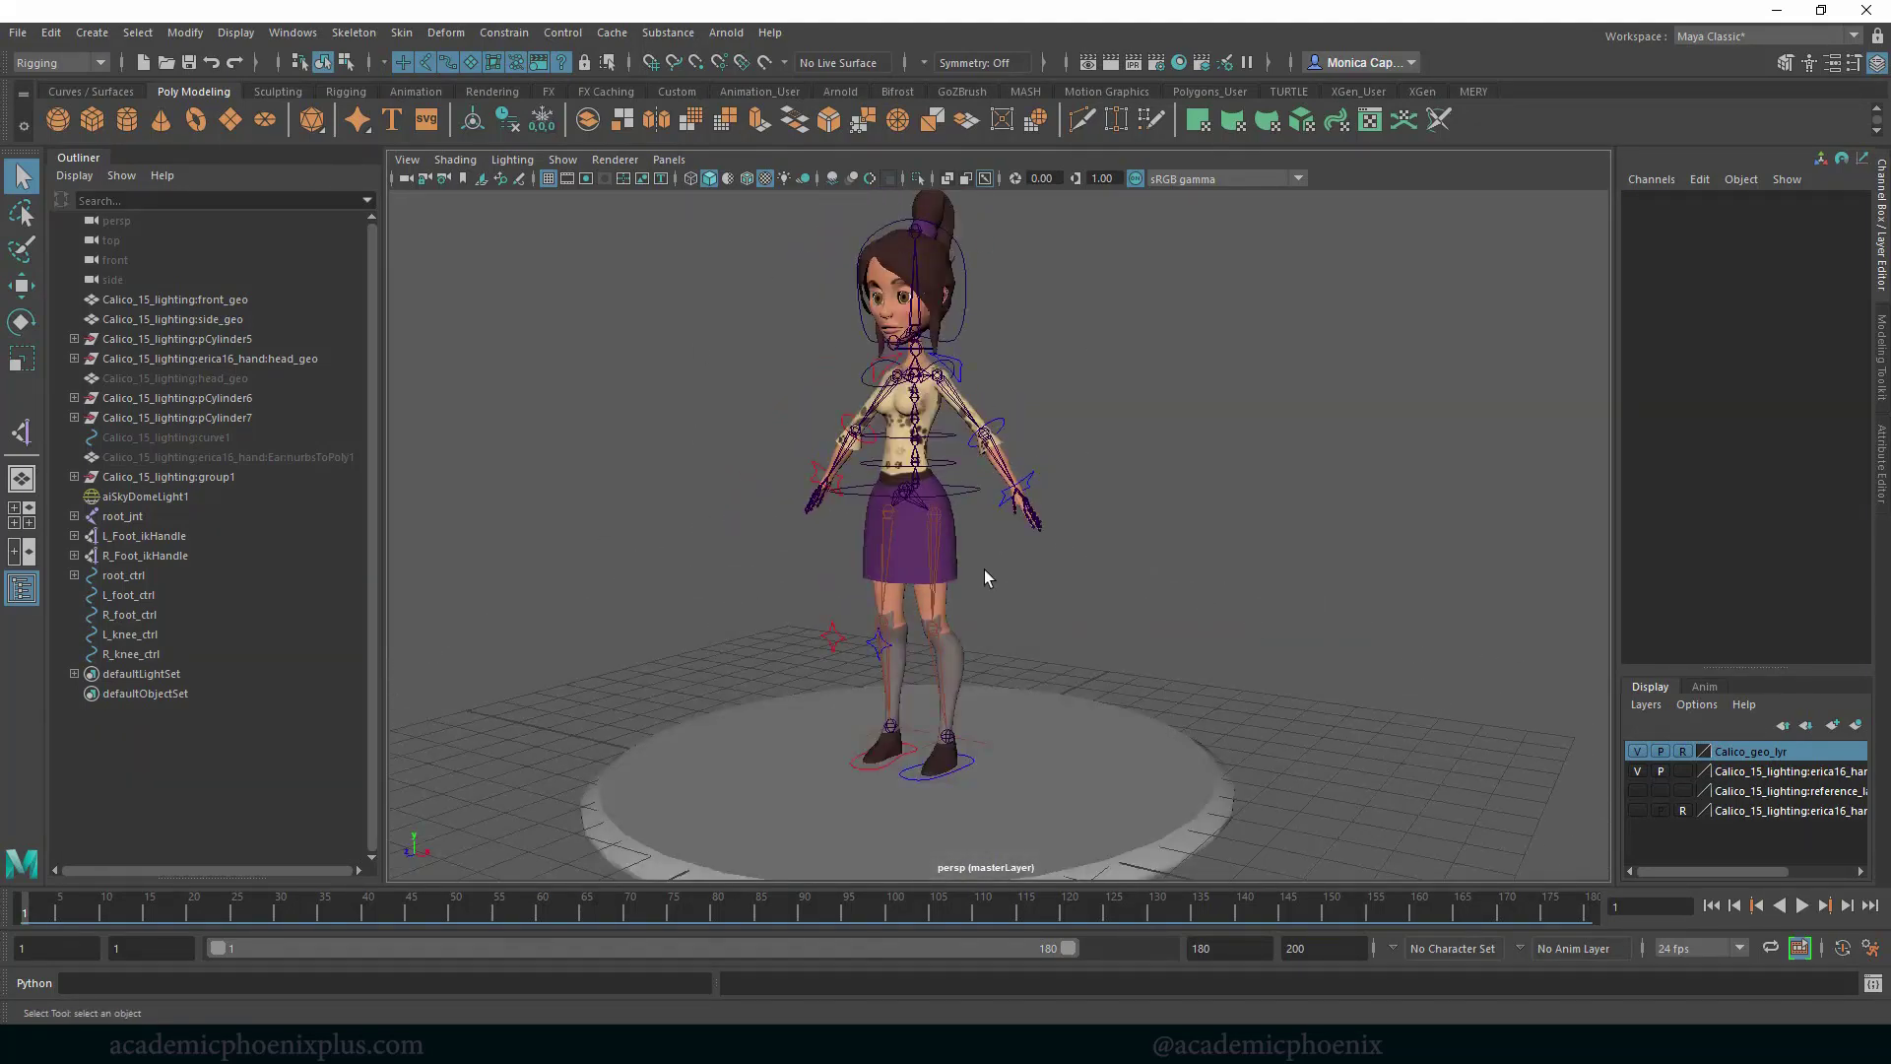
Hide the round floor platform beneath the character's feet
{"action": "left_click_drag", "start_coordinate": [1107, 606], "coordinate": [888, 663], "text": "alt"}
{"action": "right_click_drag", "start_coordinate": [1172, 645], "coordinate": [1428, 630], "text": "alt"}
{"action": "middle_click_drag", "start_coordinate": [1093, 599], "coordinate": [1221, 479], "text": "alt"}
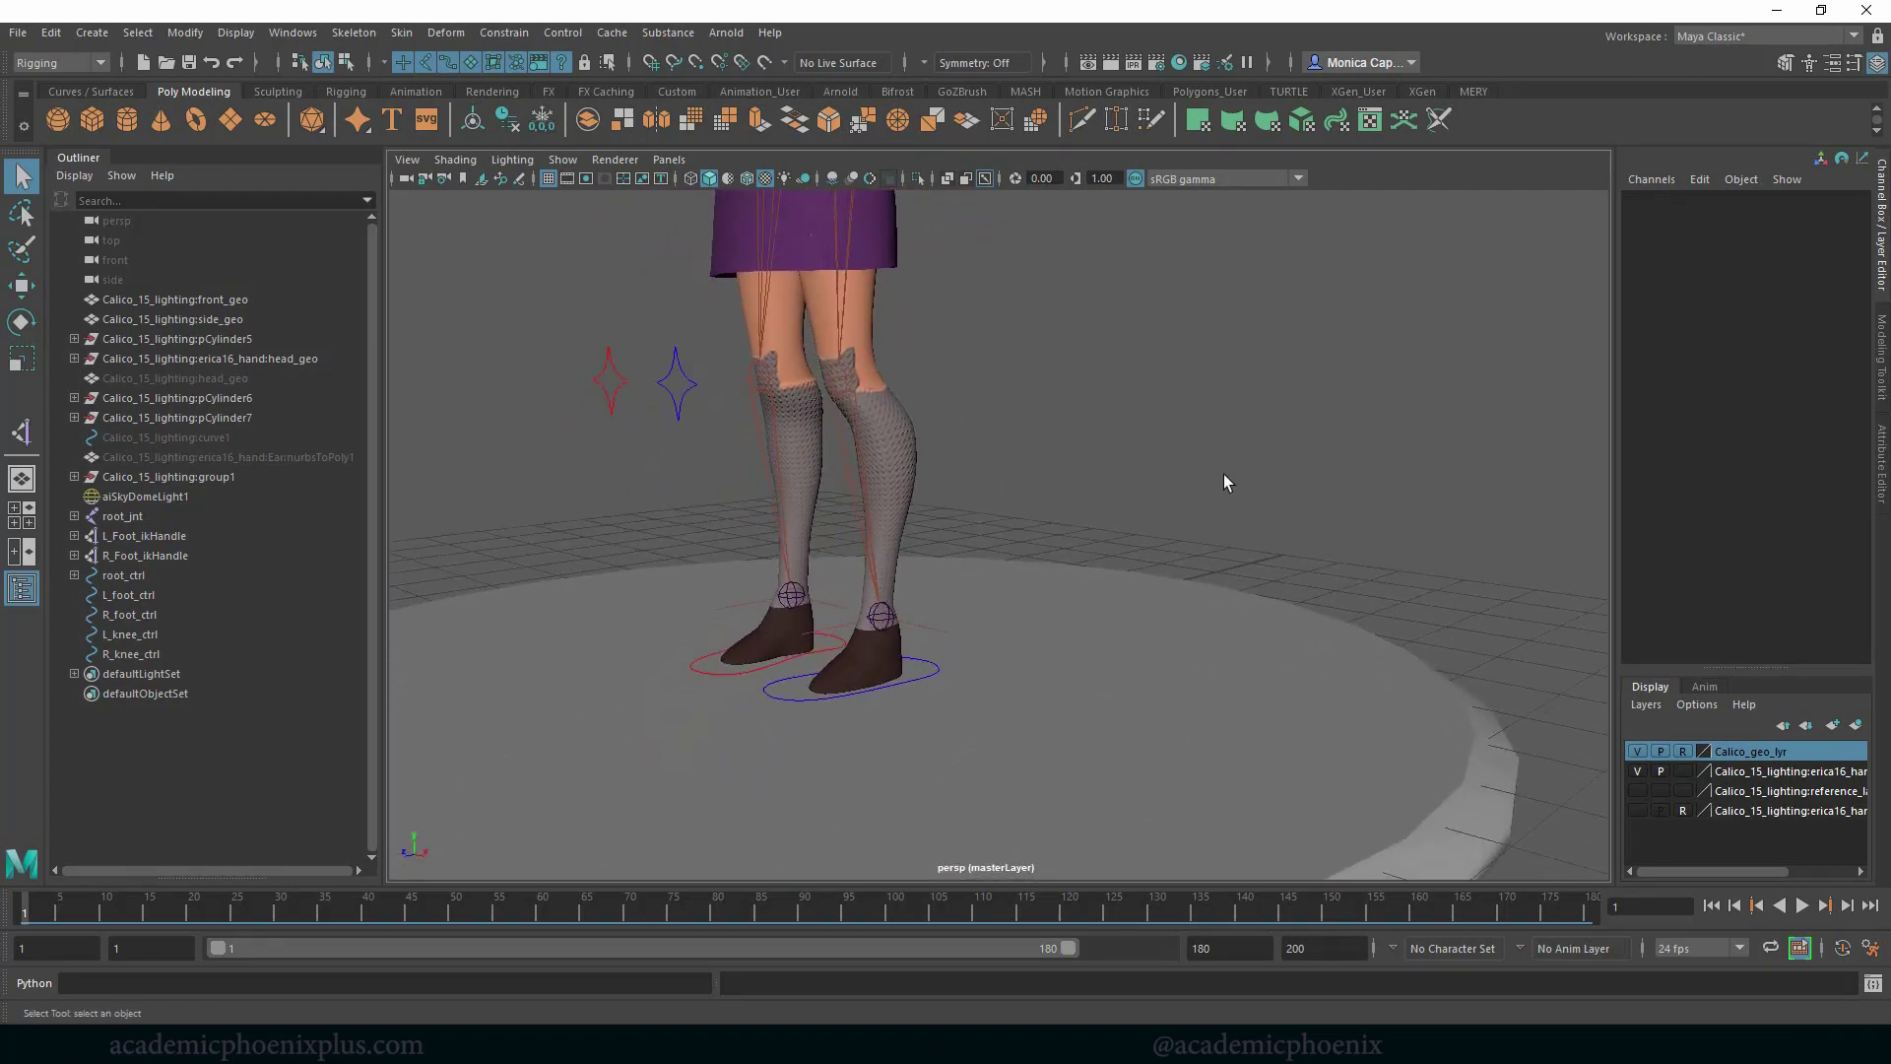
{"action": "mouse_move", "coordinate": [1218, 471]}
{"action": "left_mouse_down", "text": "alt"}
{"action": "mouse_move", "coordinate": [1114, 465]}
{"action": "mouse_move", "coordinate": [1194, 482]}
{"action": "left_mouse_up", "text": "alt"}
{"action": "right_click_drag", "start_coordinate": [1197, 490], "coordinate": [1310, 641], "text": "alt"}
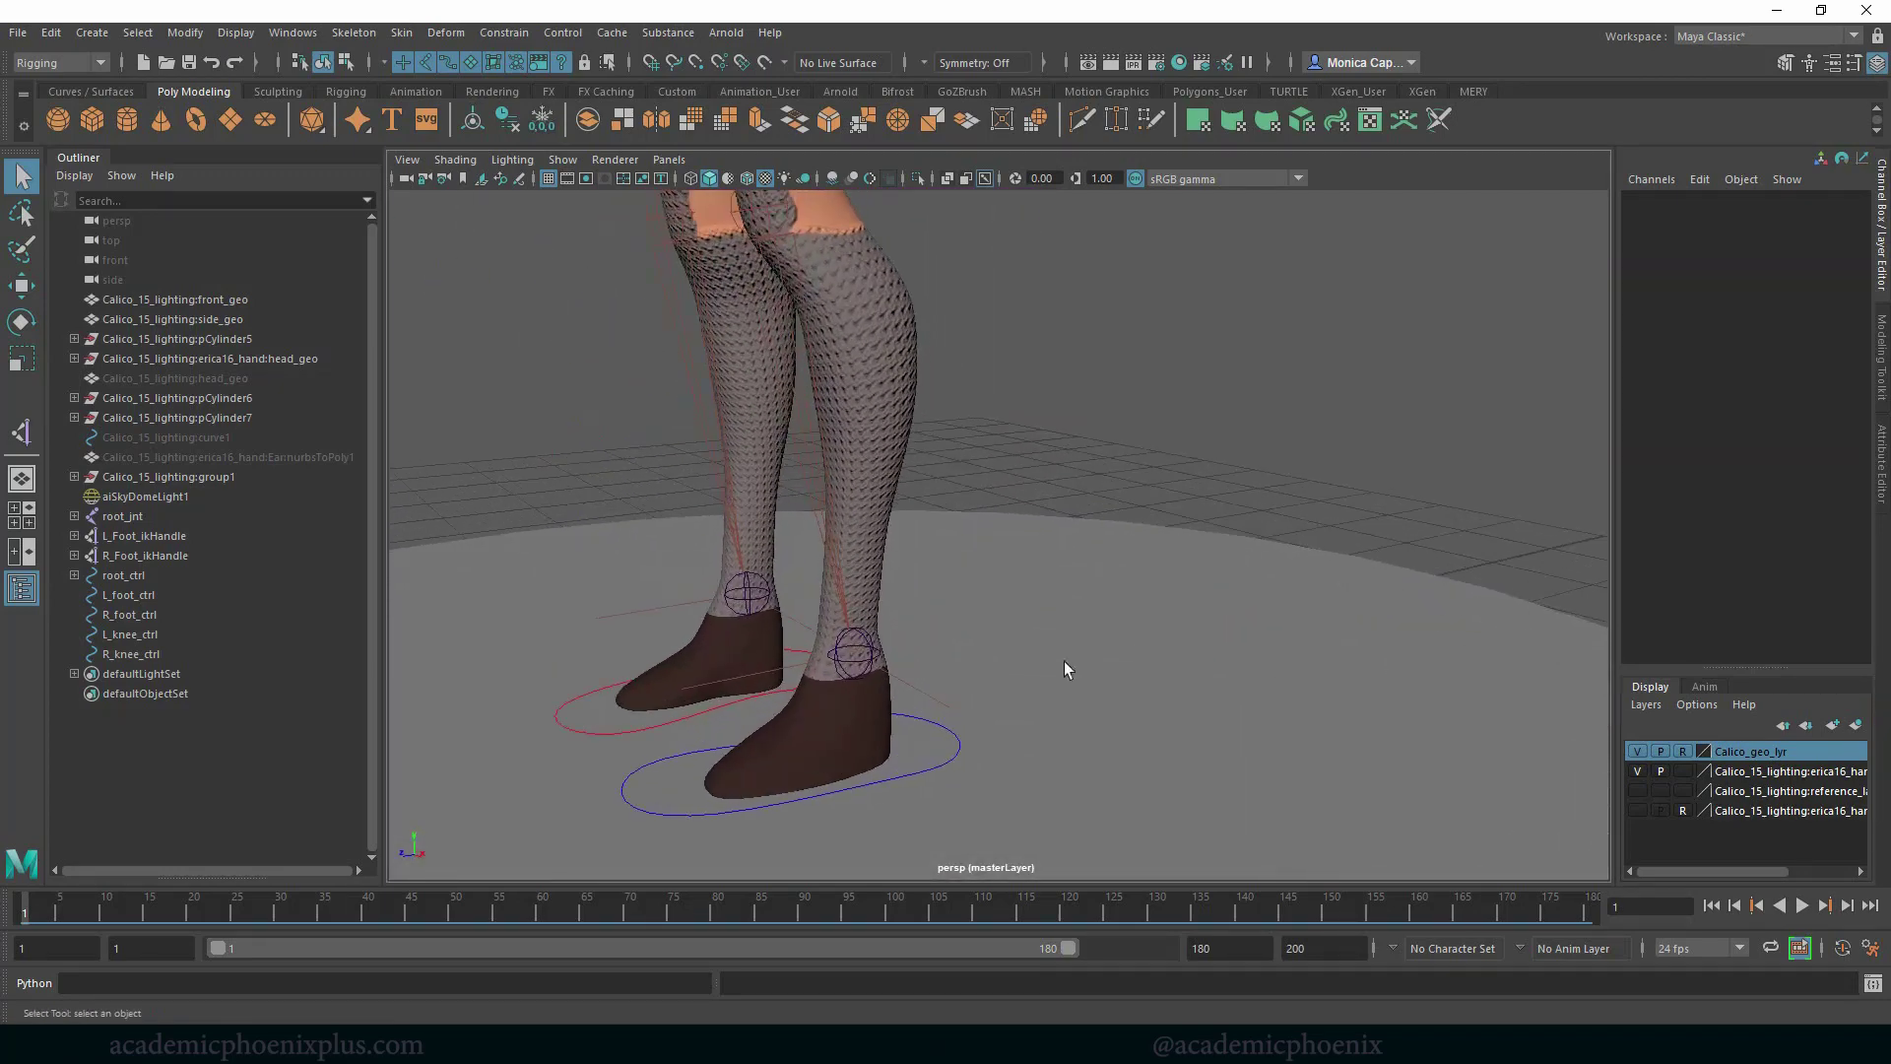
{"action": "middle_click_drag", "start_coordinate": [1031, 606], "coordinate": [1042, 497], "text": "alt"}
{"action": "right_click_drag", "start_coordinate": [1044, 499], "coordinate": [1264, 569], "text": "alt"}
{"action": "middle_click_drag", "start_coordinate": [990, 590], "coordinate": [1084, 530], "text": "alt"}
{"action": "right_click_drag", "start_coordinate": [1083, 530], "coordinate": [762, 519], "text": "alt"}
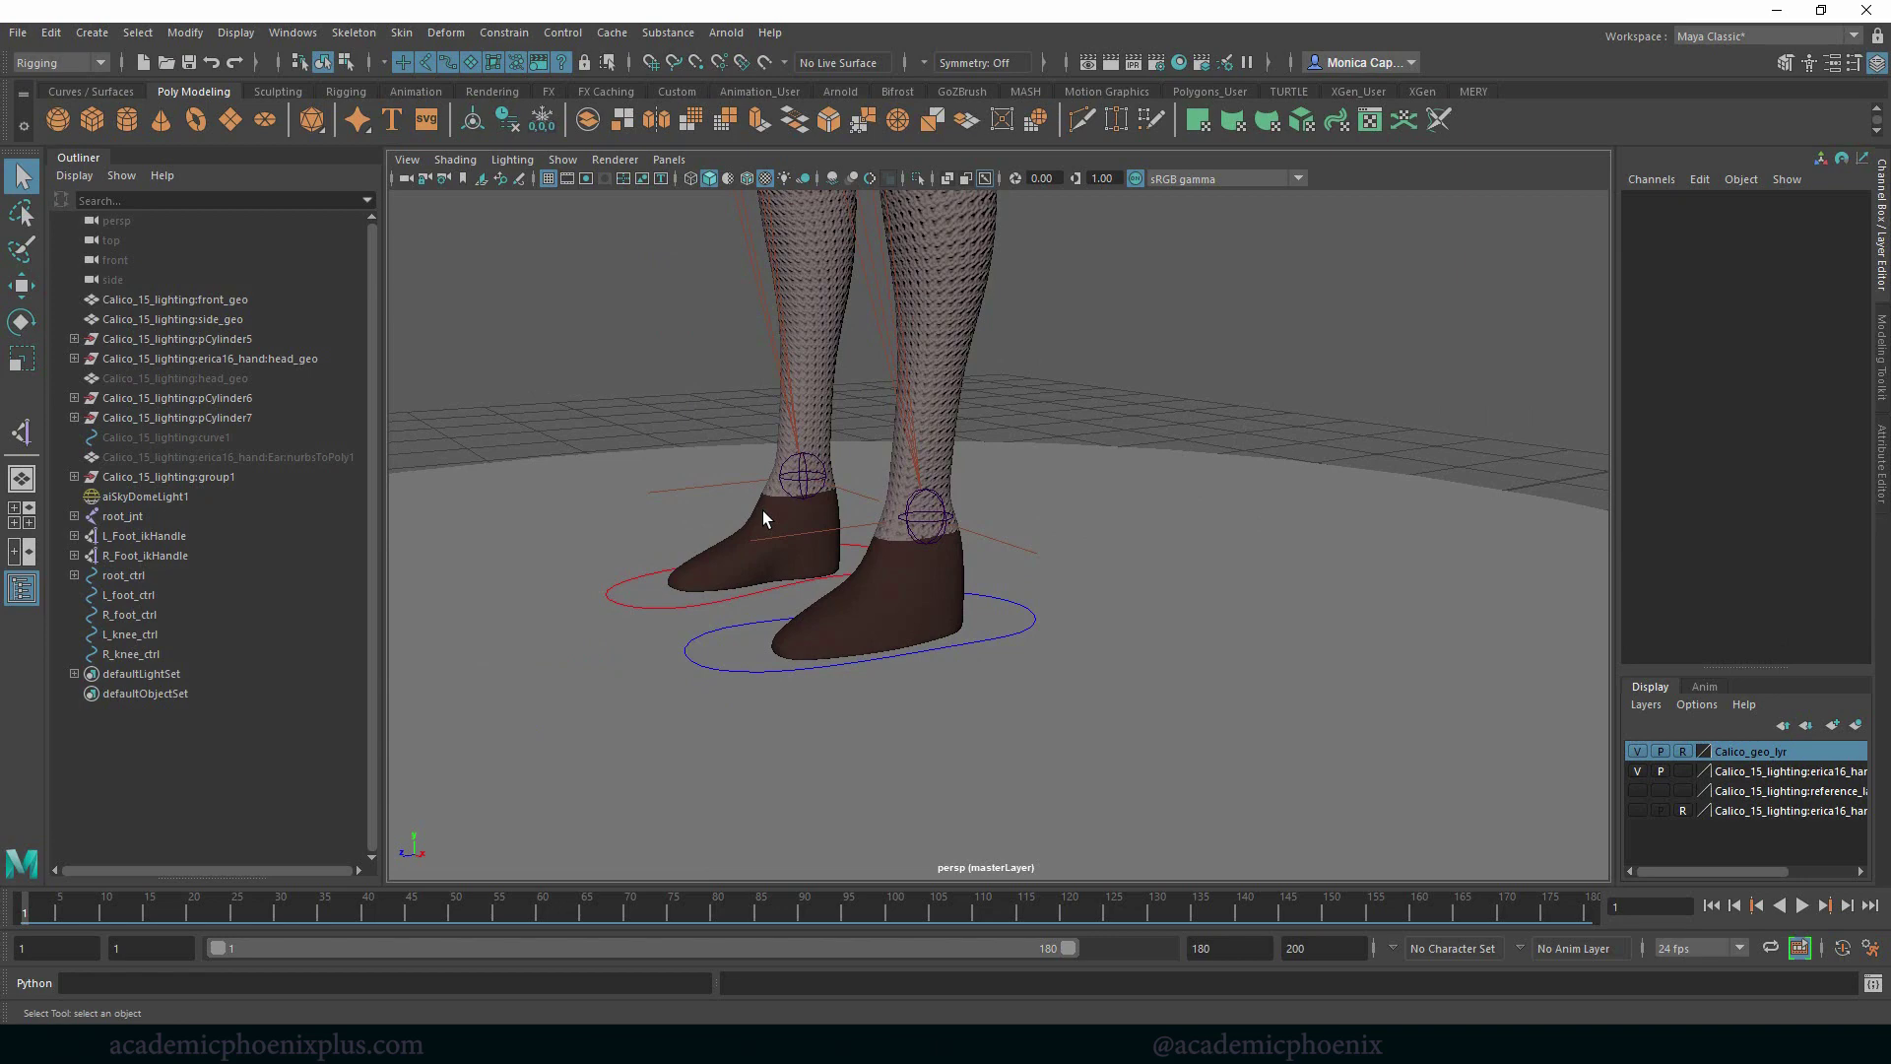
{"action": "left_click", "coordinate": [1337, 610]}
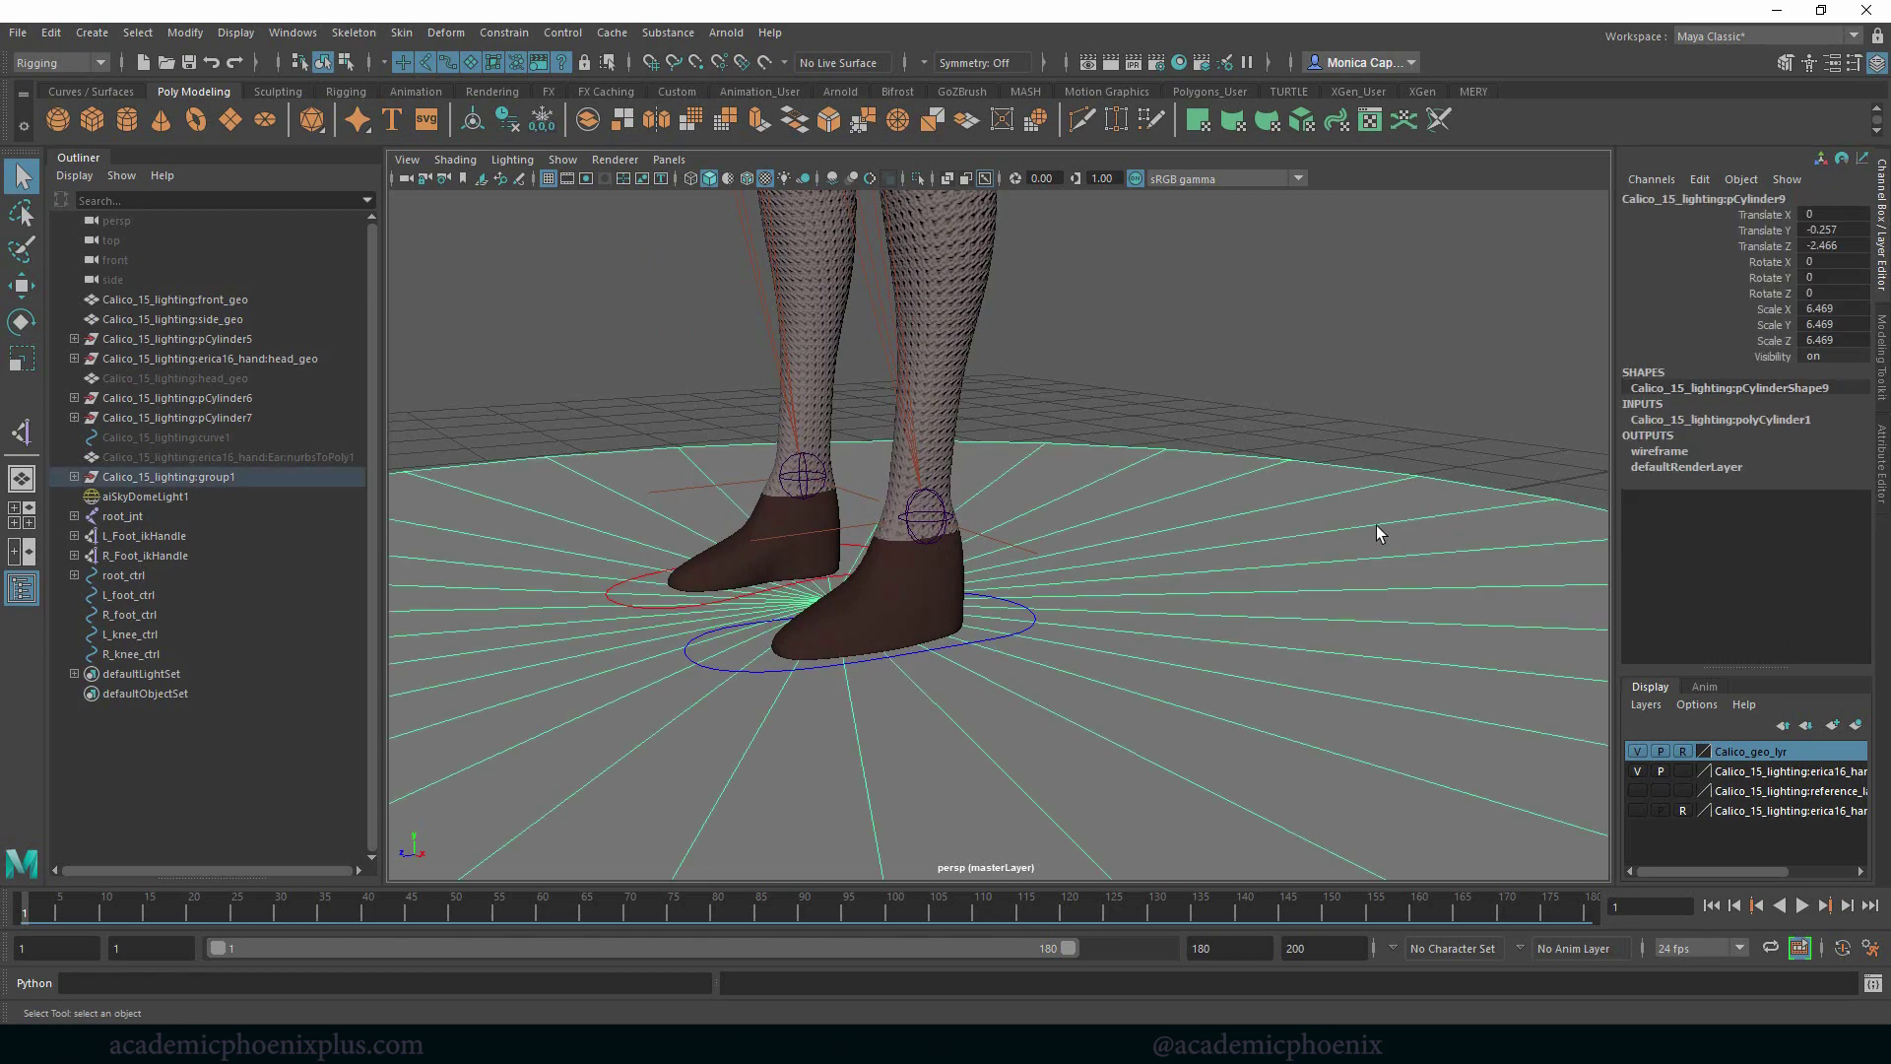
{"action": "key", "text": "ctrl+h"}
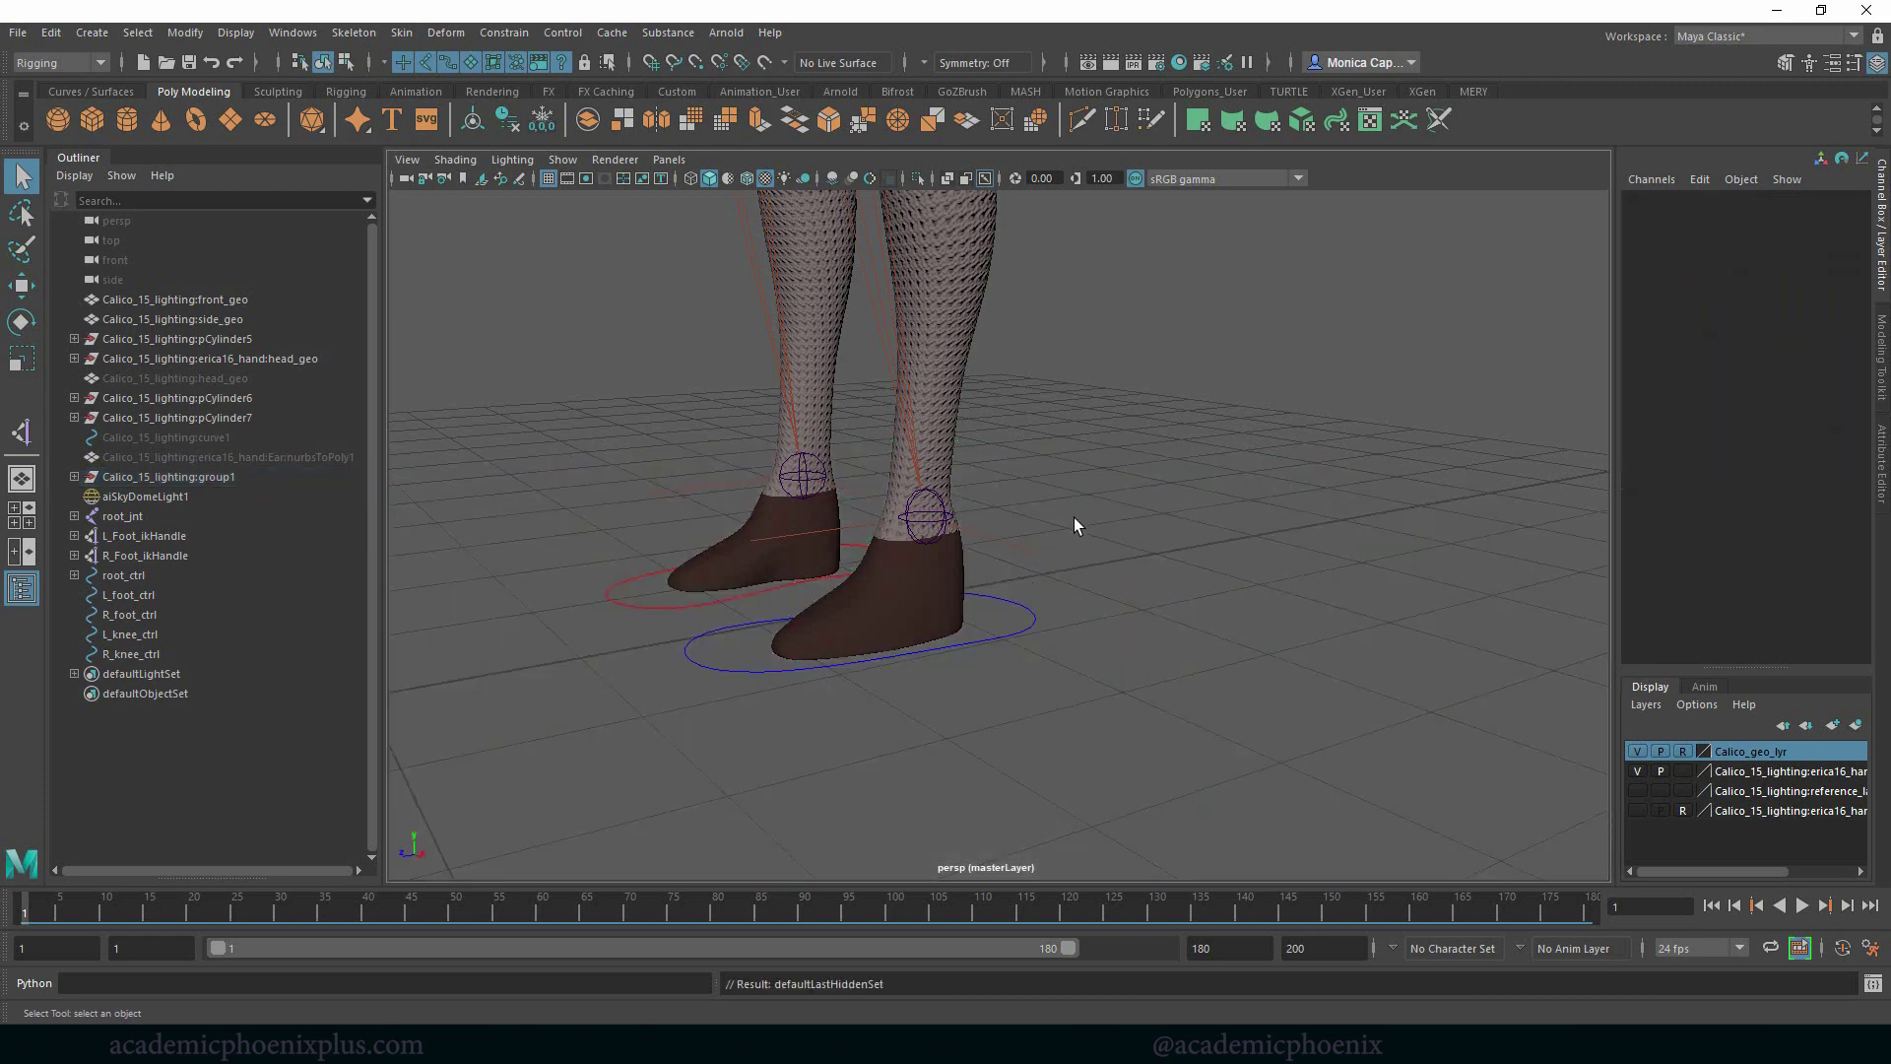
Examine the character's lower legs, feet and foot controls from several angles in the perspective view
{"action": "left_click_drag", "start_coordinate": [1101, 558], "coordinate": [1030, 558], "text": "alt"}
{"action": "right_click_drag", "start_coordinate": [1253, 512], "coordinate": [936, 351], "text": "alt"}
{"action": "middle_click_drag", "start_coordinate": [937, 350], "coordinate": [1004, 688], "text": "alt"}
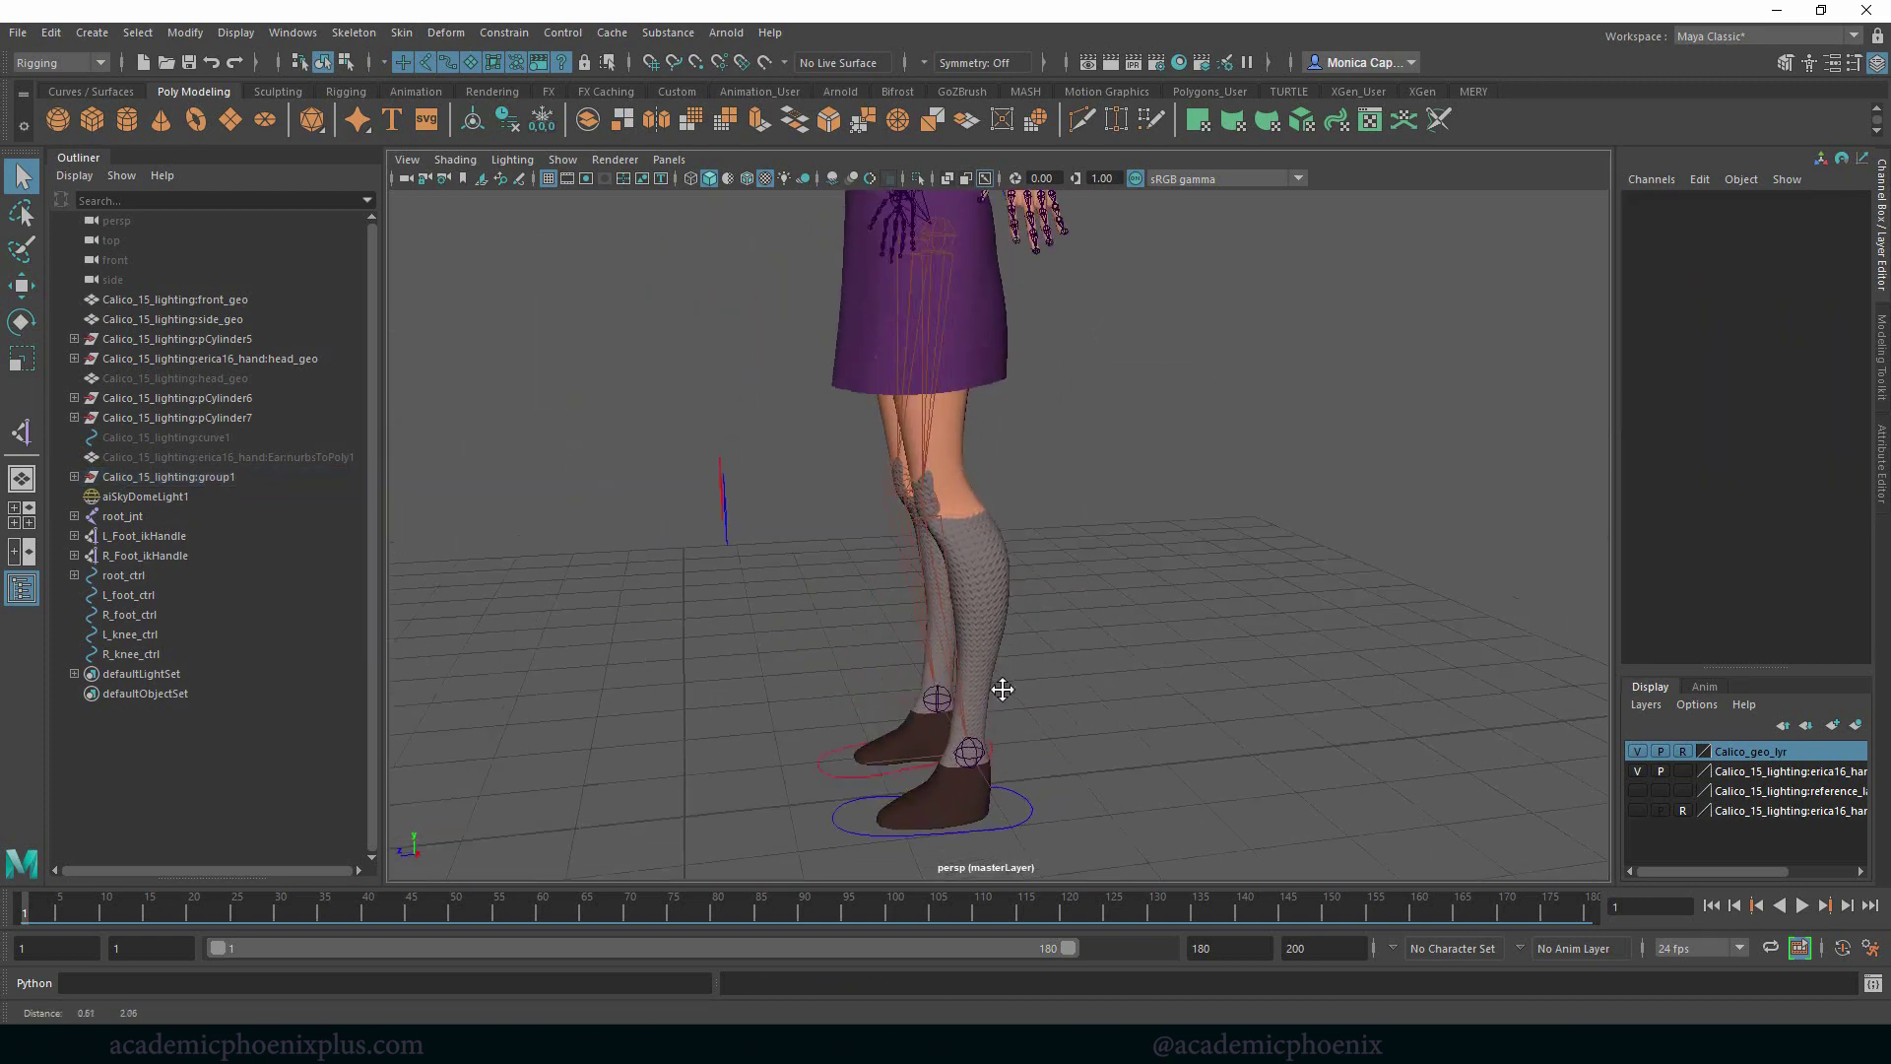
{"action": "right_click_drag", "start_coordinate": [1005, 688], "coordinate": [1014, 523], "text": "alt"}
{"action": "middle_click_drag", "start_coordinate": [1013, 523], "coordinate": [1034, 368], "text": "alt"}
{"action": "right_click_drag", "start_coordinate": [1034, 368], "coordinate": [1512, 609], "text": "alt"}
{"action": "middle_click_drag", "start_coordinate": [1011, 572], "coordinate": [892, 582], "text": "alt"}
{"action": "right_click_drag", "start_coordinate": [893, 582], "coordinate": [1162, 642], "text": "alt"}
{"action": "middle_click_drag", "start_coordinate": [1047, 680], "coordinate": [1089, 566], "text": "alt"}
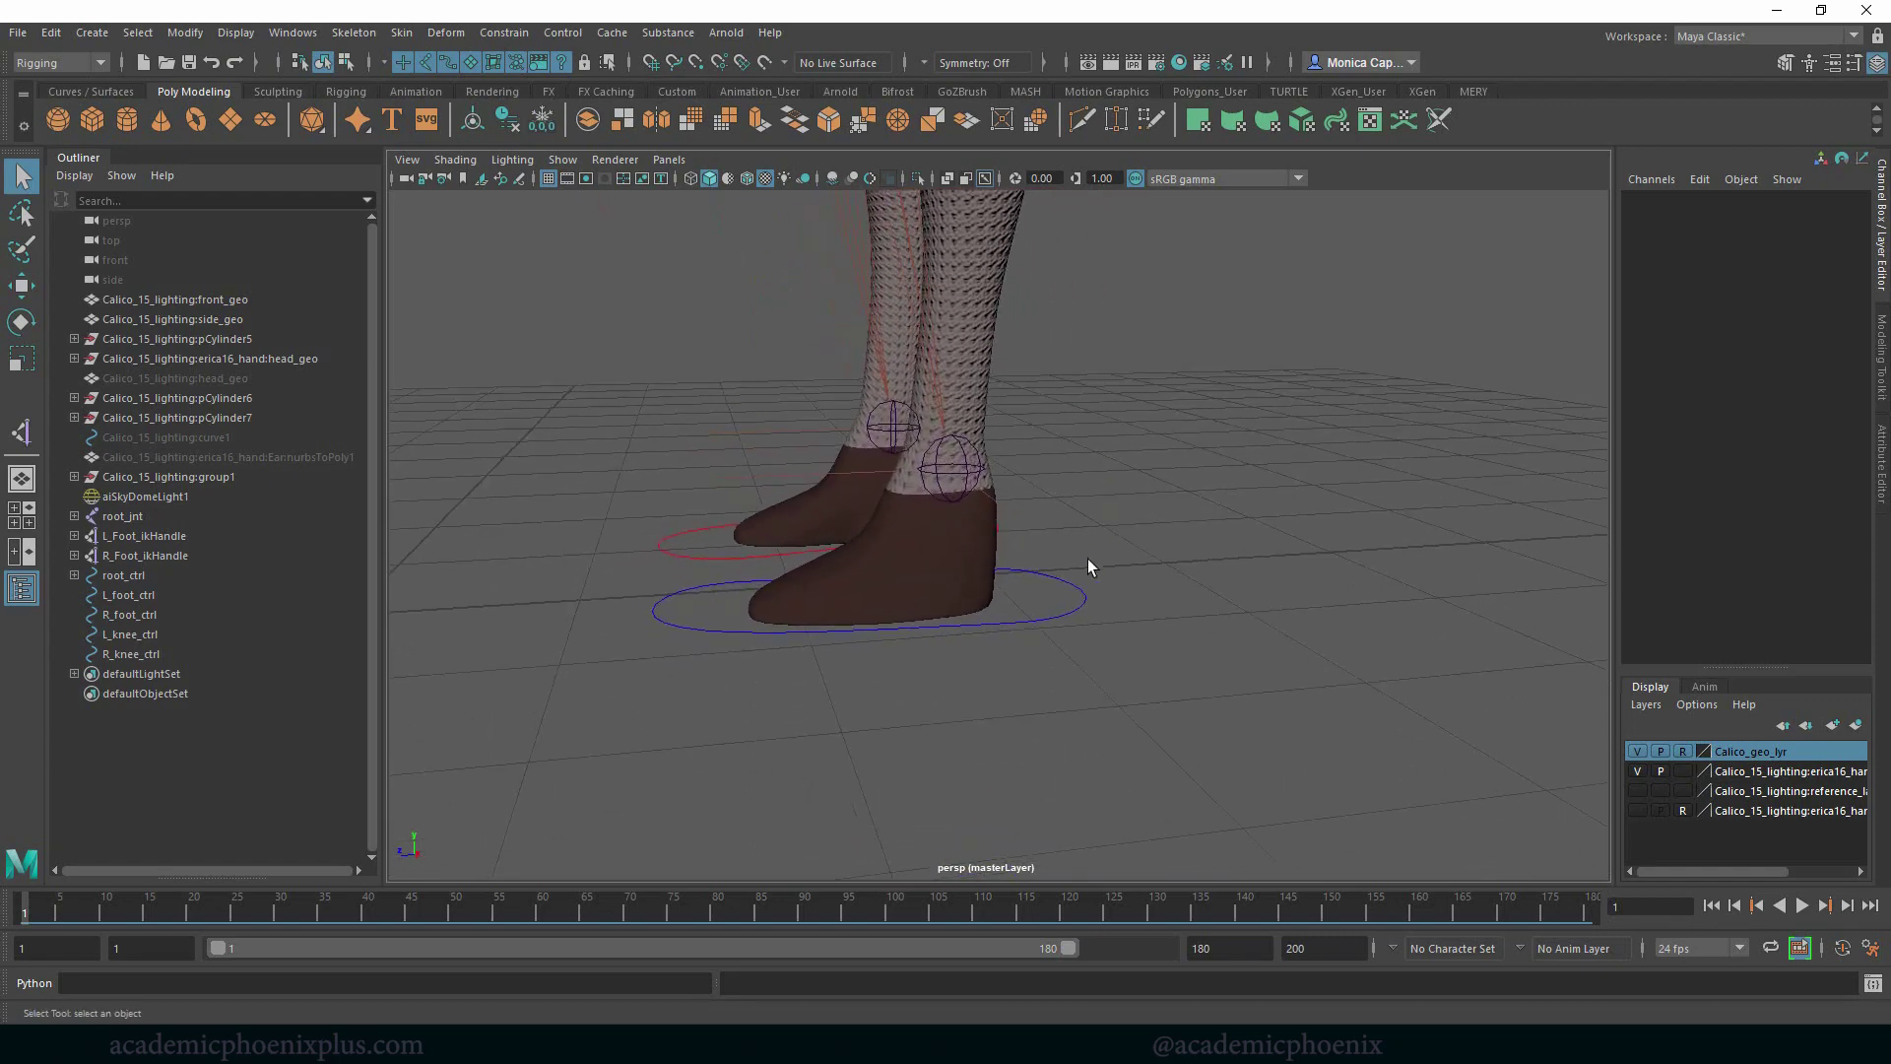
{"action": "right_click_drag", "start_coordinate": [1090, 565], "coordinate": [1409, 654], "text": "alt"}
{"action": "middle_click_drag", "start_coordinate": [1101, 575], "coordinate": [1172, 596], "text": "alt"}
{"action": "left_click_drag", "start_coordinate": [1172, 596], "coordinate": [1280, 552], "text": "alt"}
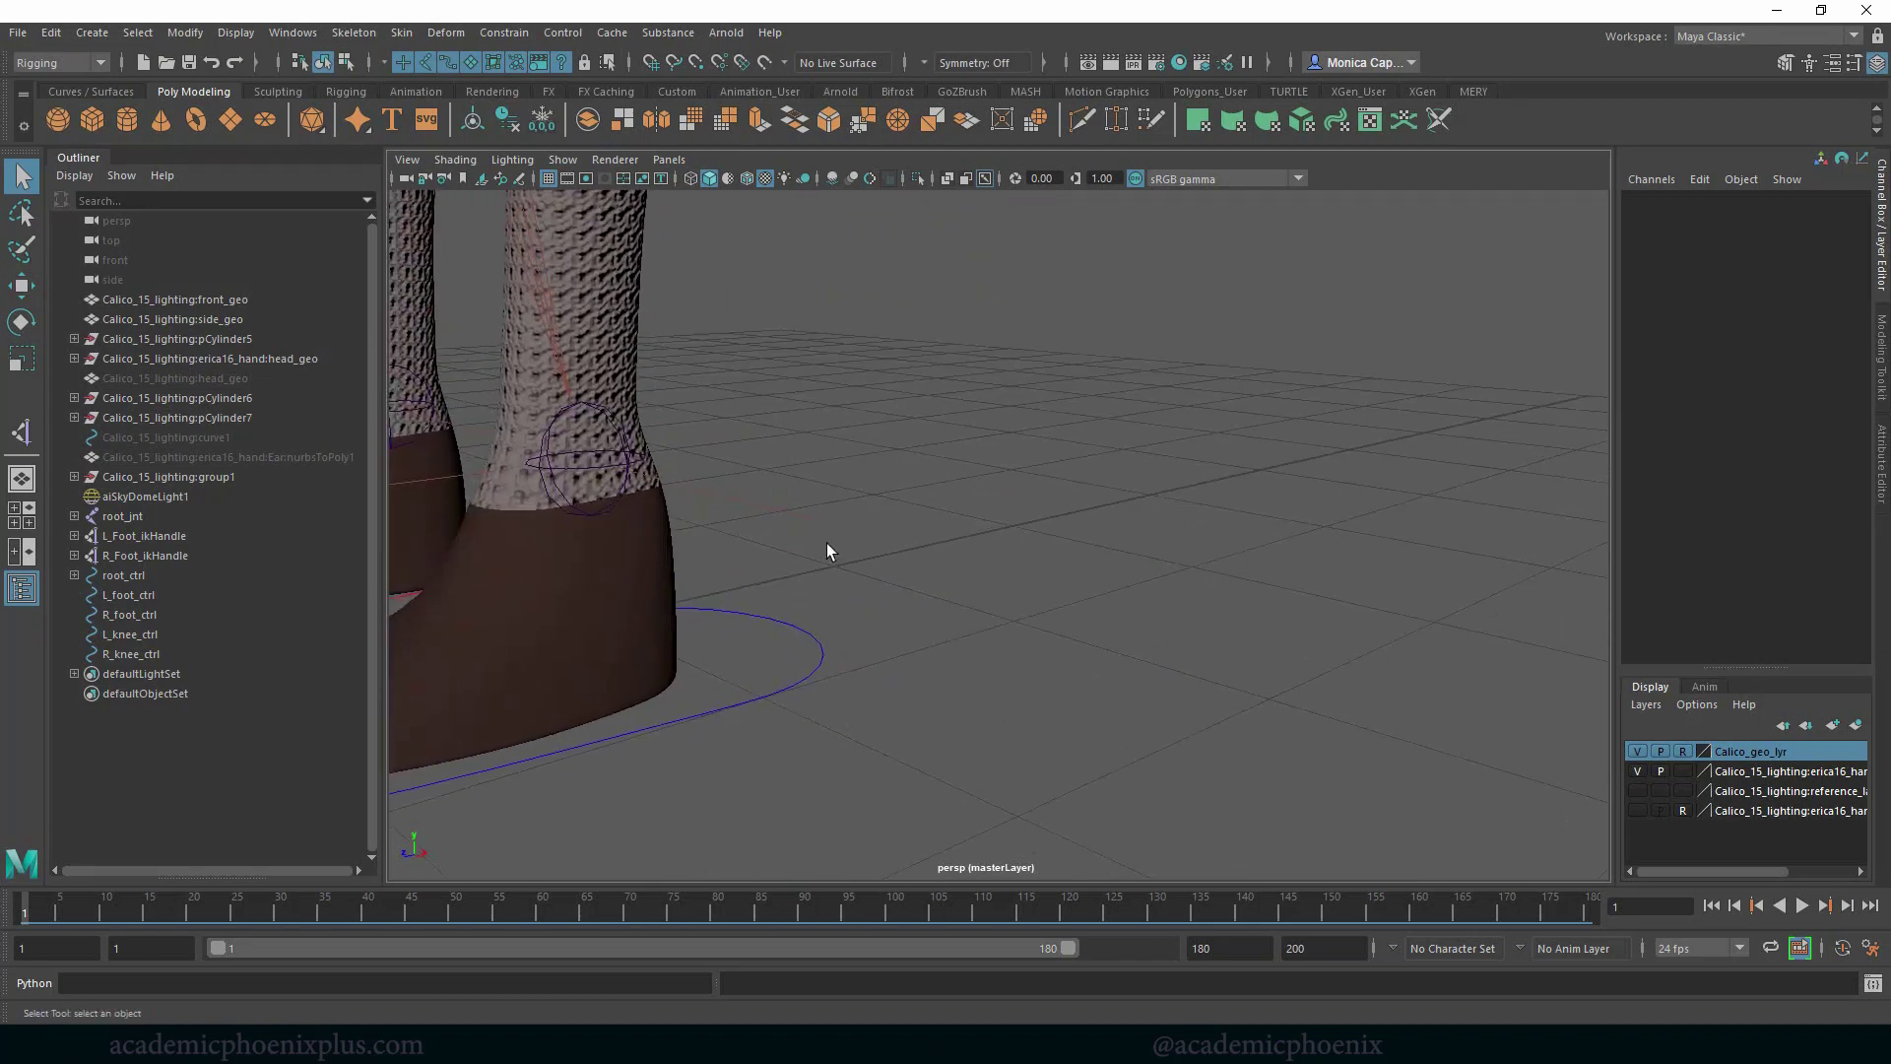
{"action": "middle_click_drag", "start_coordinate": [831, 549], "coordinate": [1169, 566], "text": "alt"}
{"action": "right_click_drag", "start_coordinate": [1129, 611], "coordinate": [975, 581], "text": "alt"}
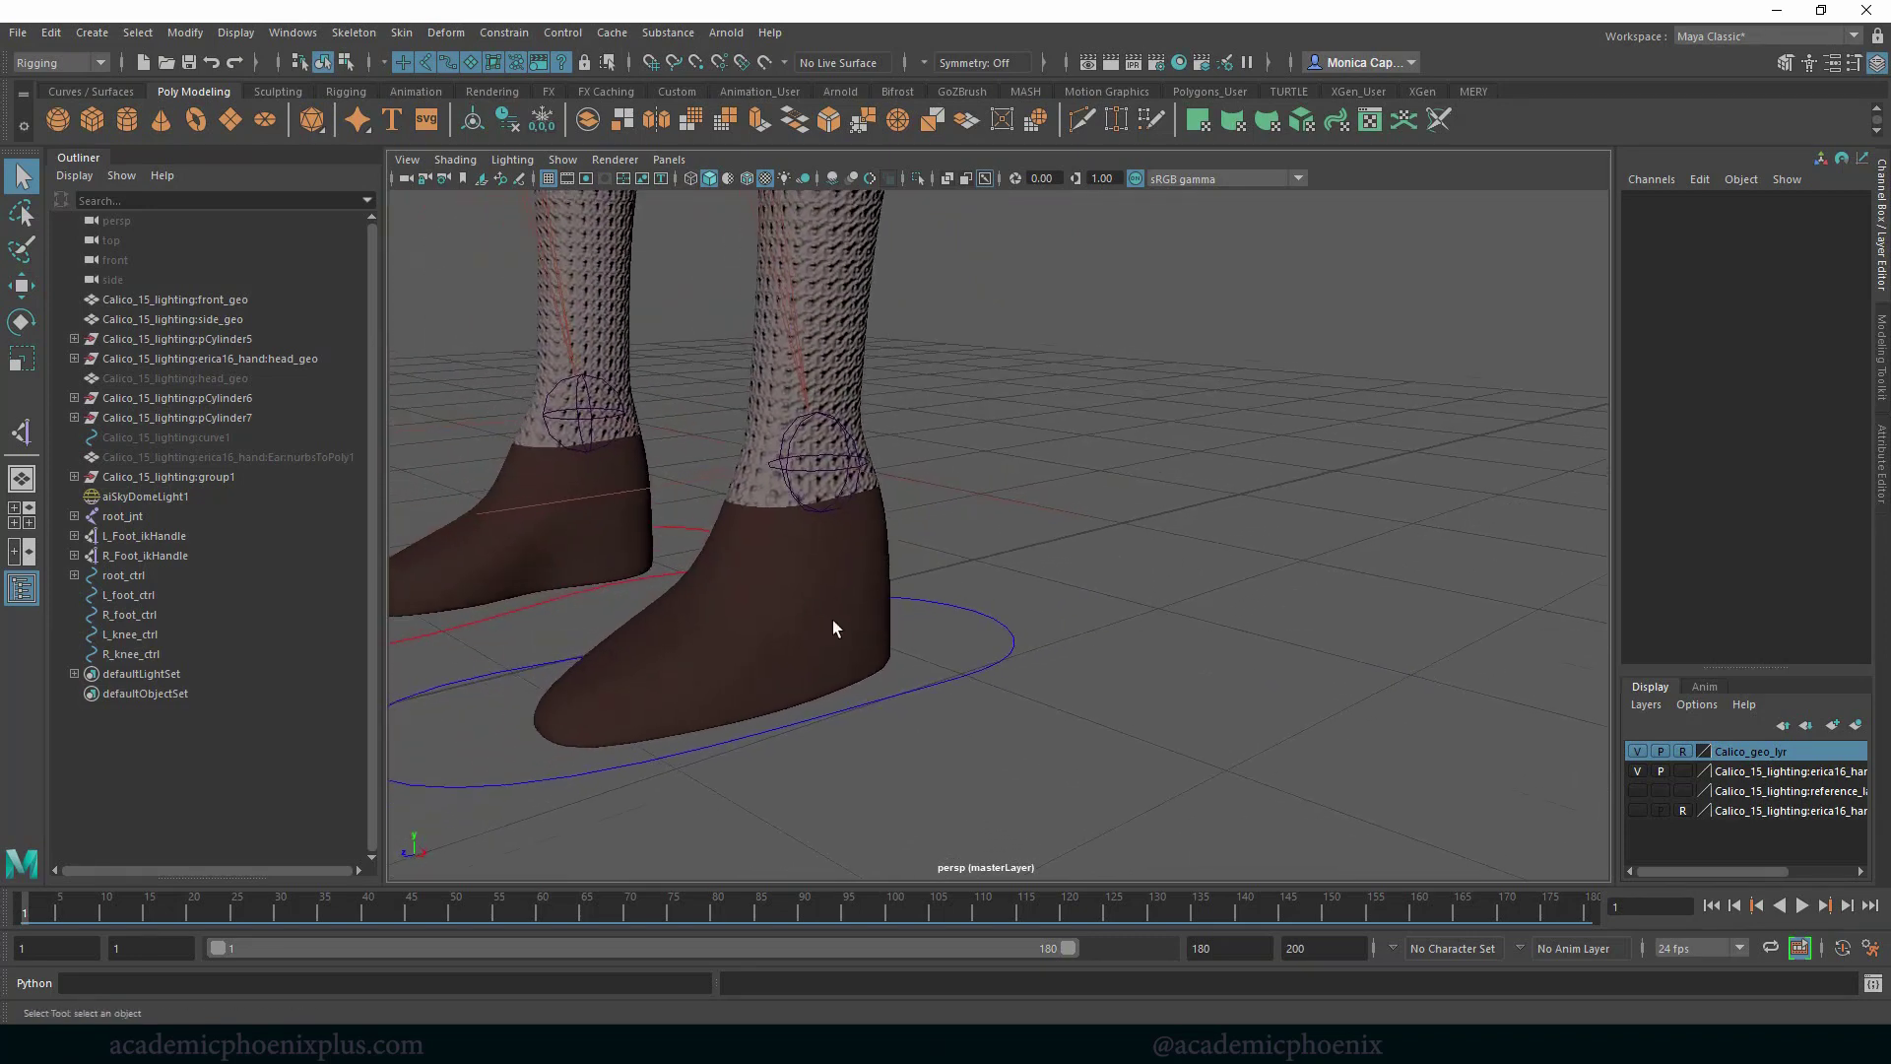
{"action": "middle_click_drag", "start_coordinate": [836, 629], "coordinate": [1306, 564], "text": "alt"}
Select the left foot control and frame the foot closely in the side view
{"action": "left_click", "coordinate": [1170, 706]}
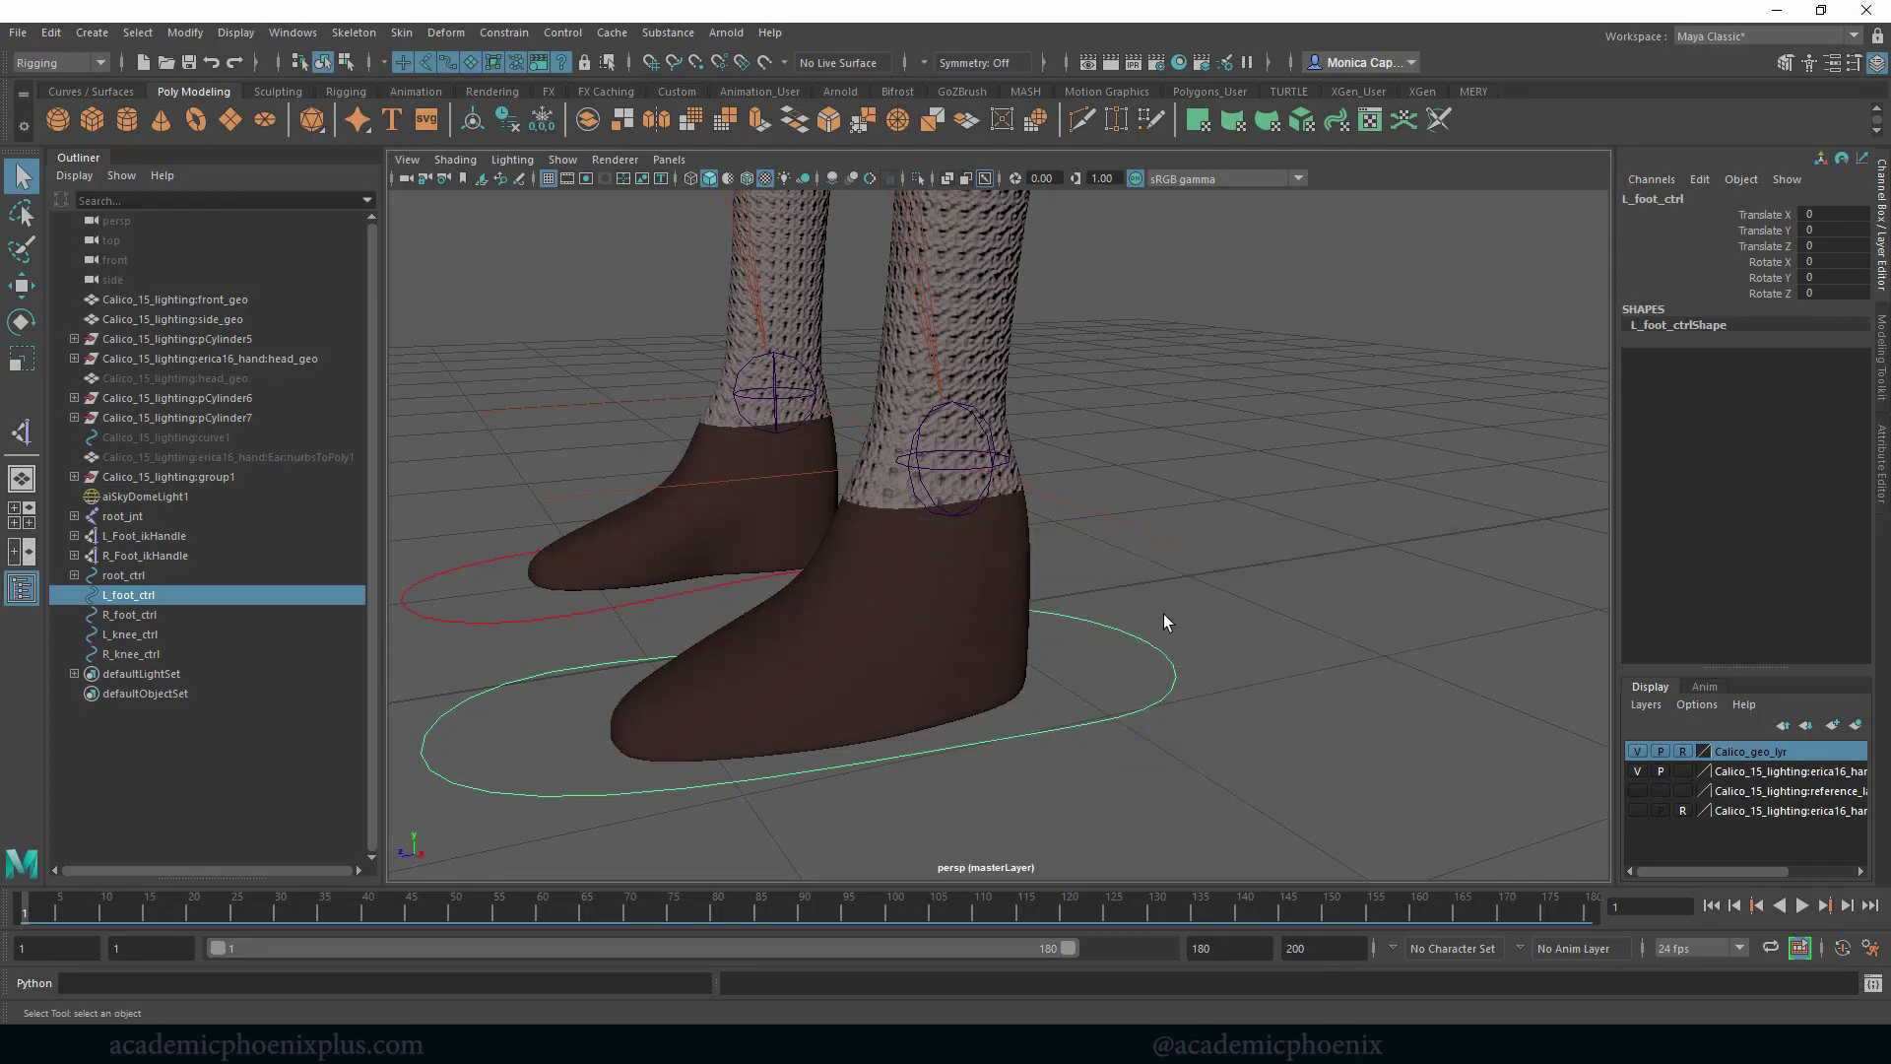
{"action": "key", "text": "space"}
{"action": "middle_click_drag", "start_coordinate": [1209, 793], "coordinate": [1060, 493], "text": "alt"}
{"action": "key", "text": "space"}
{"action": "middle_click_drag", "start_coordinate": [941, 713], "coordinate": [1047, 430], "text": "alt"}
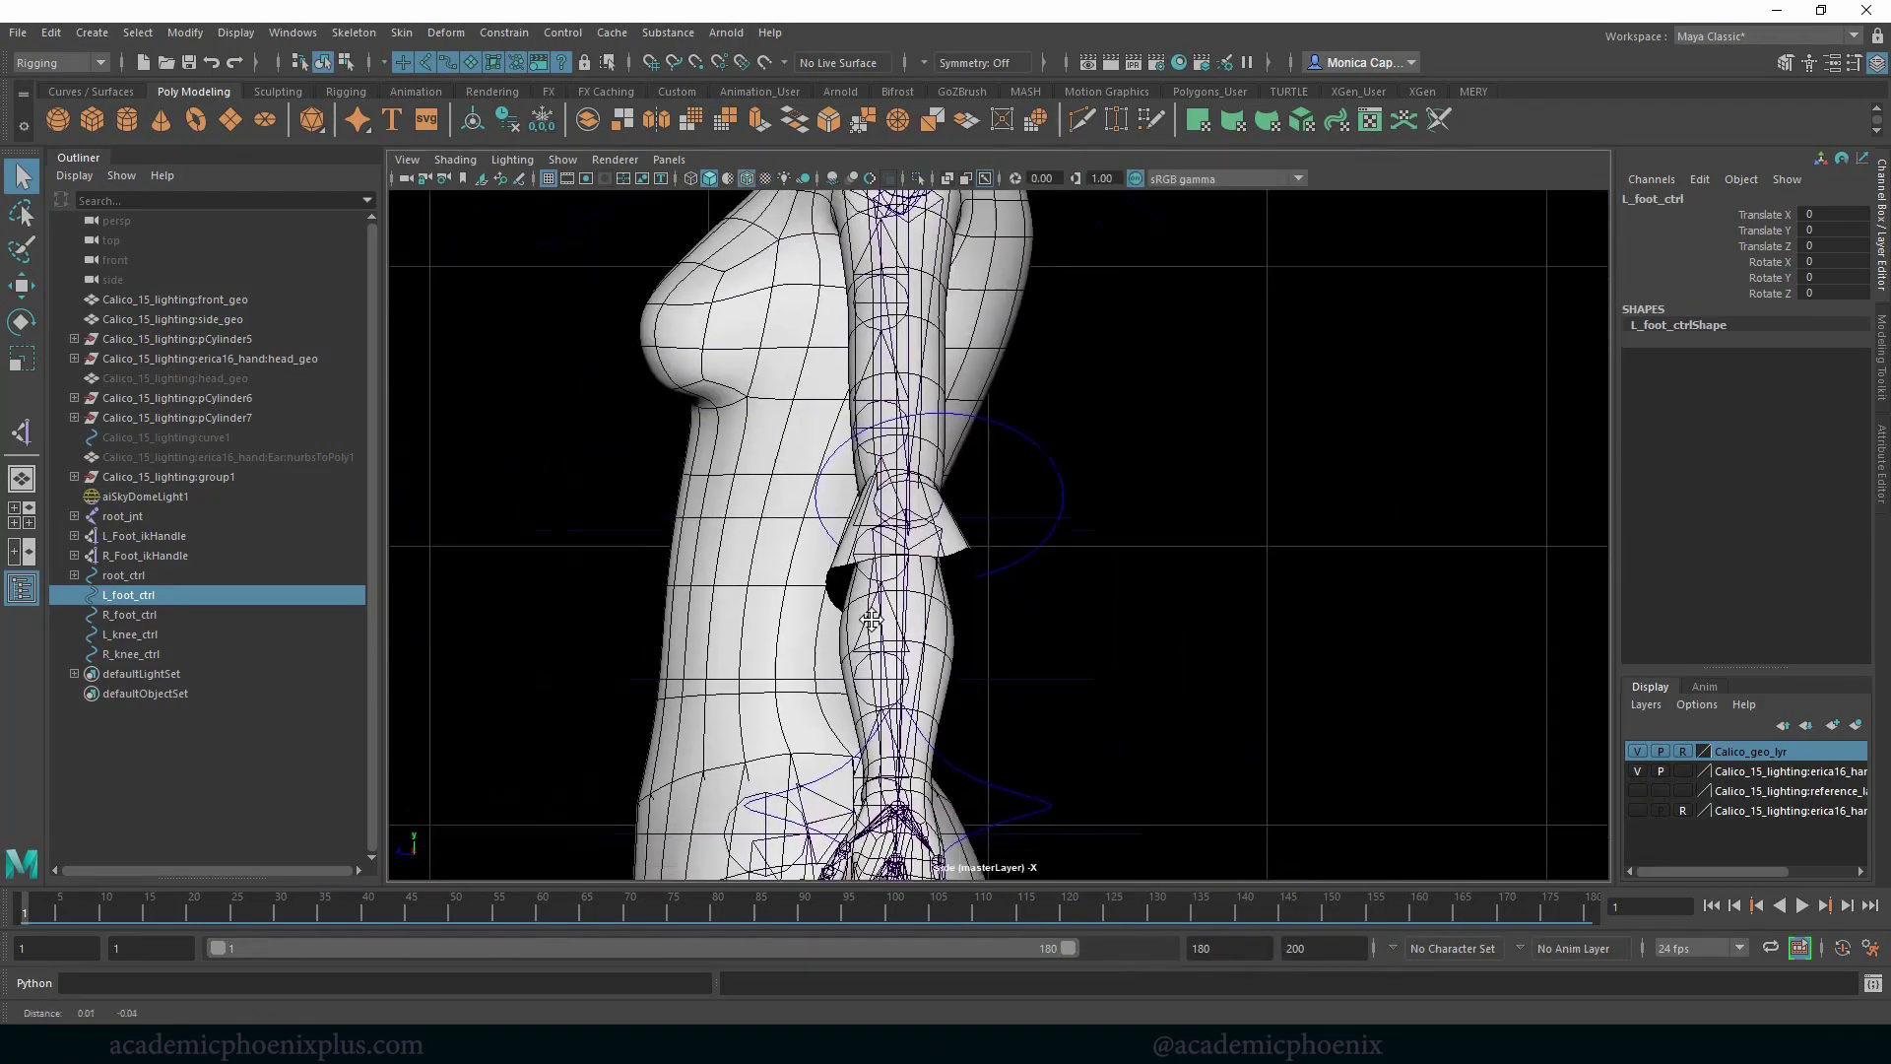
{"action": "middle_click_drag", "start_coordinate": [813, 837], "coordinate": [915, 355], "text": "alt"}
{"action": "middle_click_drag", "start_coordinate": [803, 700], "coordinate": [857, 296], "text": "alt"}
{"action": "key", "text": "f"}
{"action": "right_click_drag", "start_coordinate": [1172, 679], "coordinate": [1077, 540], "text": "alt"}
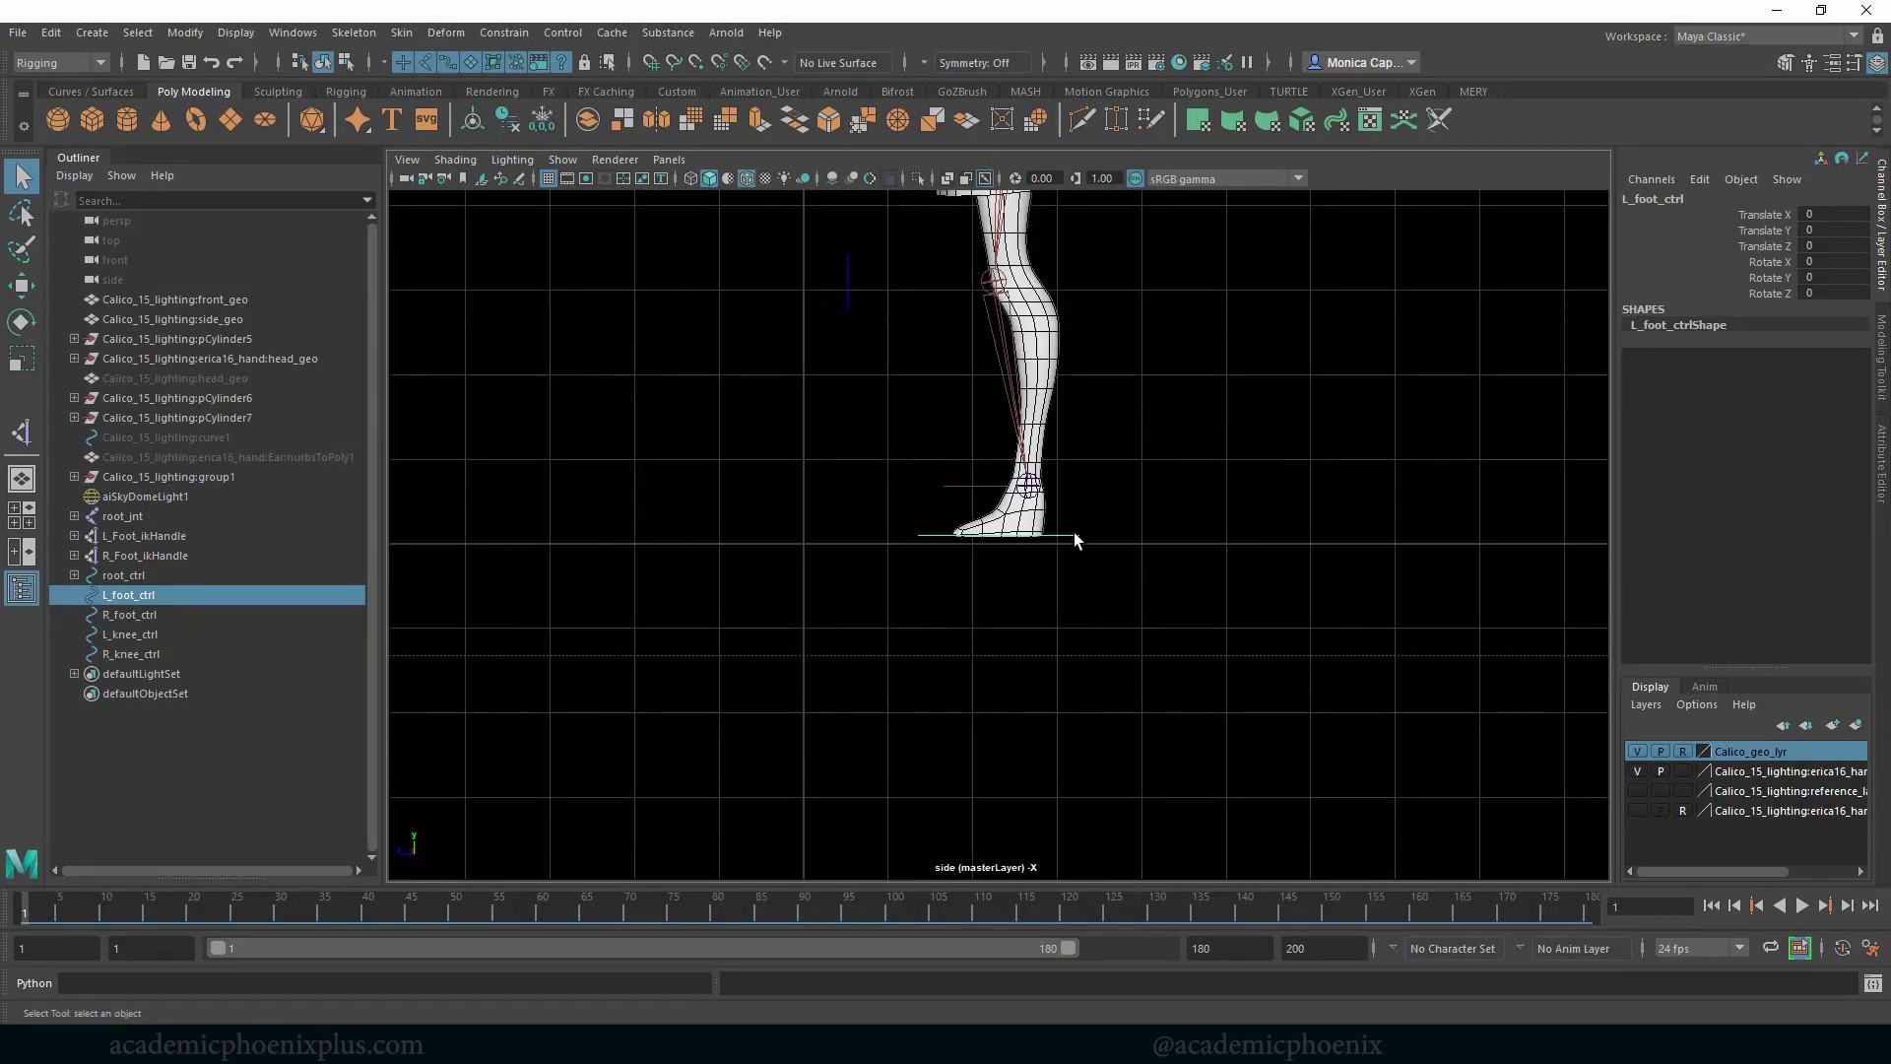
{"action": "middle_click_drag", "start_coordinate": [1113, 542], "coordinate": [1077, 581], "text": "alt"}
{"action": "right_click_drag", "start_coordinate": [1077, 581], "coordinate": [1291, 680], "text": "alt"}
{"action": "right_click_drag", "start_coordinate": [1127, 645], "coordinate": [1172, 665], "text": "alt"}
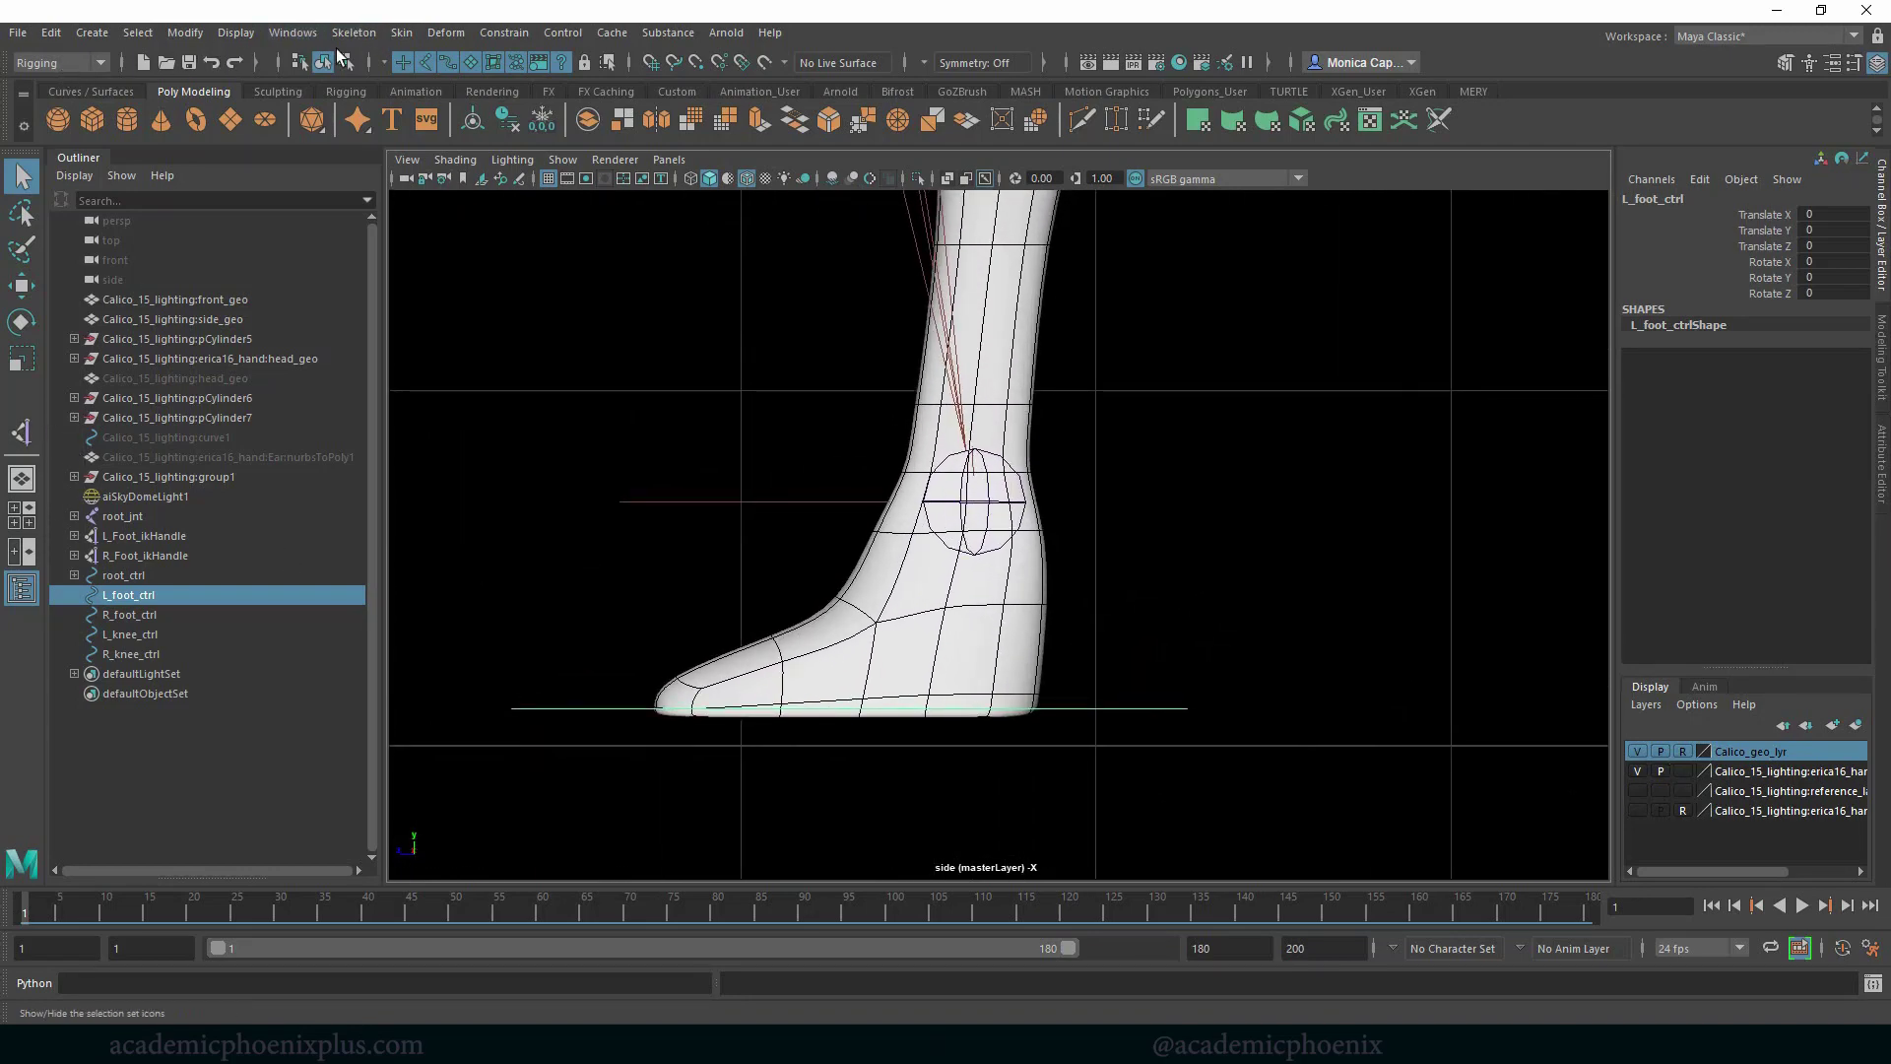
Extend the left ankle joint with a ball joint and a toe-tip joint using the Joint tool in the side view
{"action": "left_click", "coordinate": [405, 36]}
{"action": "left_click", "coordinate": [388, 83]}
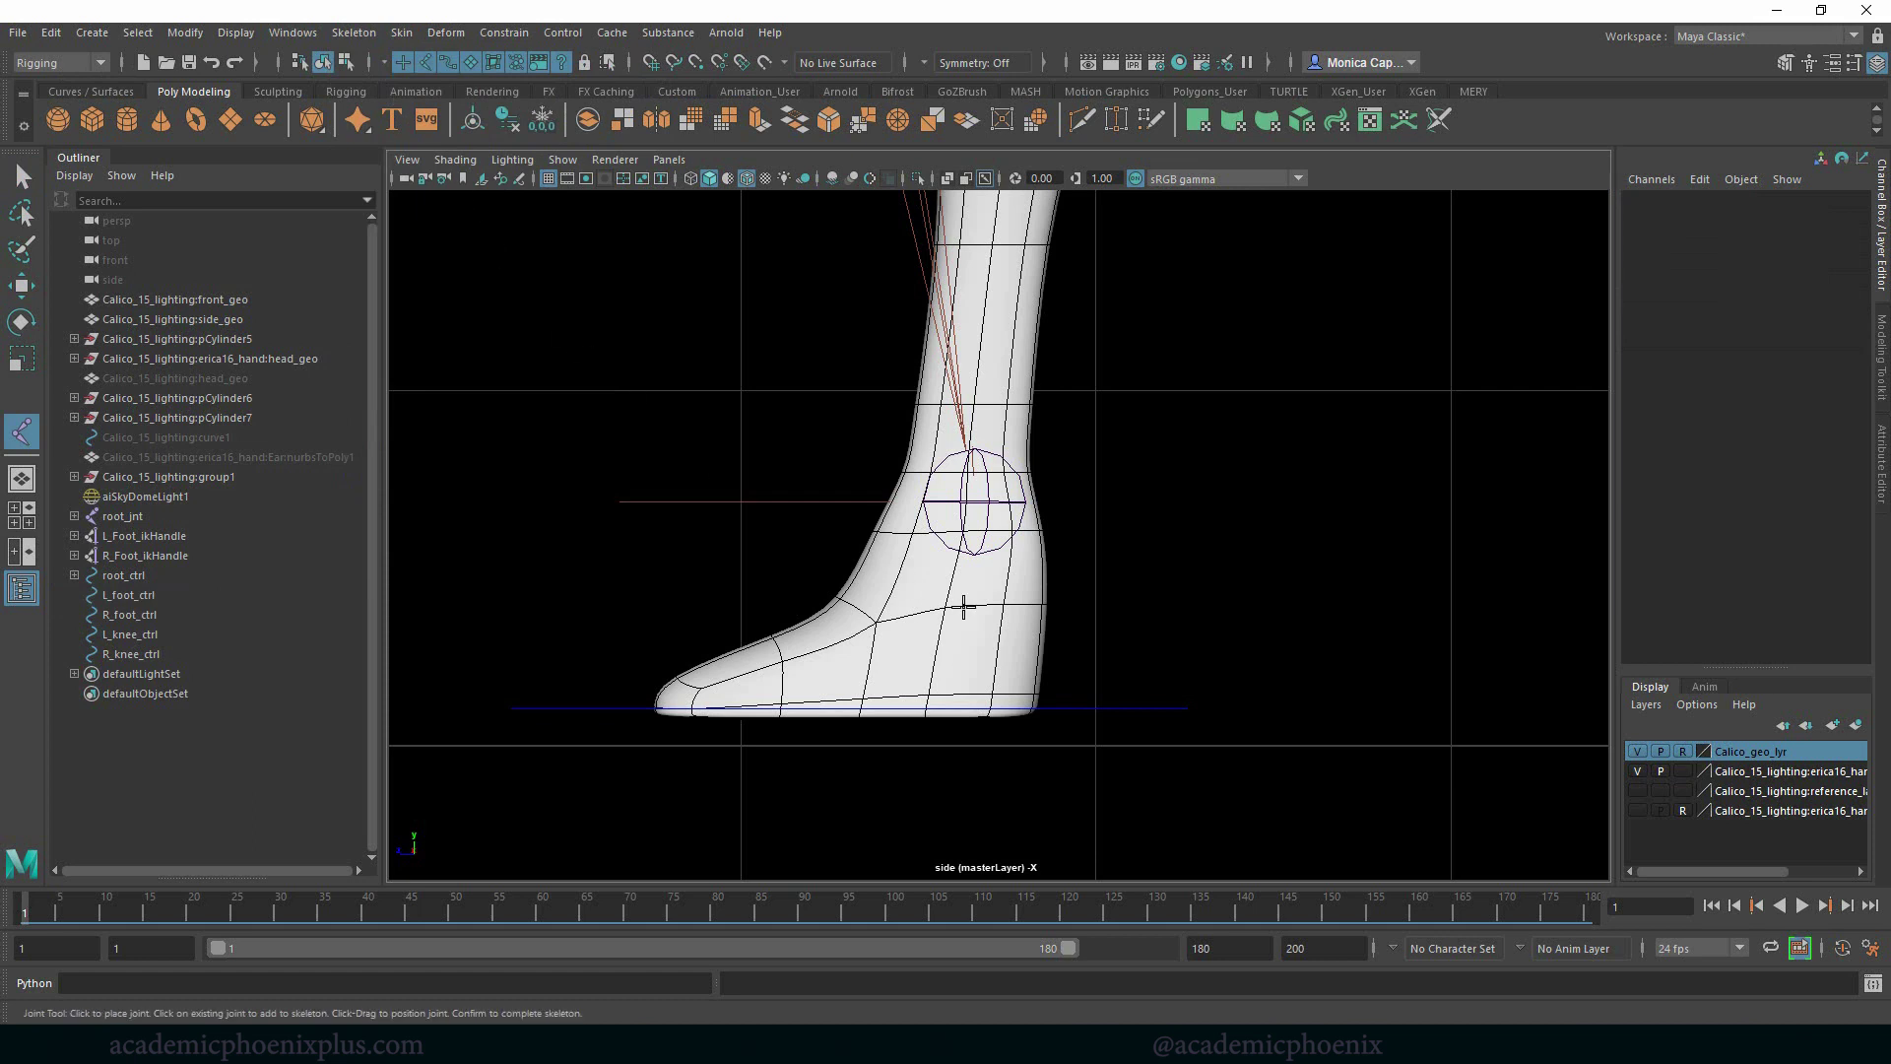
{"action": "left_click", "coordinate": [985, 513]}
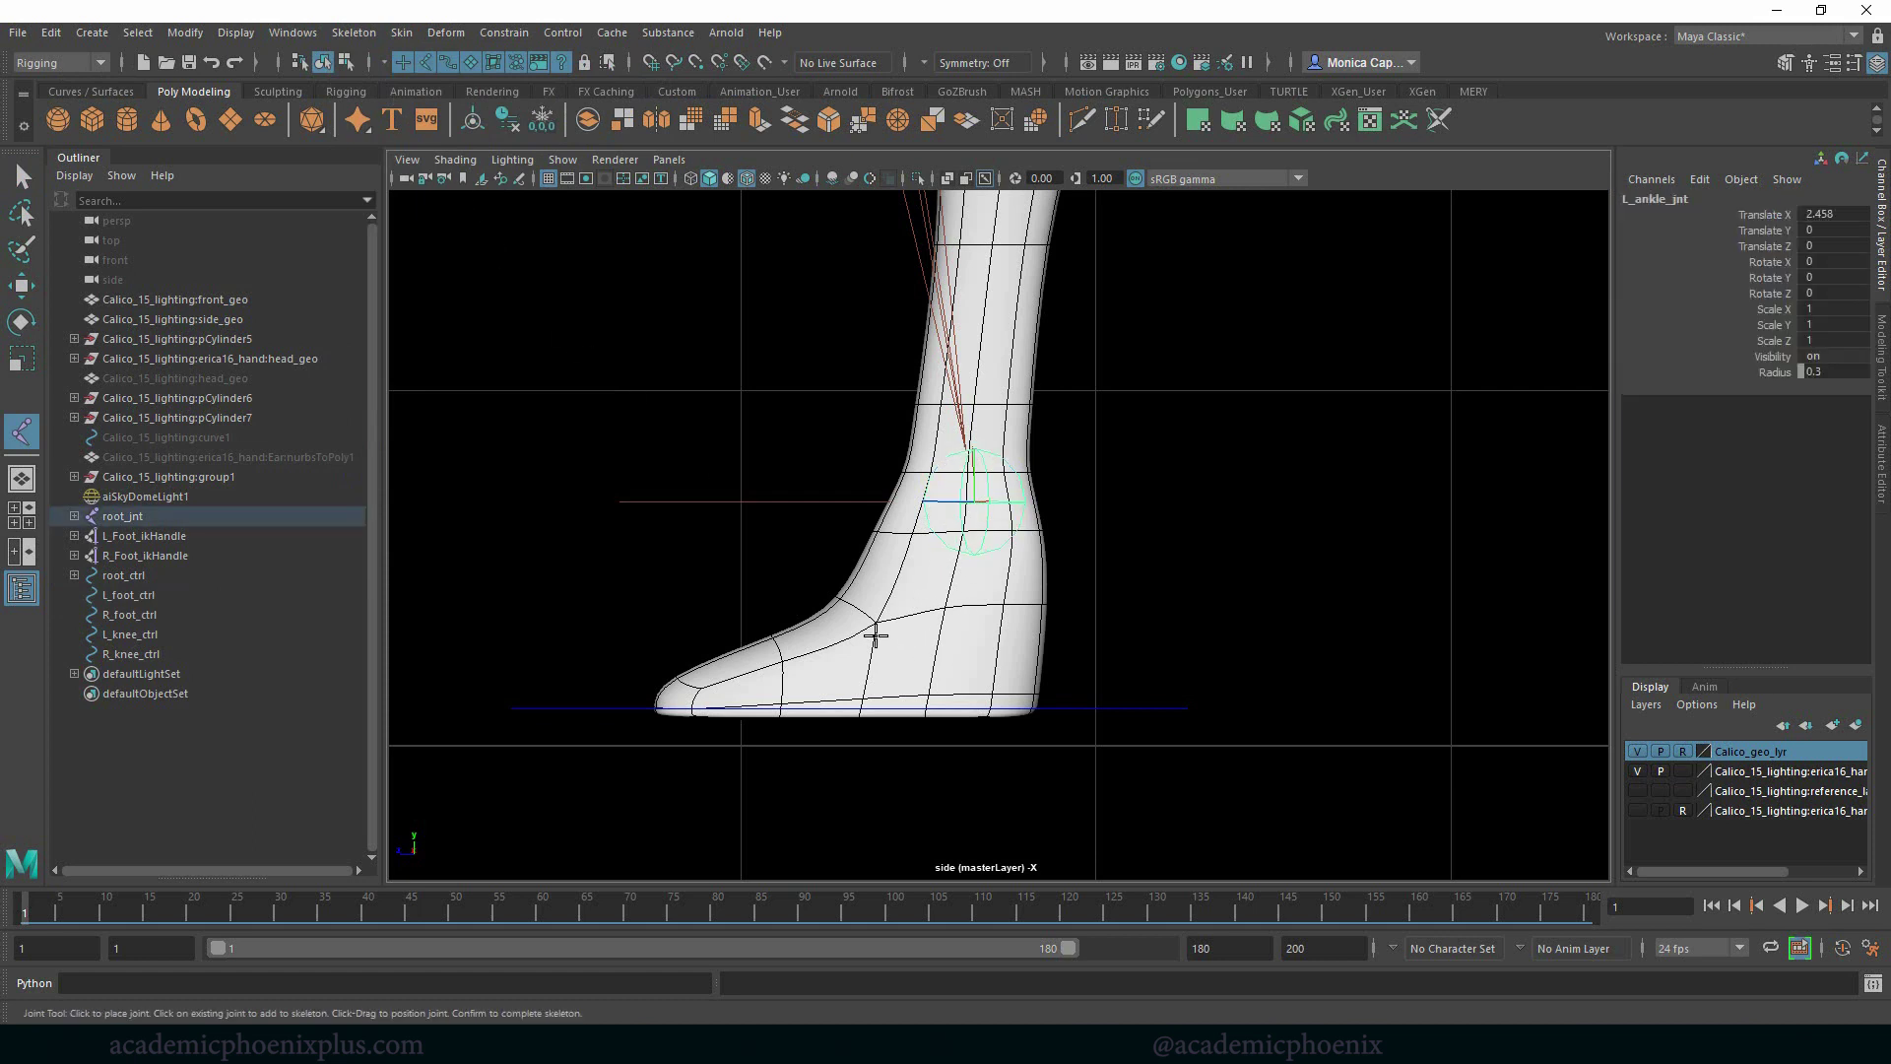
{"action": "left_click_drag", "start_coordinate": [876, 635], "coordinate": [867, 677]}
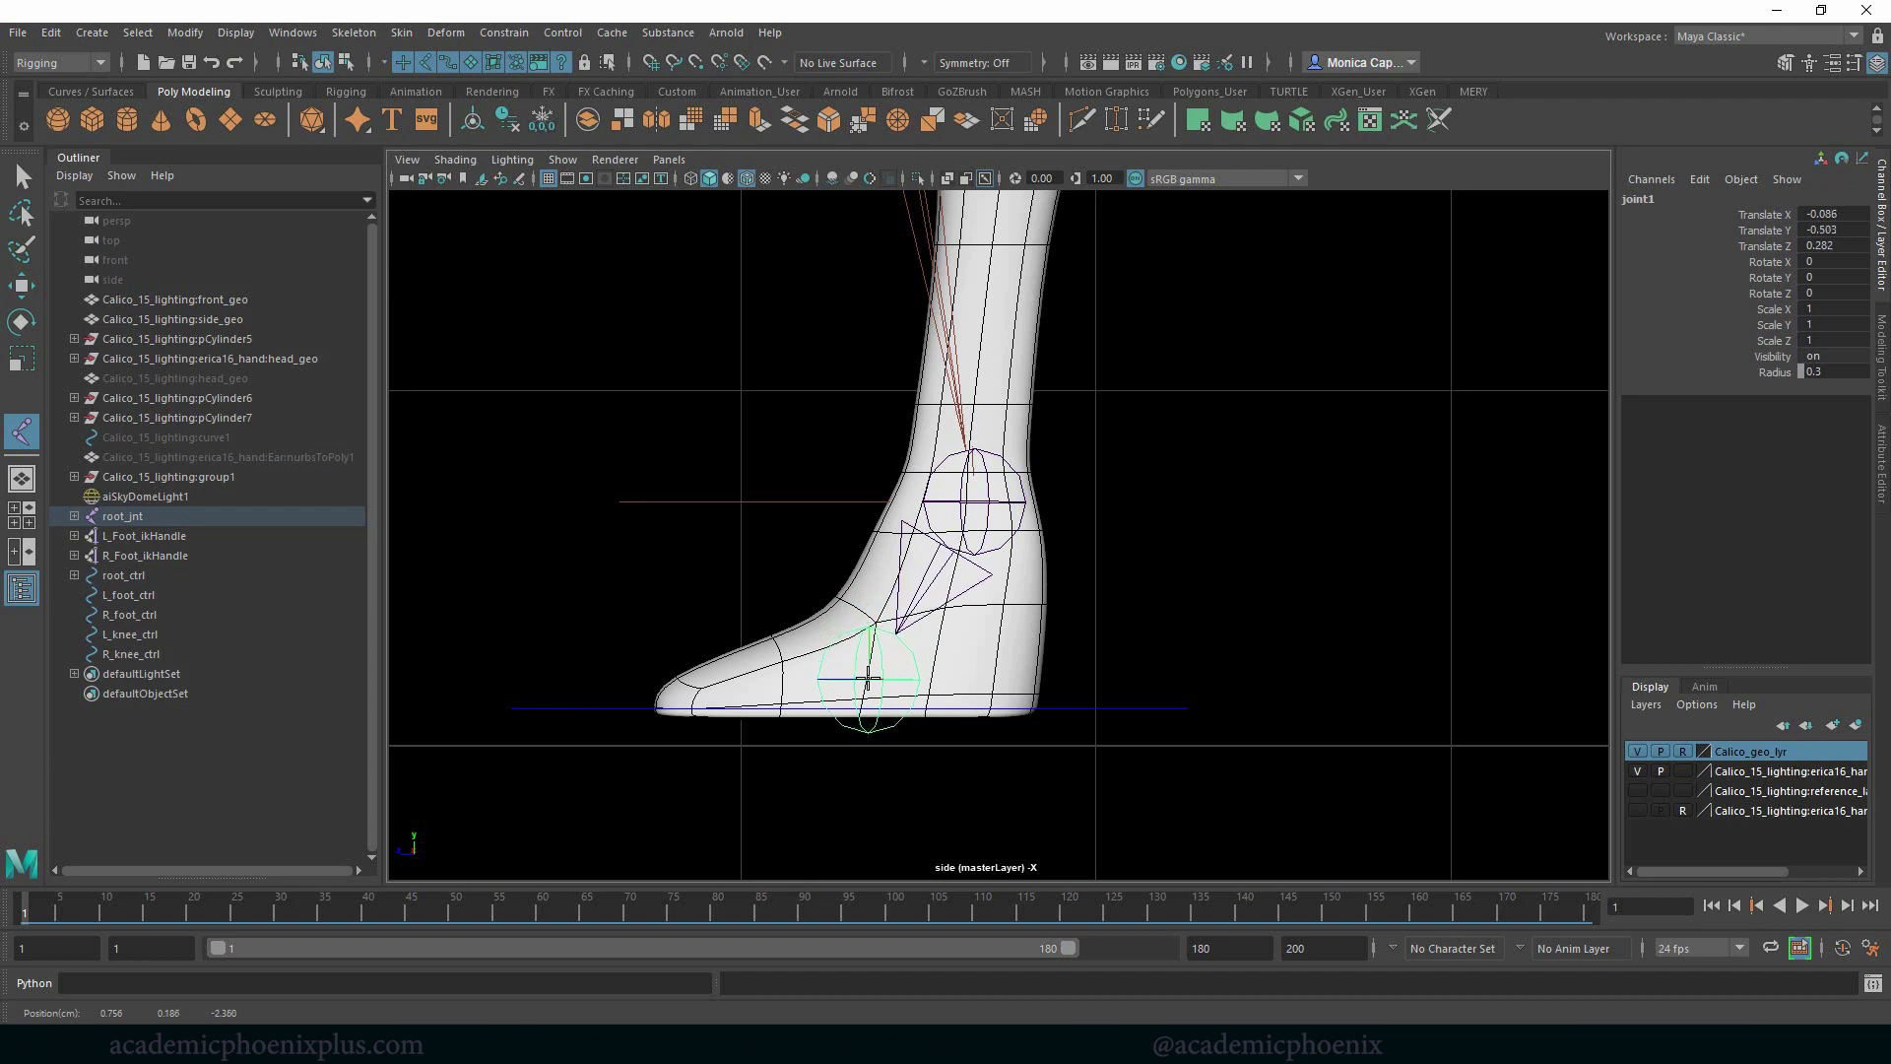
{"action": "key", "text": "Return"}
{"action": "left_click", "coordinate": [651, 700]}
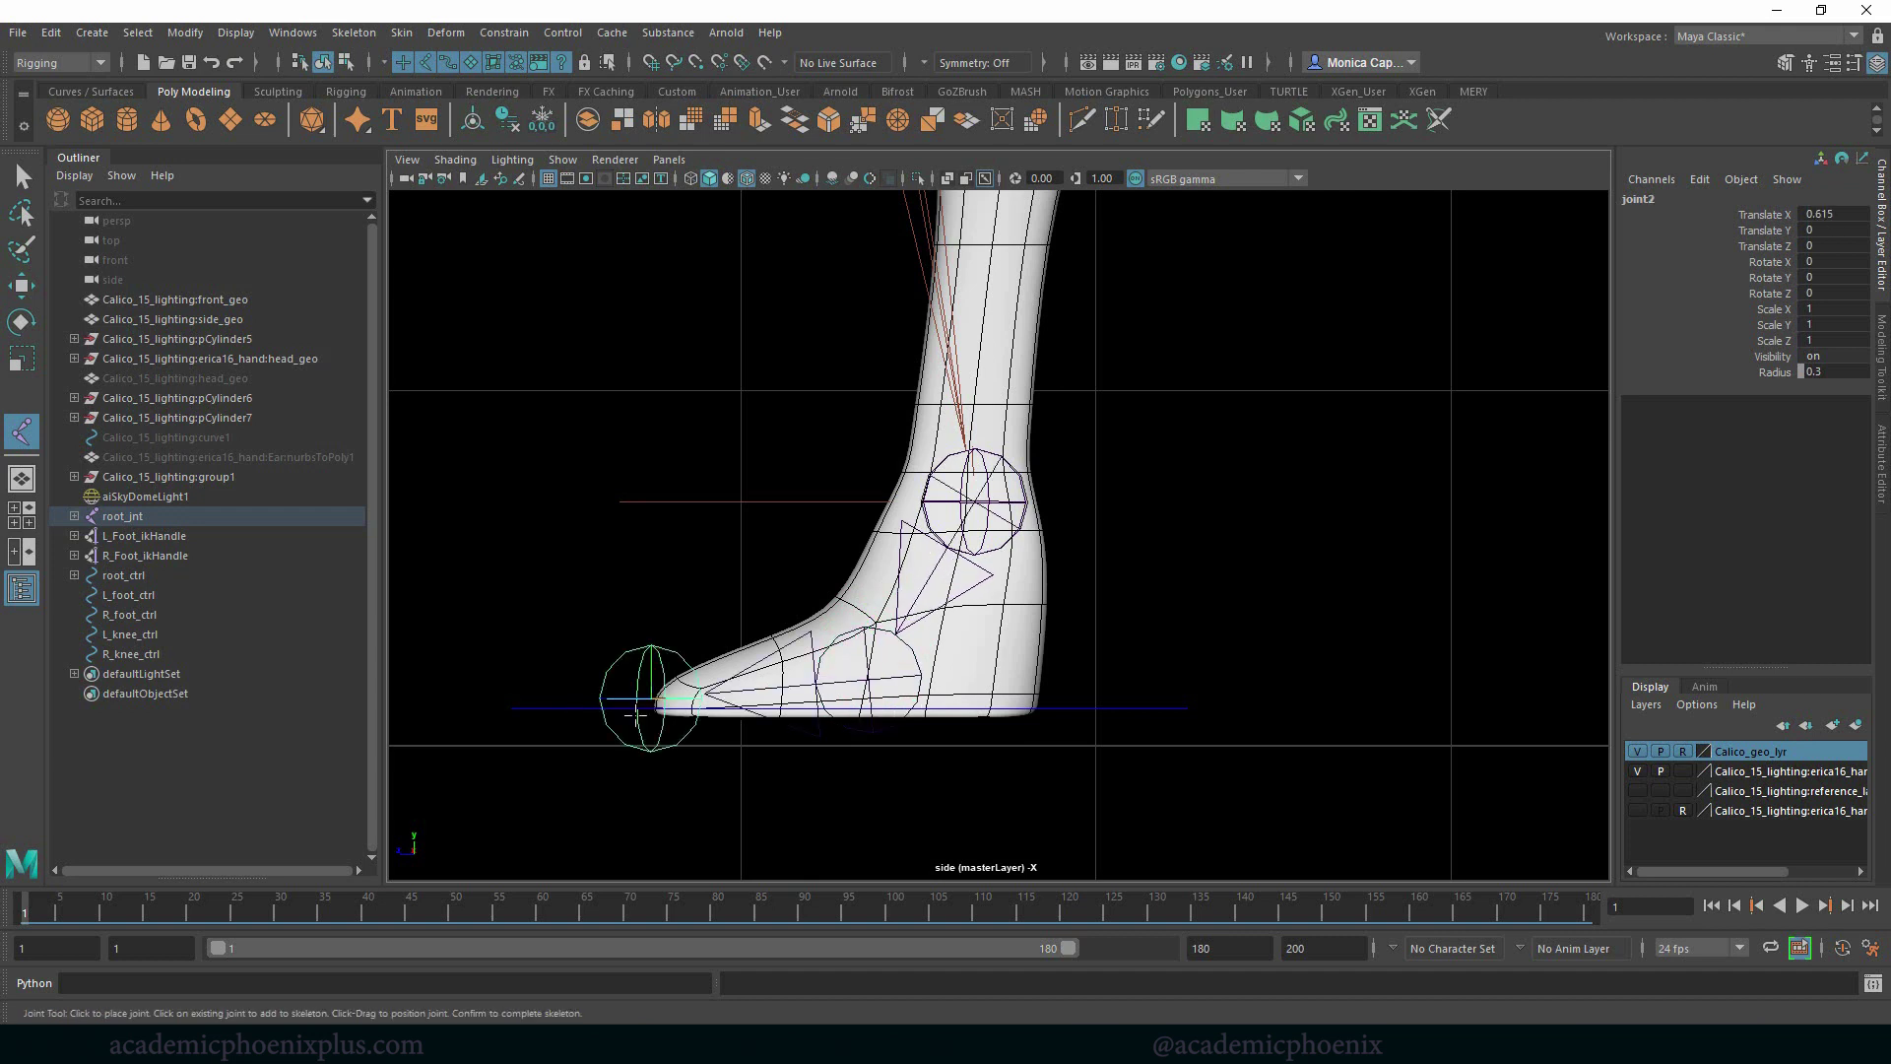
{"action": "key", "text": "q"}
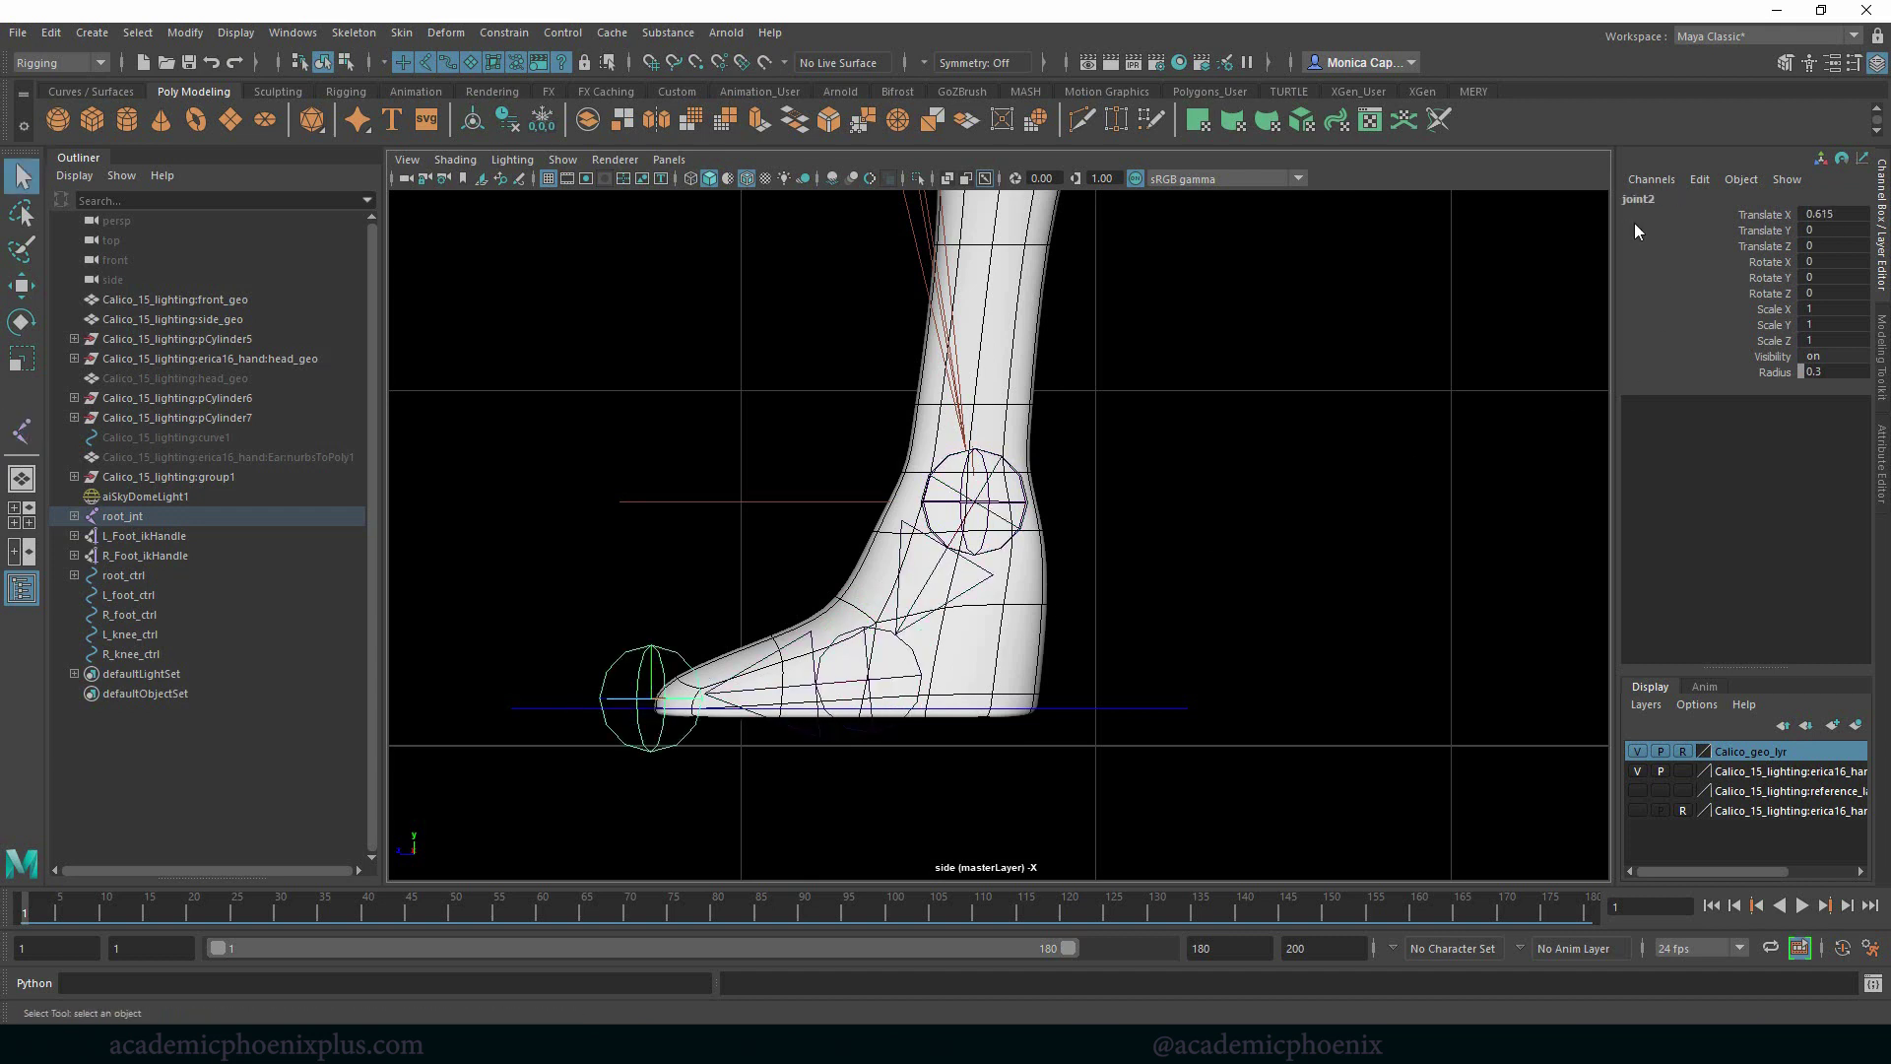
Rename the new left toe-tip joint l_toe_jnt and open the left ball joint's name for editing
{"action": "left_click", "coordinate": [1677, 200]}
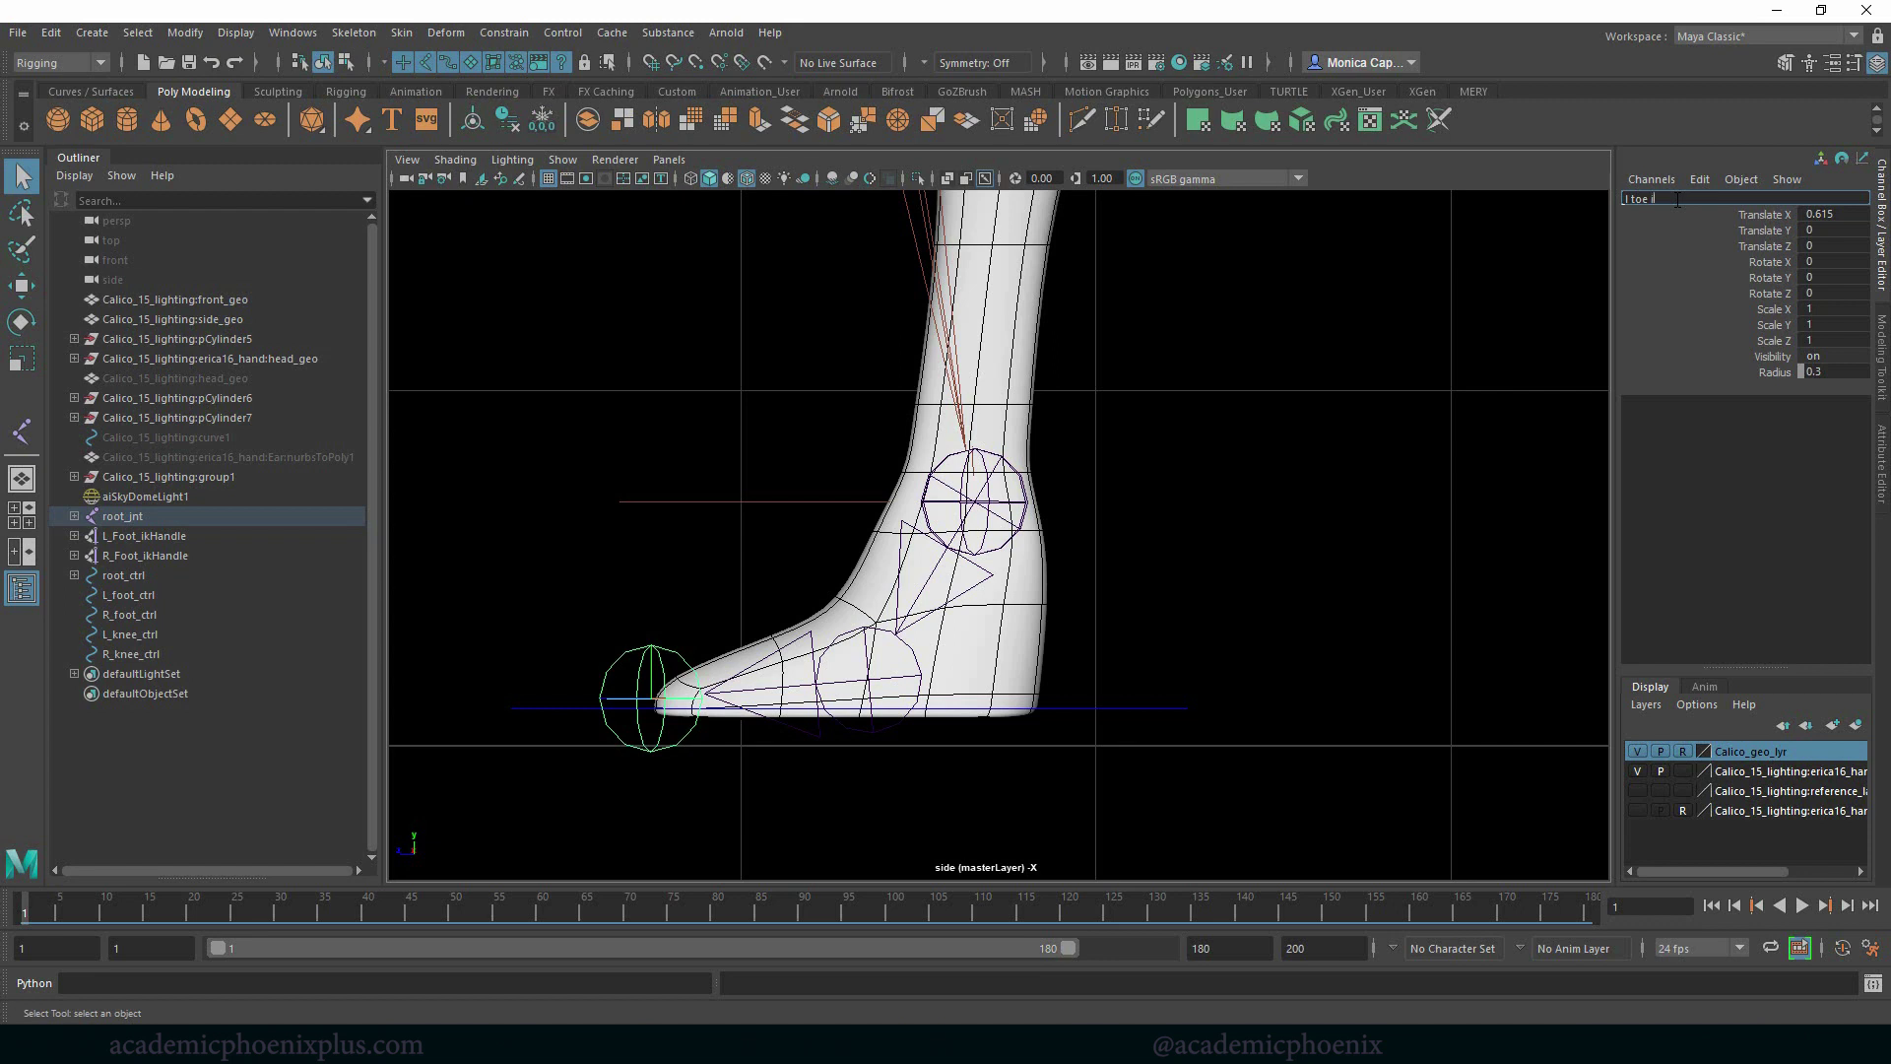
{"action": "type", "text": "l_toe_jnt"}
{"action": "key", "text": "Return"}
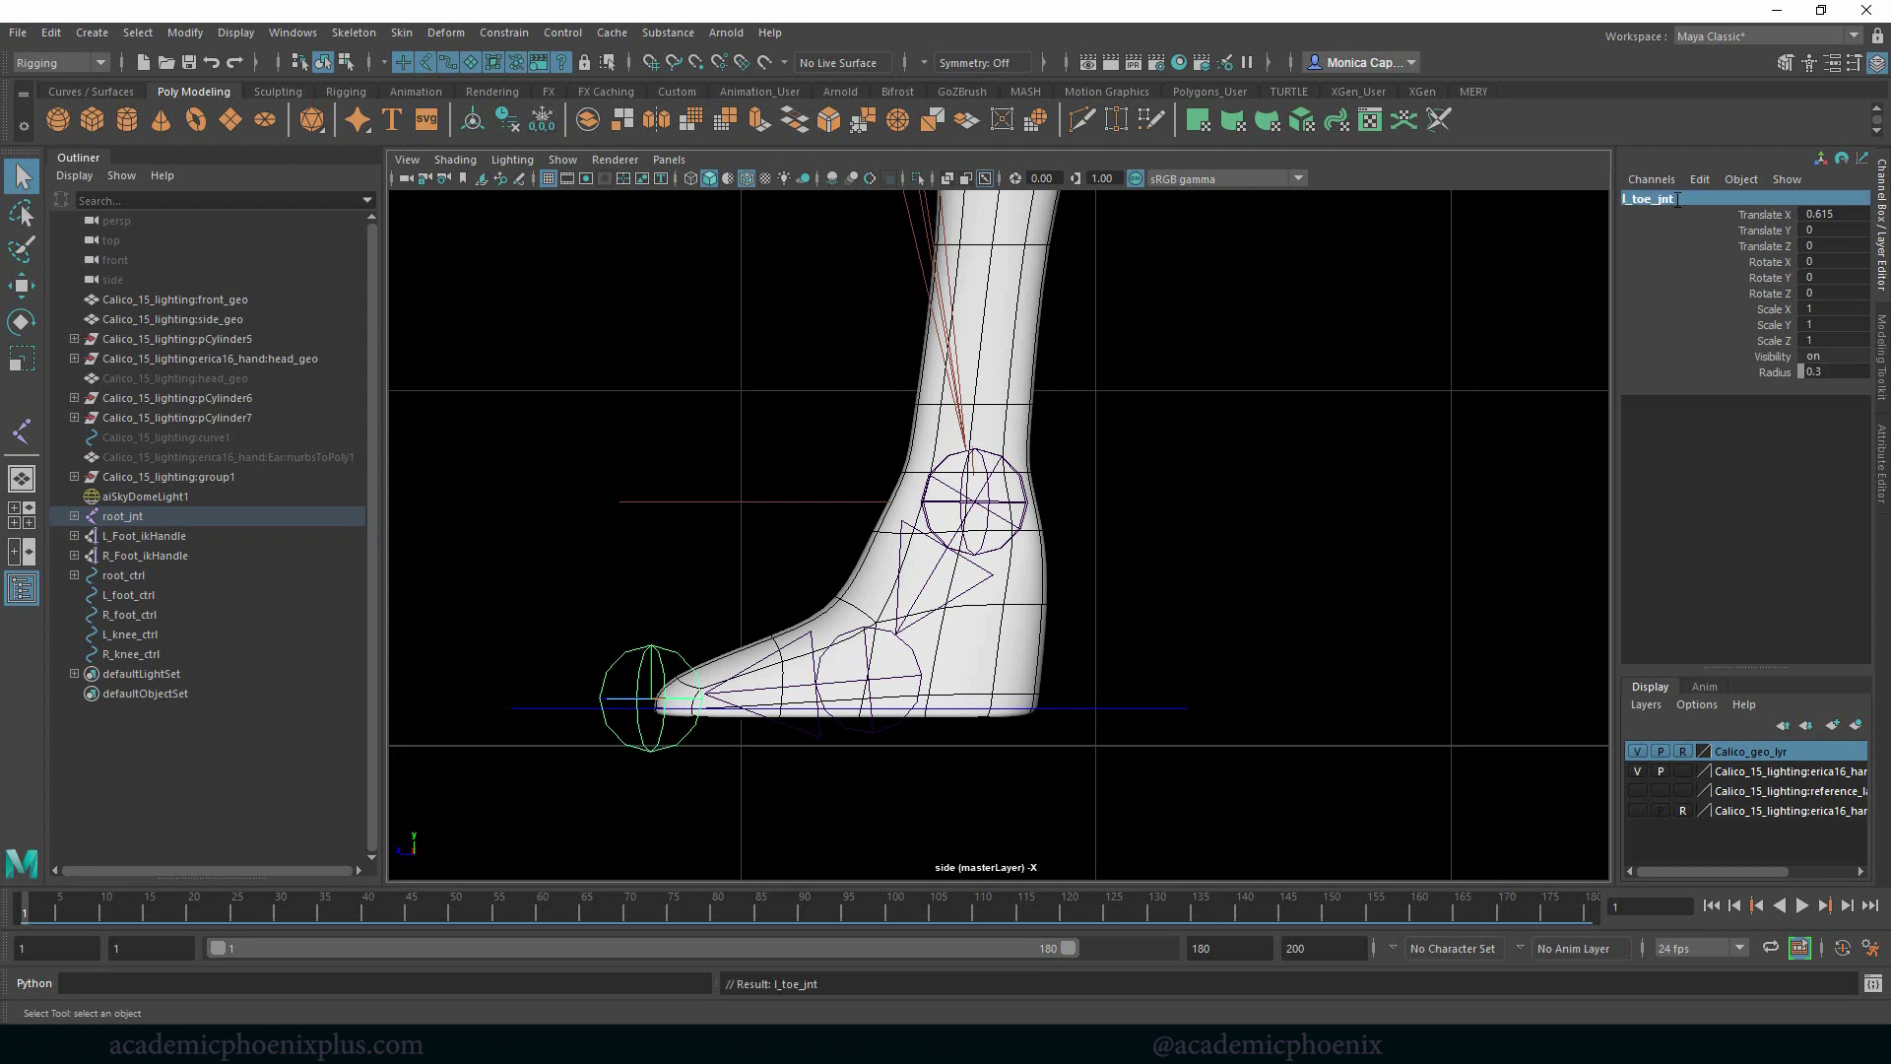
{"action": "left_click", "coordinate": [875, 689]}
{"action": "left_click", "coordinate": [1675, 201]}
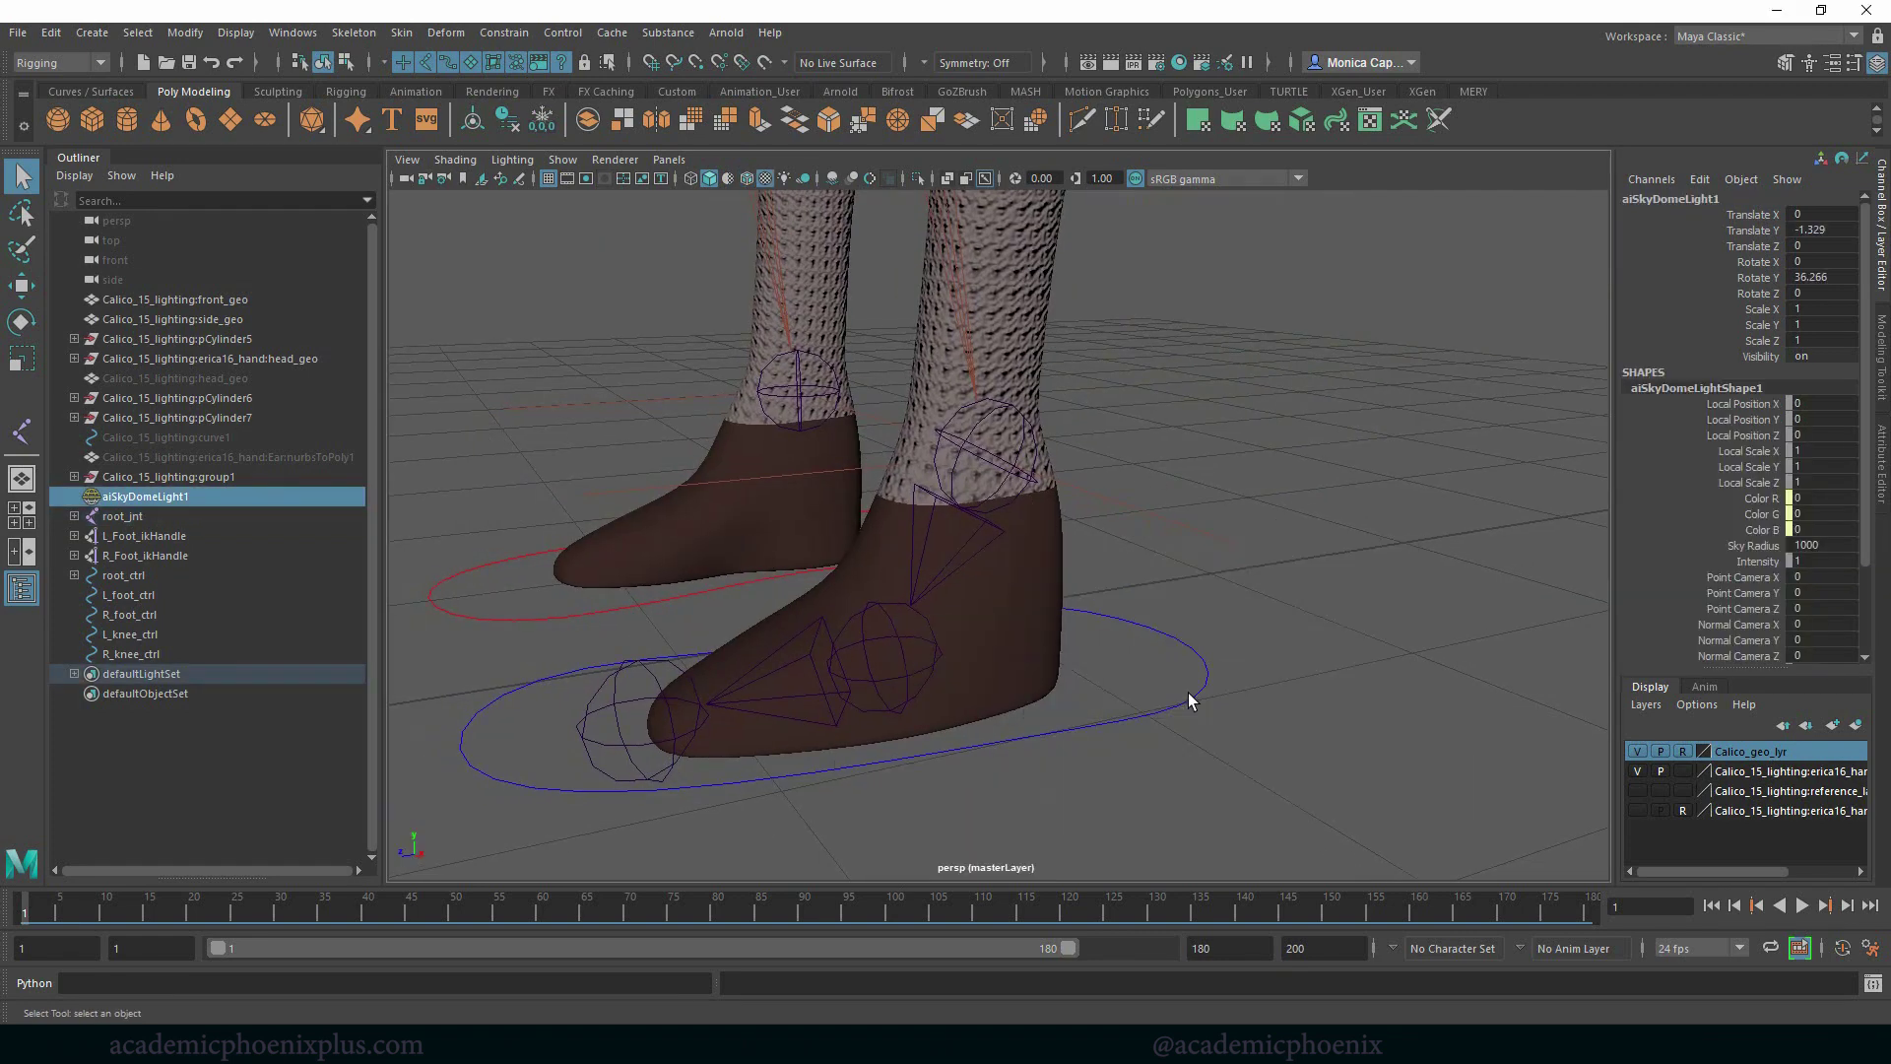
Move the left foot control away from the right ankle, by about -0.407, 0.035, 0.752 in X, Y and Z
{"action": "key", "text": "space"}
{"action": "left_click", "coordinate": [1358, 443]}
{"action": "key", "text": "w"}
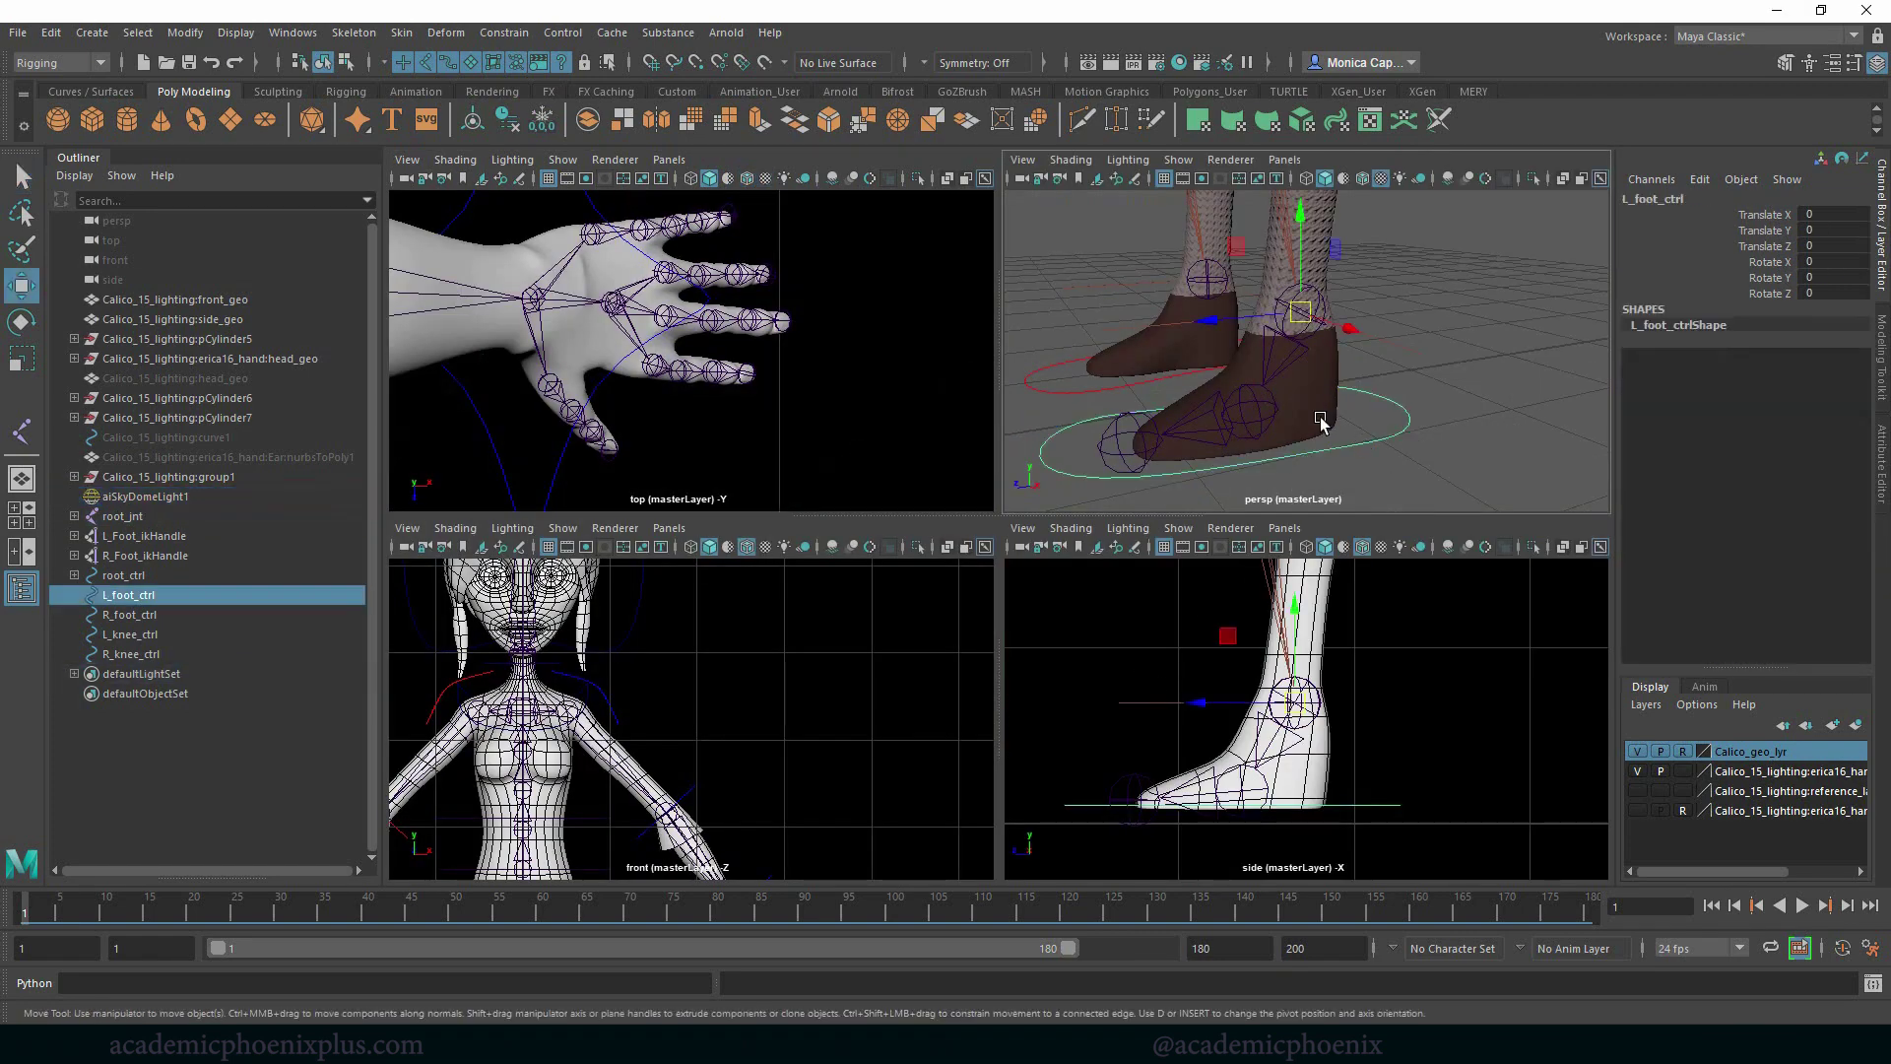
{"action": "left_click_drag", "start_coordinate": [1309, 313], "coordinate": [1136, 304]}
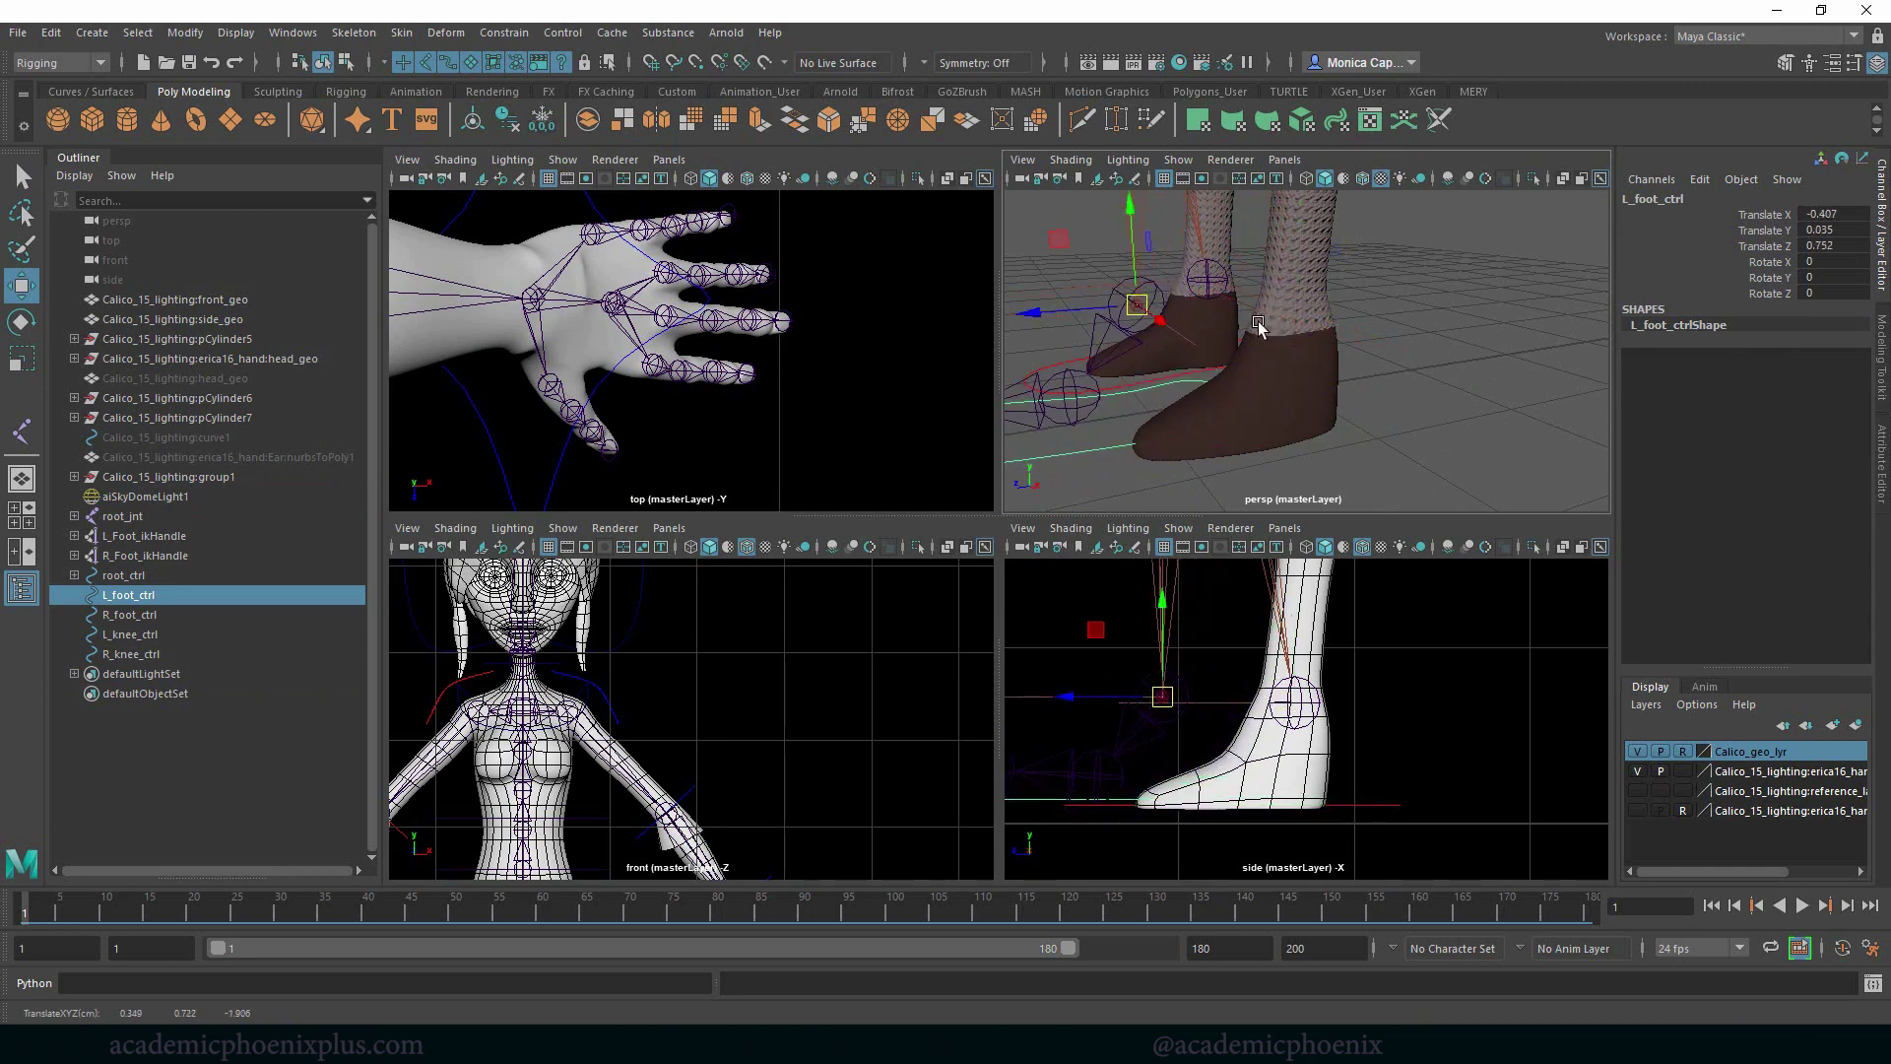
Extend the right ankle joint with a ball joint and a toe-tip joint using the Joint tool in the side view
{"action": "left_click", "coordinate": [22, 430]}
{"action": "left_click", "coordinate": [1294, 707]}
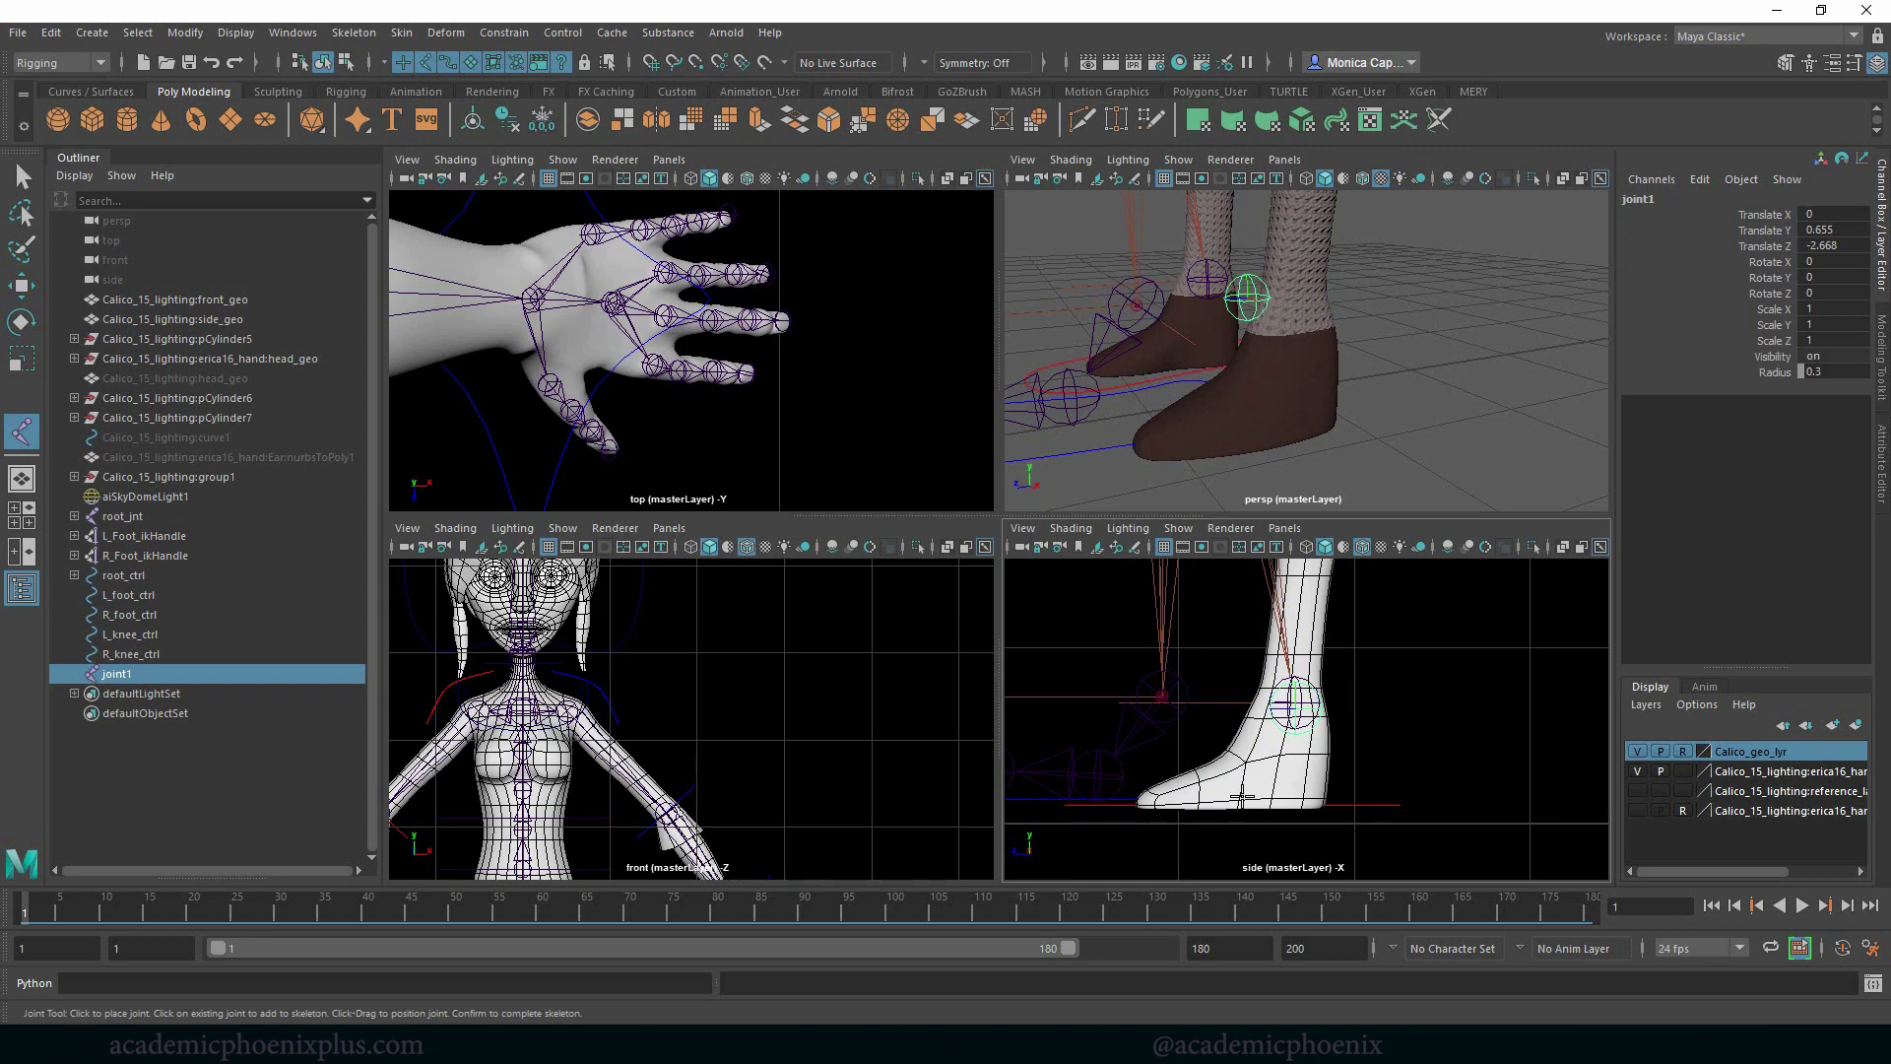
{"action": "key", "text": "ctrl+z"}
{"action": "left_click", "coordinate": [1298, 703]}
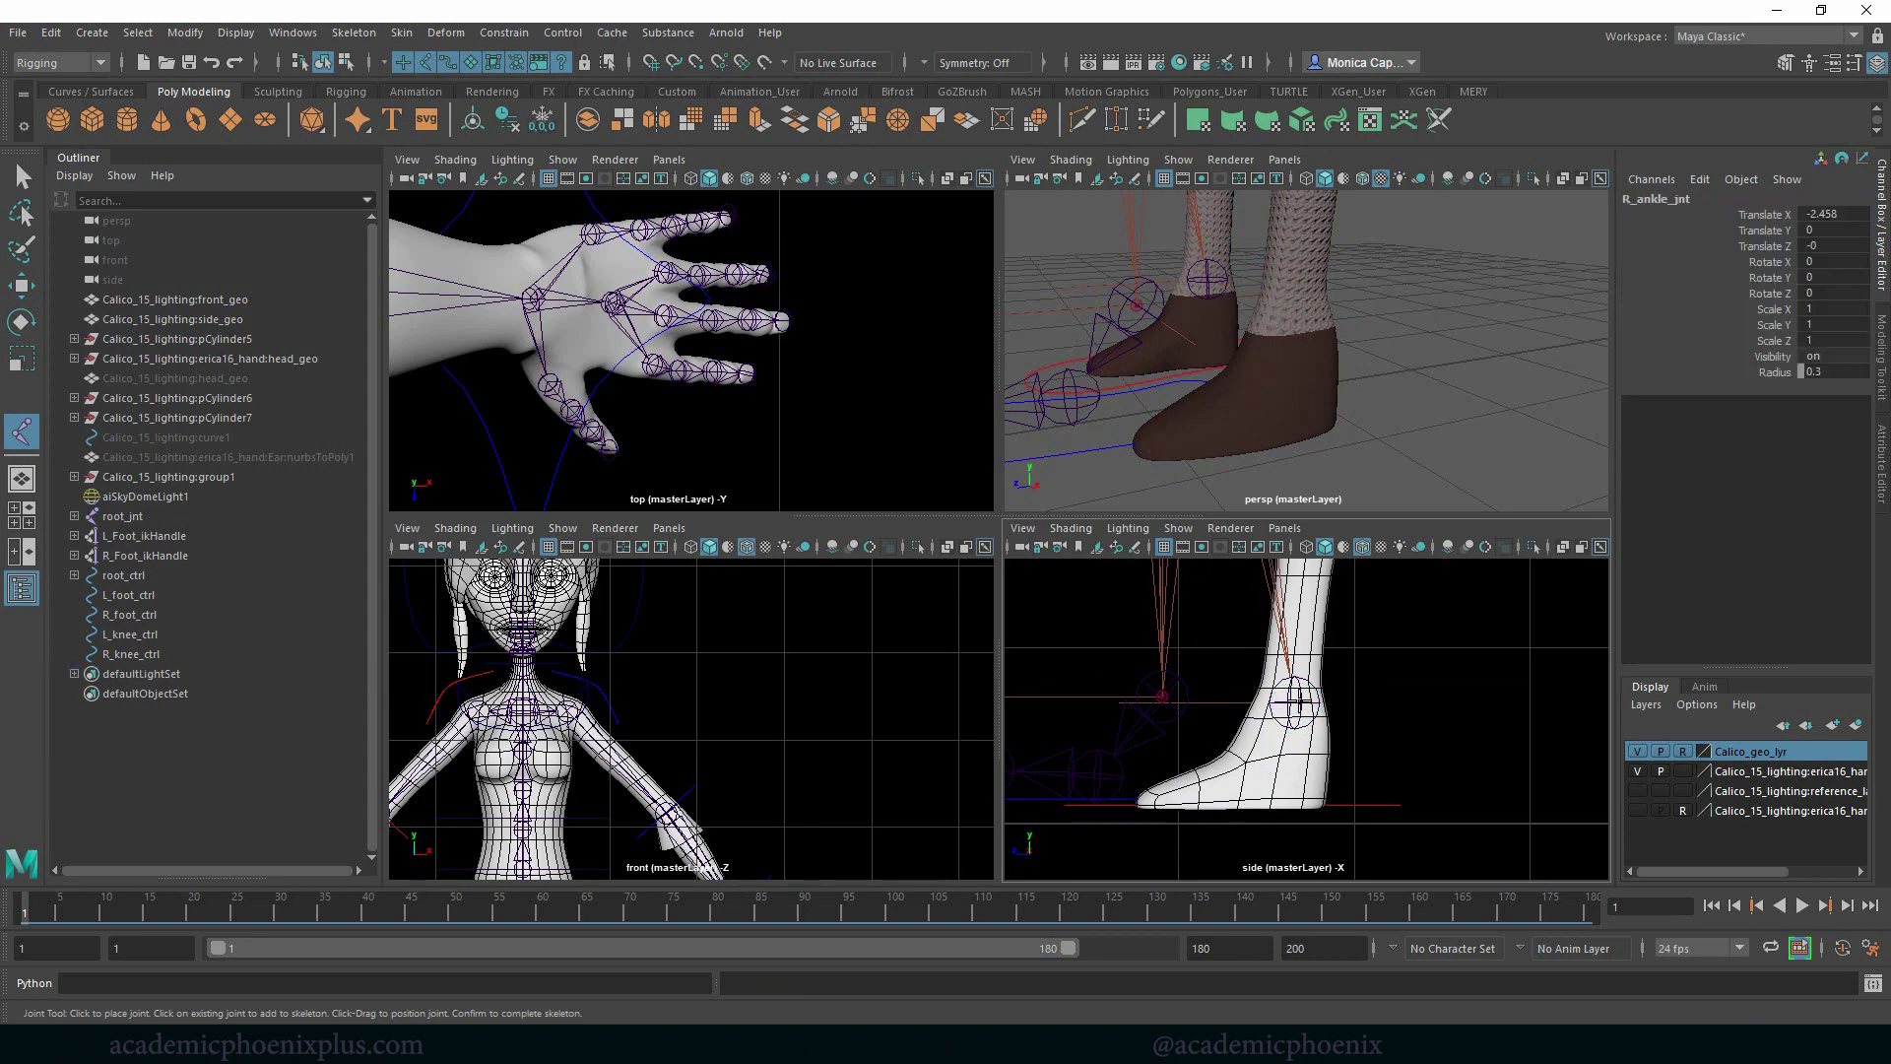
{"action": "left_click", "coordinate": [1235, 794]}
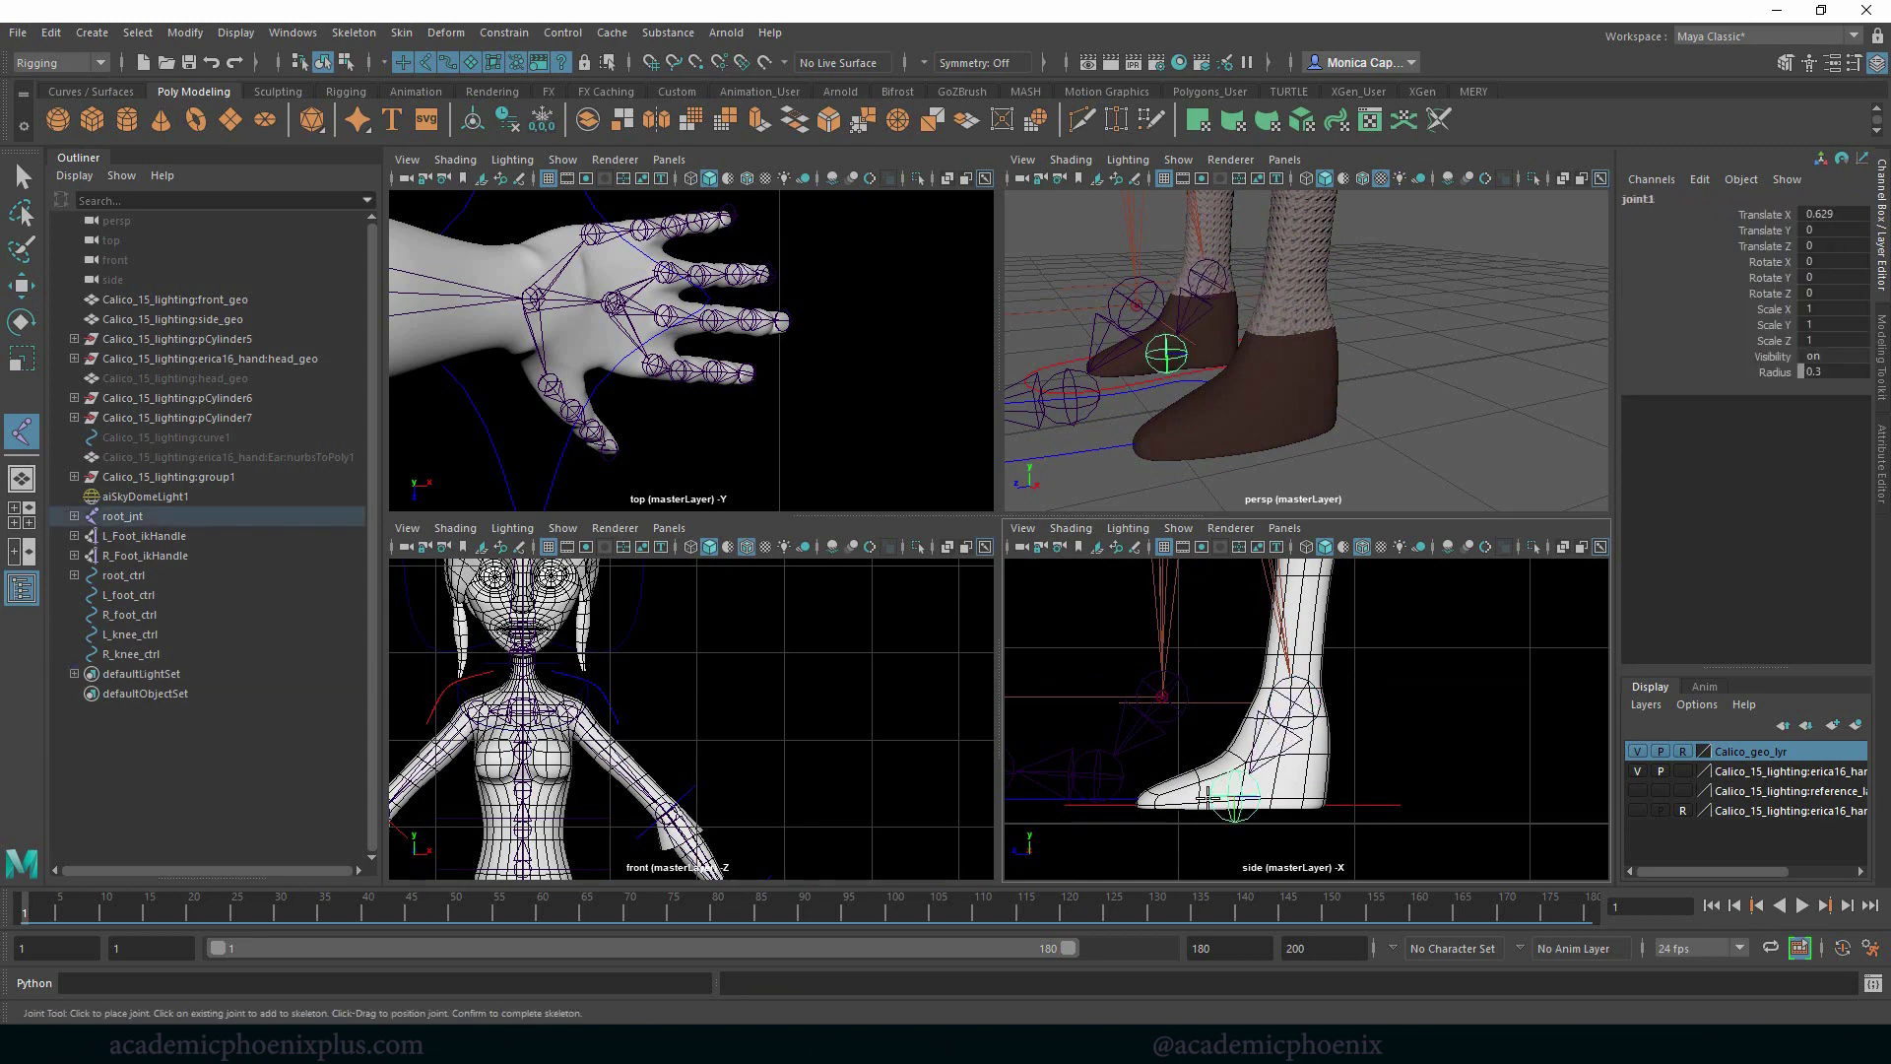
{"action": "left_click", "coordinate": [1135, 802]}
{"action": "key", "text": "w"}
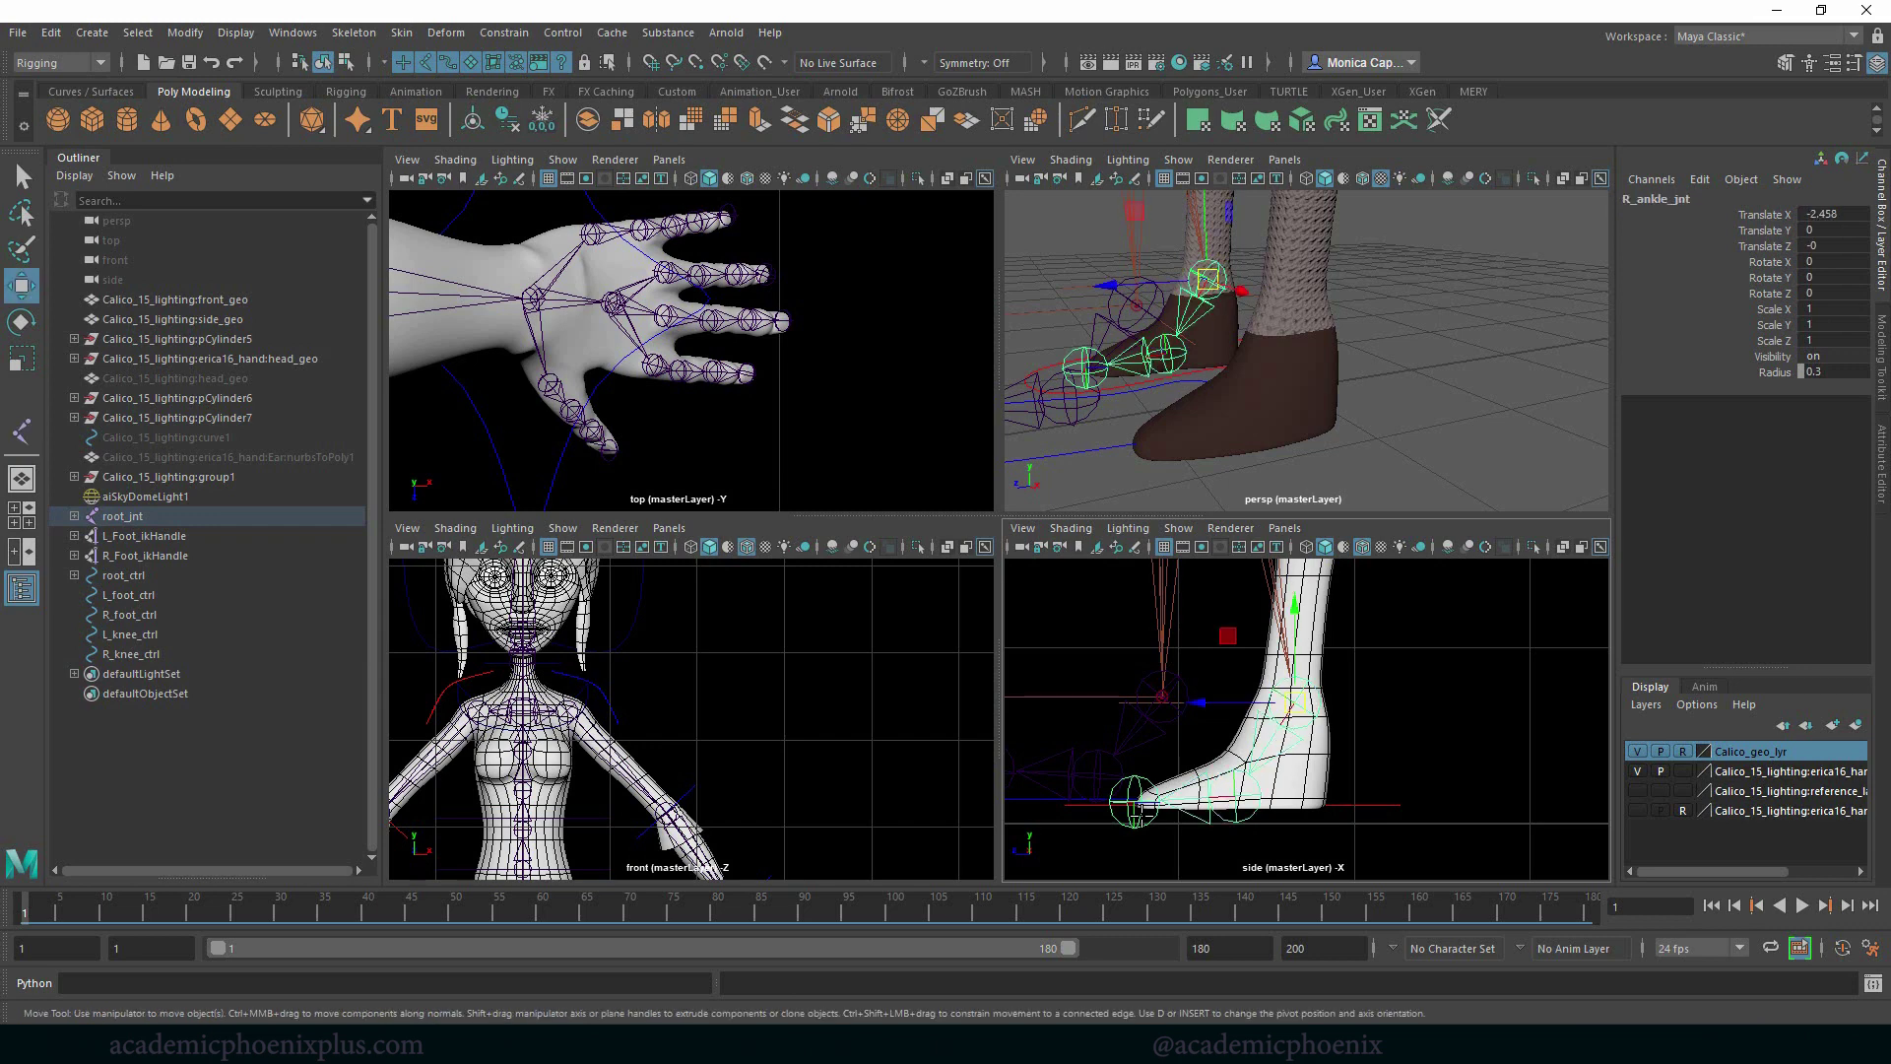
Reset the left foot control's Translate X, Y and Z to 0
{"action": "left_click", "coordinate": [1101, 441]}
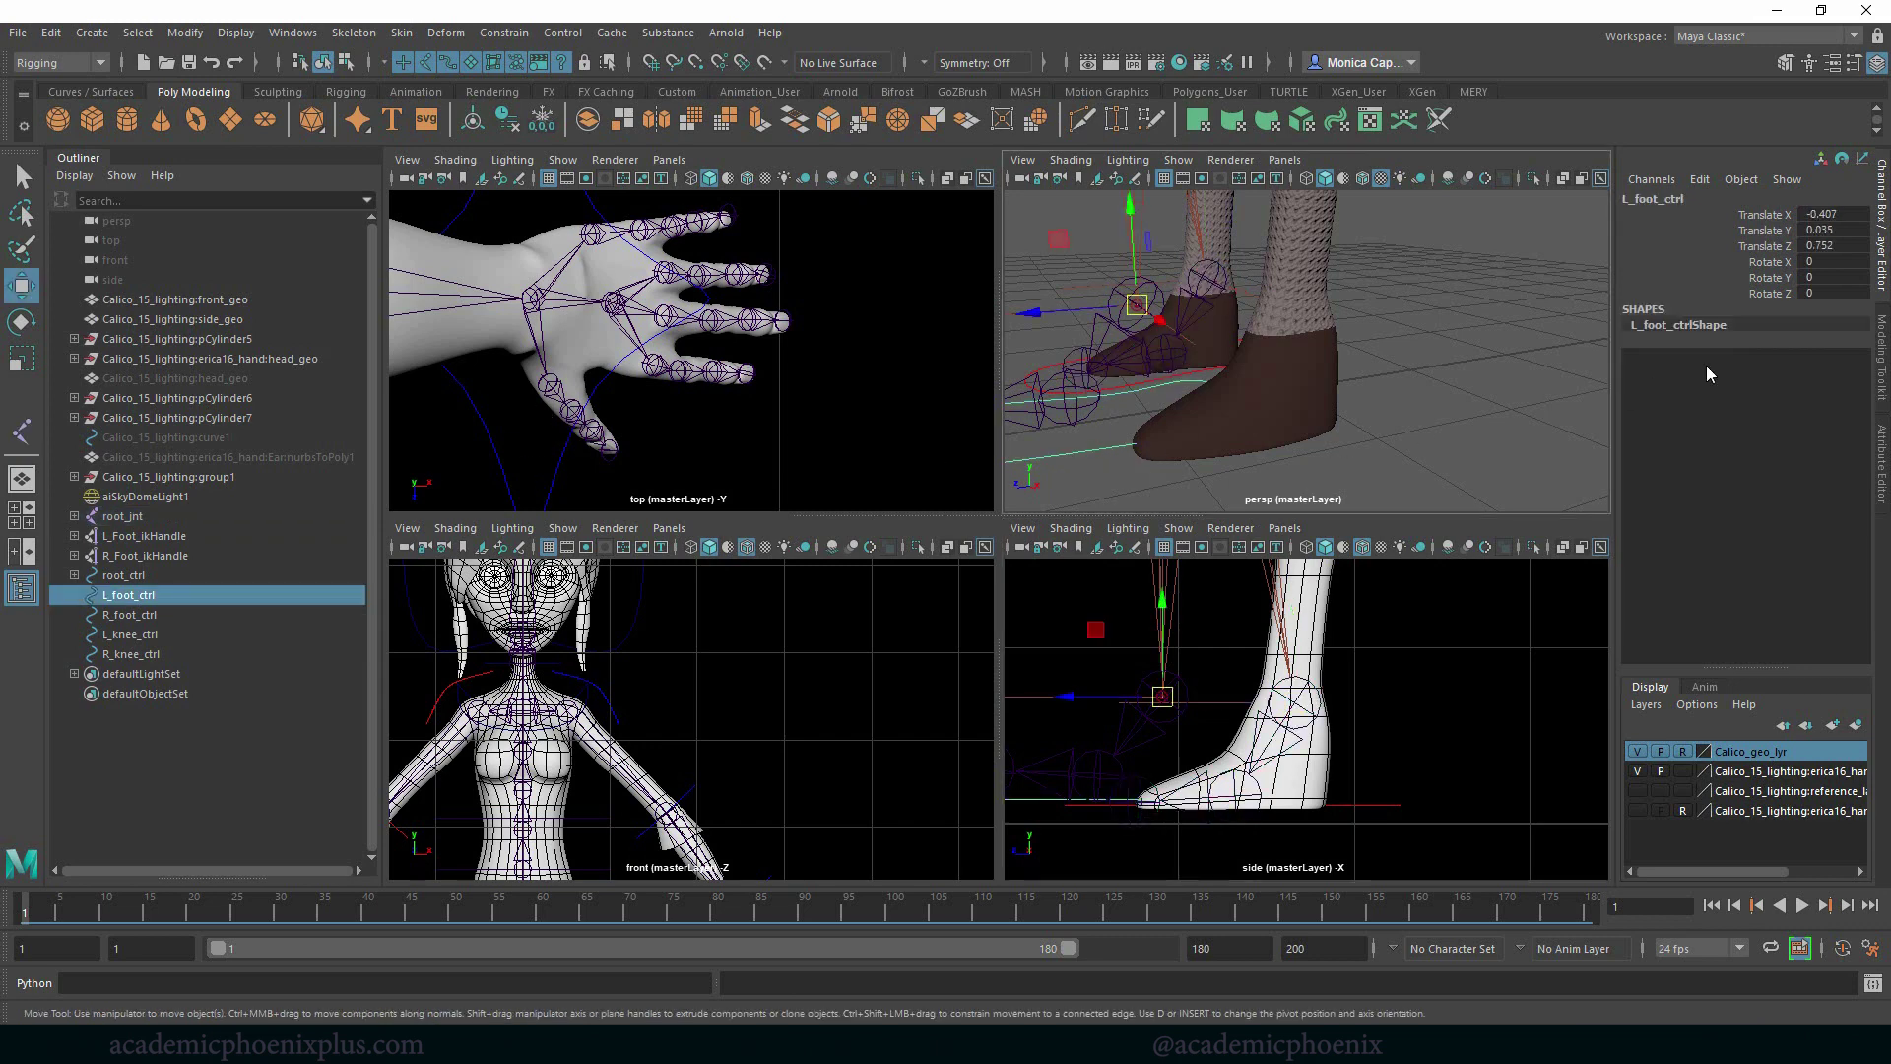
{"action": "left_click_drag", "start_coordinate": [1810, 212], "coordinate": [1817, 245]}
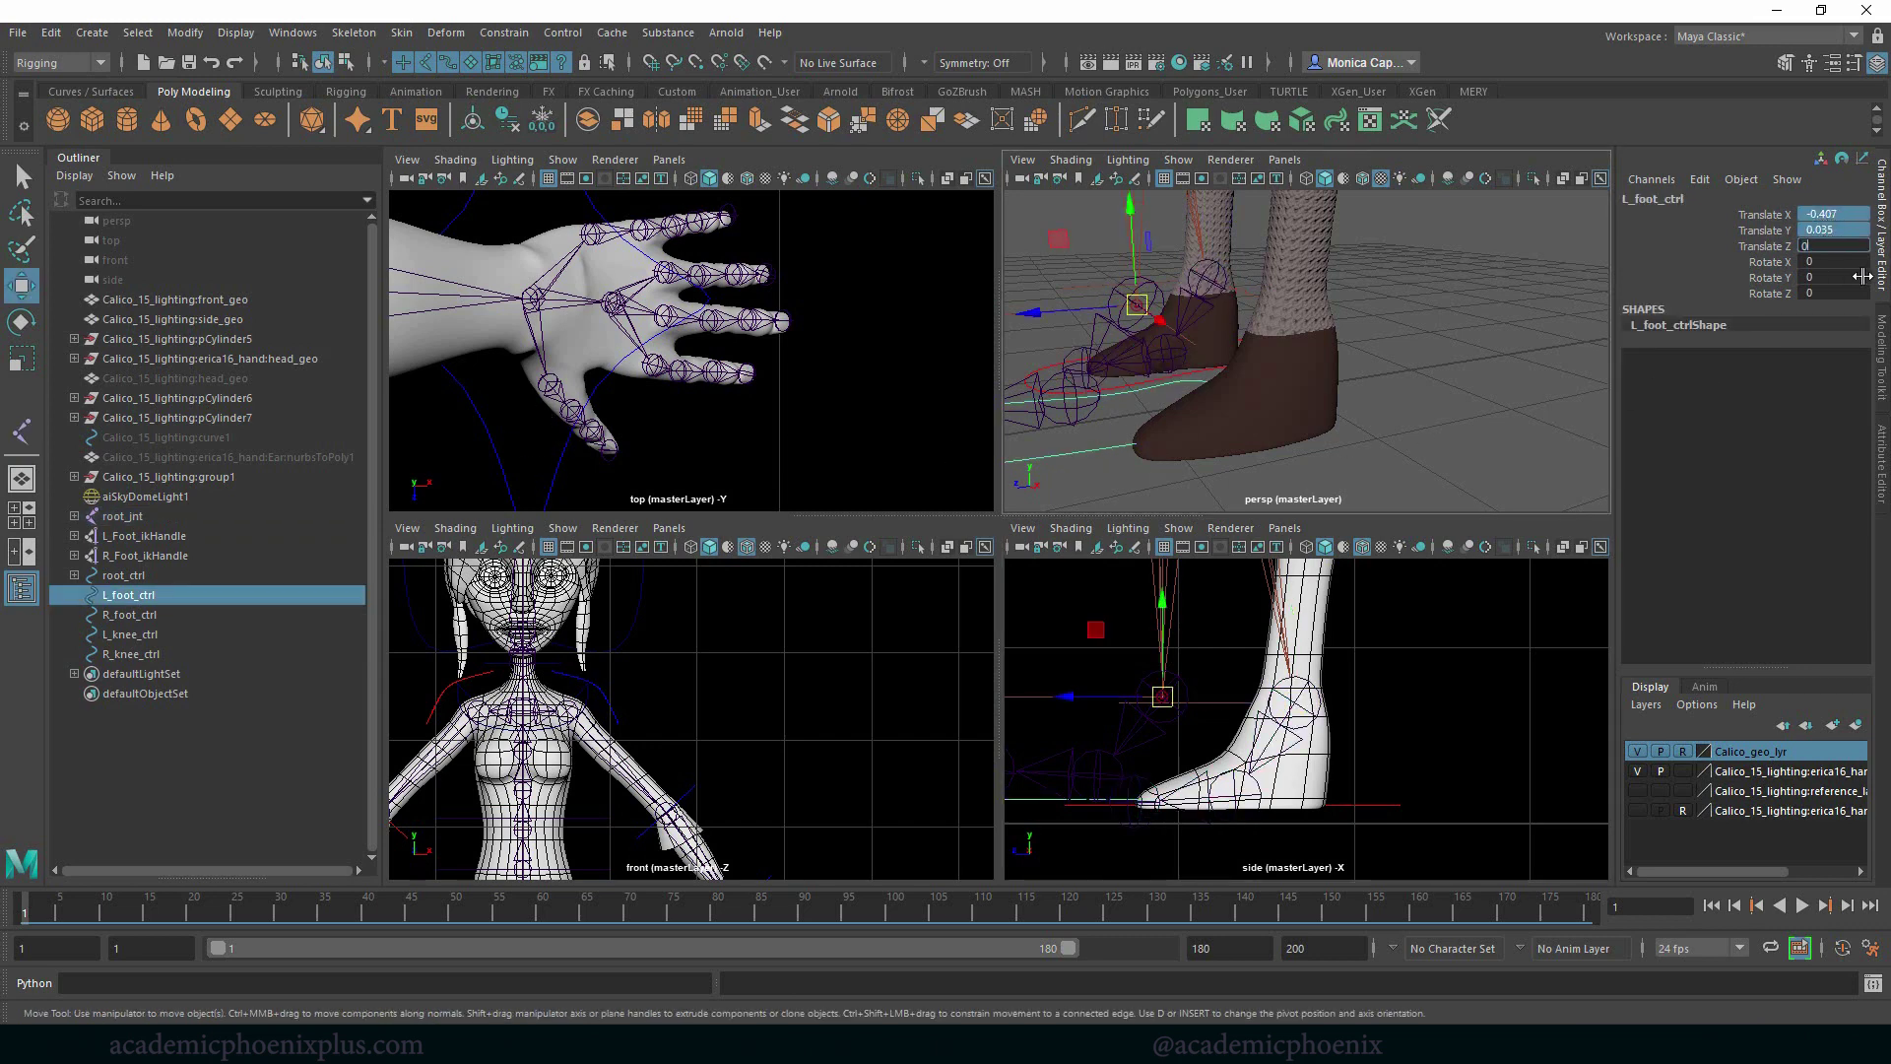
{"action": "type", "text": "0"}
{"action": "key", "text": "Return"}
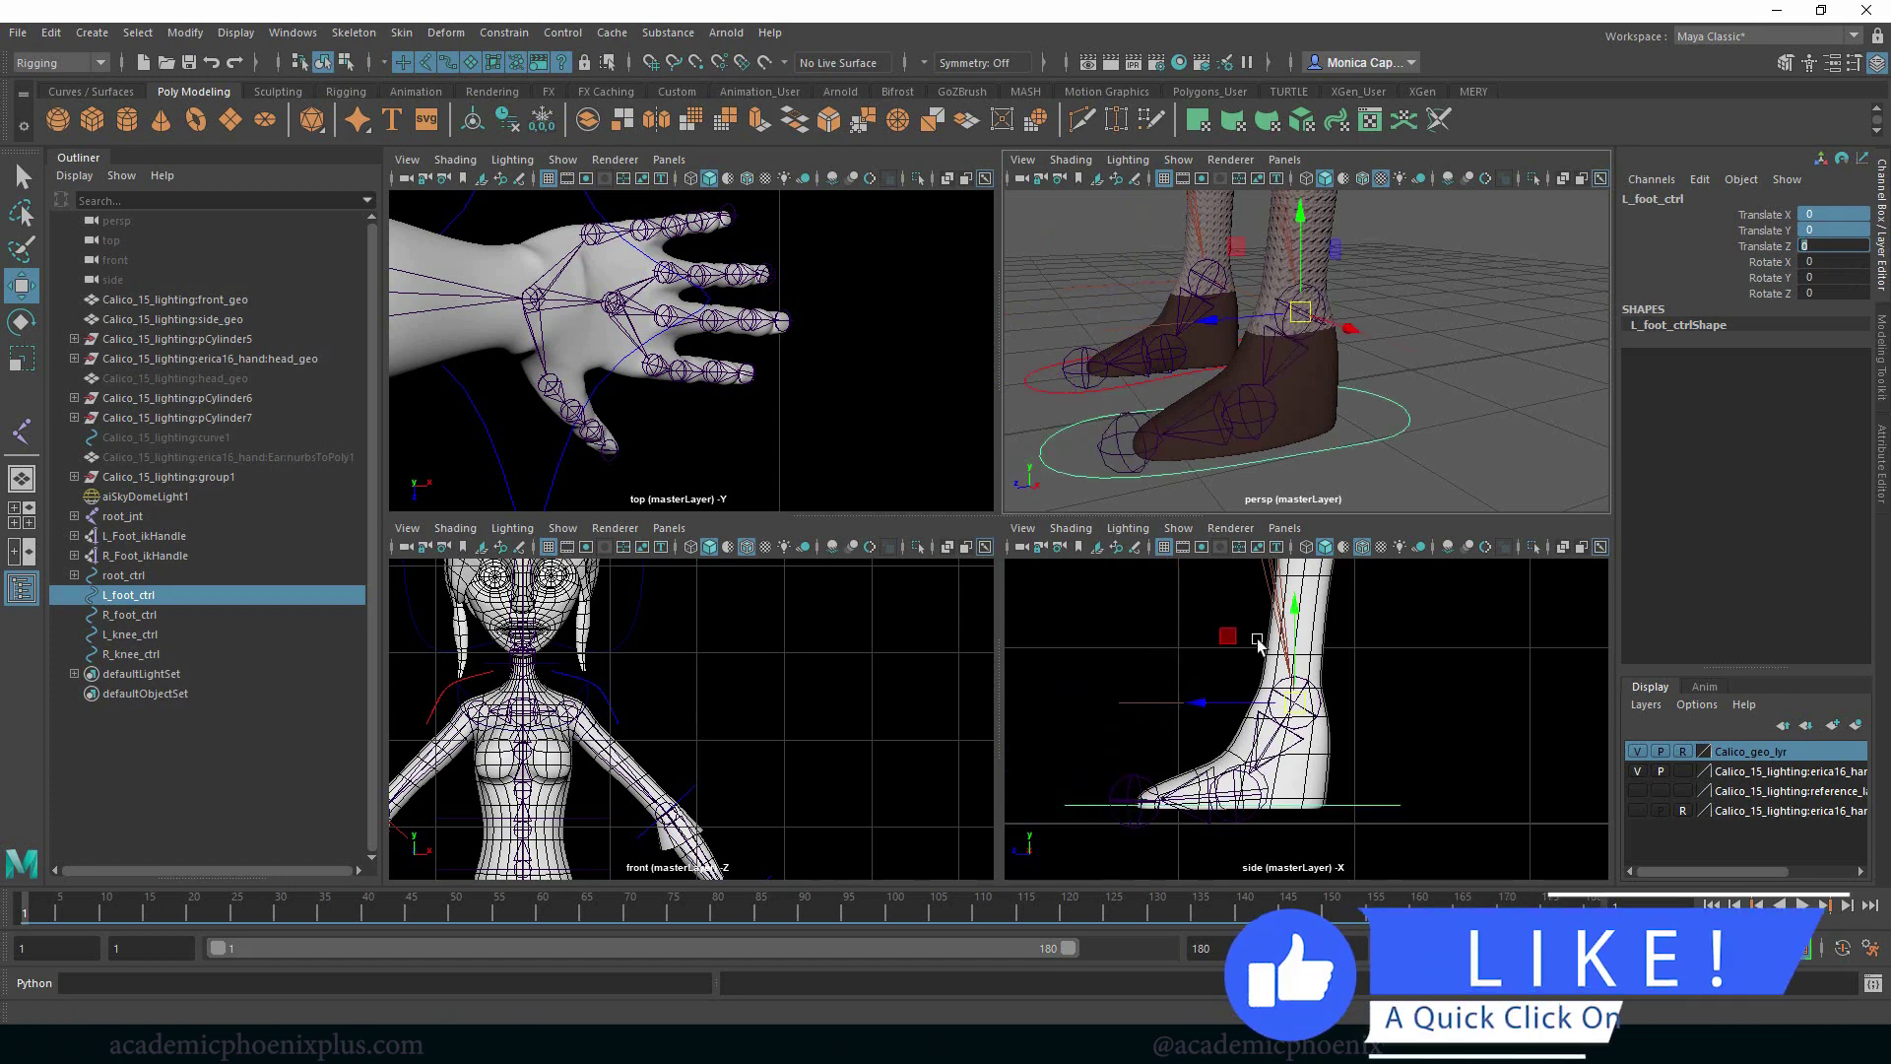
Align the right ball joint with the left one at about X 0.583, Y -0.014, and its toe joint at about X 0.611, Y -0.029
{"action": "key", "text": "space"}
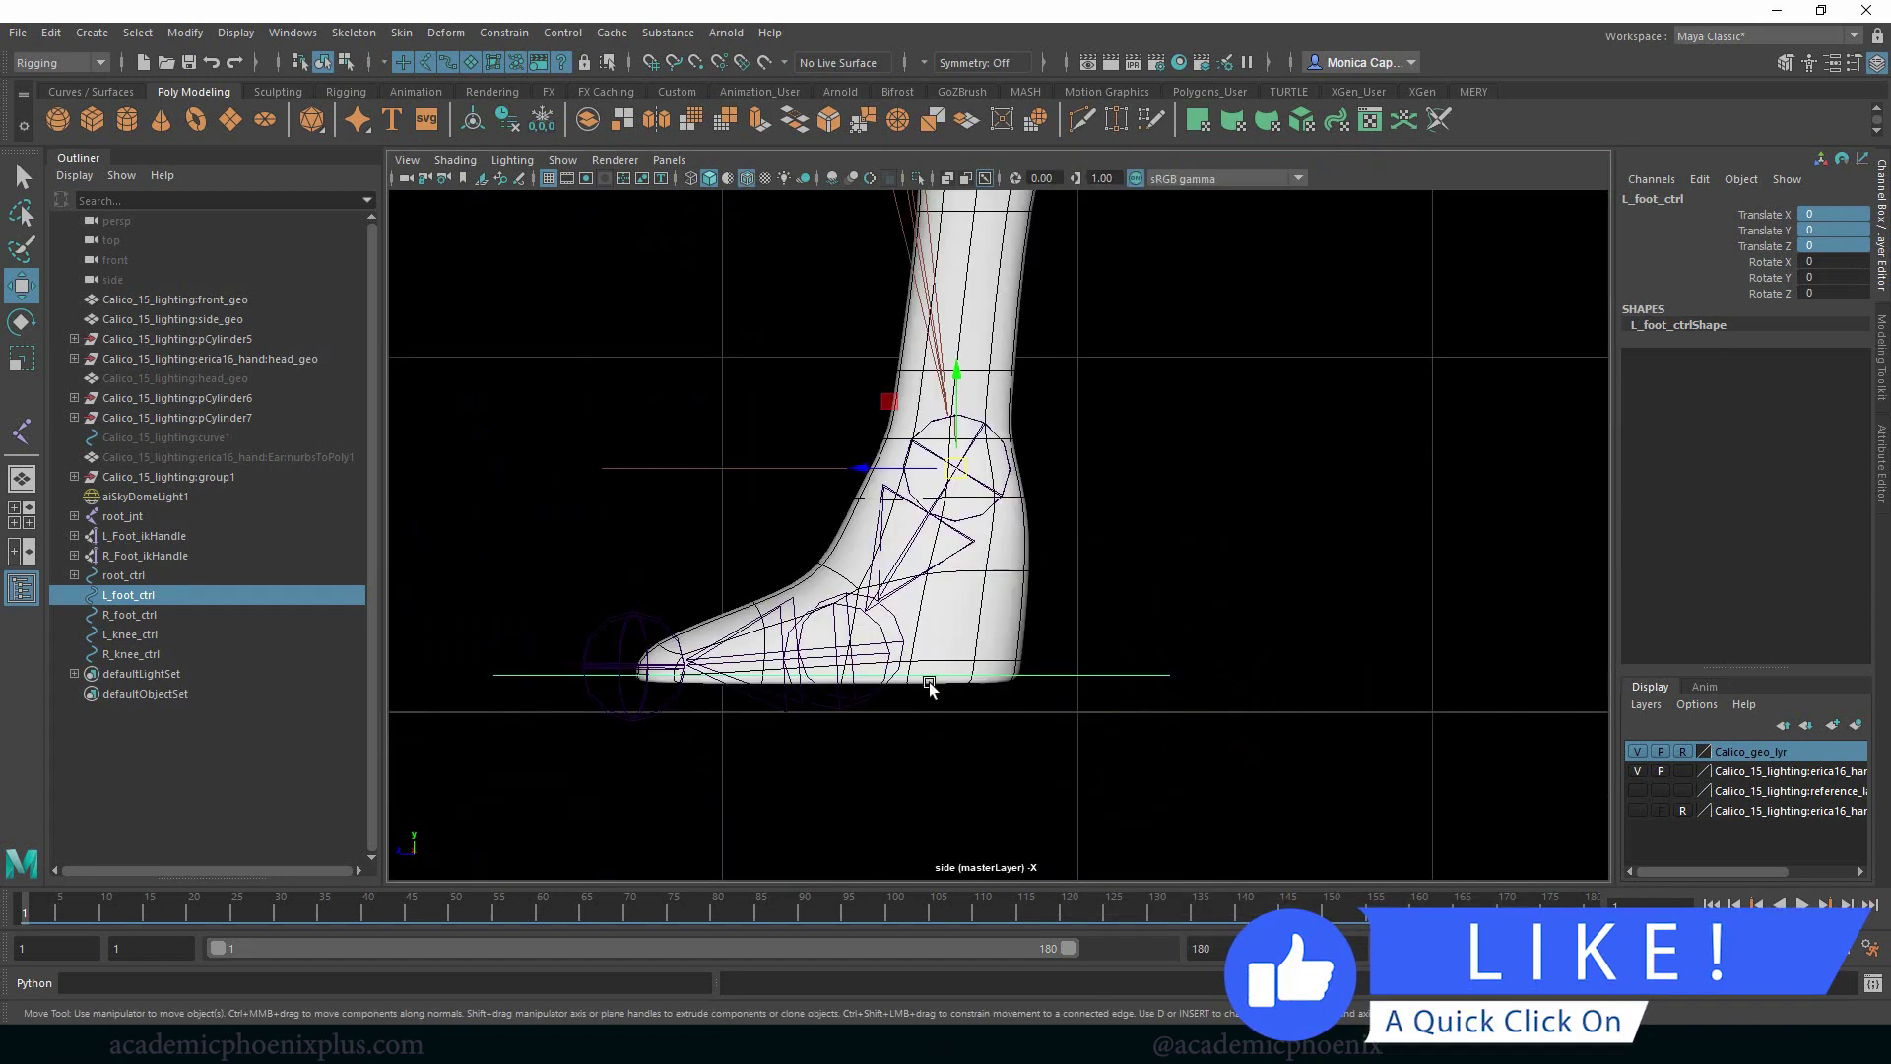
{"action": "scroll", "coordinate": [1109, 703], "scroll_direction": "up", "scroll_amount": 3}
{"action": "middle_click_drag", "start_coordinate": [938, 662], "coordinate": [1157, 508], "text": "alt"}
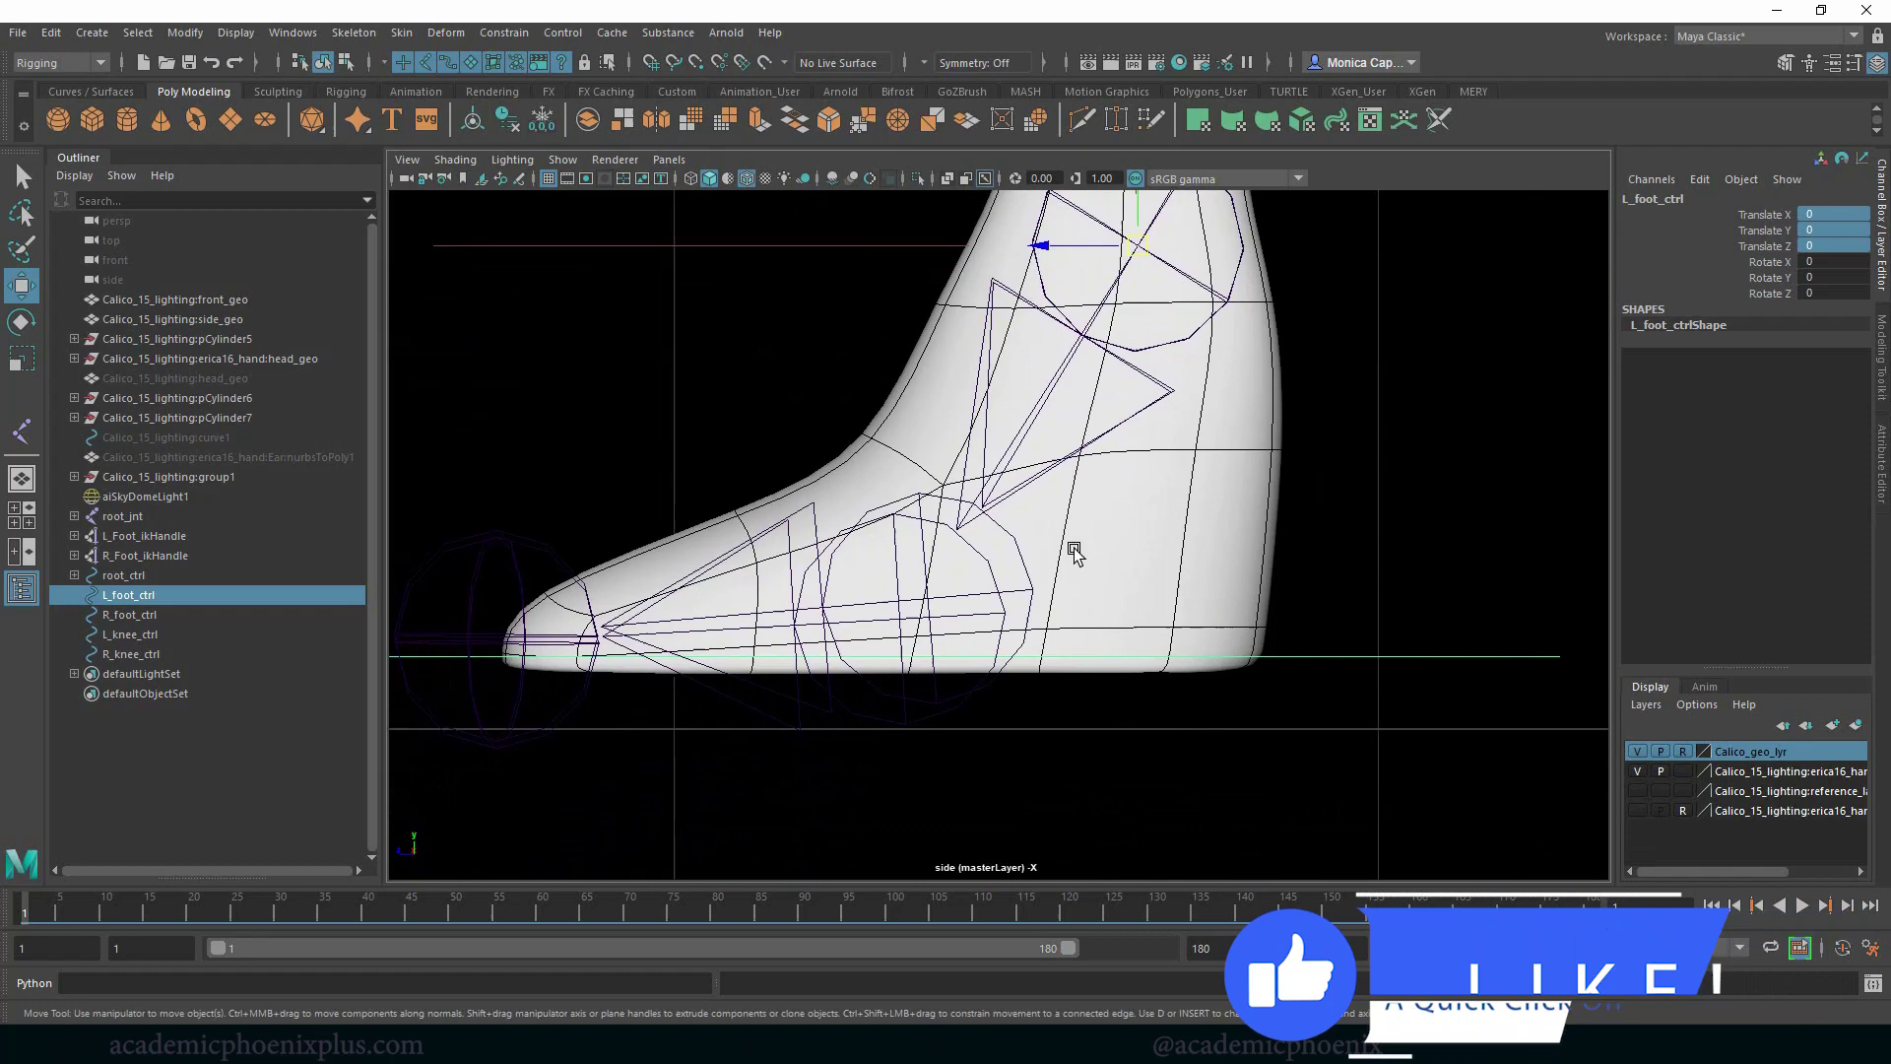
{"action": "left_click", "coordinate": [1014, 595]}
{"action": "left_click", "coordinate": [888, 716]}
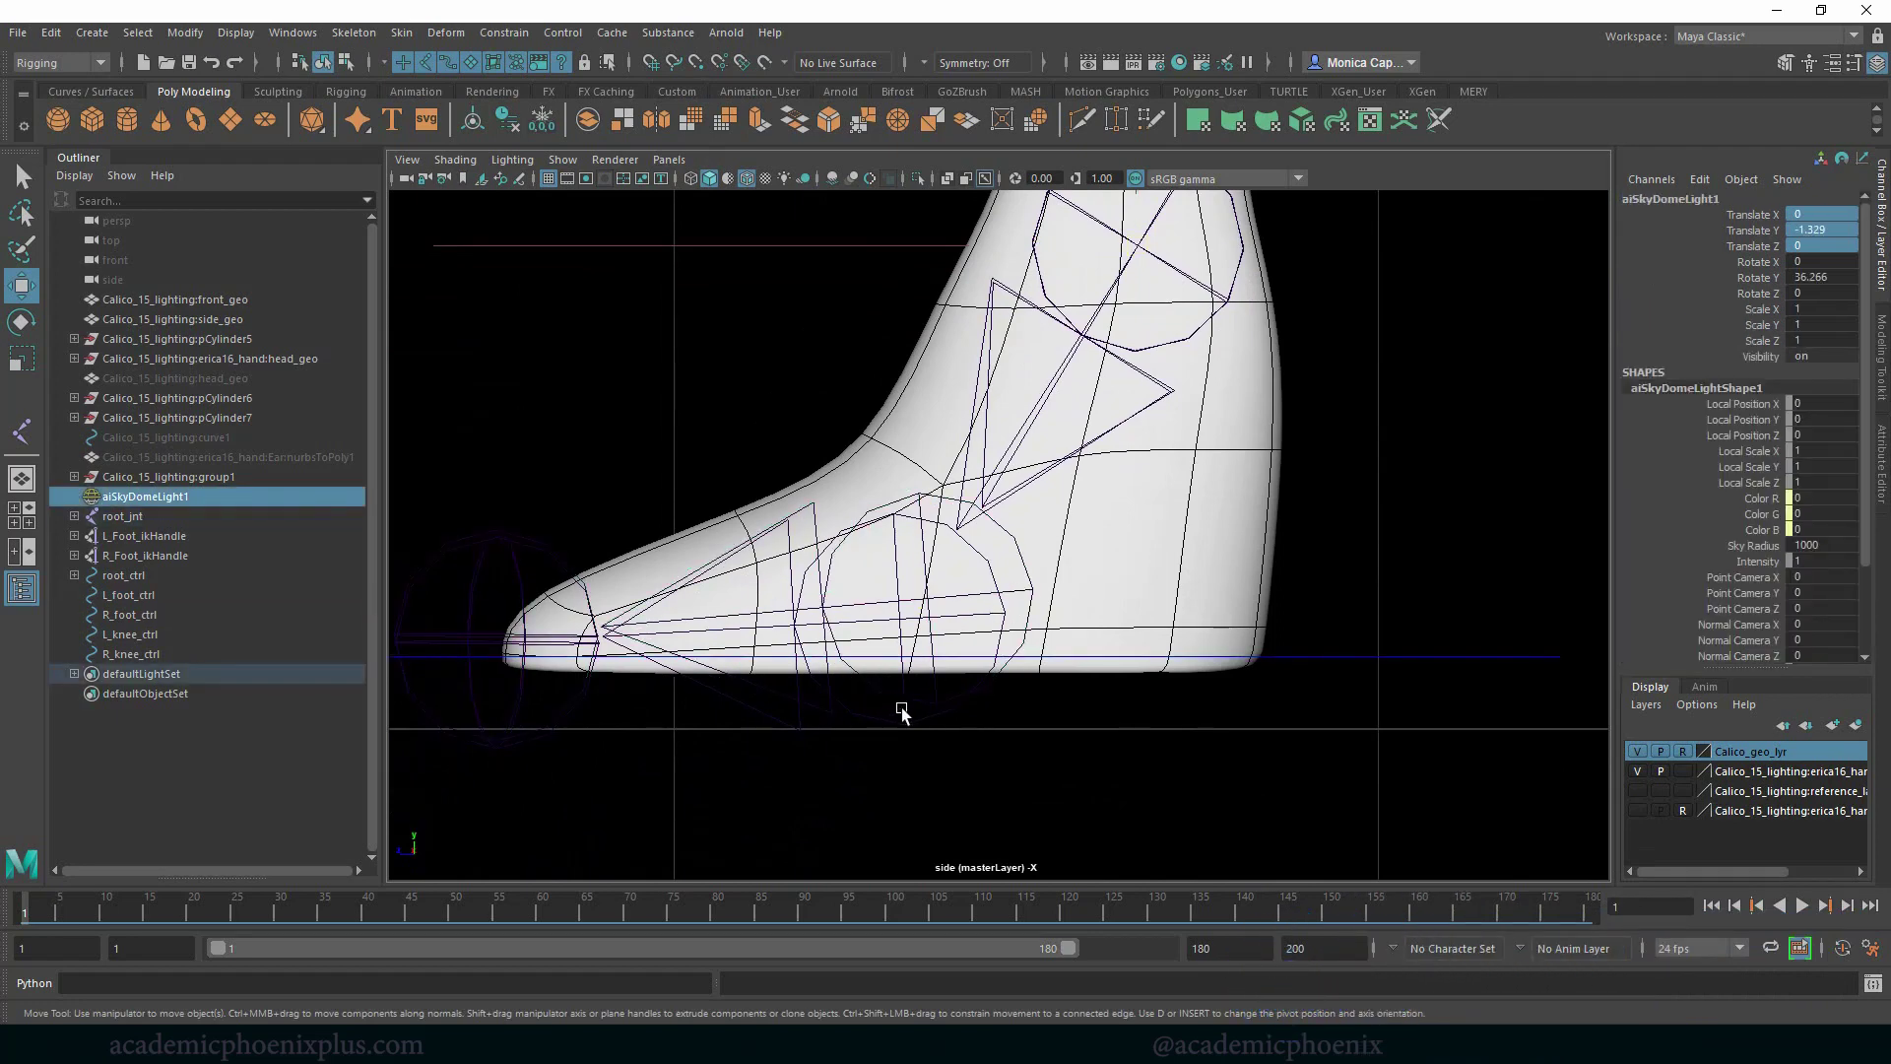
{"action": "left_click", "coordinate": [910, 714]}
{"action": "left_click_drag", "start_coordinate": [915, 633], "coordinate": [925, 600]}
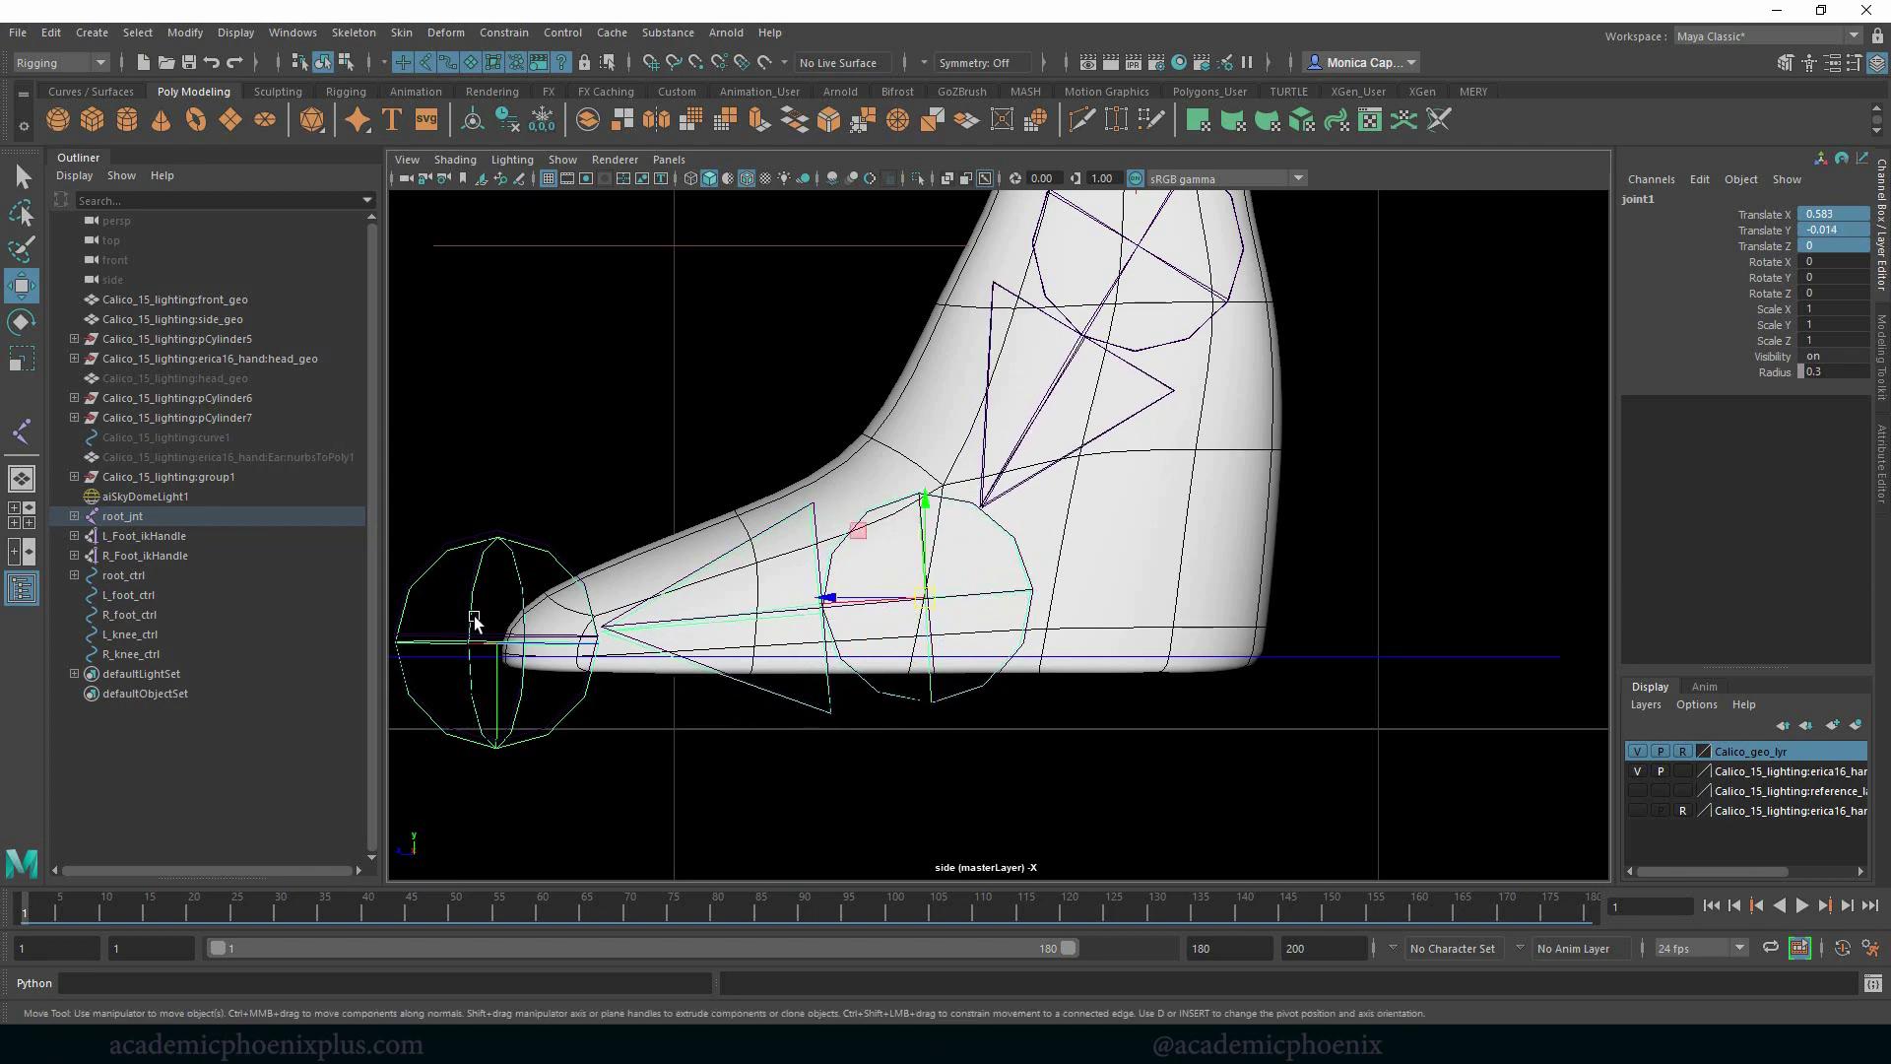
{"action": "key", "text": "Down"}
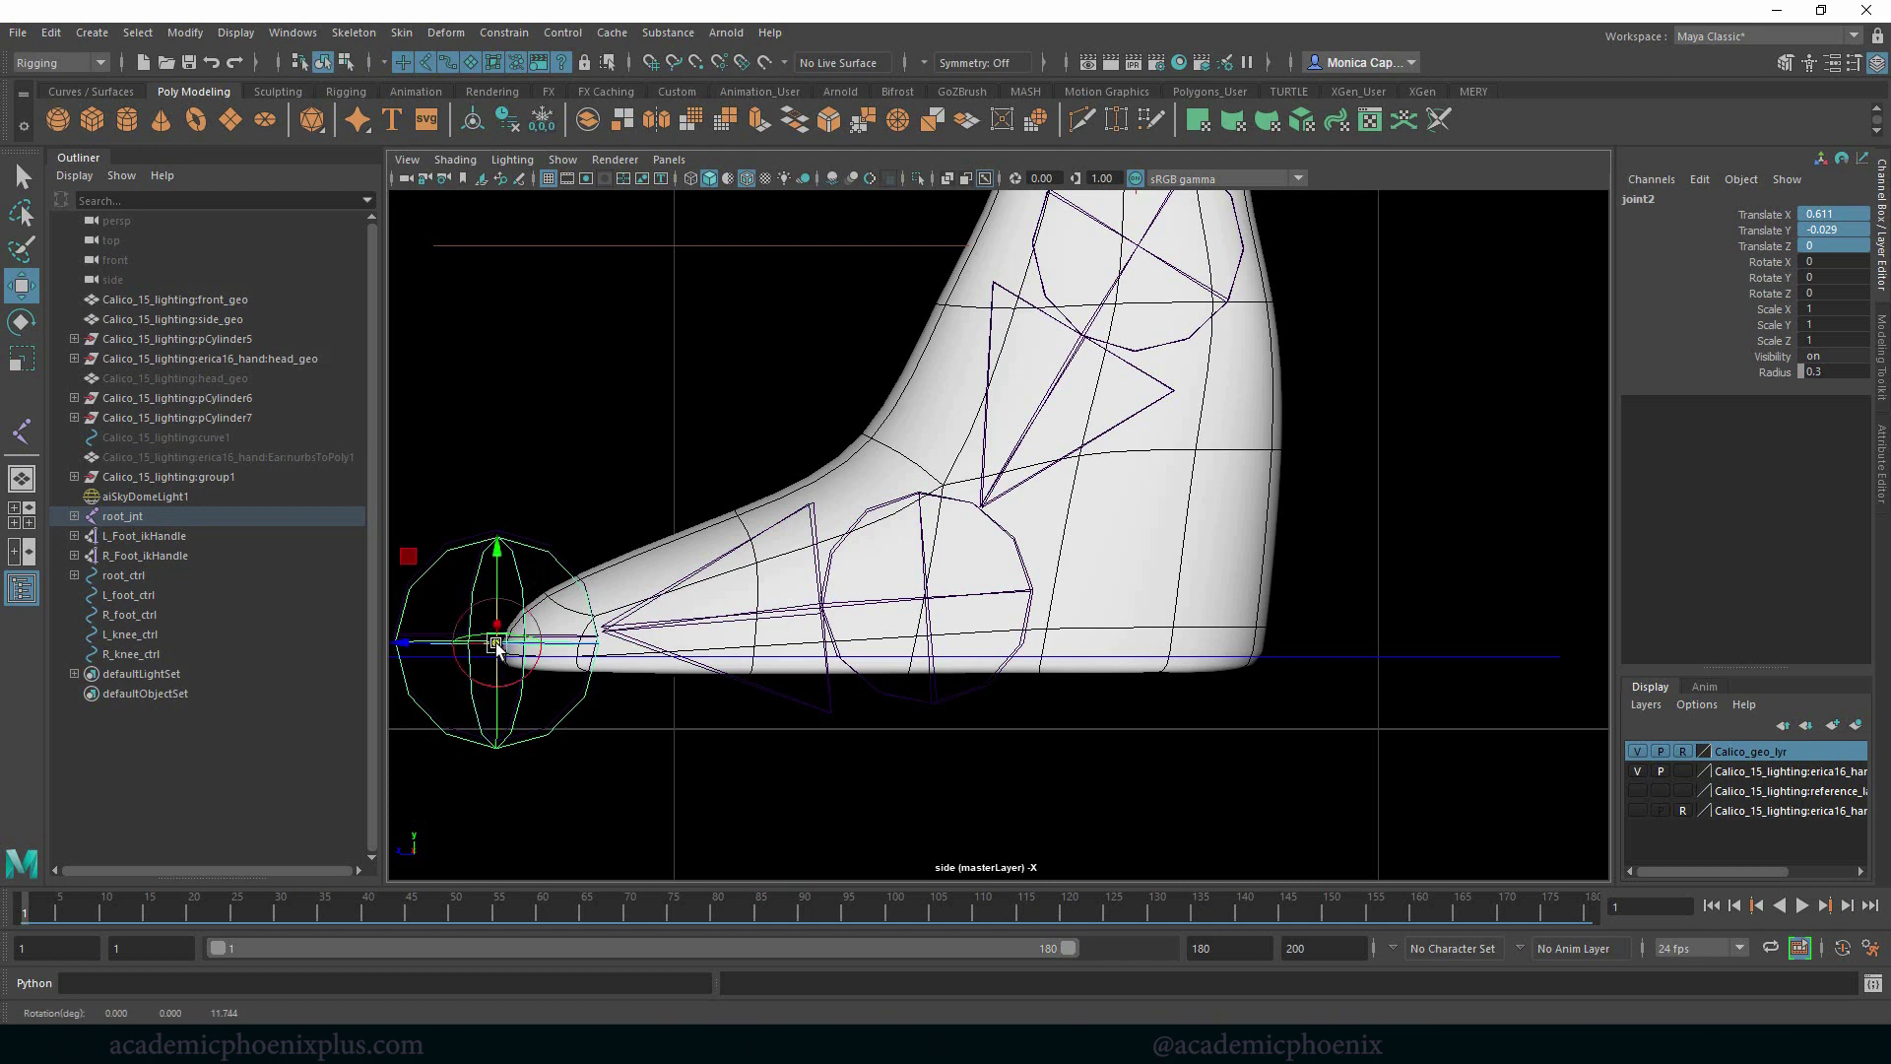
Move the right toe joint over the left one, to about X 0.611, Y -0.017, Z 0.002
{"action": "left_click_drag", "start_coordinate": [498, 554], "coordinate": [497, 545]}
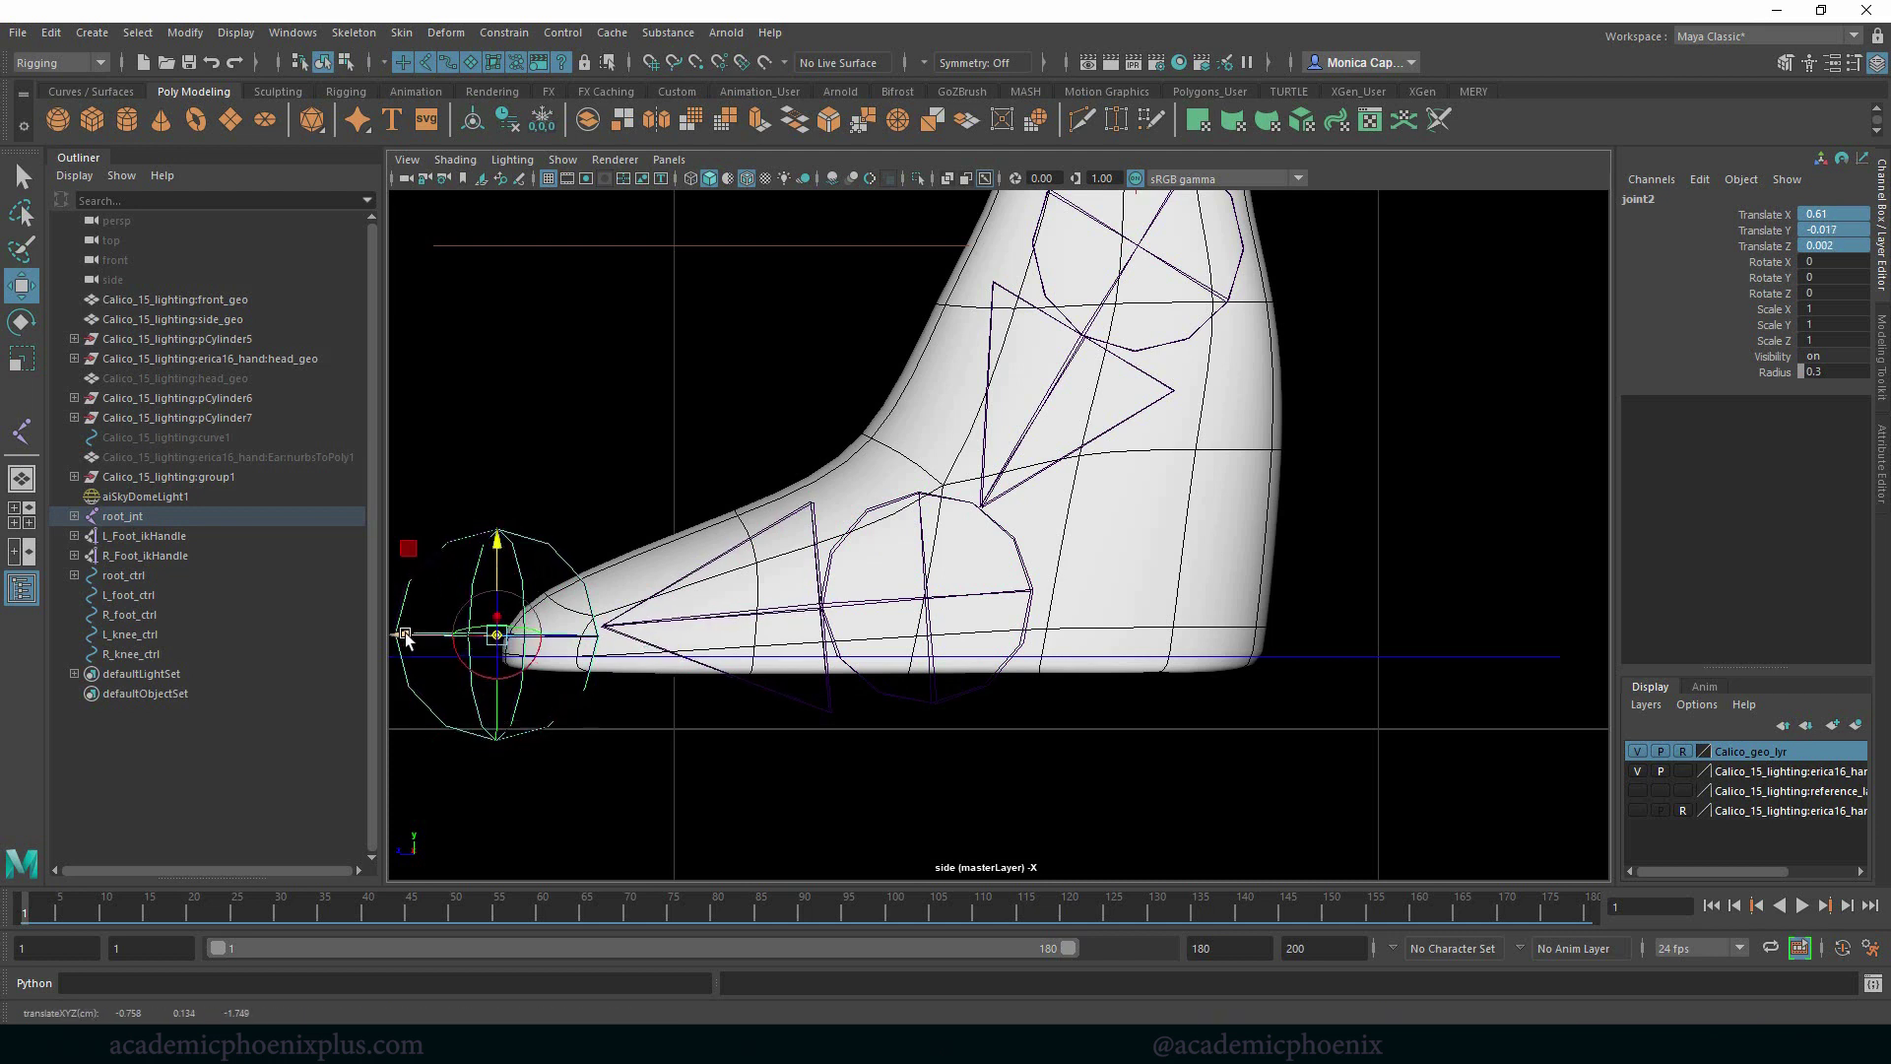
{"action": "left_click_drag", "start_coordinate": [404, 638], "coordinate": [404, 638]}
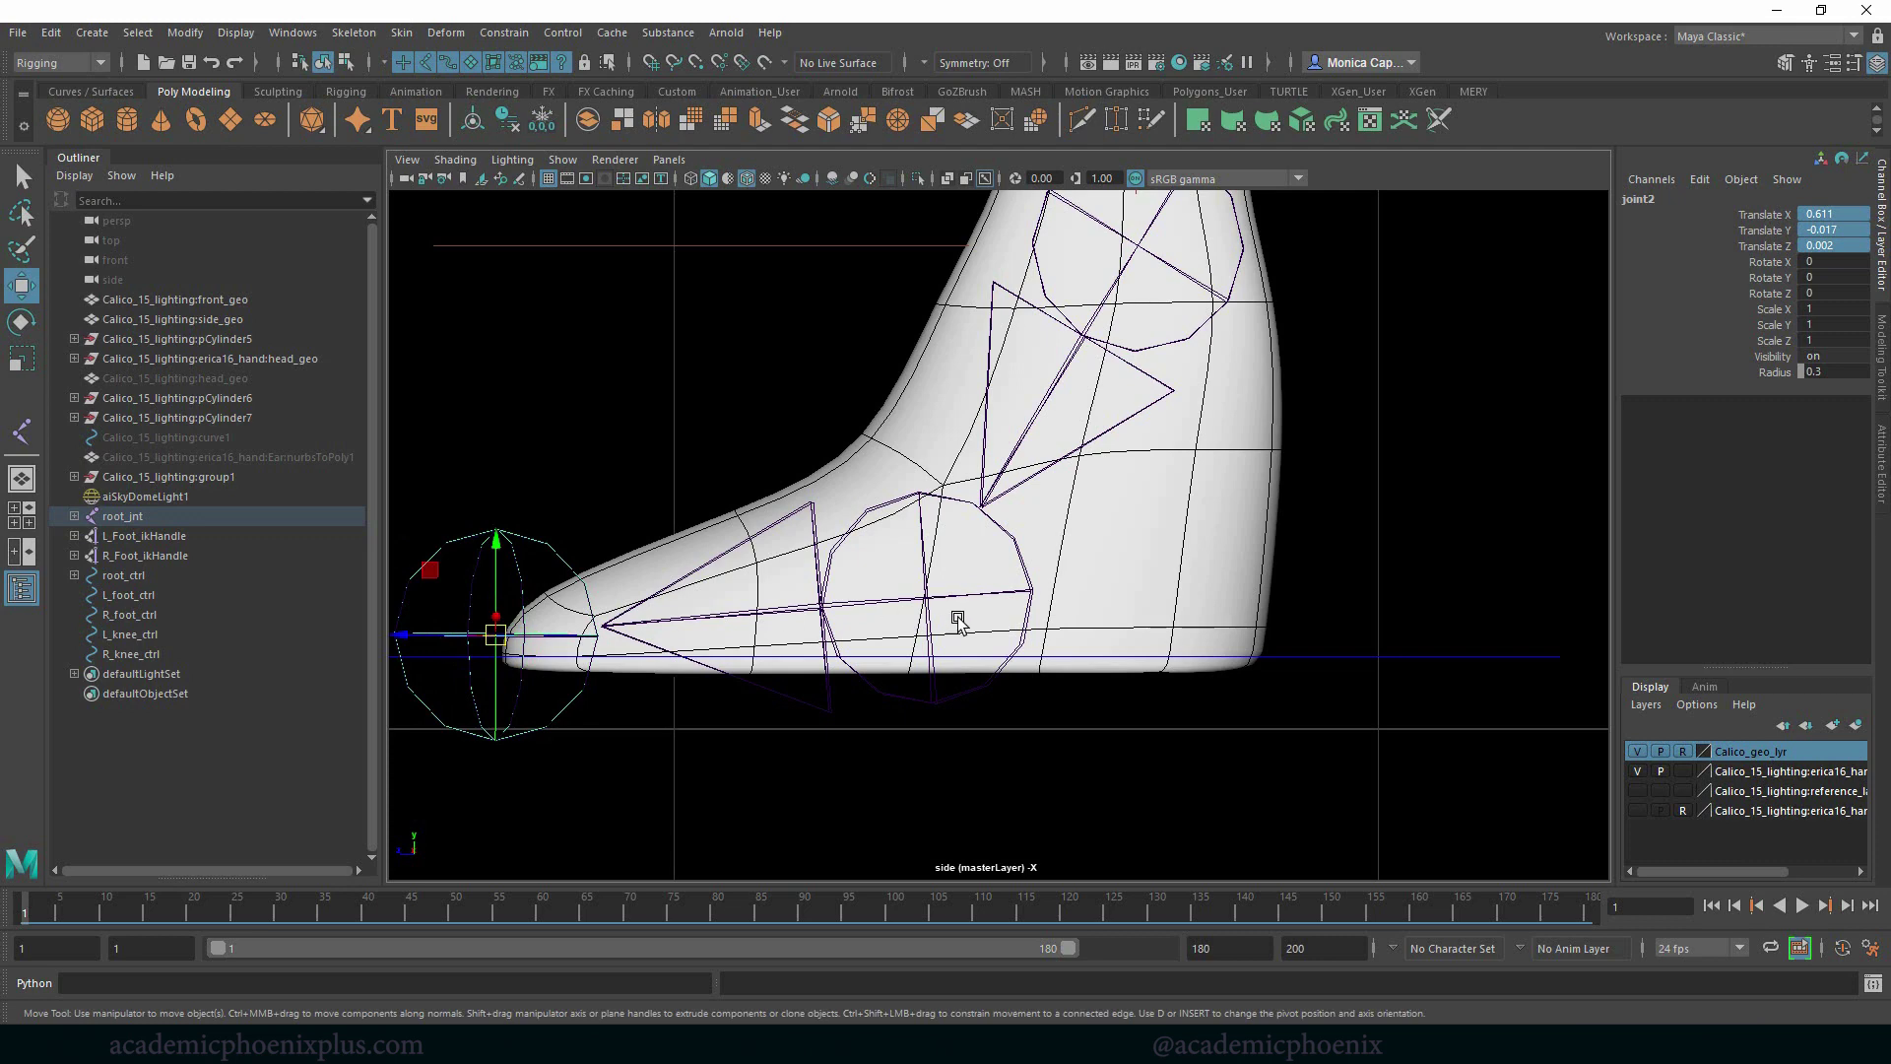
{"action": "left_click", "coordinate": [928, 600]}
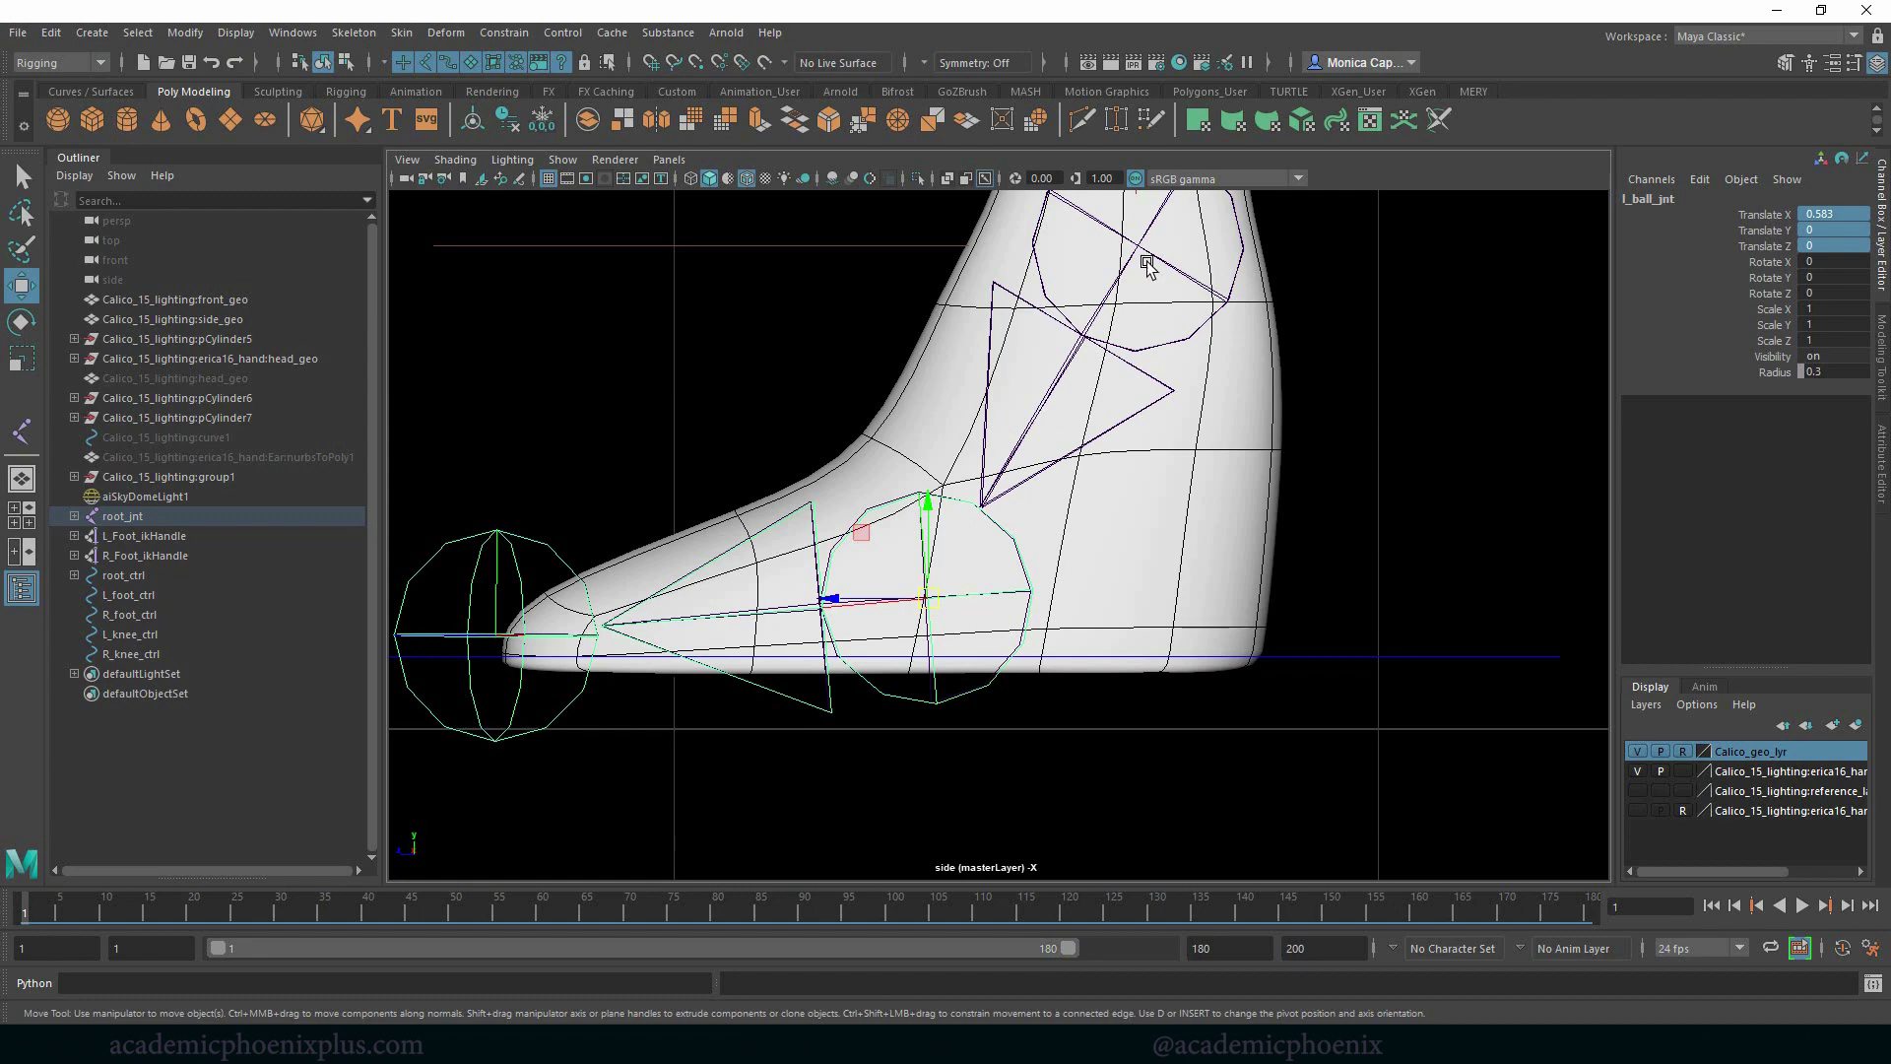
Examine the new foot joints and the whole character rig in the perspective view from several angles
{"action": "key", "text": "space"}
{"action": "key", "text": "space"}
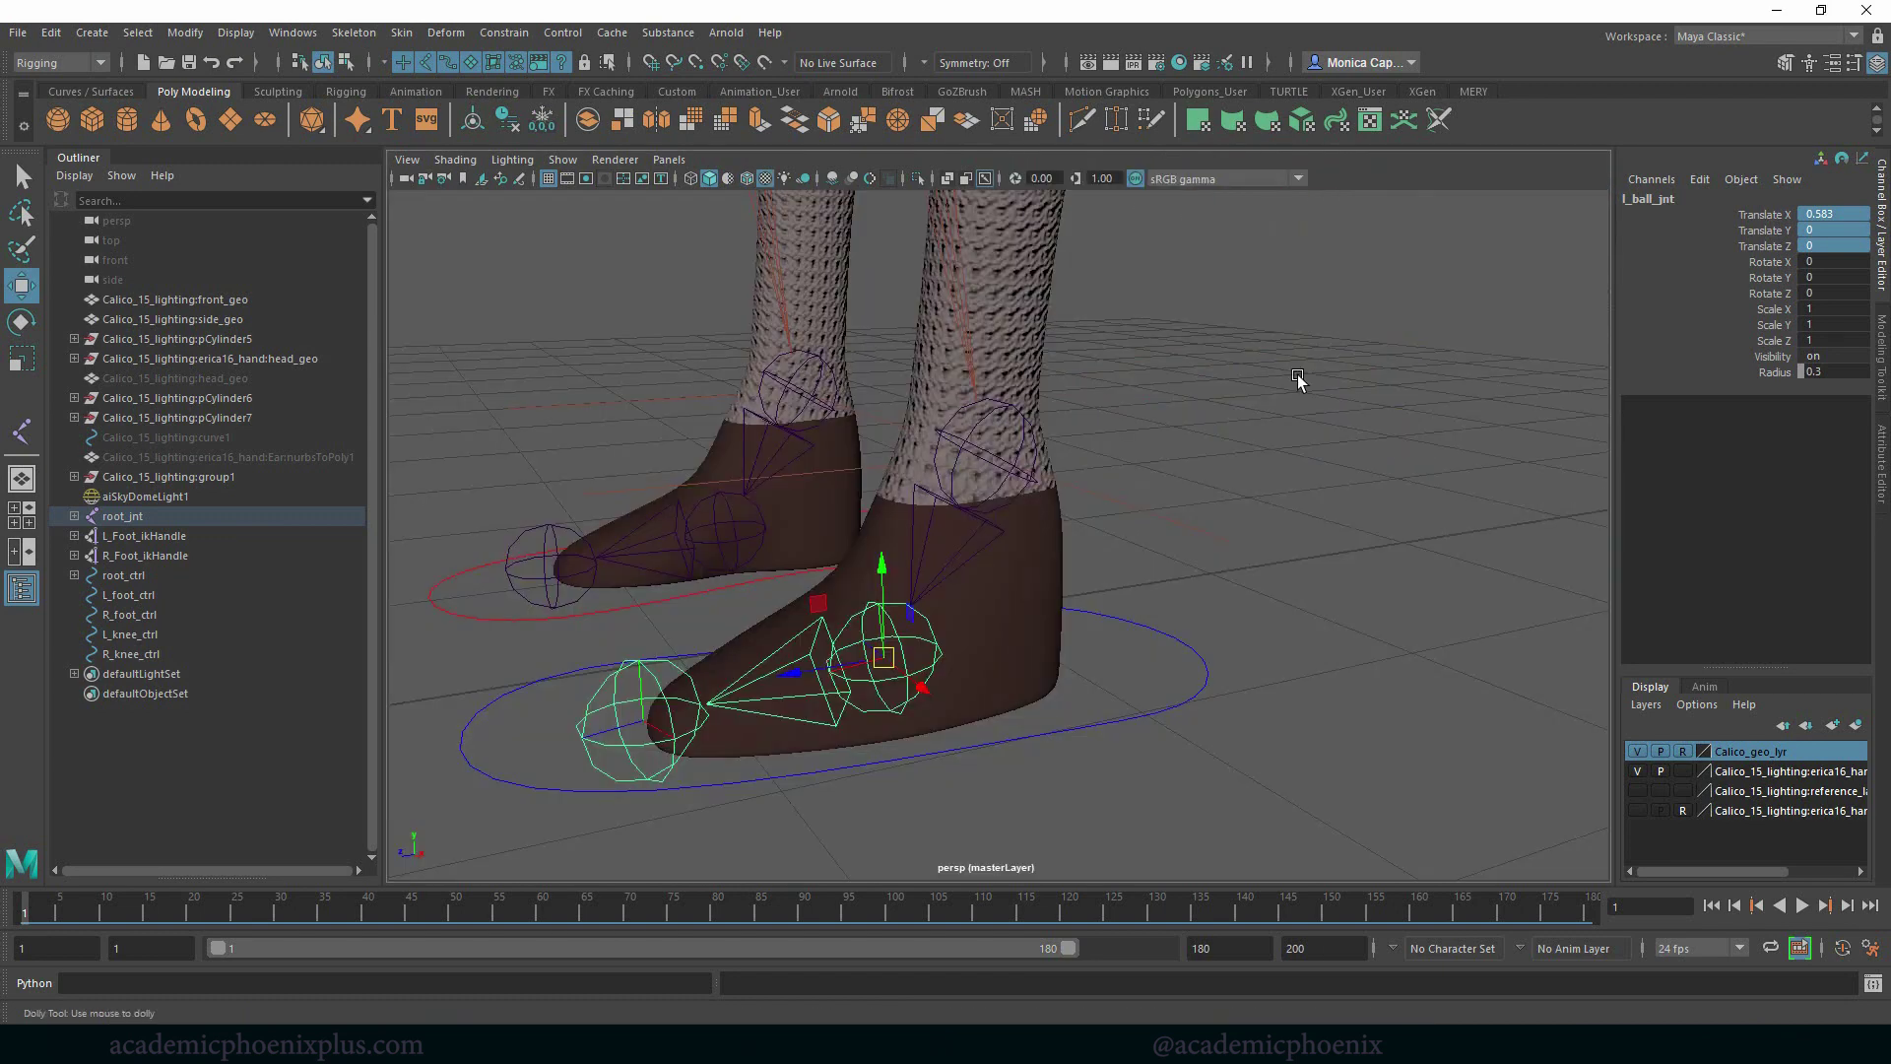
{"action": "right_click_drag", "start_coordinate": [1298, 380], "coordinate": [1005, 292], "text": "alt"}
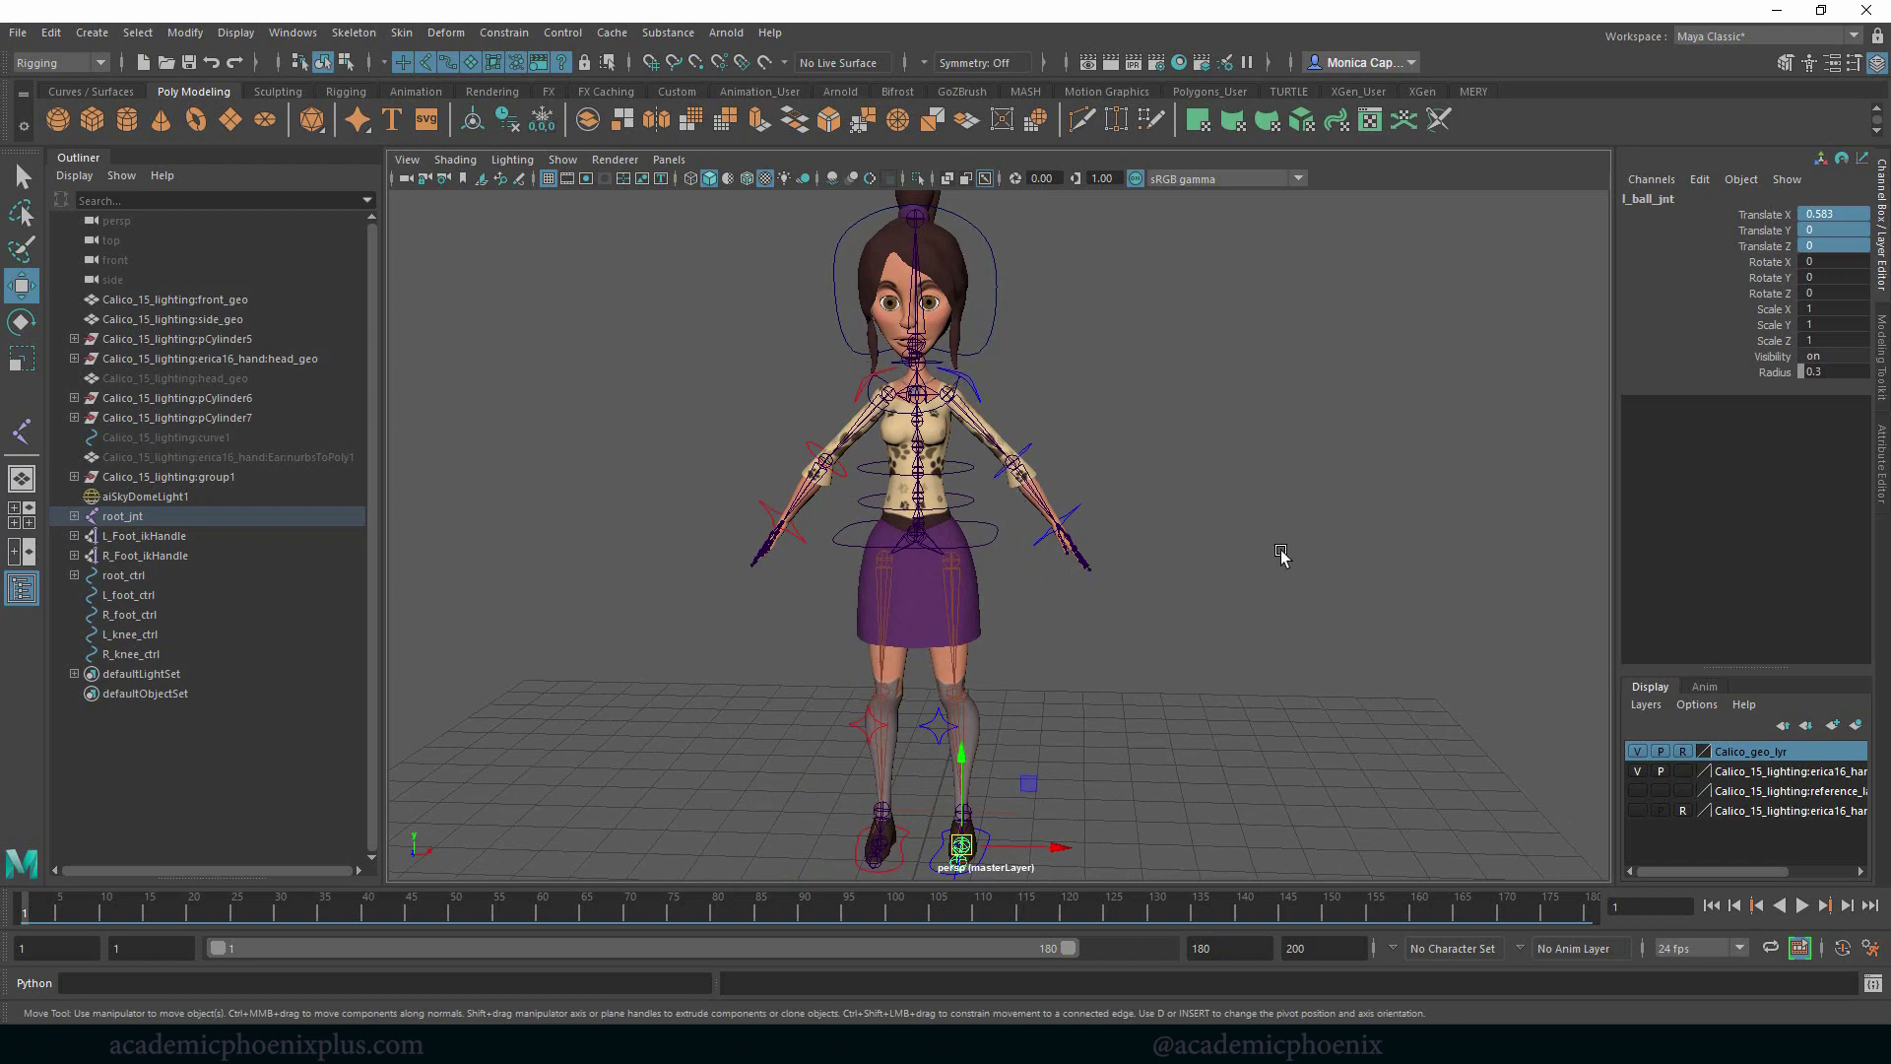
{"action": "left_click_drag", "start_coordinate": [1050, 615], "coordinate": [1114, 578], "text": "alt"}
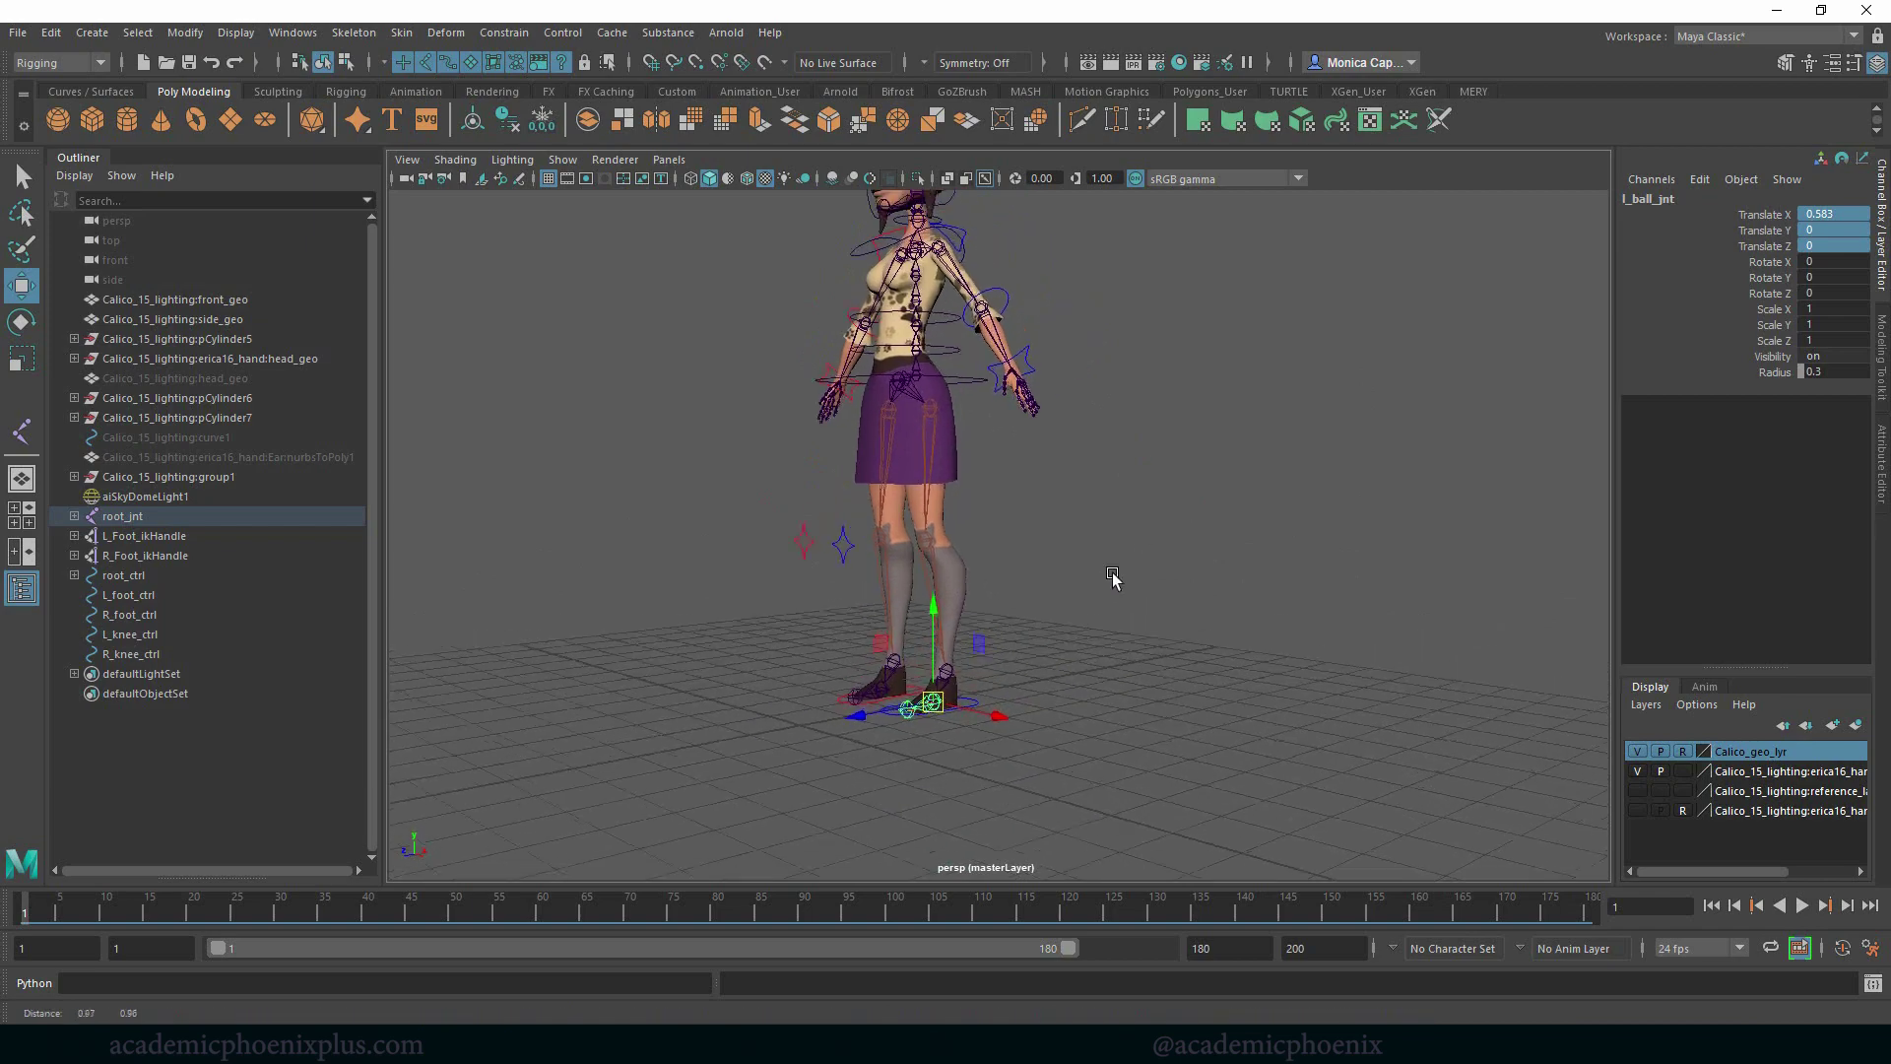
{"action": "right_click_drag", "start_coordinate": [1050, 513], "coordinate": [1124, 402], "text": "alt"}
{"action": "middle_click_drag", "start_coordinate": [1123, 402], "coordinate": [1086, 642], "text": "alt"}
{"action": "left_click_drag", "start_coordinate": [1085, 642], "coordinate": [1161, 485], "text": "alt"}
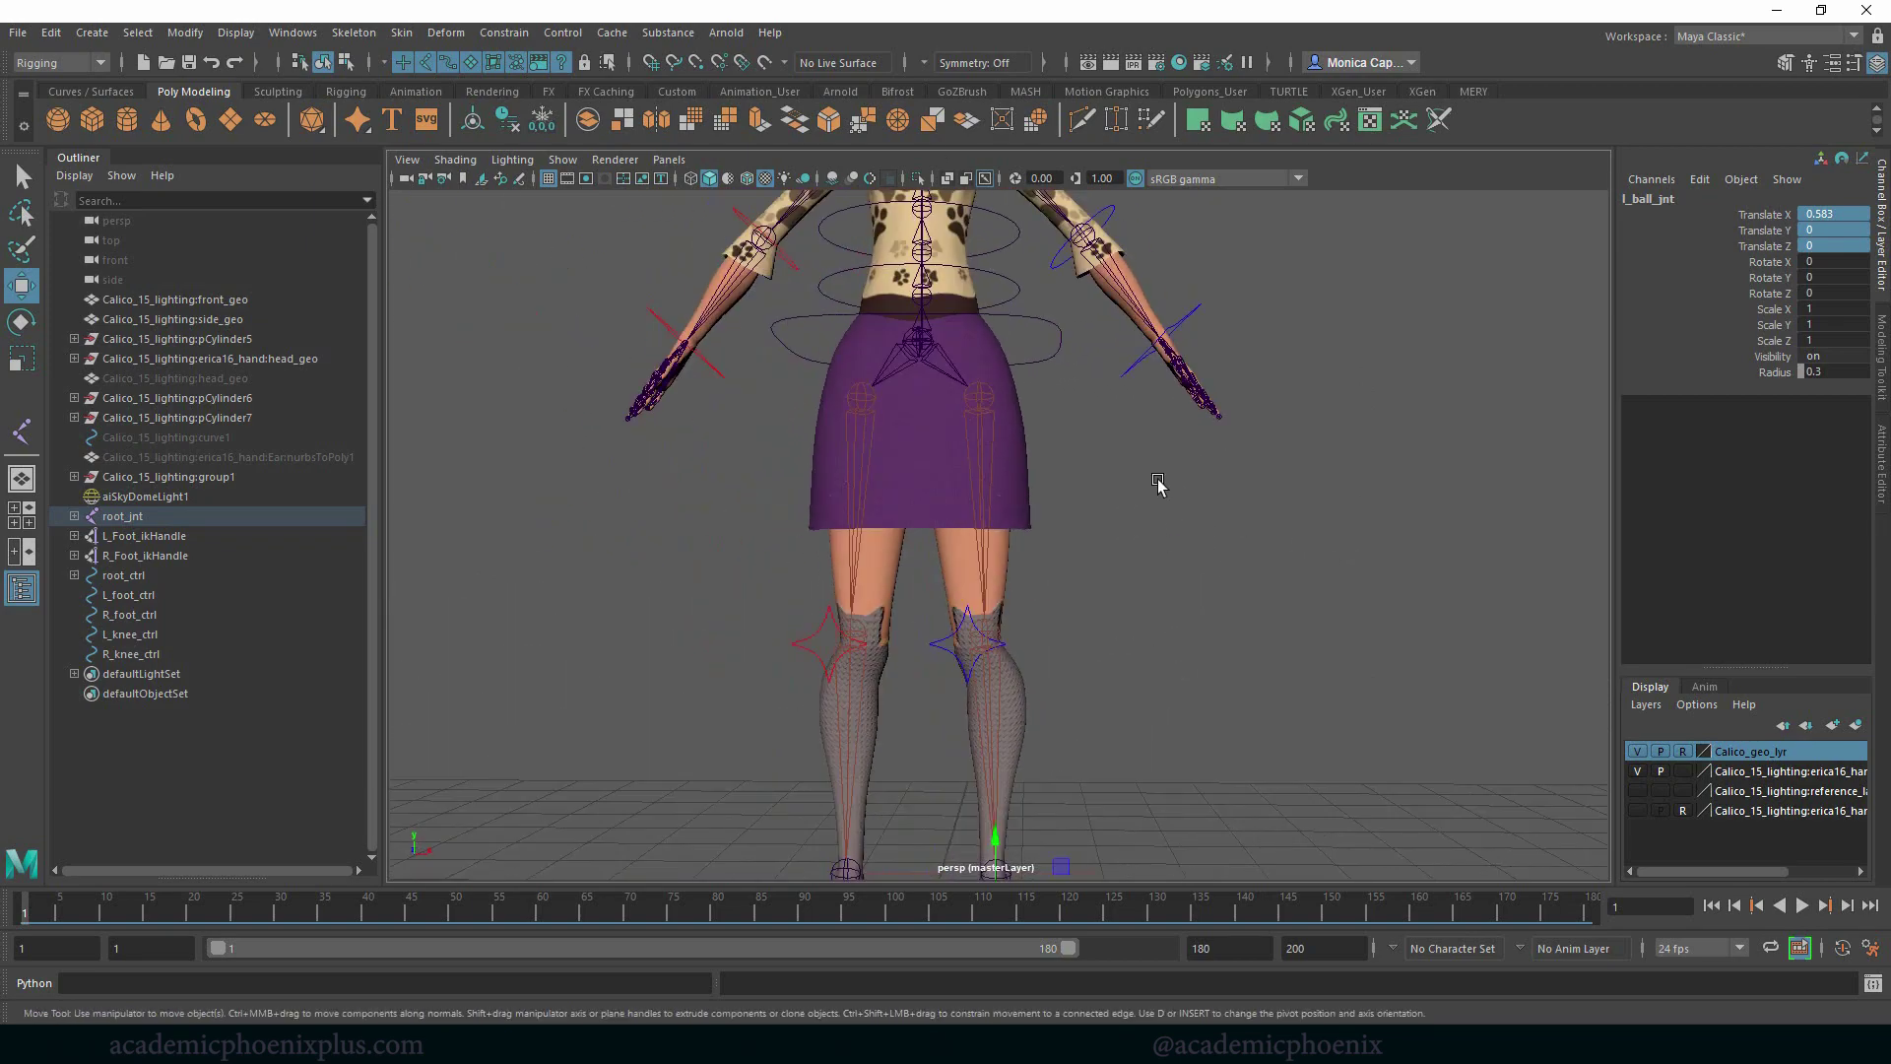
{"action": "middle_click_drag", "start_coordinate": [1162, 486], "coordinate": [1156, 675], "text": "alt"}
{"action": "left_click_drag", "start_coordinate": [1156, 674], "coordinate": [1094, 650], "text": "alt"}
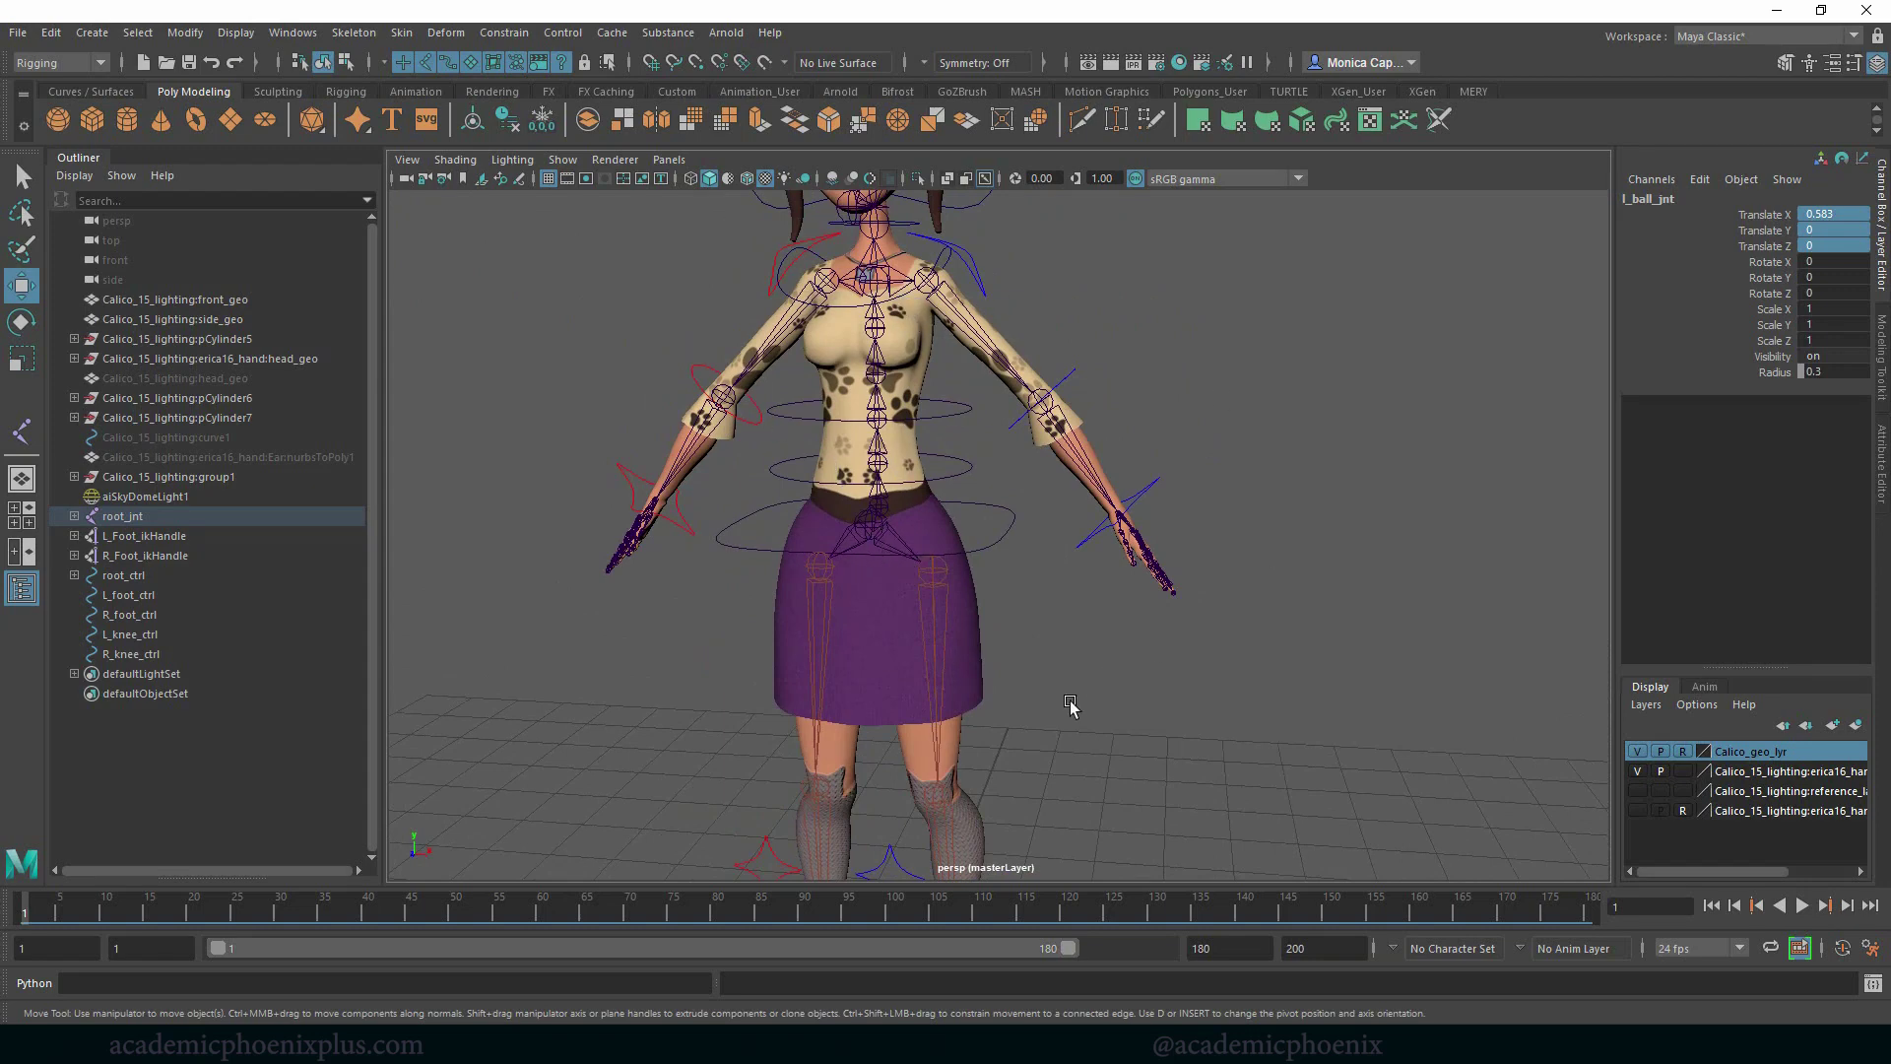
{"action": "middle_click_drag", "start_coordinate": [1045, 666], "coordinate": [968, 385]}
{"action": "key", "text": "ctrl+z"}
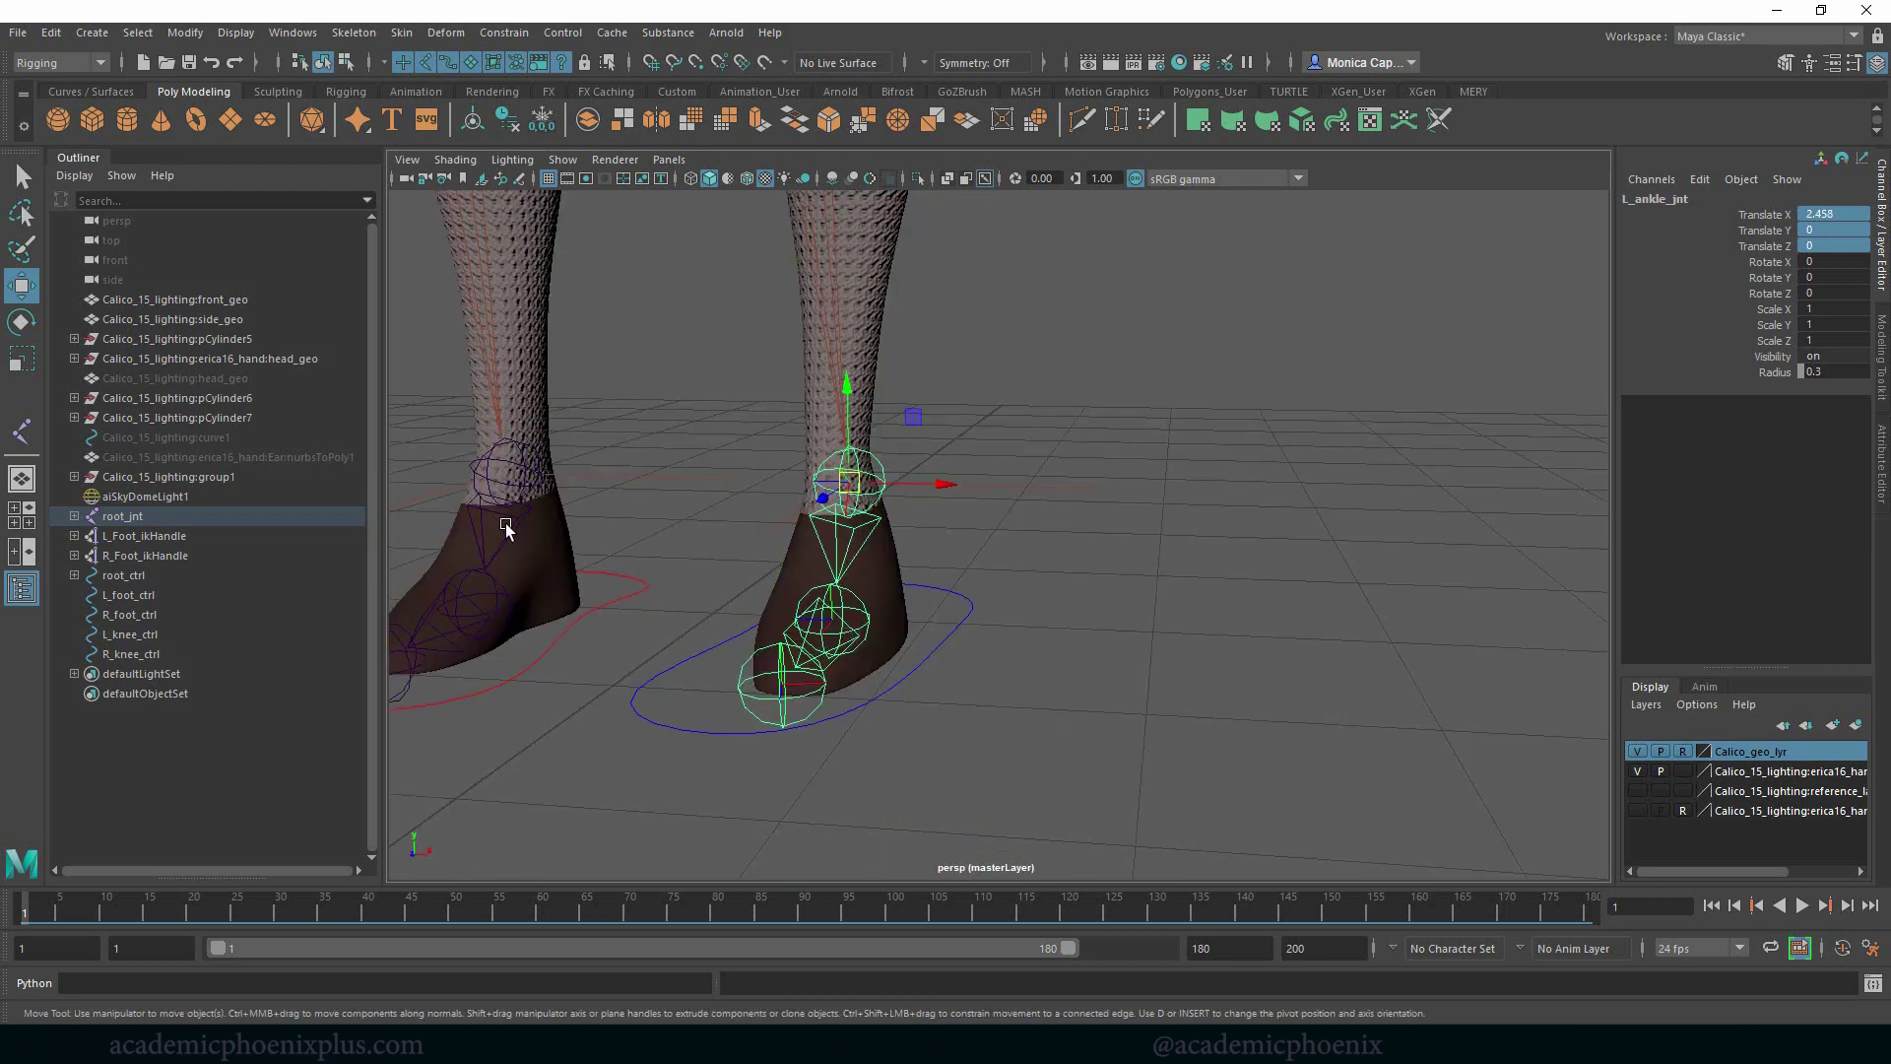
Freeze the transformations of the left and right ankle joint chains and orient their joints to xyz with secondary axis Y up
{"action": "left_click", "coordinate": [506, 529], "text": "shift"}
{"action": "left_click", "coordinate": [541, 119]}
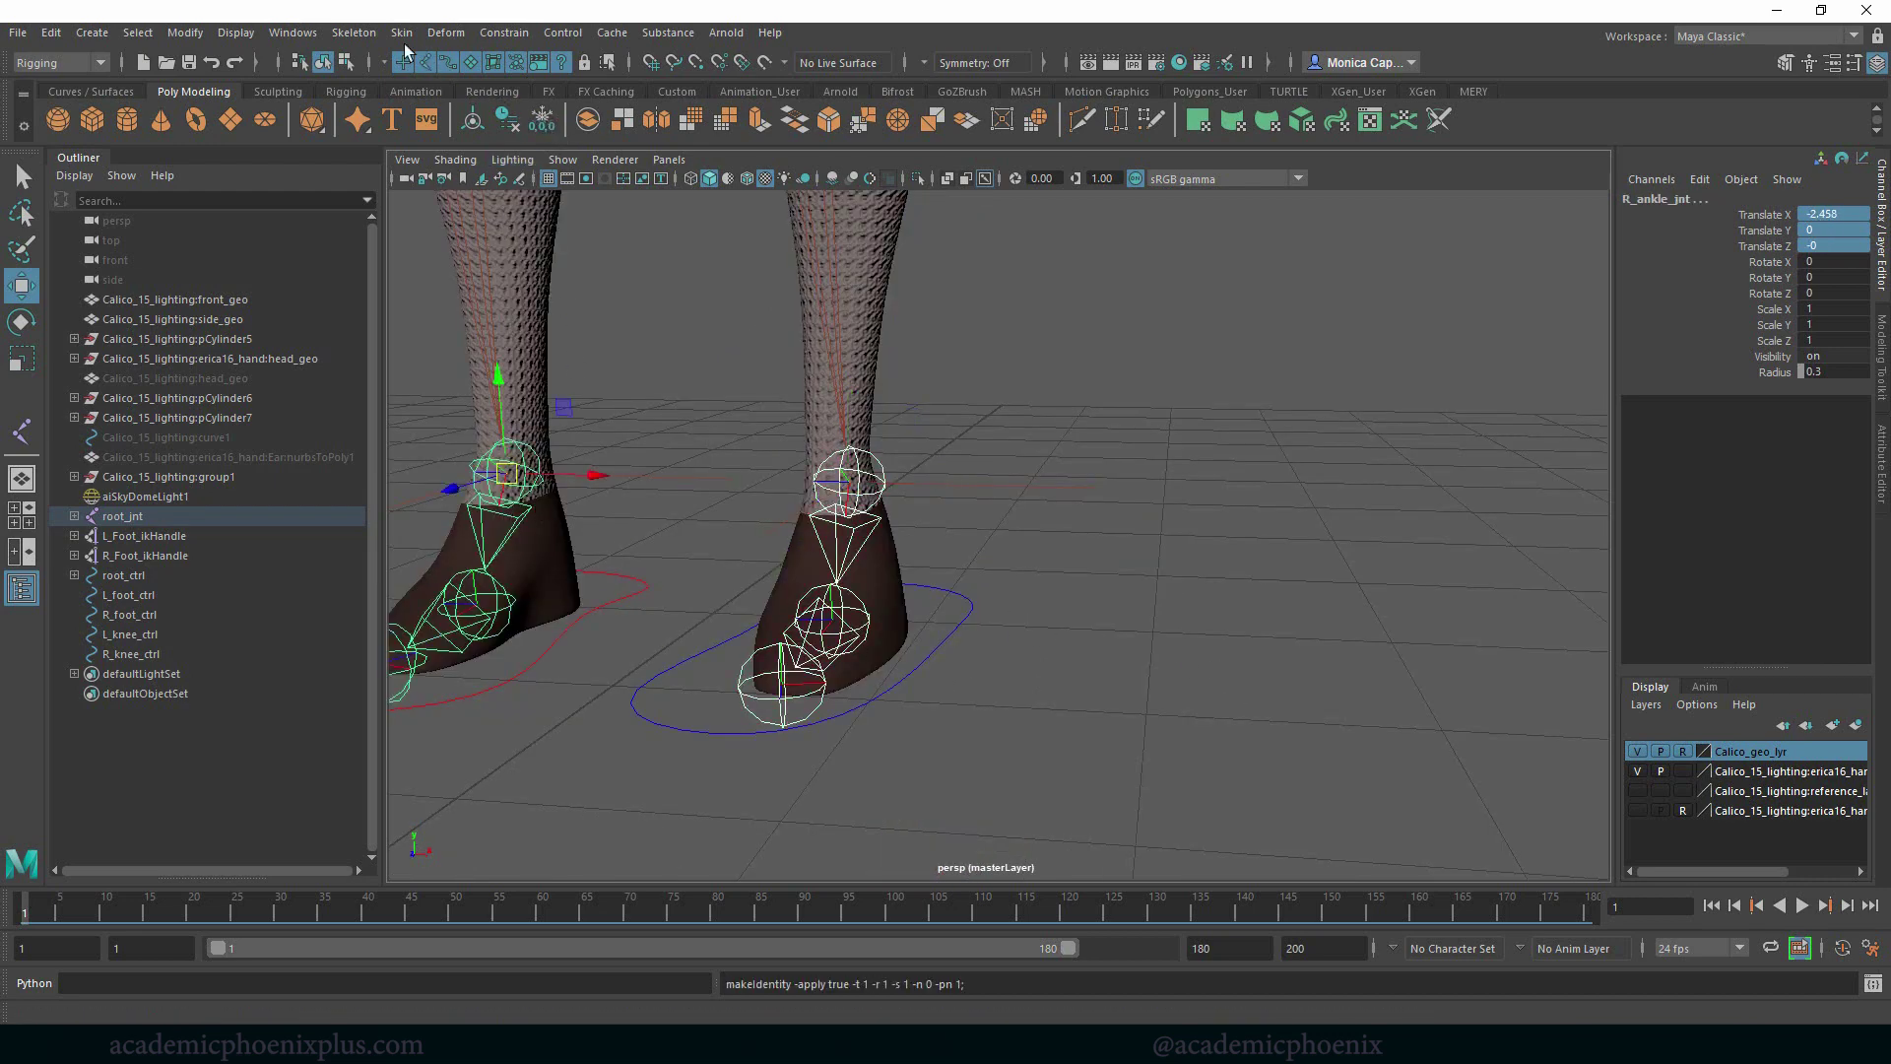
{"action": "left_click", "coordinate": [353, 33]}
{"action": "left_click", "coordinate": [393, 148]}
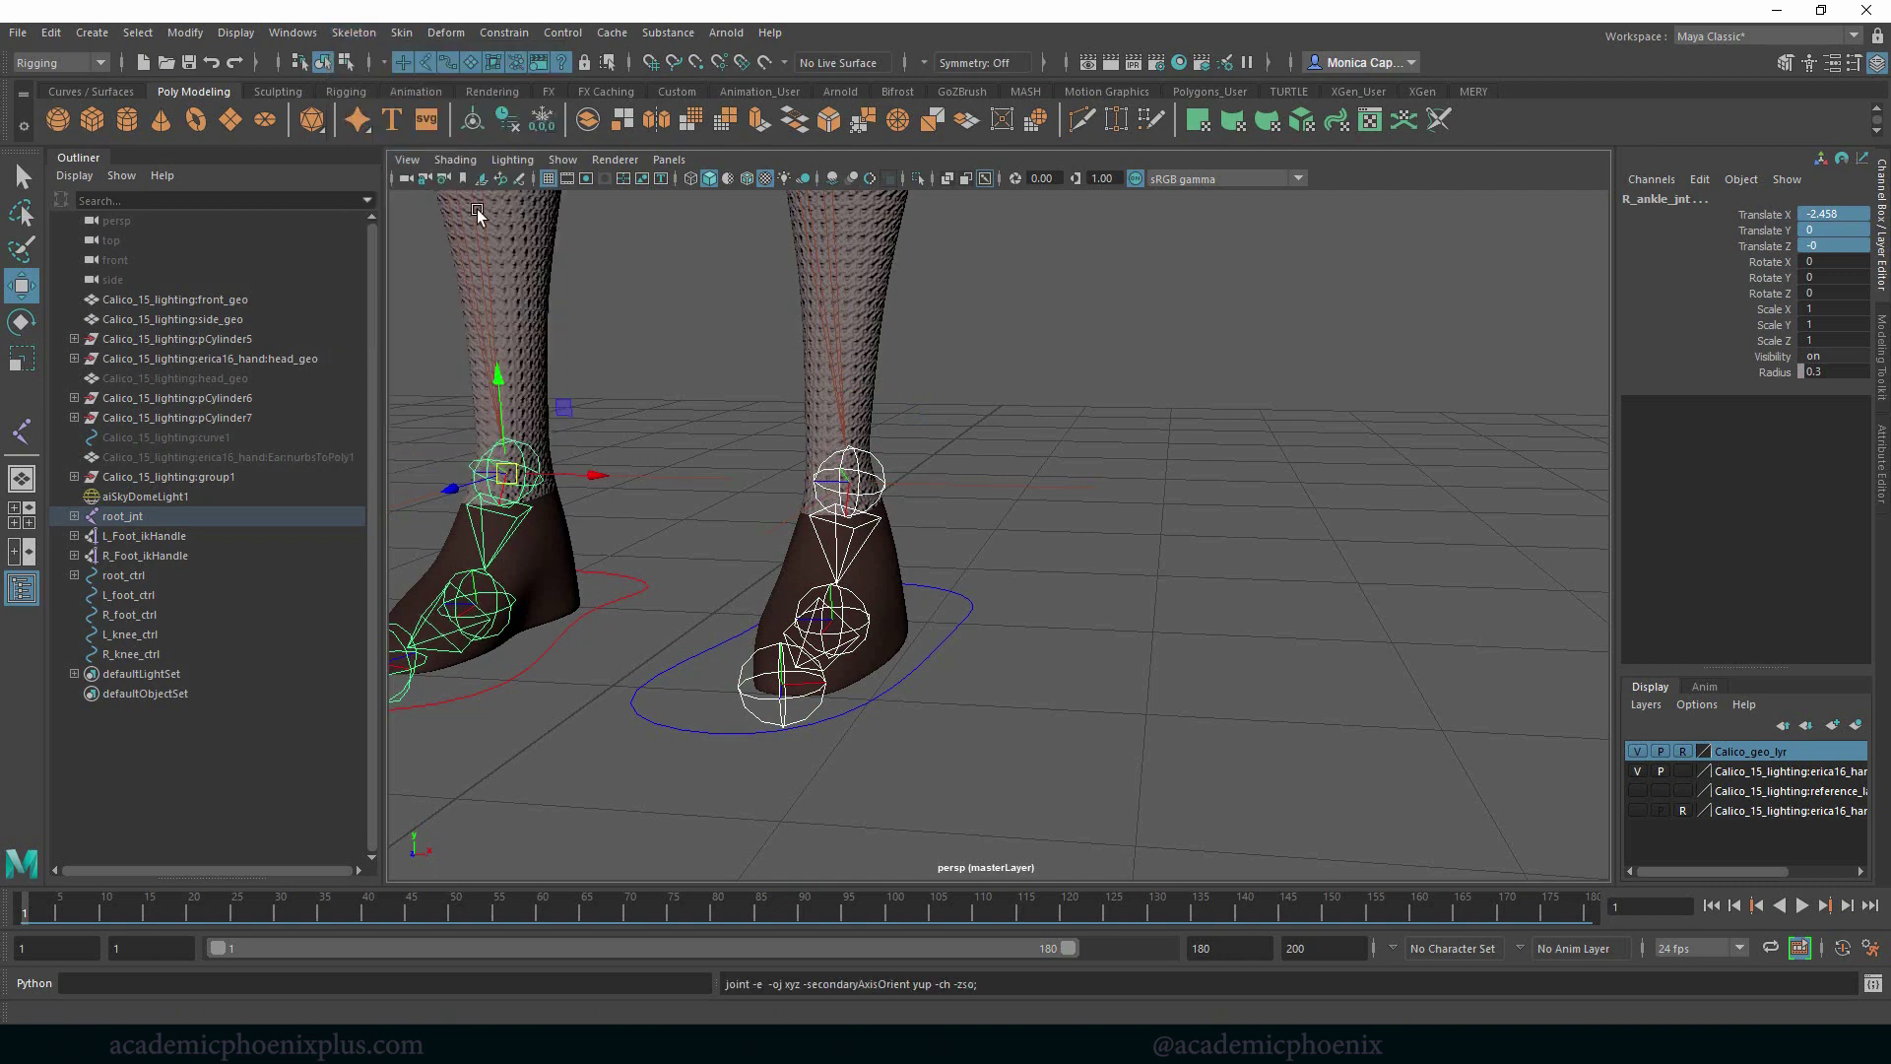
{"action": "left_click", "coordinate": [1114, 561]}
Try moving the left foot IK handle to about X 0.849, Y 0.793, Z -2.772, and undo the move
{"action": "left_click_drag", "start_coordinate": [1055, 498], "coordinate": [805, 490], "text": "alt"}
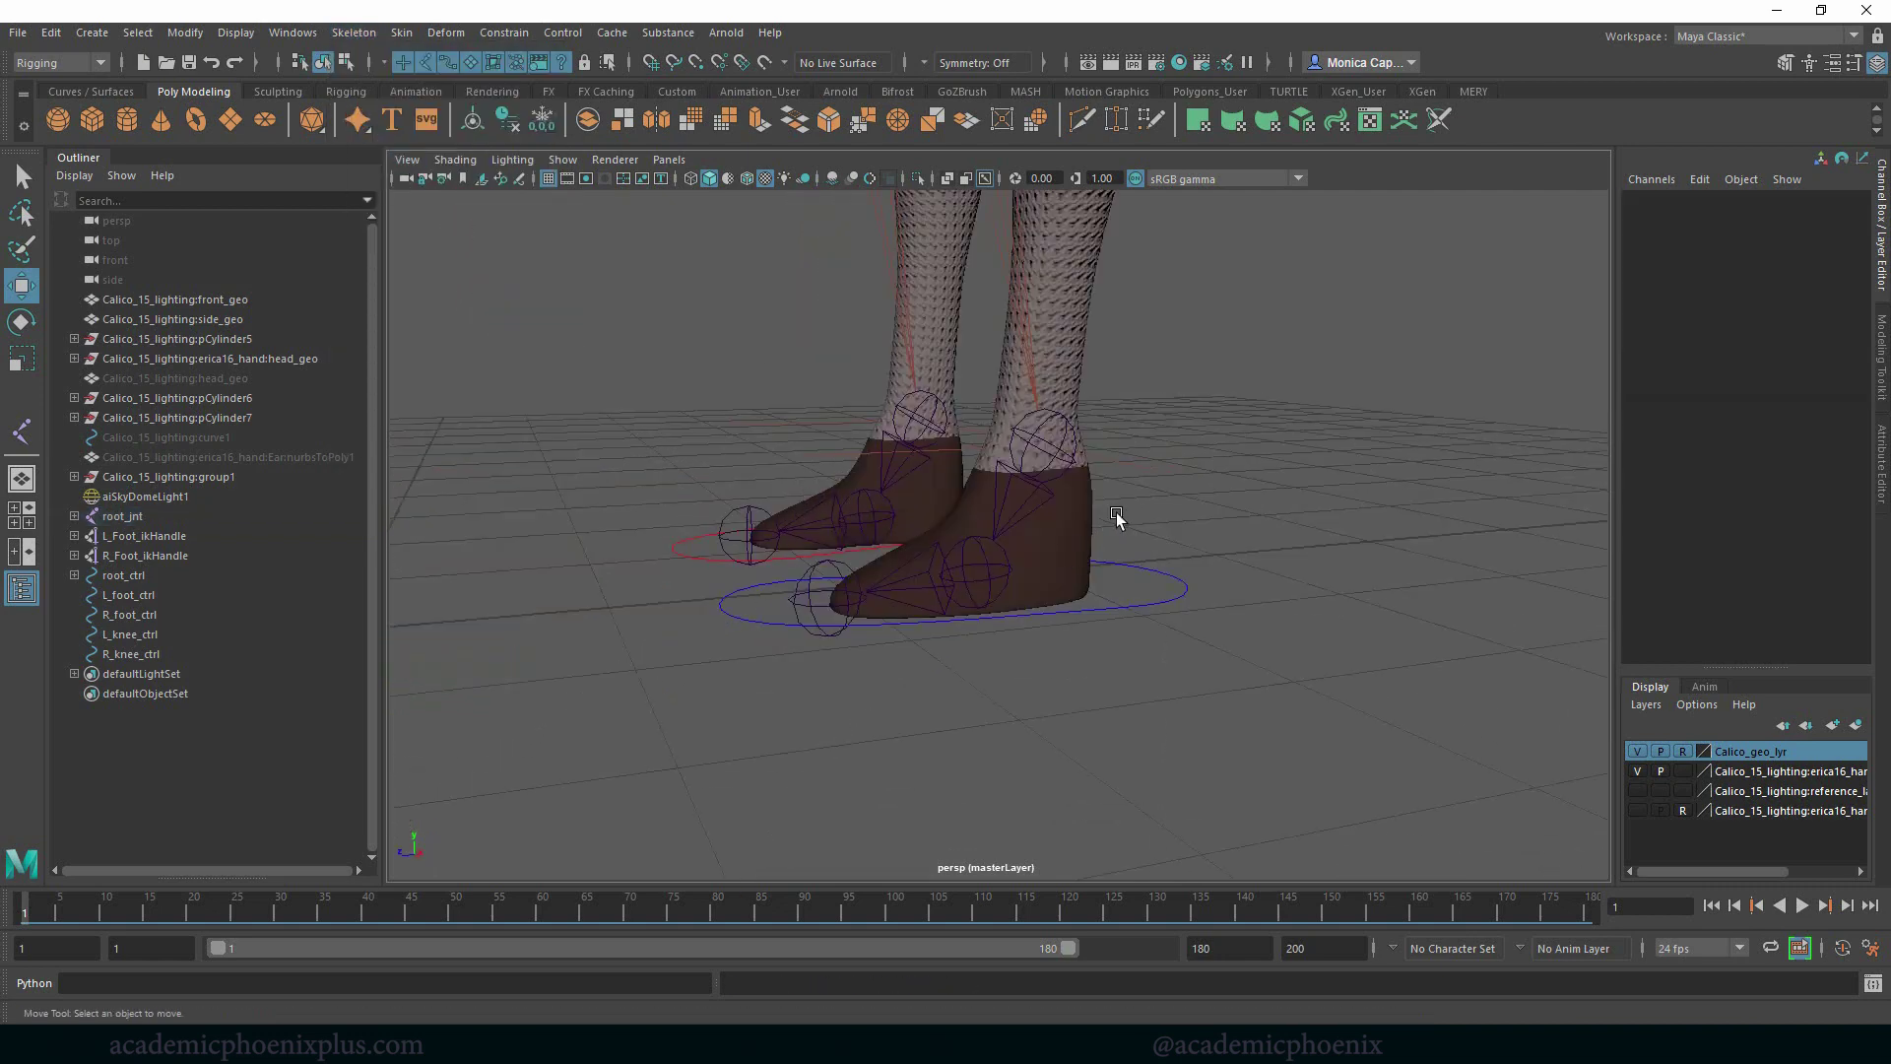
{"action": "left_click_drag", "start_coordinate": [1116, 519], "coordinate": [1128, 472], "text": "alt"}
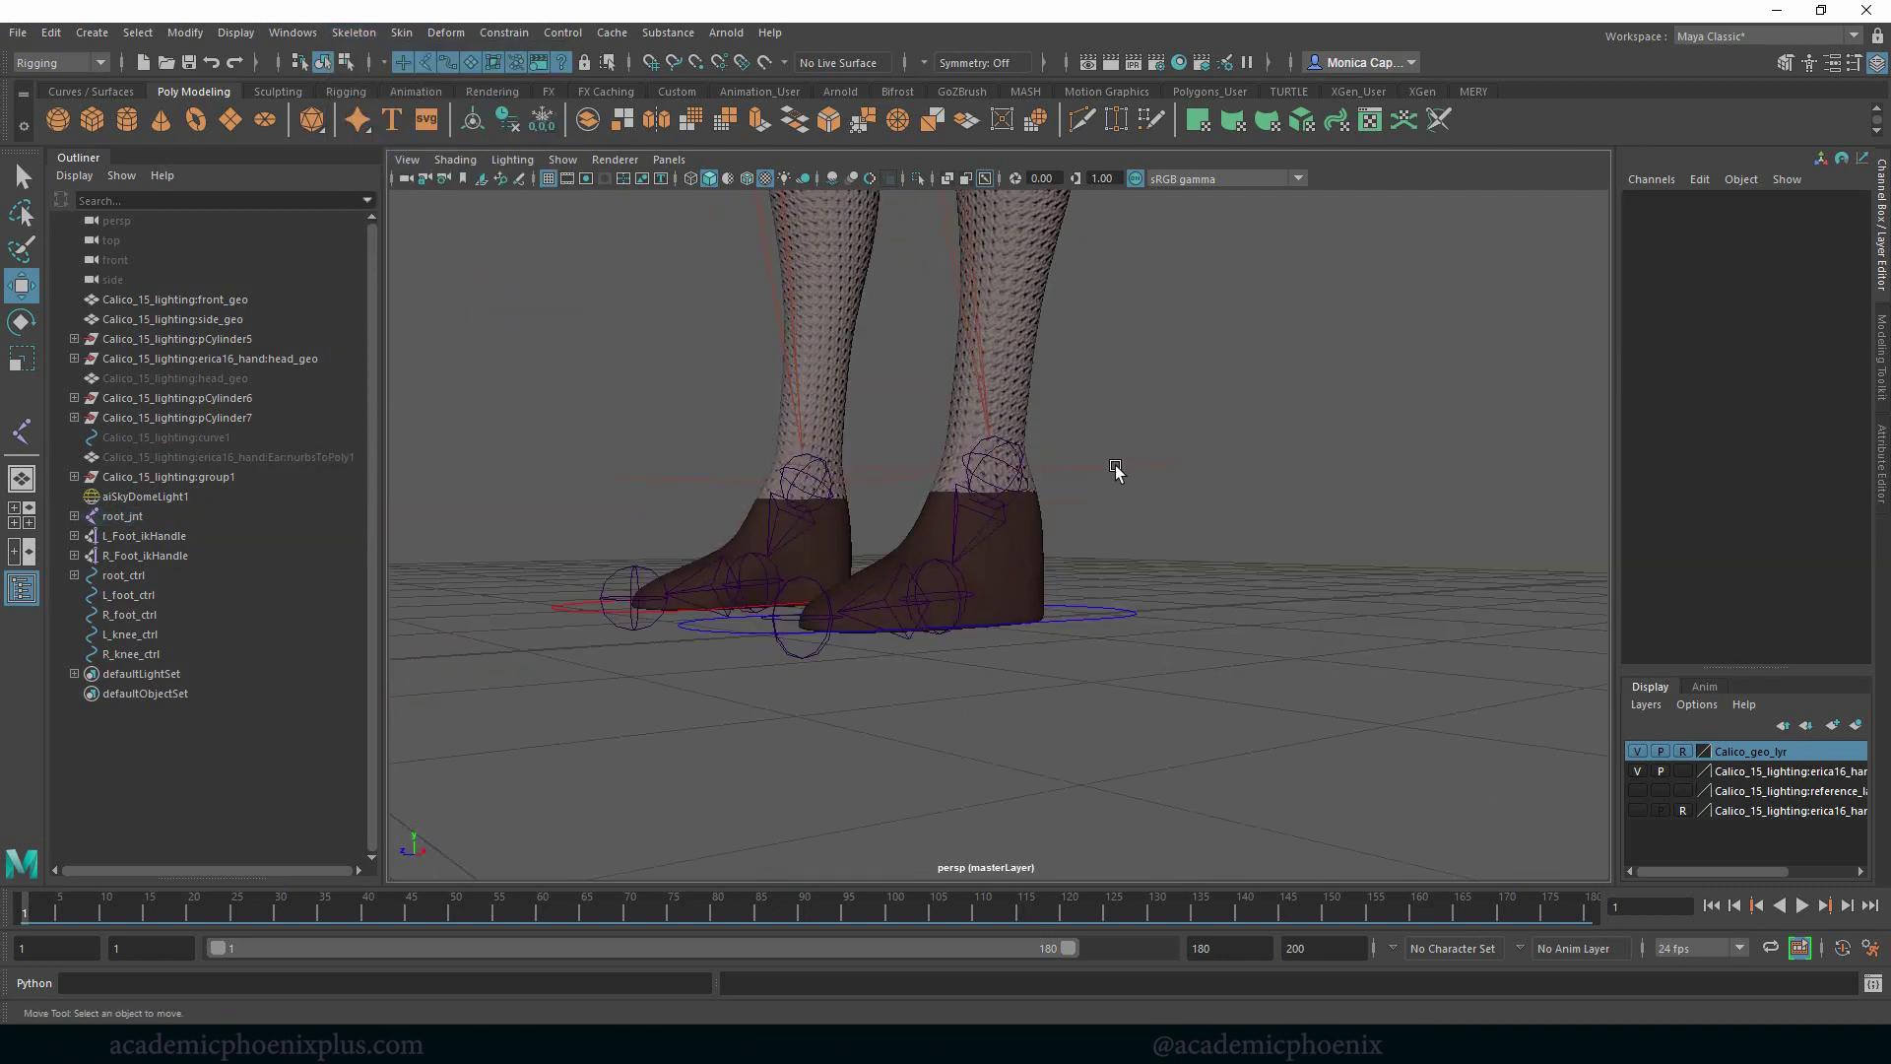
{"action": "left_click", "coordinate": [1113, 469]}
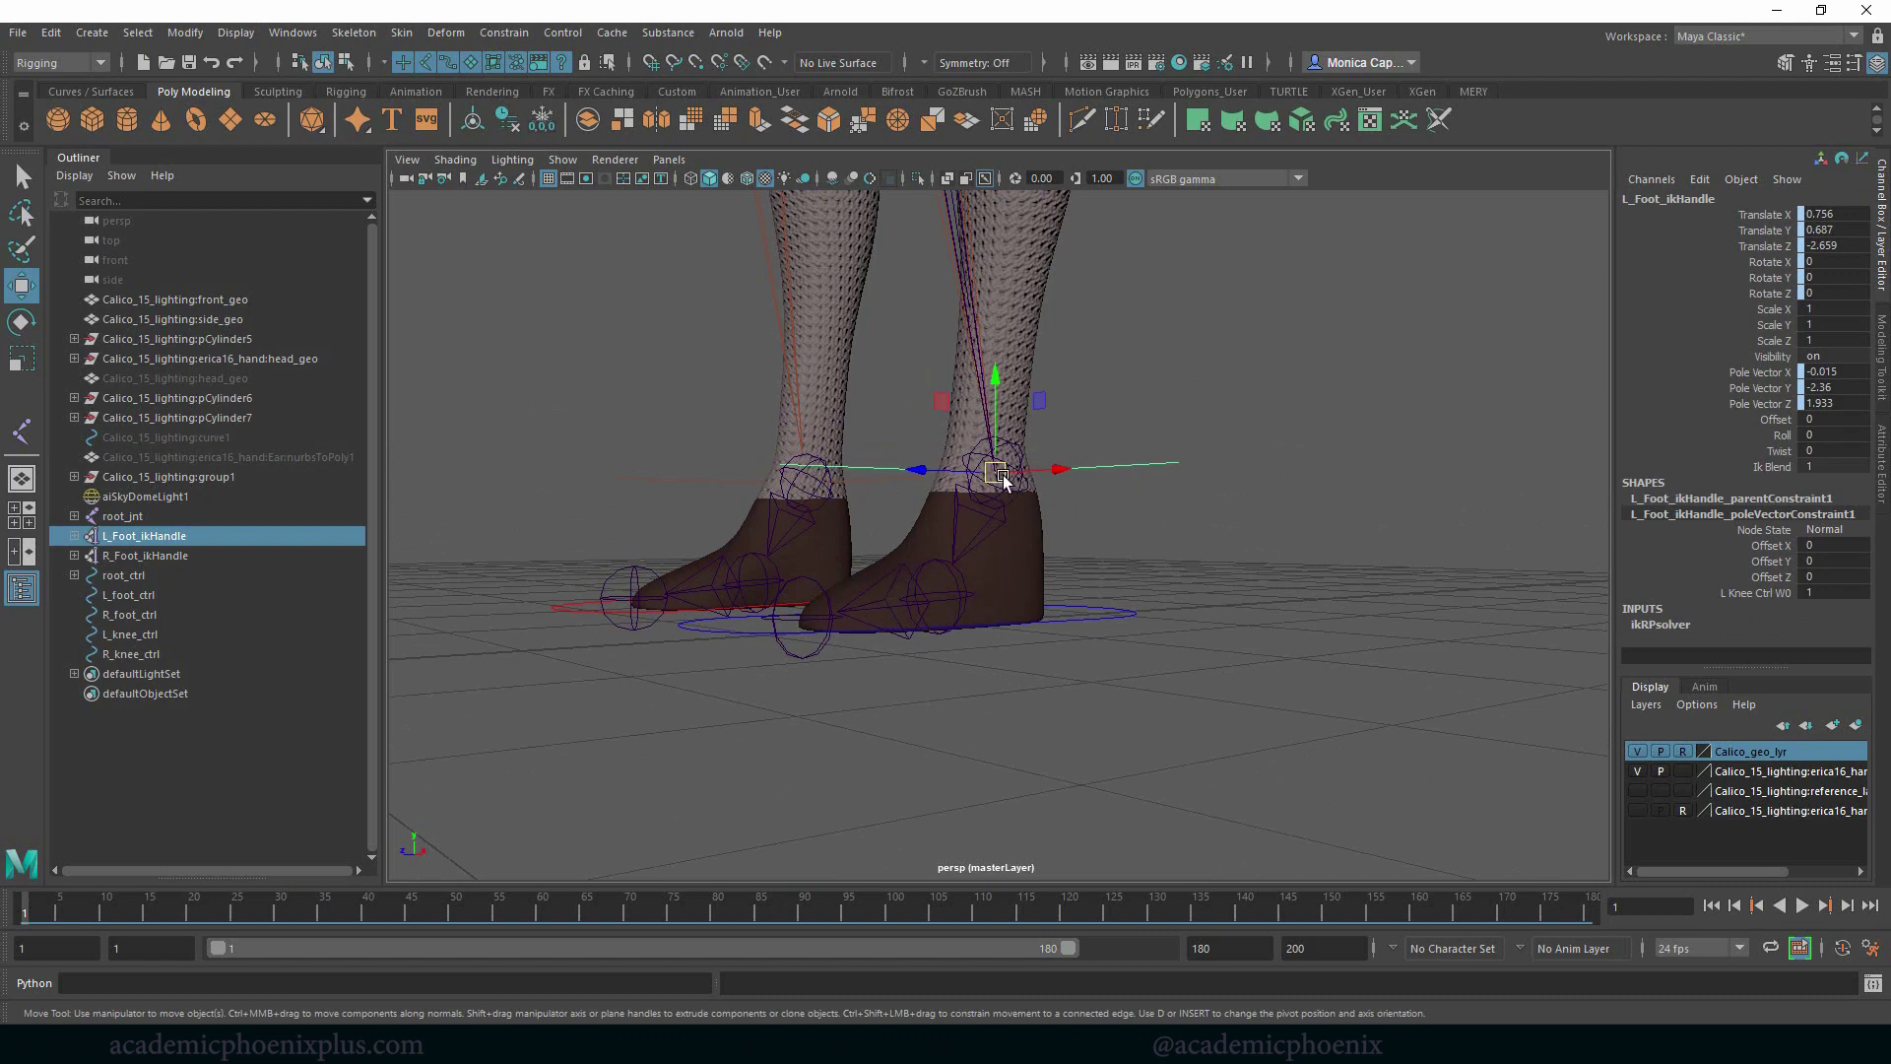
{"action": "left_click_drag", "start_coordinate": [1001, 477], "coordinate": [1033, 446]}
{"action": "right_click_drag", "start_coordinate": [1237, 473], "coordinate": [904, 358], "text": "alt"}
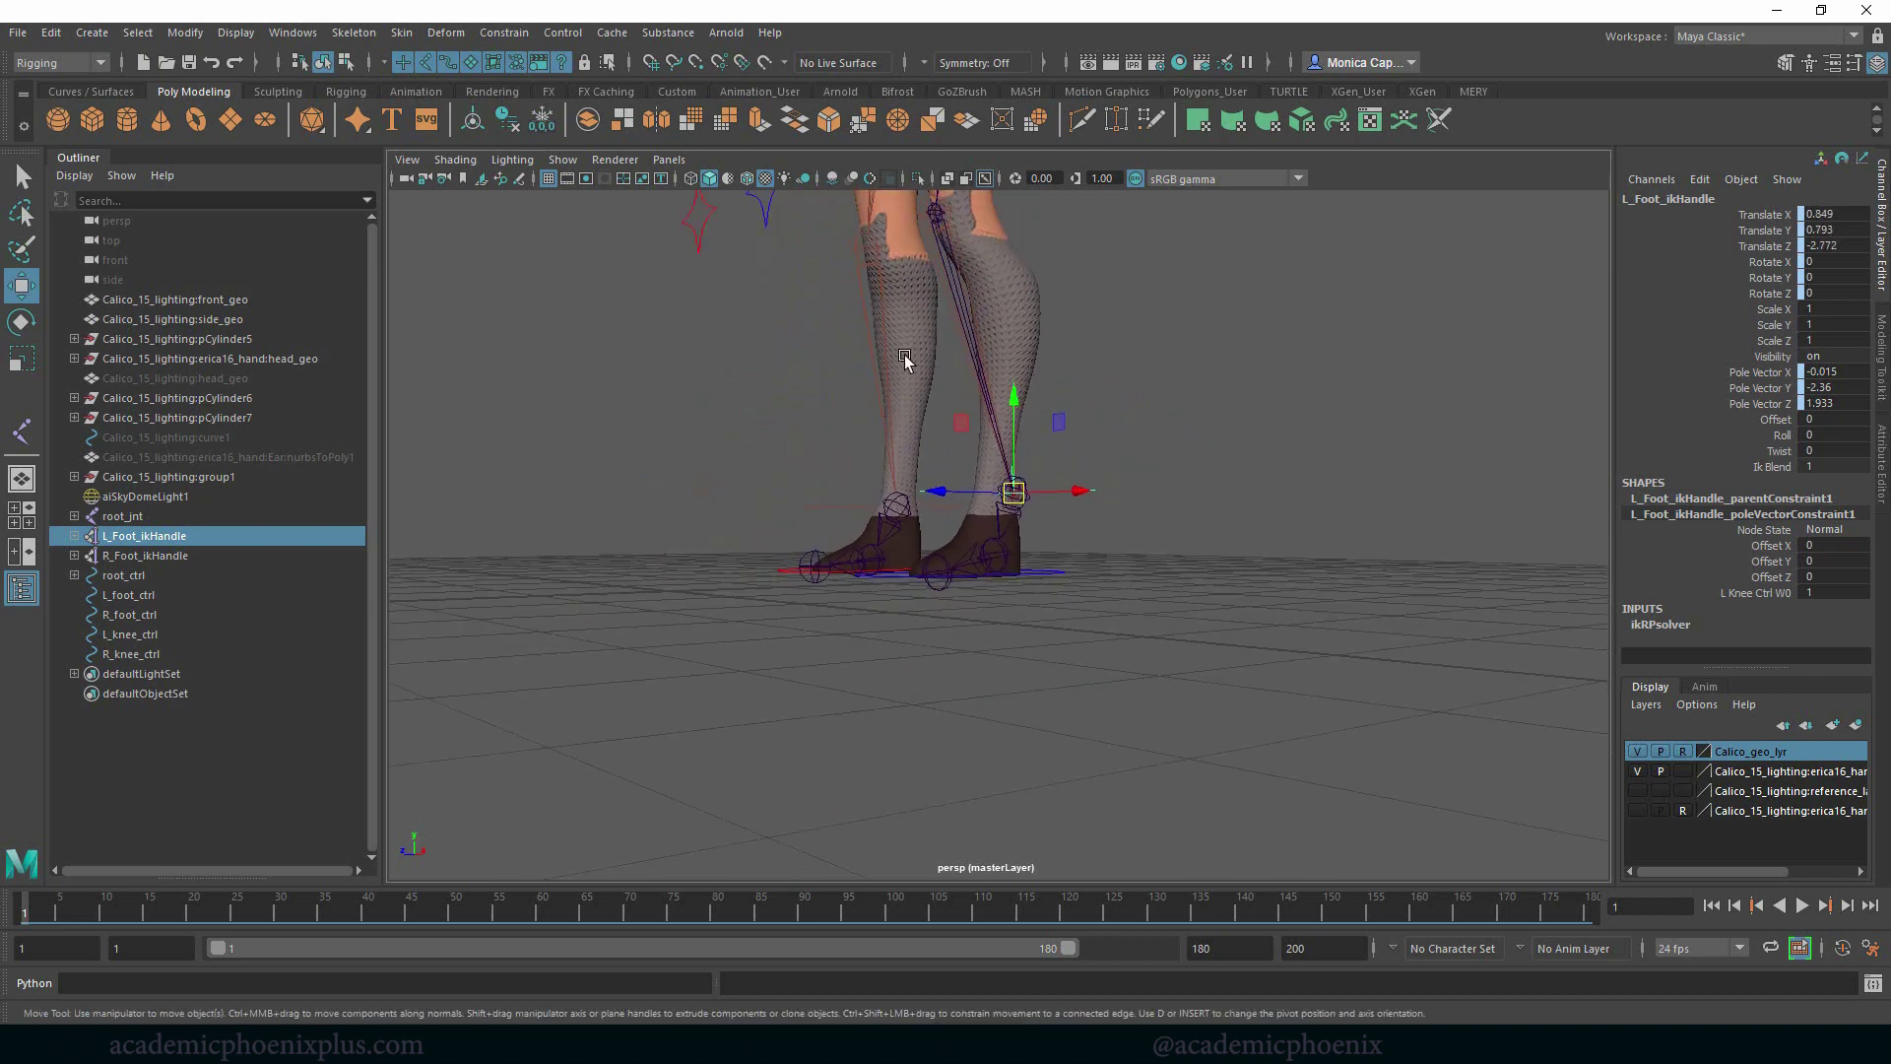
{"action": "left_click_drag", "start_coordinate": [904, 358], "coordinate": [927, 624], "text": "alt"}
{"action": "key", "text": "ctrl+z"}
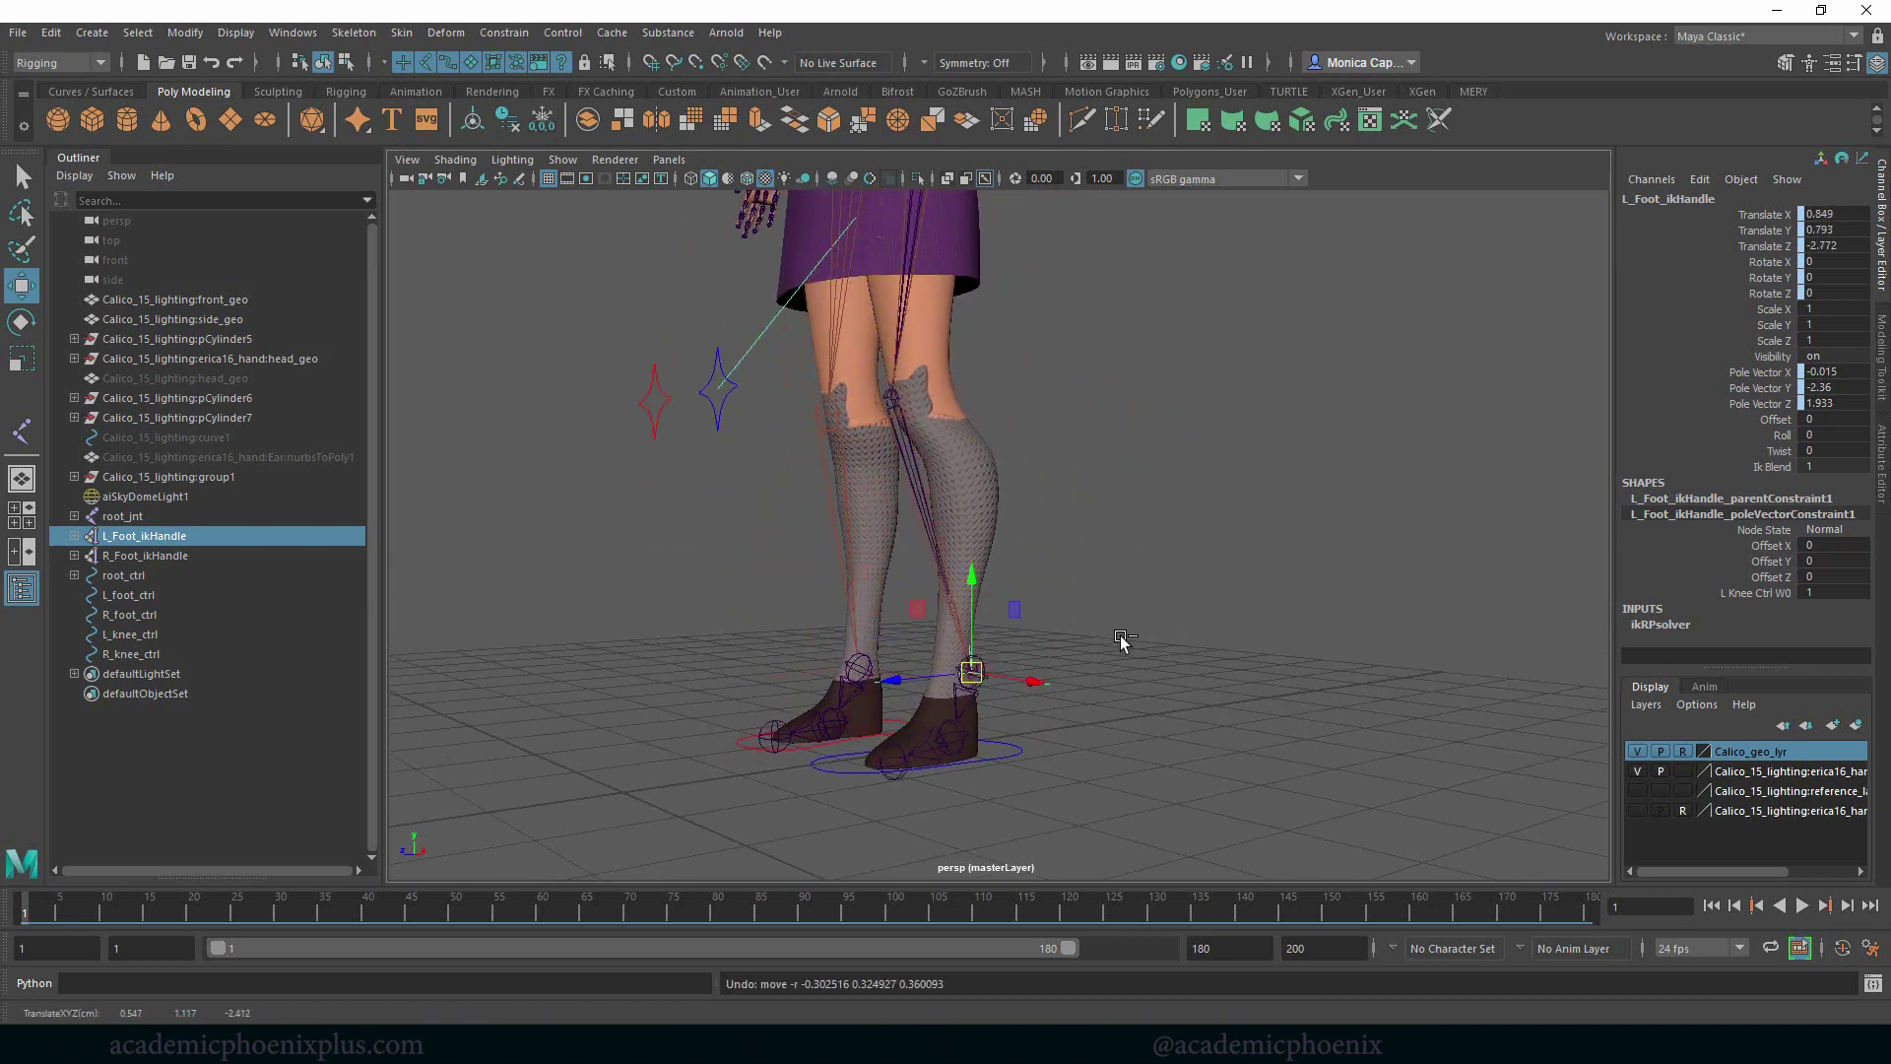
{"action": "middle_click_drag", "start_coordinate": [1068, 629], "coordinate": [1056, 536], "text": "alt"}
{"action": "left_click_drag", "start_coordinate": [1056, 535], "coordinate": [1095, 551], "text": "alt"}
{"action": "right_click_drag", "start_coordinate": [1095, 551], "coordinate": [1272, 655], "text": "alt"}
{"action": "middle_click_drag", "start_coordinate": [957, 695], "coordinate": [977, 610], "text": "alt"}
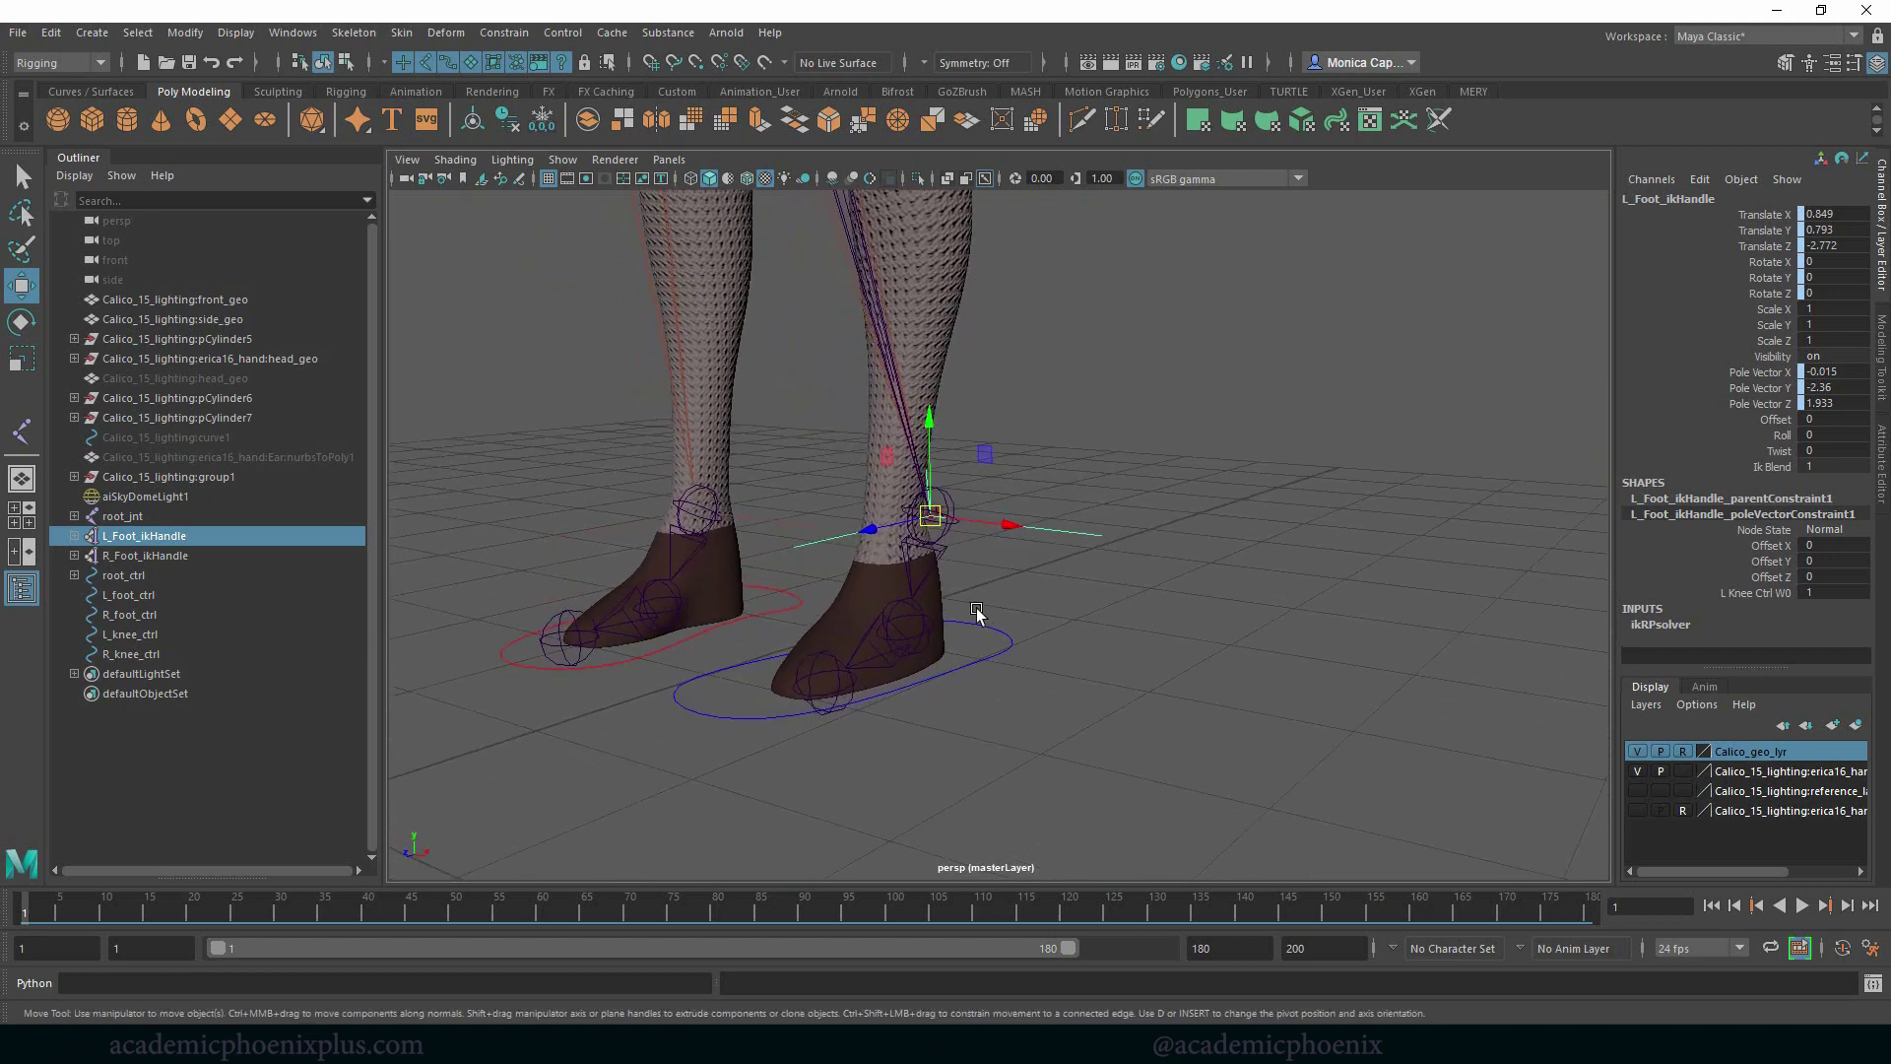
{"action": "left_click_drag", "start_coordinate": [1036, 645], "coordinate": [1169, 671], "text": "alt"}
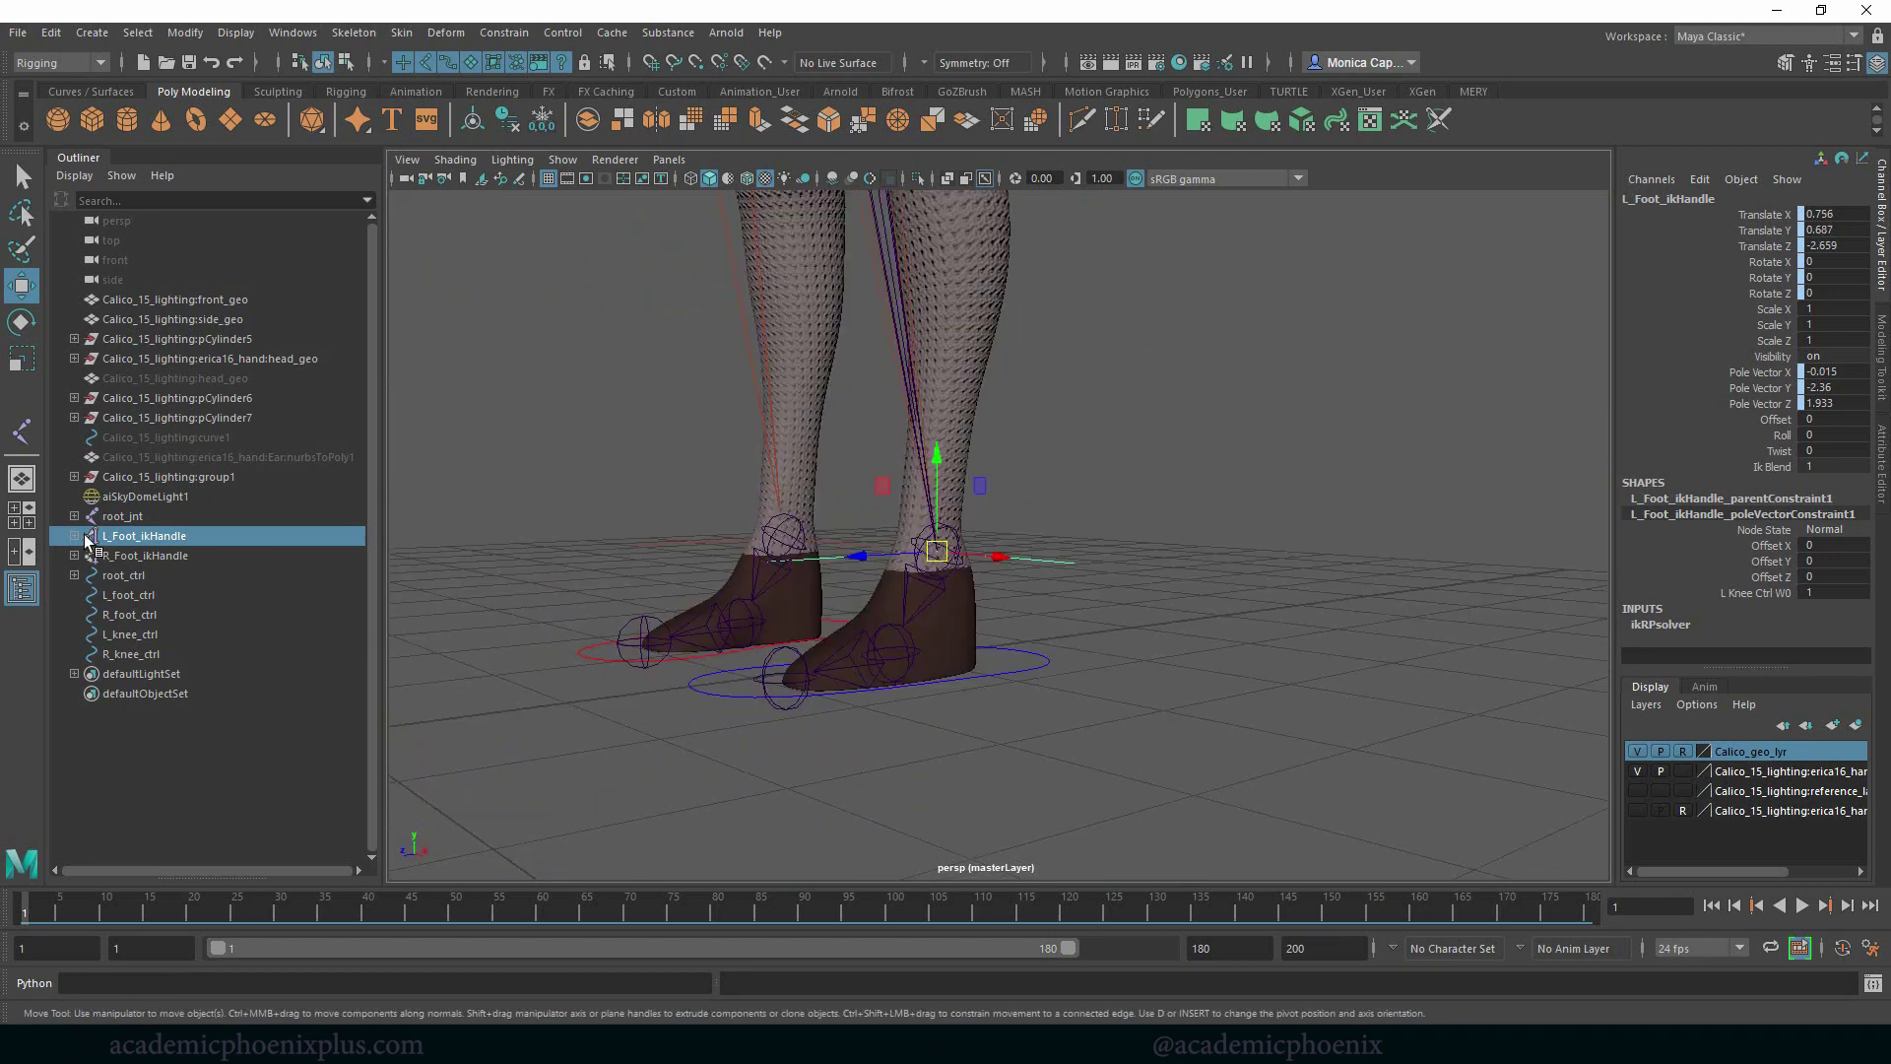
Examine the parent and pole vector constraints under the left and right foot IK handles and how they relate to the feet
{"action": "left_click", "coordinate": [76, 534]}
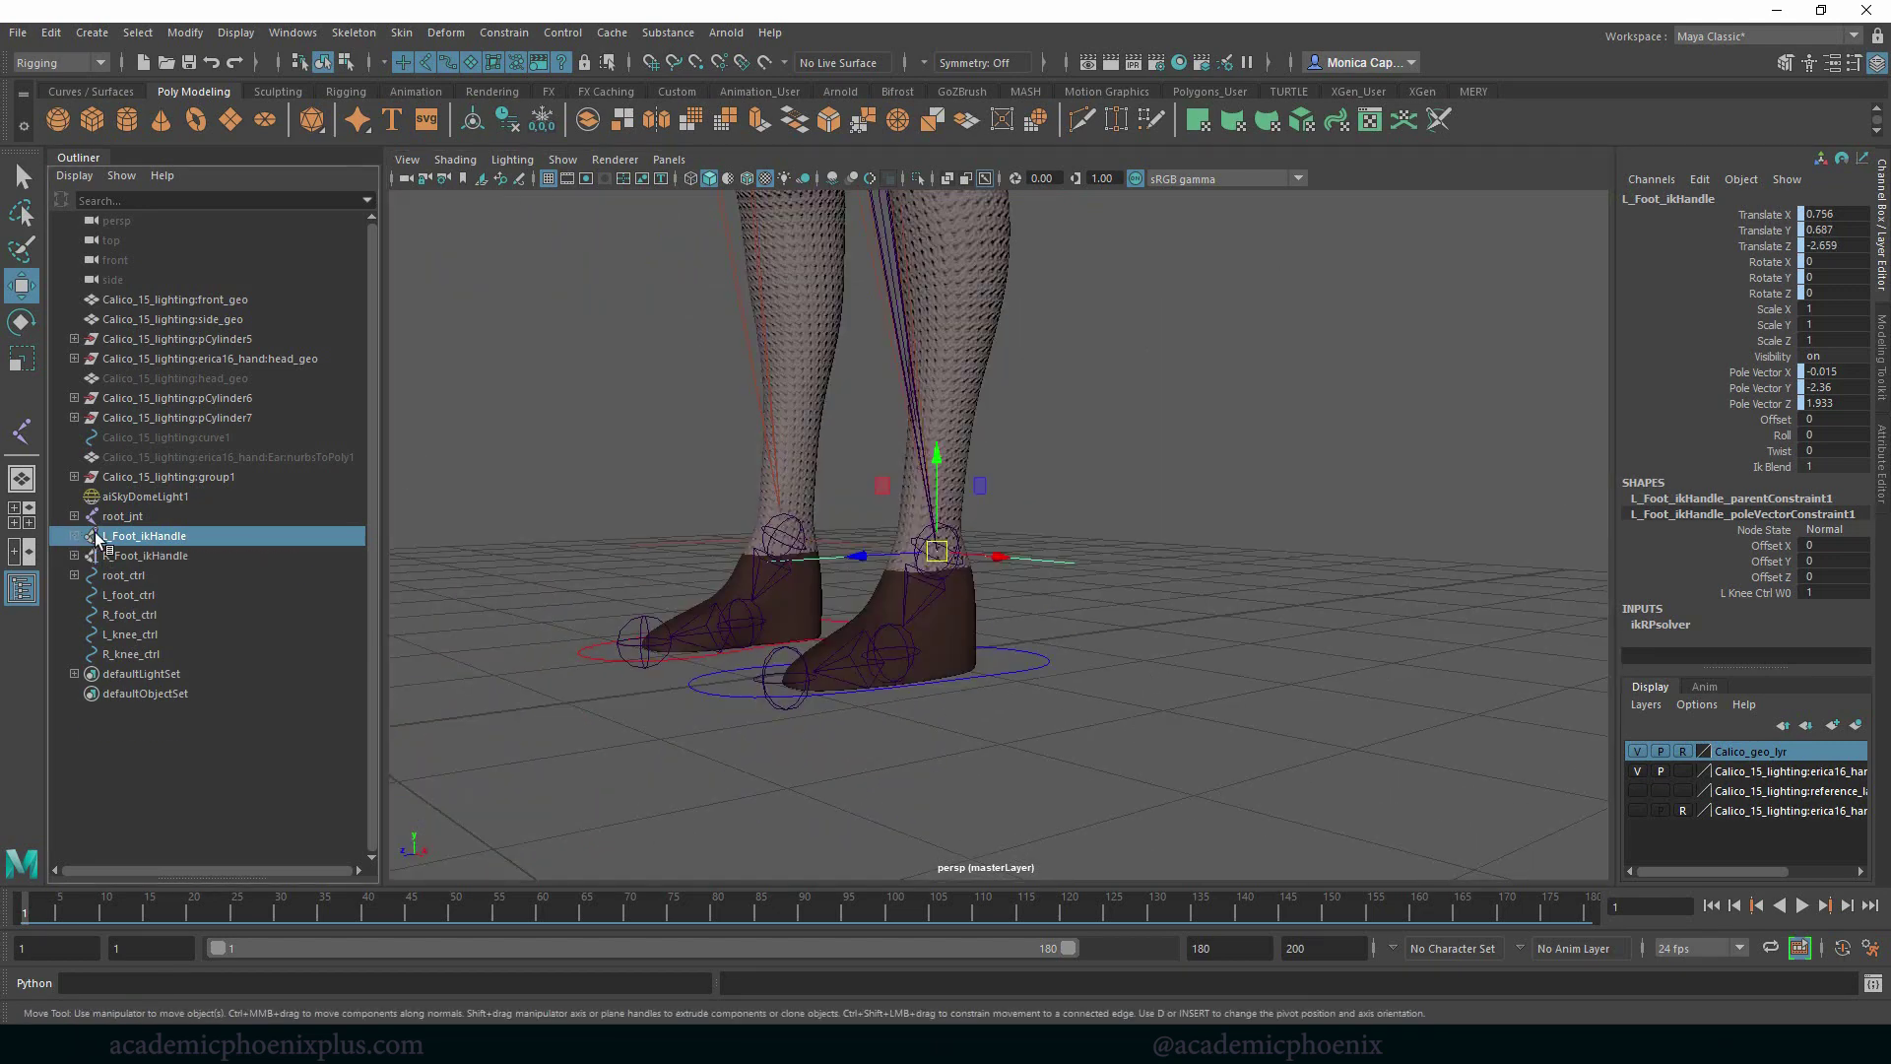
{"action": "left_click", "coordinate": [74, 535]}
{"action": "left_click", "coordinate": [213, 556]}
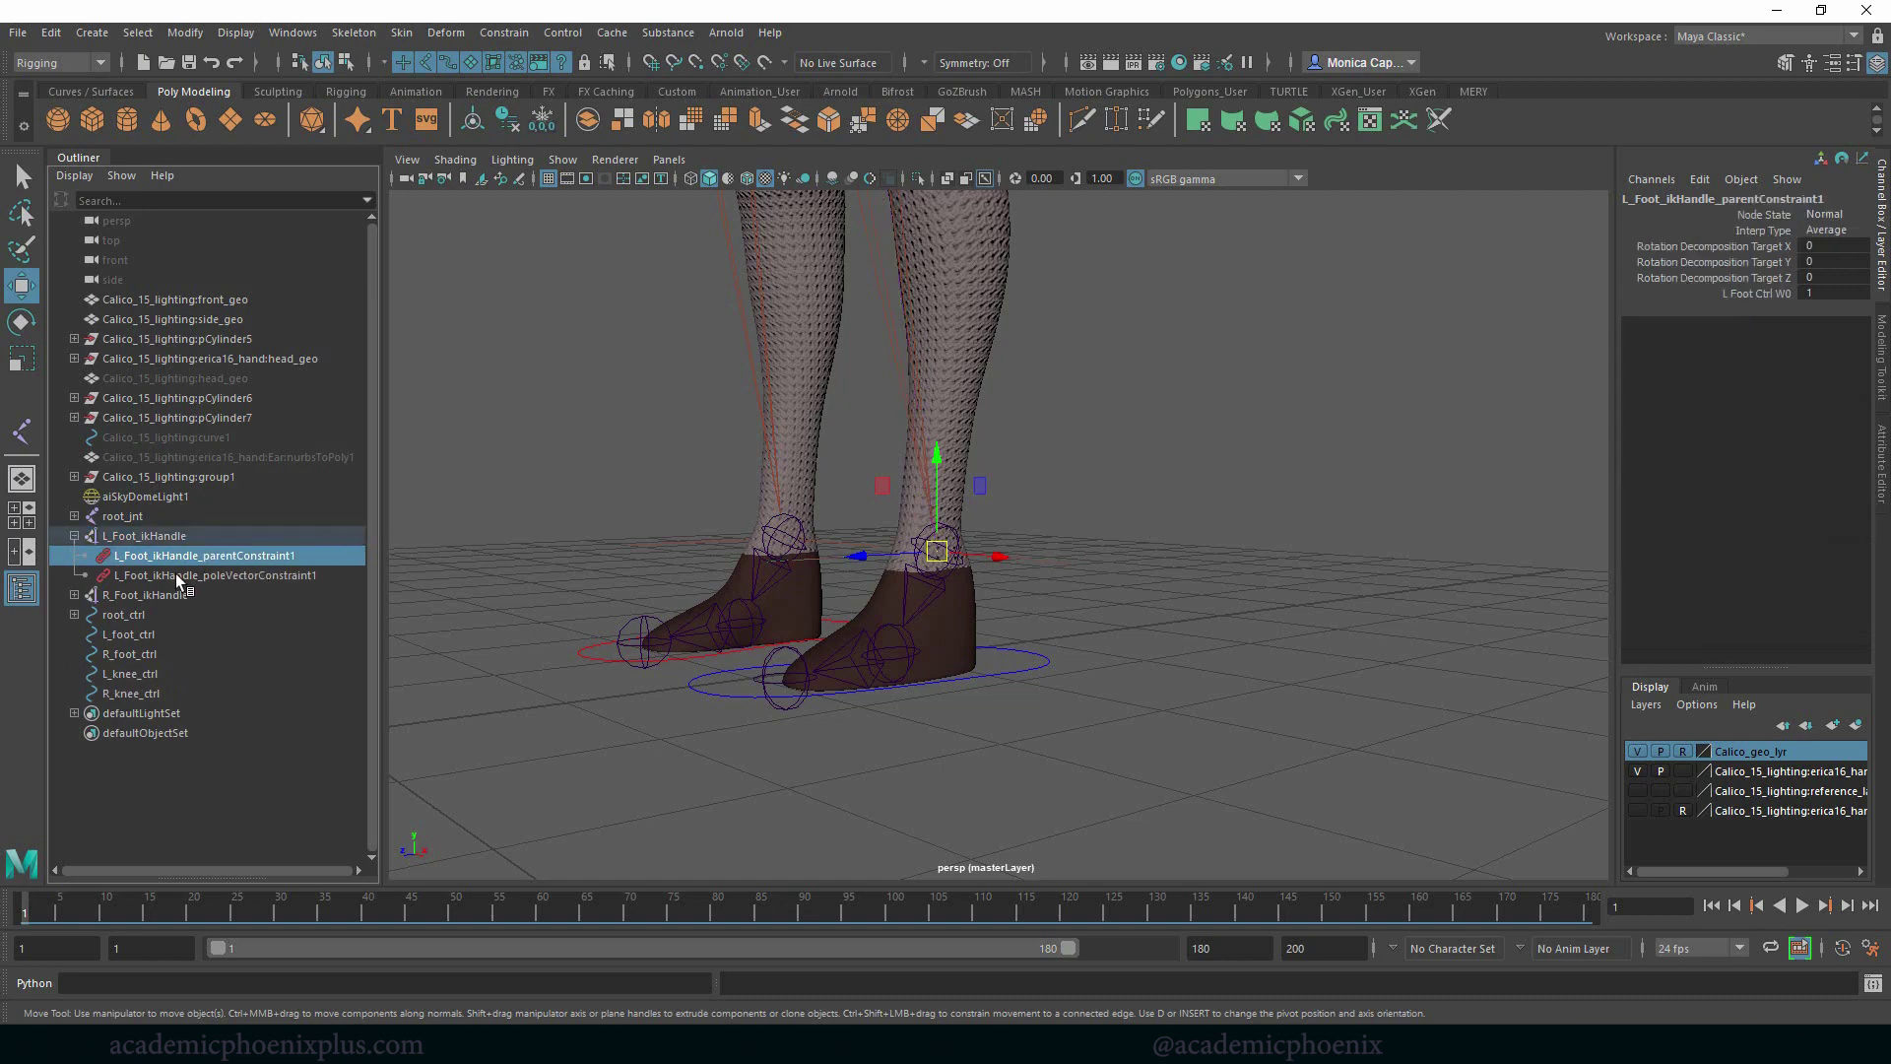
{"action": "left_click", "coordinate": [74, 595]}
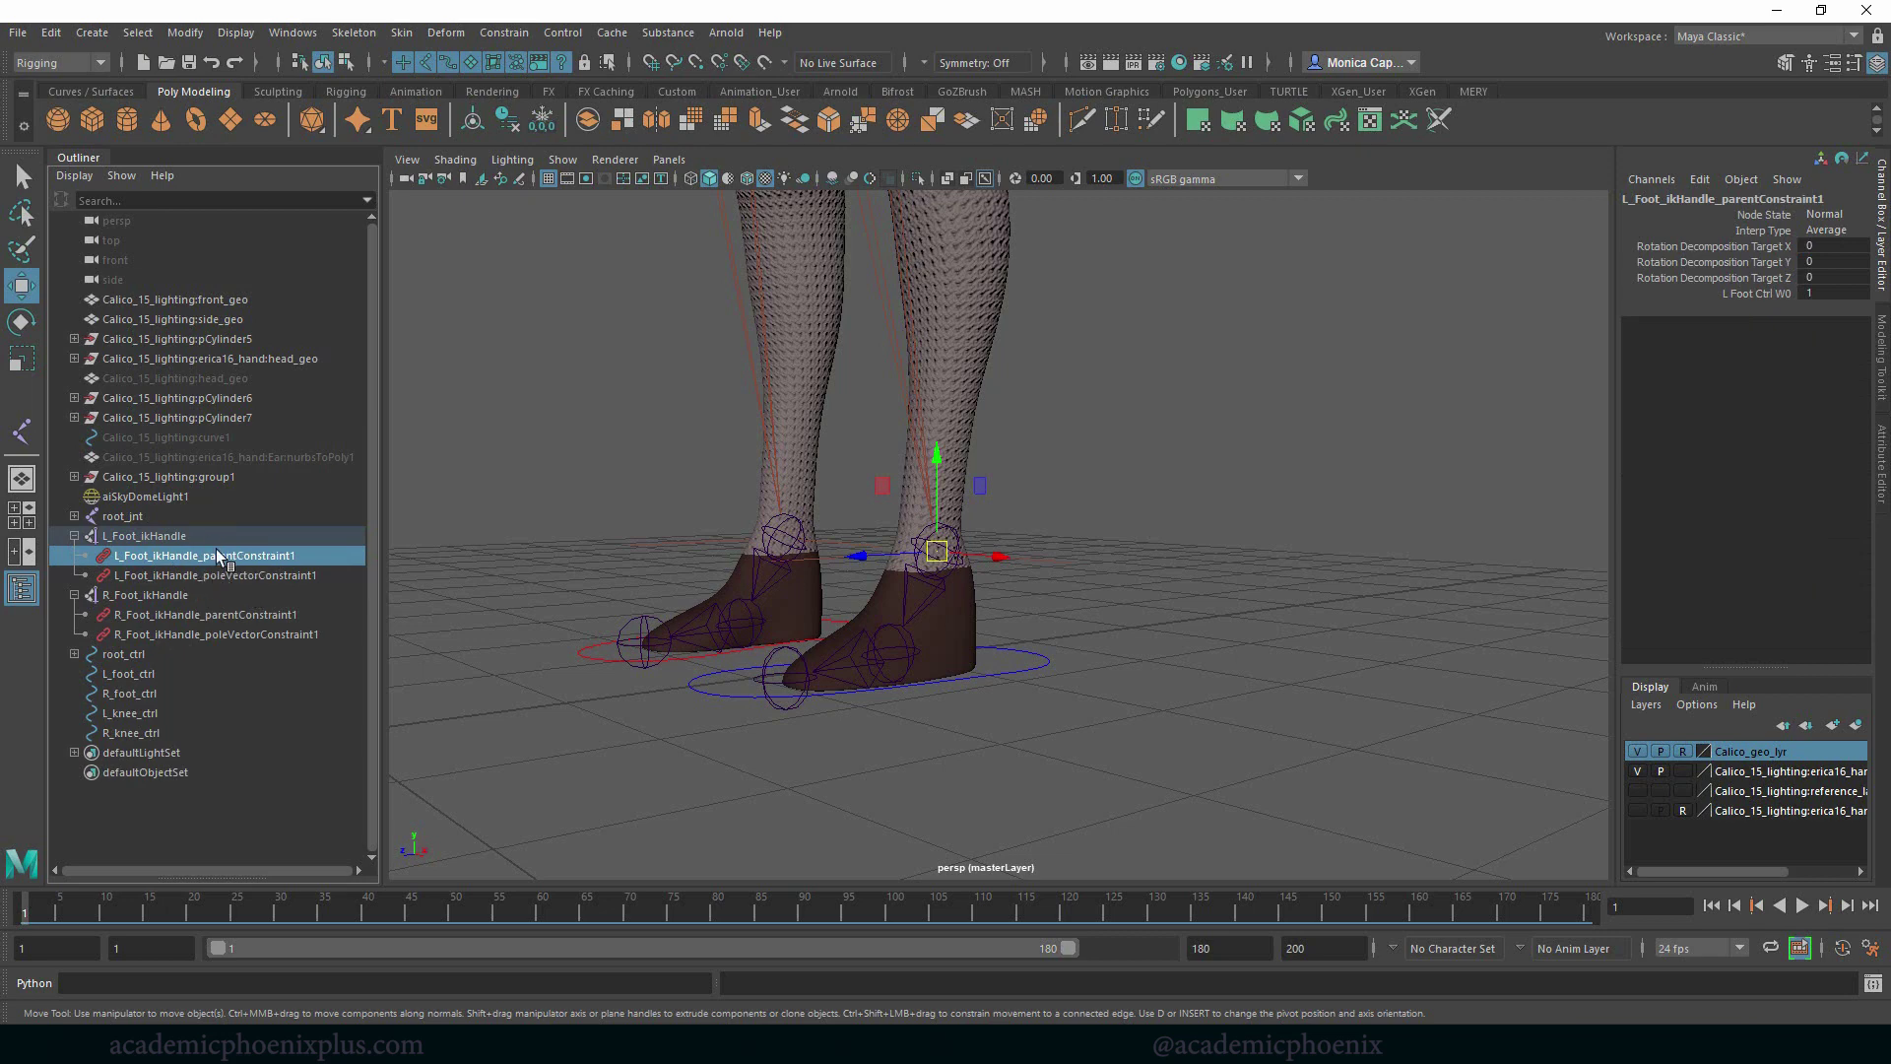
{"action": "left_click", "coordinate": [170, 541]}
{"action": "left_click", "coordinate": [547, 514]}
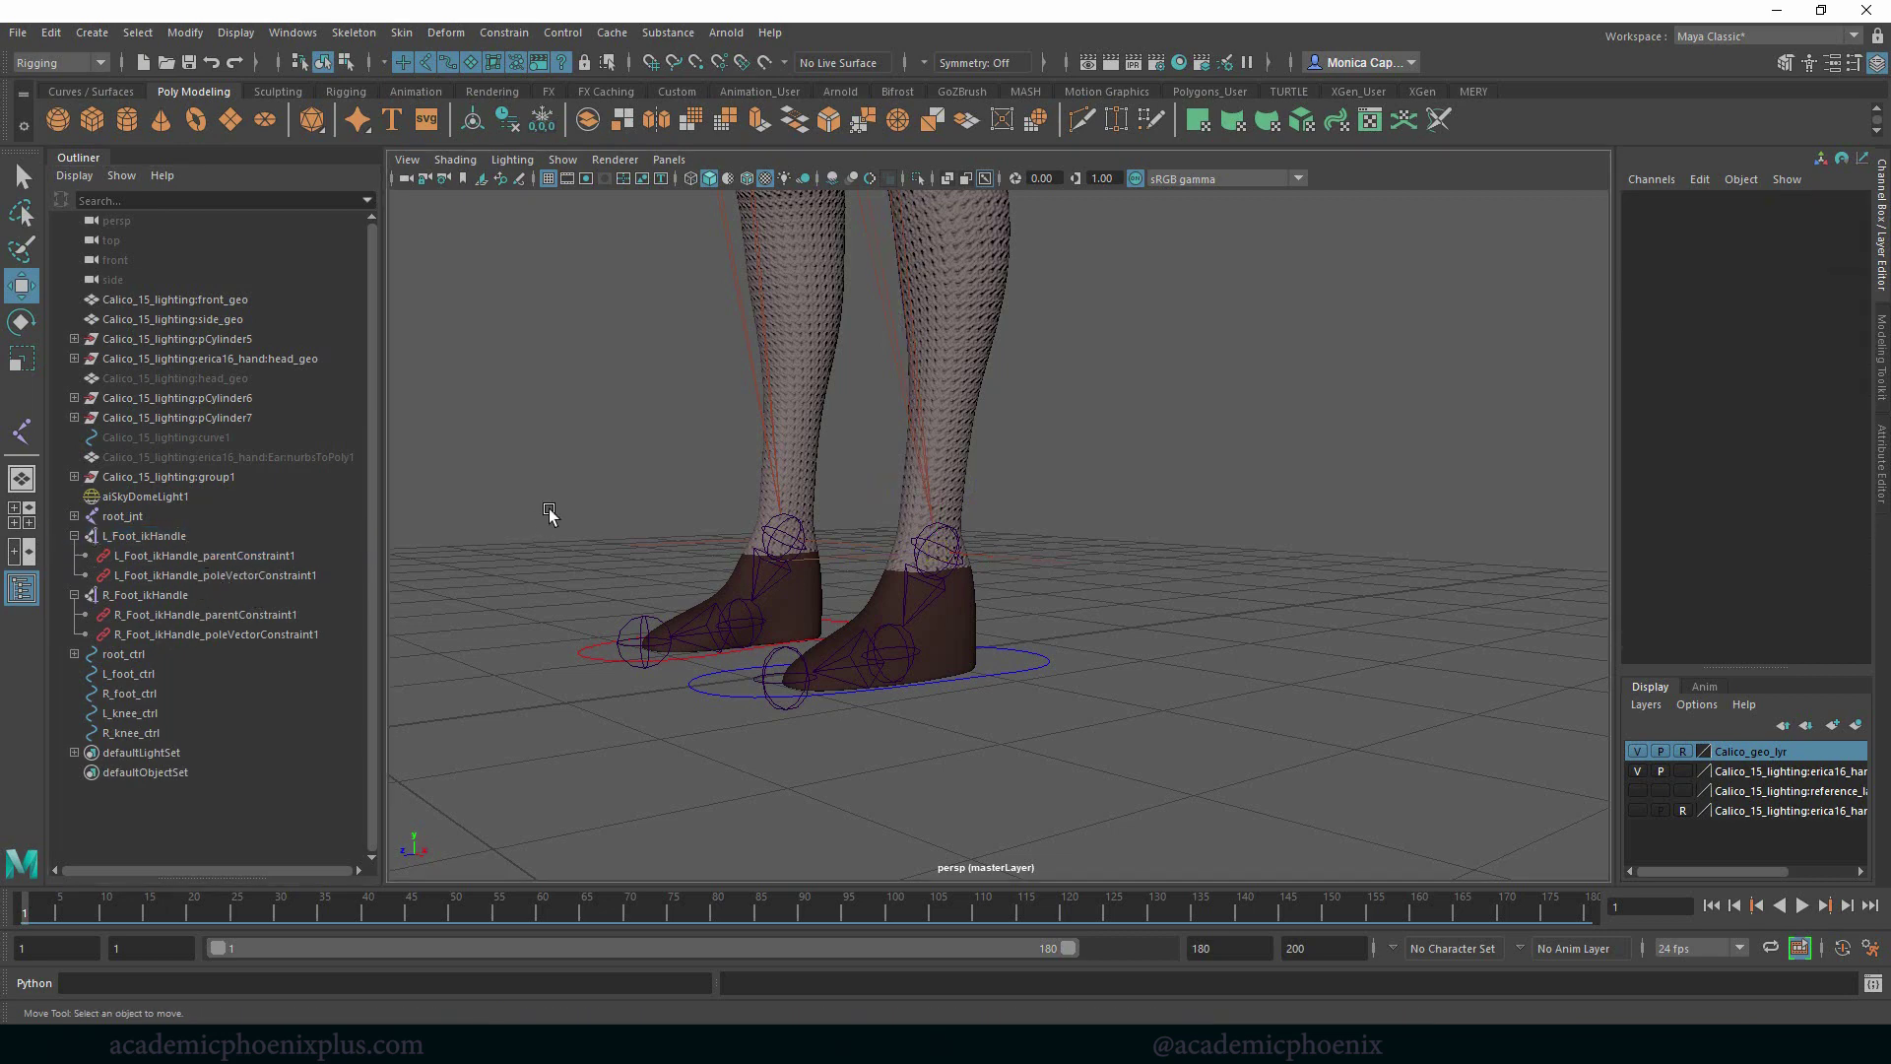
{"action": "right_click_drag", "start_coordinate": [538, 431], "coordinate": [770, 466], "text": "alt"}
{"action": "middle_click_drag", "start_coordinate": [729, 465], "coordinate": [792, 422], "text": "alt"}
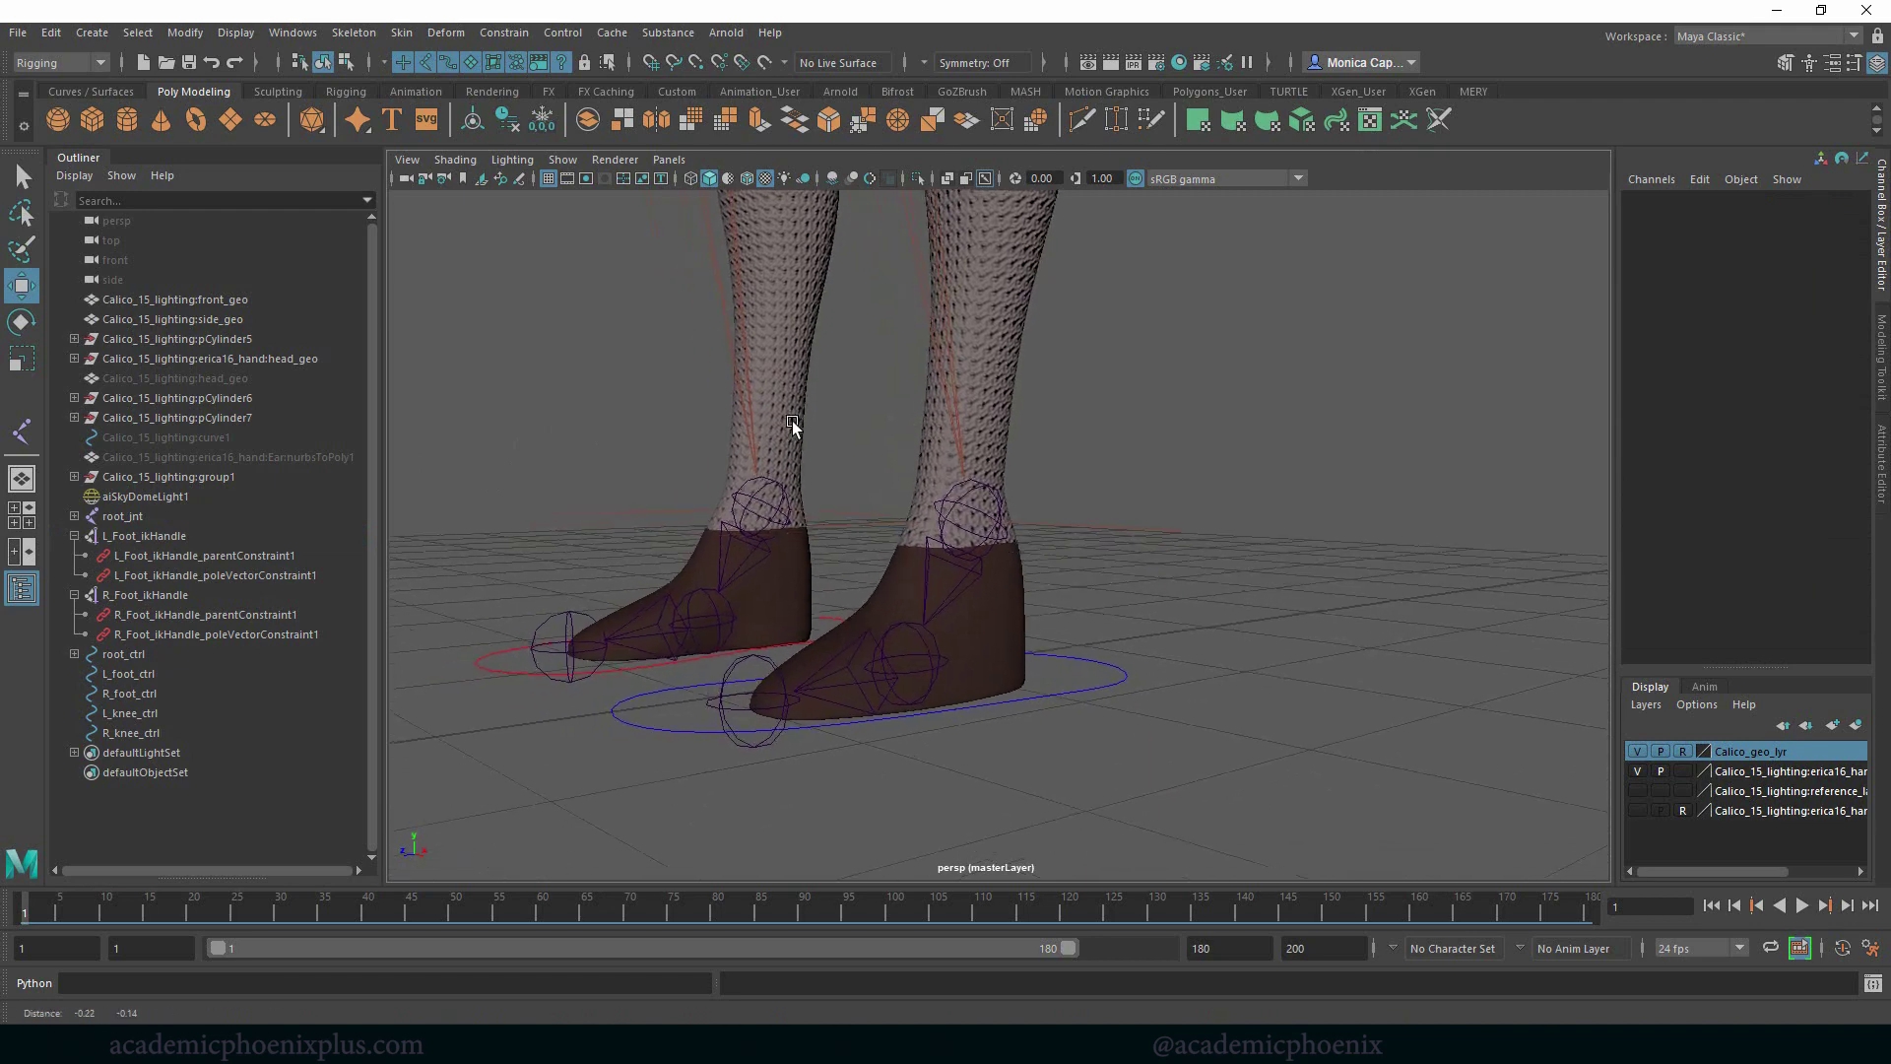
{"action": "left_click_drag", "start_coordinate": [792, 422], "coordinate": [778, 442], "text": "alt"}
{"action": "left_click_drag", "start_coordinate": [1014, 440], "coordinate": [1010, 417], "text": "alt"}
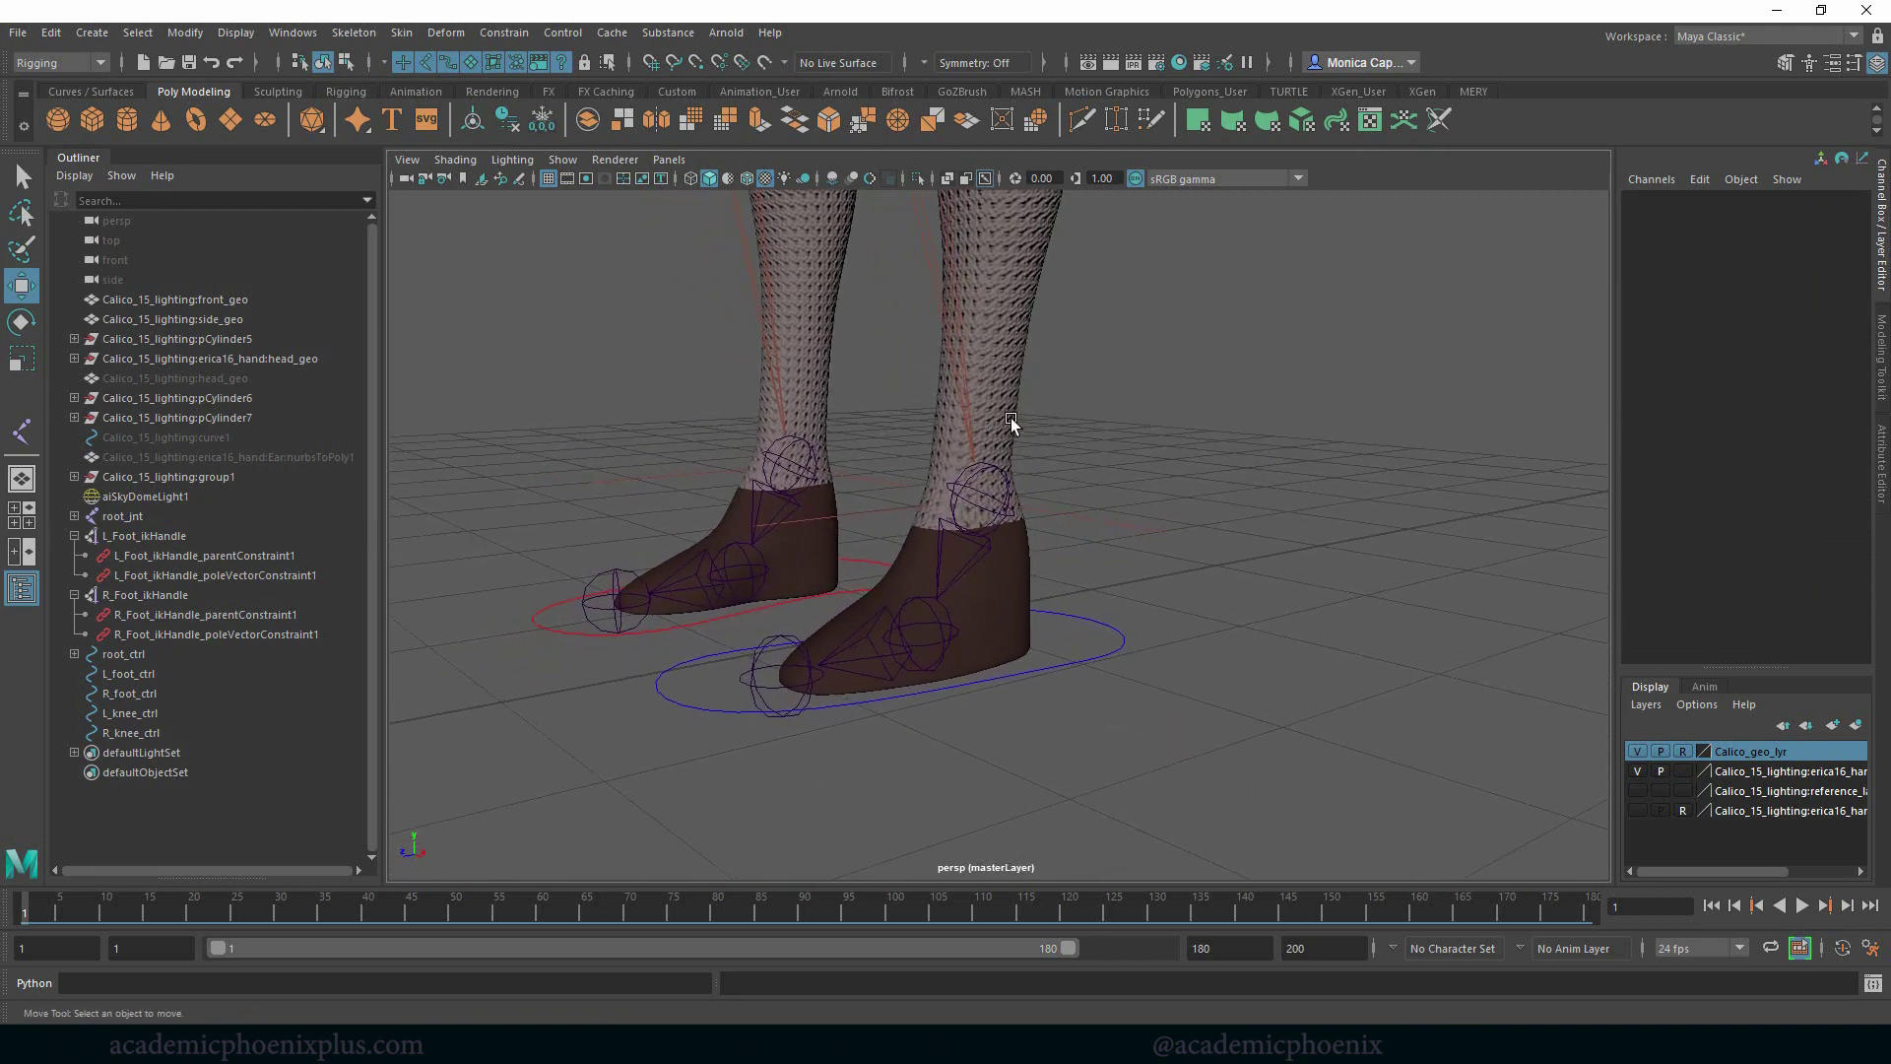
{"action": "left_click", "coordinate": [216, 558]}
{"action": "left_click", "coordinate": [262, 616]}
{"action": "left_click_drag", "start_coordinate": [1305, 560], "coordinate": [1224, 589], "text": "alt"}
Open the IK Handle tool's settings and set its current solver to Rotate-Plane Solver
{"action": "left_click", "coordinate": [377, 34]}
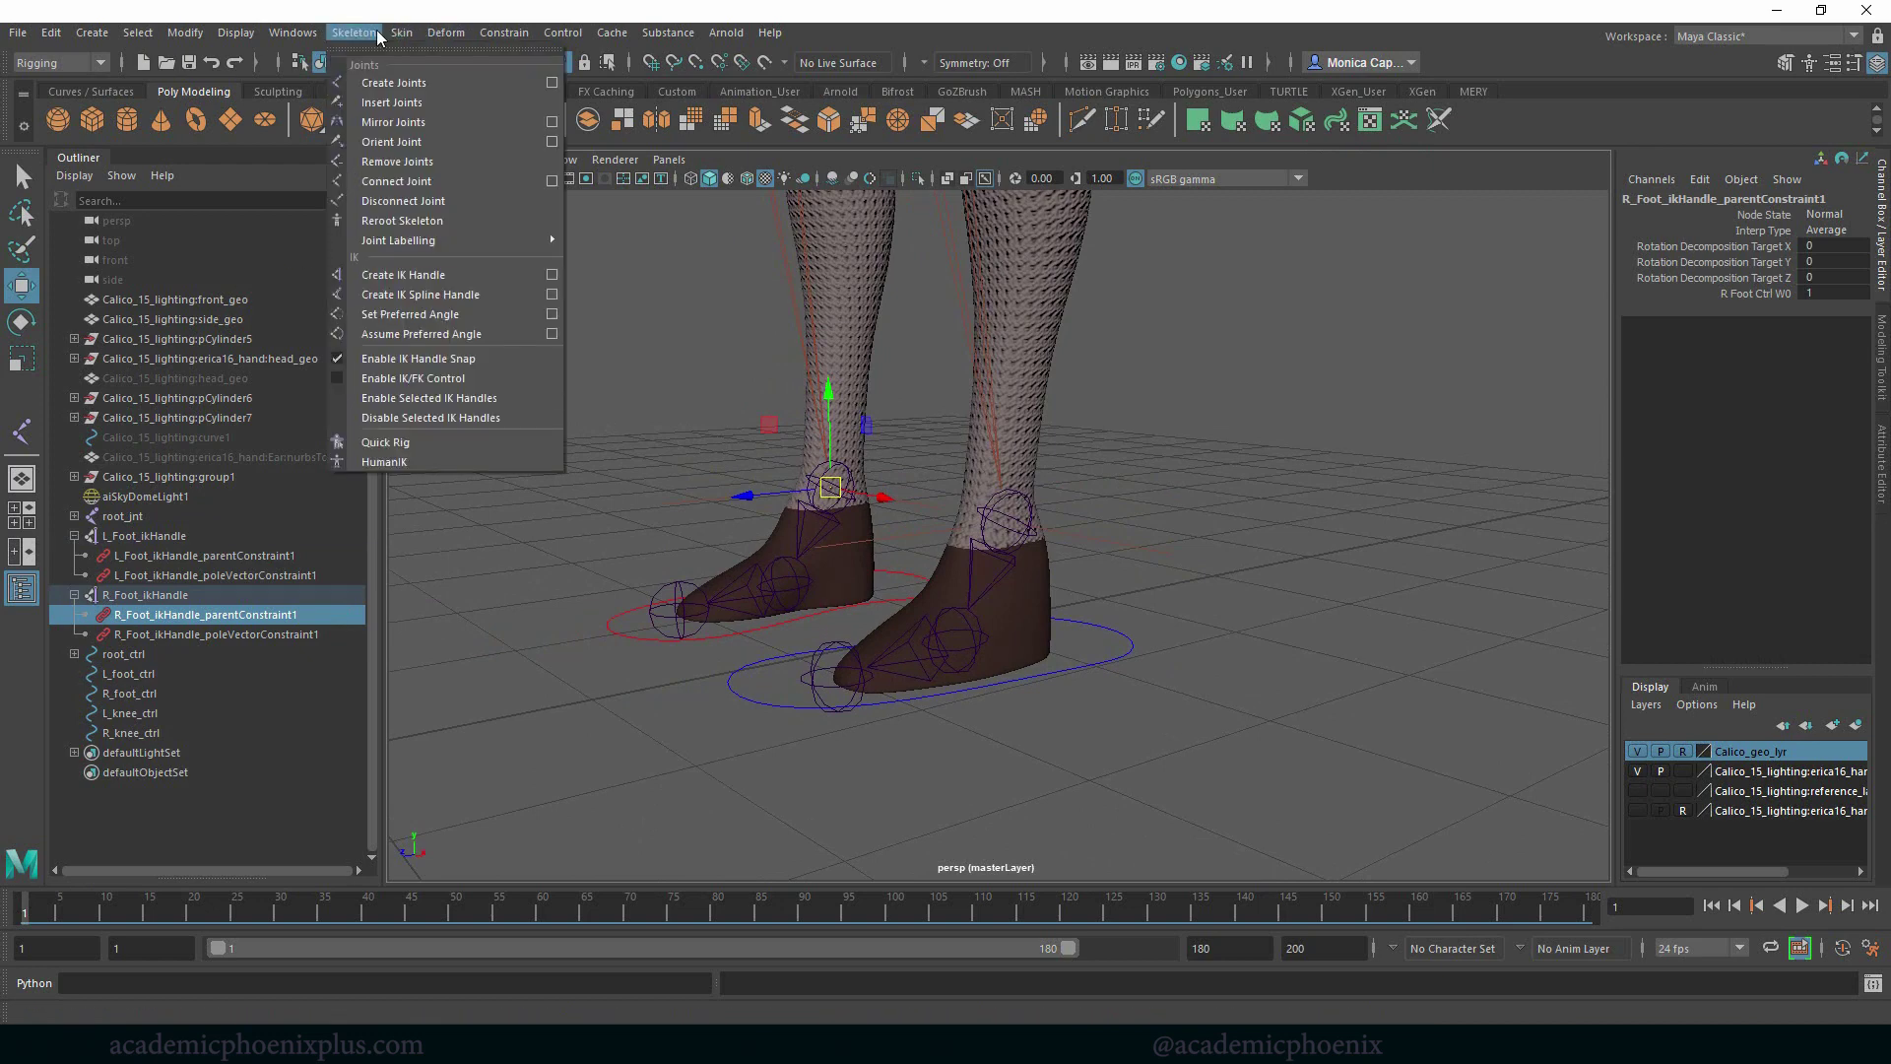
{"action": "left_click", "coordinate": [552, 275]}
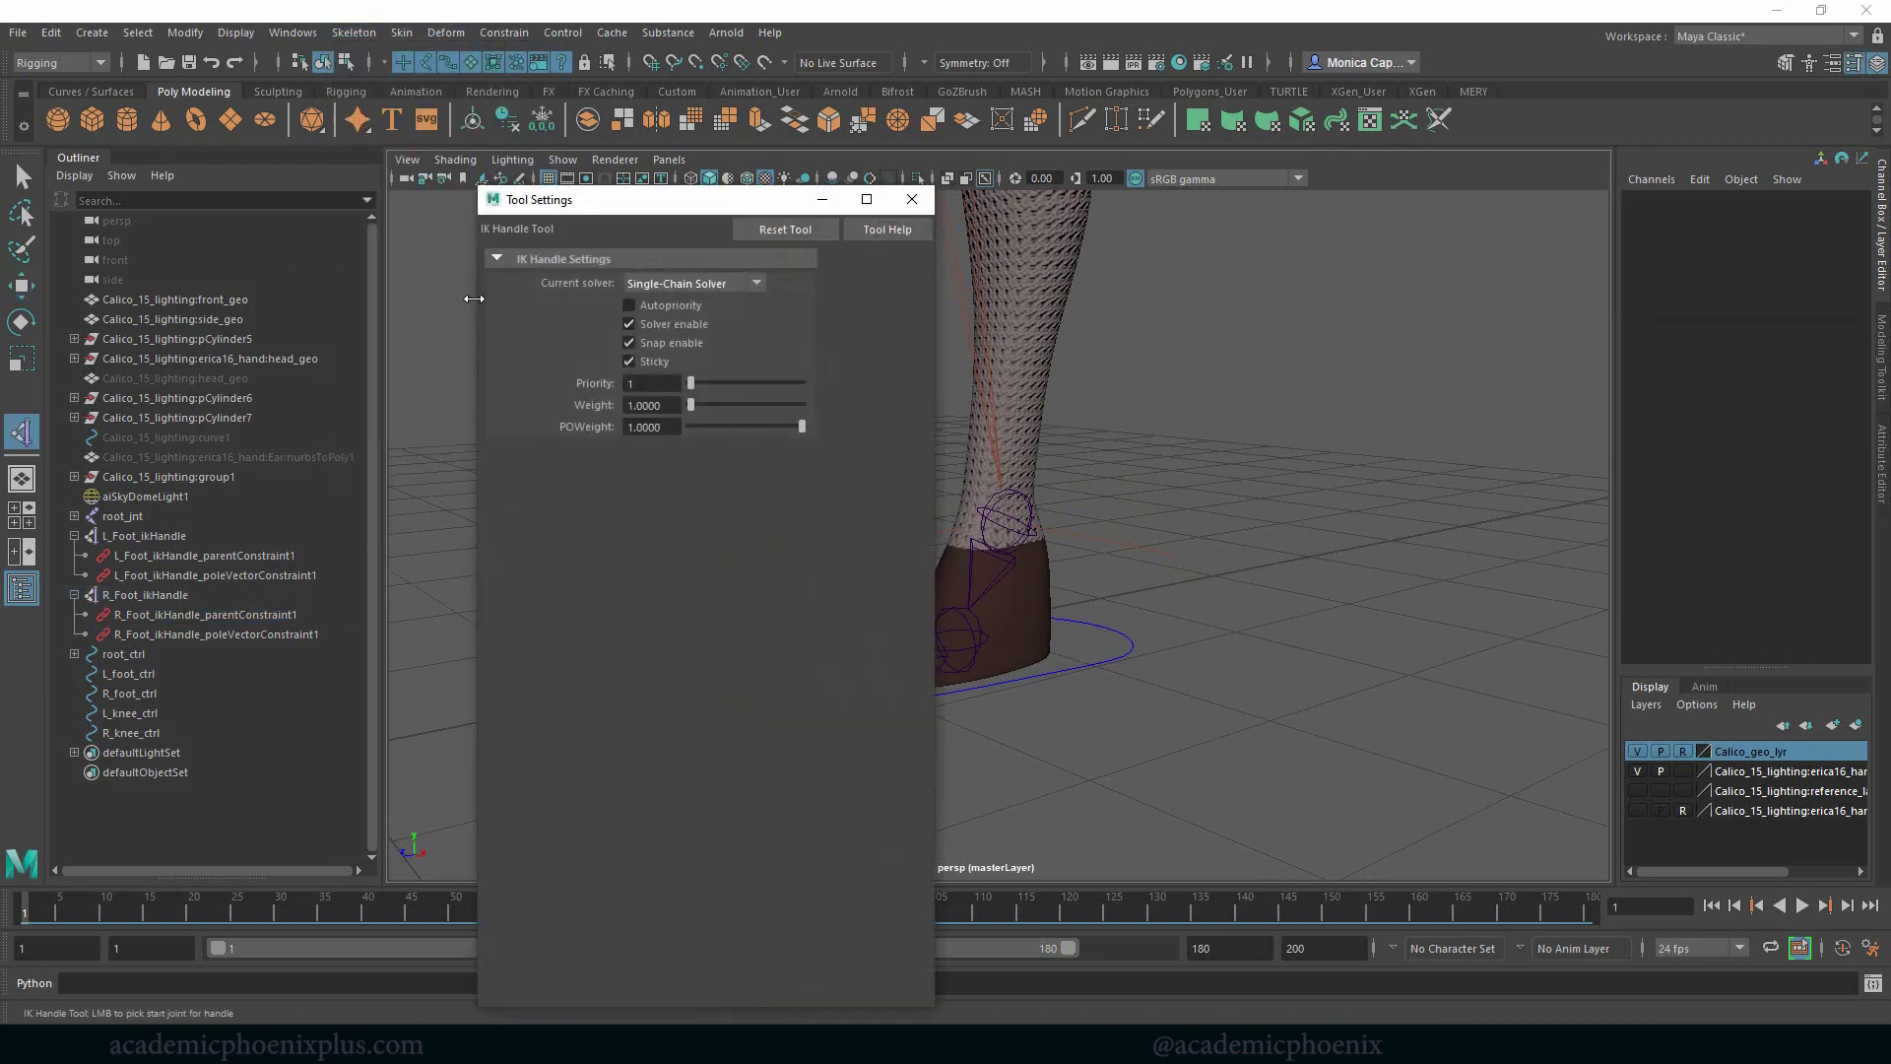
{"action": "left_click", "coordinate": [690, 284]}
{"action": "left_click", "coordinate": [680, 310]}
{"action": "left_click_drag", "start_coordinate": [647, 213], "coordinate": [283, 199]}
{"action": "right_click_drag", "start_coordinate": [1198, 358], "coordinate": [941, 325], "text": "alt"}
{"action": "middle_click_drag", "start_coordinate": [942, 325], "coordinate": [921, 459], "text": "alt"}
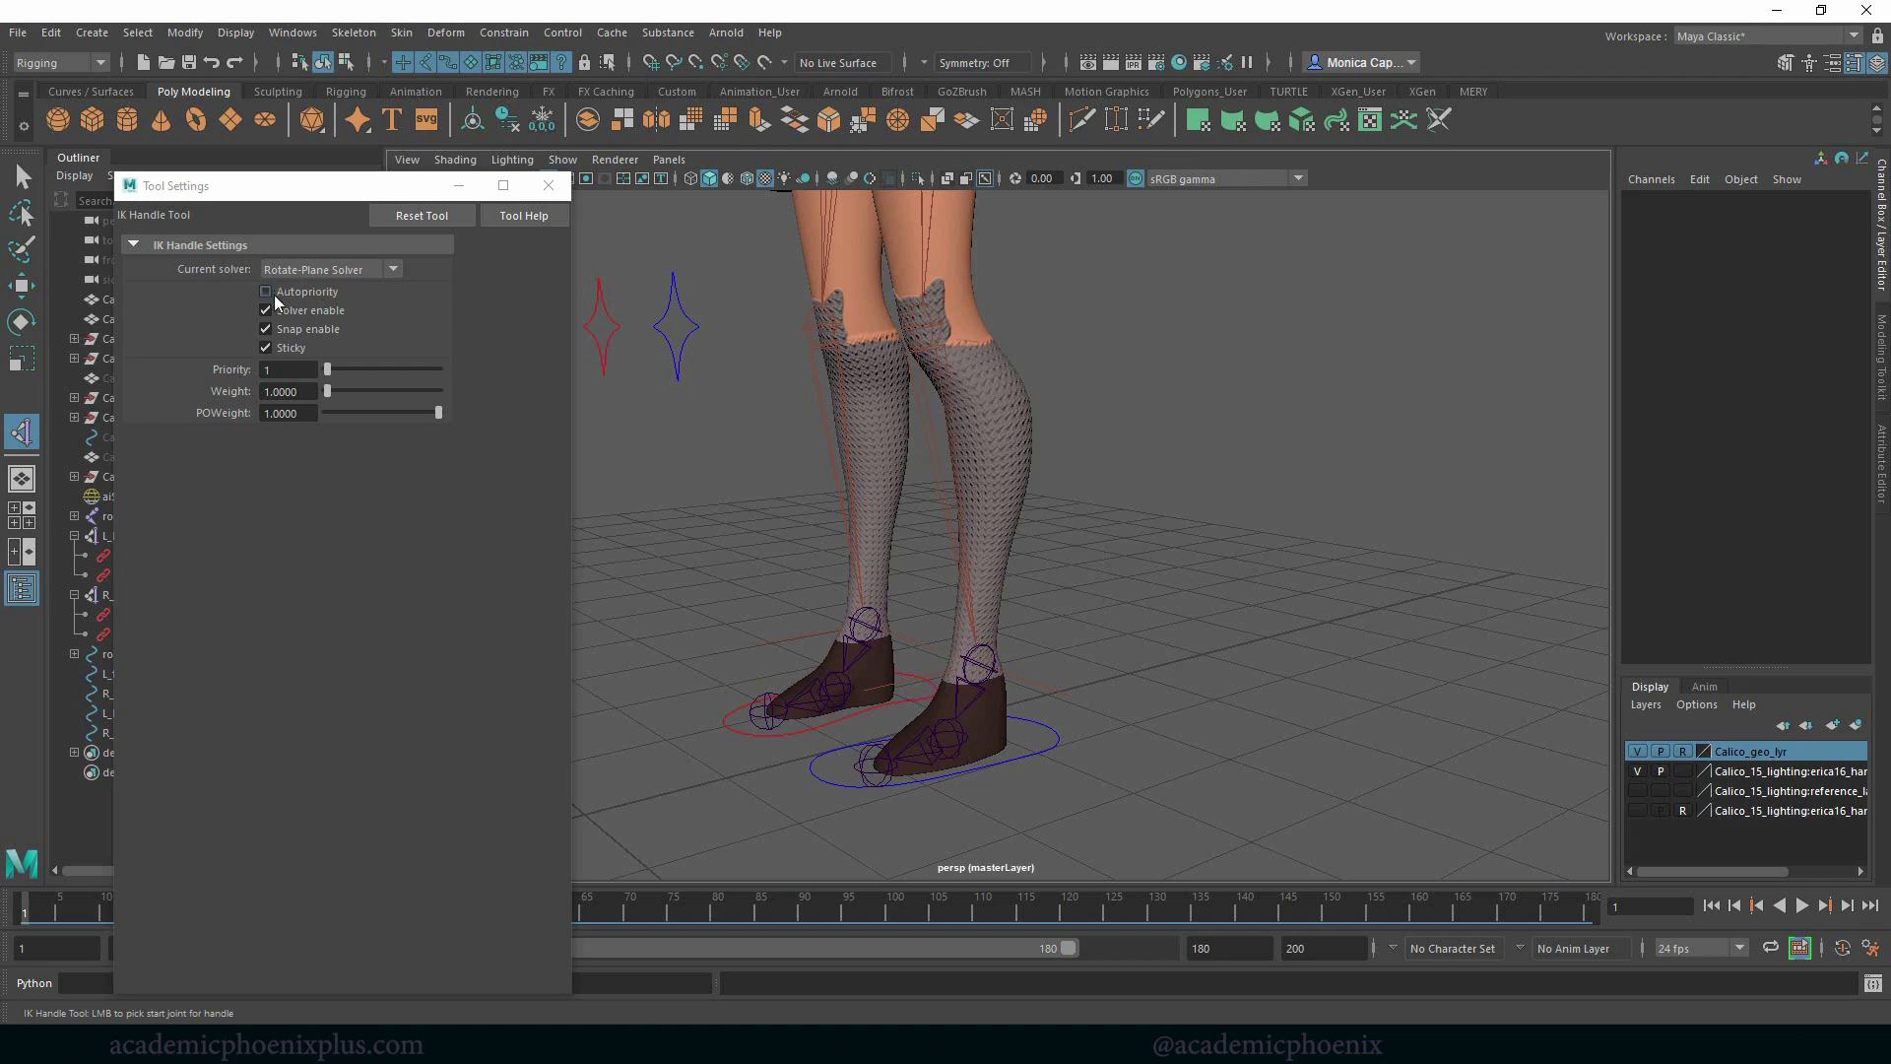
{"action": "middle_click_drag", "start_coordinate": [717, 358], "coordinate": [749, 446], "text": "alt"}
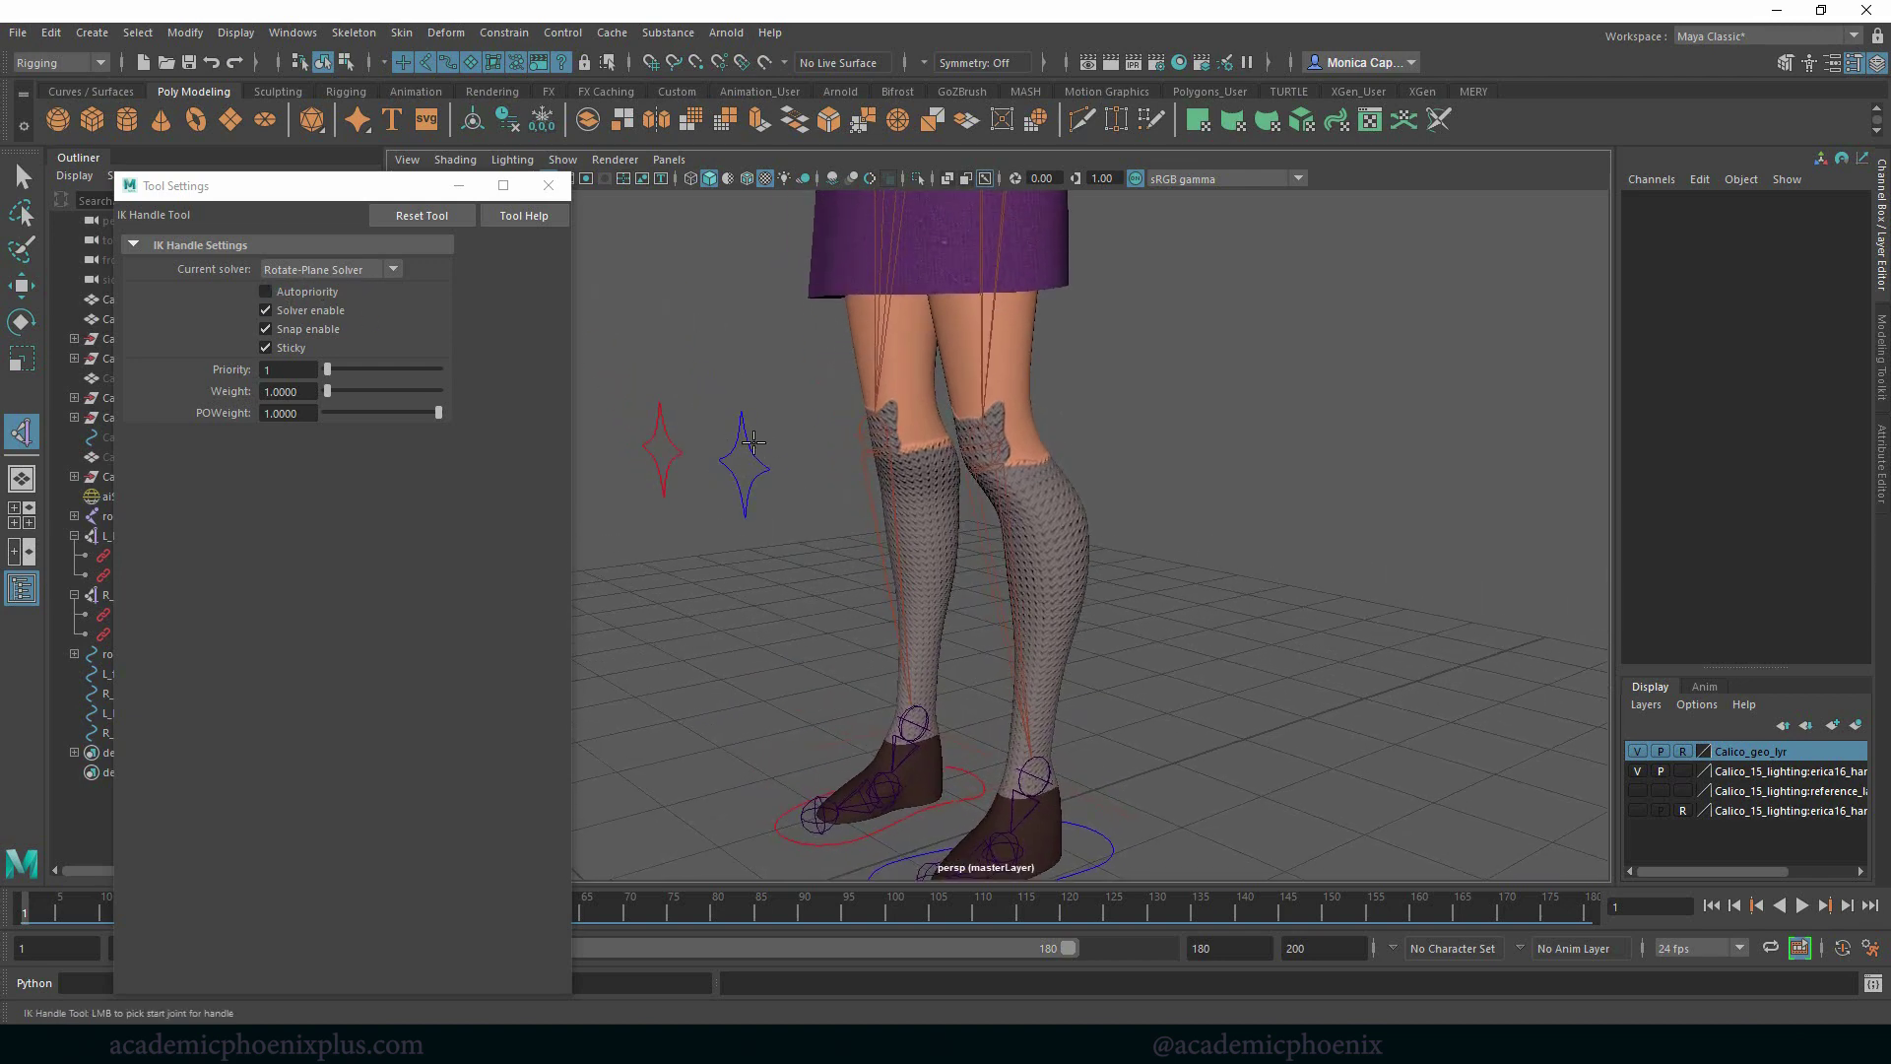
{"action": "middle_click_drag", "start_coordinate": [713, 522], "coordinate": [705, 459], "text": "alt"}
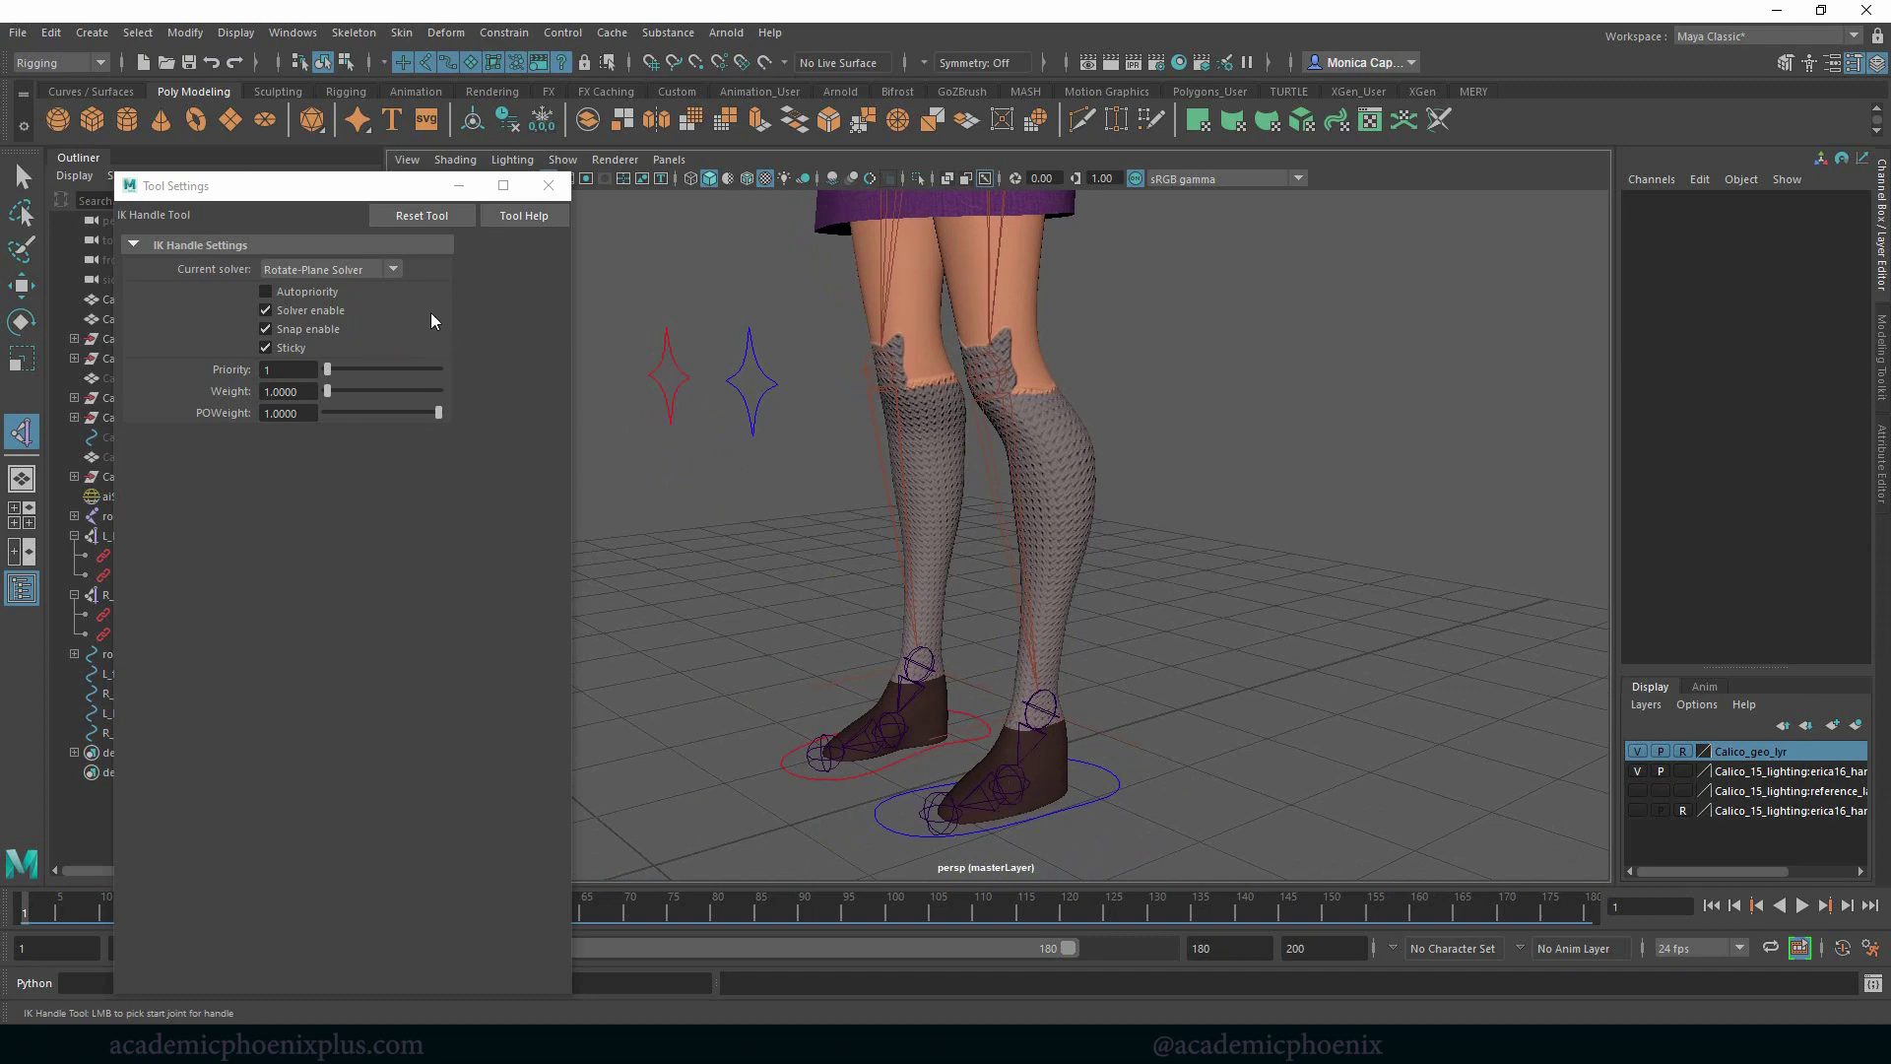
Set the IK Handle tool's current solver to Single-Chain Solver and close its settings
{"action": "left_click", "coordinate": [334, 266]}
{"action": "left_click", "coordinate": [313, 309]}
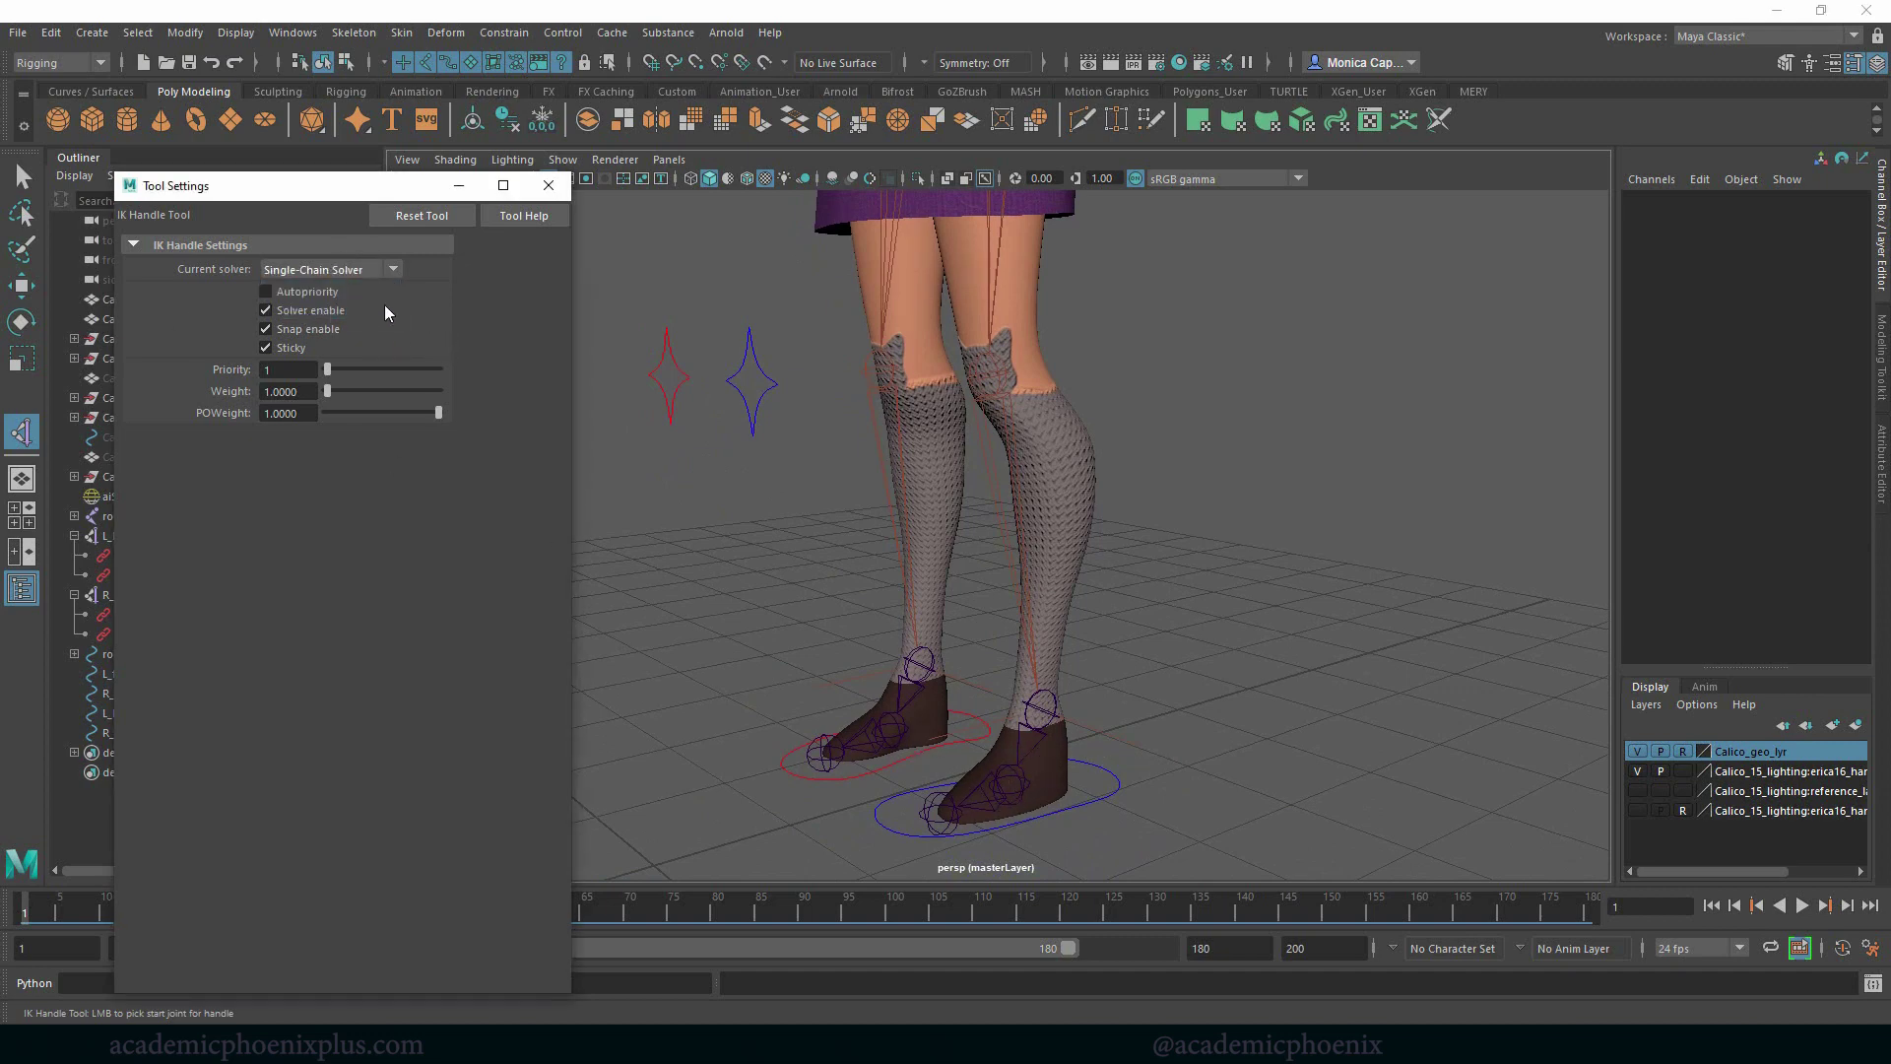
{"action": "left_click", "coordinate": [549, 187]}
Create a single-chain IK handle from the left ankle joint to the left ball joint
{"action": "scroll", "coordinate": [844, 451], "scroll_direction": "up", "scroll_amount": 8}
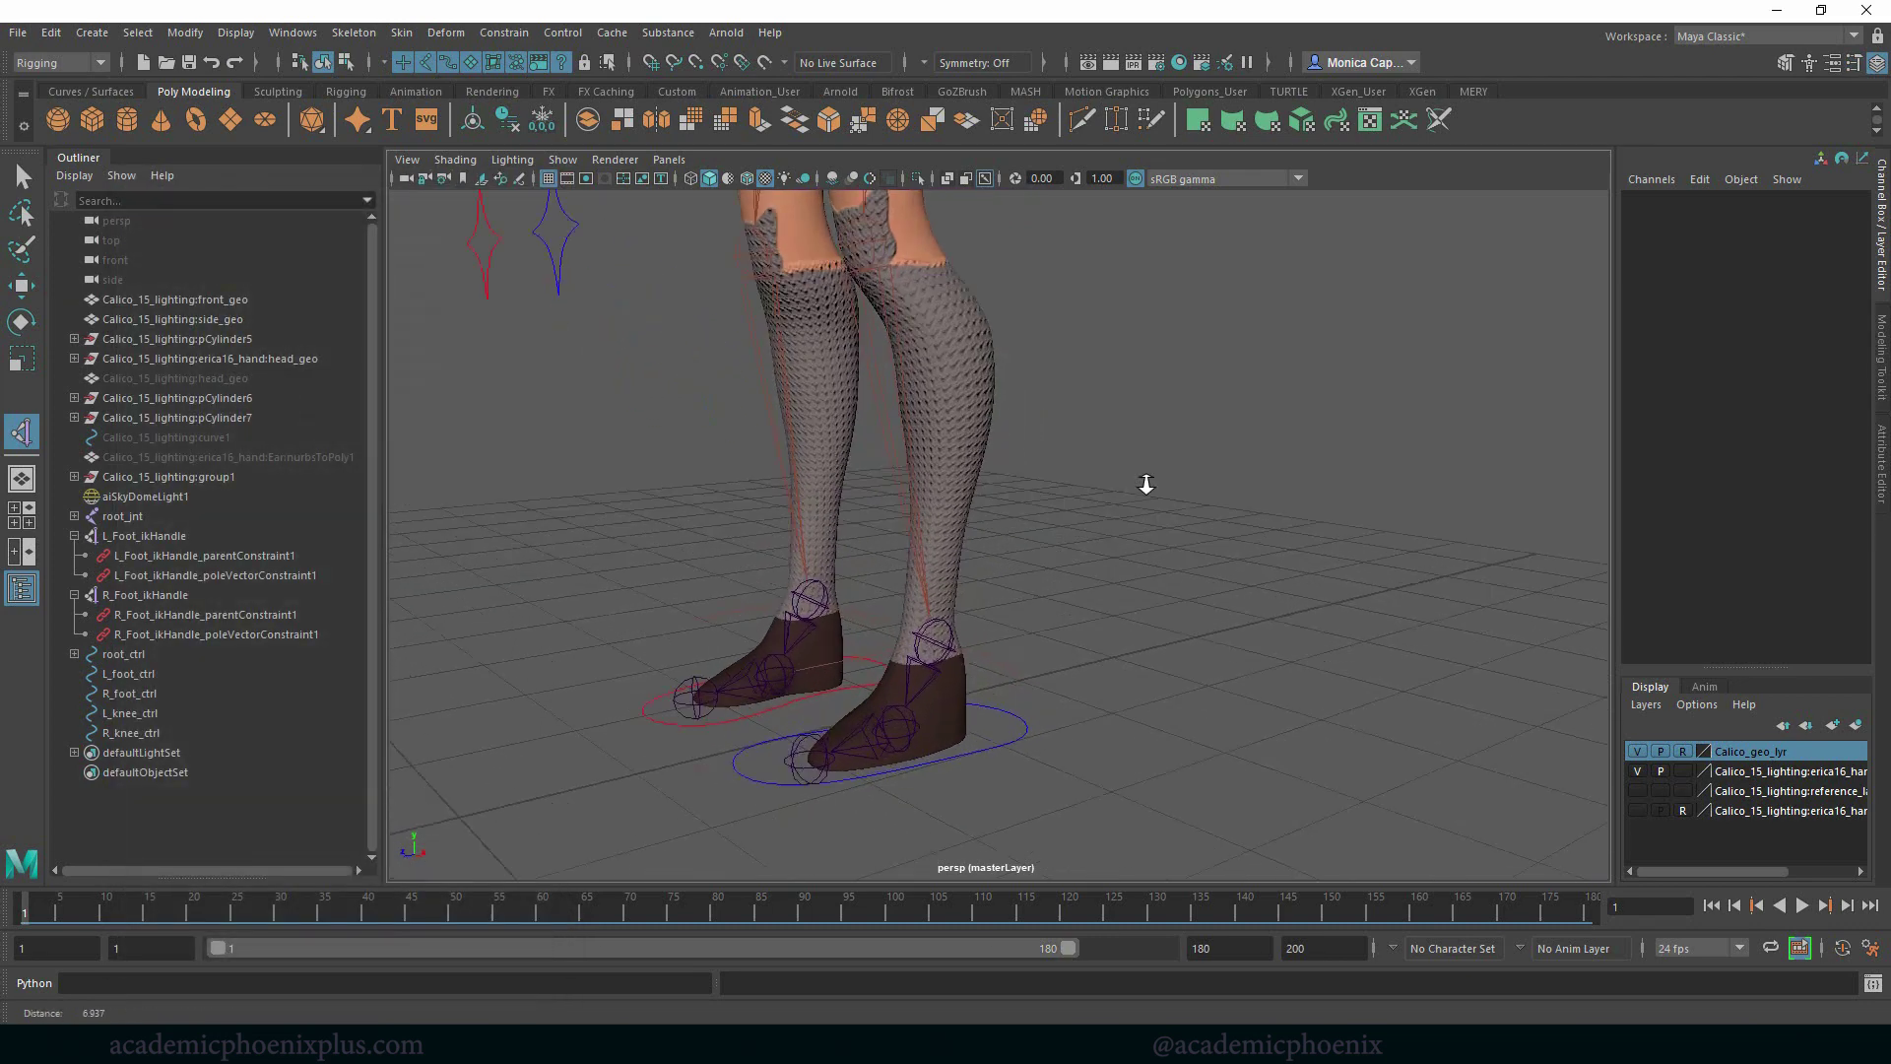
{"action": "left_click", "coordinate": [1009, 573]}
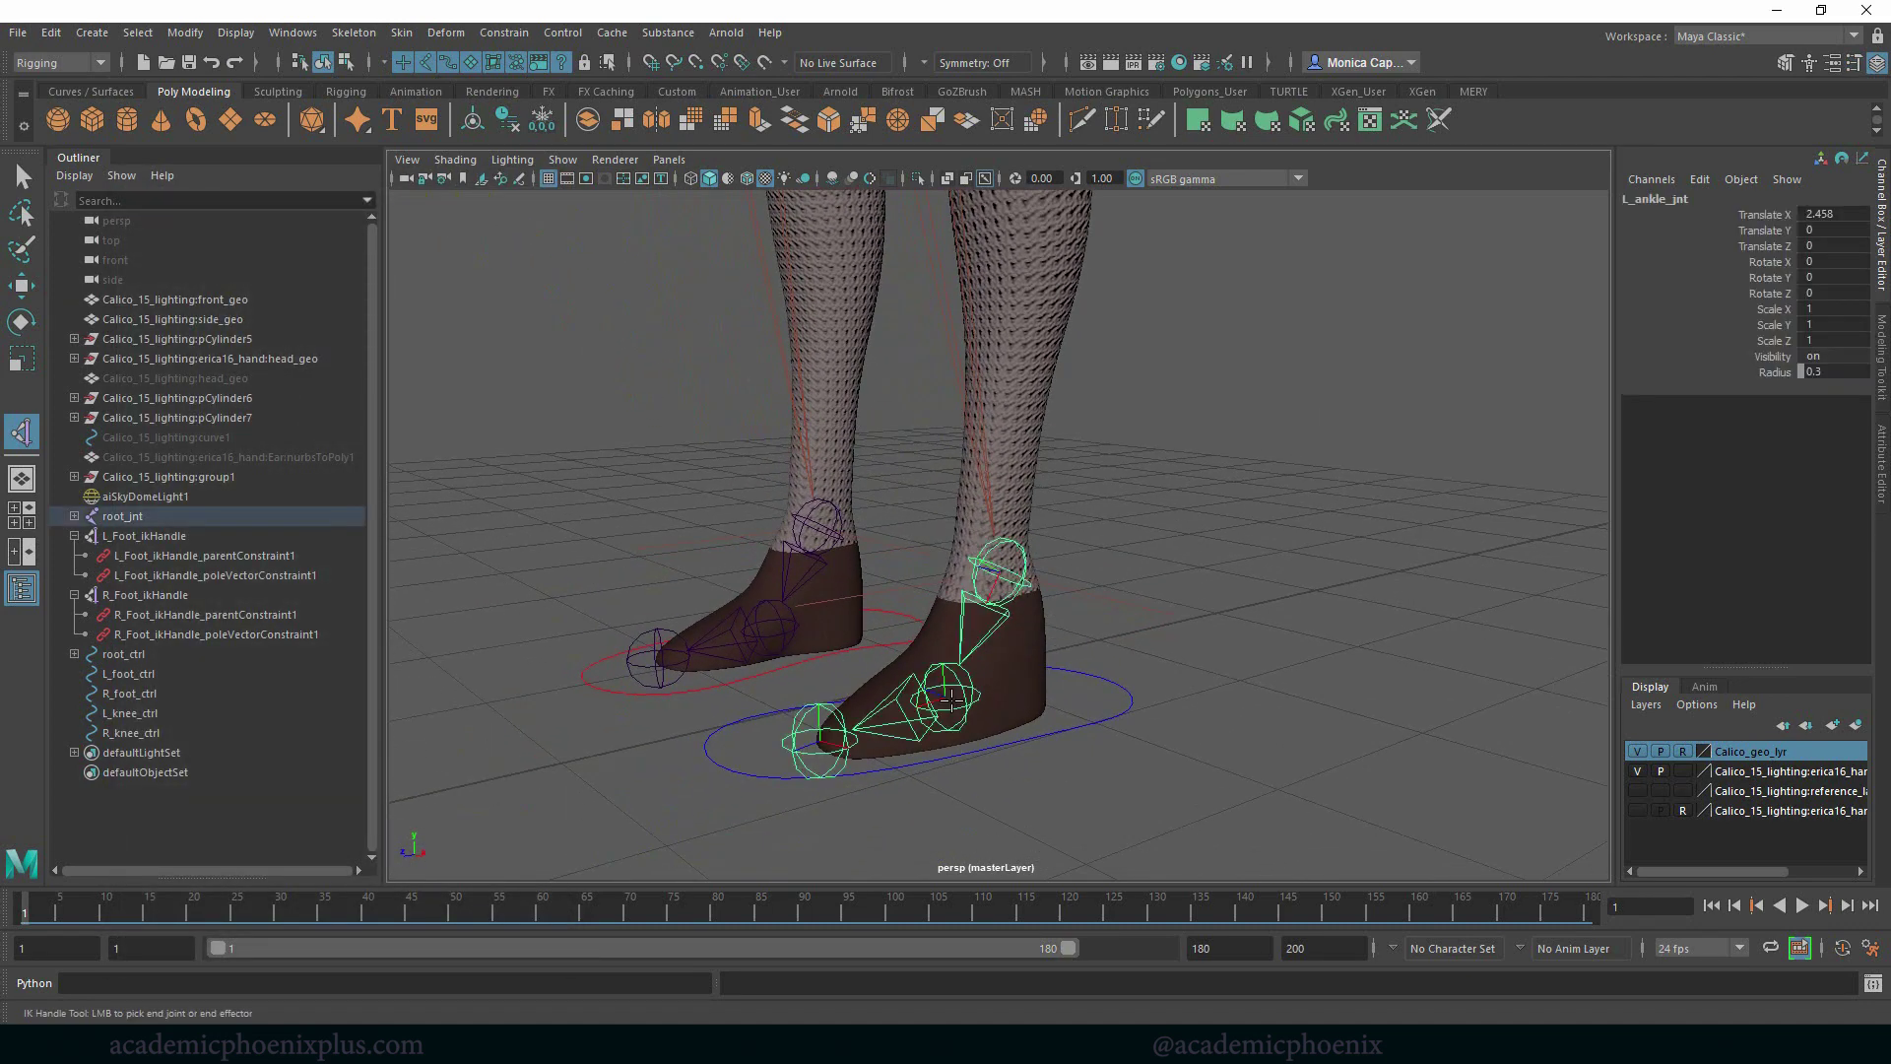
{"action": "left_click", "coordinate": [951, 702]}
{"action": "key", "text": "w"}
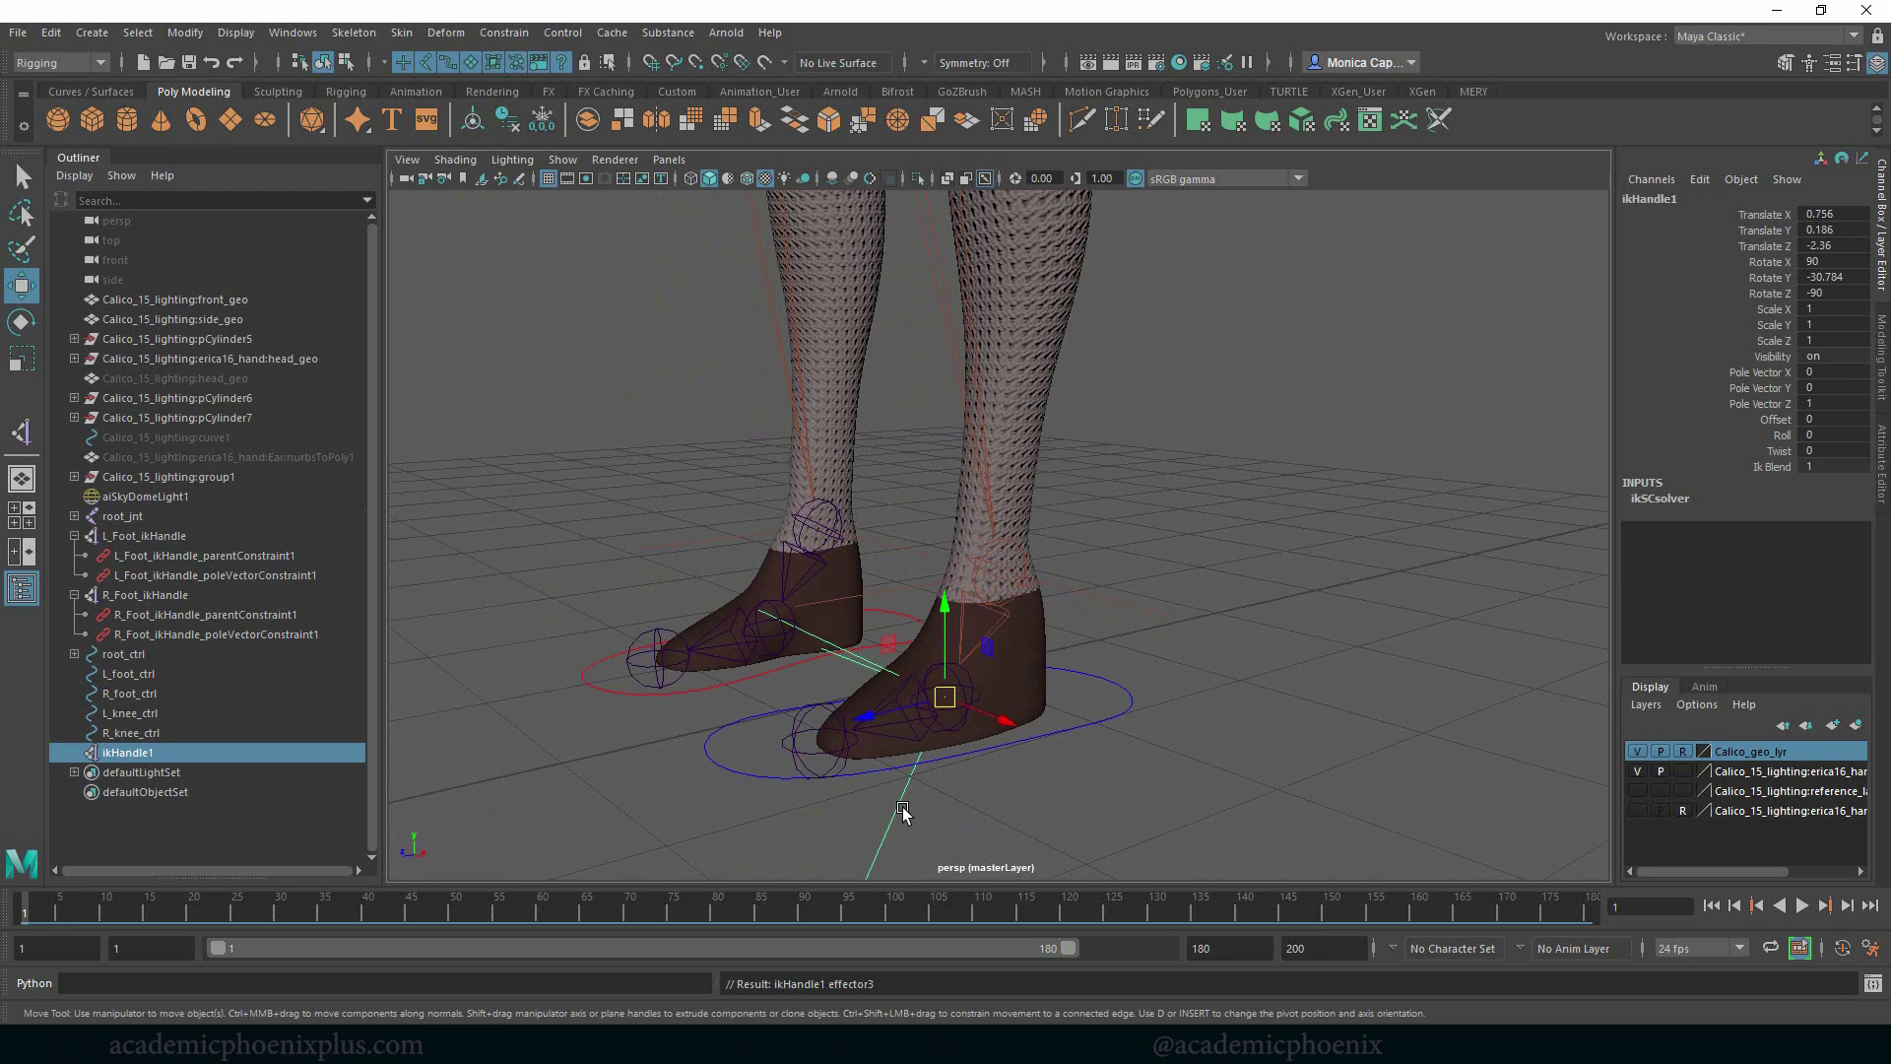
Create a single-chain IK handle from the left ball joint to the left toe joint
{"action": "left_click", "coordinate": [23, 441]}
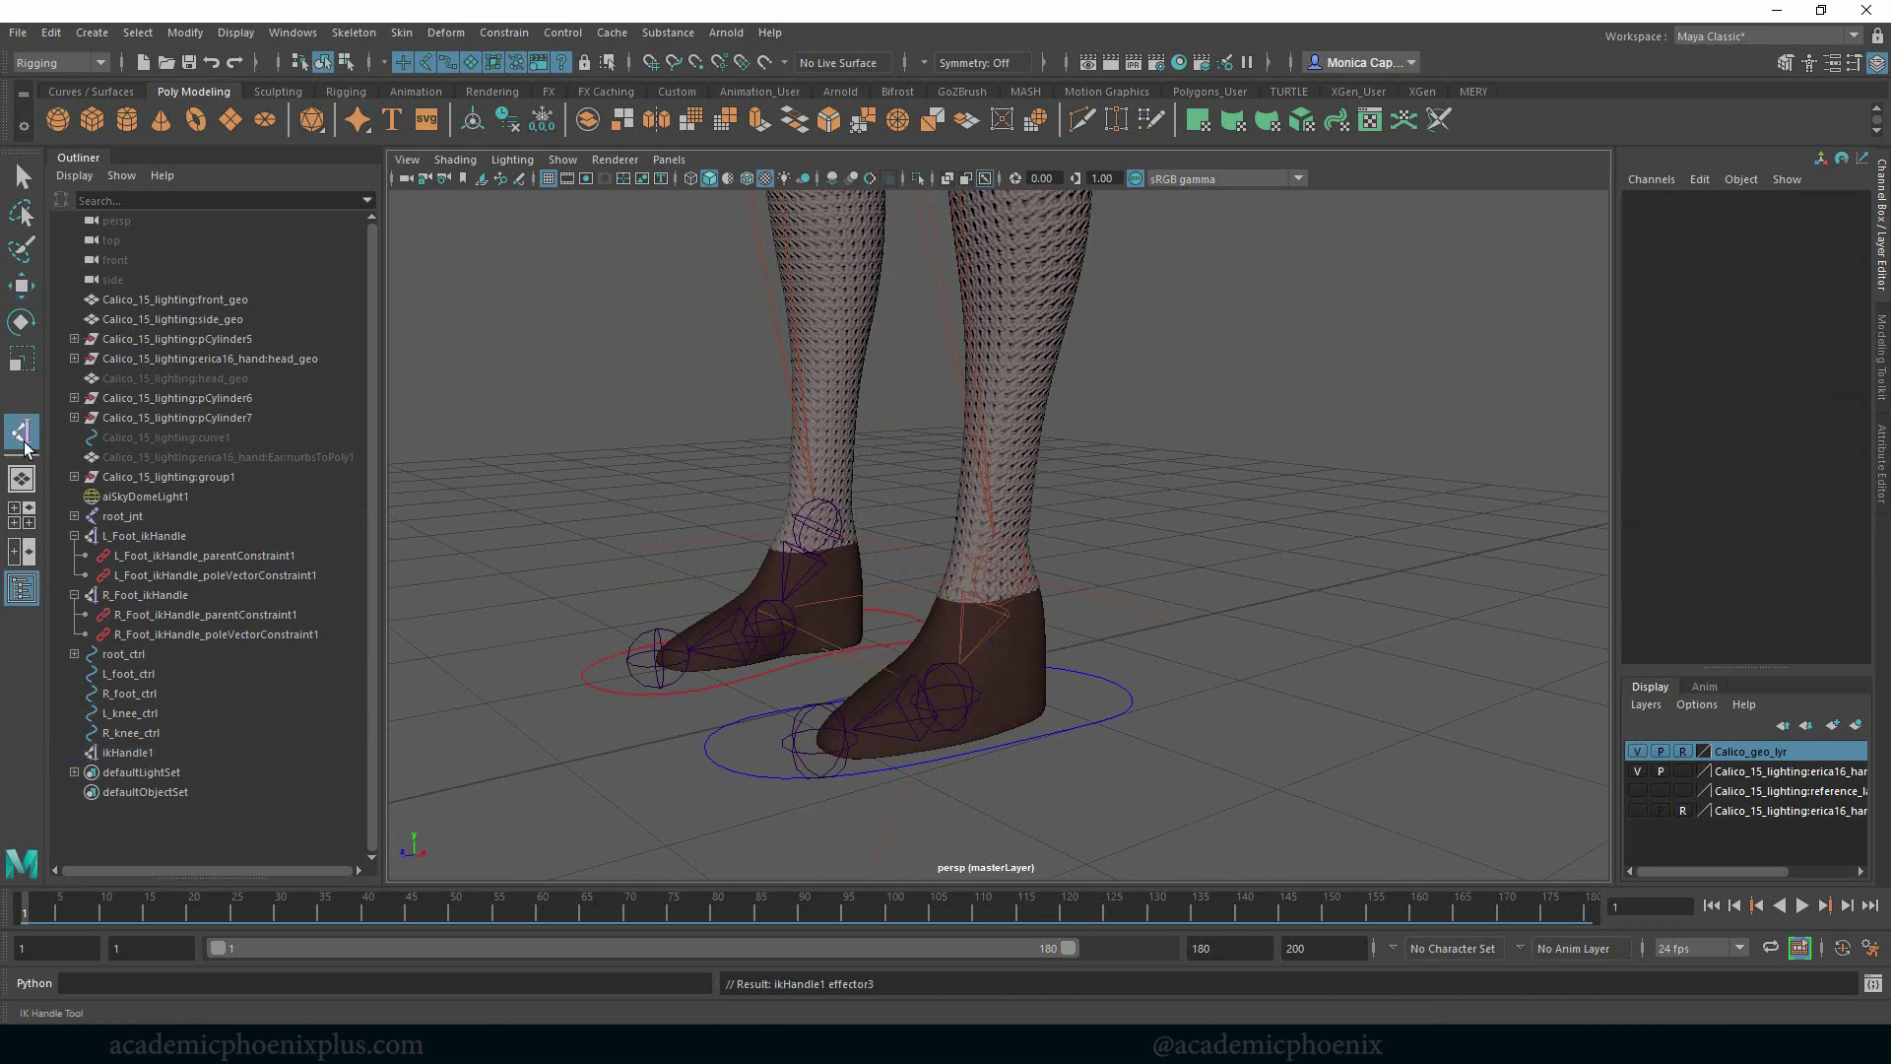
{"action": "left_click", "coordinate": [958, 705]}
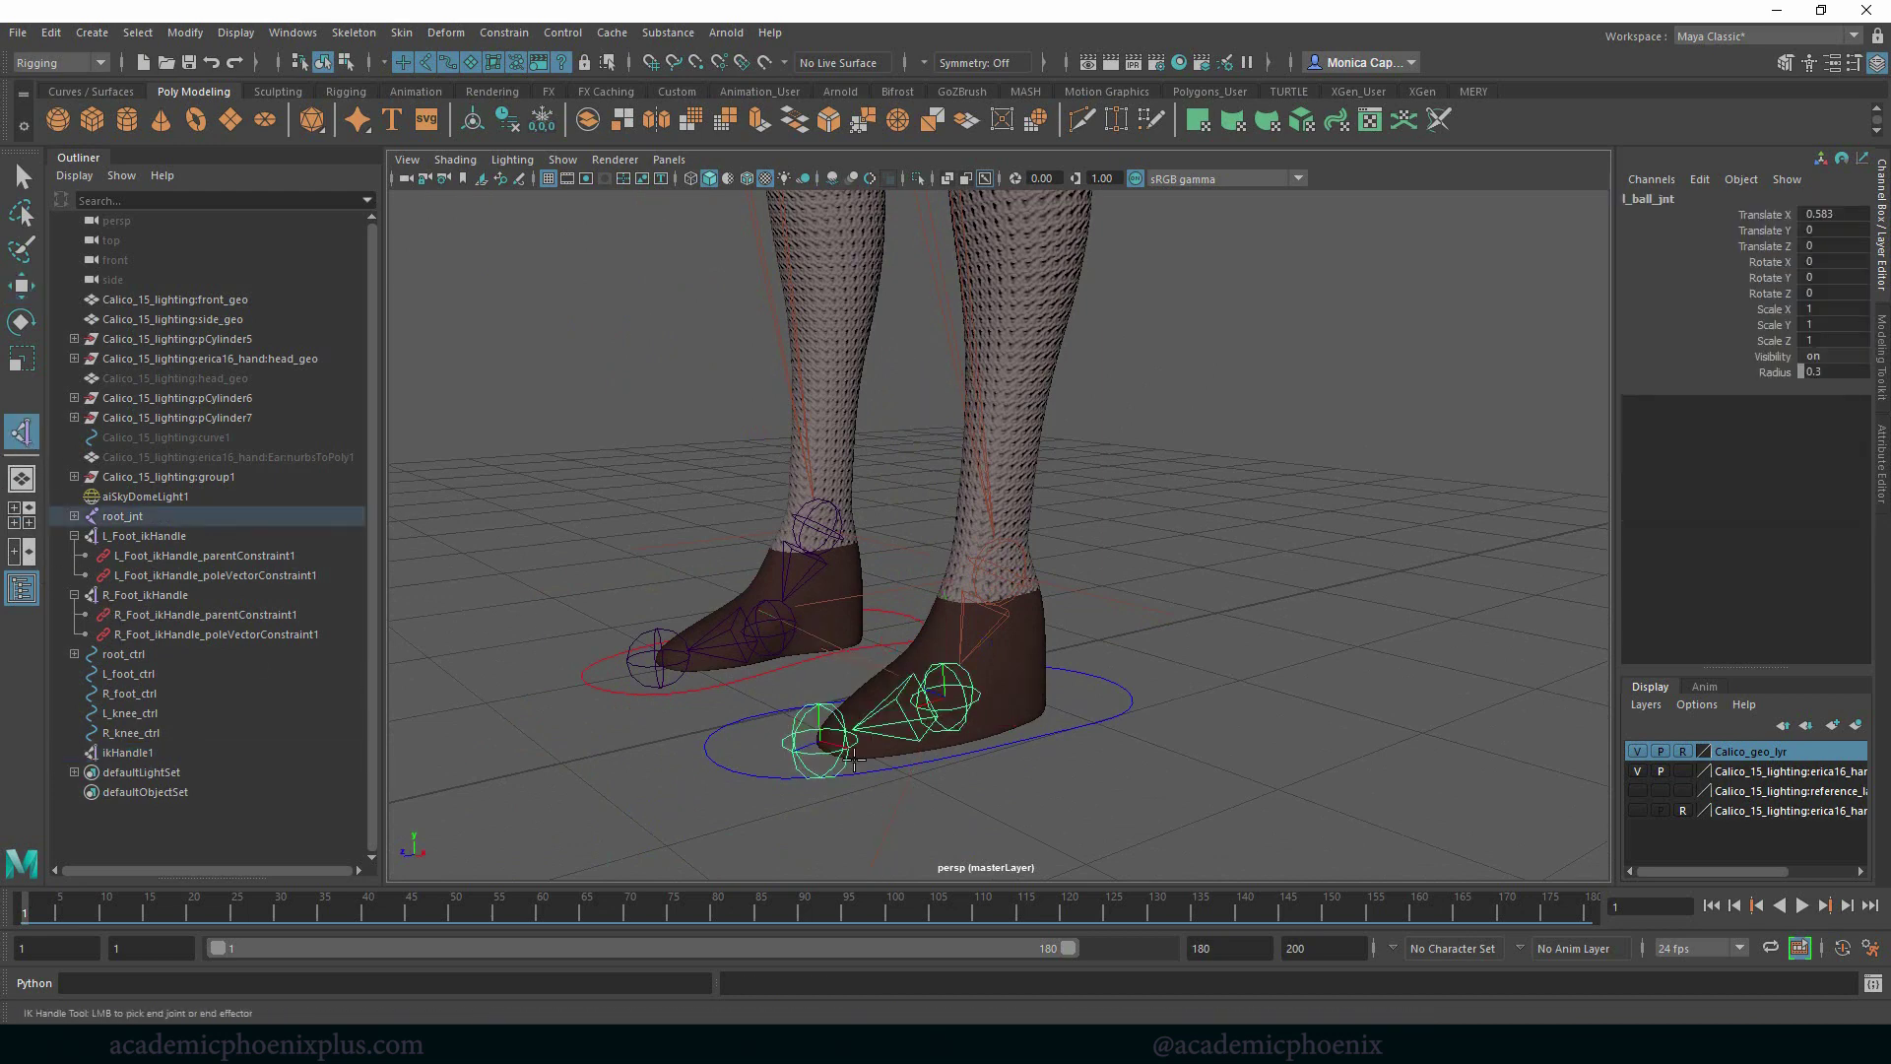
{"action": "left_click", "coordinate": [812, 745]}
{"action": "key", "text": "w"}
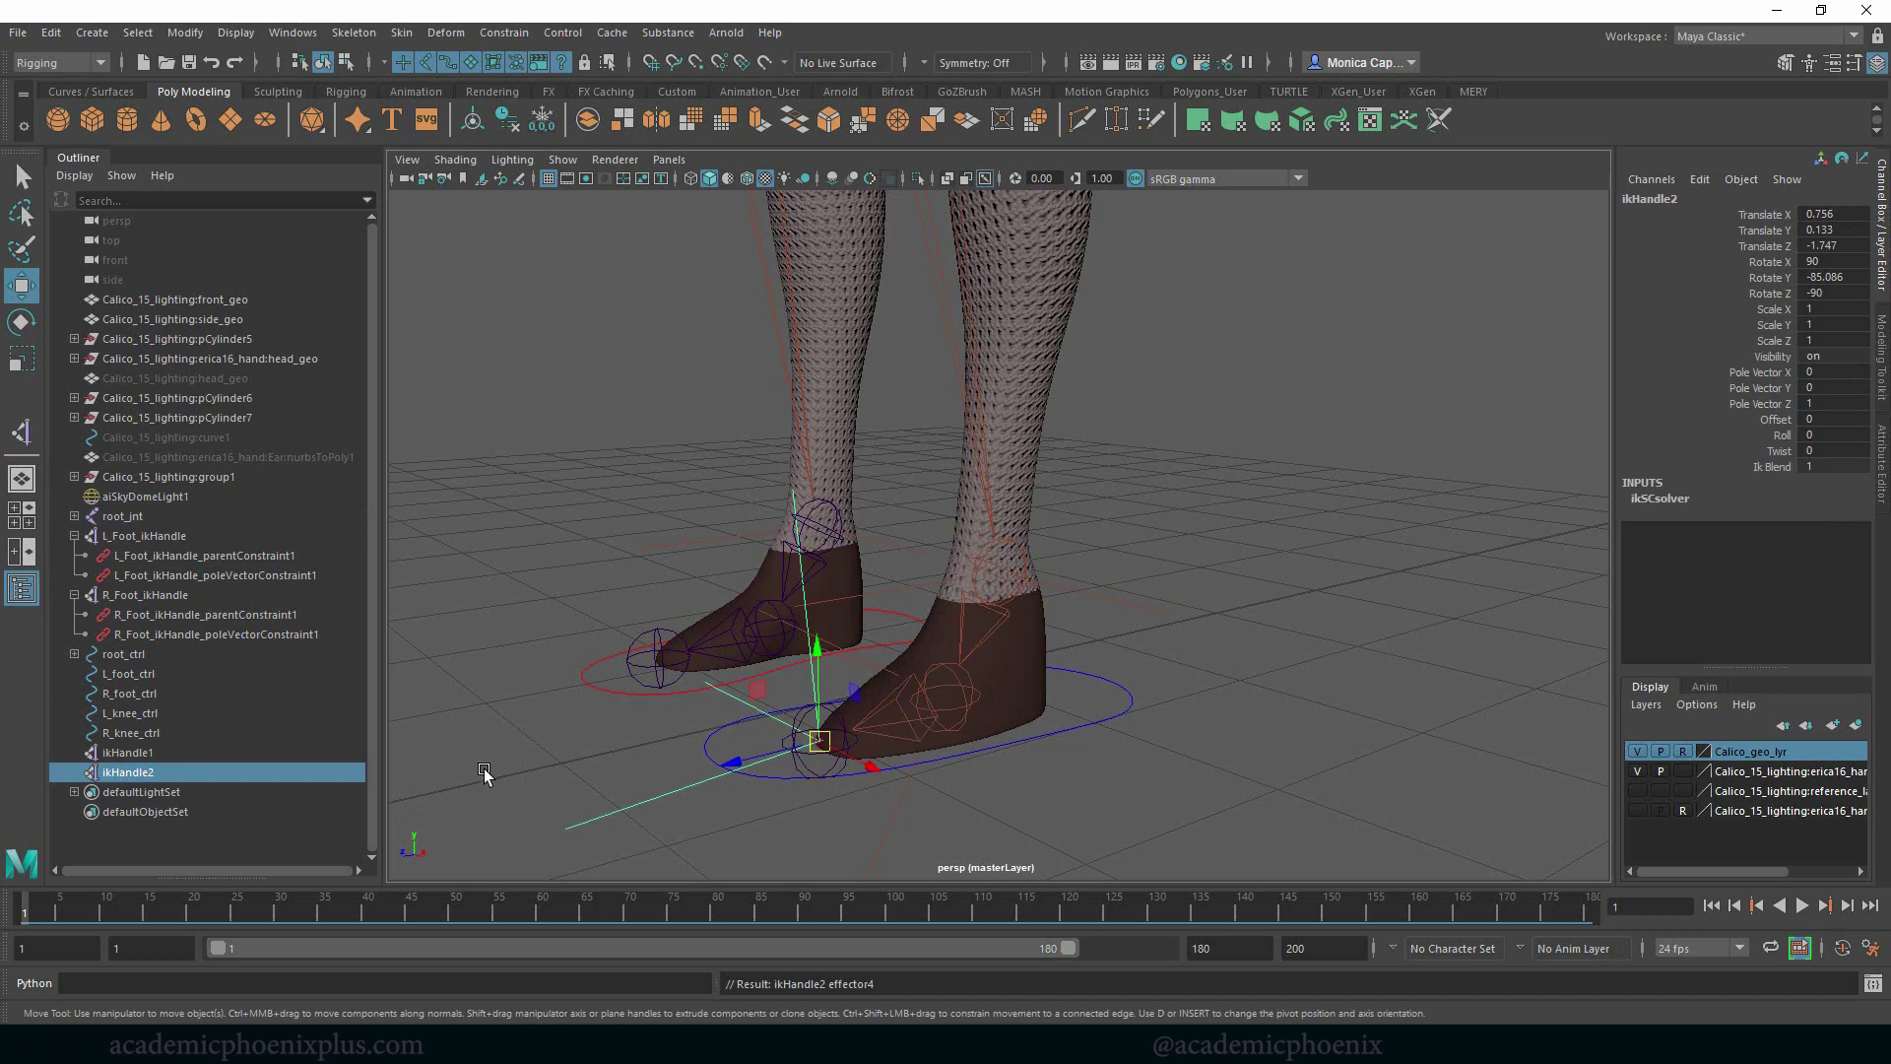
Rename the ankle-to-ball IK handle L_ball_ikHandle and the ball-to-toe one L_toe_ikHandle
{"action": "left_click", "coordinate": [151, 755]}
{"action": "double_click", "coordinate": [150, 755]}
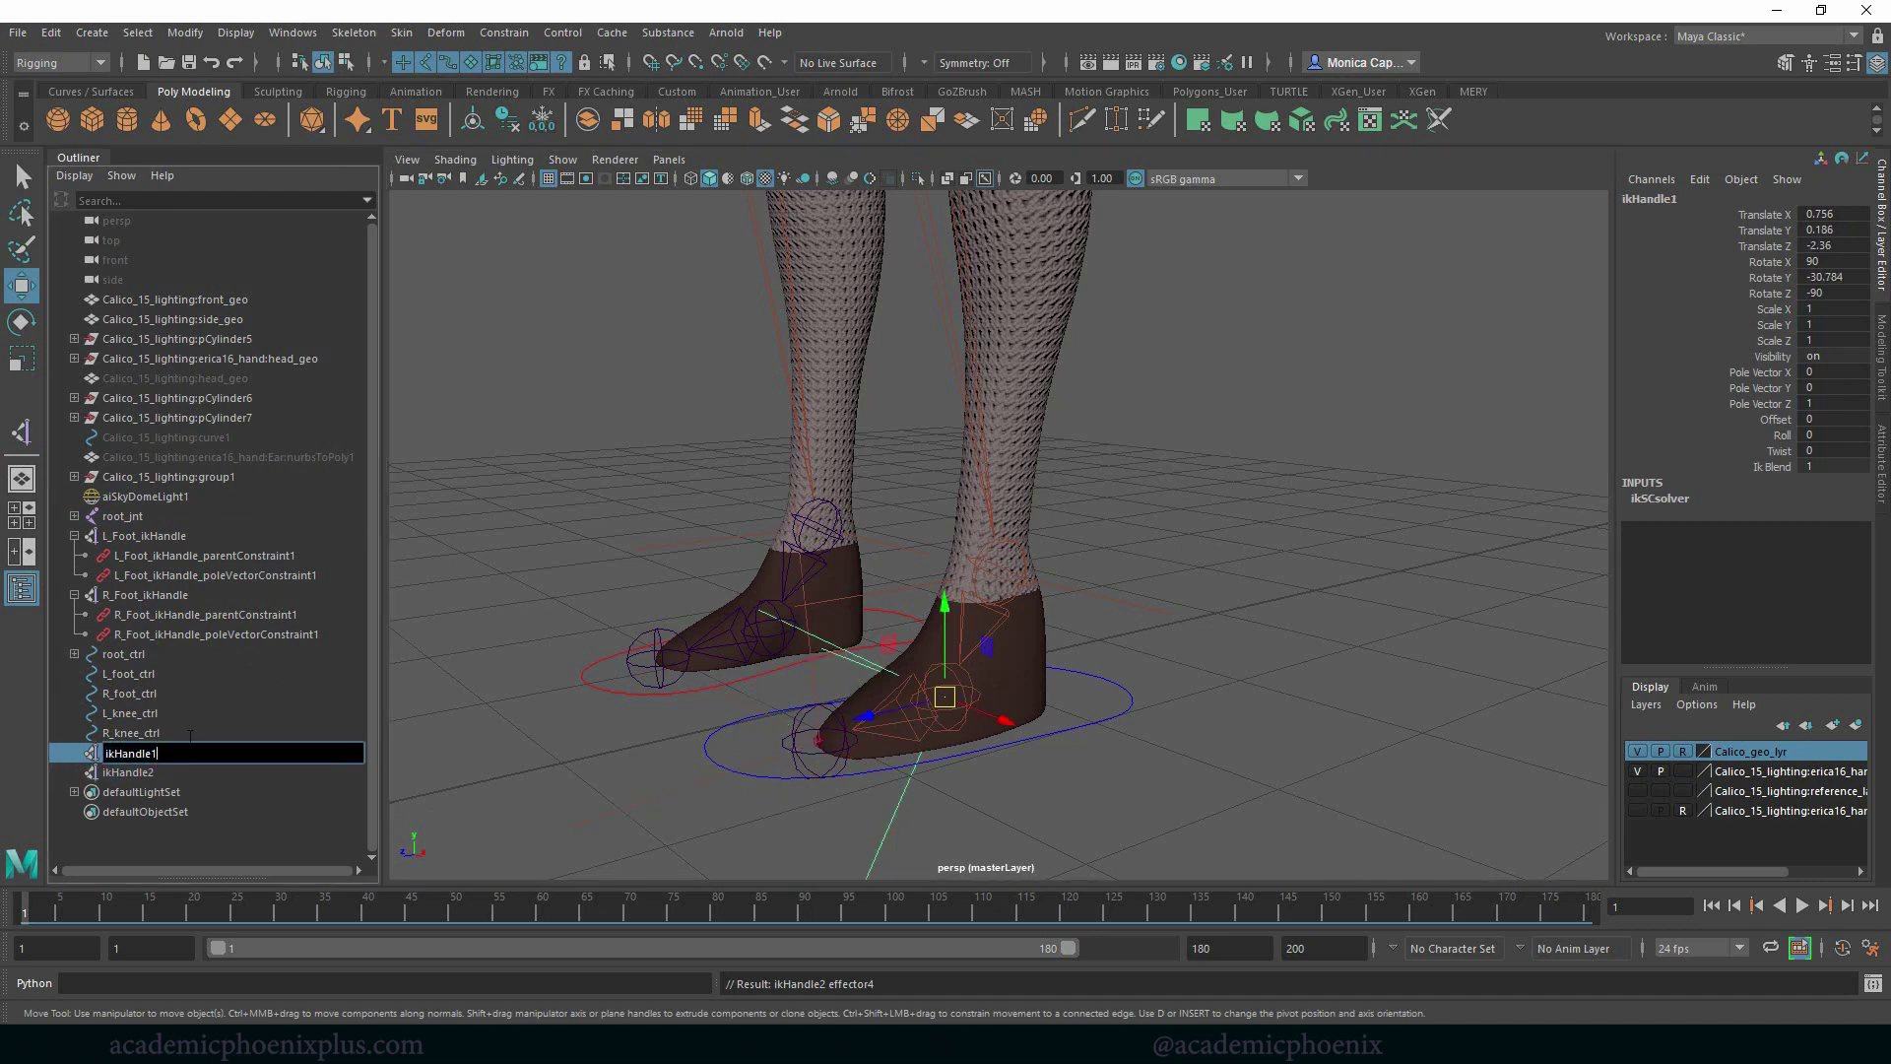
{"action": "type", "text": "L_ball_"}
{"action": "key", "text": "Return"}
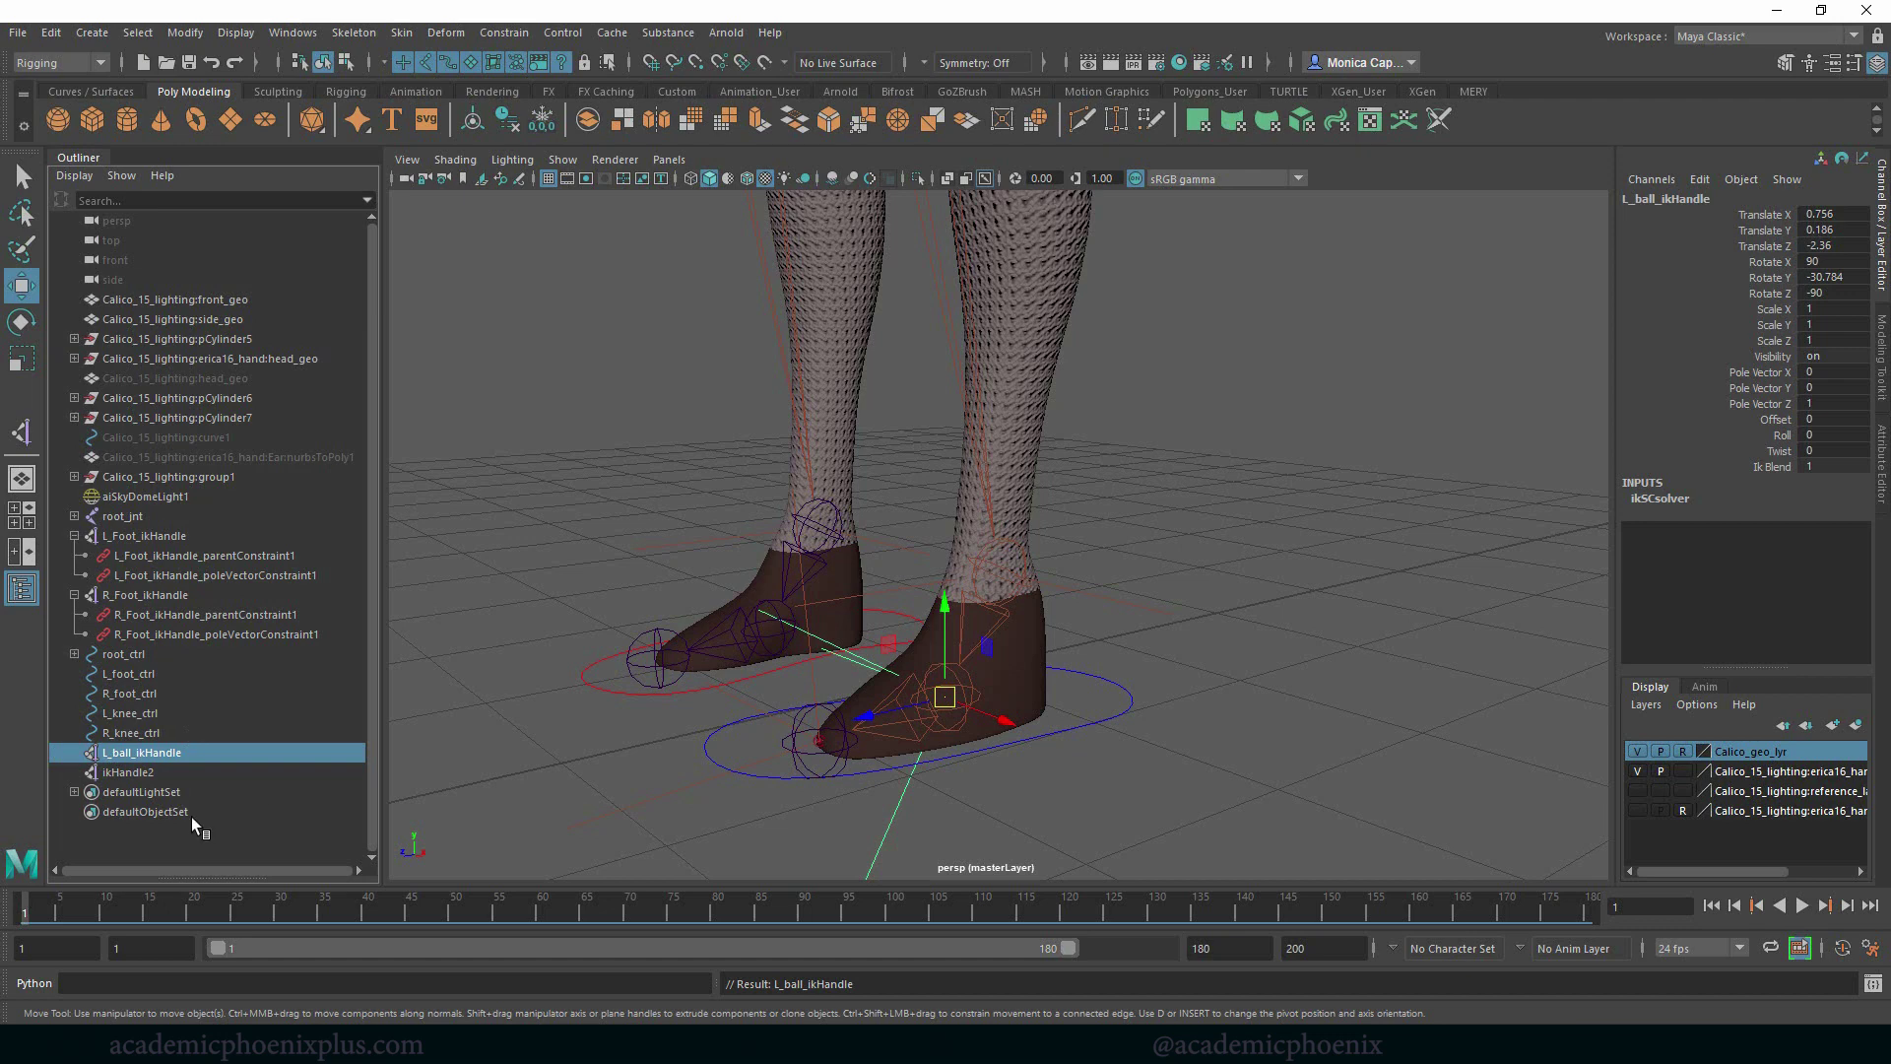
{"action": "left_click", "coordinate": [203, 776]}
{"action": "double_click", "coordinate": [206, 777]}
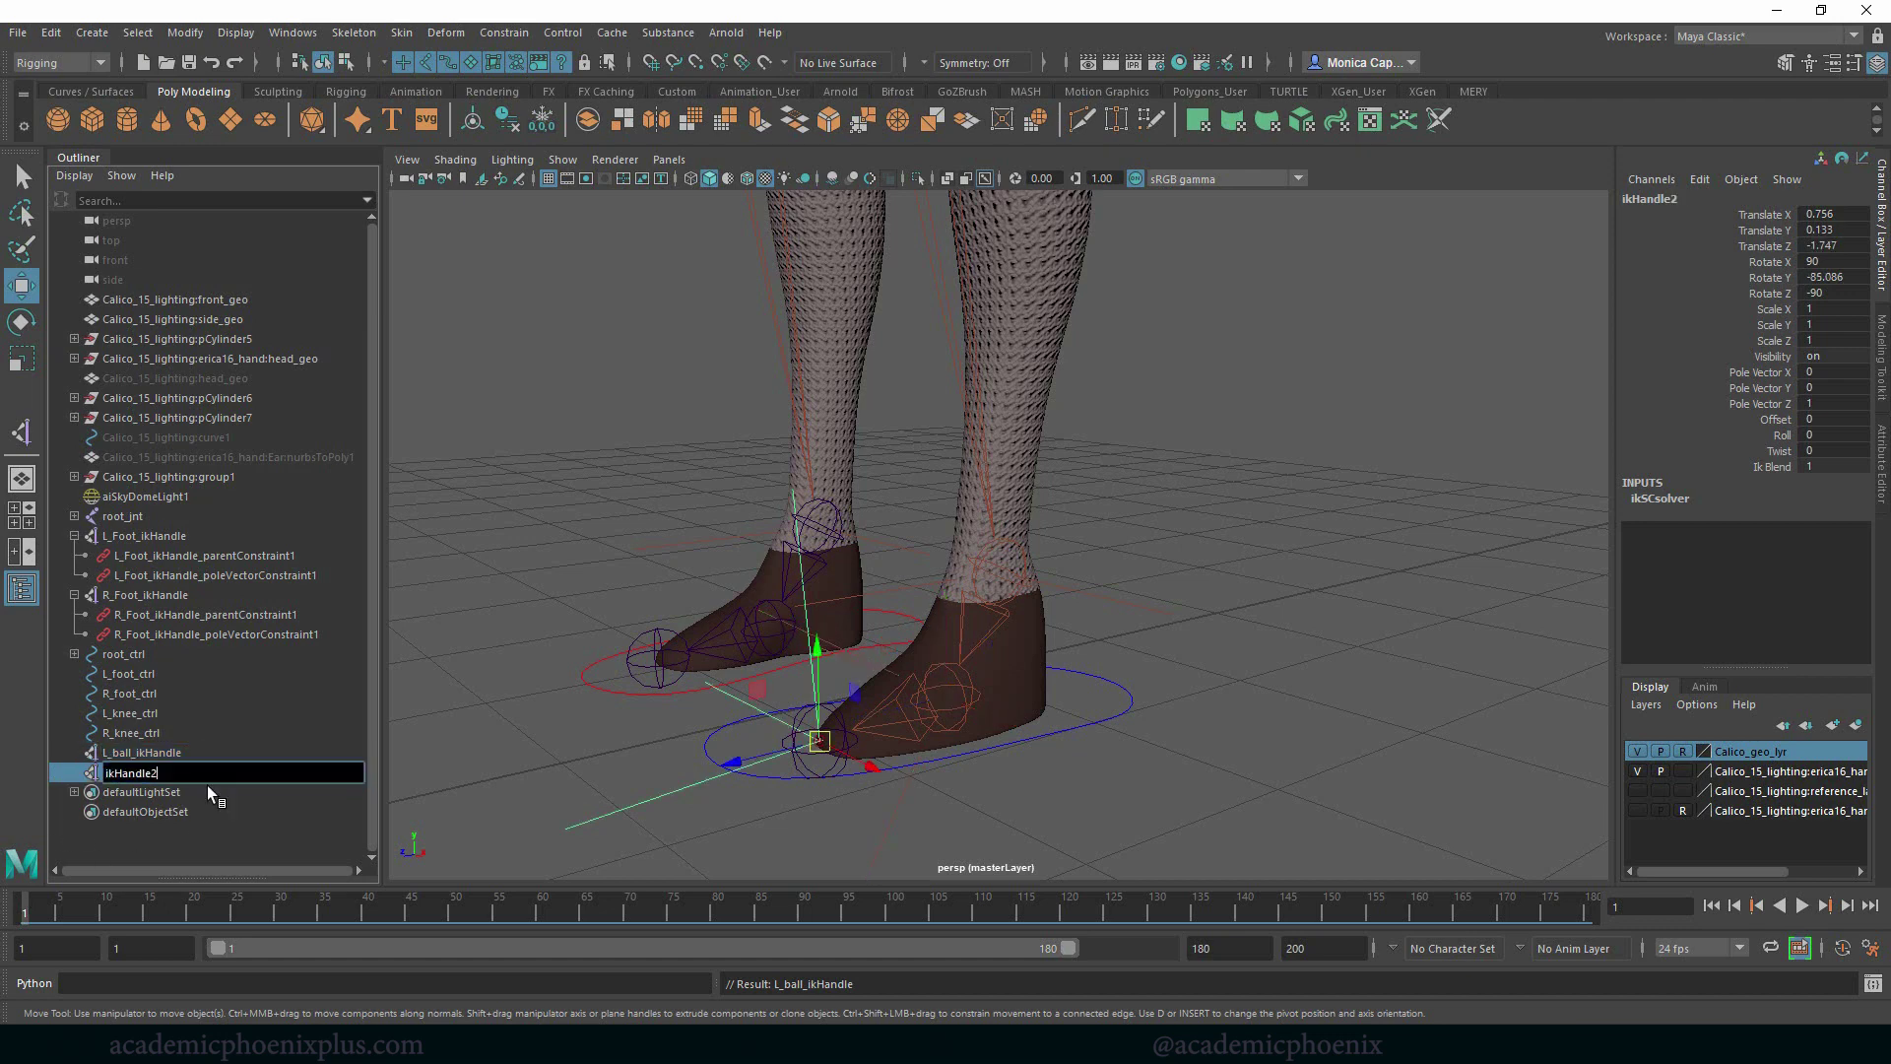
{"action": "type", "text": "L_toe_"}
{"action": "key", "text": "Return"}
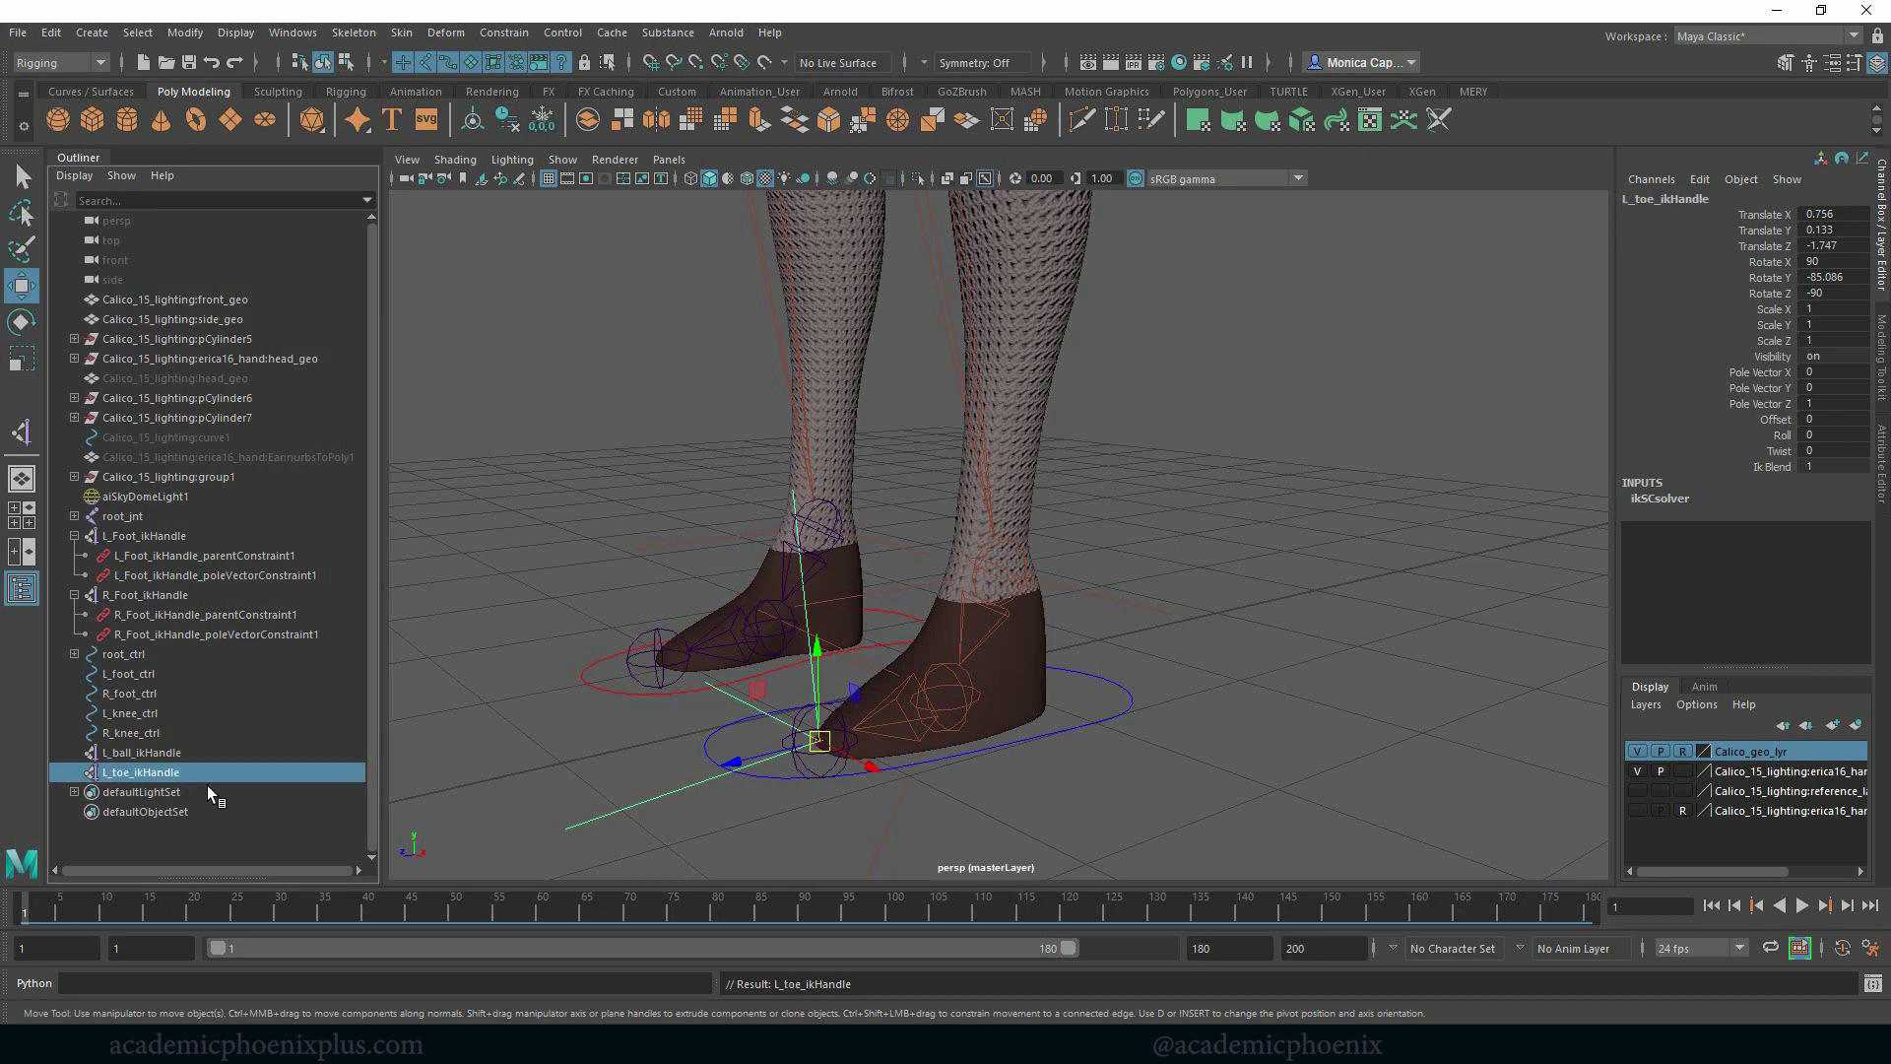
Group L_Foot_ikHandle on its own and snap the new group's pivot to the left ball joint
{"action": "middle_click_drag", "start_coordinate": [1153, 637], "coordinate": [1051, 587], "text": "alt"}
{"action": "left_click_drag", "start_coordinate": [1051, 587], "coordinate": [1046, 589], "text": "alt"}
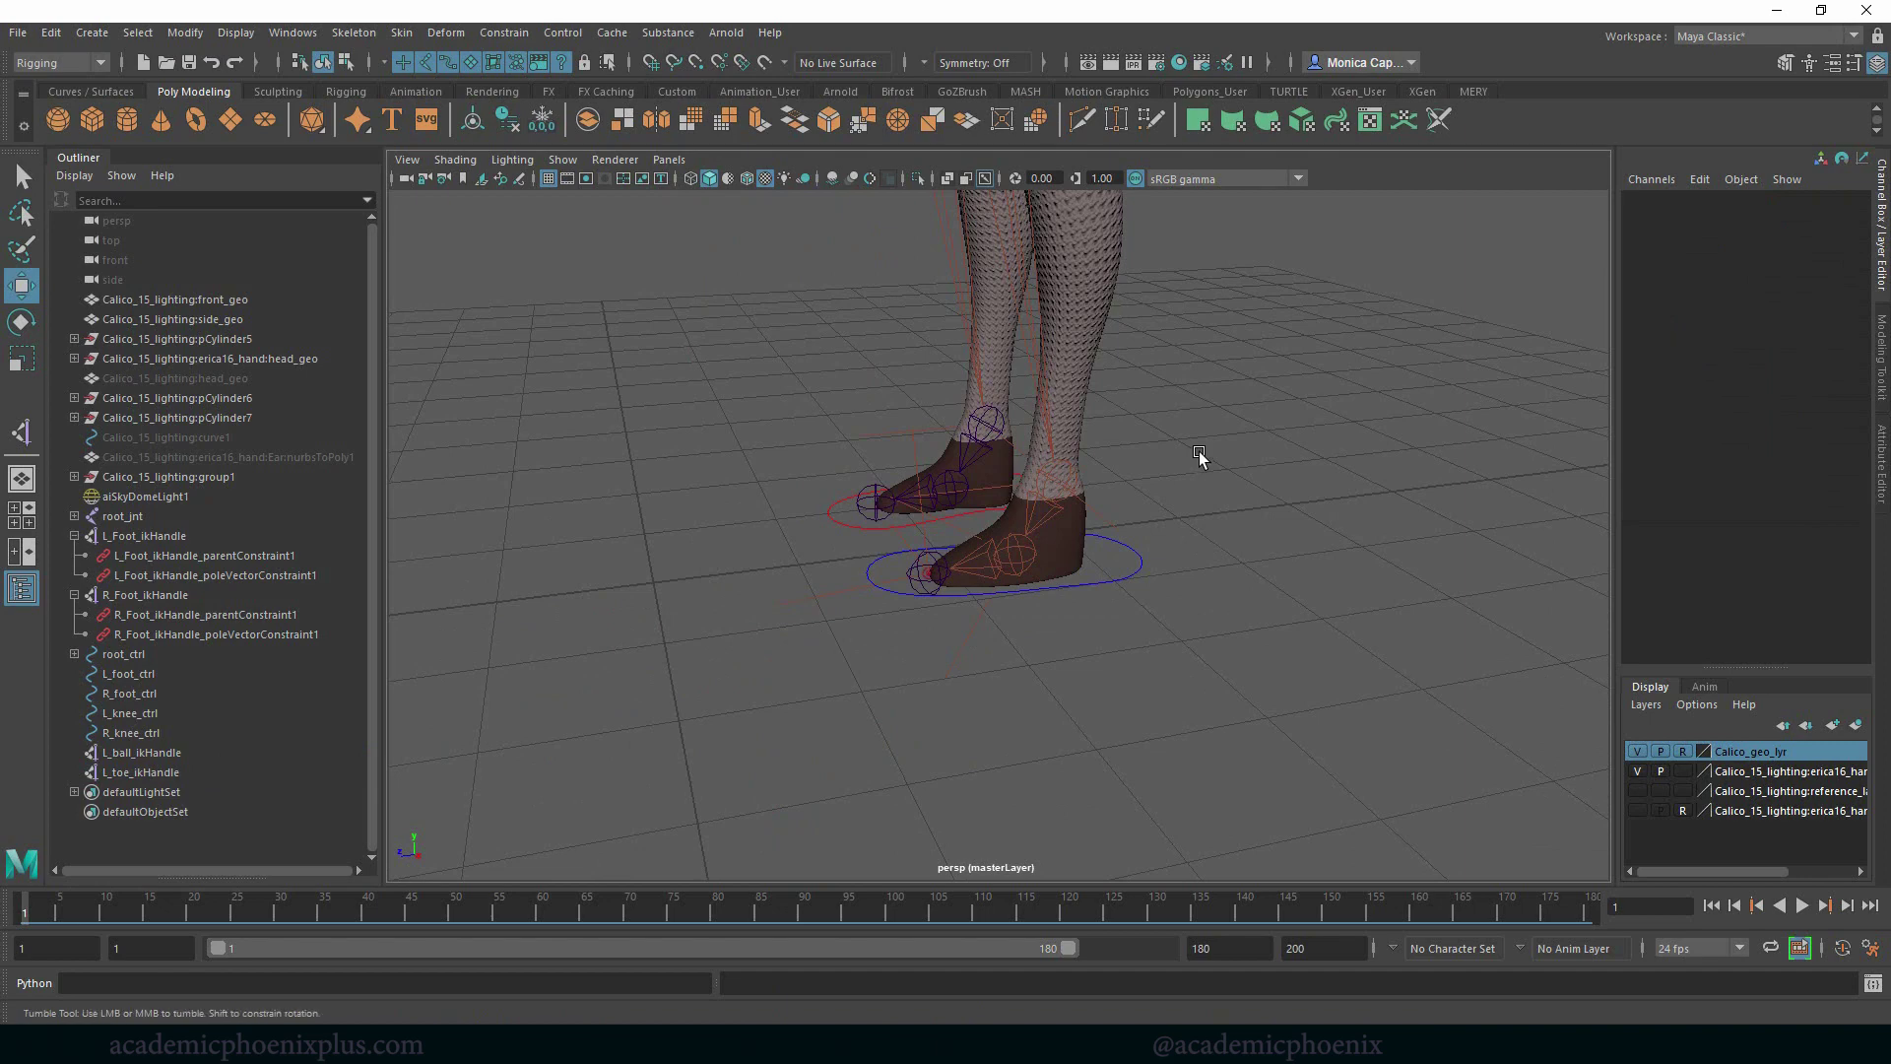
{"action": "left_click_drag", "start_coordinate": [1199, 458], "coordinate": [1113, 527], "text": "alt"}
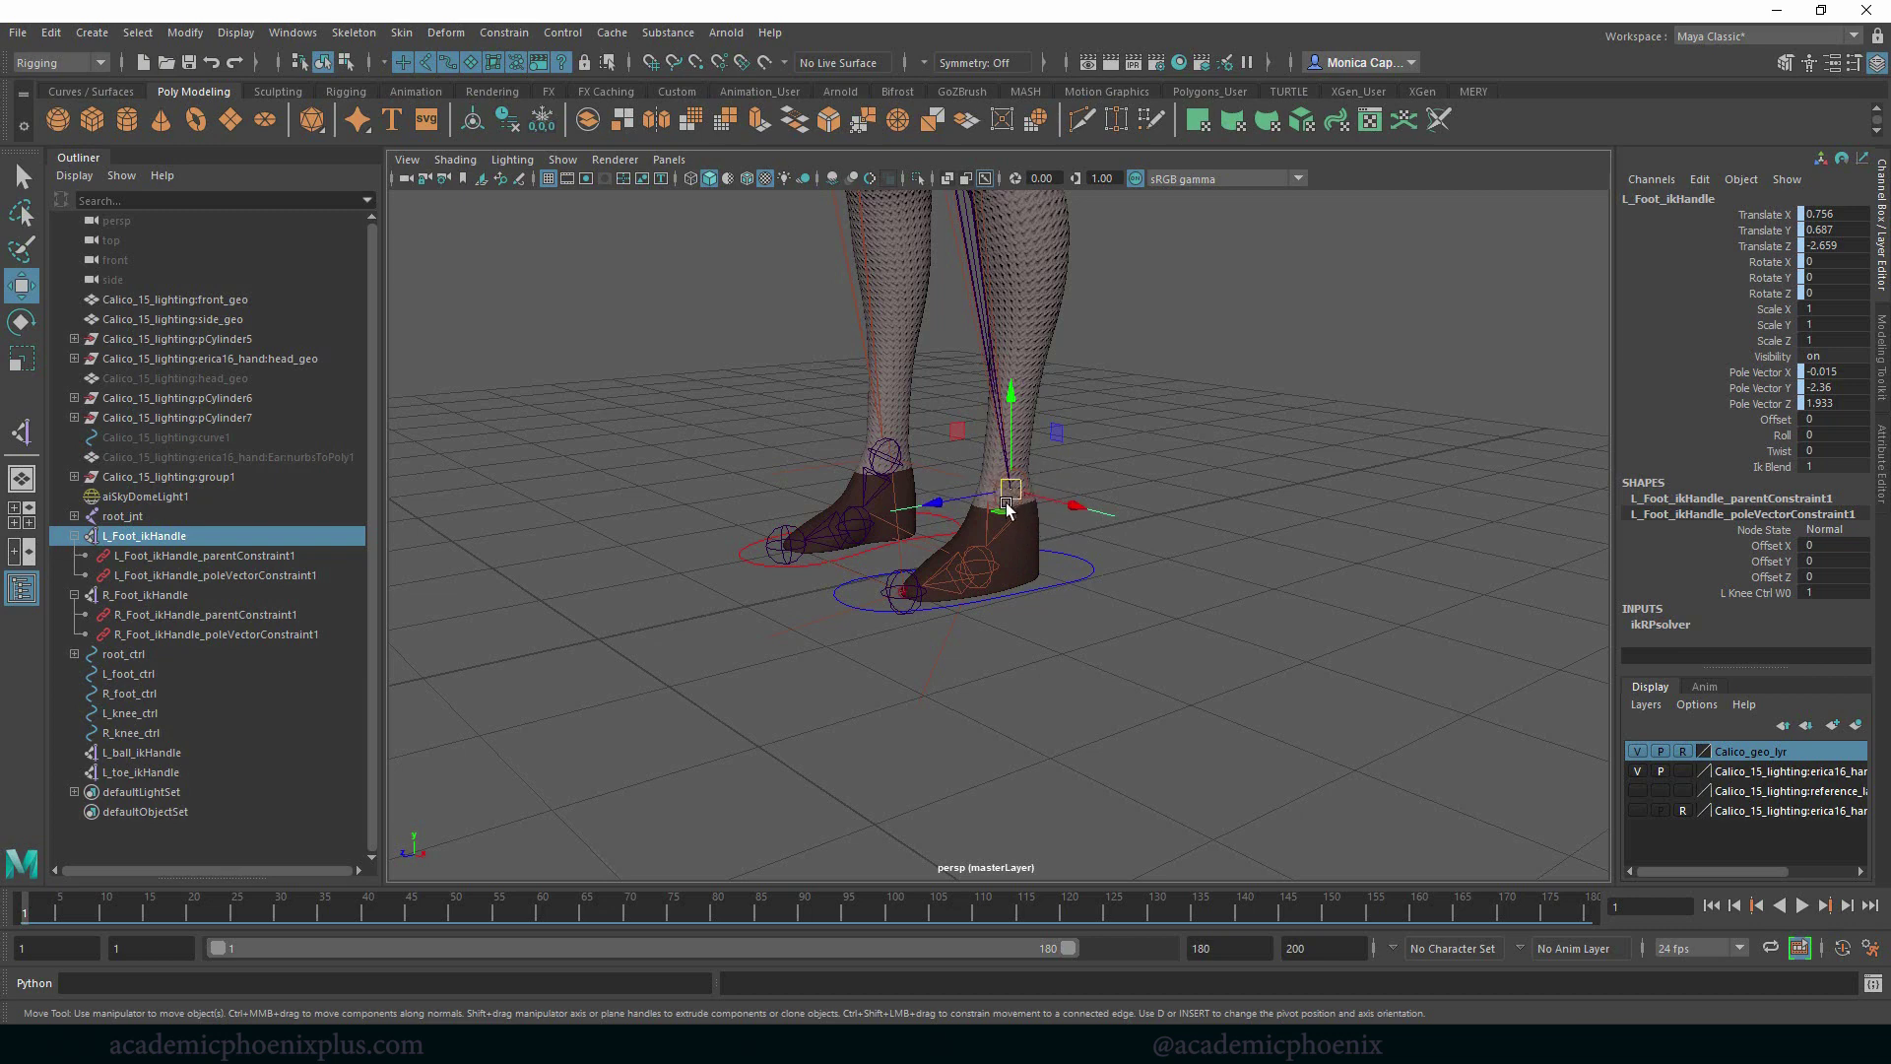
{"action": "key", "text": "ctrl+g"}
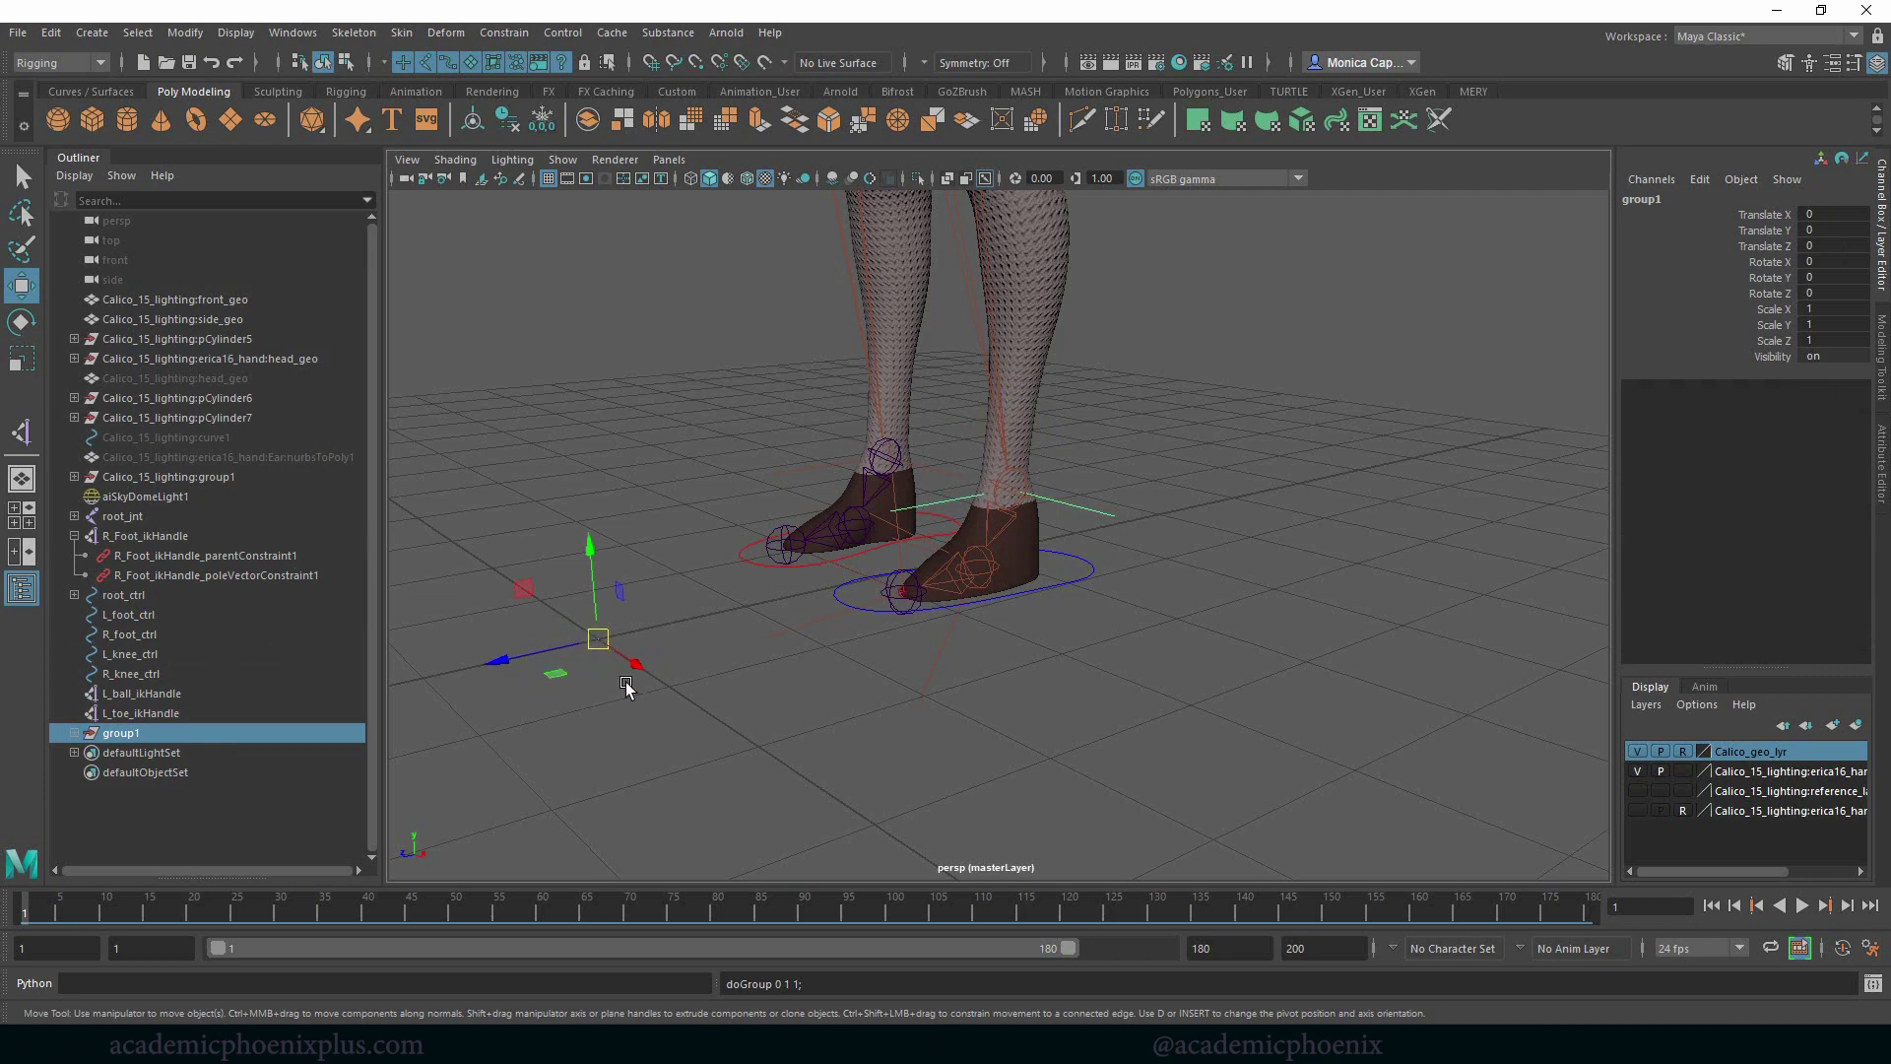
{"action": "key", "text": "d"}
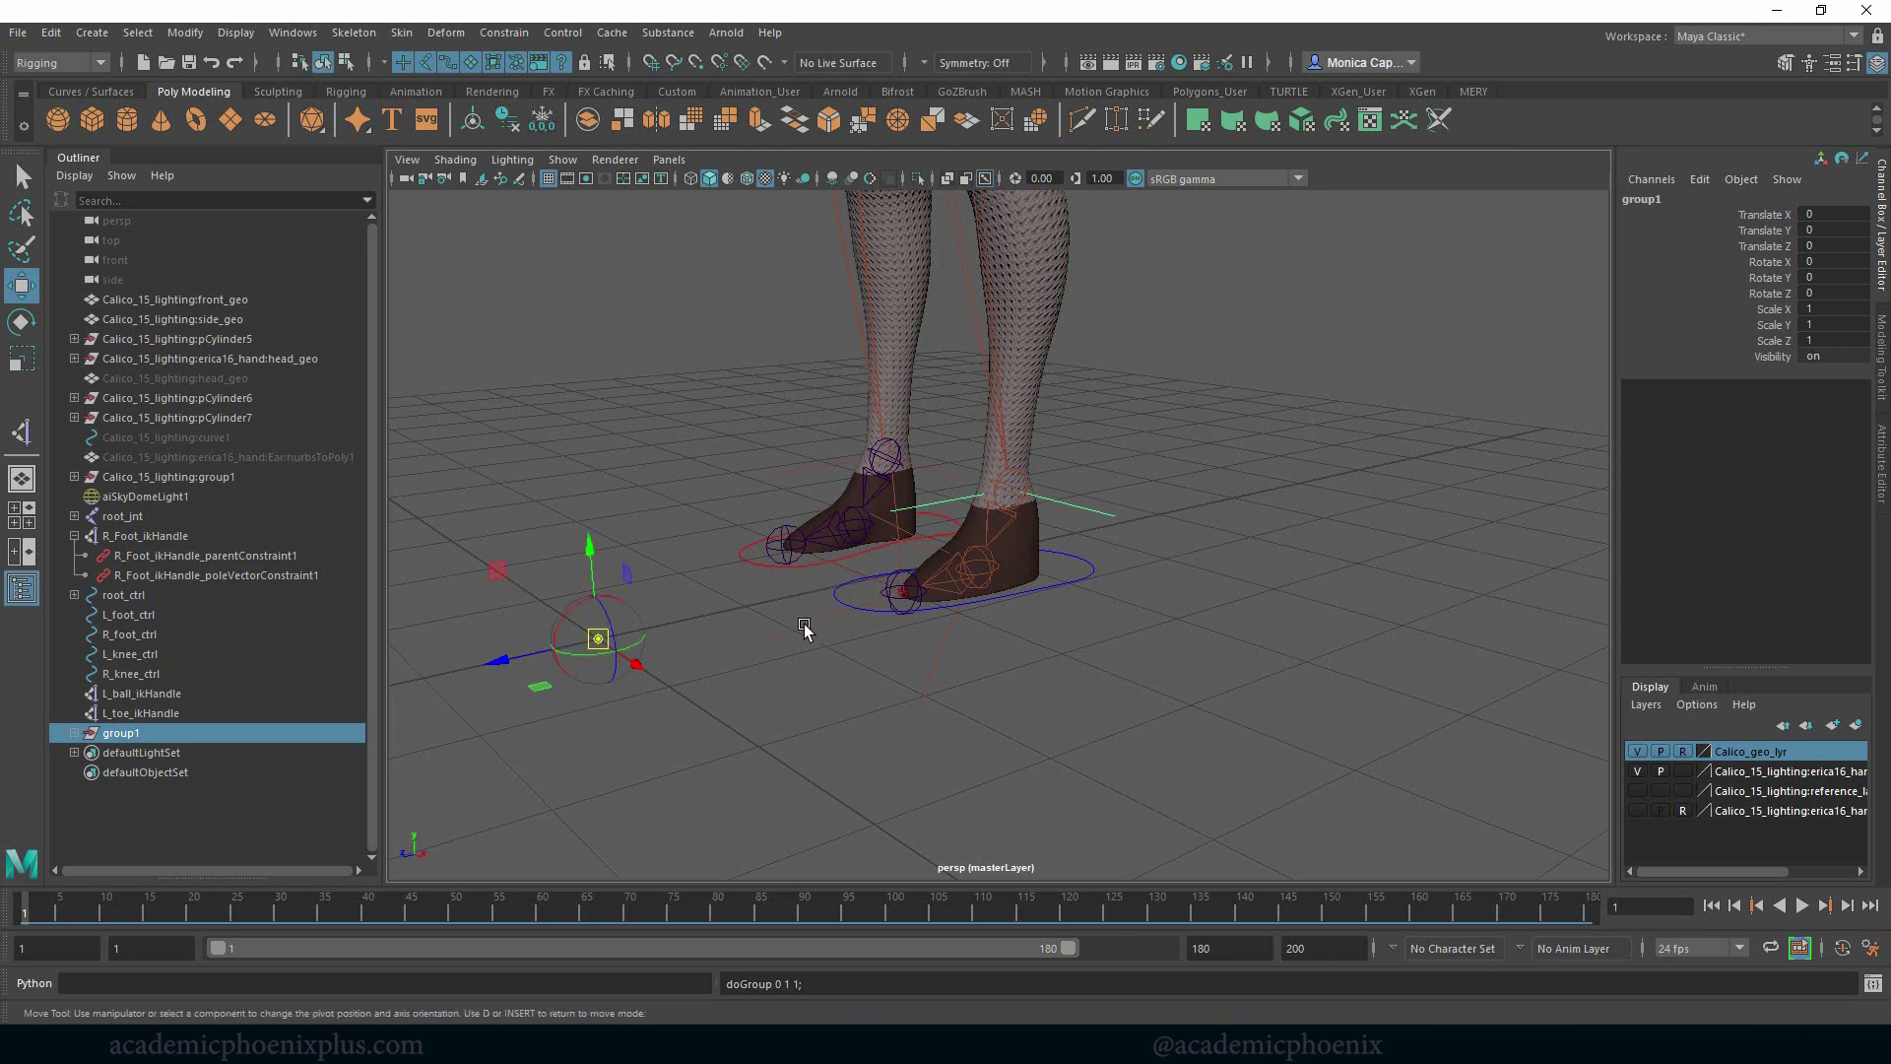
{"action": "key", "text": "v"}
{"action": "middle_click_drag", "start_coordinate": [984, 571], "coordinate": [981, 570]}
Rotate the left foot IK handle's group around the ball pivot to about 22.6° in X and -6.6° in Y
{"action": "right_click_drag", "start_coordinate": [1093, 552], "coordinate": [1397, 646], "text": "alt"}
{"action": "left_click_drag", "start_coordinate": [1397, 646], "coordinate": [1121, 522], "text": "alt"}
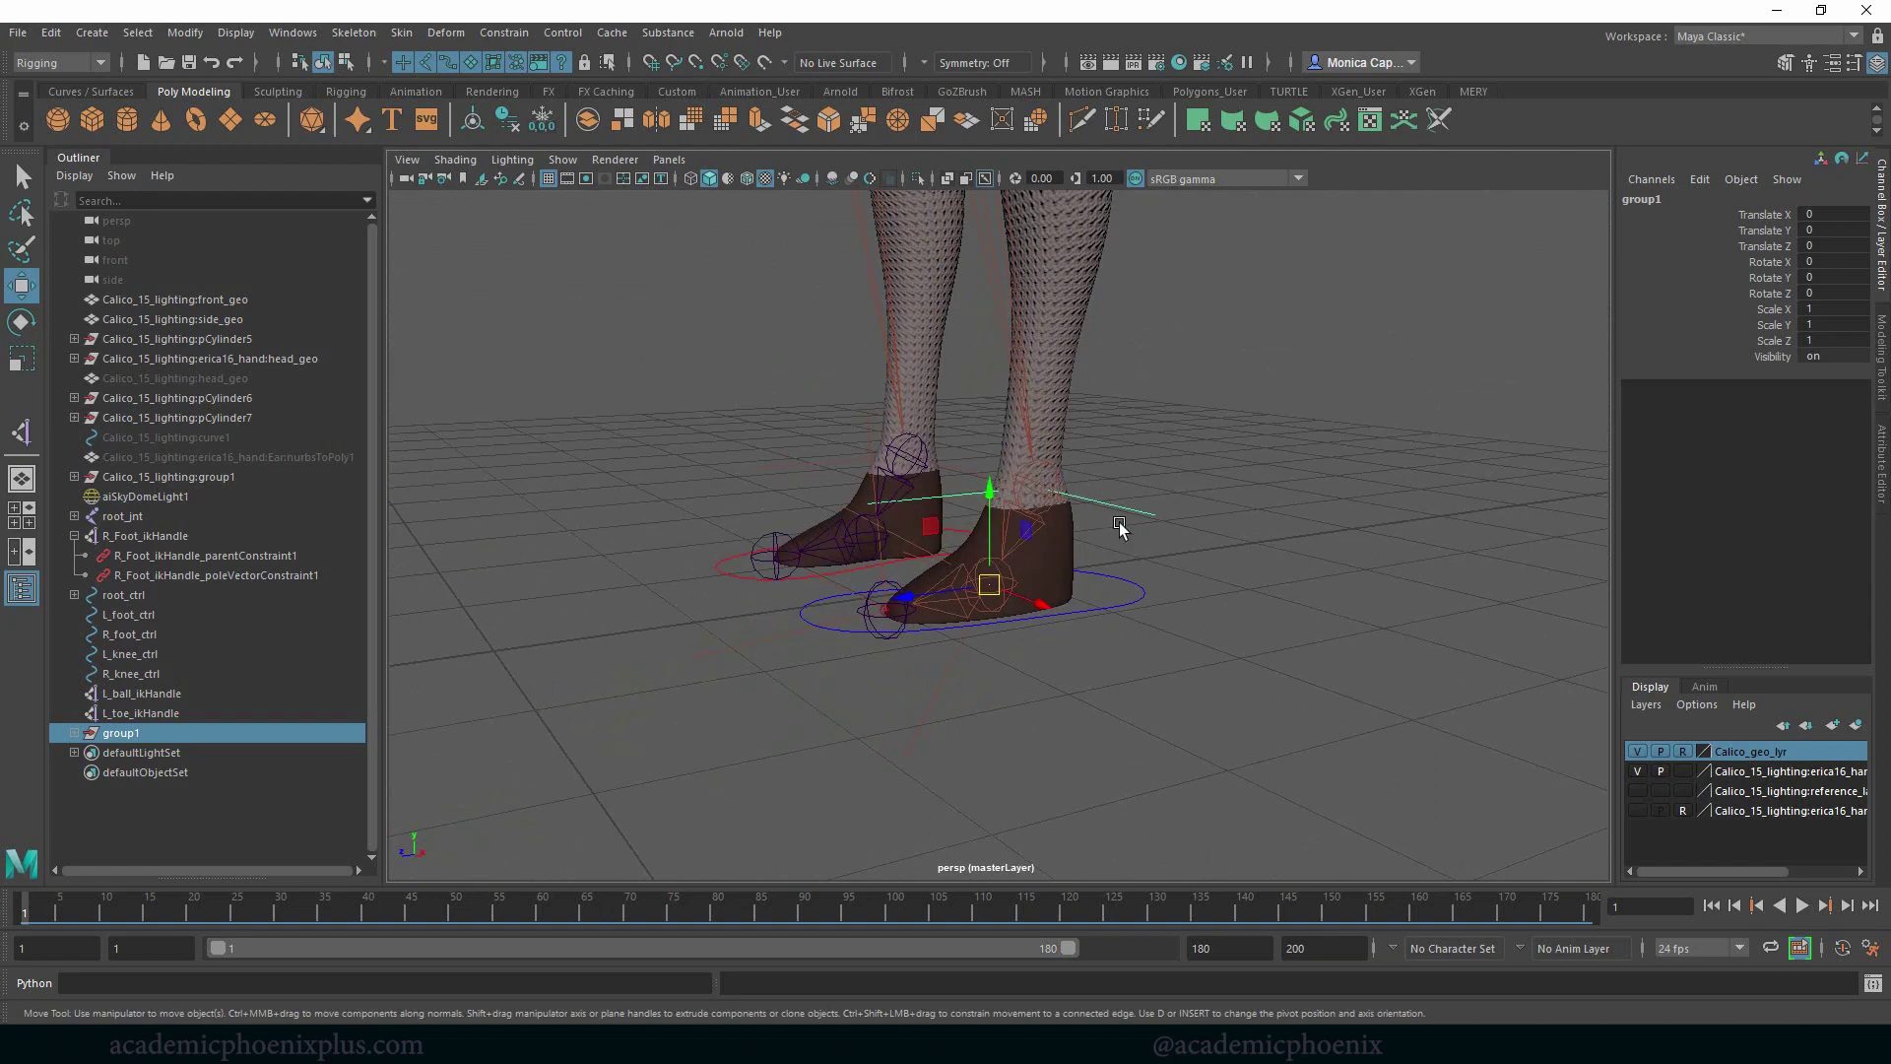
{"action": "key", "text": "e"}
{"action": "left_click_drag", "start_coordinate": [962, 540], "coordinate": [896, 561]}
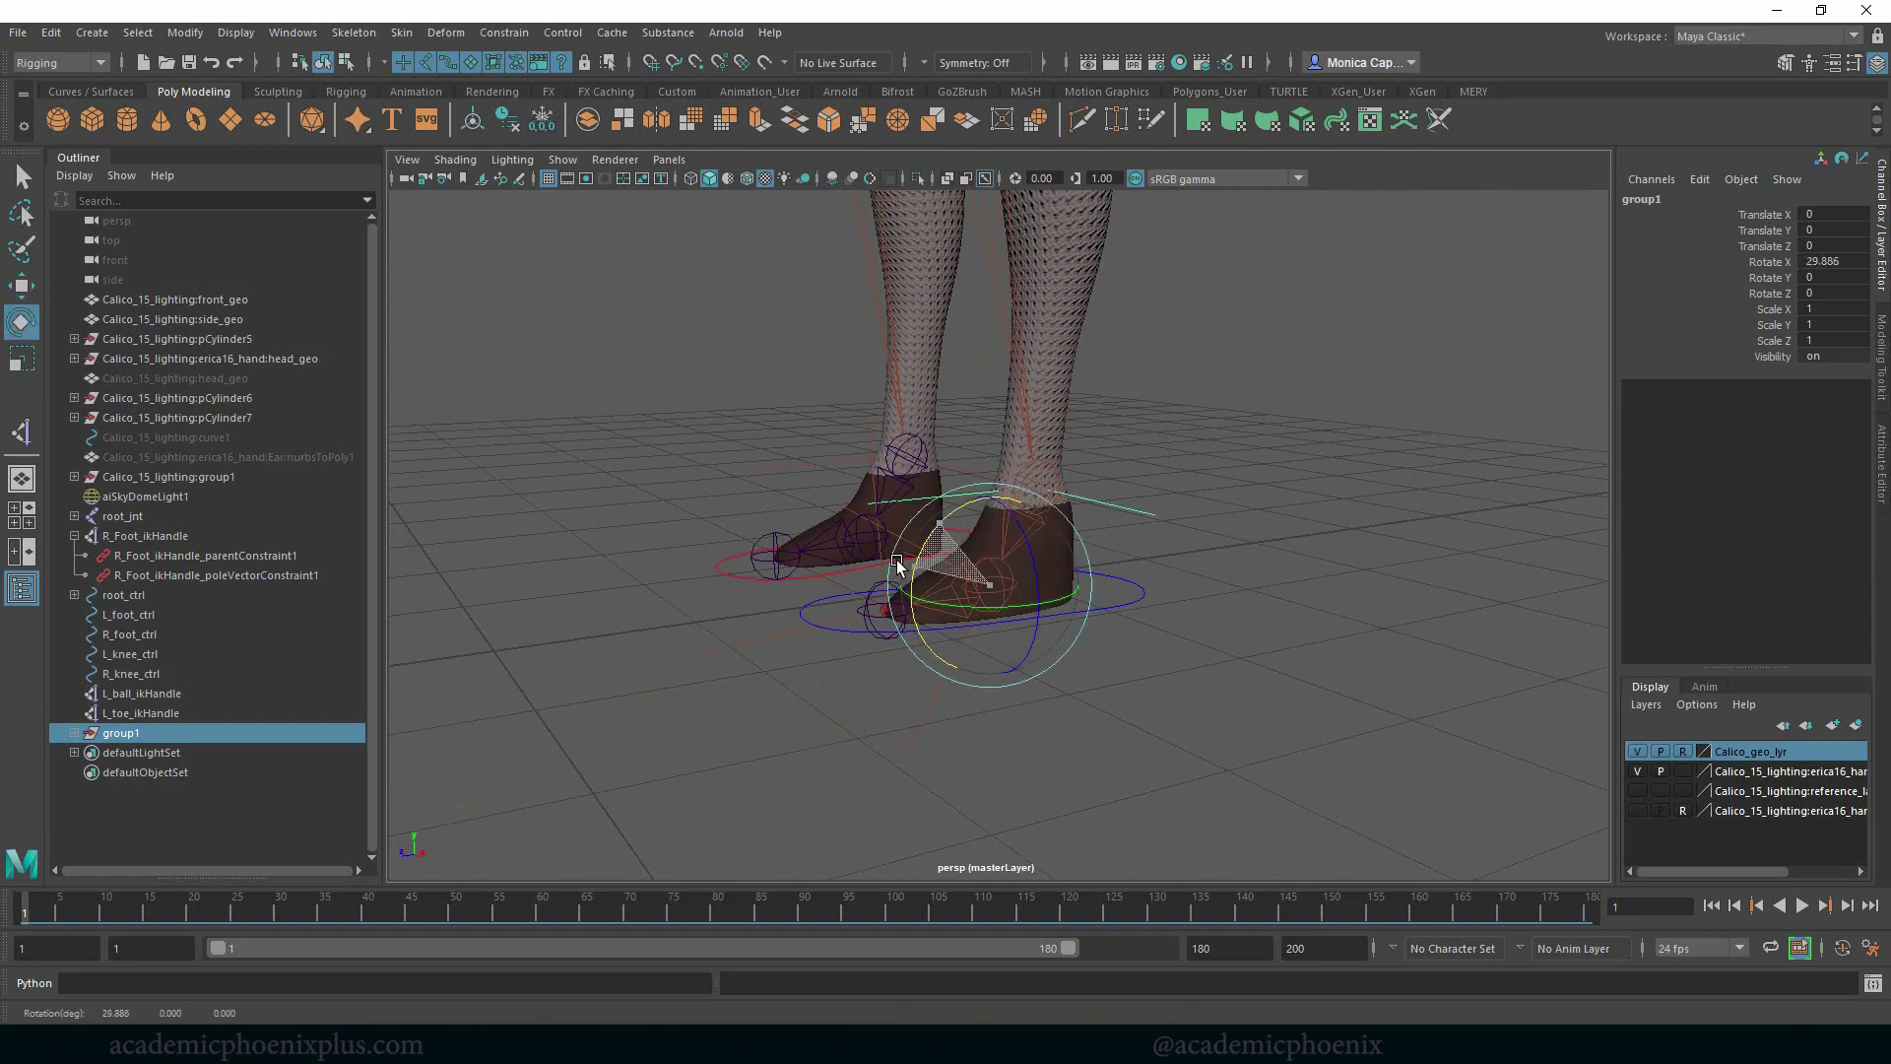
{"action": "left_click_drag", "start_coordinate": [990, 618], "coordinate": [1000, 603]}
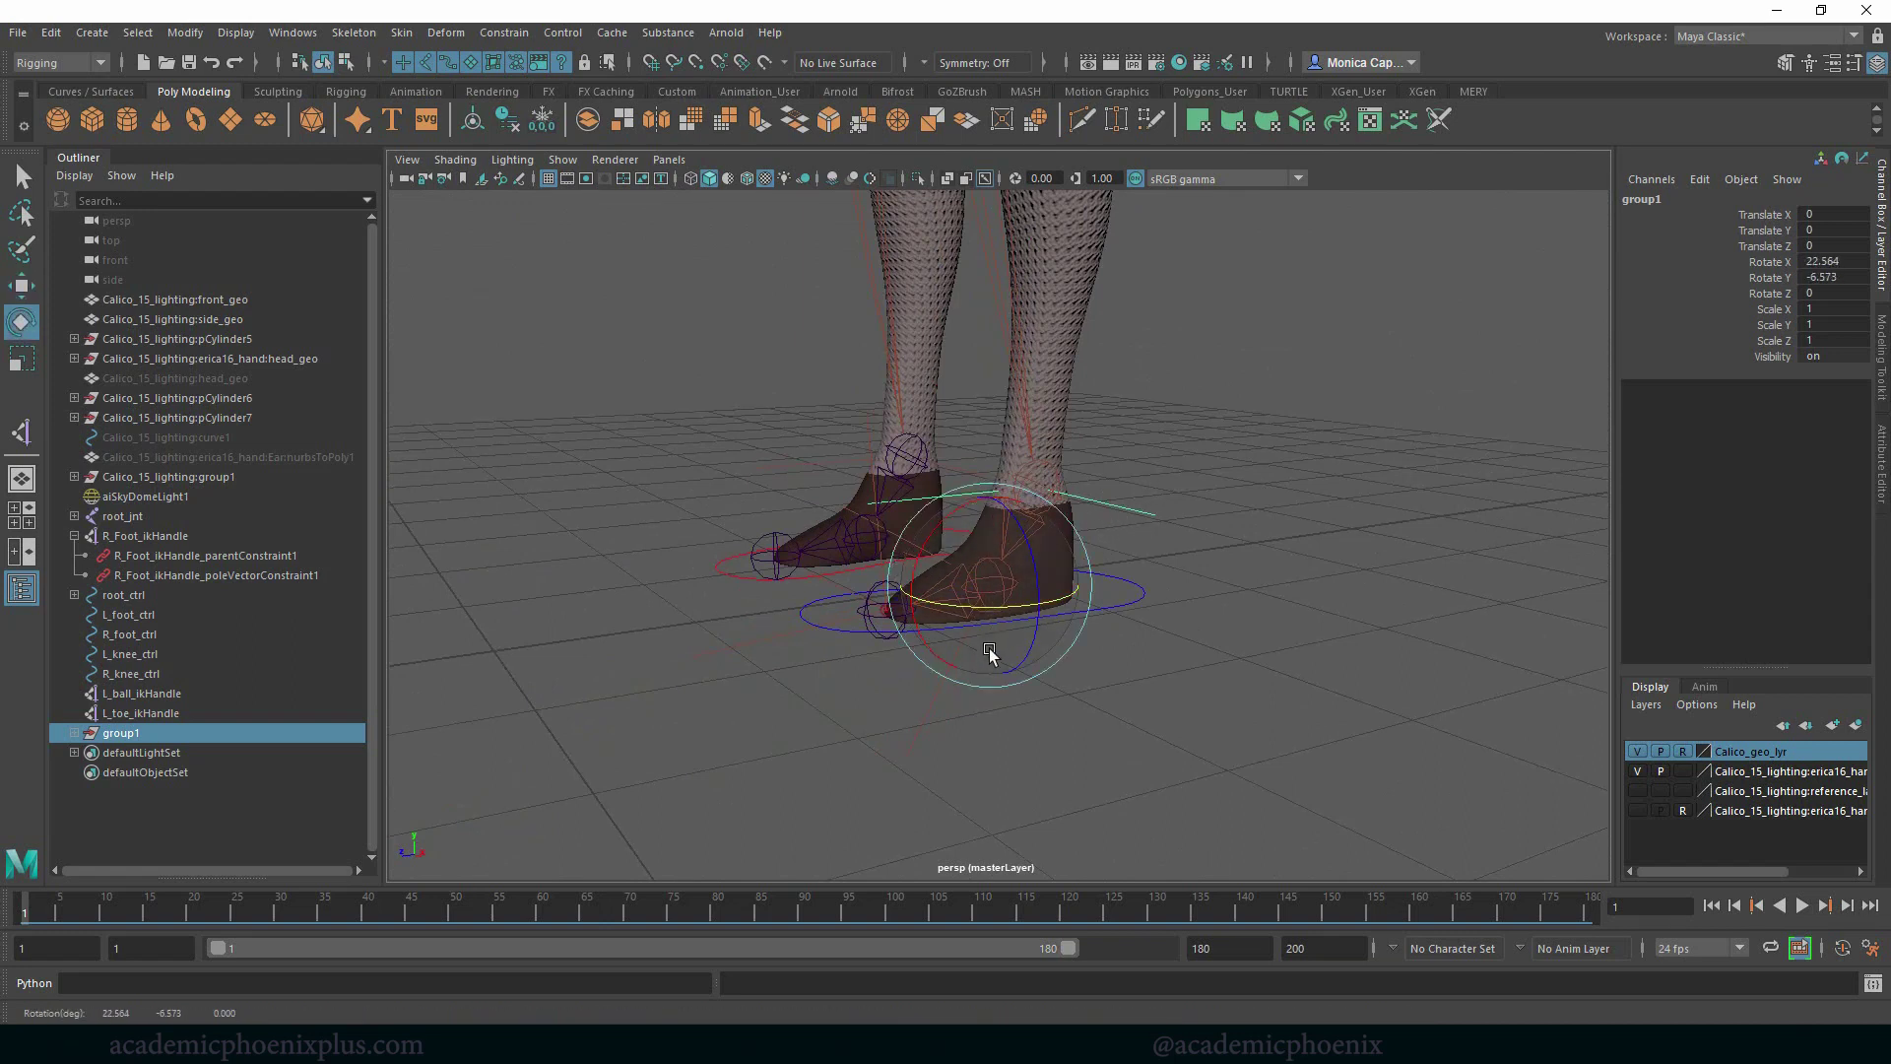
Compare the left foot IK handle, its control and the new group, and delete the parent constraint under R_Foot_ikHandle
{"action": "left_click", "coordinate": [205, 556]}
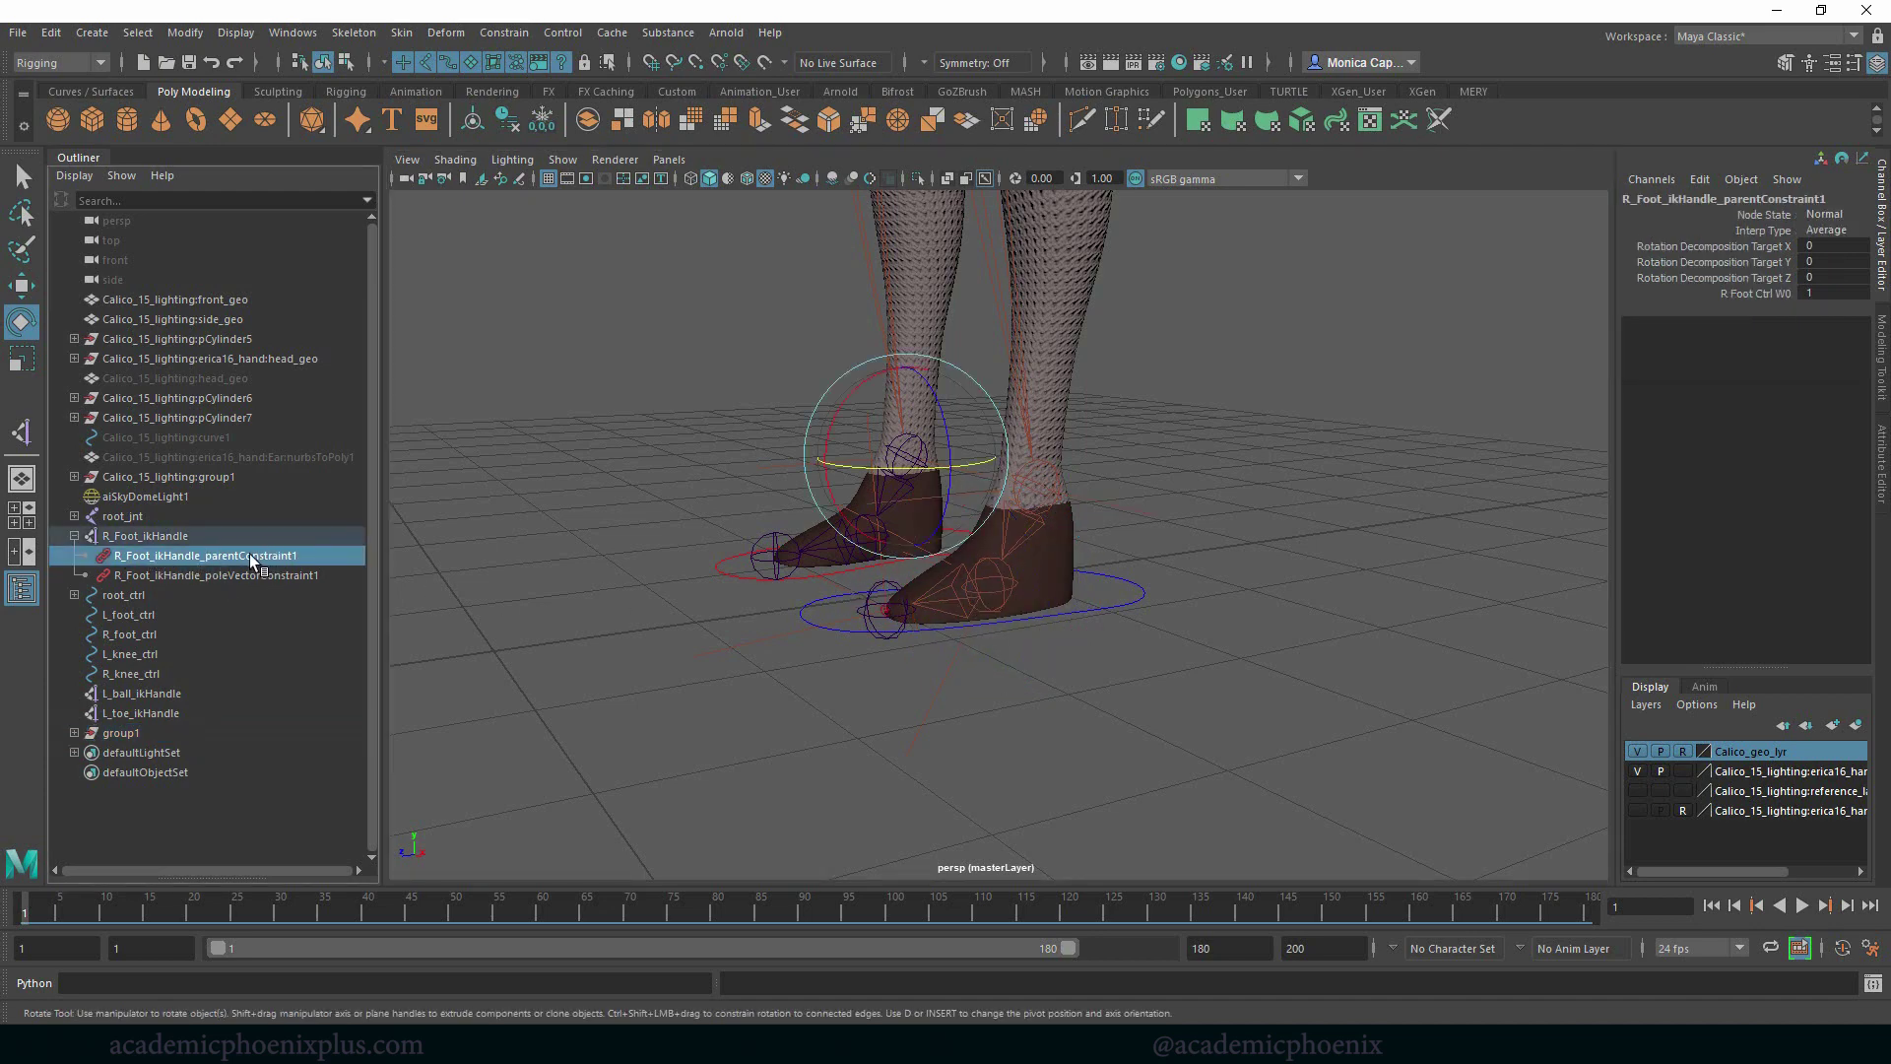
{"action": "left_click", "coordinate": [1055, 512]}
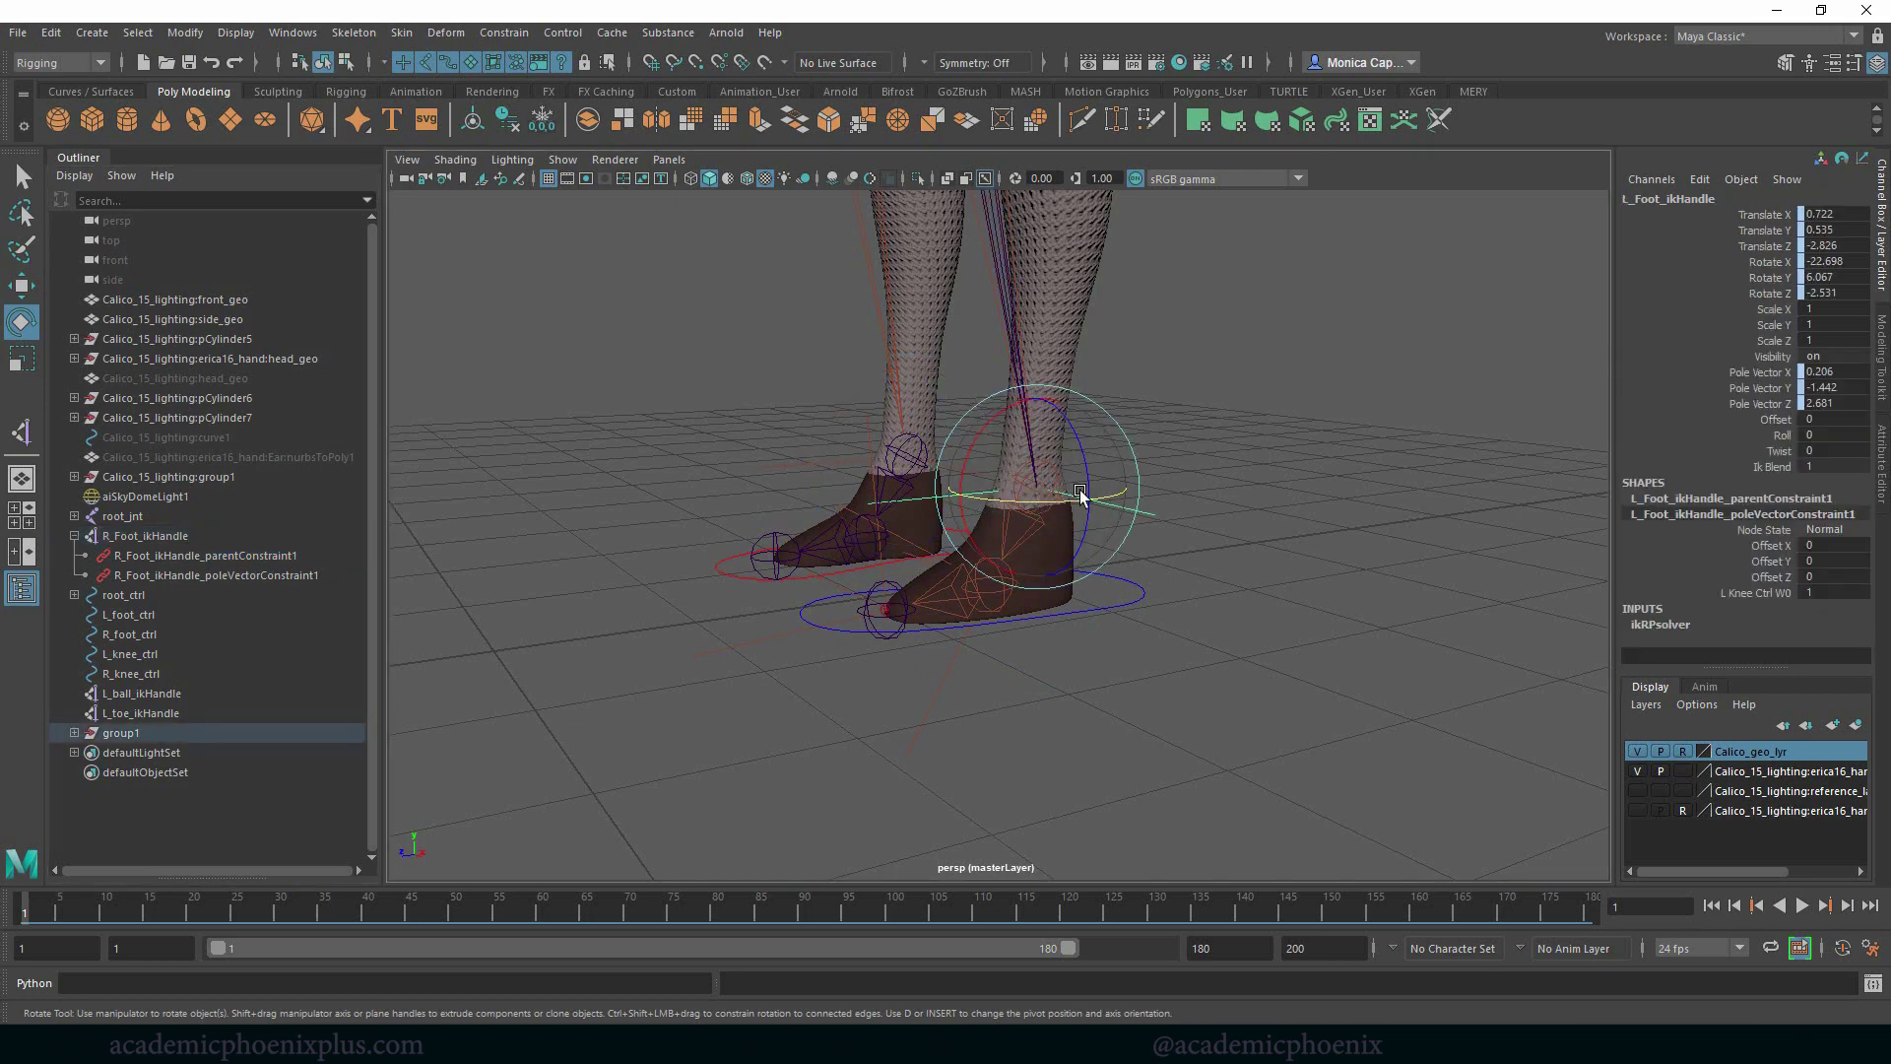
{"action": "left_click", "coordinate": [1123, 593]}
{"action": "left_click", "coordinate": [1133, 612]}
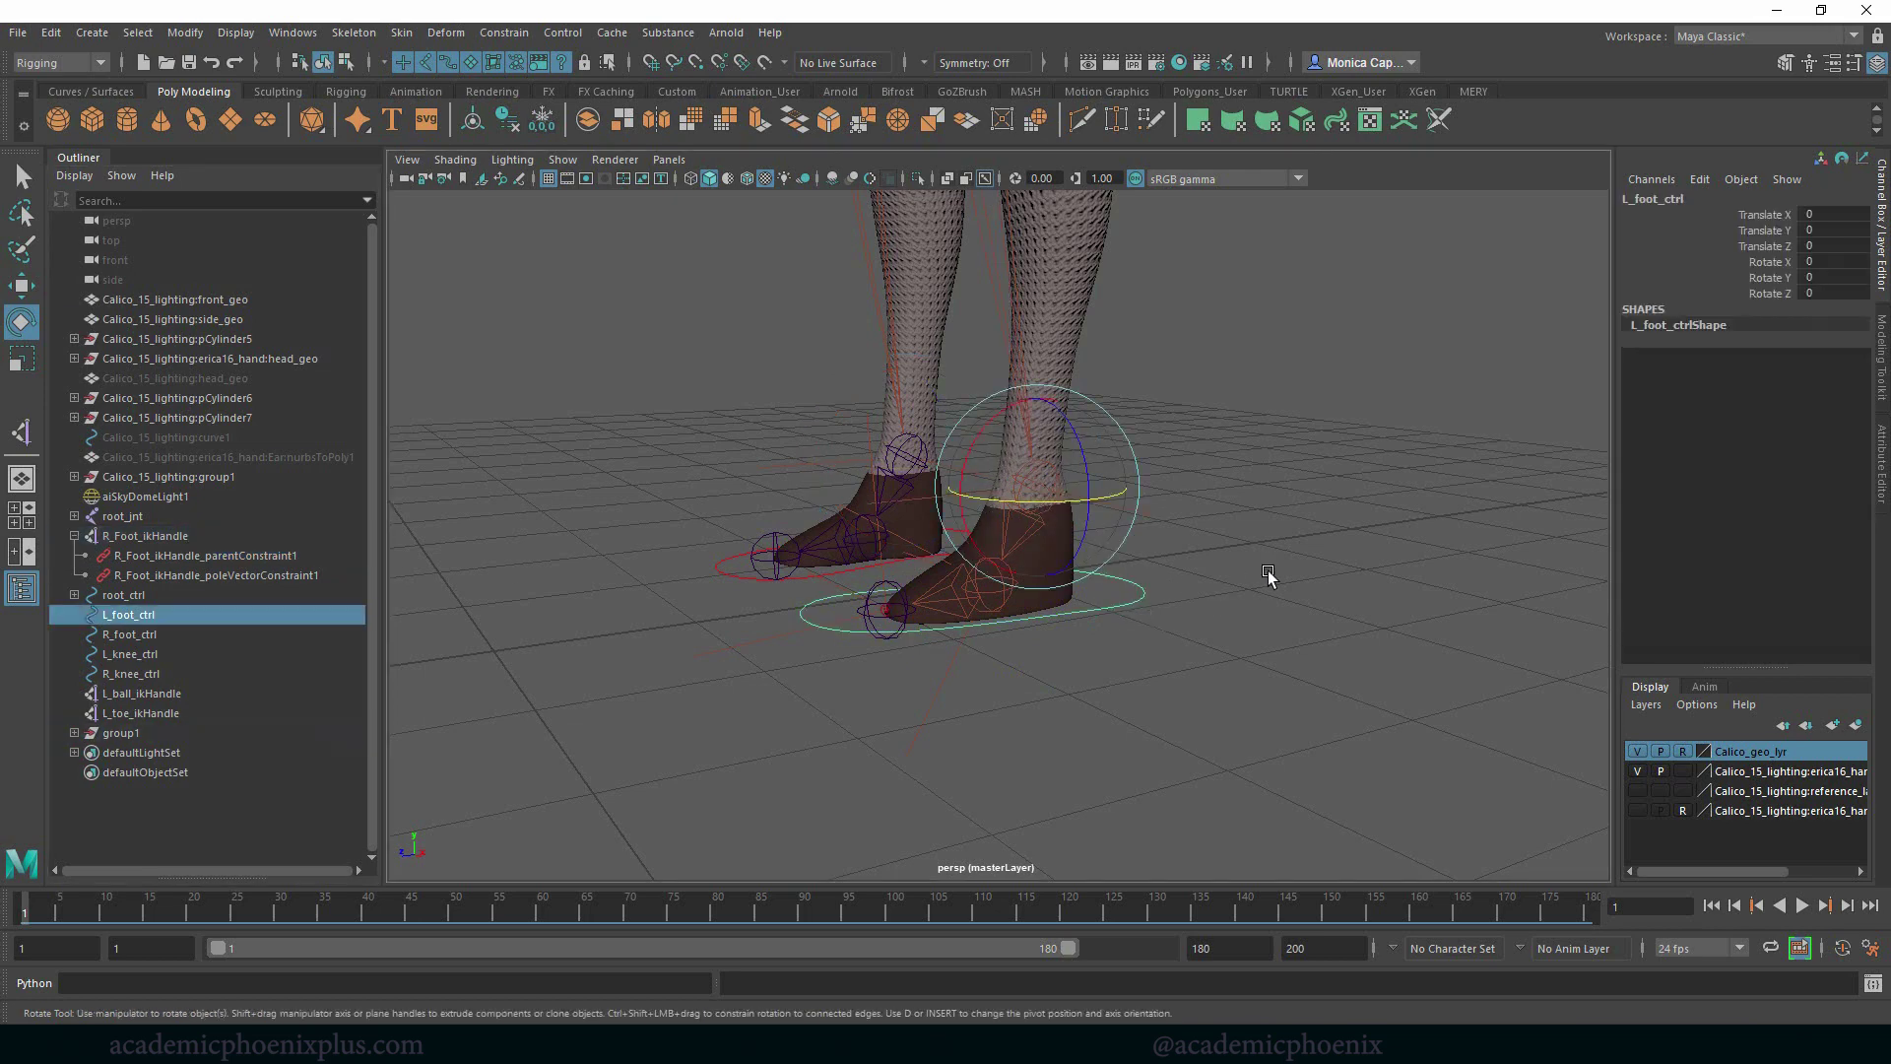
{"action": "left_click", "coordinate": [239, 554]}
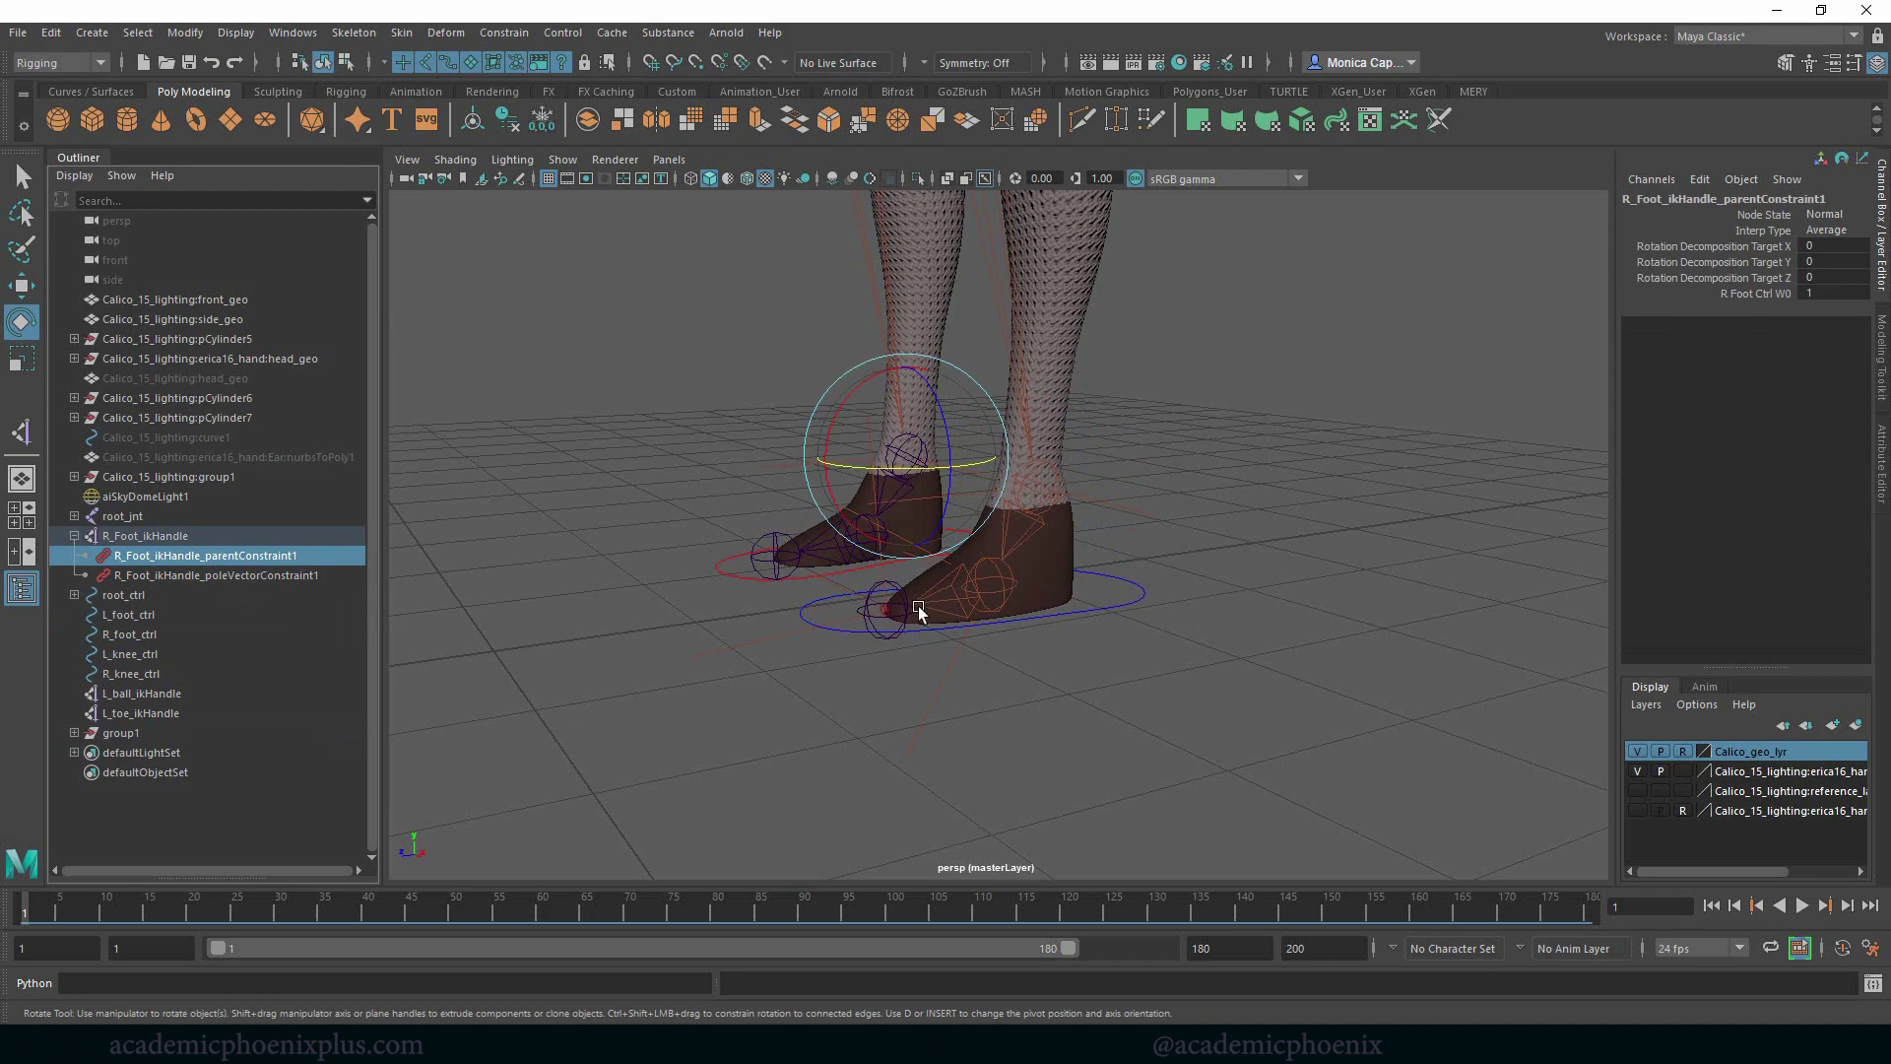
{"action": "left_click", "coordinate": [120, 733]}
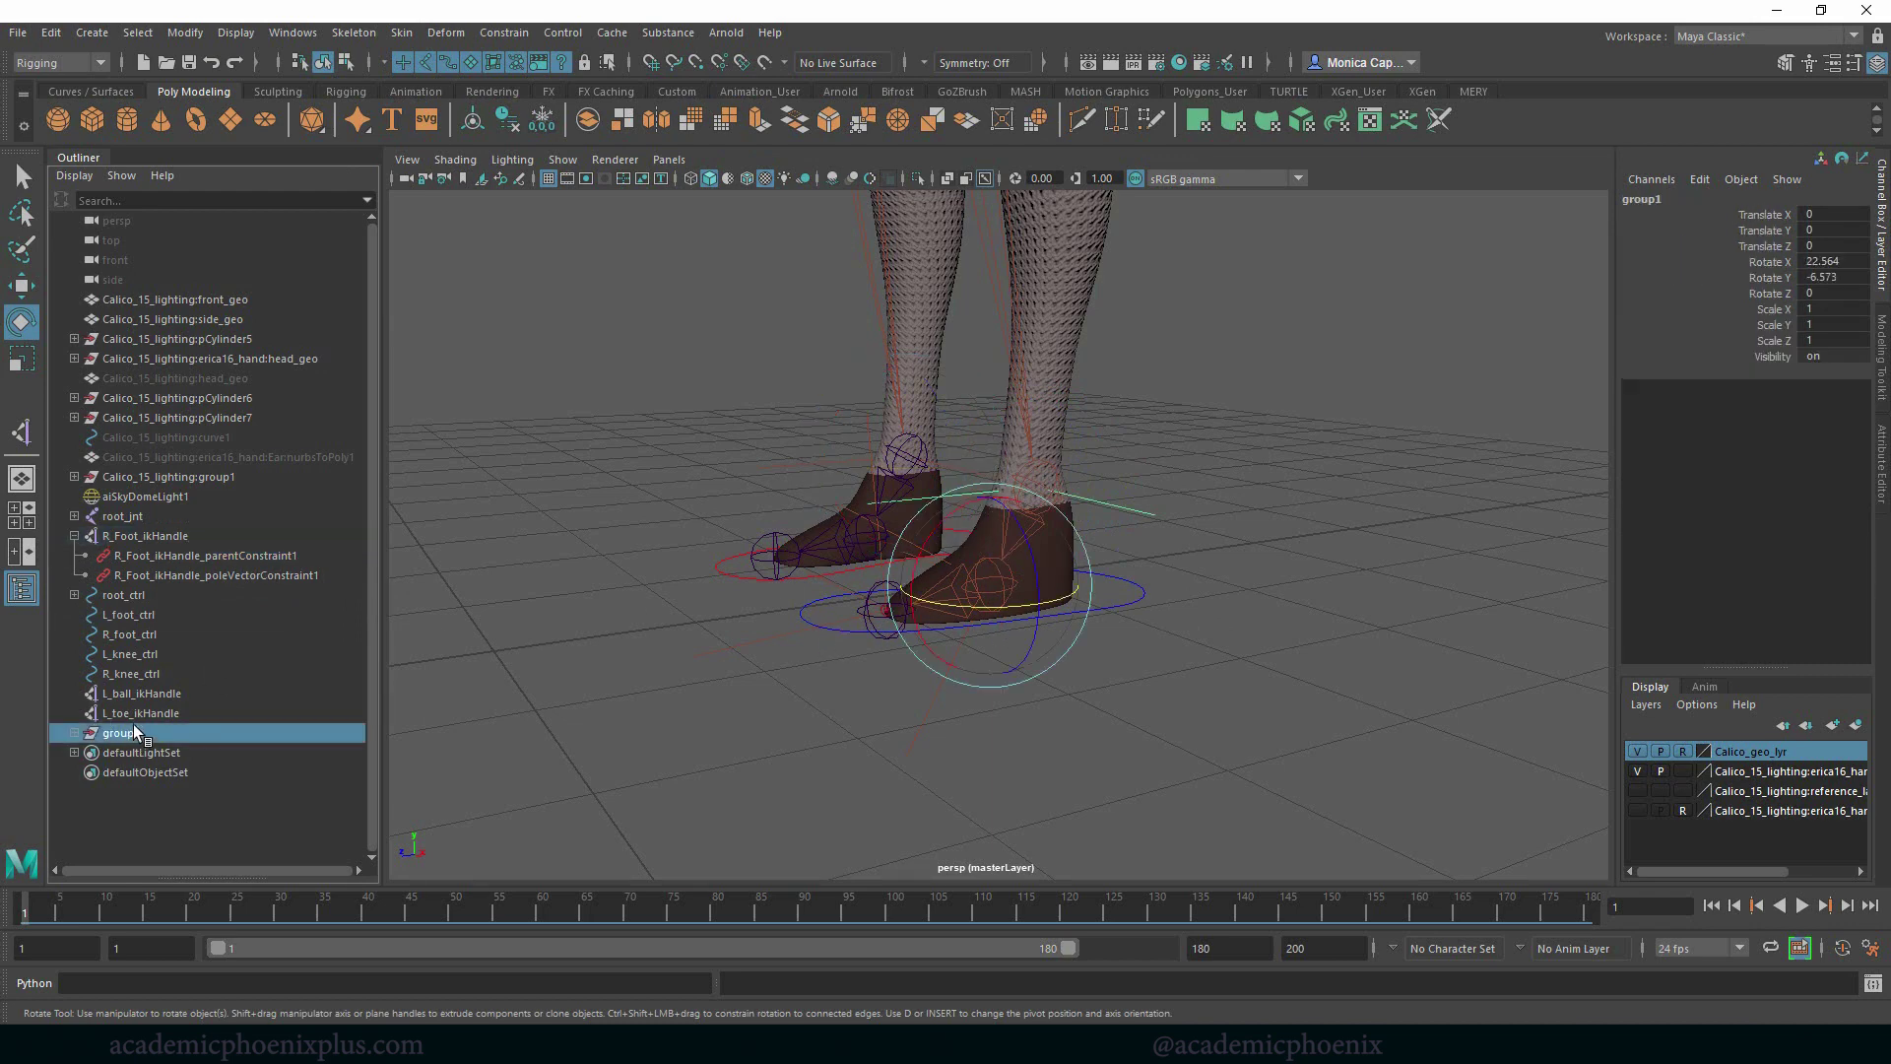
{"action": "left_click", "coordinate": [207, 562]}
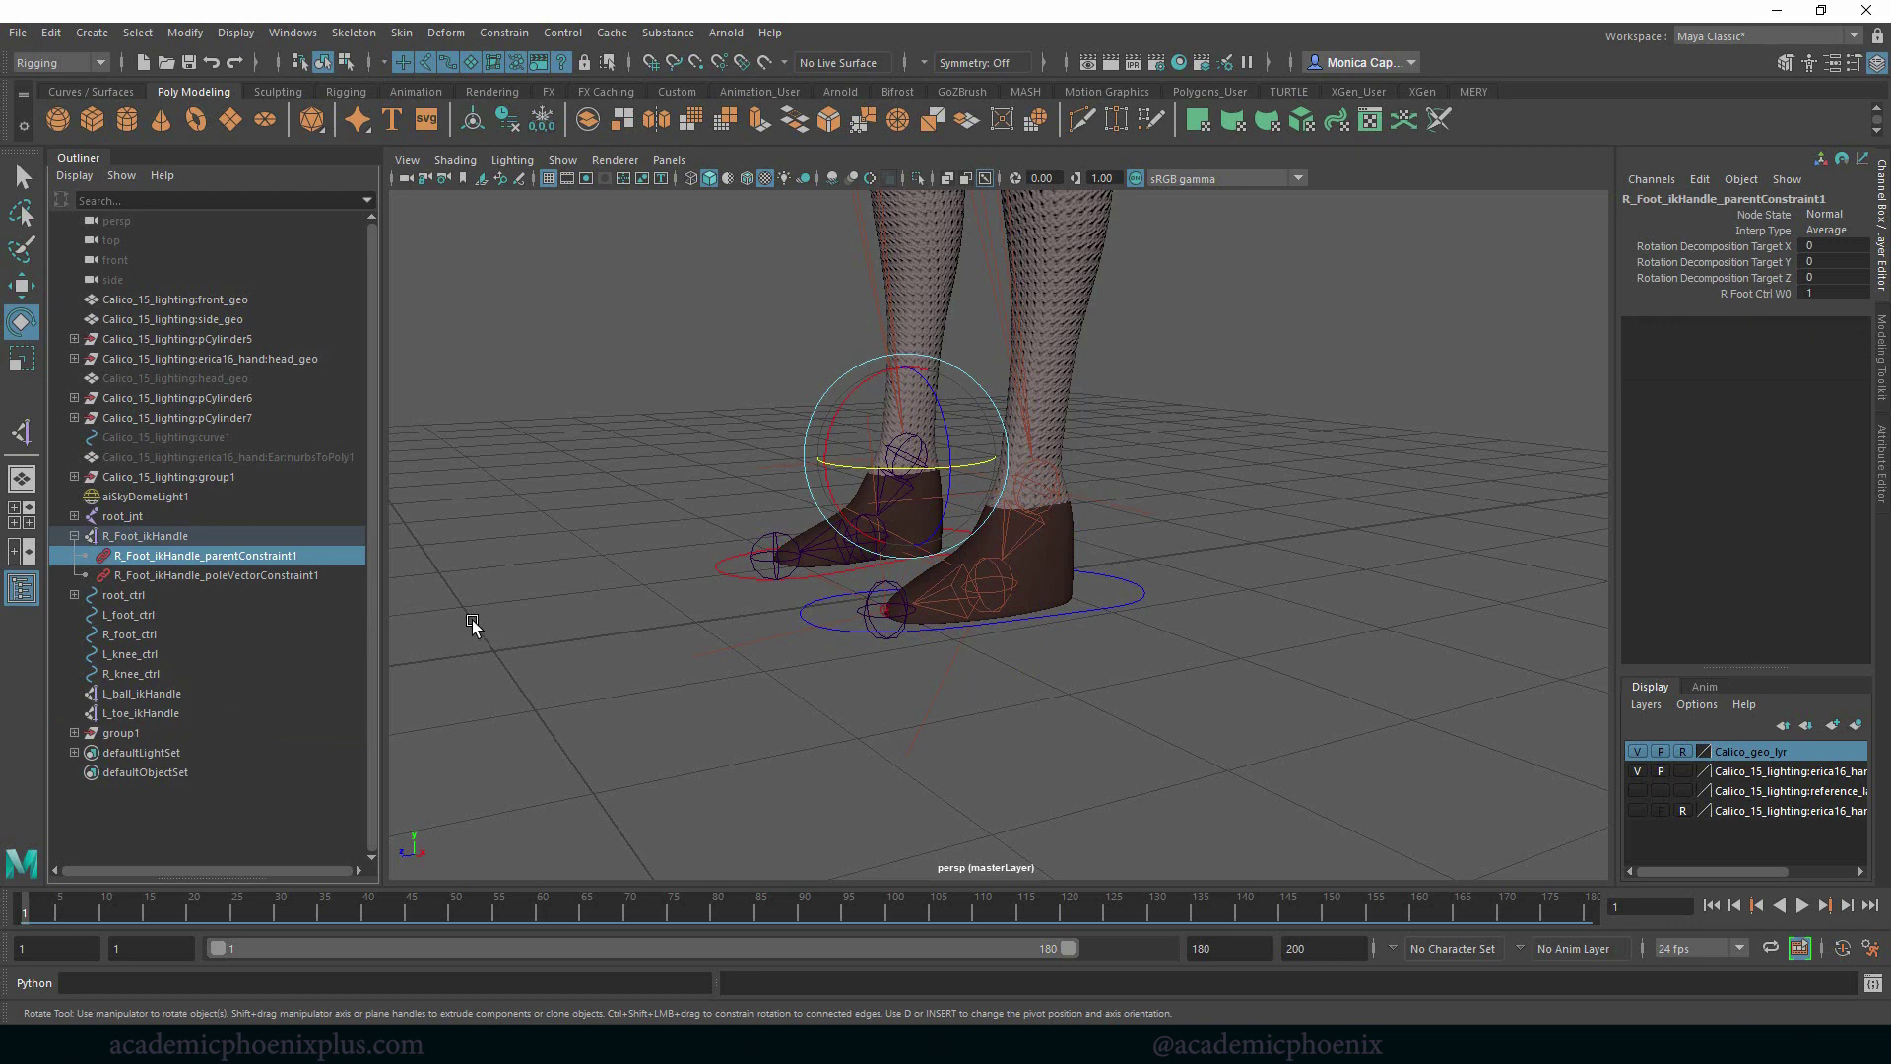
{"action": "key", "text": "Delete"}
{"action": "left_click", "coordinate": [175, 541]}
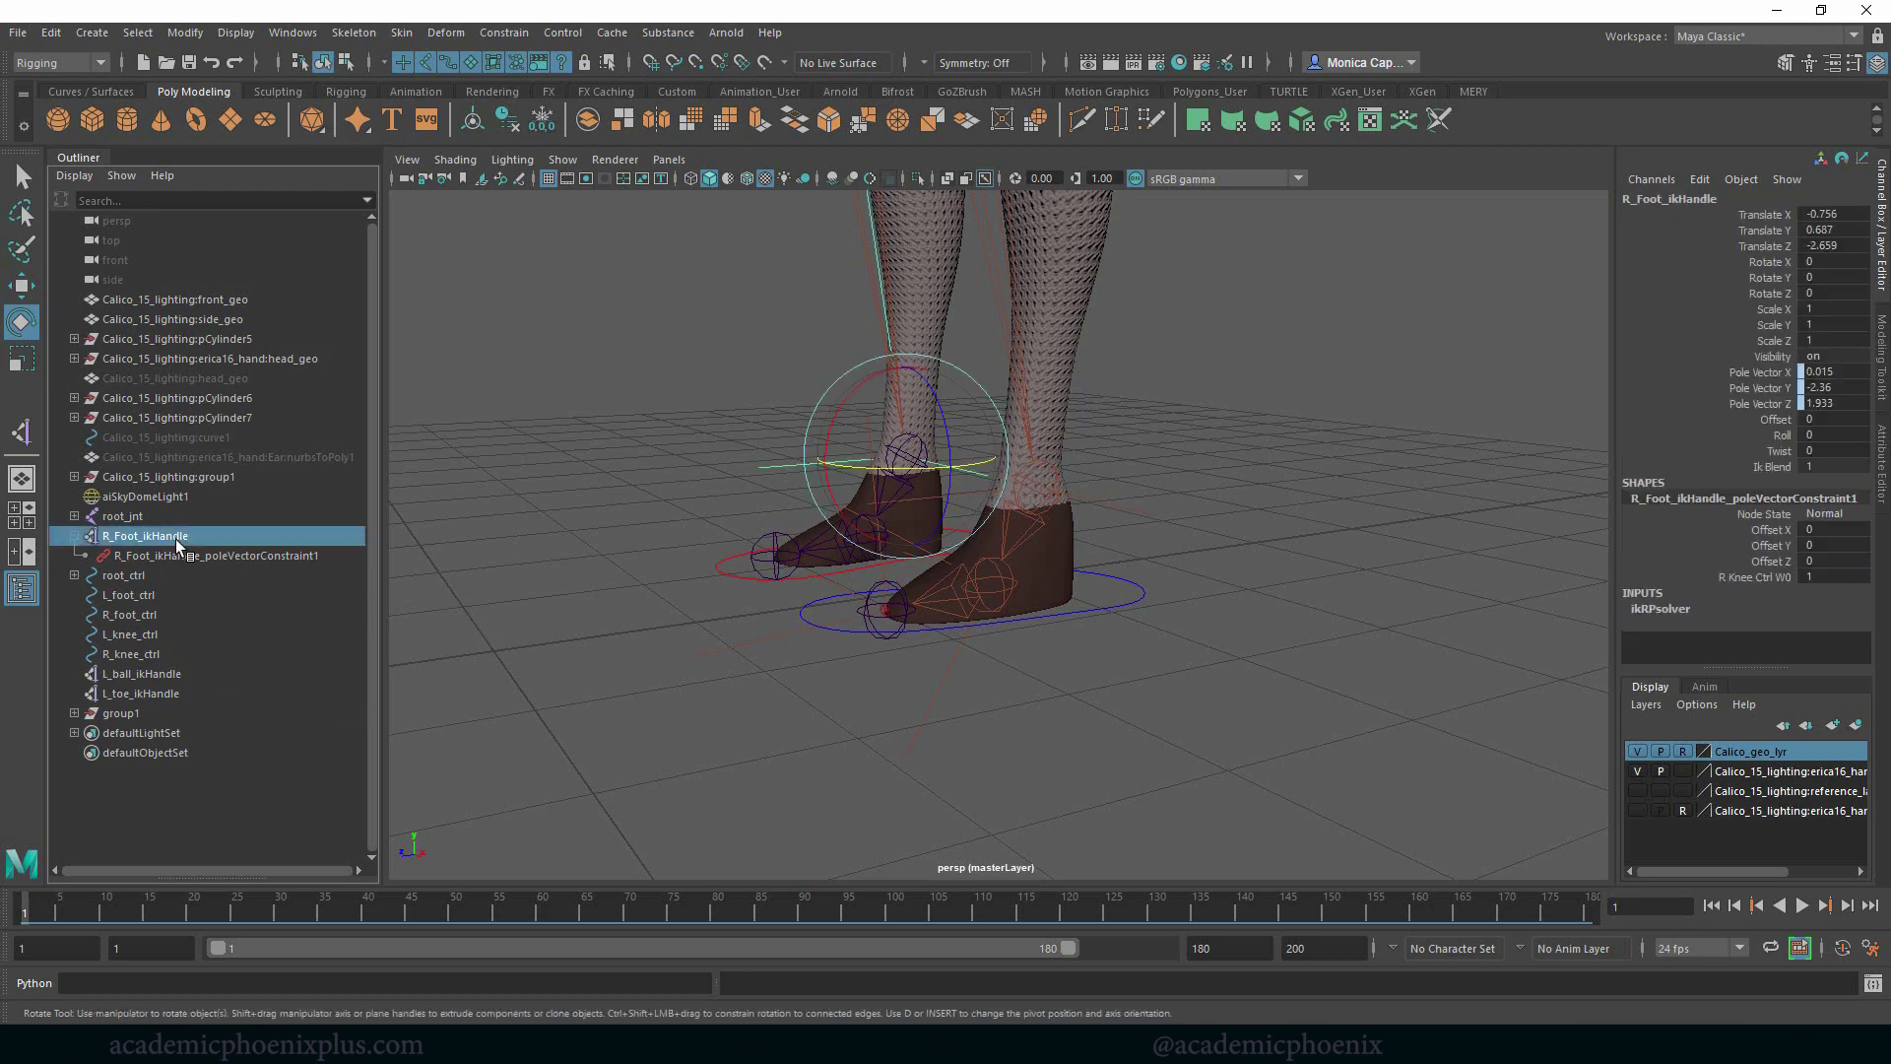
Delete the parent constraint of L_Foot_ikHandle inside the new group, keeping its pole vector constraint
{"action": "left_click", "coordinate": [1138, 514]}
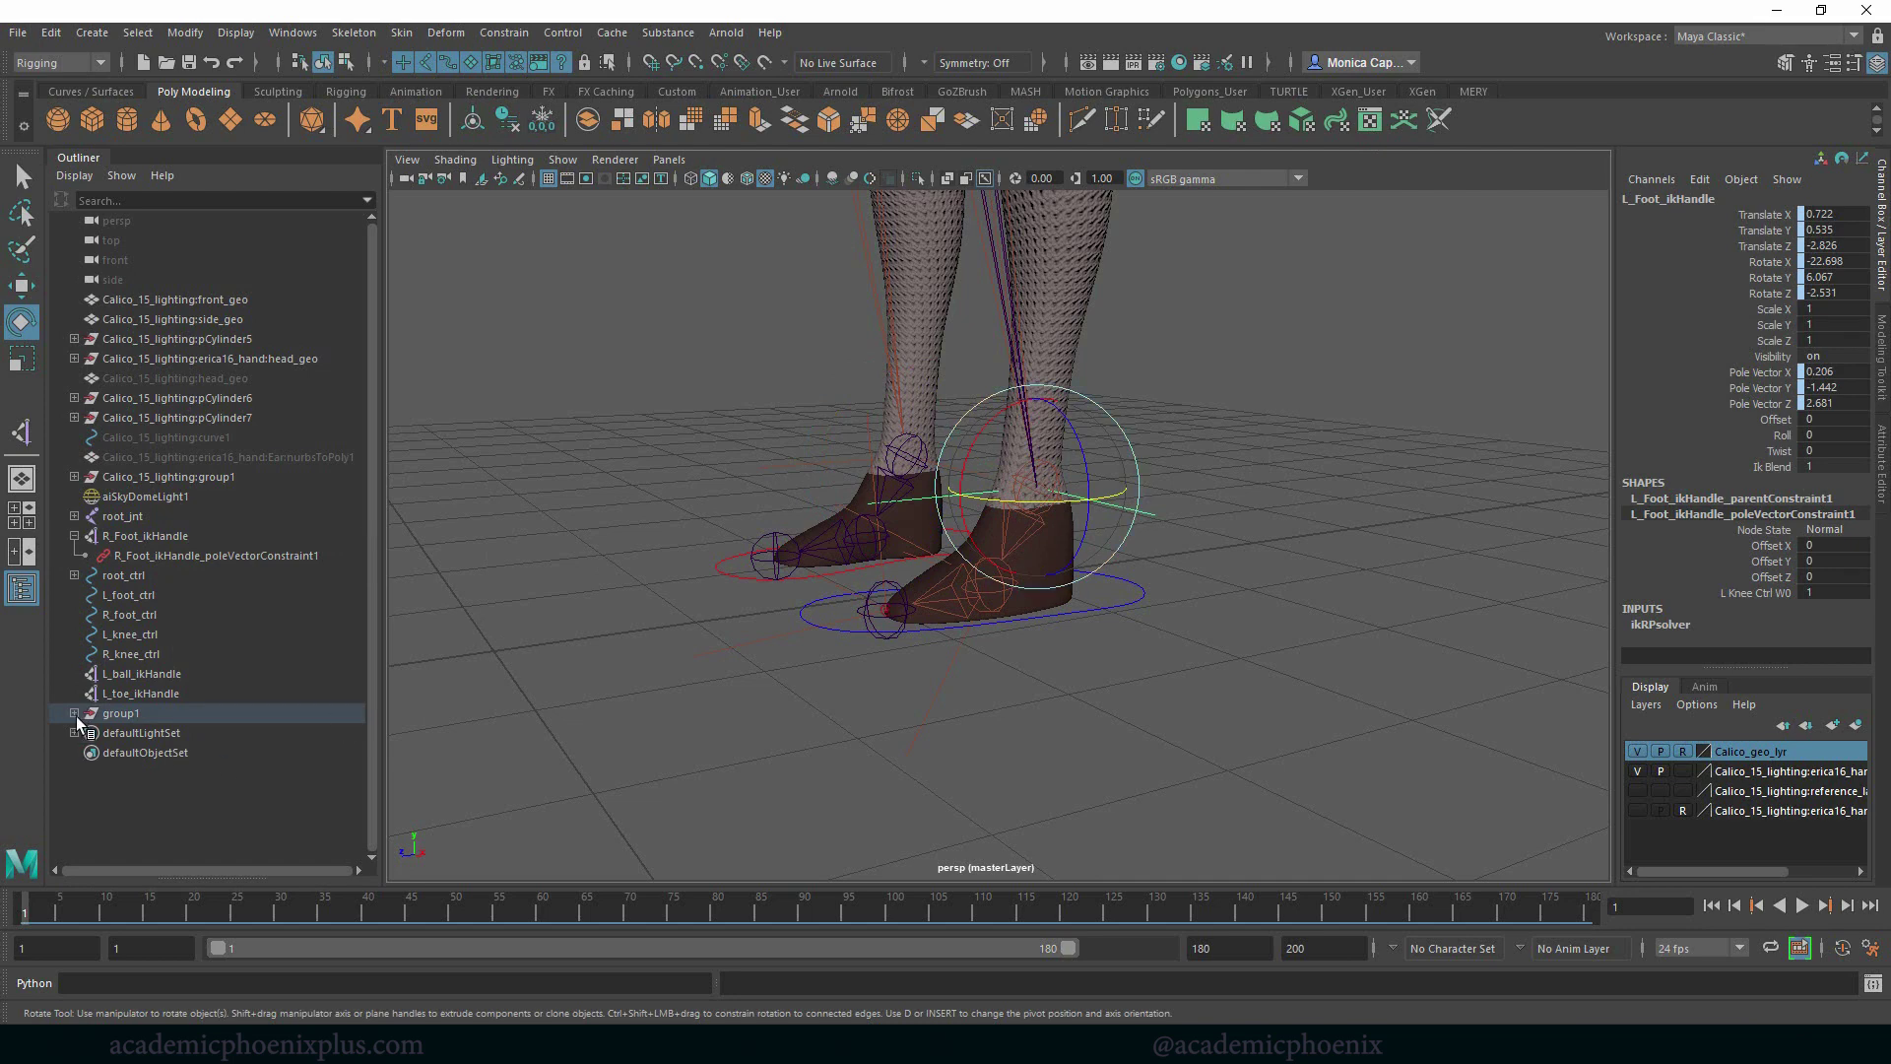
{"action": "left_click", "coordinate": [158, 538]}
{"action": "left_click", "coordinate": [74, 535]}
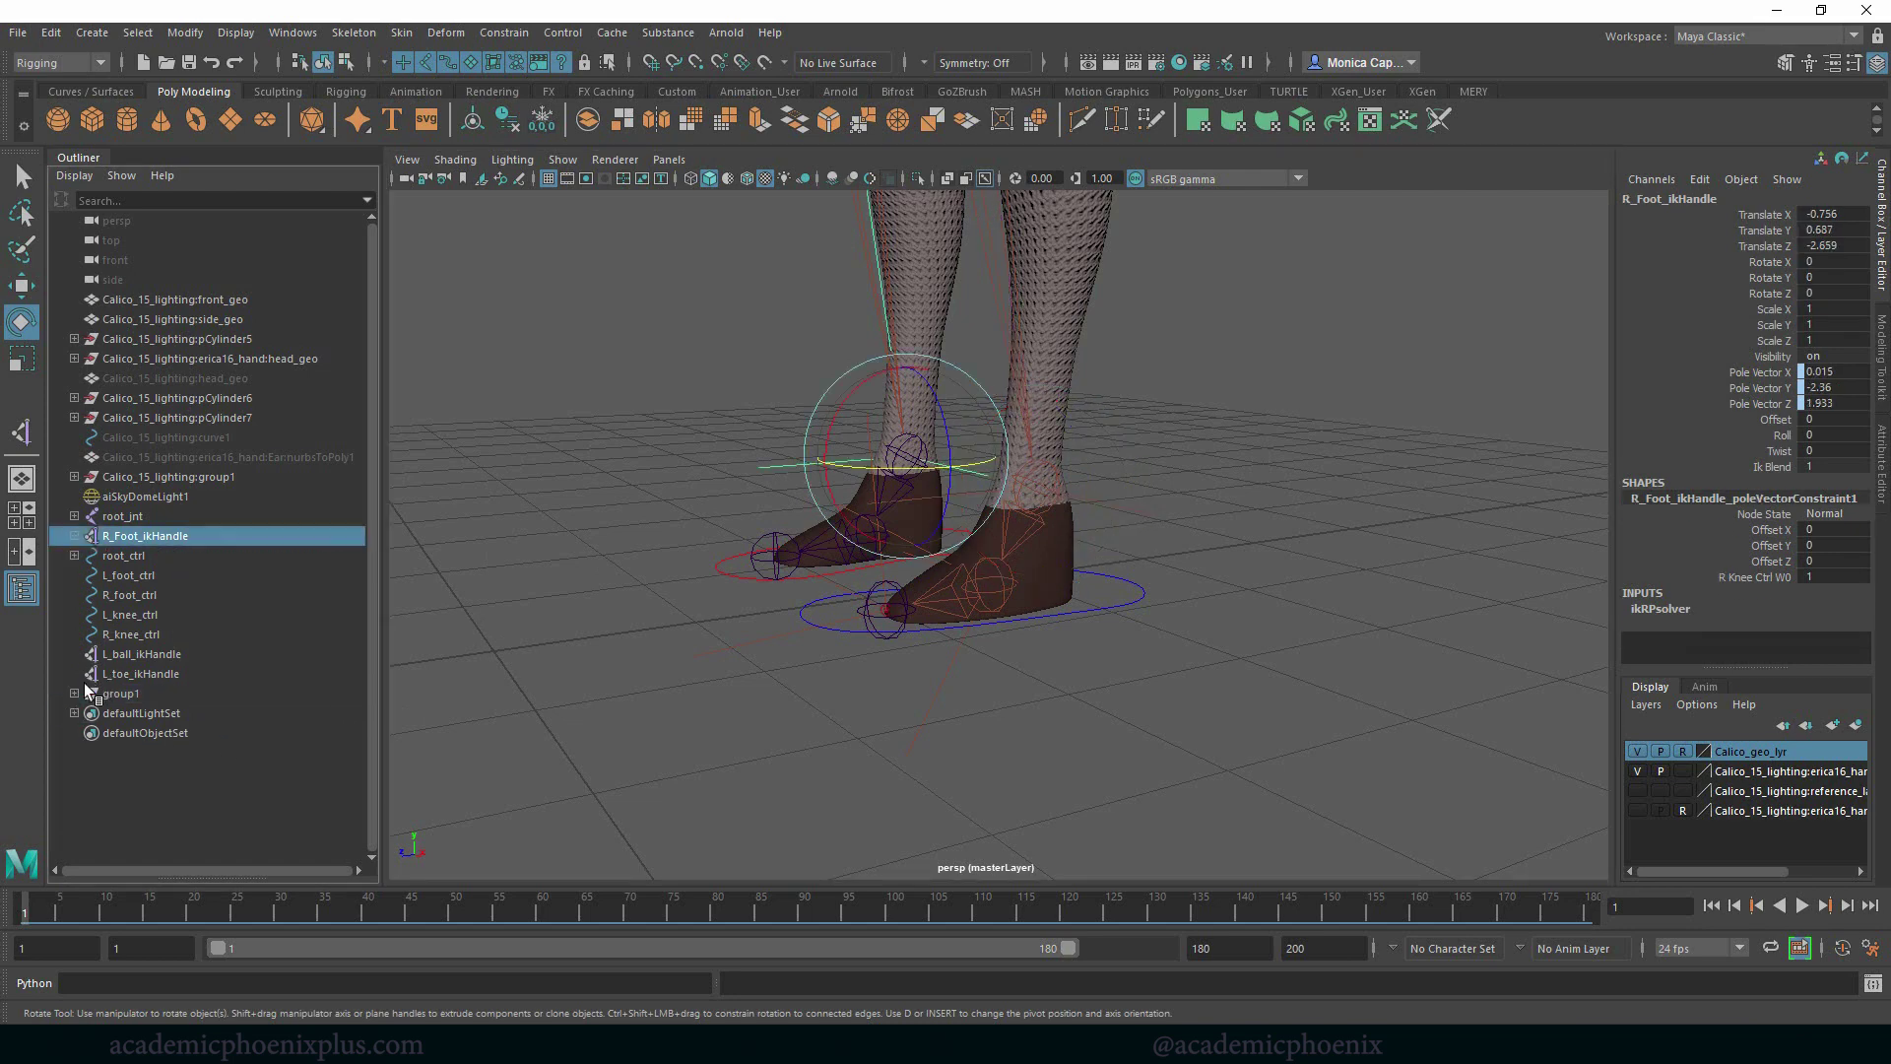
{"action": "left_click", "coordinate": [74, 694]}
{"action": "left_click", "coordinate": [85, 713]}
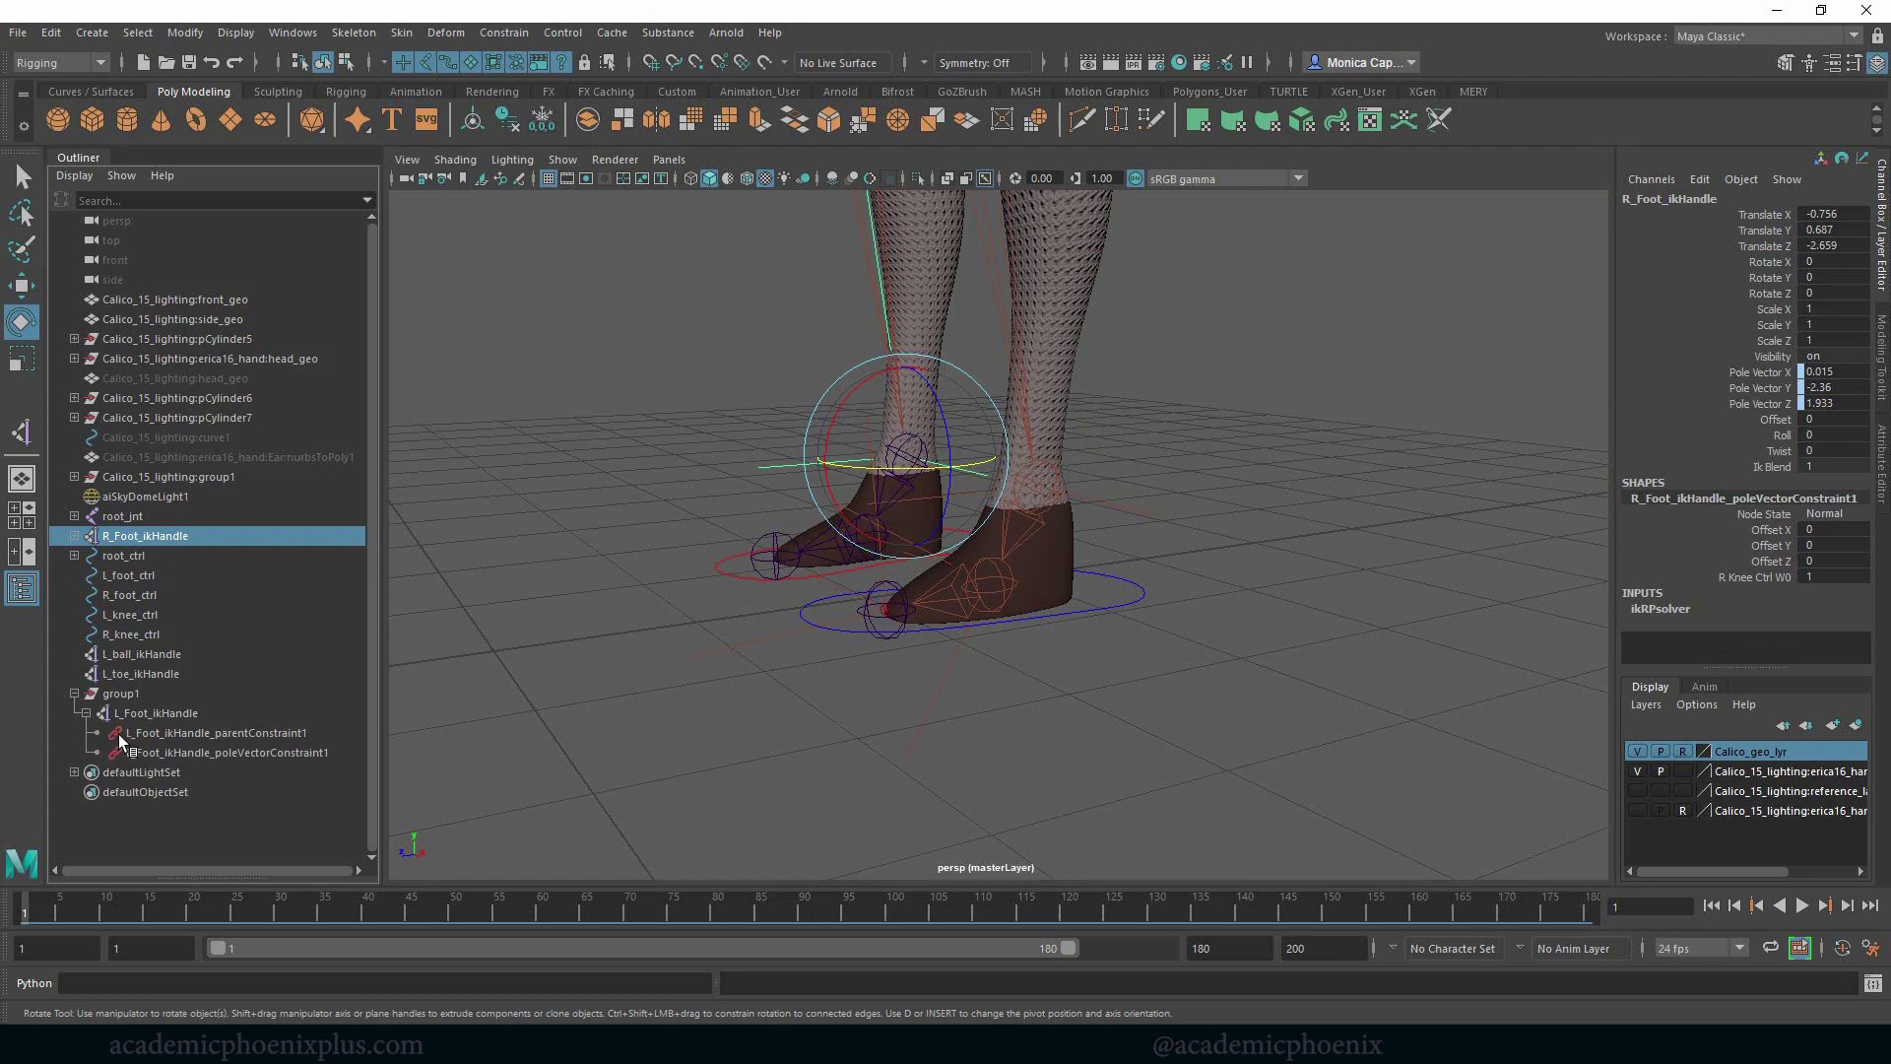
{"action": "left_click", "coordinate": [171, 733]}
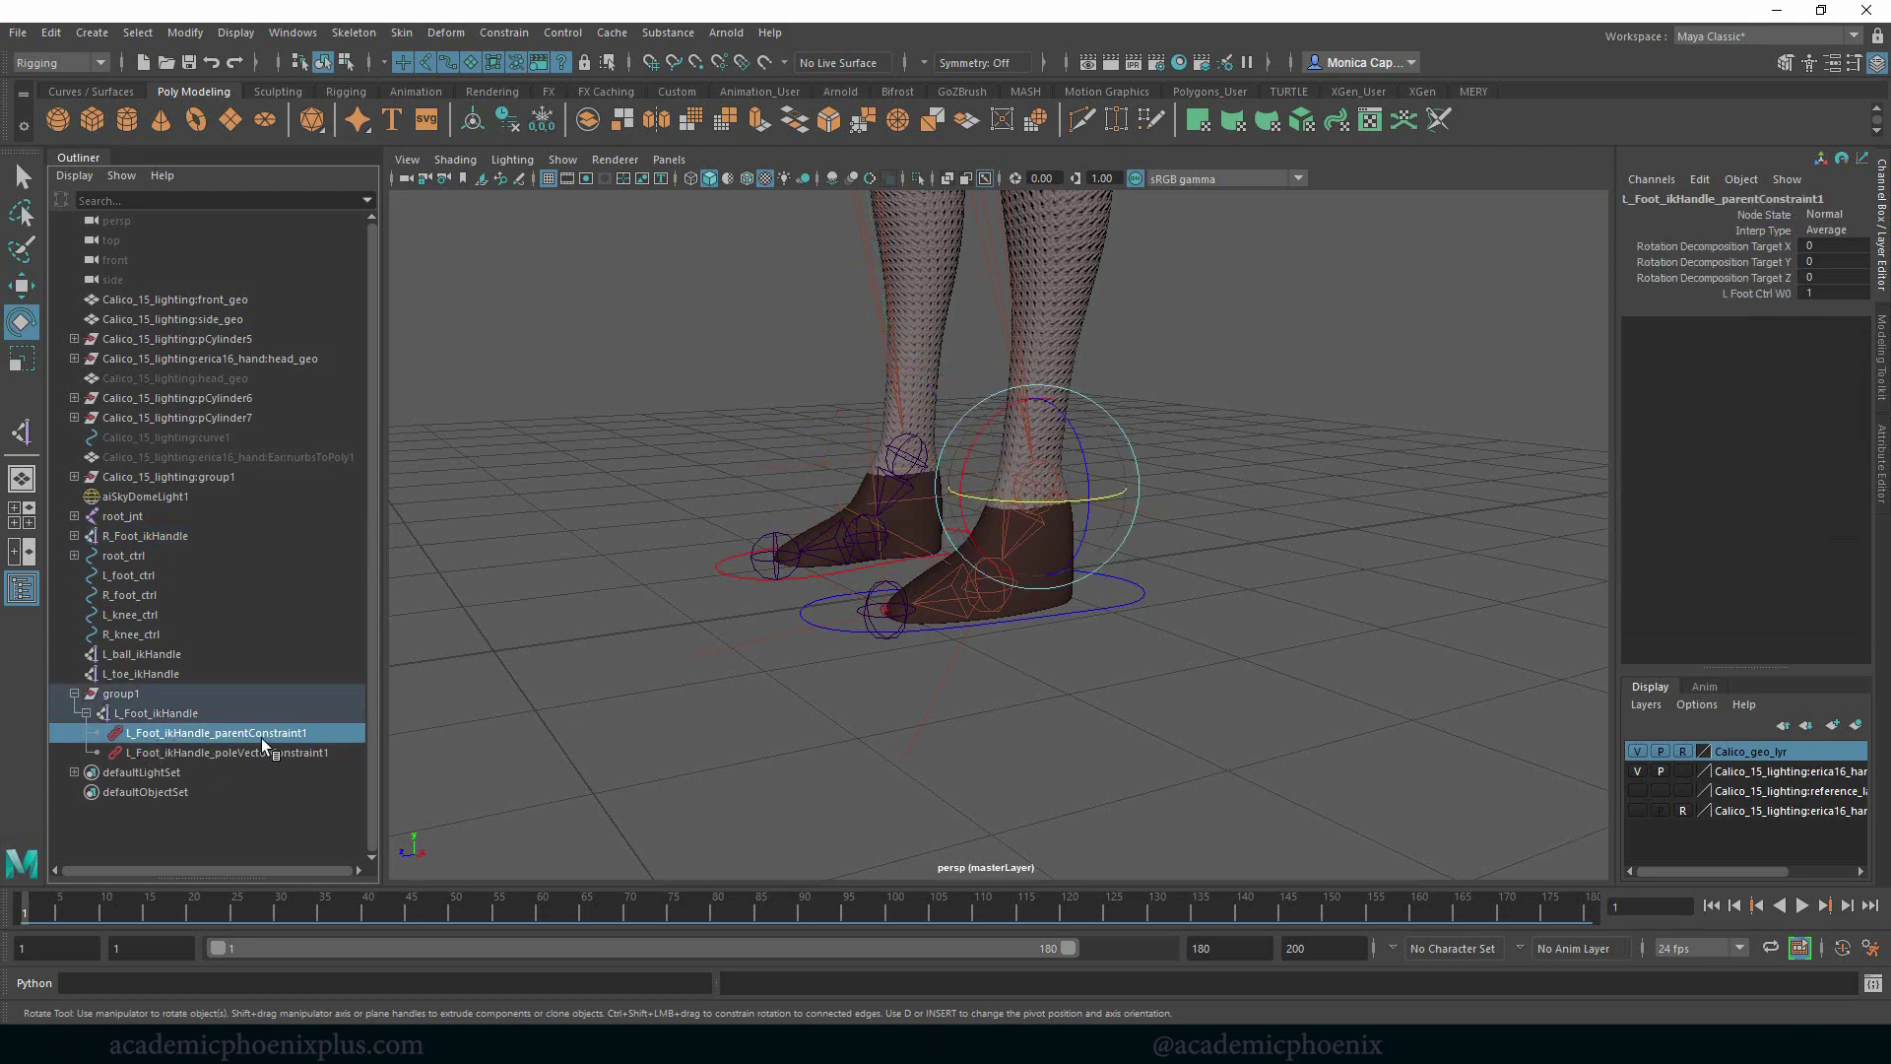
{"action": "key", "text": "Delete"}
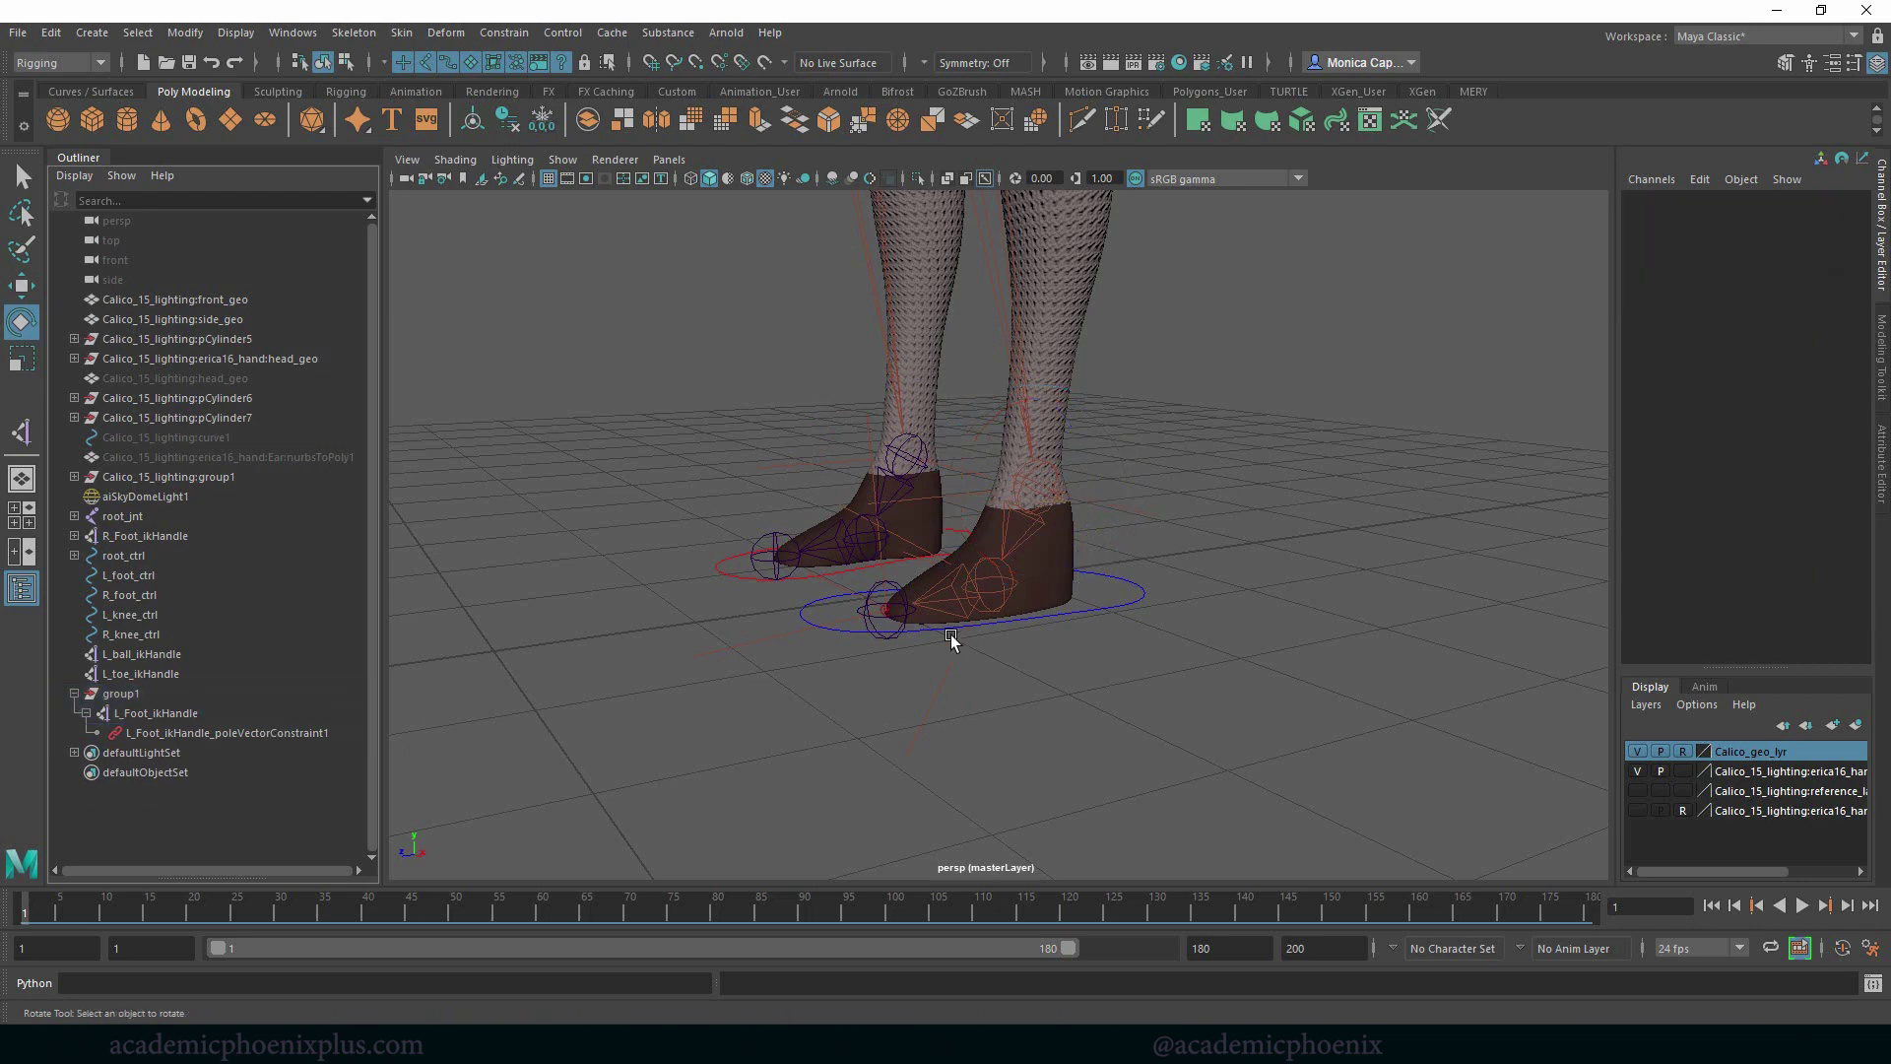
Try rotating the left foot IK handle's group to about 16.9° in Y and undo the rotation
{"action": "left_click", "coordinate": [155, 713]}
{"action": "left_click", "coordinate": [129, 695]}
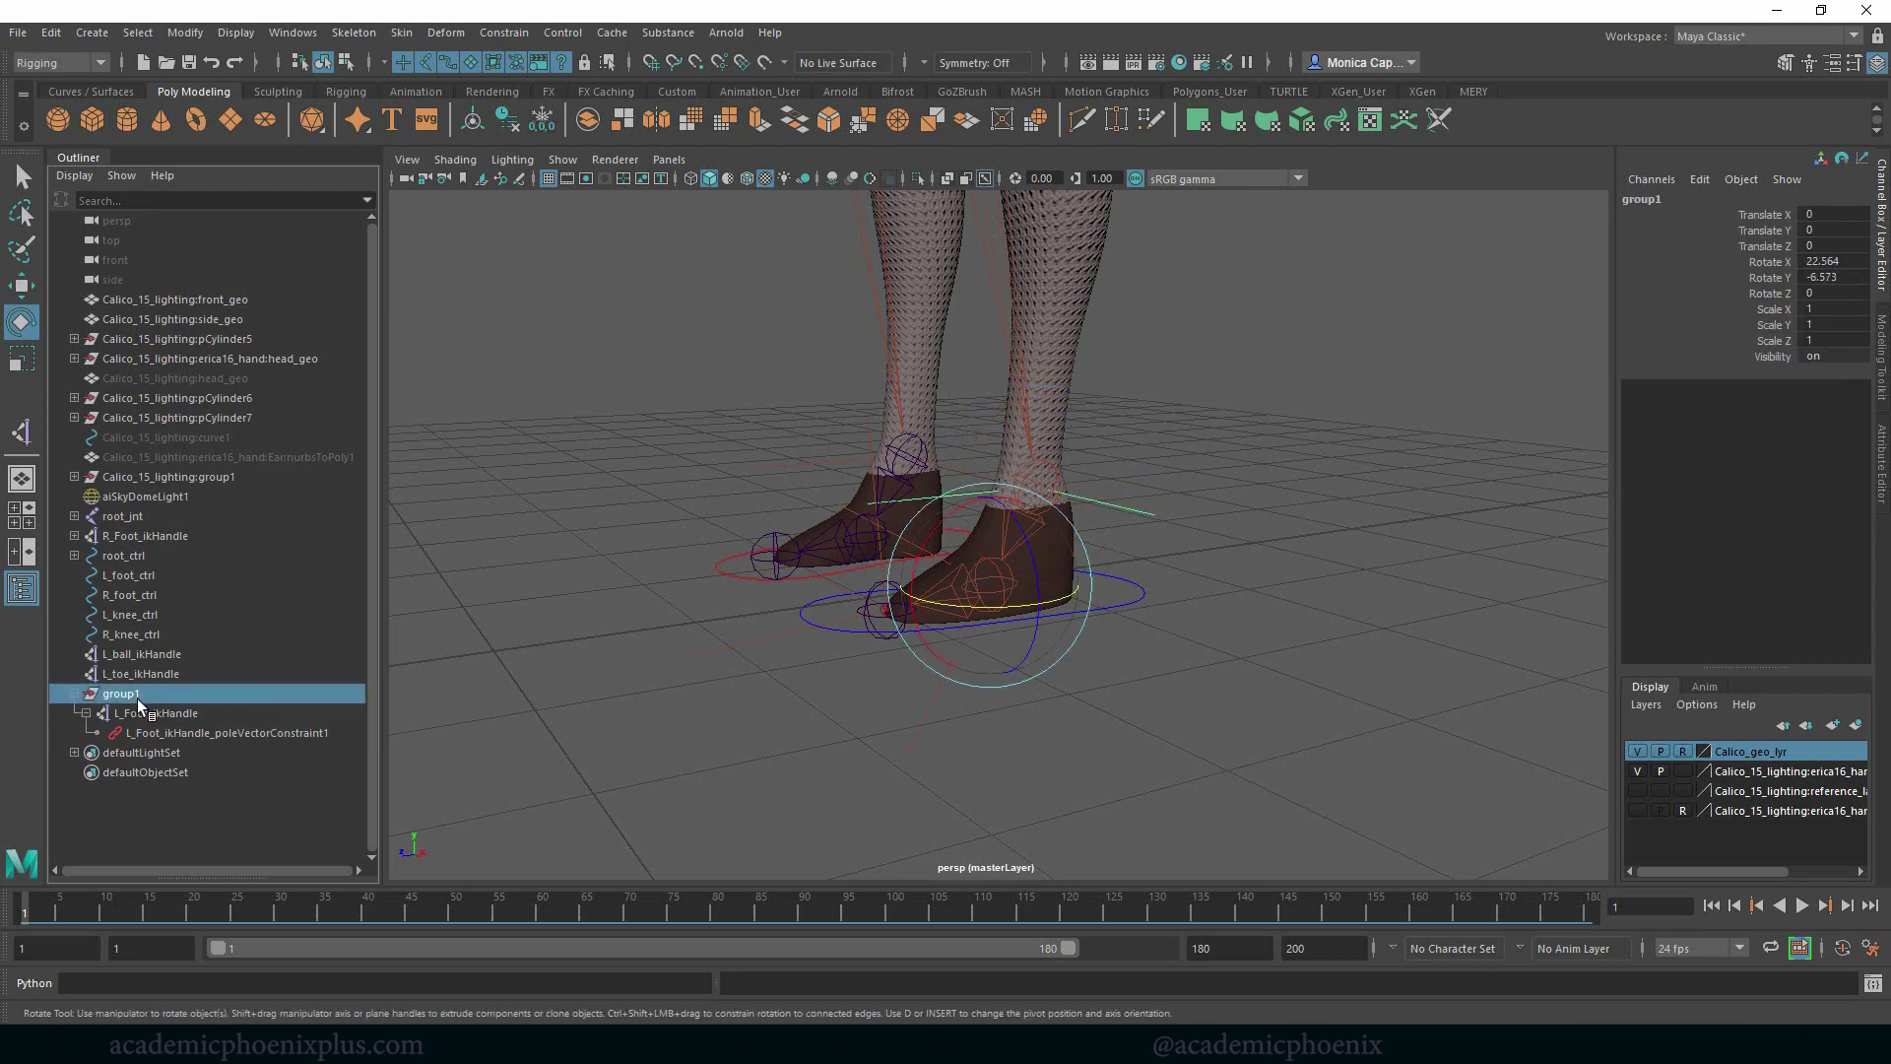
{"action": "left_click_drag", "start_coordinate": [941, 522], "coordinate": [1011, 611]}
{"action": "key", "text": "ctrl+z"}
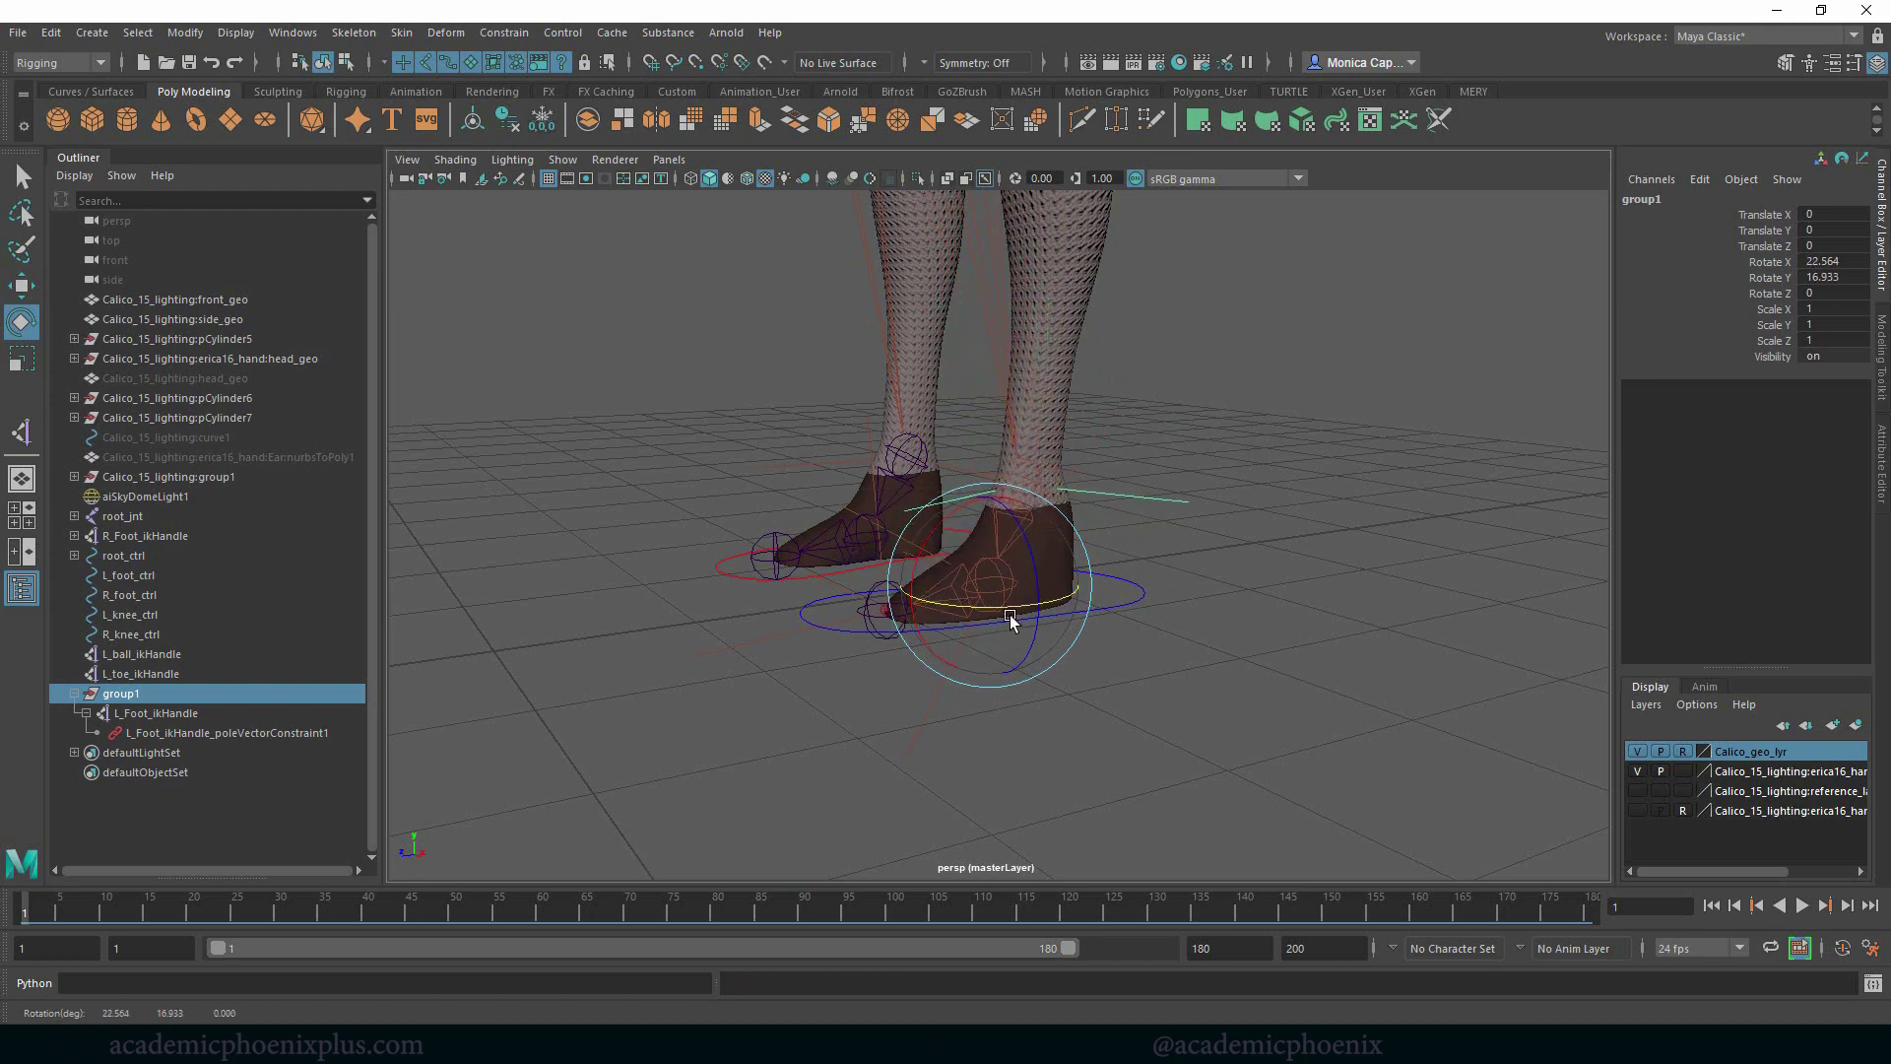
{"action": "key", "text": "ctrl+z"}
Rename the group containing L_Foot_ikHandle as L_ankle_group
{"action": "double_click", "coordinate": [226, 693]}
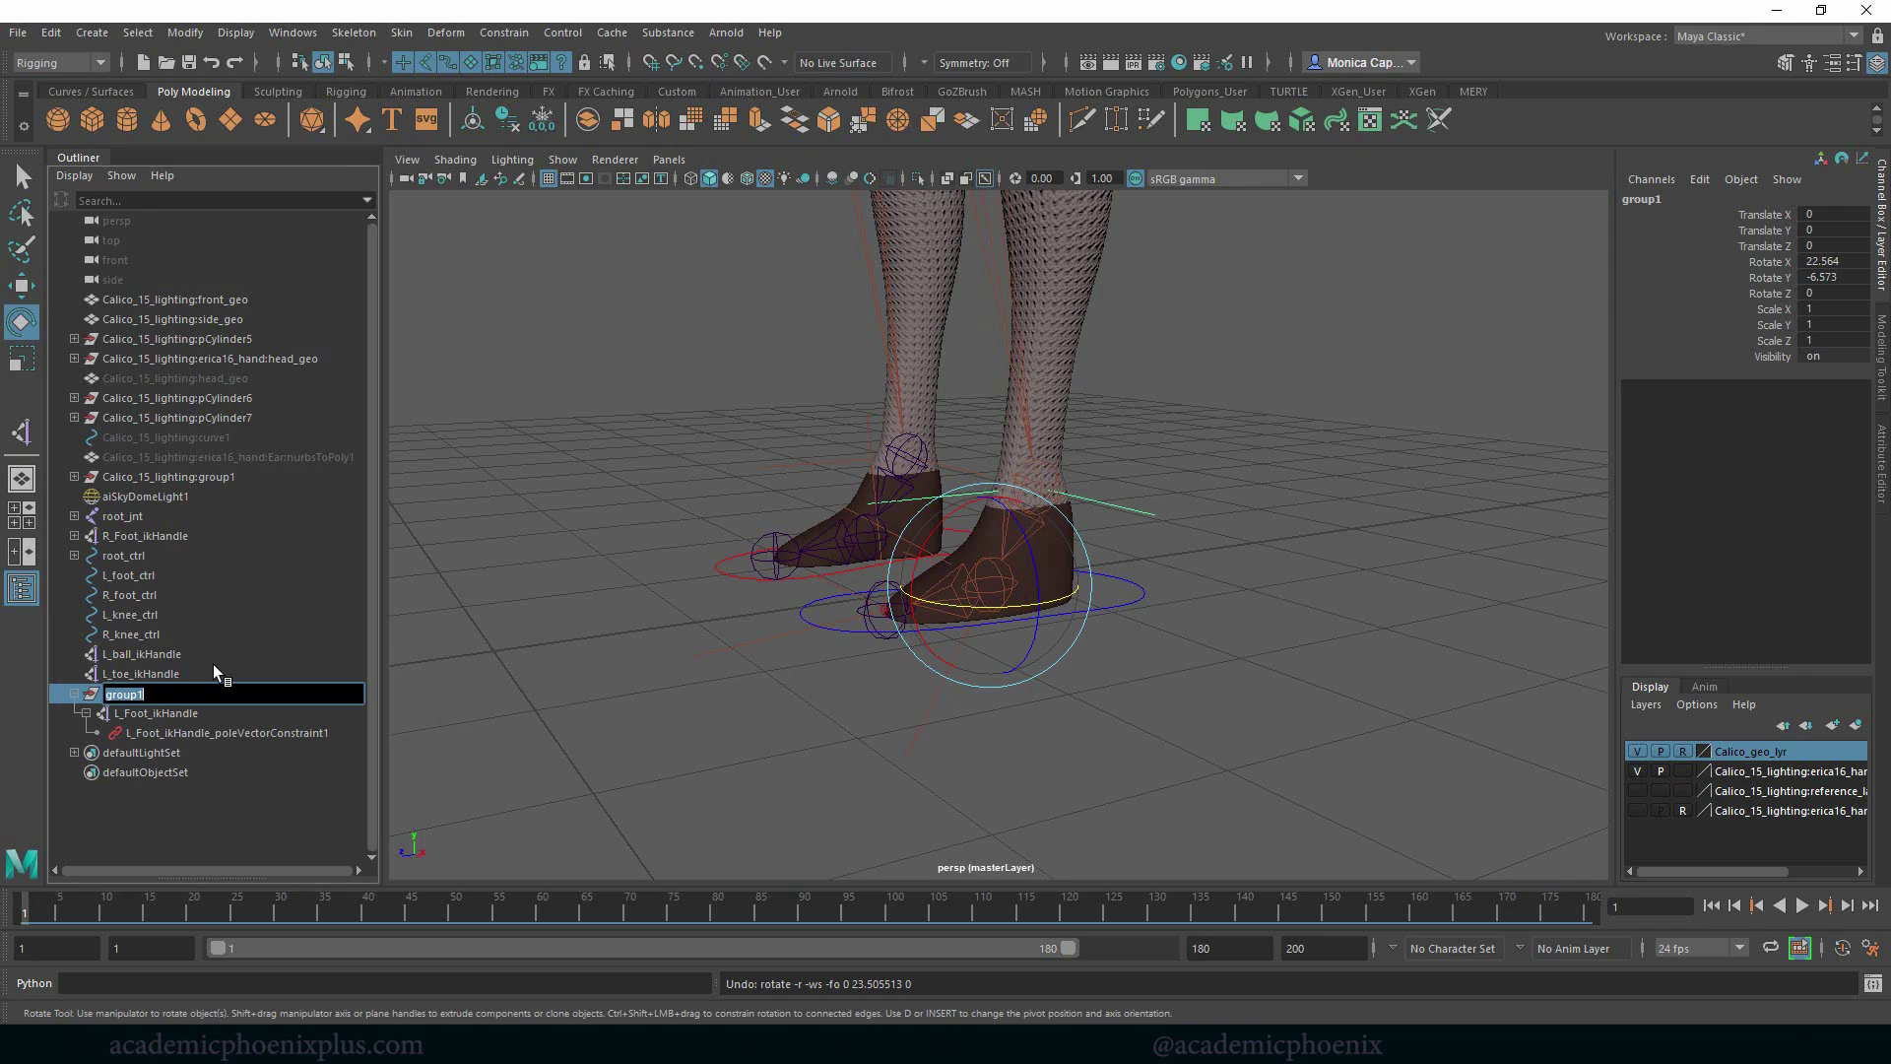
{"action": "type", "text": "L_ankle_group"}
{"action": "key", "text": "Return"}
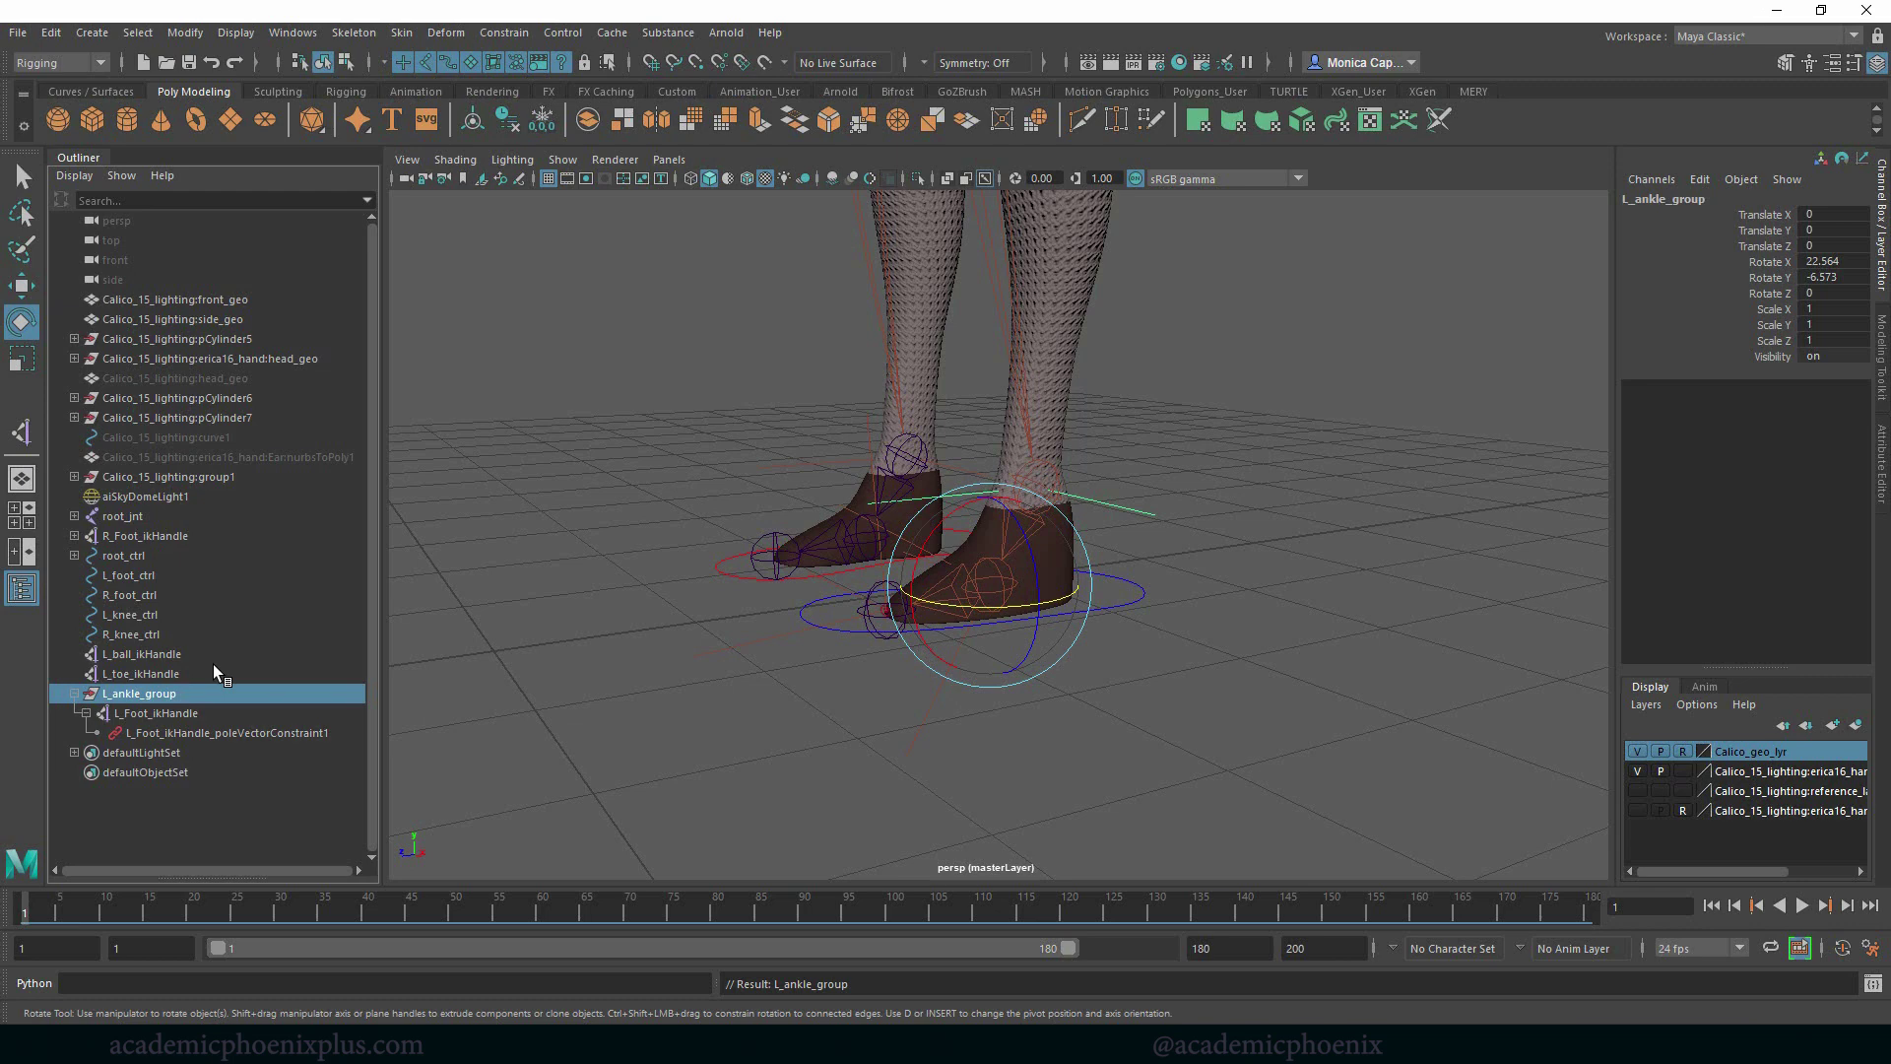
Try rotating L_toe_ikHandle on its own and undo the rotation, keeping the handle selected
{"action": "left_click", "coordinate": [787, 663]}
{"action": "left_click_drag", "start_coordinate": [739, 628], "coordinate": [762, 665]}
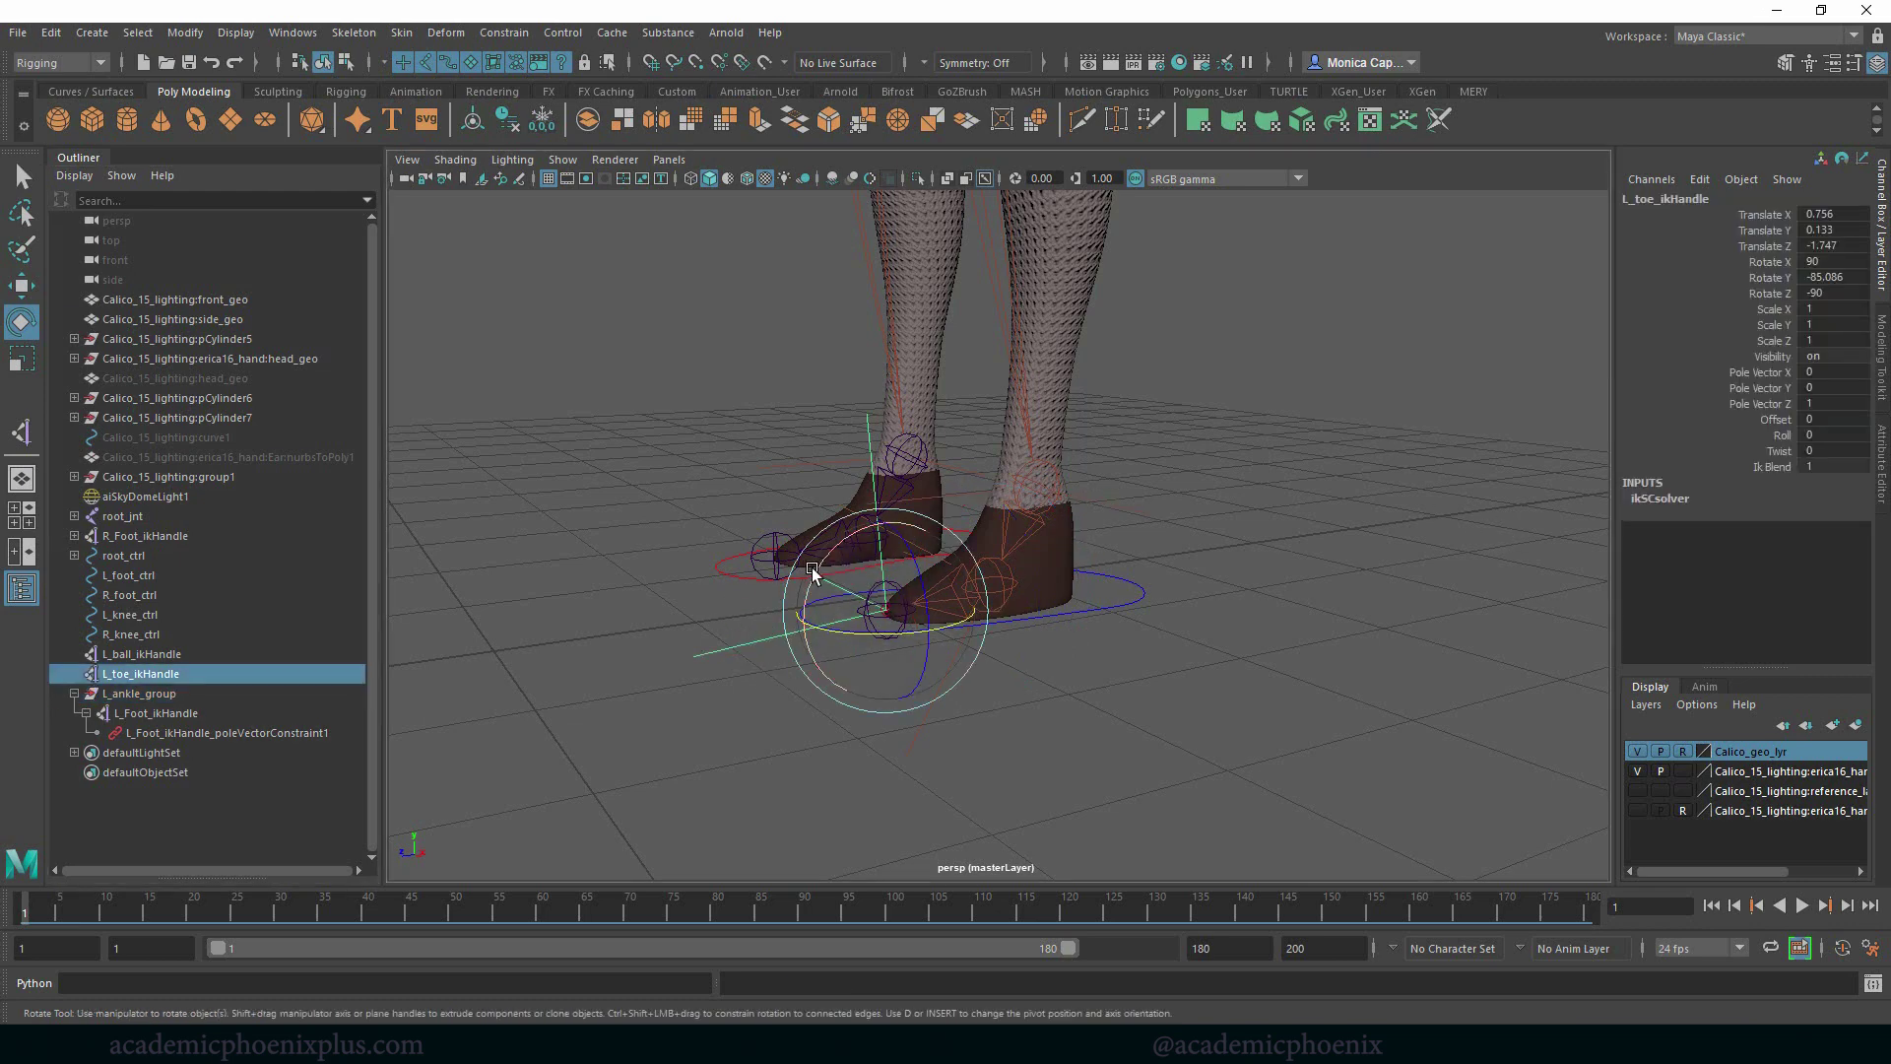
{"action": "left_click_drag", "start_coordinate": [812, 571], "coordinate": [884, 538]}
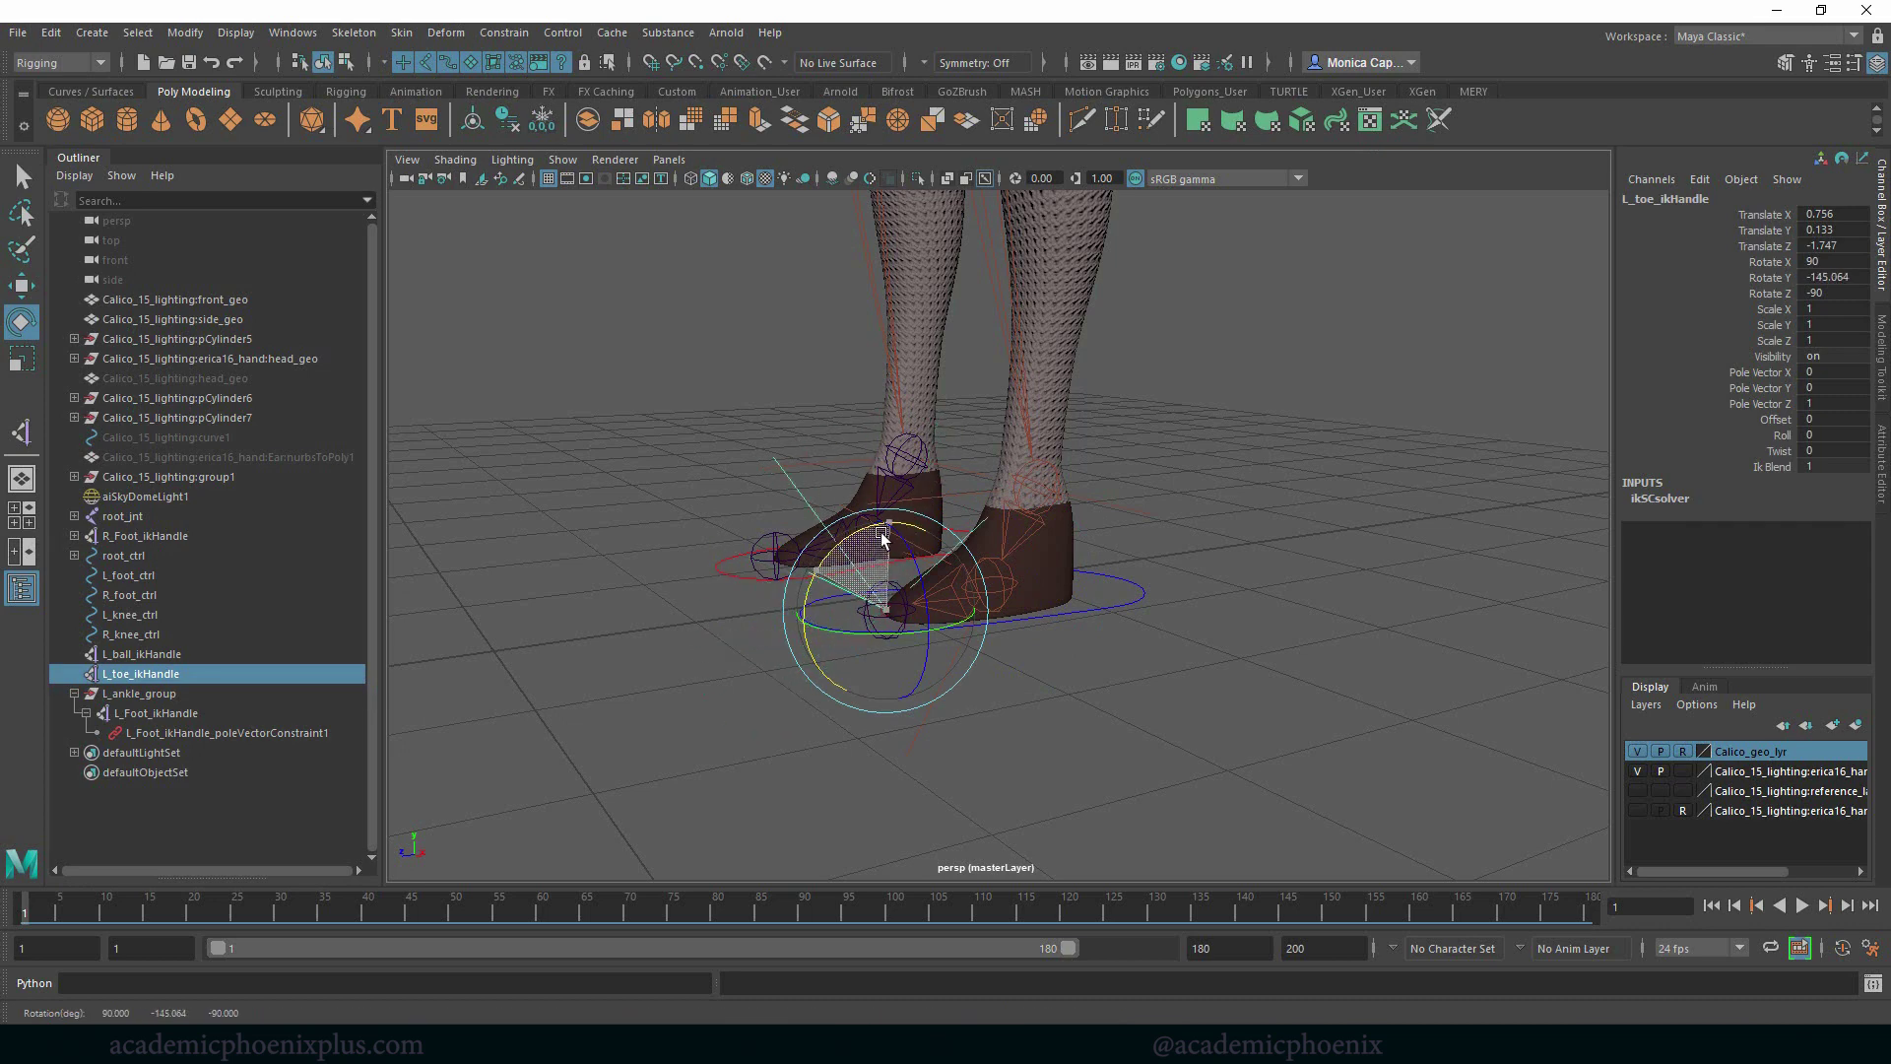
{"action": "key", "text": "ctrl+z"}
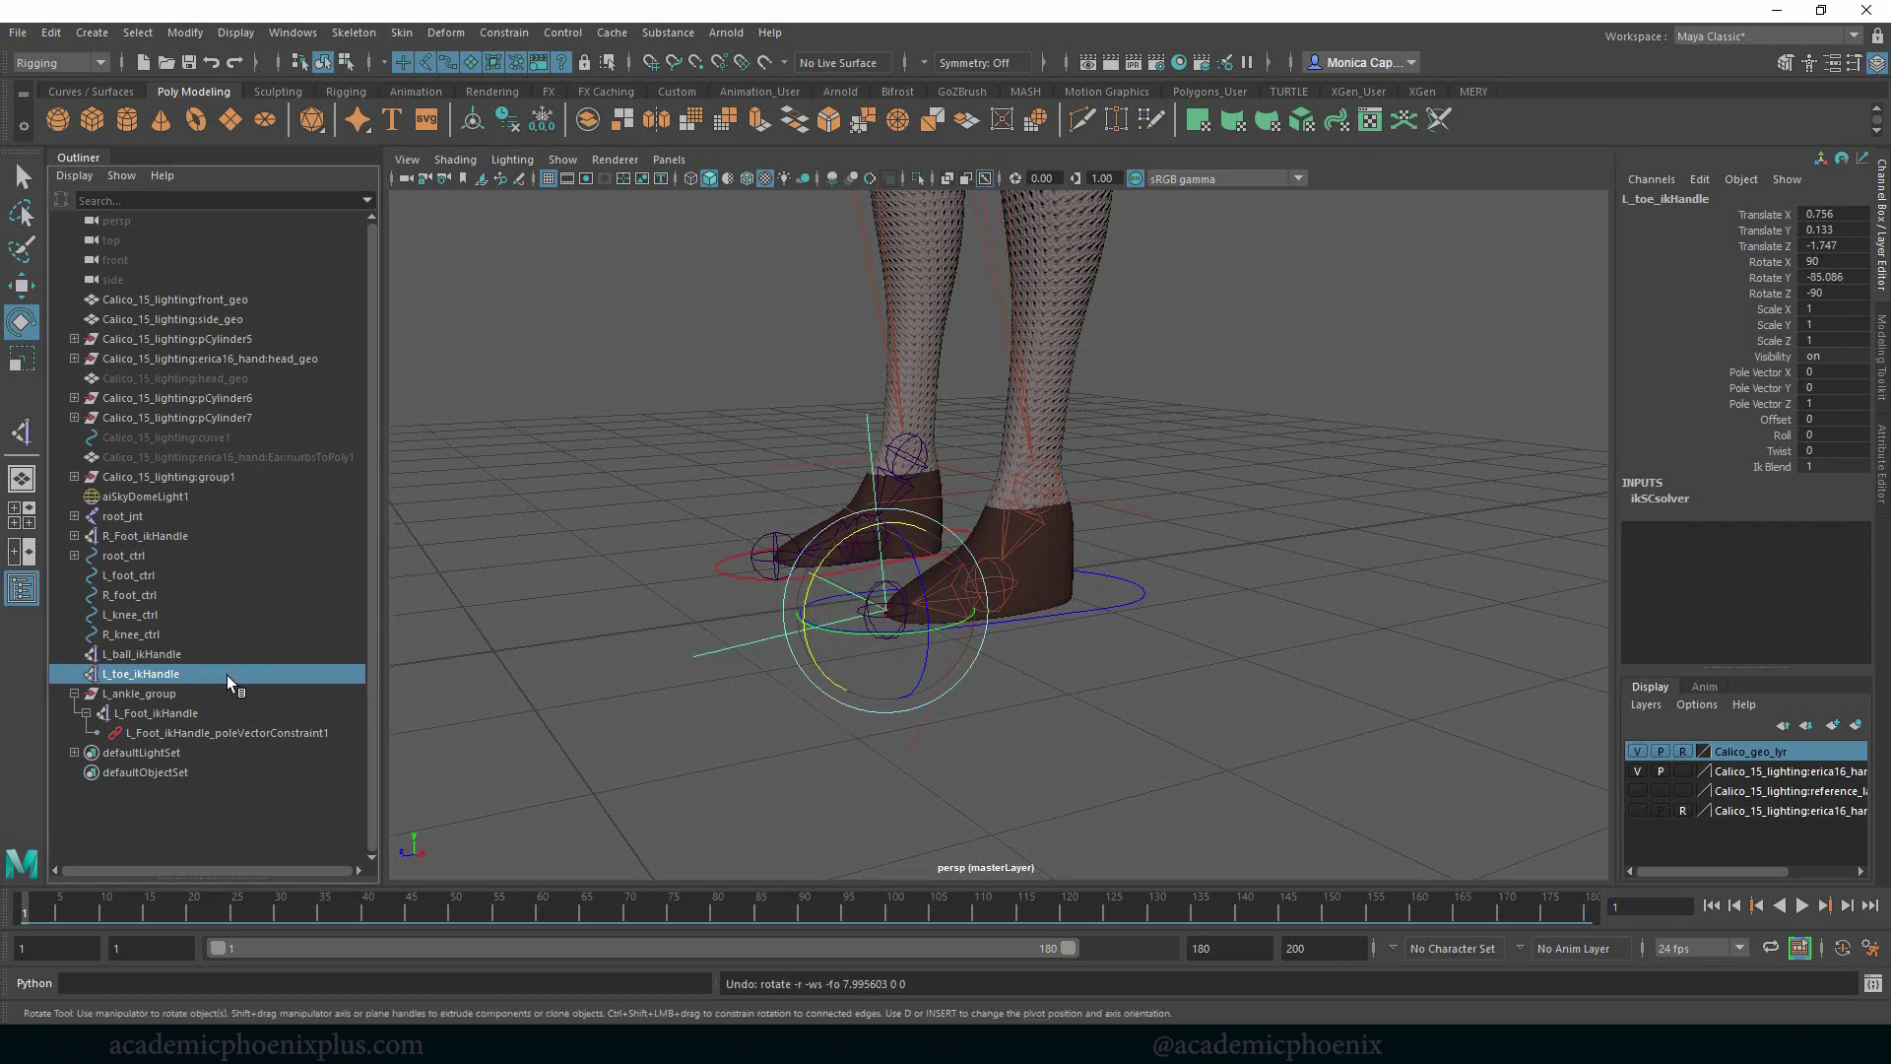
Group L_toe_ikHandle by itself and move the new group's pivot onto the left foot's ball joint
{"action": "key", "text": "ctrl+g"}
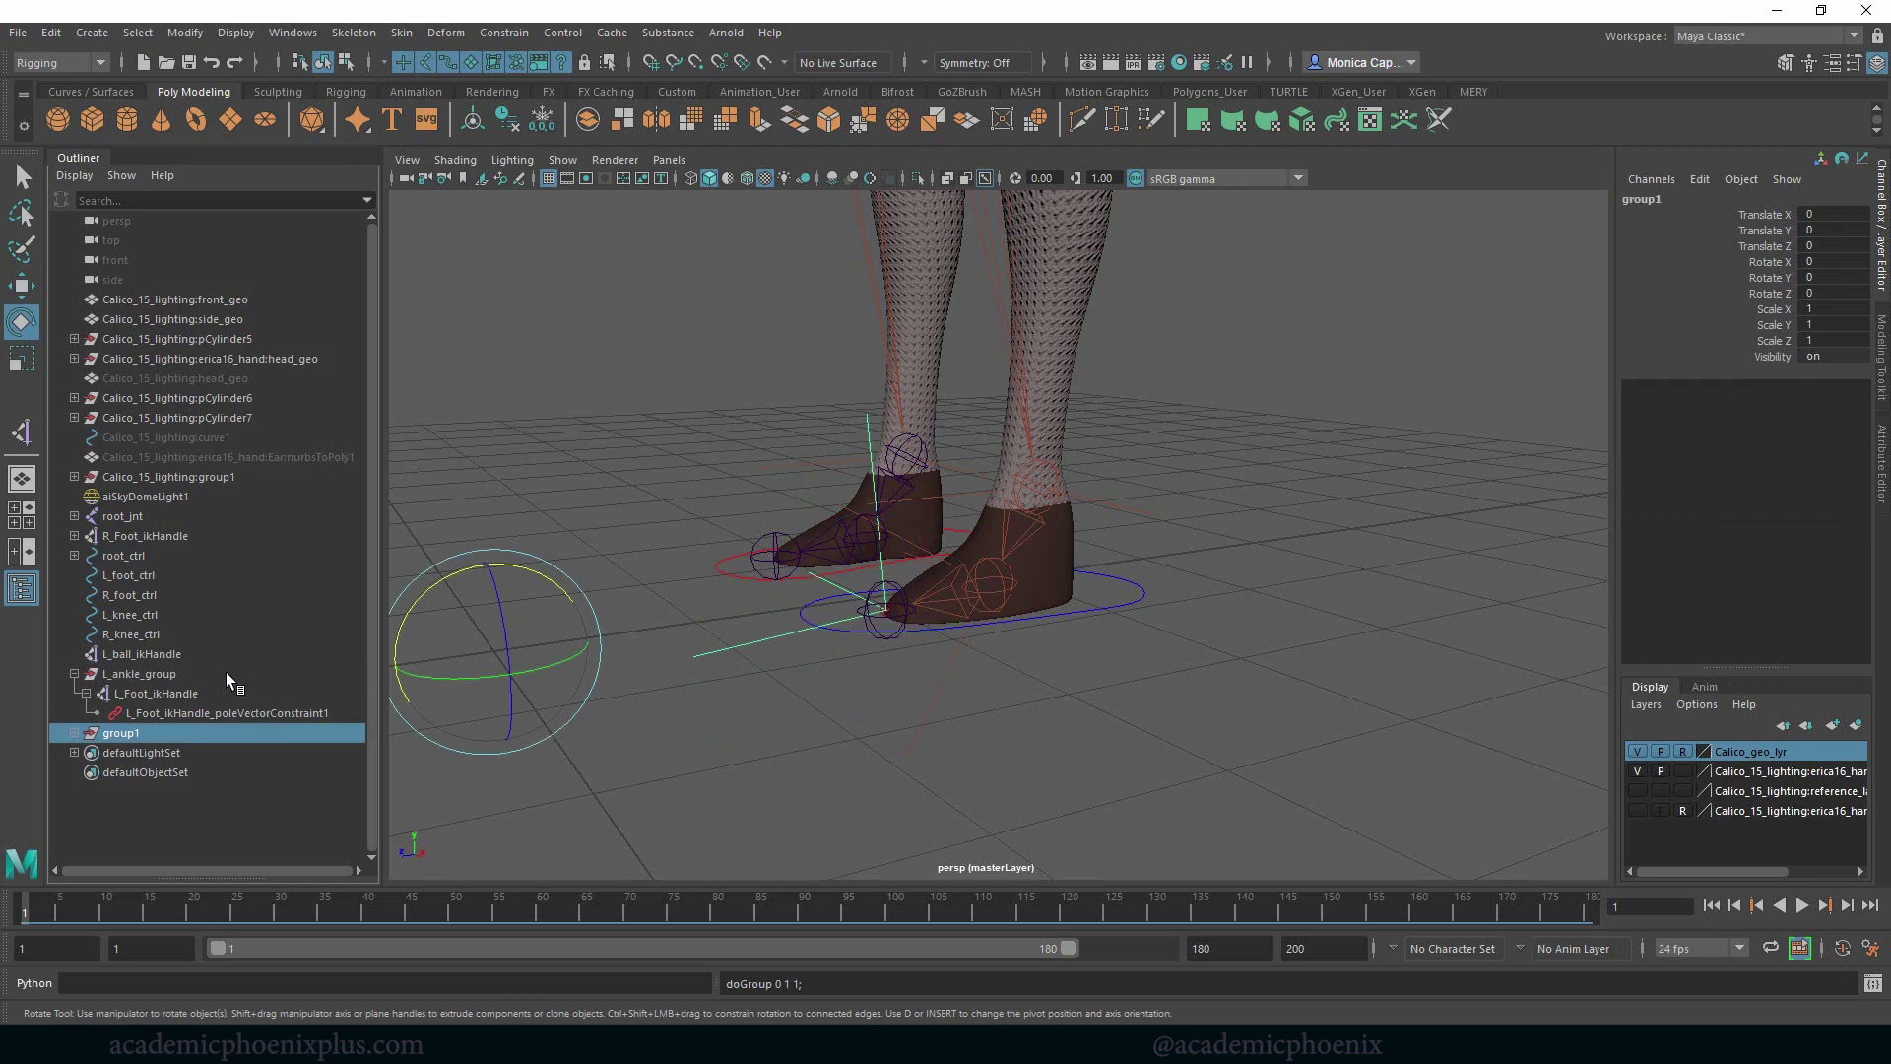
{"action": "key", "text": "w"}
{"action": "key", "text": "d"}
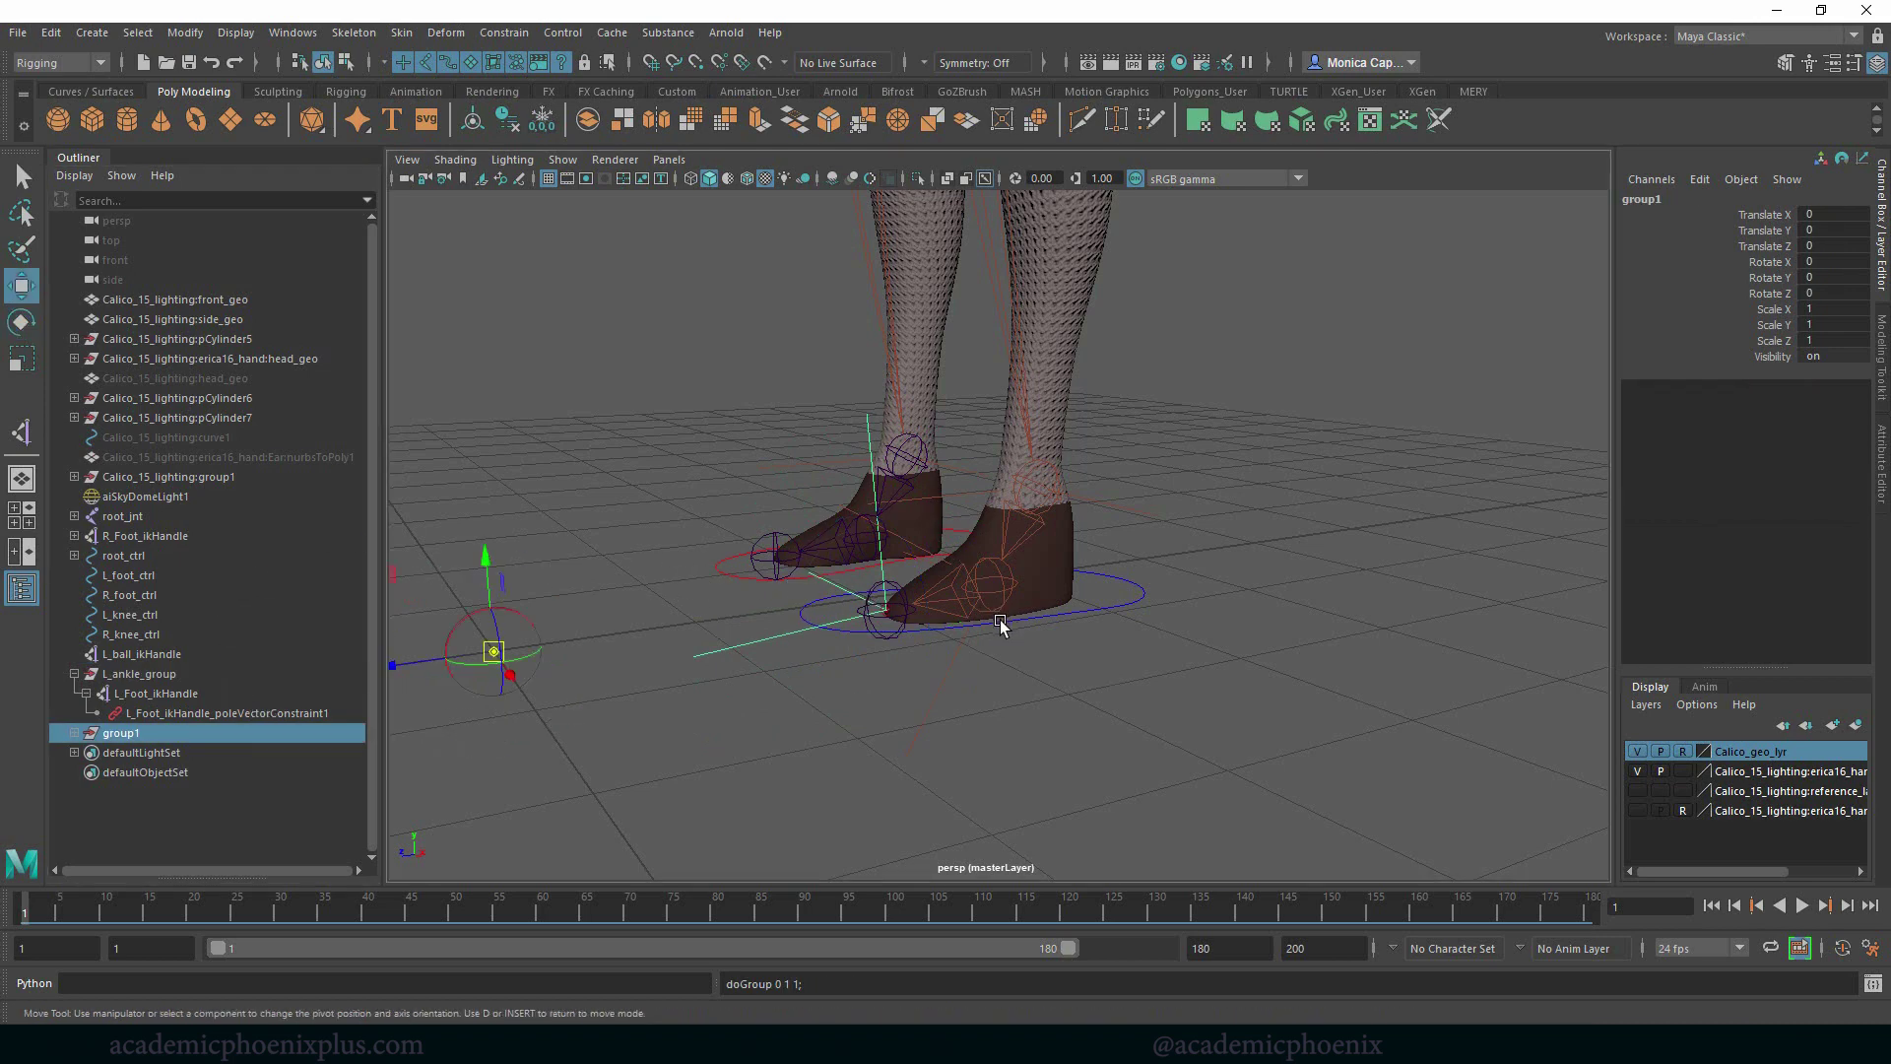
{"action": "key", "text": "v"}
{"action": "middle_click_drag", "start_coordinate": [1012, 617], "coordinate": [989, 585]}
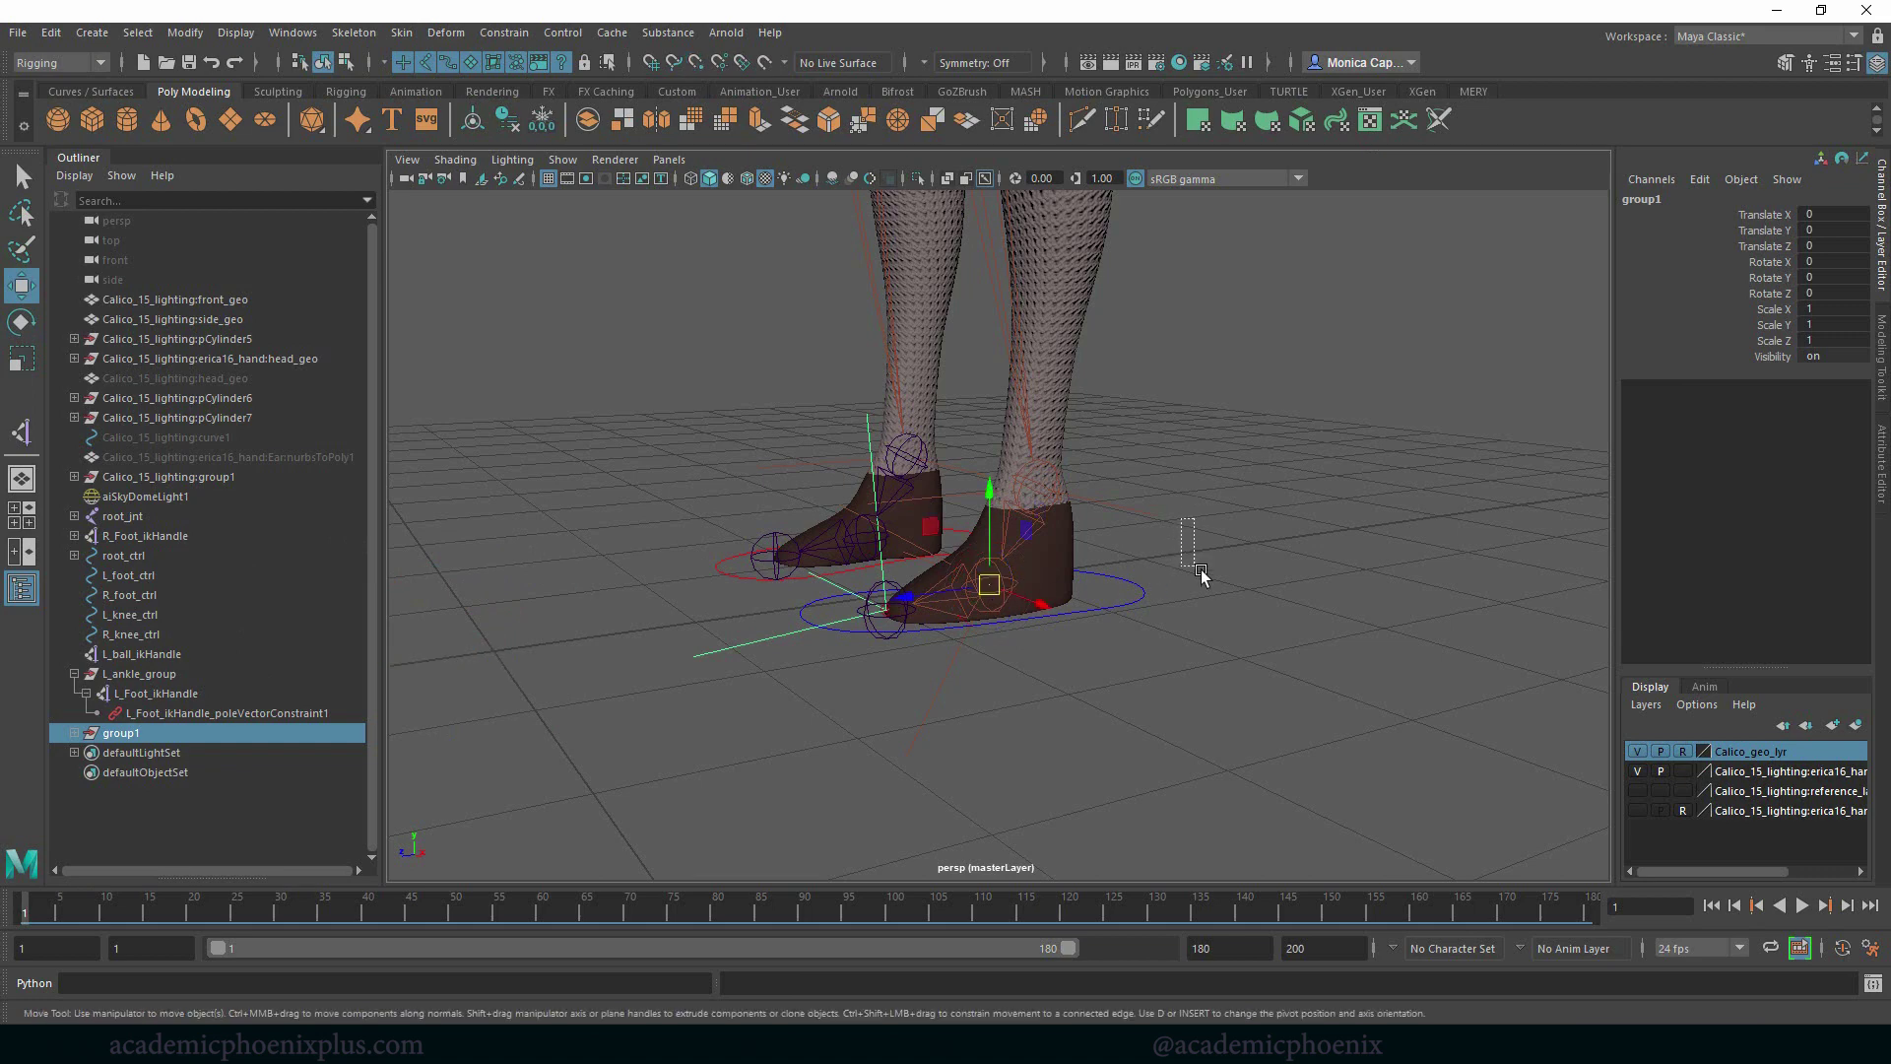
Compare the pivot placement of L_ankle_group with that of the new toe handle group
{"action": "left_click", "coordinate": [1142, 552]}
{"action": "left_click_drag", "start_coordinate": [1142, 551], "coordinate": [1107, 585], "text": "alt"}
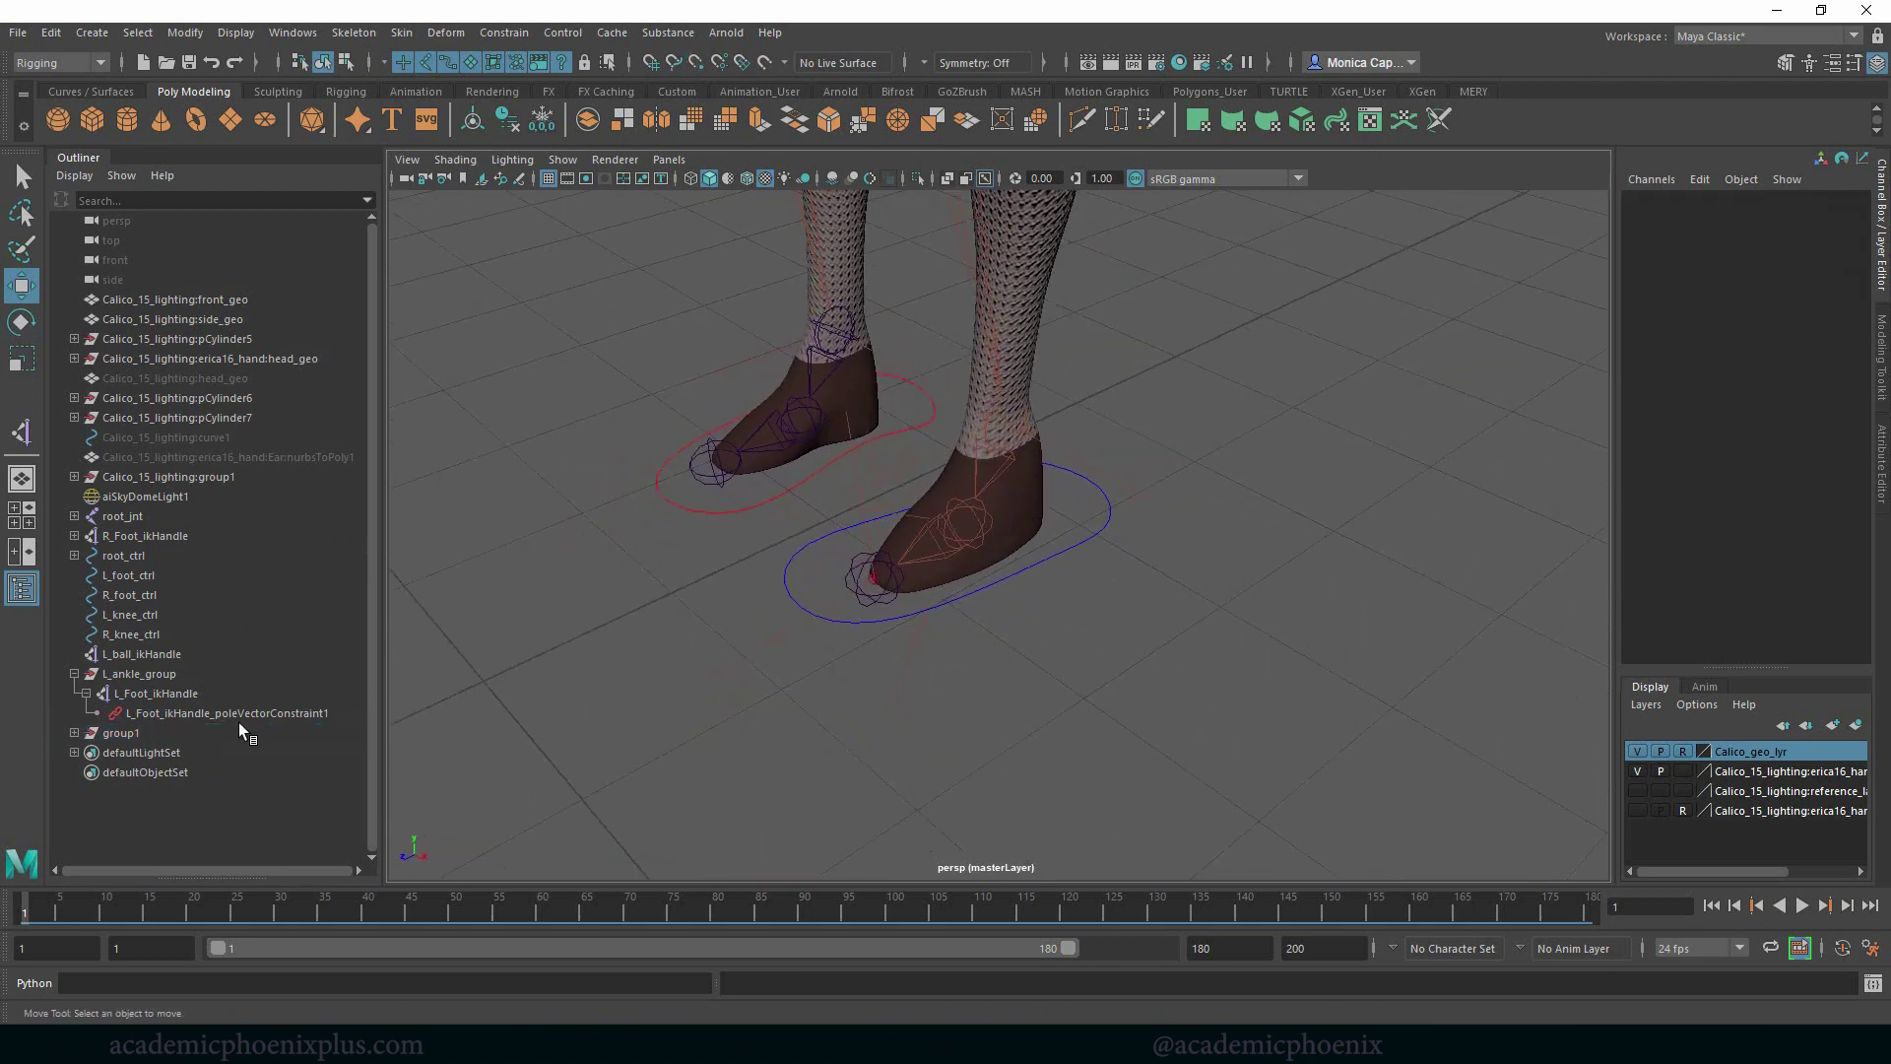
{"action": "left_click", "coordinate": [162, 673]}
{"action": "left_click", "coordinate": [1160, 658]}
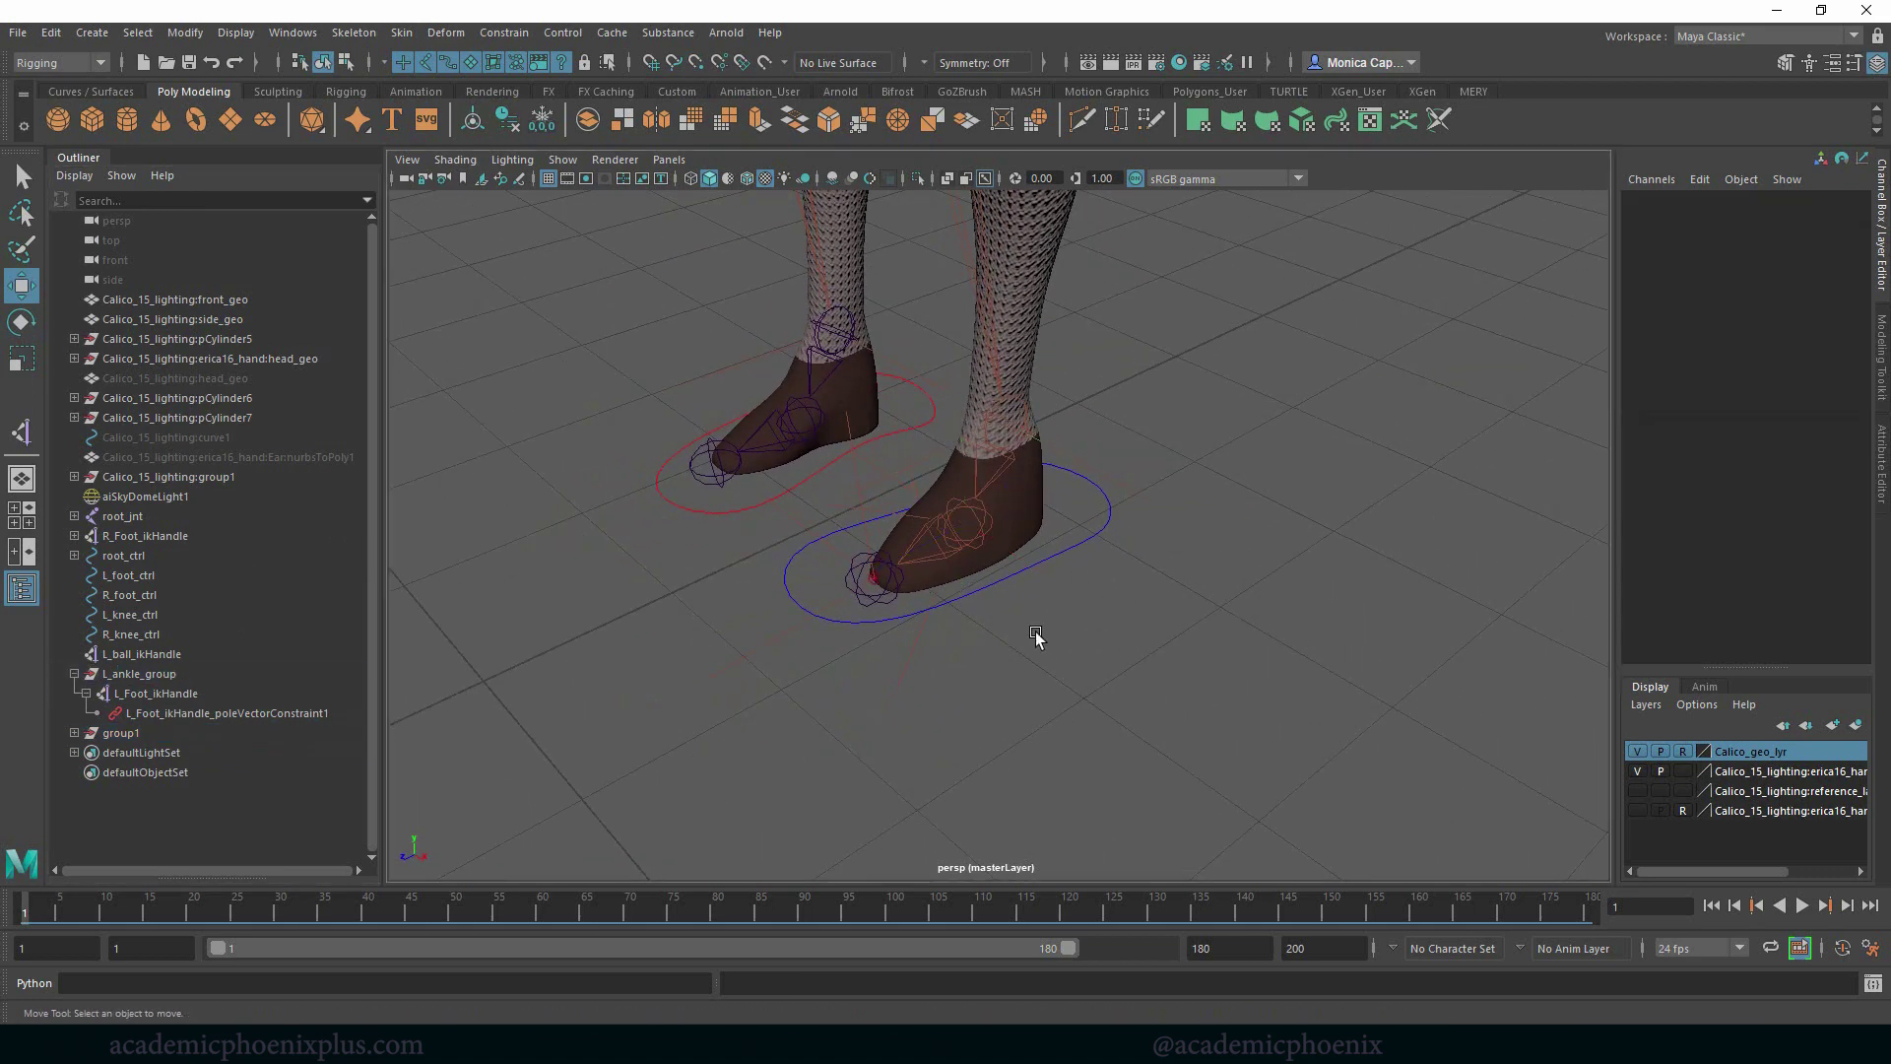
{"action": "left_click", "coordinate": [174, 676]}
{"action": "left_click_drag", "start_coordinate": [848, 645], "coordinate": [988, 597], "text": "alt"}
{"action": "key", "text": "ctrl+z"}
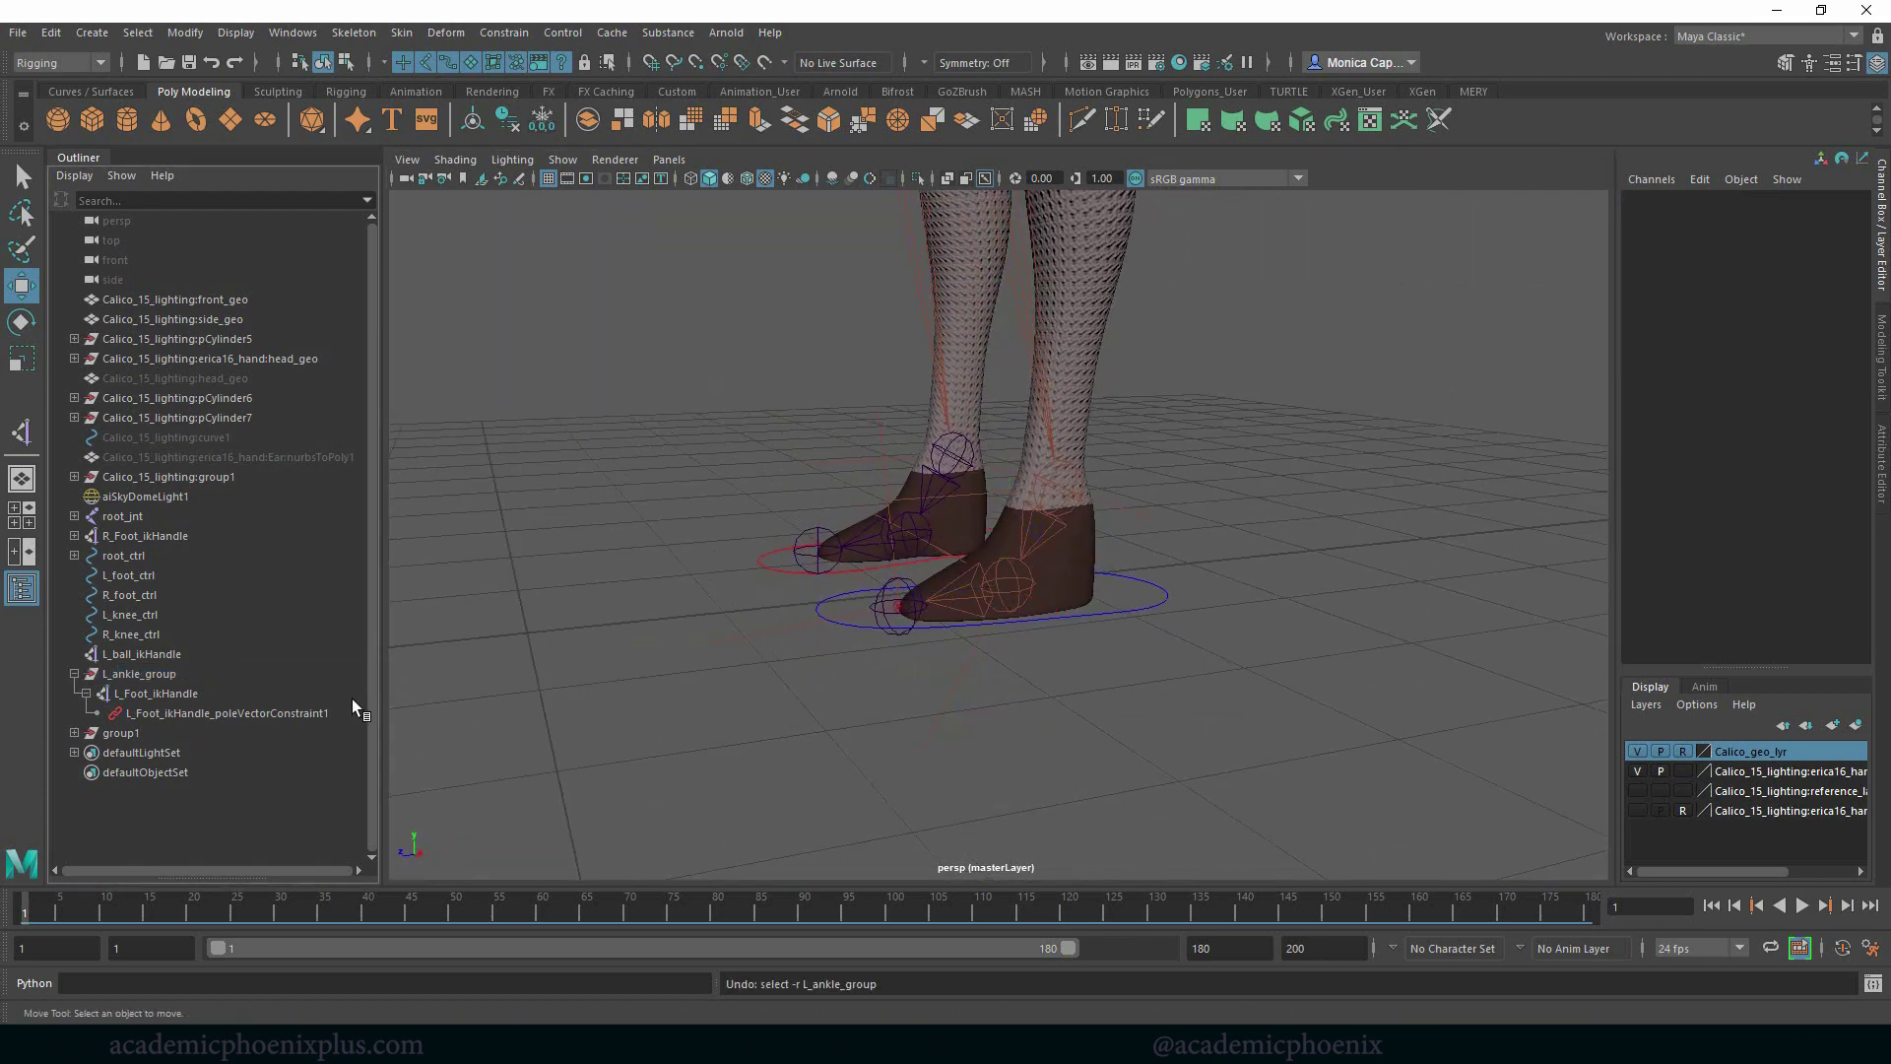
{"action": "left_click", "coordinate": [144, 676]}
{"action": "key", "text": "ctrl+z"}
{"action": "left_click", "coordinate": [140, 731]}
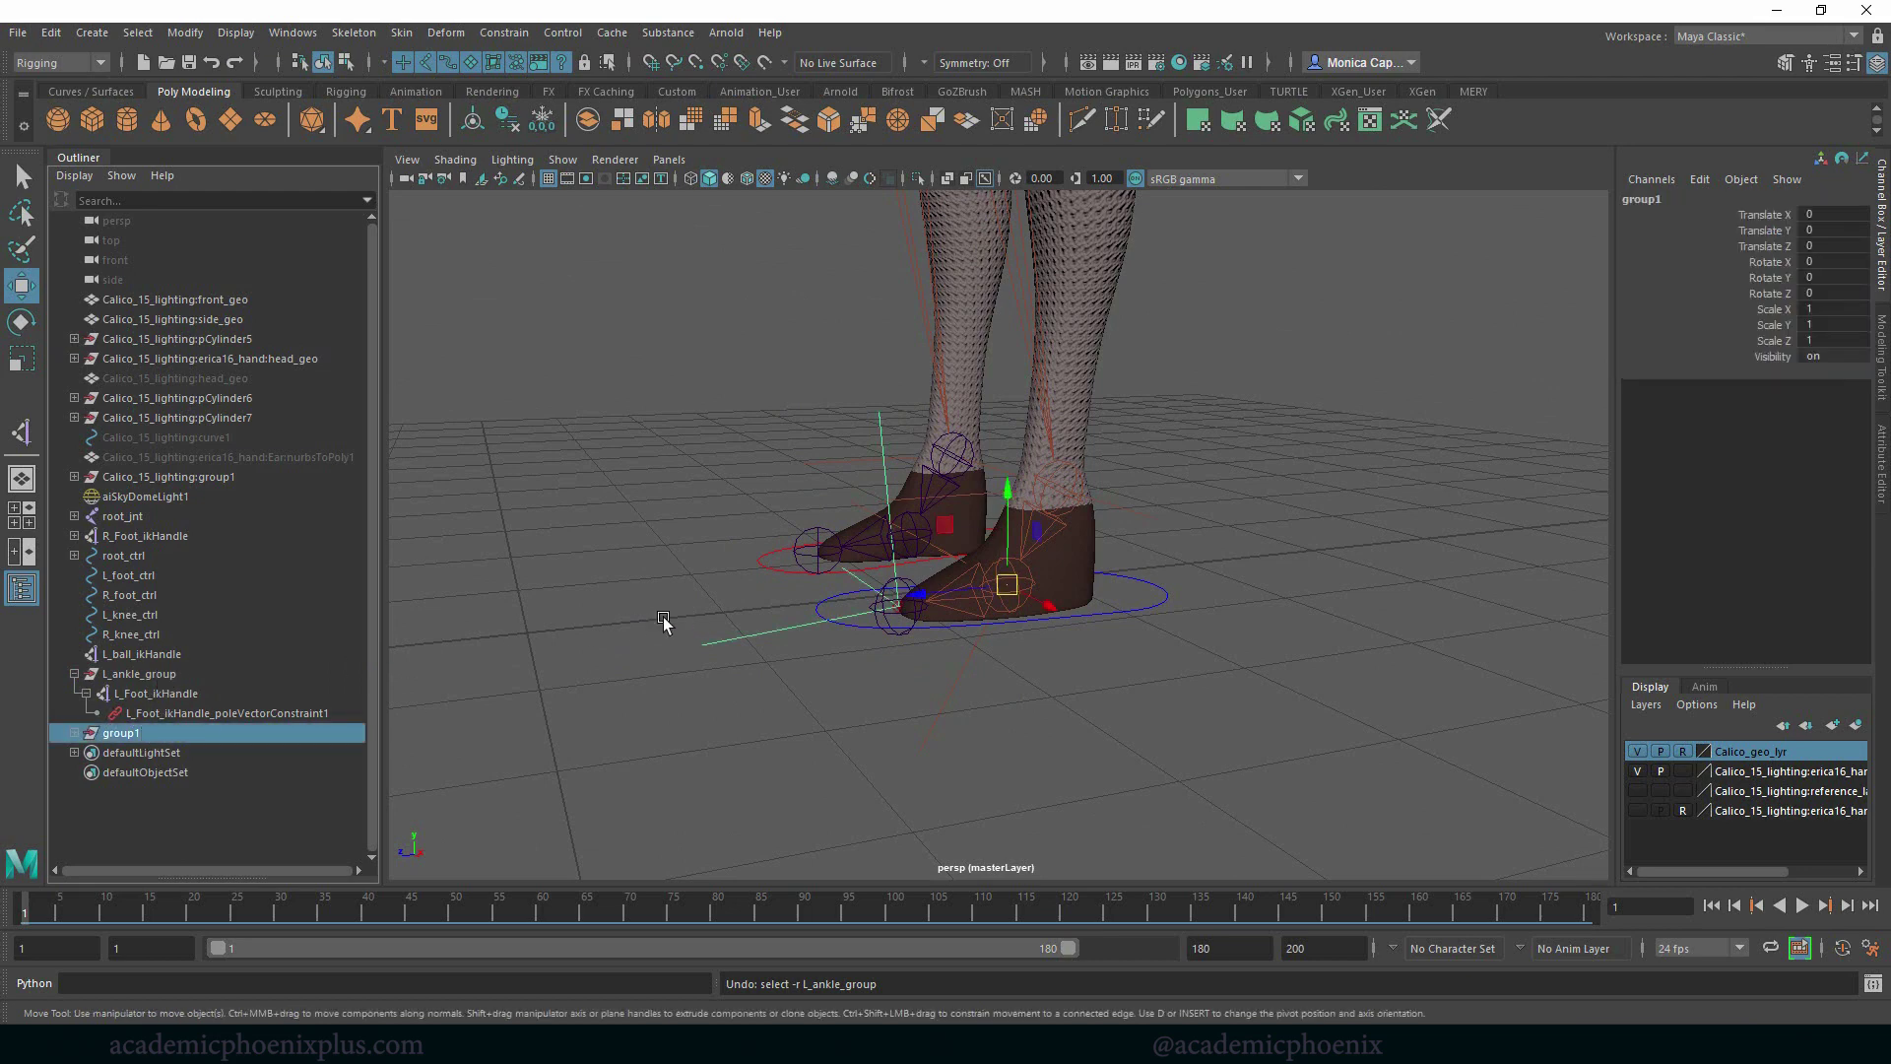
{"action": "left_click", "coordinate": [160, 676]}
{"action": "key", "text": "ctrl+z"}
{"action": "left_click", "coordinate": [152, 675]}
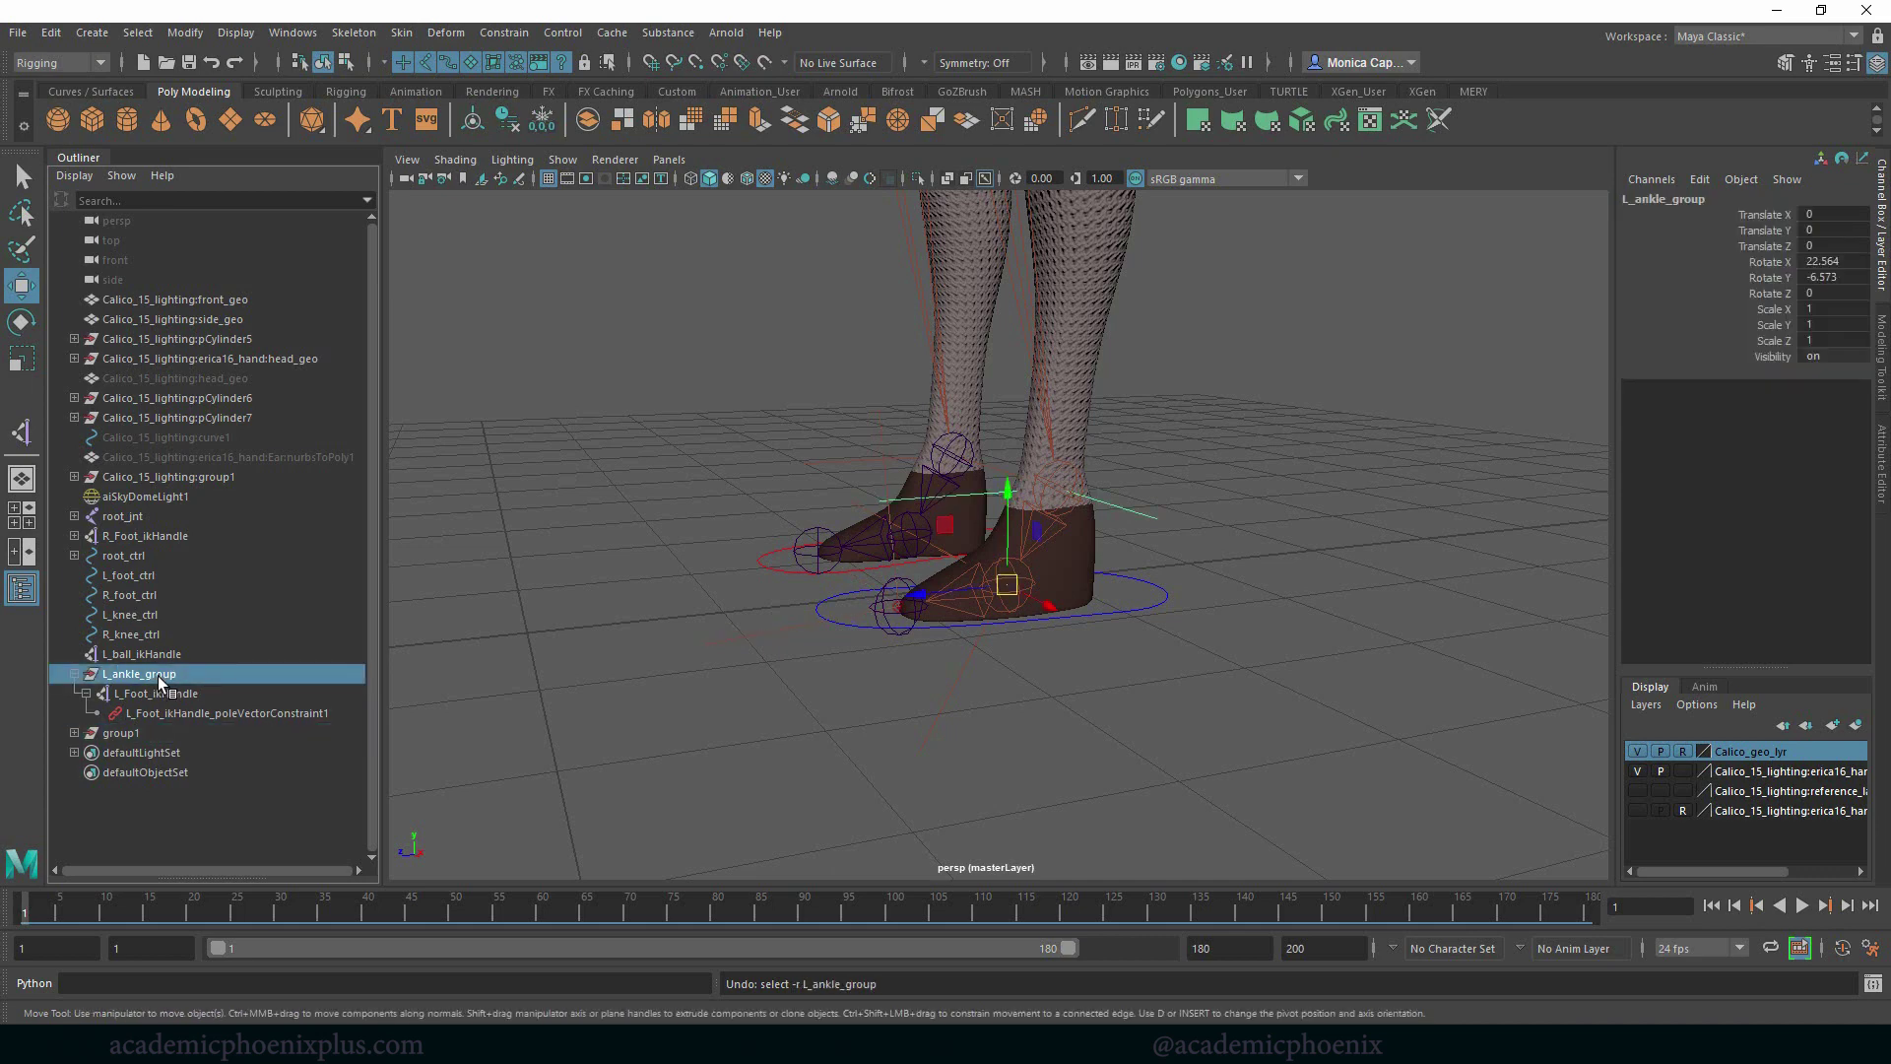
Undo the grouping and pivot change of the toe handle, going back to the ungrouped L_toe_ikHandle selection
{"action": "key", "text": "ctrl+z"}
{"action": "key", "text": "ctrl+z"}
{"action": "key", "text": "ctrl+z"}
{"action": "key", "text": "ctrl+z"}
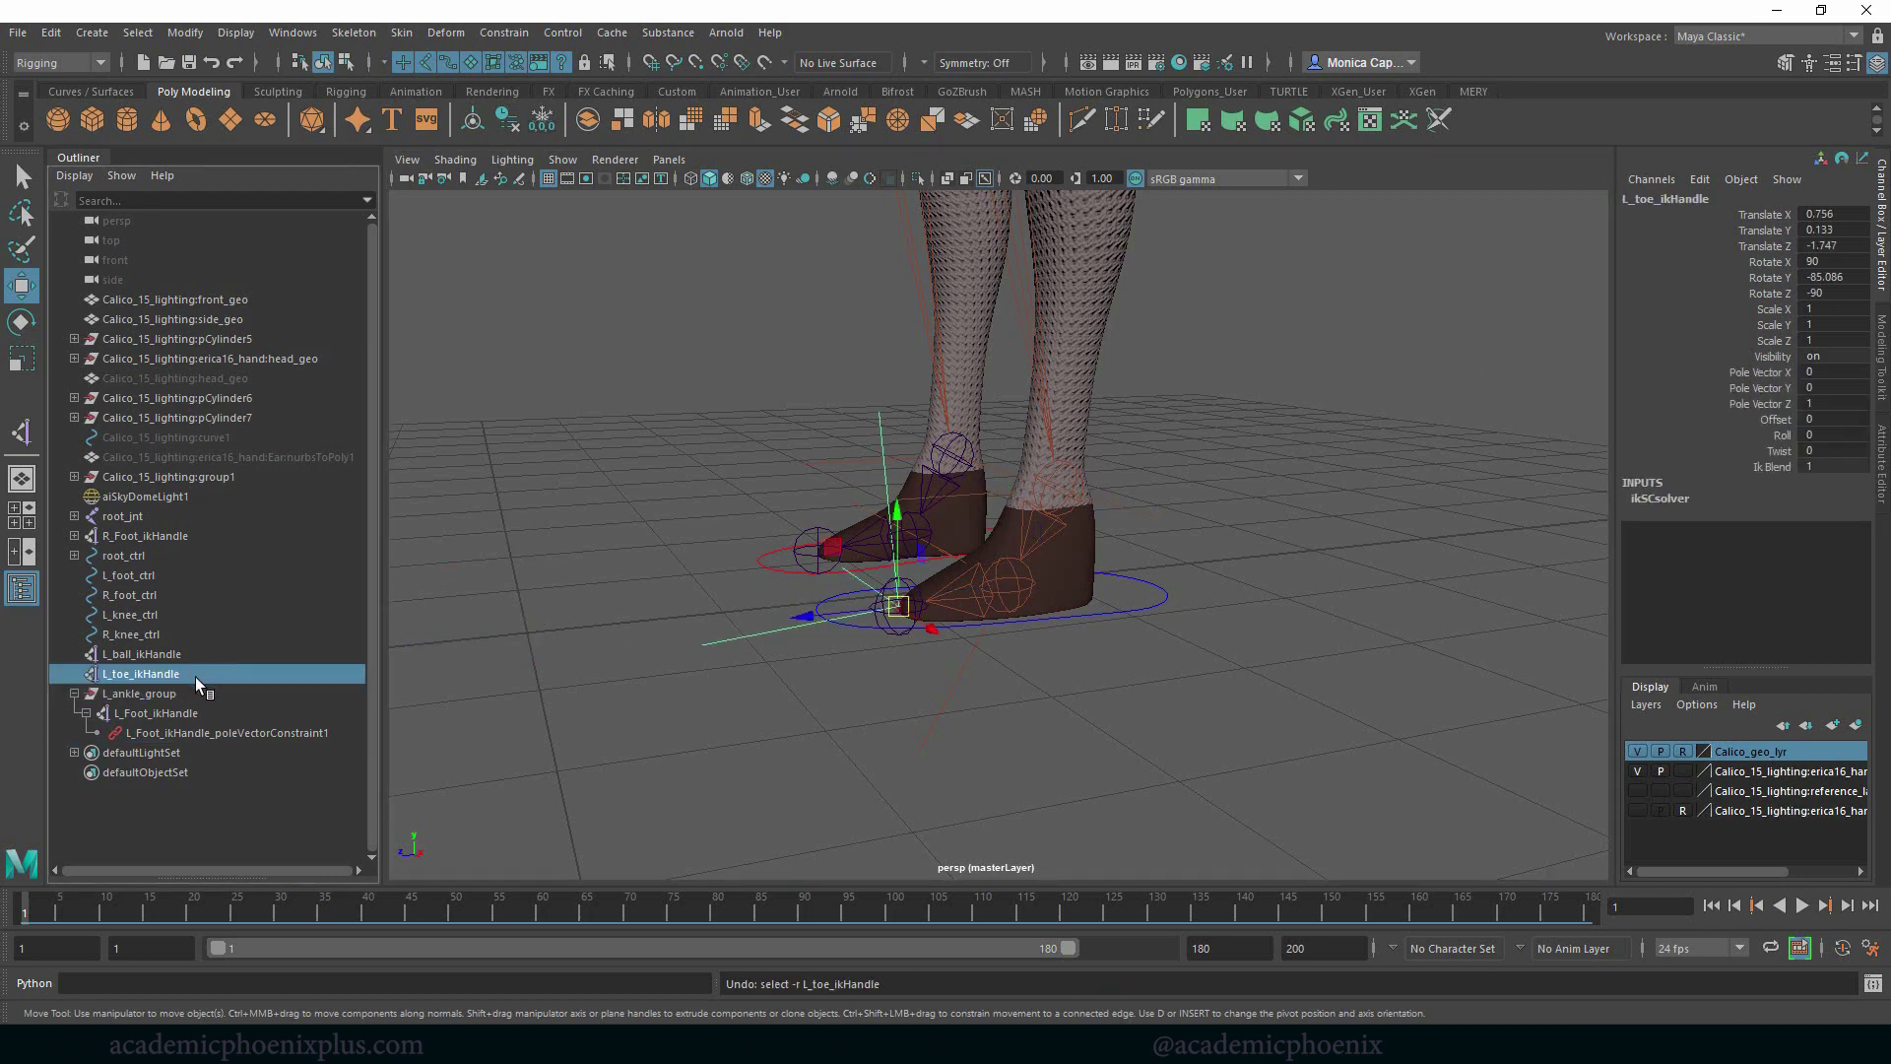
Group L_toe_ikHandle and snap the group's pivot to the left ball joint
{"action": "key", "text": "ctrl+g"}
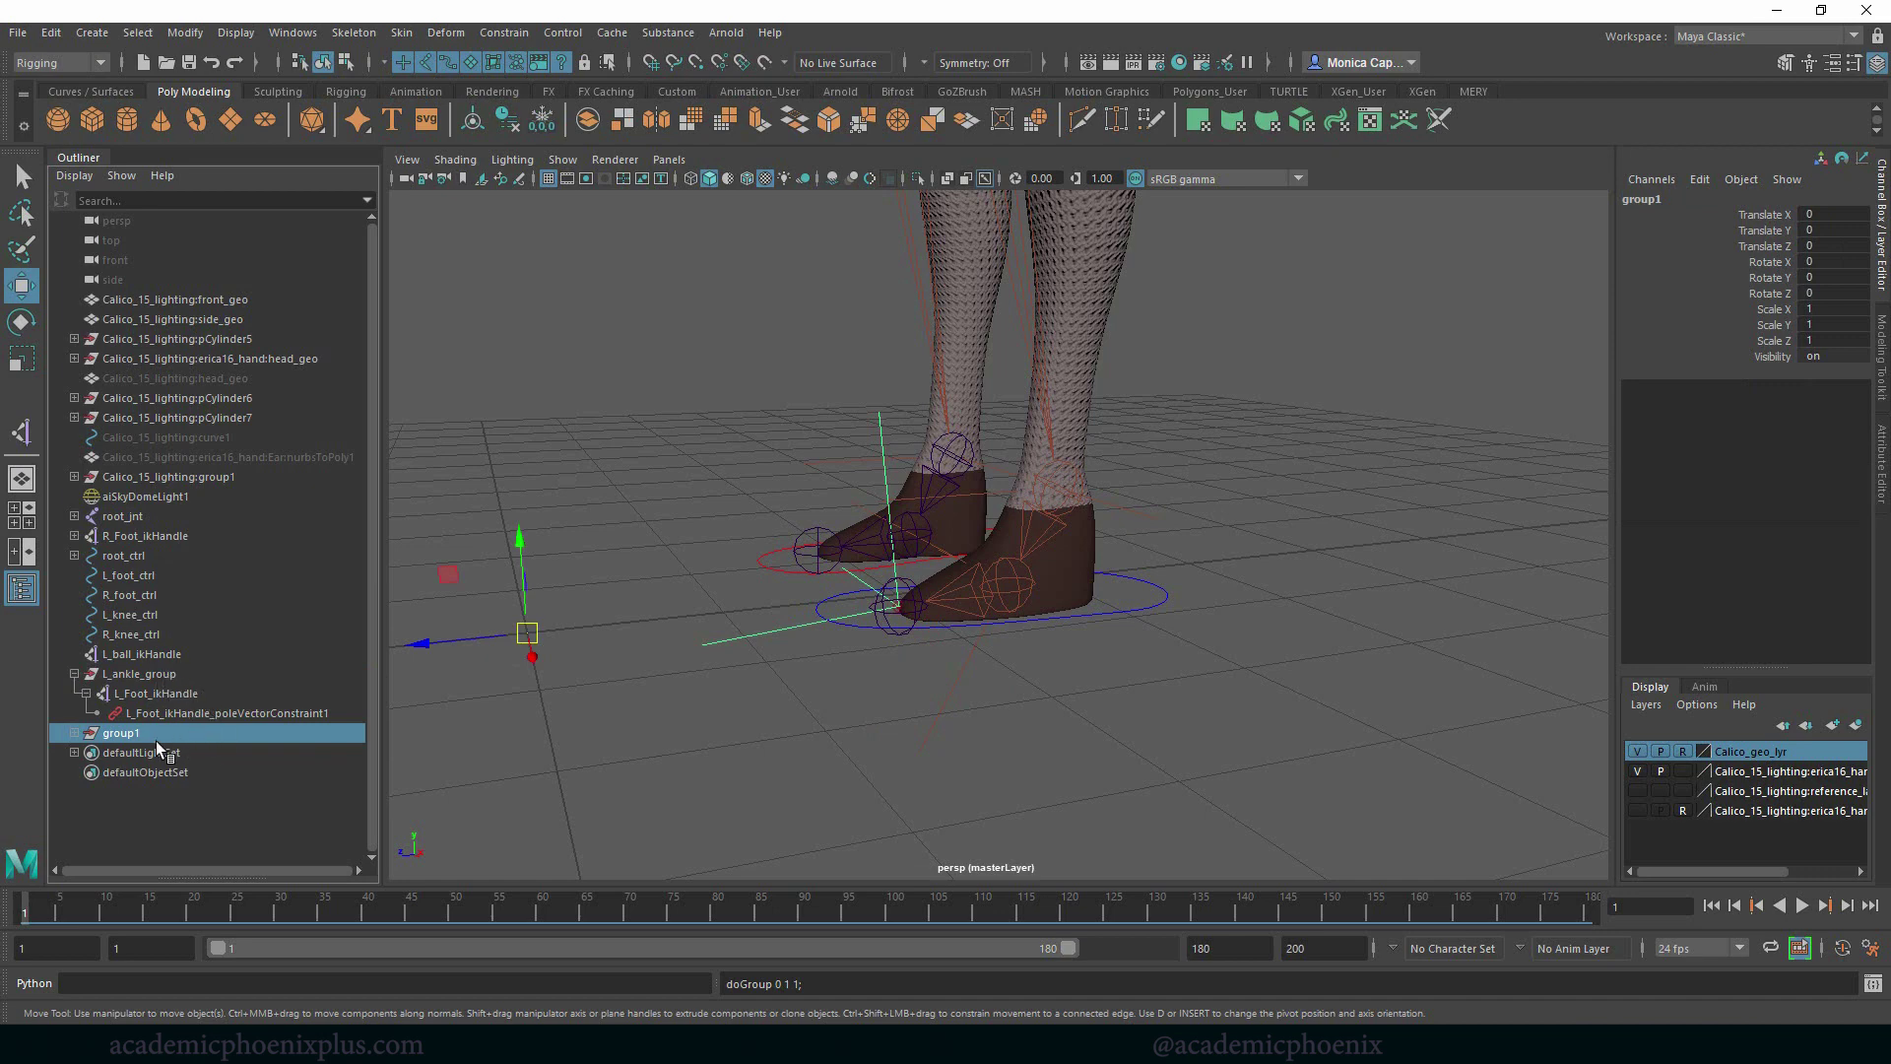
{"action": "key", "text": "v"}
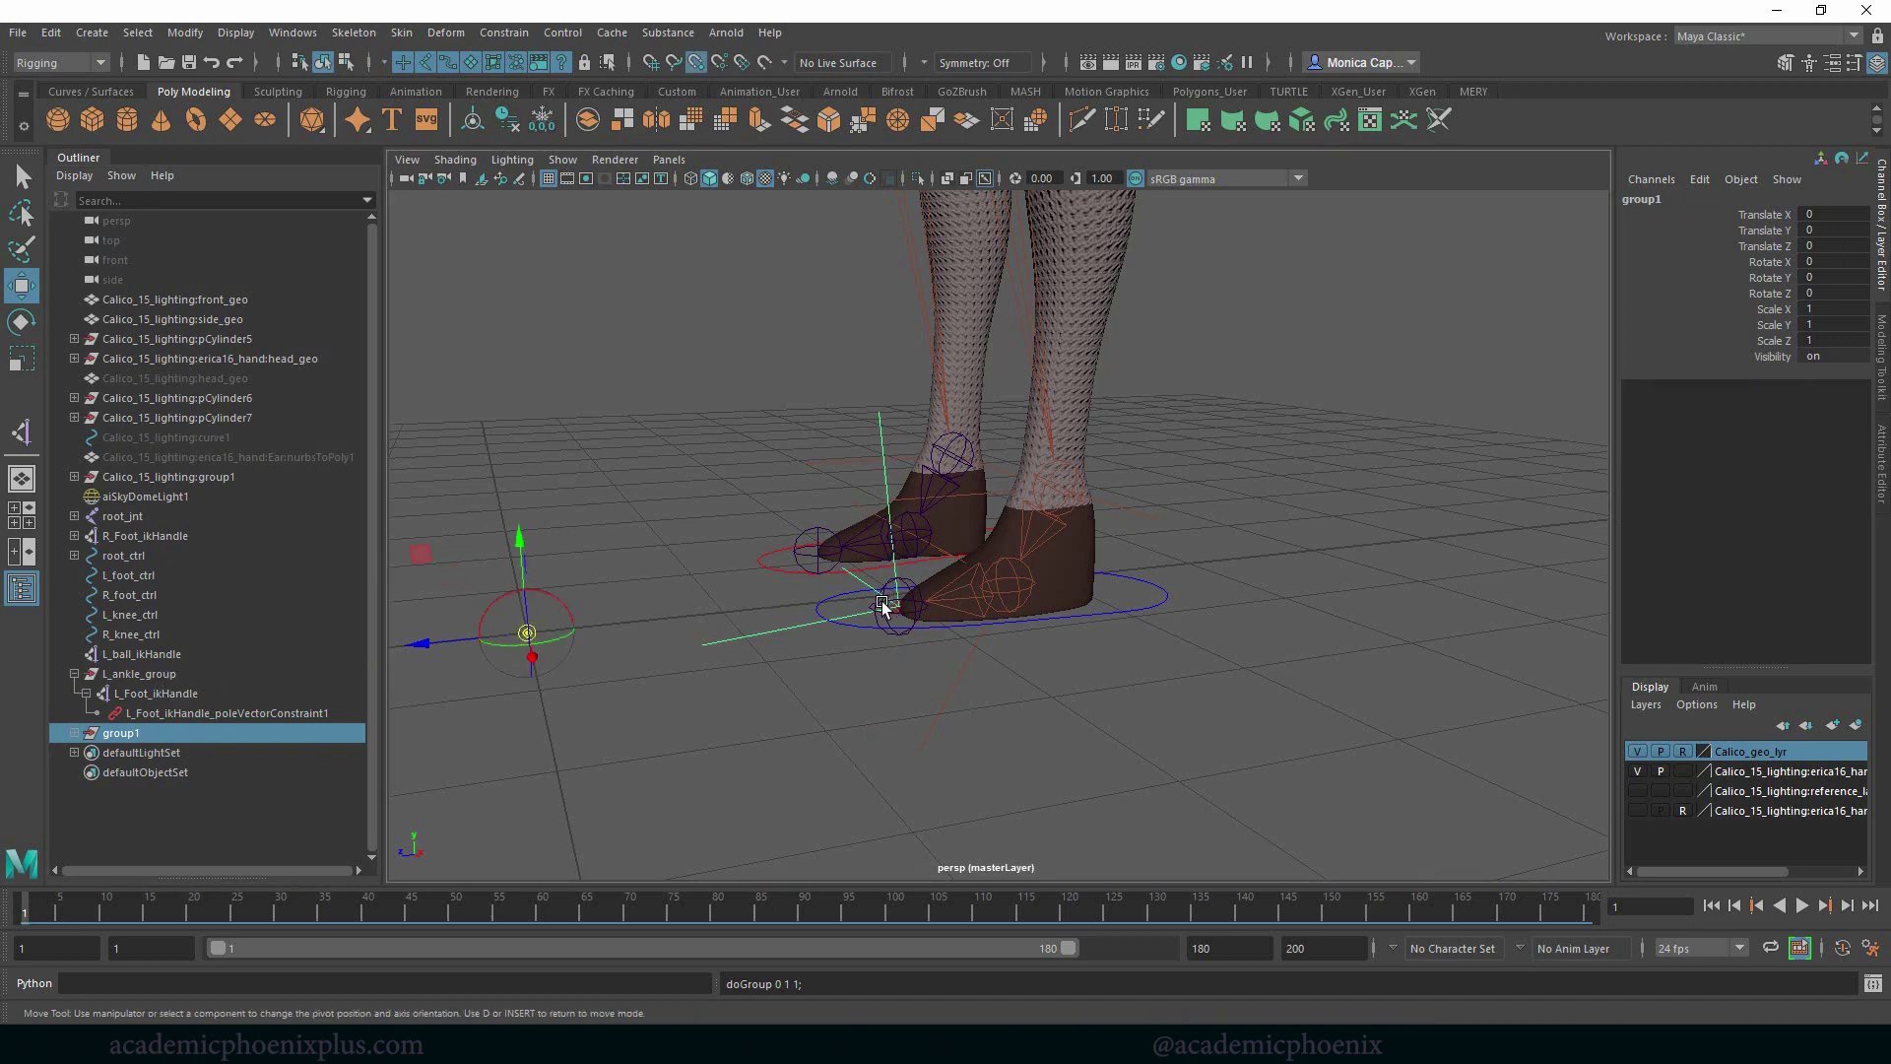
{"action": "key", "text": "d"}
{"action": "middle_click", "coordinate": [1008, 587]}
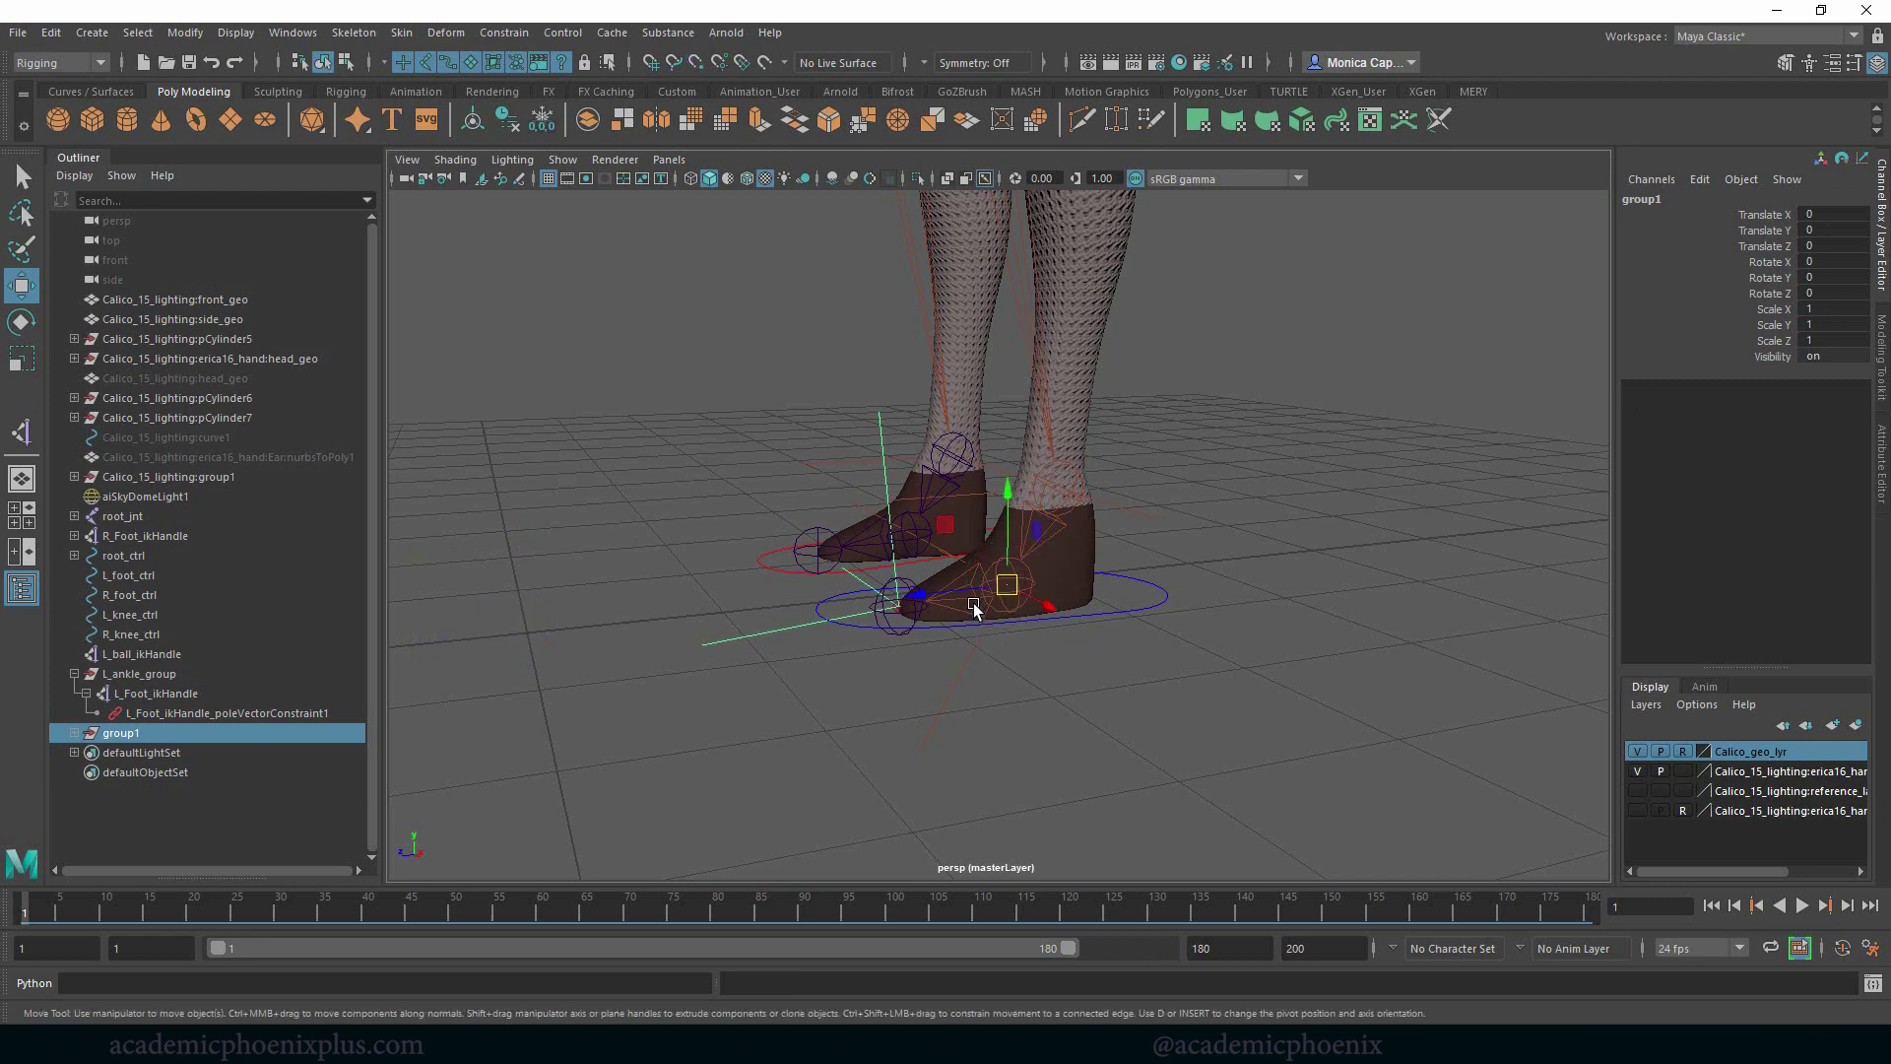
Try rotating the toe handle's group about -45.5° in X and undo the rotation
{"action": "key", "text": "e"}
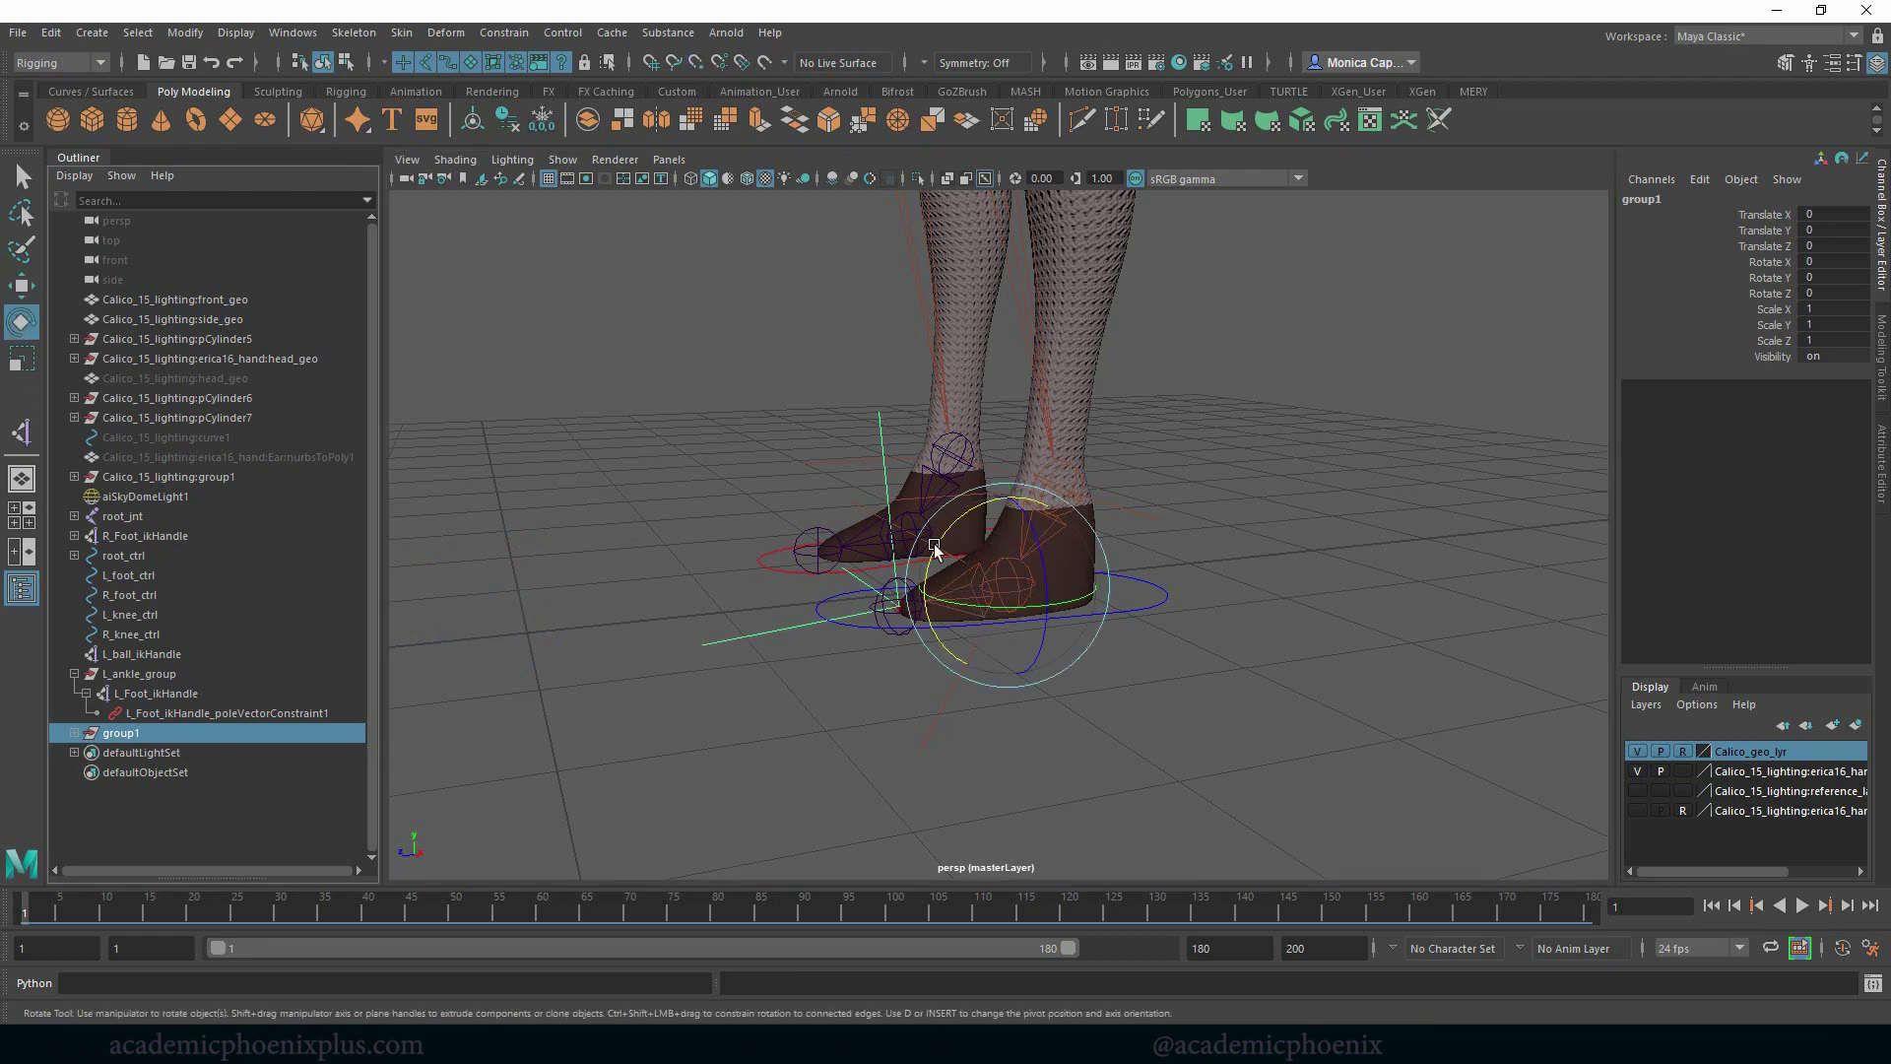
{"action": "mouse_move", "coordinate": [950, 529]}
{"action": "left_mouse_down"}
{"action": "mouse_move", "coordinate": [1008, 495]}
{"action": "mouse_move", "coordinate": [931, 559]}
{"action": "mouse_move", "coordinate": [920, 535]}
{"action": "mouse_move", "coordinate": [1022, 483]}
{"action": "mouse_move", "coordinate": [907, 591]}
{"action": "mouse_move", "coordinate": [946, 540]}
{"action": "mouse_move", "coordinate": [916, 525]}
{"action": "left_mouse_up"}
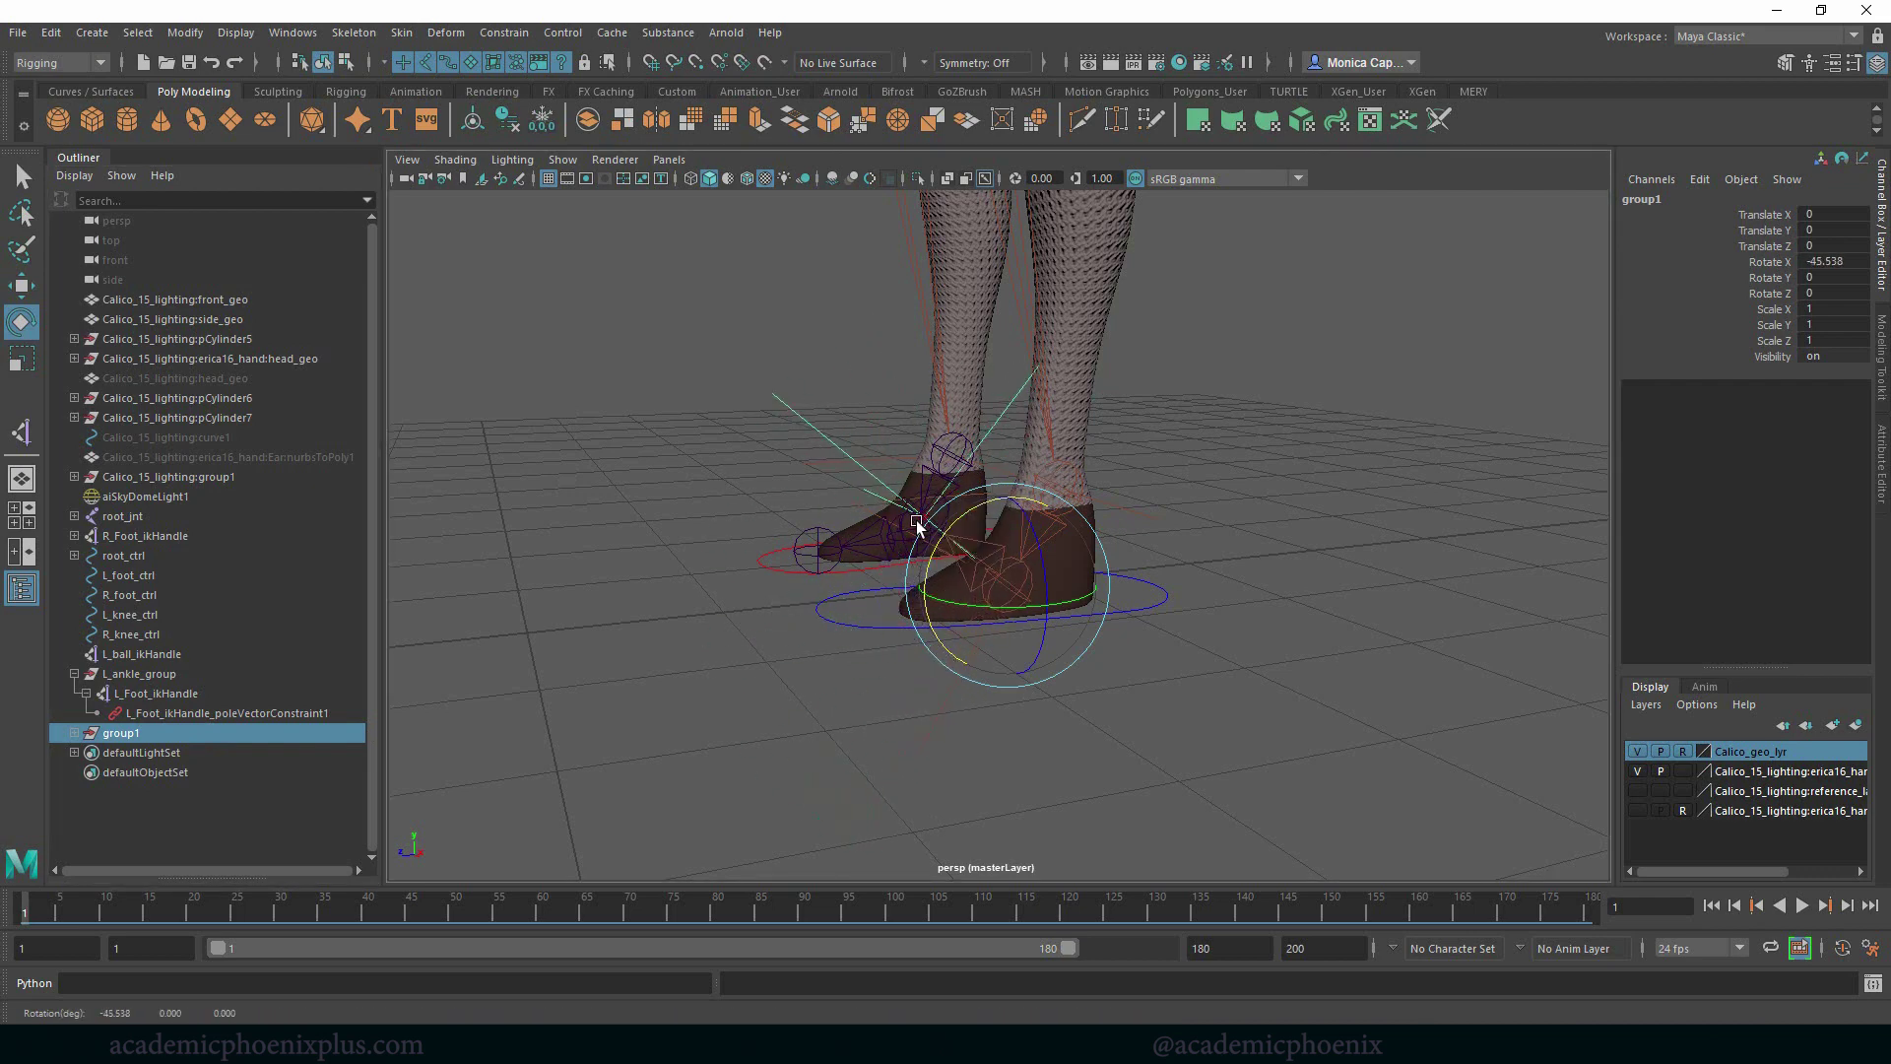
{"action": "key", "text": "ctrl+z"}
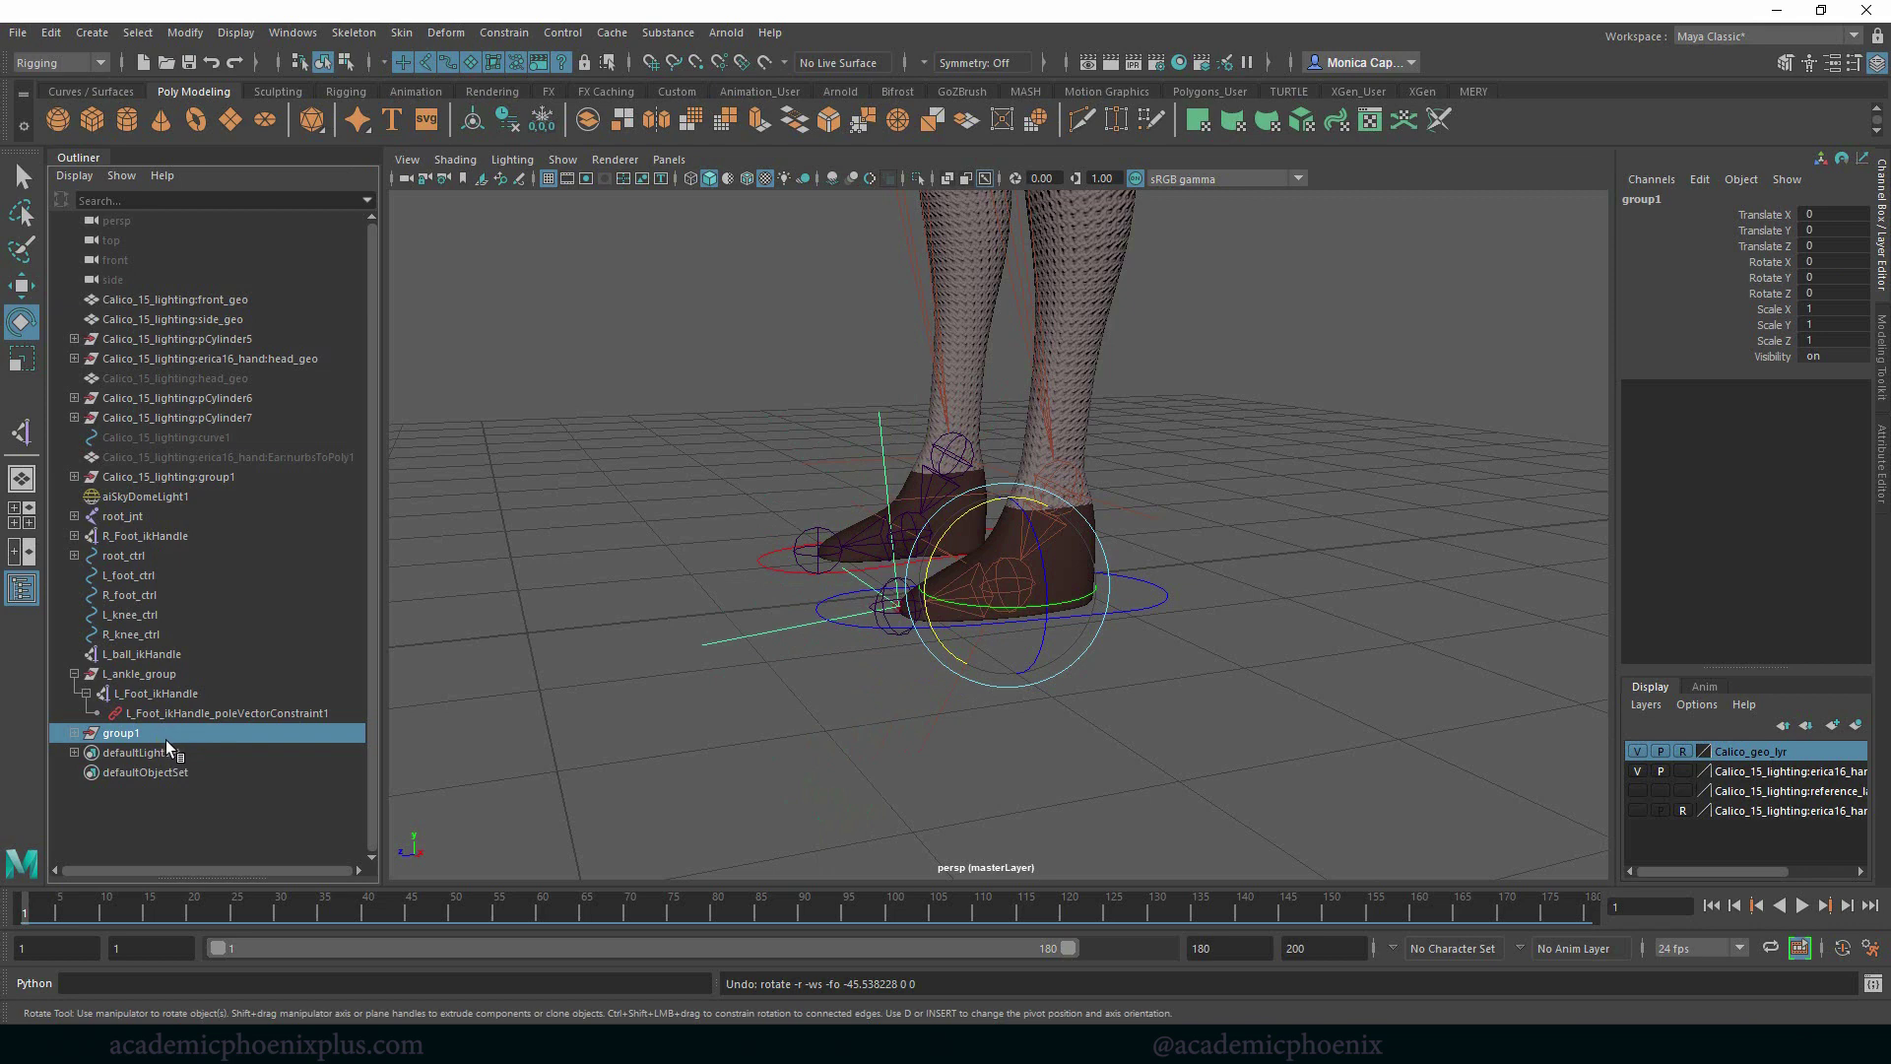
Rename the toe handle's group as L_toe_group and collapse L_ankle_group in the hierarchy
{"action": "double_click", "coordinate": [165, 741]}
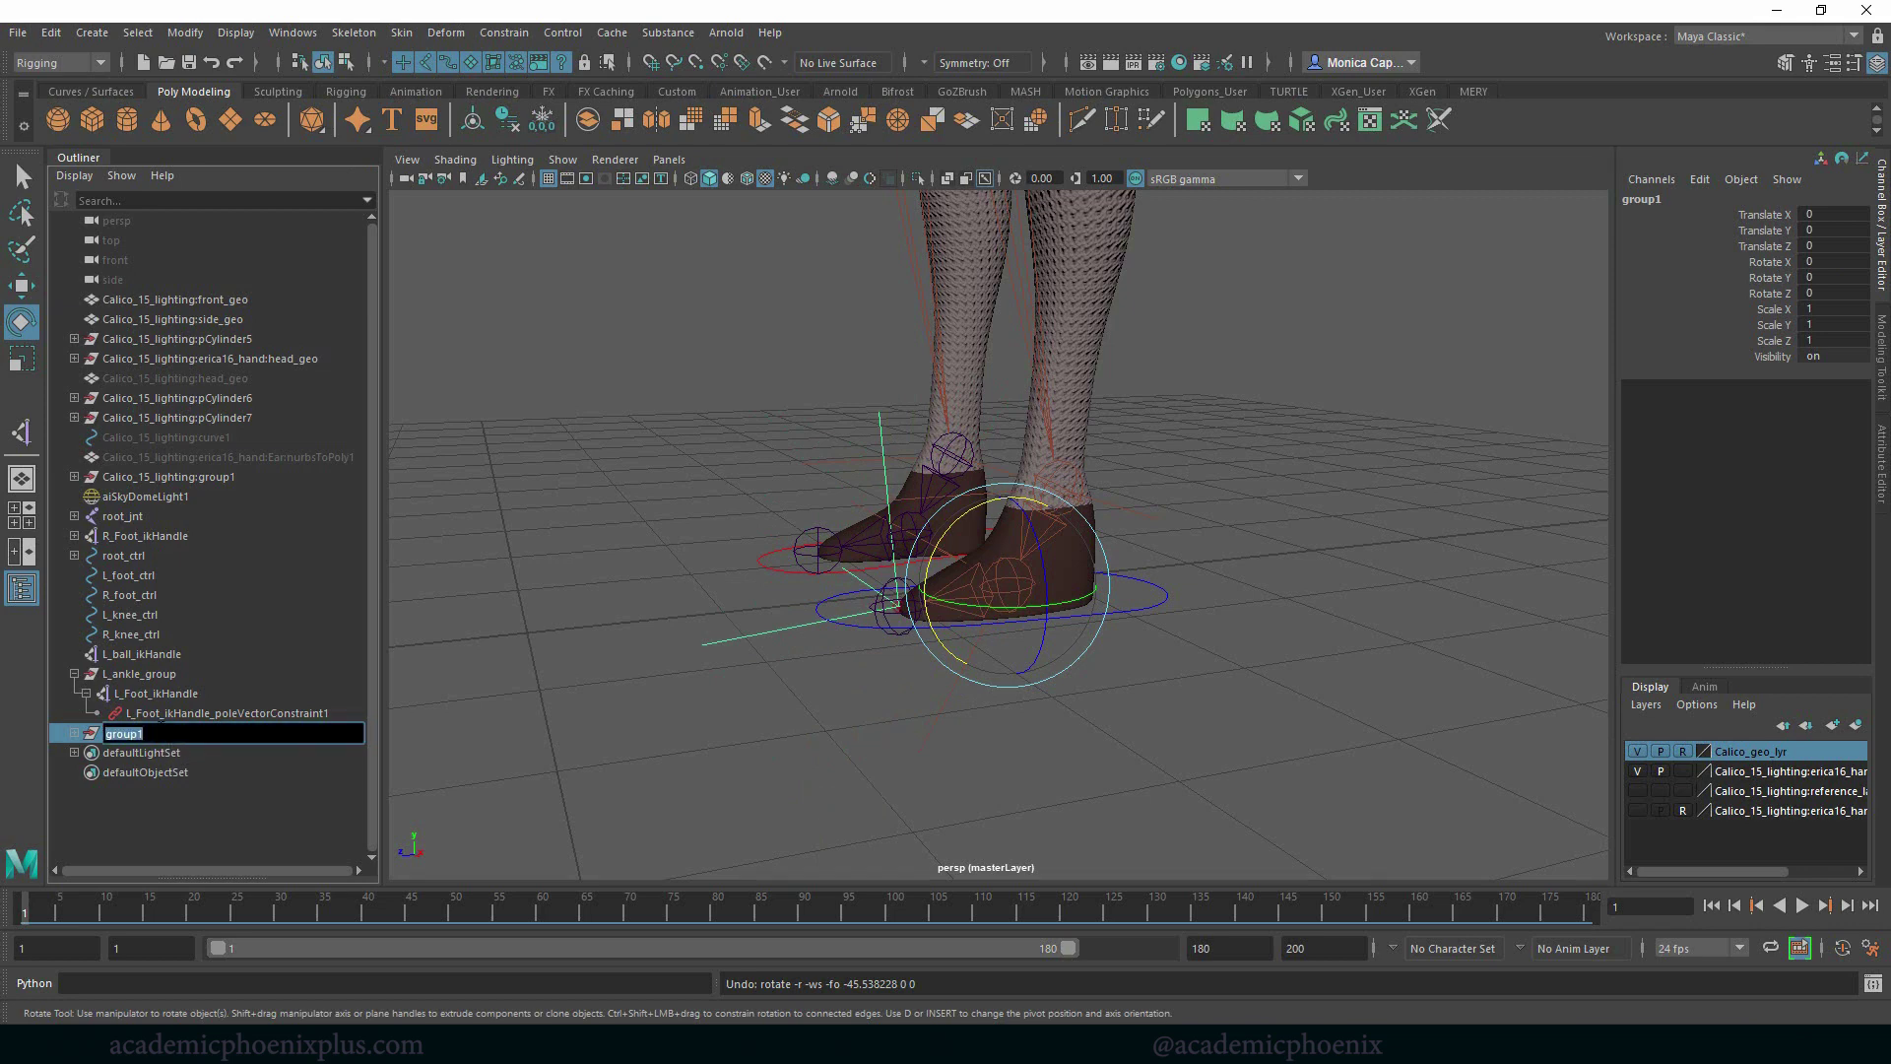
{"action": "type", "text": "L_toe_group"}
{"action": "key", "text": "Return"}
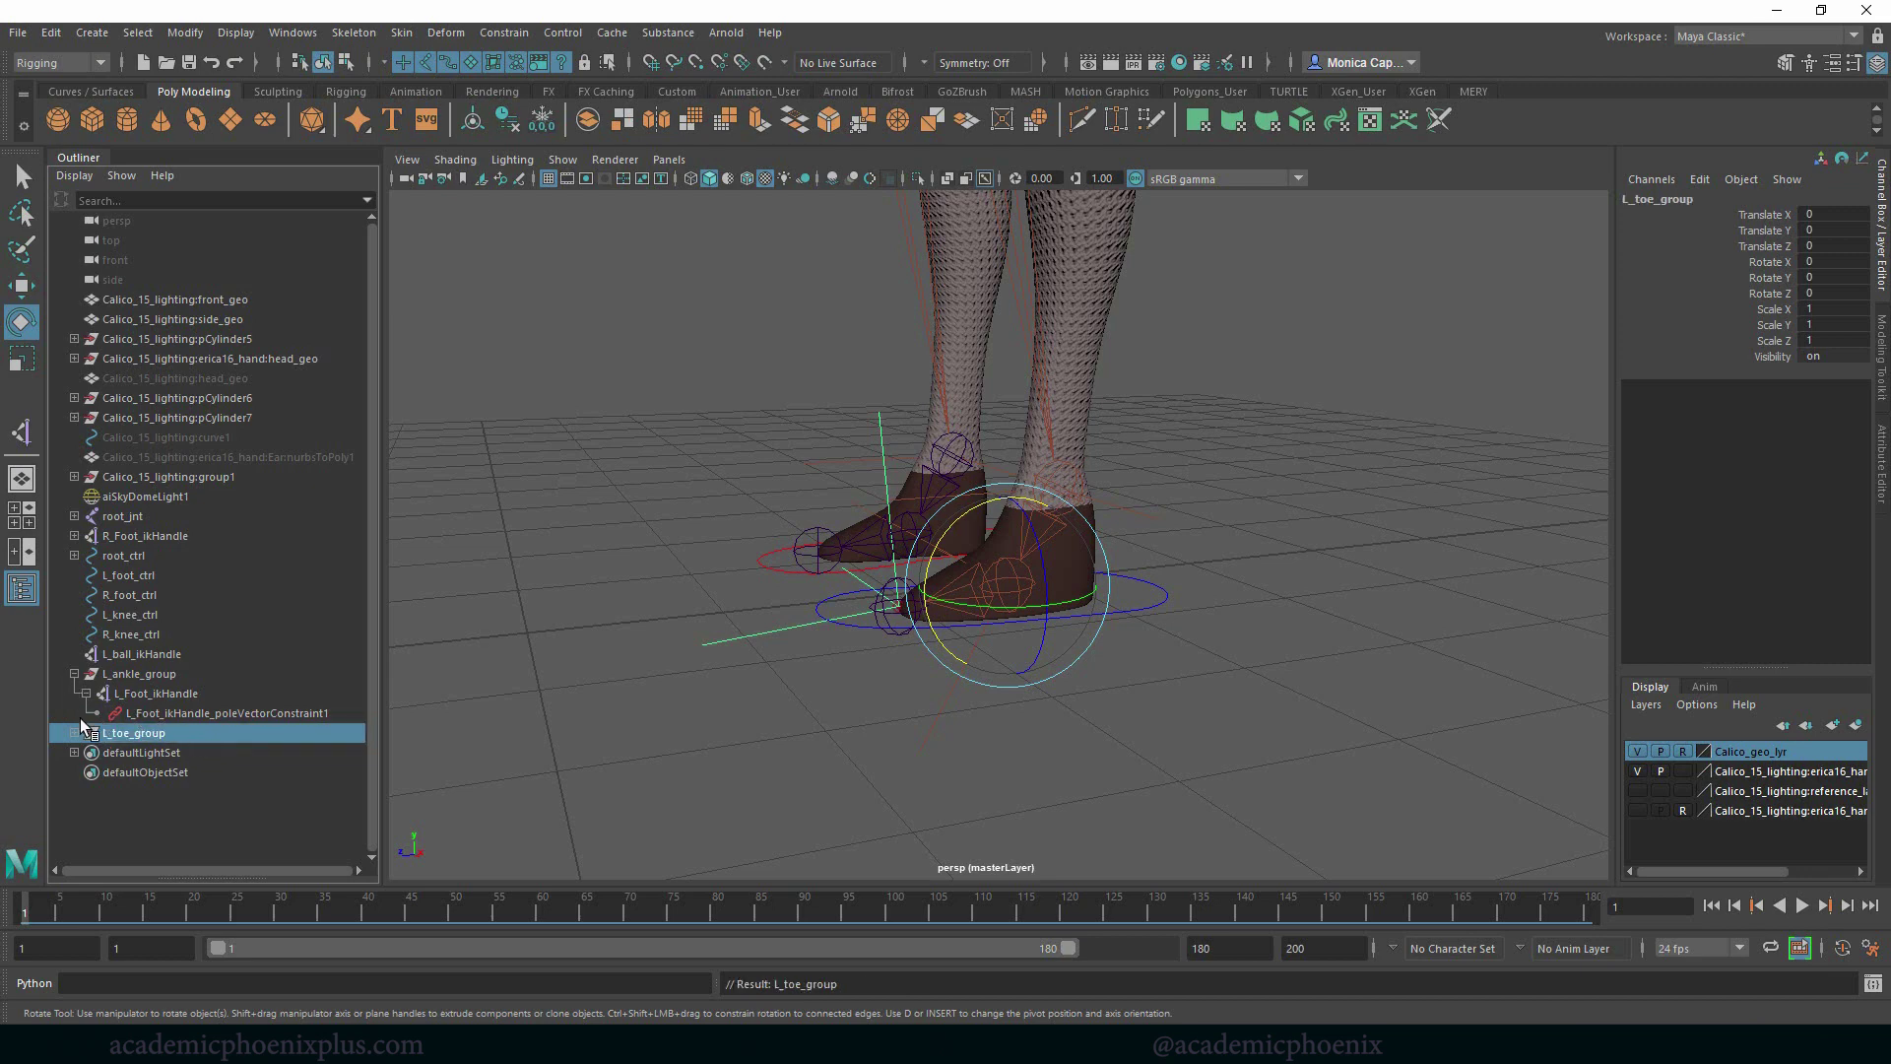
{"action": "left_click", "coordinate": [73, 674]}
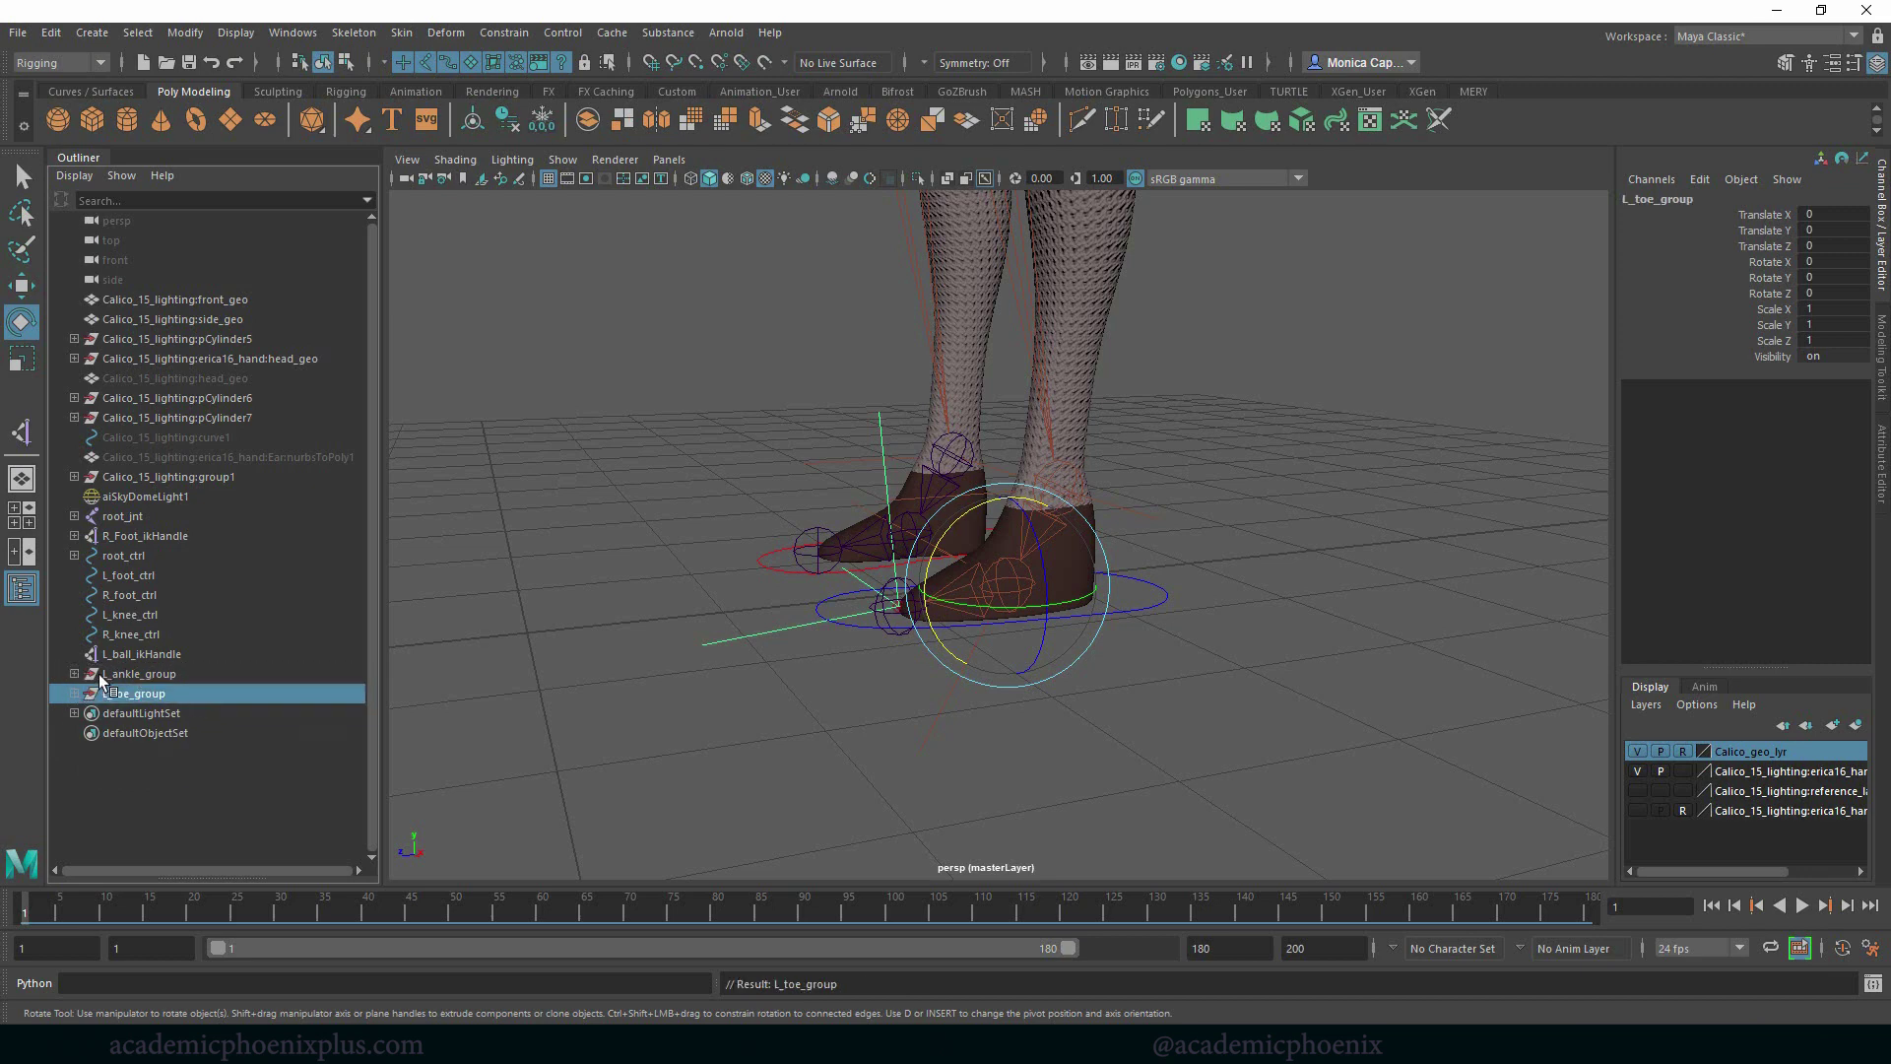
Try rotating L_ankle_group and L_toe_group individually, undo each rotation and clear the selection
{"action": "left_click", "coordinate": [98, 673]}
{"action": "left_click", "coordinate": [980, 617]}
{"action": "key", "text": "ctrl+z"}
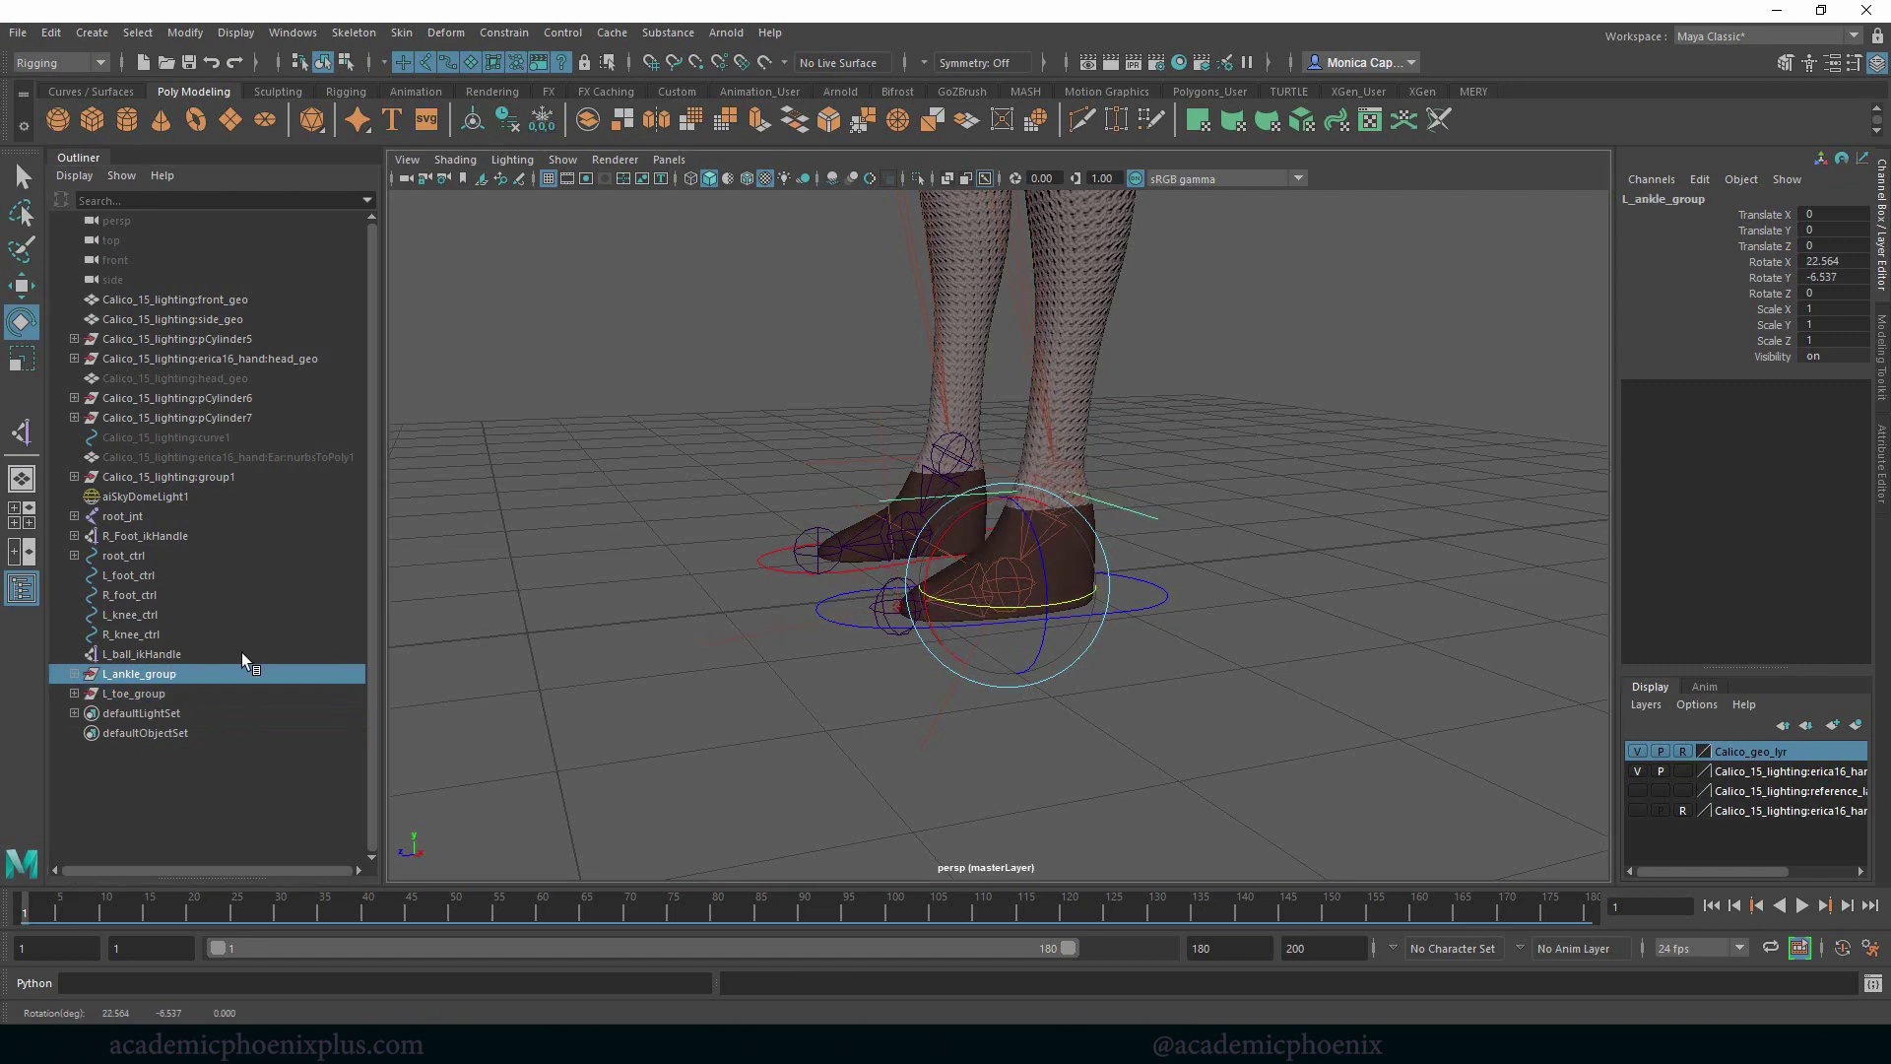
{"action": "left_click", "coordinate": [133, 693]}
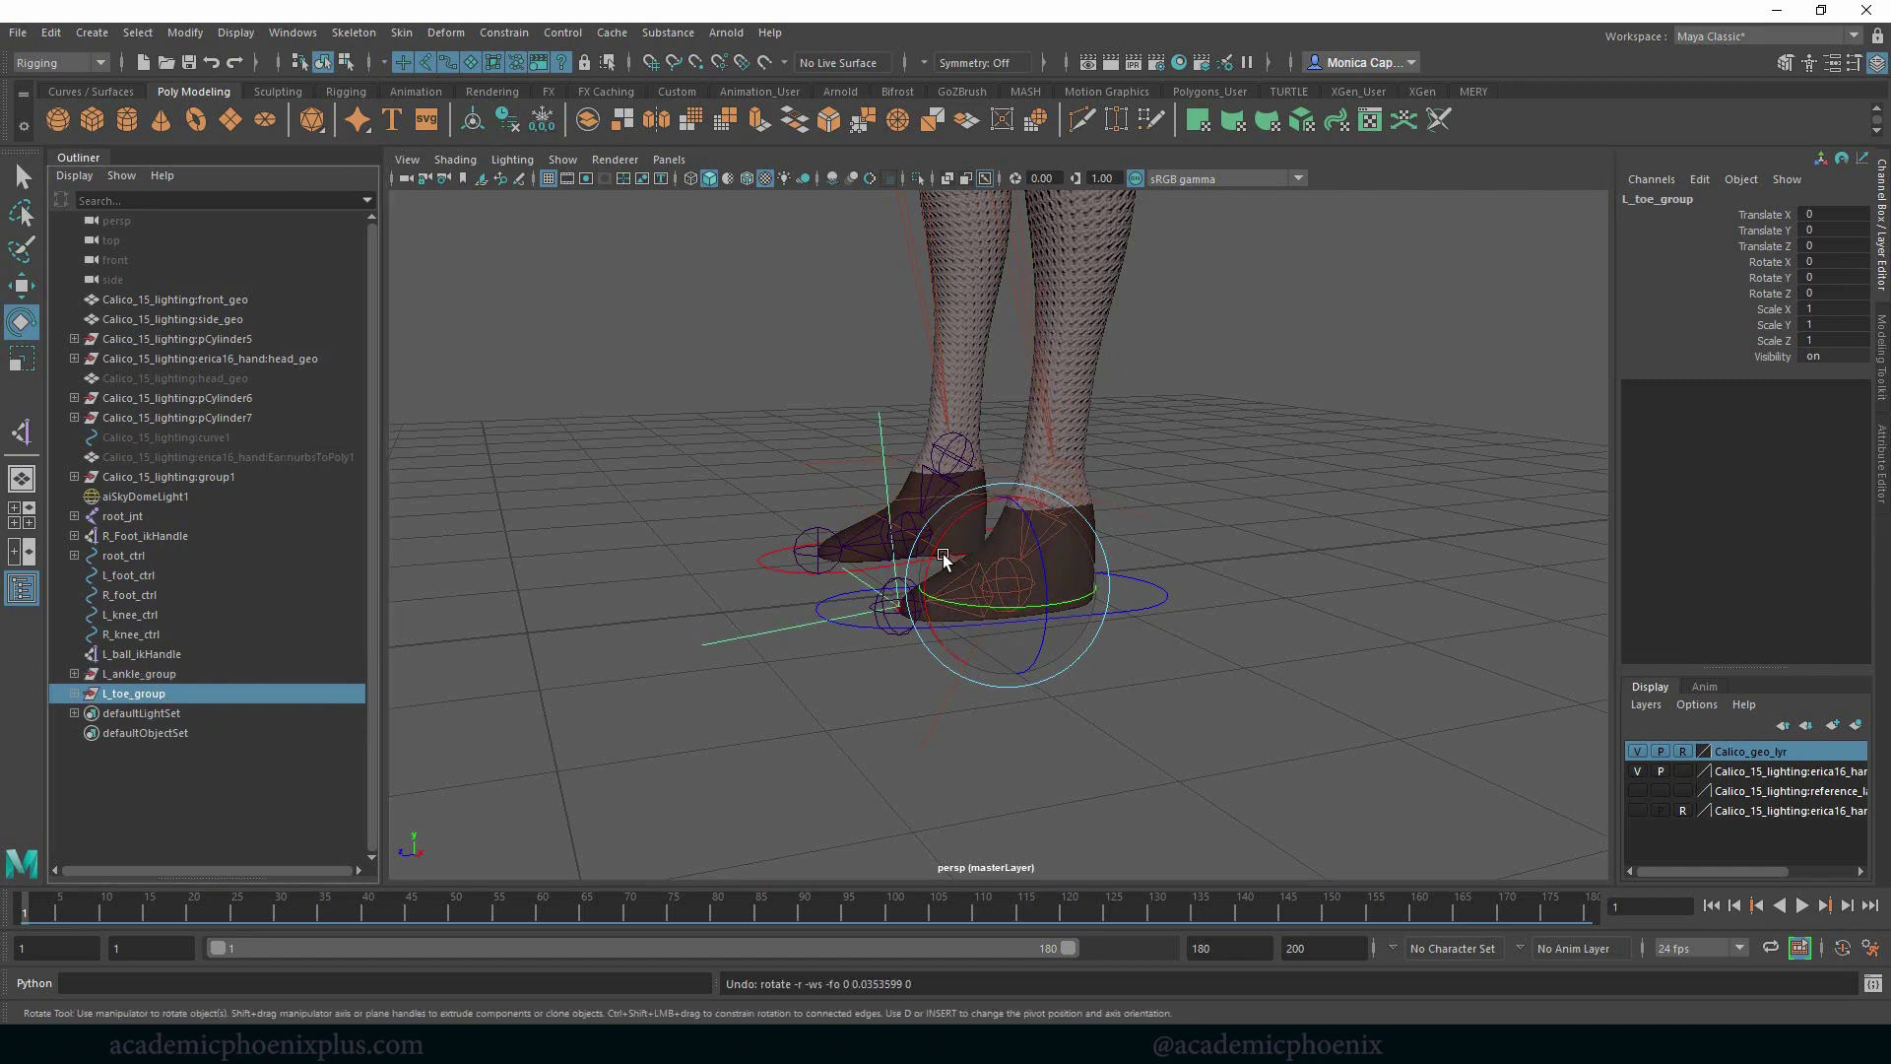
{"action": "left_click_drag", "start_coordinate": [980, 537], "coordinate": [996, 621]}
{"action": "key", "text": "ctrl+z"}
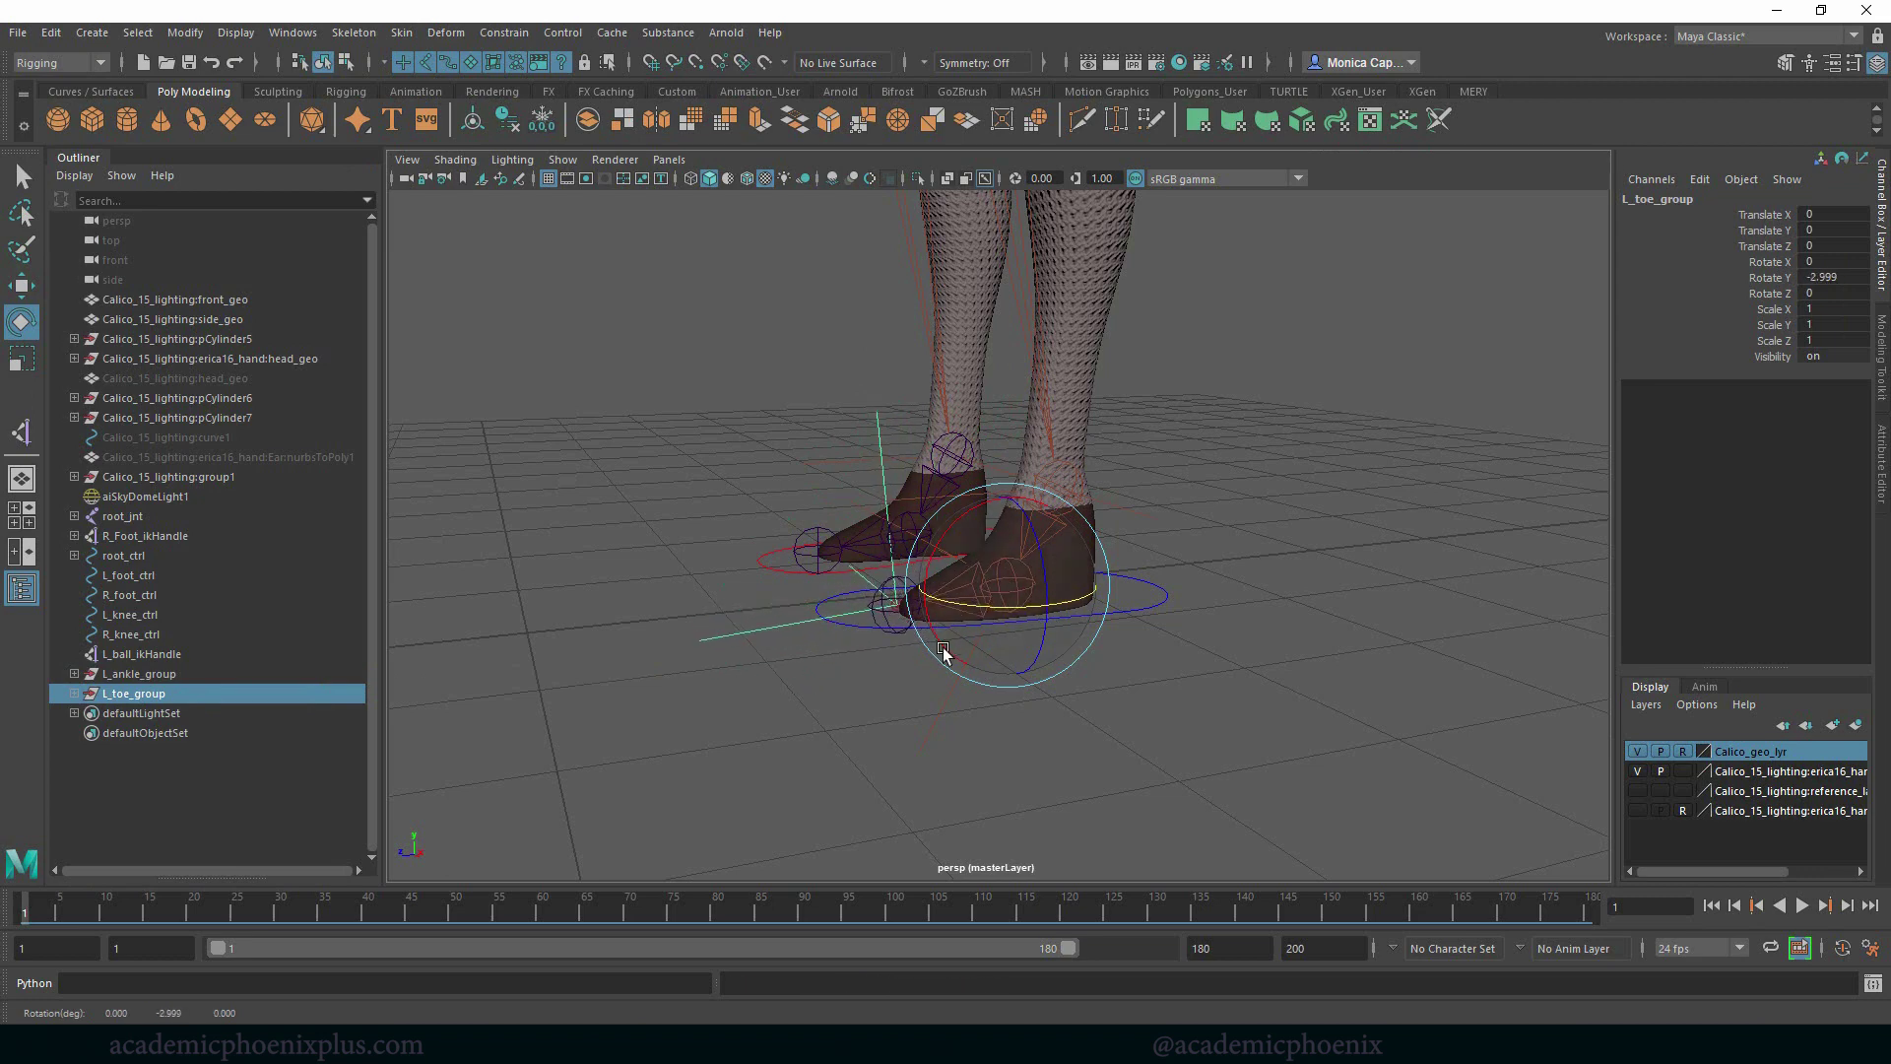
{"action": "key", "text": "ctrl+z"}
{"action": "left_click", "coordinate": [762, 734]}
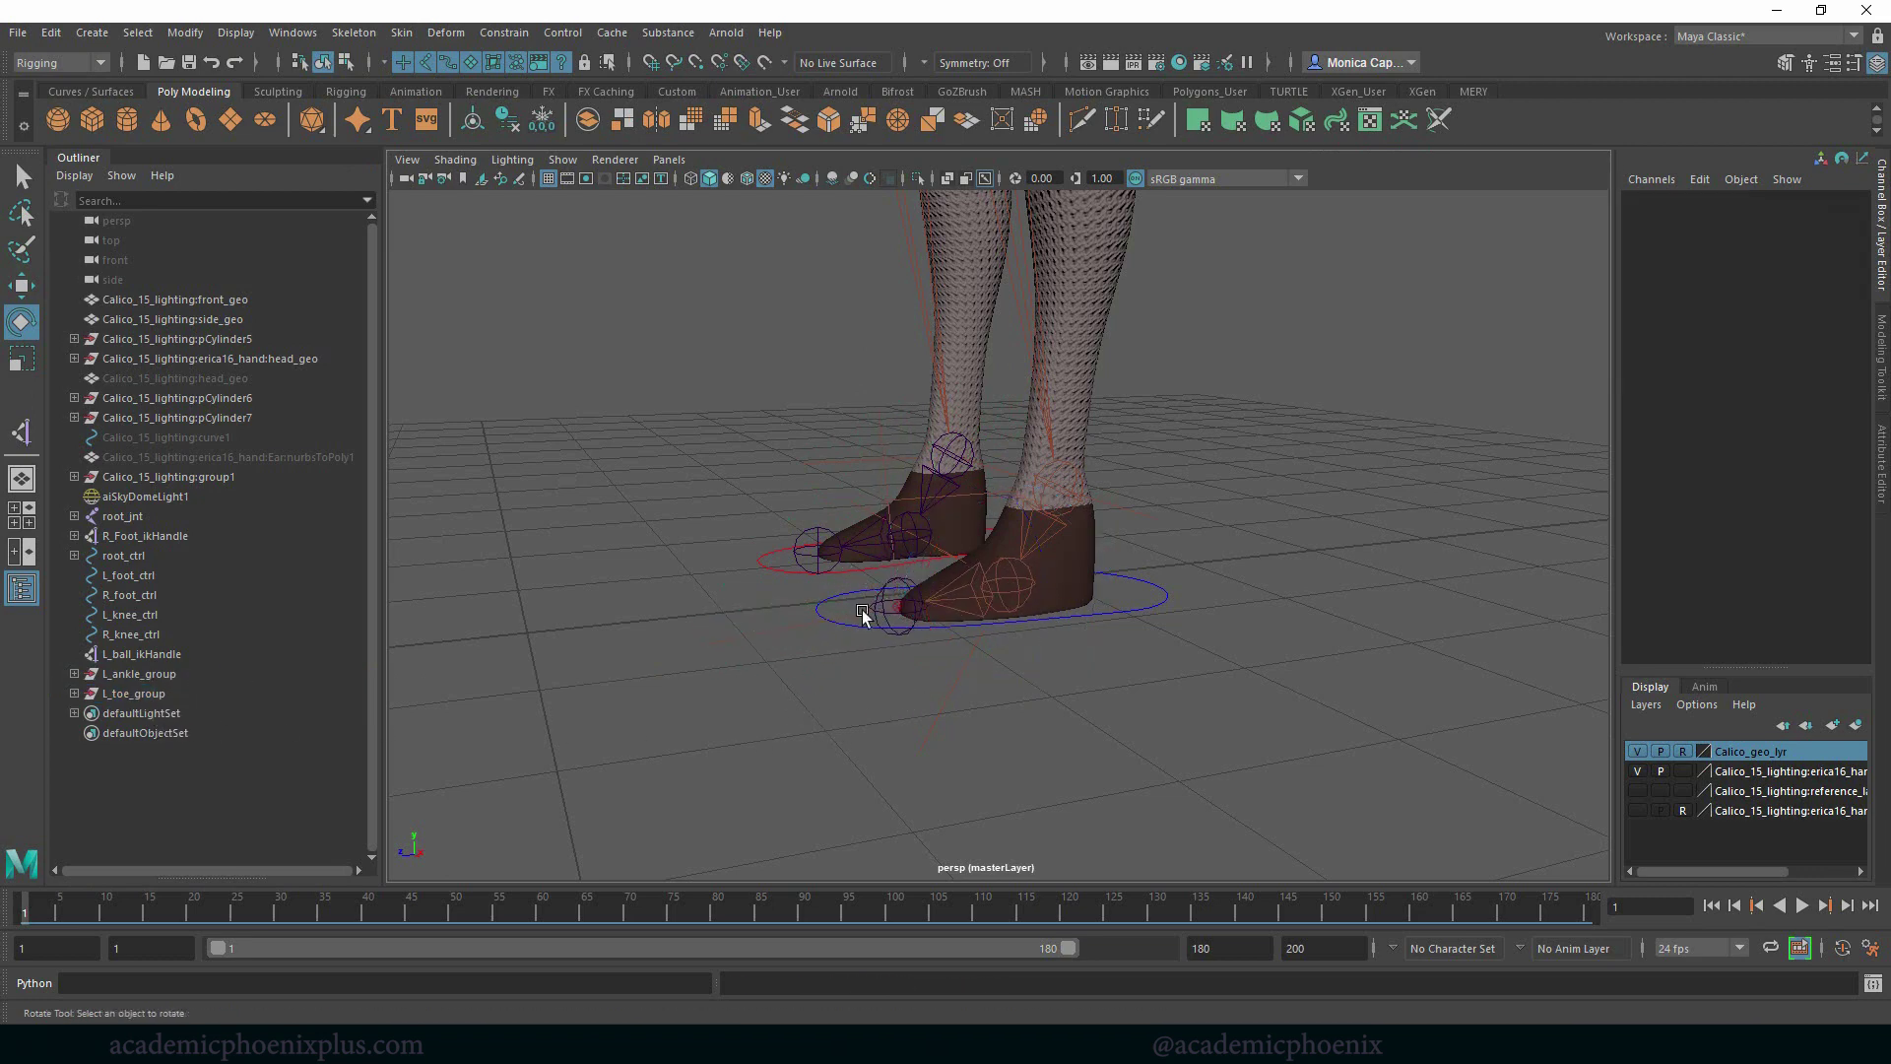
Group L_ball_ikHandle, L_ankle_group and L_toe_group together under one new parent group
{"action": "left_click_drag", "start_coordinate": [929, 665], "coordinate": [997, 679]}
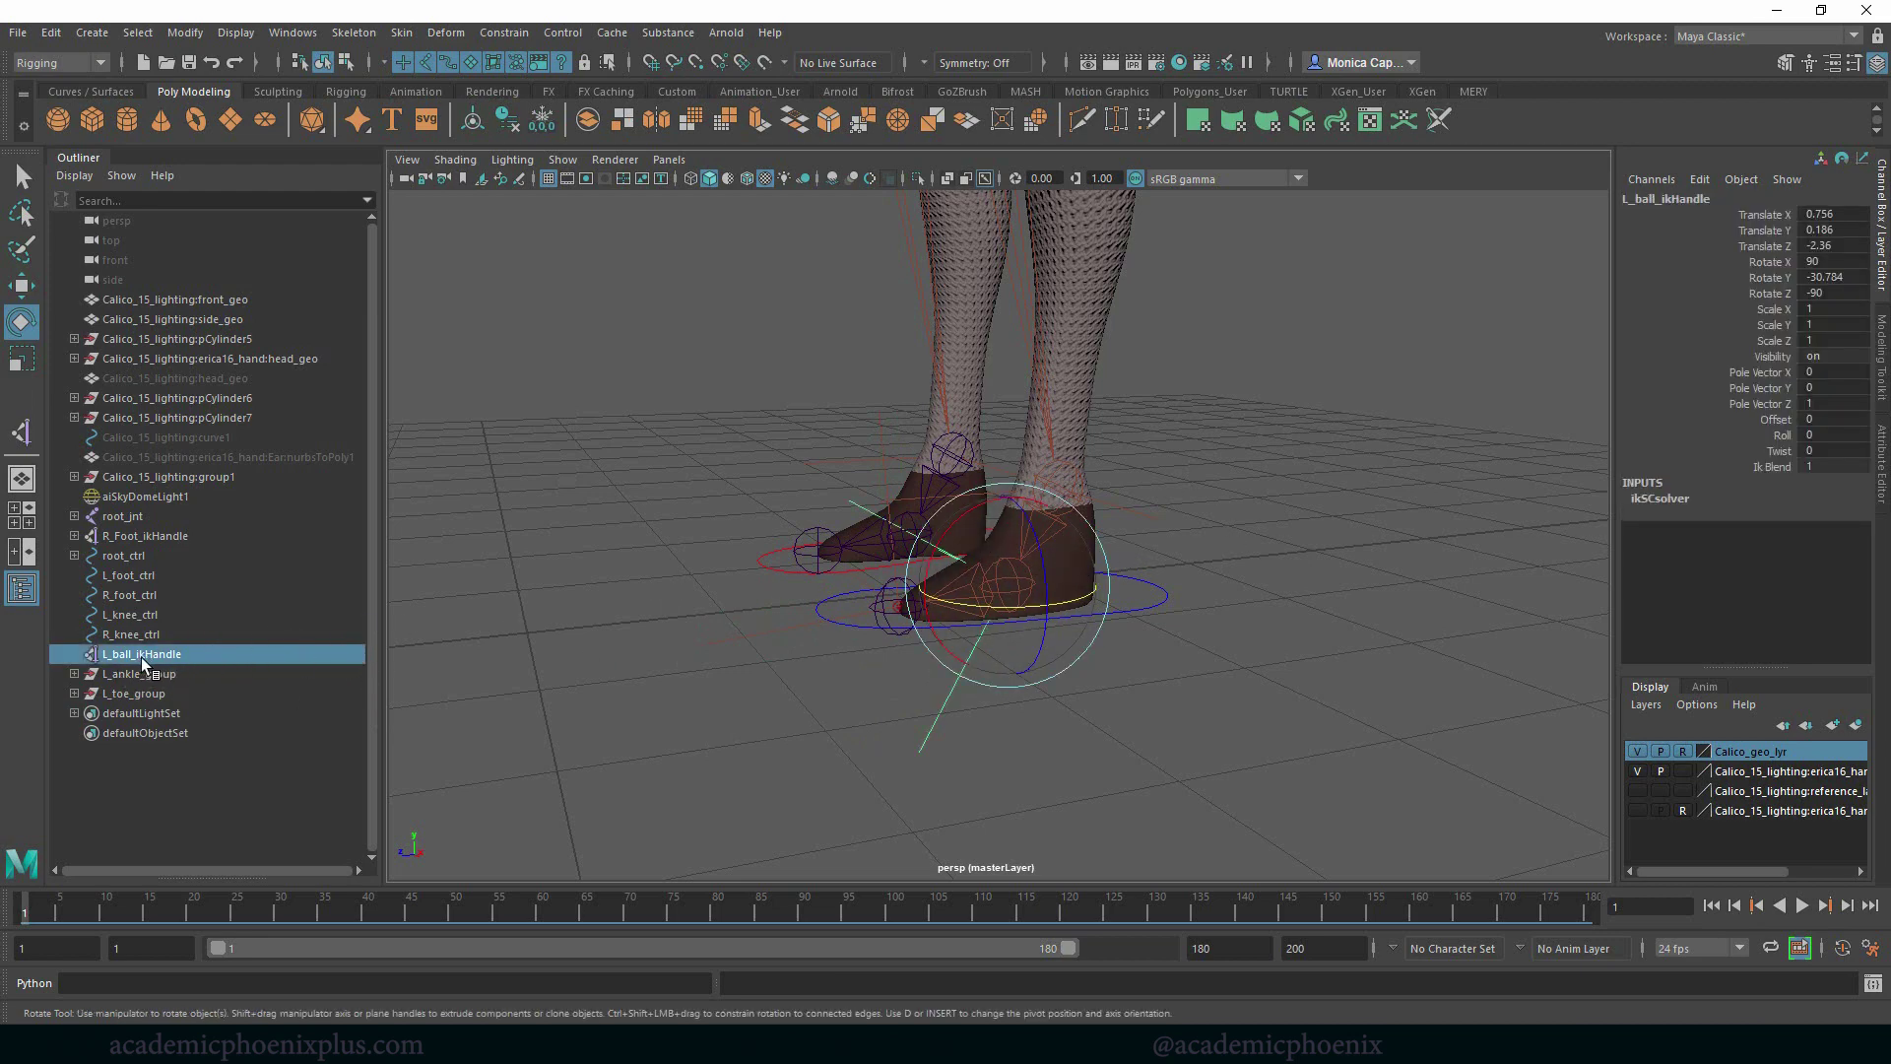
{"action": "left_click", "coordinate": [153, 693], "text": "shift"}
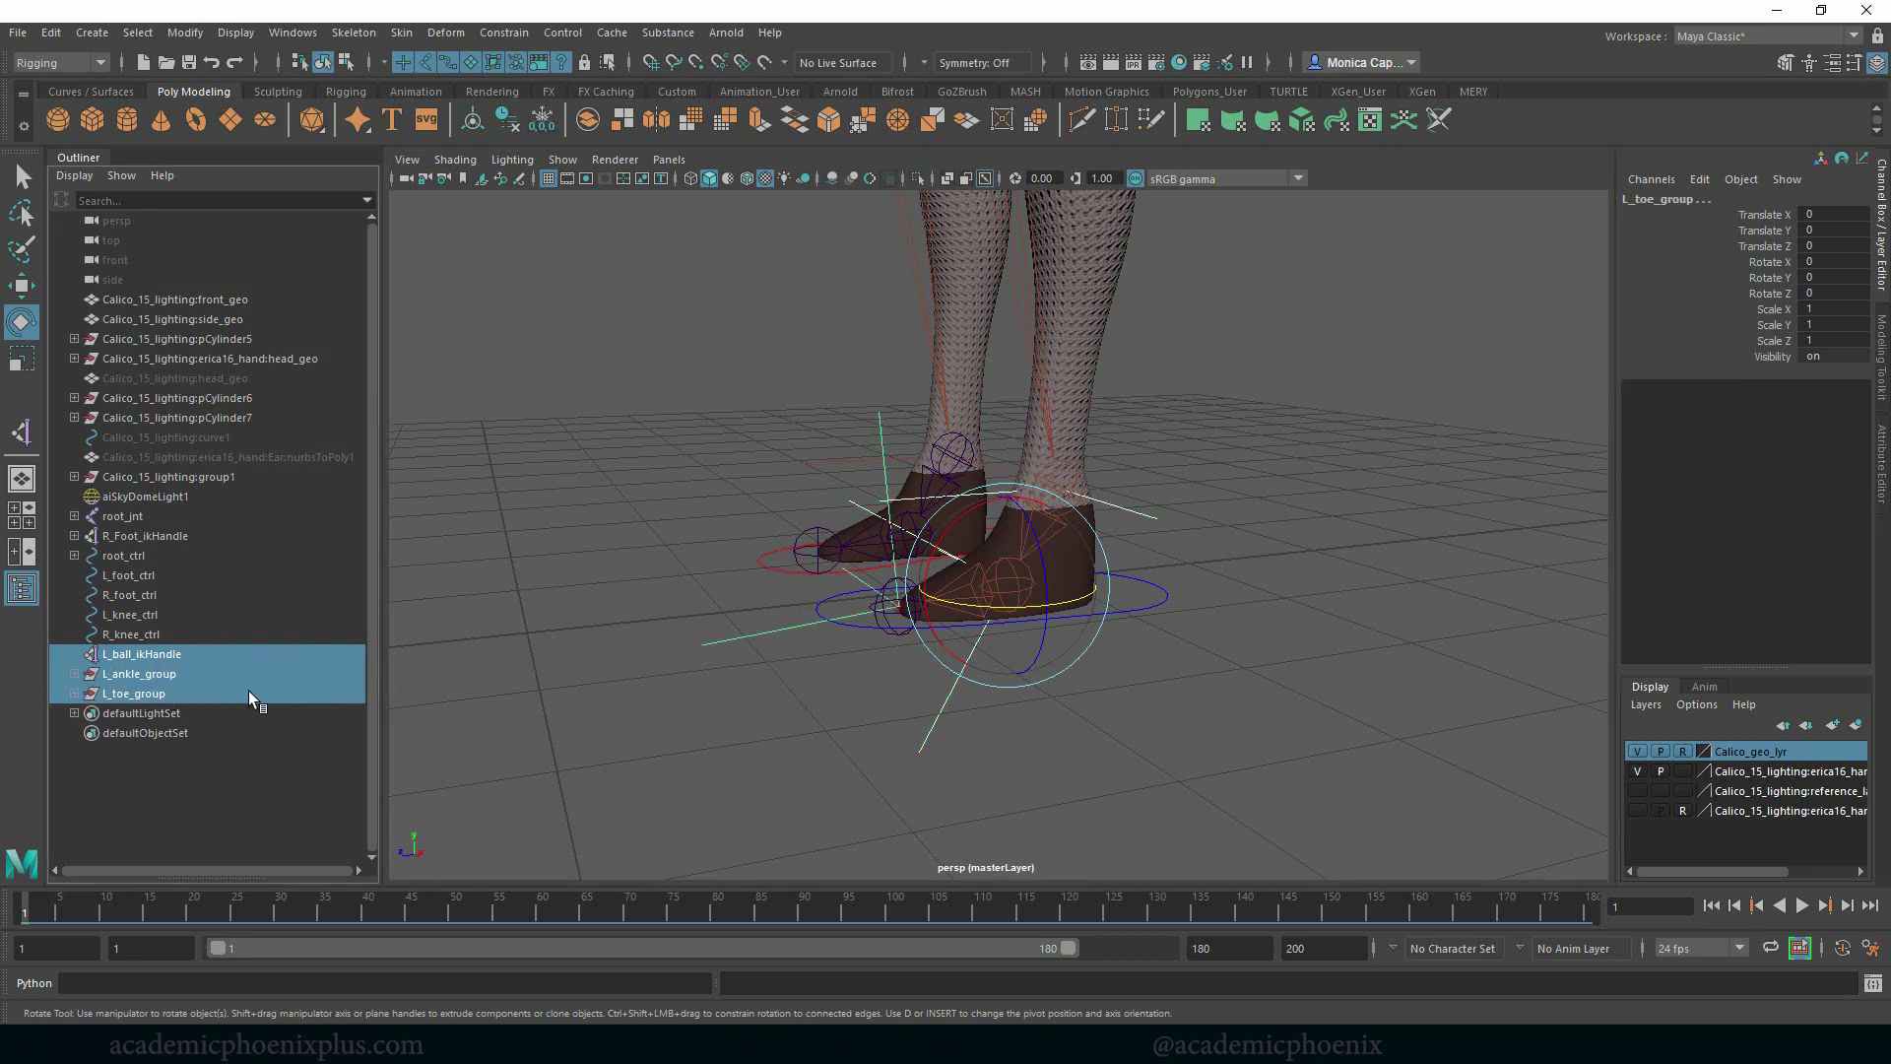
{"action": "key", "text": "ctrl+g"}
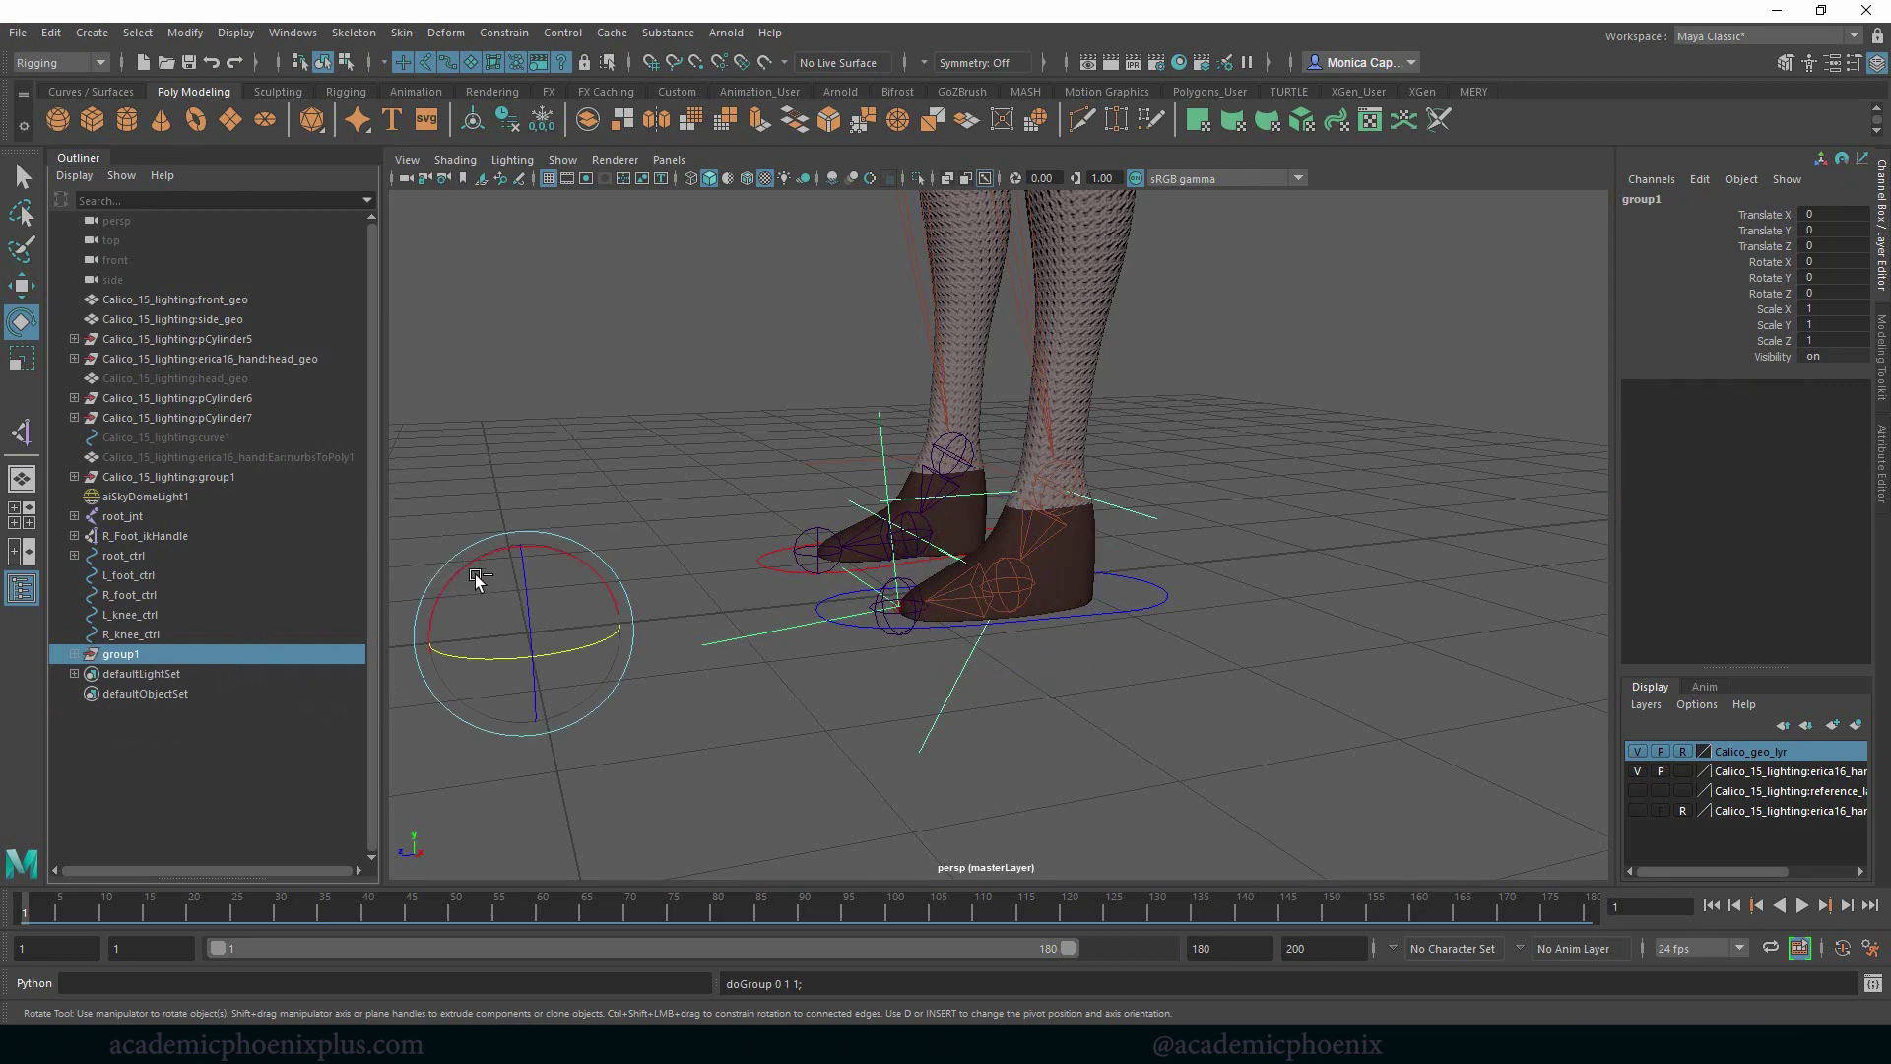
Try rotating the new parent group about 21.6° in X around its default pivot and undo the rotation
{"action": "mouse_move", "coordinate": [474, 576]}
{"action": "left_mouse_down"}
{"action": "mouse_move", "coordinate": [512, 552]}
{"action": "mouse_move", "coordinate": [434, 604]}
{"action": "mouse_move", "coordinate": [469, 603]}
{"action": "left_mouse_up"}
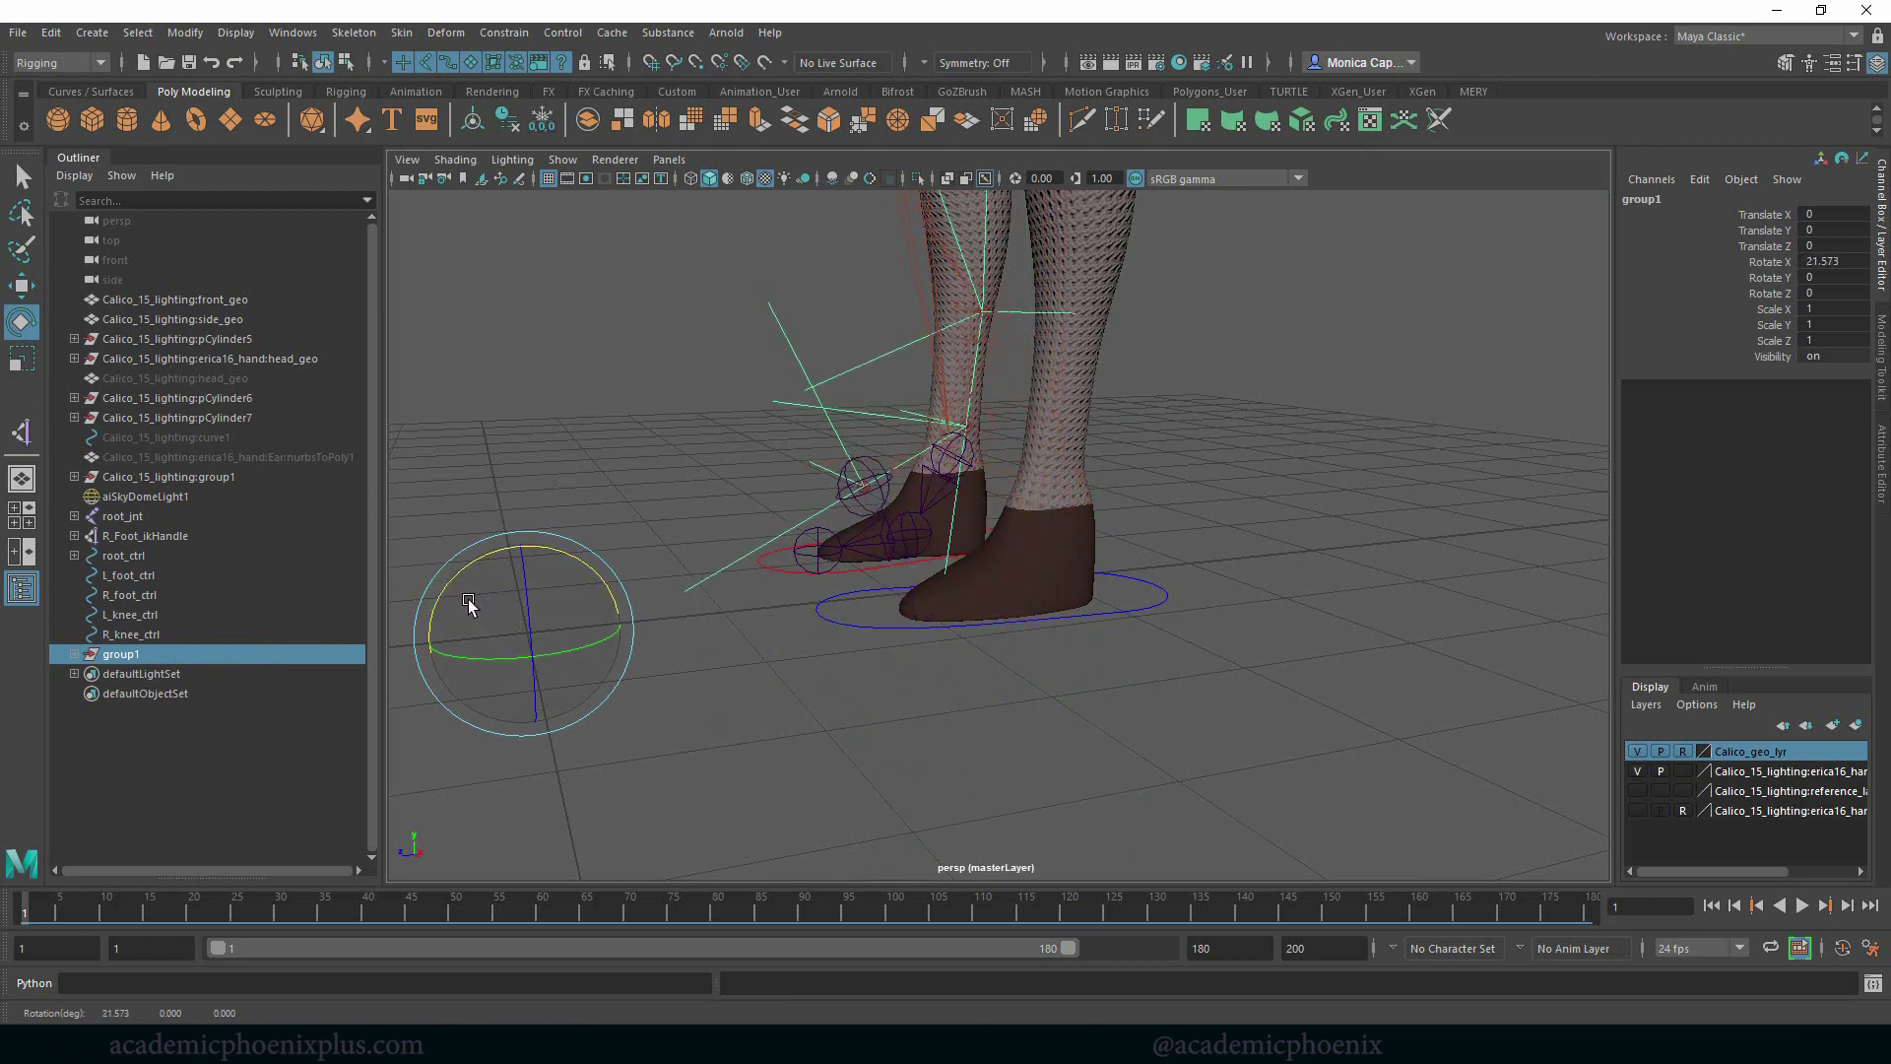
{"action": "key", "text": "ctrl+z"}
Snap the pivot of the new parent group to the left ball joint
{"action": "key", "text": "d"}
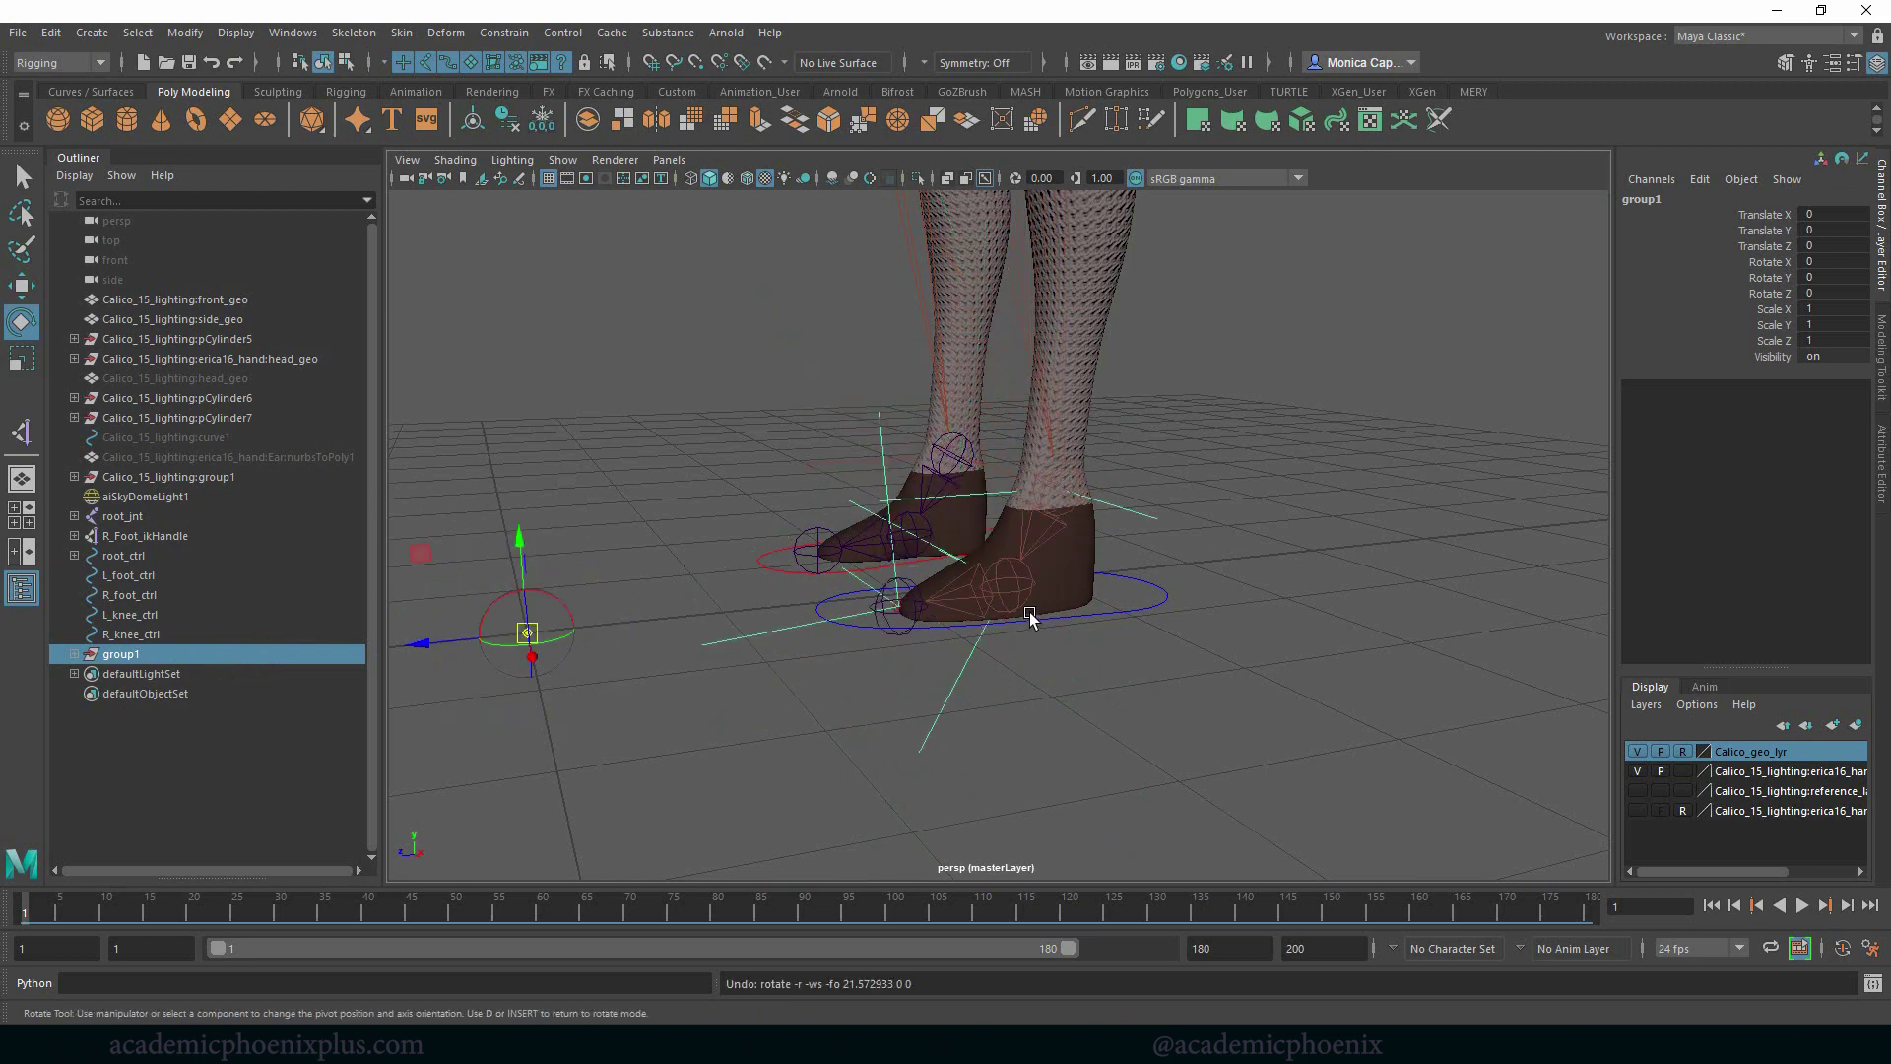
{"action": "key", "text": "d"}
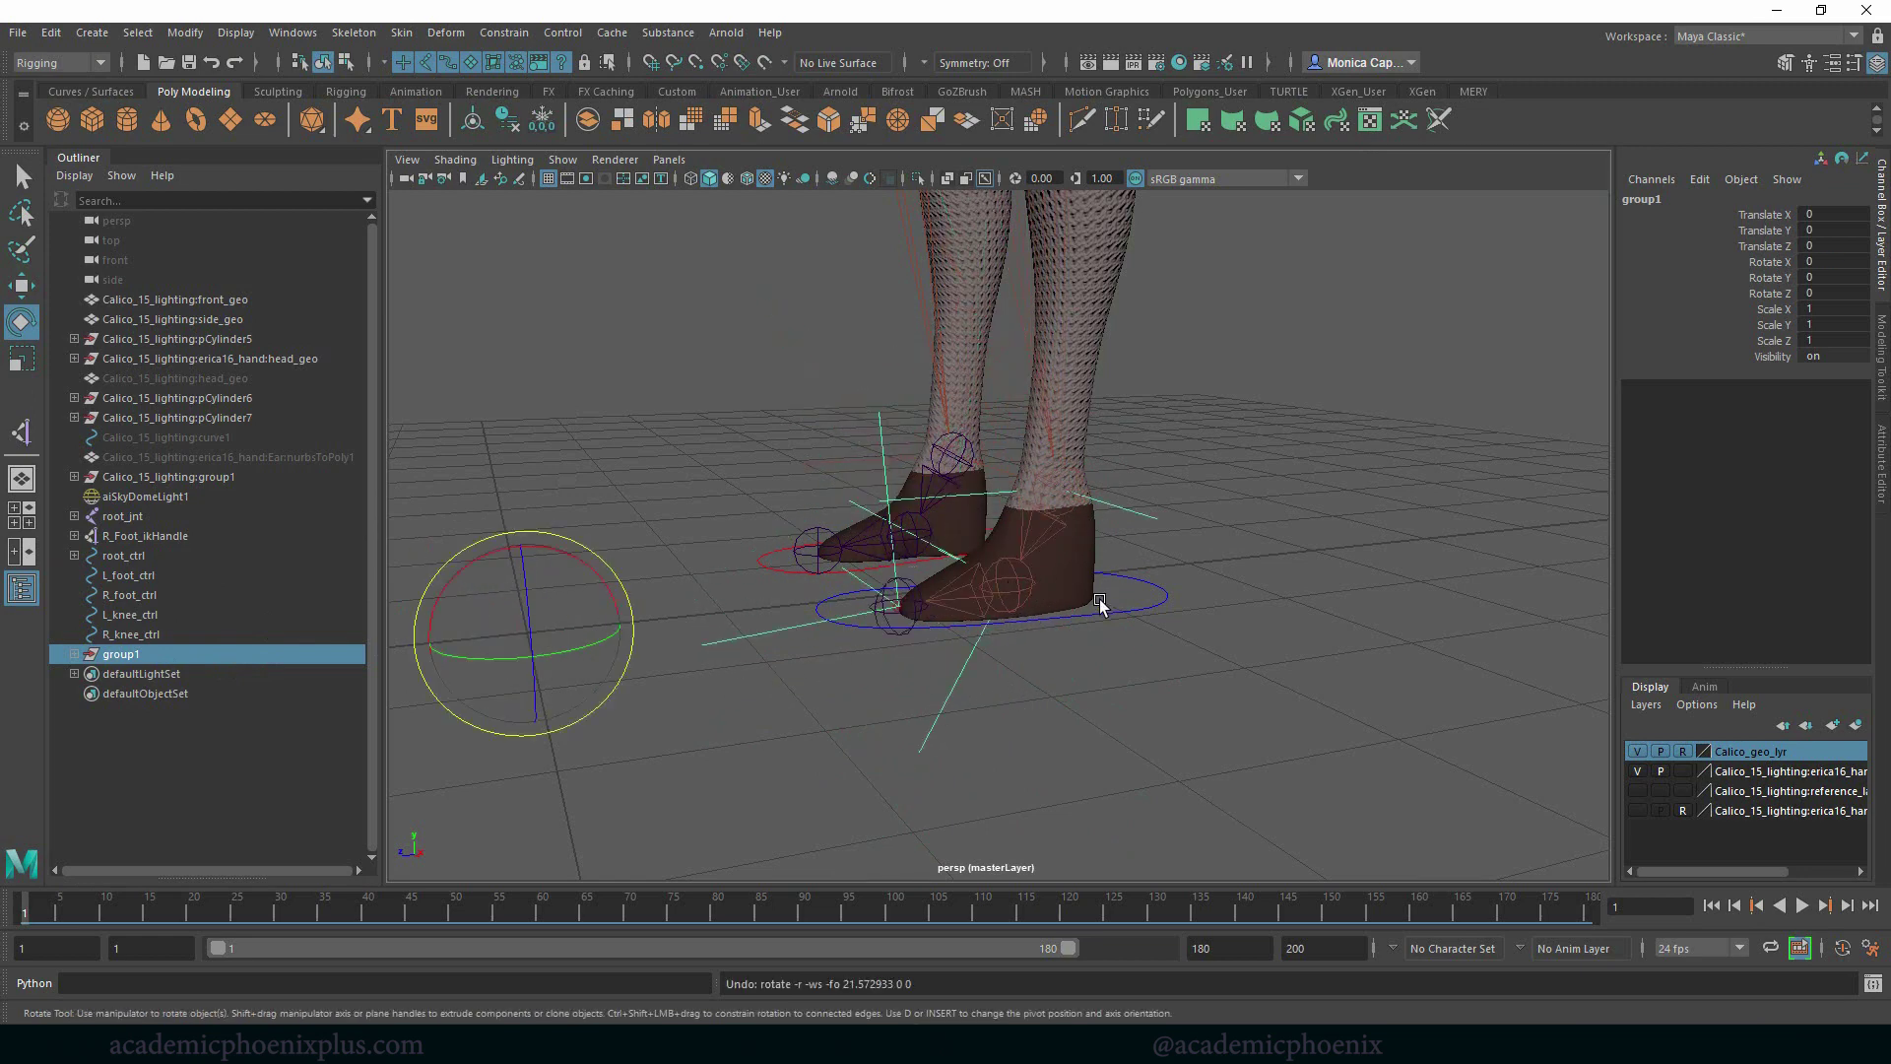
{"action": "key", "text": "d"}
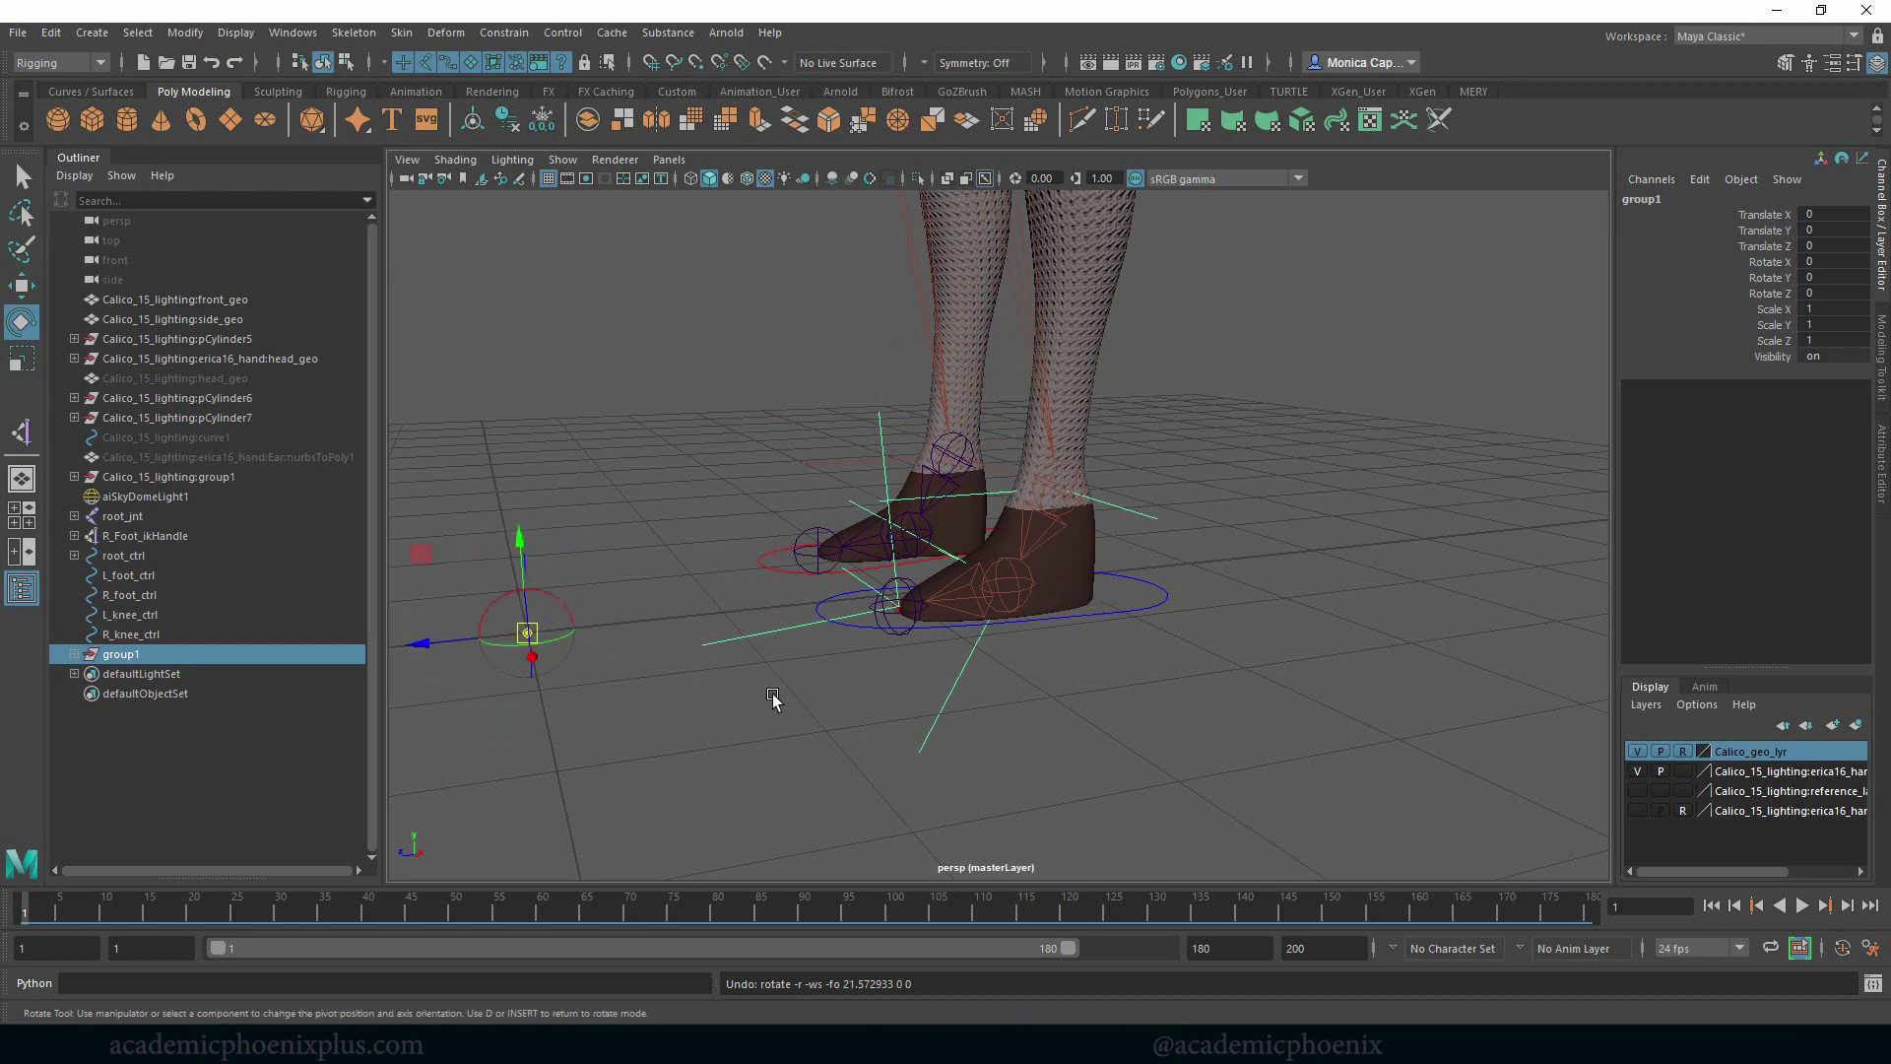
{"action": "key", "text": "v"}
{"action": "middle_click", "coordinate": [1011, 588]}
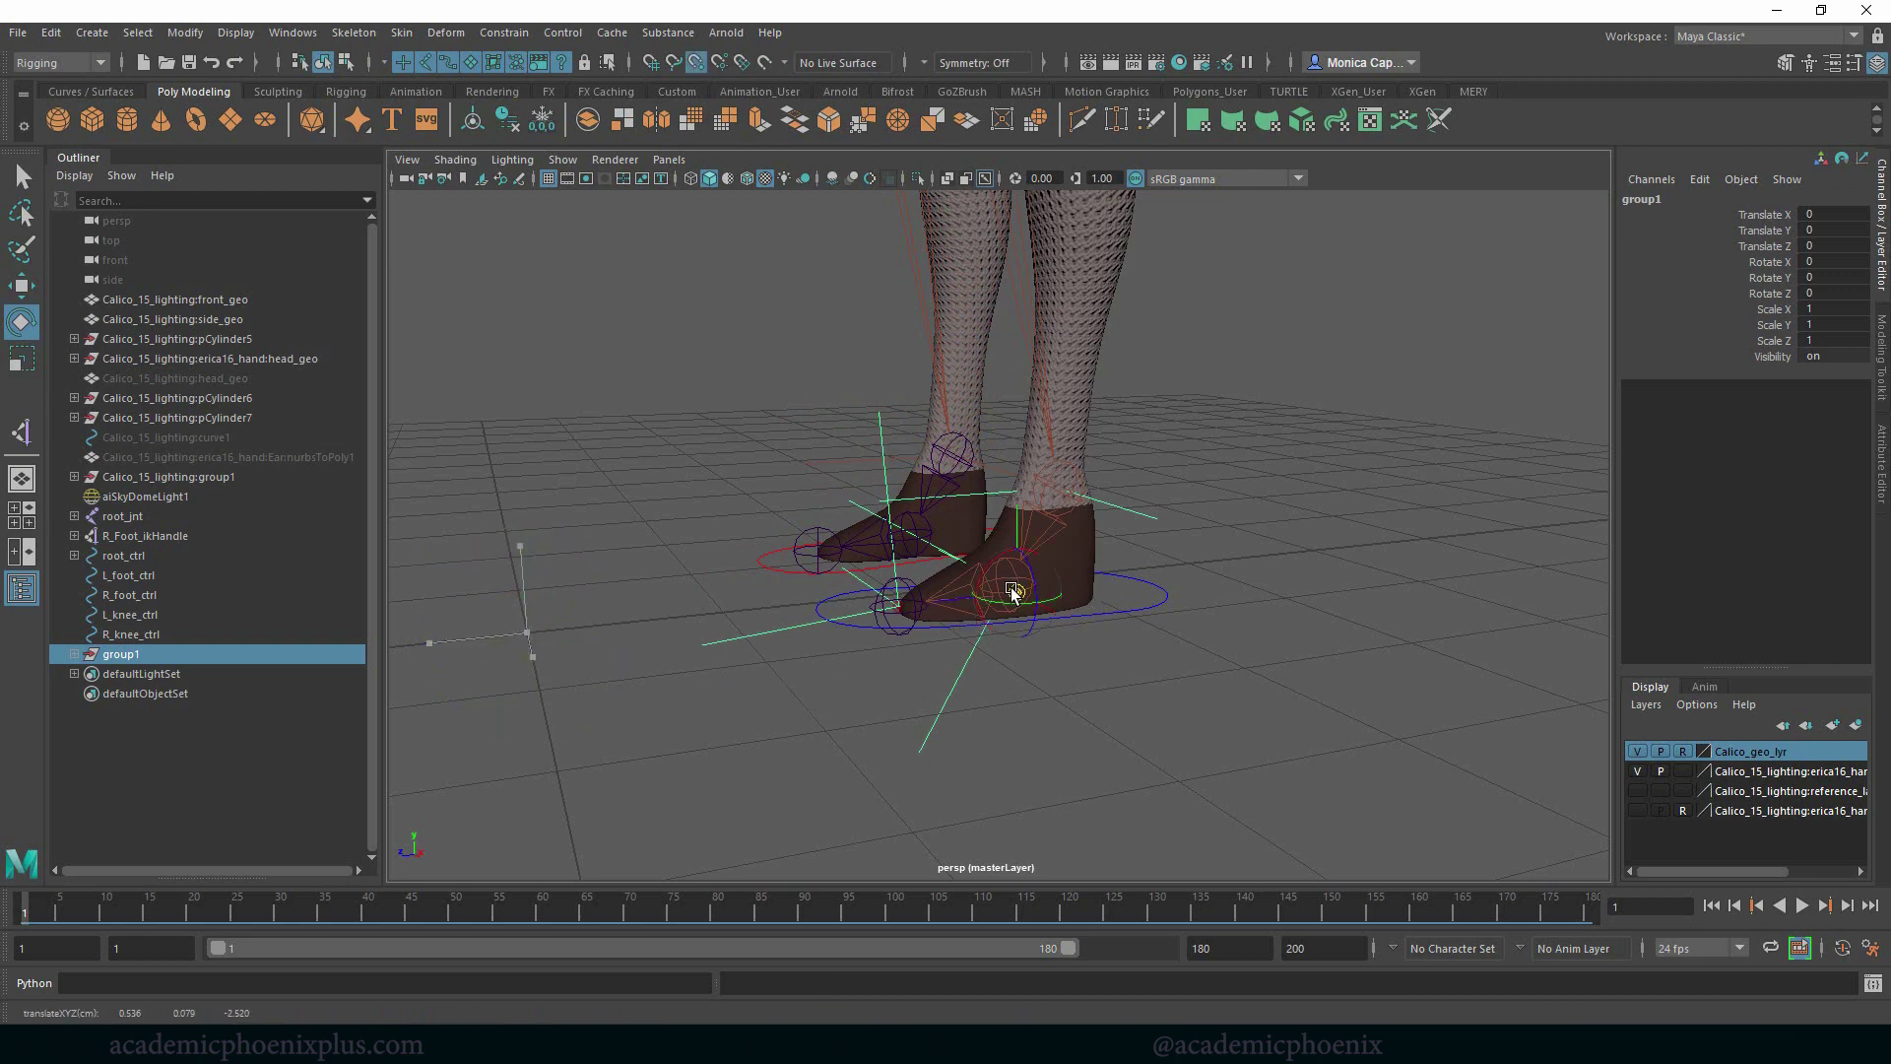
{"action": "key", "text": "d"}
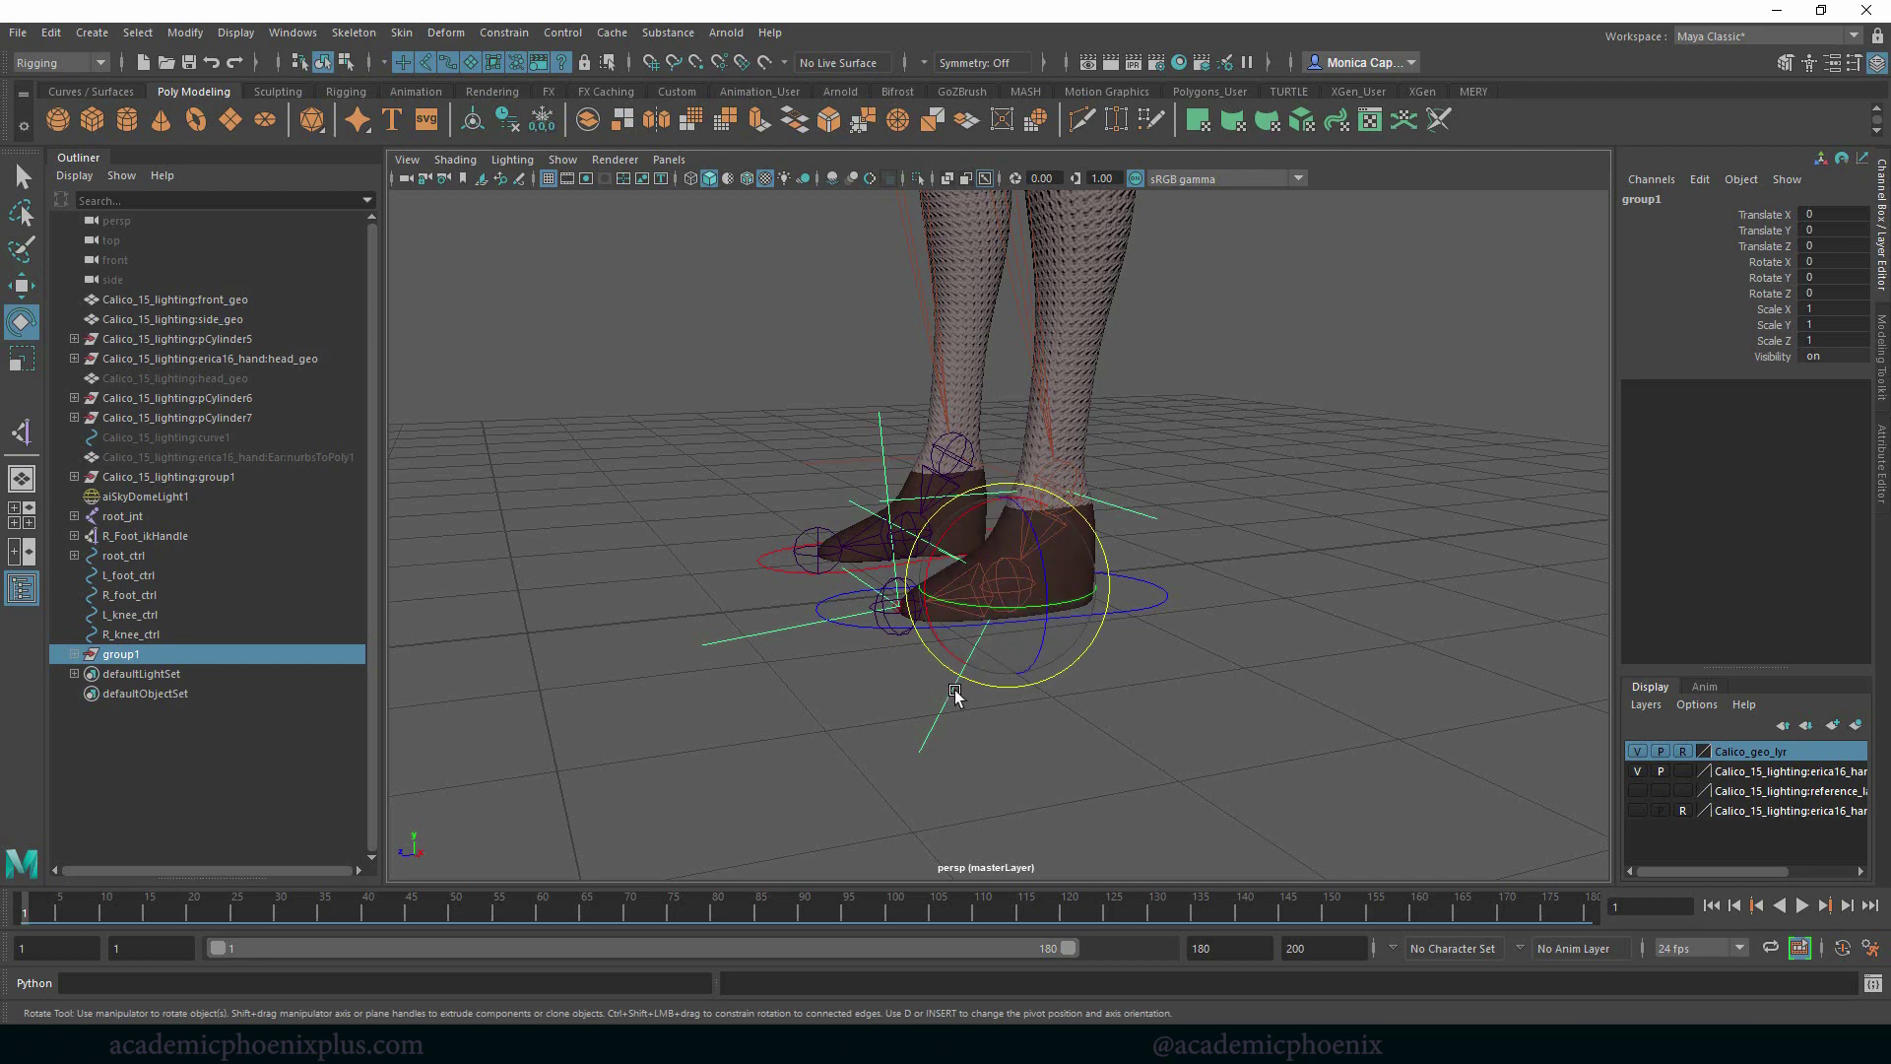
Move the pivot of the new parent group to the back of the left heel, level with the sole of the shoe
{"action": "key", "text": "d"}
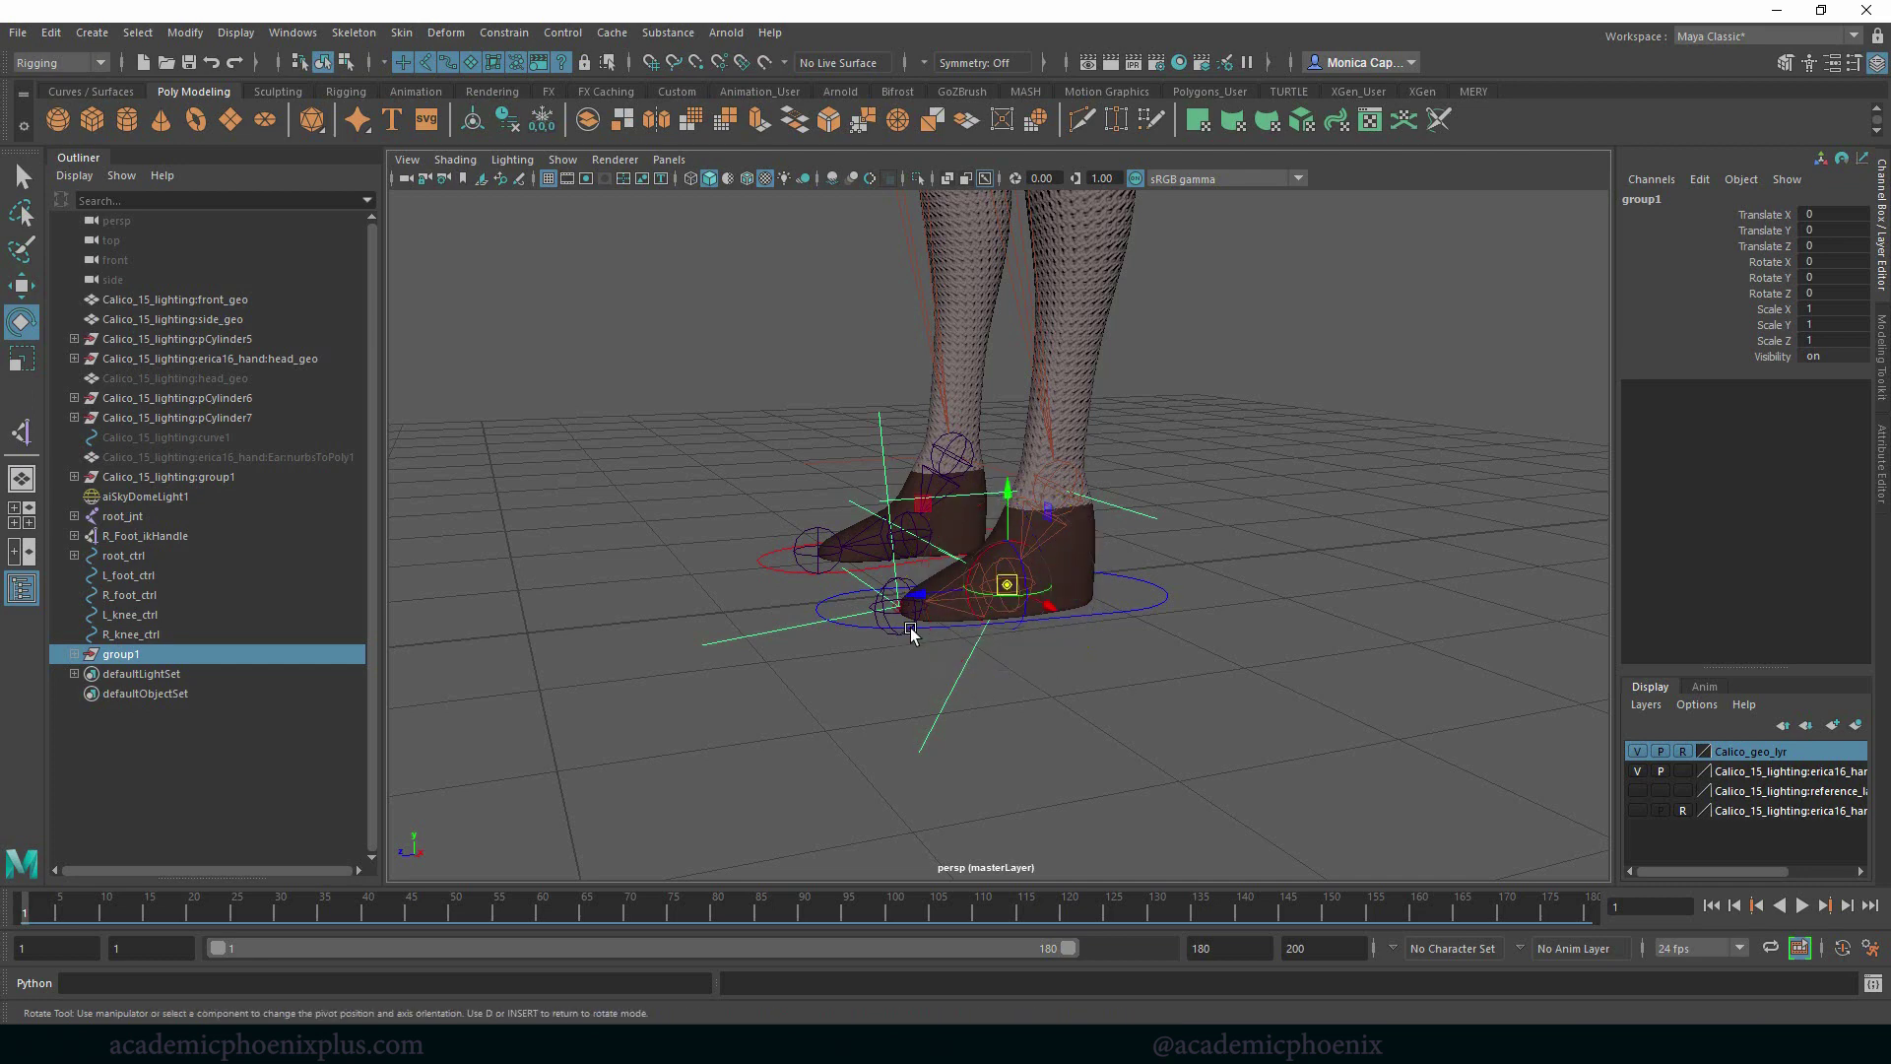
{"action": "left_click_drag", "start_coordinate": [920, 595], "coordinate": [1031, 586]}
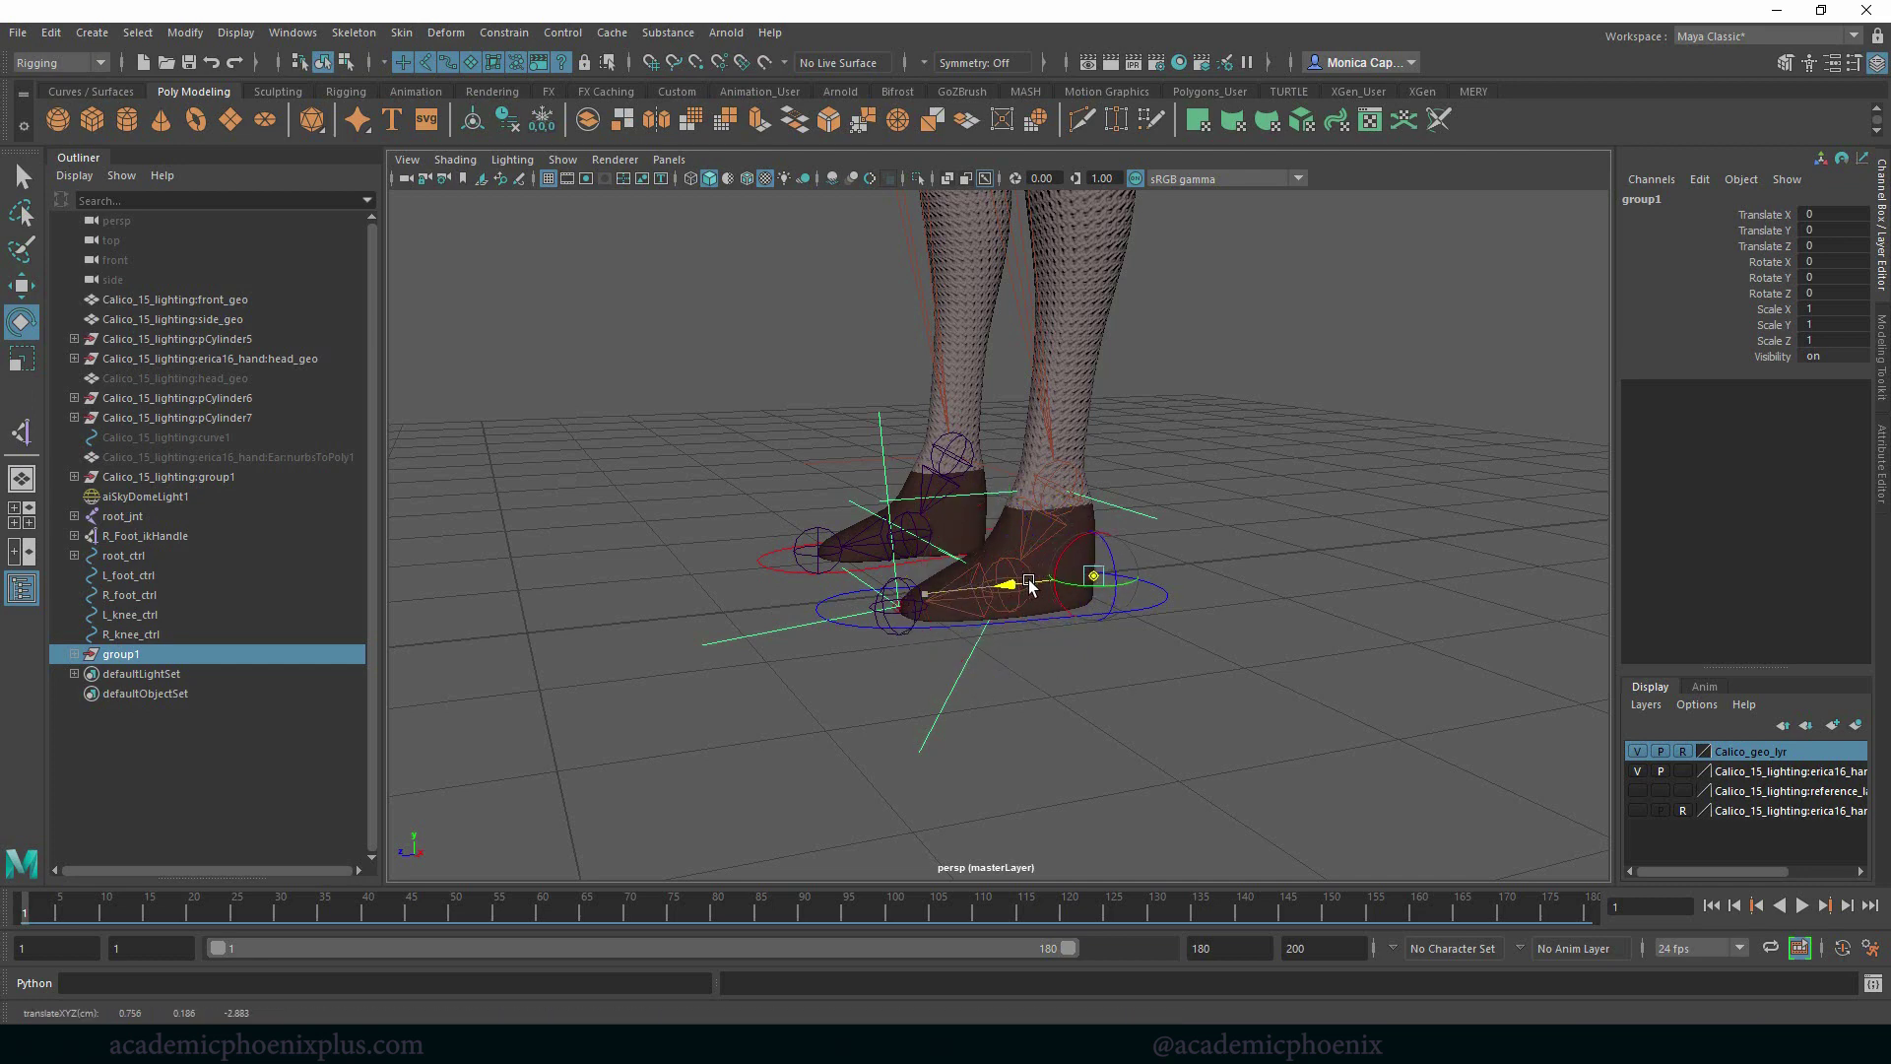
{"action": "key", "text": "d"}
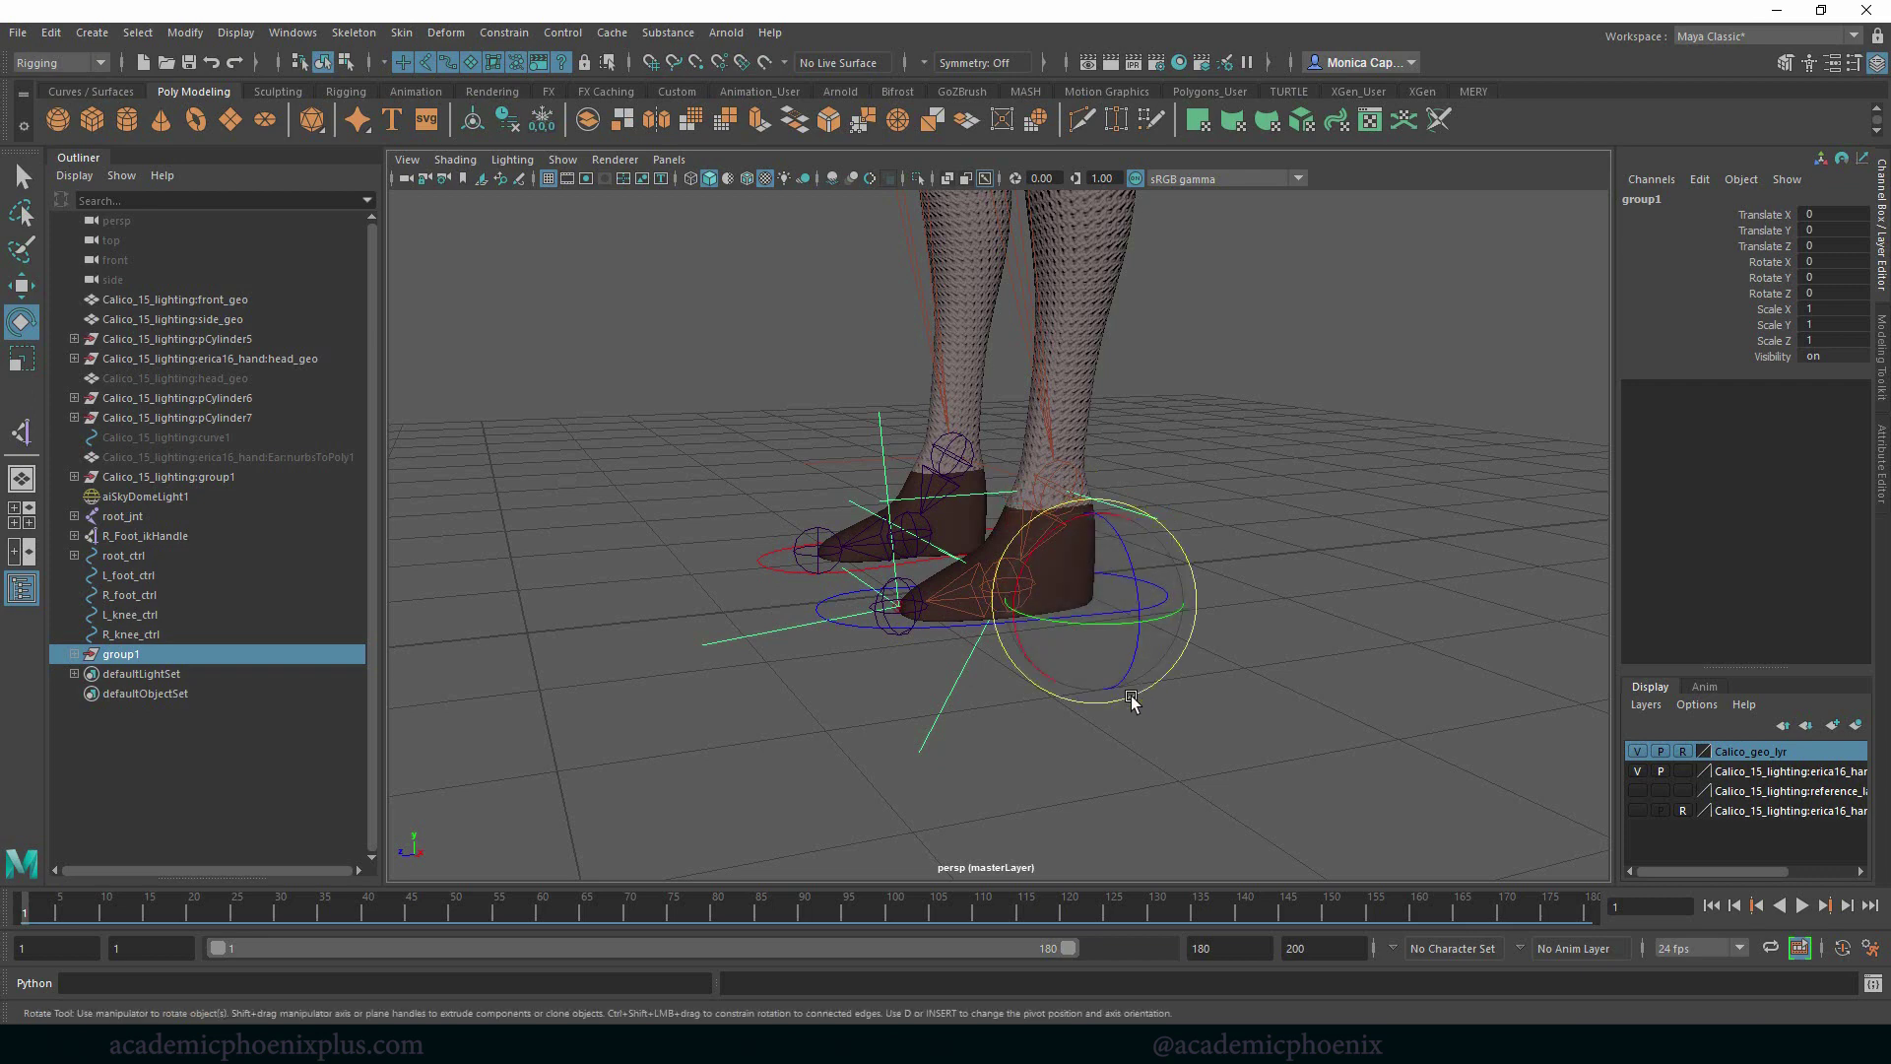
{"action": "key", "text": "space"}
{"action": "key", "text": "d"}
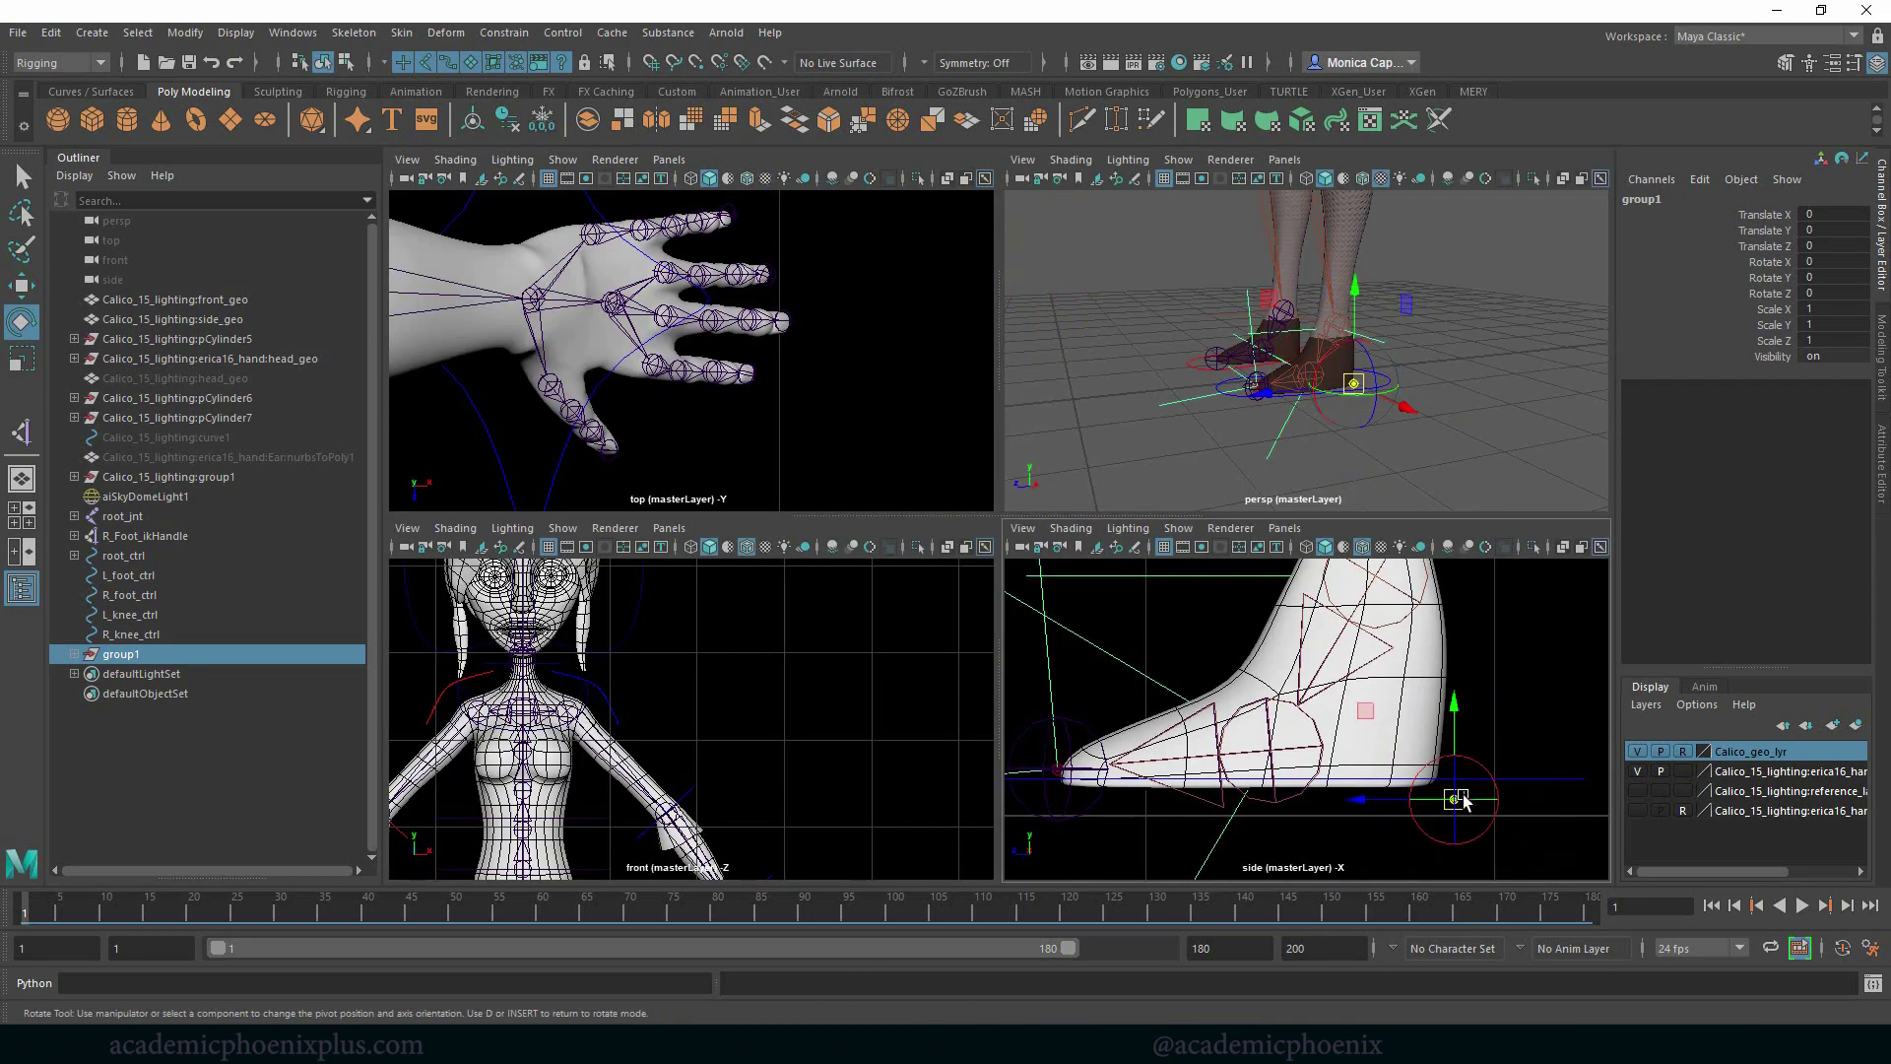
{"action": "left_click_drag", "start_coordinate": [1462, 695], "coordinate": [1461, 681]}
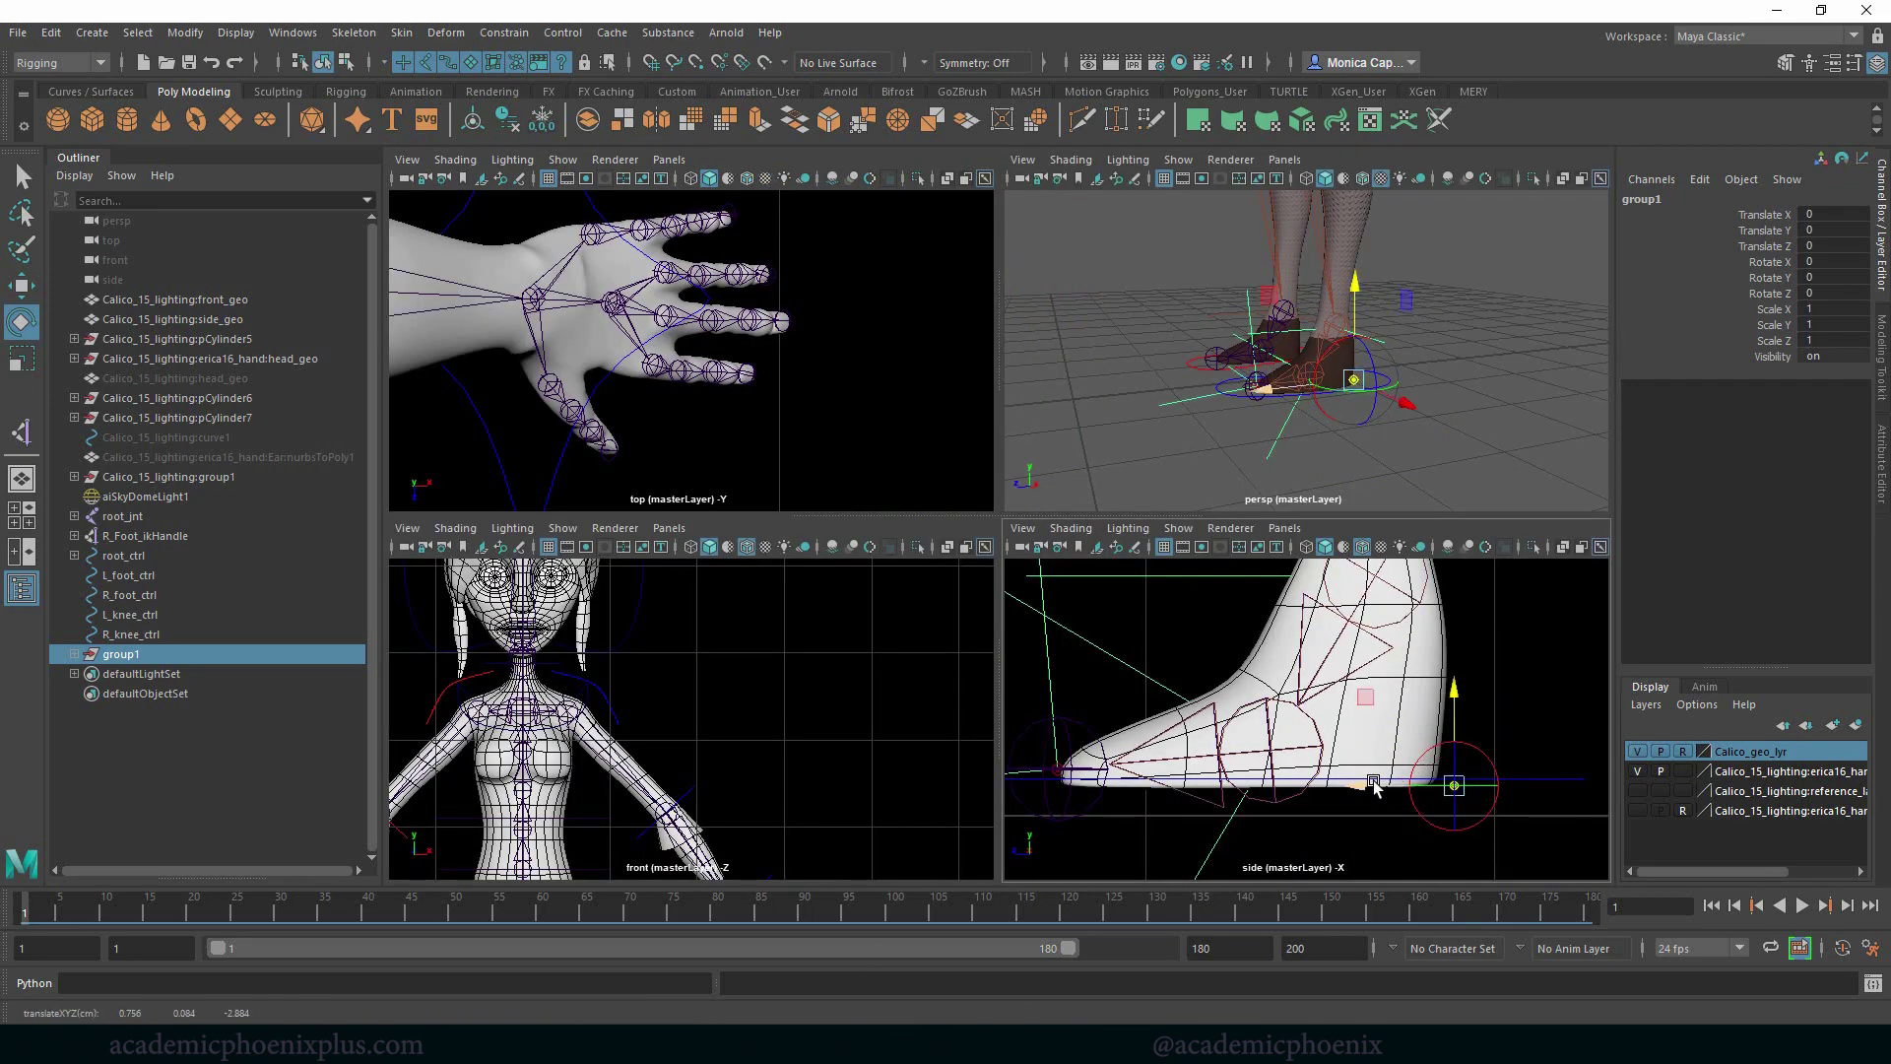
{"action": "left_click_drag", "start_coordinate": [1372, 781], "coordinate": [1360, 781]}
{"action": "key", "text": "d"}
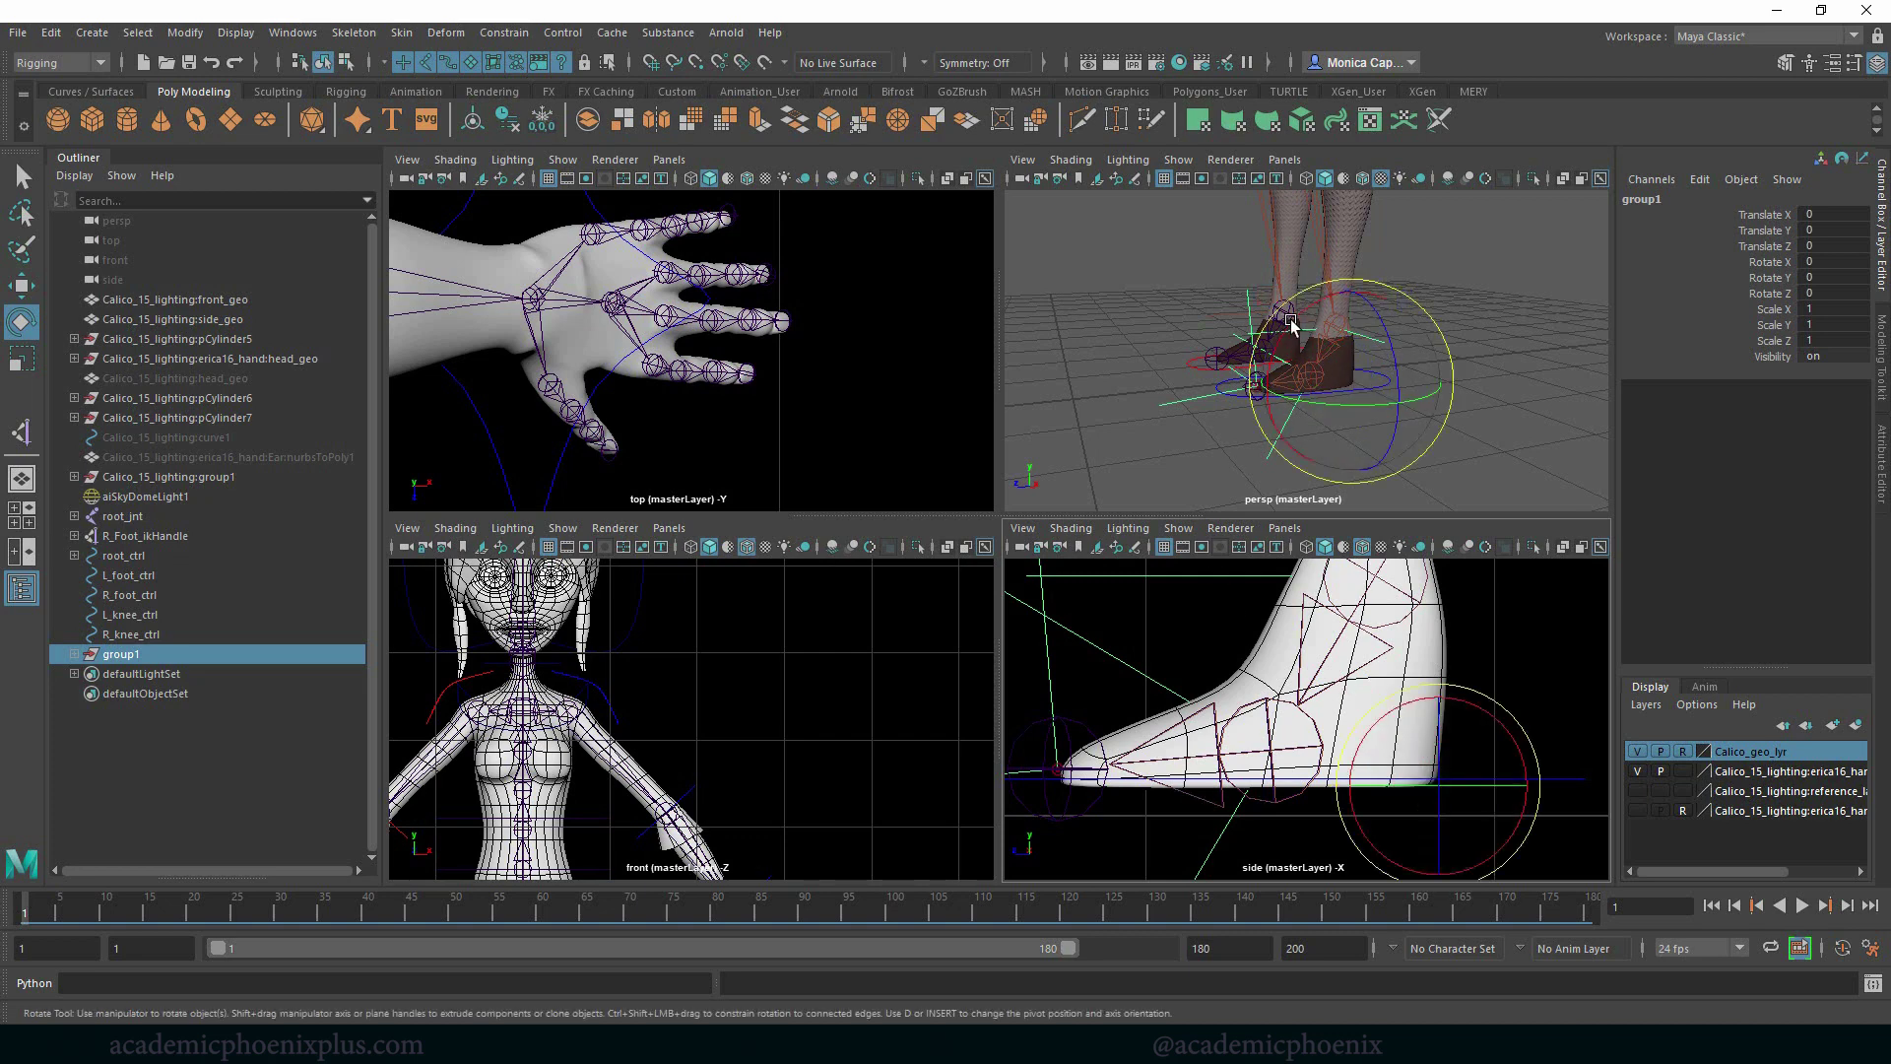
Try rotating the parent group about -18° in X around the heel pivot, undo the rotation and clear the selection
{"action": "mouse_move", "coordinate": [1292, 325]}
{"action": "left_mouse_down"}
{"action": "mouse_move", "coordinate": [1309, 301]}
{"action": "mouse_move", "coordinate": [1322, 340]}
{"action": "mouse_move", "coordinate": [1318, 321]}
{"action": "left_mouse_up"}
{"action": "key", "text": "ctrl+z"}
{"action": "key", "text": "ctrl+z"}
{"action": "key", "text": "ctrl+z"}
{"action": "key", "text": "ctrl+z"}
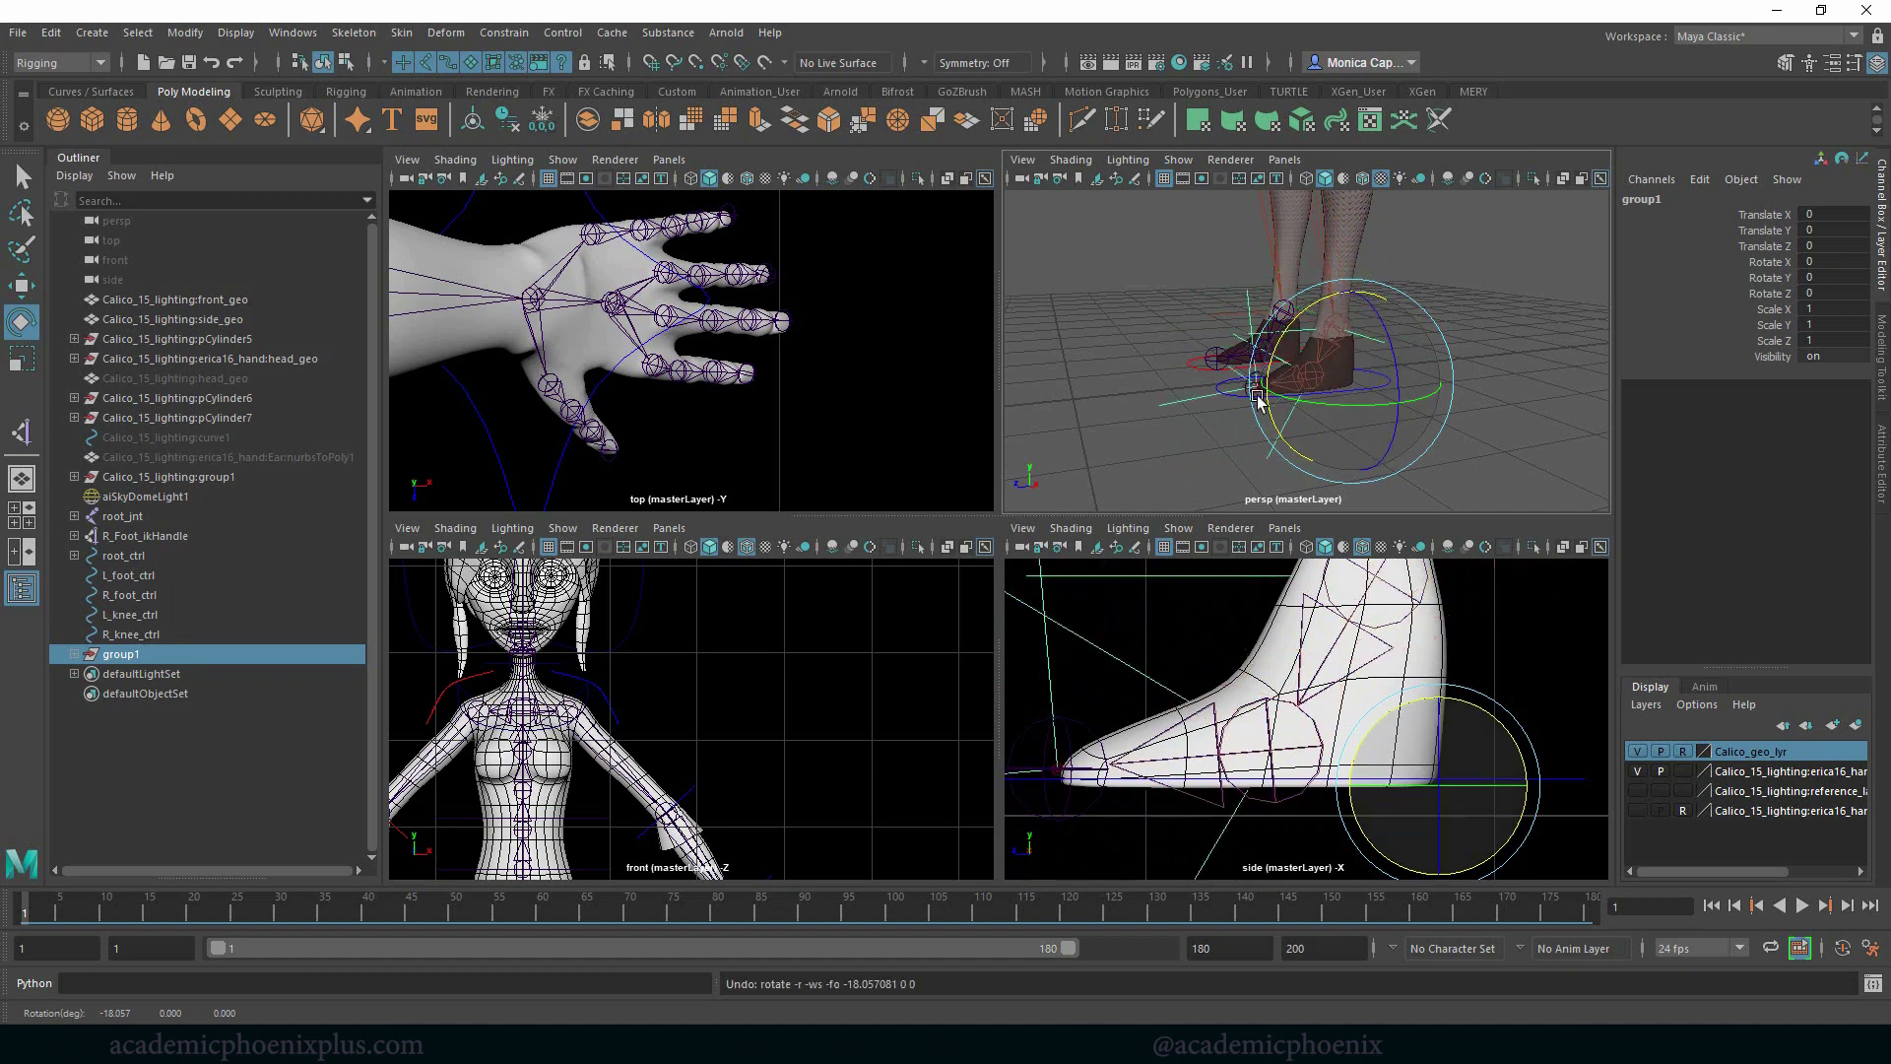
{"action": "left_click", "coordinate": [1150, 441]}
Rename the parent group with the heel pivot as L_footcontrl_grp
{"action": "key", "text": "space"}
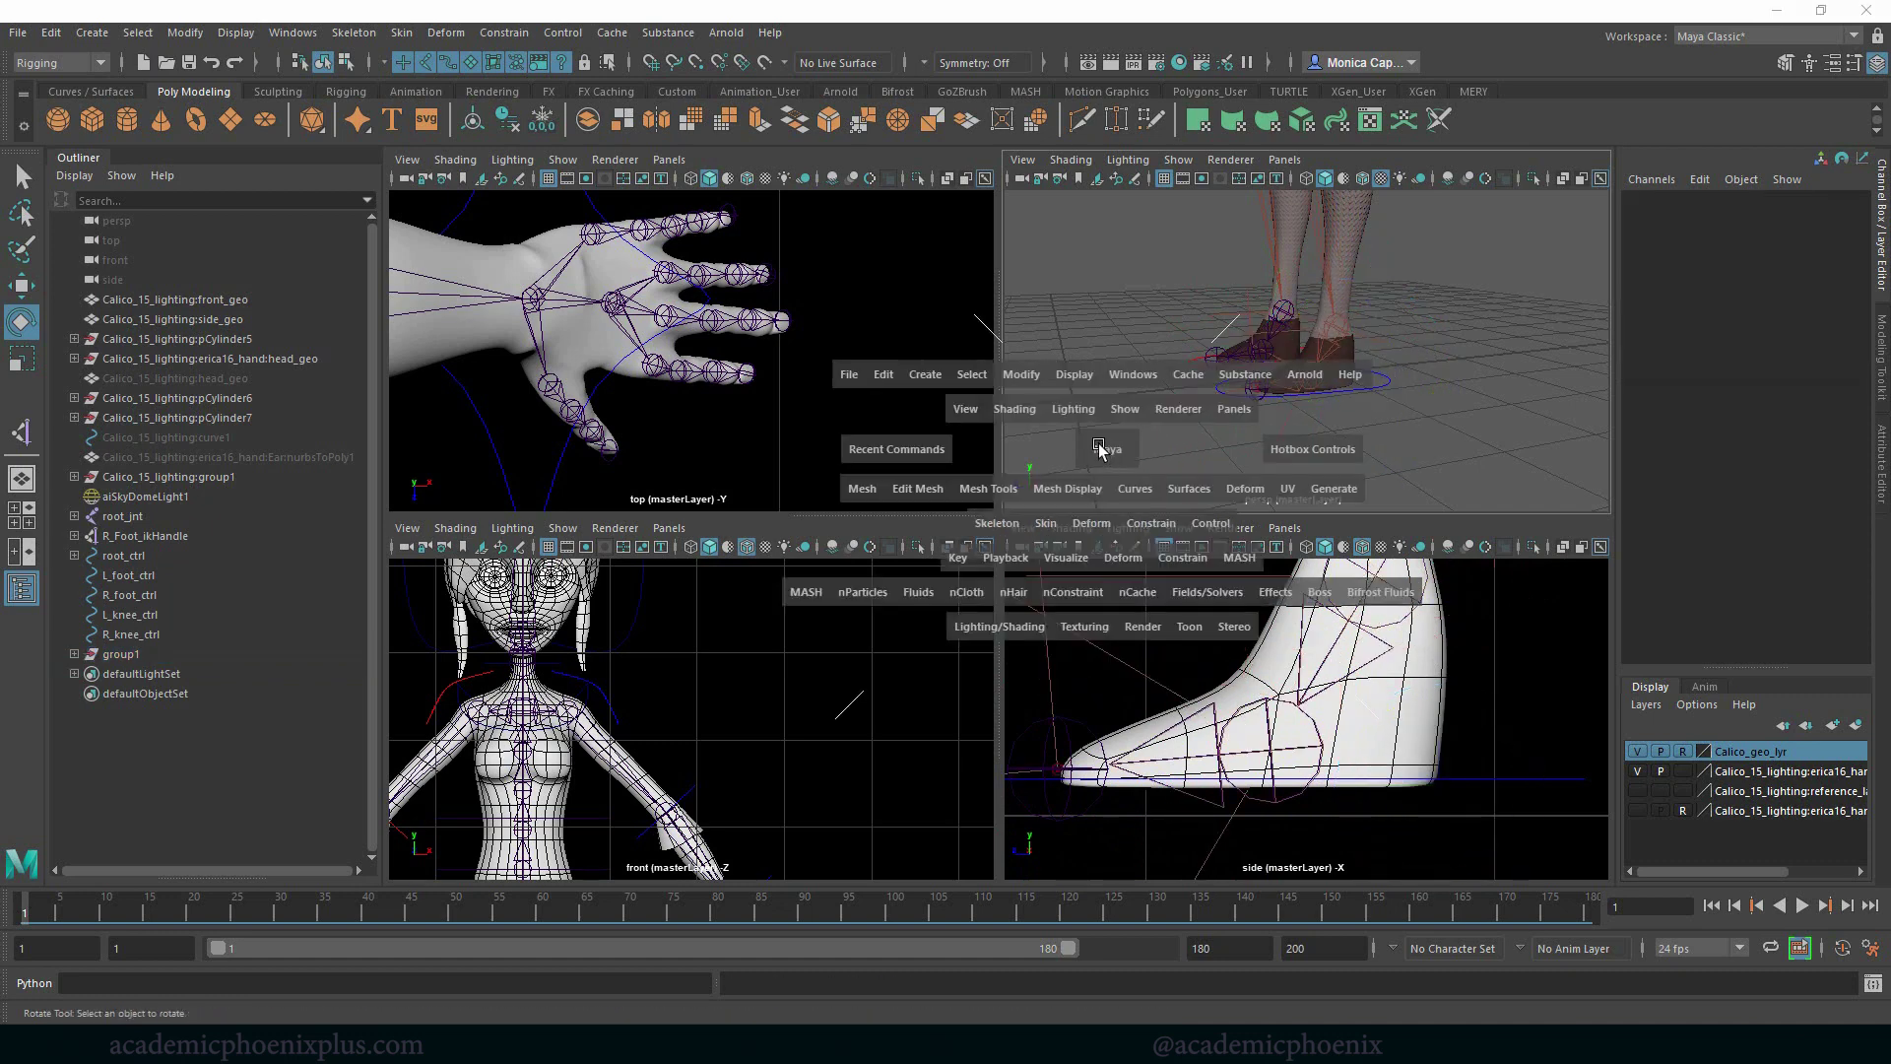
{"action": "double_click", "coordinate": [143, 654]}
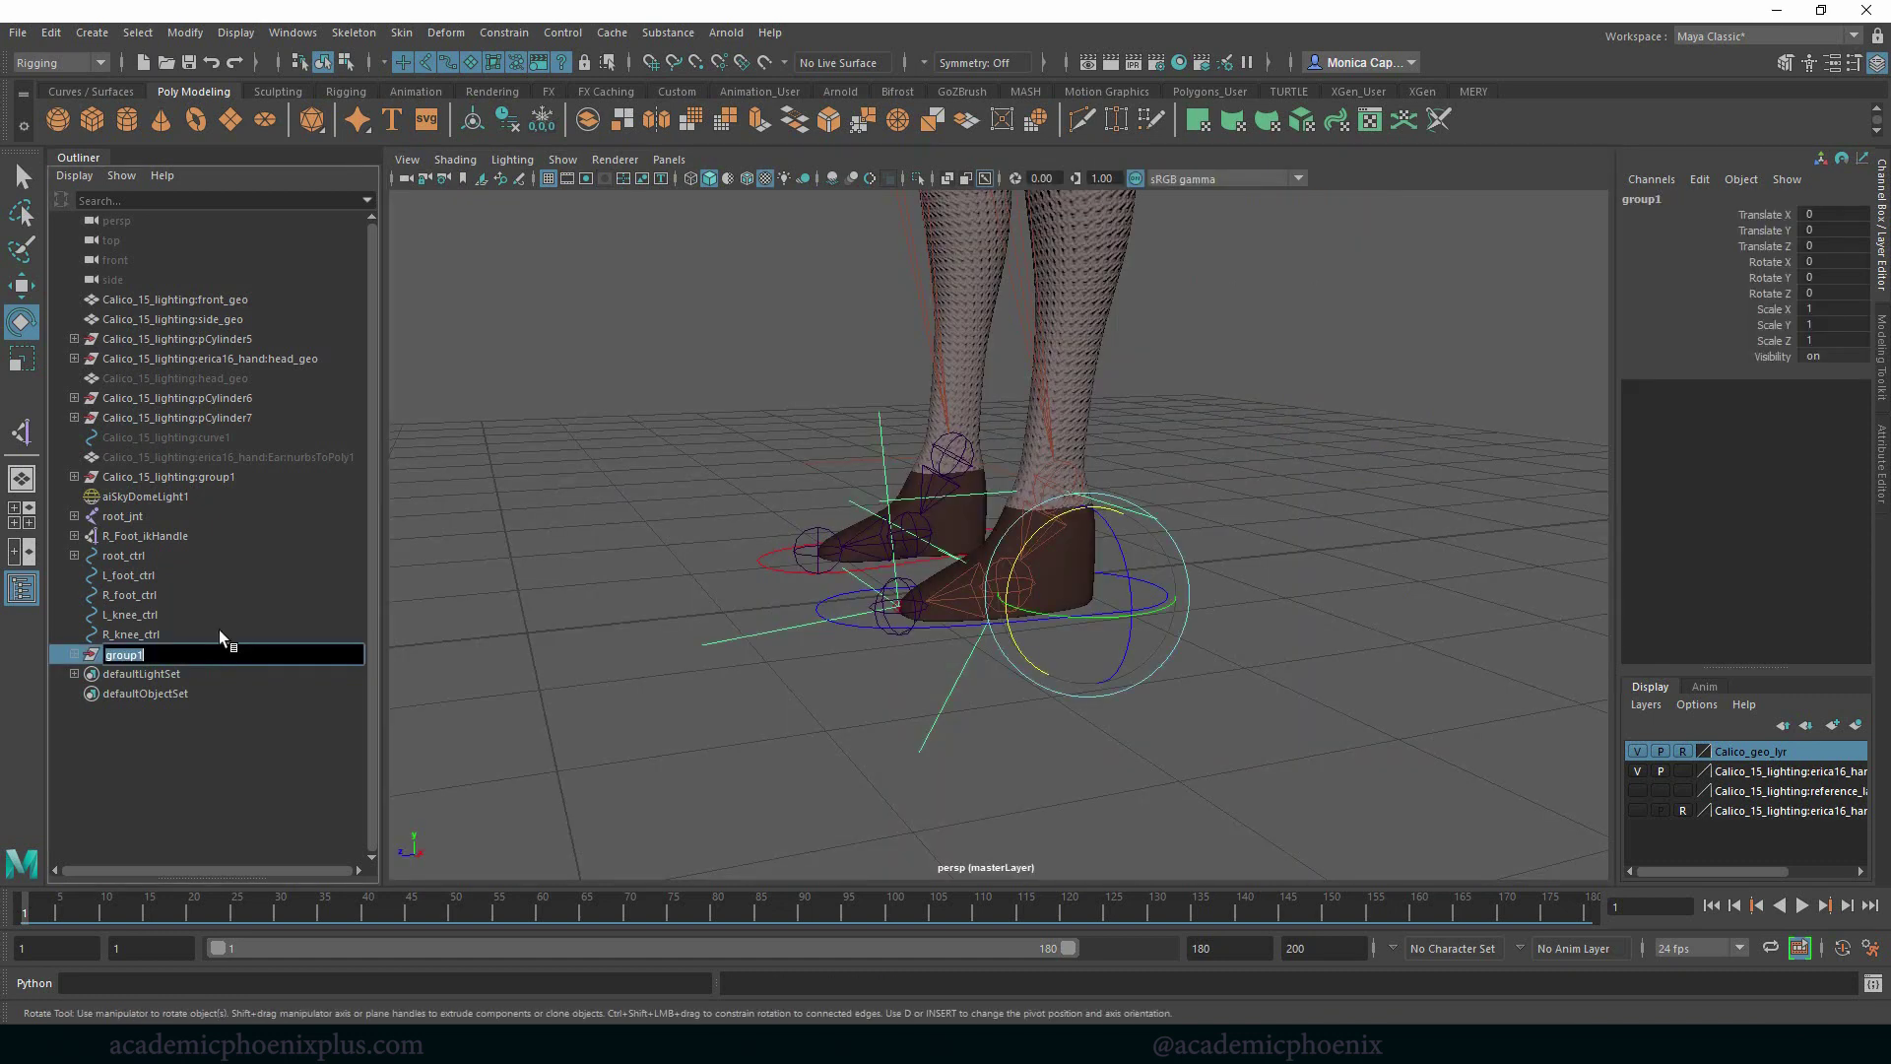
{"action": "type", "text": "L_footcontrl_grpu"}
{"action": "key", "text": "Return"}
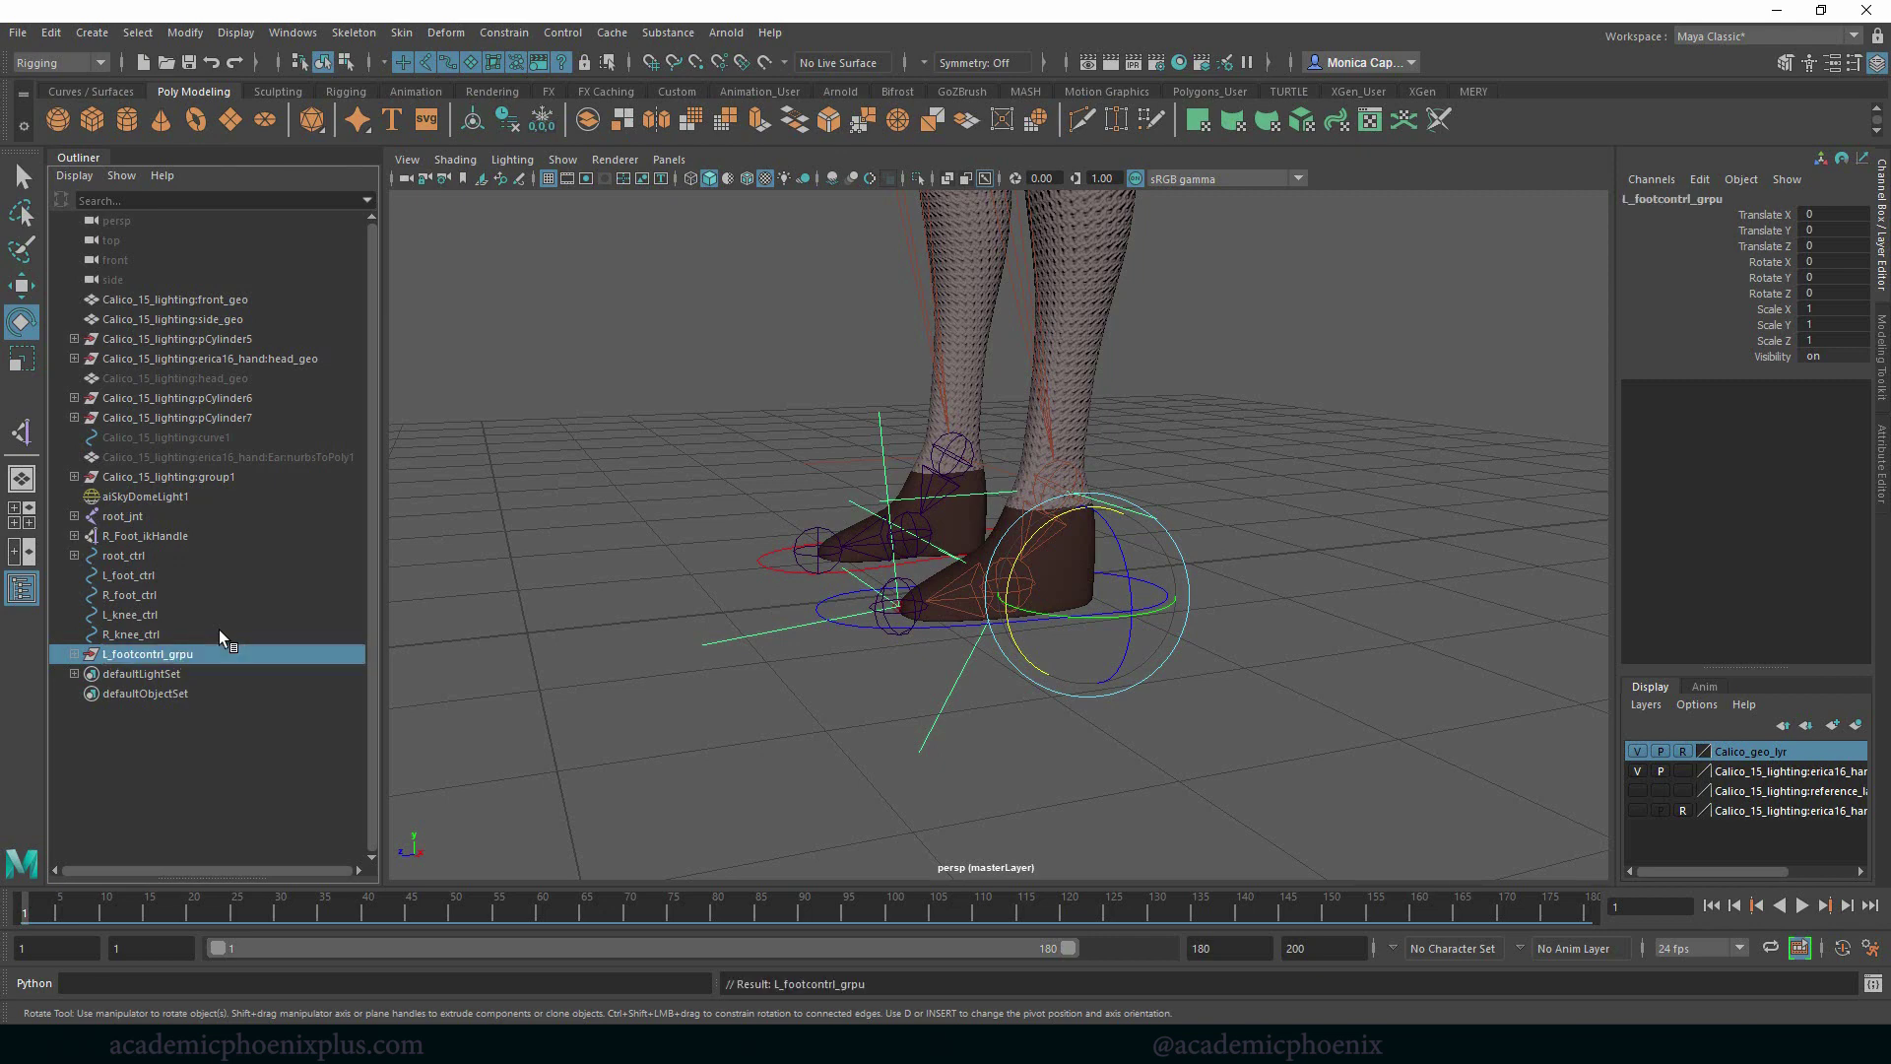
{"action": "double_click", "coordinate": [197, 656]}
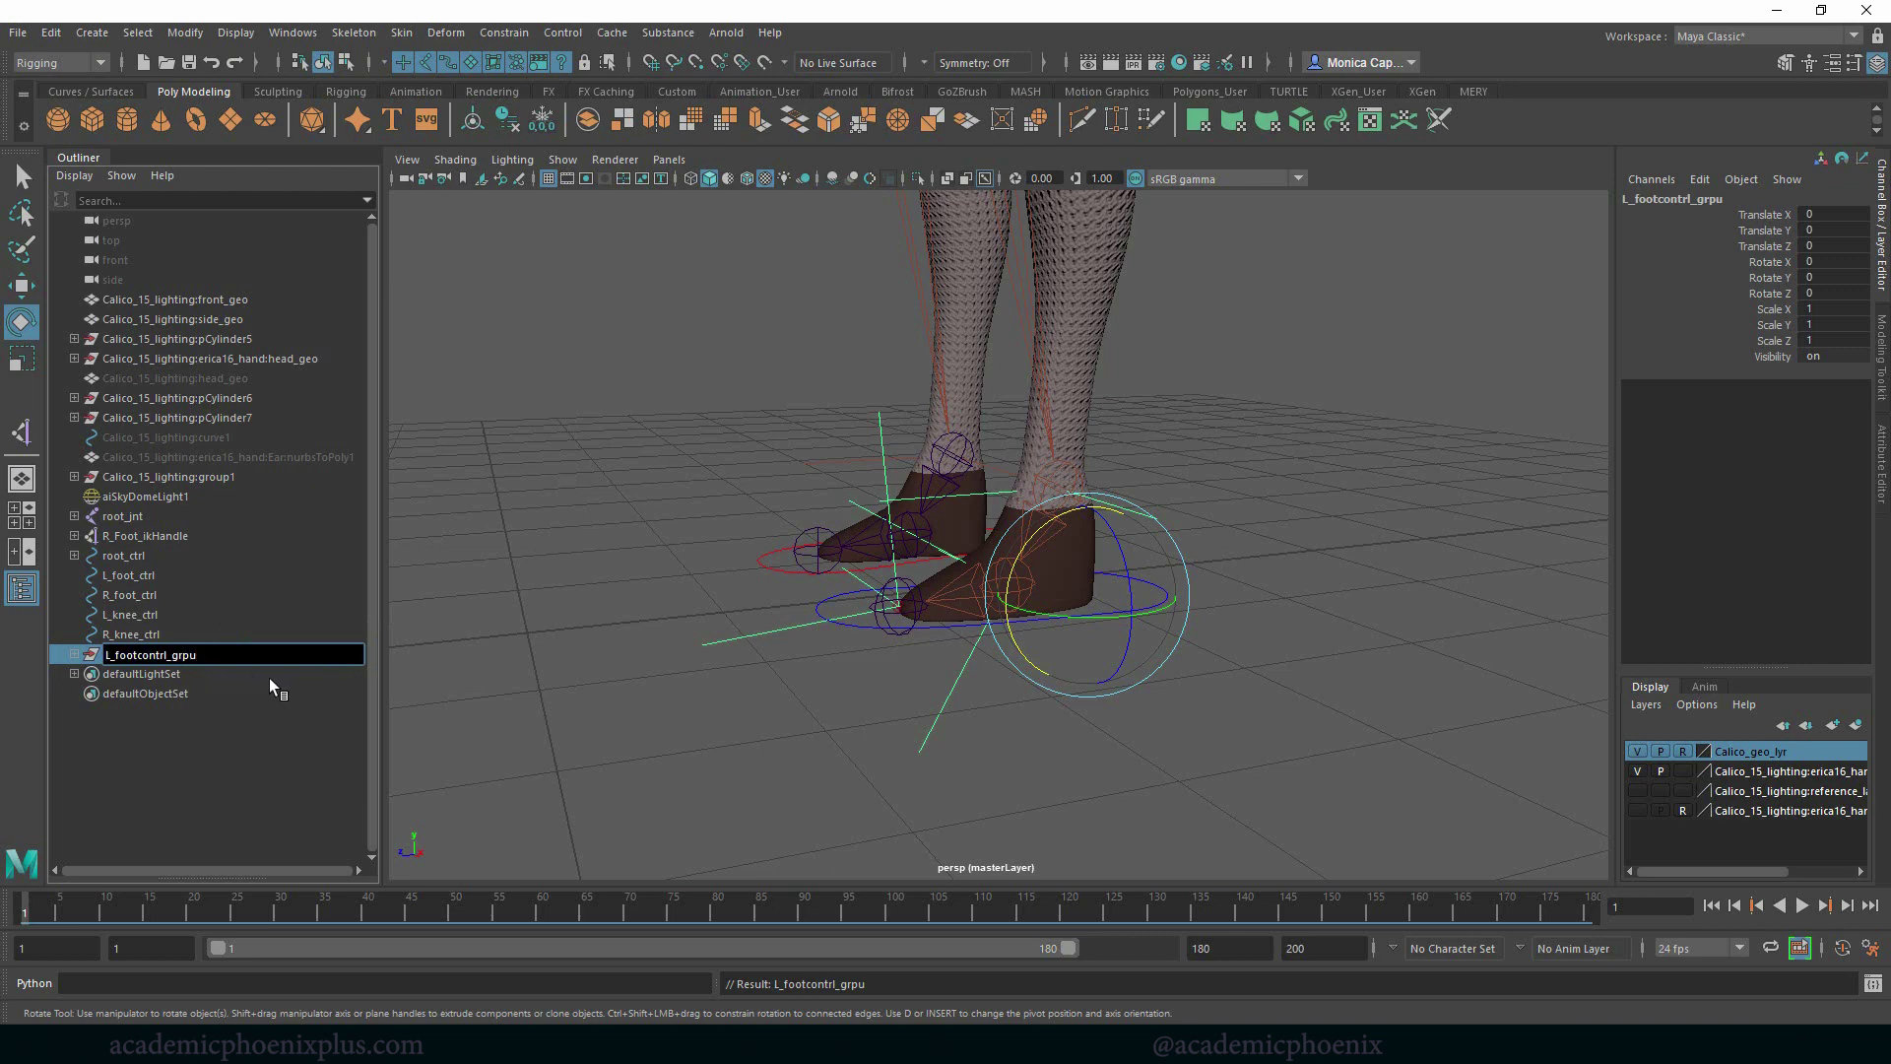
{"action": "key", "text": "BackSpace"}
{"action": "key", "text": "Return"}
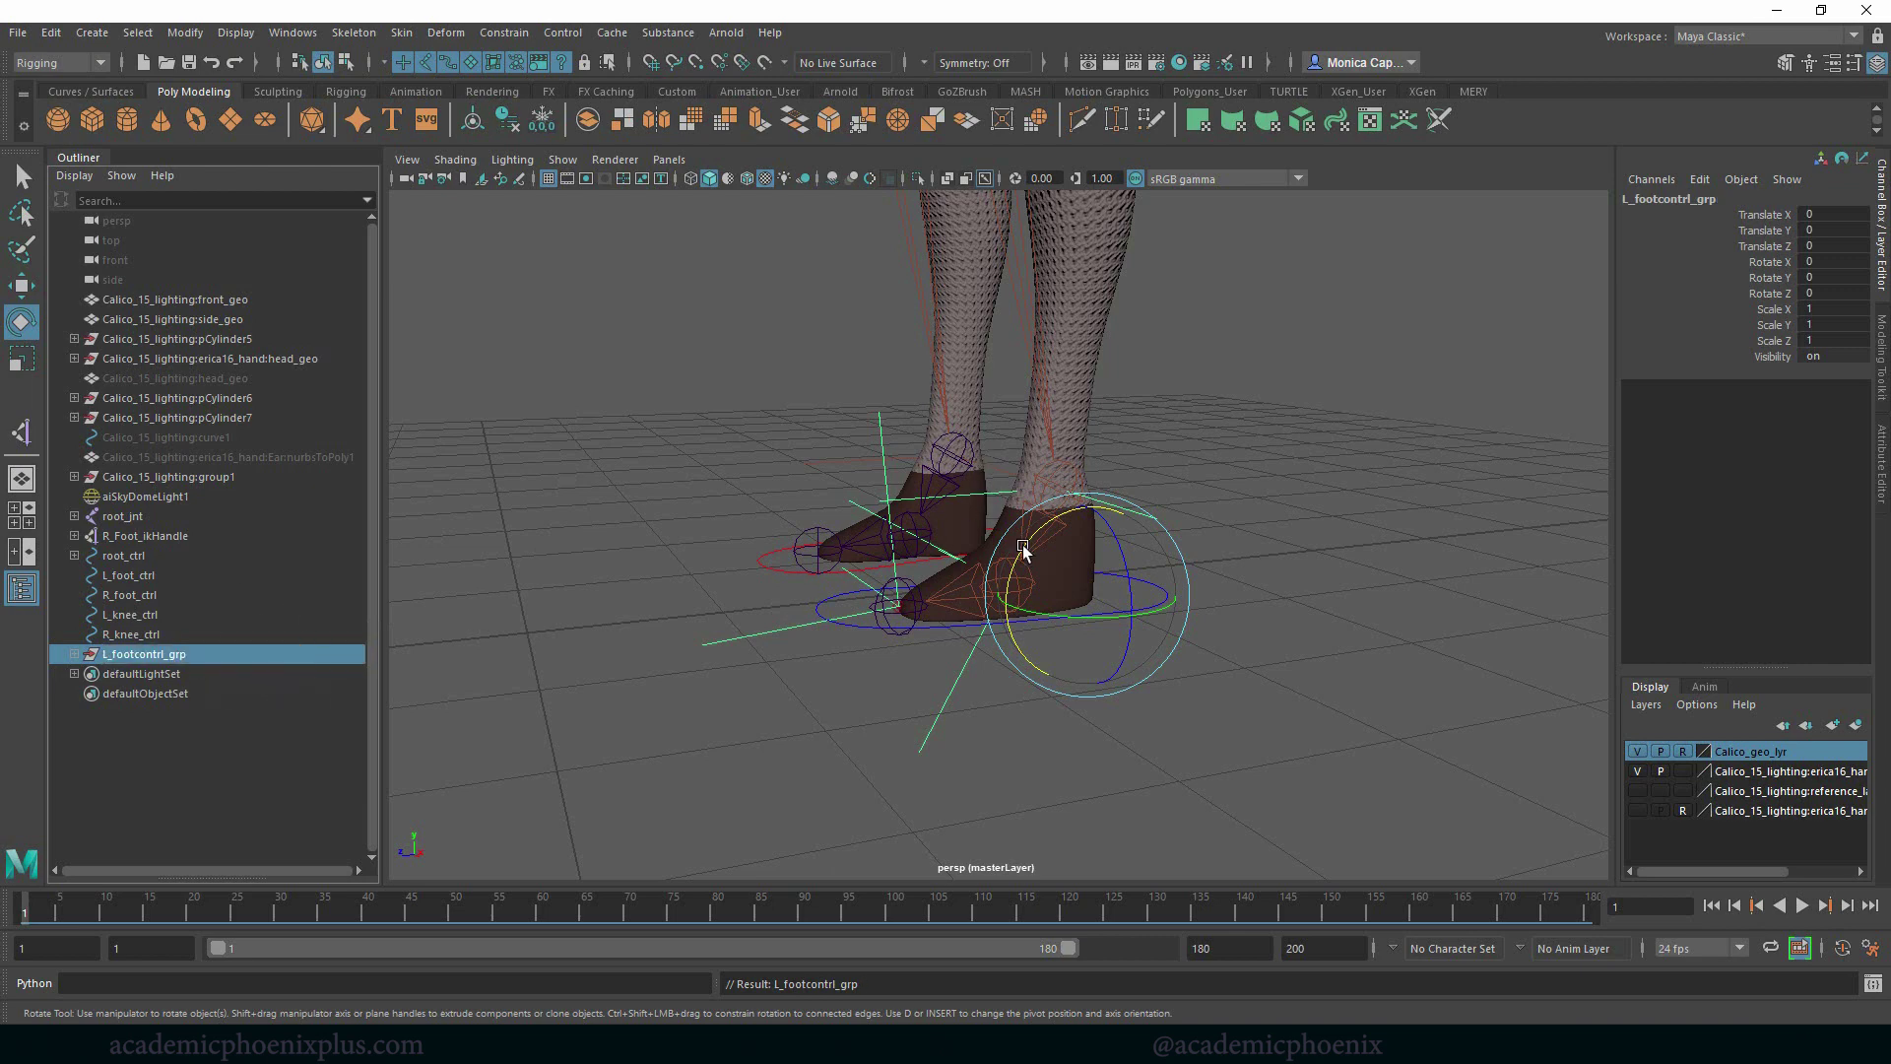
Try rotating L_footcontrl_grp in X around the heel, check the pivots of its child groups and IK handle, and undo each rotation
{"action": "left_click_drag", "start_coordinate": [1022, 547], "coordinate": [1049, 519]}
{"action": "key", "text": "ctrl+z"}
{"action": "left_click", "coordinate": [74, 654]}
{"action": "left_click", "coordinate": [172, 715]}
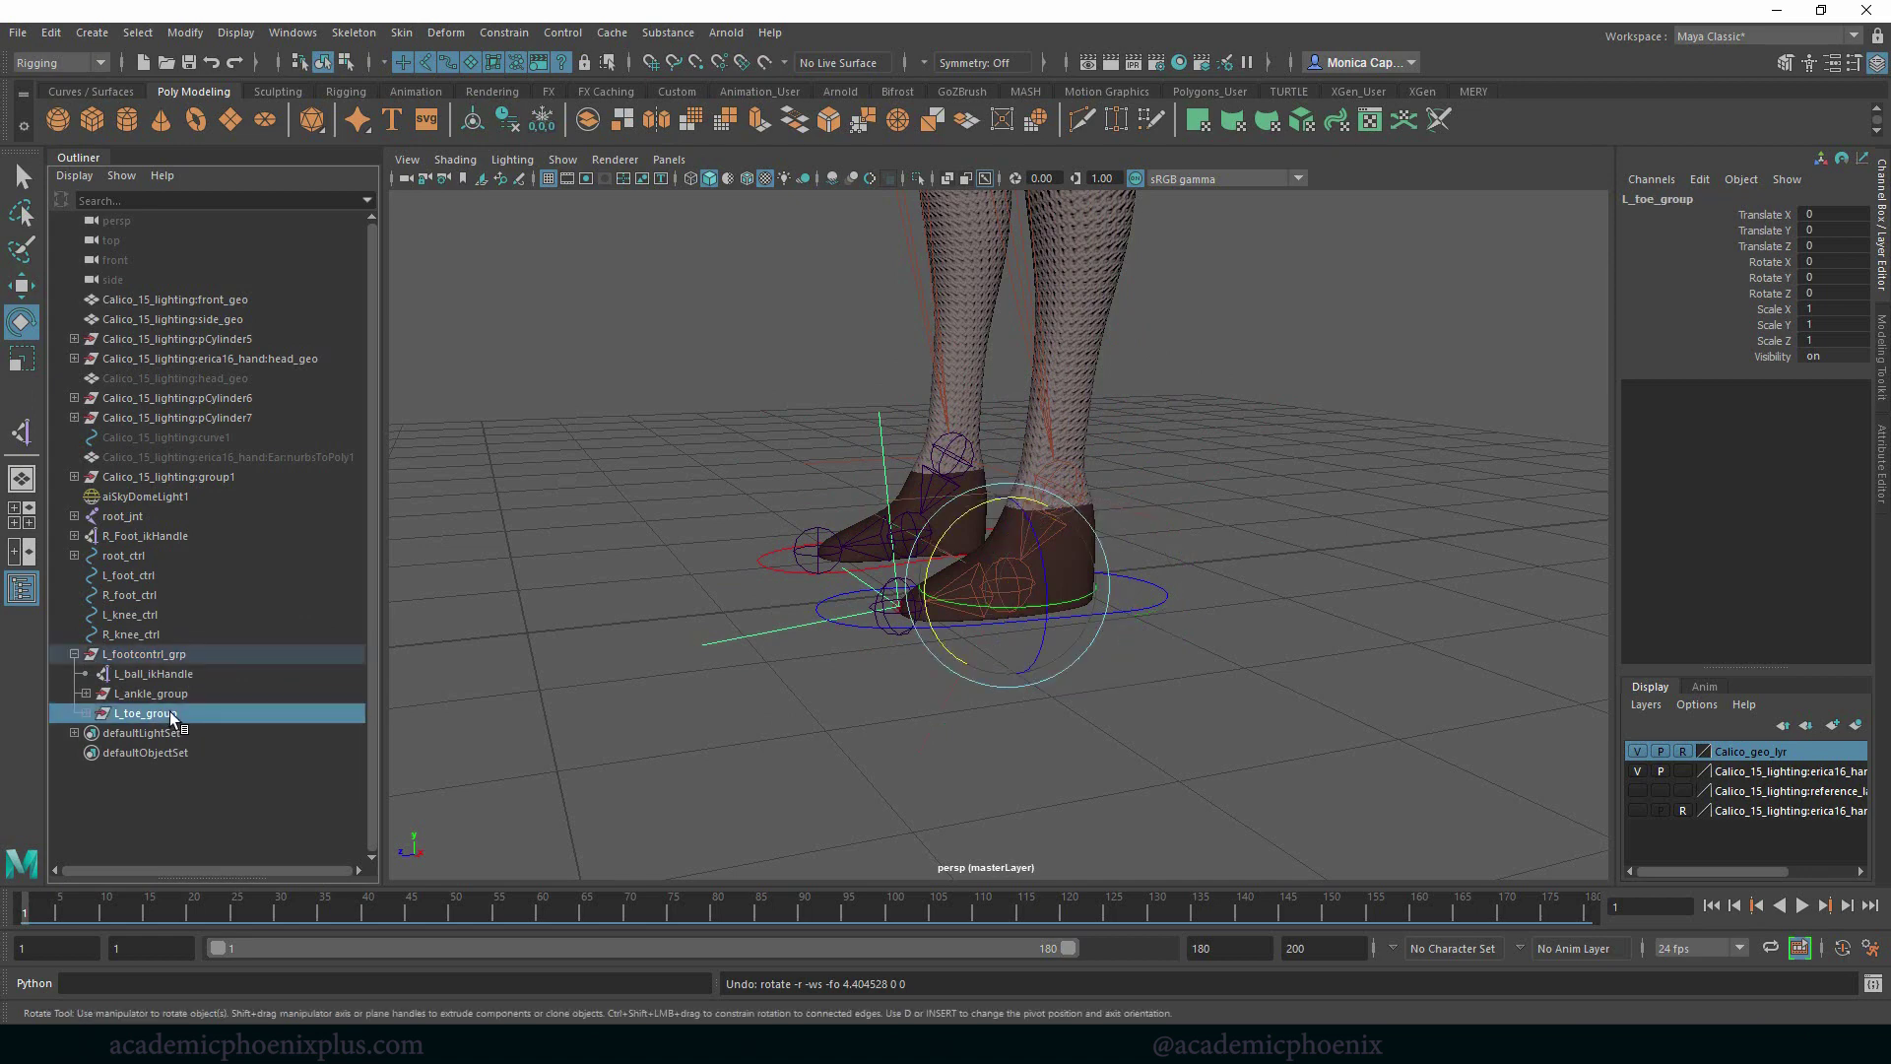
{"action": "left_click", "coordinate": [184, 691]}
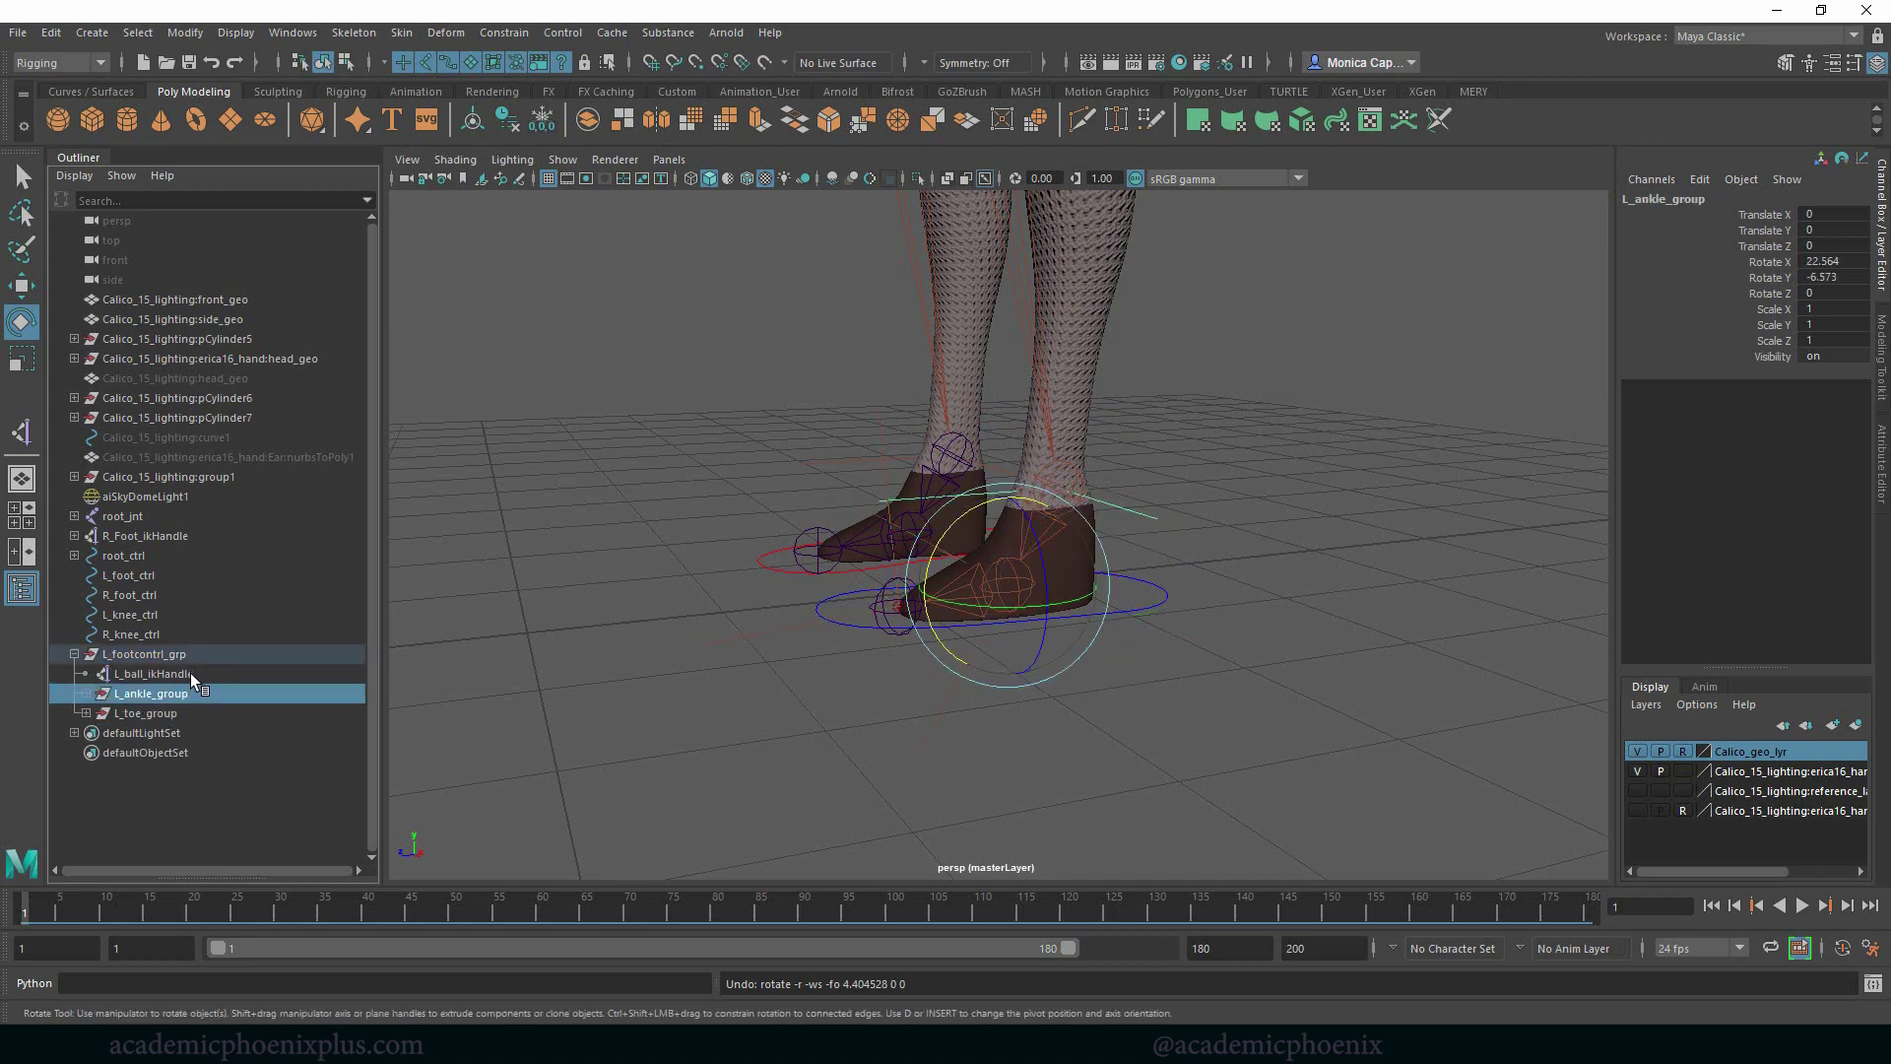
{"action": "left_click", "coordinate": [189, 674]}
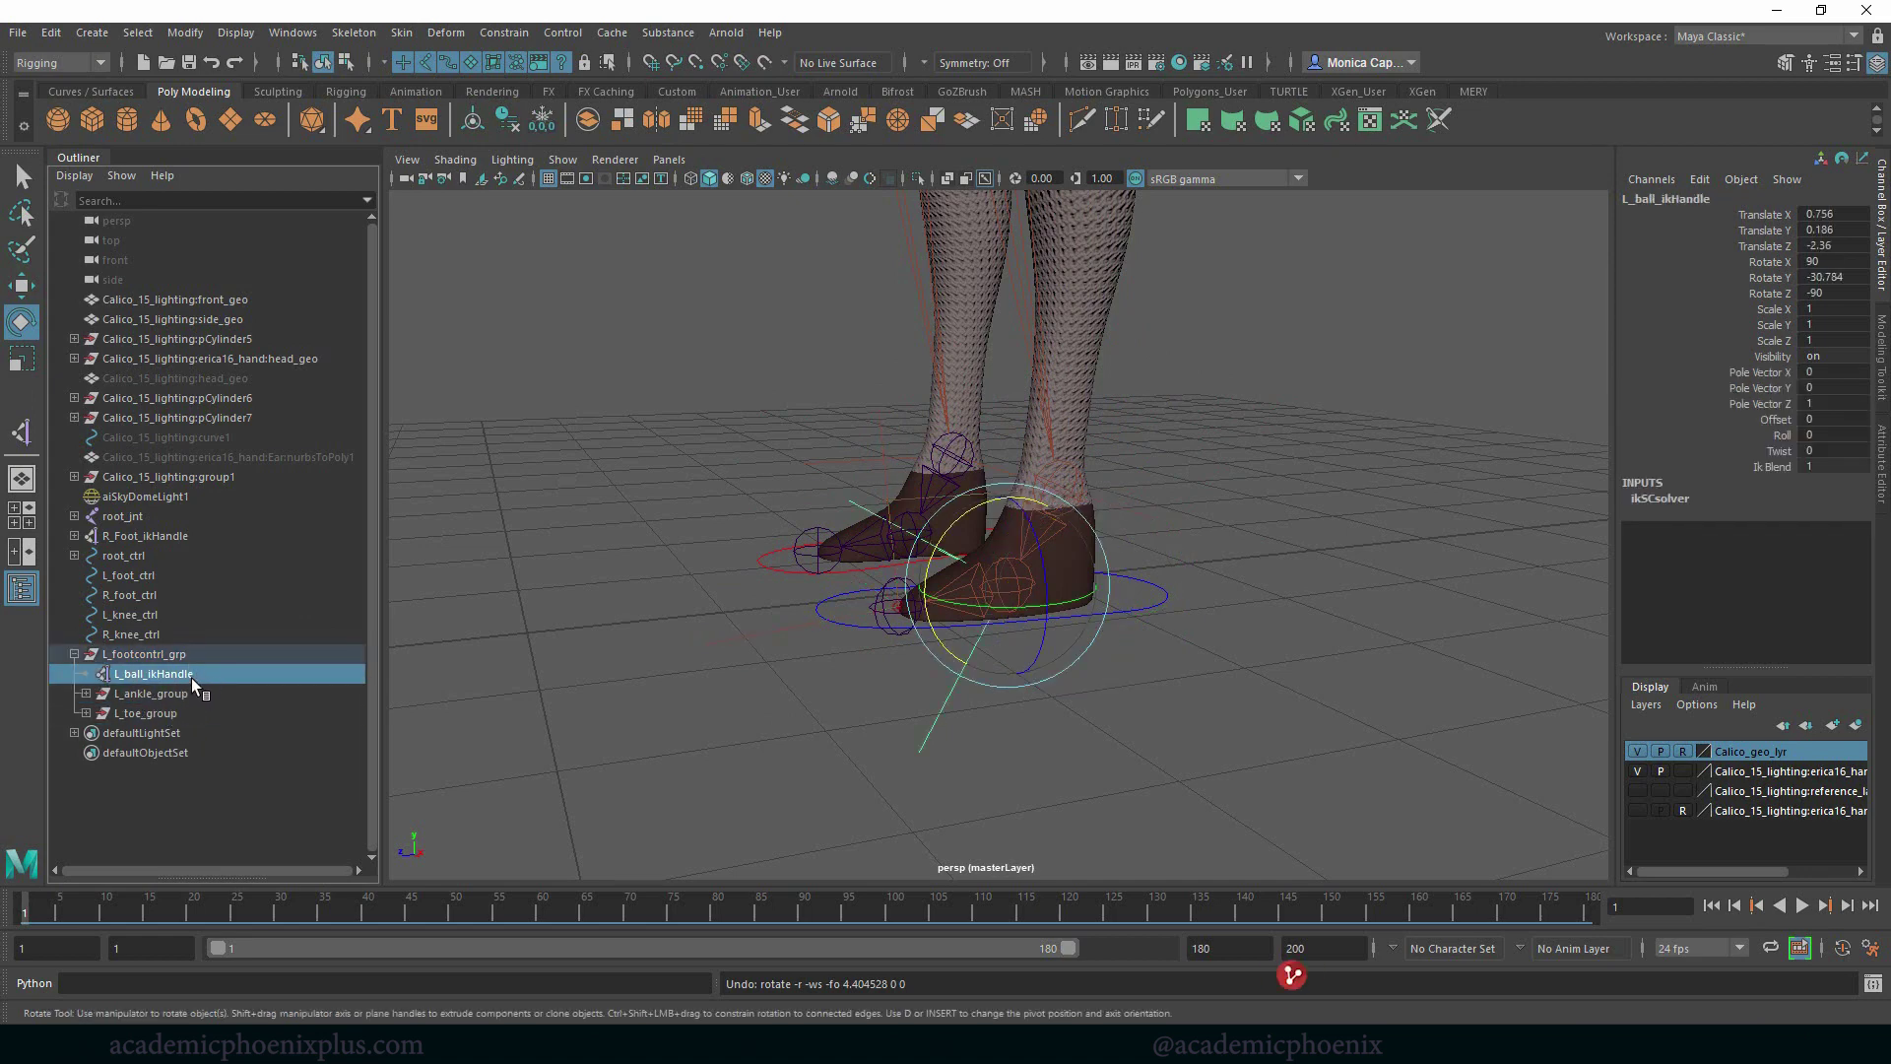
{"action": "left_click", "coordinate": [194, 655]}
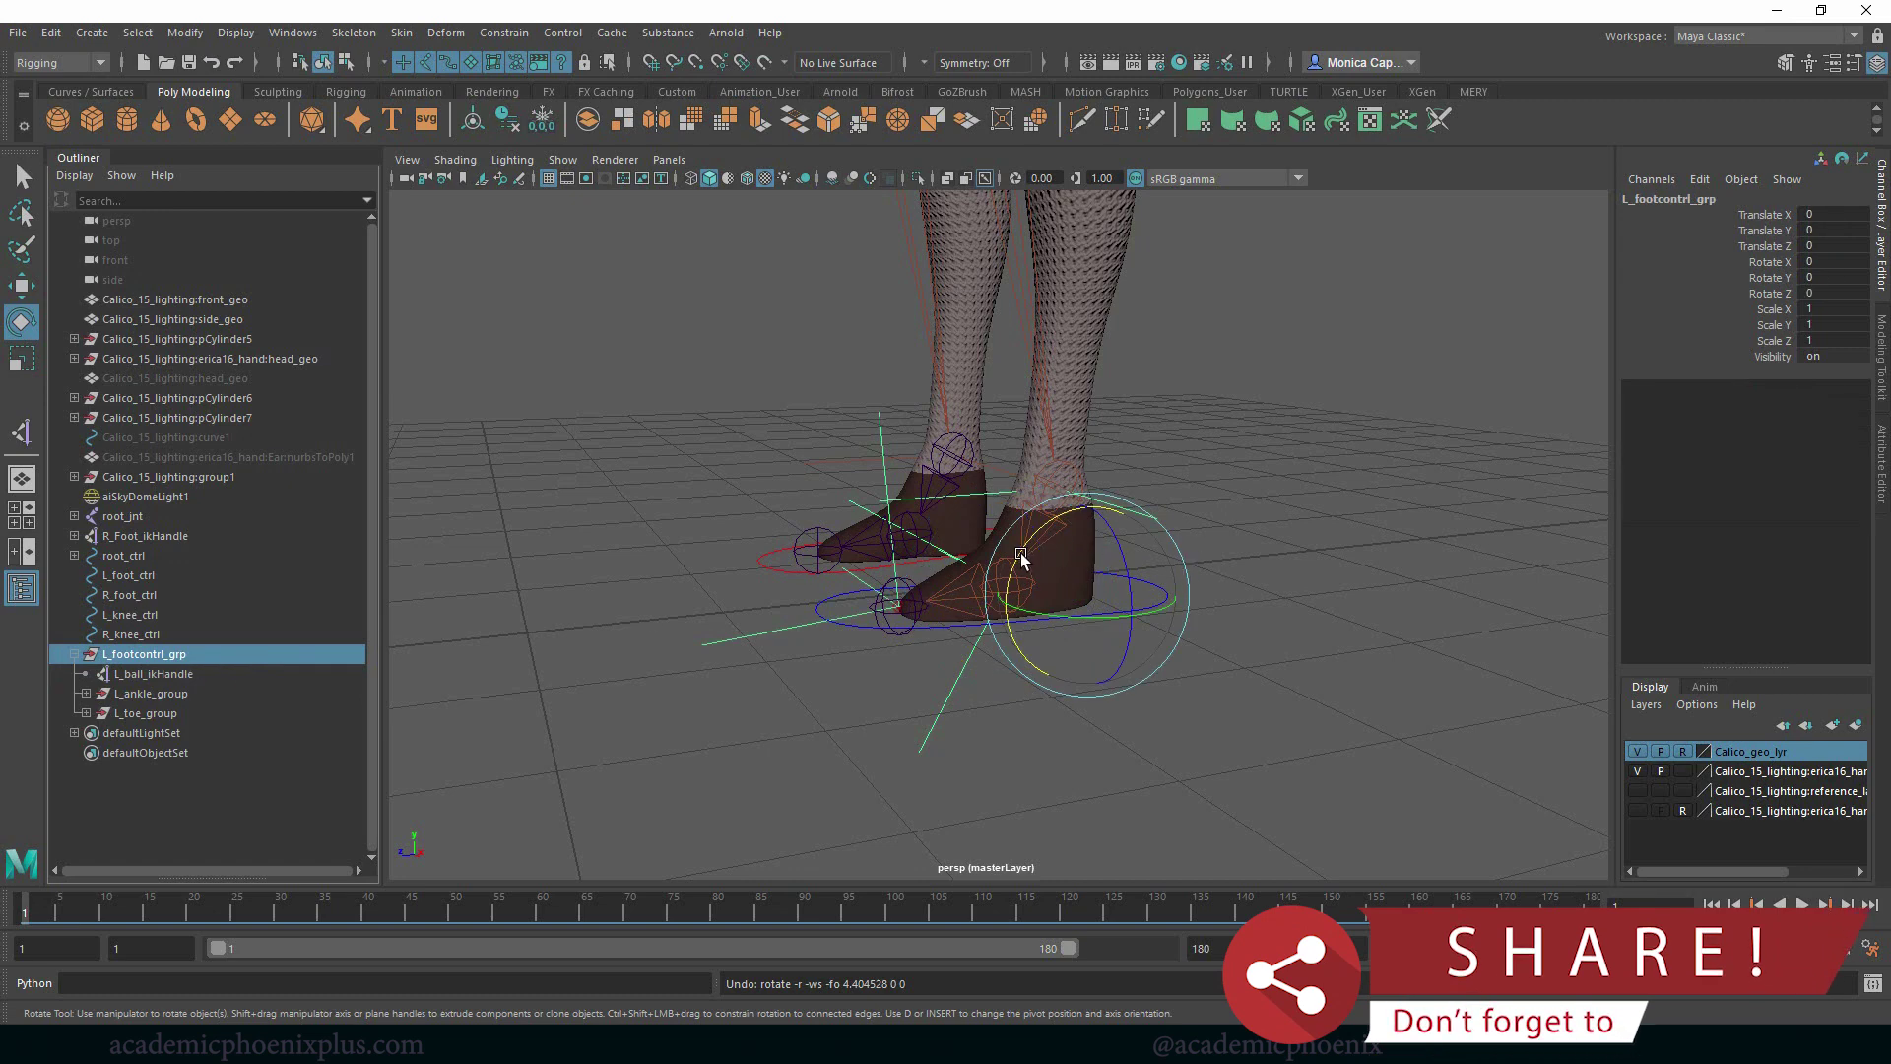
{"action": "left_click_drag", "start_coordinate": [1024, 551], "coordinate": [1073, 596]}
{"action": "key", "text": "ctrl+z"}
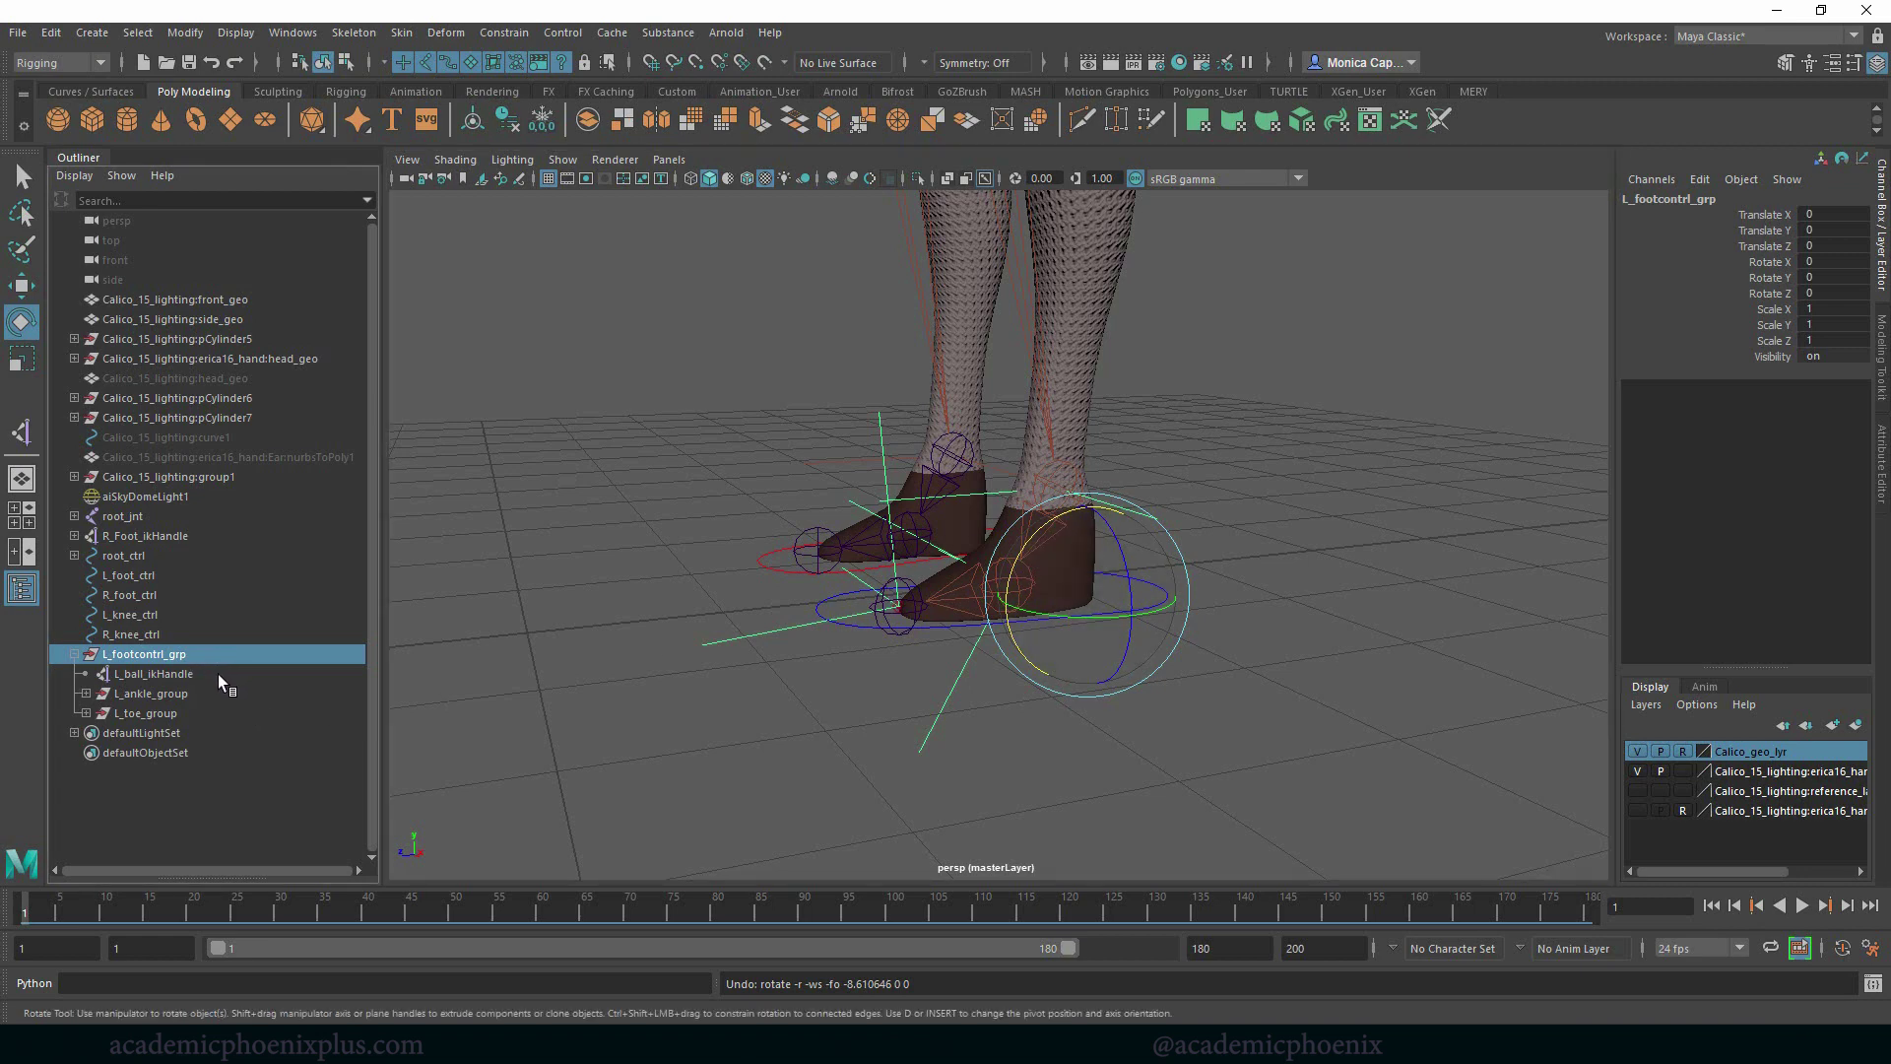
Group L_footcontrl_grp under a new parent group and place its pivot at the tip of the left toe, level with the sole
{"action": "key", "text": "ctrl+g"}
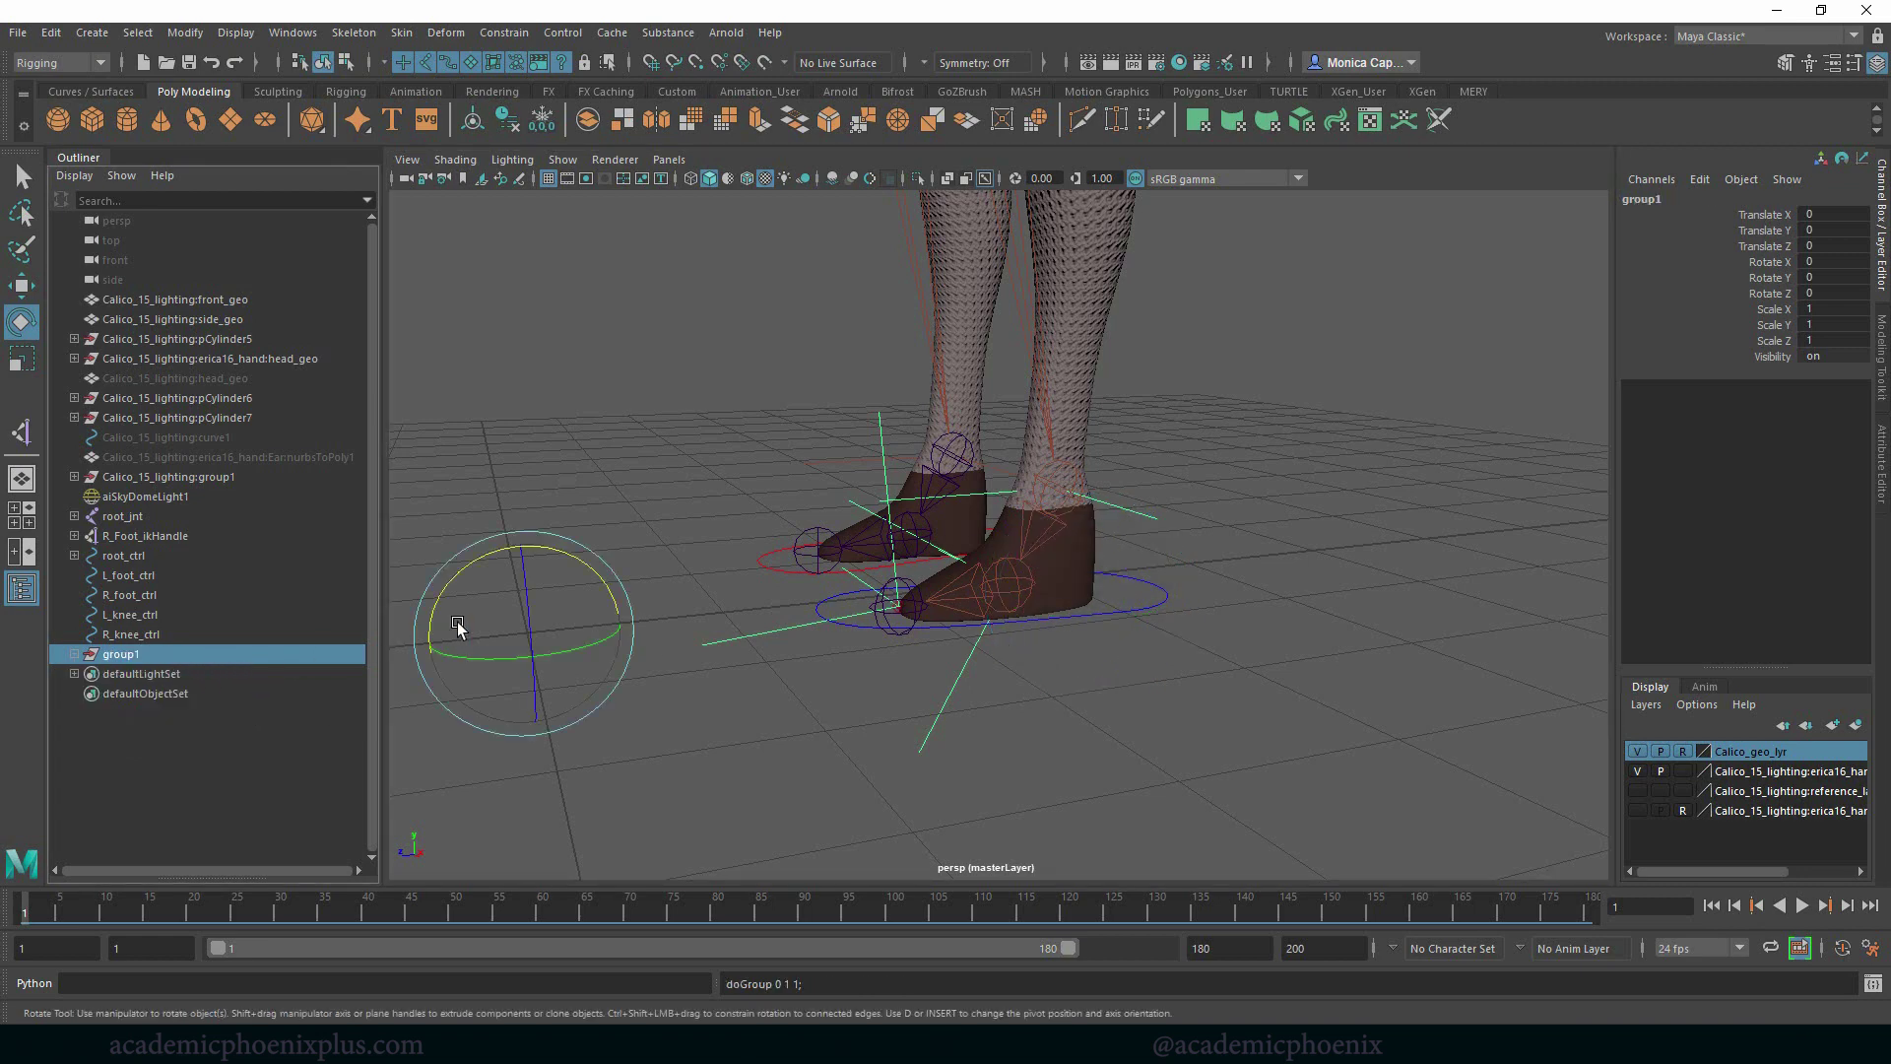
{"action": "key", "text": "w"}
{"action": "key", "text": "d"}
{"action": "left_click", "coordinate": [897, 606]}
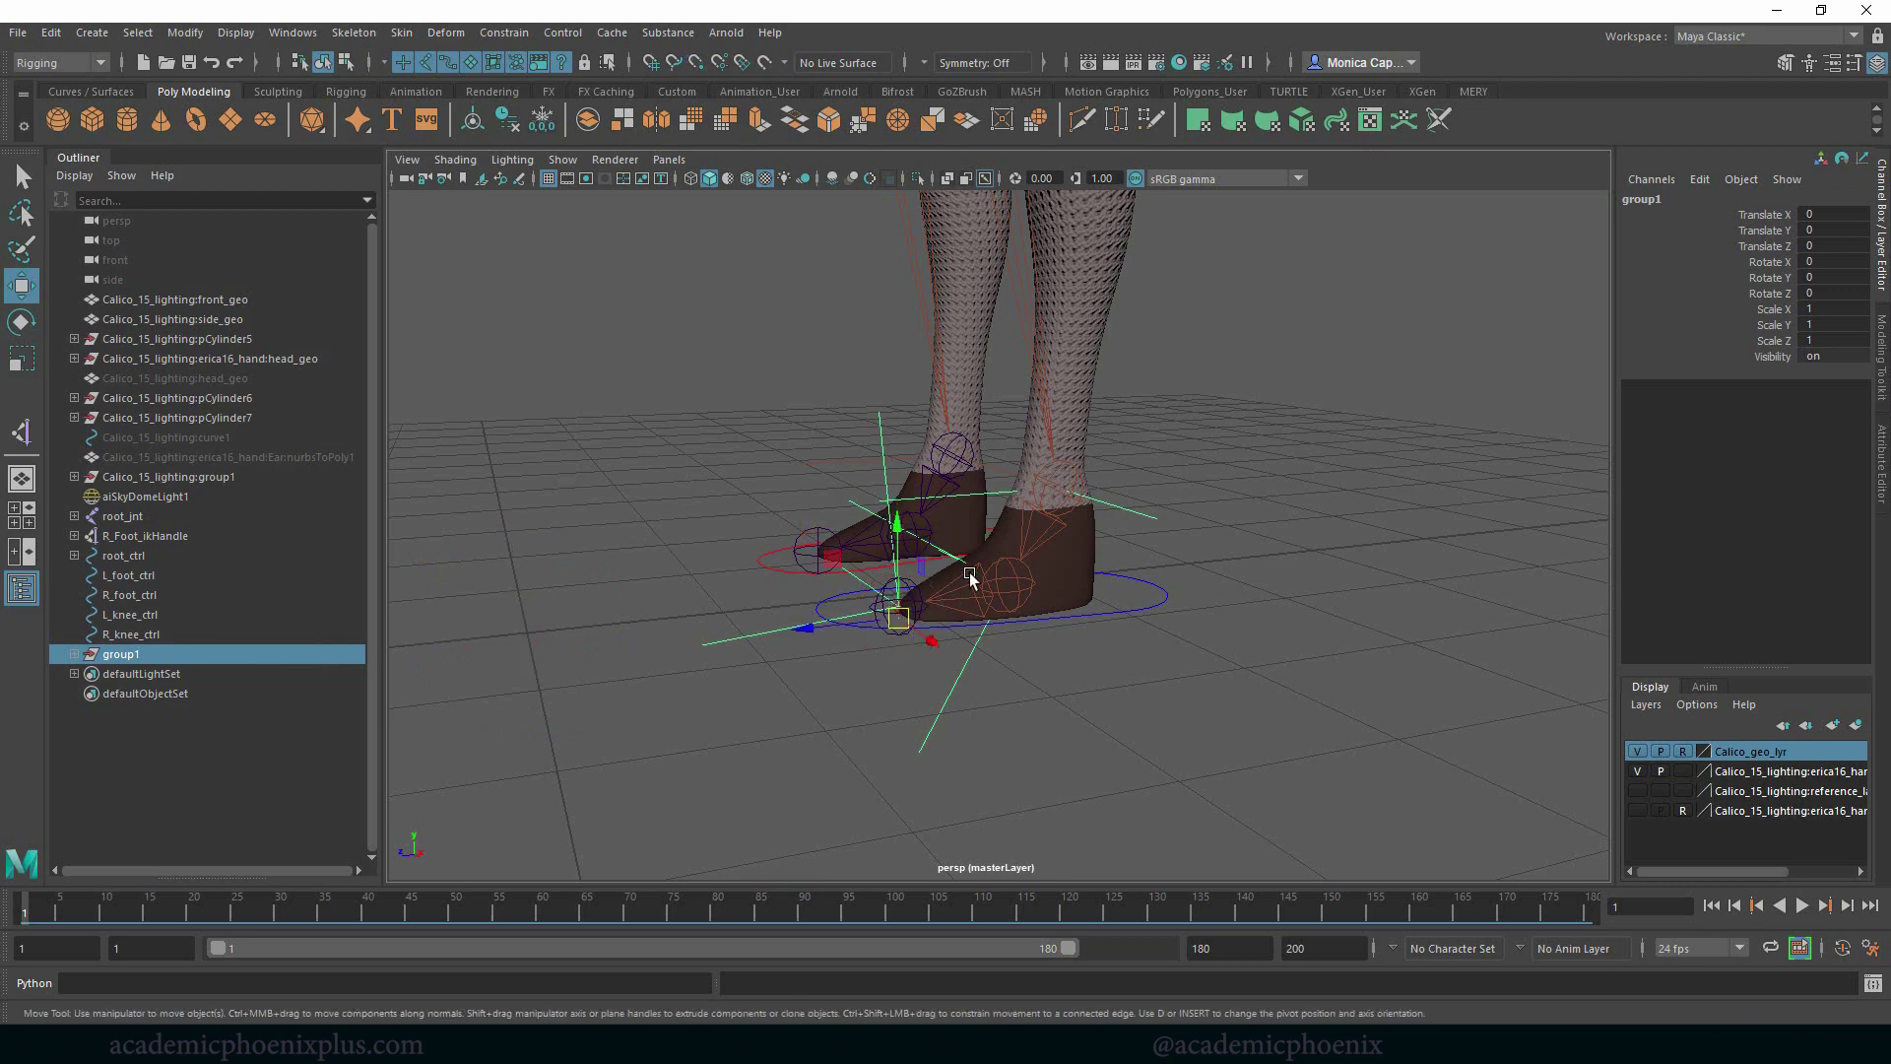
{"action": "key", "text": "space"}
{"action": "key", "text": "space"}
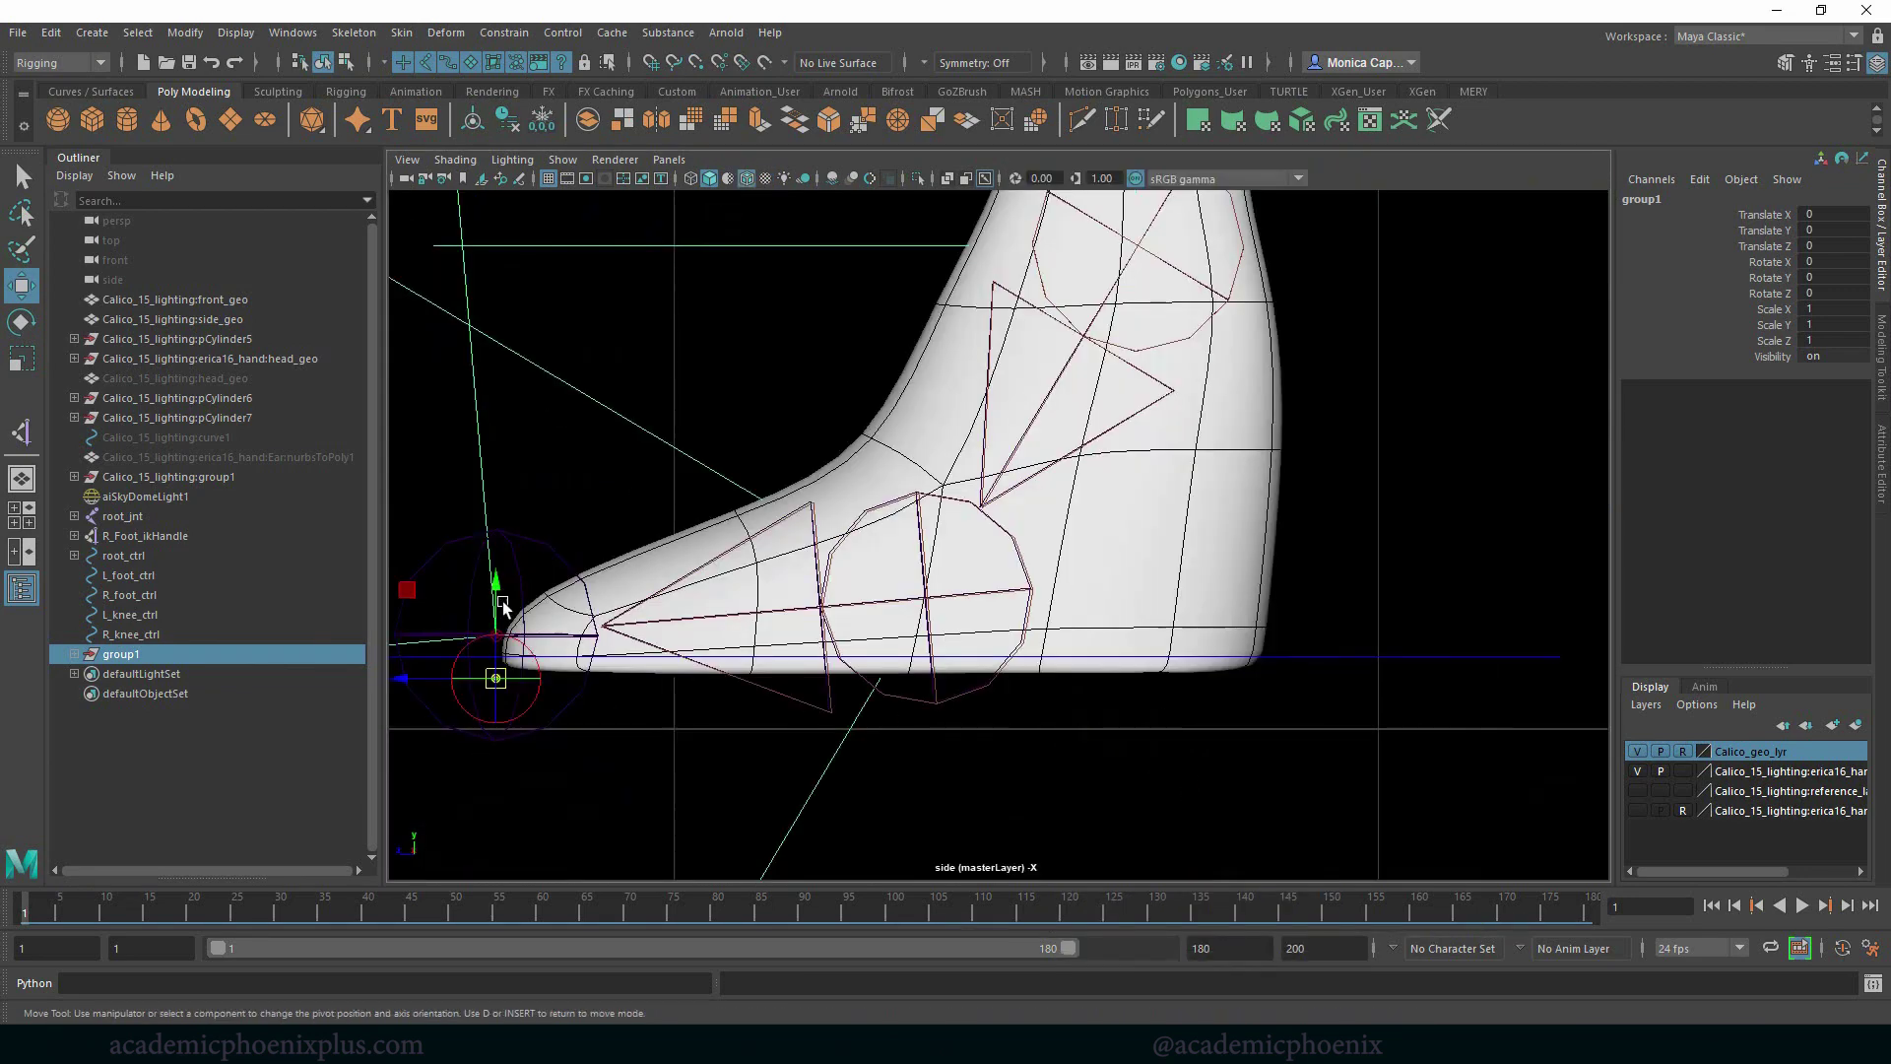
{"action": "left_click_drag", "start_coordinate": [497, 579], "coordinate": [498, 577]}
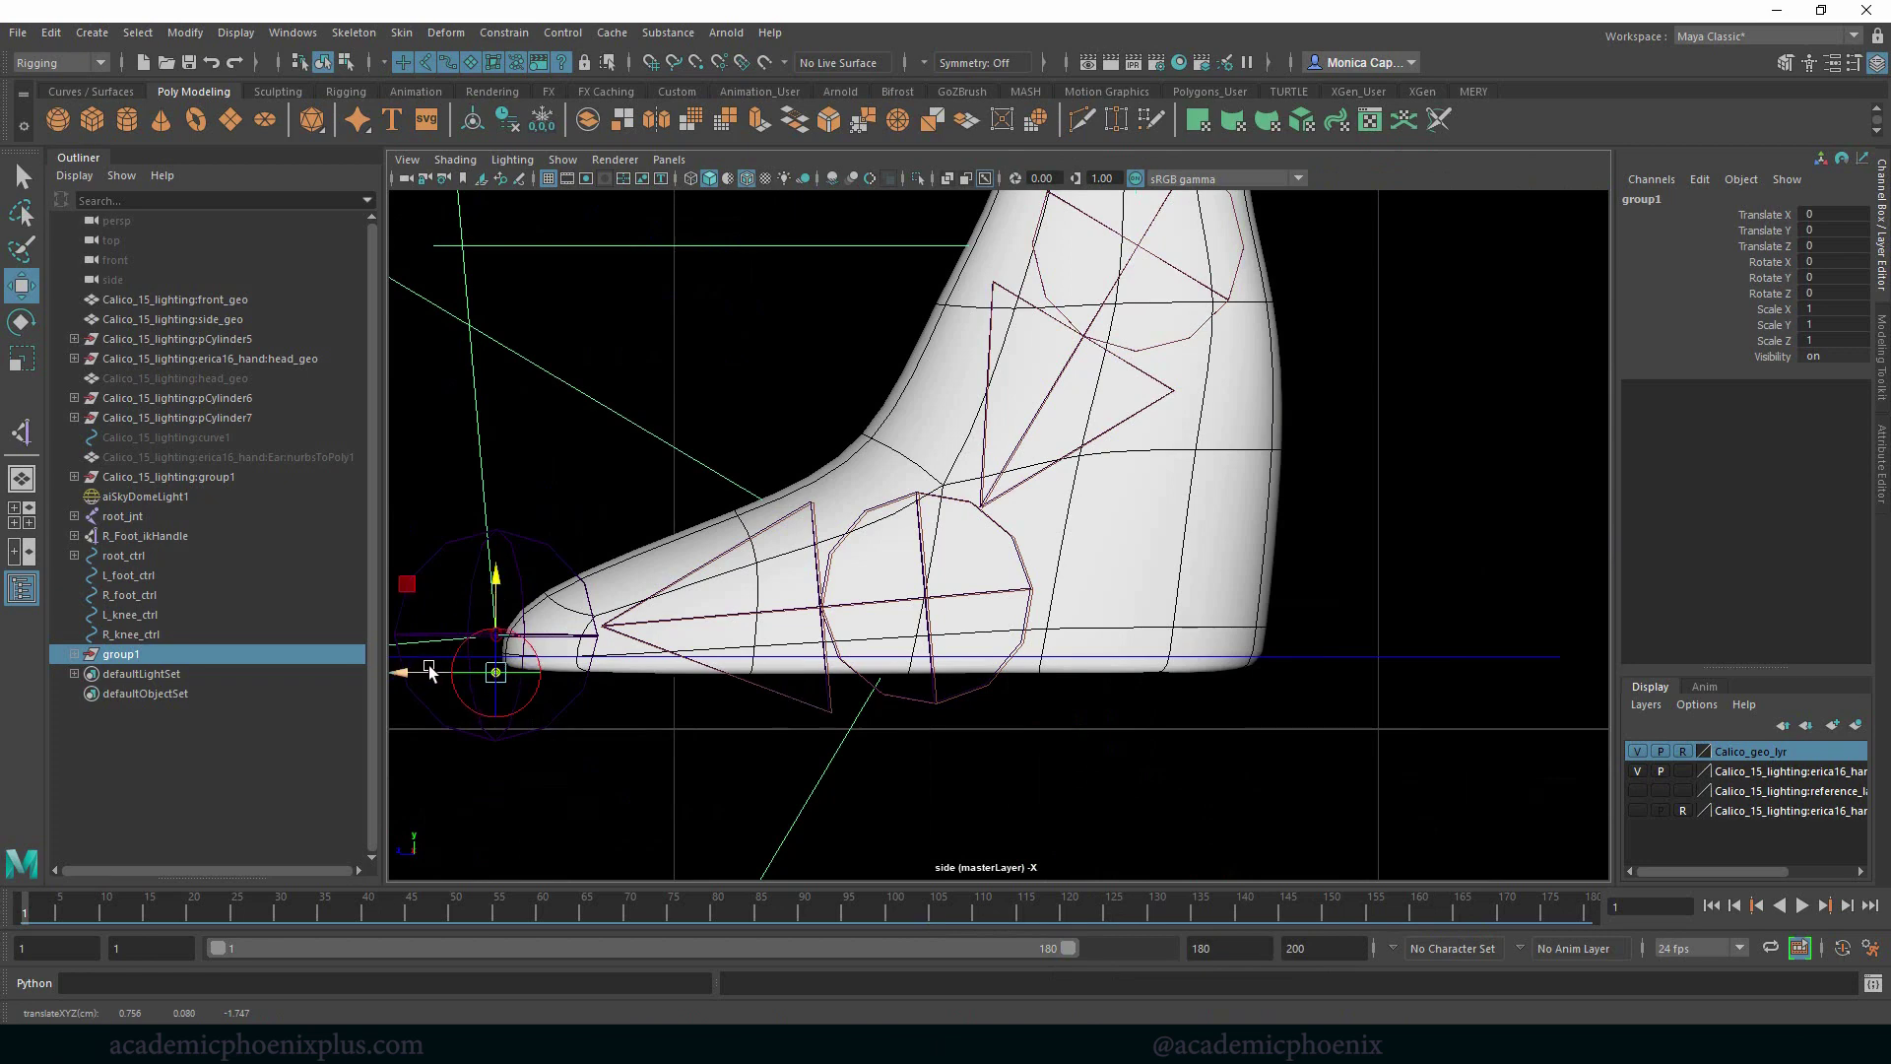
{"action": "left_click_drag", "start_coordinate": [426, 675], "coordinate": [431, 675]}
{"action": "key", "text": "d"}
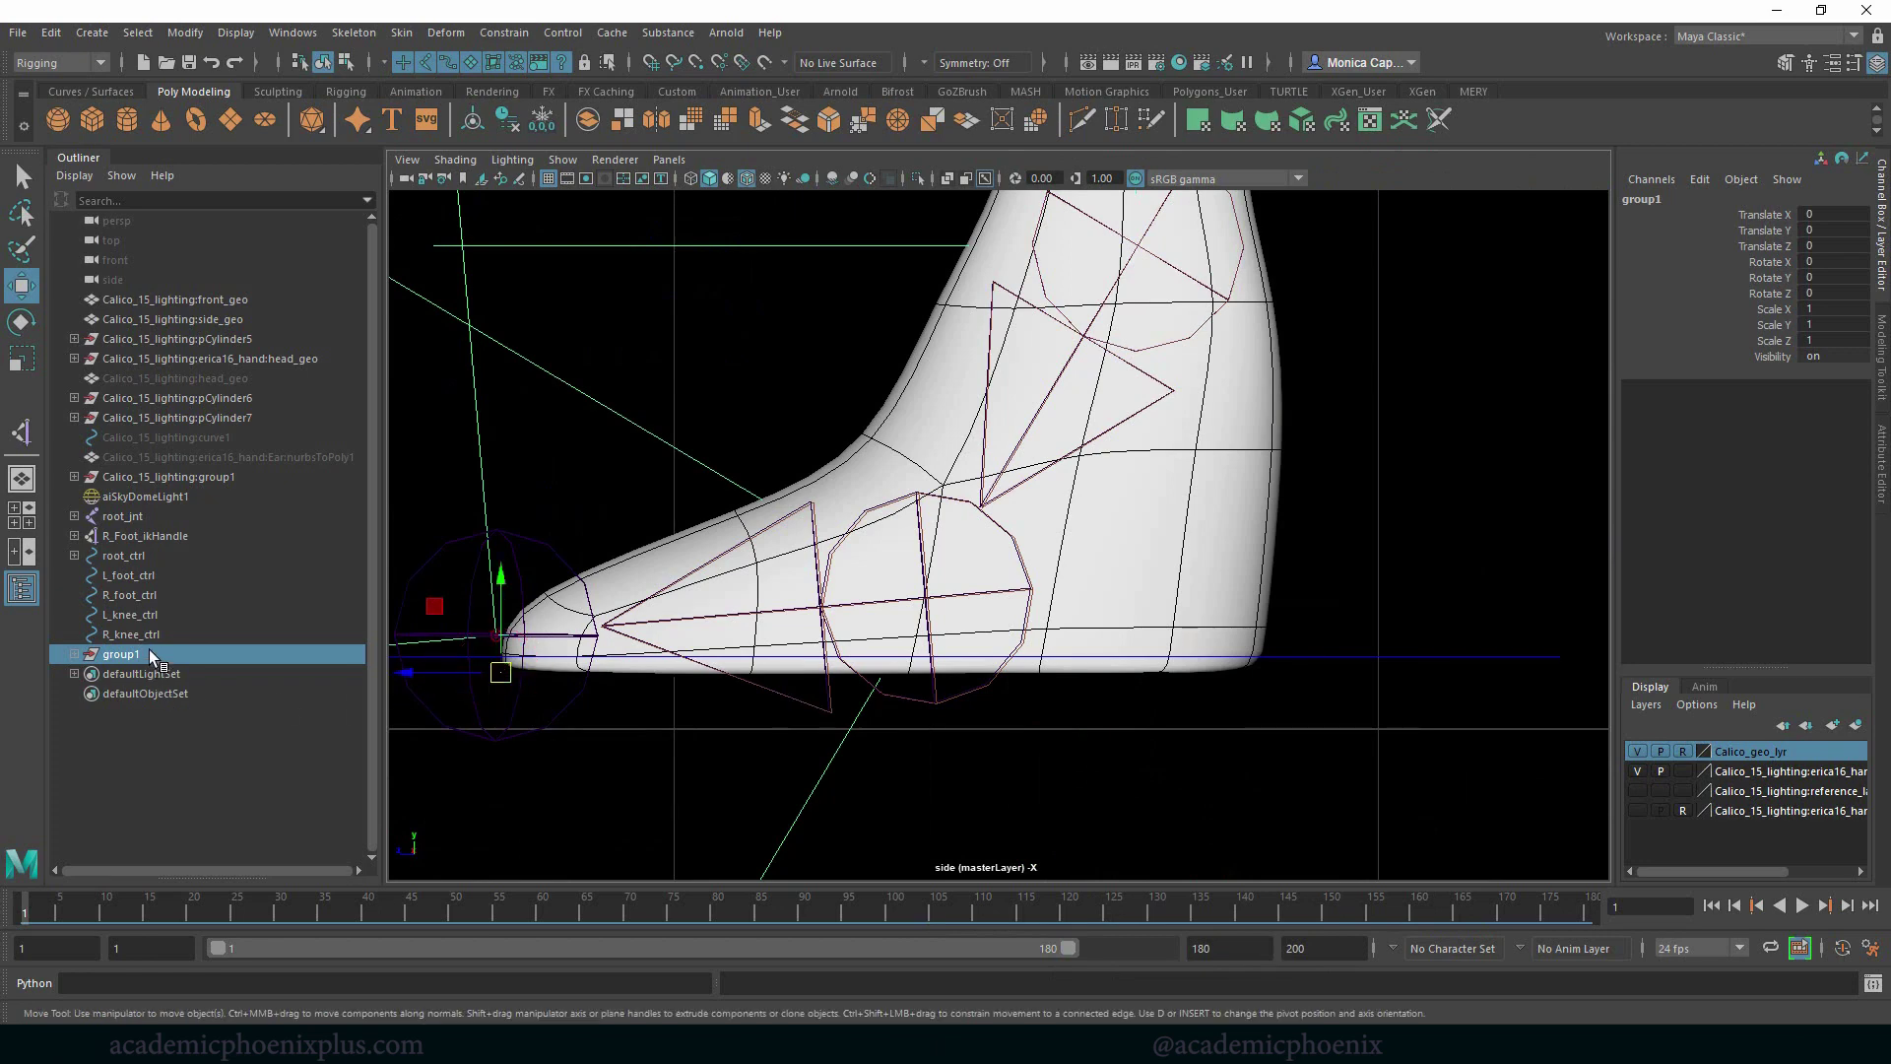
Try rotating the new parent group about 46° in X around the toe tip and undo the rotation
{"action": "scroll", "coordinate": [927, 517], "scroll_direction": "down", "scroll_amount": 3}
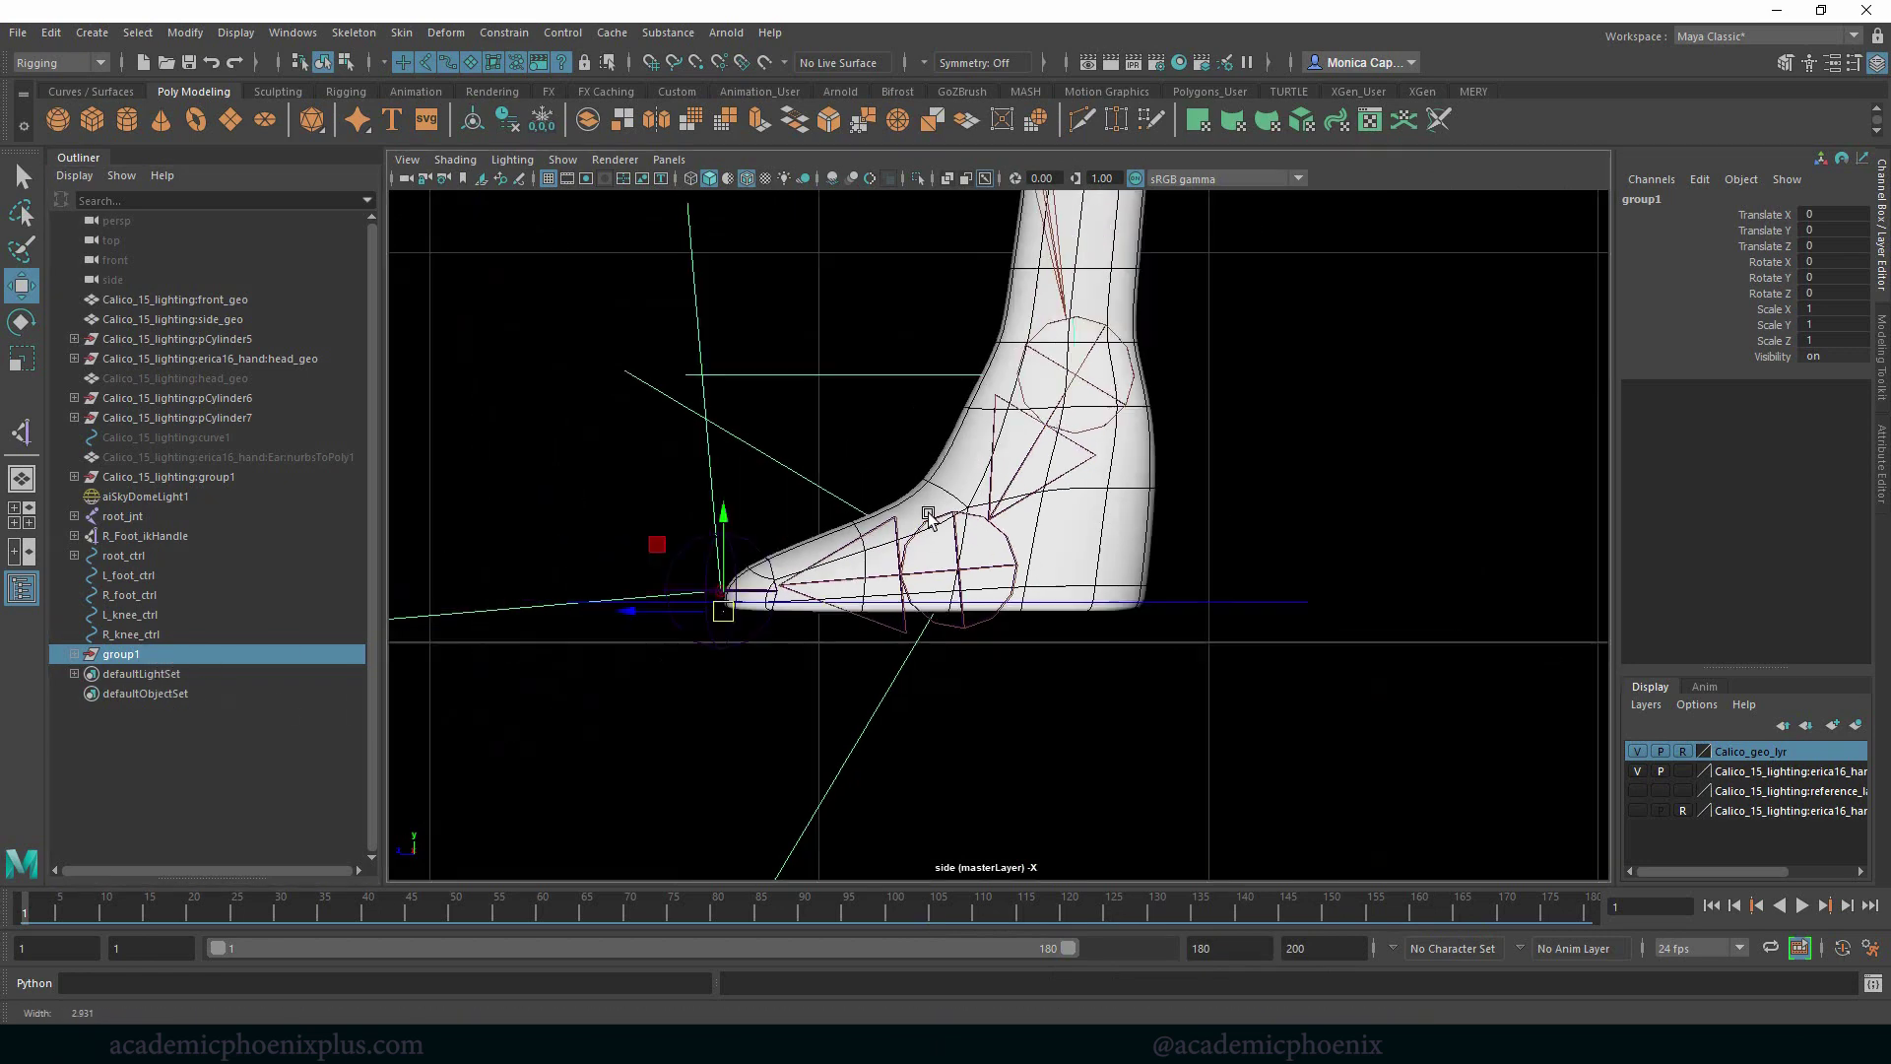
{"action": "scroll", "coordinate": [928, 517], "scroll_direction": "down", "scroll_amount": 3}
{"action": "key", "text": "e"}
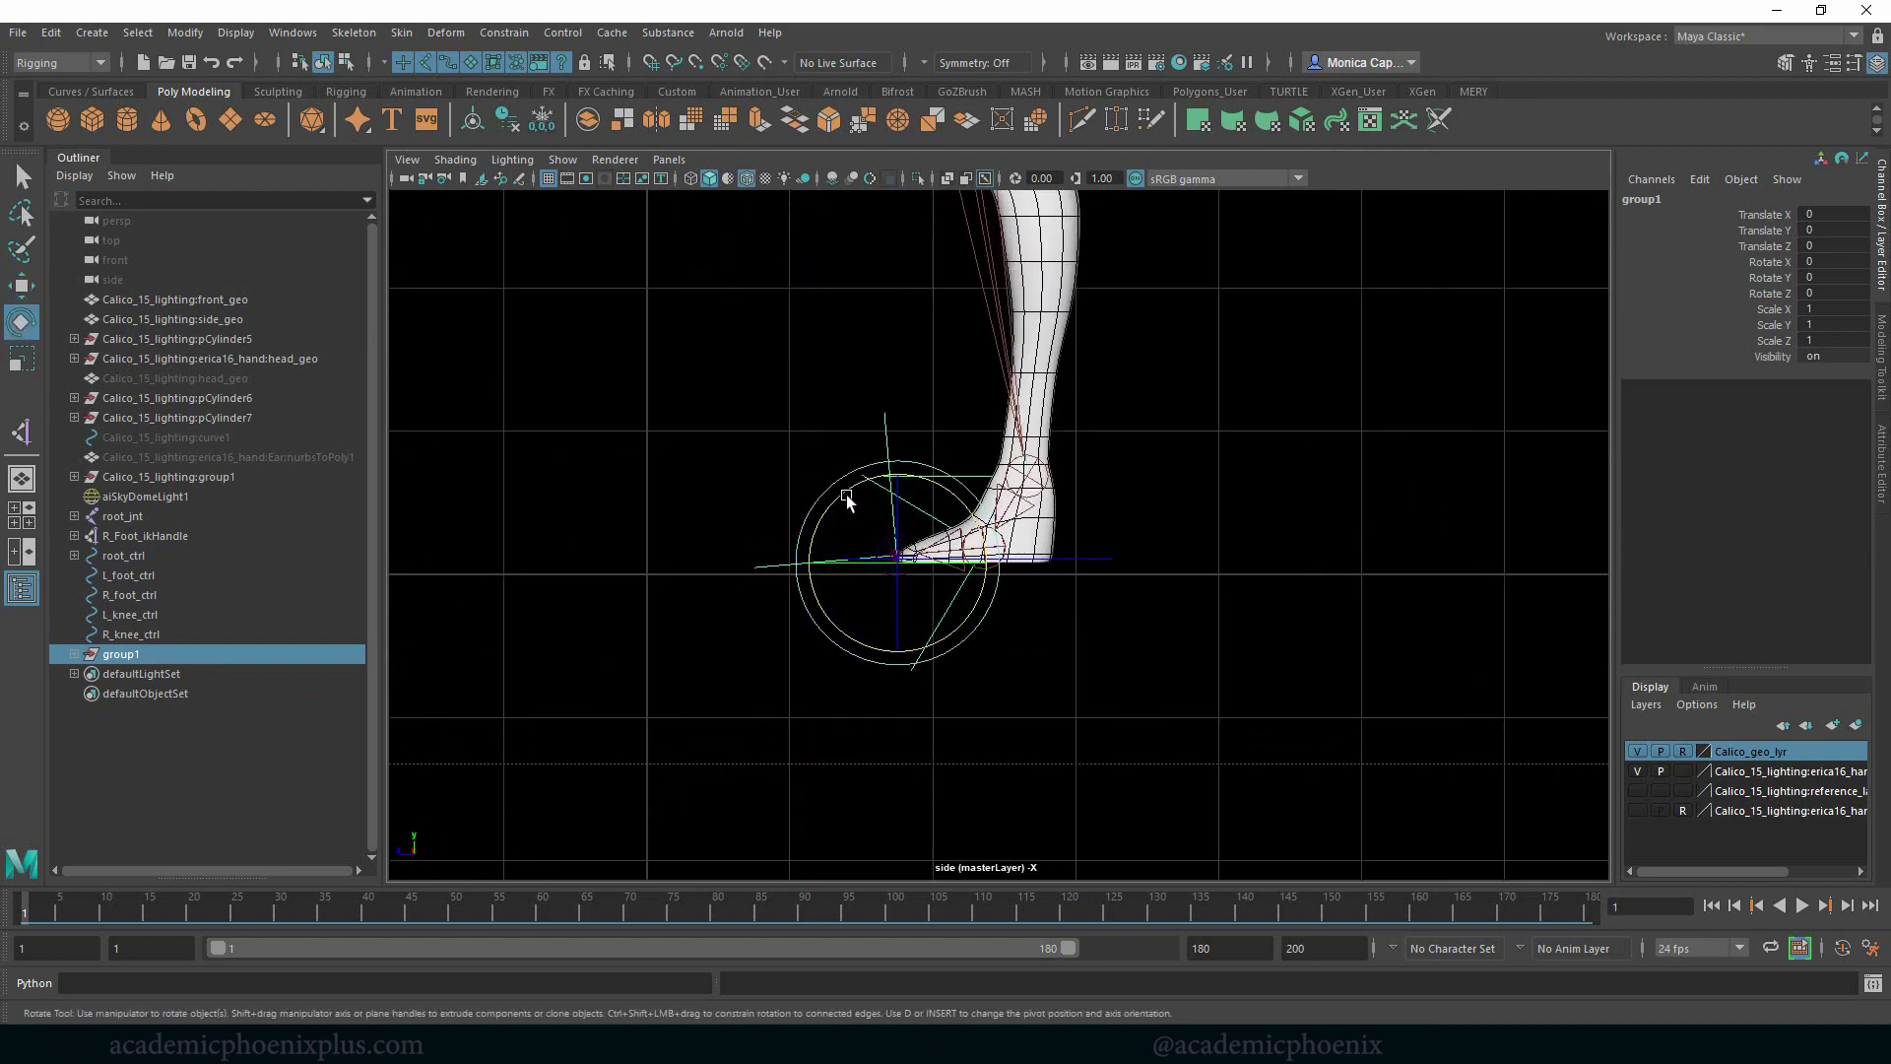
{"action": "left_click_drag", "start_coordinate": [847, 495], "coordinate": [607, 591]}
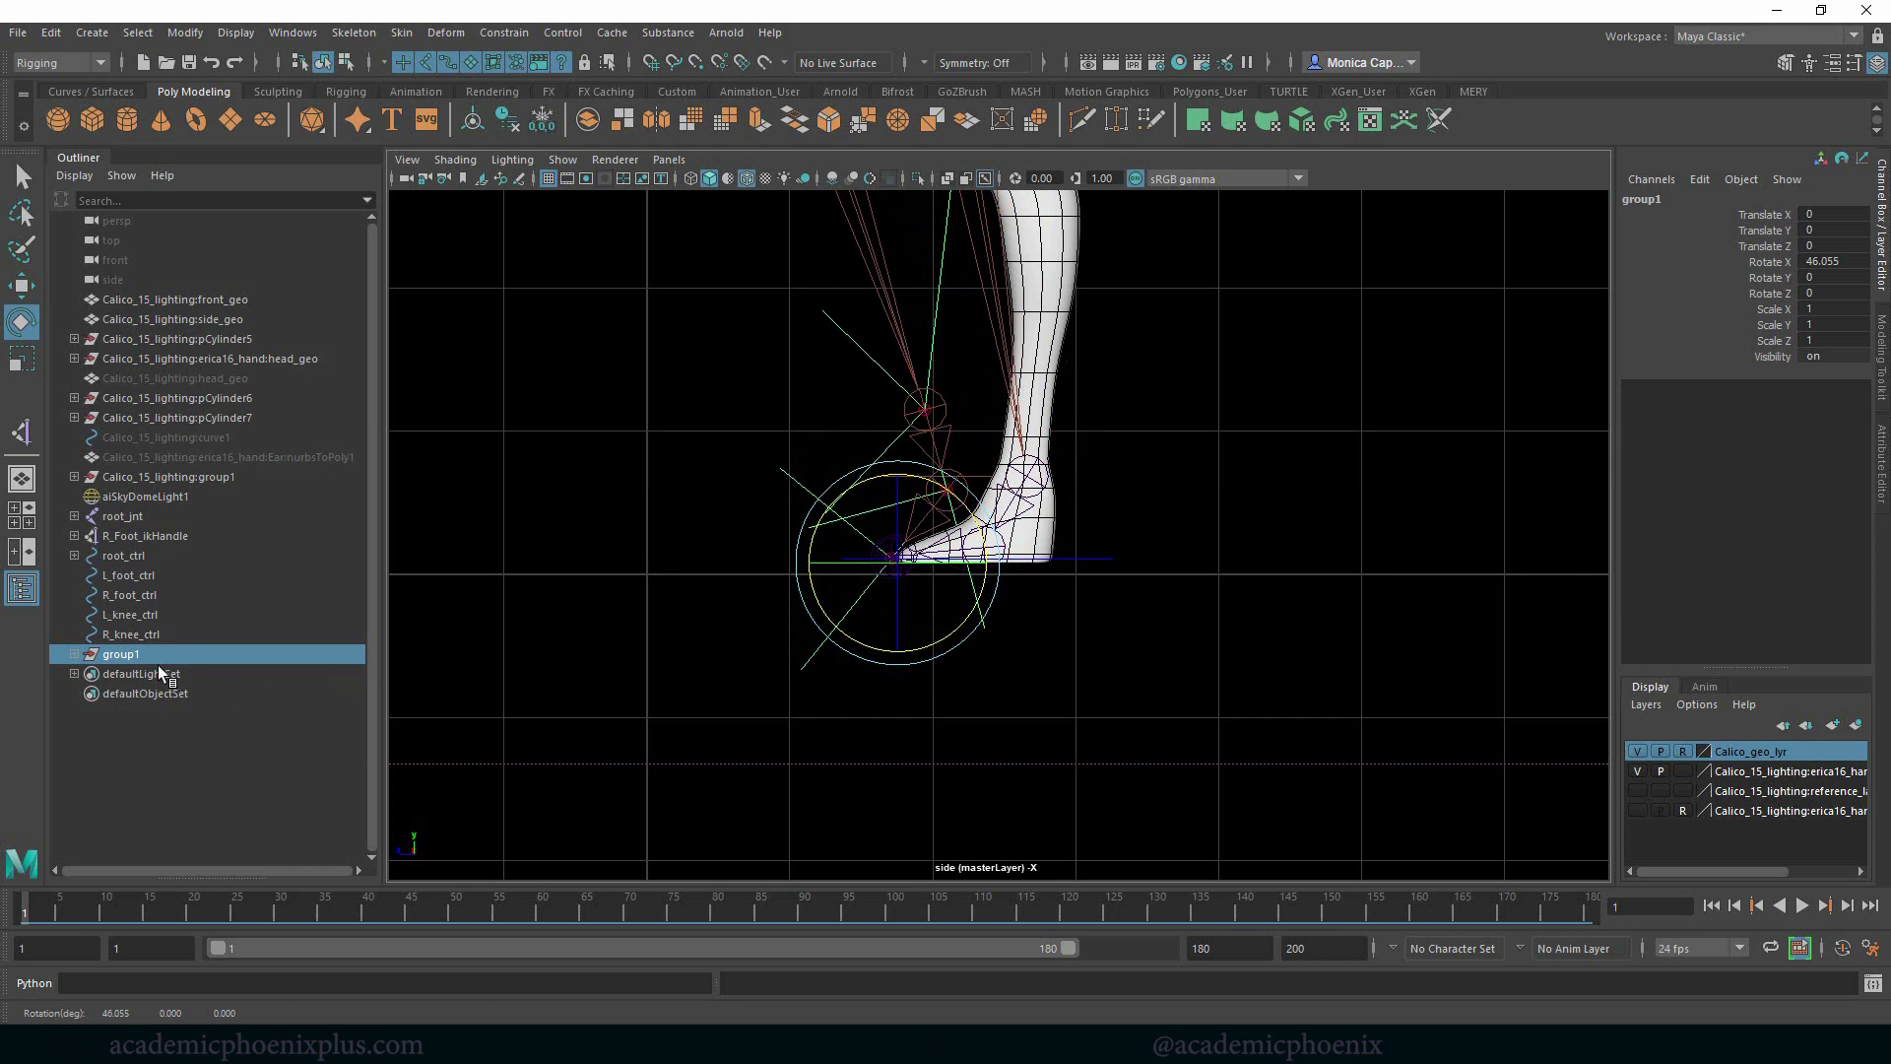
{"action": "key", "text": "ctrl+z"}
Rename the parent group with the toe-tip pivot as L_toePivot_grp
{"action": "double_click", "coordinate": [132, 653]}
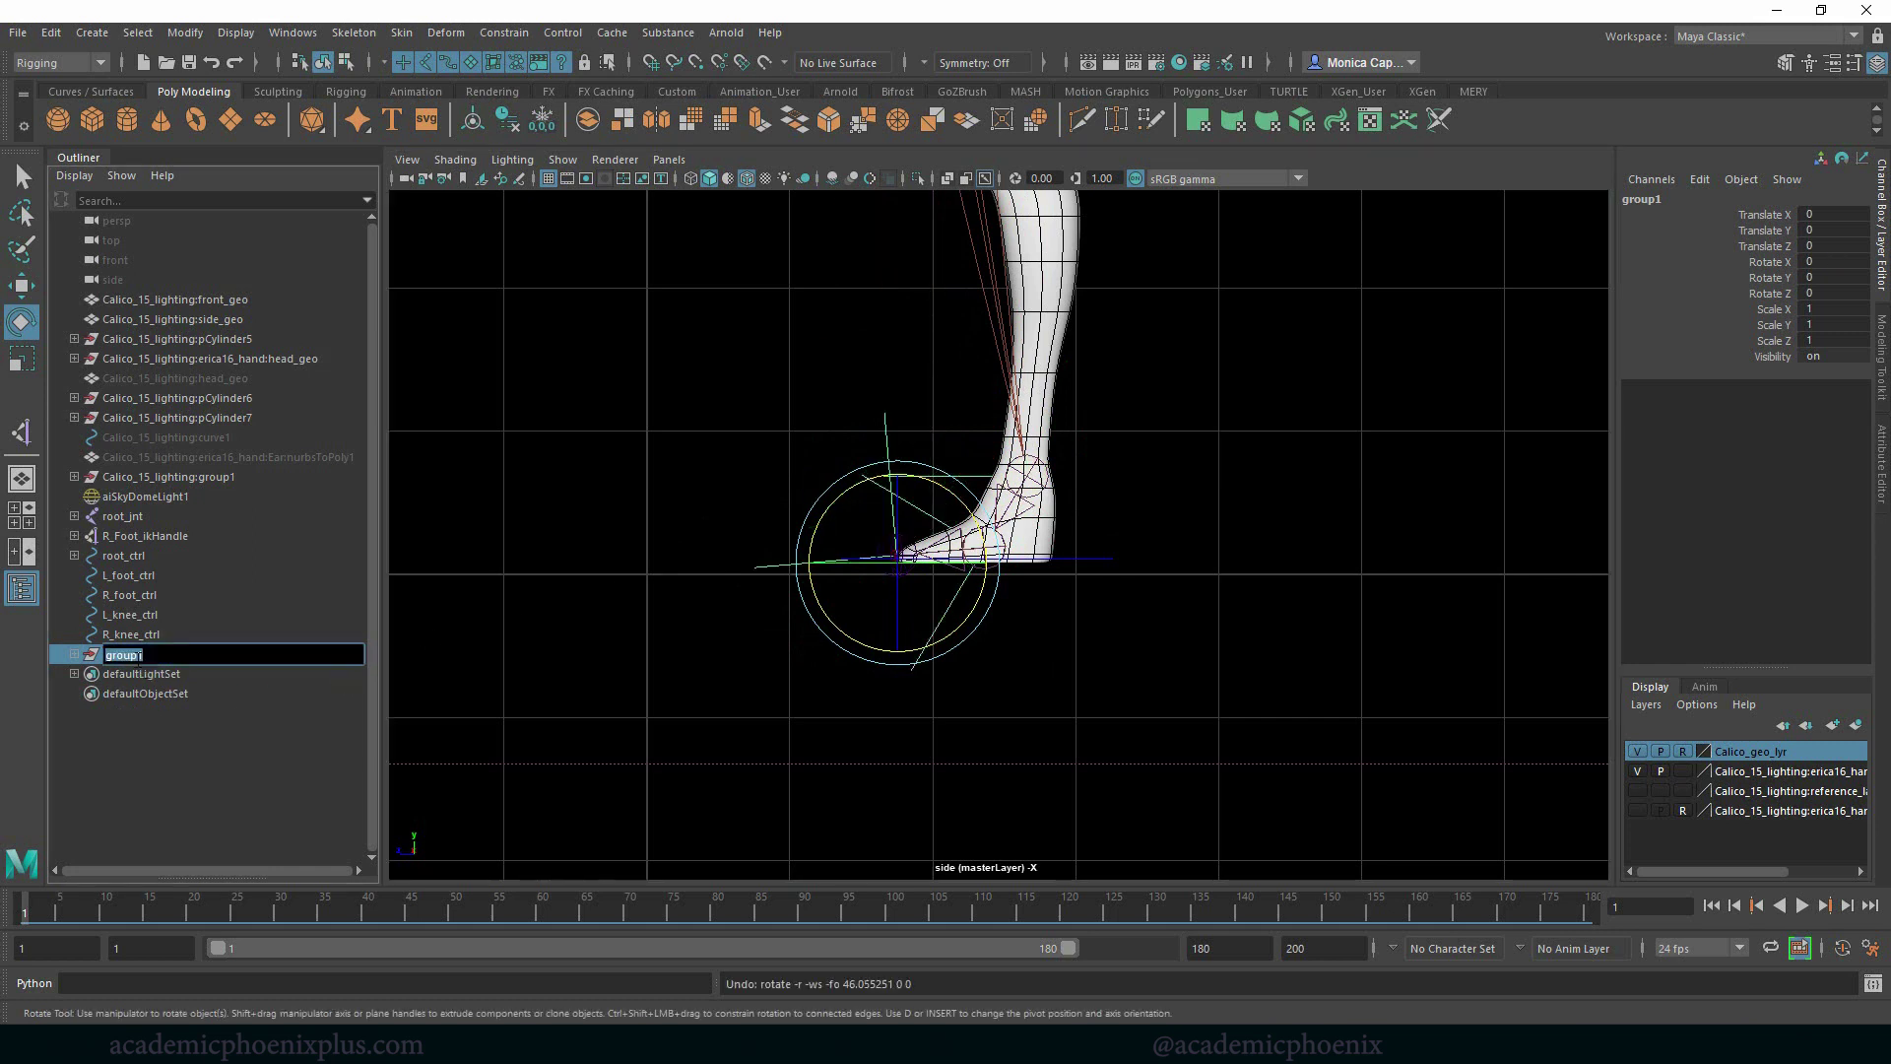
{"action": "type", "text": "l_toePivot_grp"}
{"action": "key", "text": "Return"}
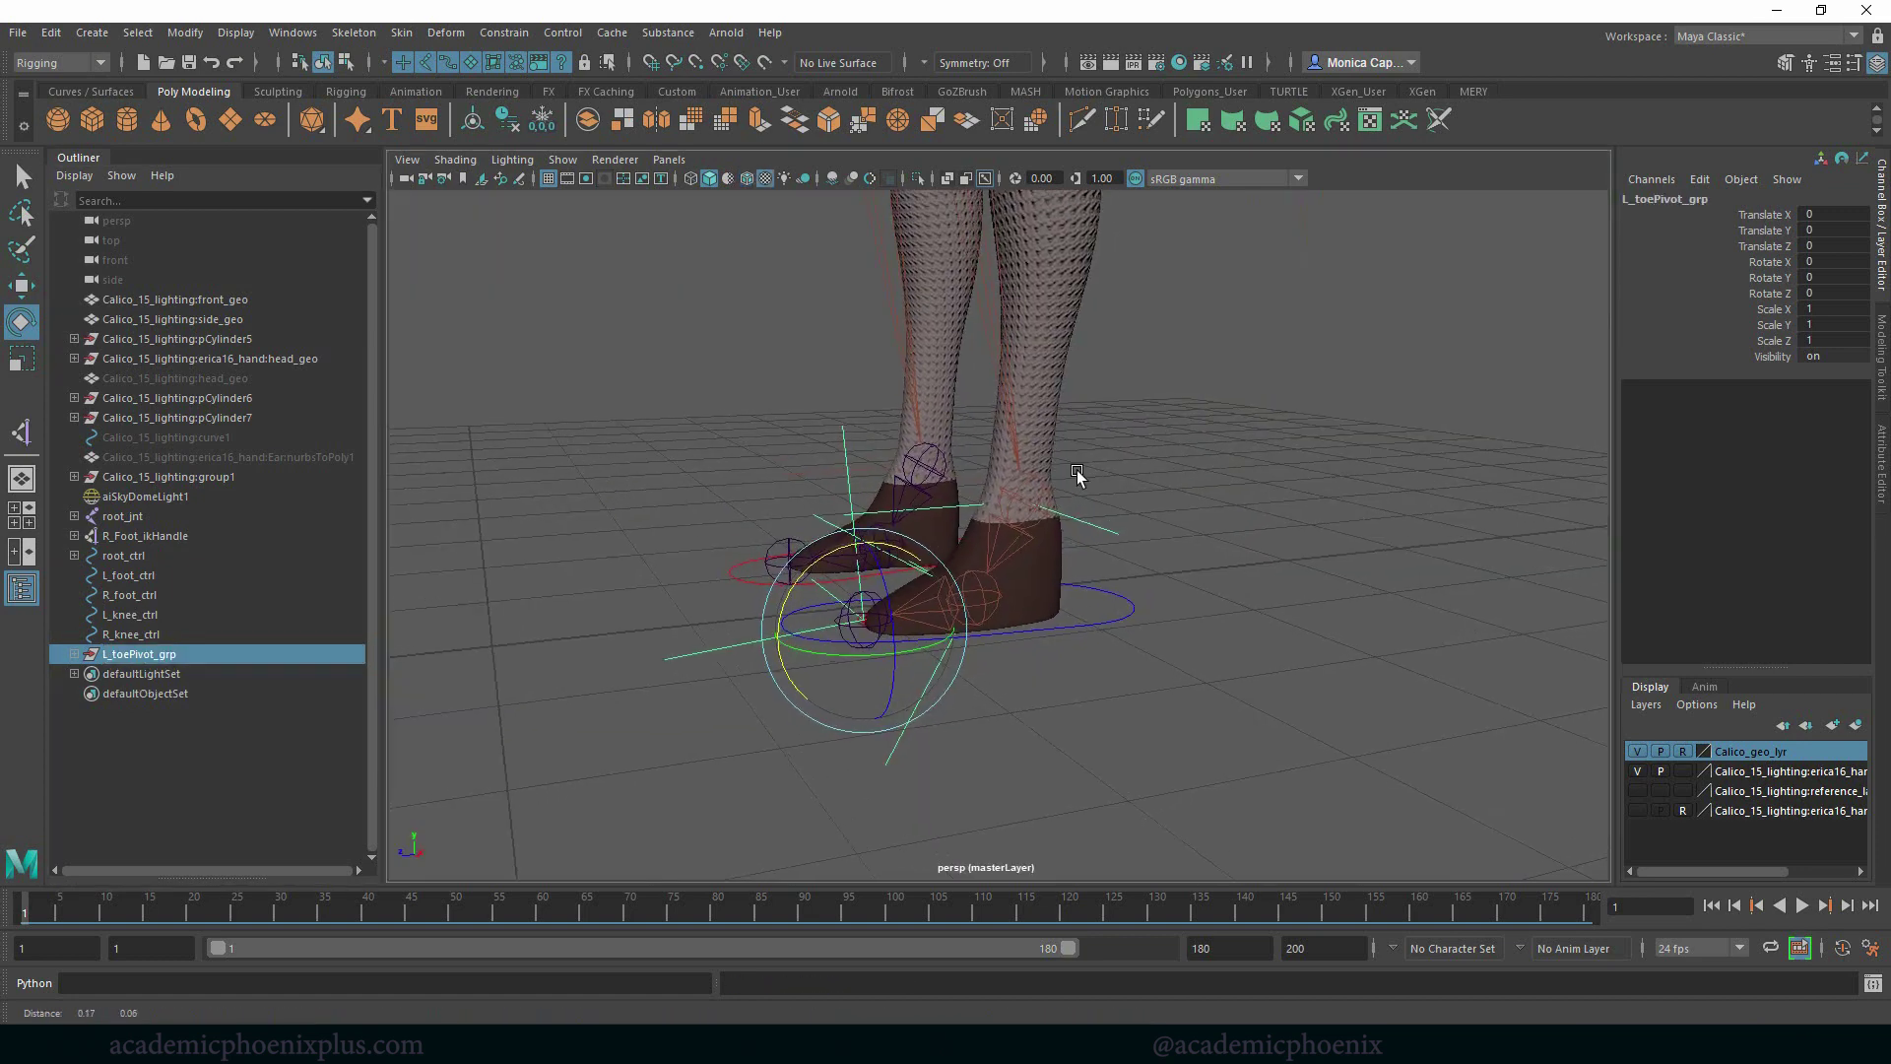
Examine the full hierarchy under L_toePivot_grp, checking the nested groups and IK handles, and collapse L_ankle_group and L_toe_group
{"action": "left_click_drag", "start_coordinate": [1077, 469], "coordinate": [1155, 481], "text": "alt"}
{"action": "scroll", "coordinate": [1144, 482], "scroll_direction": "up", "scroll_amount": 4}
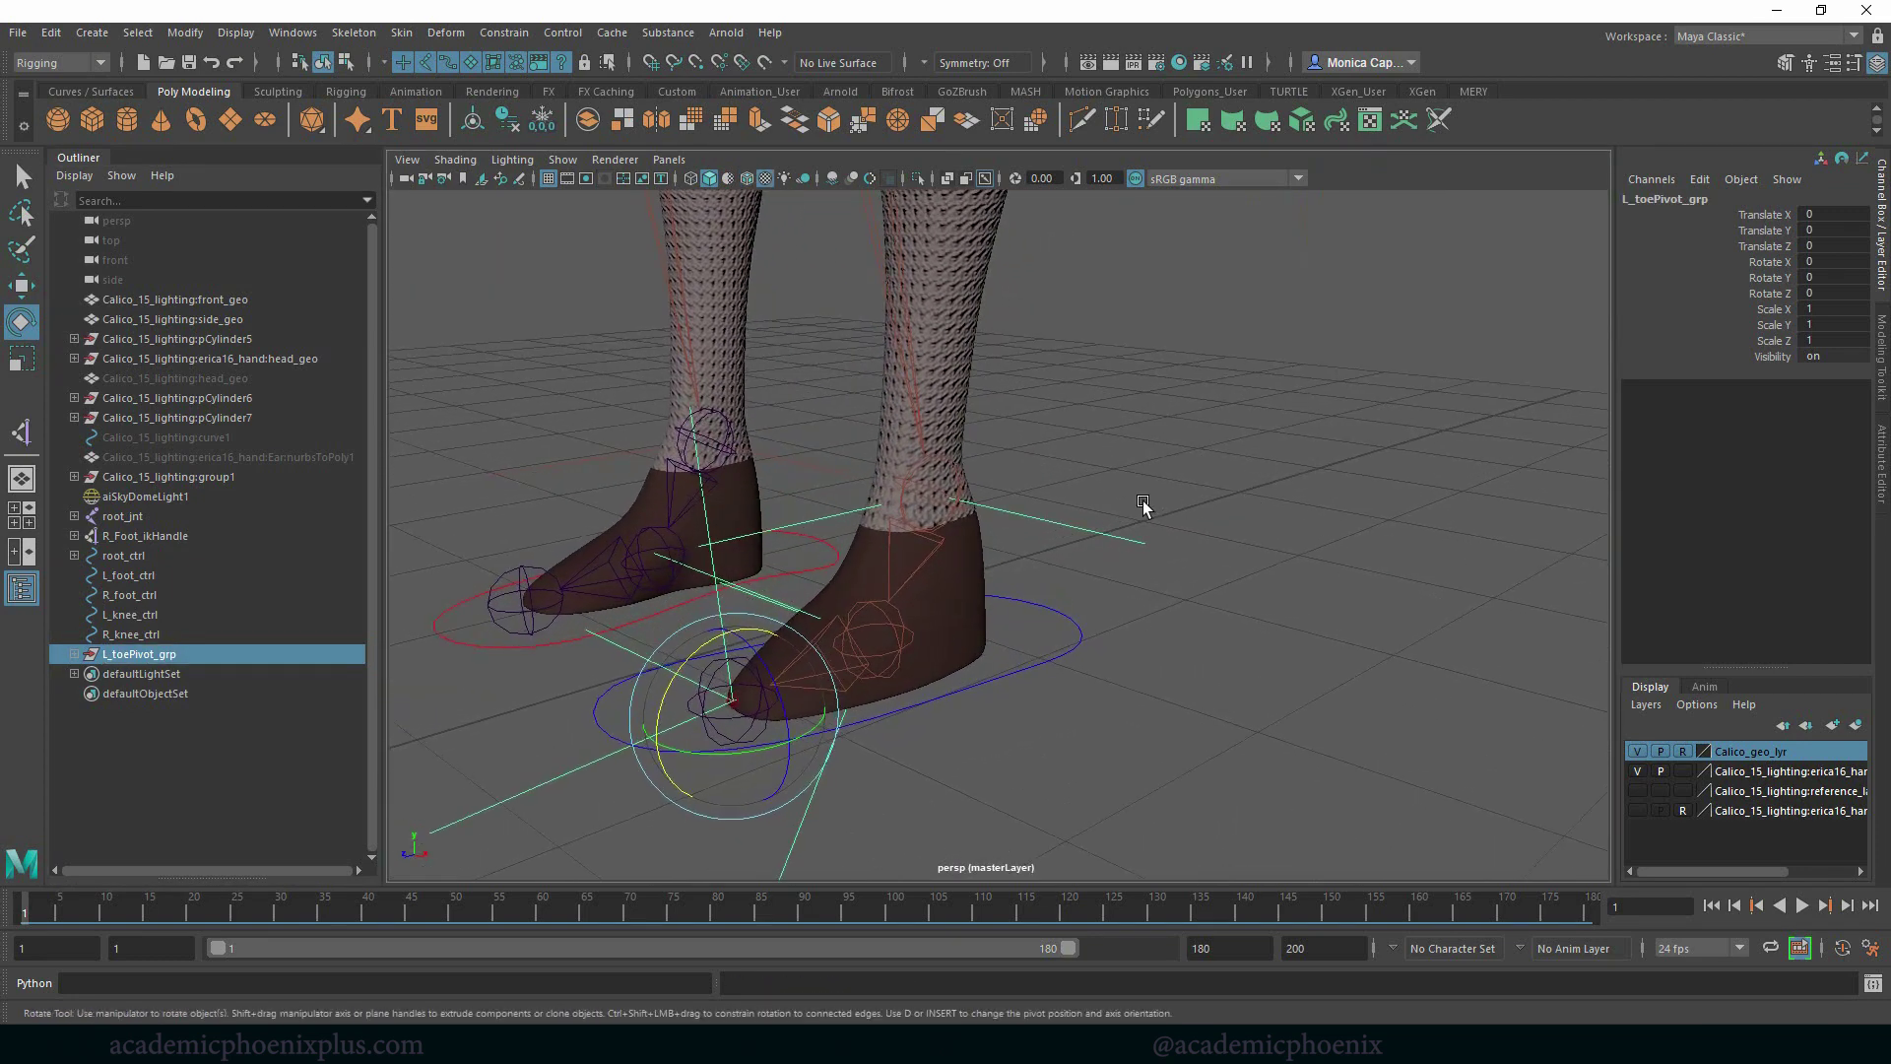
{"action": "middle_click_drag", "start_coordinate": [1142, 500], "coordinate": [1171, 483]}
{"action": "key", "text": "ctrl+z"}
{"action": "middle_click_drag", "start_coordinate": [1057, 520], "coordinate": [1105, 506], "text": "alt"}
{"action": "left_click", "coordinate": [74, 654], "text": "shift"}
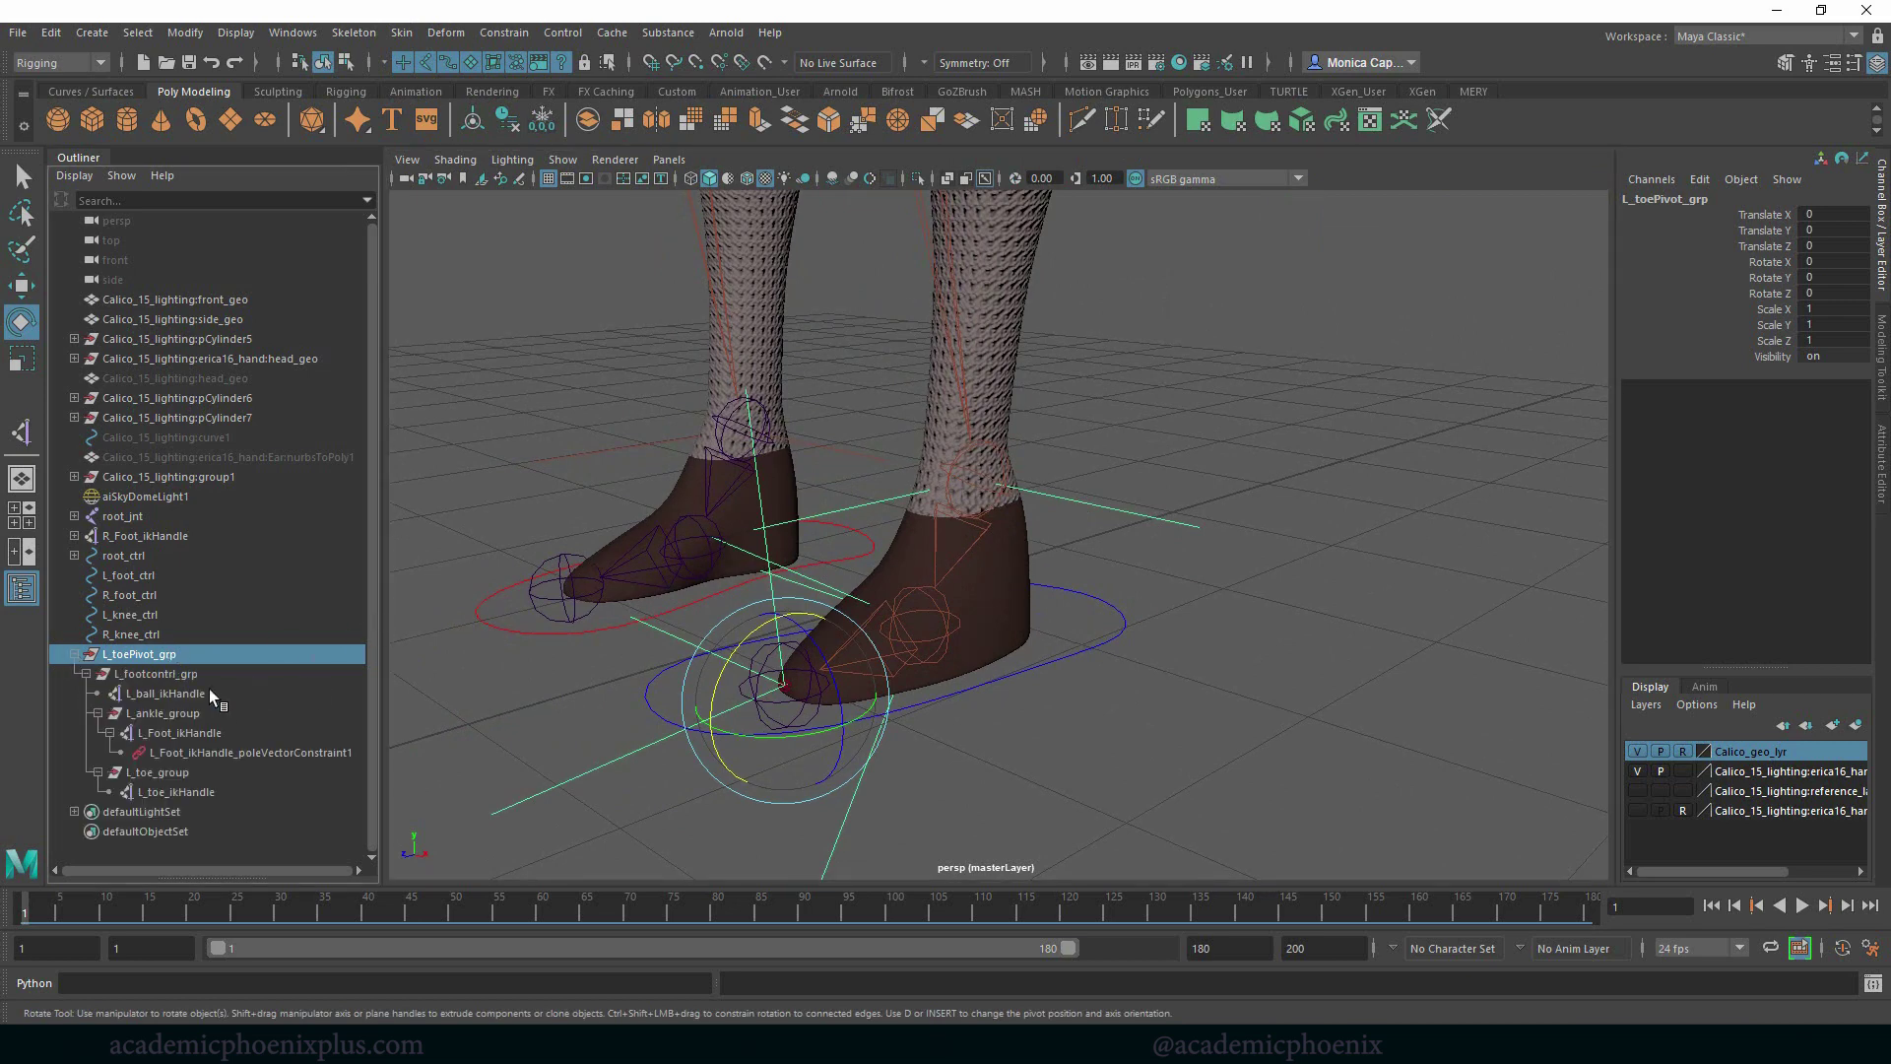
{"action": "left_click", "coordinate": [190, 676]}
{"action": "left_click", "coordinate": [187, 713]}
{"action": "left_click", "coordinate": [185, 731]}
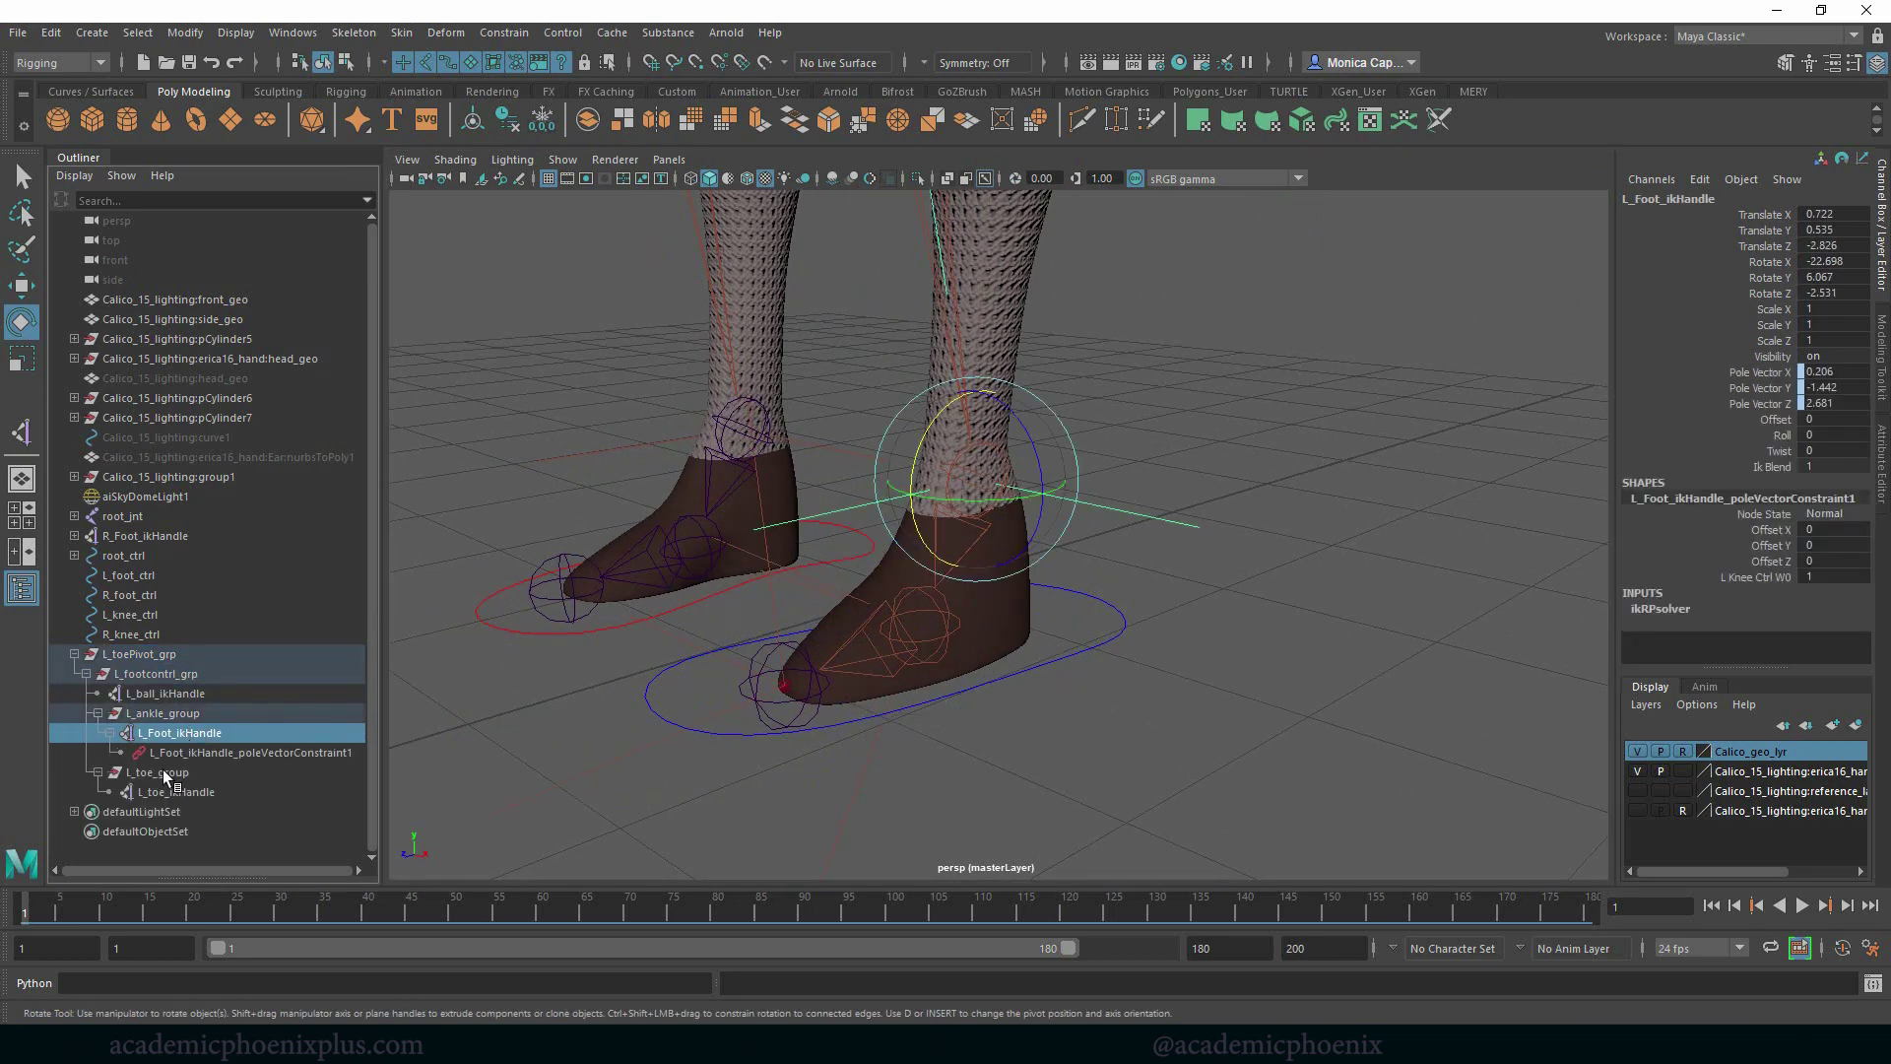
{"action": "left_click", "coordinate": [163, 772]}
{"action": "left_click", "coordinate": [163, 791]}
{"action": "left_click", "coordinate": [160, 771]}
{"action": "left_click", "coordinate": [99, 772]}
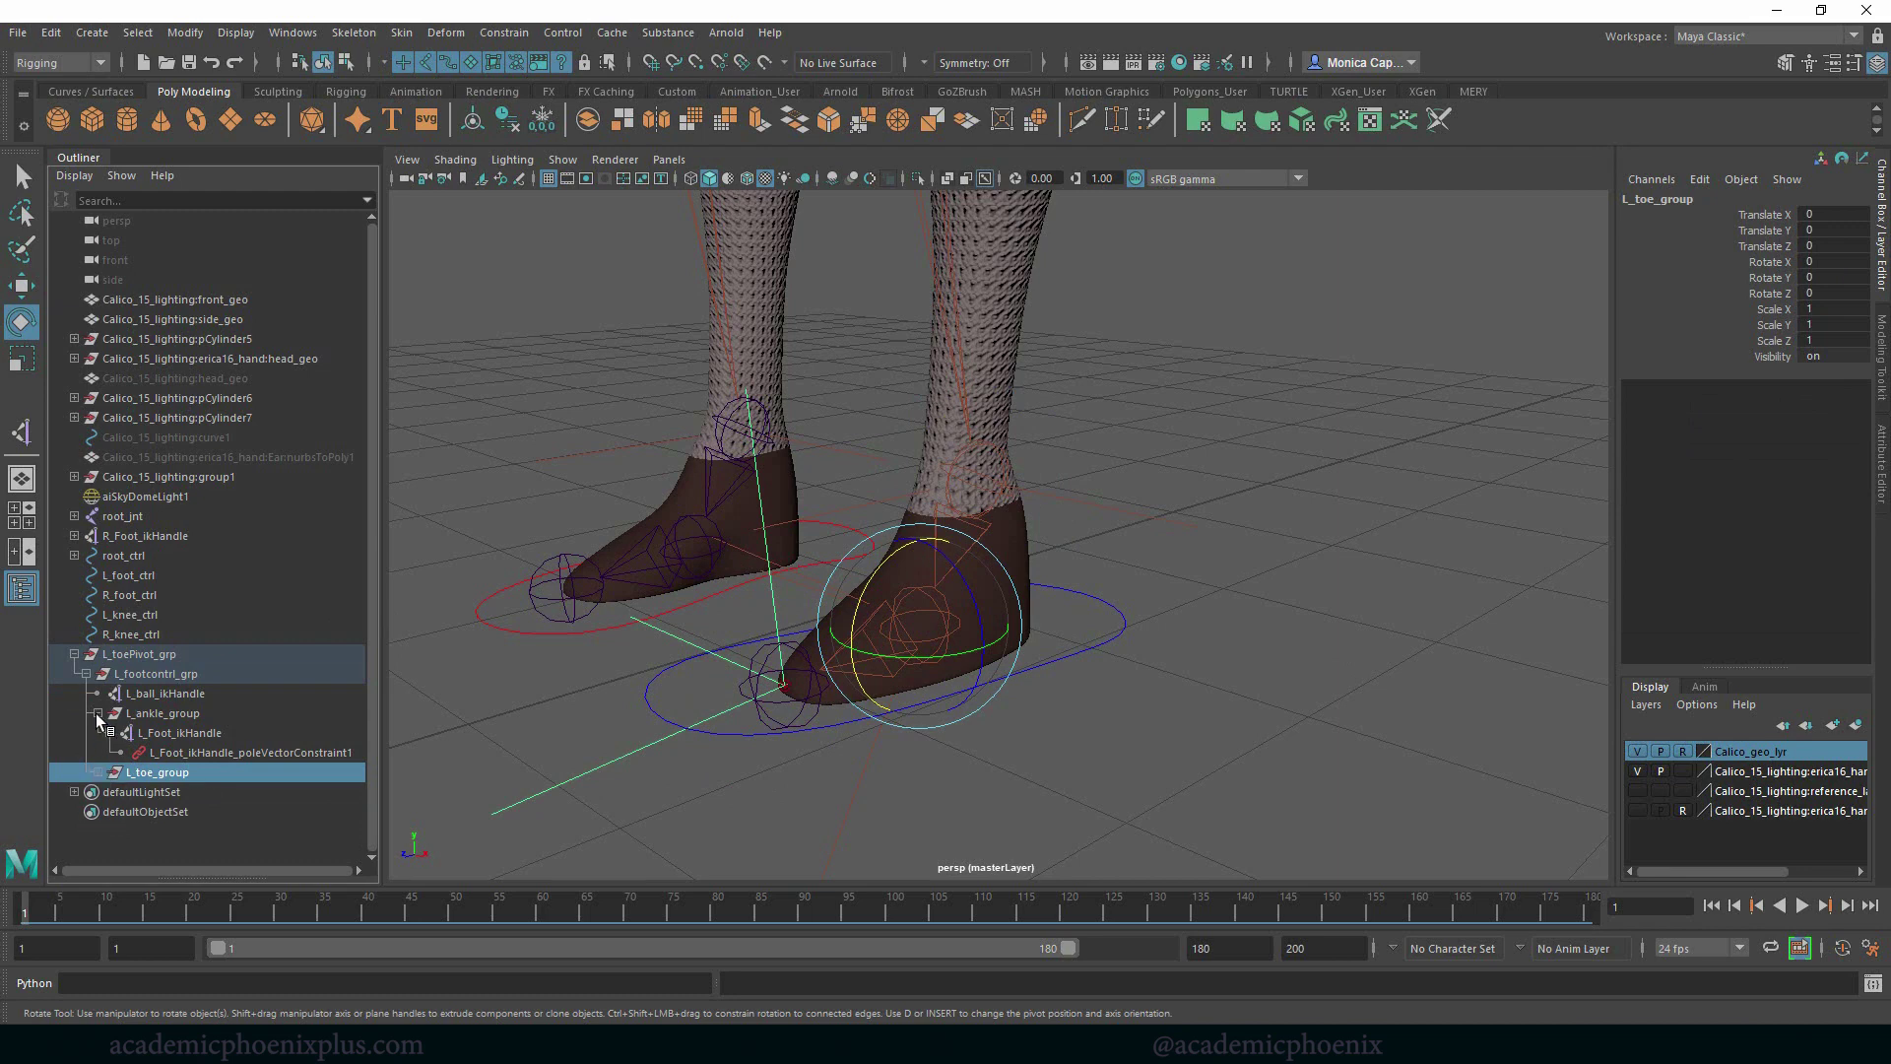
{"action": "left_click", "coordinate": [99, 713]}
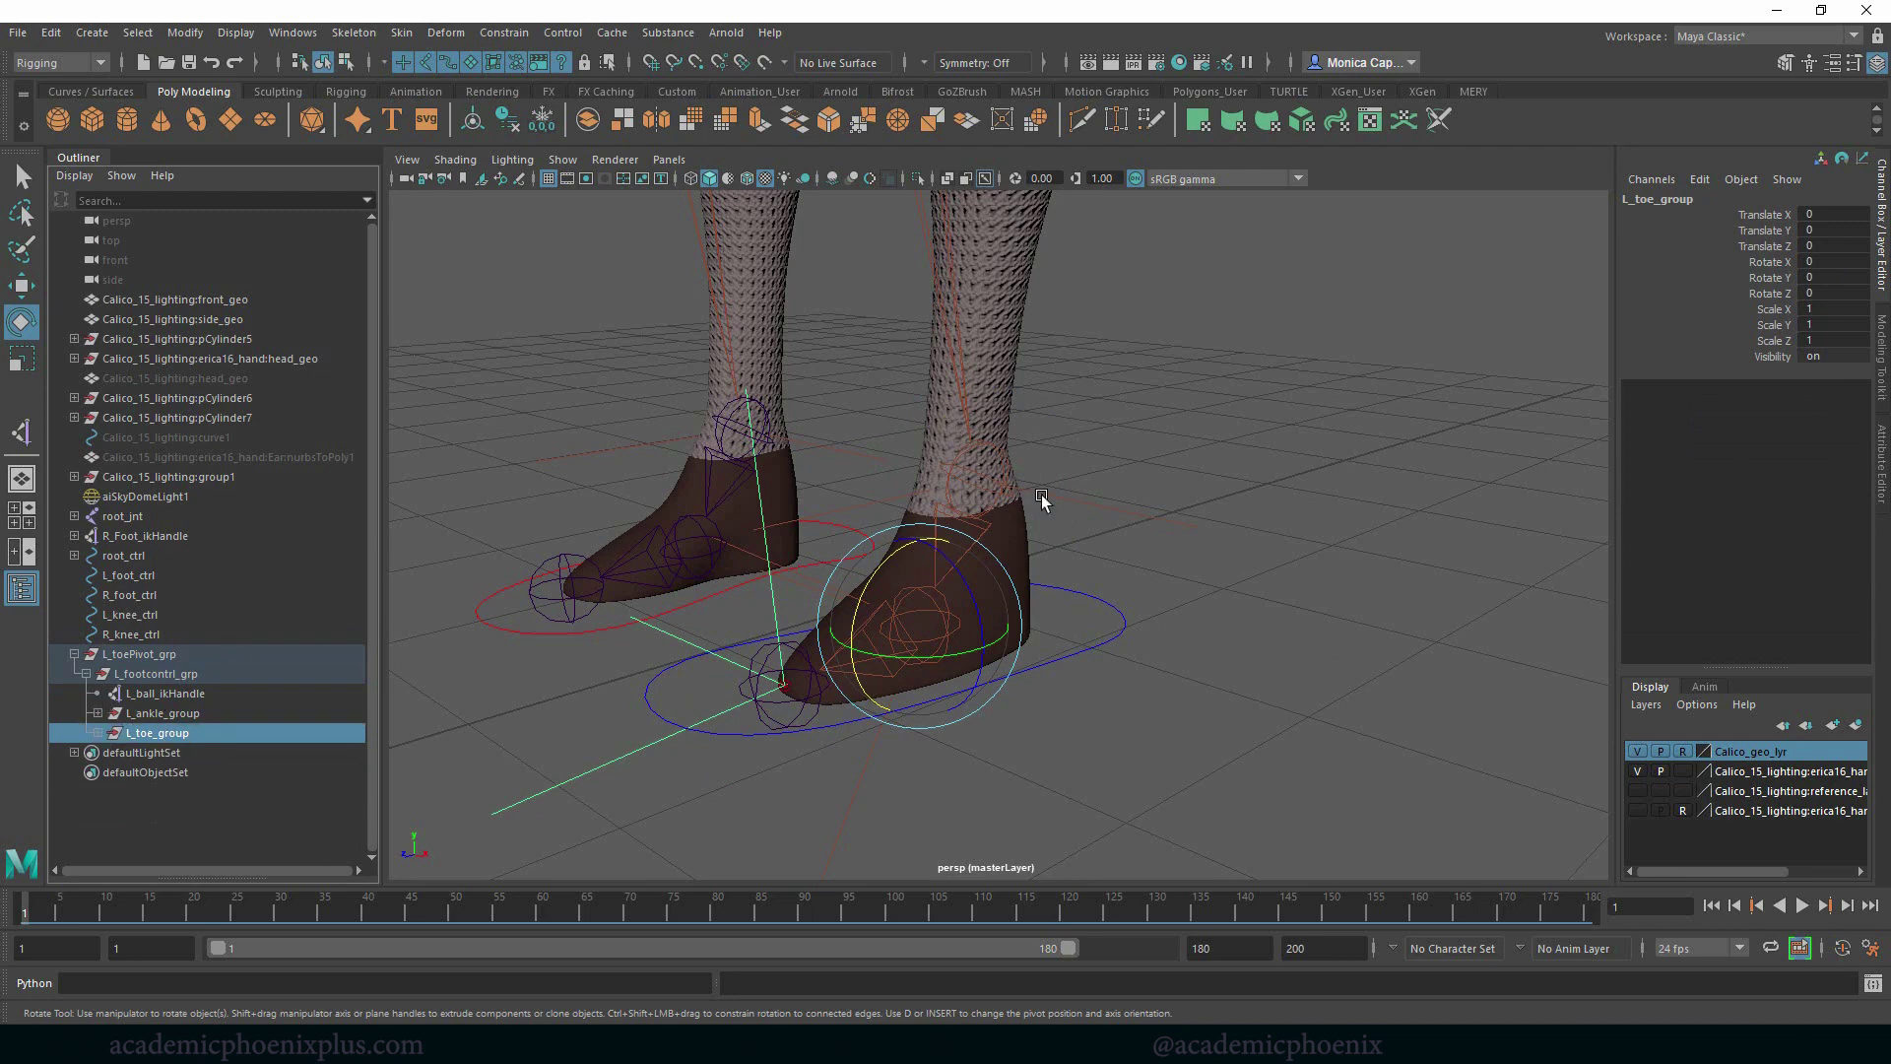
Try rotating L_toe_group and L_ankle_group in turn to check the toe and ankle motion, and undo each rotation
{"action": "left_click_drag", "start_coordinate": [1042, 495], "coordinate": [1167, 544], "text": "alt"}
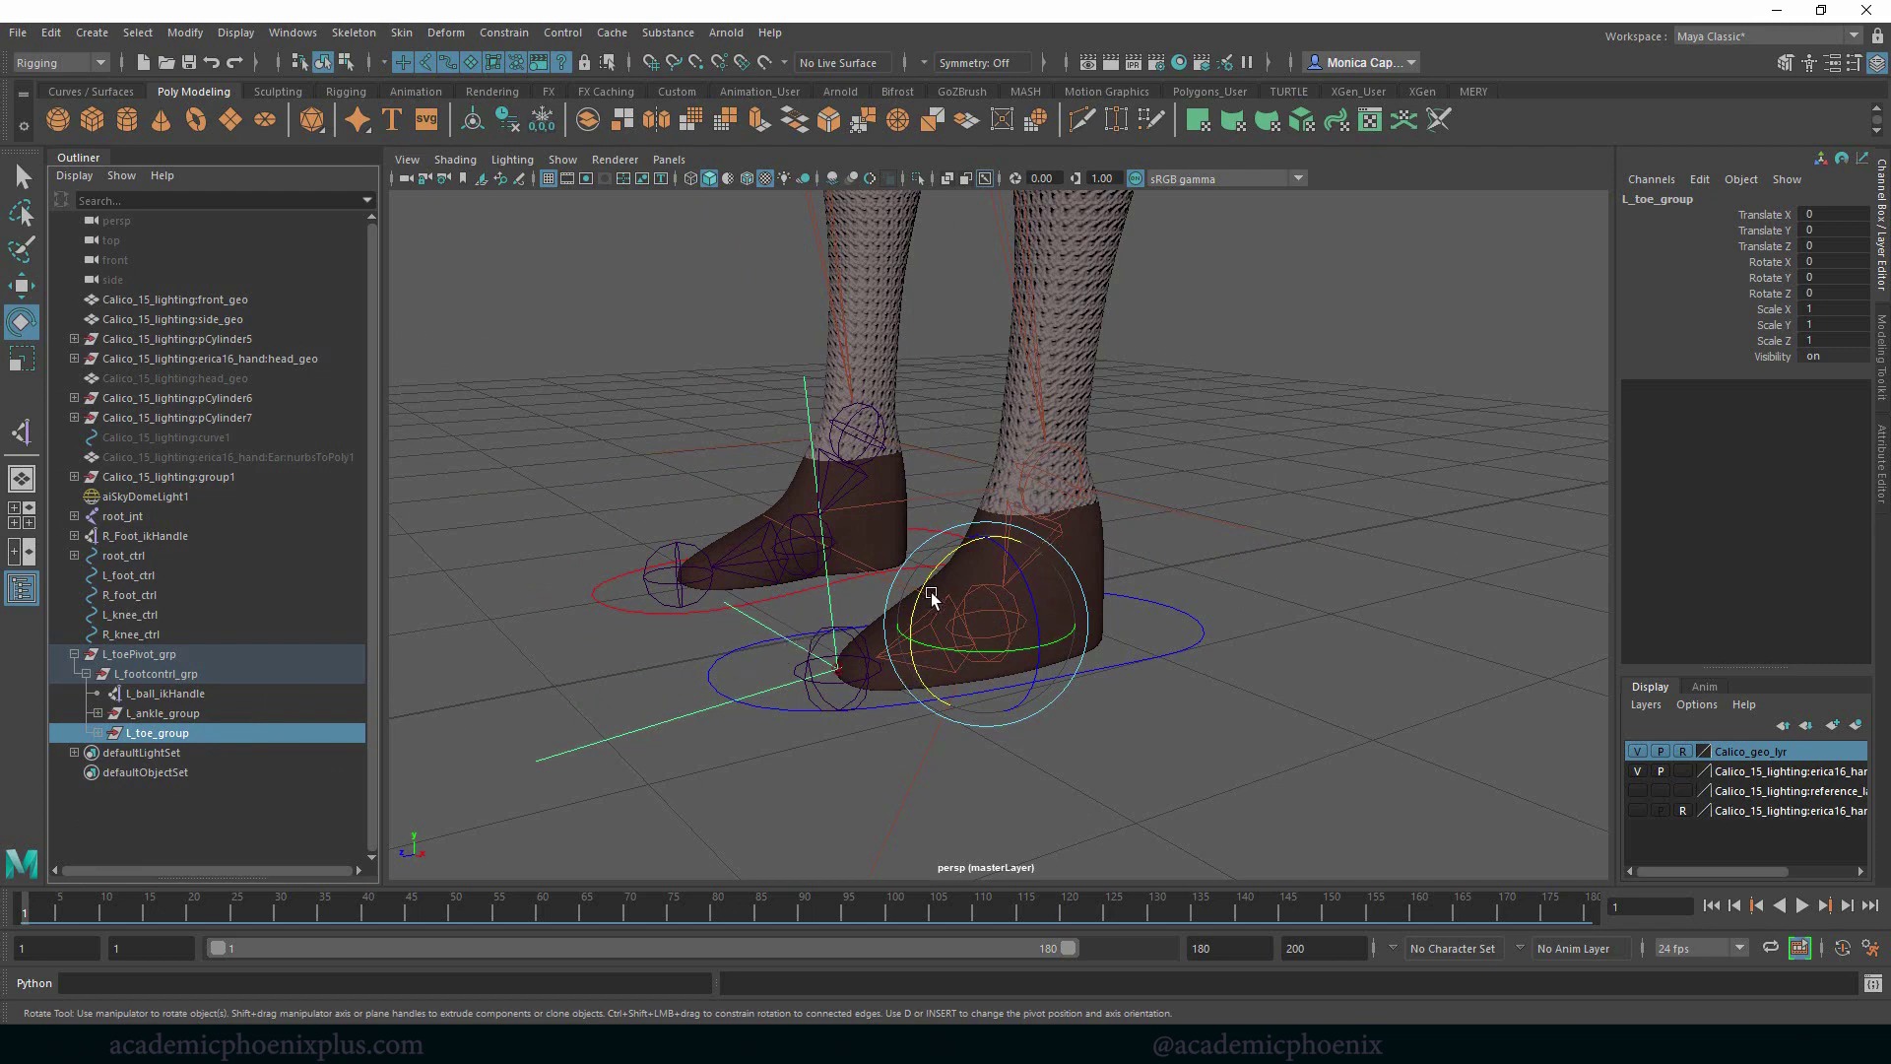
{"action": "mouse_move", "coordinate": [930, 593]}
{"action": "left_mouse_down"}
{"action": "mouse_move", "coordinate": [969, 559]}
{"action": "mouse_move", "coordinate": [895, 618]}
{"action": "mouse_move", "coordinate": [935, 583]}
{"action": "left_mouse_up"}
{"action": "key", "text": "ctrl+z"}
{"action": "left_click", "coordinate": [208, 711]}
{"action": "key", "text": "ctrl+z"}
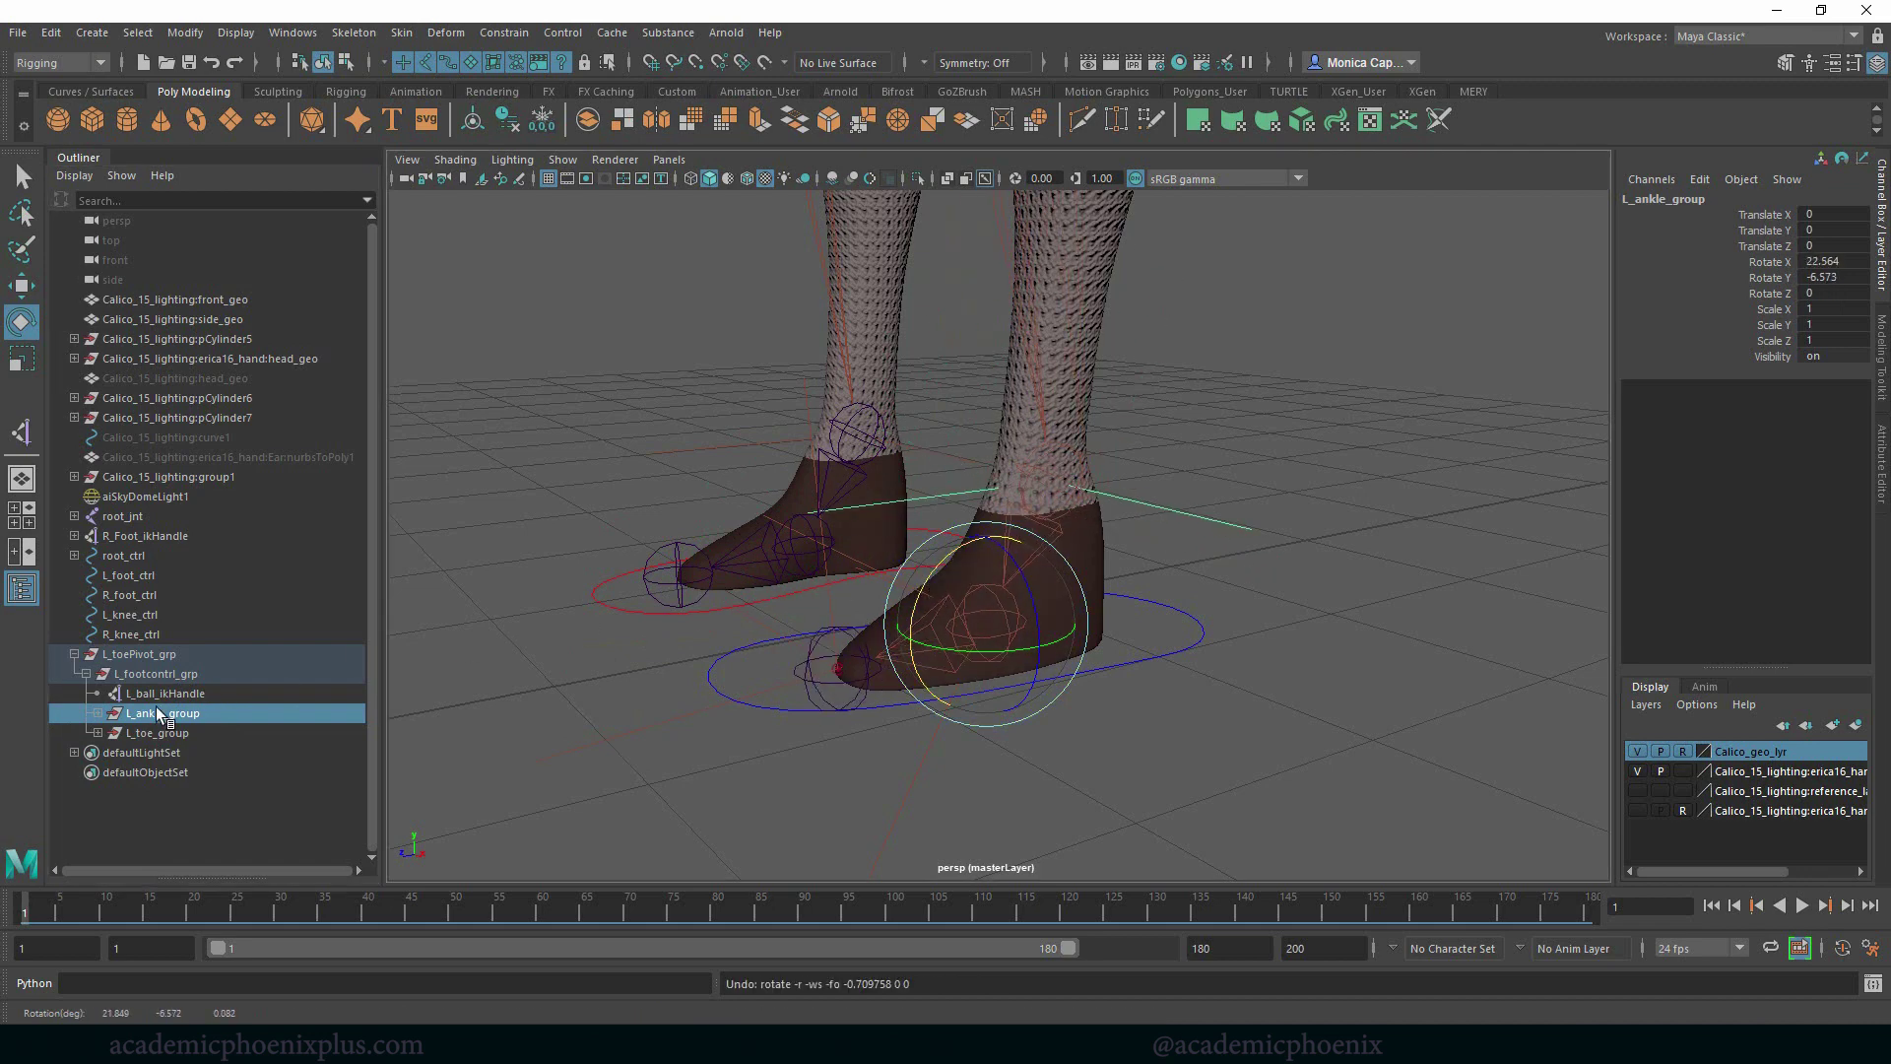
Try rotating L_footcontrl_grp around the heel and L_toePivot_grp about 43° in X around the toe tip, undoing both rotations
{"action": "left_click", "coordinate": [167, 674]}
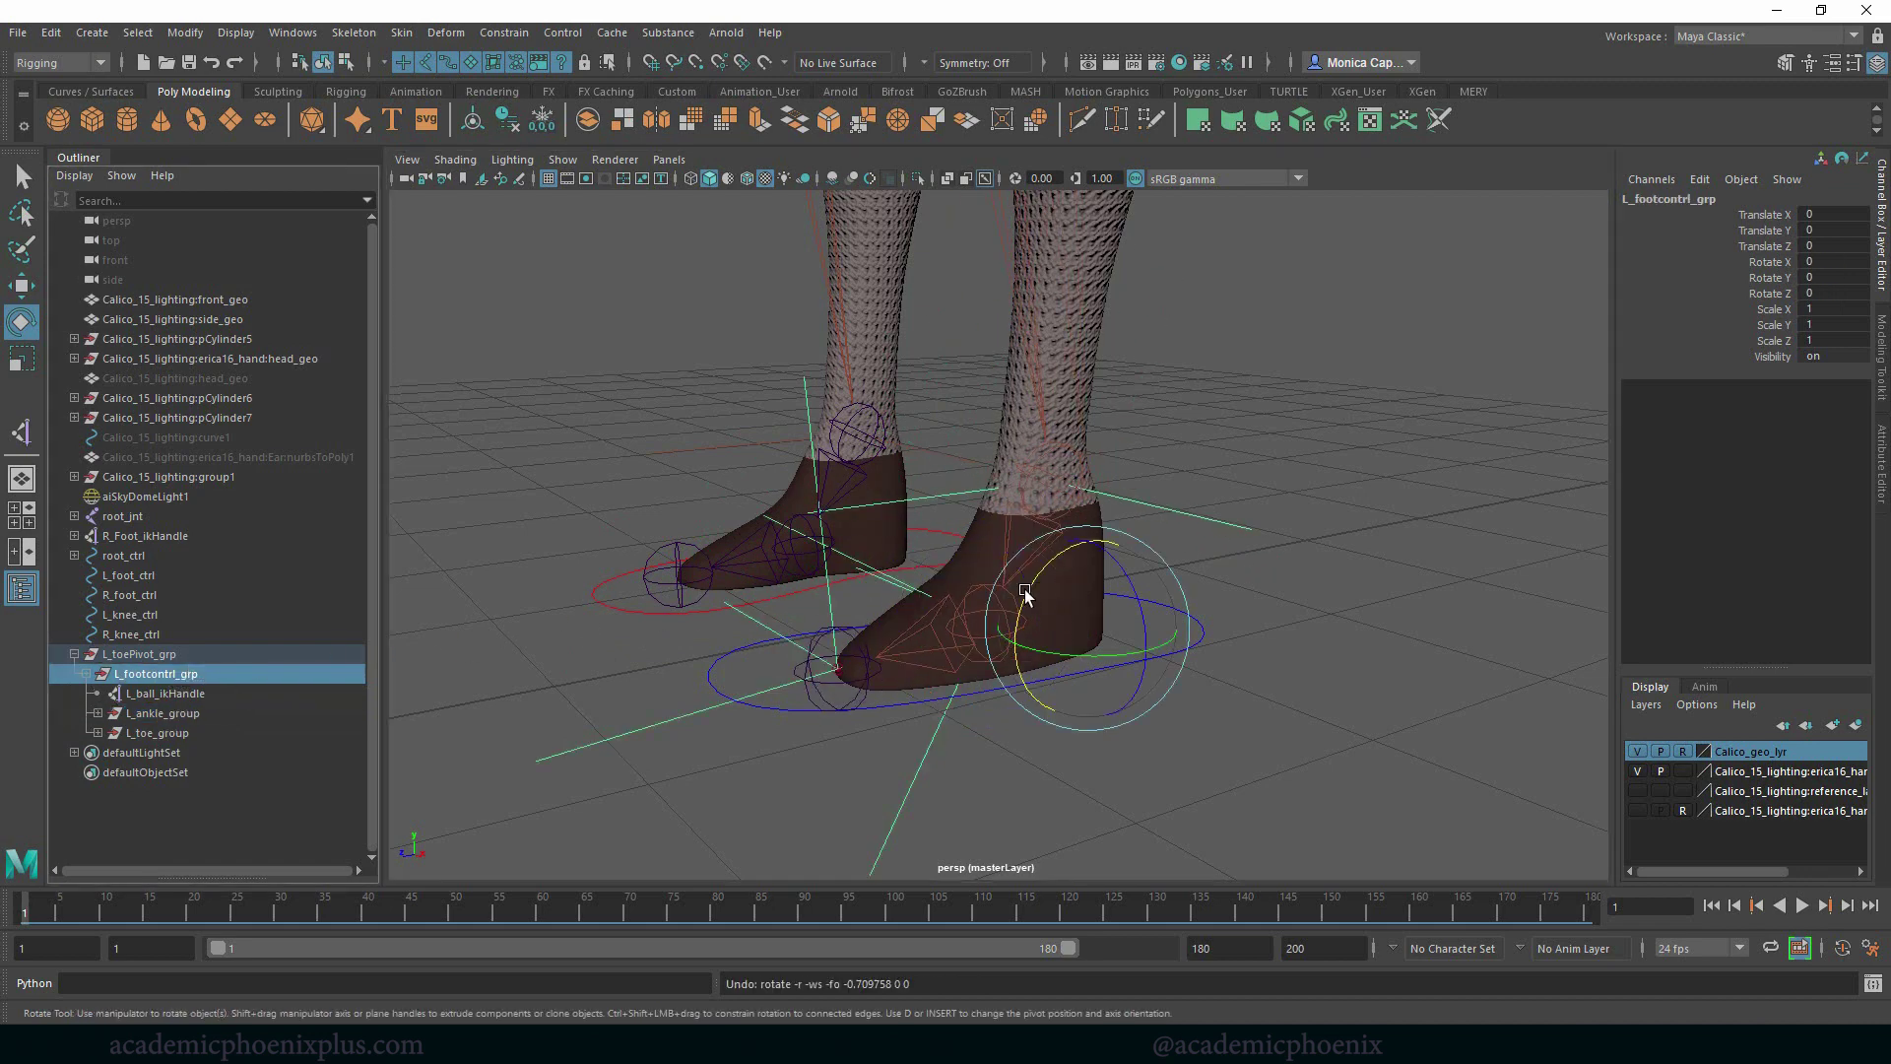
{"action": "left_click_drag", "start_coordinate": [1024, 589], "coordinate": [995, 622]}
{"action": "key", "text": "ctrl+z"}
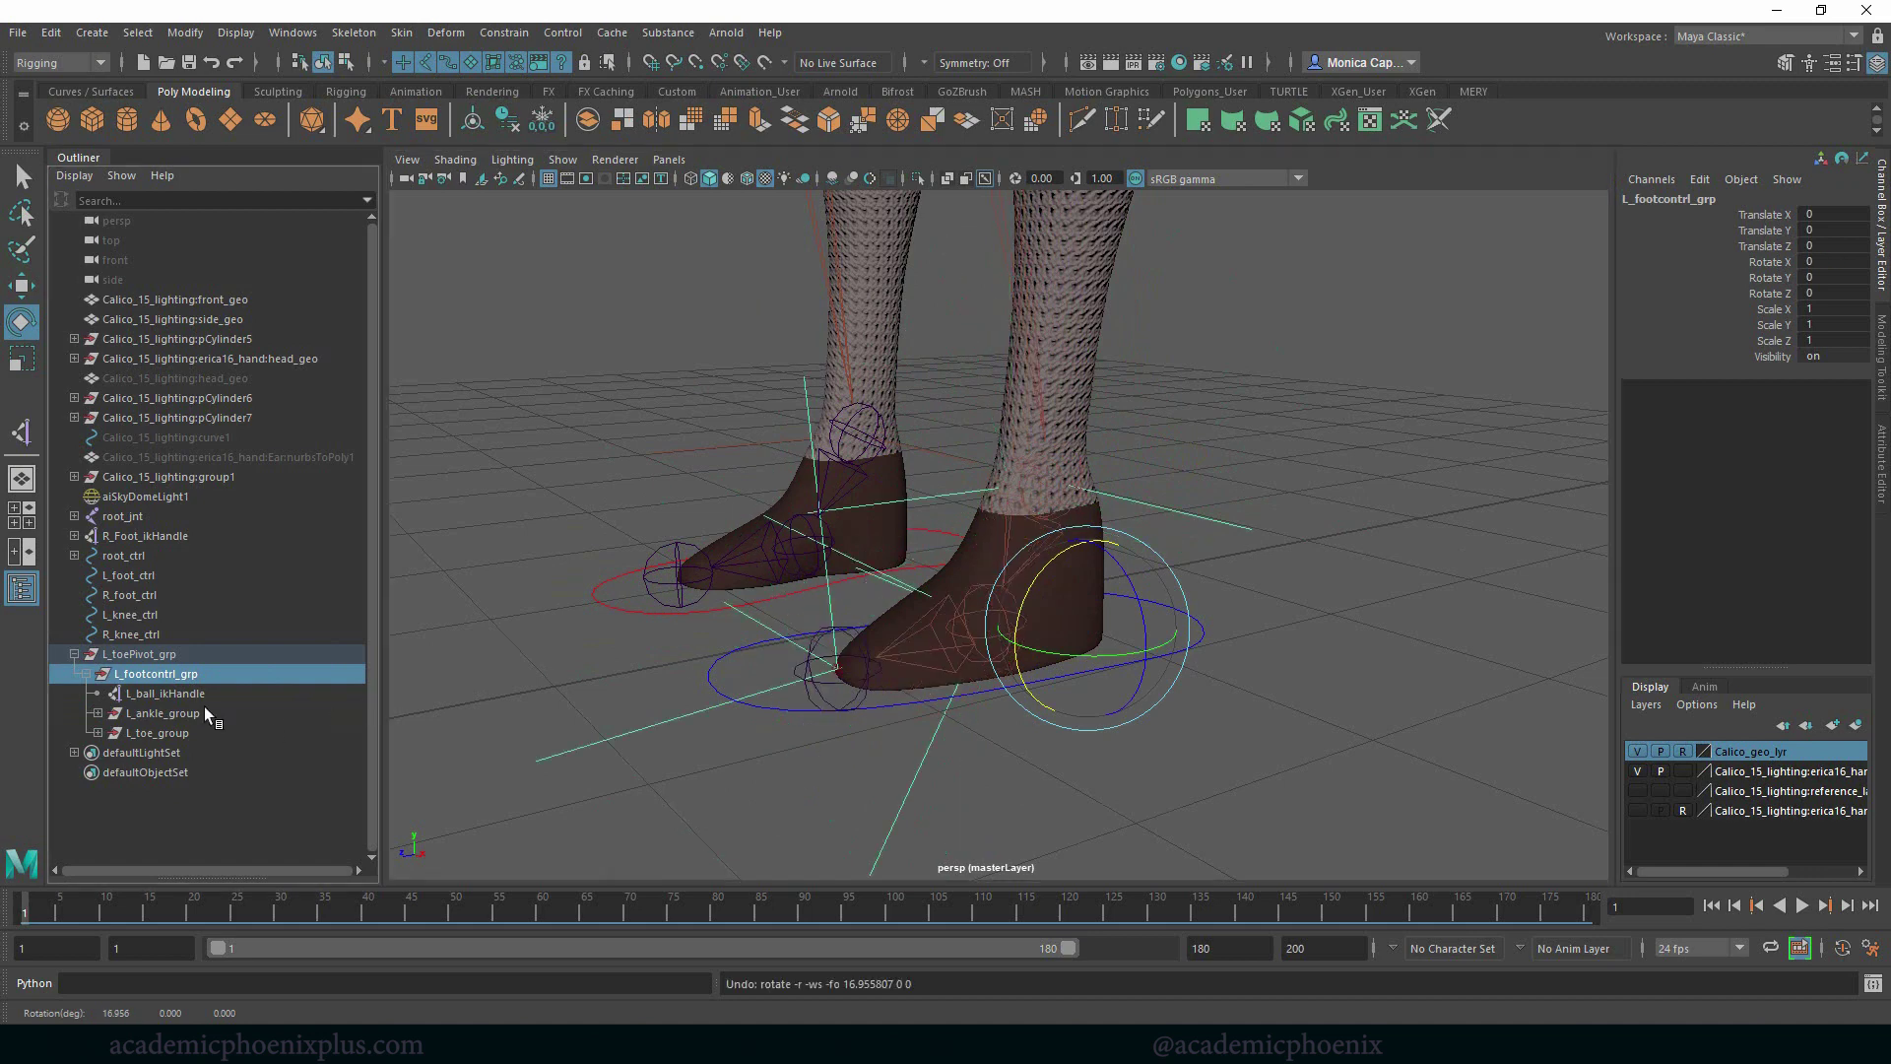
{"action": "left_click", "coordinate": [325, 654]}
{"action": "left_click_drag", "start_coordinate": [834, 622], "coordinate": [751, 654]}
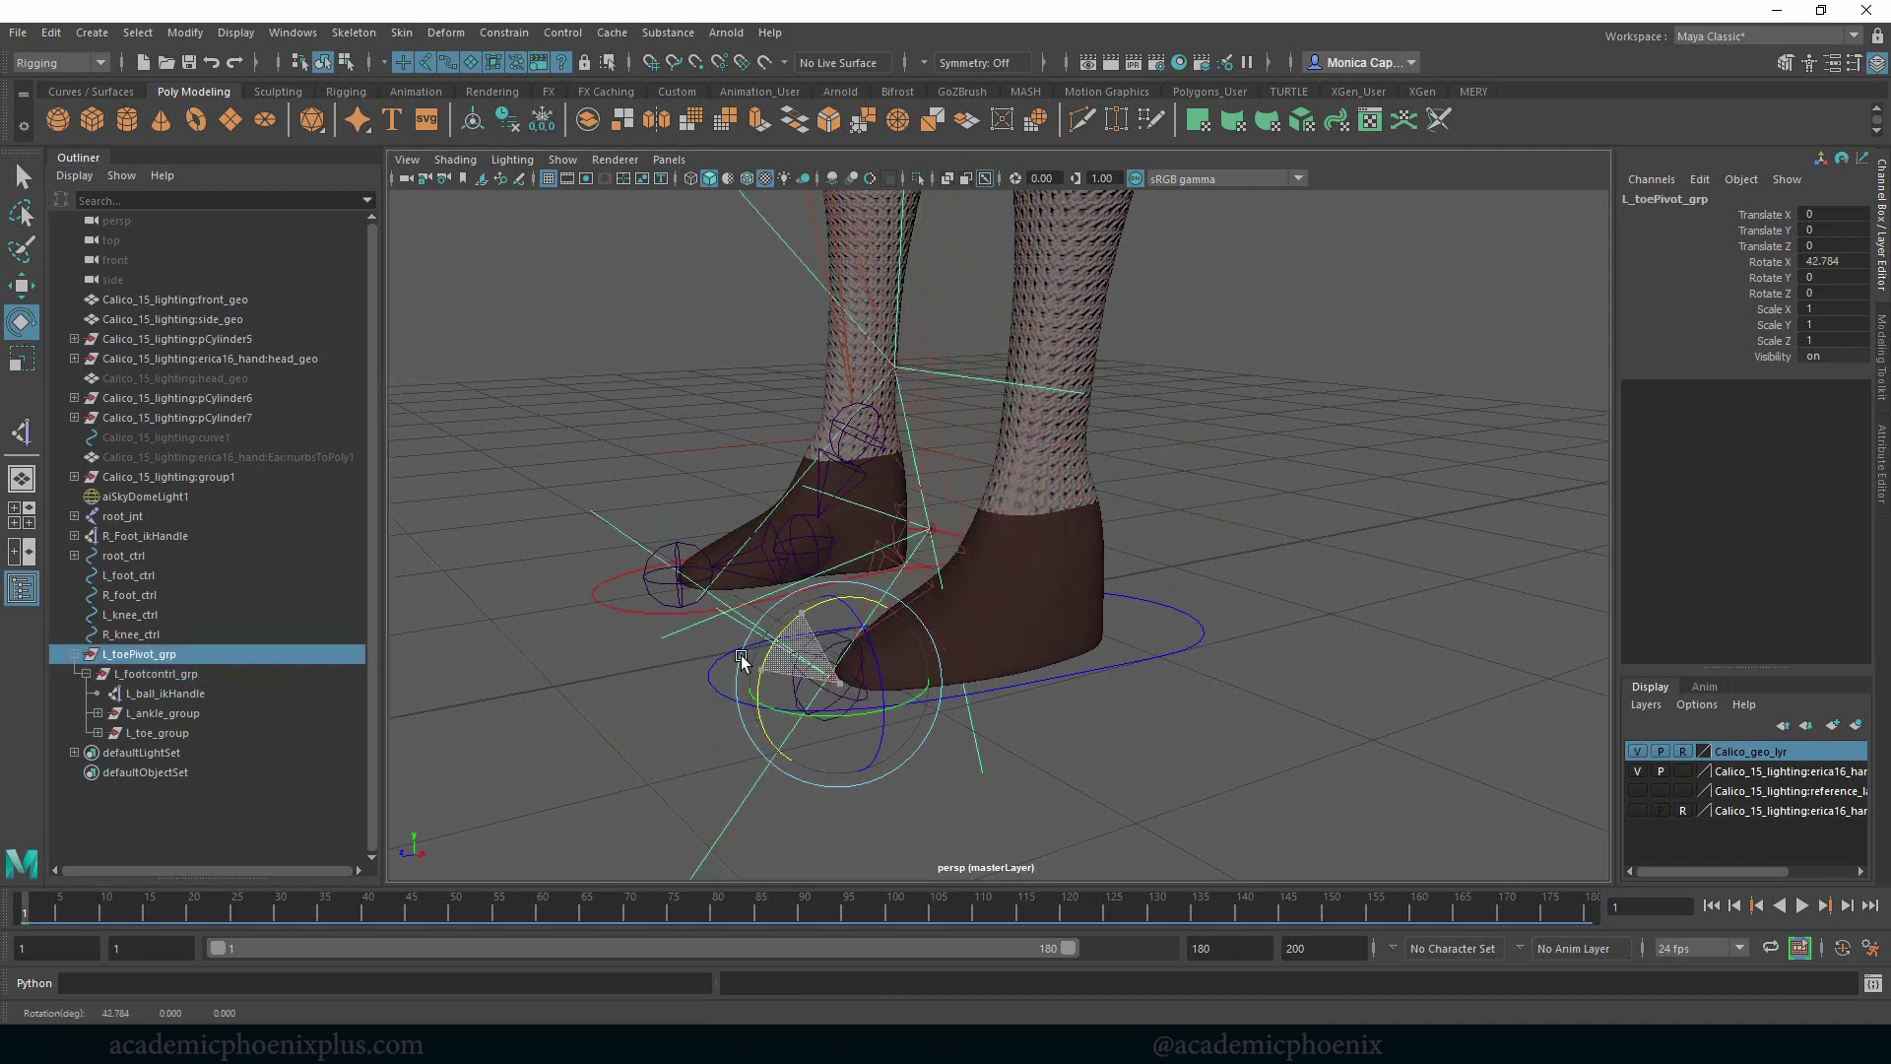
{"action": "key", "text": "ctrl+z"}
{"action": "left_click_drag", "start_coordinate": [1249, 491], "coordinate": [1143, 442], "text": "alt"}
{"action": "middle_click_drag", "start_coordinate": [1147, 493], "coordinate": [1167, 548]}
{"action": "key", "text": "ctrl+z"}
Try moving the left foot control curve L_foot_ctrl away from the foot and undo the move
{"action": "left_click_drag", "start_coordinate": [1273, 512], "coordinate": [1090, 687], "text": "alt"}
{"action": "left_click", "coordinate": [1090, 686]}
{"action": "key", "text": "w"}
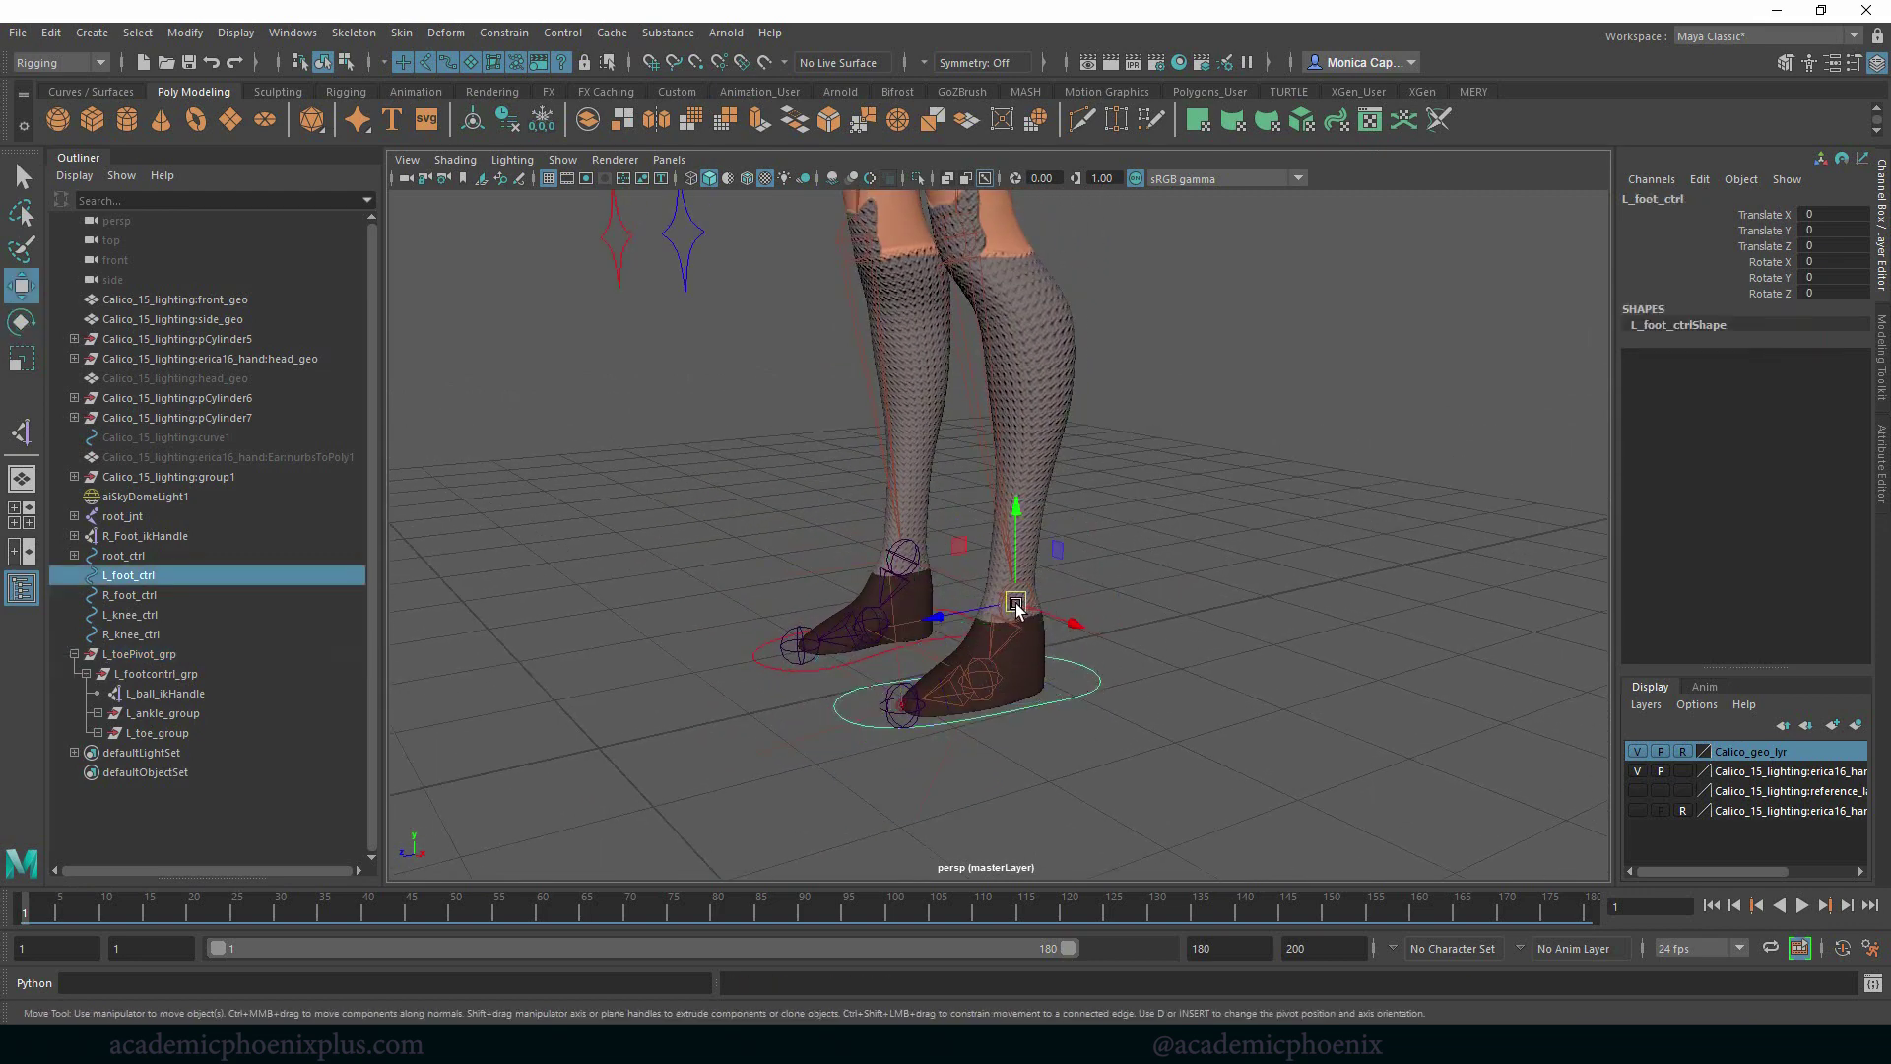
{"action": "left_click_drag", "start_coordinate": [1024, 601], "coordinate": [979, 582]}
{"action": "key", "text": "ctrl+z"}
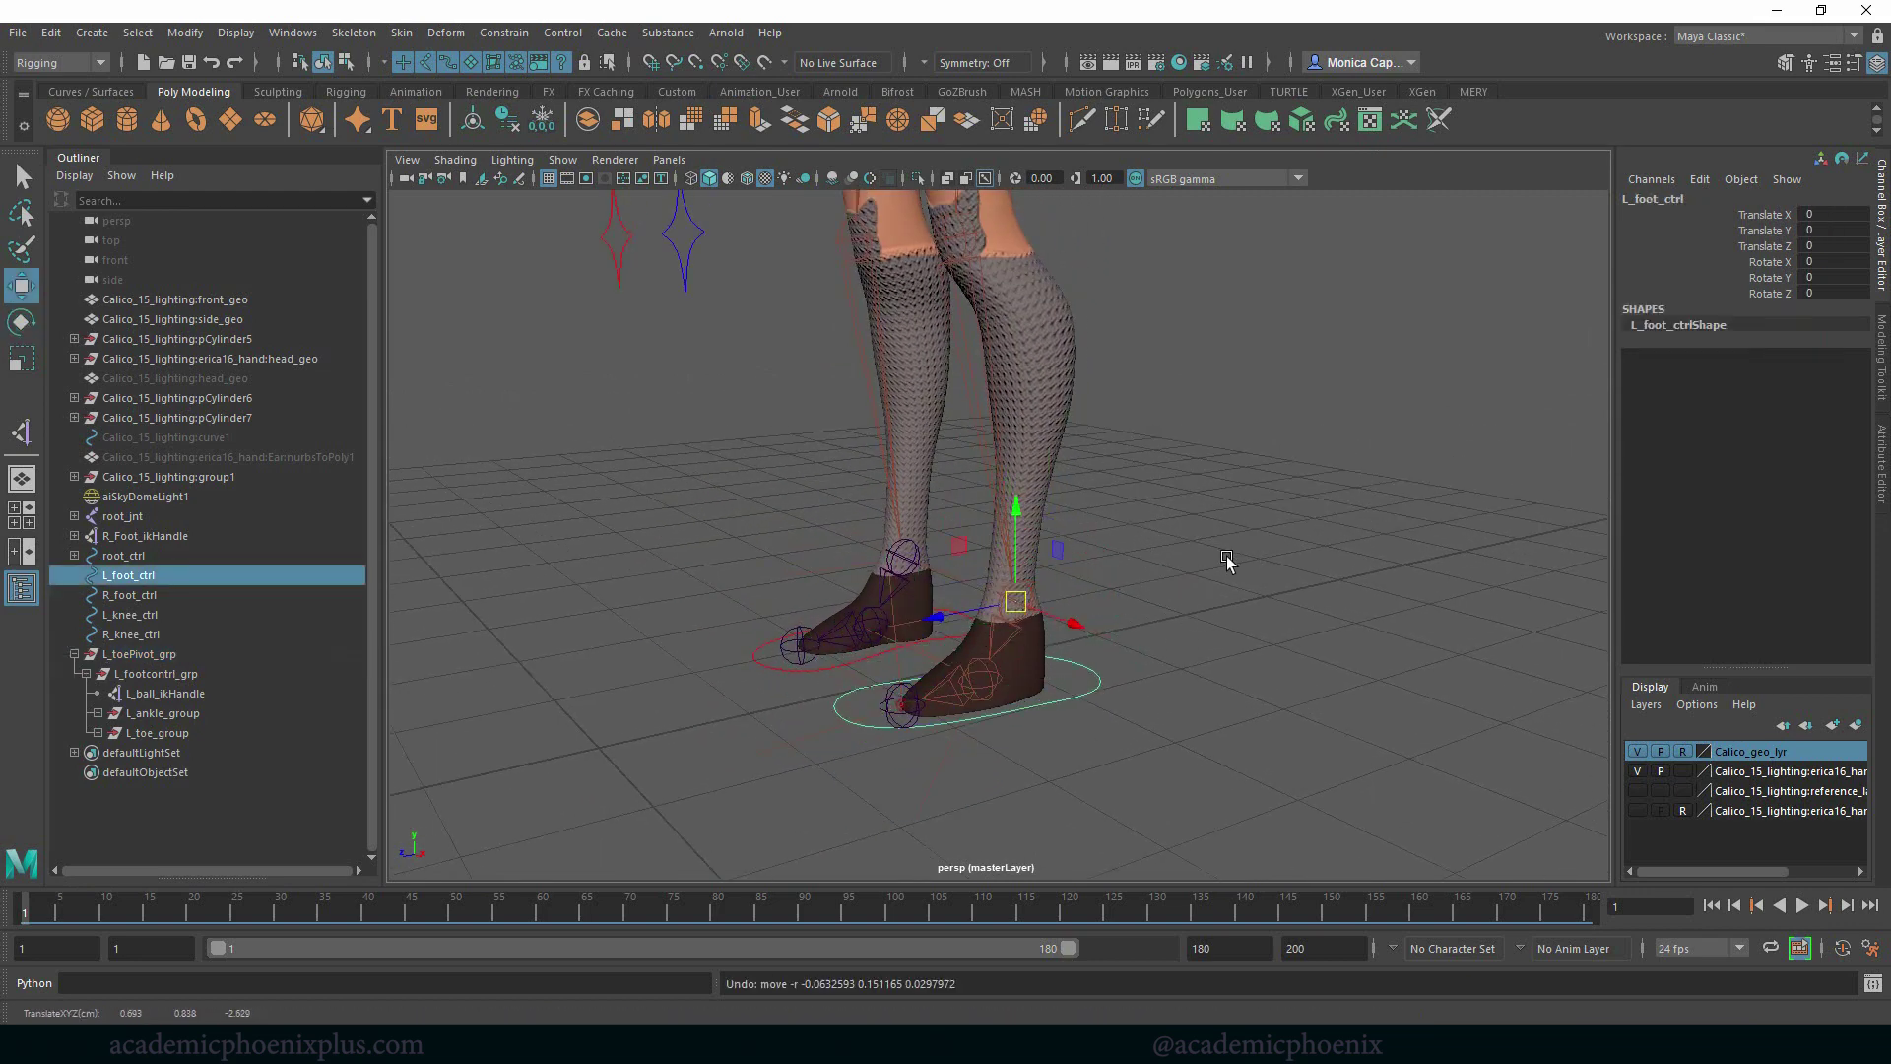
Rename L_footcontrl_grp, the group nested under L_toePivot_grp, as L_heel_grp
{"action": "left_click", "coordinate": [164, 654]}
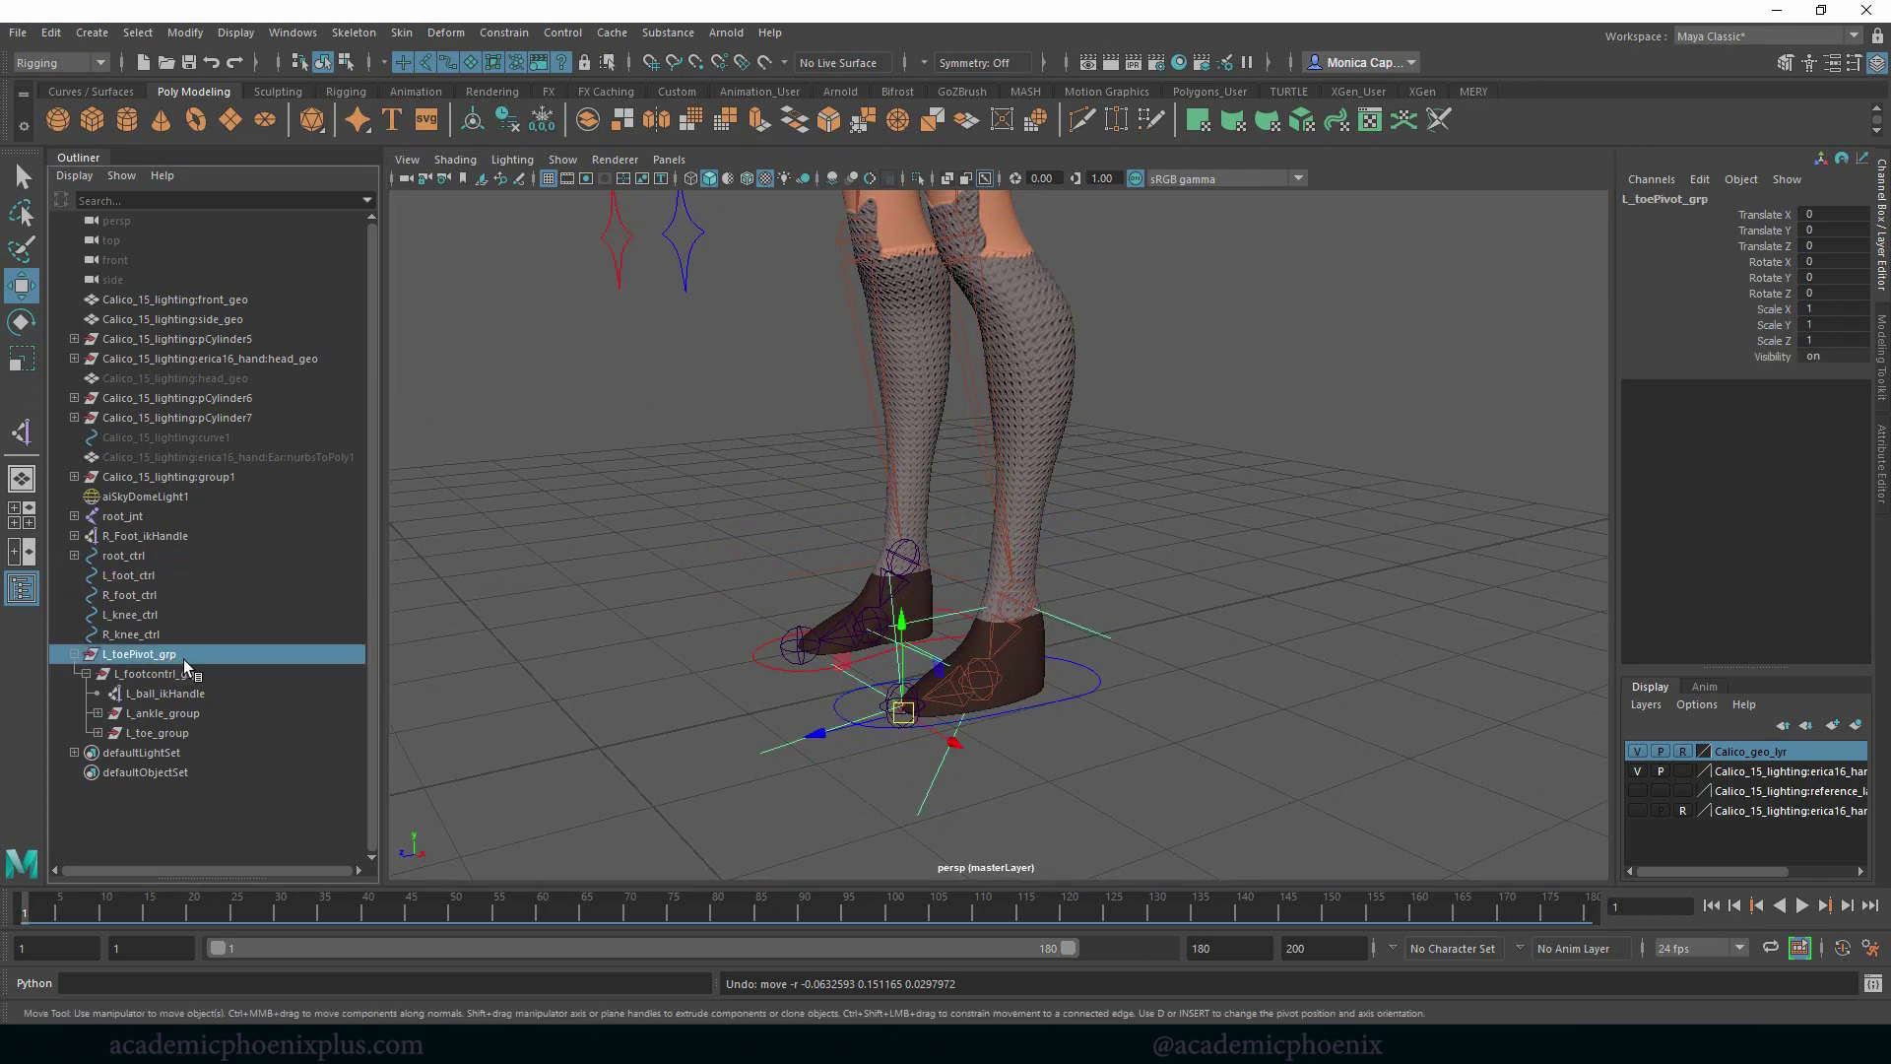
{"action": "left_click", "coordinate": [162, 674]}
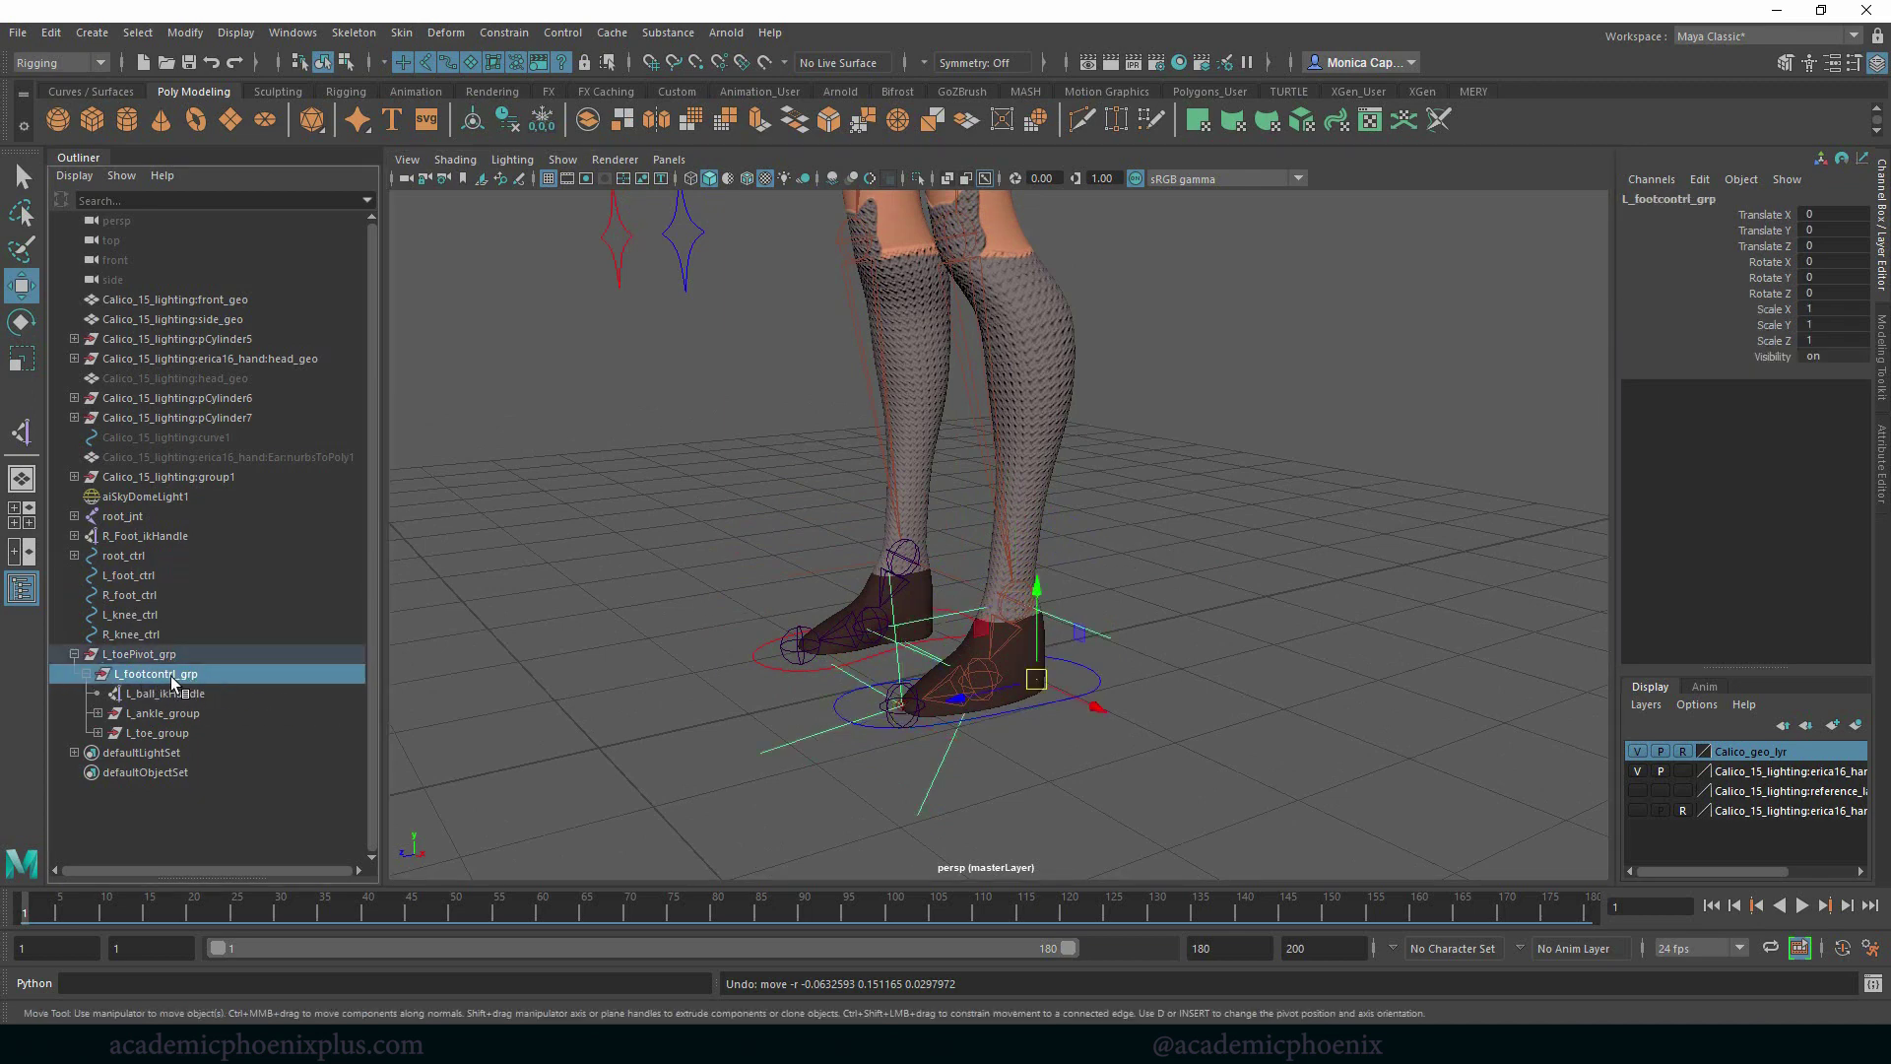
{"action": "double_click", "coordinate": [157, 678]}
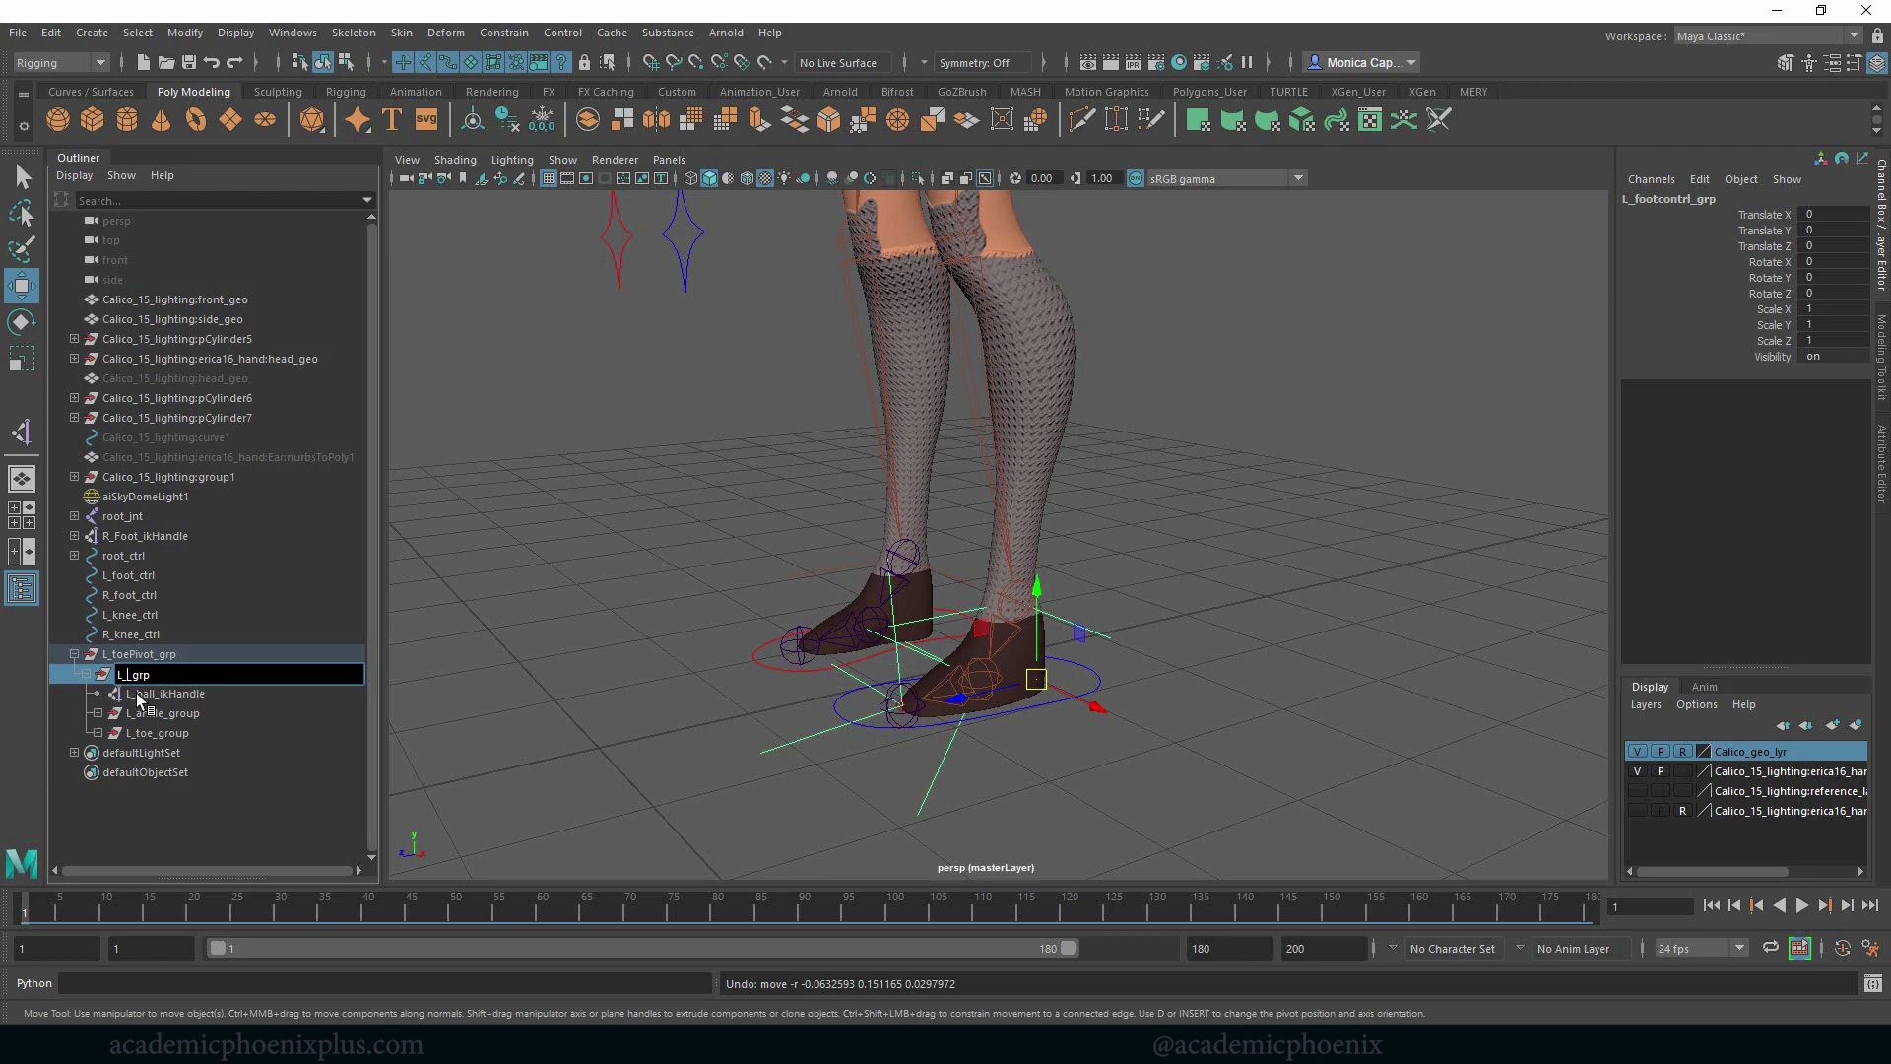
{"action": "type", "text": "el"}
{"action": "key", "text": "Return"}
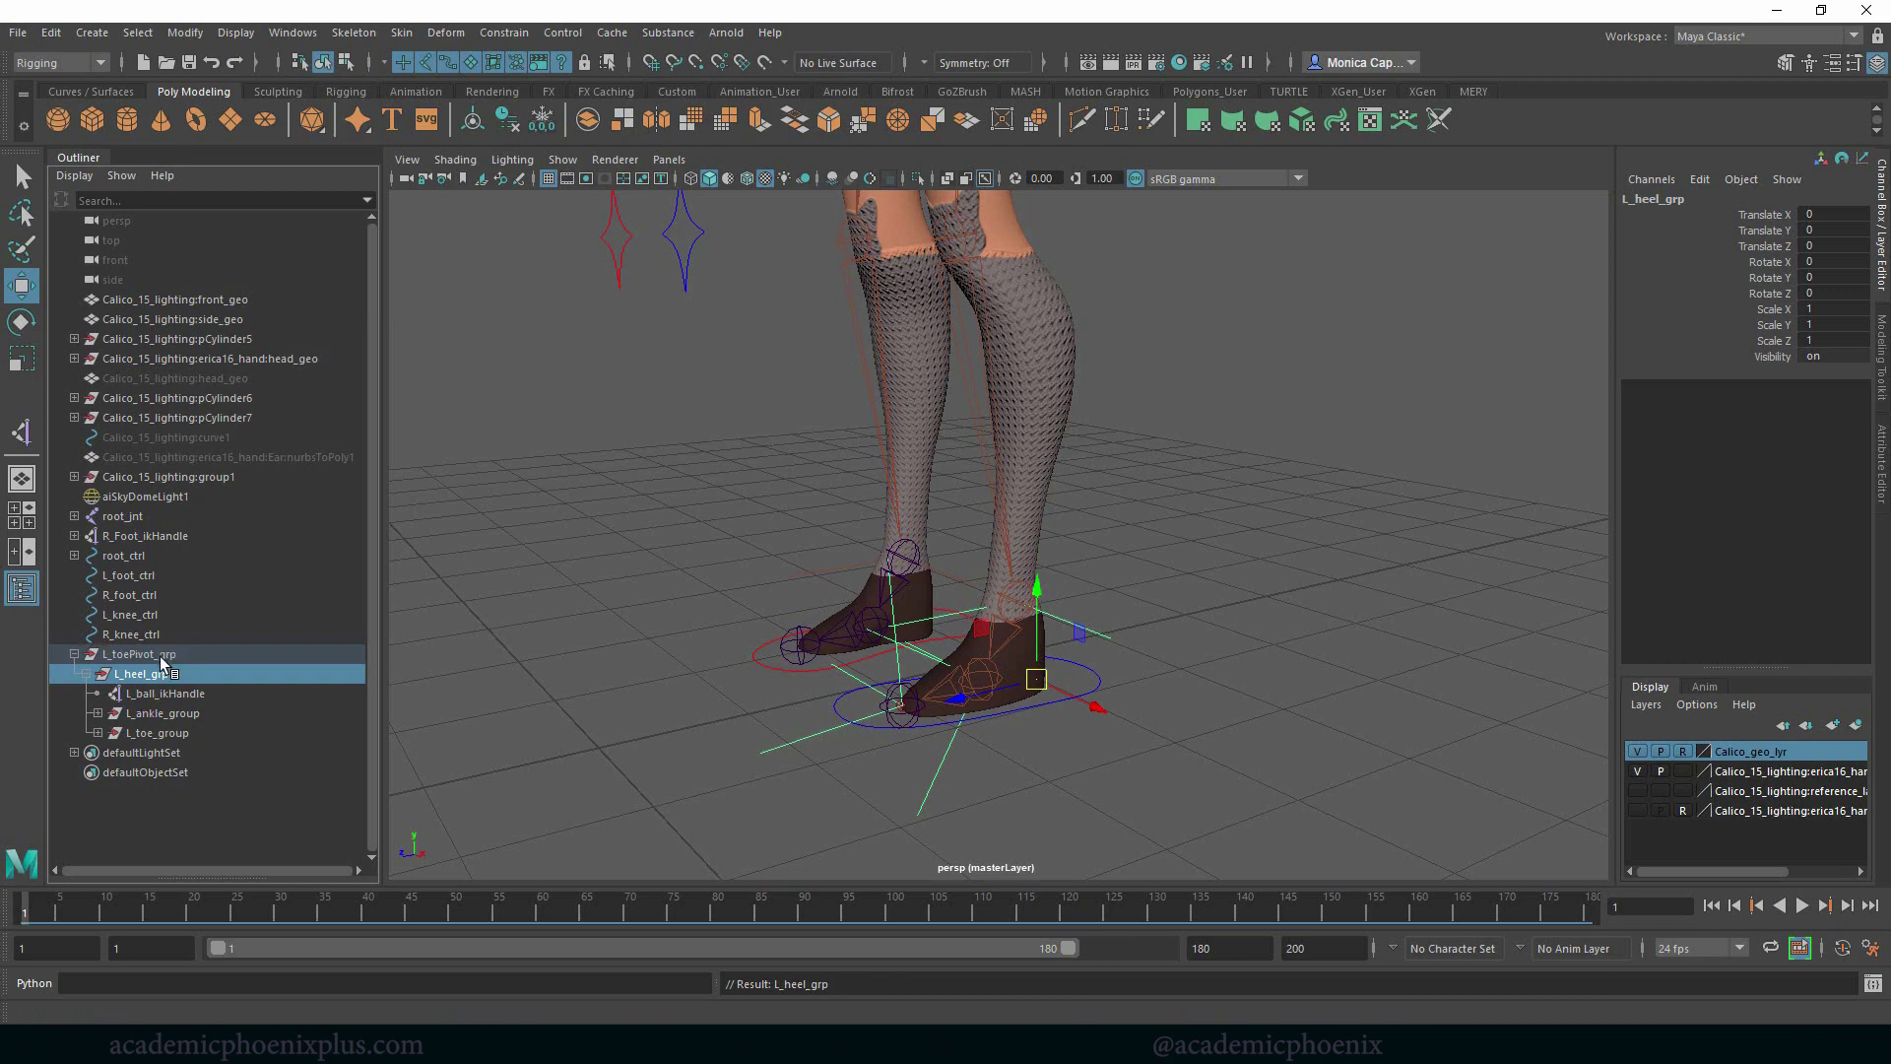
Group L_toePivot_grp under a new parent group named footControl_Grp
{"action": "left_click", "coordinate": [161, 656]}
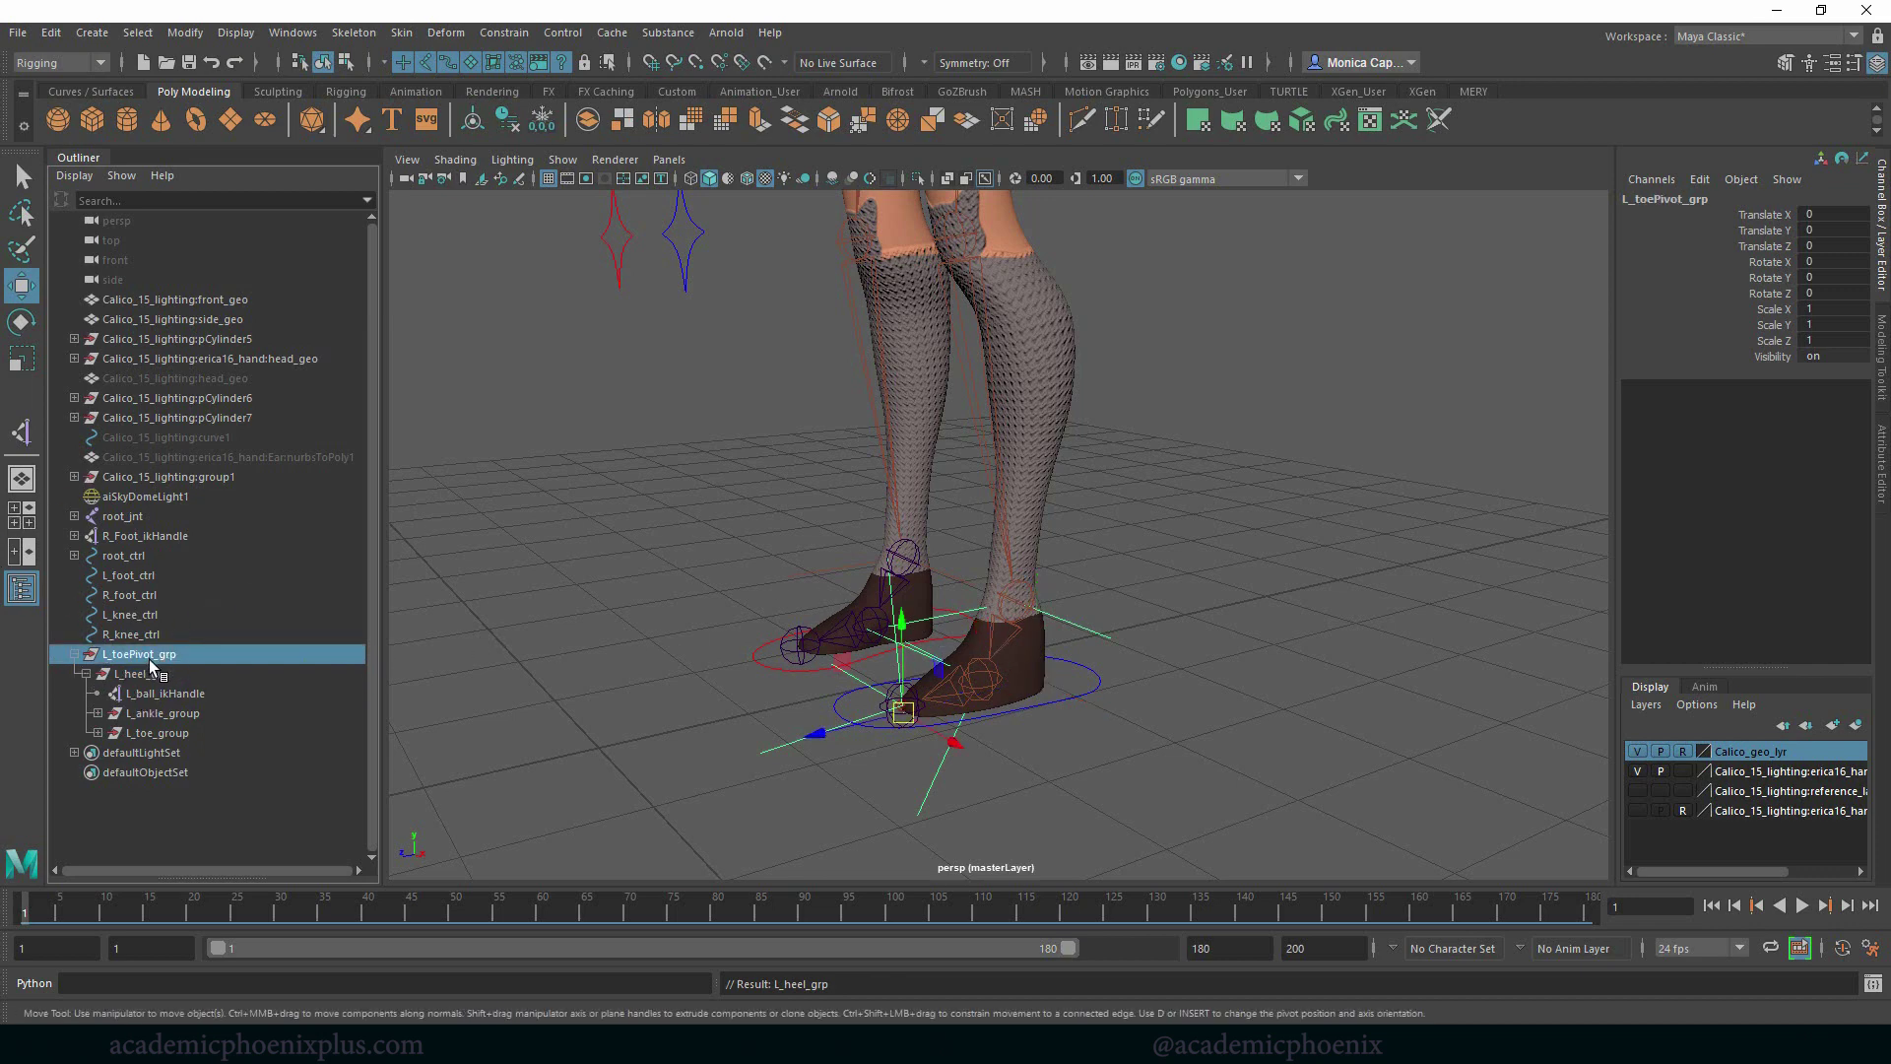
{"action": "key", "text": "ctrl+g"}
{"action": "double_click", "coordinate": [163, 654]}
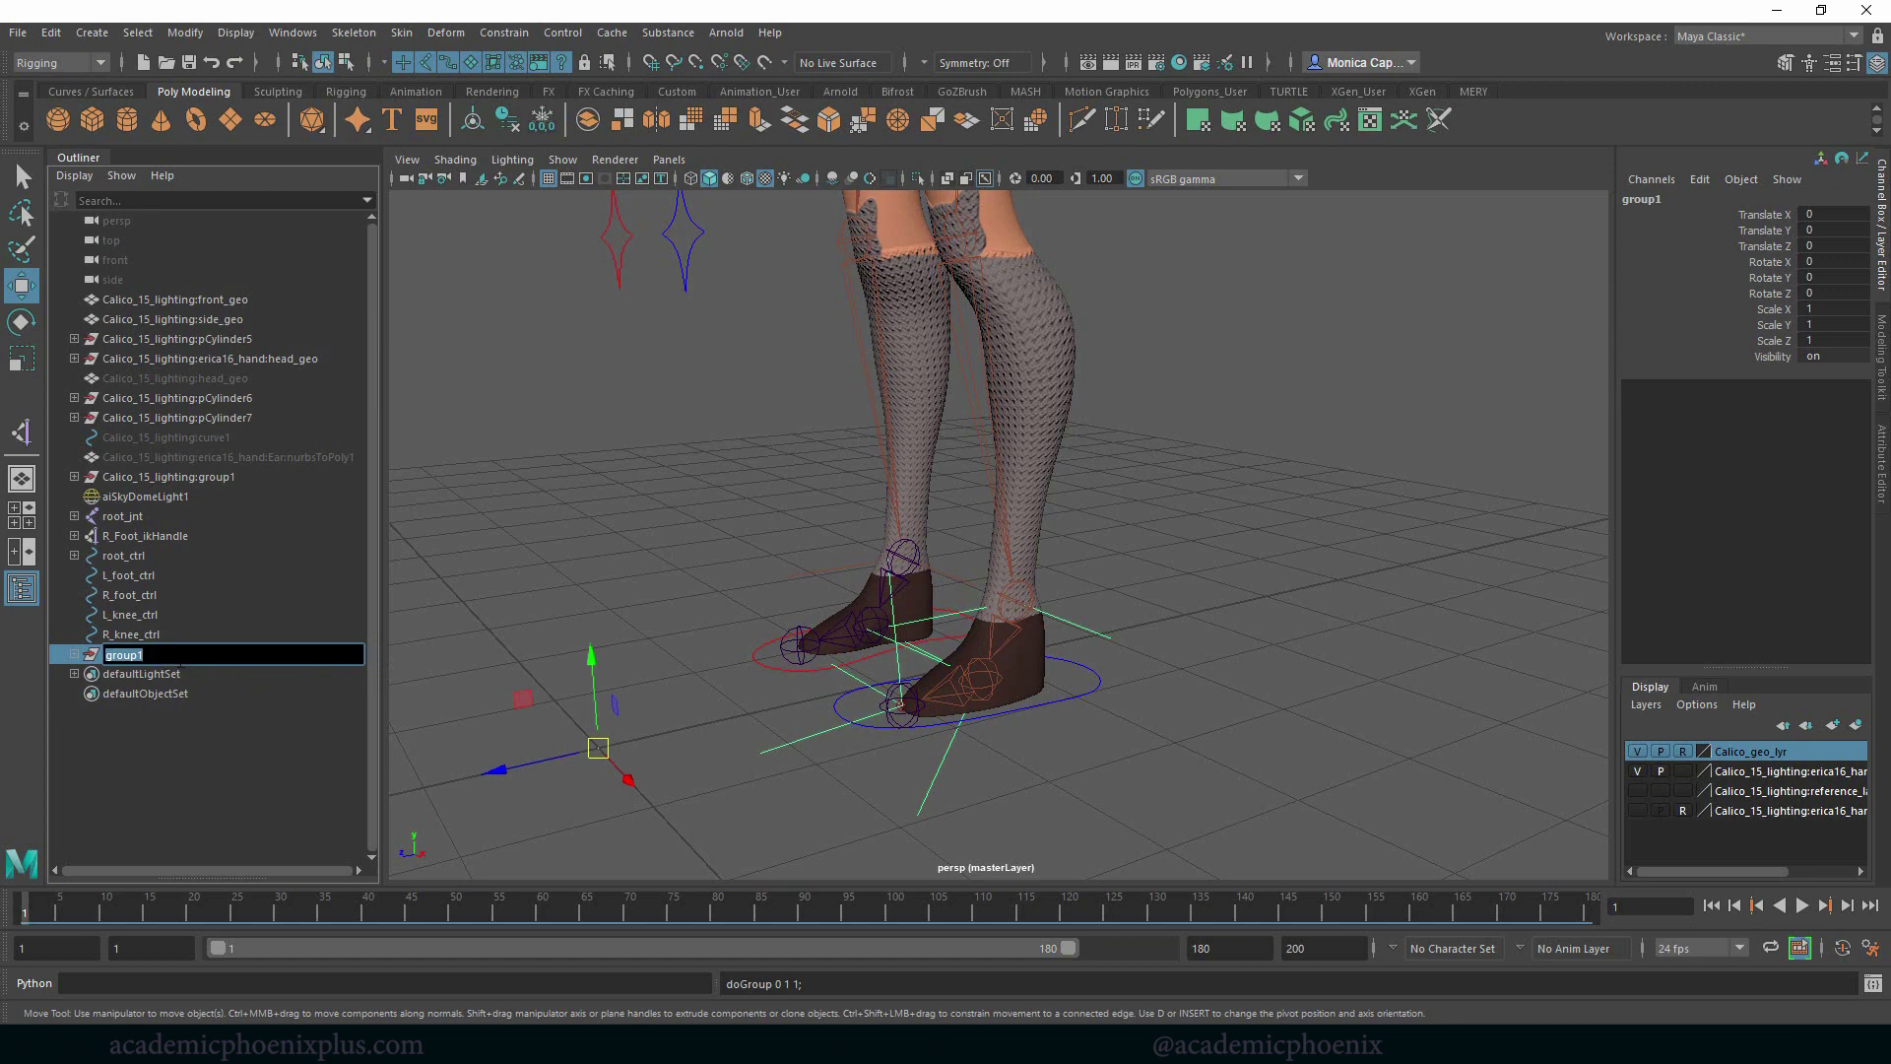
{"action": "type", "text": "footControl_Grp"}
{"action": "key", "text": "Return"}
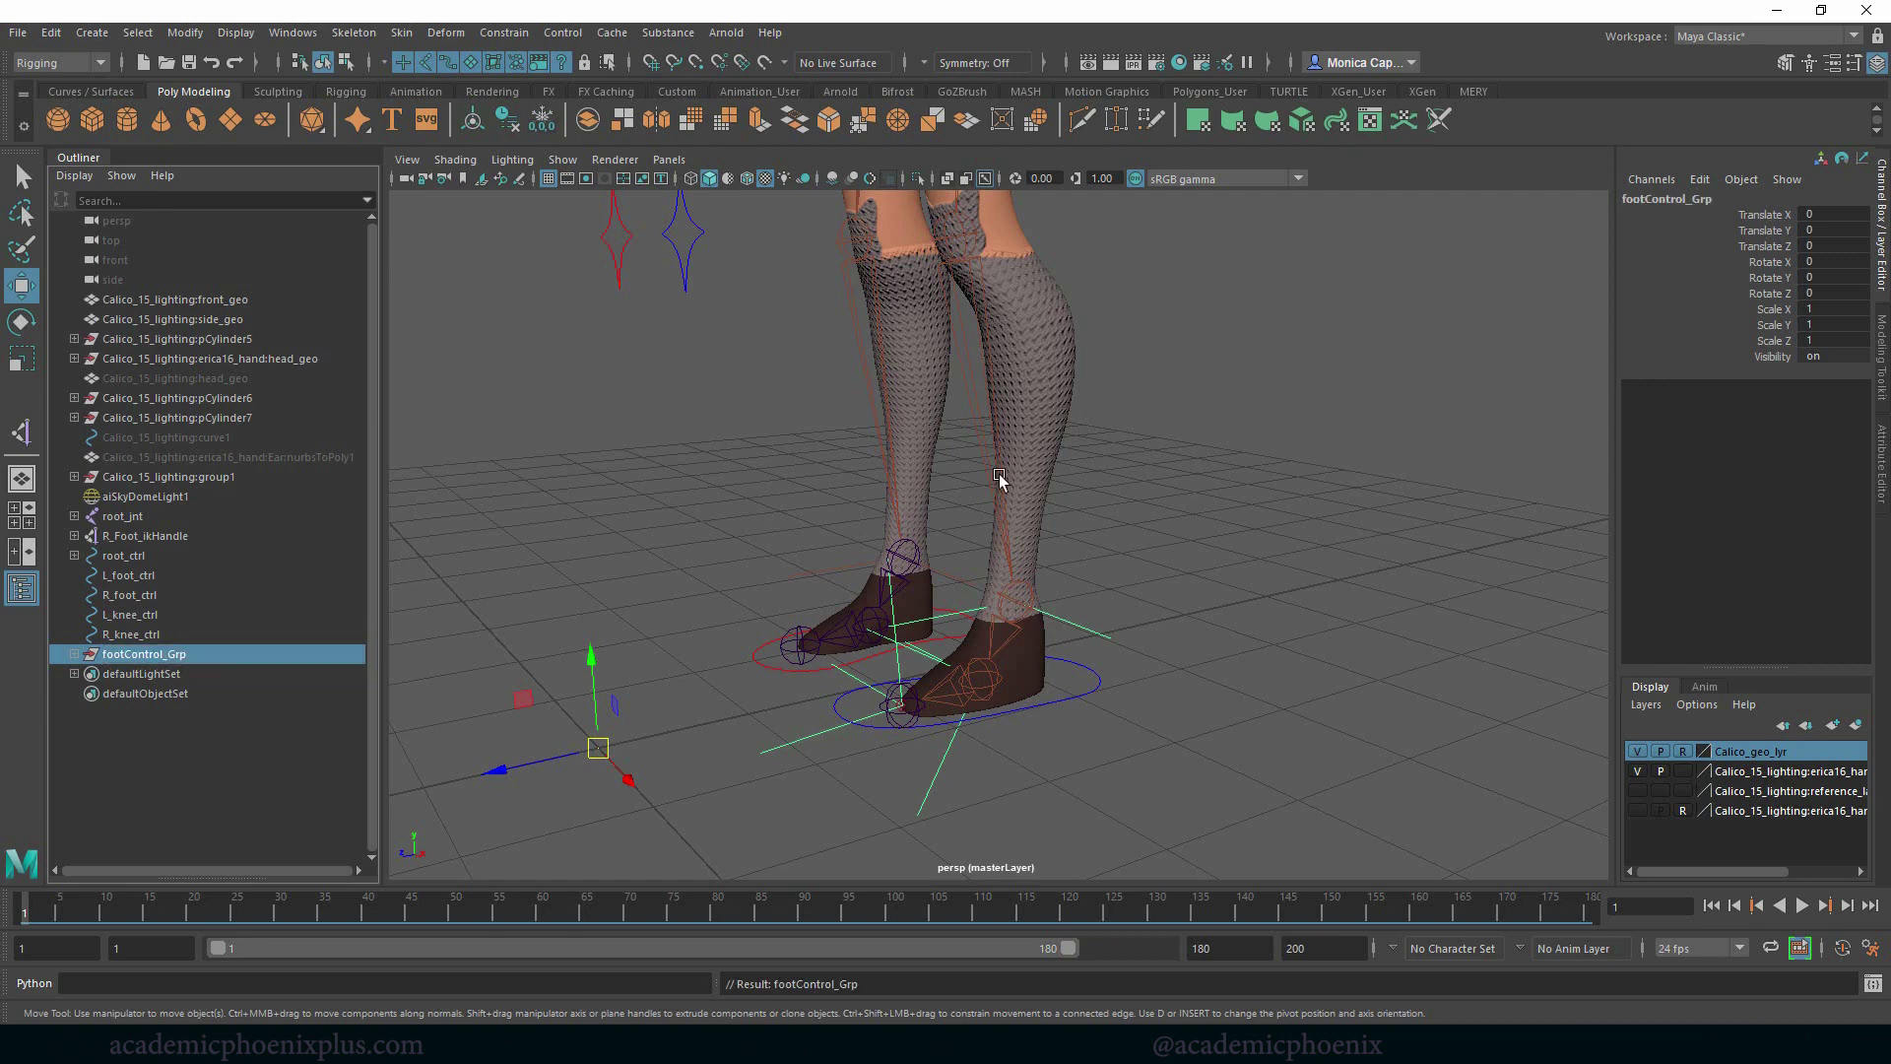
Parent-constrain footControl_Grp to the left foot control curve L_foot_ctrl
{"action": "scroll", "coordinate": [999, 474], "scroll_direction": "down", "scroll_amount": 3}
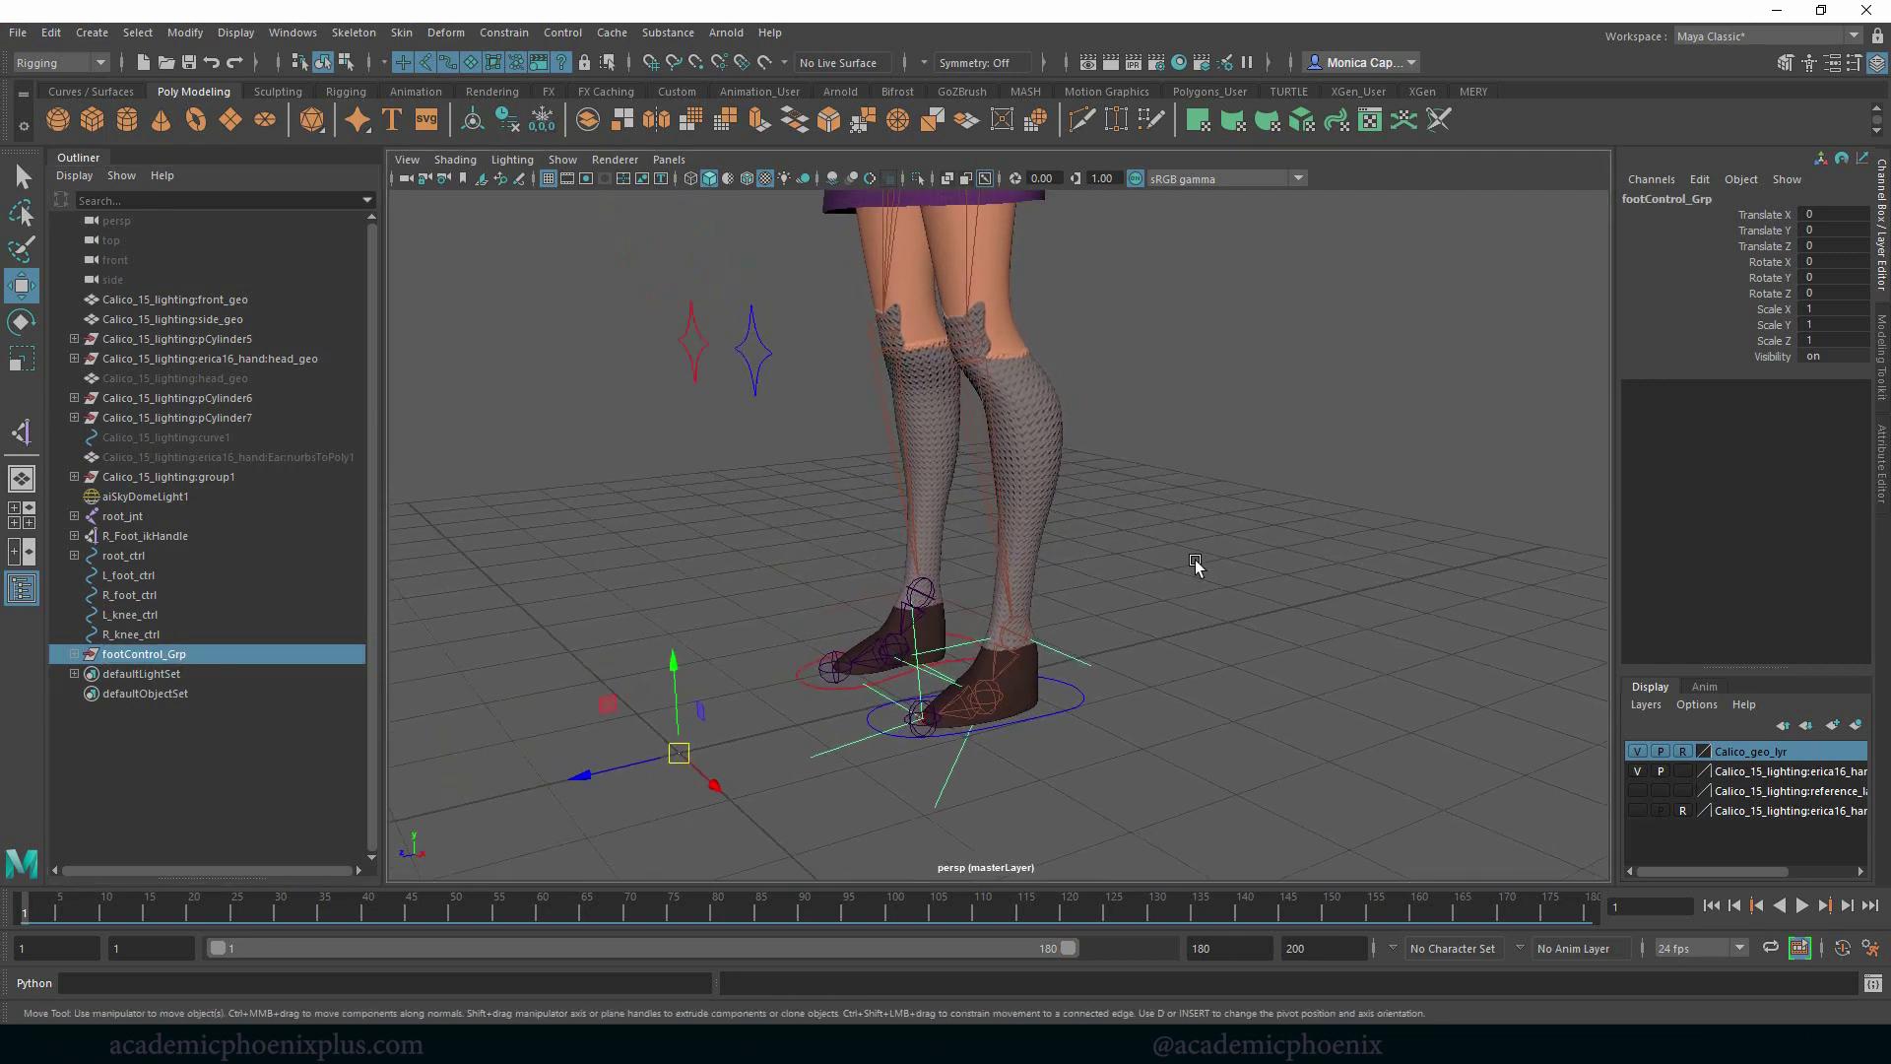
{"action": "scroll", "coordinate": [1194, 561], "scroll_direction": "down", "scroll_amount": 2}
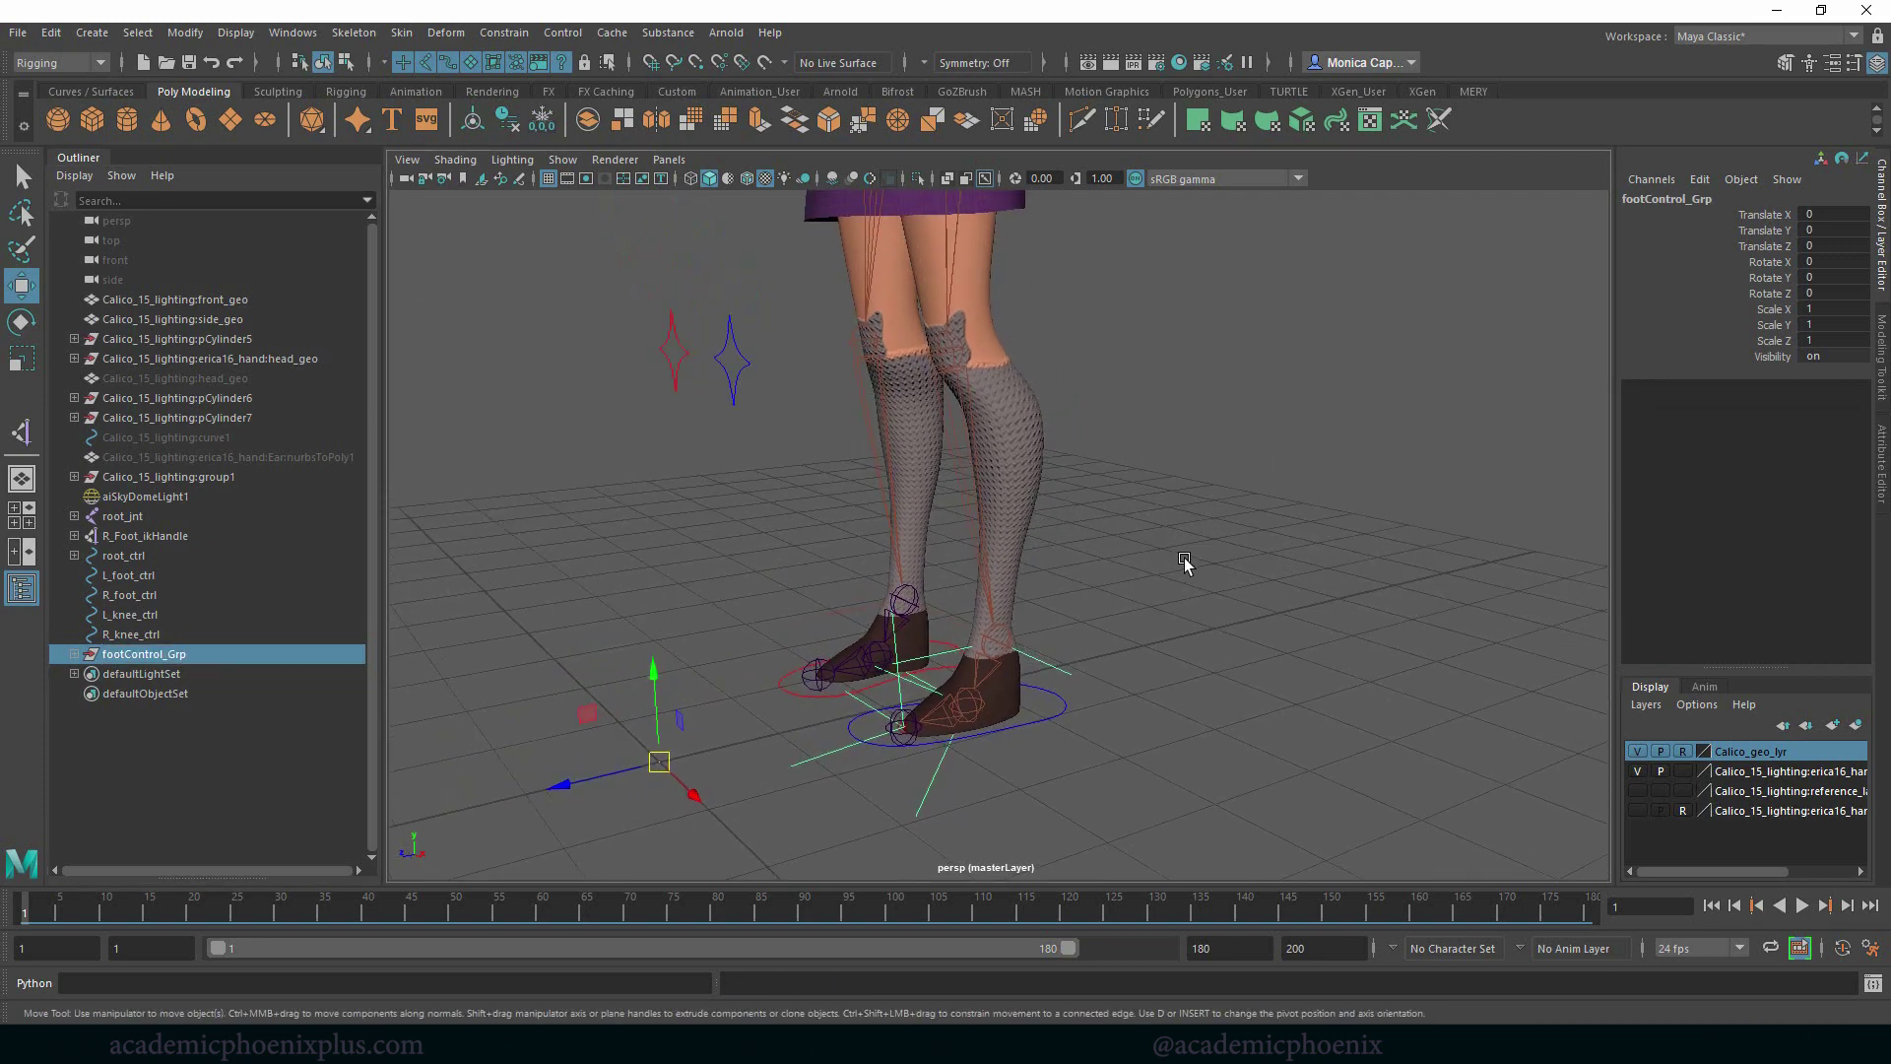
{"action": "scroll", "coordinate": [1181, 493], "scroll_direction": "down", "scroll_amount": 2}
{"action": "scroll", "coordinate": [1197, 540], "scroll_direction": "down", "scroll_amount": 2}
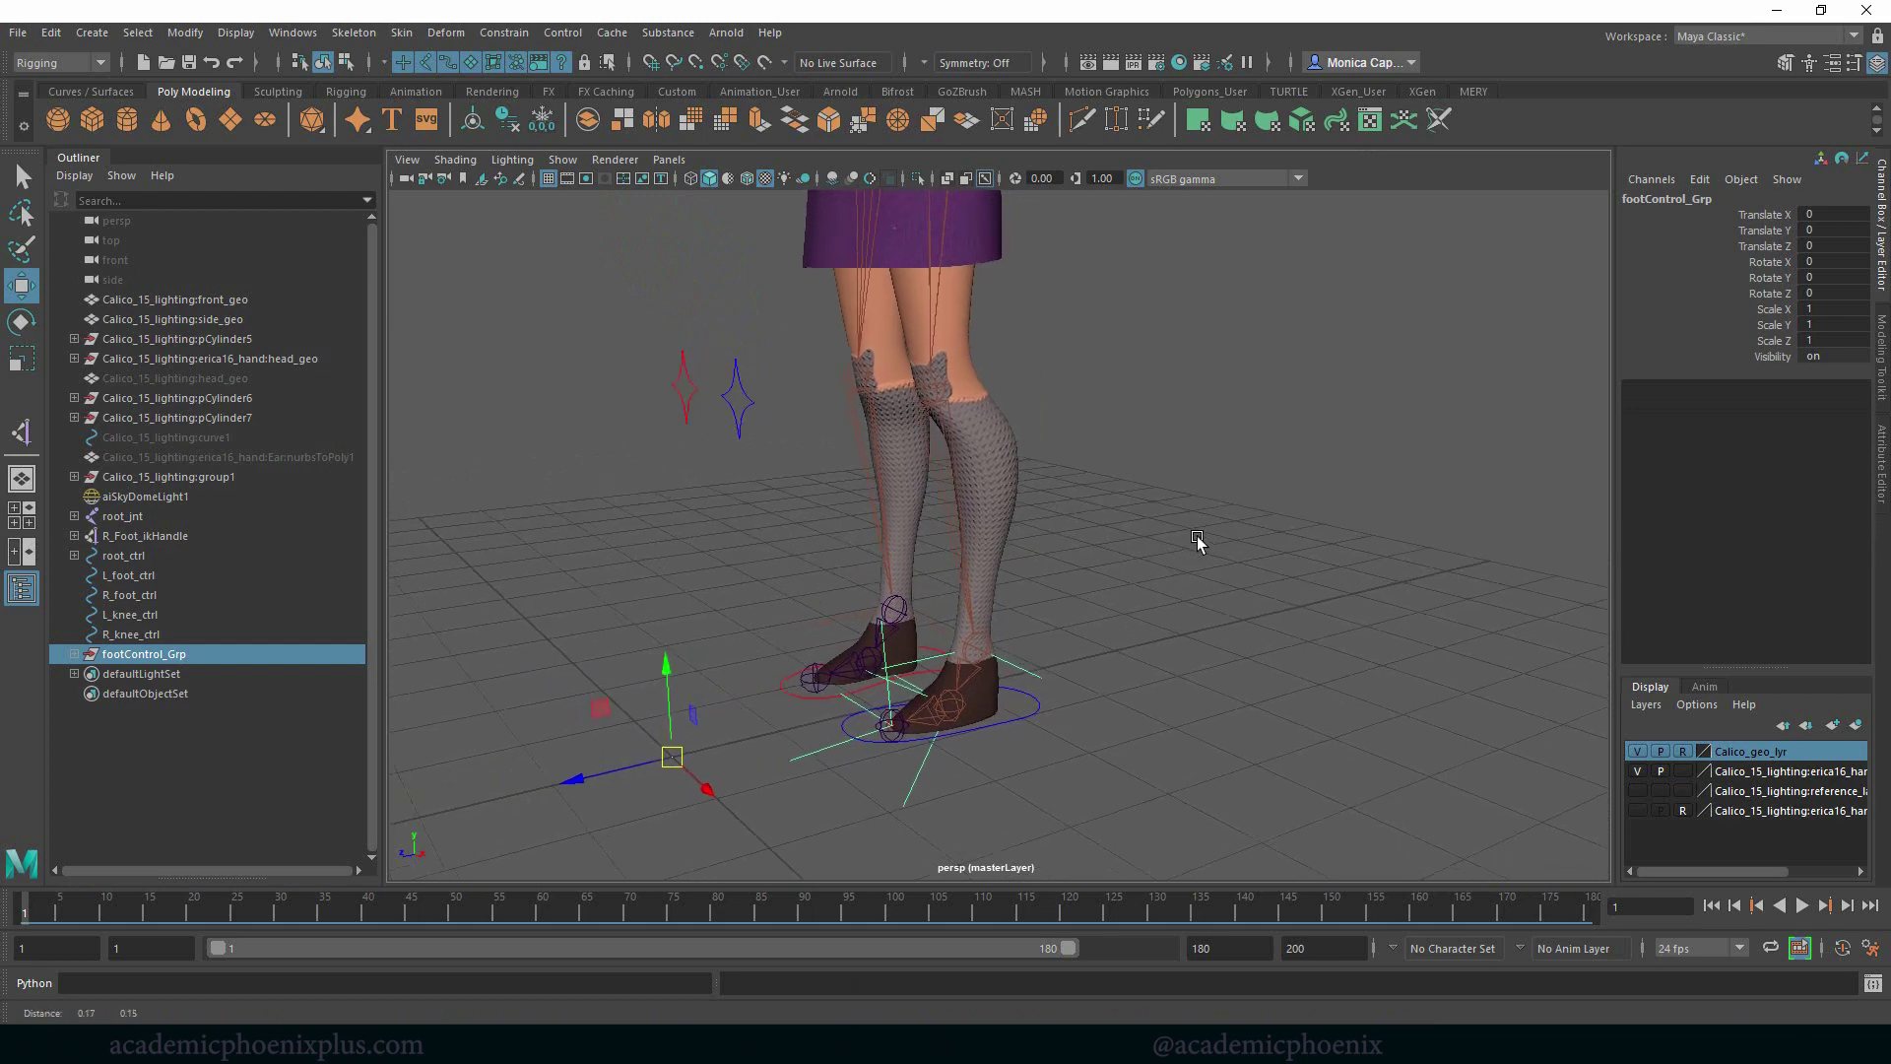
{"action": "left_click", "coordinate": [1138, 721]}
{"action": "left_click", "coordinate": [1015, 723]}
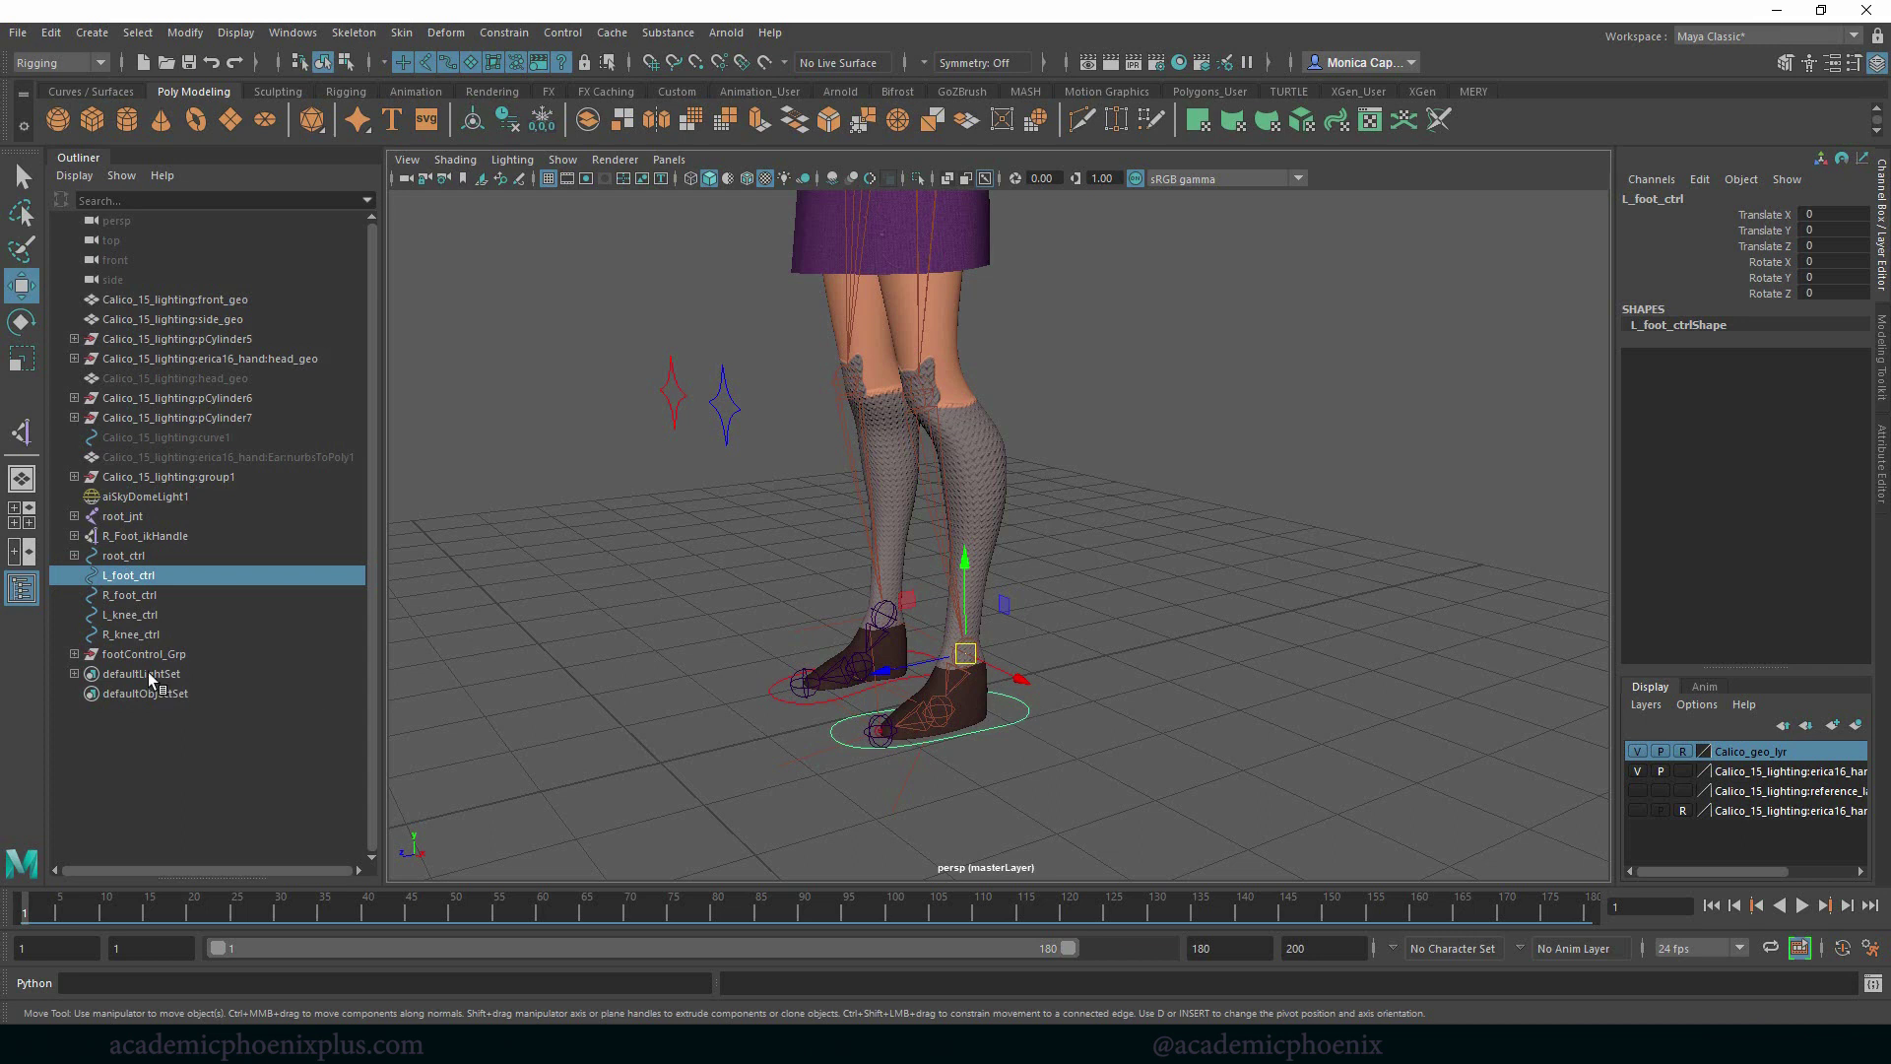
{"action": "left_click", "coordinate": [172, 656], "text": "ctrl"}
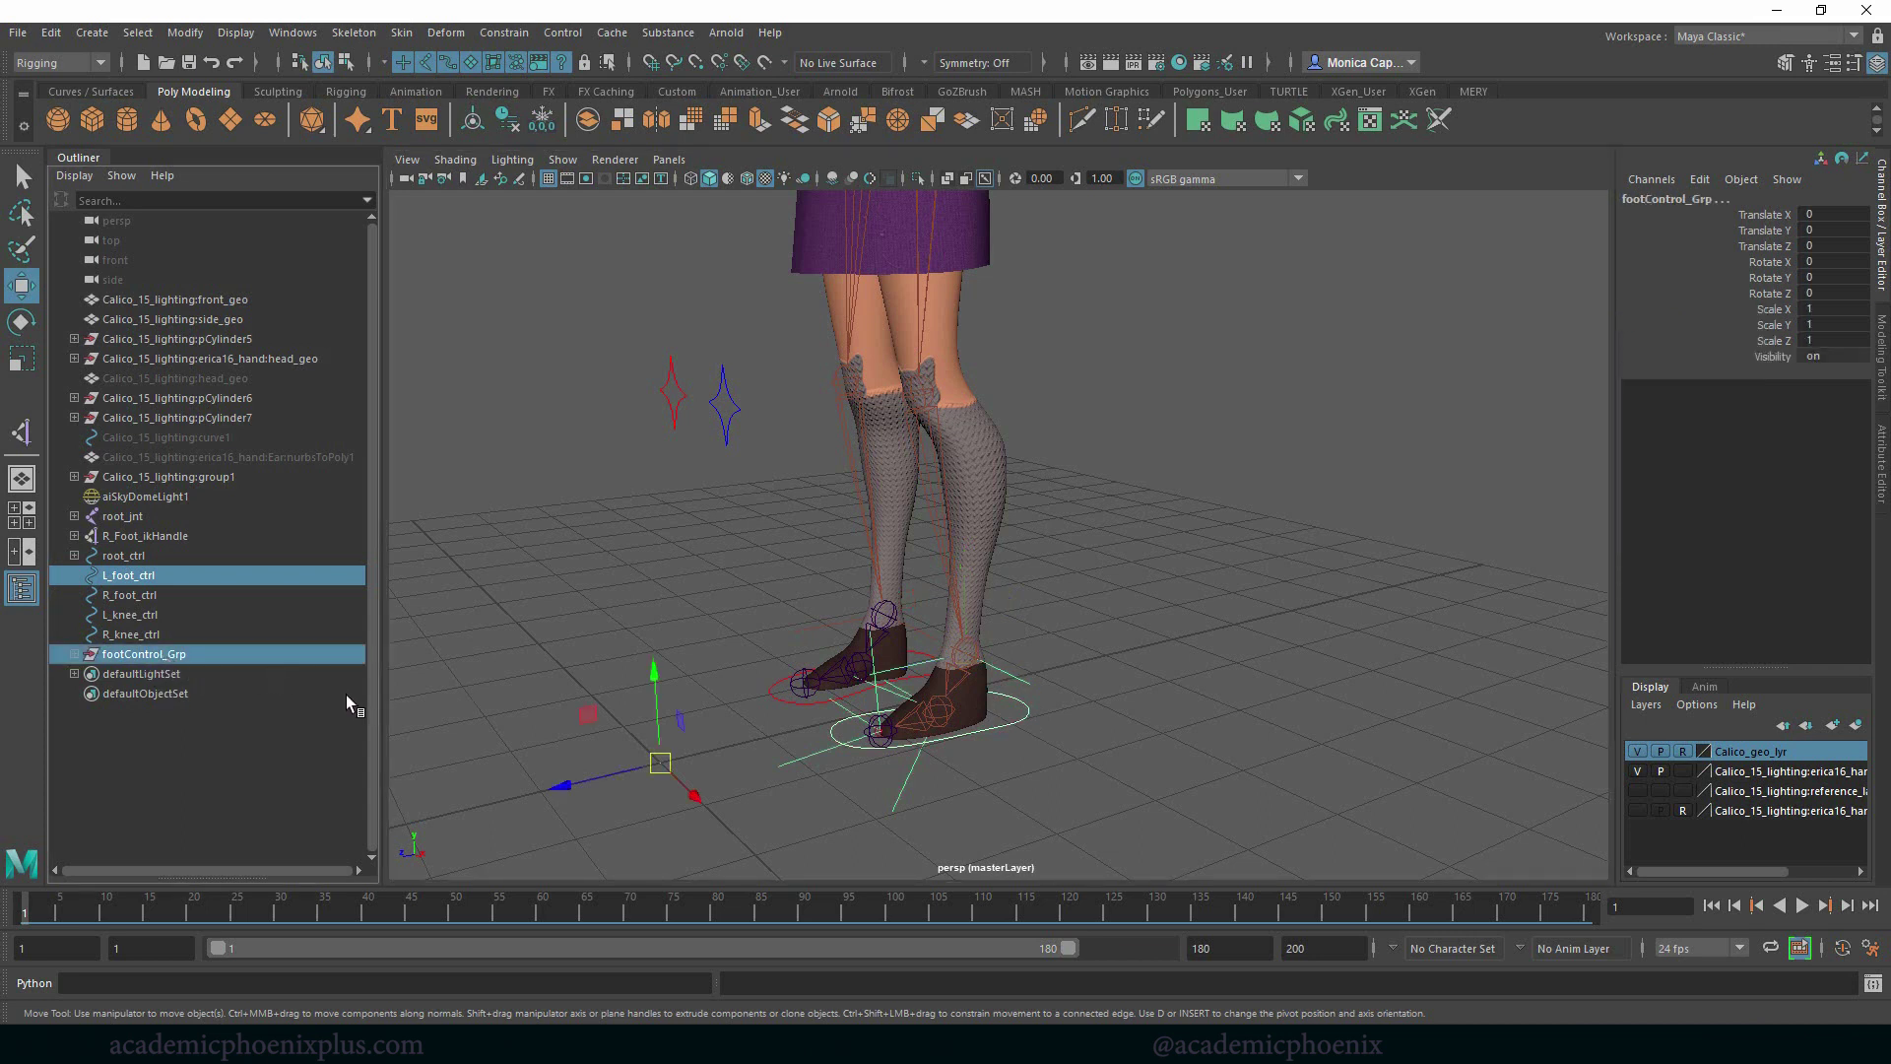
{"action": "left_click", "coordinate": [506, 35]}
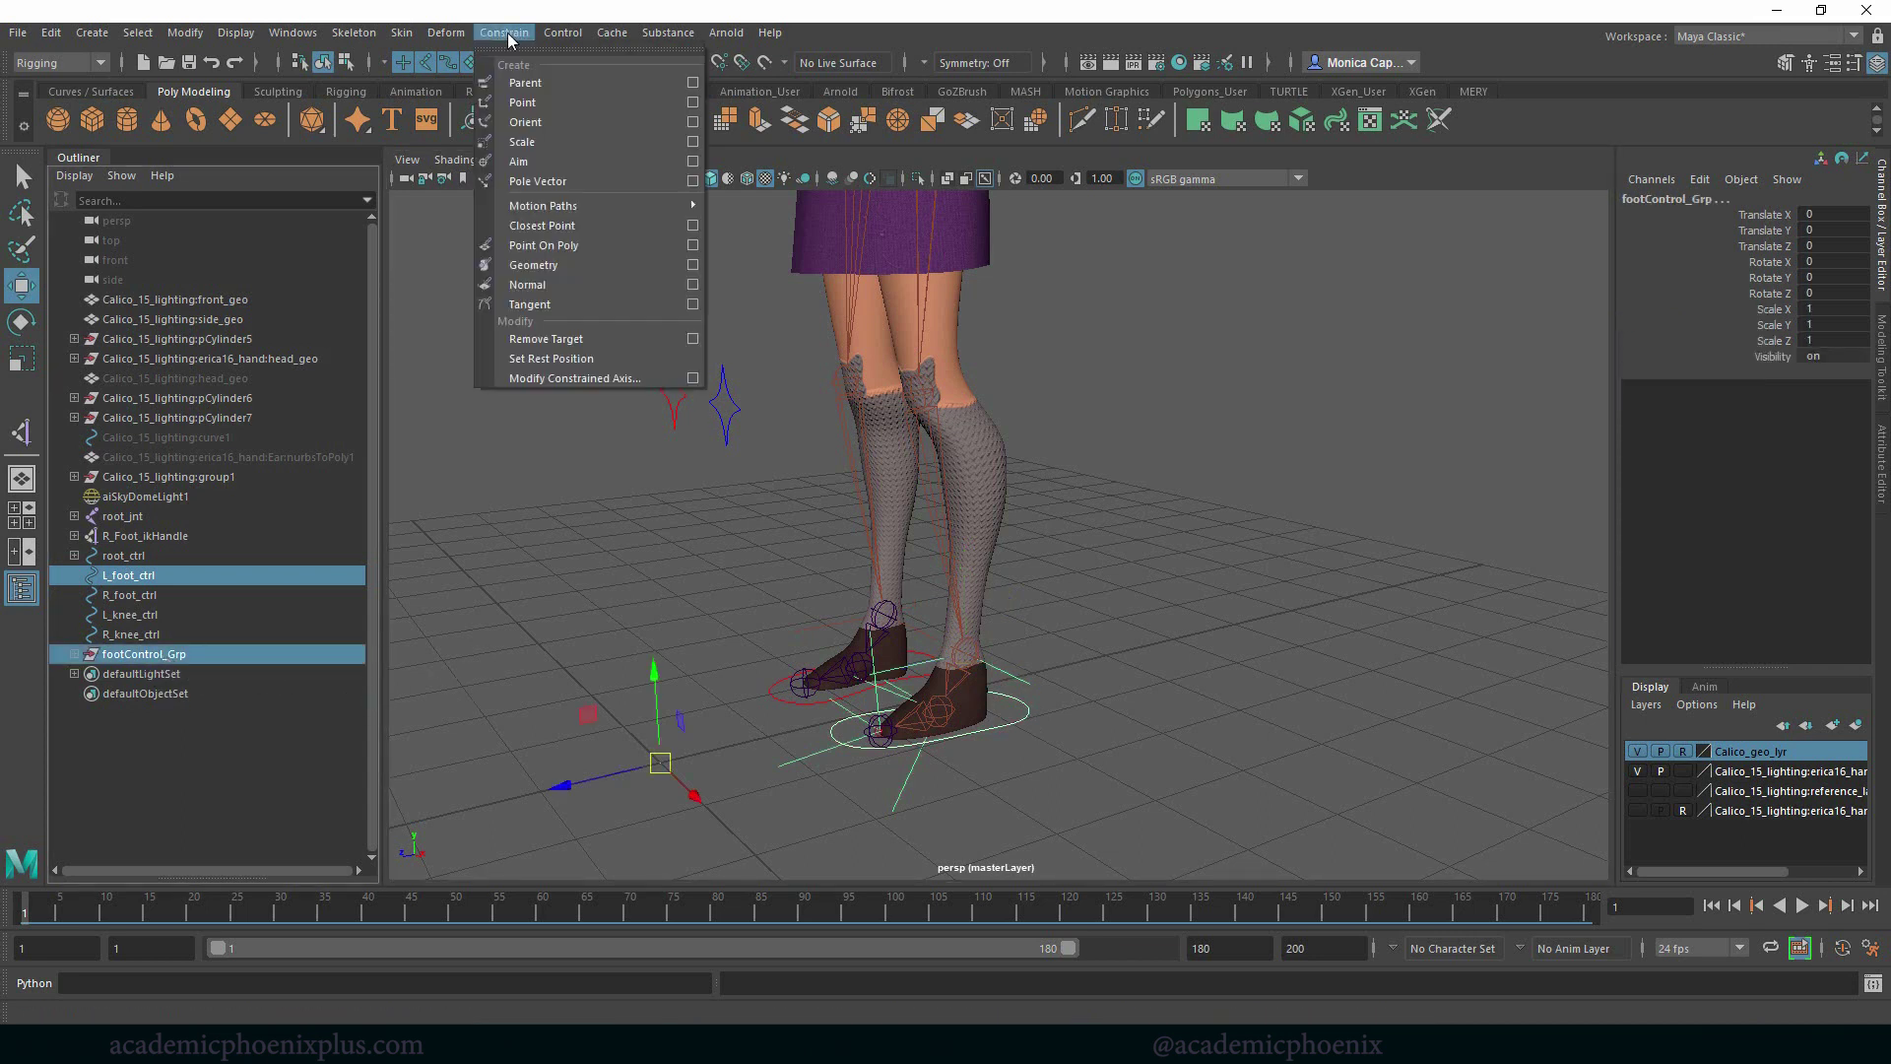
{"action": "left_click", "coordinate": [539, 82]}
Try moving L_foot_ctrl up and away from the left shoe, then rotating it, and undo the rotation
{"action": "left_click", "coordinate": [1010, 721]}
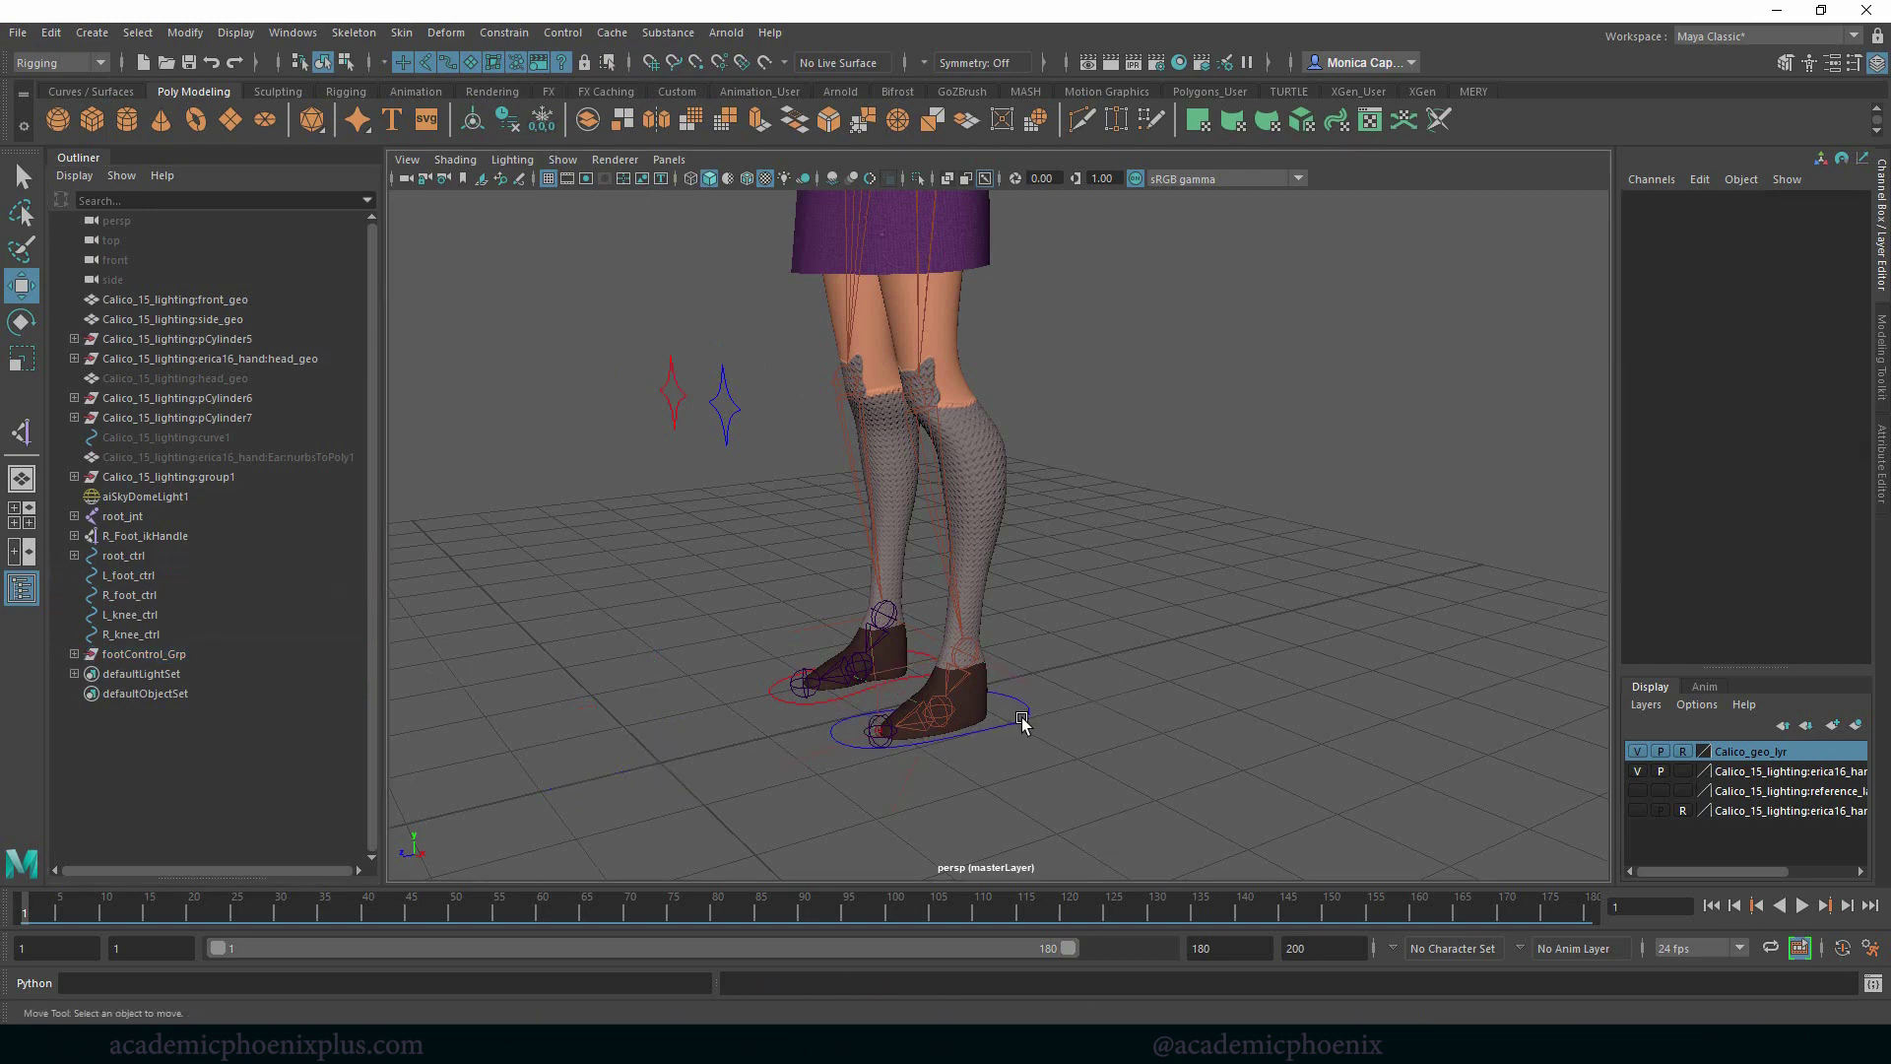
{"action": "left_click", "coordinate": [1025, 726]}
{"action": "left_click_drag", "start_coordinate": [973, 669], "coordinate": [938, 599]}
{"action": "key", "text": "e"}
{"action": "key", "text": "ctrl+z"}
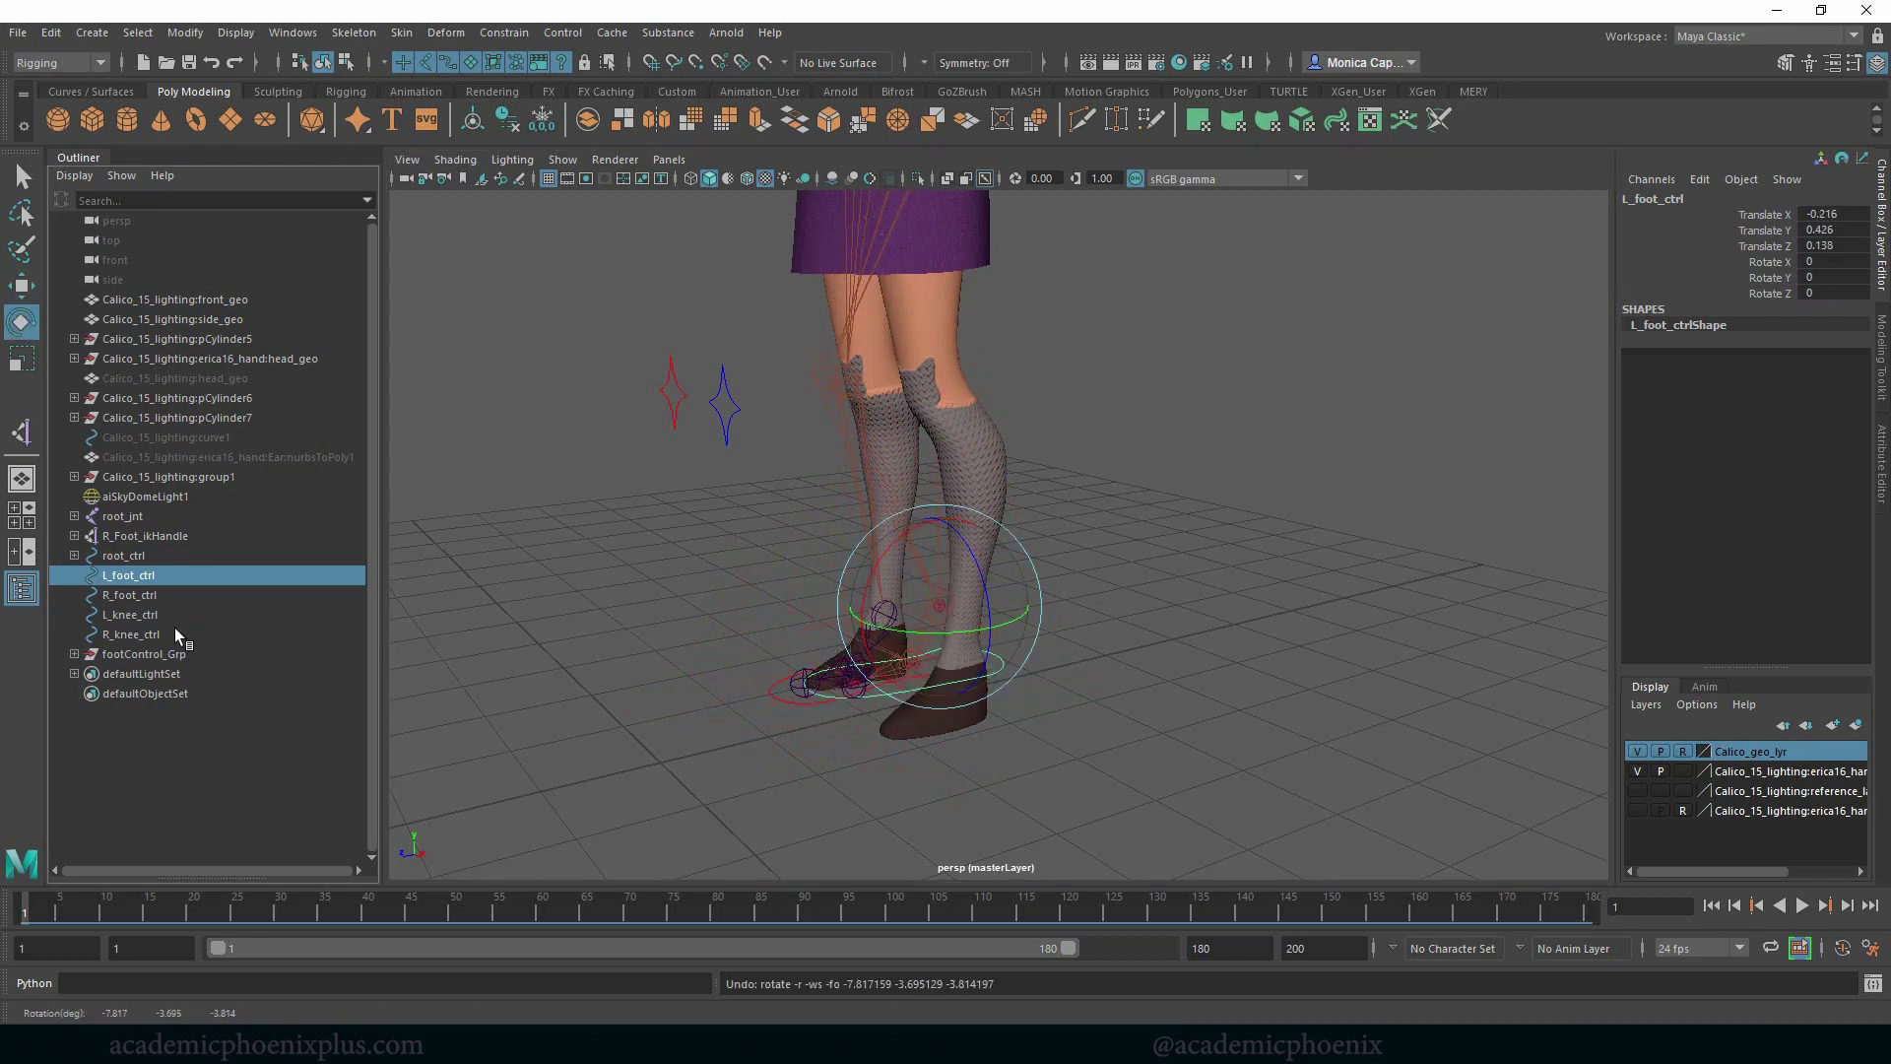
Expand footControl_Grp down through L_heel_grp, trying rotations of L_toePivot_grp and L_heel_grp and undoing them
{"action": "left_click", "coordinate": [123, 654]}
{"action": "left_click", "coordinate": [74, 654]}
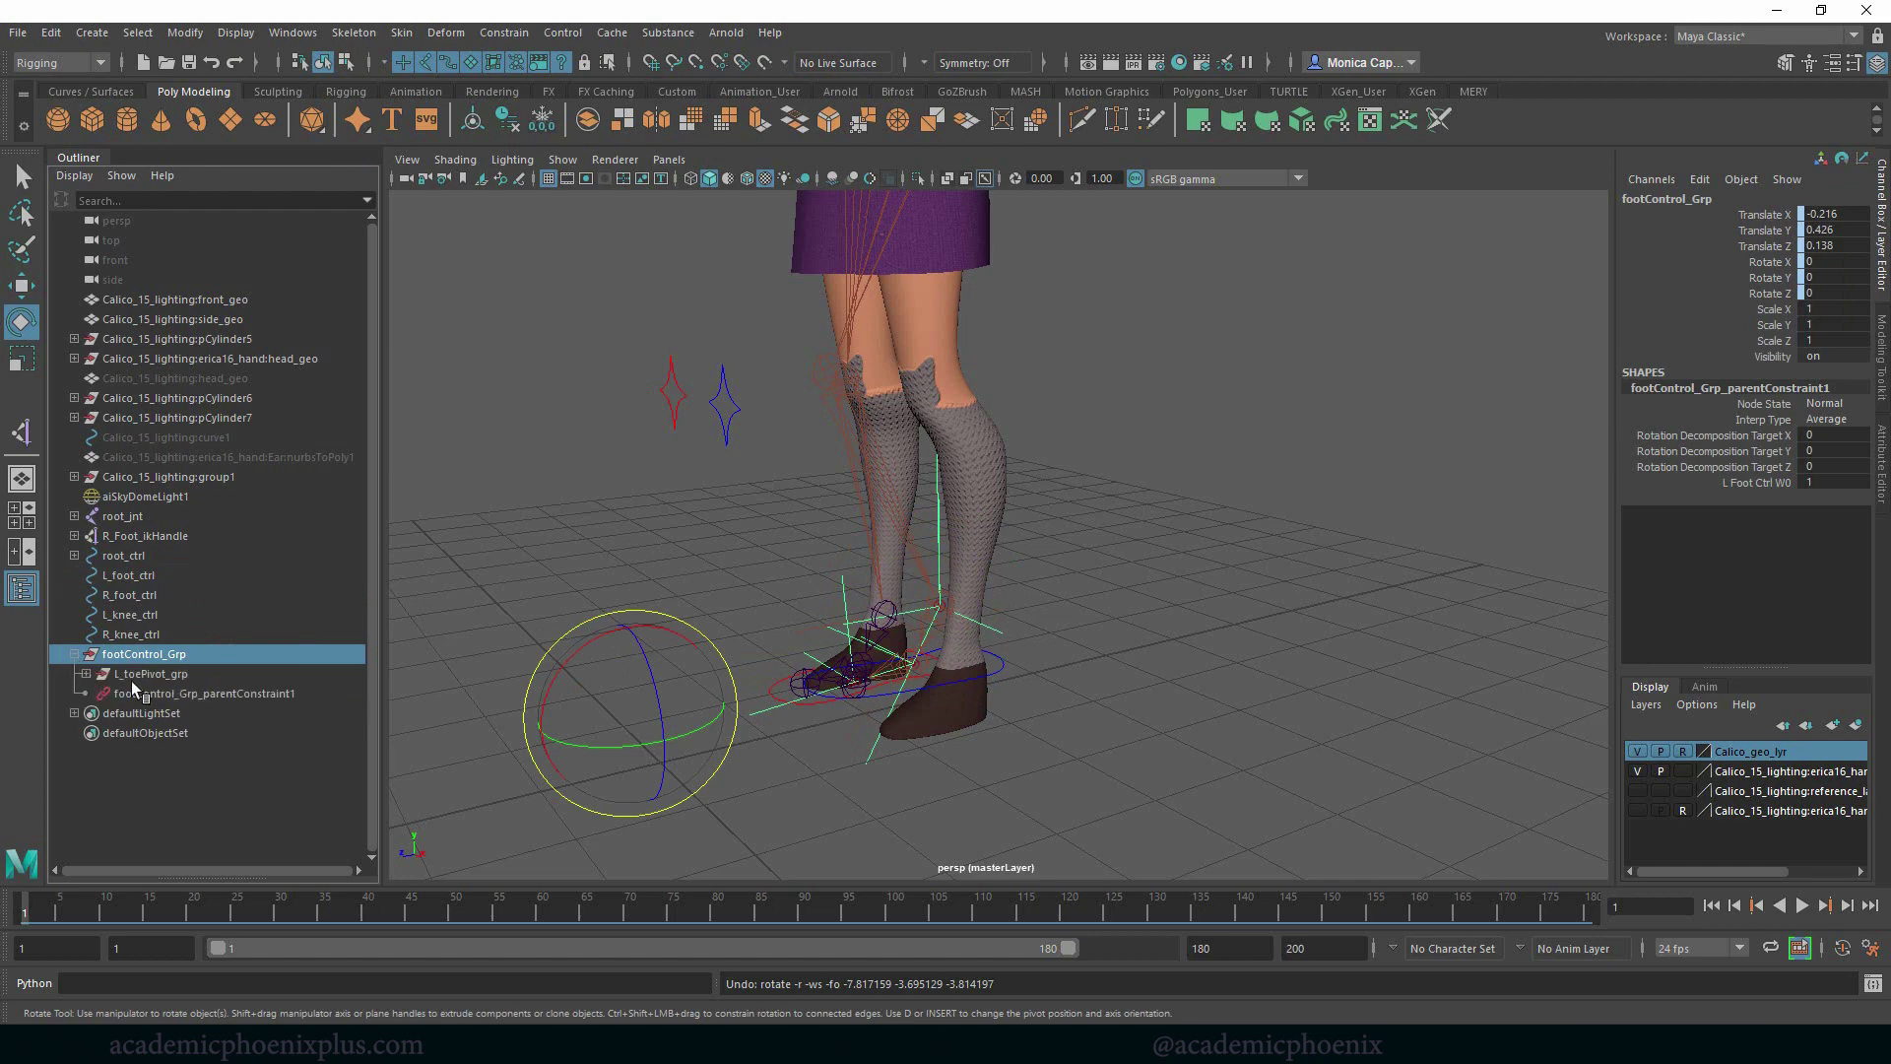
{"action": "left_click", "coordinate": [148, 673]}
{"action": "left_click_drag", "start_coordinate": [788, 658], "coordinate": [764, 685]}
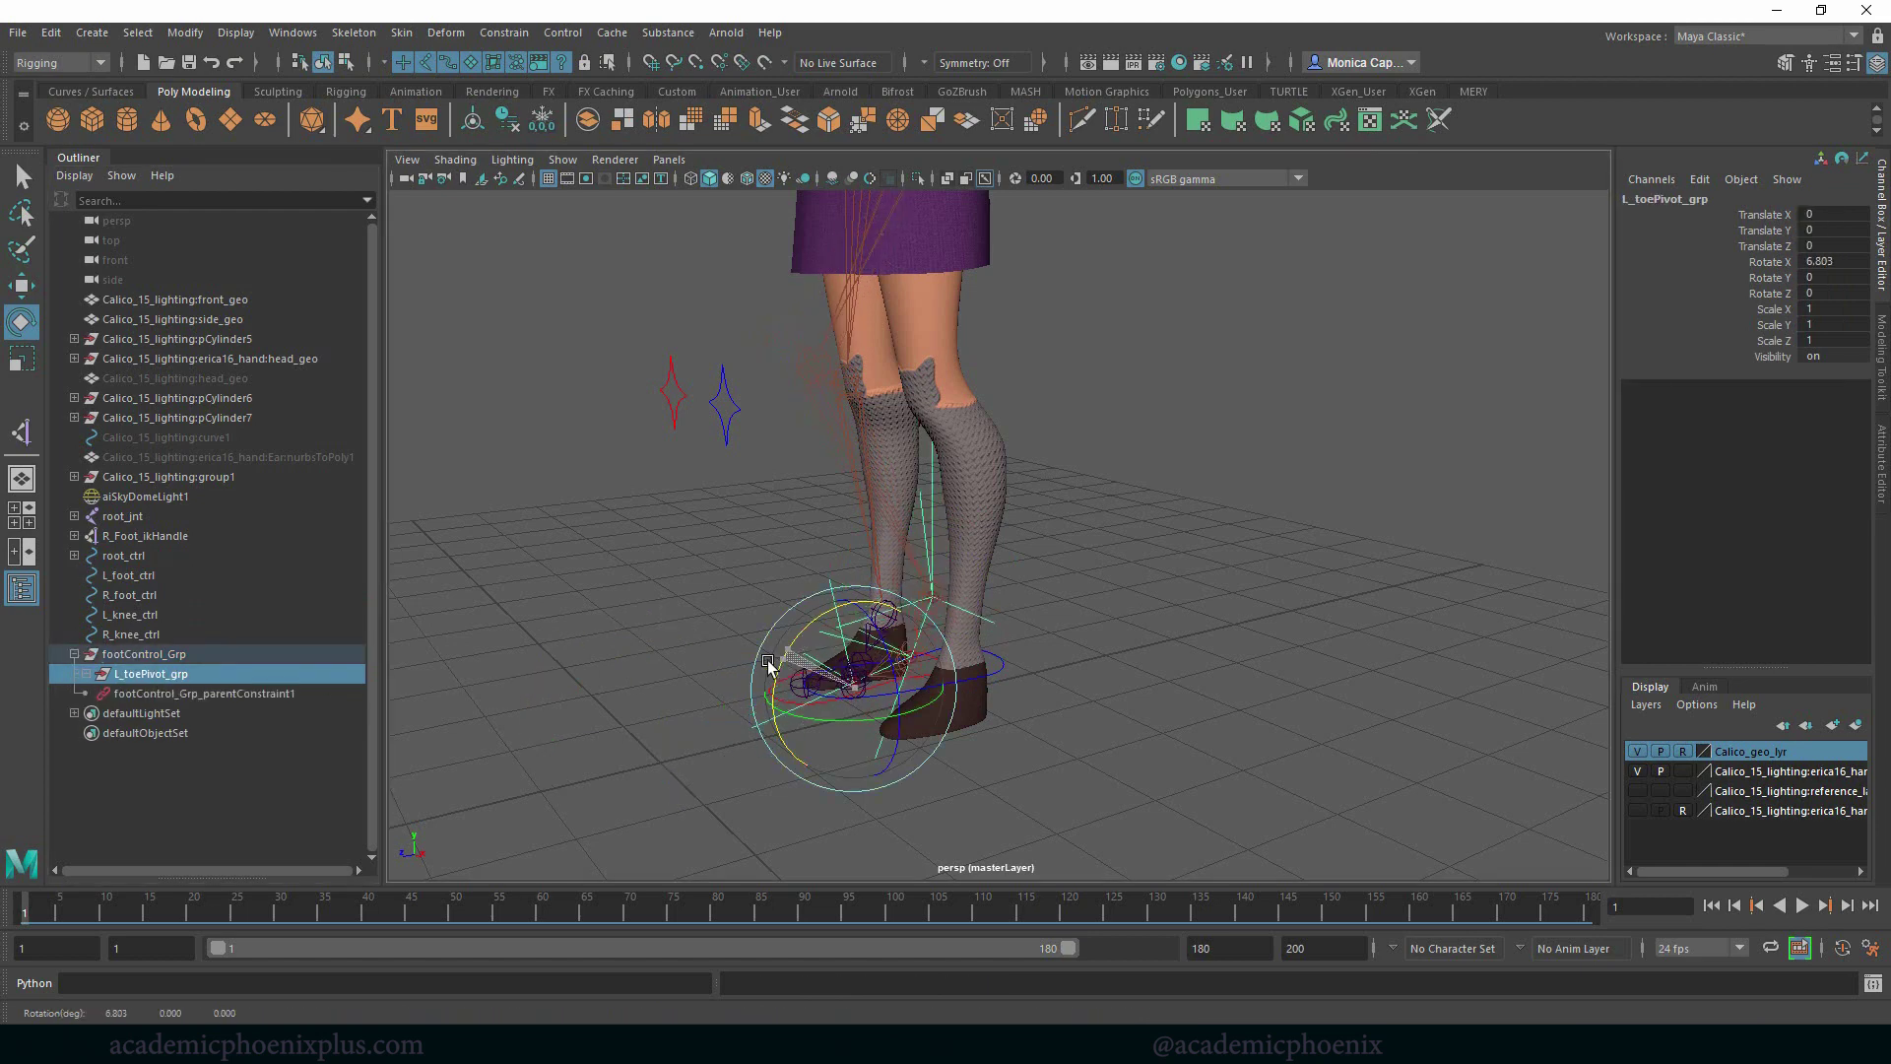
{"action": "key", "text": "ctrl+z"}
{"action": "left_click", "coordinate": [86, 673]}
{"action": "left_click", "coordinate": [148, 693]}
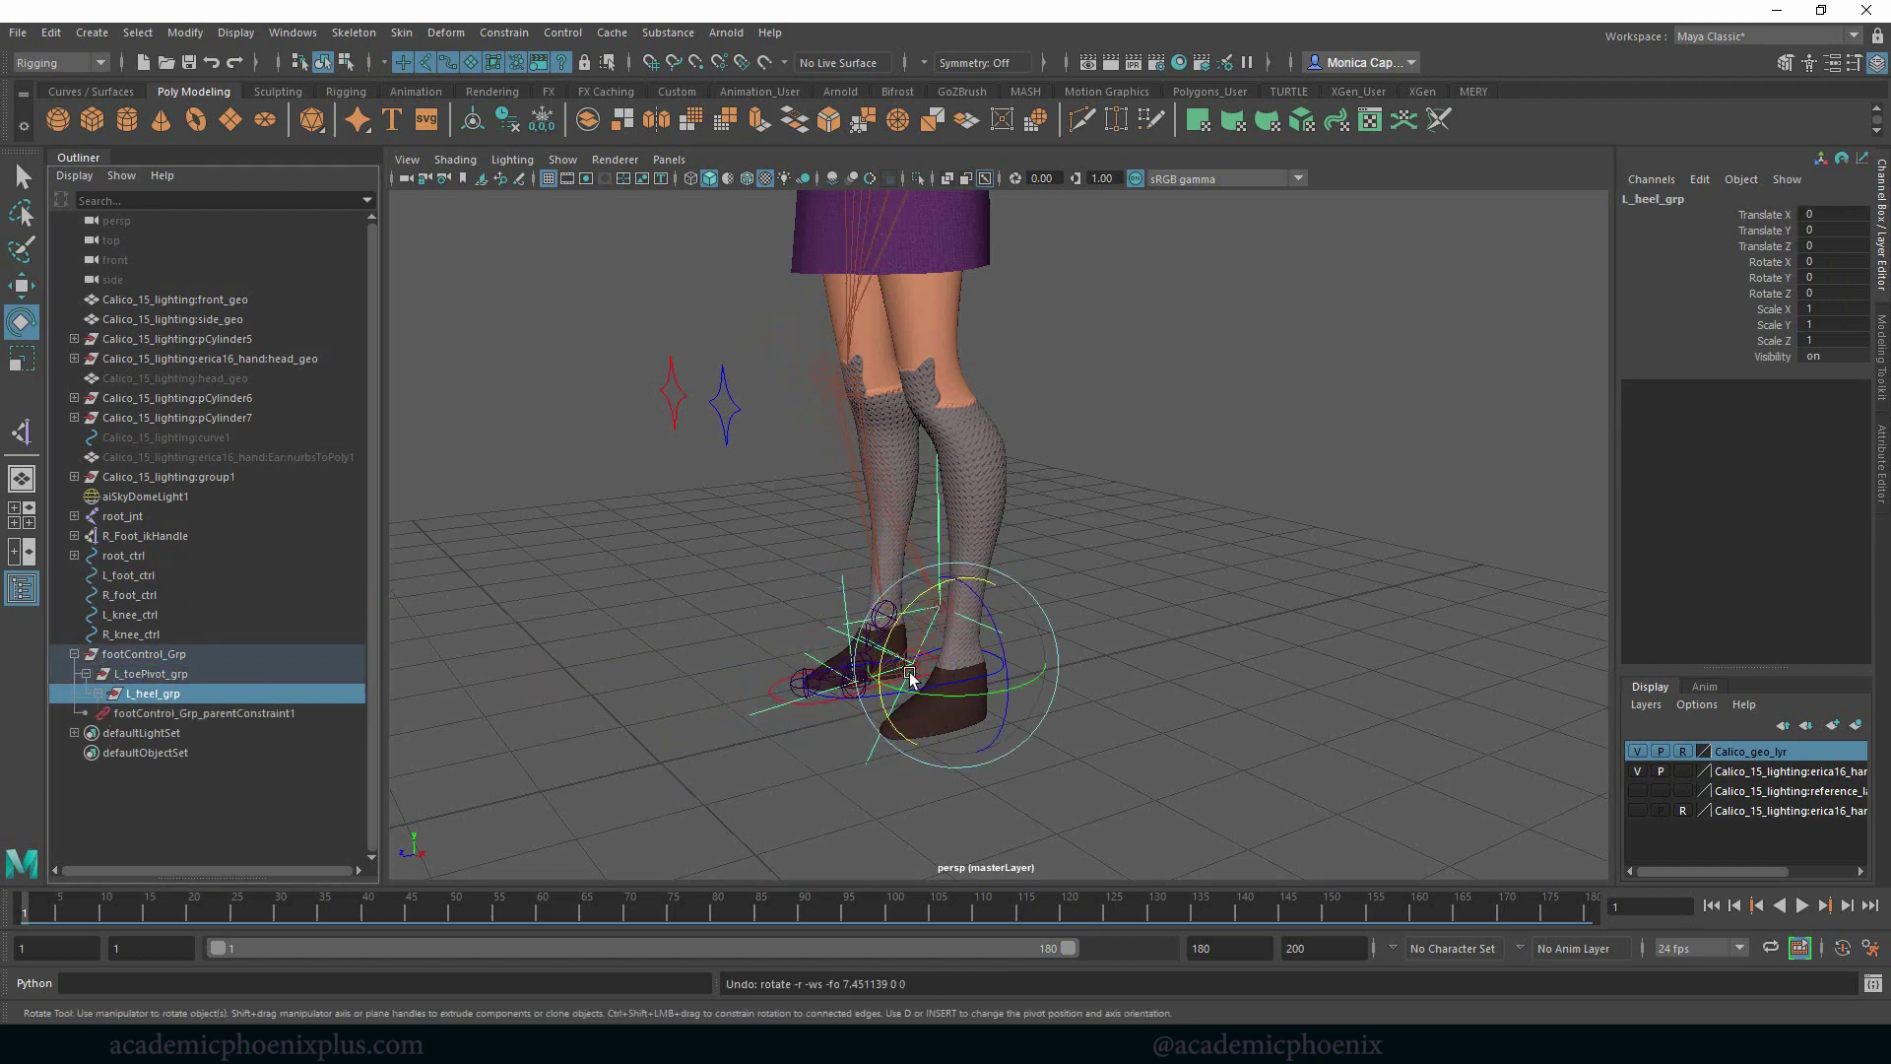
{"action": "key", "text": "ctrl+z"}
{"action": "left_click", "coordinate": [98, 693]}
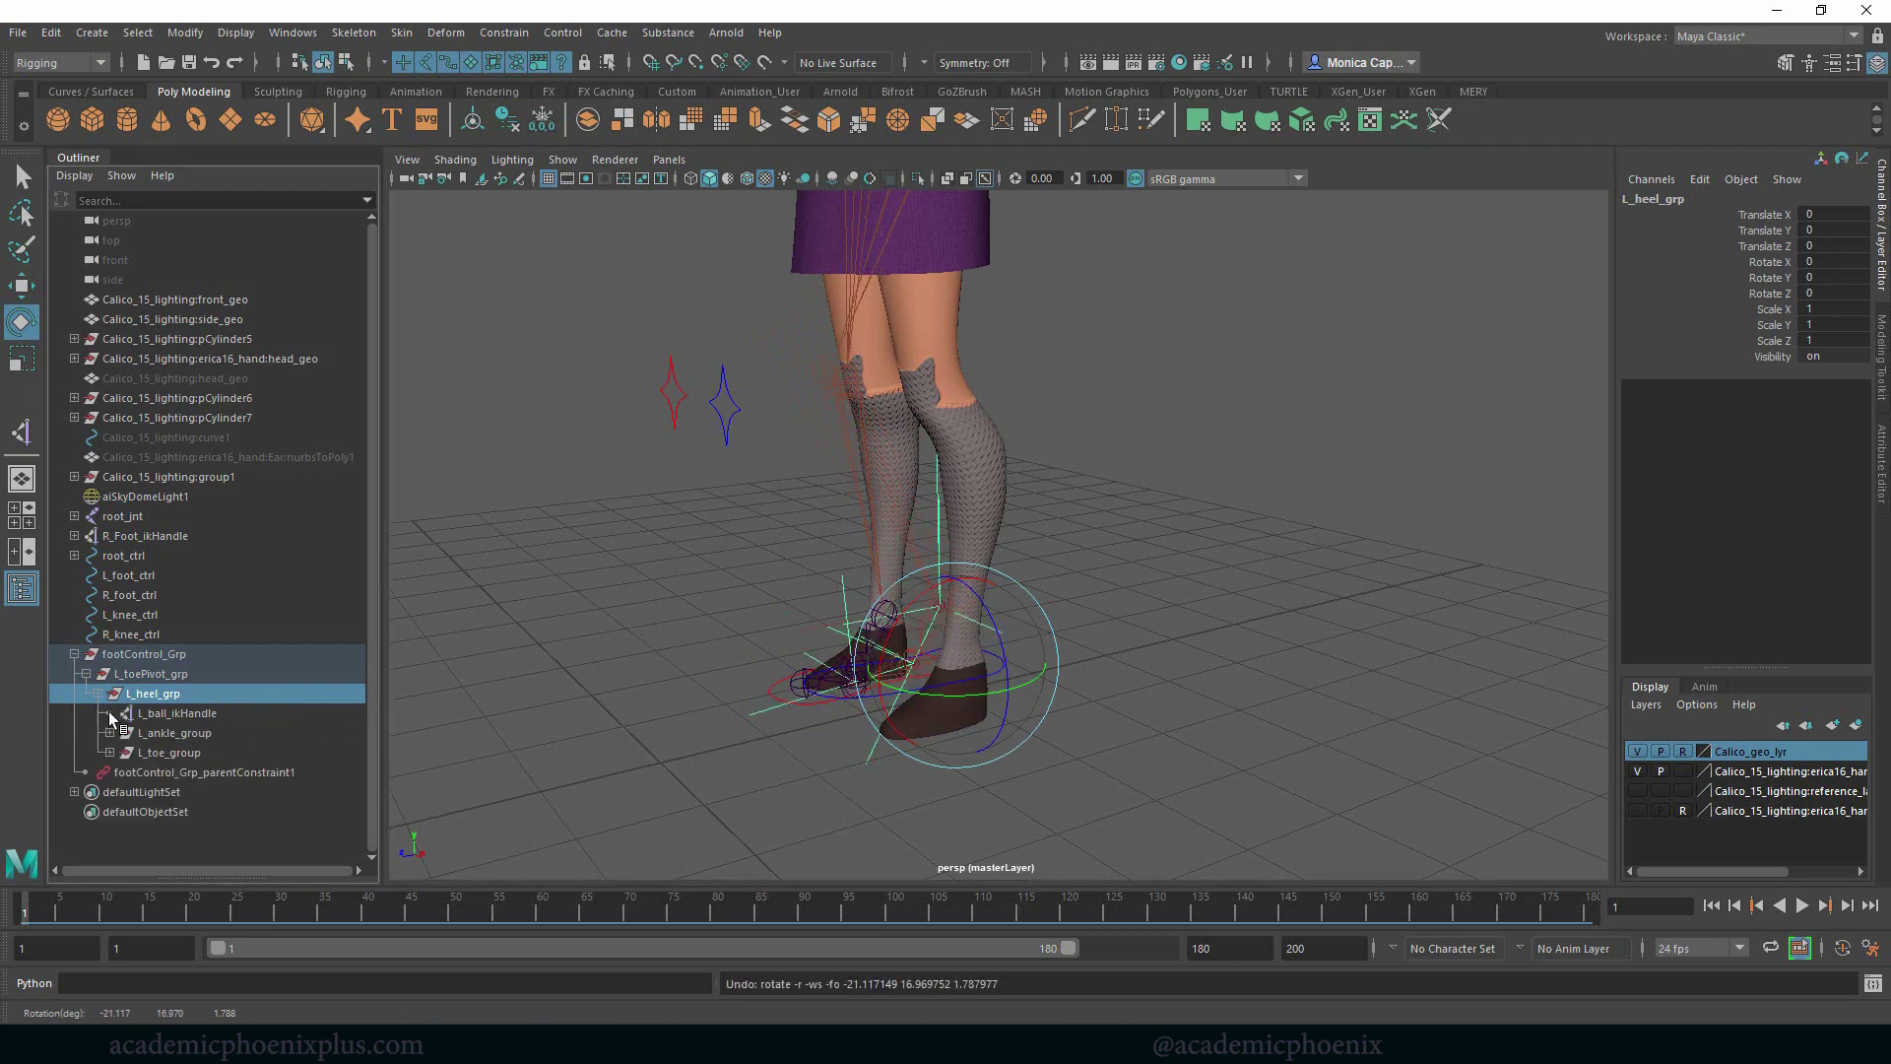
Try rotating L_ankle_group to about -42° in Y, and undo back past the test move of L_foot_ctrl
{"action": "left_click", "coordinate": [268, 733]}
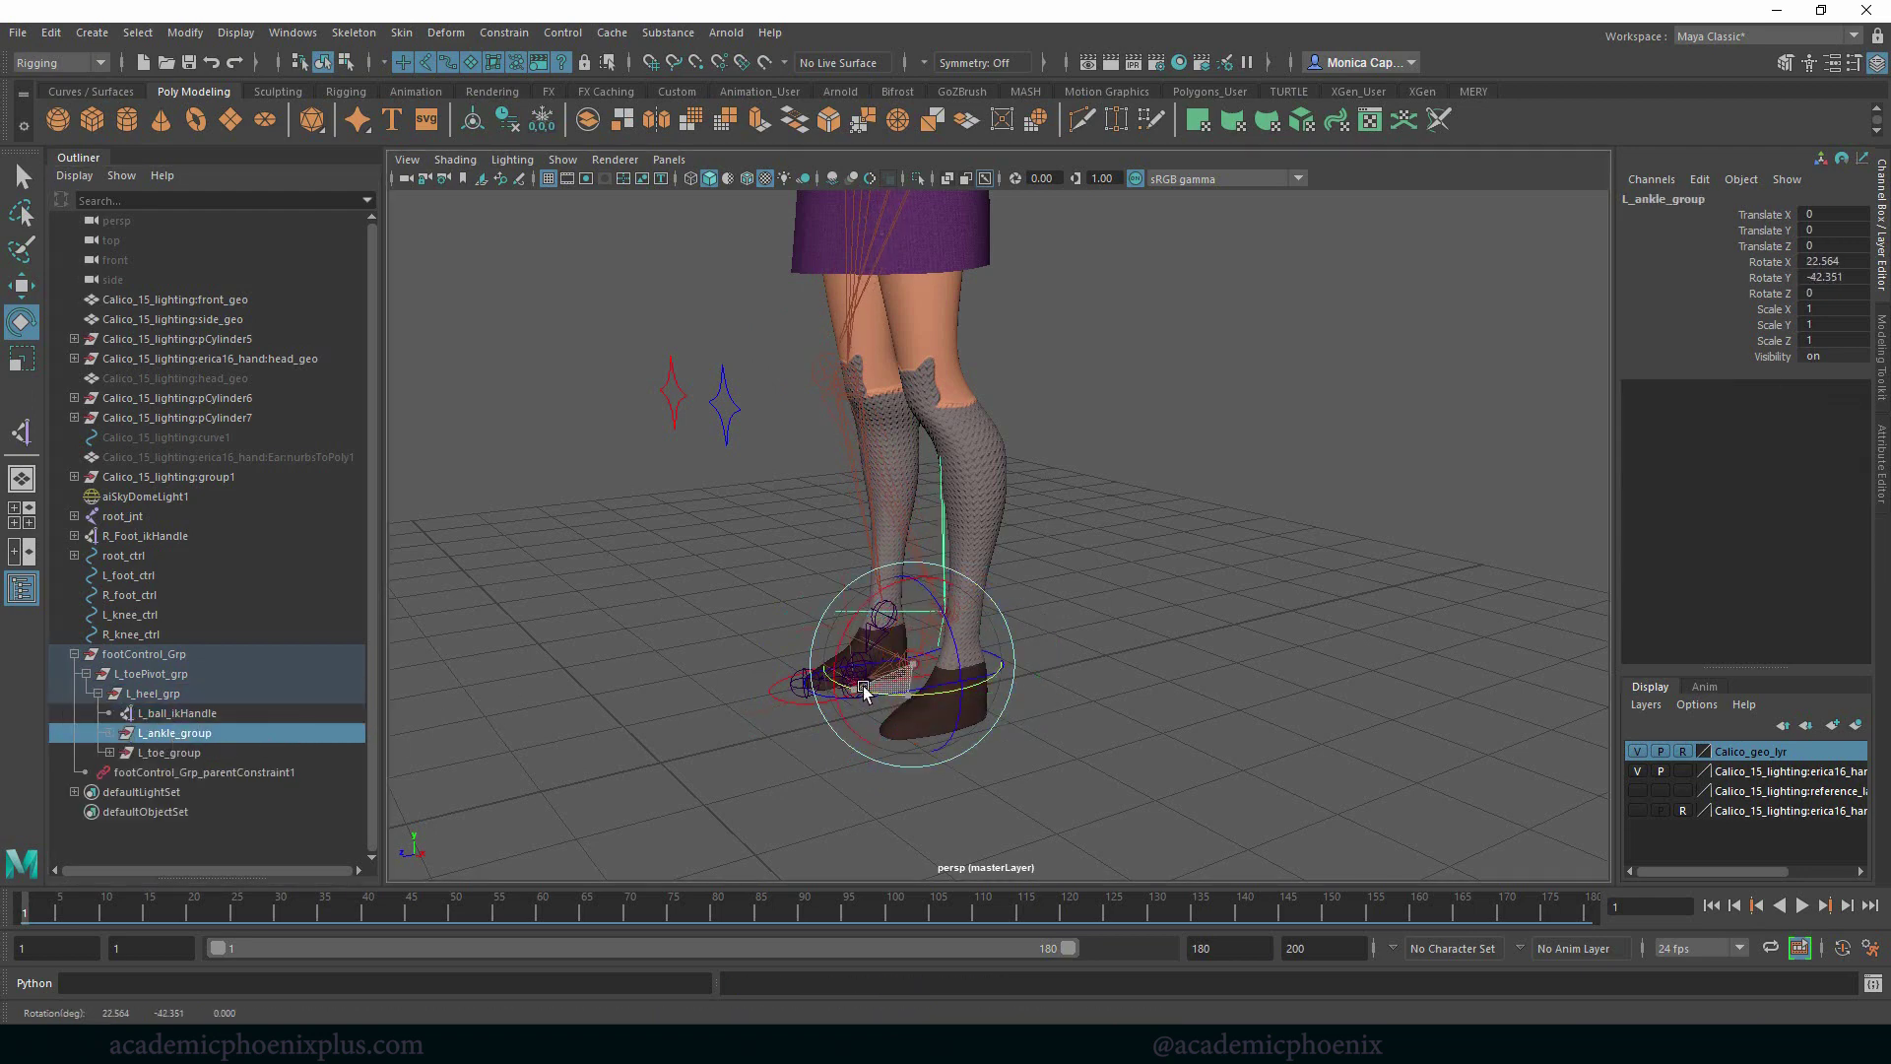
{"action": "key", "text": "ctrl+z"}
{"action": "key", "text": "ctrl+z"}
{"action": "key", "text": "ctrl+z"}
{"action": "key", "text": "ctrl+z"}
{"action": "key", "text": "ctrl+z"}
{"action": "key", "text": "ctrl+z"}
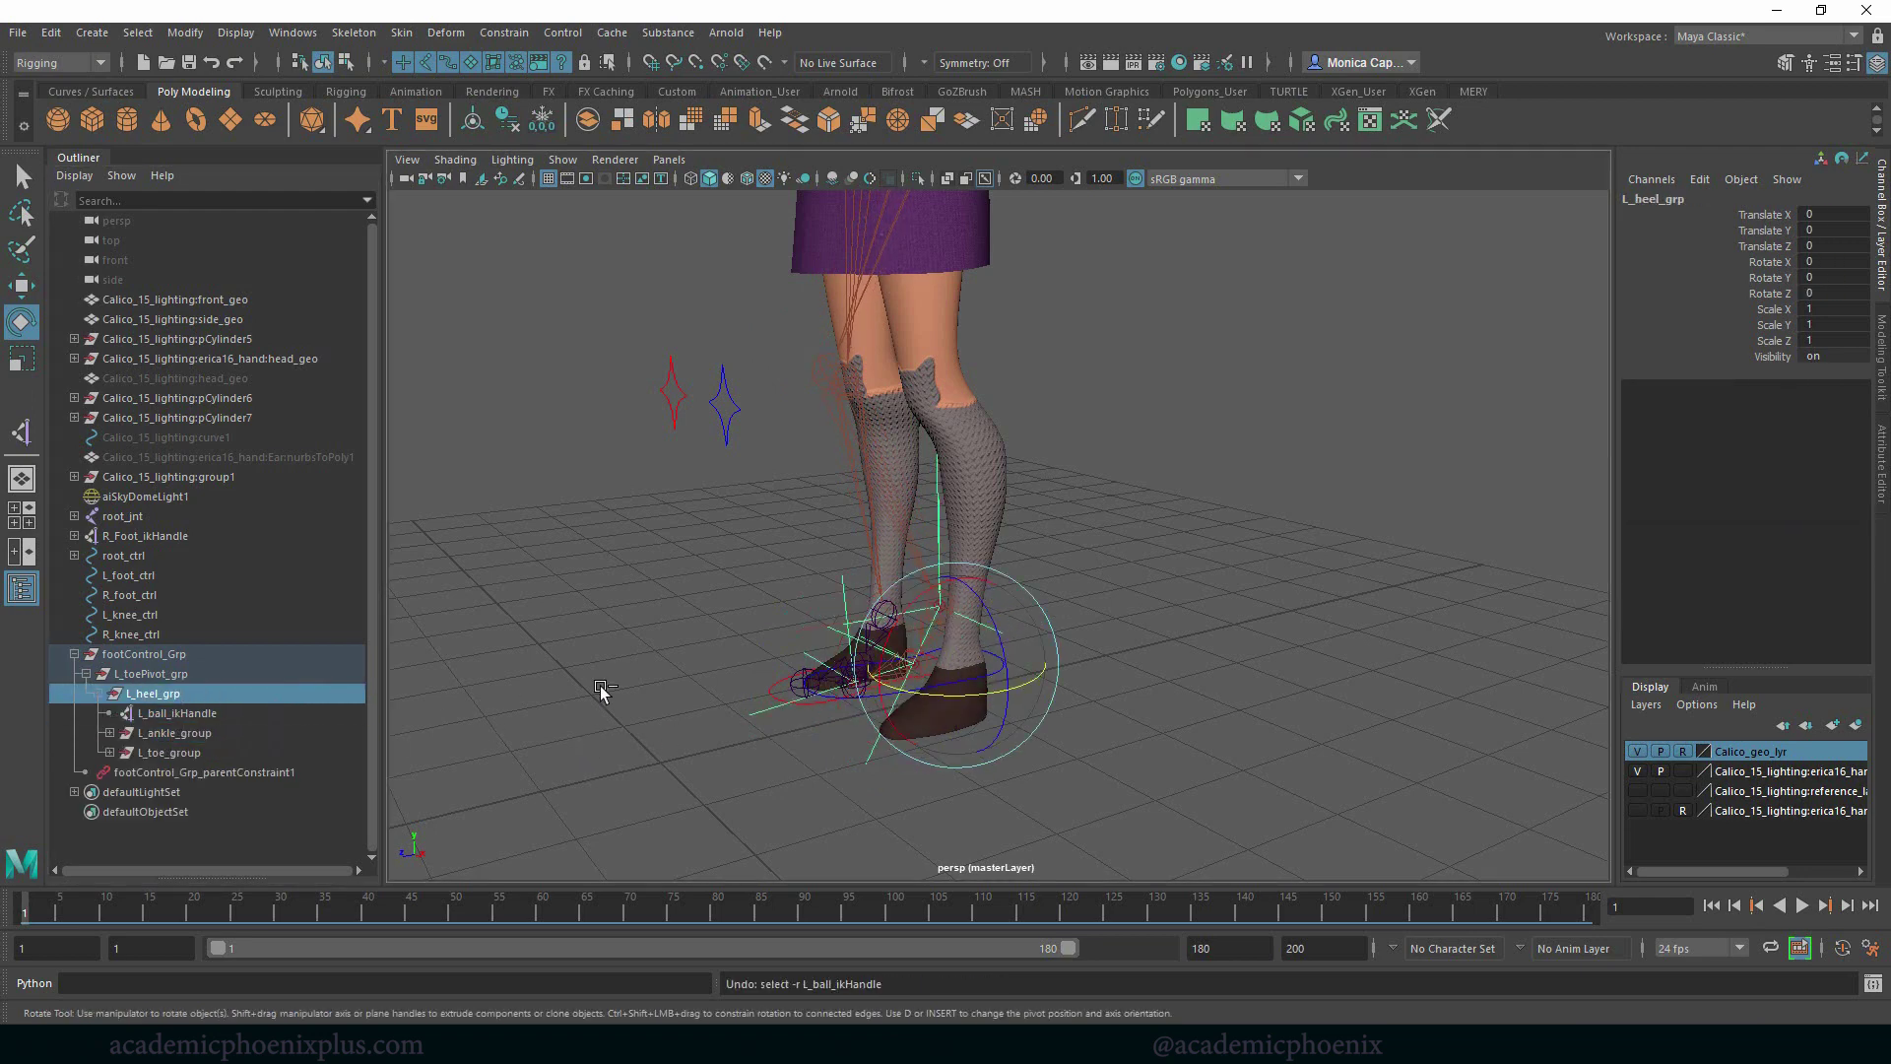
{"action": "key", "text": "ctrl+z"}
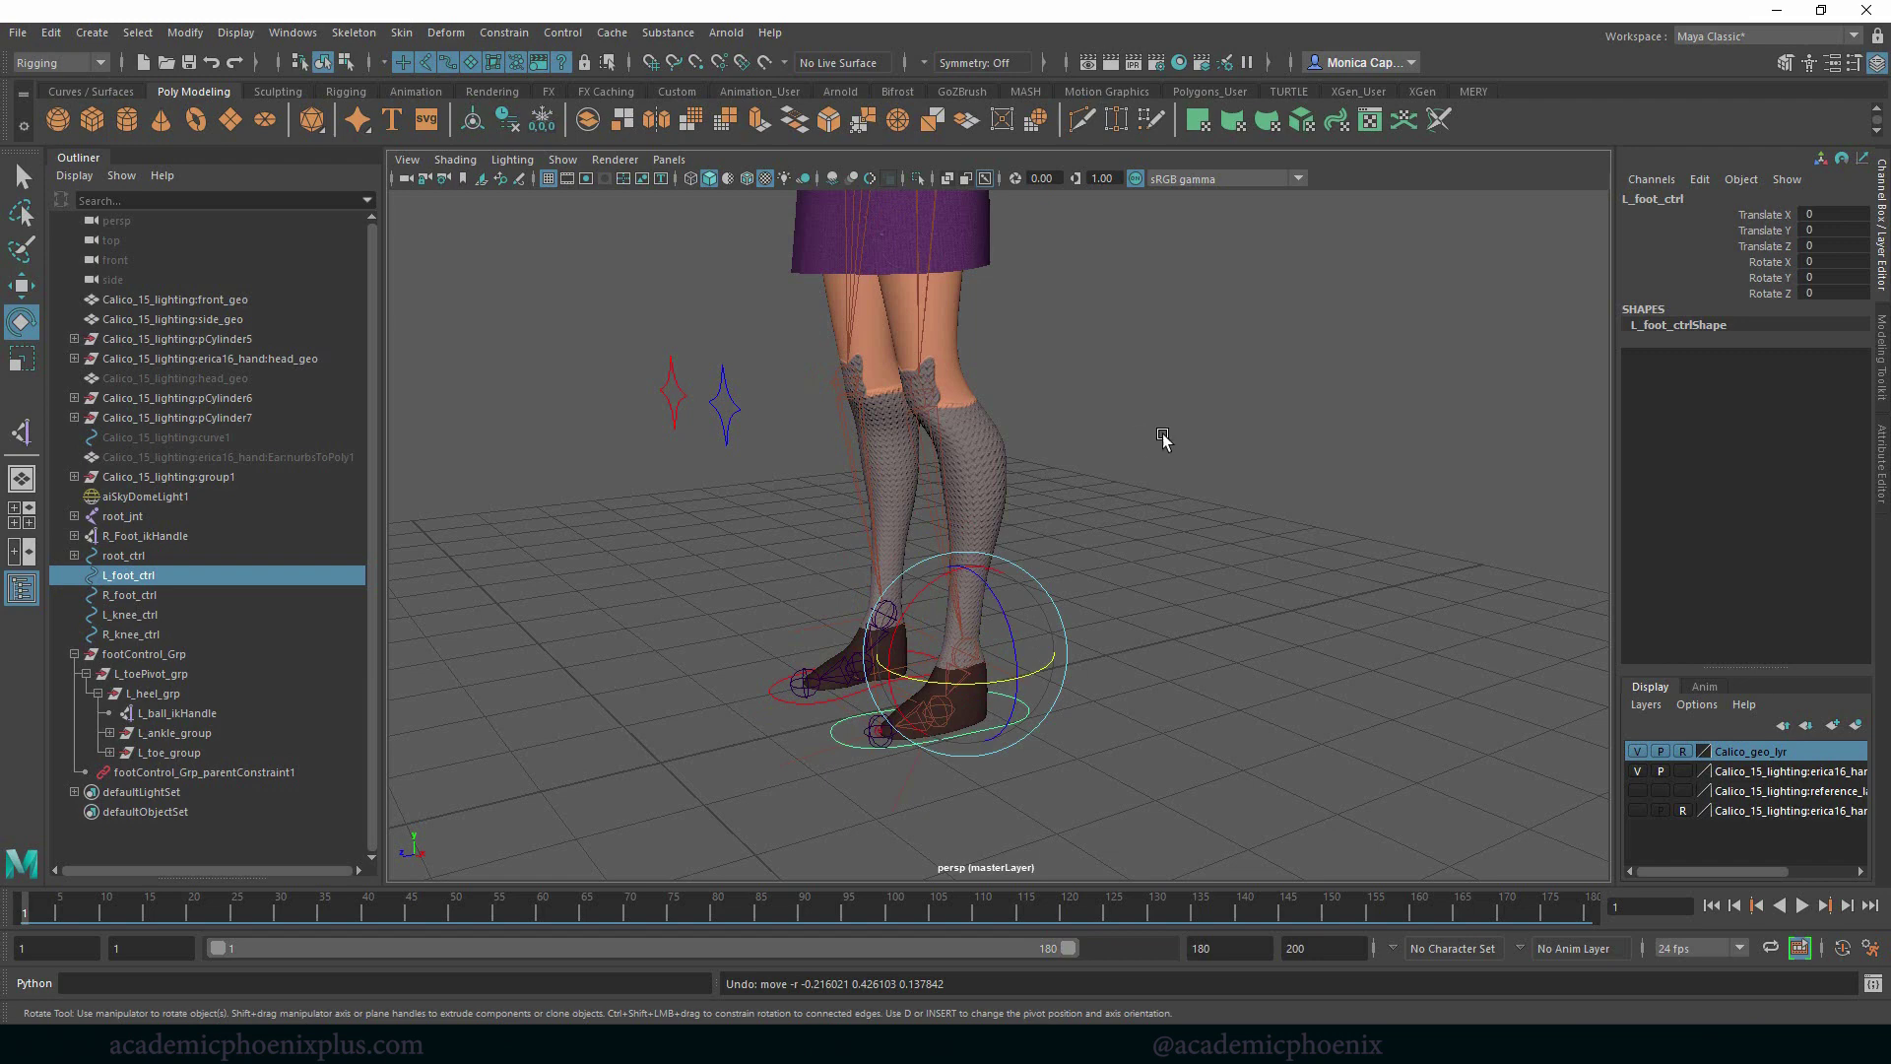
Save the scene under the new file name Calico_rig_7_feet.ma
{"action": "left_click", "coordinate": [1168, 485]}
{"action": "mouse_move", "coordinate": [1119, 578]}
{"action": "left_mouse_down", "text": "alt"}
{"action": "mouse_move", "coordinate": [979, 578]}
{"action": "mouse_move", "coordinate": [1086, 564]}
{"action": "left_mouse_up", "text": "alt"}
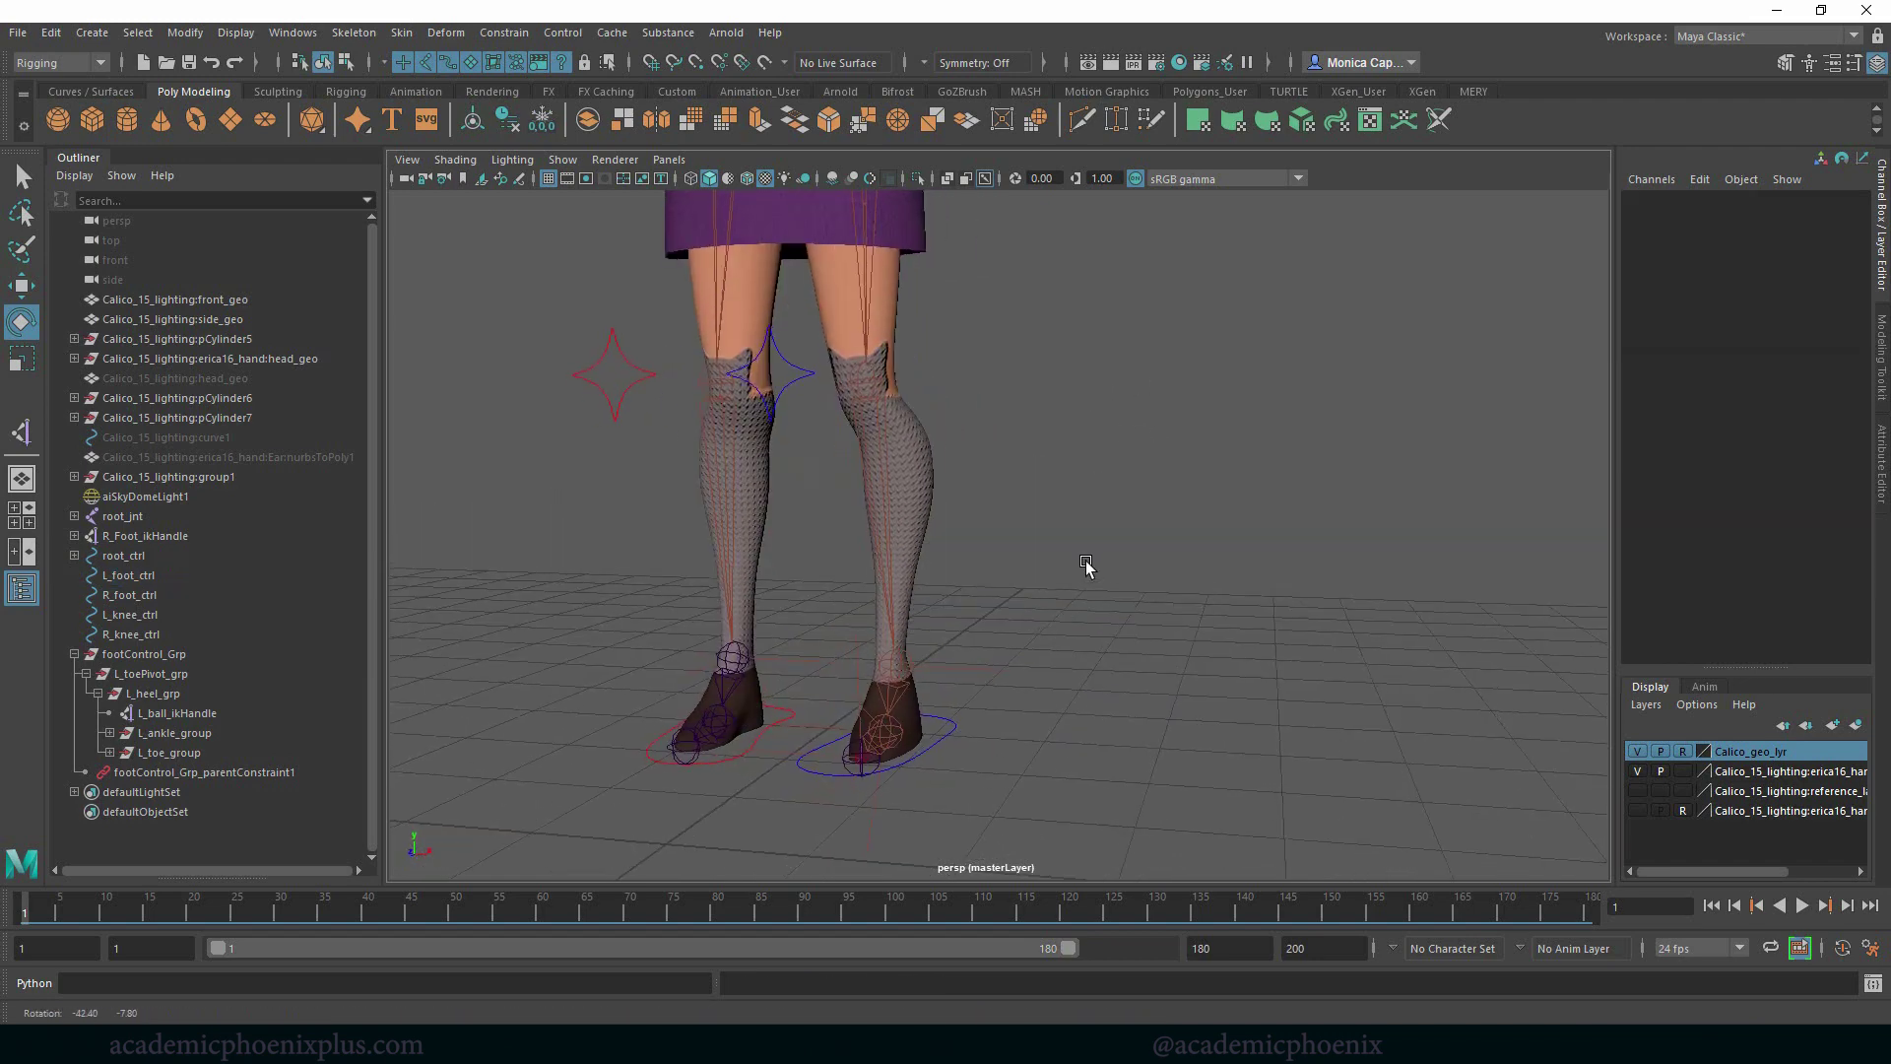
{"action": "left_click", "coordinate": [18, 32]}
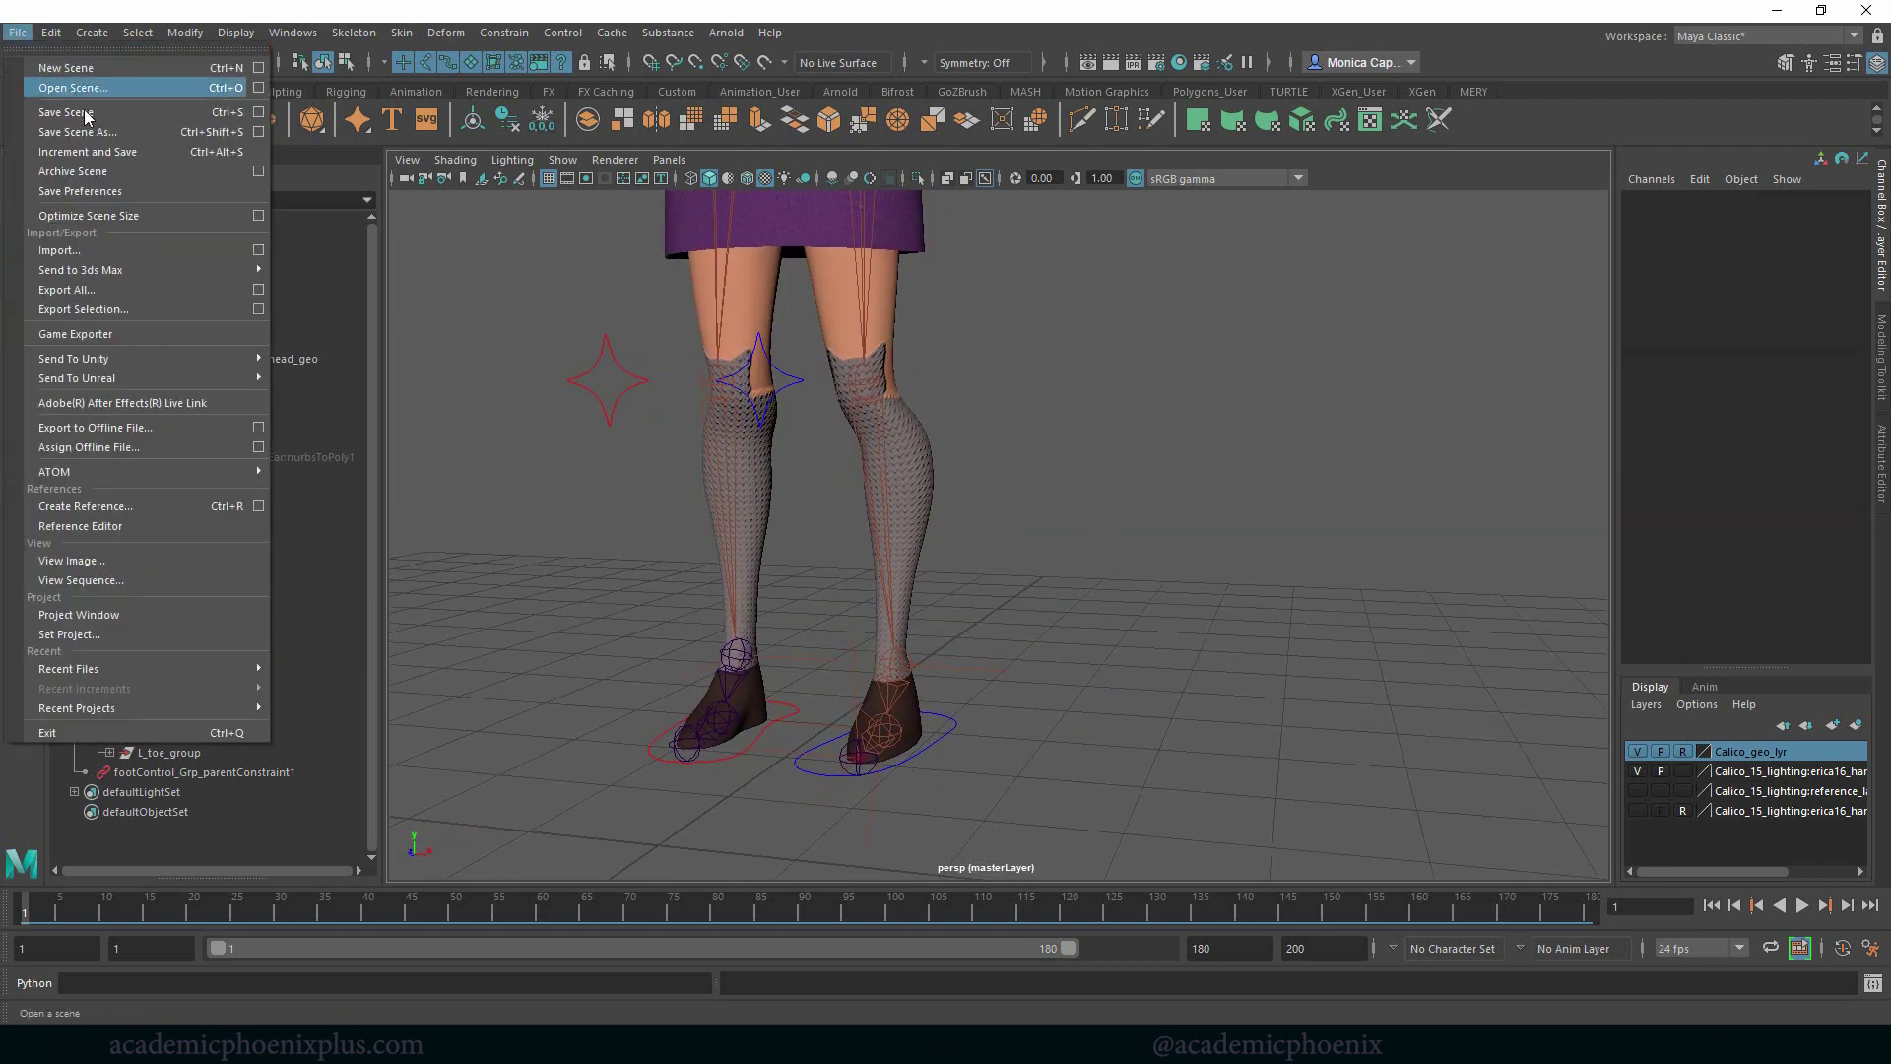
{"action": "left_click", "coordinate": [87, 133]}
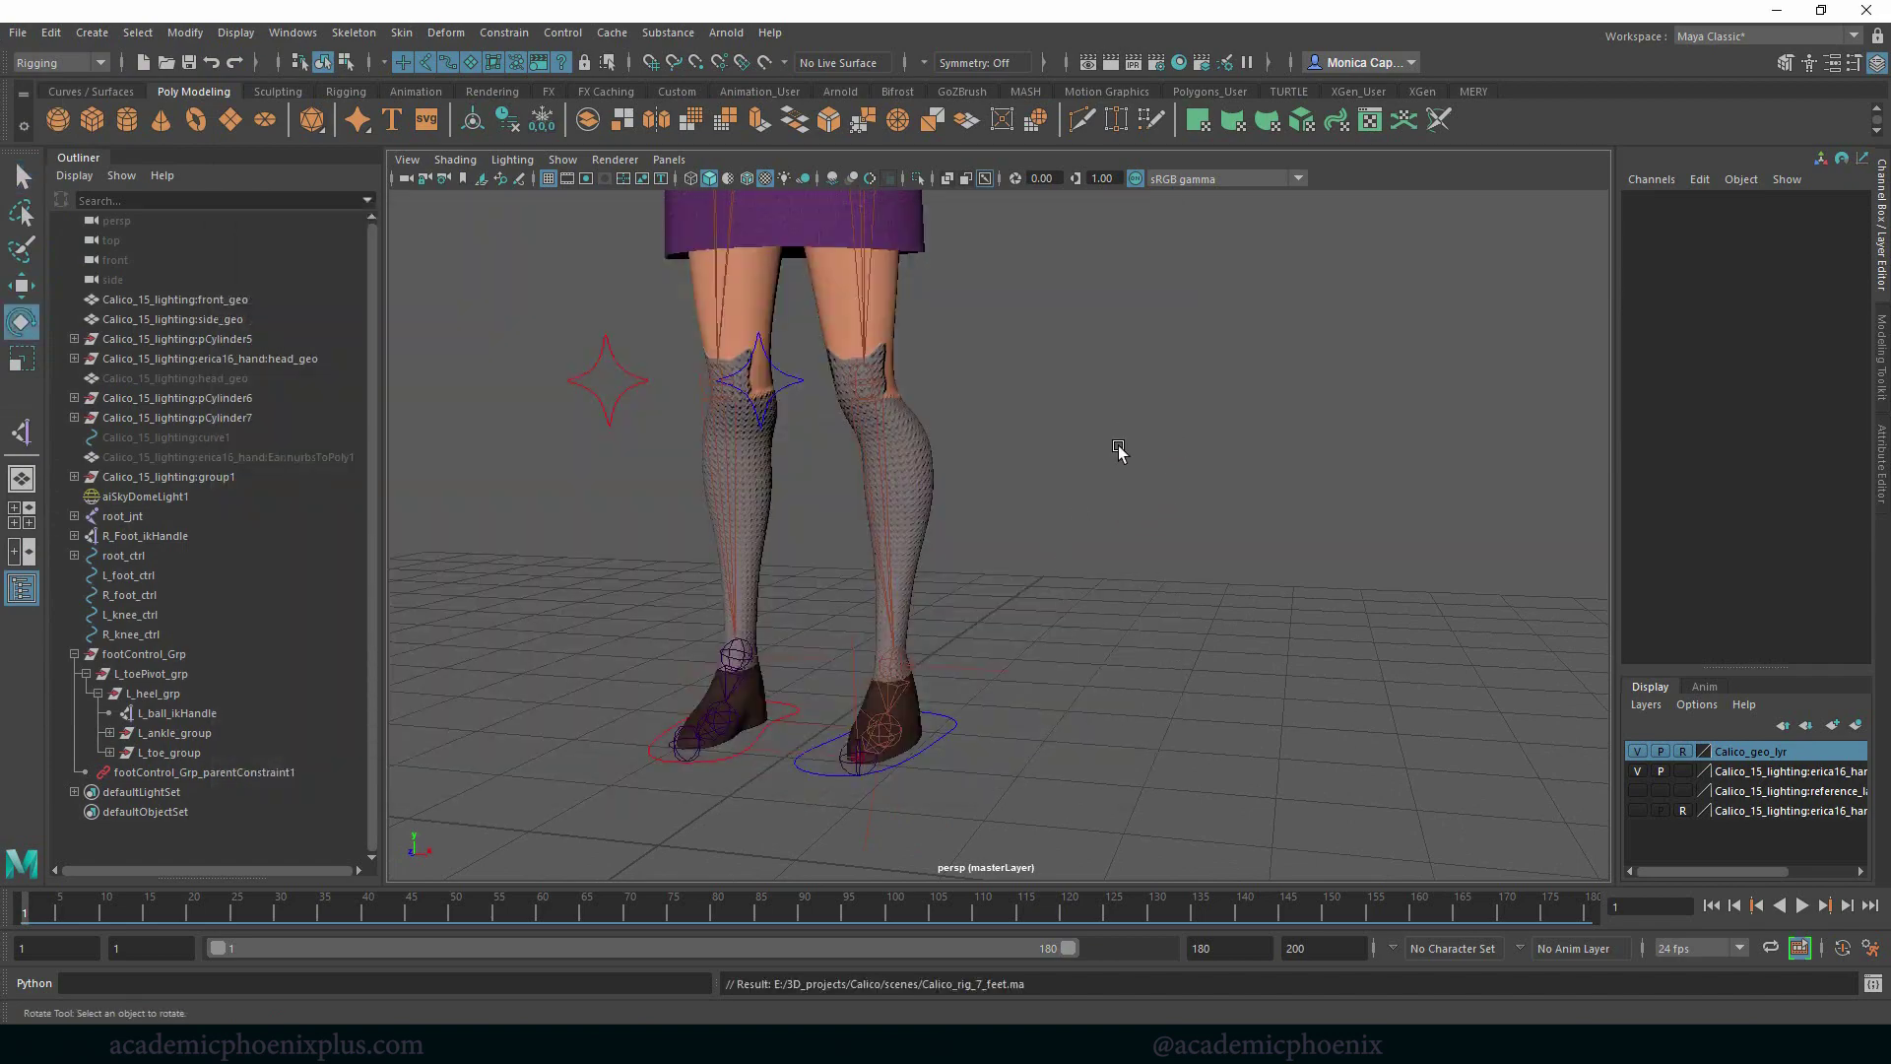
Start a new attribute on L_foot_ctrl with the long name FootControls and the Enum data type
{"action": "middle_click_drag", "start_coordinate": [1117, 445], "coordinate": [1122, 558], "text": "alt"}
{"action": "left_click_drag", "start_coordinate": [1123, 557], "coordinate": [1132, 665], "text": "alt"}
{"action": "left_click_drag", "start_coordinate": [1211, 640], "coordinate": [1021, 591], "text": "alt"}
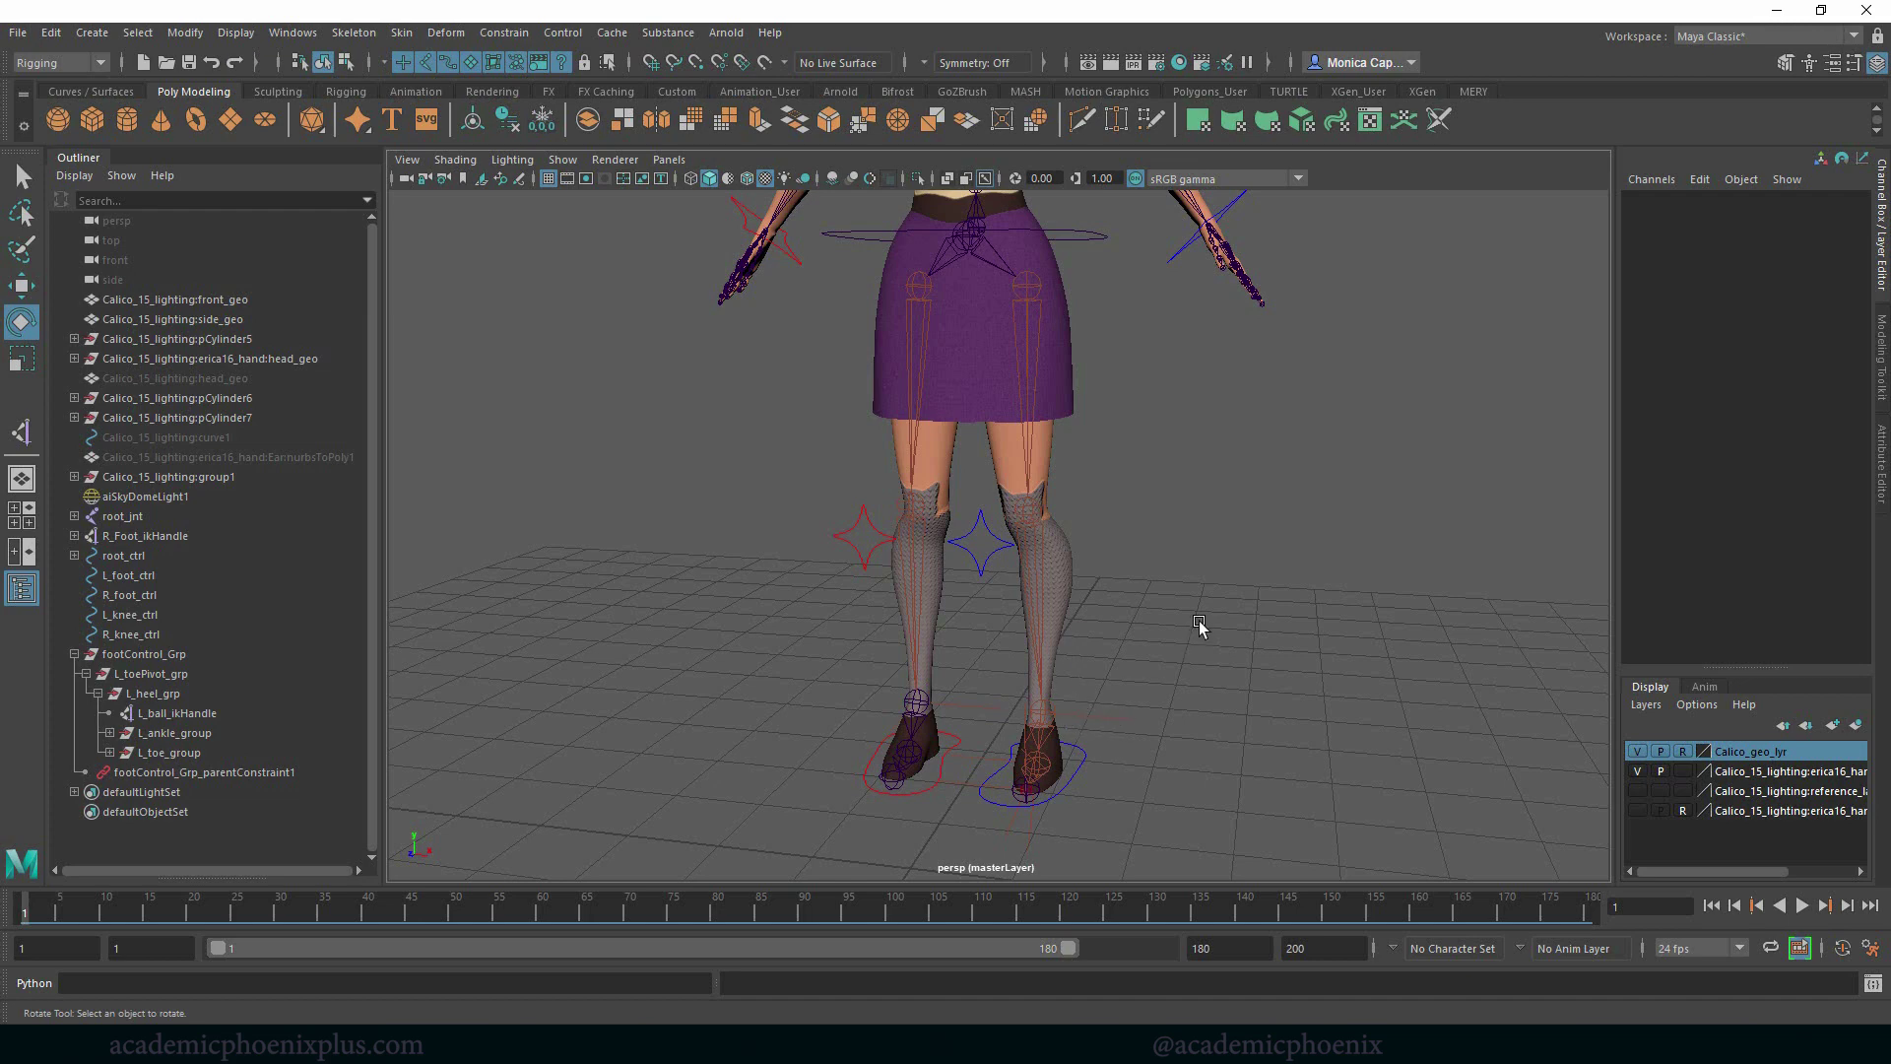
{"action": "left_click", "coordinate": [1065, 778]}
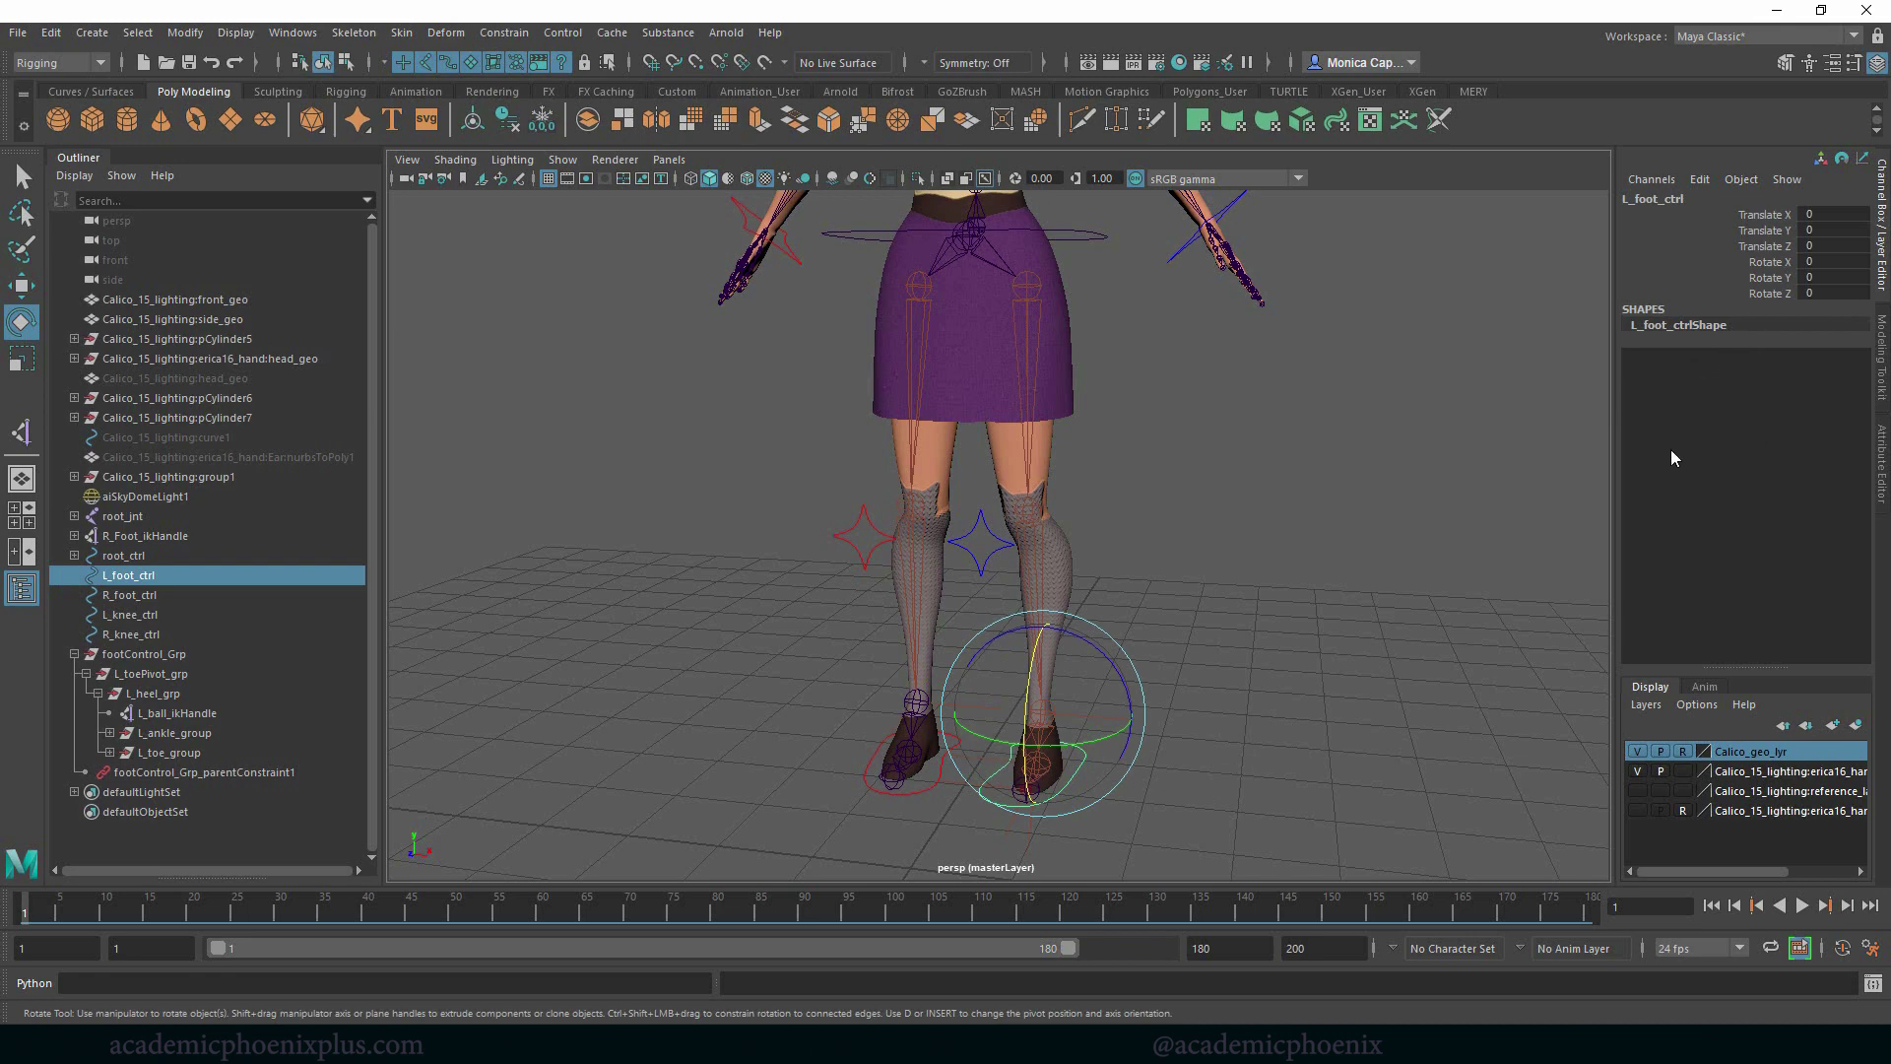
{"action": "left_click", "coordinate": [1698, 183]}
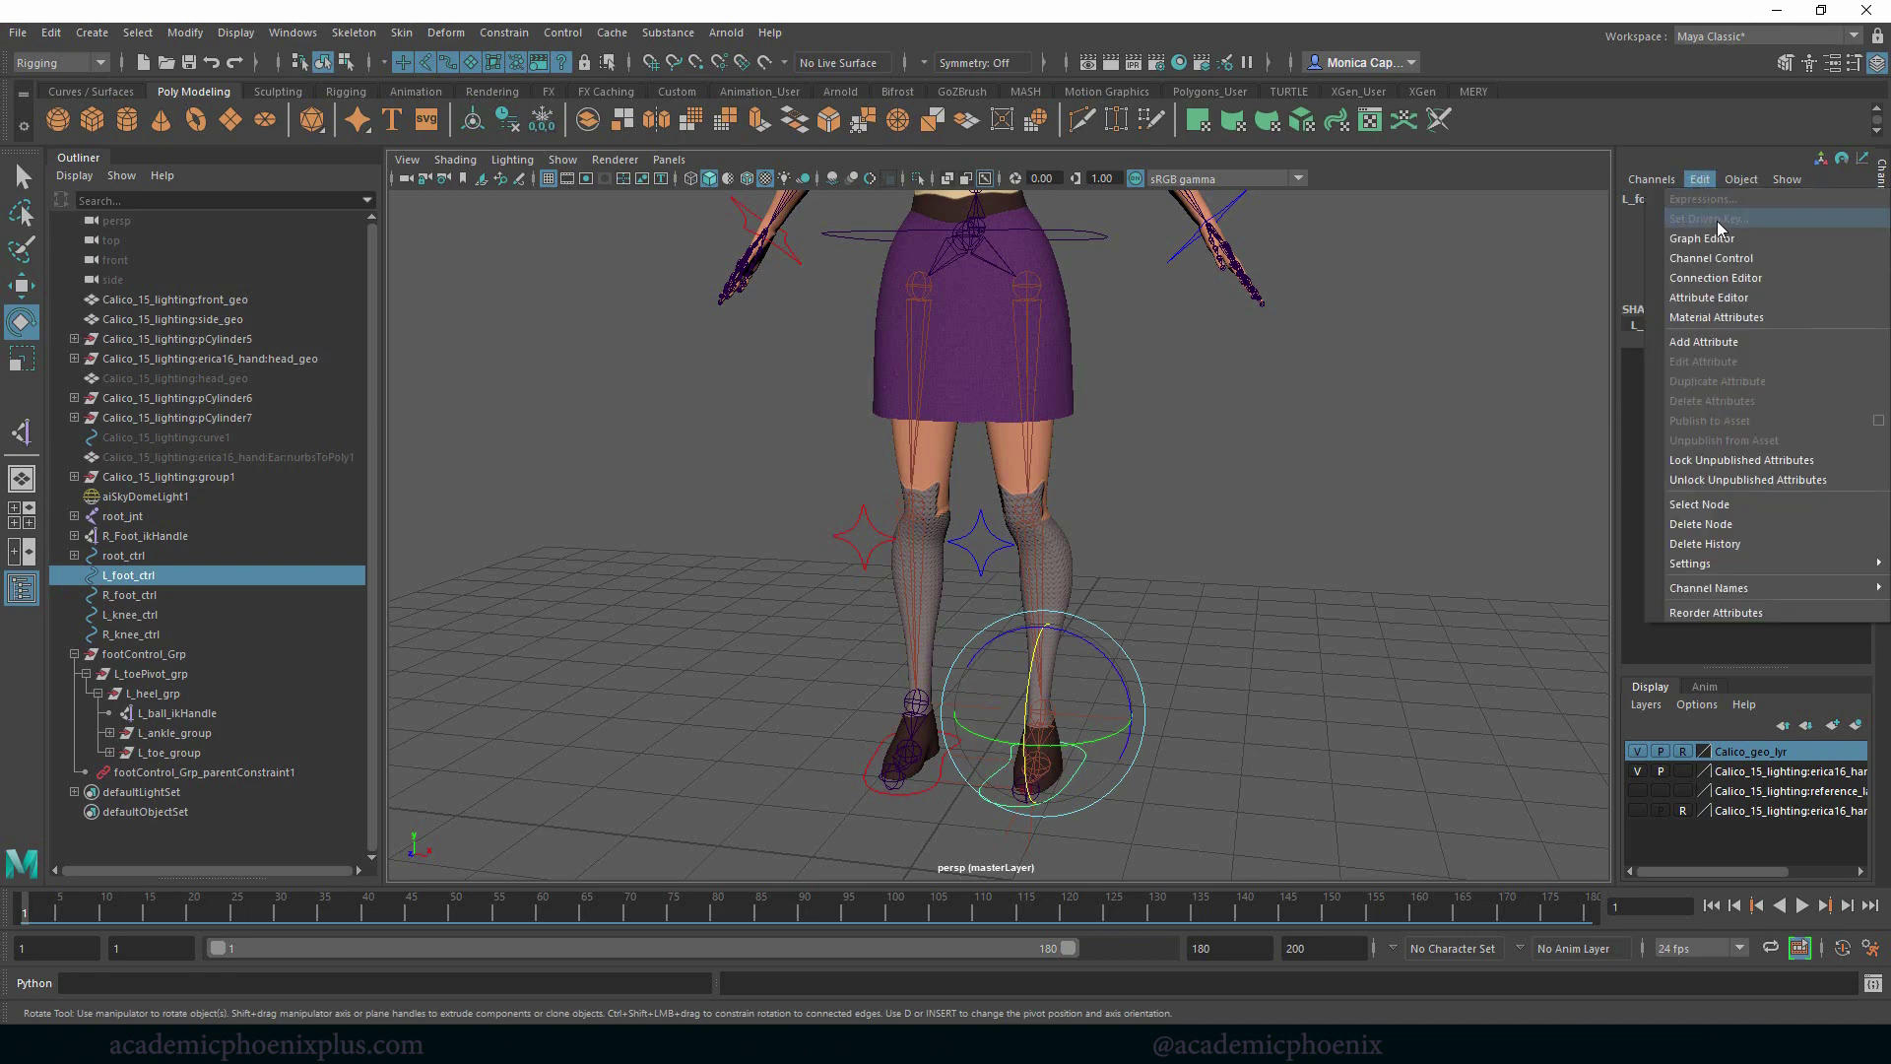
{"action": "left_click", "coordinate": [1731, 341]}
{"action": "left_click_drag", "start_coordinate": [1325, 210], "coordinate": [1220, 216]}
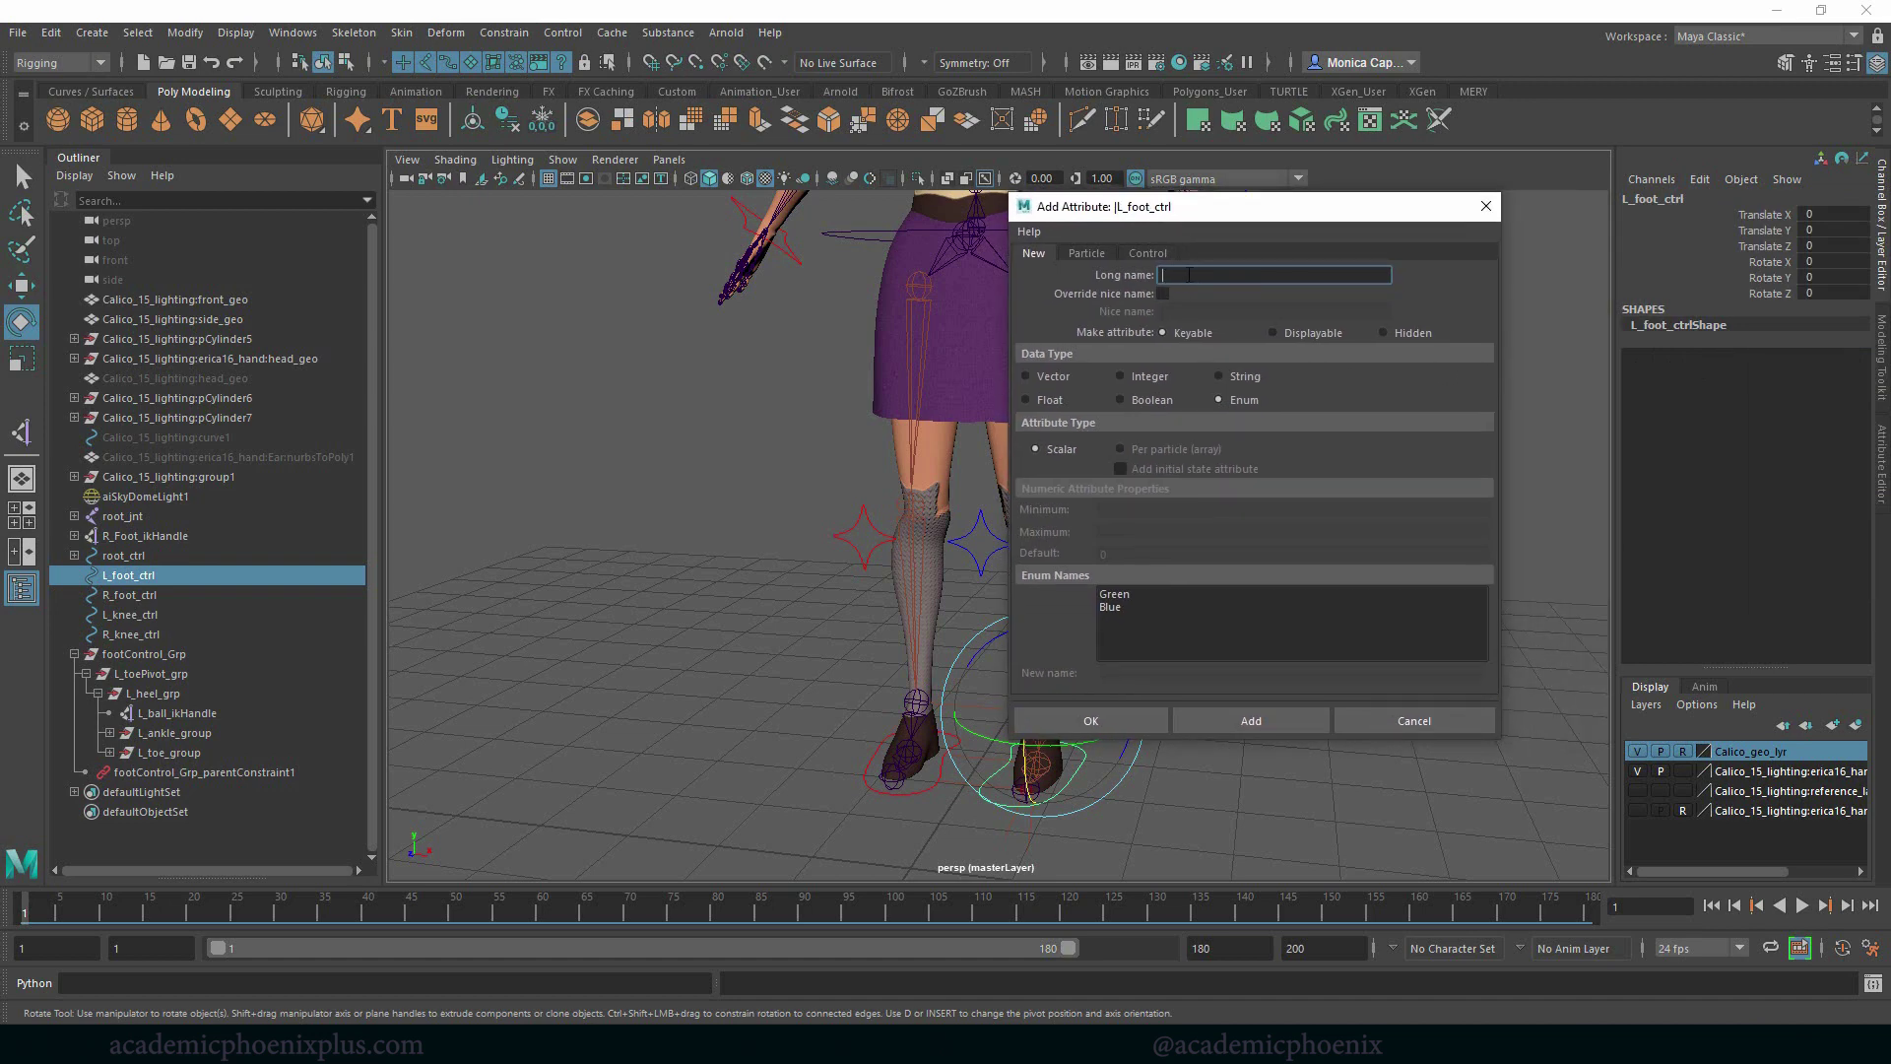
{"action": "type", "text": "FootRoll"}
{"action": "key", "text": "Return"}
{"action": "type", "text": "FootControls"}
{"action": "left_click", "coordinate": [1045, 401]}
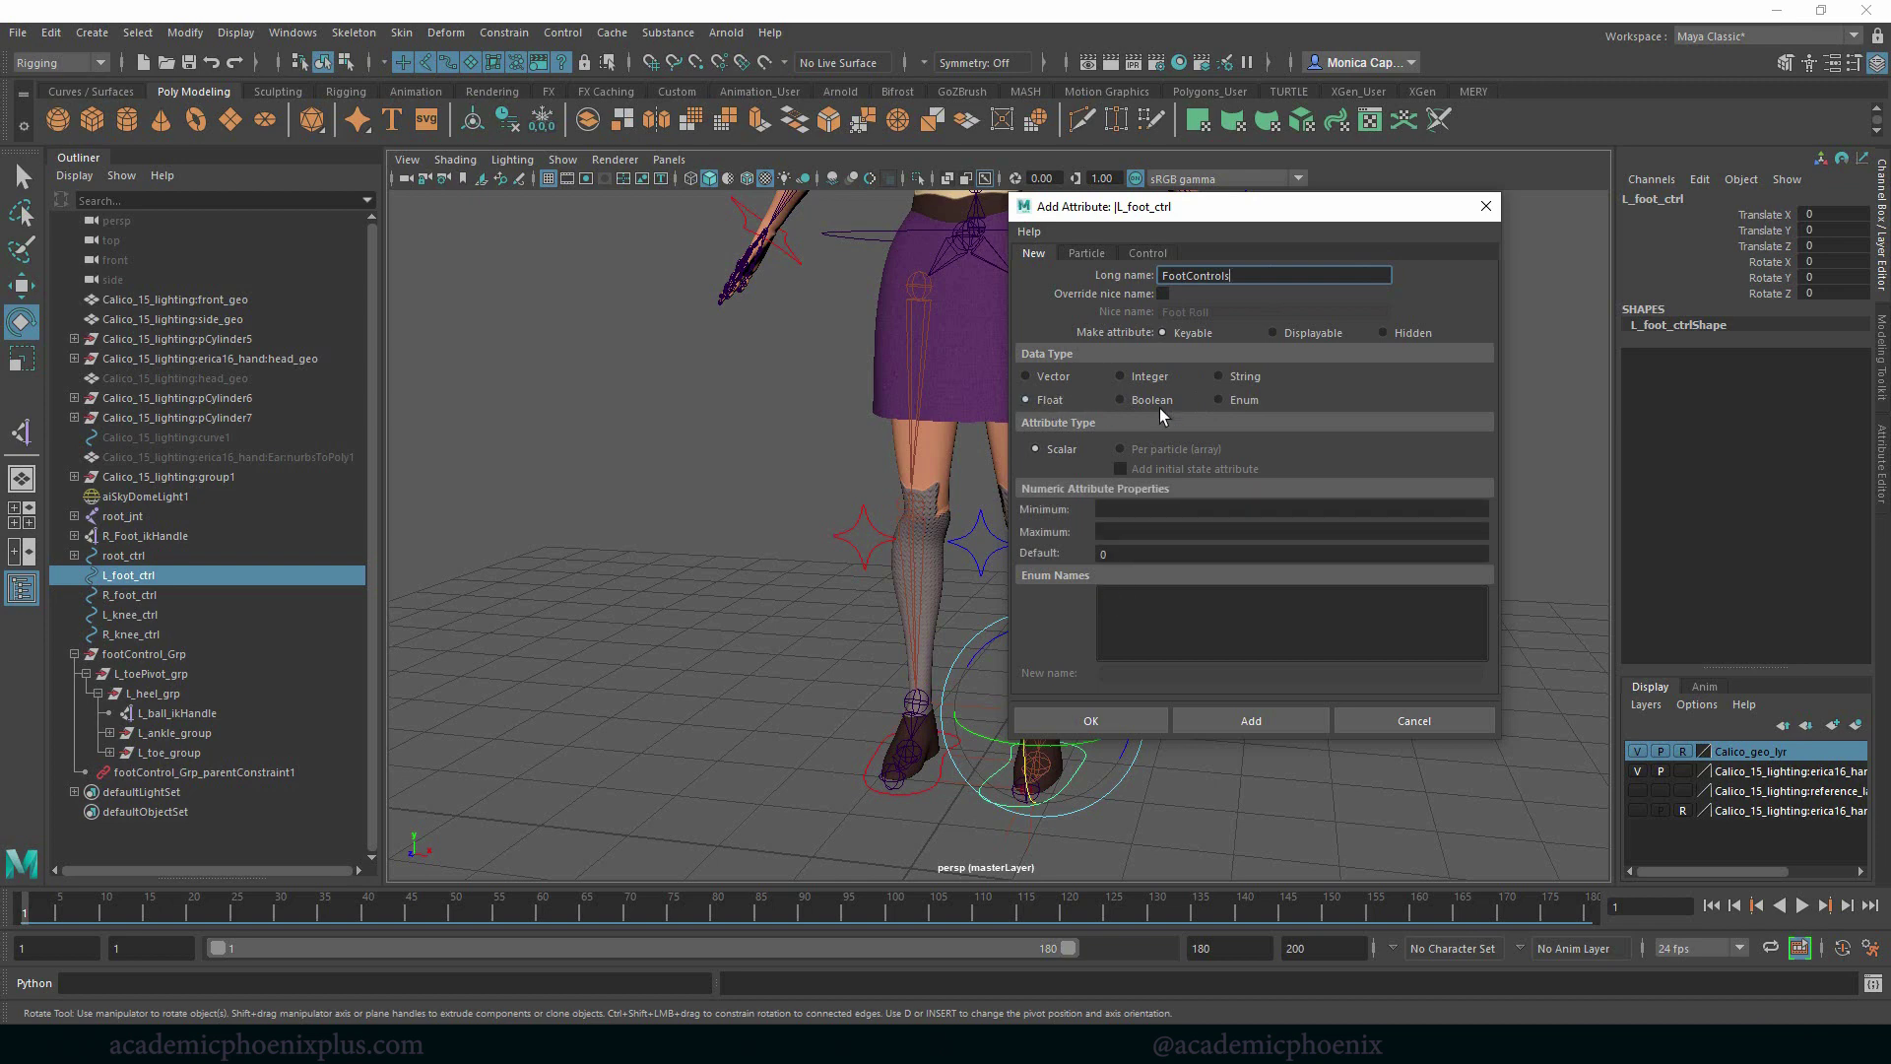
{"action": "left_click", "coordinate": [1249, 402]}
Rename the Green enum entry to ----, remove the Blue entry, and add the FootControls attribute
{"action": "left_click", "coordinate": [1122, 595]}
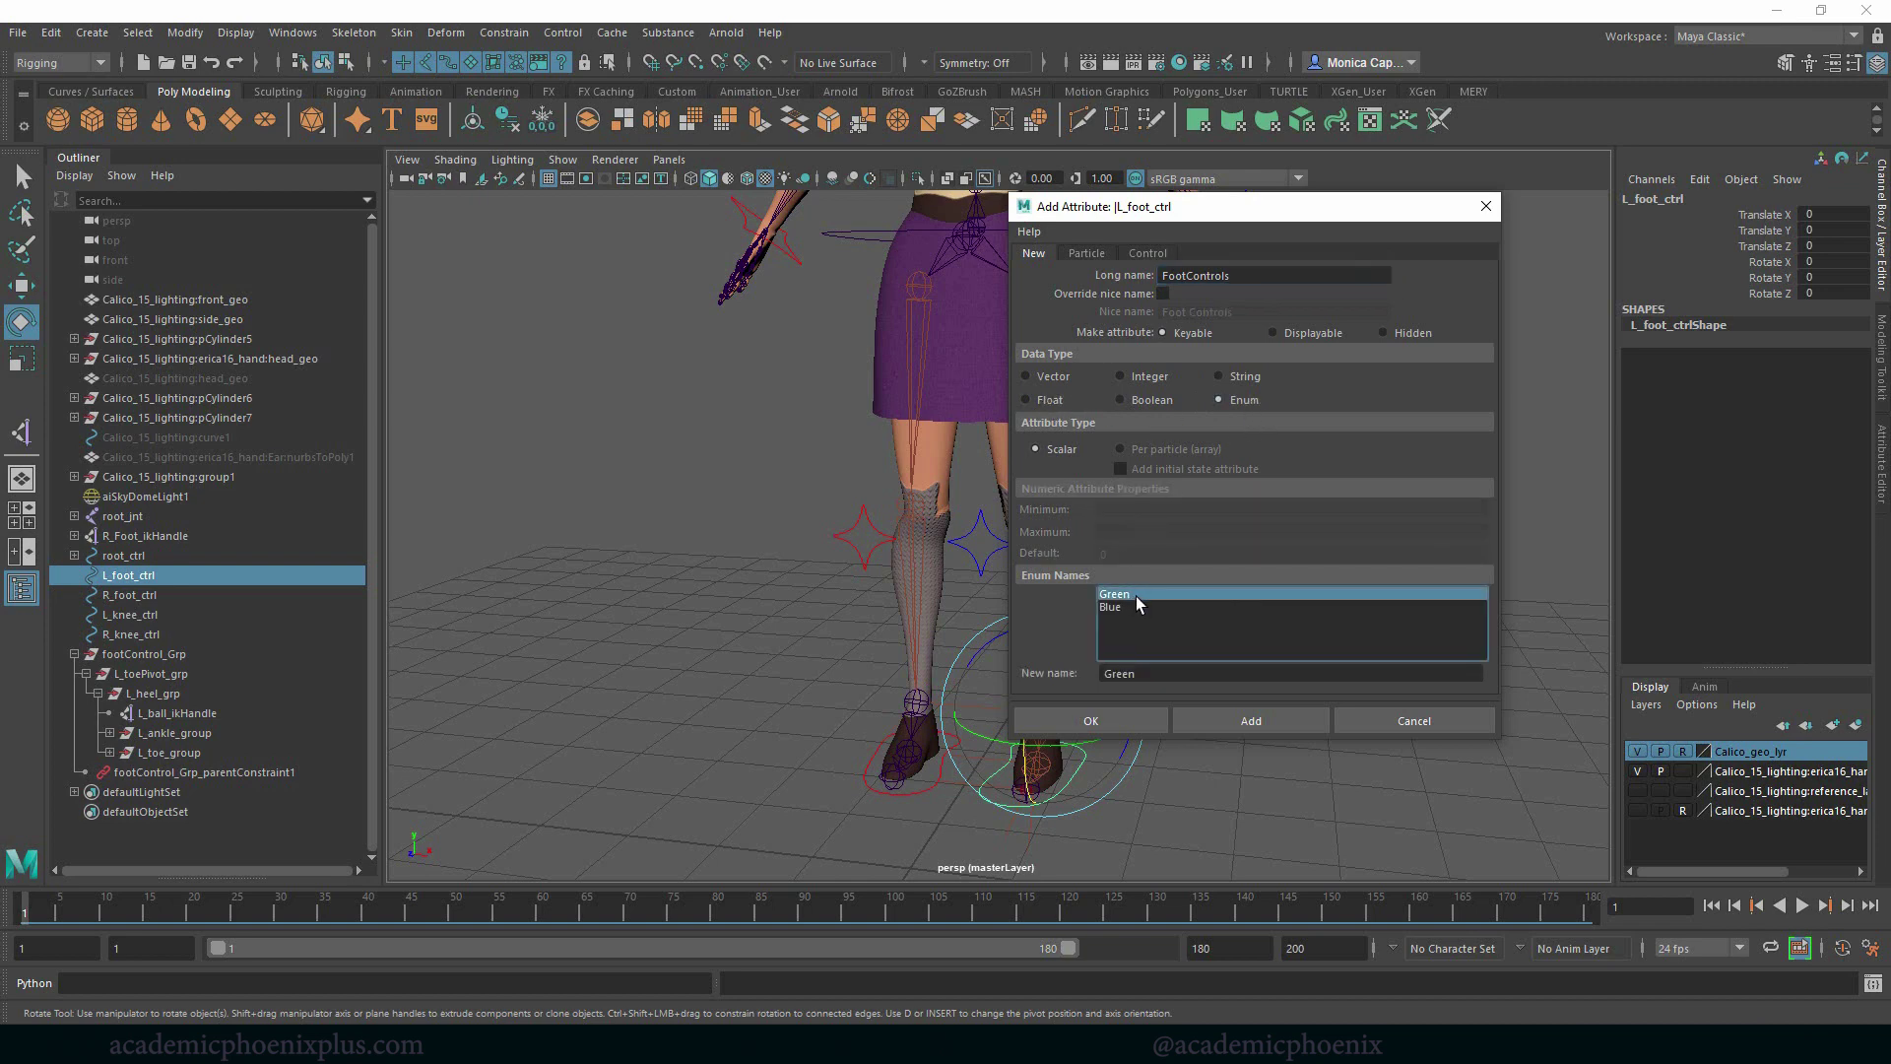
{"action": "left_click_drag", "start_coordinate": [1150, 679], "coordinate": [1063, 670]}
{"action": "type", "text": "----"}
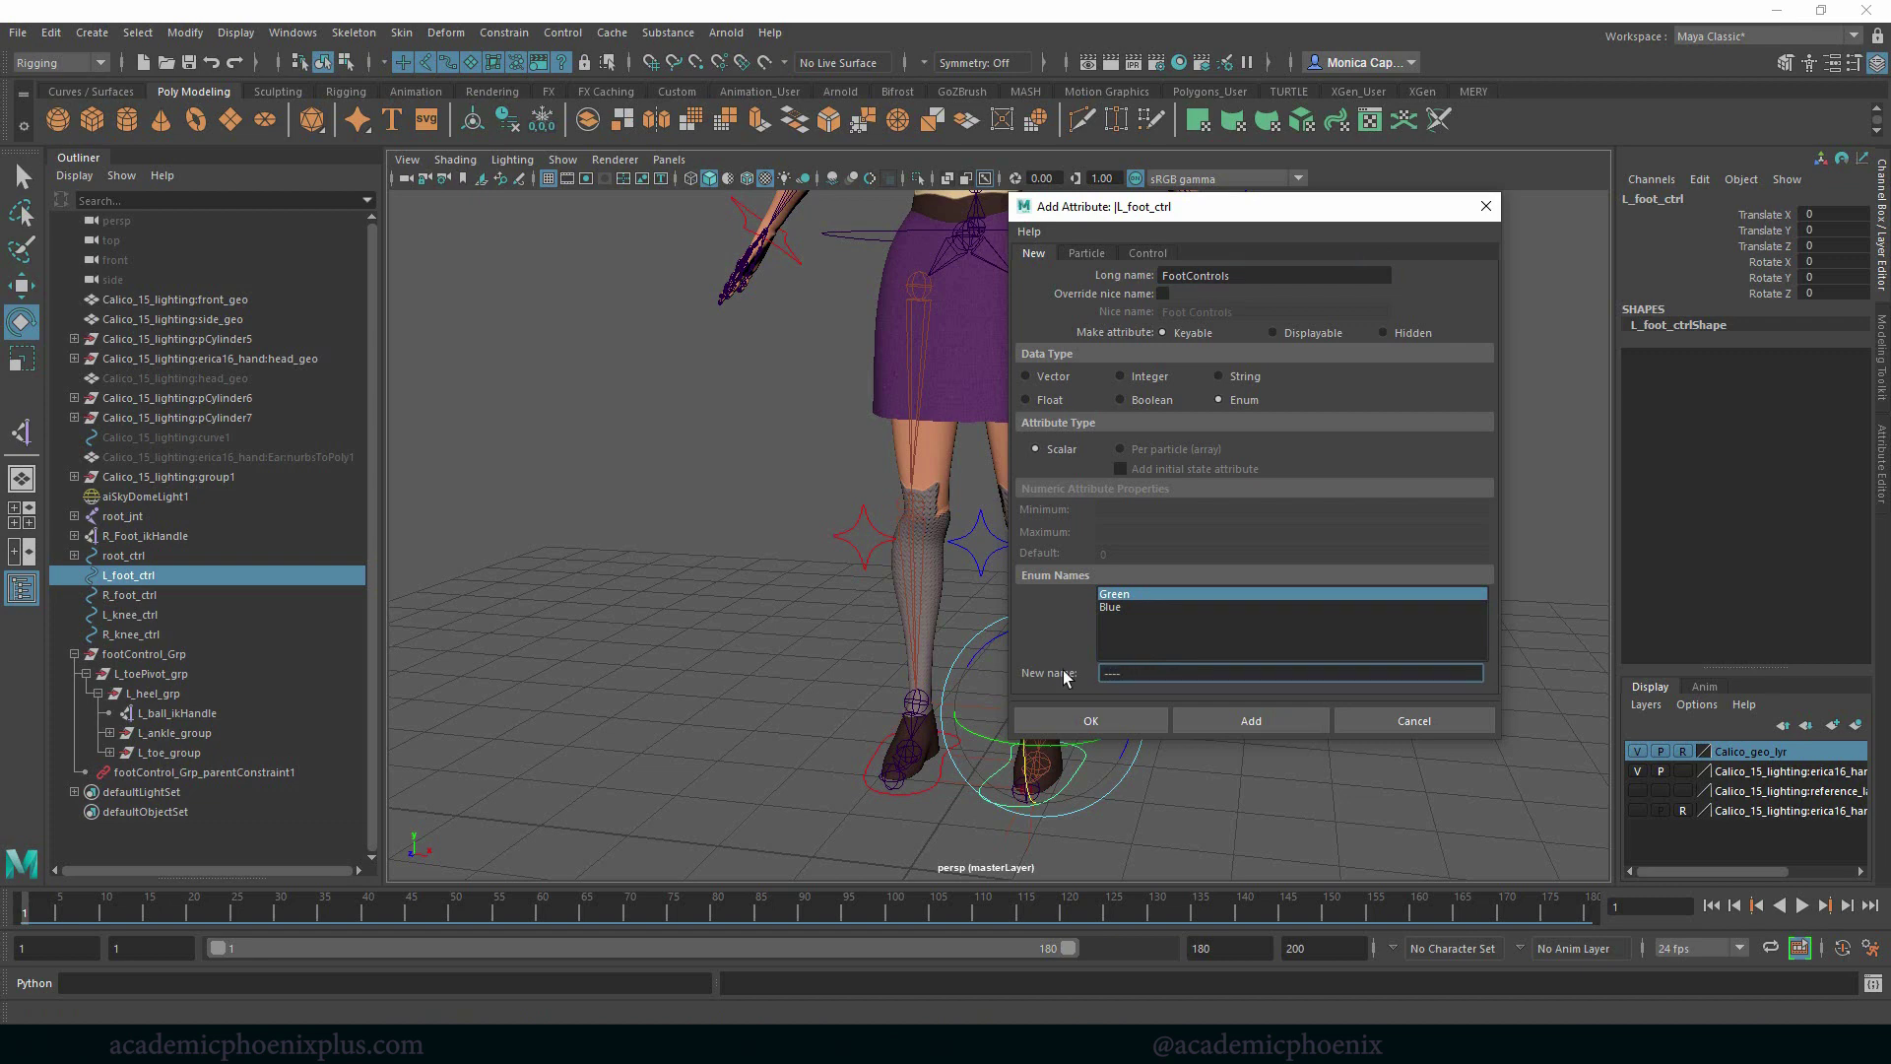
{"action": "left_click", "coordinate": [1118, 608]}
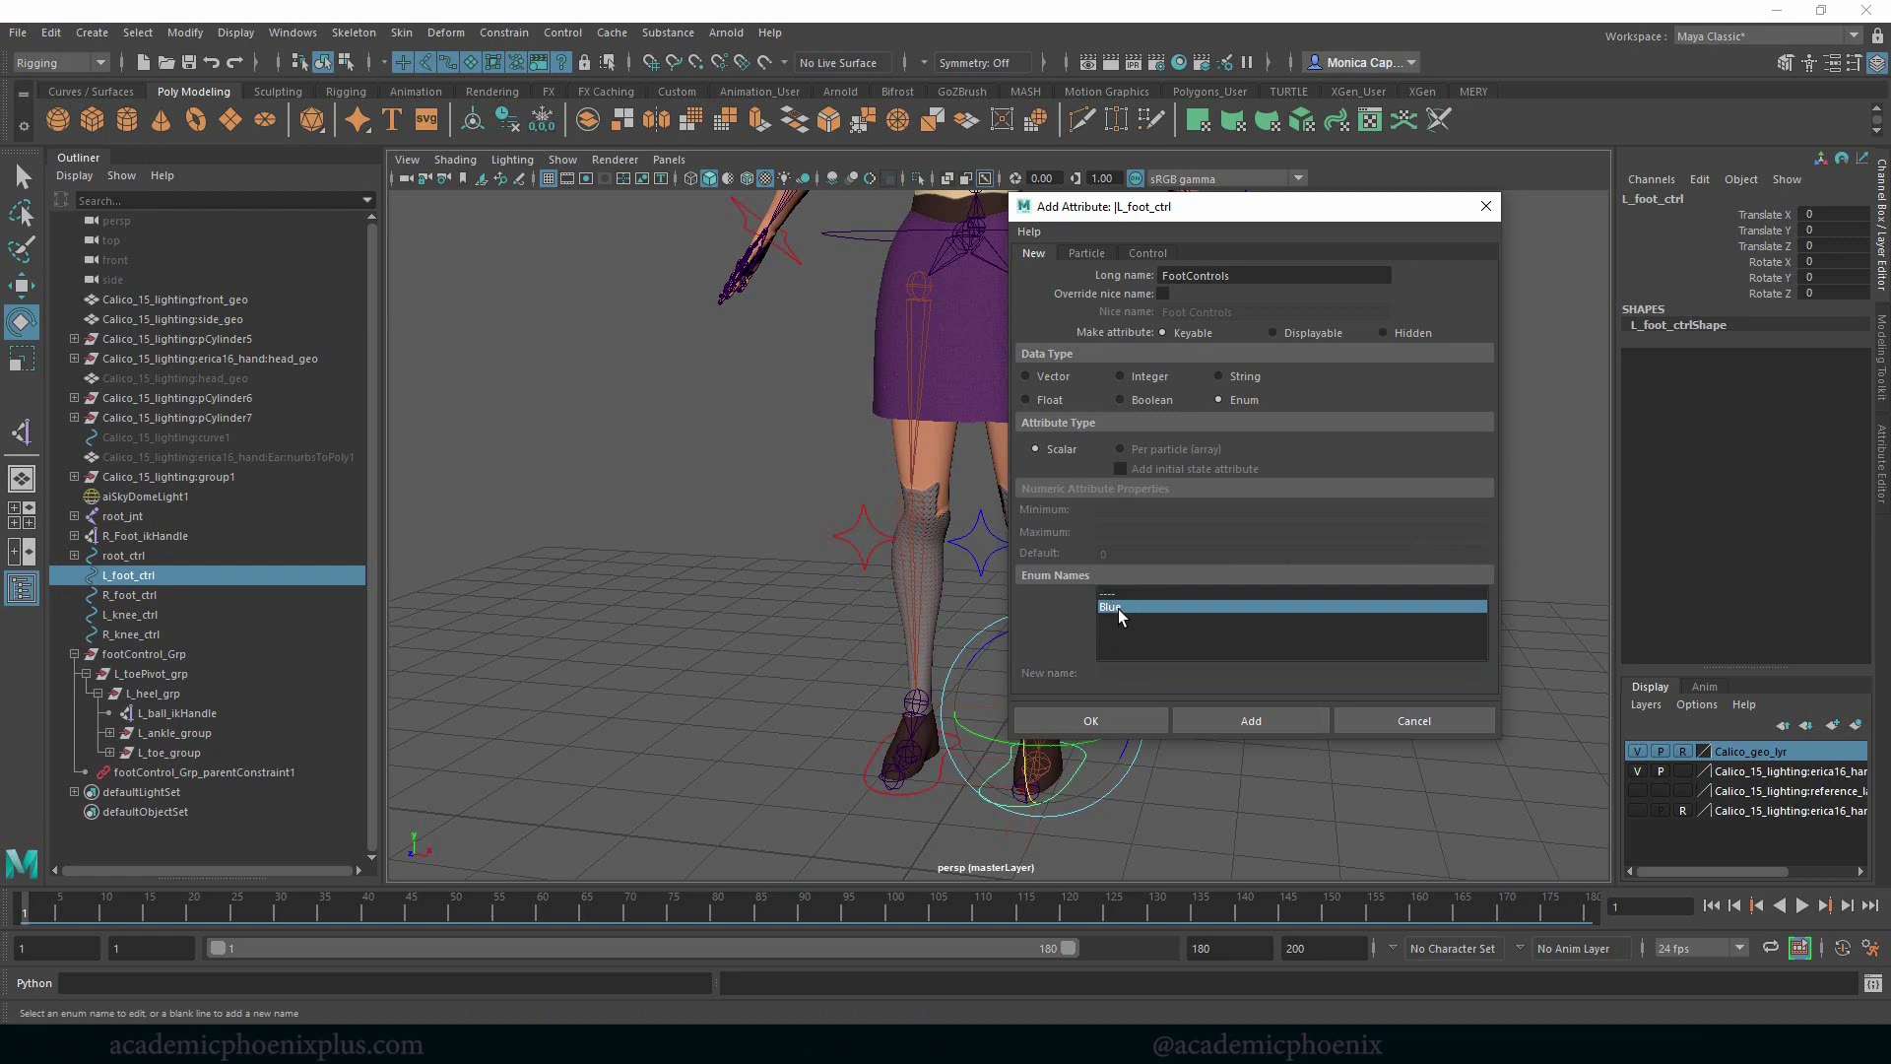
{"action": "left_click_drag", "start_coordinate": [1133, 676], "coordinate": [1057, 680]}
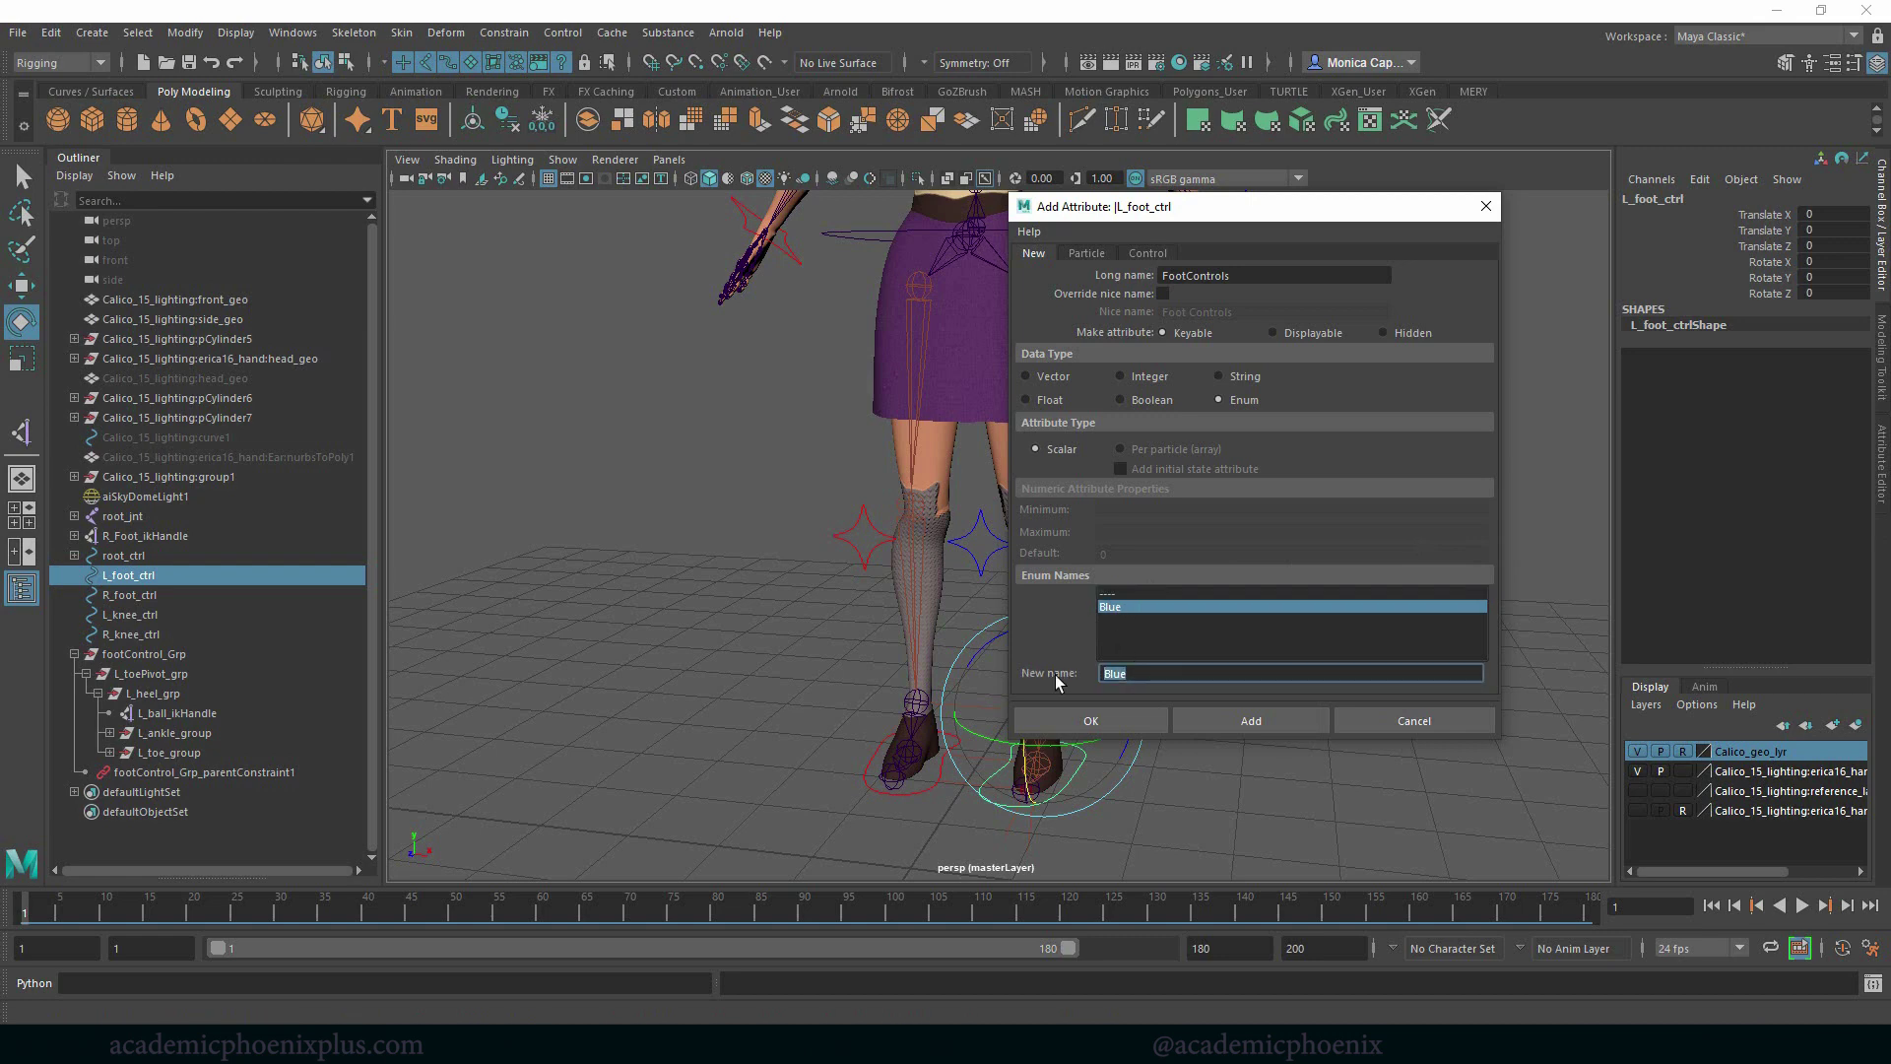
{"action": "key", "text": "BackSpace"}
{"action": "key", "text": "Return"}
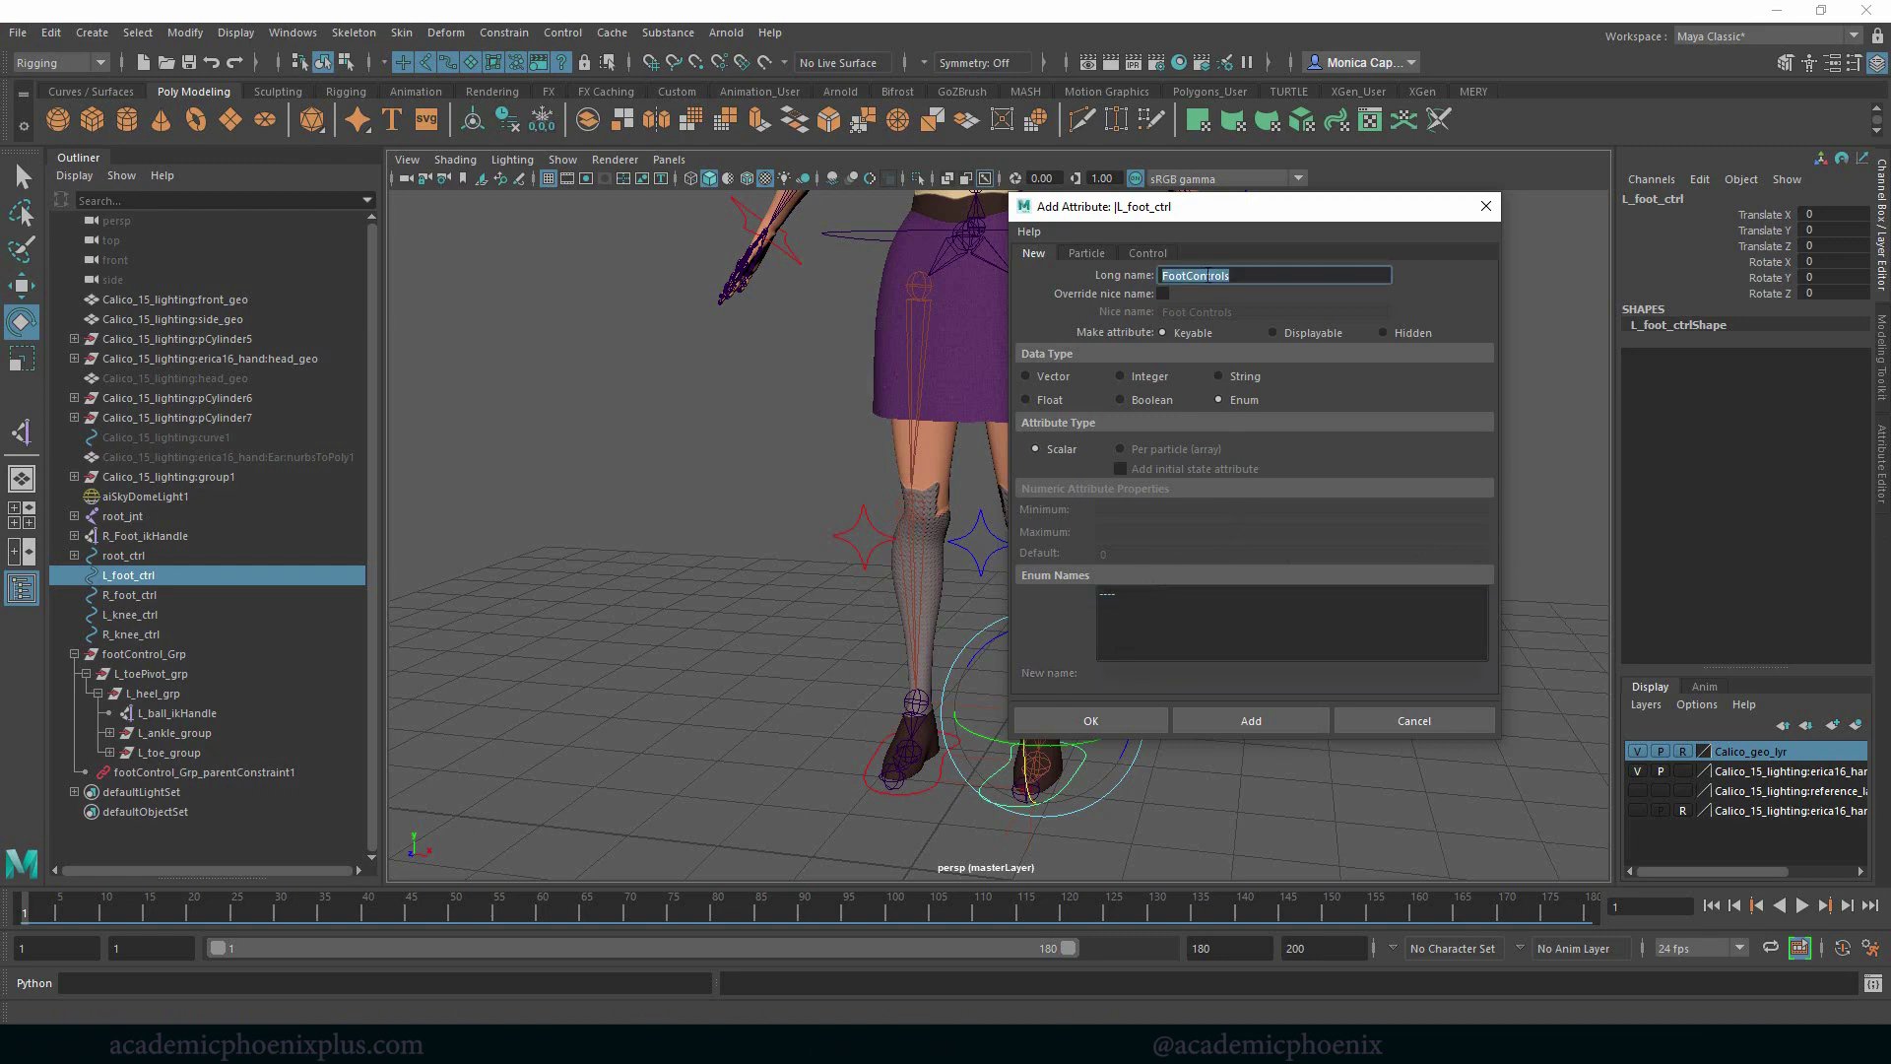
{"action": "left_click", "coordinate": [1113, 594]}
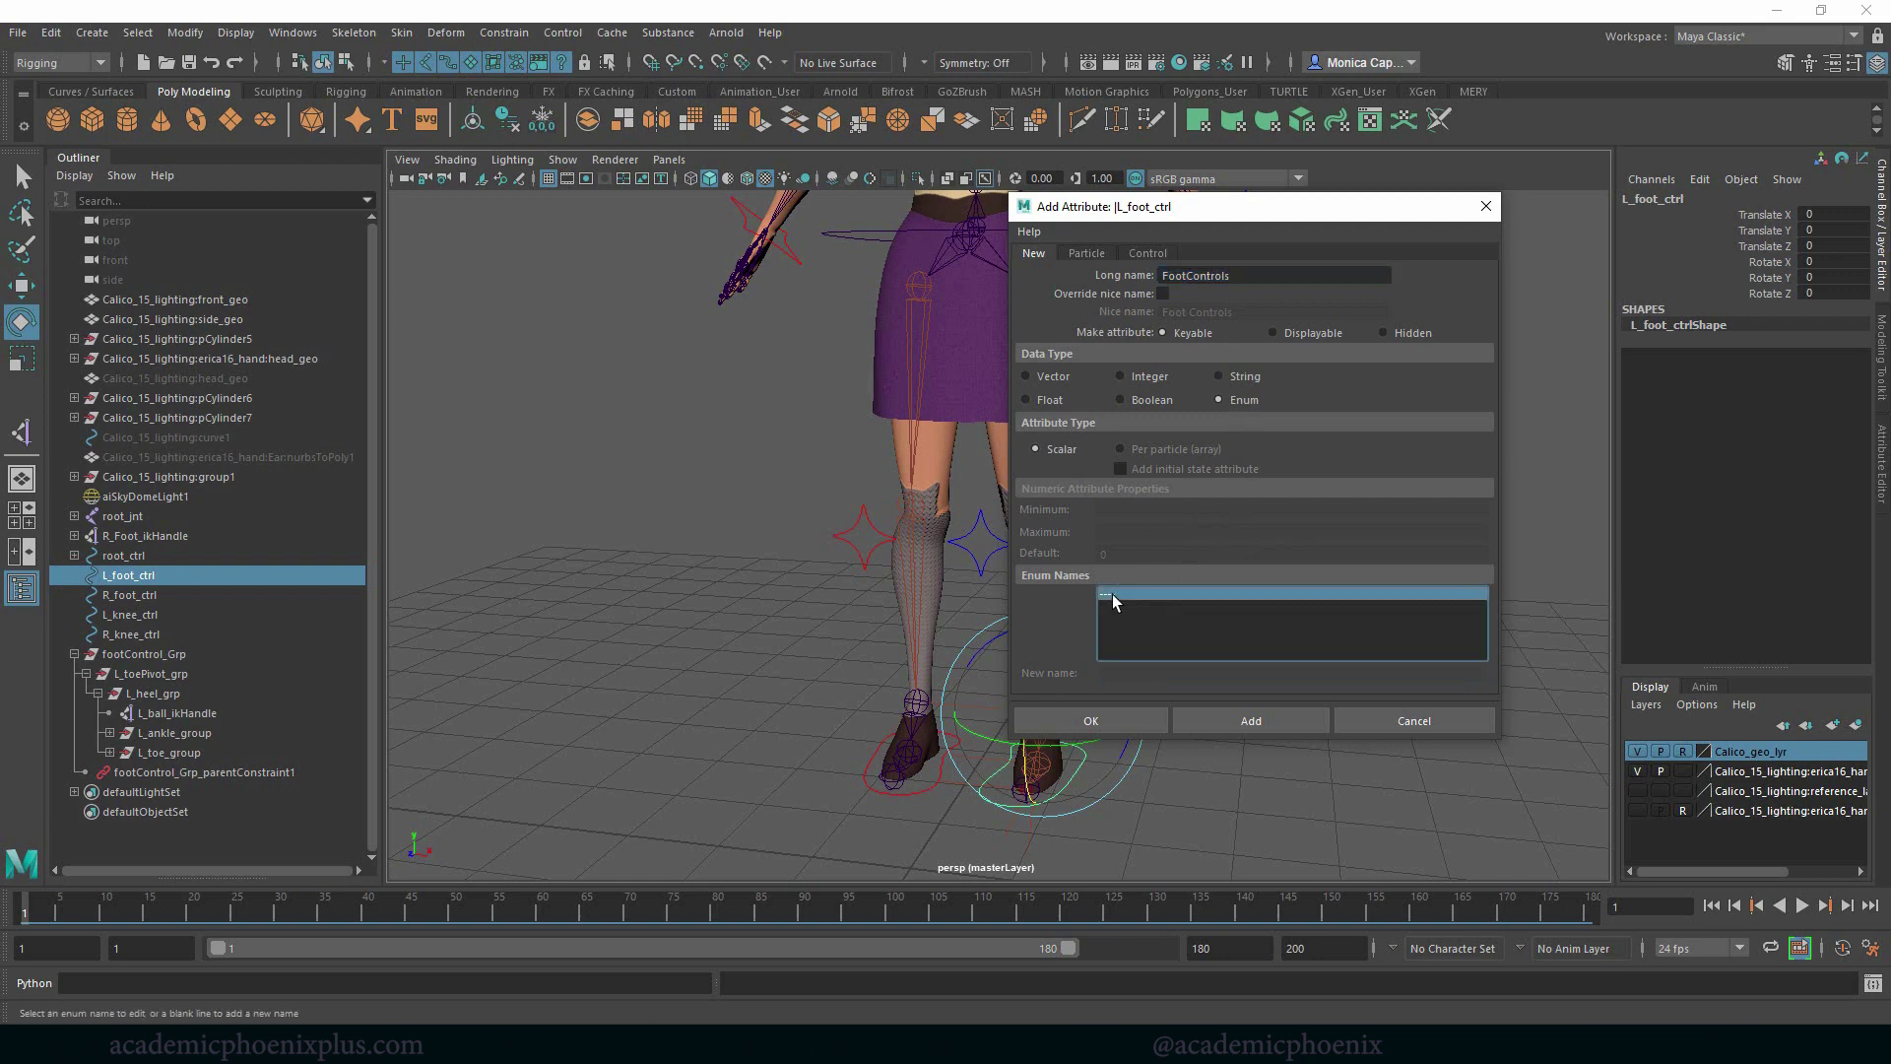
{"action": "left_click", "coordinate": [1091, 720]}
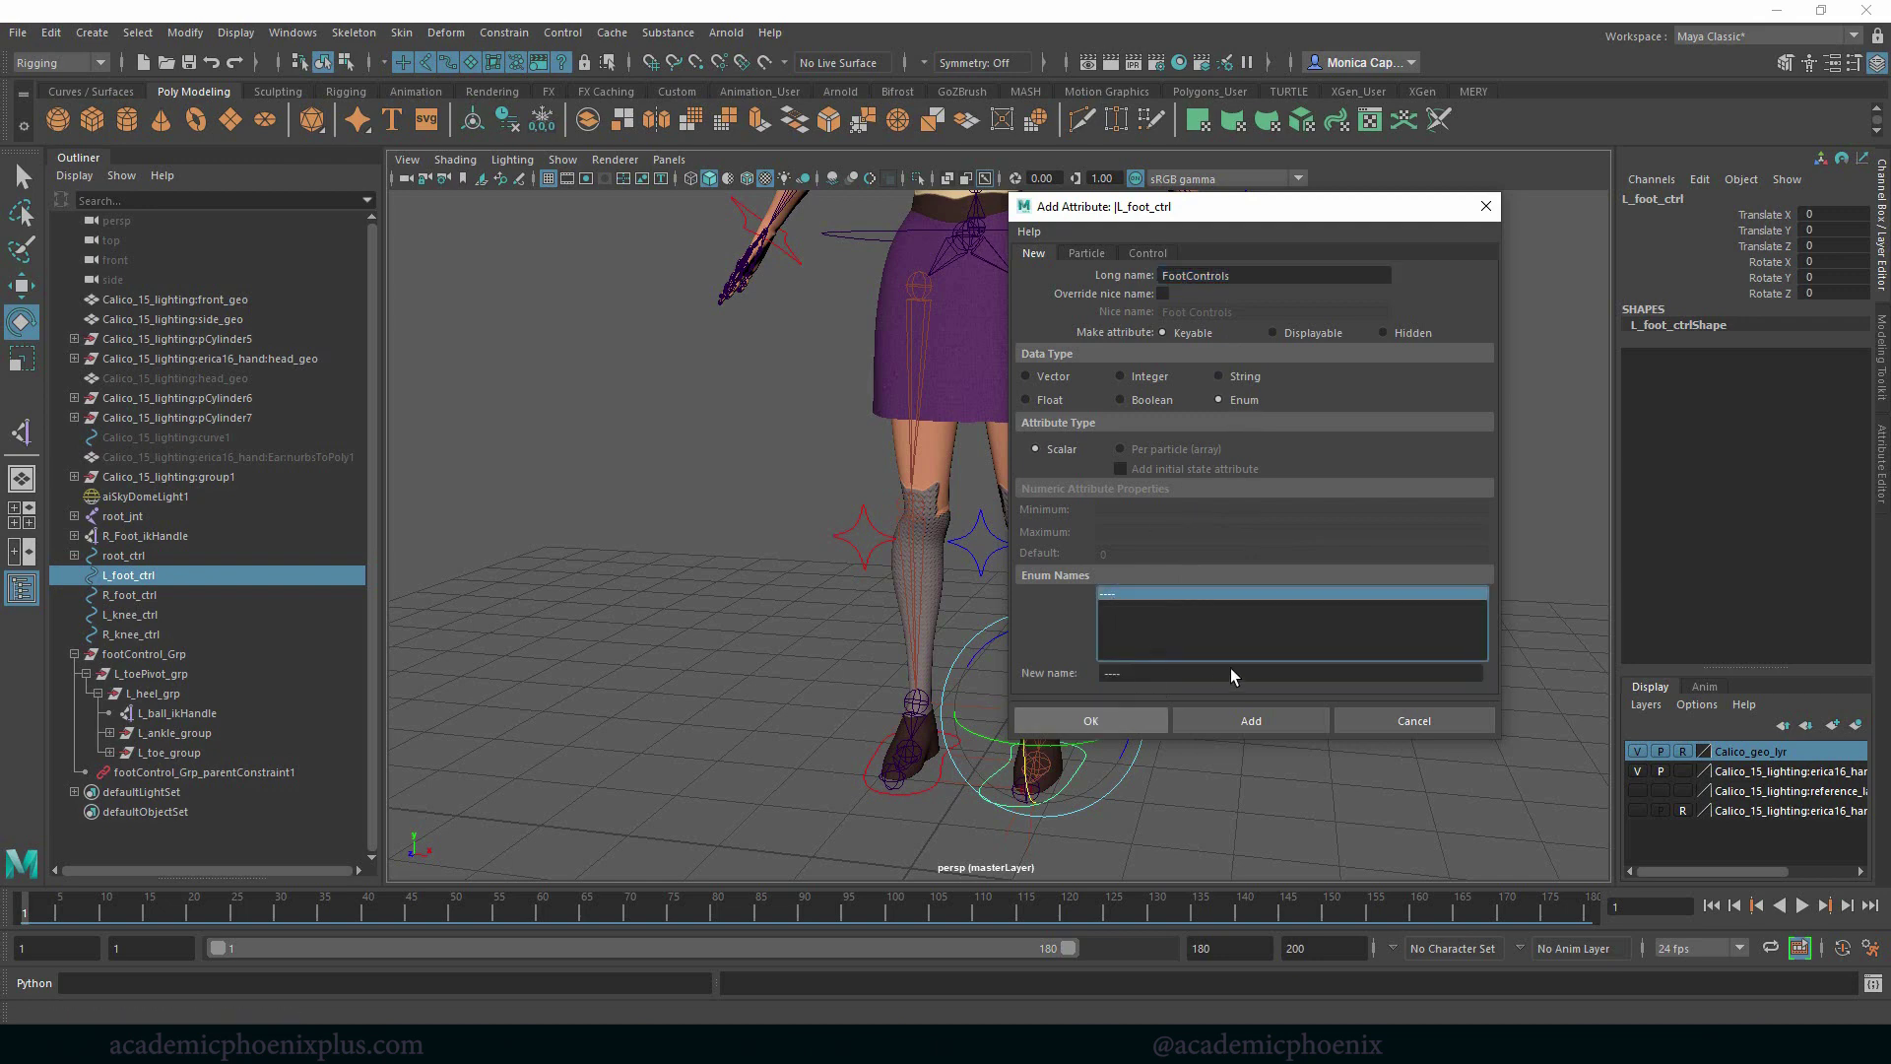
{"action": "left_click", "coordinate": [1237, 719]}
Check which options the Foot Controls channel of L_foot_ctrl offers
{"action": "left_click", "coordinate": [1778, 310]}
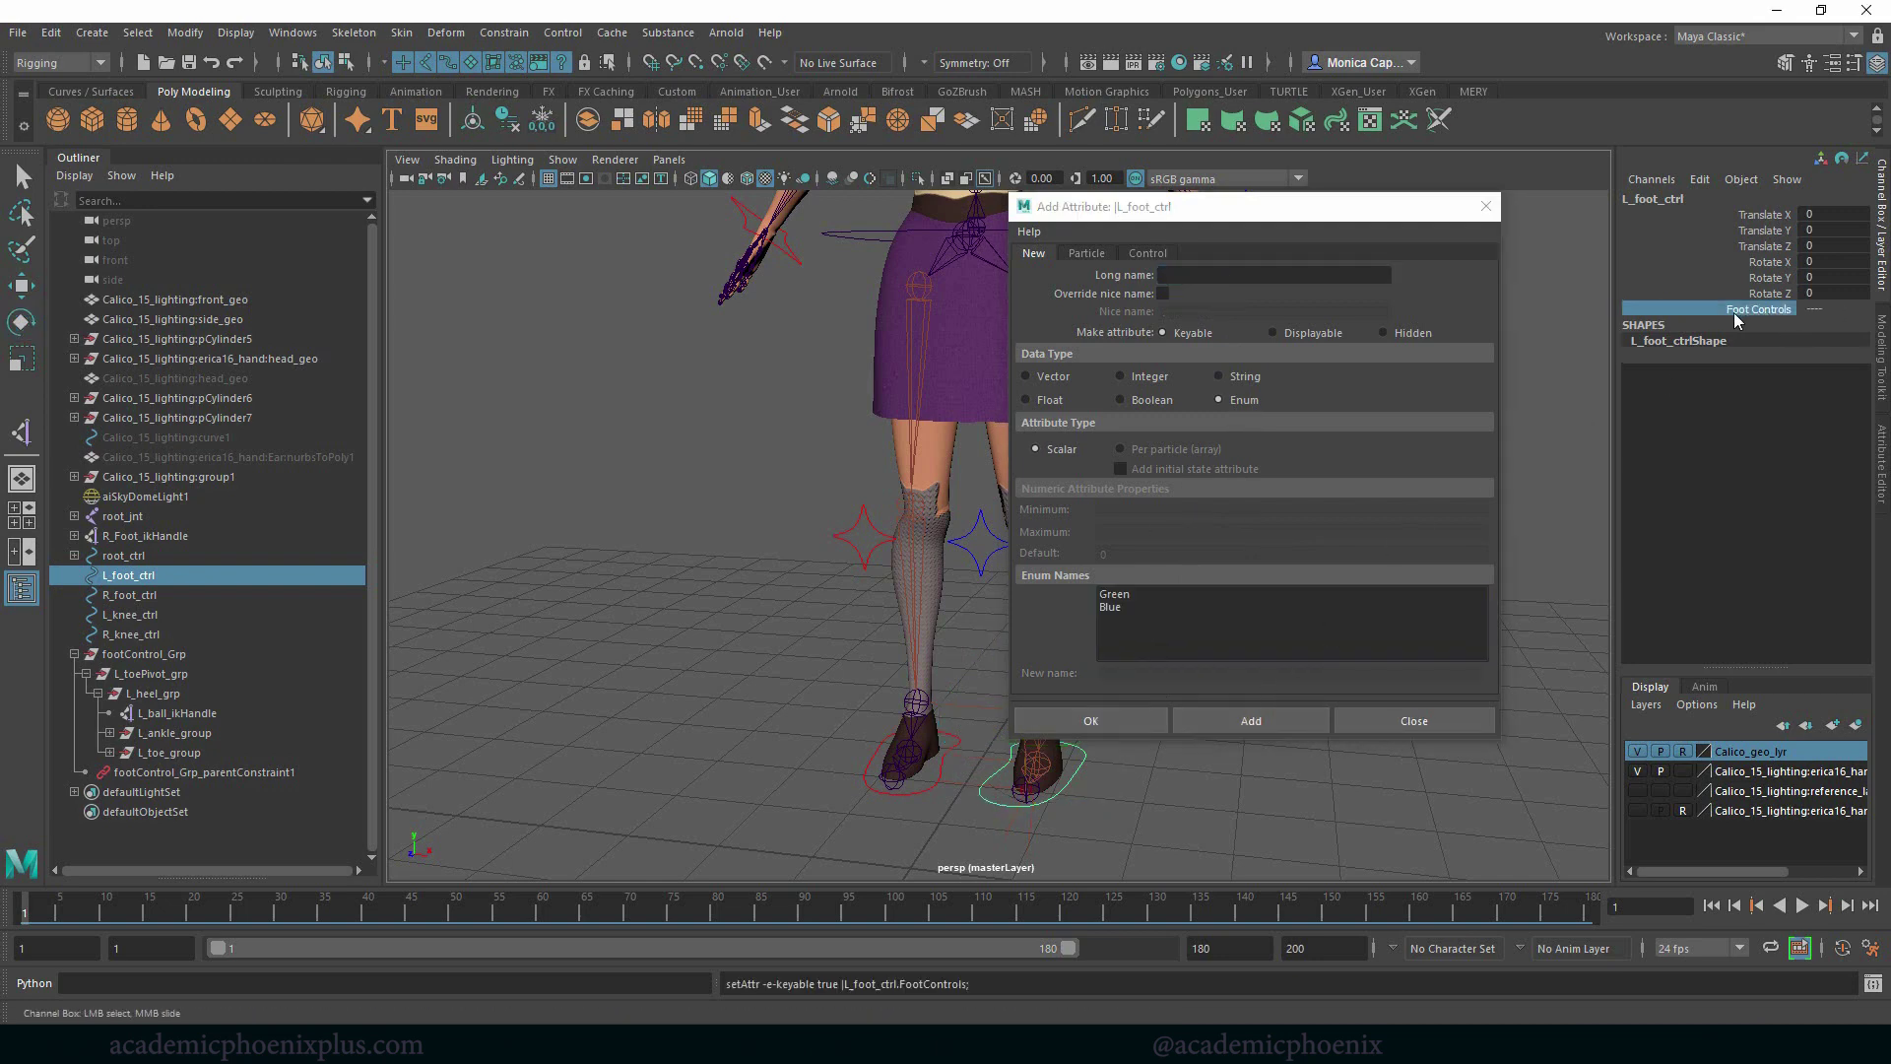
{"action": "left_click", "coordinate": [1832, 309]}
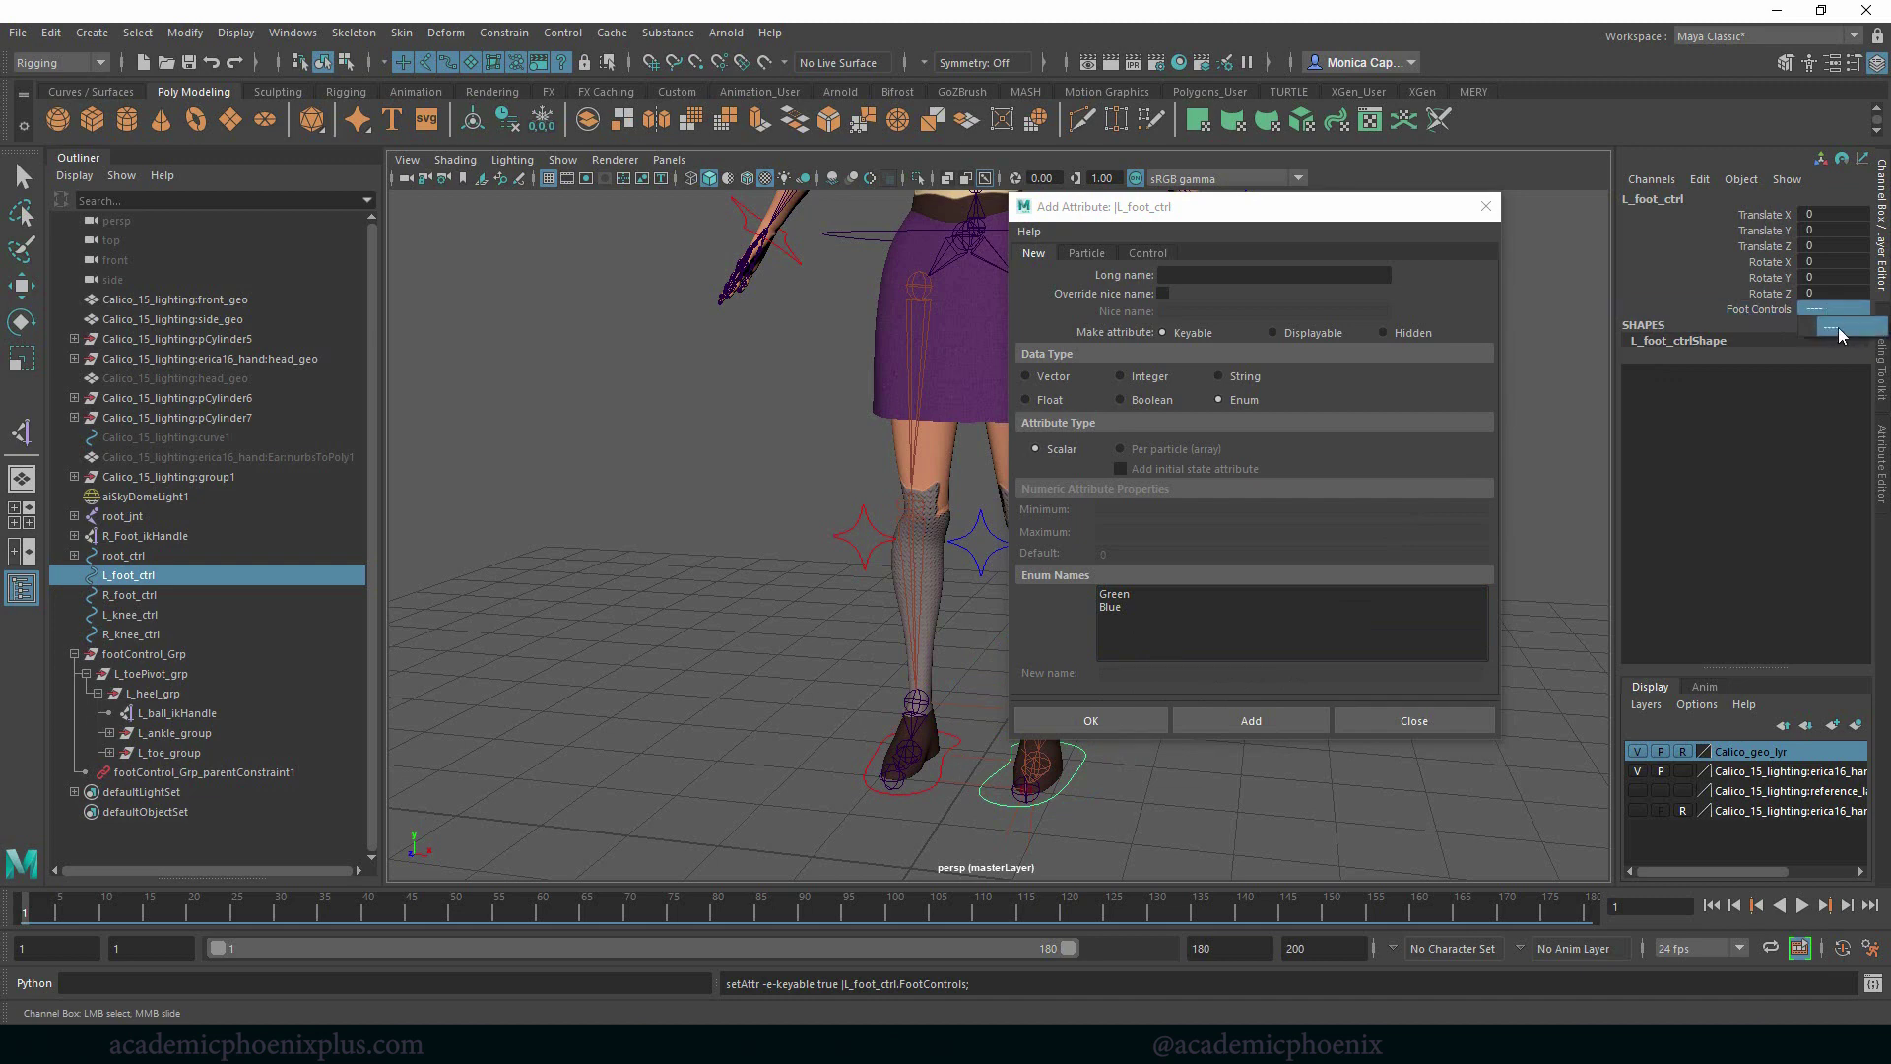
{"action": "left_click", "coordinate": [1825, 328]}
{"action": "left_click", "coordinate": [1832, 309]}
{"action": "left_click", "coordinate": [1759, 312]}
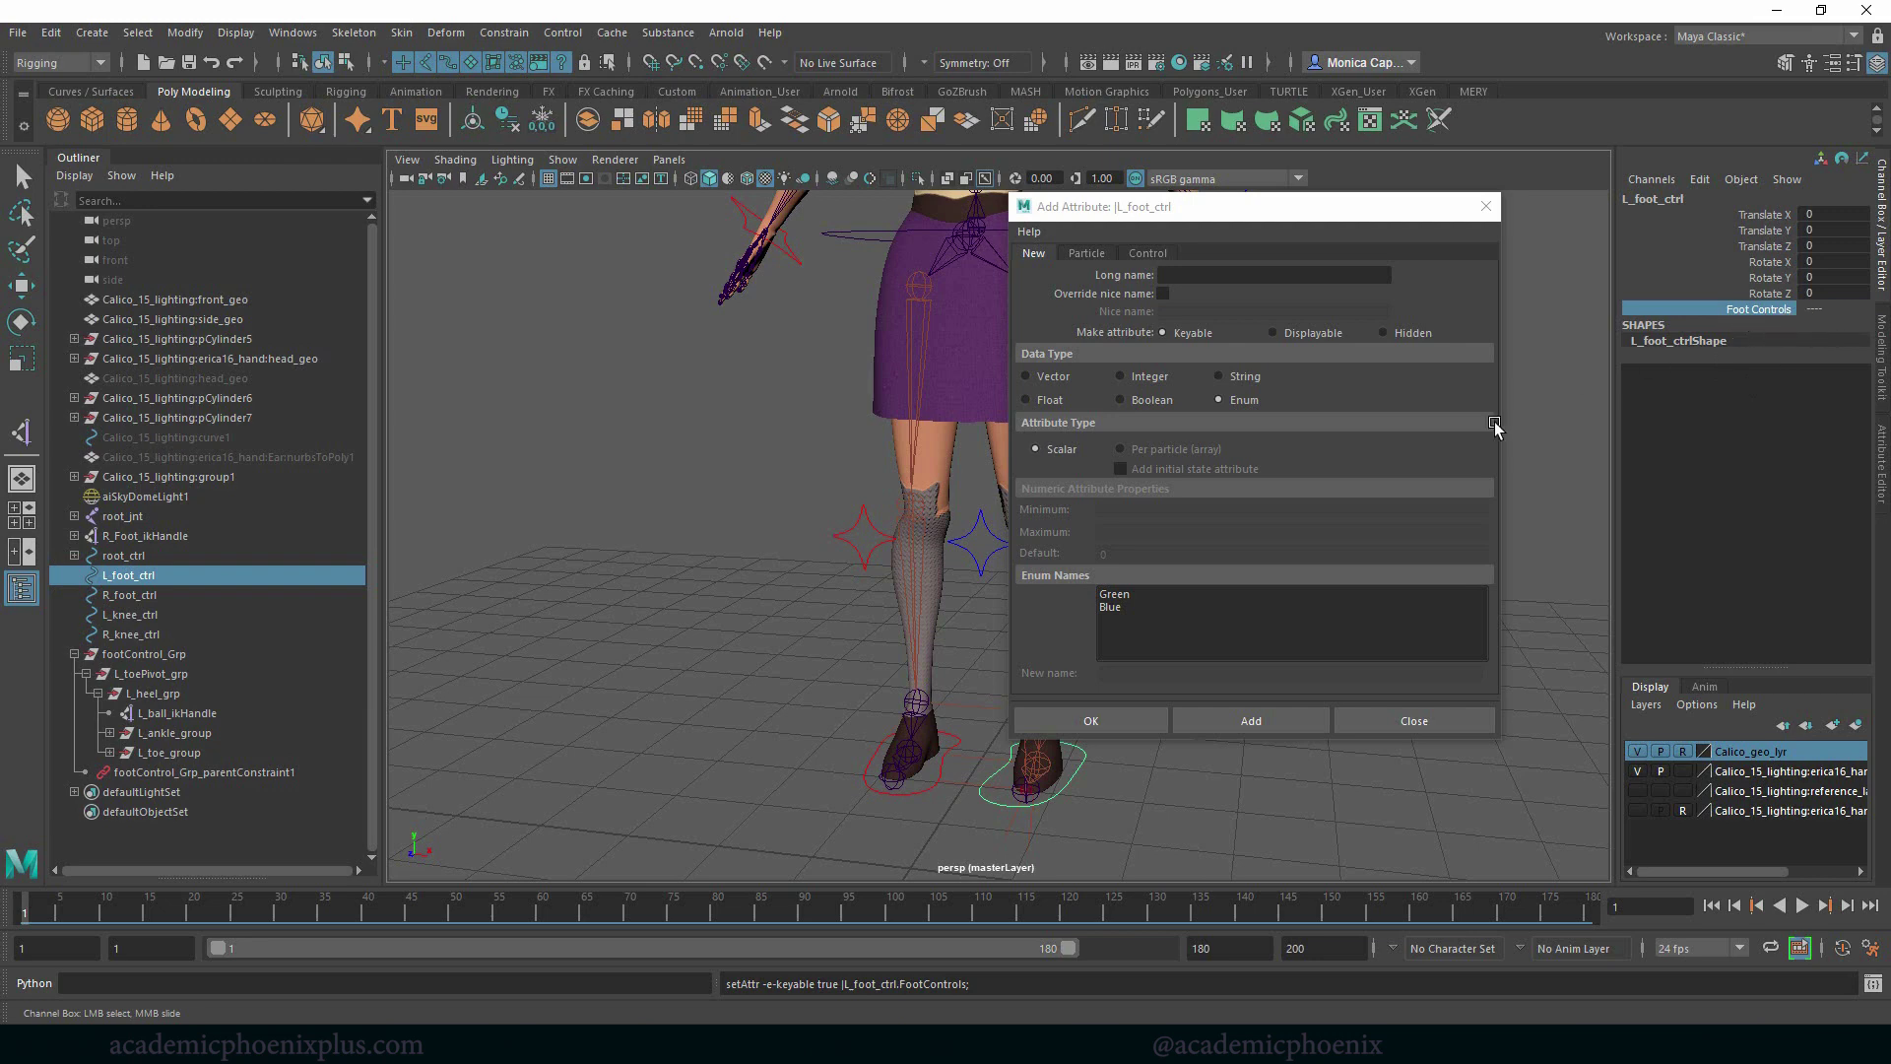
Add a float attribute named FootRoll to L_foot_ctrl with a minimum of -10 and a maximum of 10
{"action": "left_click", "coordinate": [1206, 276]}
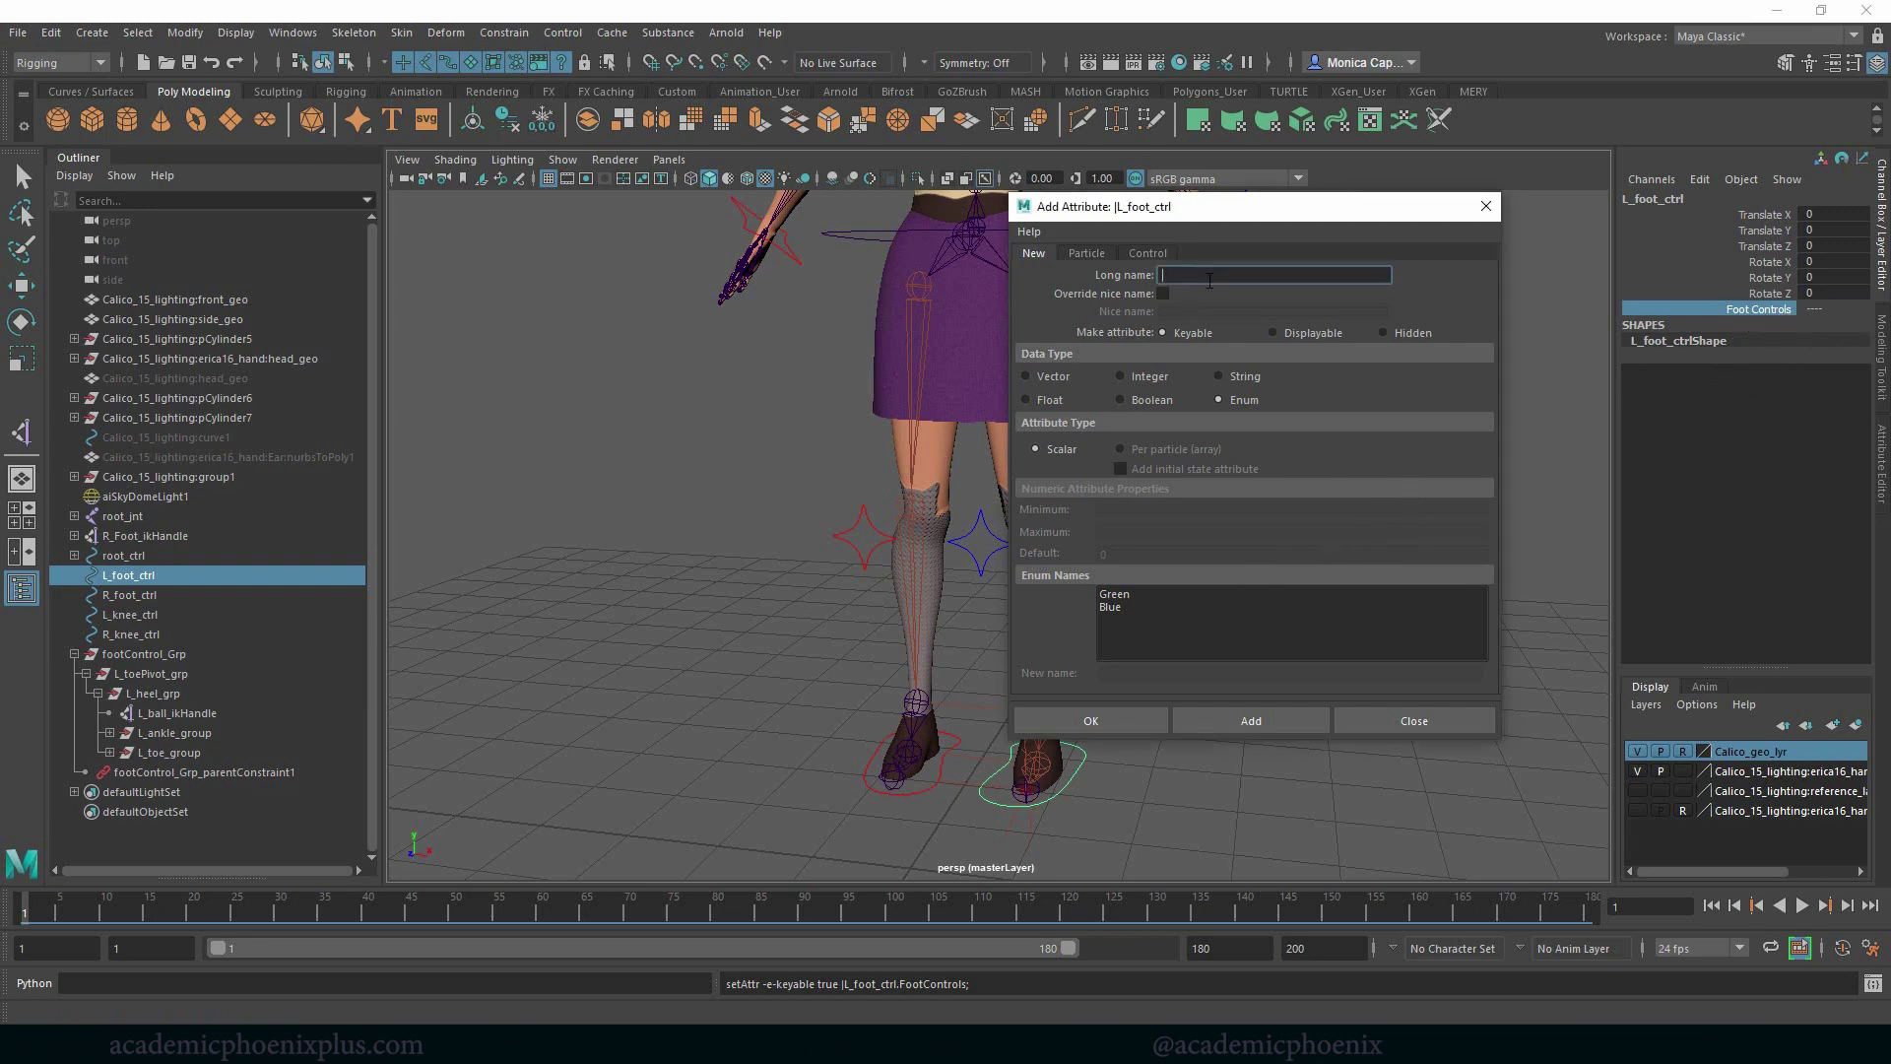
{"action": "type", "text": "FootRoll"}
{"action": "left_click", "coordinate": [1044, 400]}
{"action": "left_click", "coordinate": [1169, 508]}
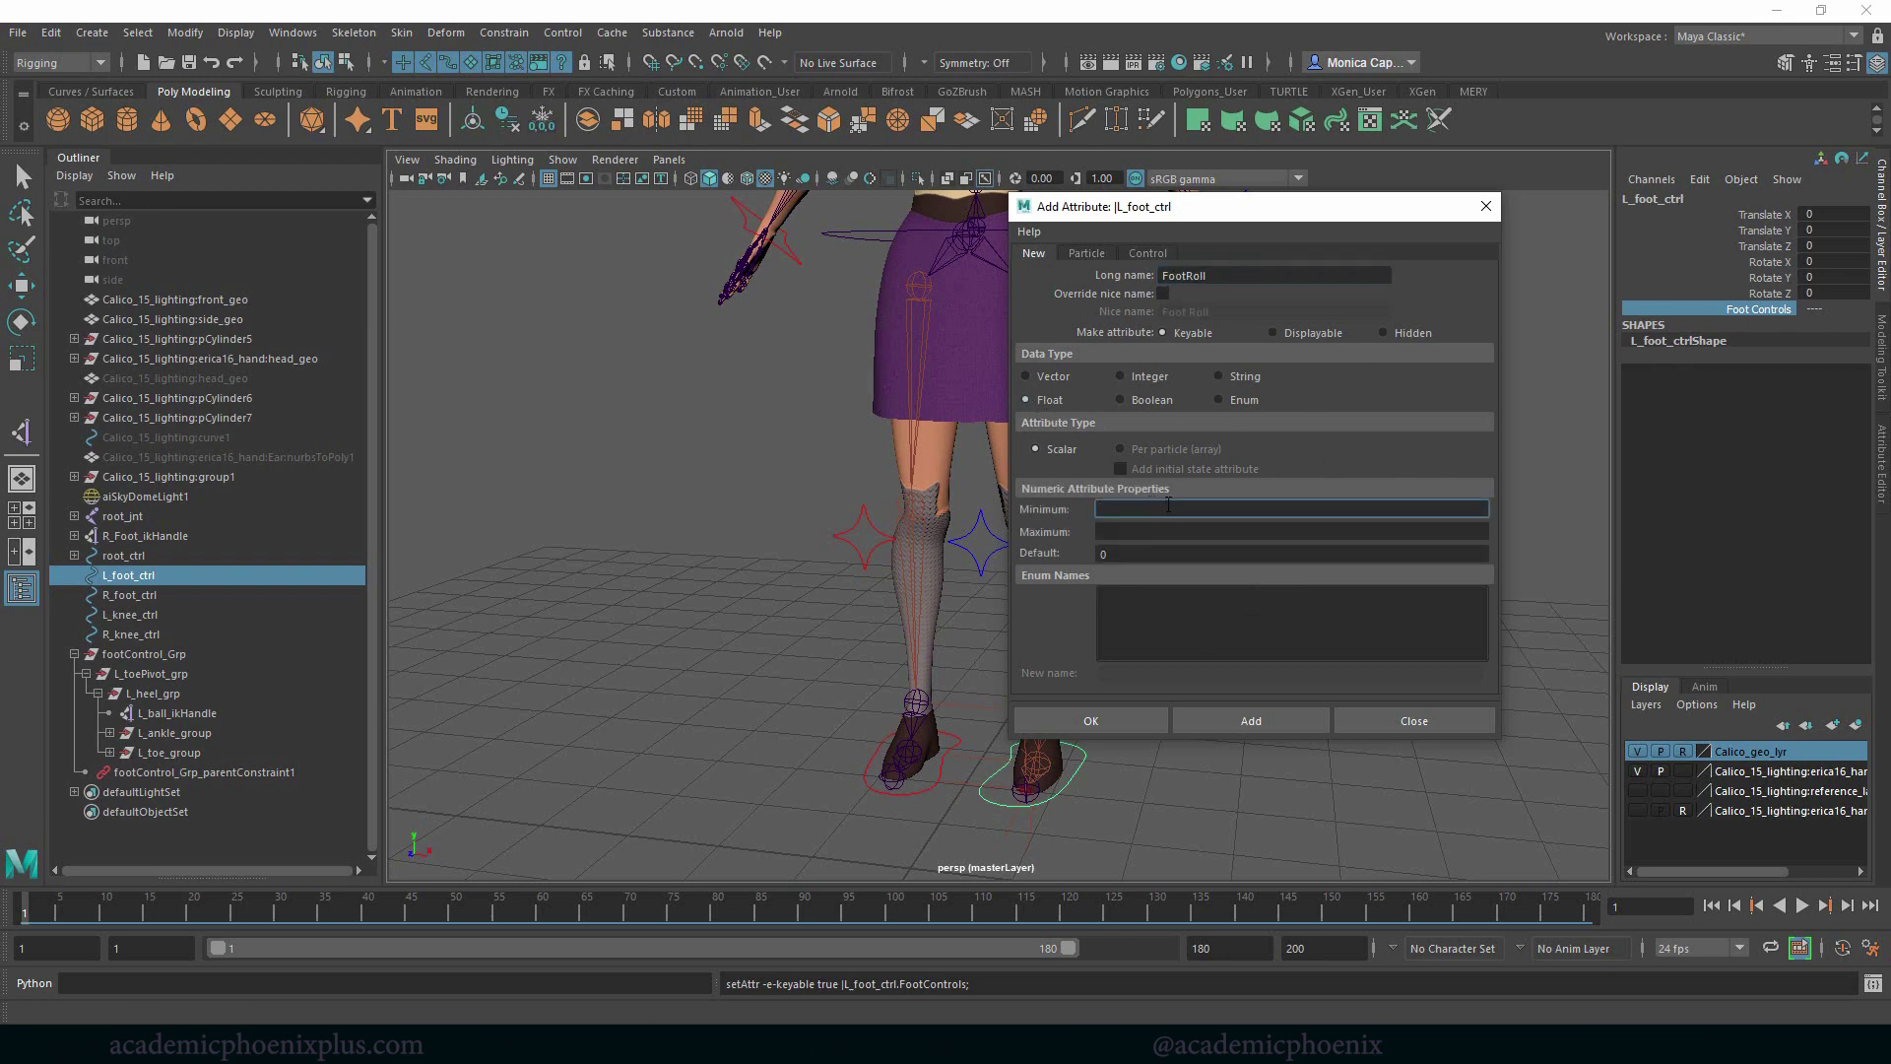
{"action": "type", "text": "-10"}
{"action": "key", "text": "Tab"}
{"action": "type", "text": "10"}
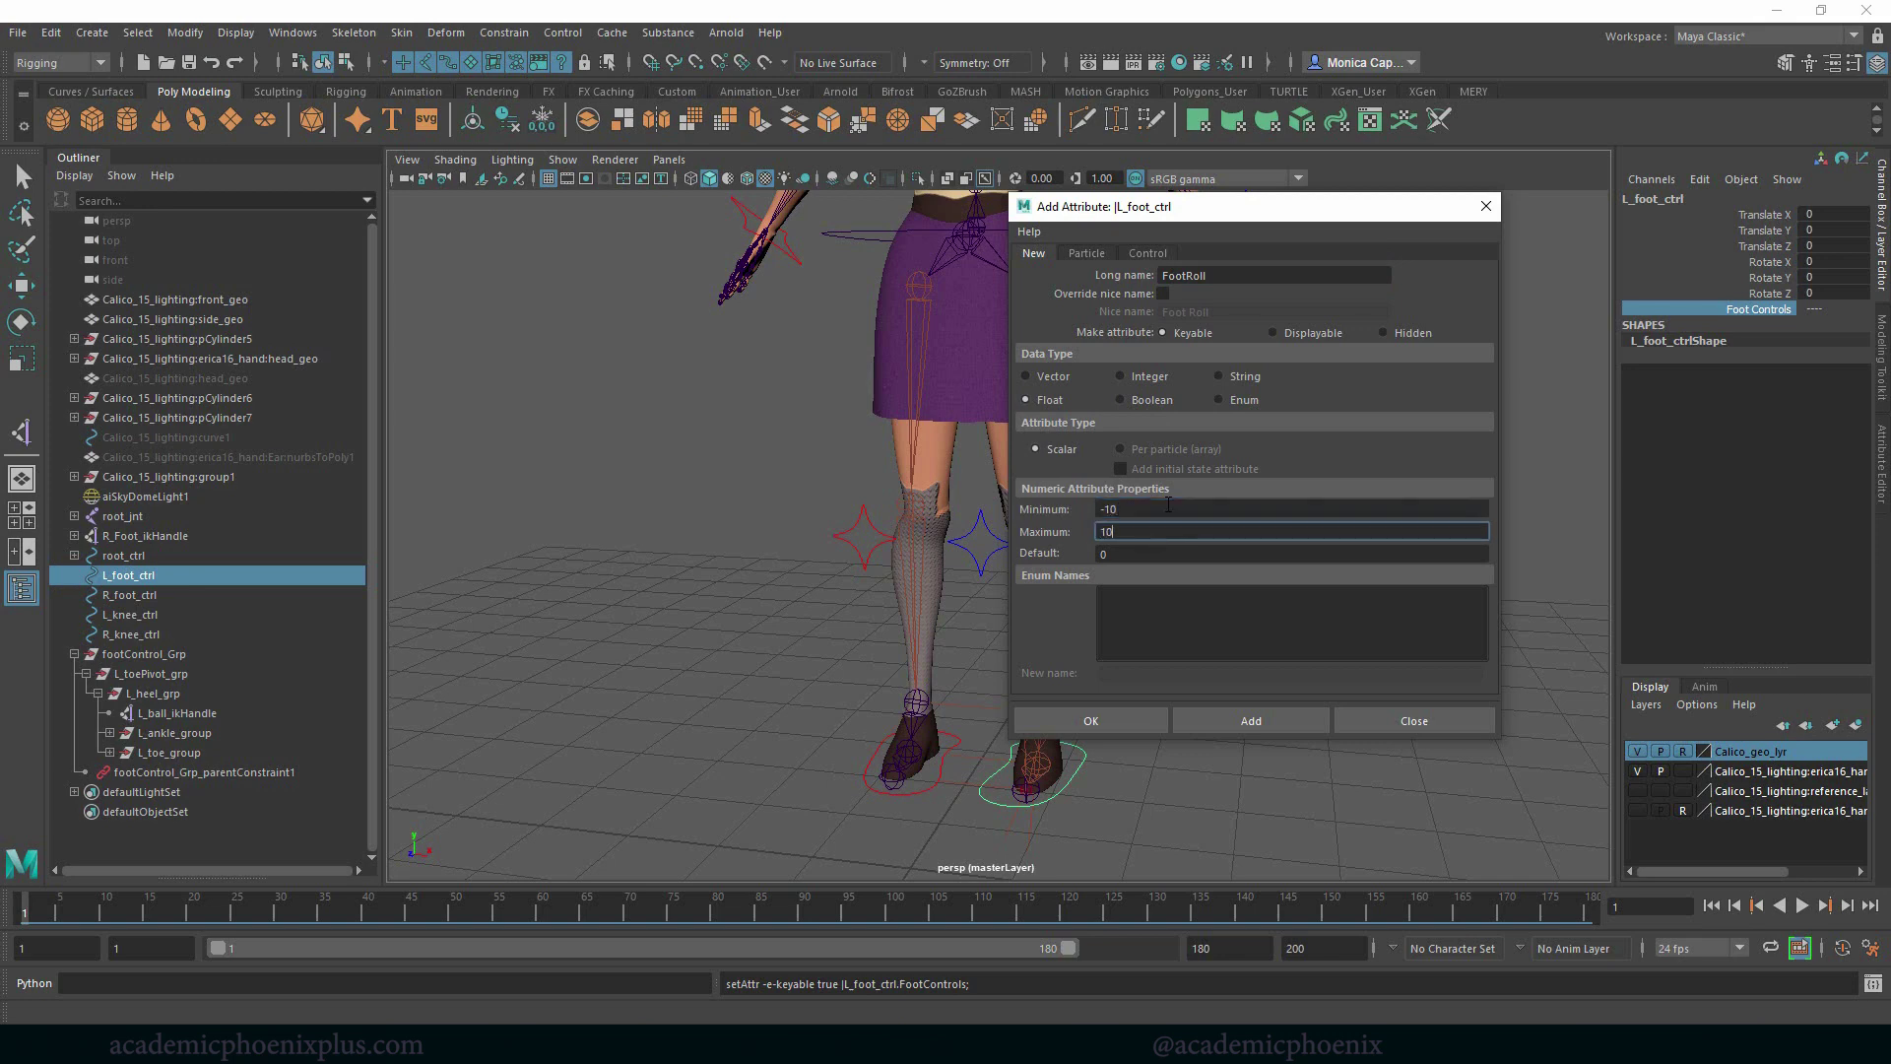
{"action": "key", "text": "Tab"}
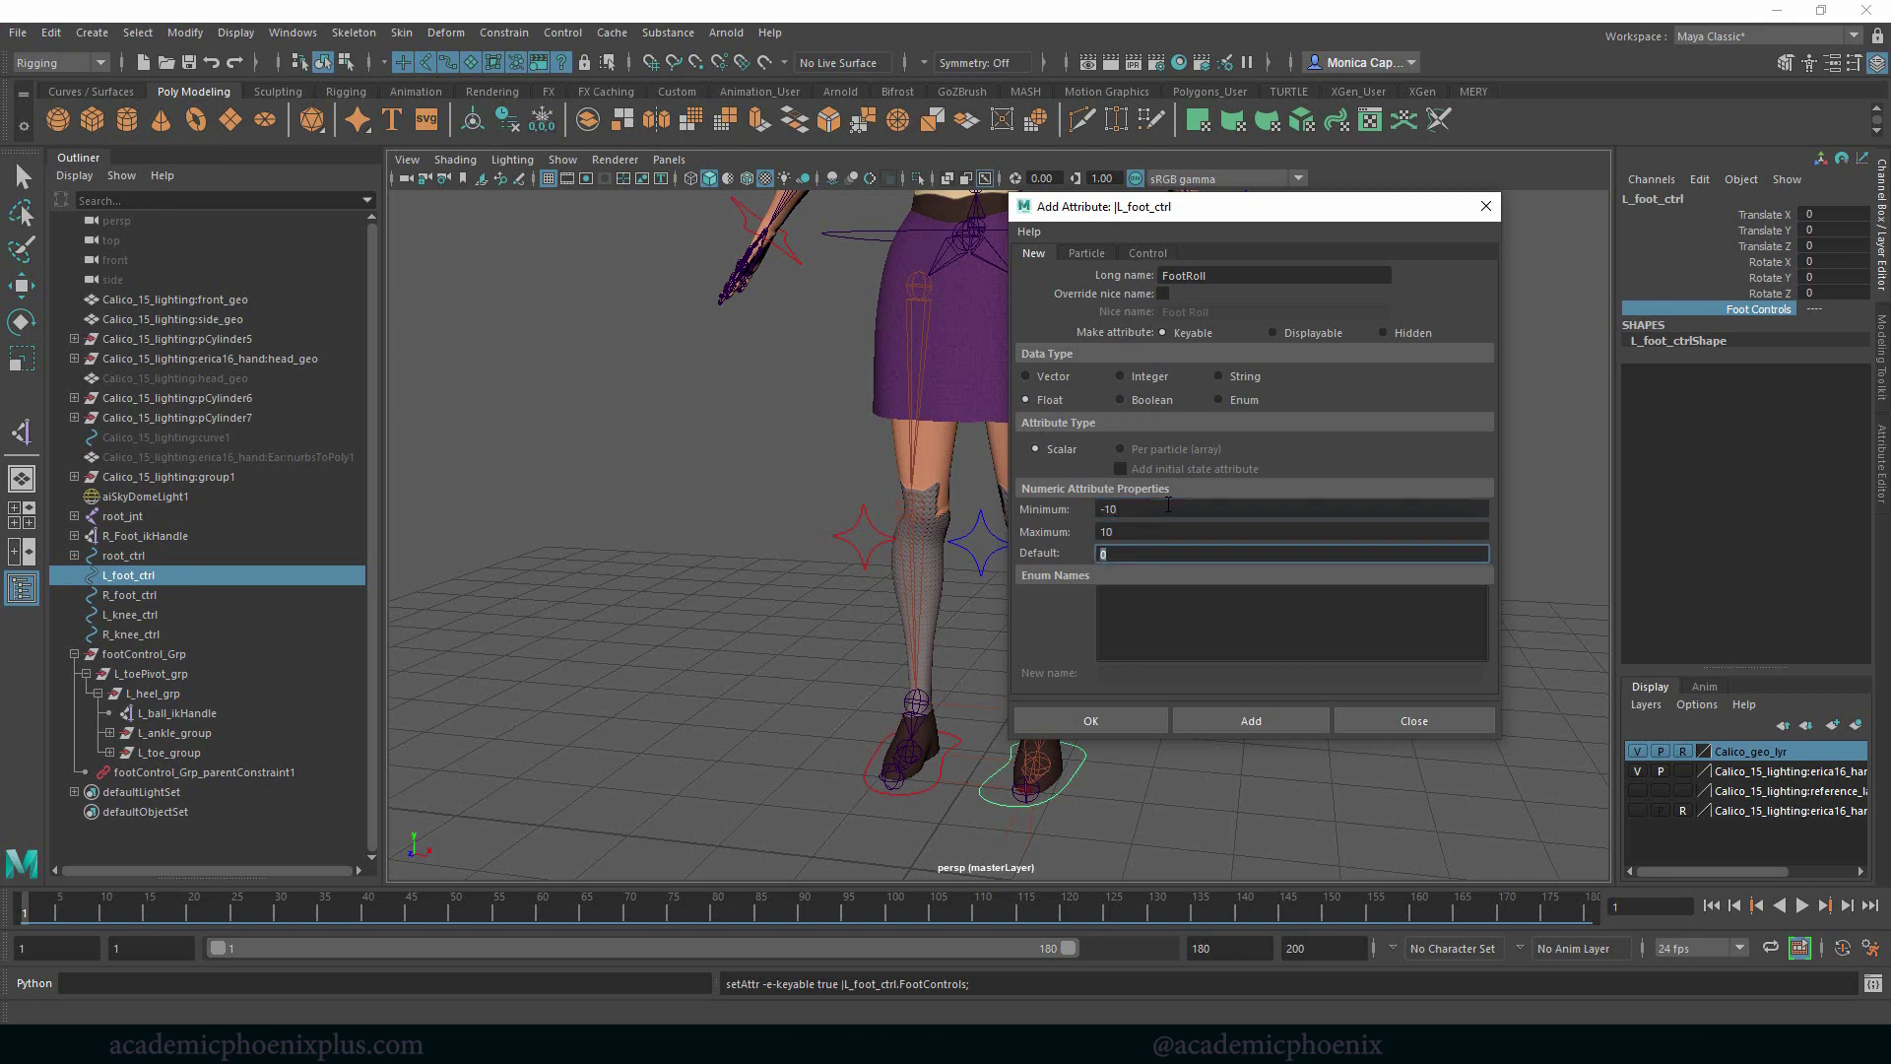
{"action": "left_click", "coordinate": [1251, 720]}
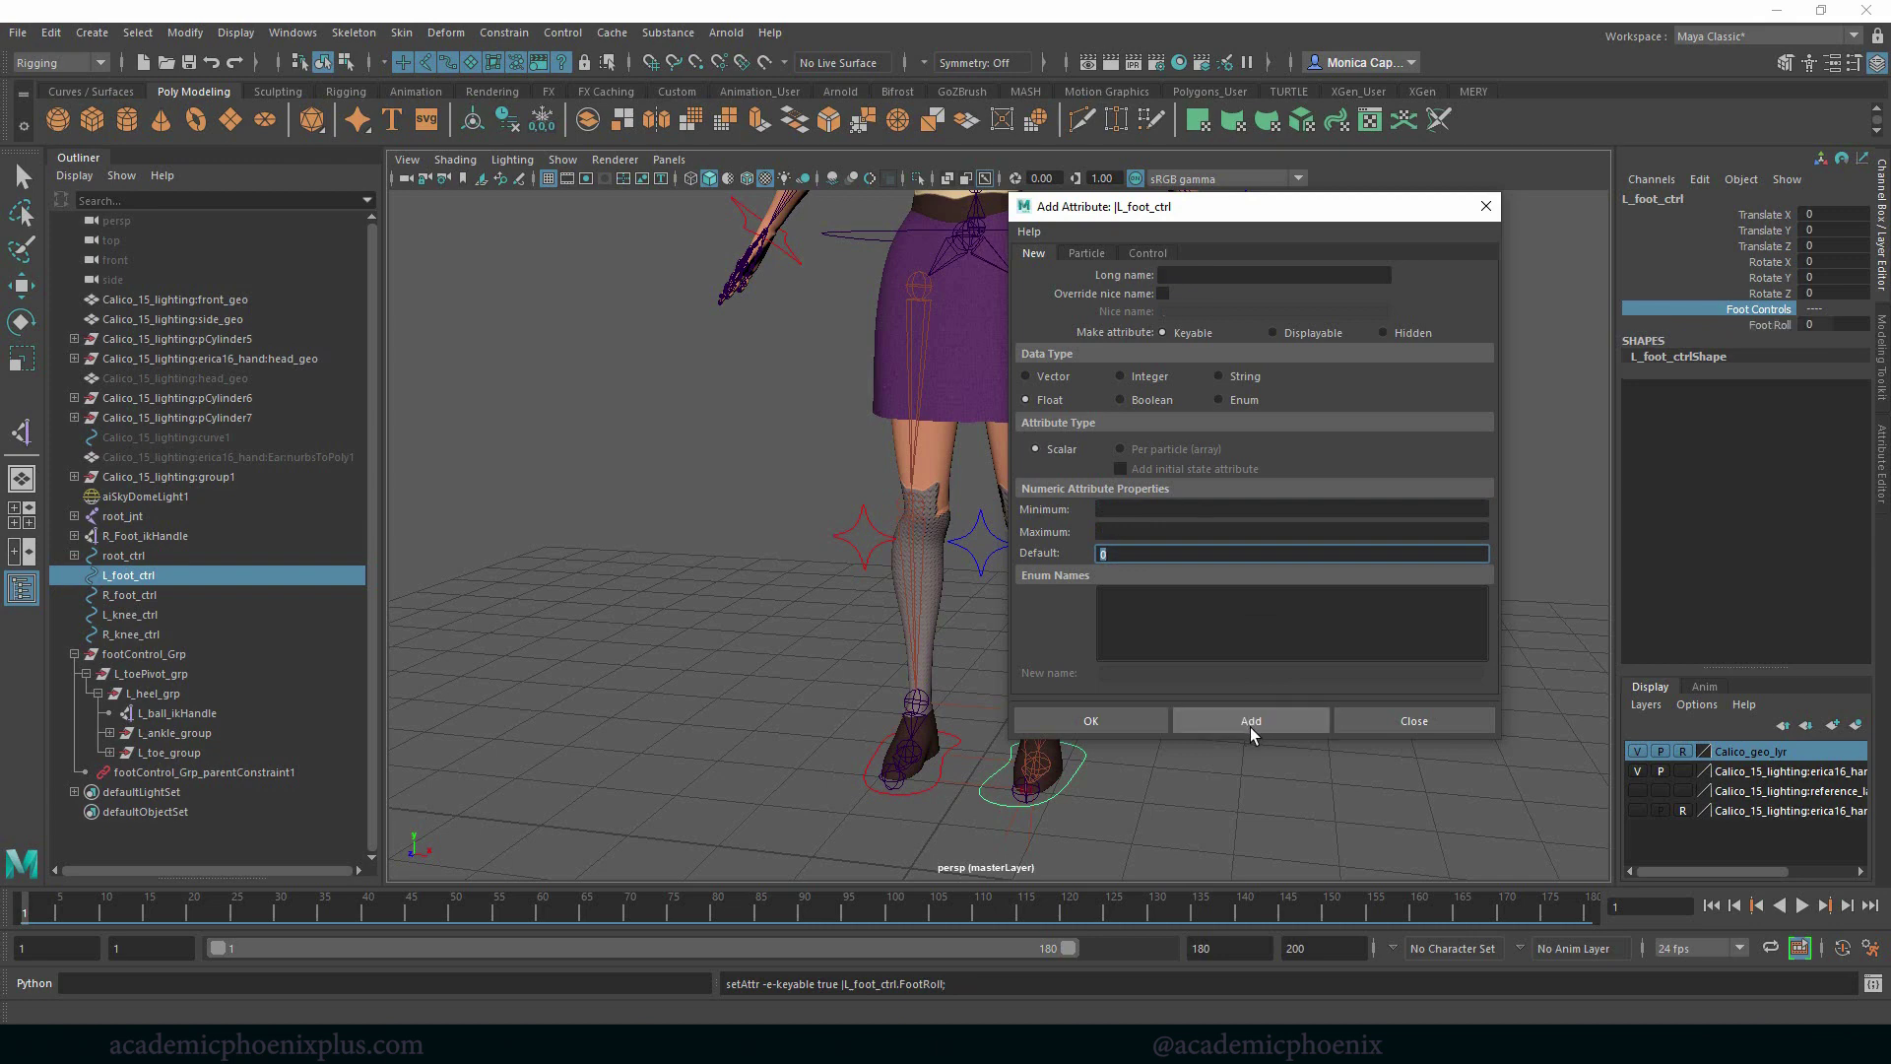
{"action": "left_click", "coordinate": [1783, 327]}
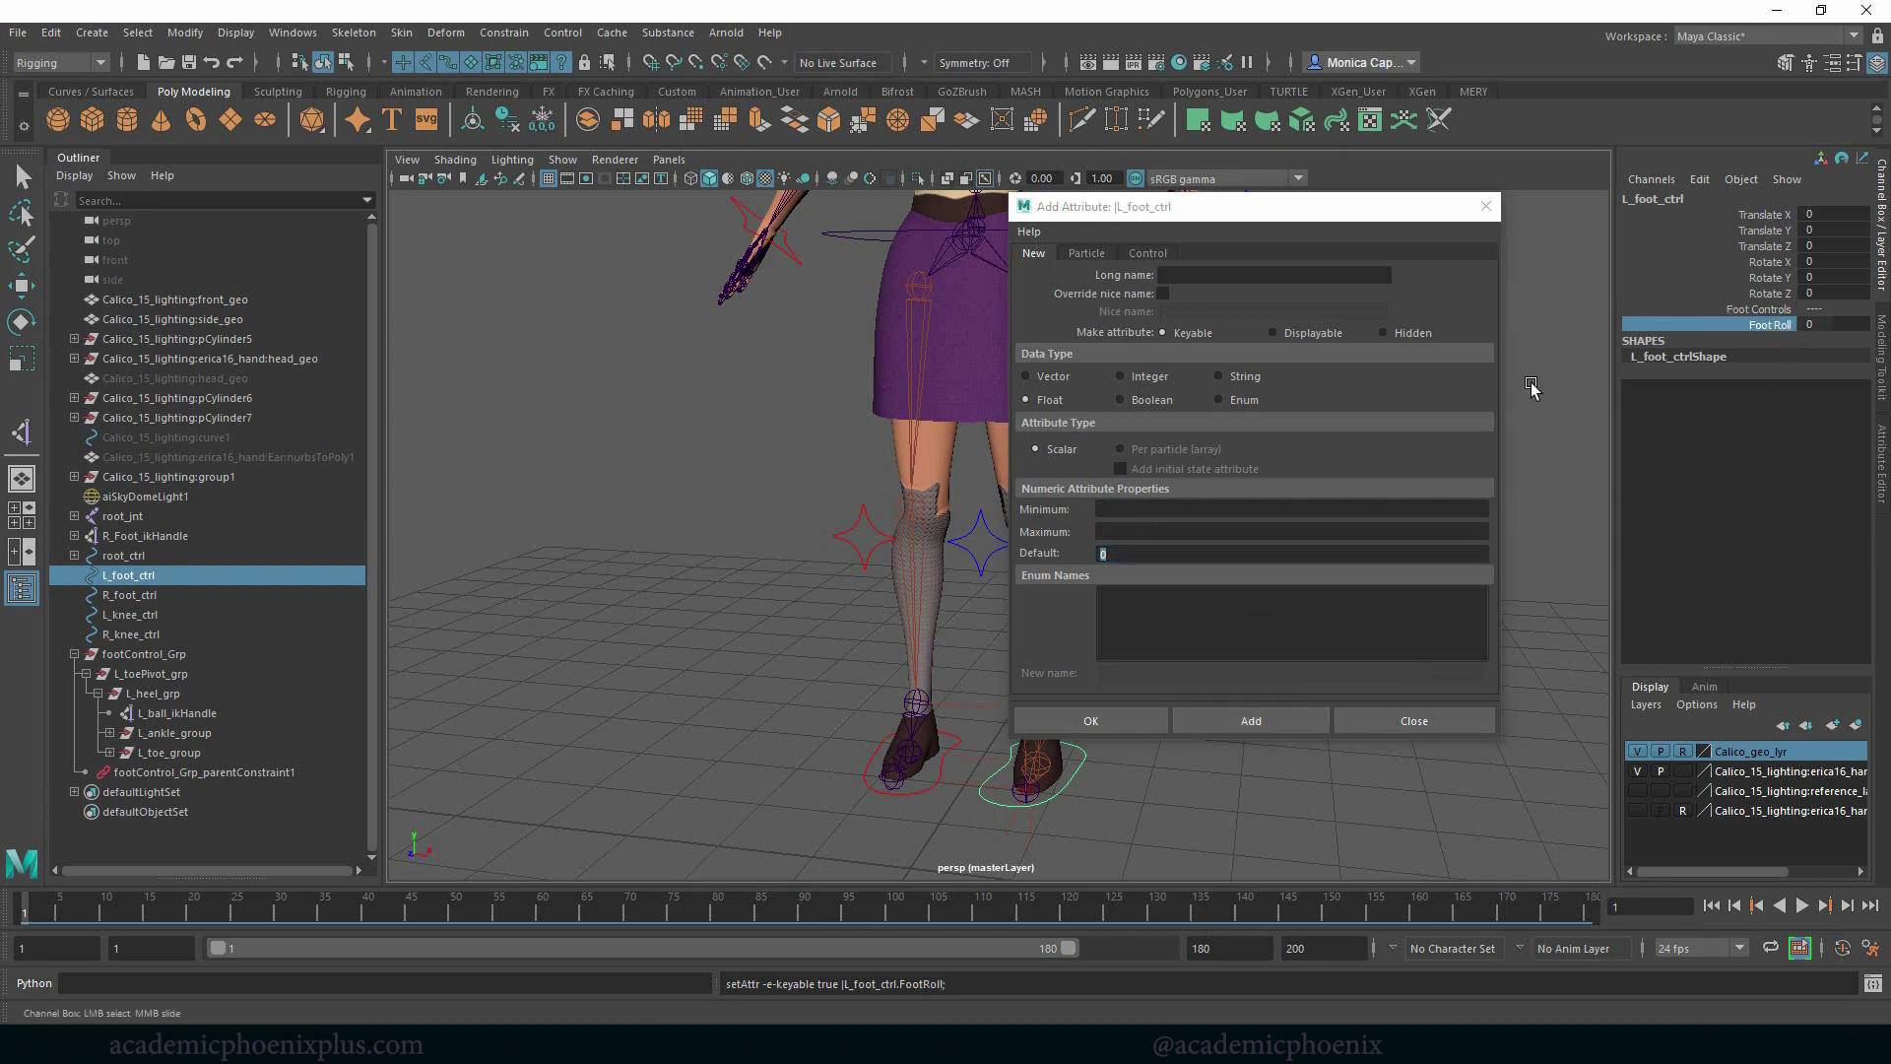
Add a float attribute named ToeRoll to L_foot_ctrl with a minimum of -10 and a maximum of 10
{"action": "left_click", "coordinate": [1199, 280]}
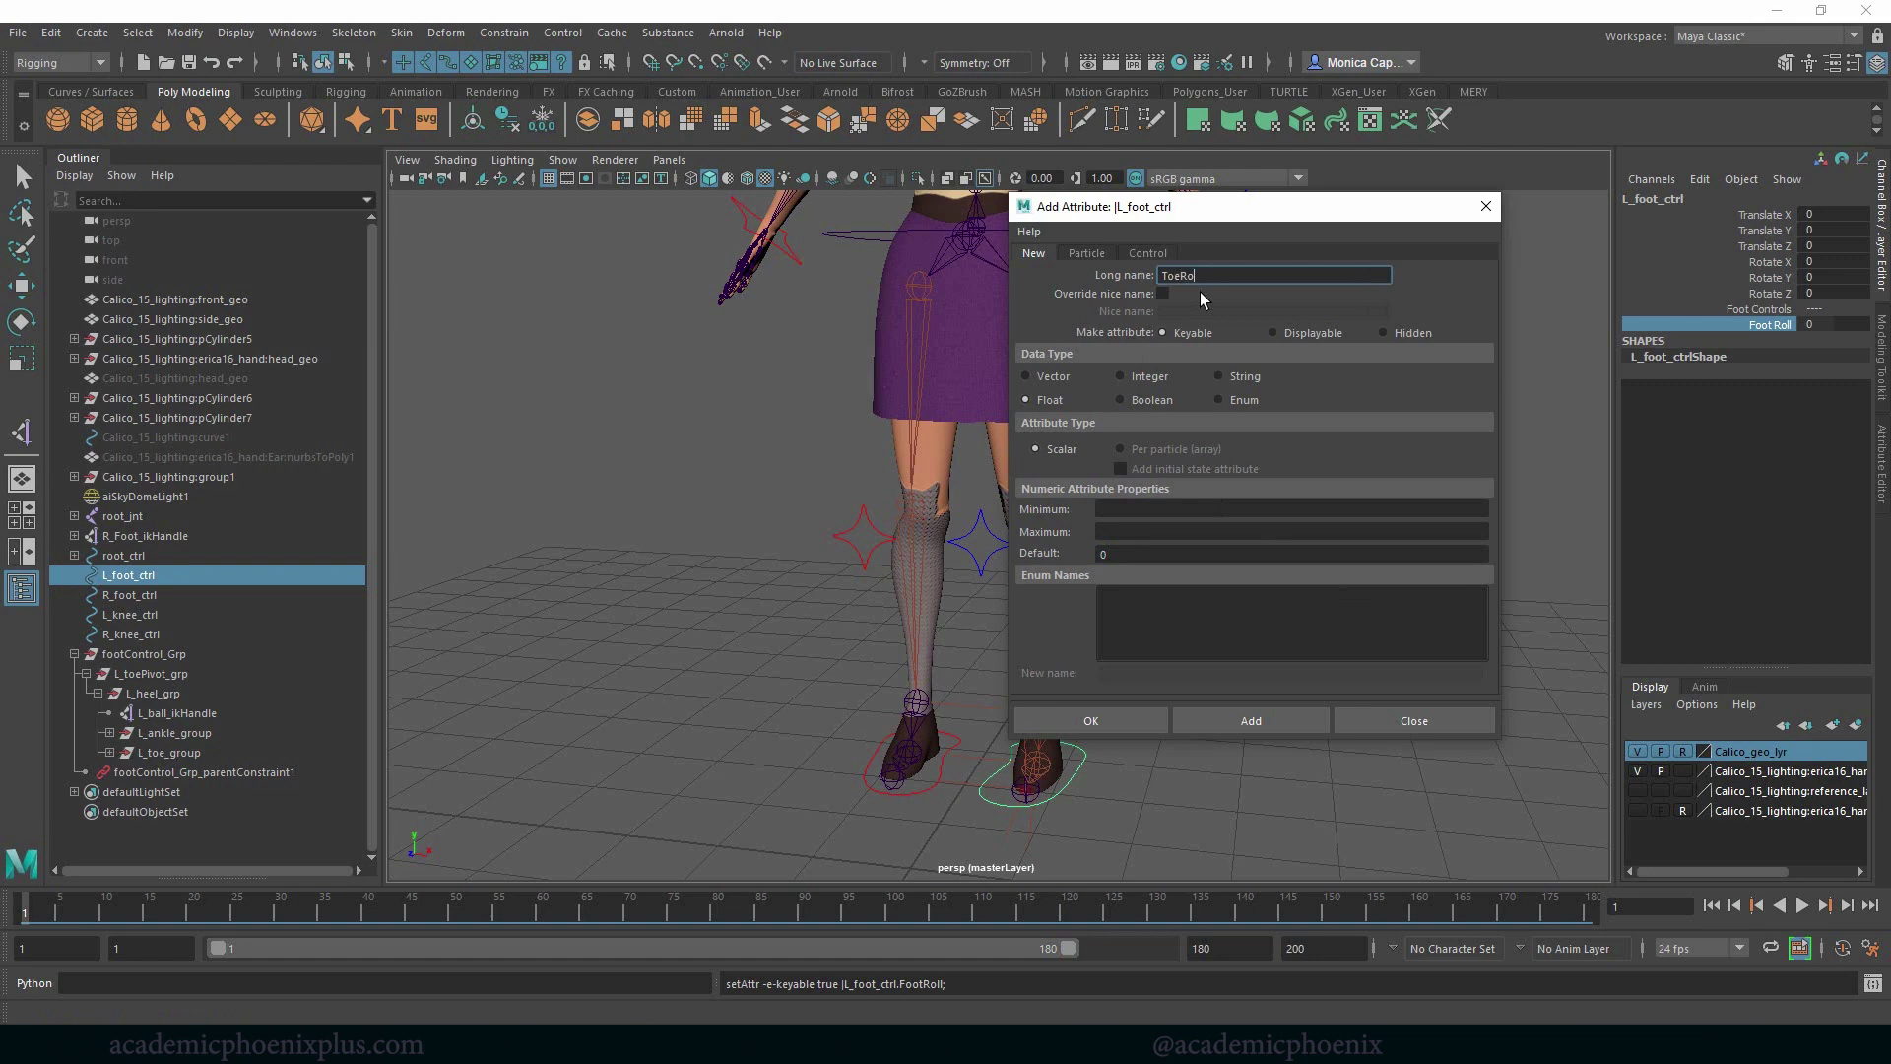
{"action": "left_click", "coordinate": [1173, 510]}
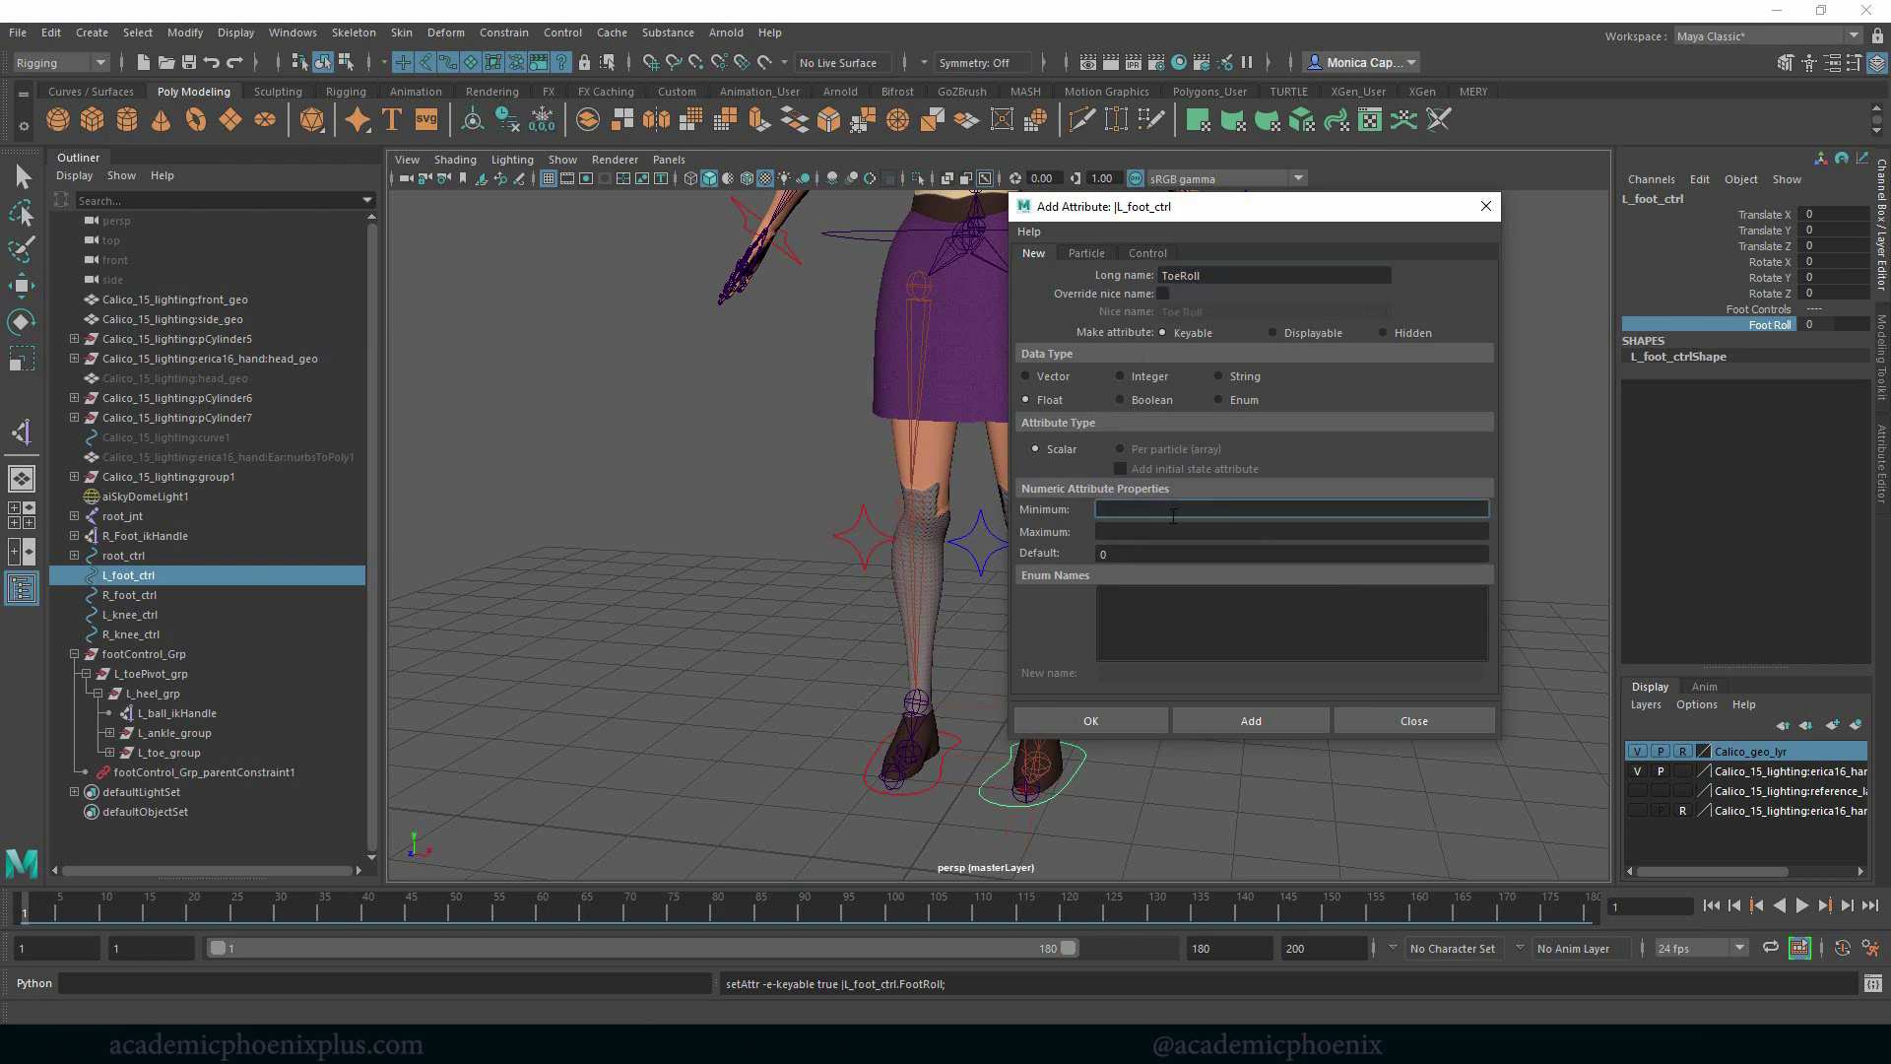
{"action": "type", "text": "-10"}
{"action": "key", "text": "Tab"}
{"action": "type", "text": "10"}
{"action": "key", "text": "Tab"}
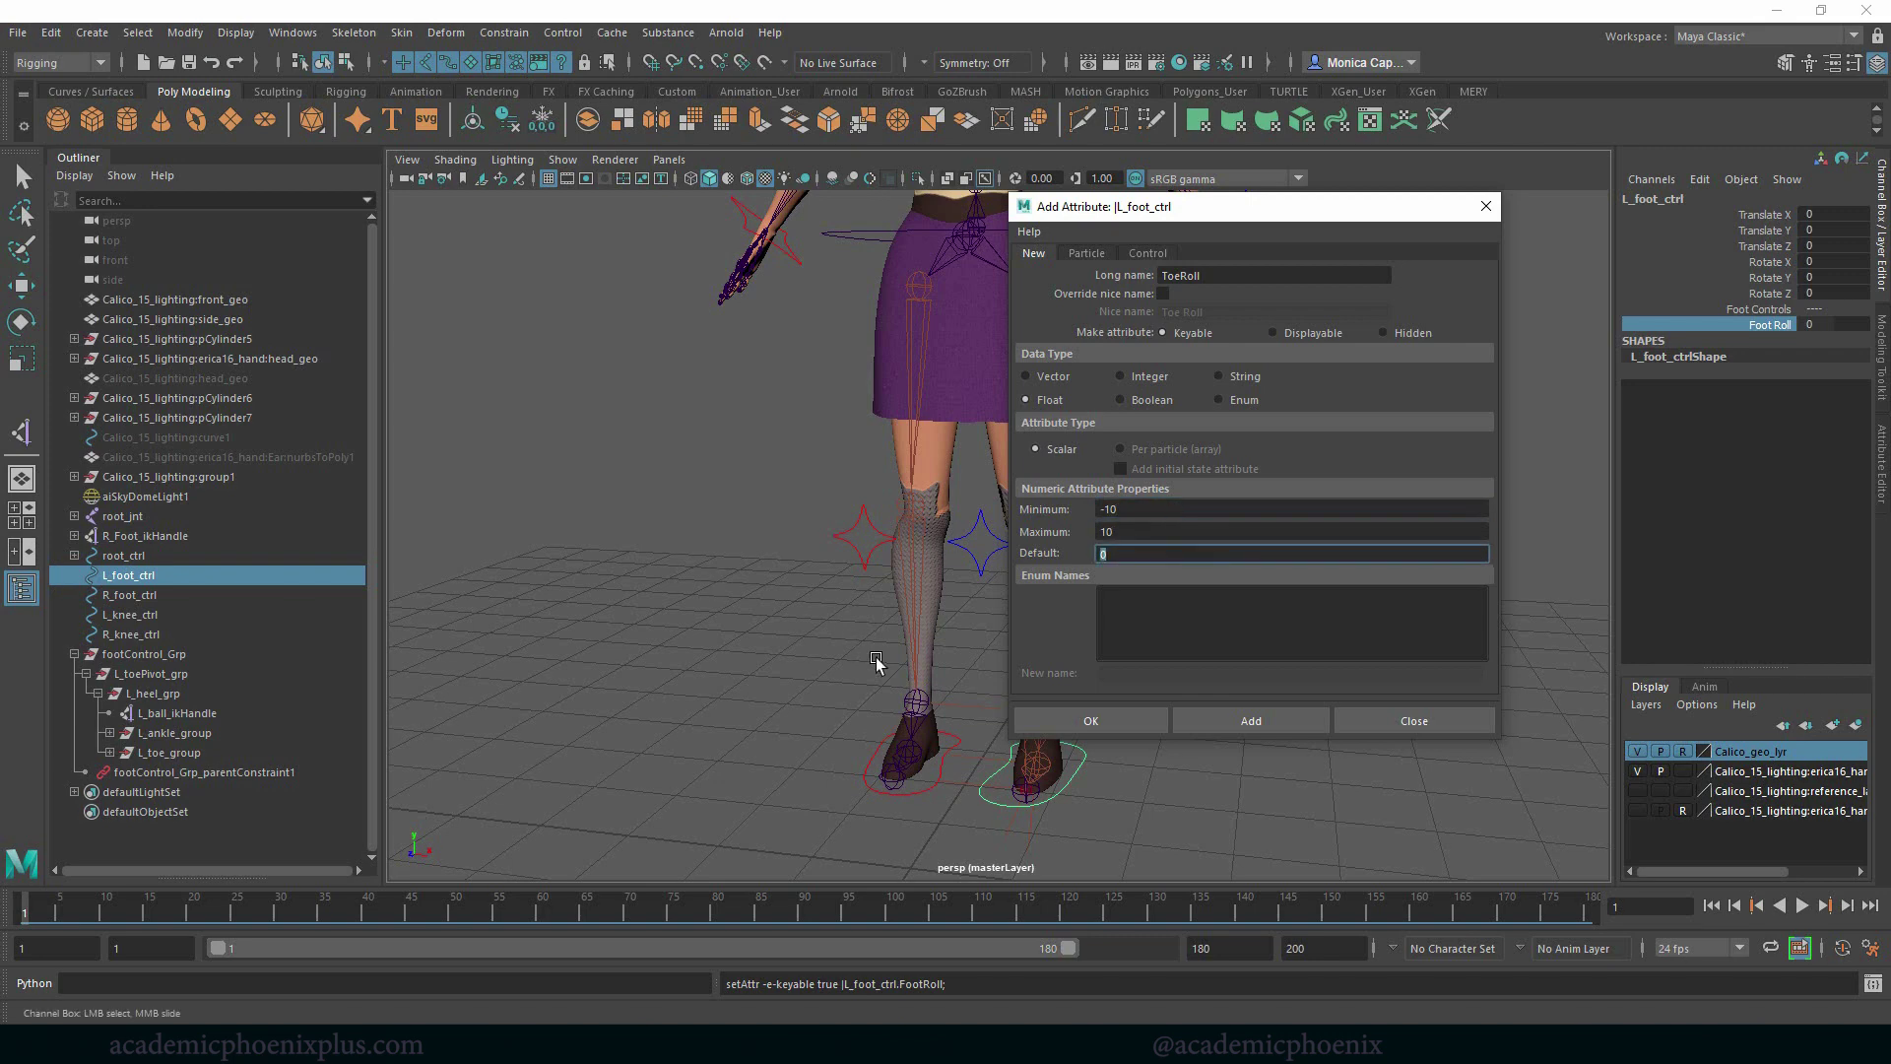
{"action": "left_click", "coordinate": [1283, 719]}
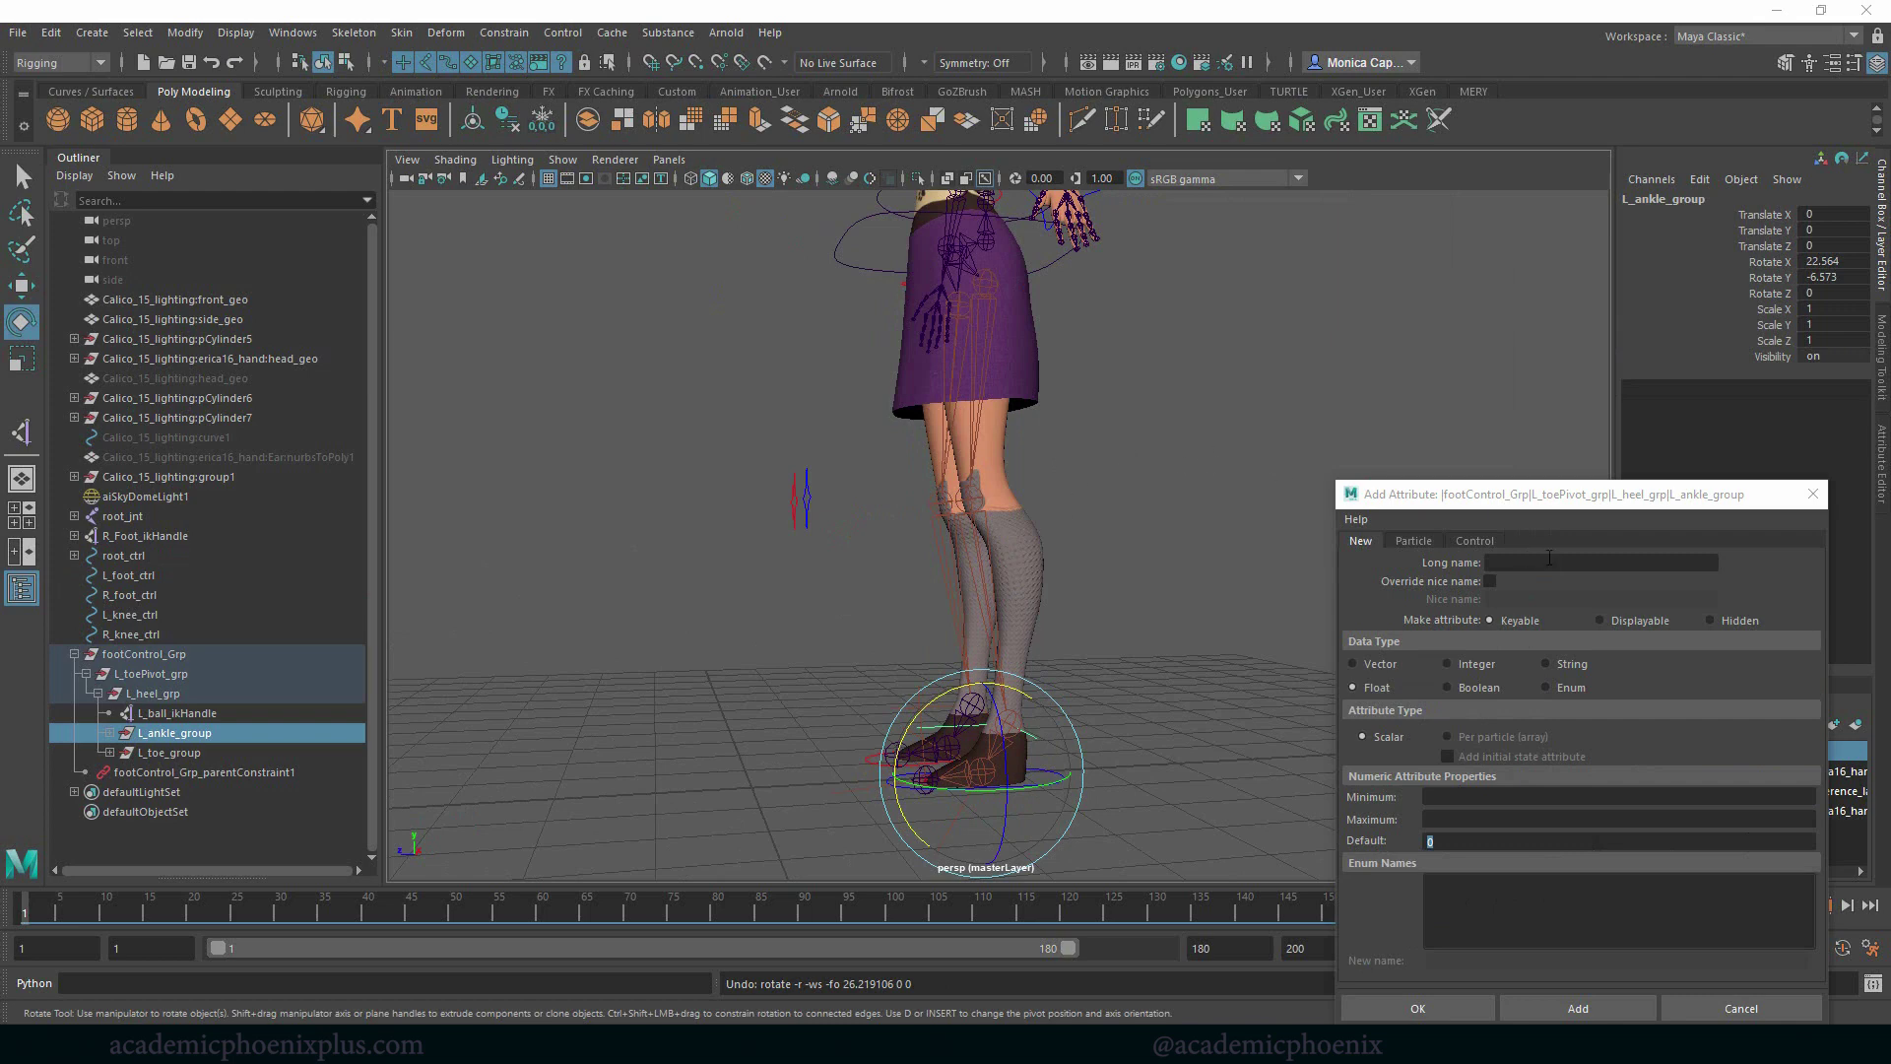
Close the Add Attribute dialog and select the Foot Roll channel of L_foot_ctrl
{"action": "left_click", "coordinate": [1813, 493]}
{"action": "left_click_drag", "start_coordinate": [1162, 640], "coordinate": [1275, 597], "text": "alt"}
{"action": "right_click_drag", "start_coordinate": [1275, 597], "coordinate": [1411, 647], "text": "alt"}
{"action": "middle_click_drag", "start_coordinate": [1344, 690], "coordinate": [1303, 571], "text": "alt"}
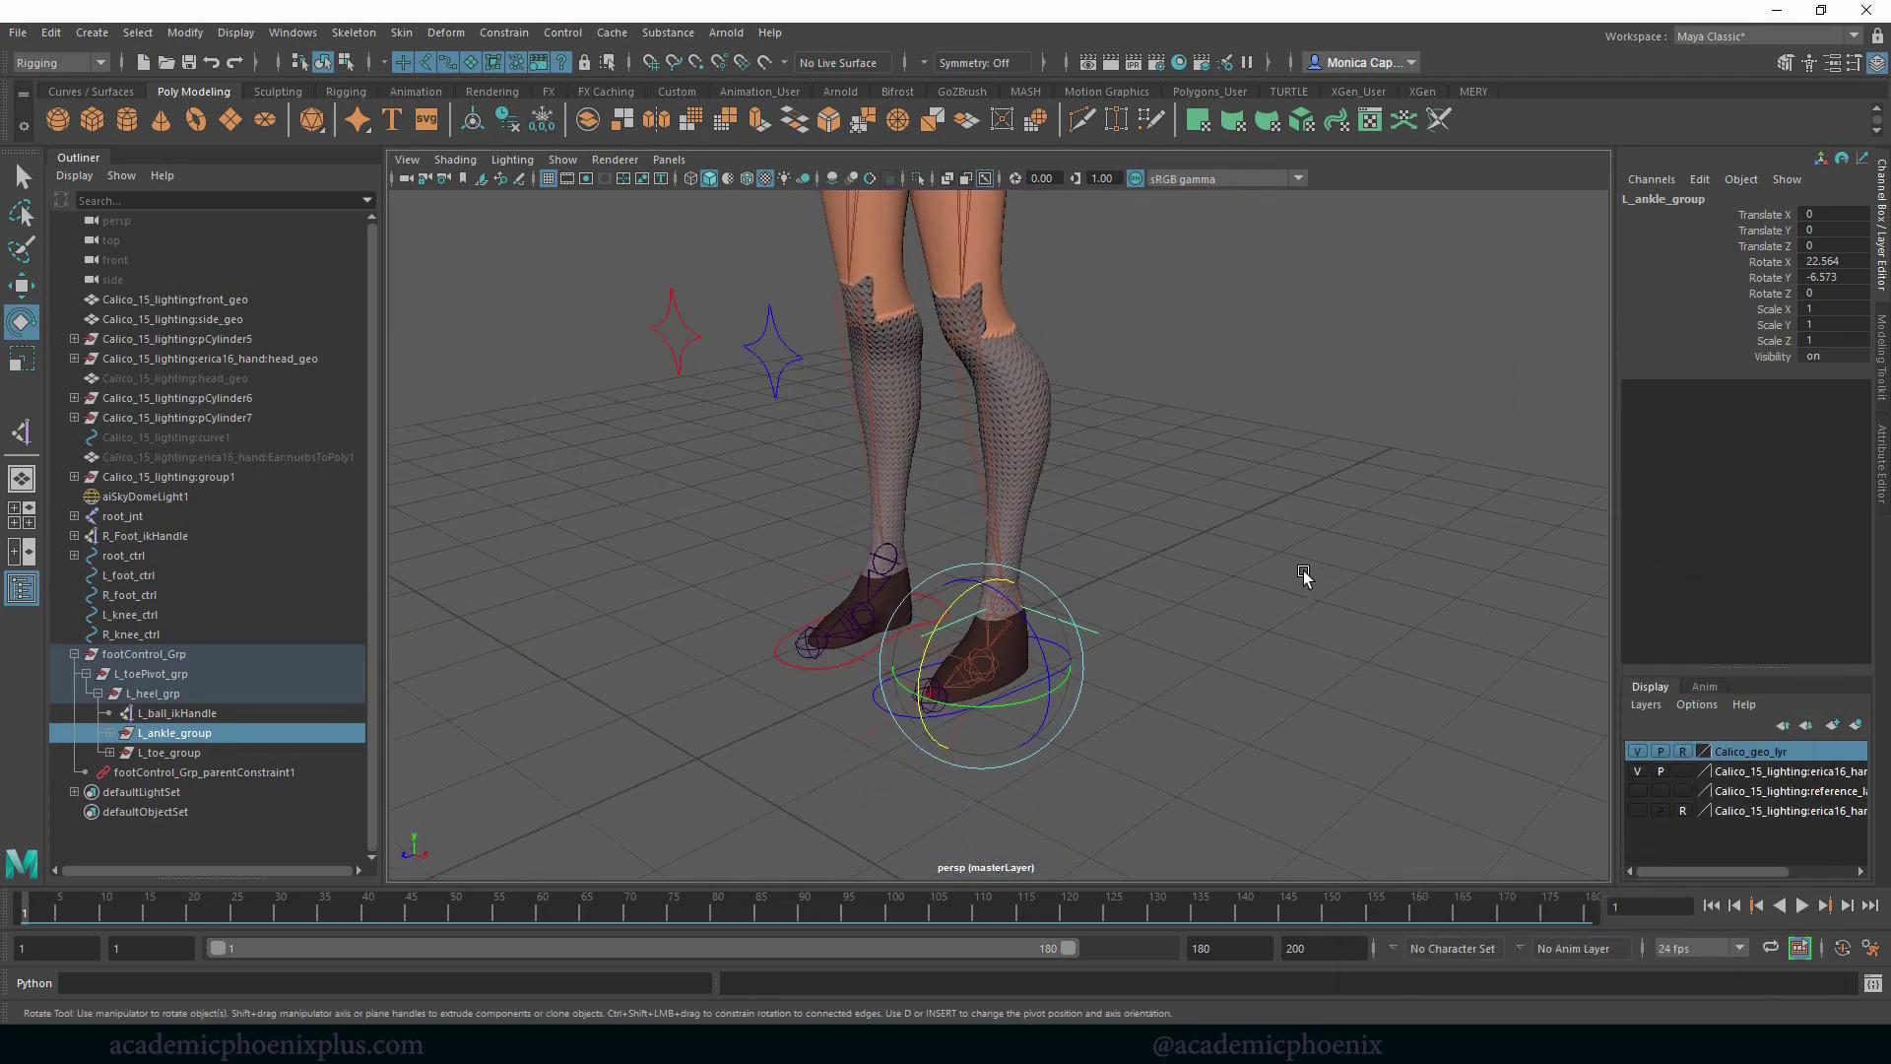
{"action": "left_click", "coordinate": [1301, 572]}
{"action": "left_click", "coordinate": [1074, 667]}
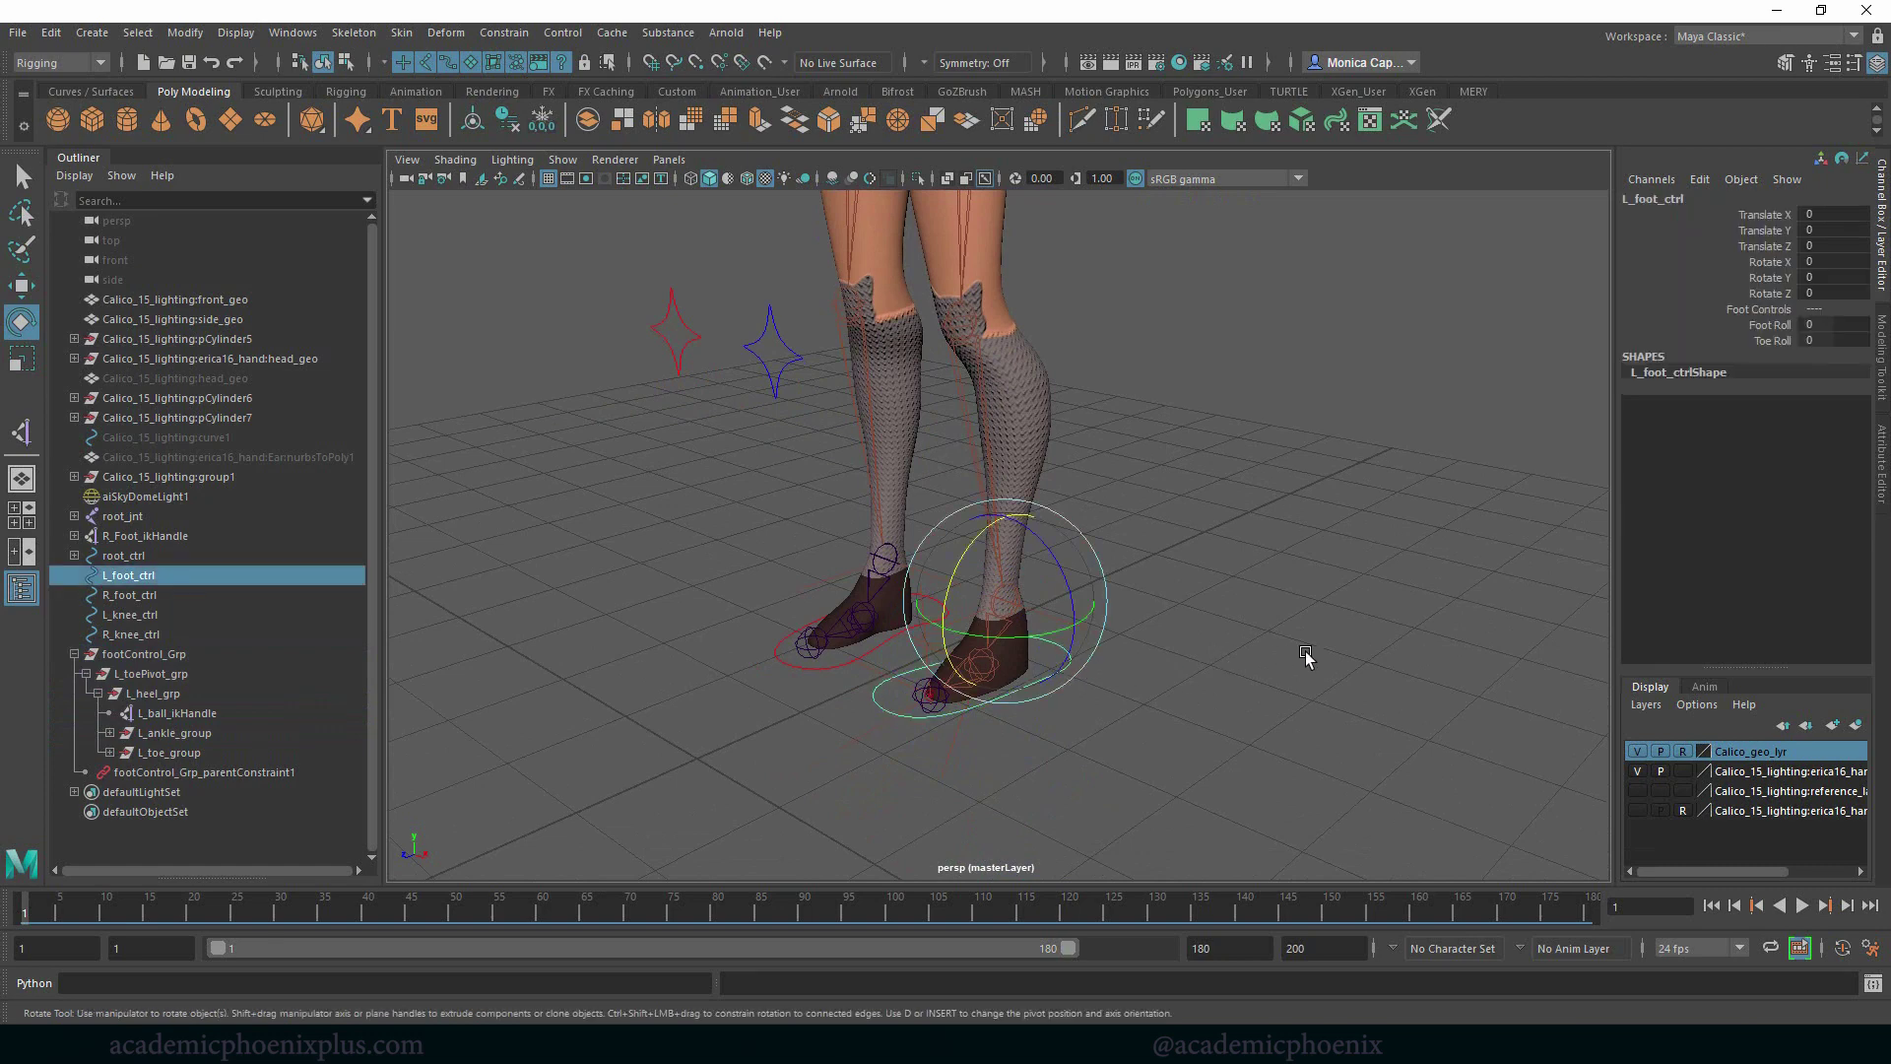
{"action": "left_click", "coordinate": [1769, 329]}
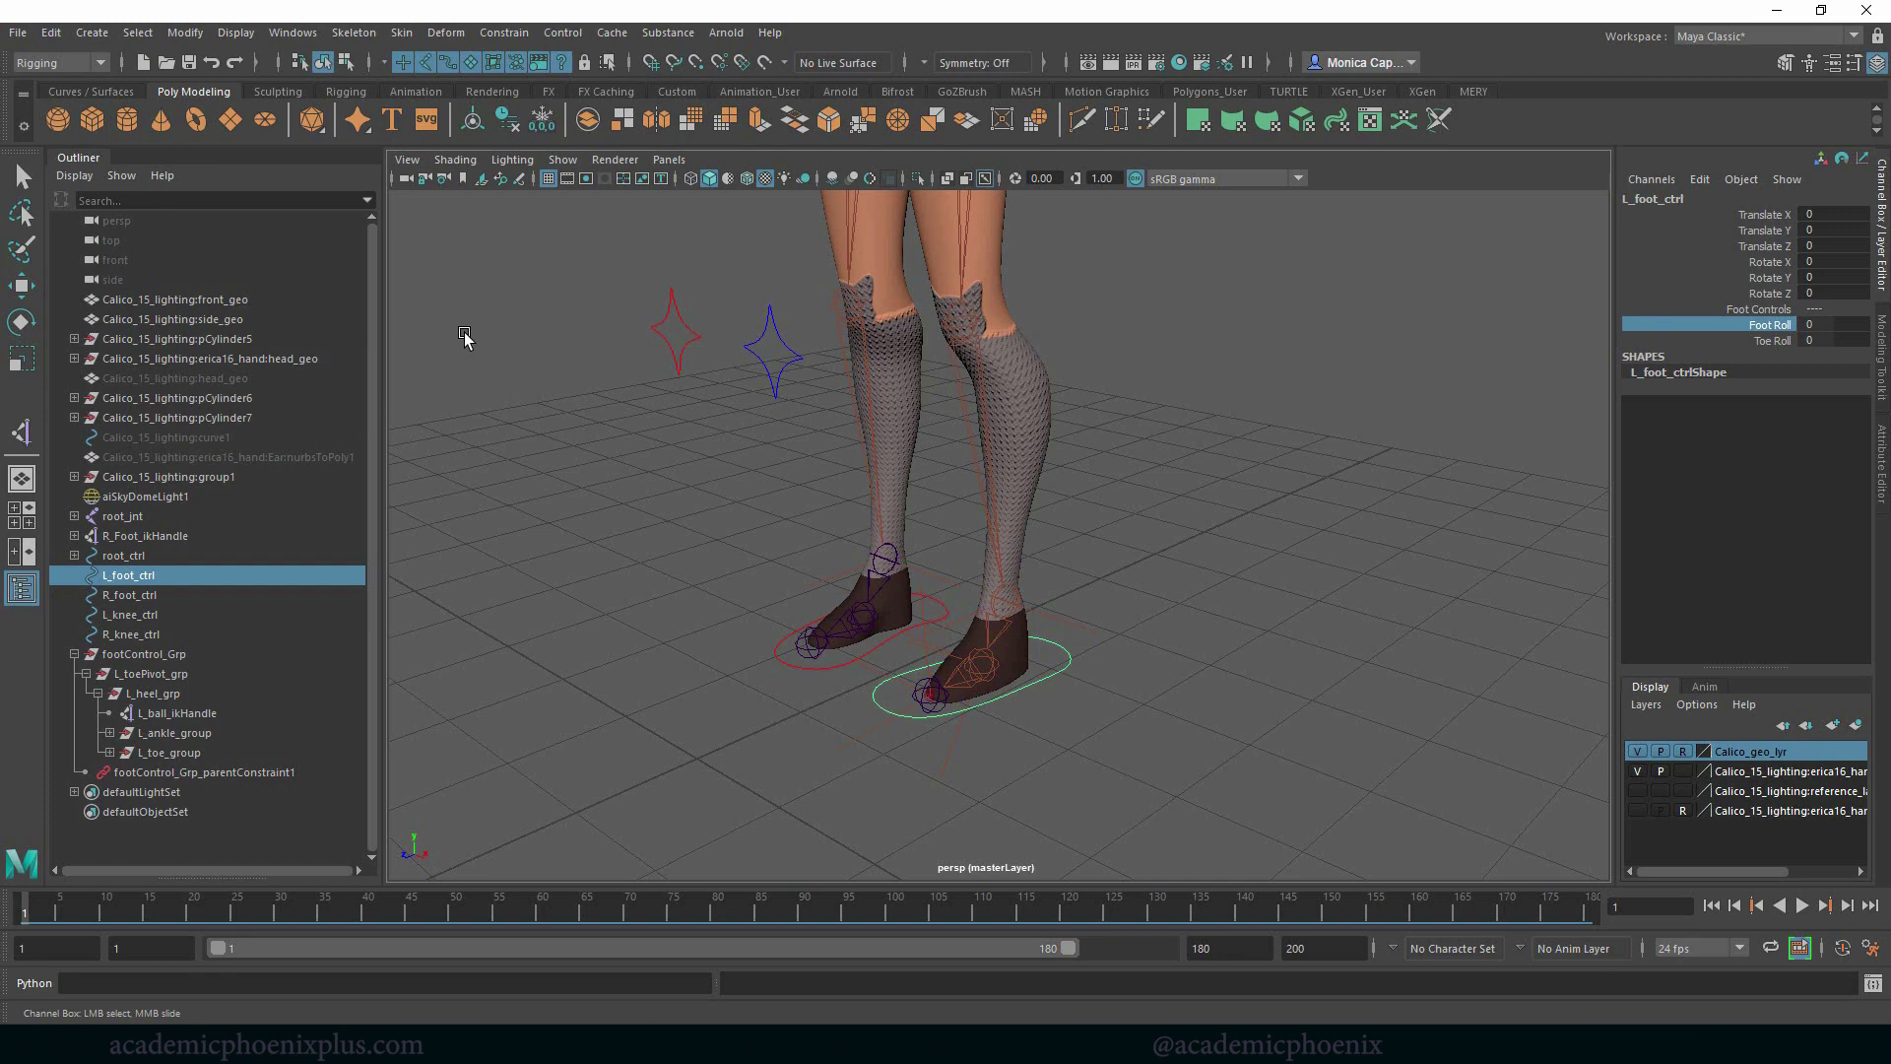
Open the Set Driven Key window from the Animation command set and select L_foot_ctrl
{"action": "left_click", "coordinate": [65, 65]}
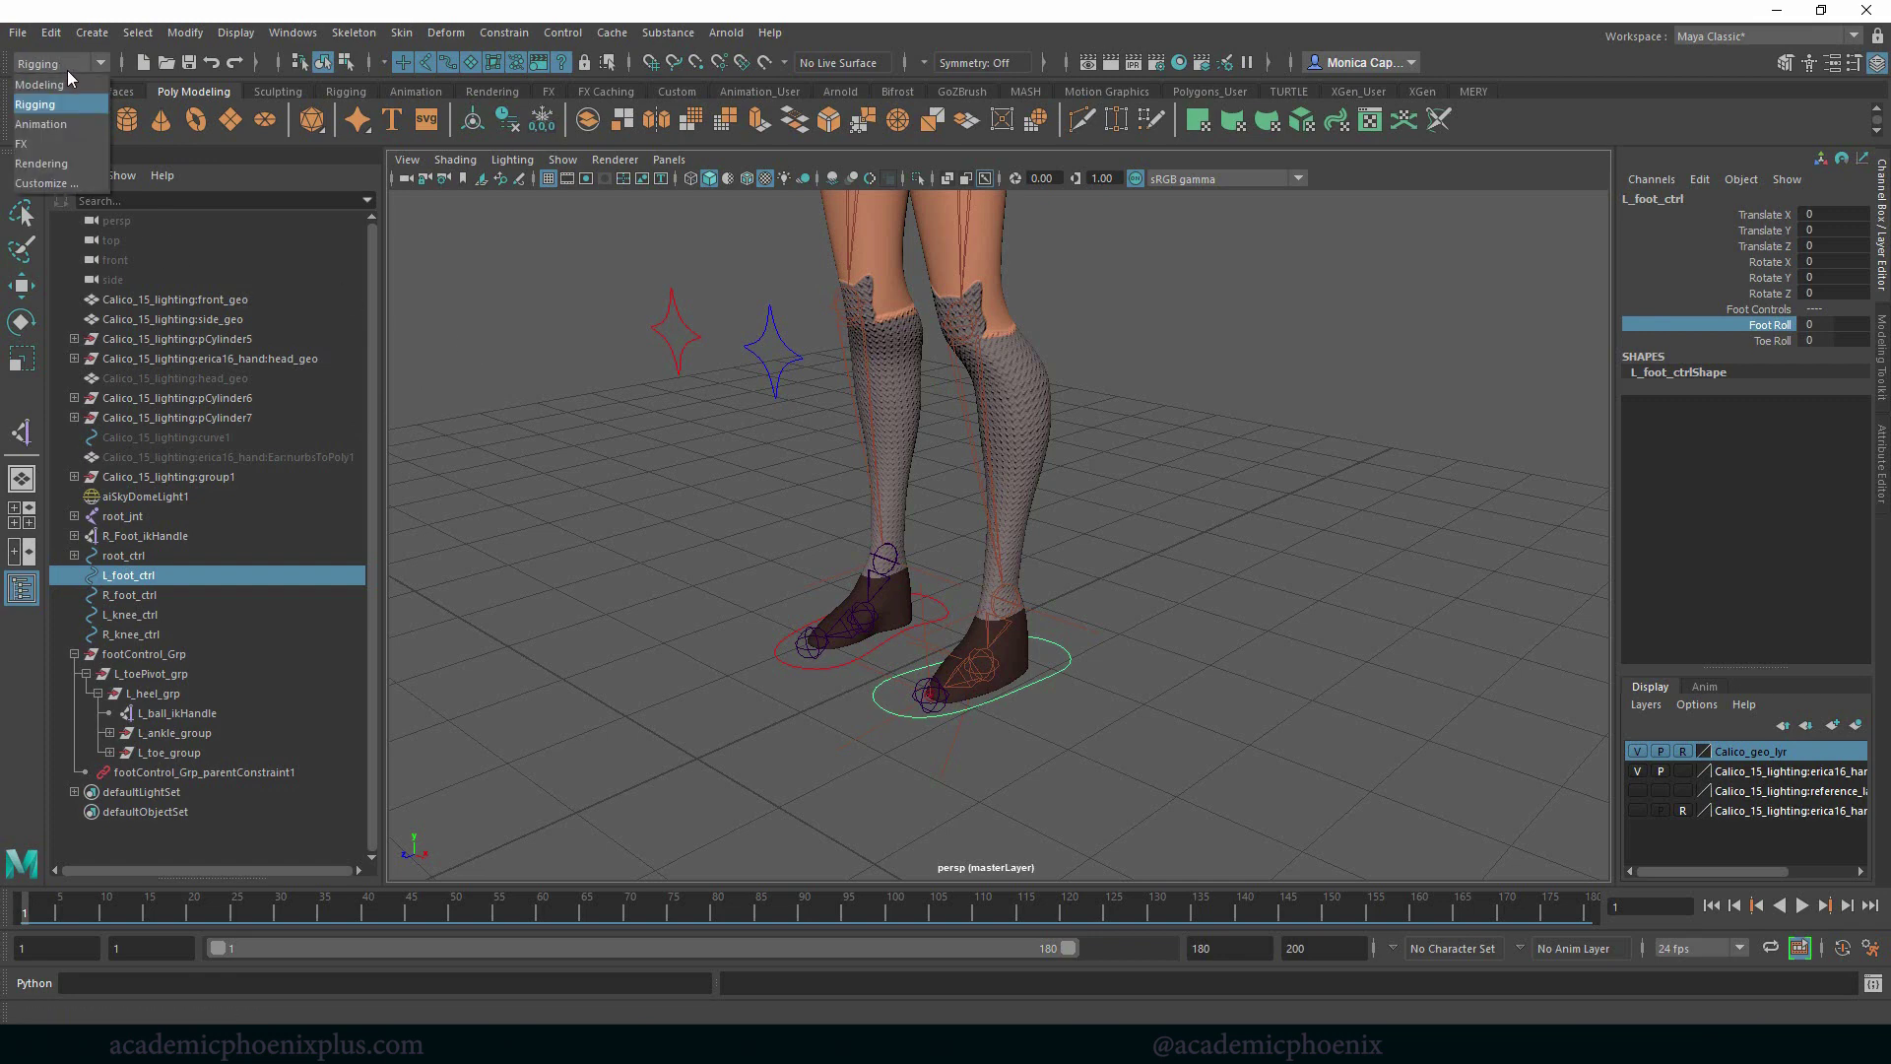
{"action": "left_click", "coordinate": [69, 126]}
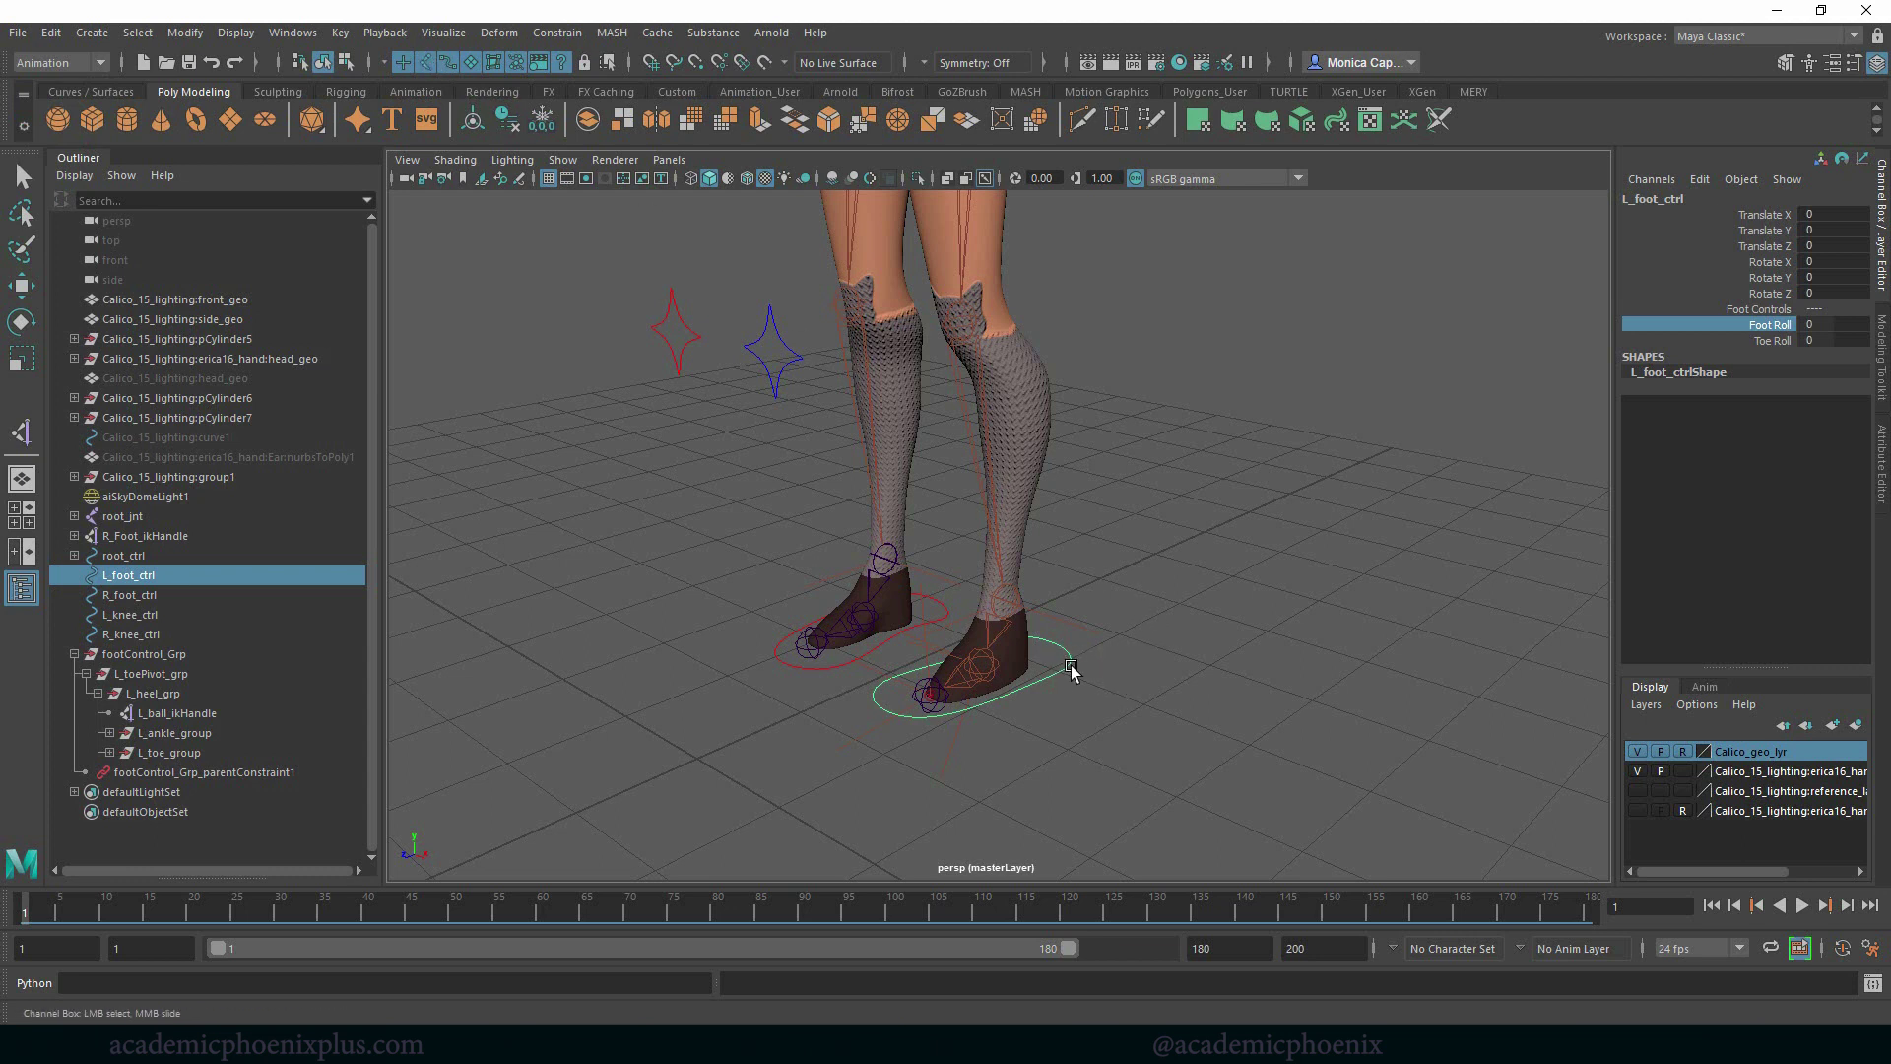
{"action": "left_click", "coordinate": [1285, 577]}
{"action": "key", "text": "w"}
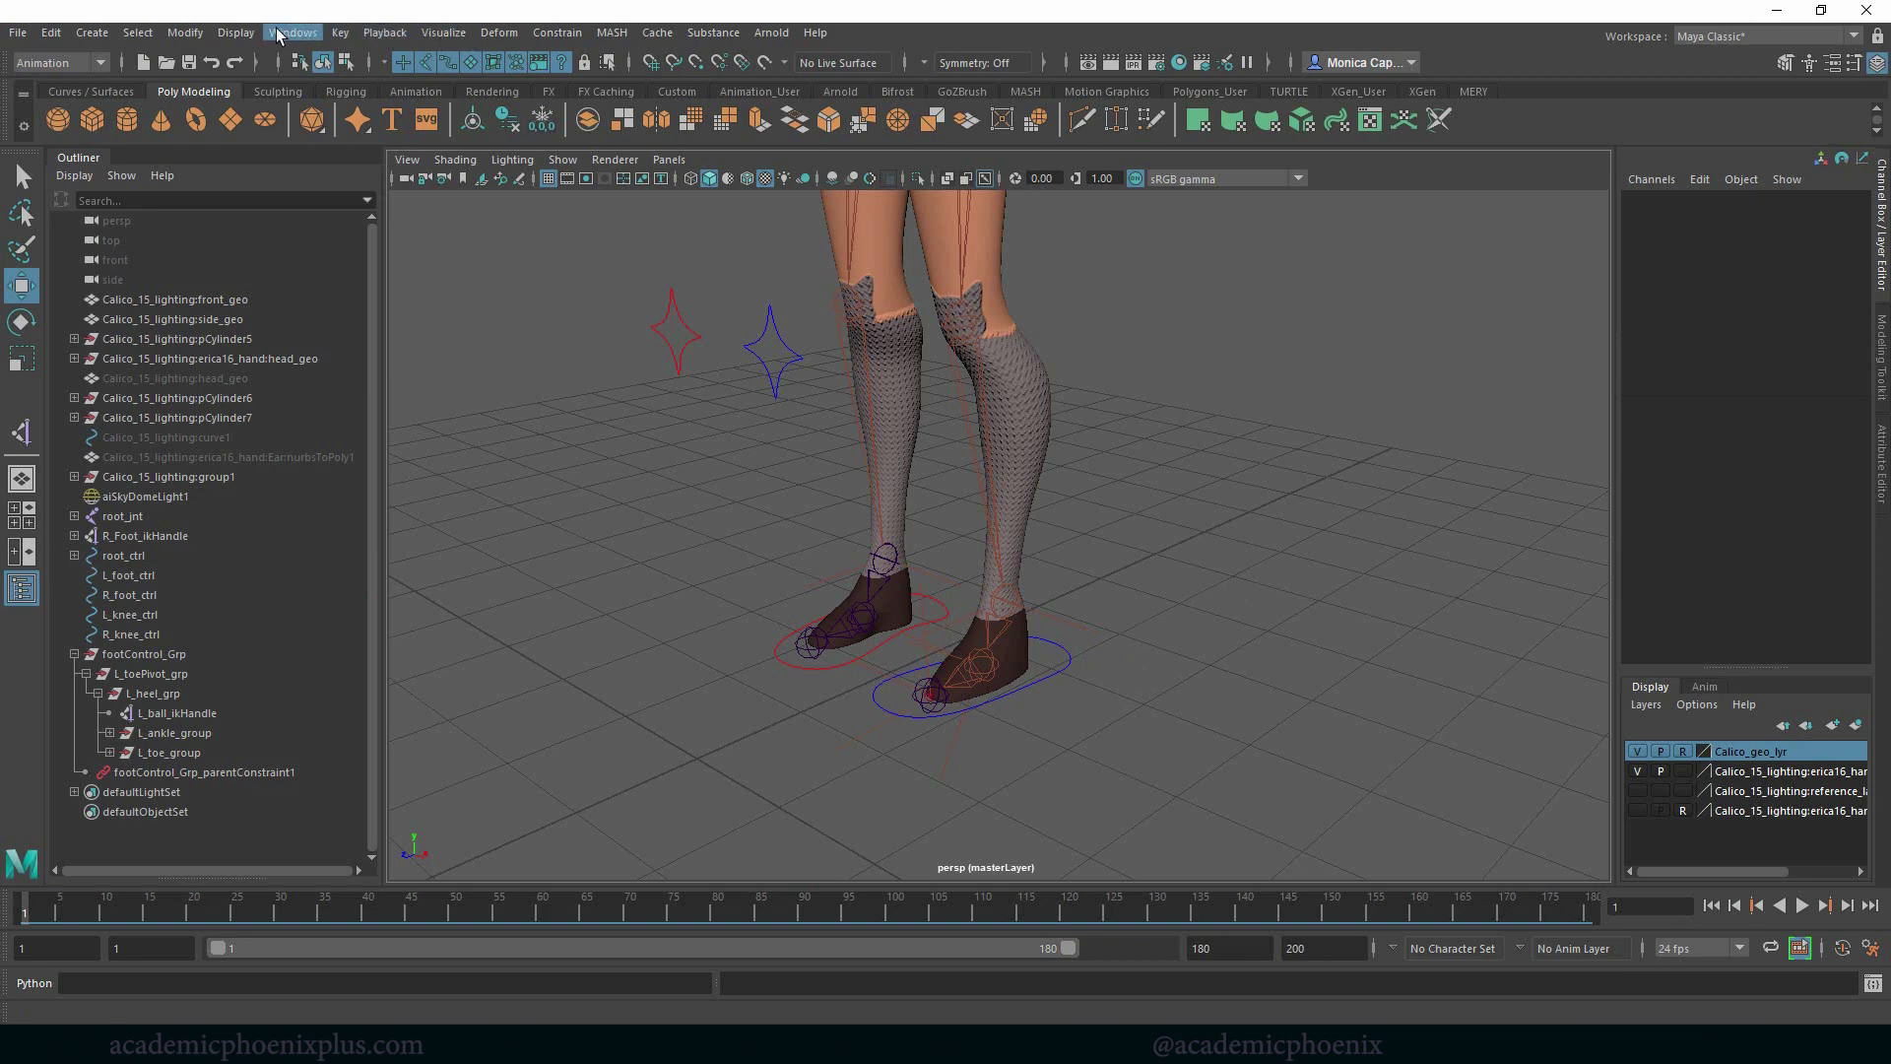
{"action": "left_click", "coordinate": [340, 33]}
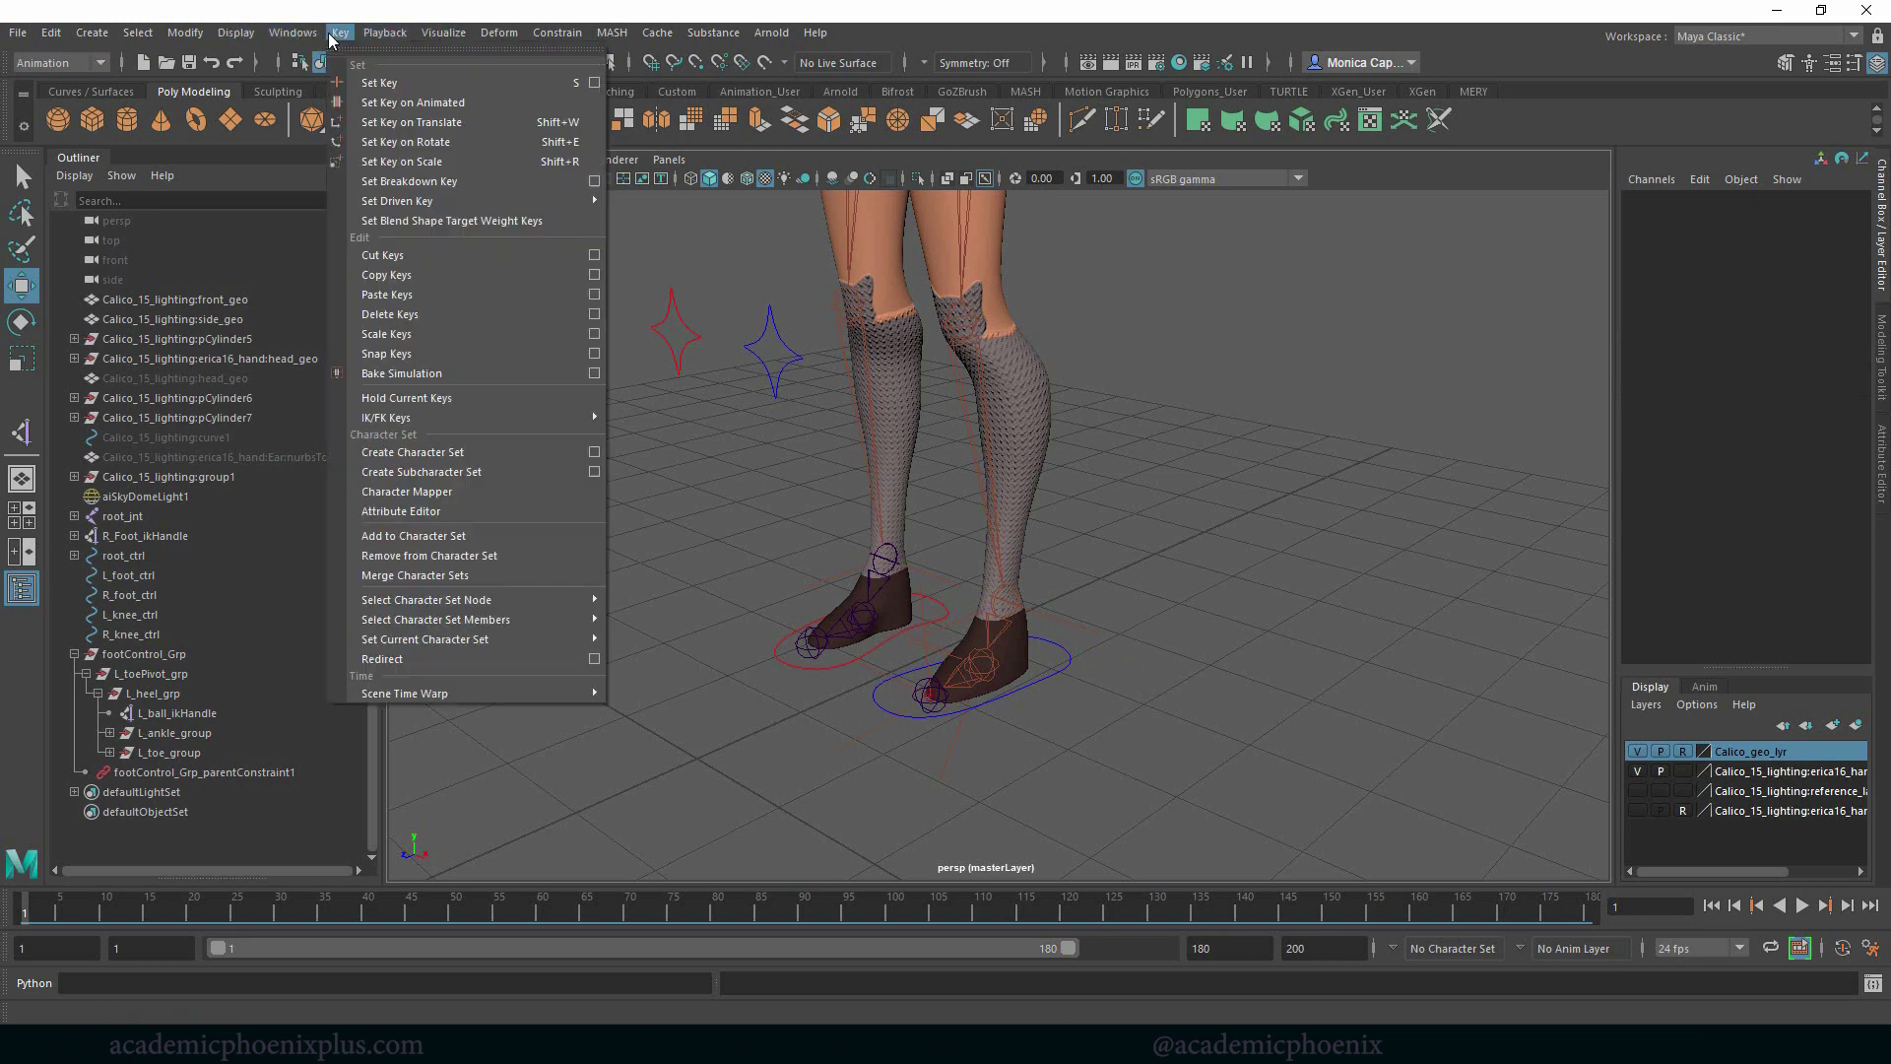
{"action": "mouse_move", "coordinate": [524, 203]}
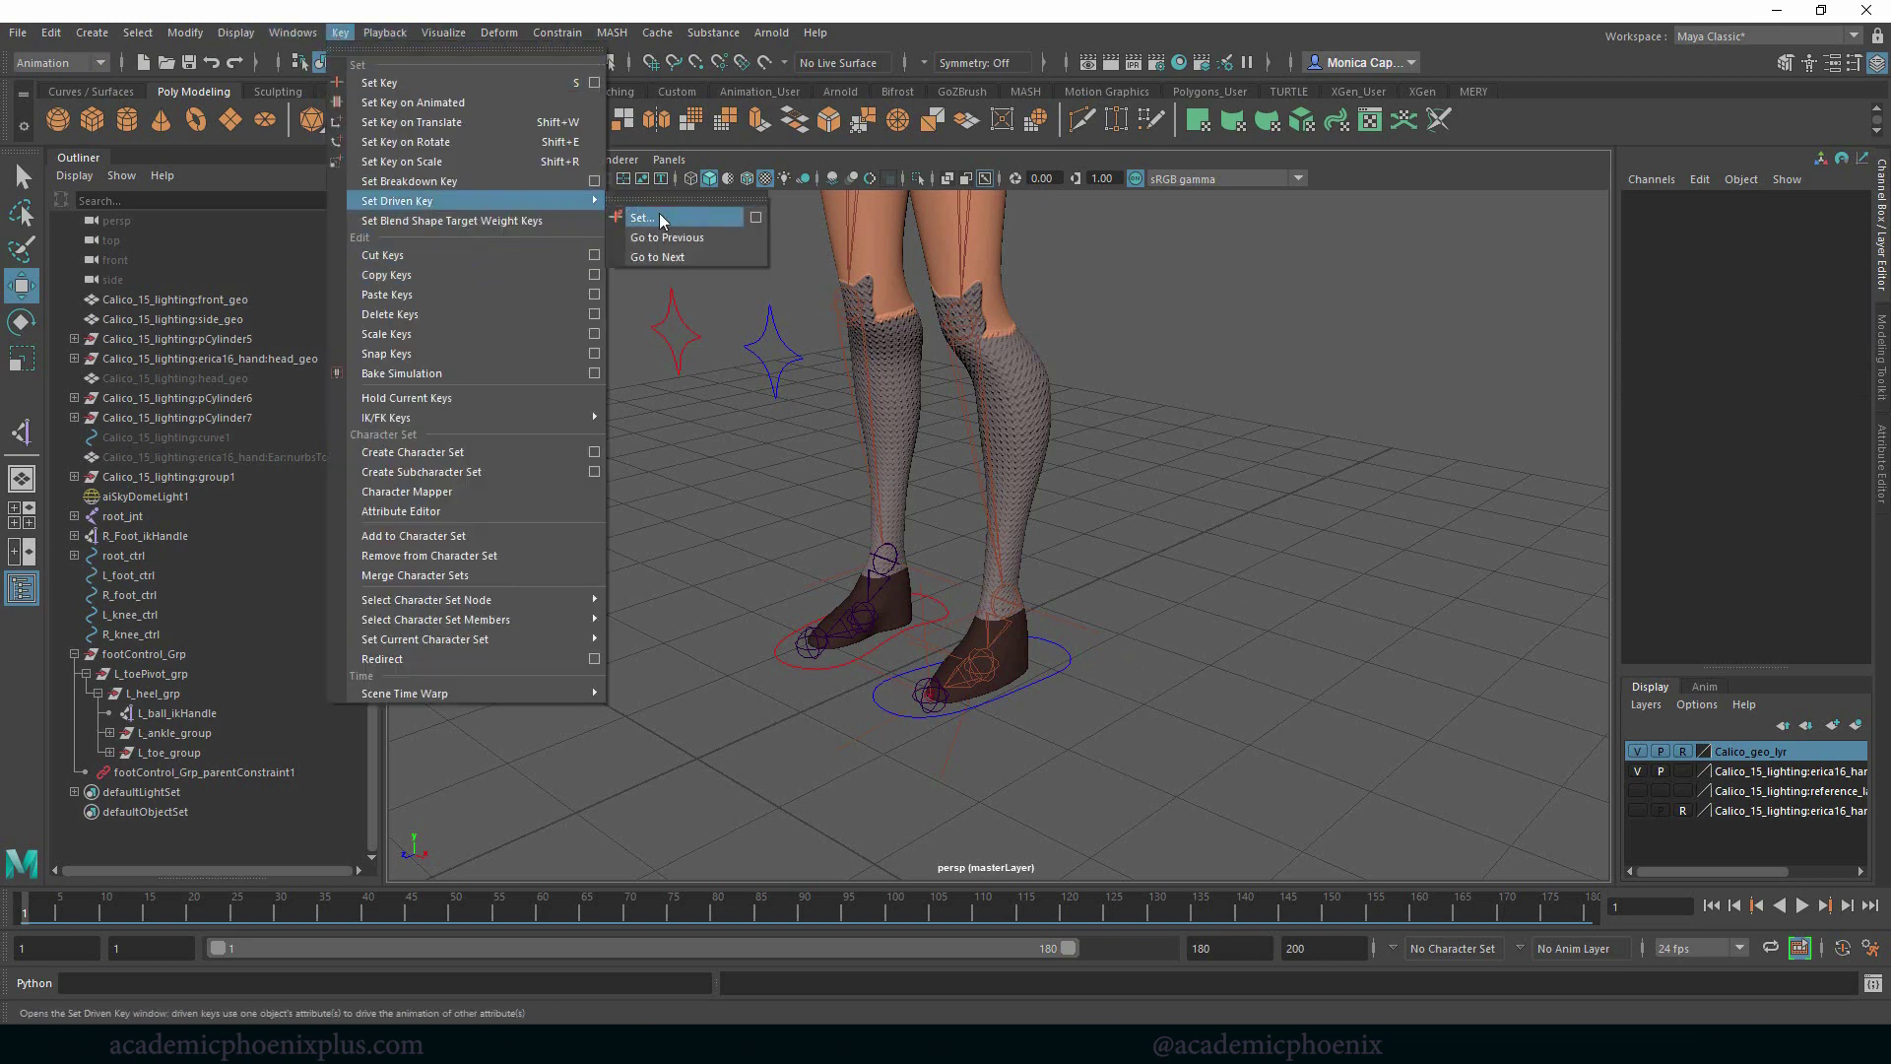
{"action": "left_click", "coordinate": [757, 217]}
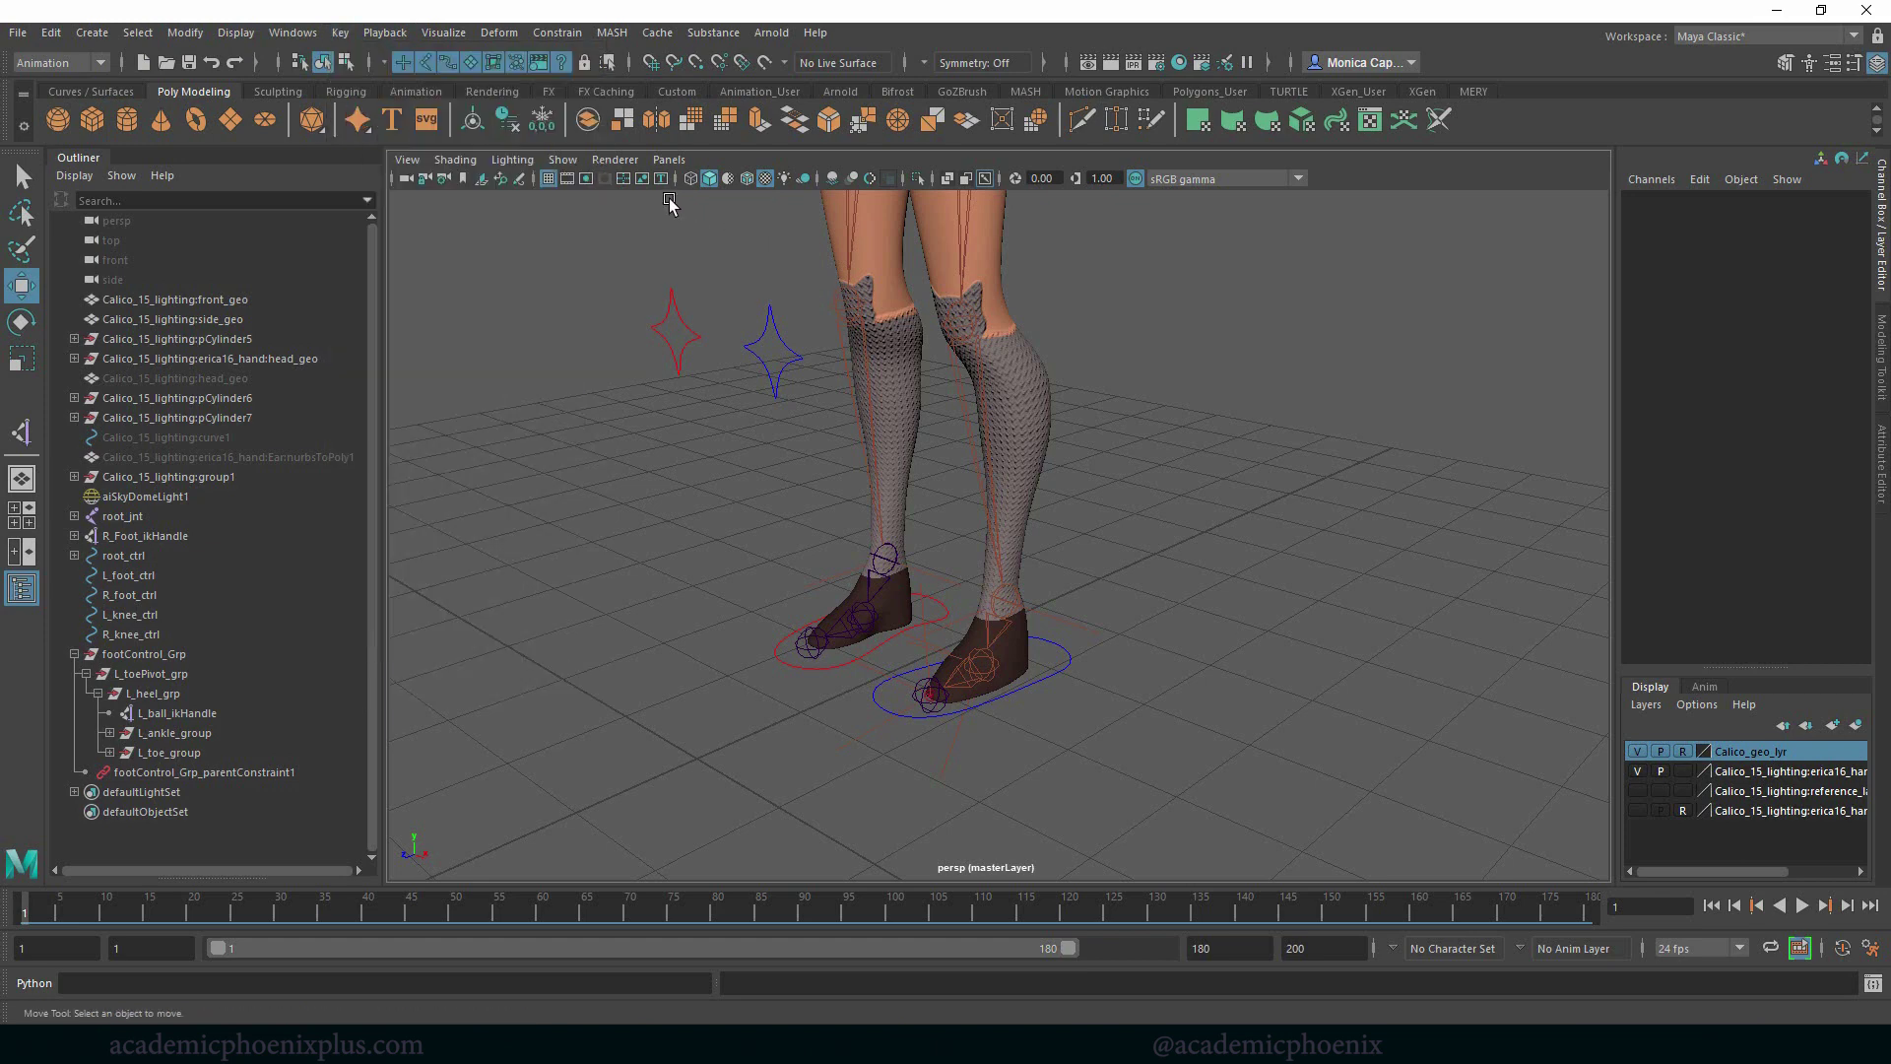
{"action": "left_click", "coordinate": [1063, 693]}
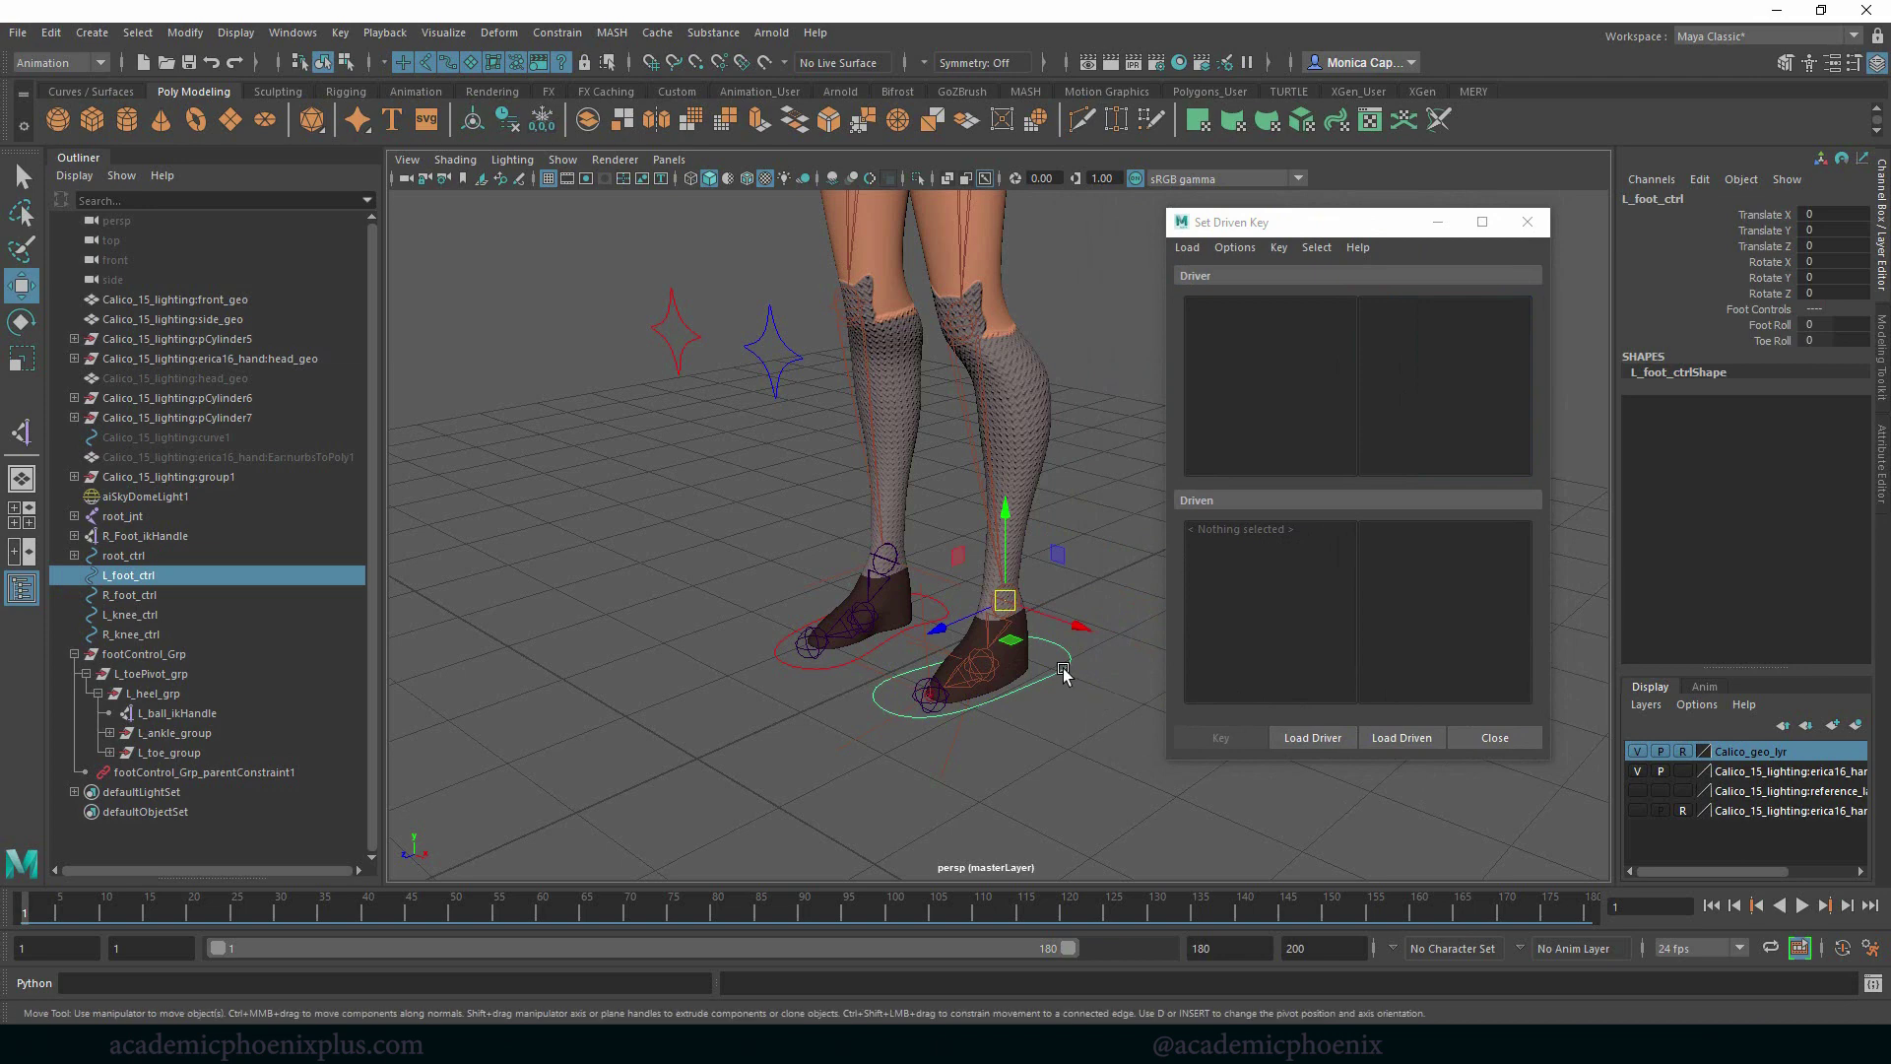
Load L_foot_ctrl as the driver in Set Driven Key and choose Foot Roll as its driving attribute
{"action": "left_click", "coordinate": [1337, 738]}
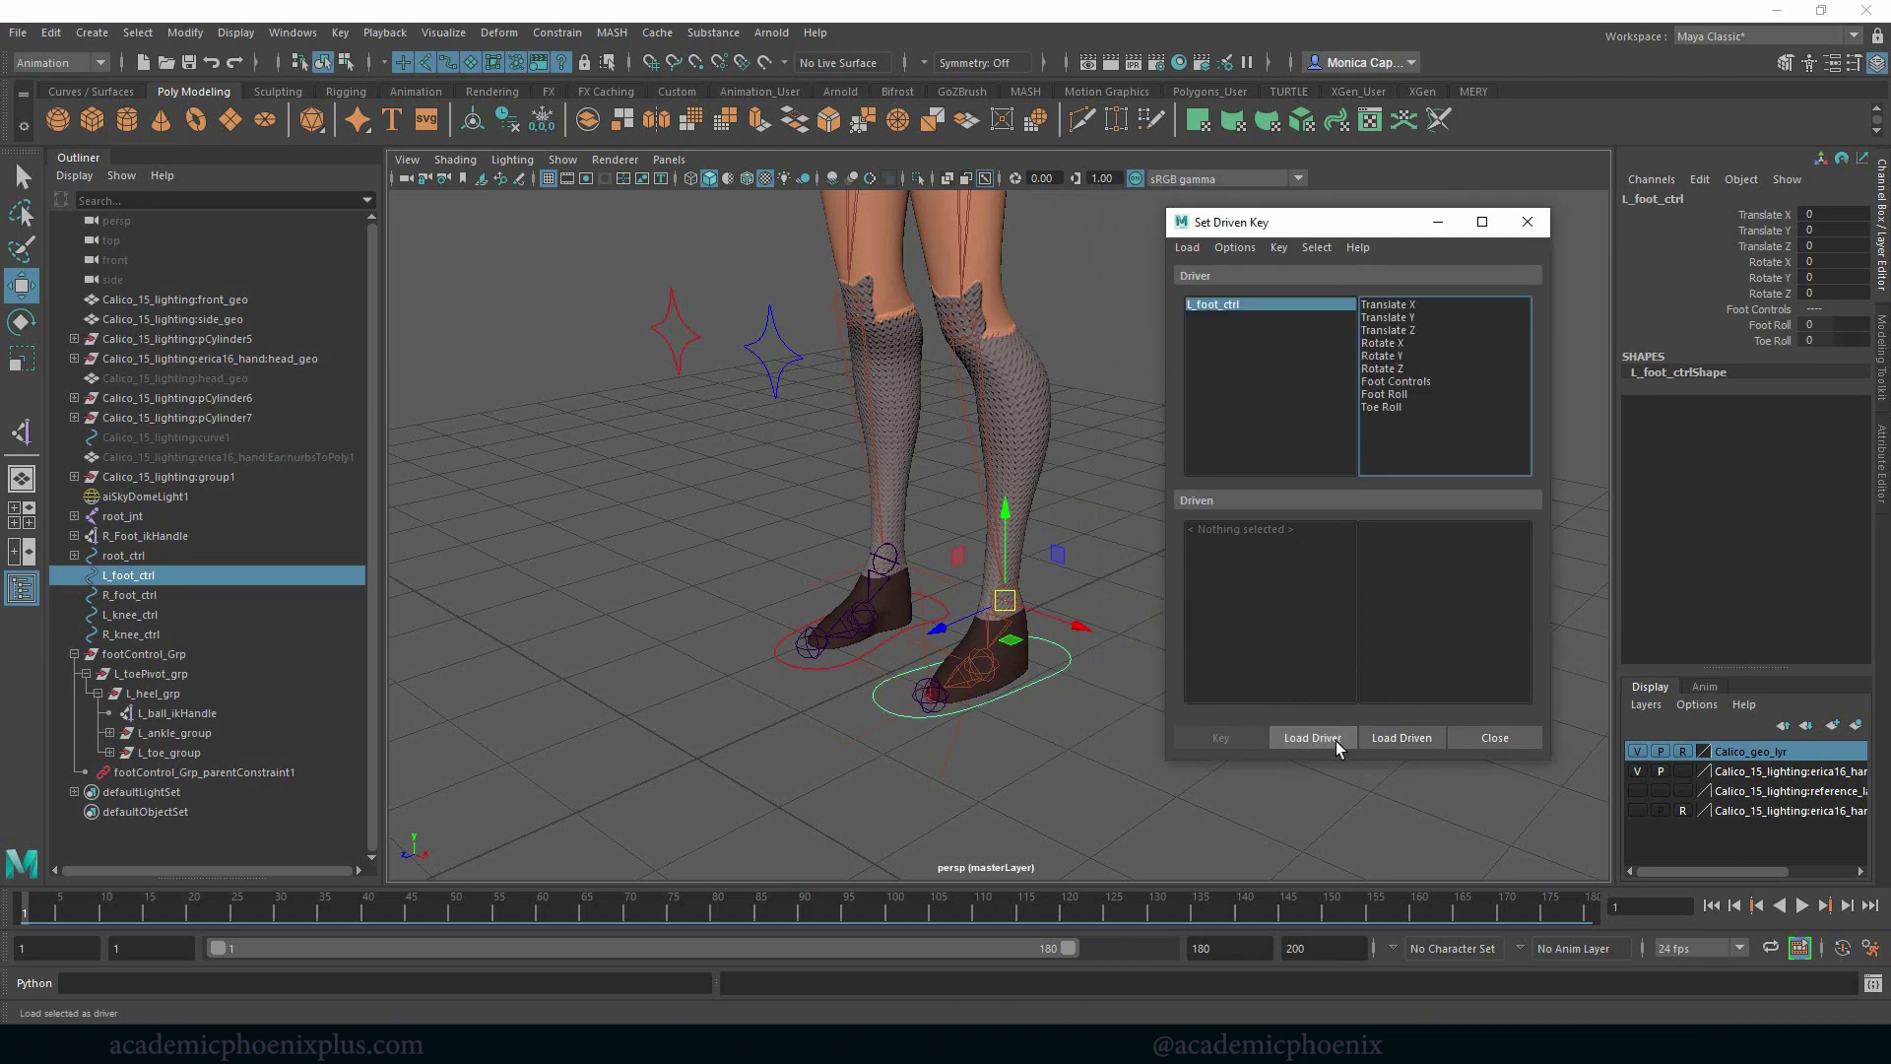
{"action": "left_click", "coordinate": [1412, 395]}
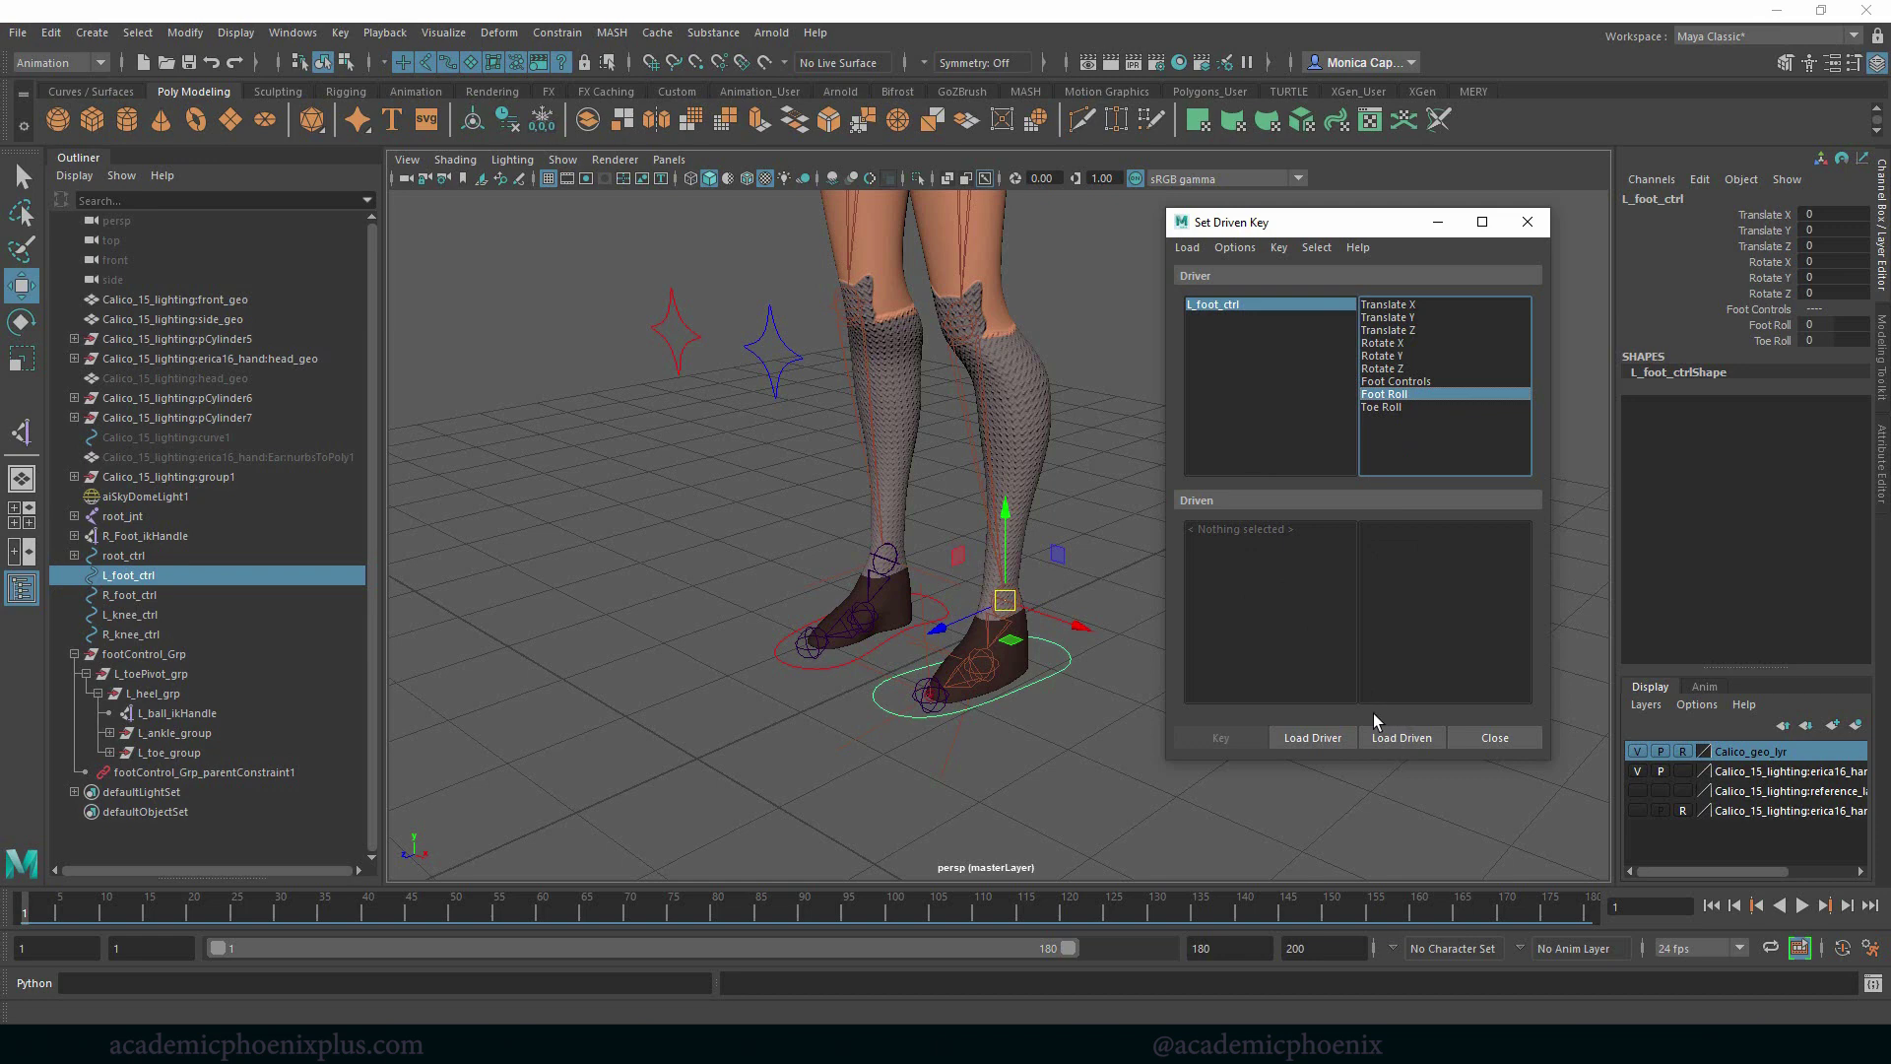
{"action": "left_click", "coordinate": [97, 691]}
{"action": "left_click", "coordinate": [97, 692]}
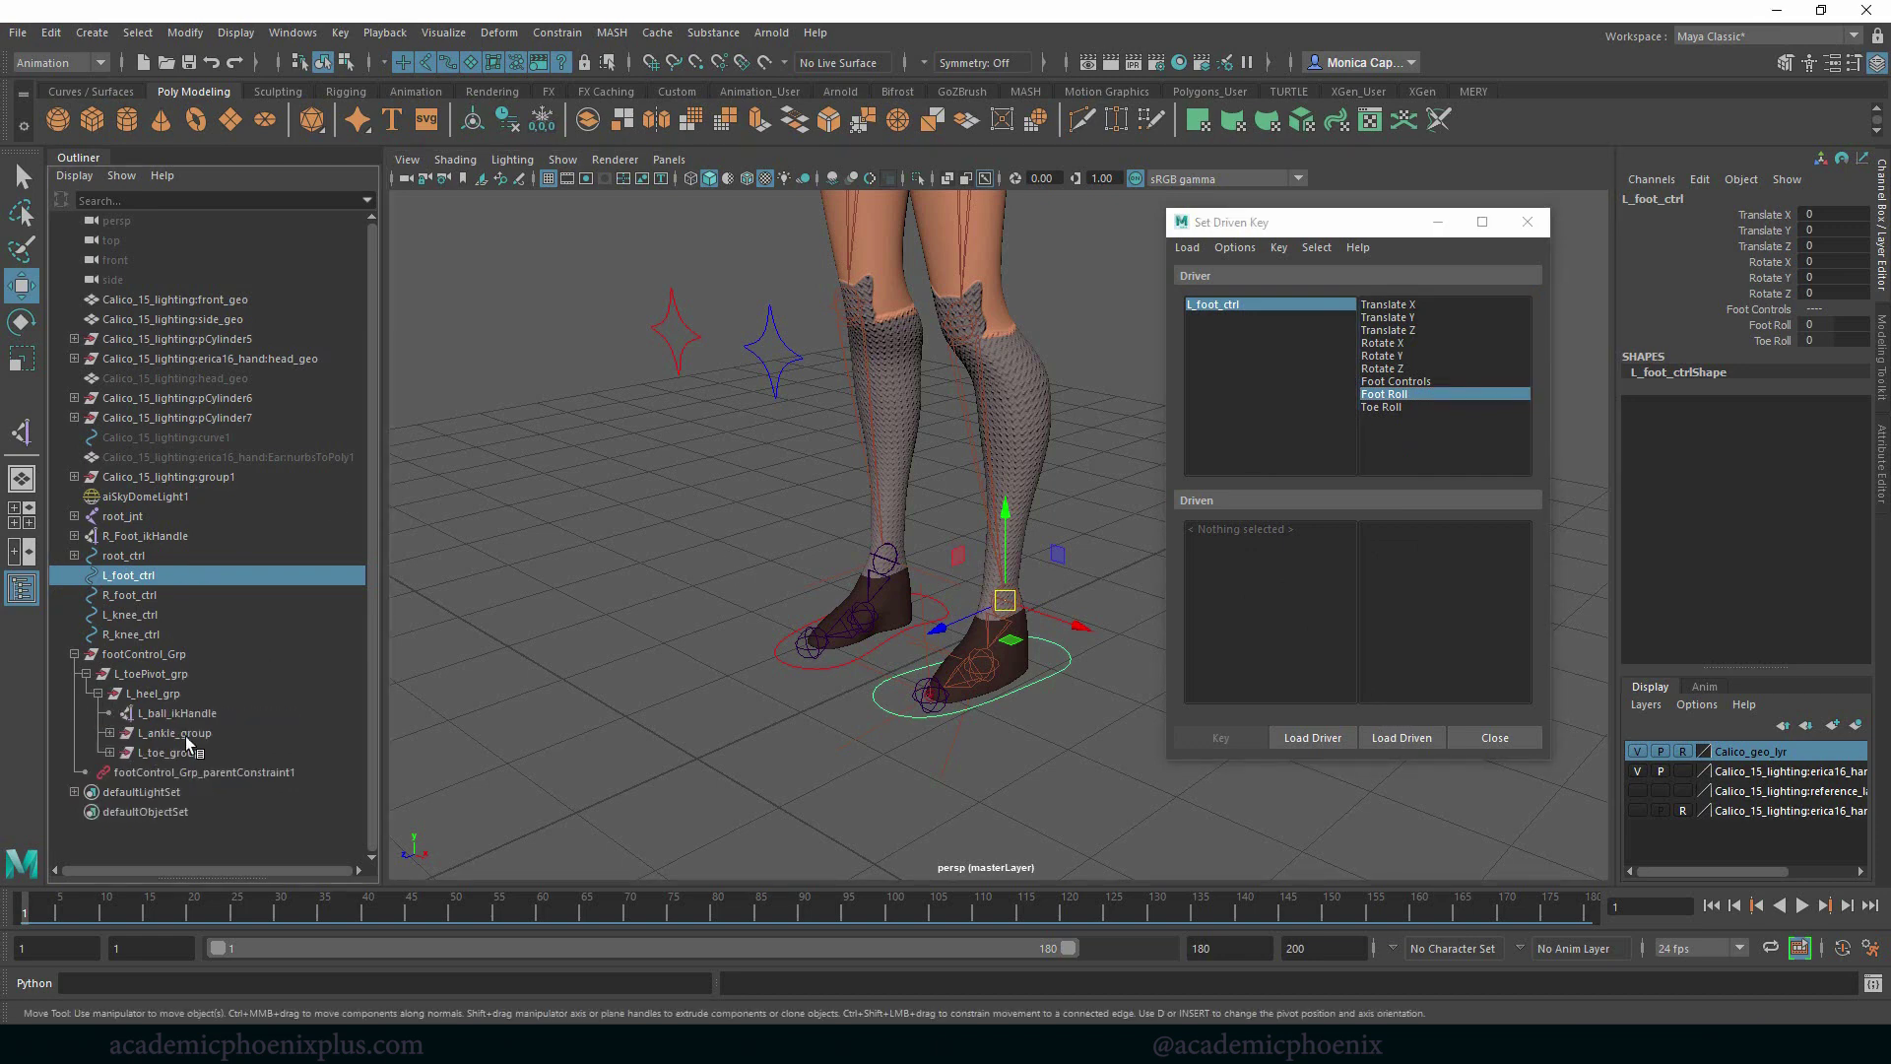
Try rotating L_heel_grp and L_ankle_group to check their foot pivots, undoing each rotation
{"action": "left_click", "coordinate": [152, 692]}
{"action": "key", "text": "e"}
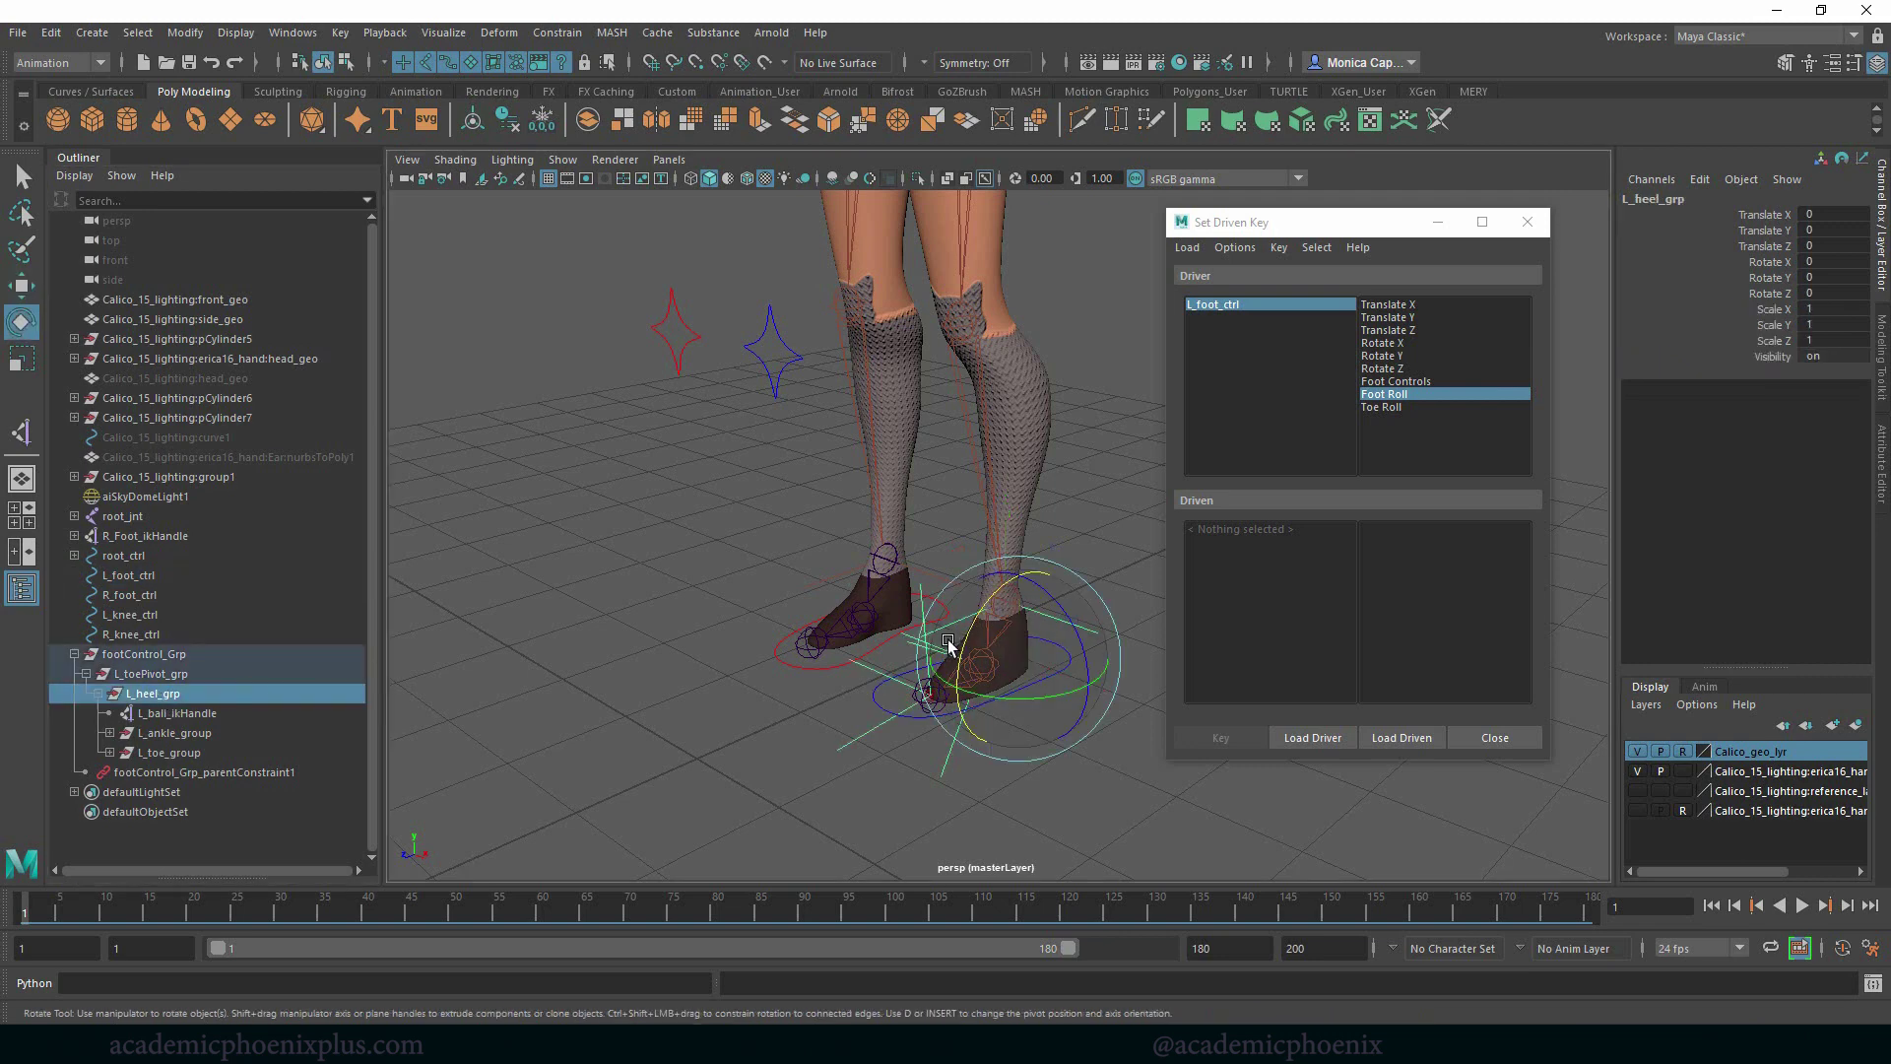
{"action": "left_click_drag", "start_coordinate": [949, 643], "coordinate": [1000, 603]}
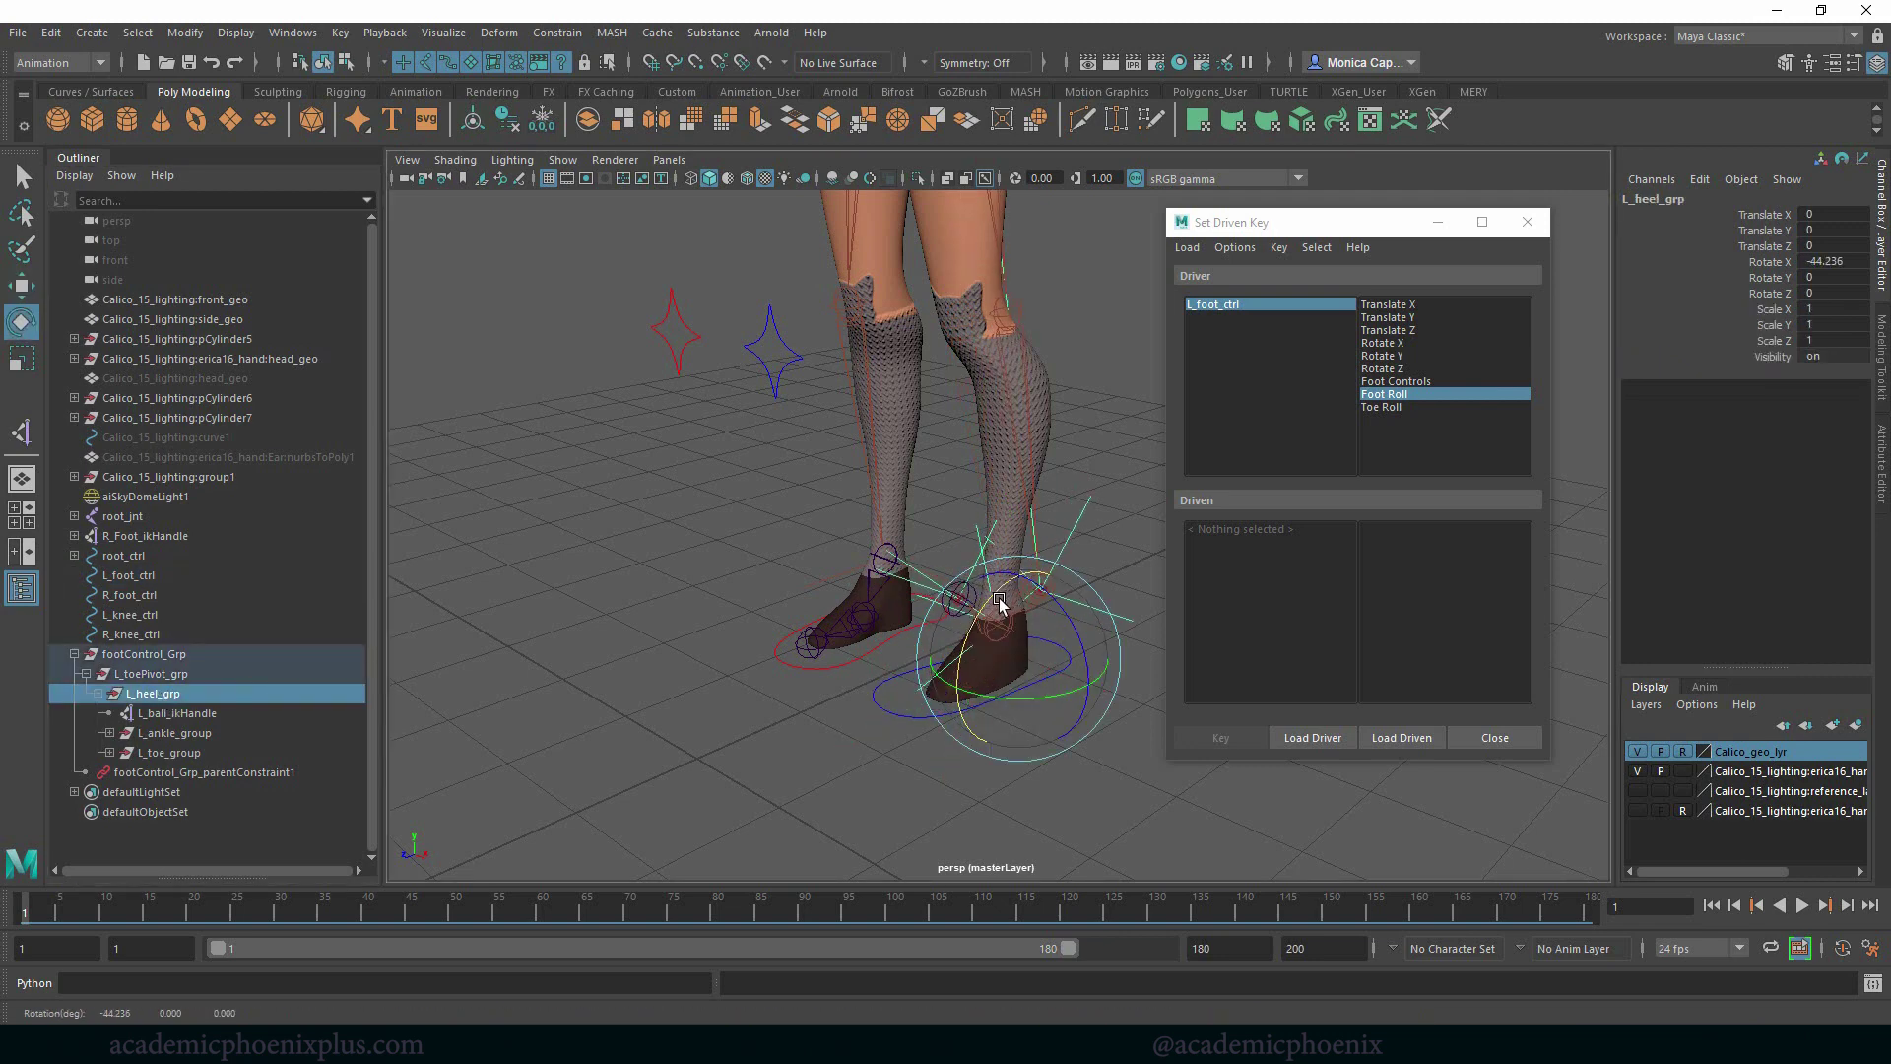
{"action": "key", "text": "ctrl+z"}
{"action": "left_click", "coordinate": [202, 733]}
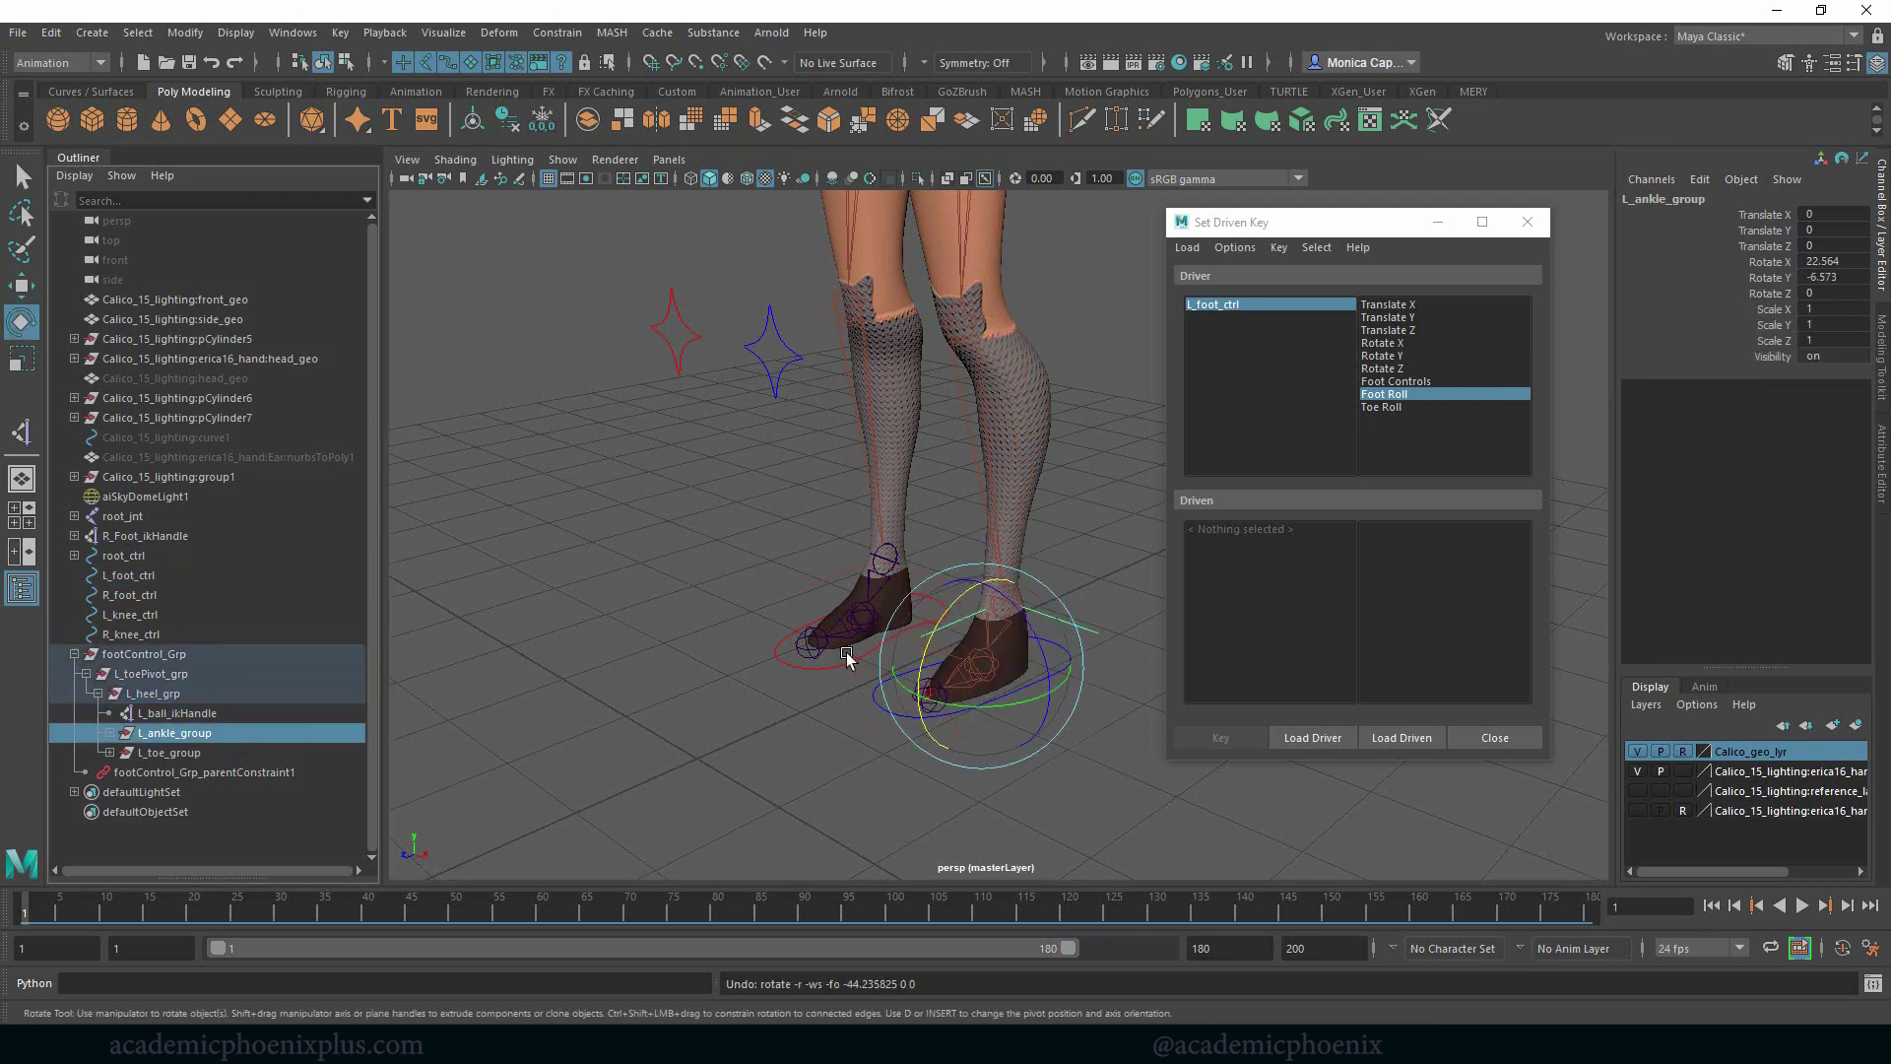
{"action": "left_click_drag", "start_coordinate": [936, 636], "coordinate": [906, 671]}
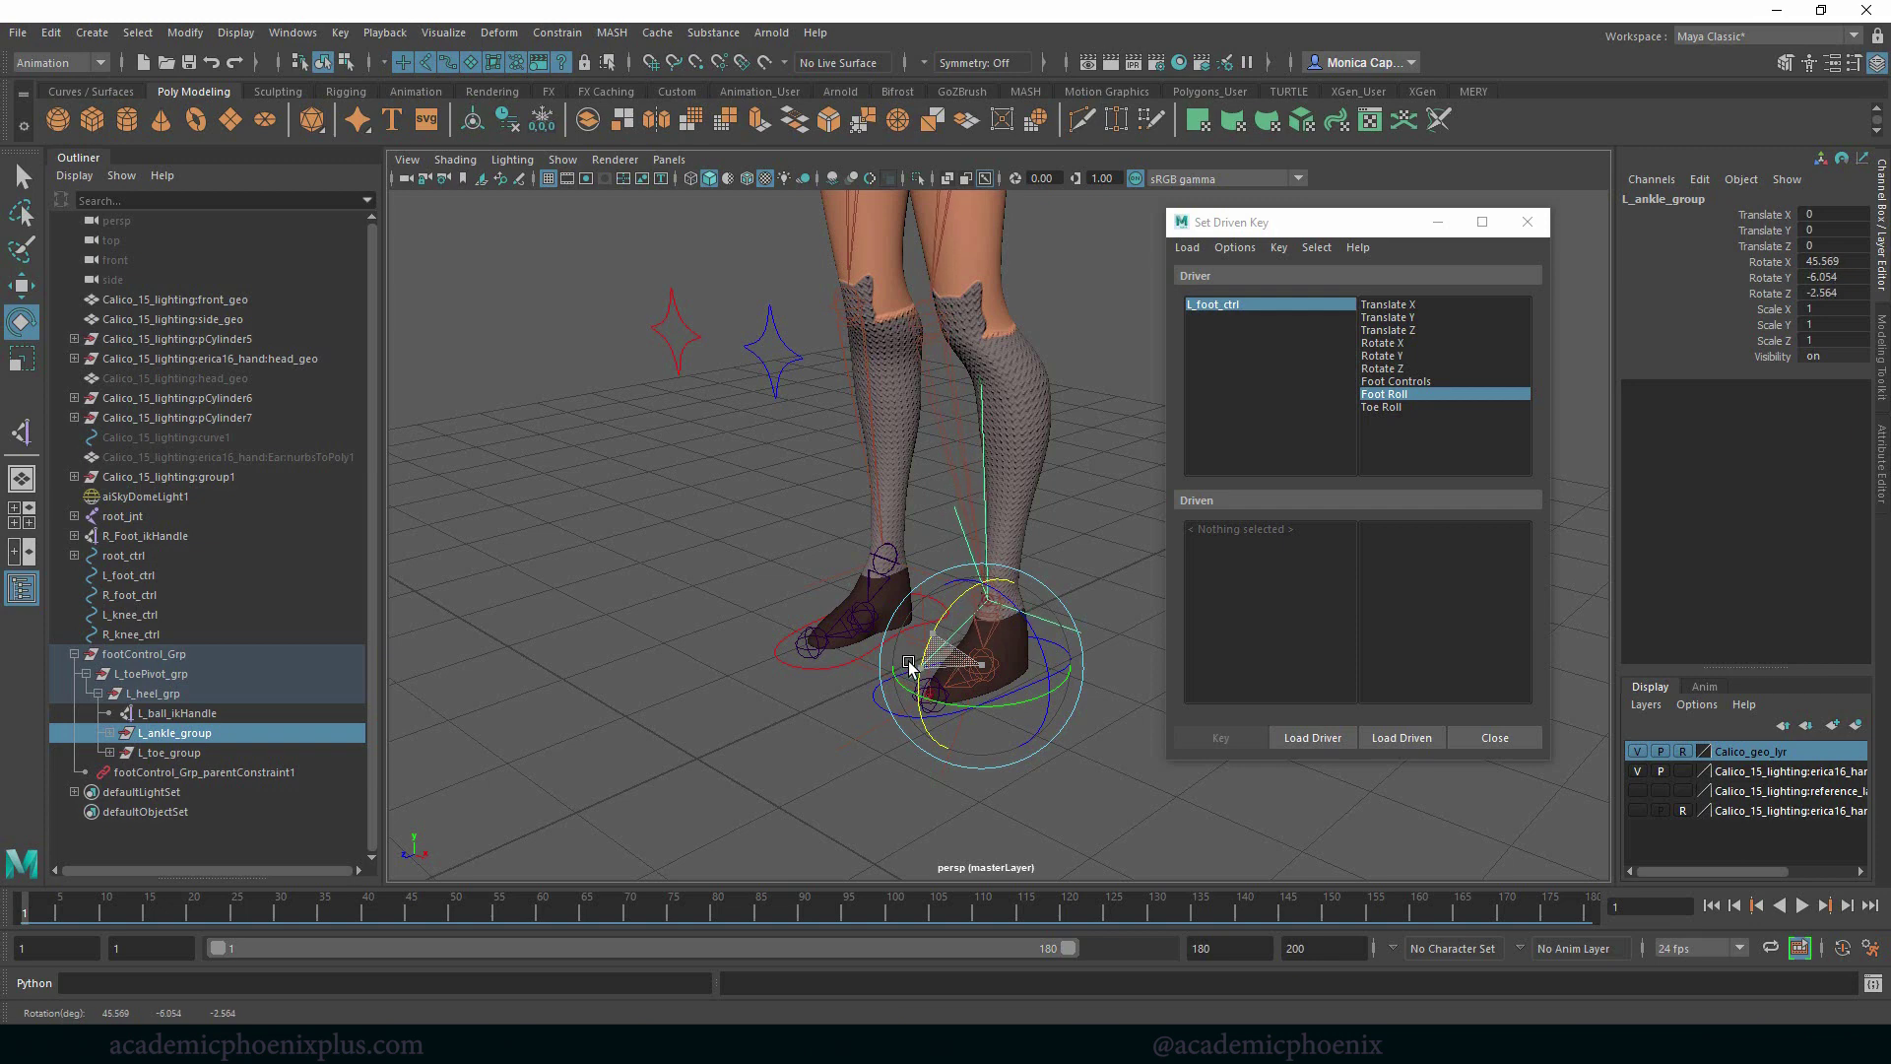
{"action": "key", "text": "ctrl+z"}
Load L_toePivot_grp, L_heel_grp and L_ankle_group as driven objects and choose Rotate X for all three
{"action": "left_click", "coordinate": [163, 676]}
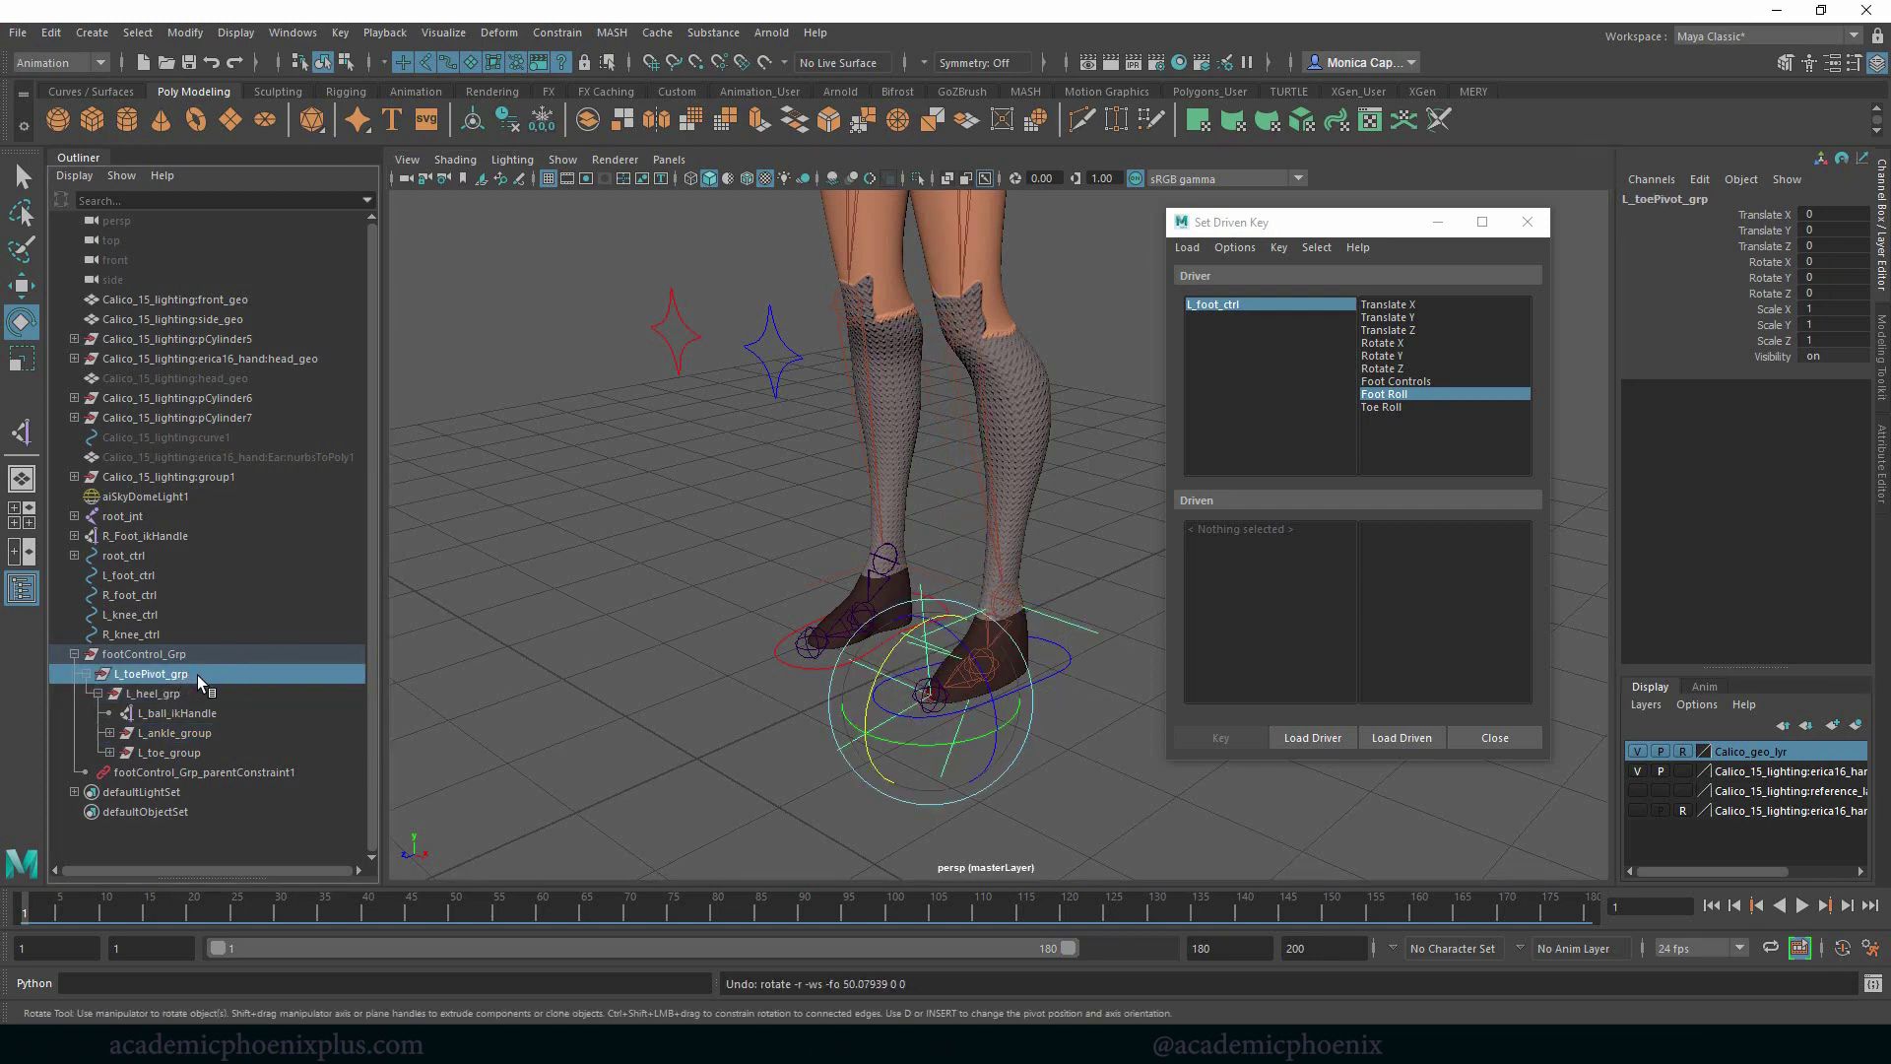
{"action": "left_click", "coordinate": [153, 694], "text": "ctrl"}
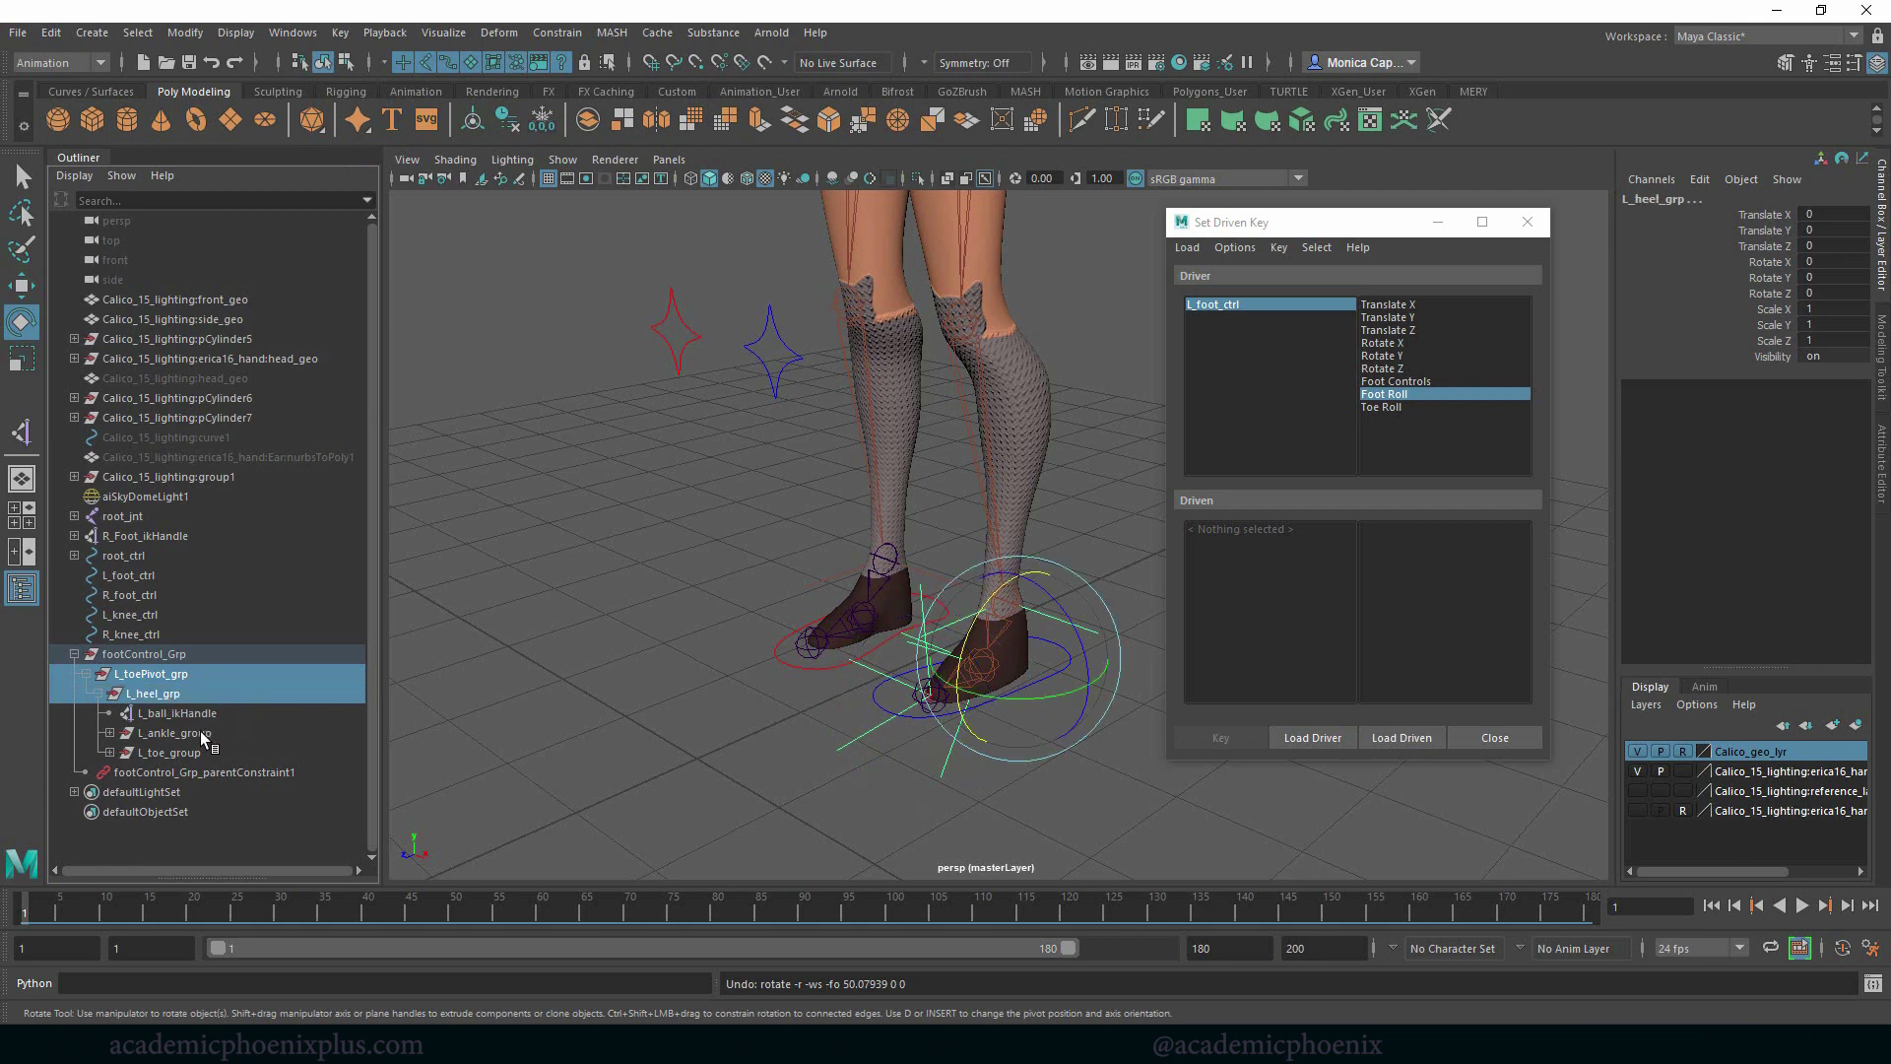
{"action": "left_click", "coordinate": [199, 730], "text": "ctrl"}
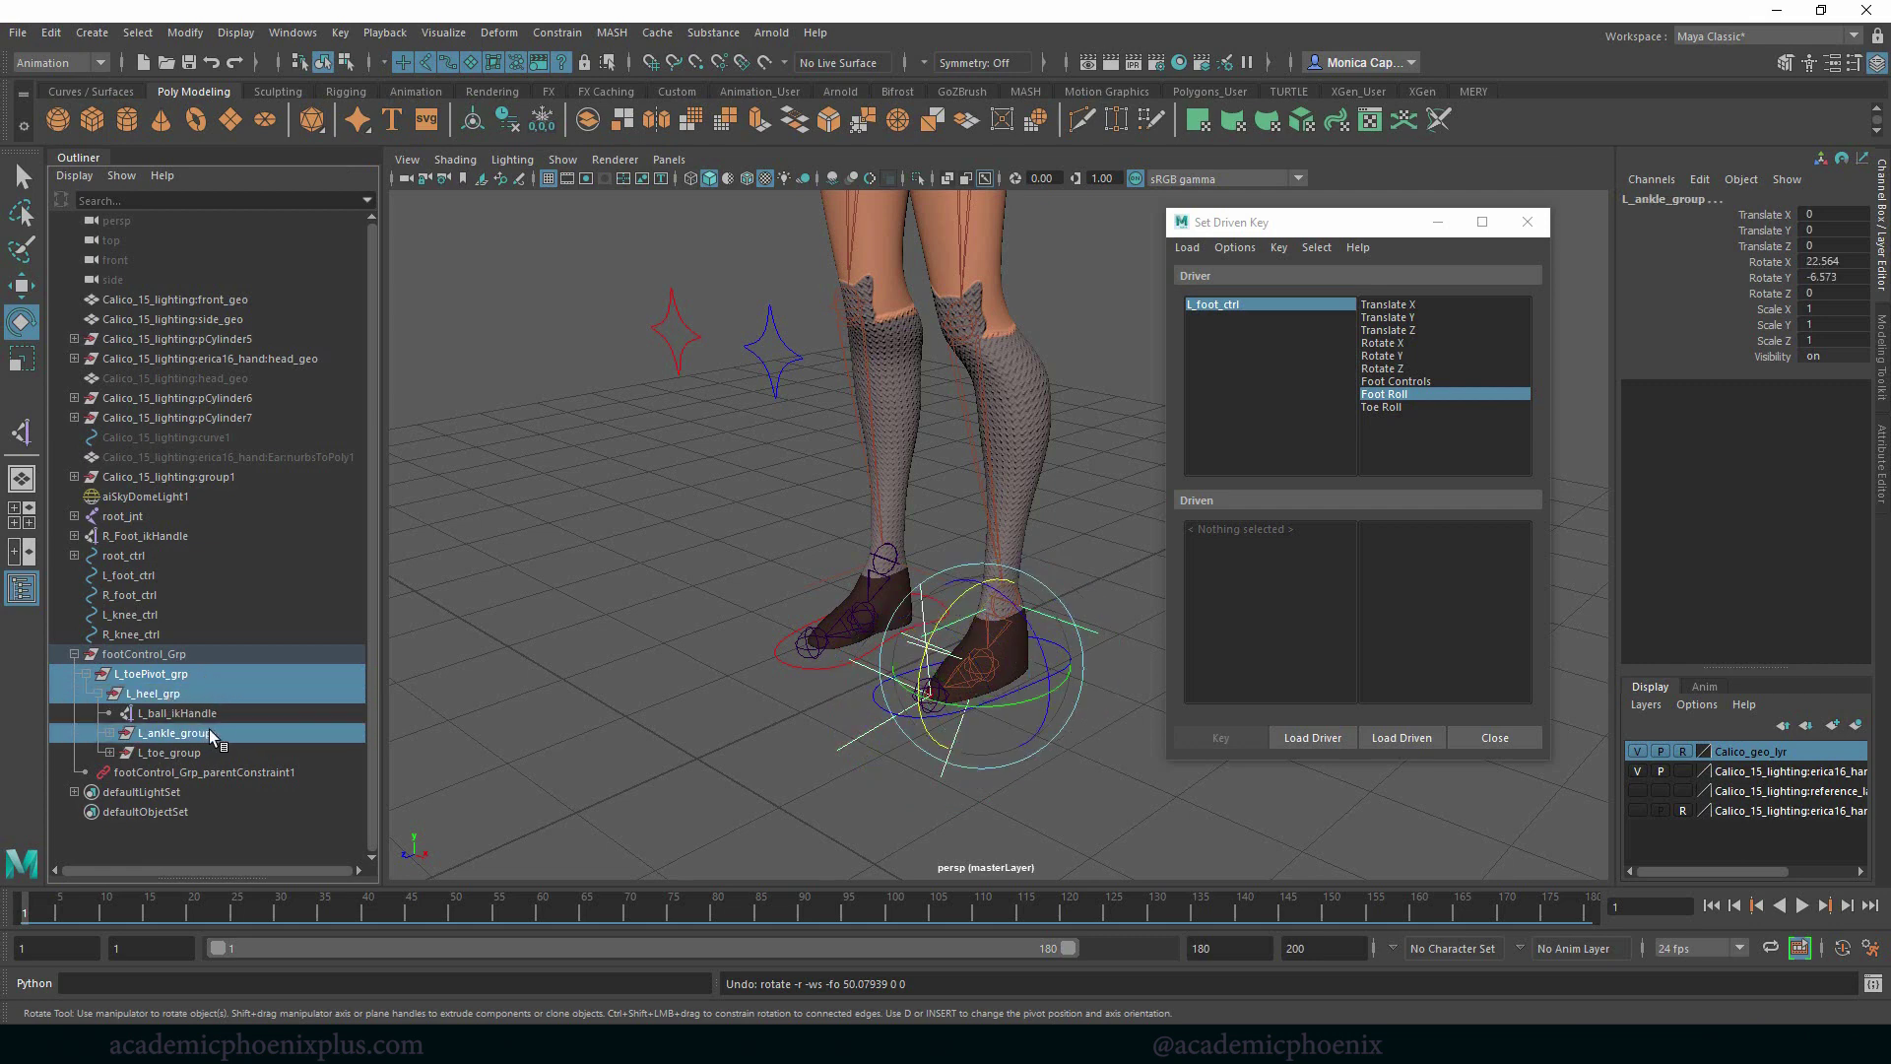
{"action": "left_click", "coordinate": [1420, 739]}
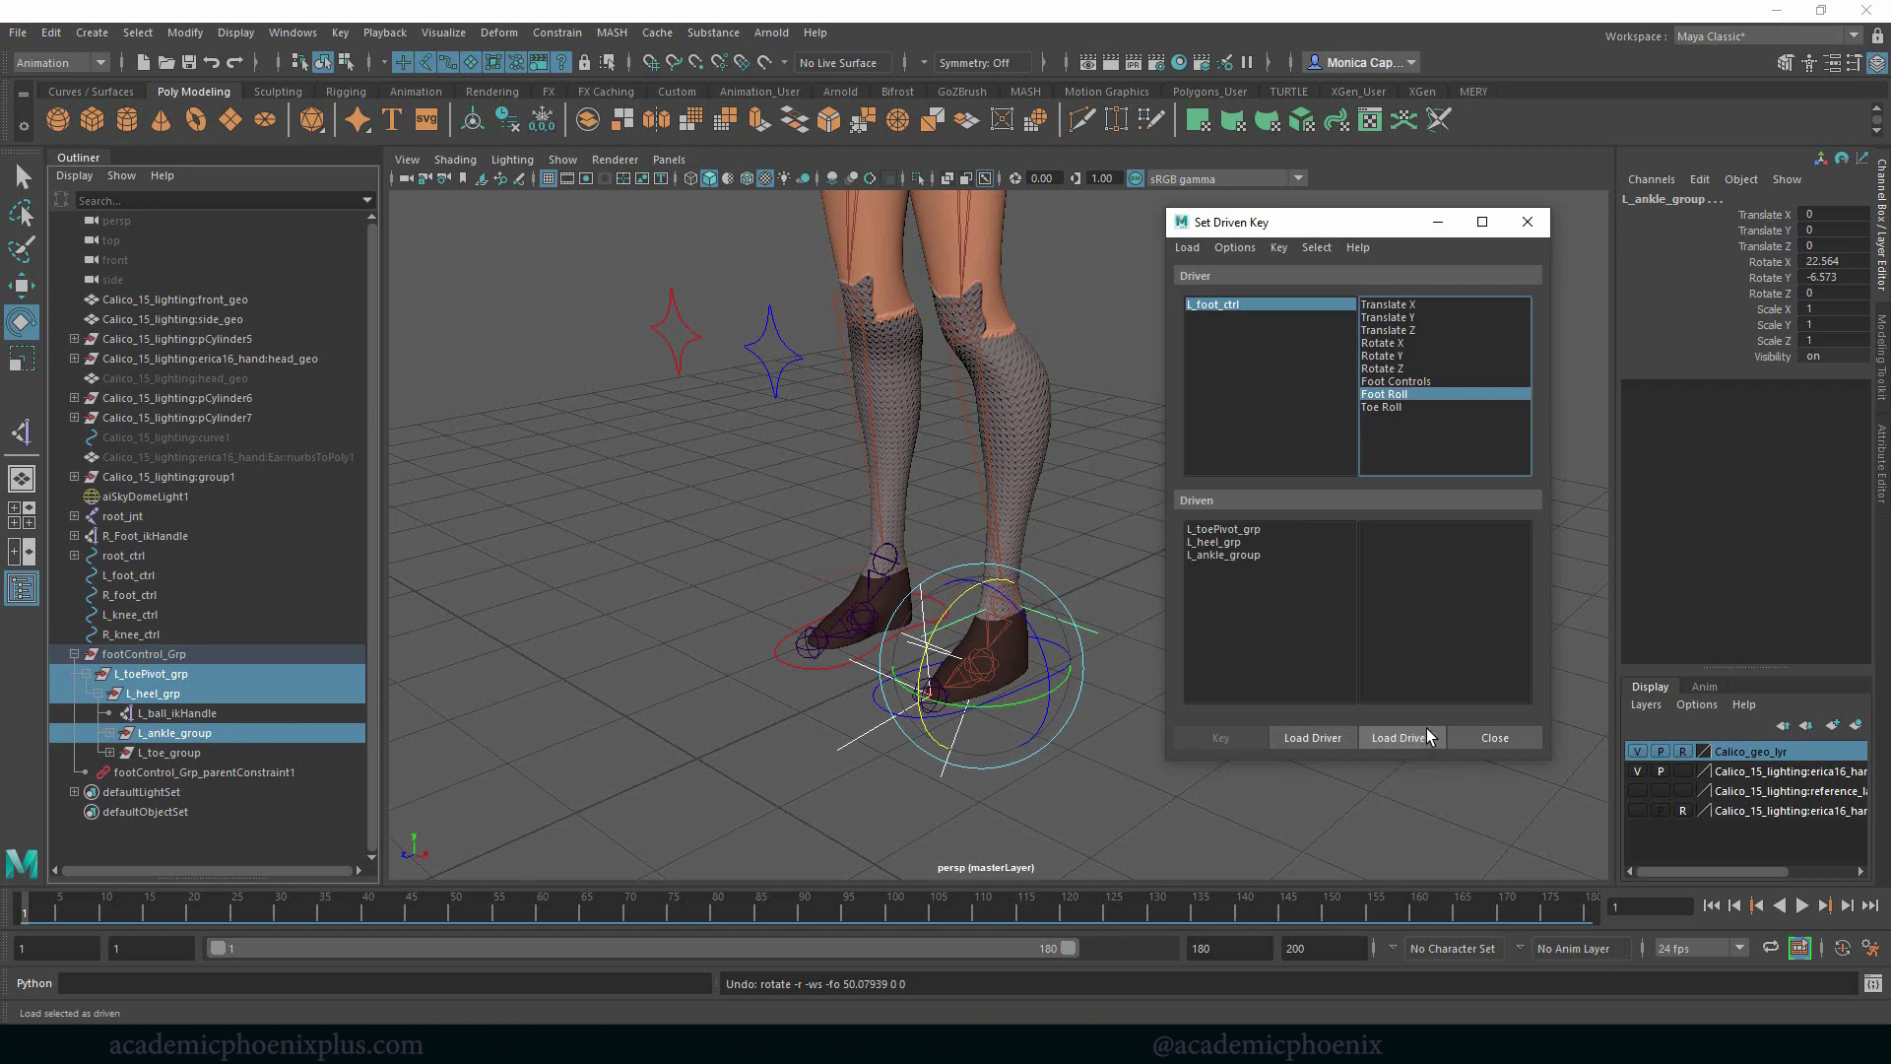
{"action": "left_click_drag", "start_coordinate": [1256, 528], "coordinate": [1261, 553]}
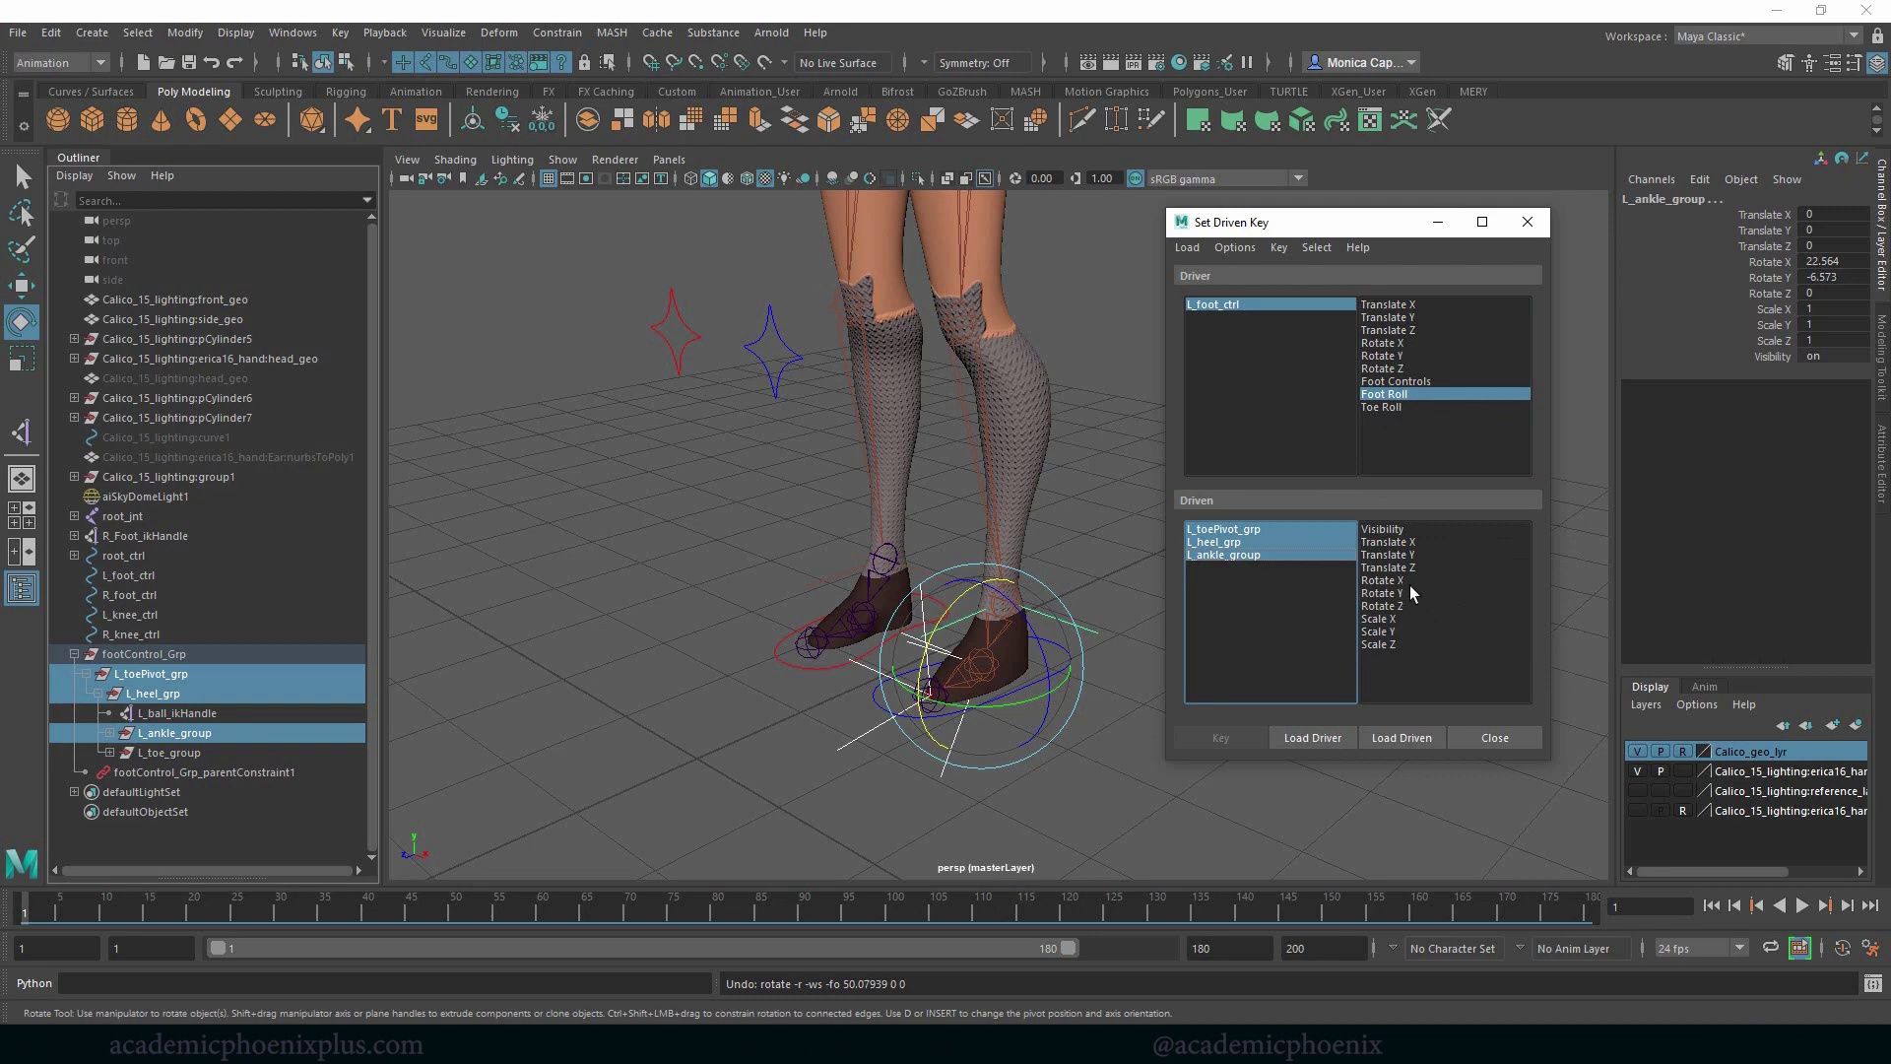
{"action": "left_click", "coordinate": [1383, 580]}
Undo the trial ankle rotation and set a driven key for the three groups' Rotate X at Foot Roll 0
{"action": "left_click_drag", "start_coordinate": [951, 618], "coordinate": [916, 635]}
{"action": "key", "text": "ctrl+z"}
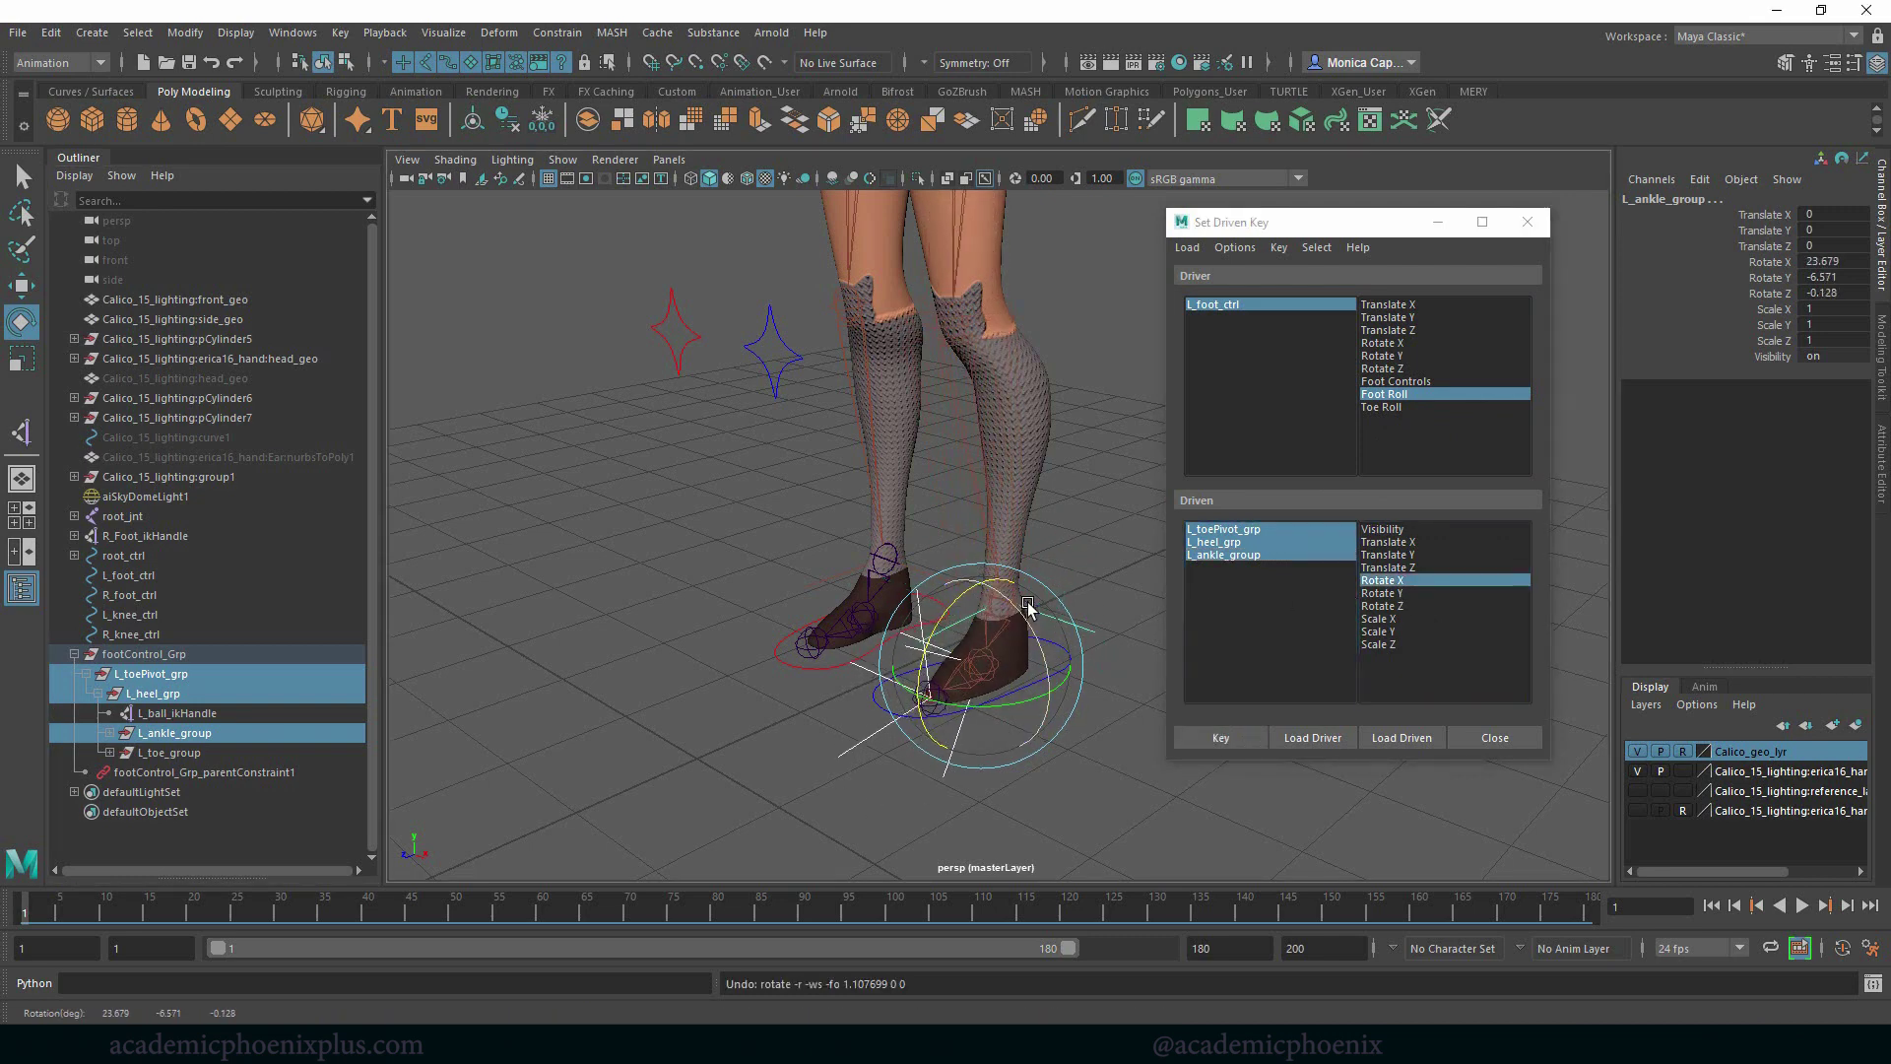
{"action": "left_click", "coordinate": [1403, 395]}
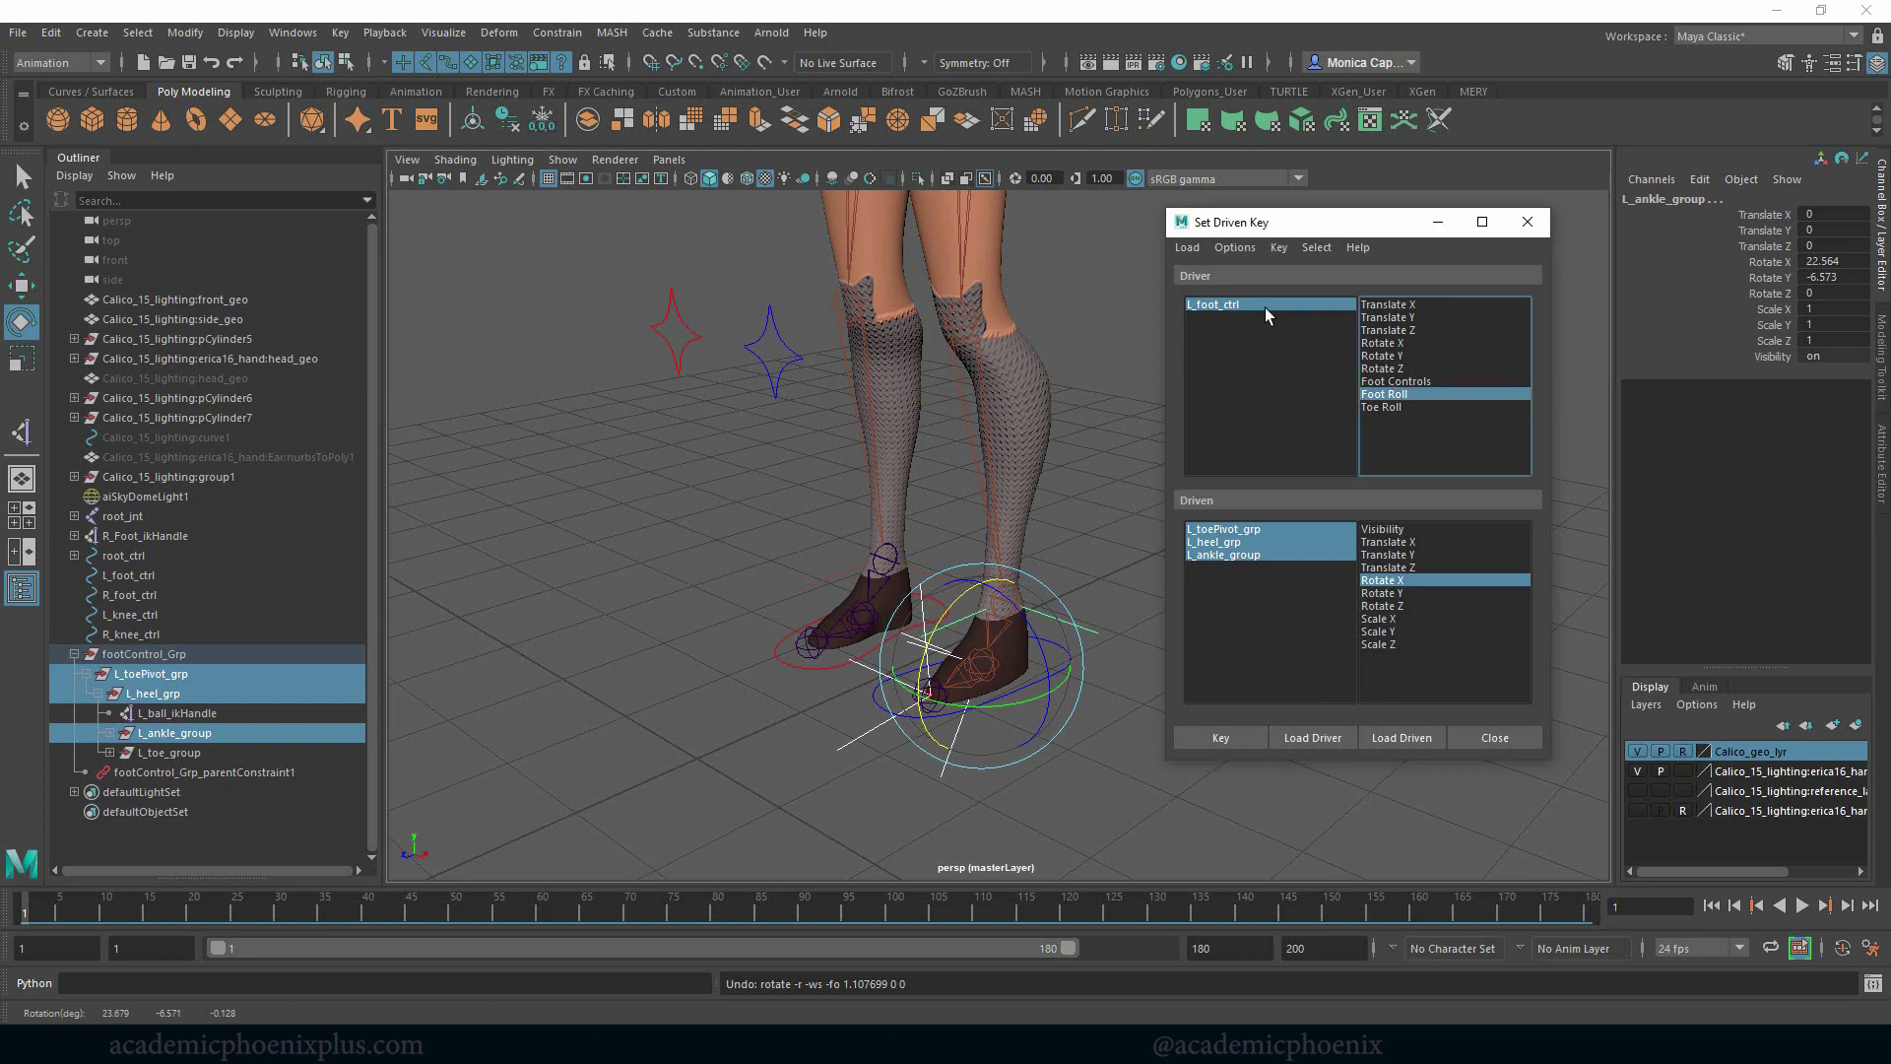
{"action": "left_click", "coordinate": [1260, 305]}
{"action": "left_click", "coordinate": [1413, 394]}
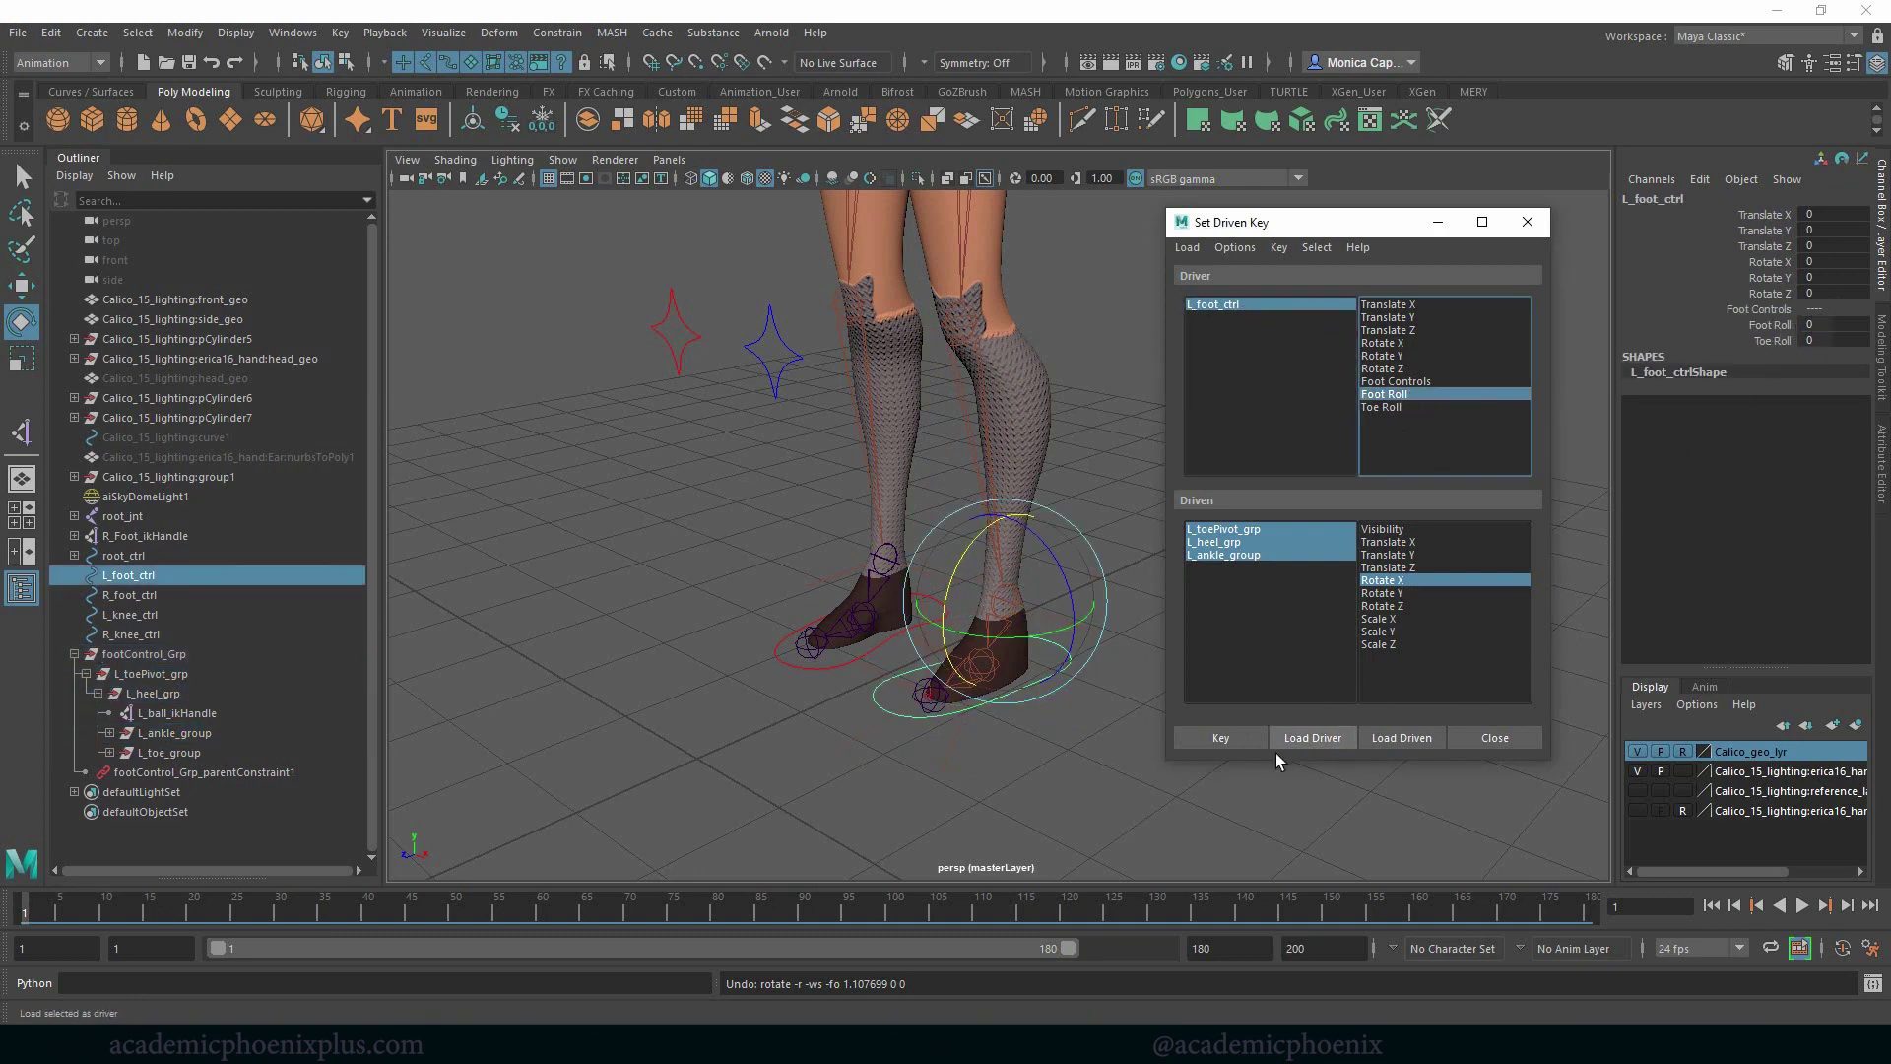
{"action": "left_click", "coordinate": [1228, 736]}
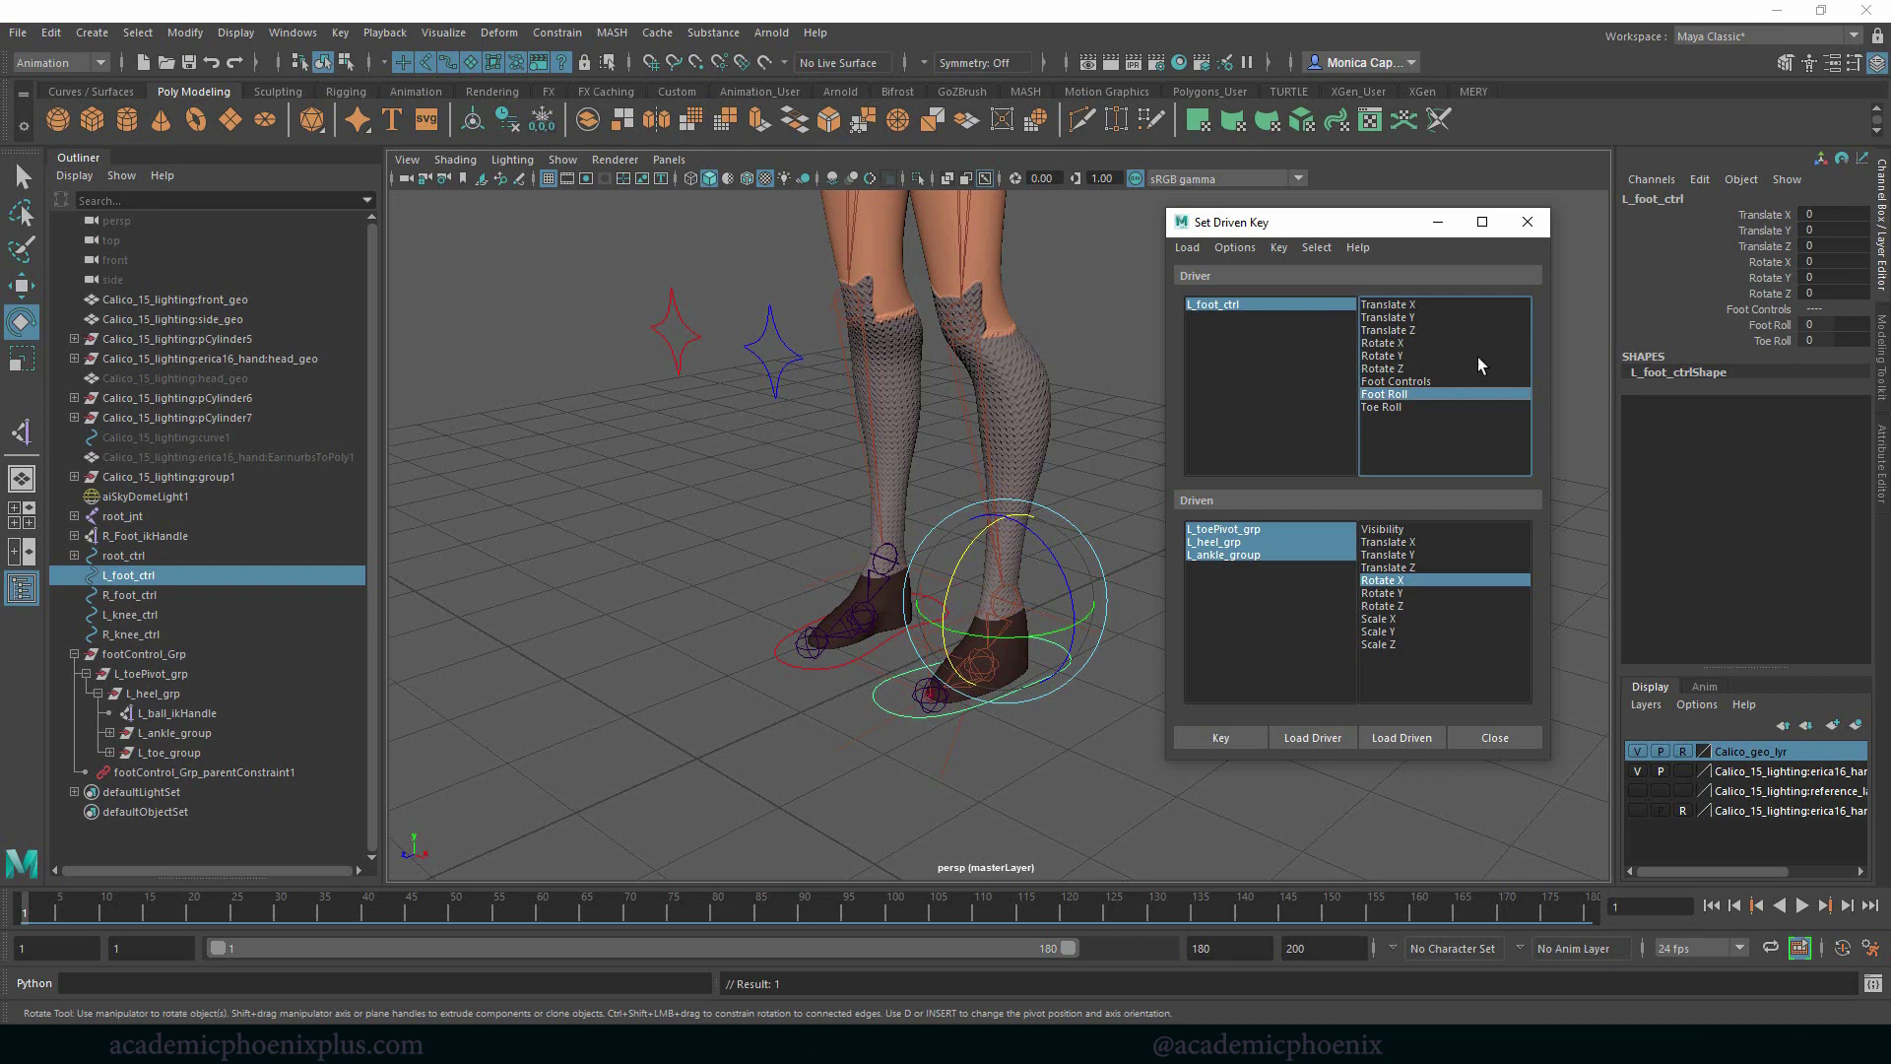
Set L_foot_ctrl's Foot Roll to -10
{"action": "double_click", "coordinate": [1832, 324]}
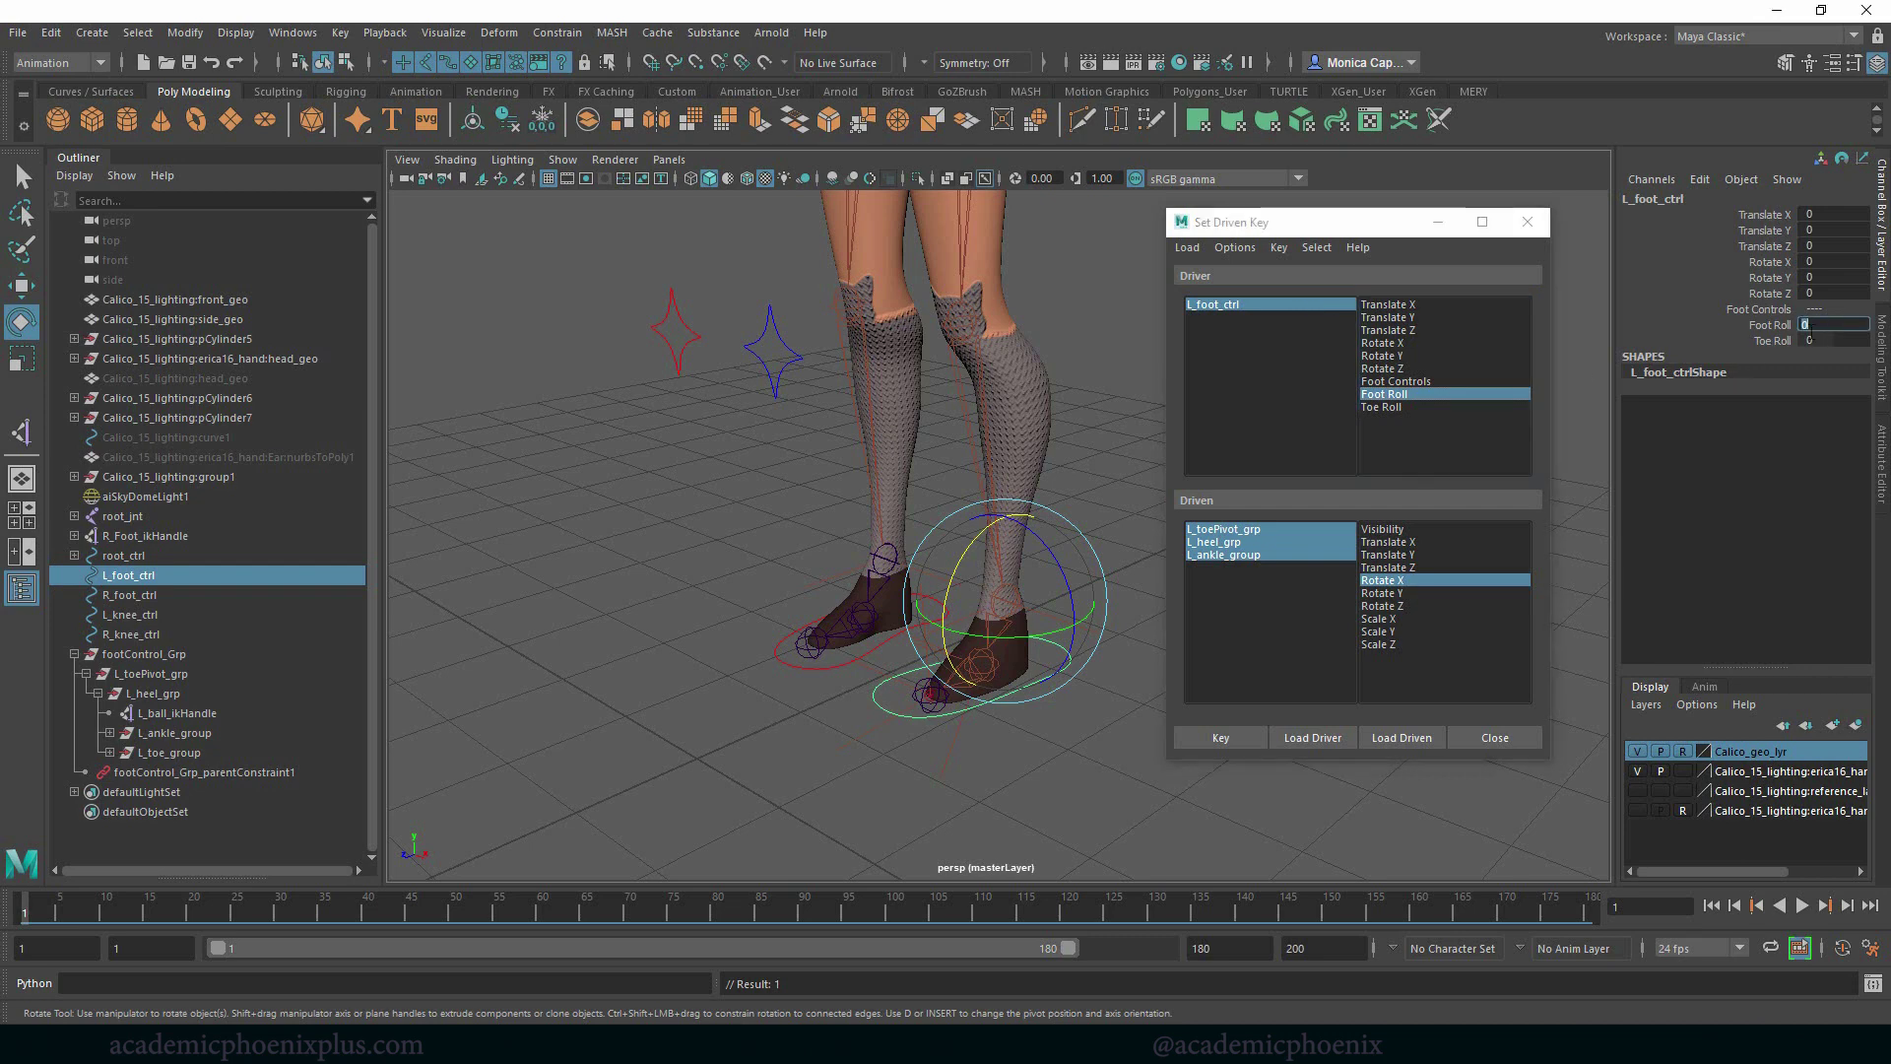
{"action": "type", "text": "-10"}
{"action": "key", "text": "Return"}
{"action": "left_click", "coordinate": [1768, 327]}
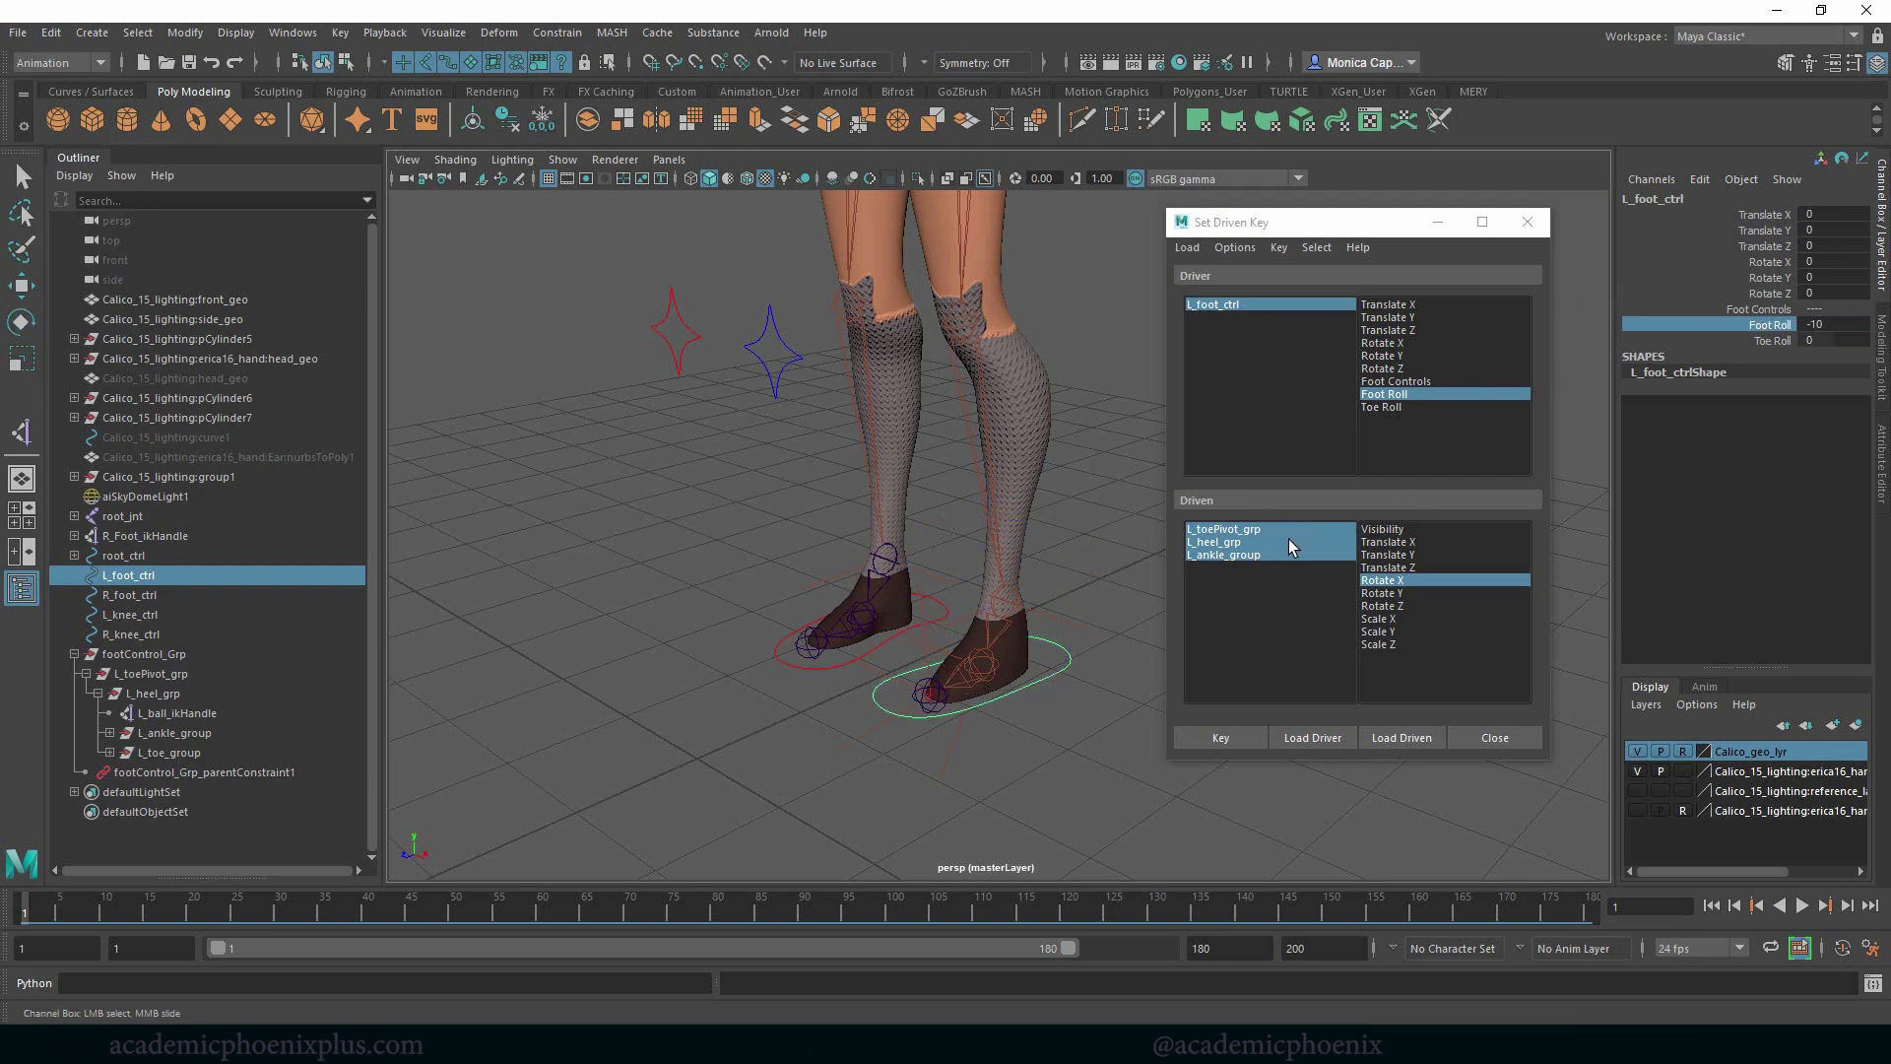
Try rotating L_heel_grp about X to lift the toes, and undo the rotation
{"action": "left_click", "coordinate": [1244, 541]}
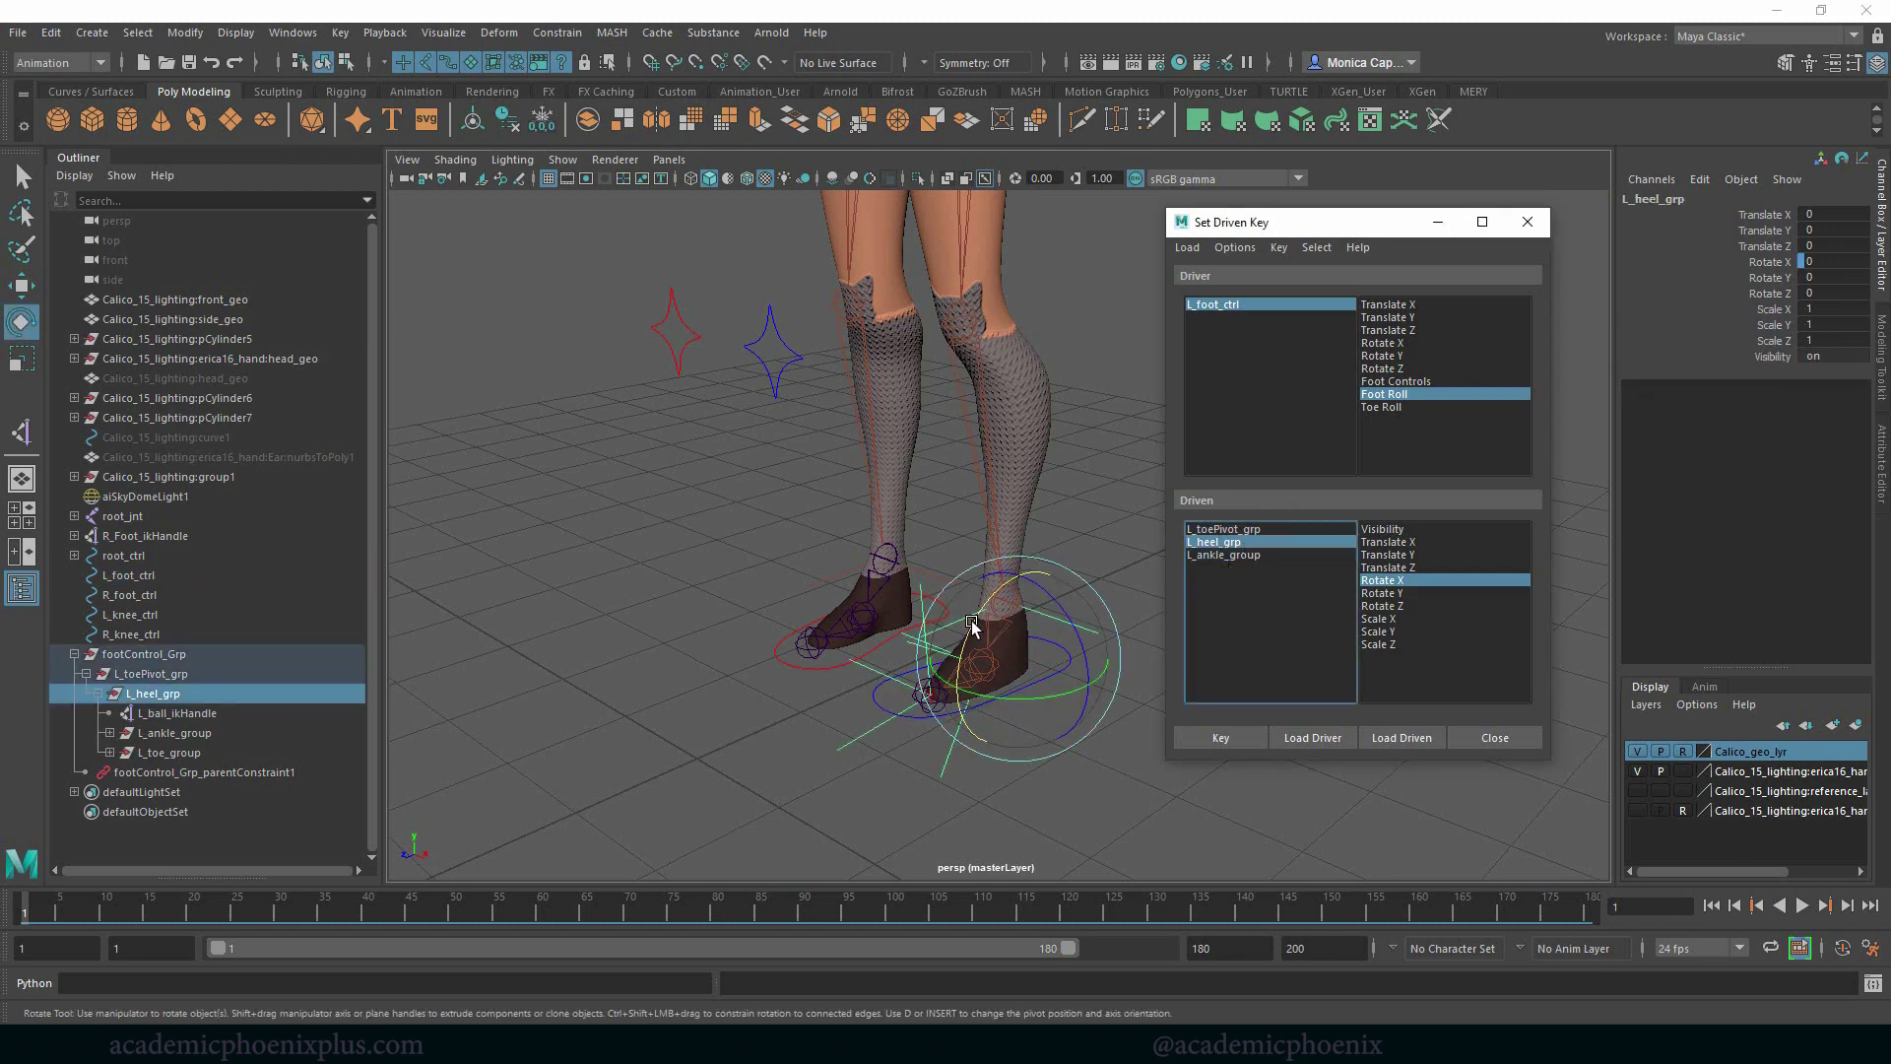
{"action": "left_click_drag", "start_coordinate": [973, 626], "coordinate": [1007, 581]}
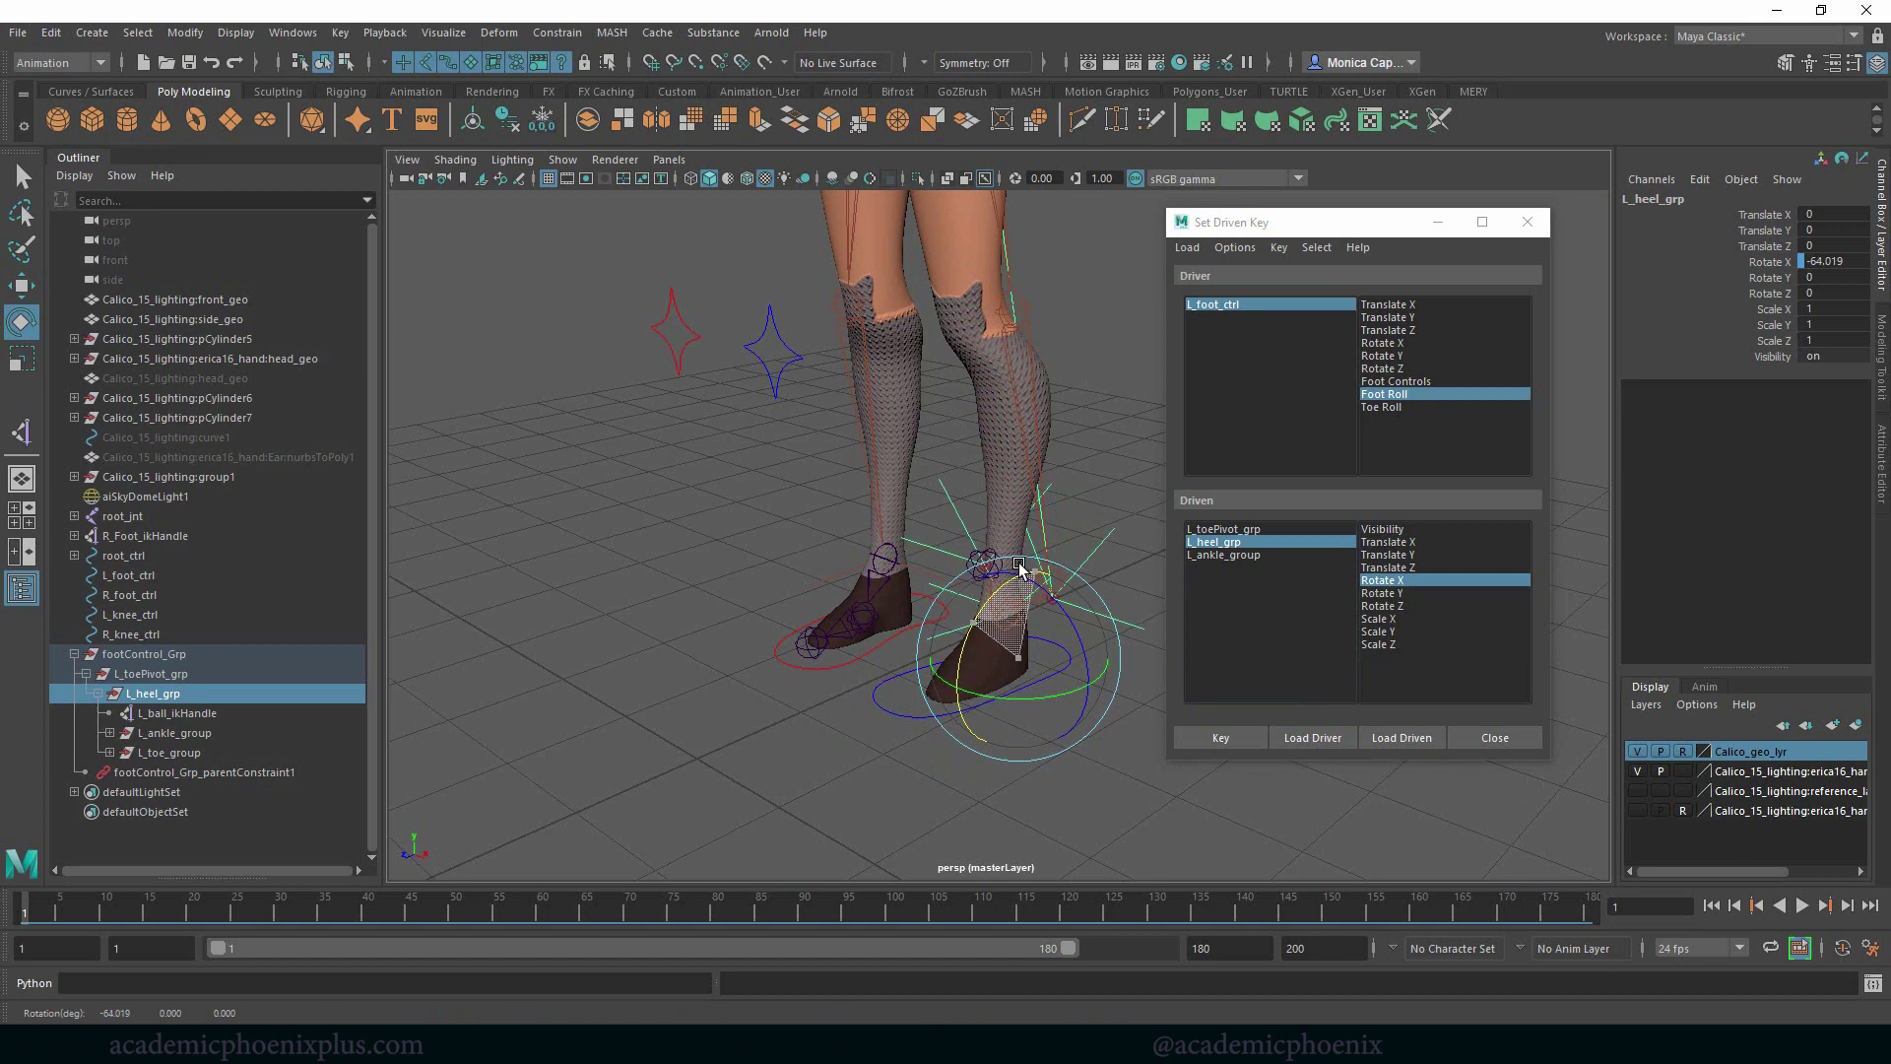
{"action": "key", "text": "ctrl+z"}
{"action": "key", "text": "ctrl+z"}
Examine the left hip joint chain and the character's body in the perspective view, leaving nothing selected
{"action": "right_click_drag", "start_coordinate": [813, 475], "coordinate": [691, 461], "text": "alt"}
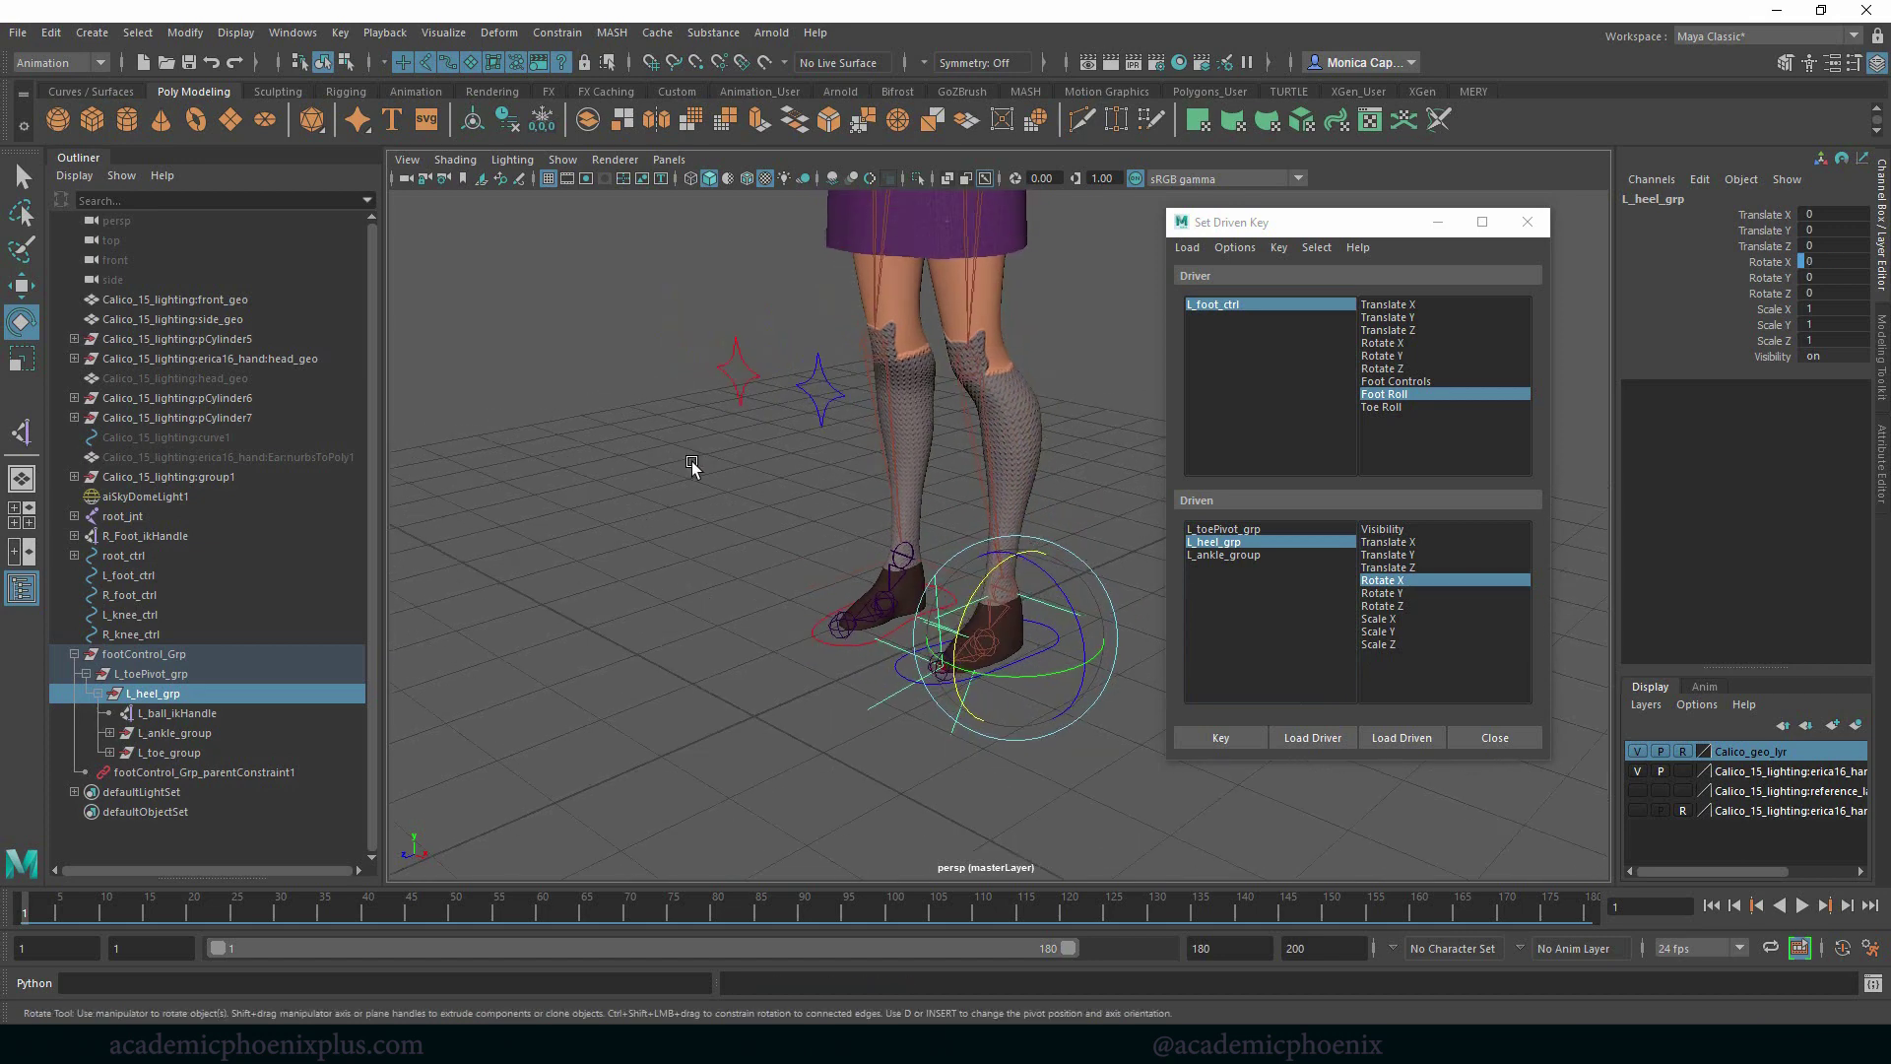
{"action": "middle_click_drag", "start_coordinate": [692, 460], "coordinate": [624, 552], "text": "alt"}
{"action": "left_click_drag", "start_coordinate": [623, 552], "coordinate": [813, 496], "text": "alt"}
{"action": "right_click_drag", "start_coordinate": [813, 497], "coordinate": [847, 380], "text": "alt"}
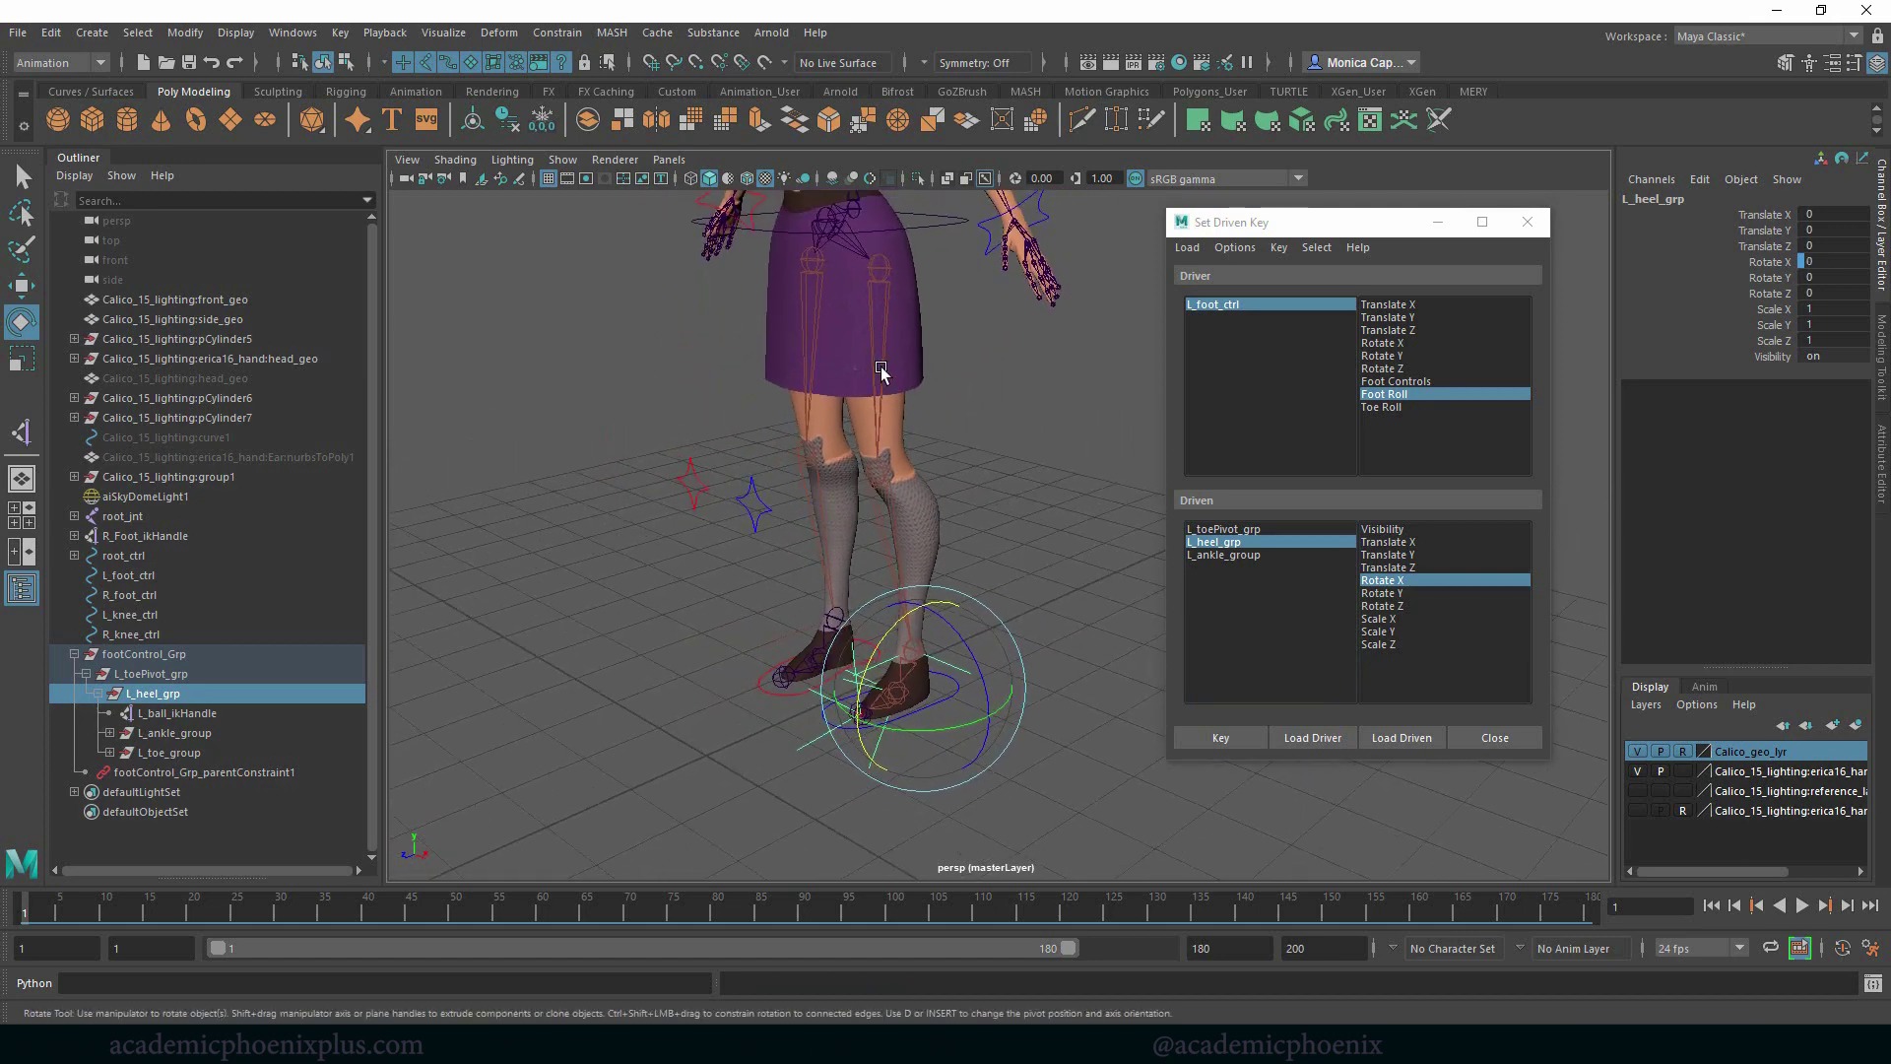
{"action": "left_click", "coordinate": [881, 376]}
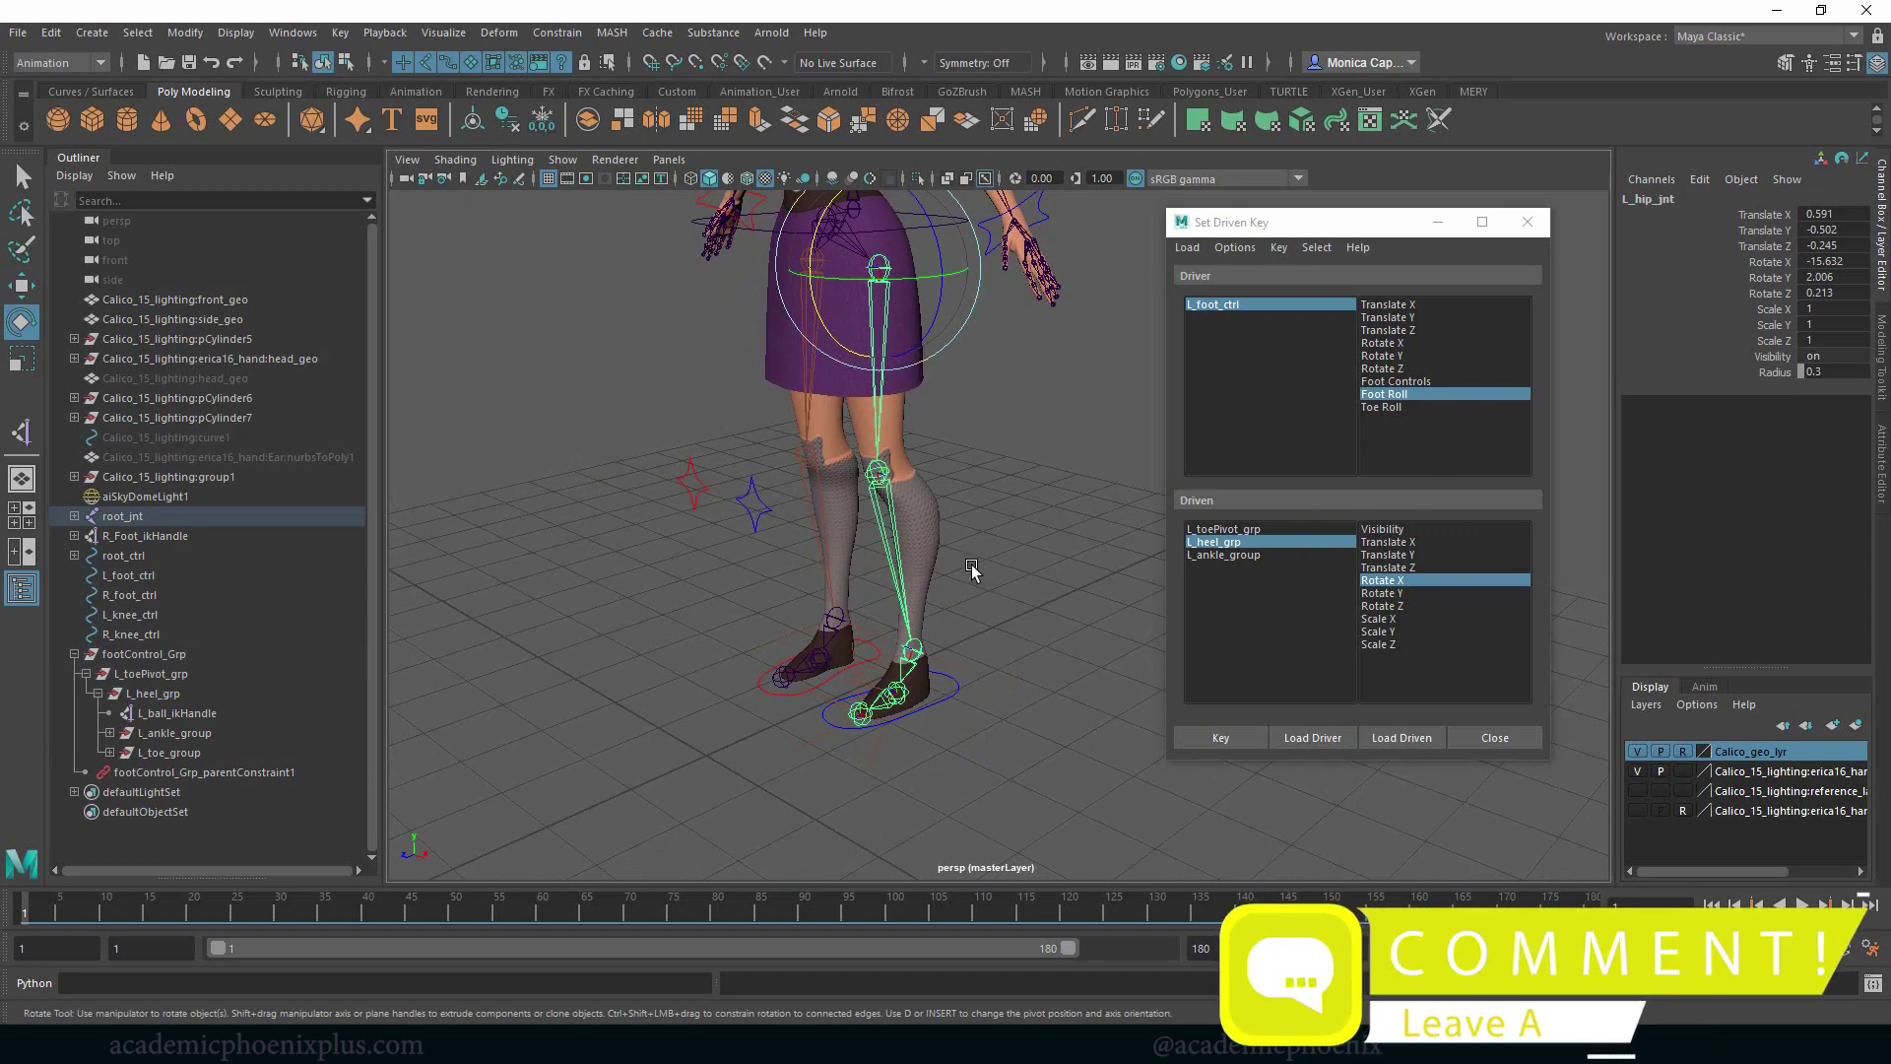
{"action": "right_click_drag", "start_coordinate": [978, 558], "coordinate": [876, 469], "text": "alt"}
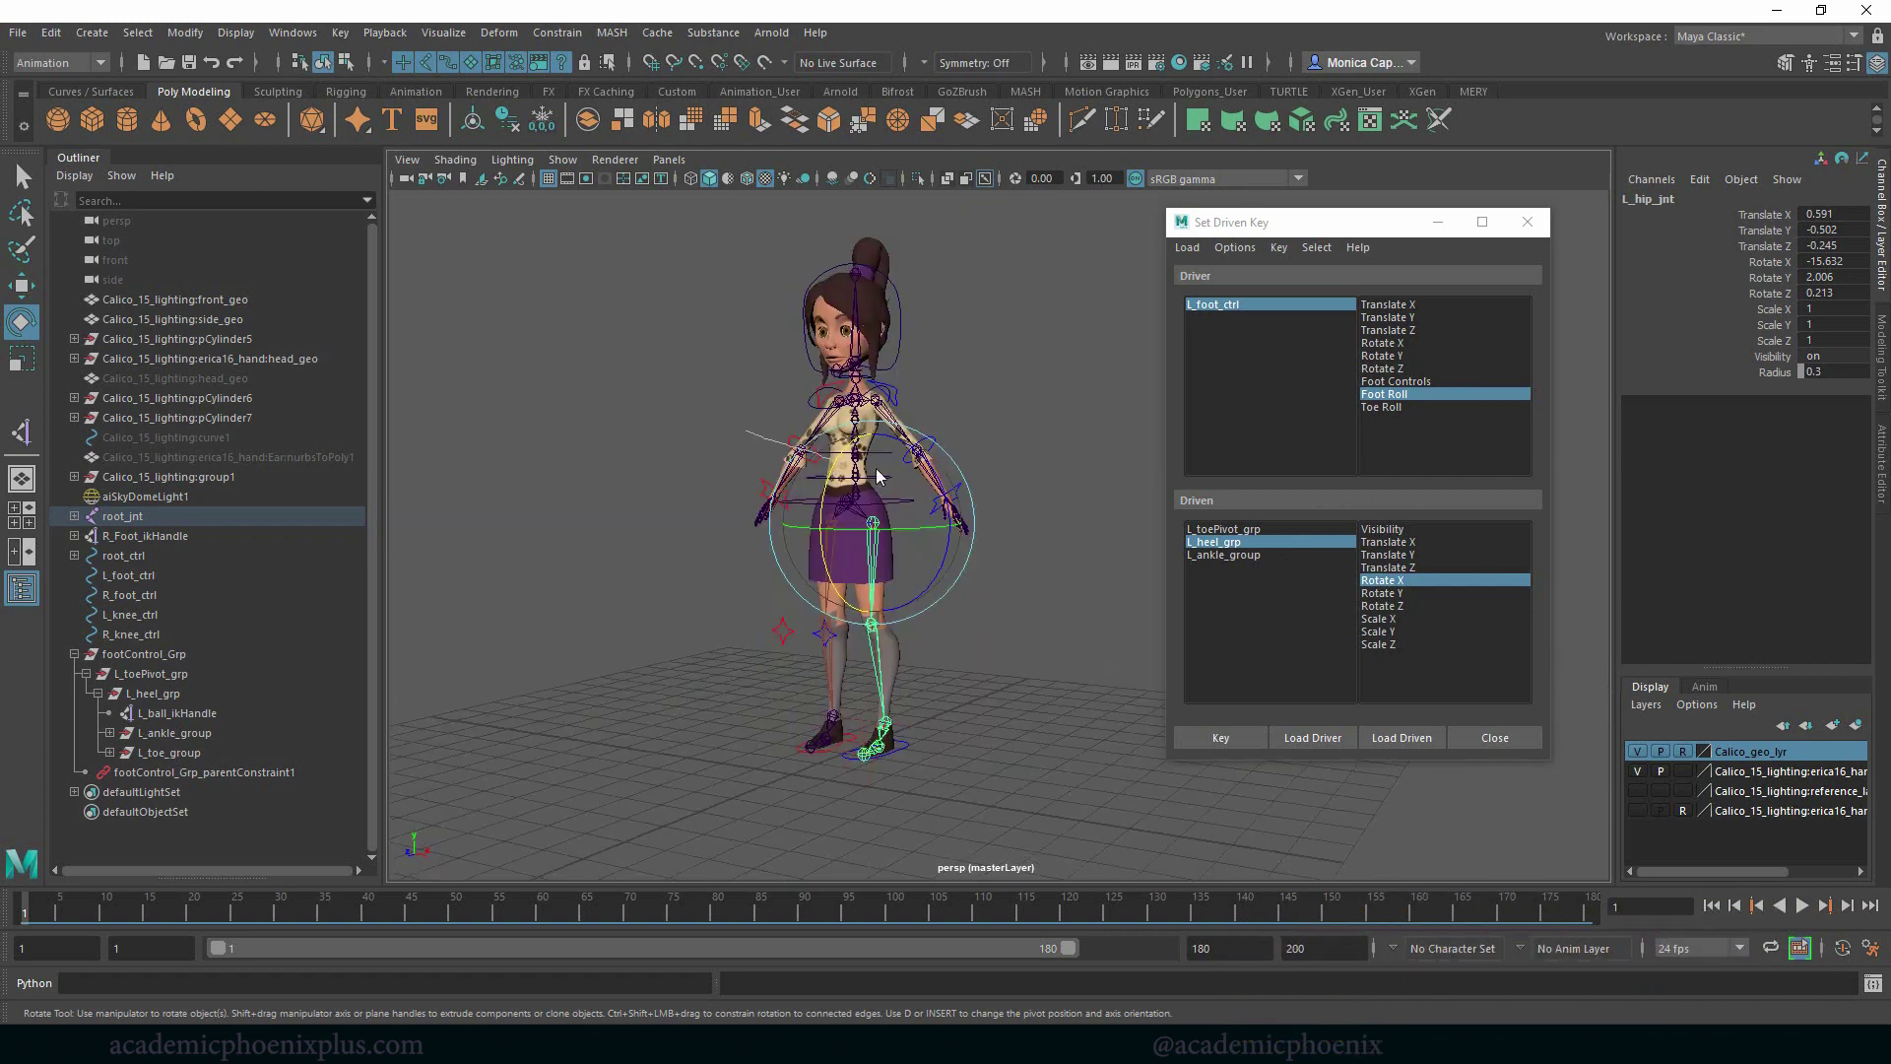
{"action": "right_click", "coordinate": [751, 433]}
{"action": "right_click_drag", "start_coordinate": [672, 446], "coordinate": [946, 508], "text": "alt"}
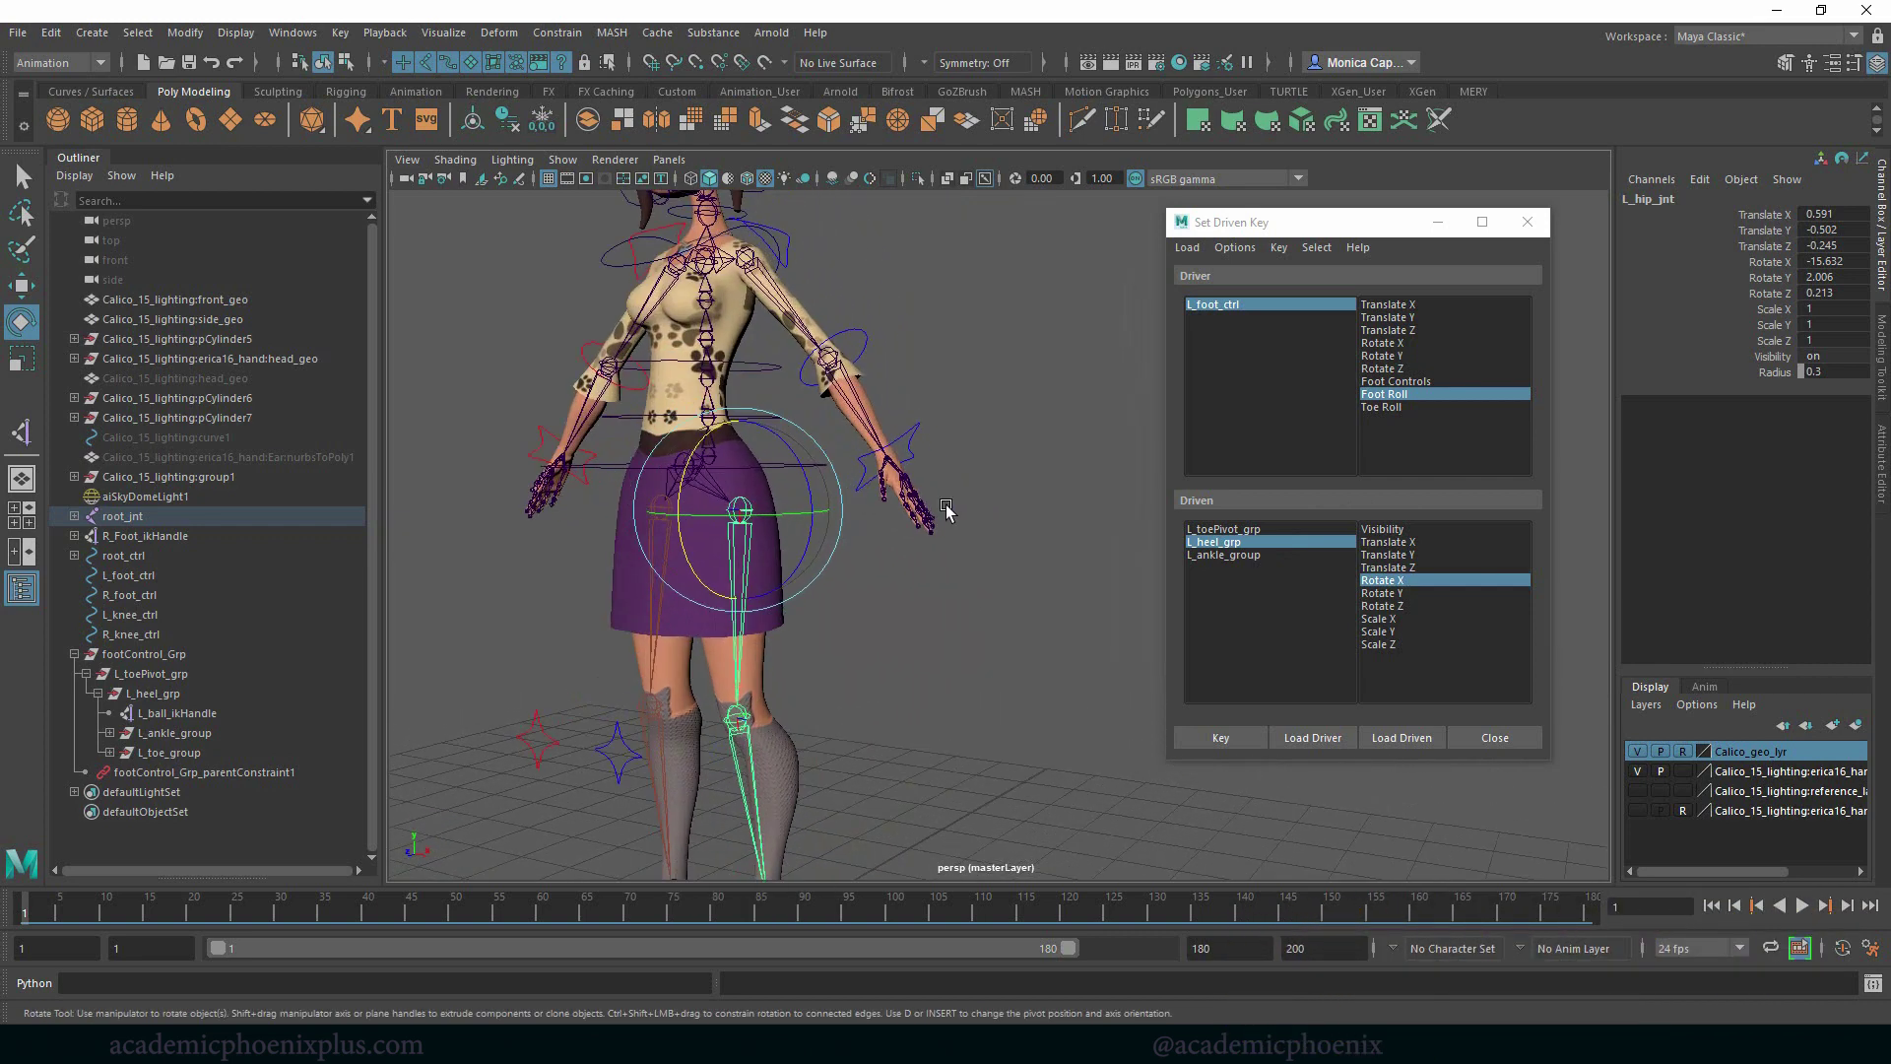
{"action": "middle_click_drag", "start_coordinate": [943, 505], "coordinate": [1042, 516], "text": "alt"}
{"action": "right_click_drag", "start_coordinate": [1043, 517], "coordinate": [913, 492], "text": "alt"}
{"action": "left_click", "coordinate": [1004, 628]}
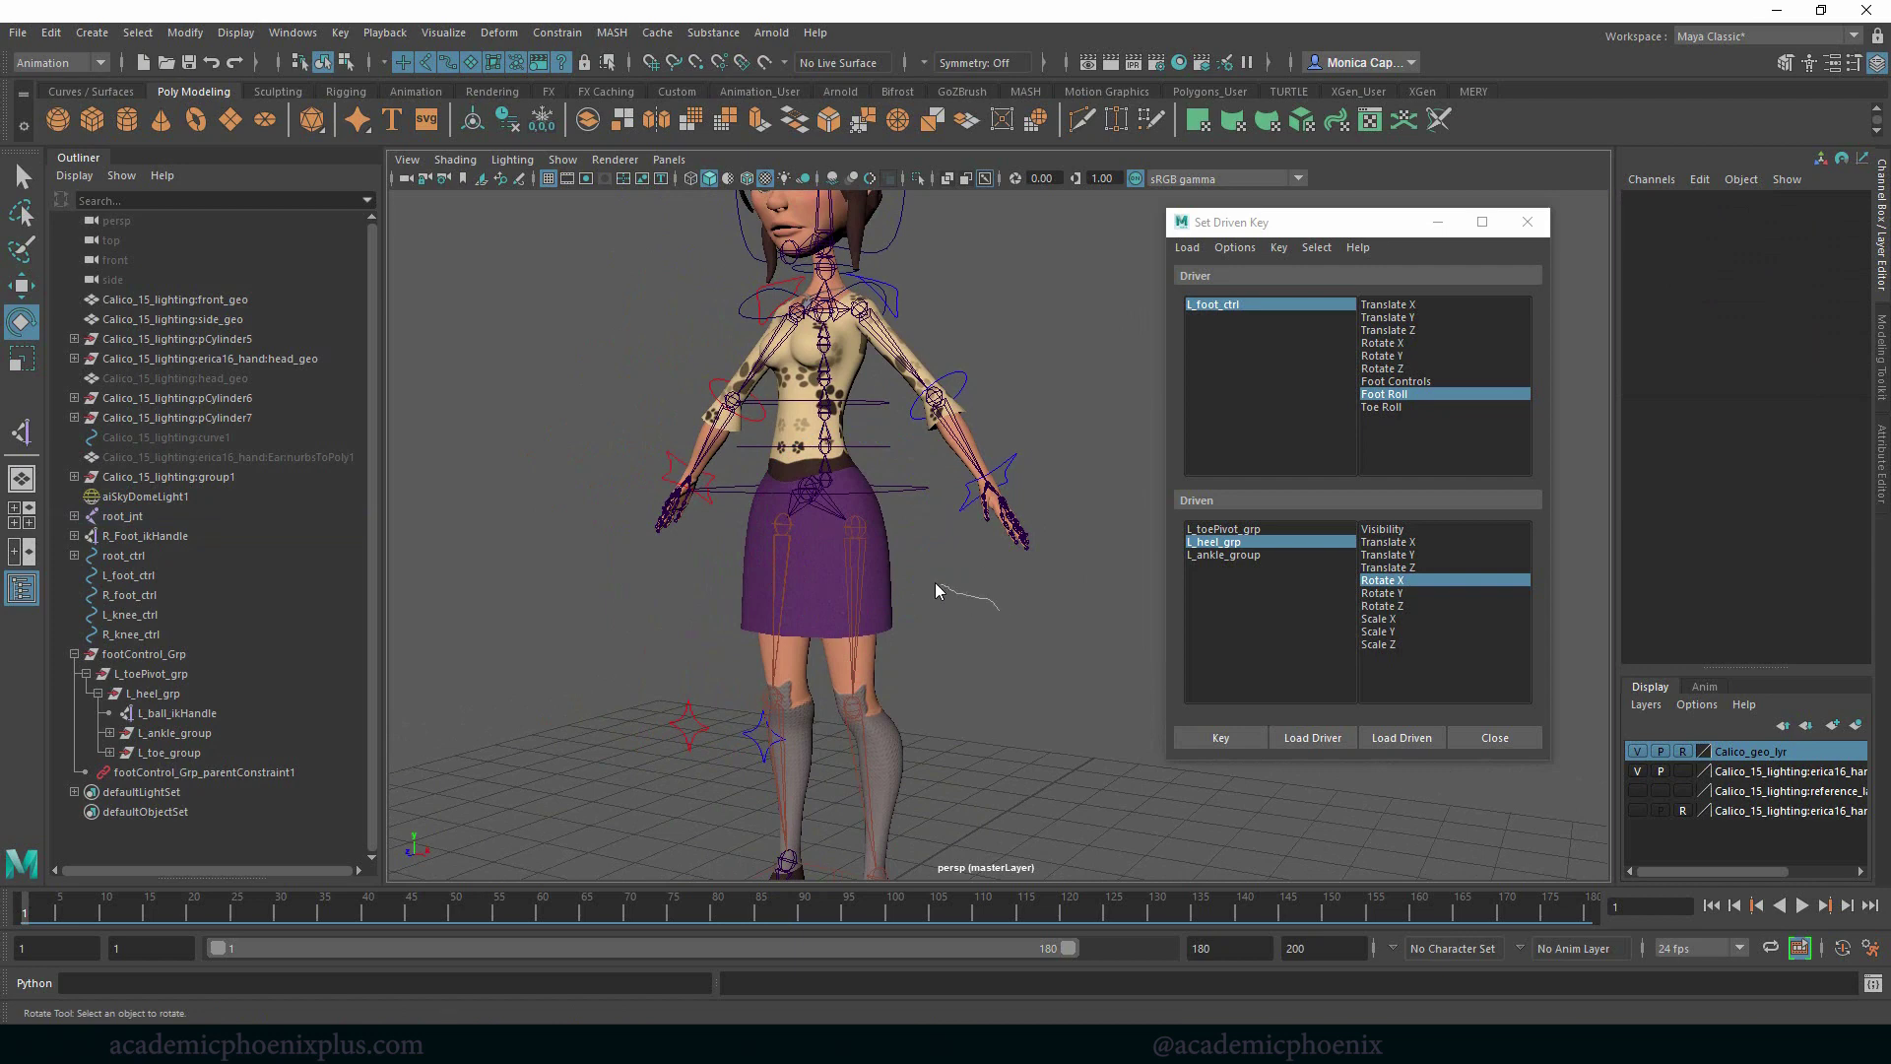
Select every joint in the skeleton by type, starting from root_jnt
{"action": "left_click", "coordinate": [157, 516]}
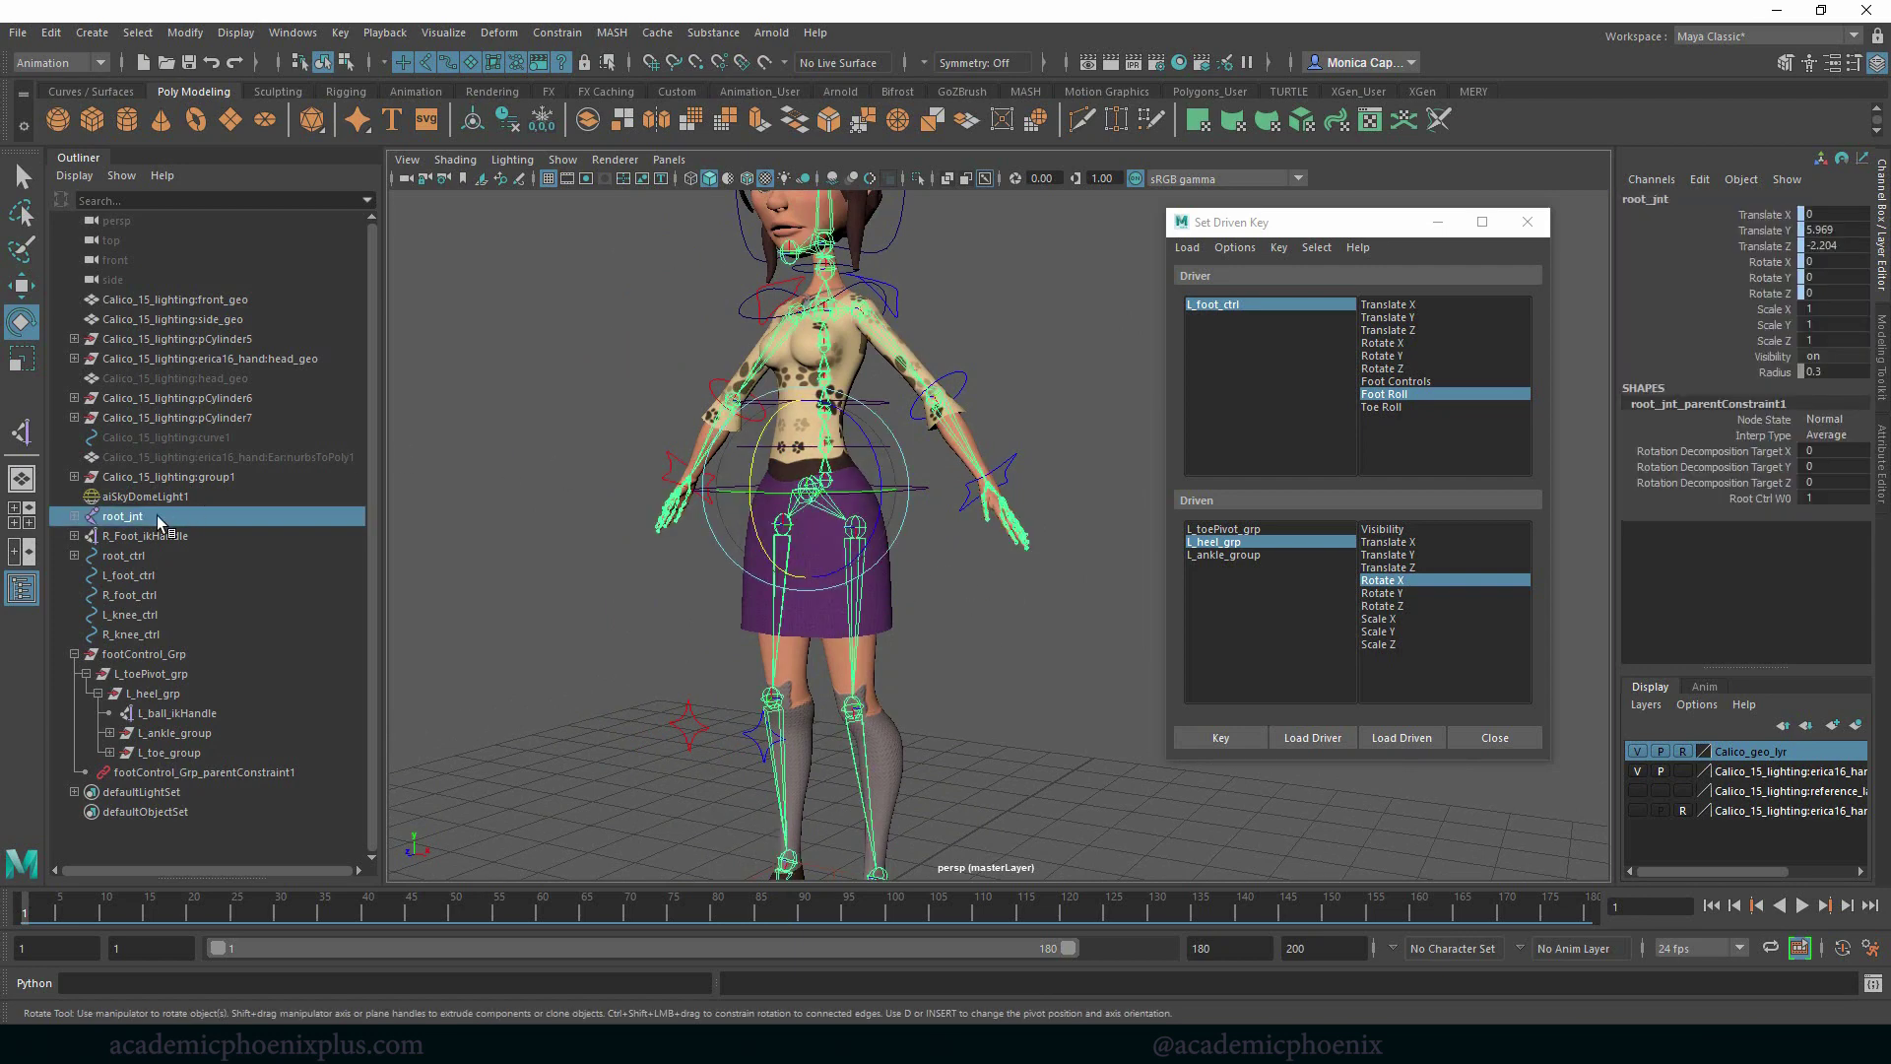
{"action": "left_click", "coordinate": [137, 32]}
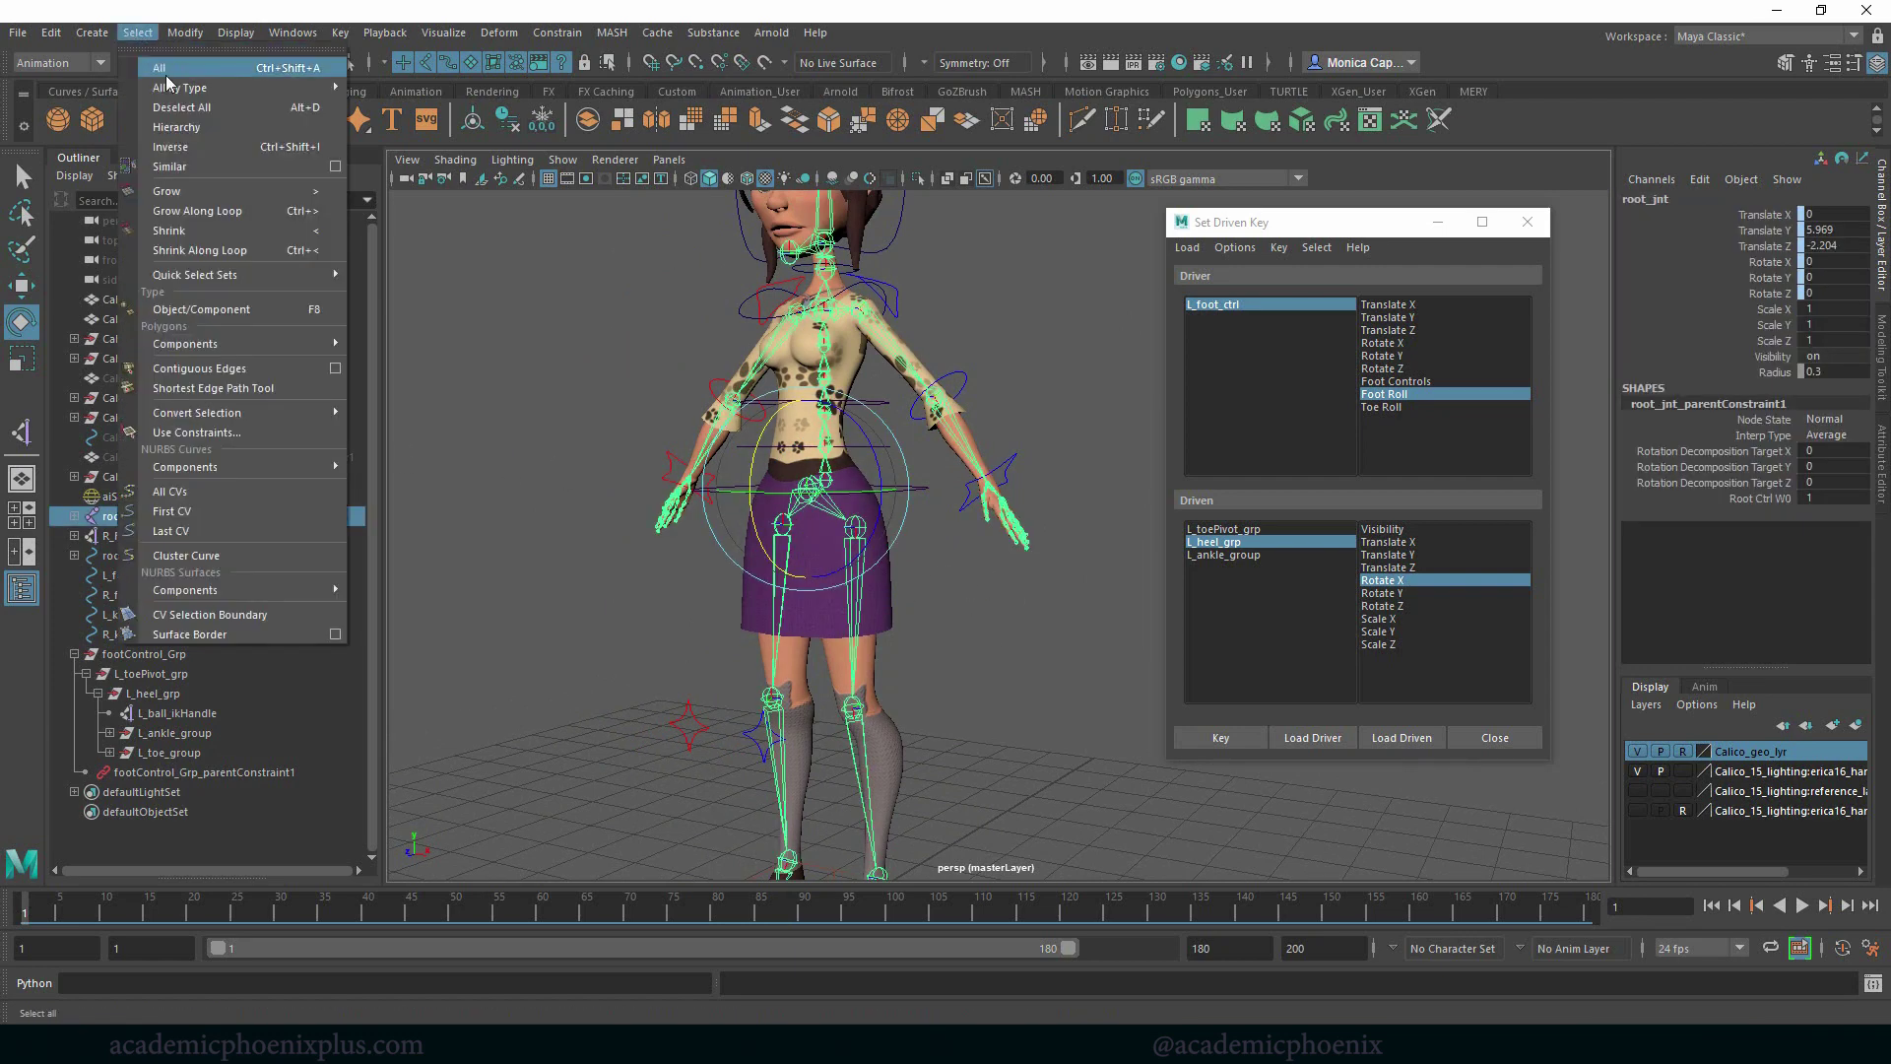
{"action": "mouse_move", "coordinate": [247, 88]}
{"action": "left_click", "coordinate": [395, 125]}
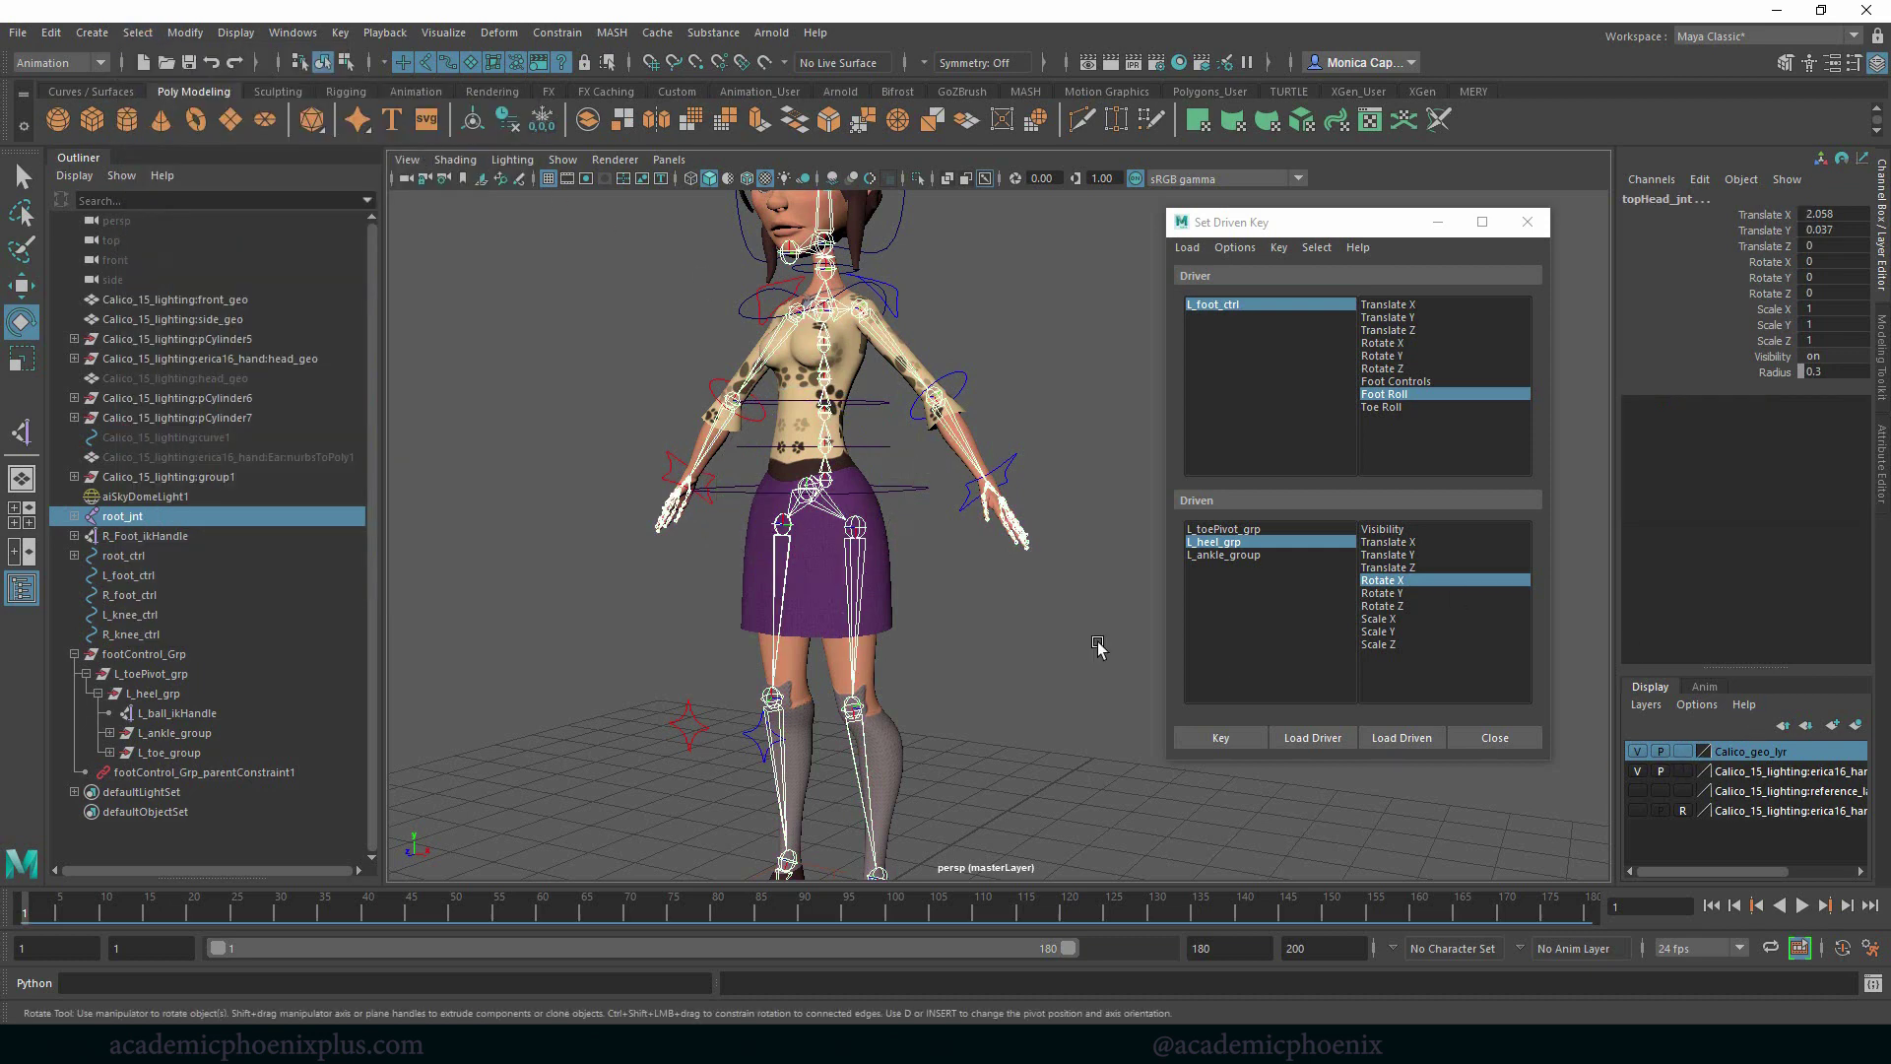
Add the body and face meshes to the joint selection and apply Bind Skin from the Rigging command set
{"action": "left_click", "coordinate": [853, 372]}
{"action": "middle_click_drag", "start_coordinate": [999, 238], "coordinate": [983, 404], "text": "alt"}
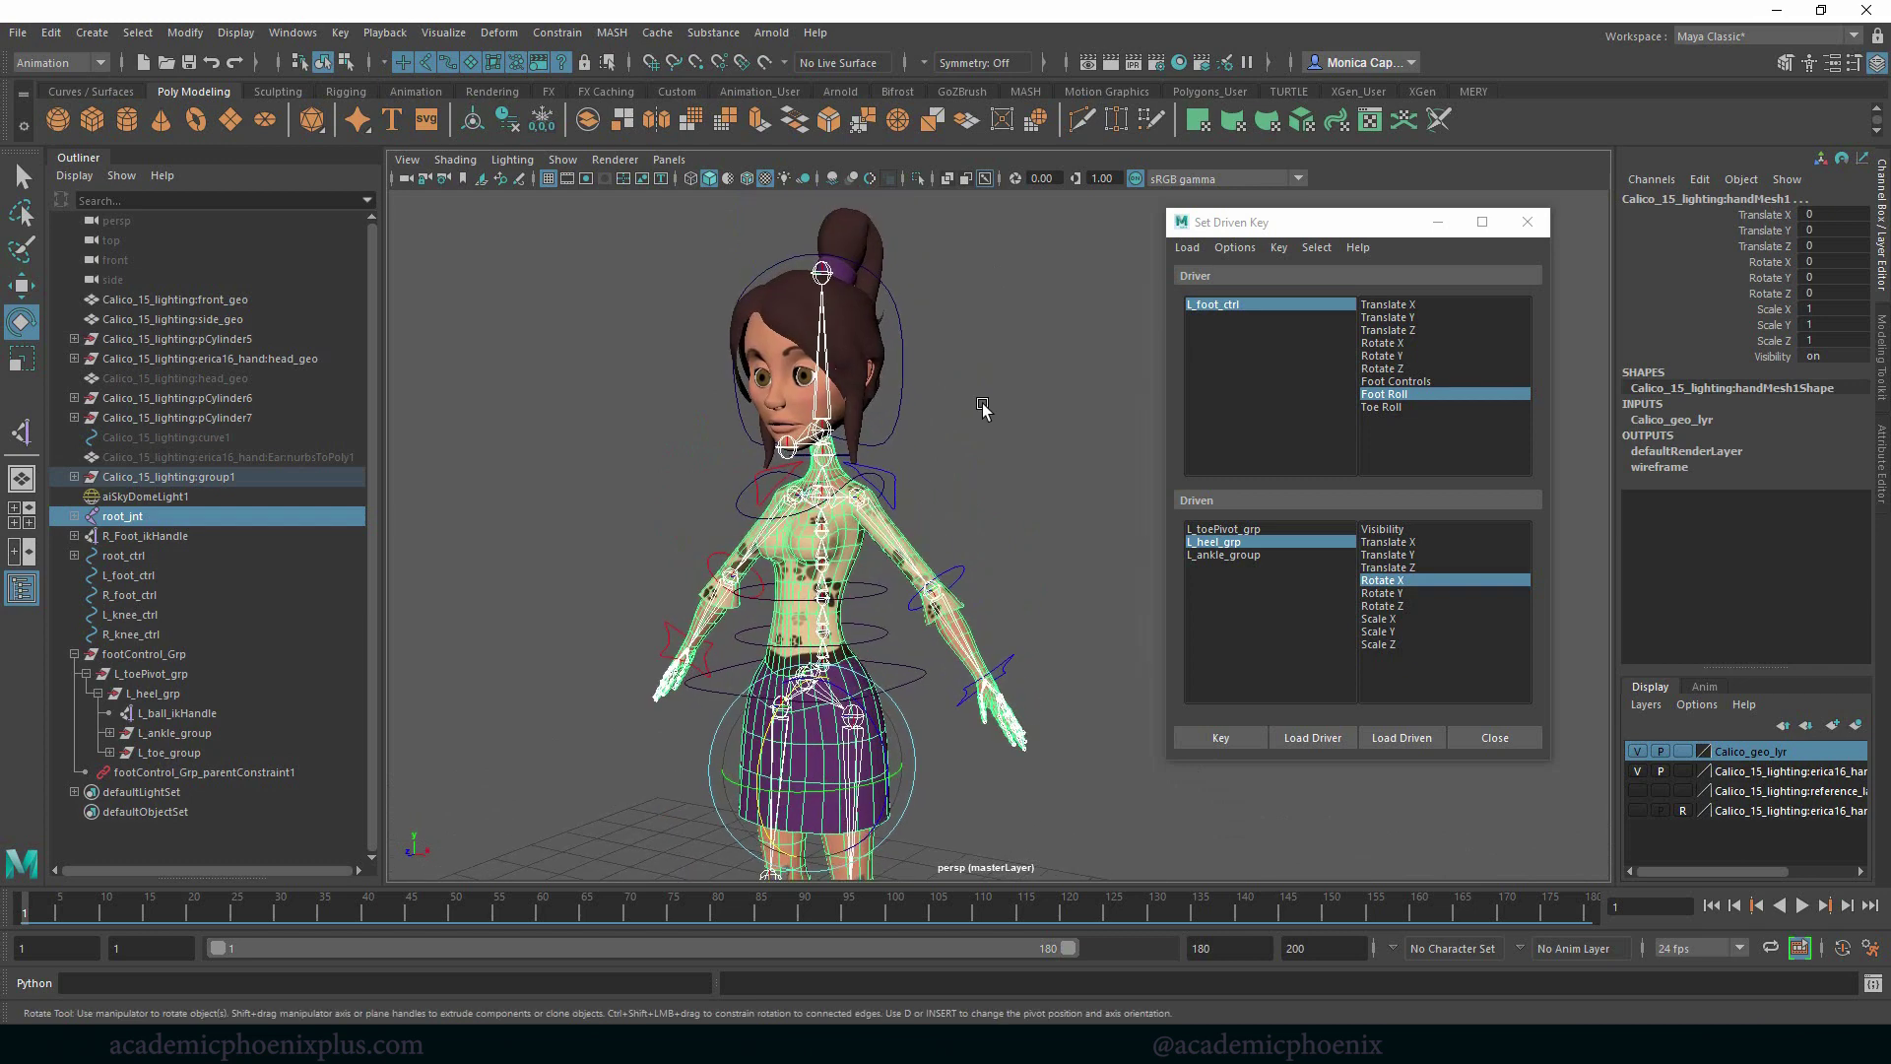
{"action": "left_click", "coordinate": [764, 337]}
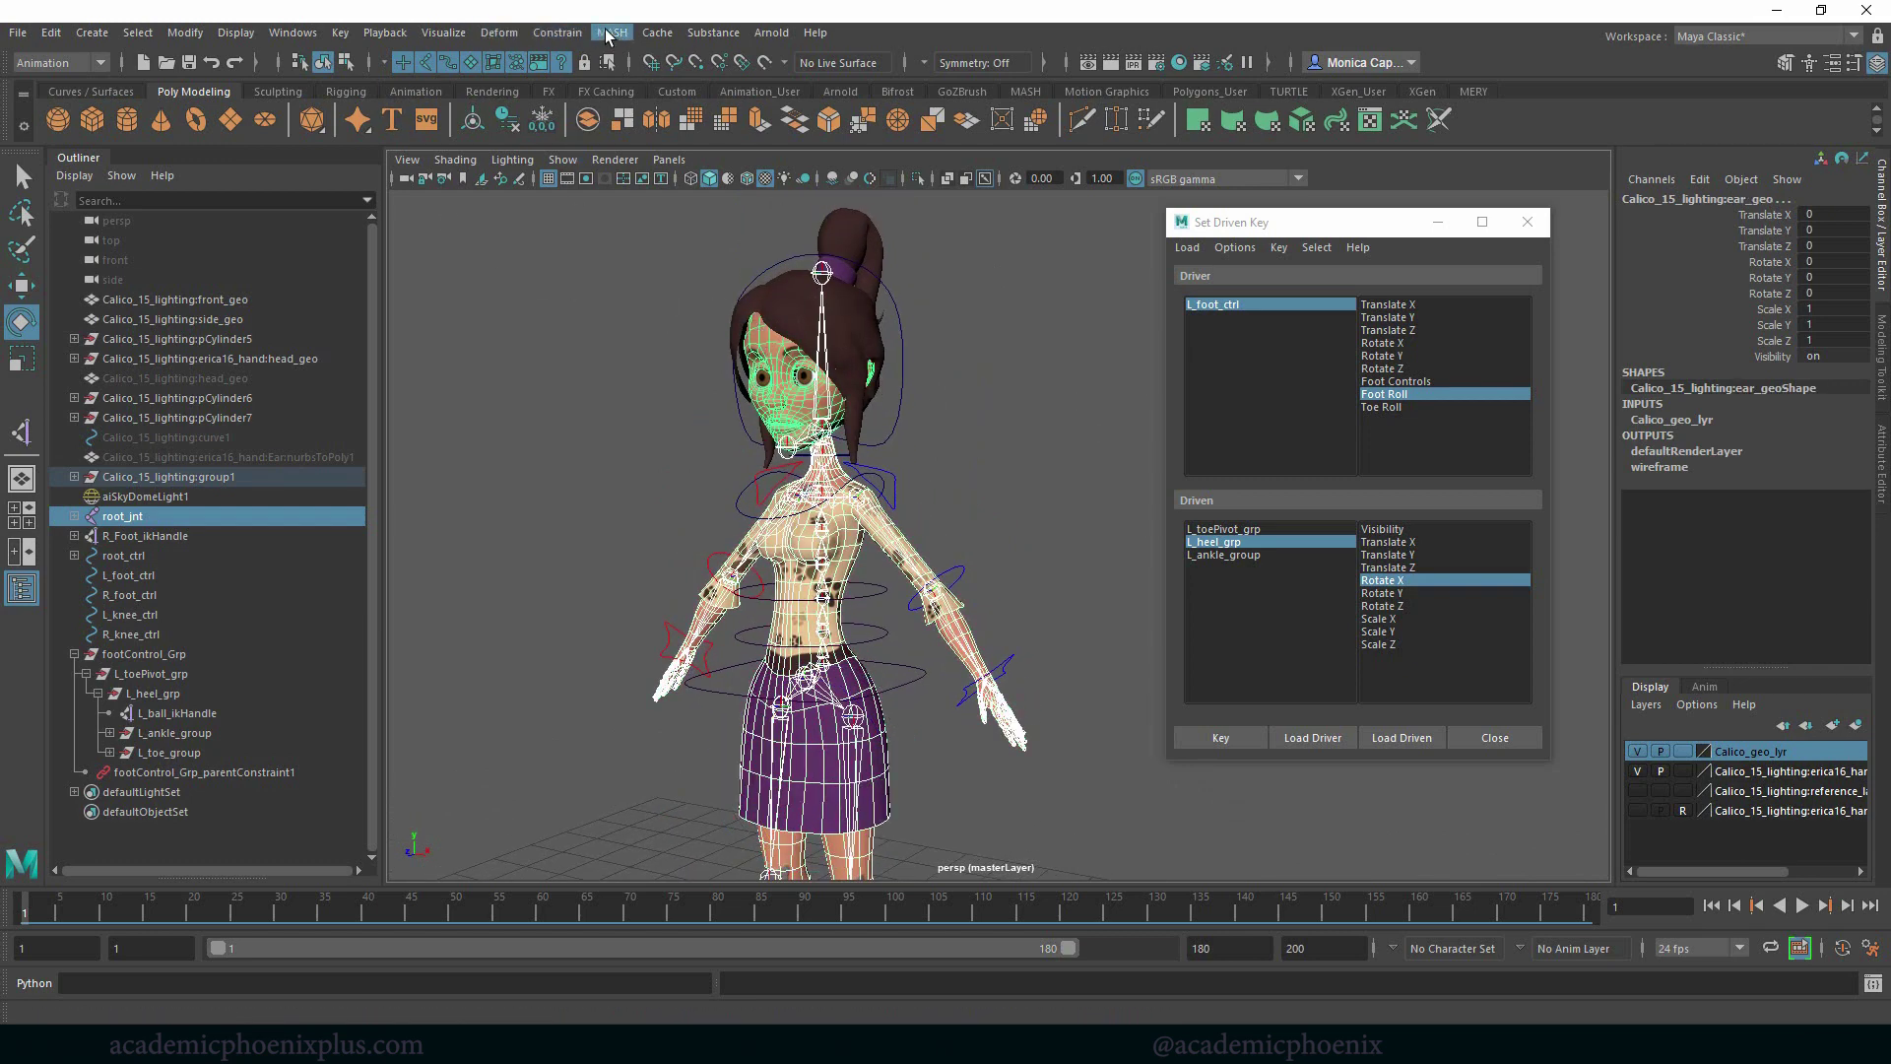
{"action": "left_click", "coordinate": [63, 61]}
{"action": "left_click", "coordinate": [44, 104]}
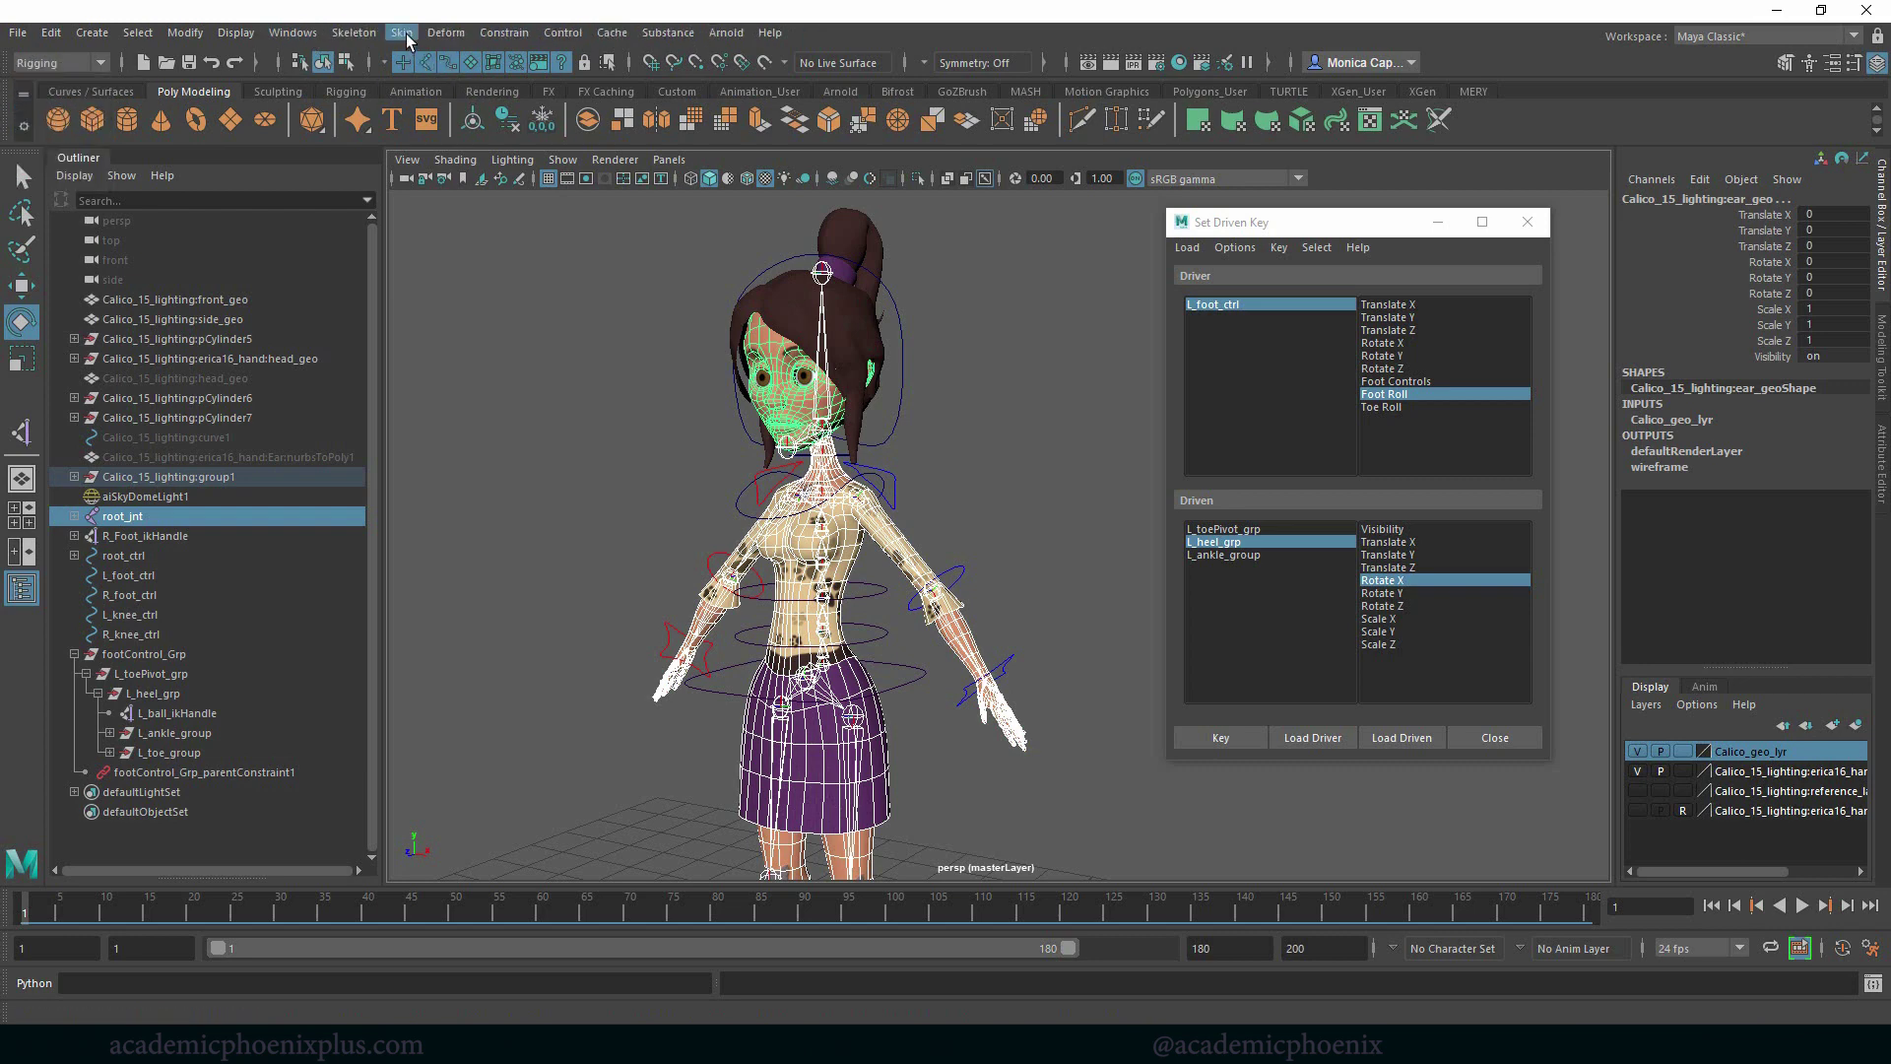
{"action": "left_click", "coordinate": [403, 34]}
{"action": "left_click", "coordinate": [435, 90]}
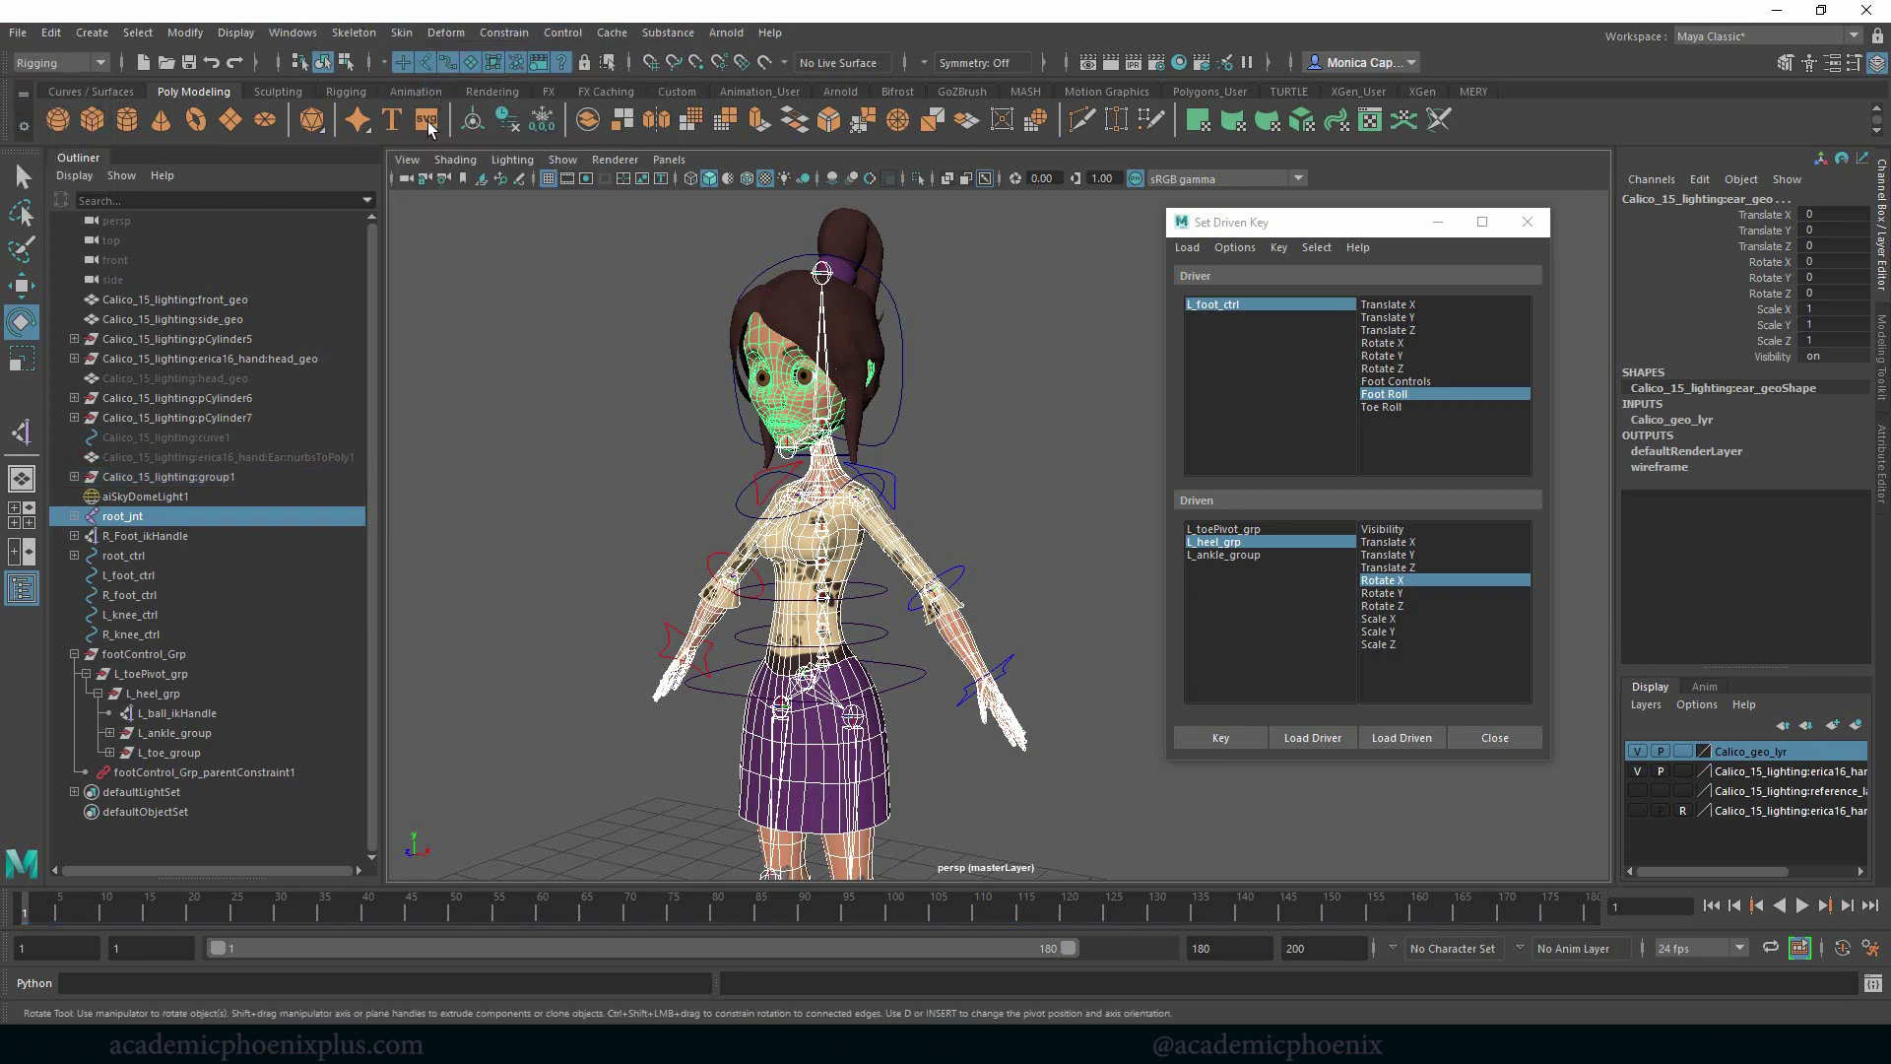
Deselect everything and move root_ctrl downward to bend the knees and test how the bound skin deforms
{"action": "left_click", "coordinate": [997, 477]}
{"action": "middle_click_drag", "start_coordinate": [961, 515], "coordinate": [989, 354], "text": "alt"}
{"action": "left_click_drag", "start_coordinate": [1048, 447], "coordinate": [985, 522], "text": "alt"}
{"action": "left_click", "coordinate": [884, 548]}
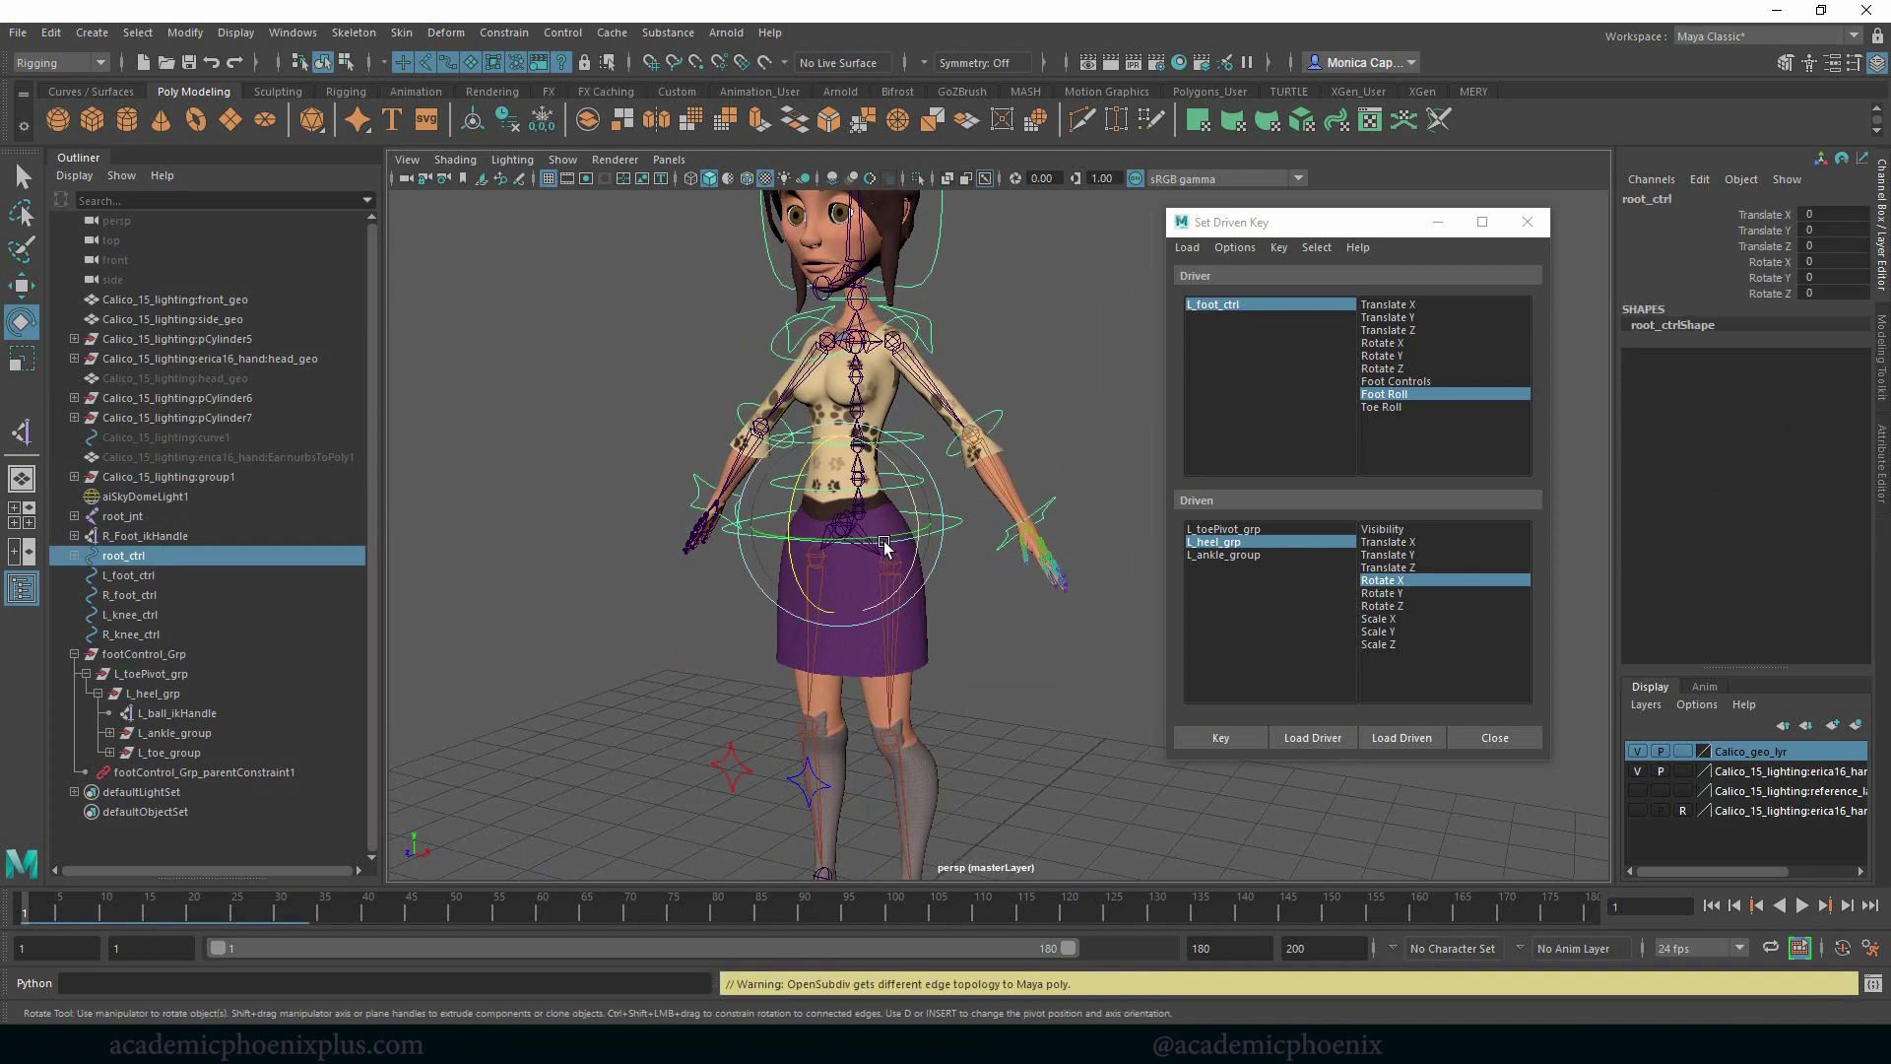
{"action": "key", "text": "w"}
{"action": "left_click_drag", "start_coordinate": [839, 532], "coordinate": [834, 630]}
{"action": "middle_click_drag", "start_coordinate": [963, 658], "coordinate": [929, 395], "text": "alt"}
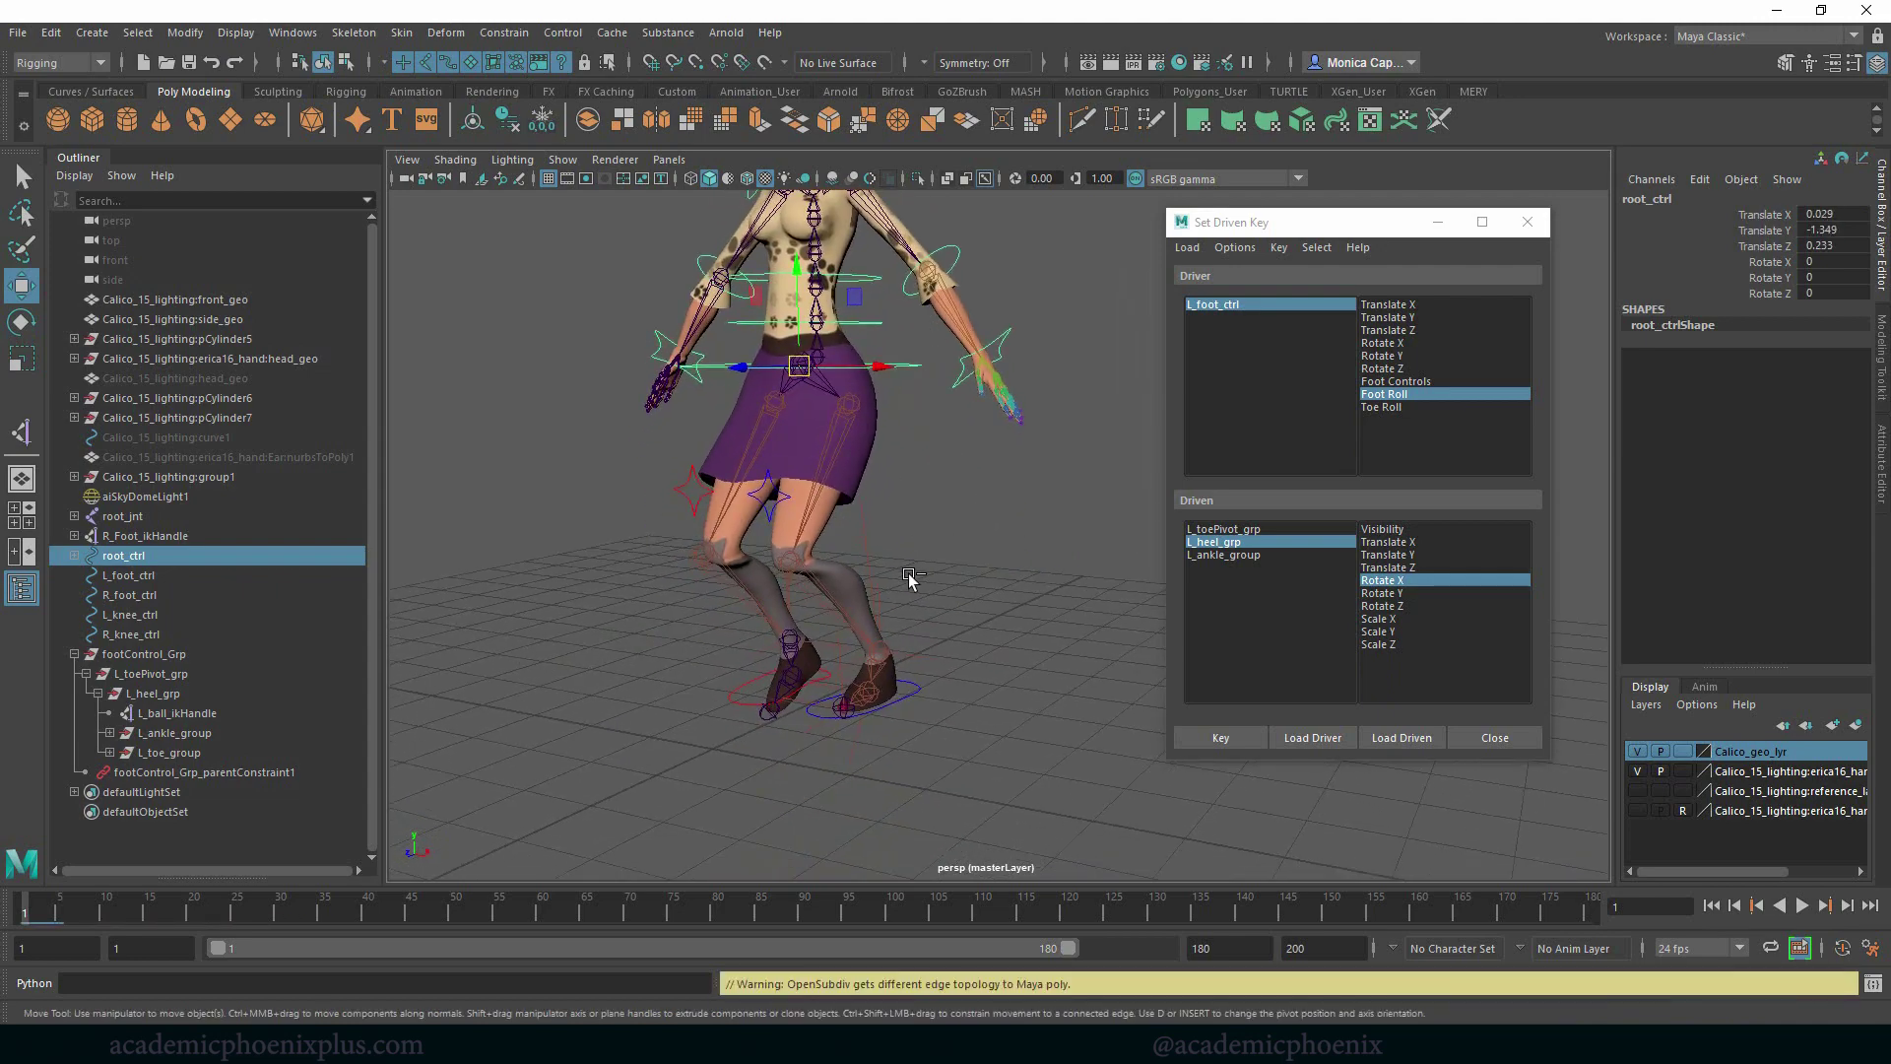
Undo the root_ctrl move and deselect everything to work close up on the left foot
{"action": "key", "text": "ctrl+z"}
{"action": "middle_click_drag", "start_coordinate": [911, 581], "coordinate": [857, 488], "text": "alt"}
{"action": "right_click_drag", "start_coordinate": [857, 488], "coordinate": [1186, 541], "text": "alt"}
{"action": "middle_click_drag", "start_coordinate": [853, 552], "coordinate": [995, 472], "text": "alt"}
{"action": "left_click_drag", "start_coordinate": [996, 473], "coordinate": [943, 506], "text": "alt"}
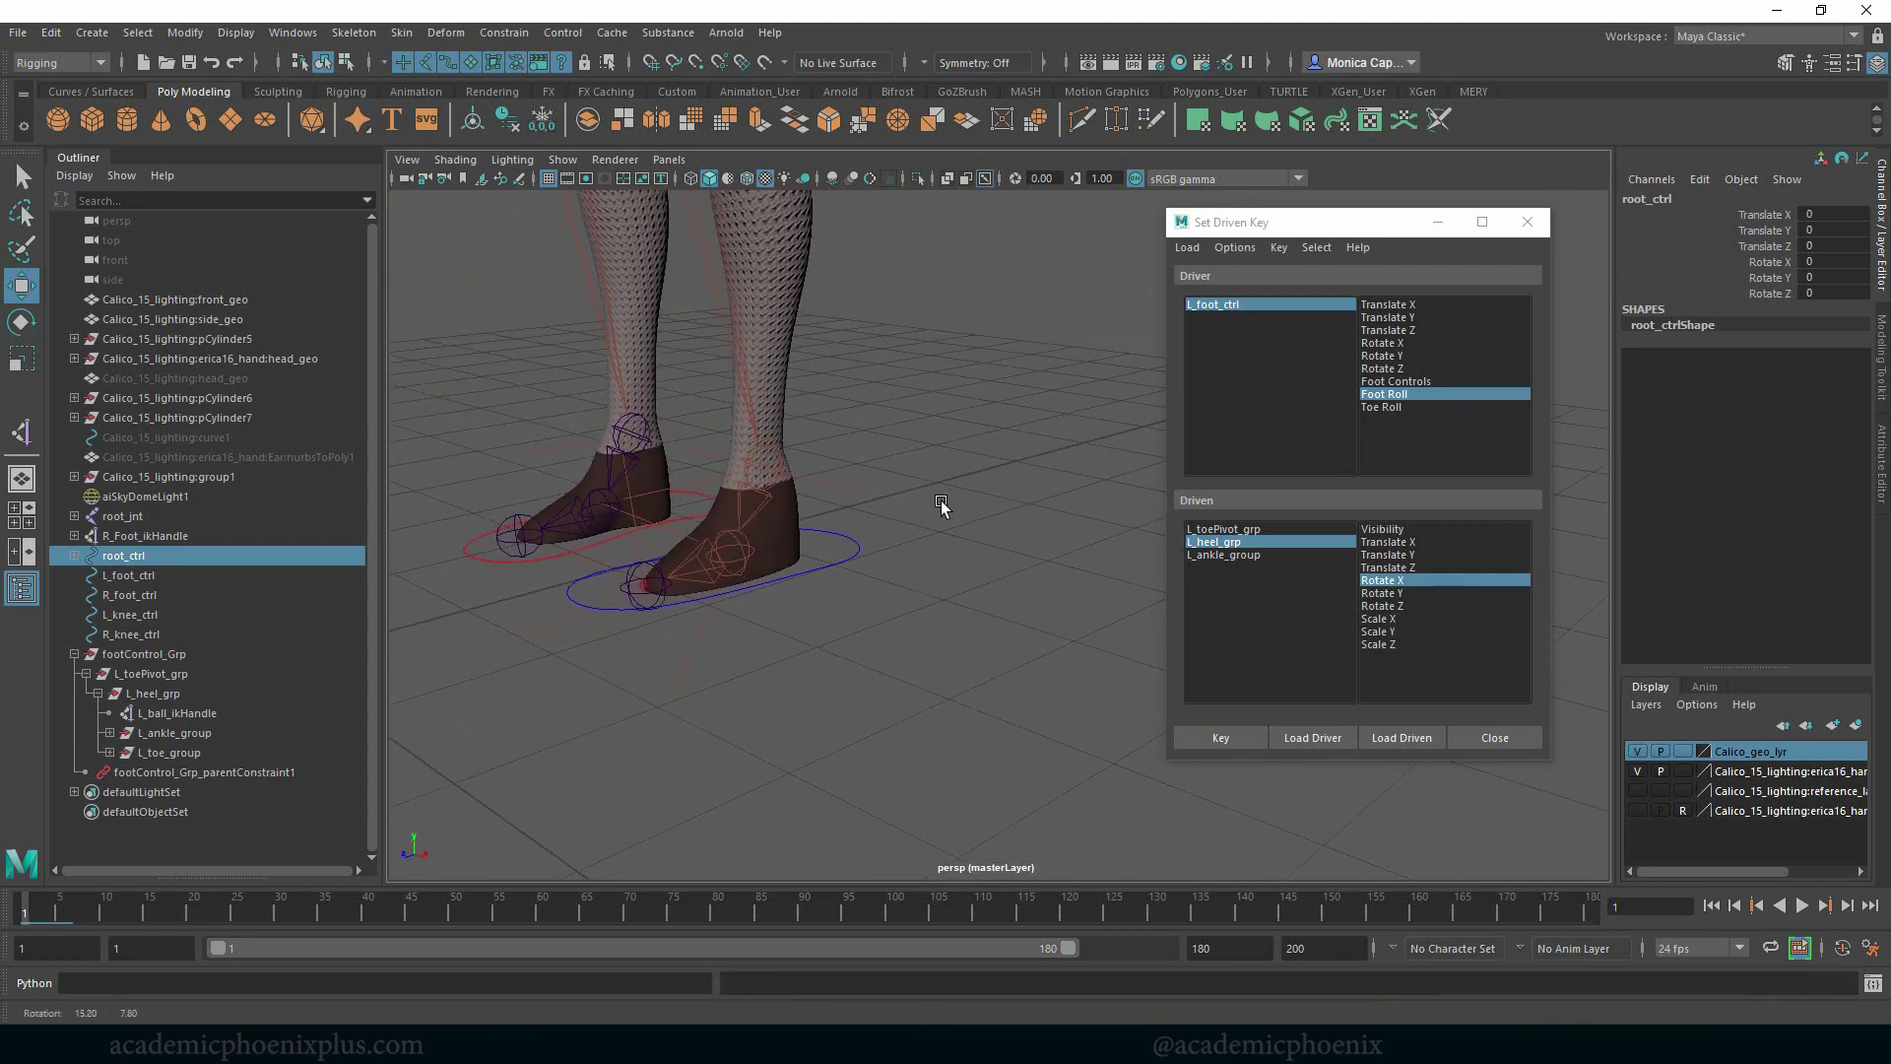
{"action": "right_click_drag", "start_coordinate": [943, 506], "coordinate": [1008, 515], "text": "alt"}
{"action": "middle_click_drag", "start_coordinate": [795, 517], "coordinate": [942, 523], "text": "alt"}
{"action": "left_click", "coordinate": [949, 608]}
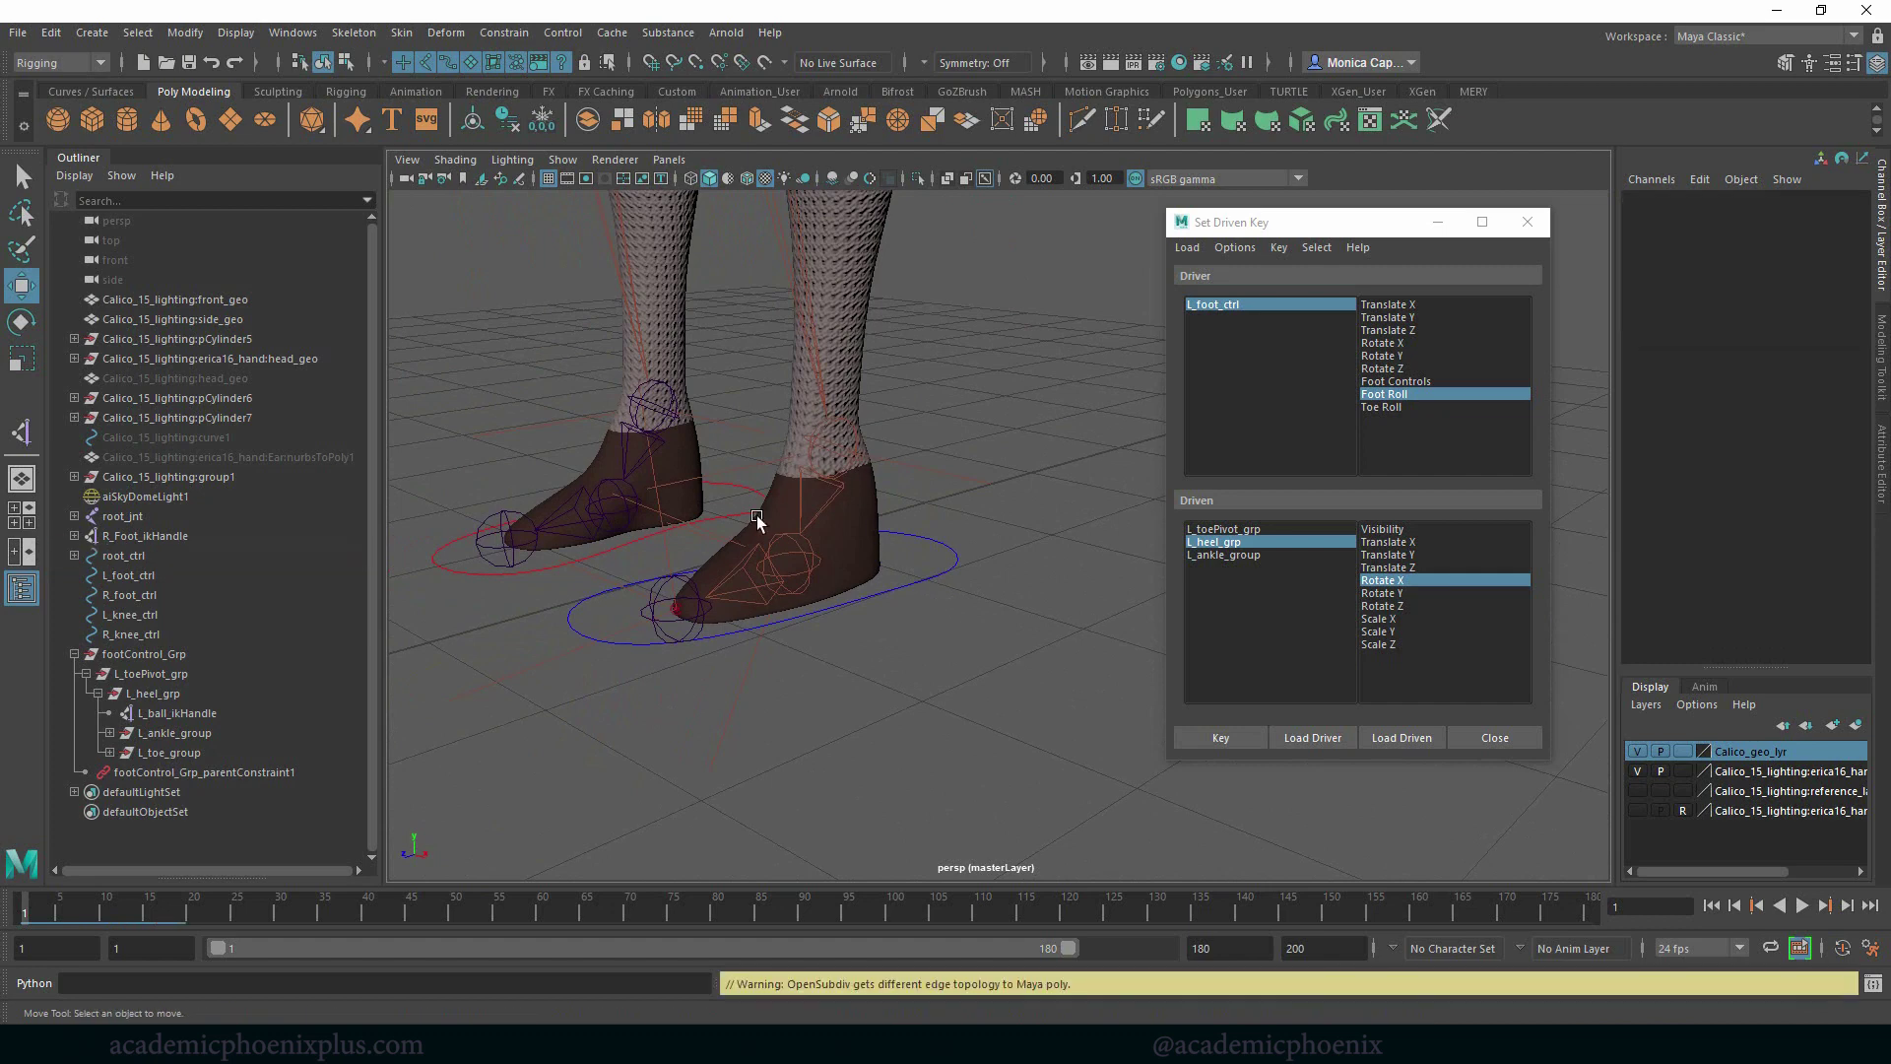
{"action": "right_click_drag", "start_coordinate": [892, 488], "coordinate": [932, 523], "text": "alt"}
{"action": "middle_click_drag", "start_coordinate": [933, 523], "coordinate": [935, 538], "text": "alt"}
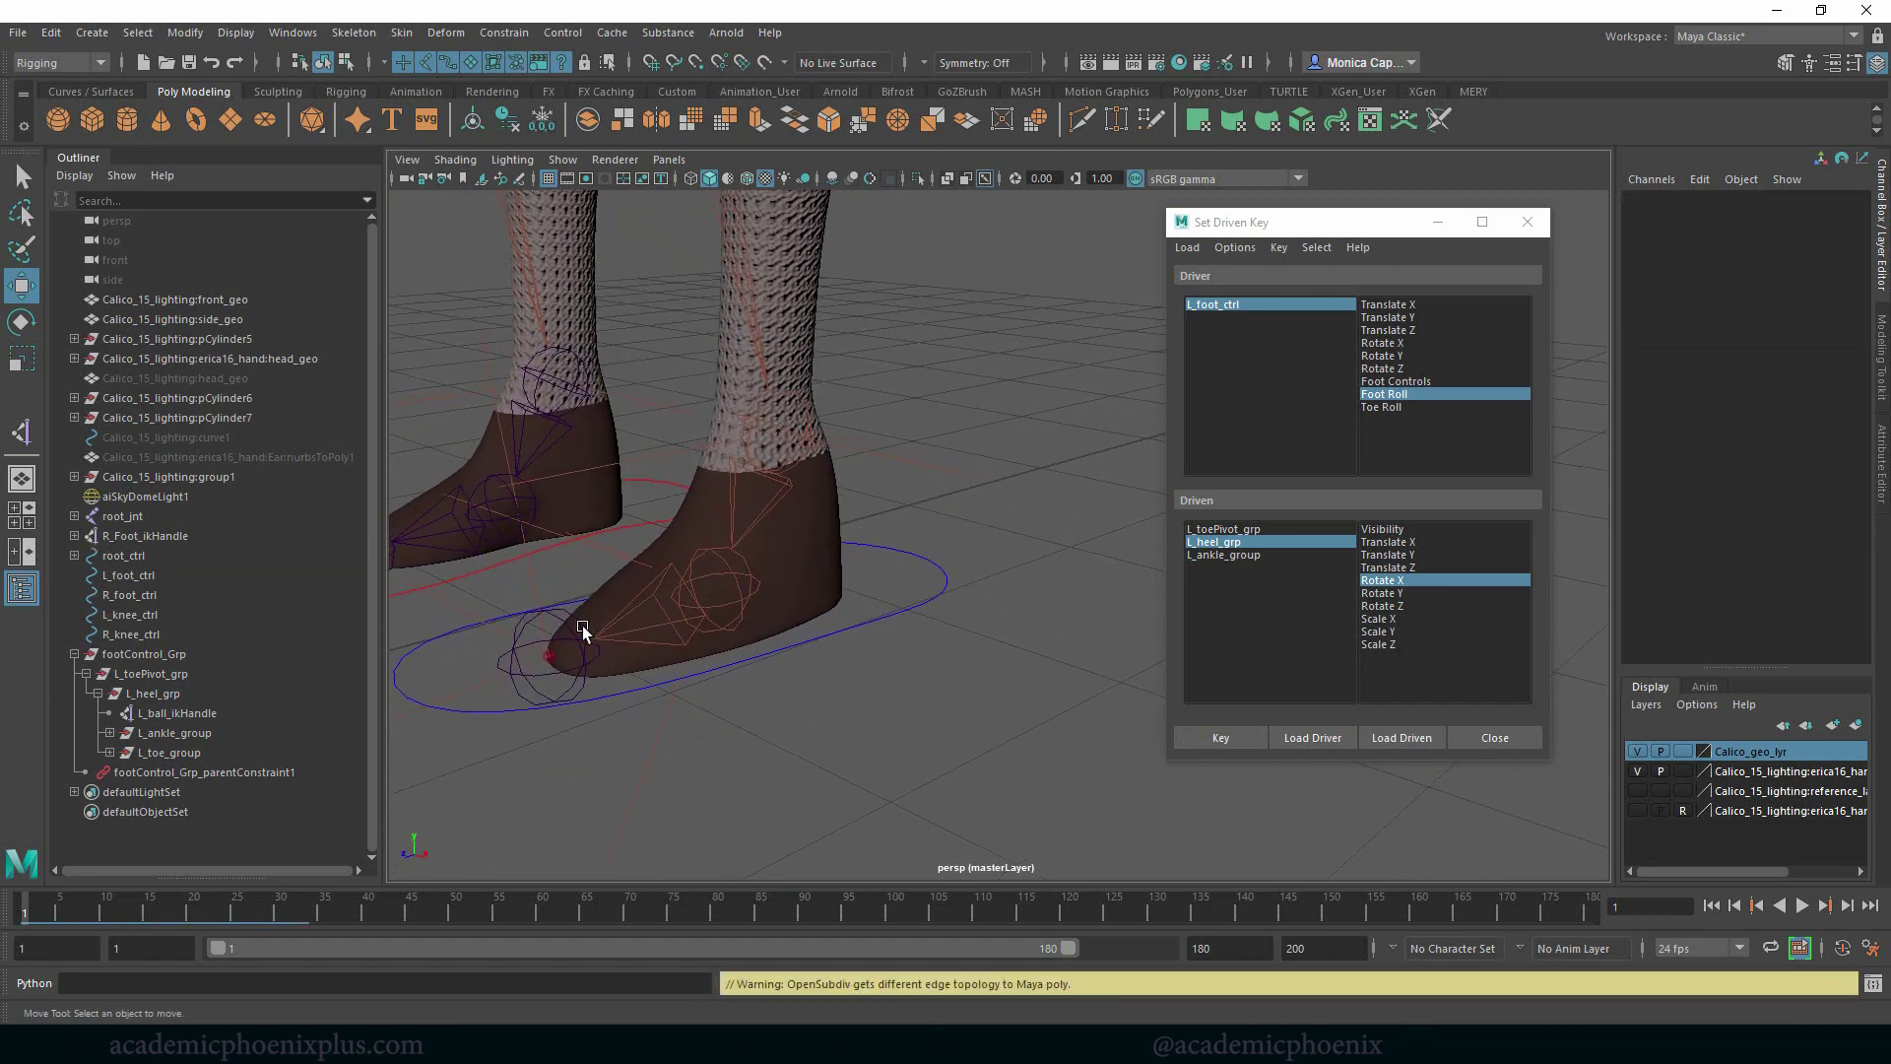
Try rotating L_heel_grp about its X axis and undo the rotation
{"action": "left_click", "coordinate": [173, 692]}
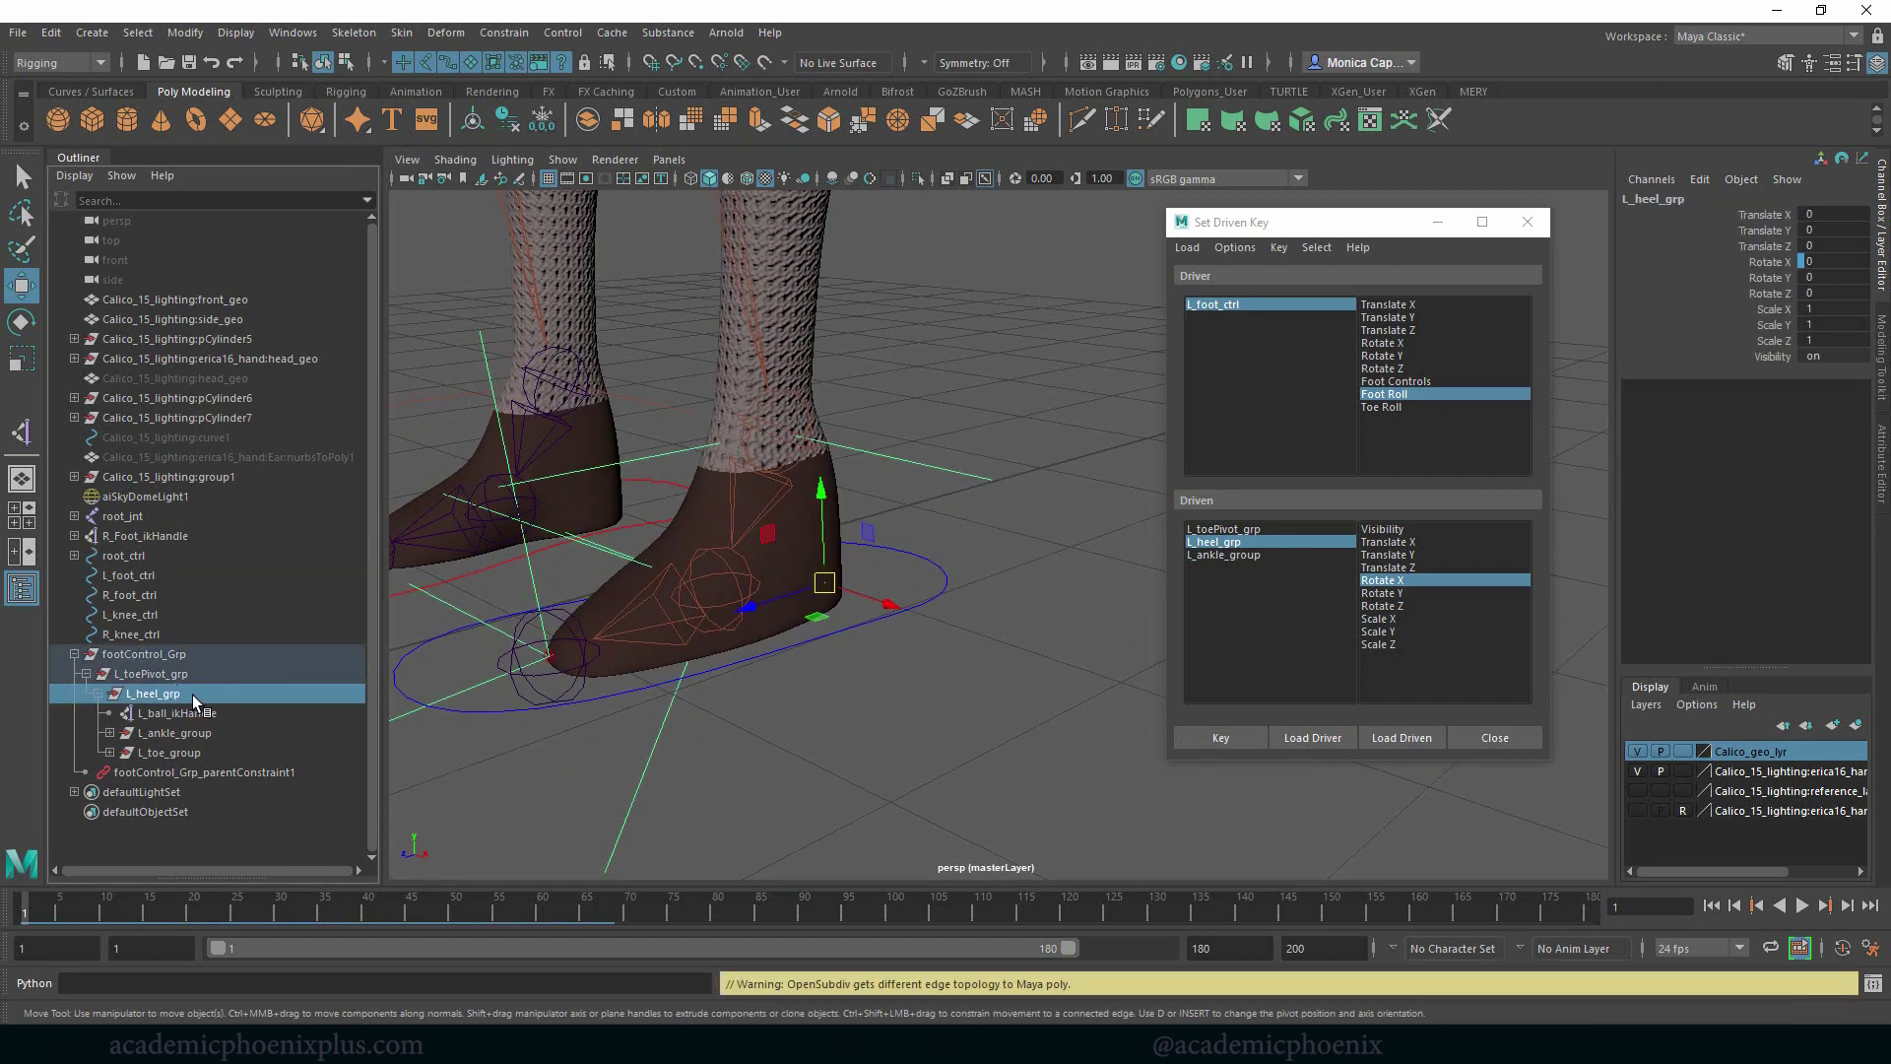
{"action": "key", "text": "e"}
{"action": "mouse_move", "coordinate": [764, 552]}
{"action": "left_mouse_down"}
{"action": "mouse_move", "coordinate": [830, 490]}
{"action": "mouse_move", "coordinate": [766, 543]}
{"action": "left_mouse_up"}
{"action": "key", "text": "ctrl+z"}
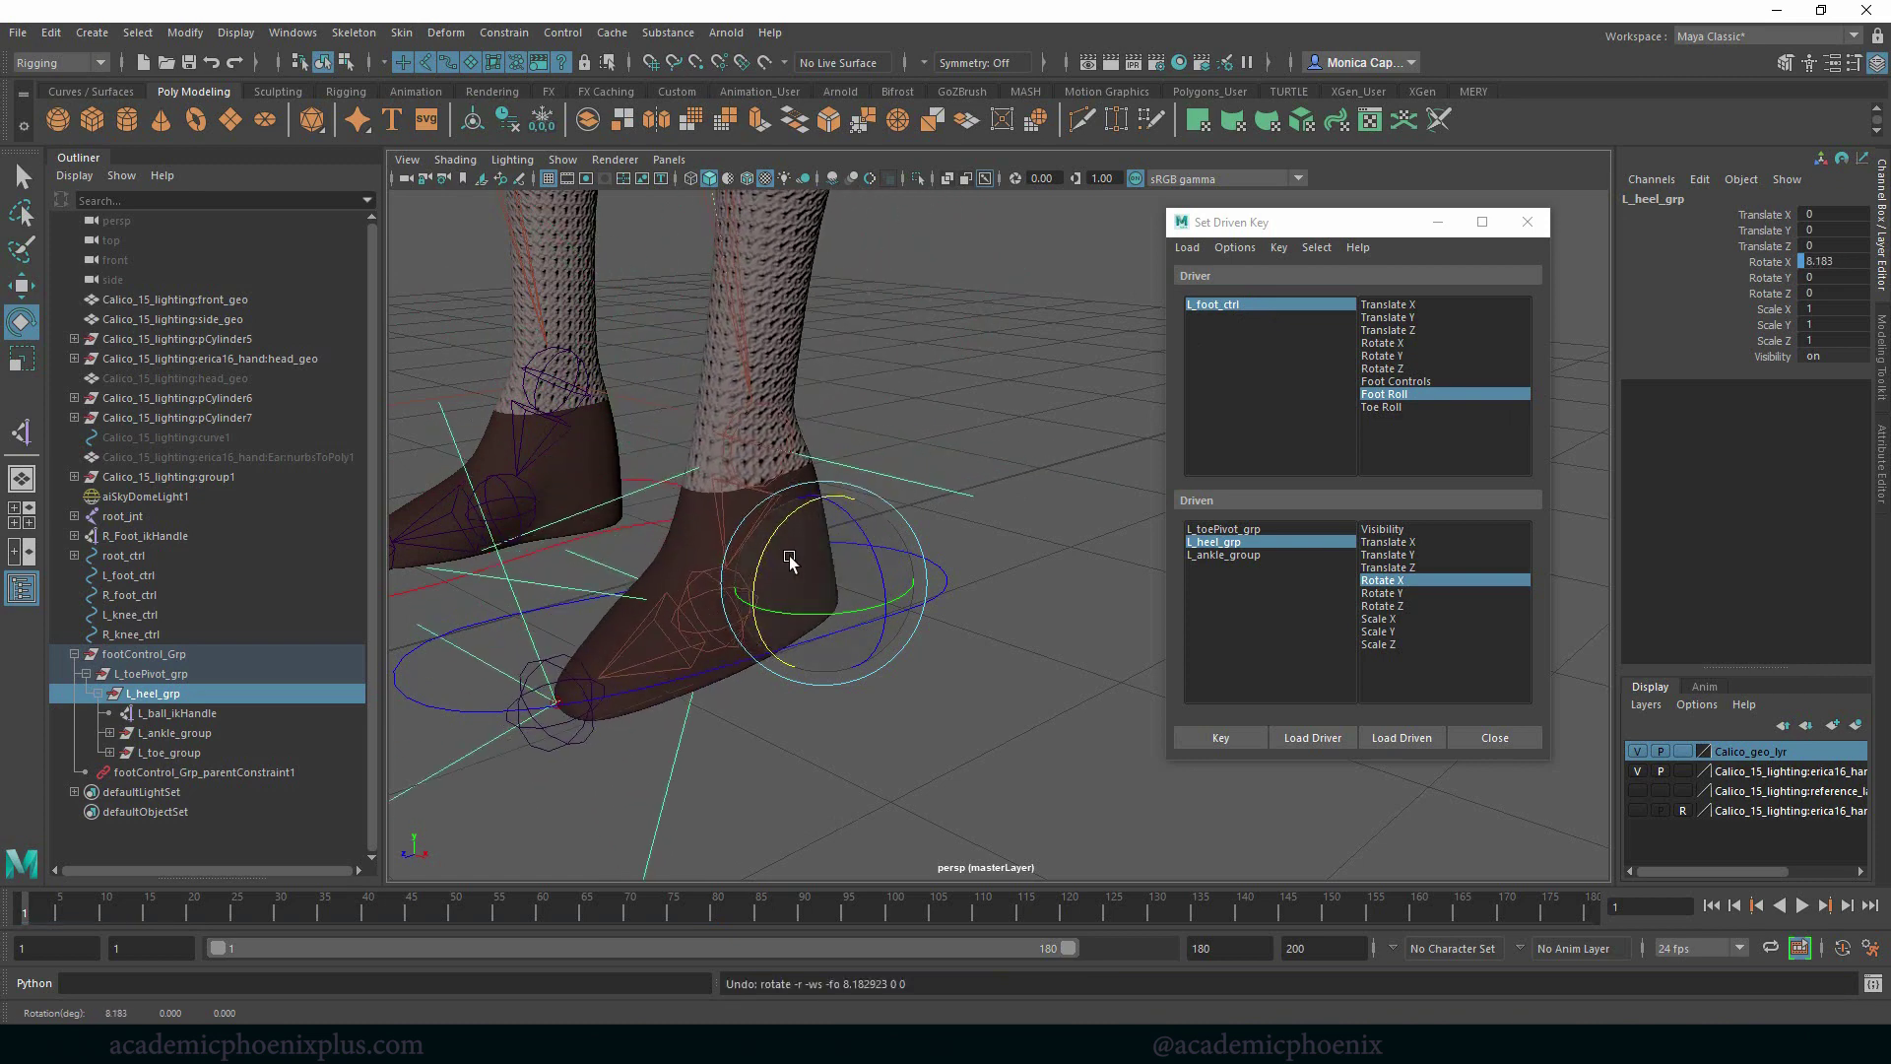
{"action": "key", "text": "ctrl+z"}
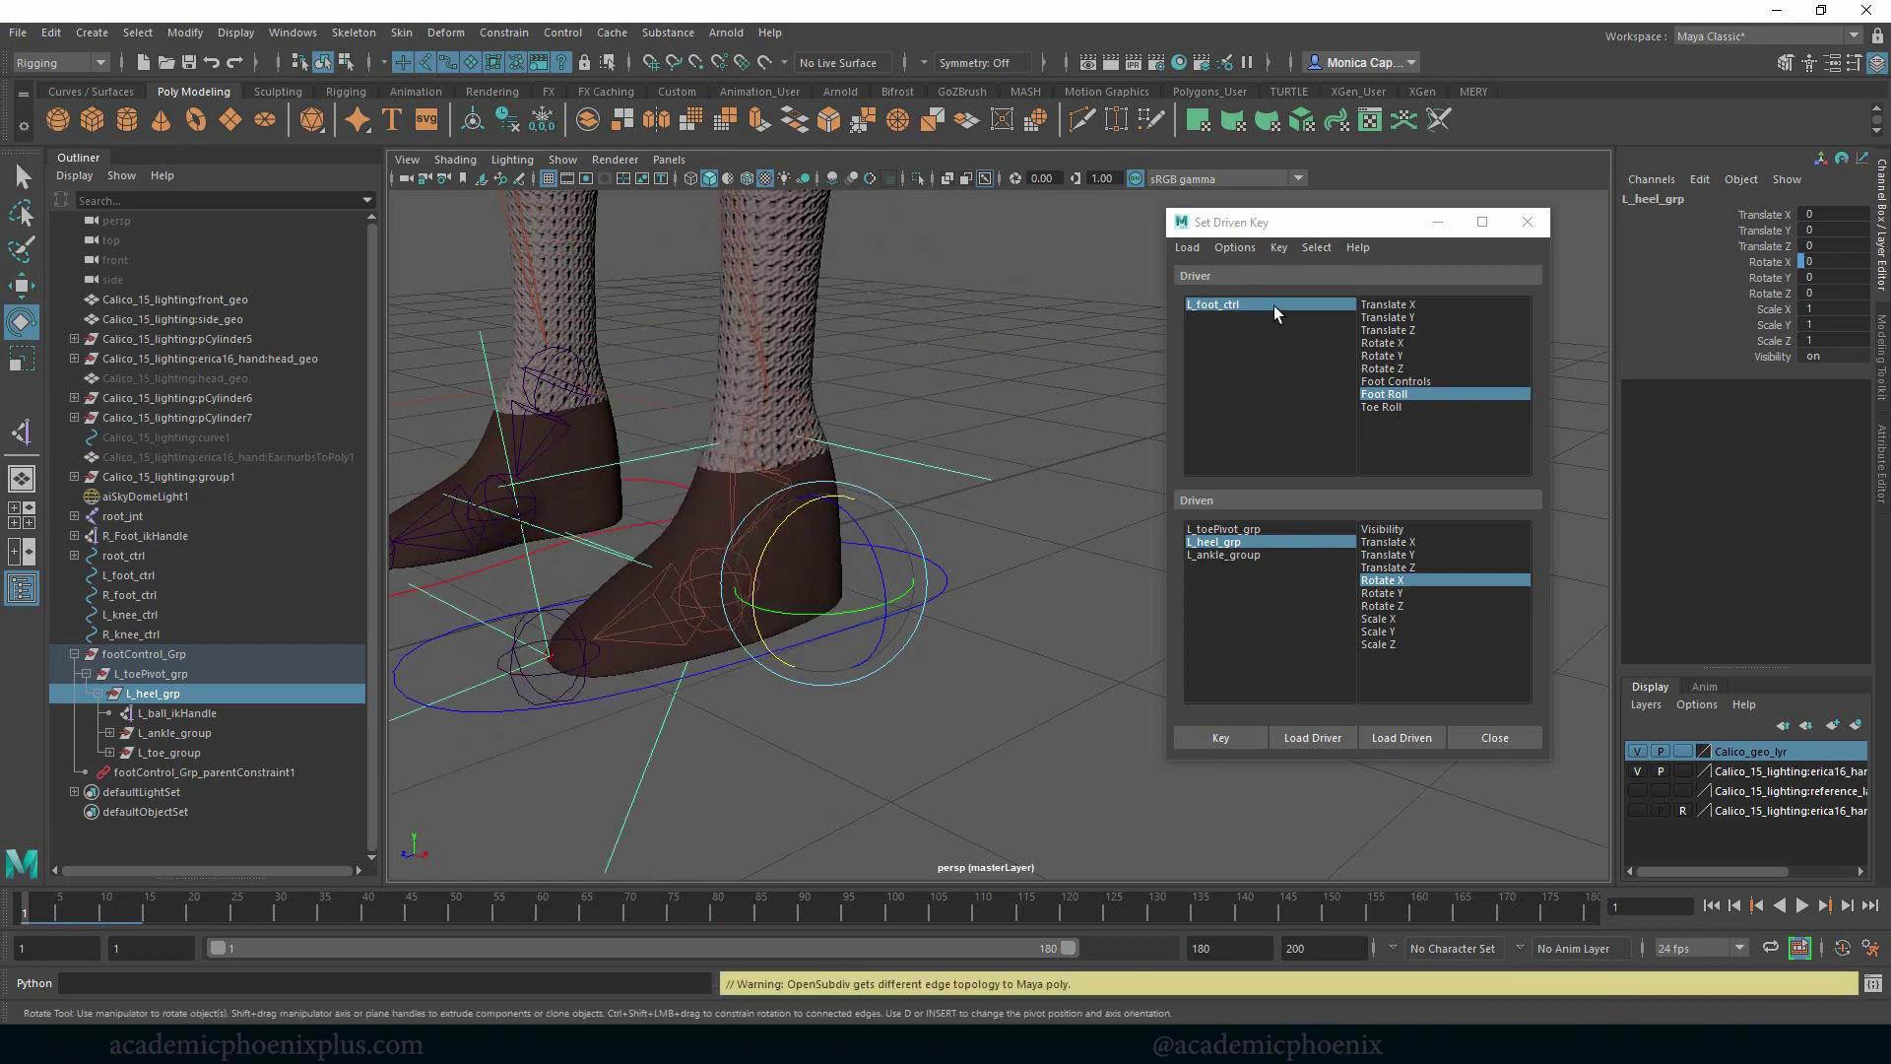
With L_foot_ctrl's Foot Roll at -10, rotate L_heel_grp in X to raise the toes and key all three driven groups' Rotate X
{"action": "left_click", "coordinate": [1273, 306]}
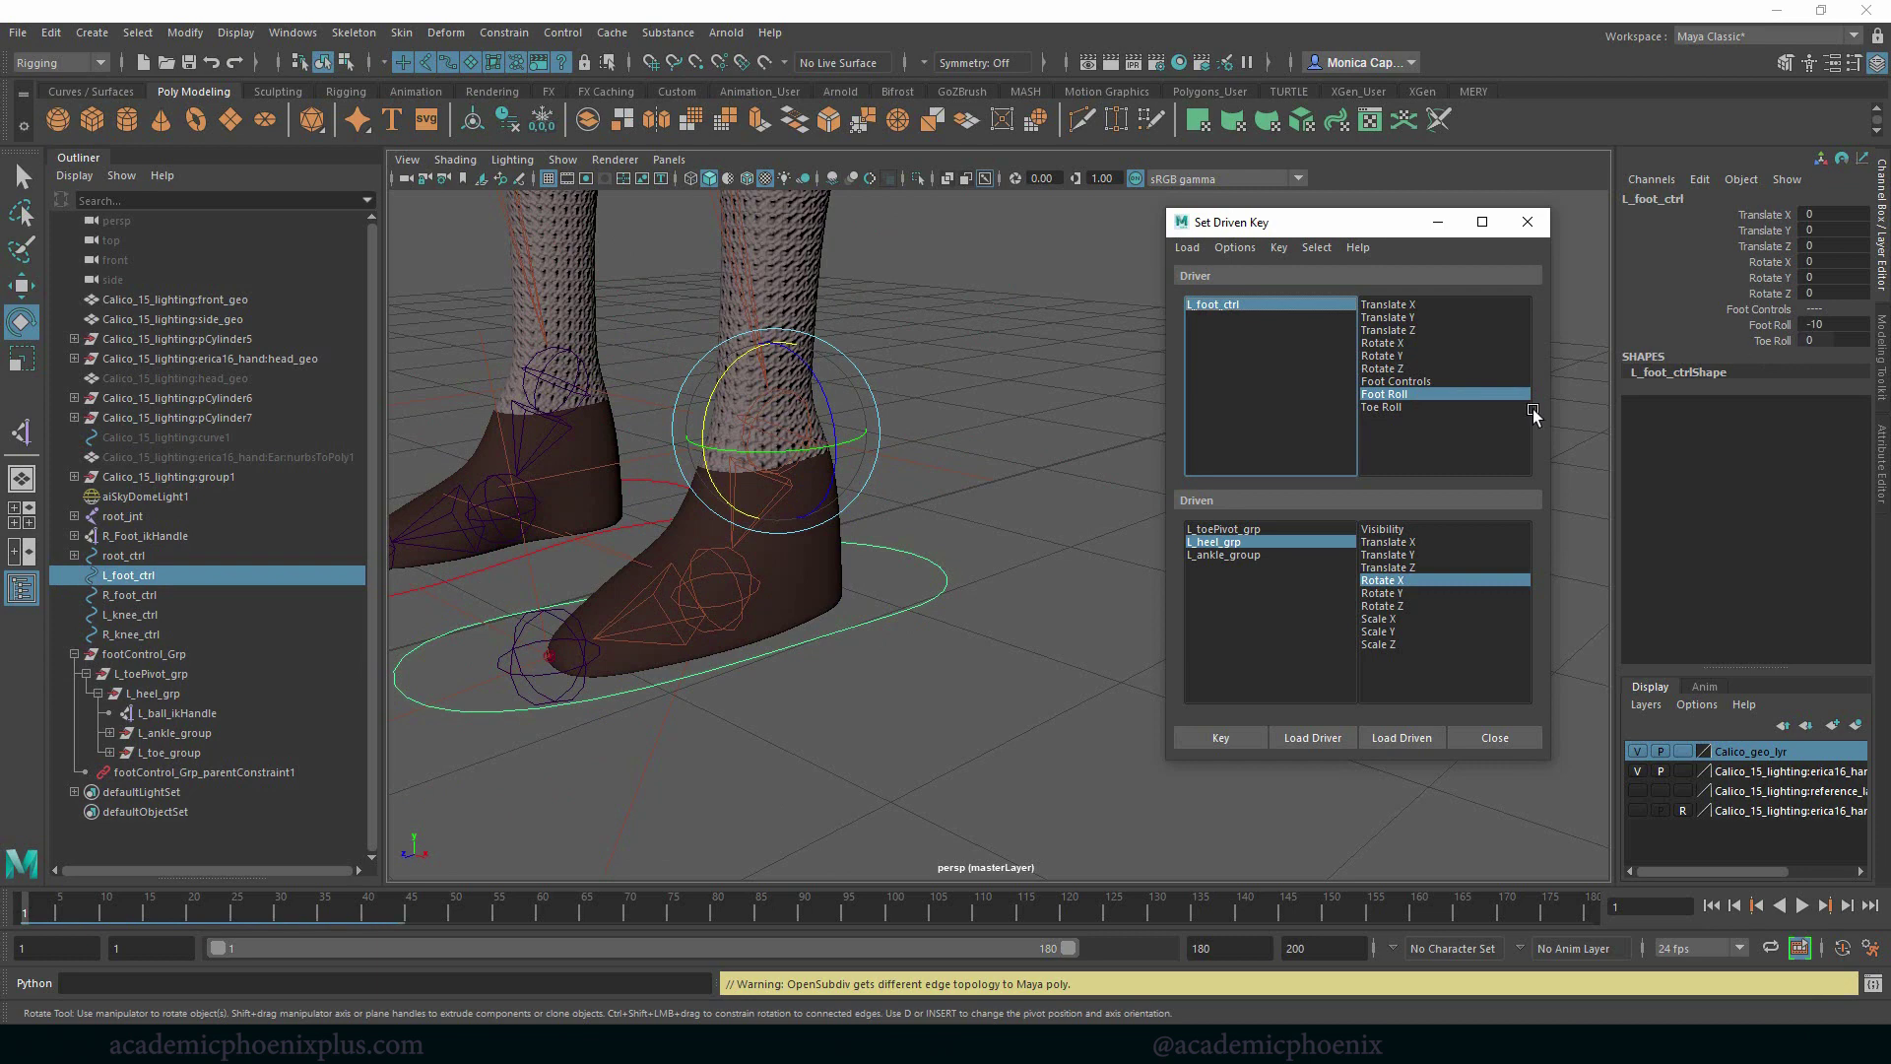
{"action": "left_click", "coordinate": [1219, 543]}
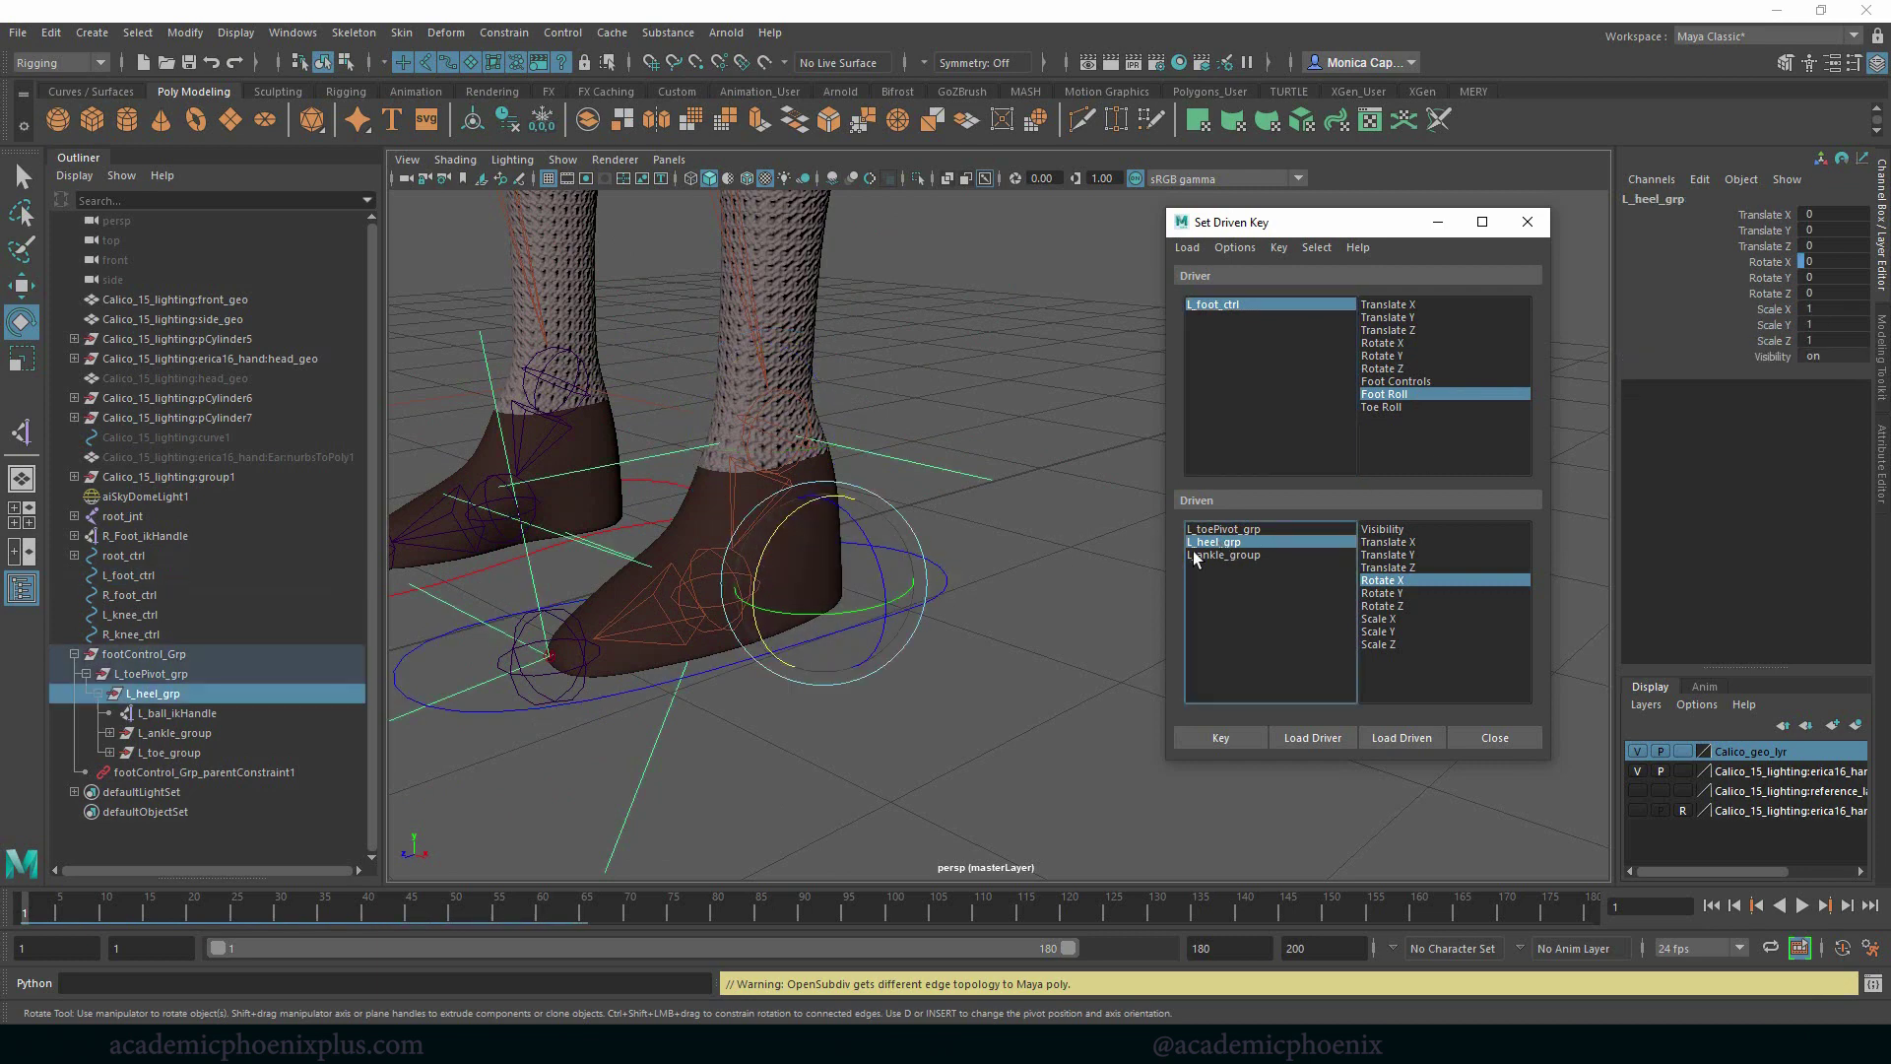
{"action": "left_click_drag", "start_coordinate": [780, 546], "coordinate": [820, 501]}
{"action": "left_click_drag", "start_coordinate": [1270, 529], "coordinate": [1258, 555]}
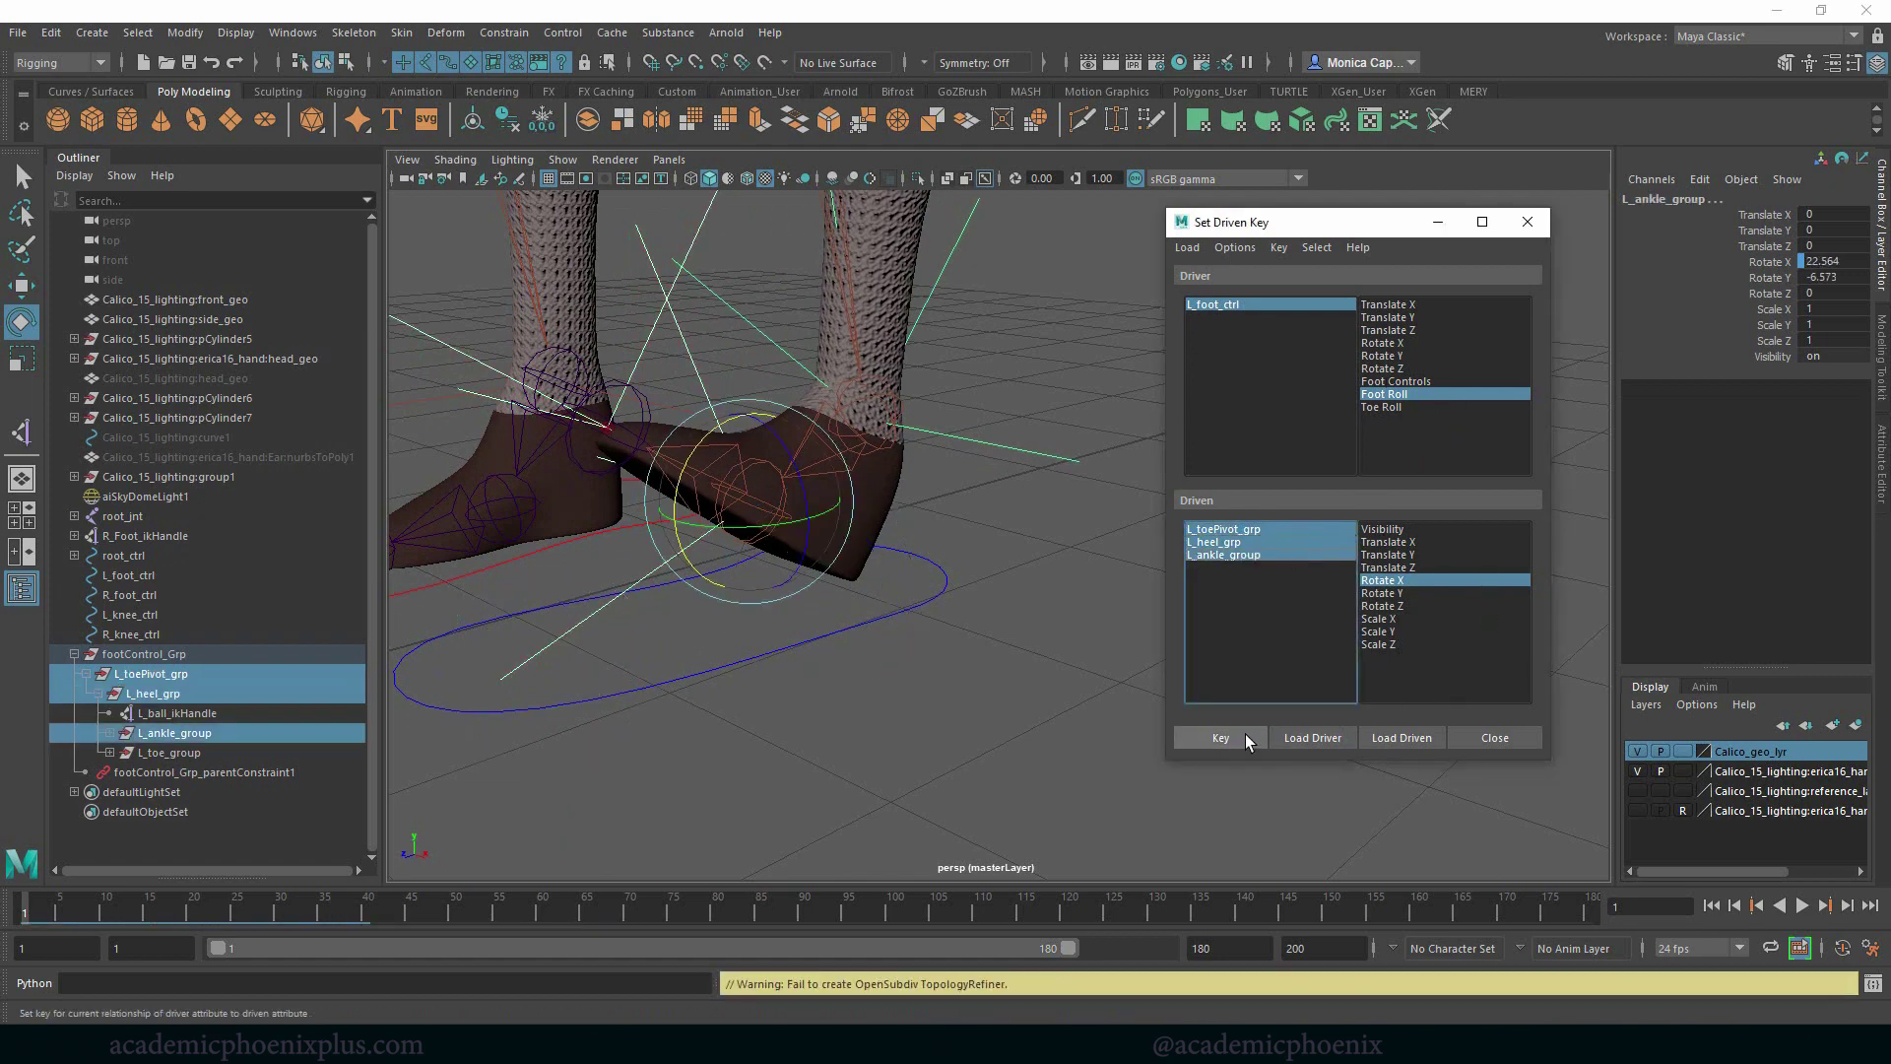
{"action": "right_click_drag", "start_coordinate": [1034, 512], "coordinate": [473, 396], "text": "alt"}
{"action": "middle_click_drag", "start_coordinate": [625, 461], "coordinate": [598, 527], "text": "alt"}
{"action": "left_click_drag", "start_coordinate": [598, 529], "coordinate": [910, 579], "text": "alt"}
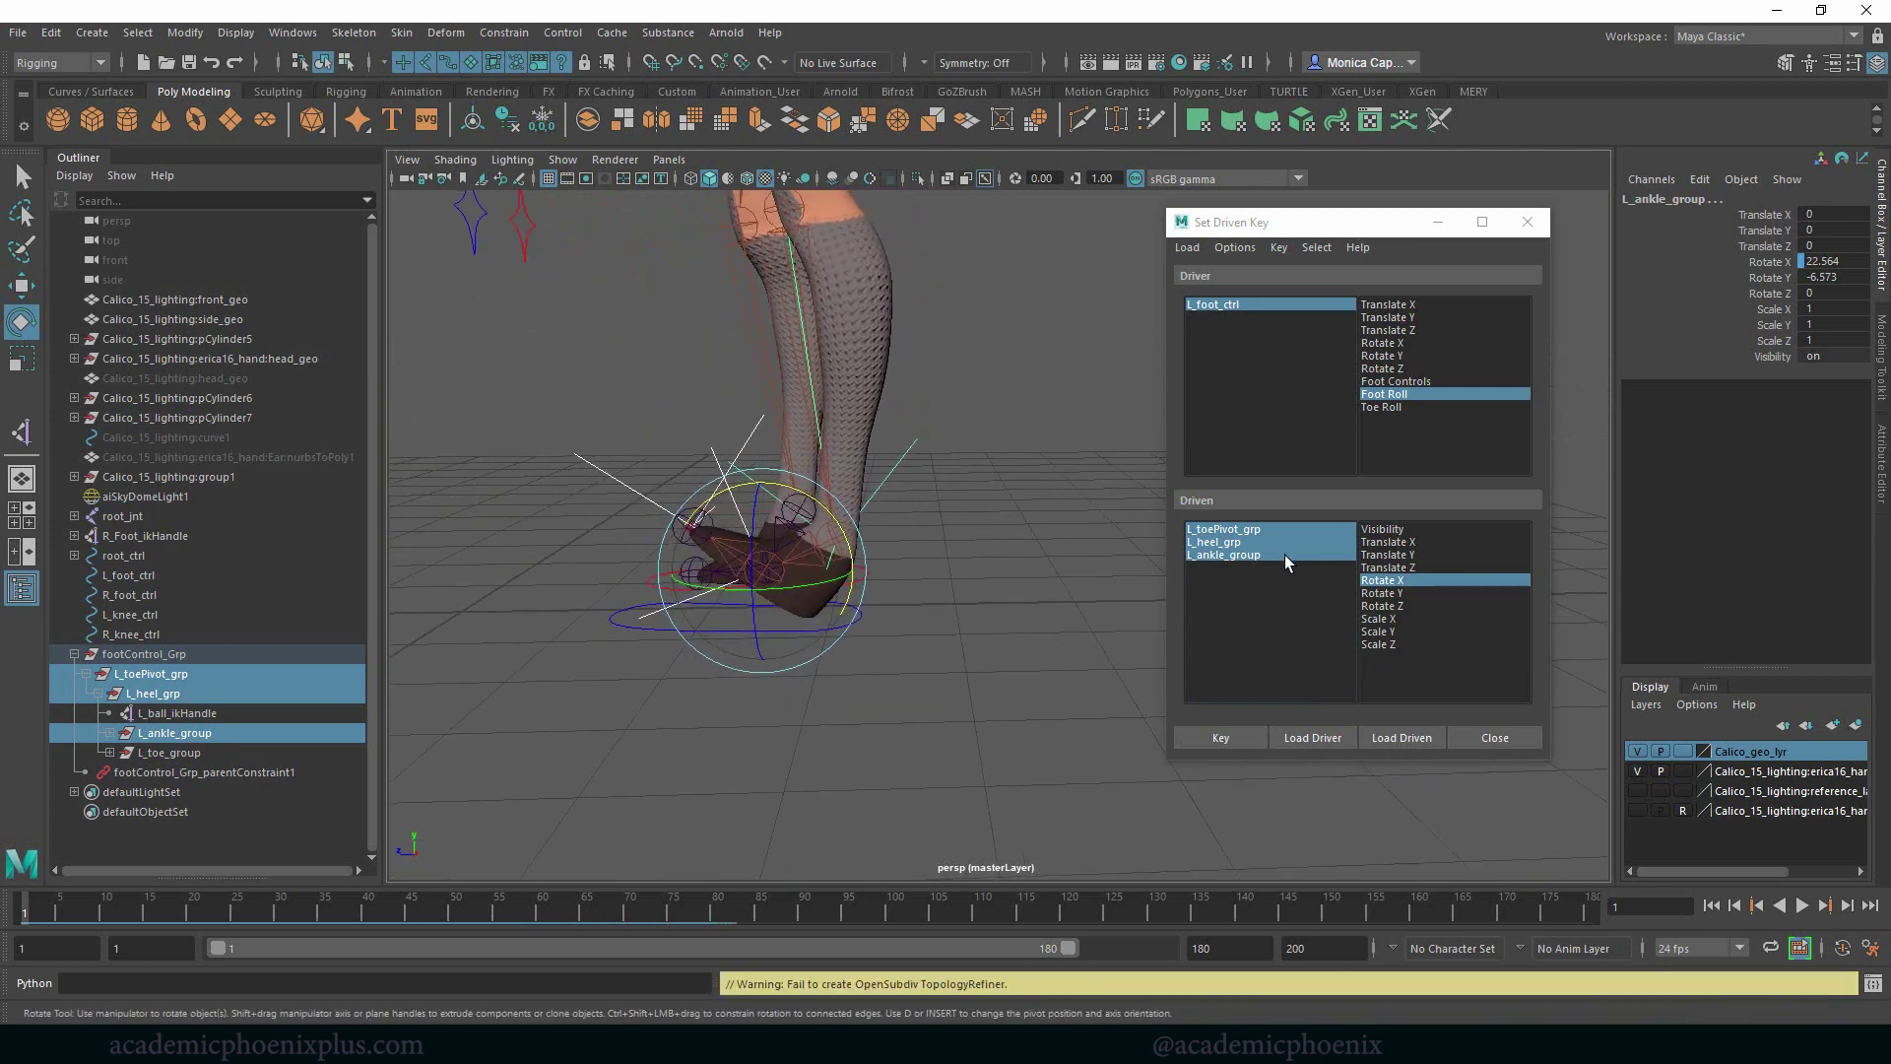
Scrub L_foot_ctrl's Foot Roll to test the heel roll, and set it to 10
{"action": "left_click", "coordinate": [1243, 307]}
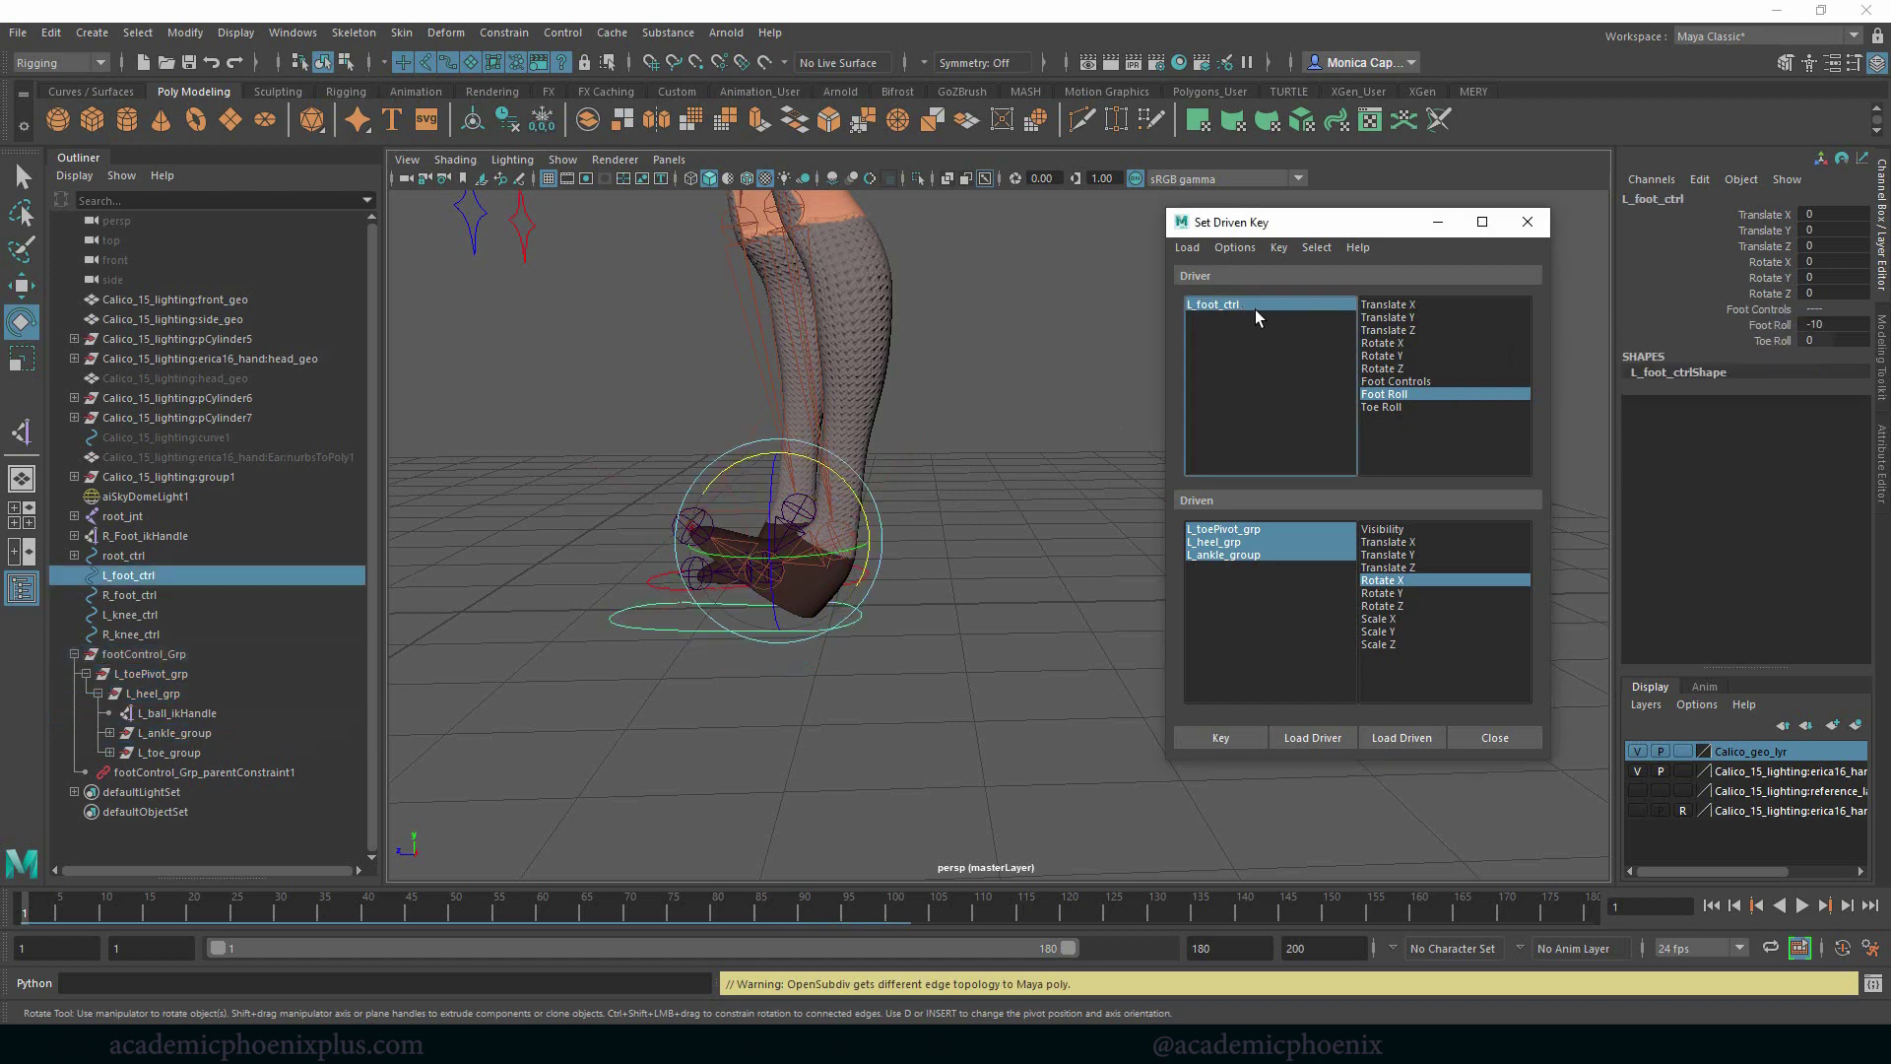
{"action": "left_click", "coordinate": [1770, 324]}
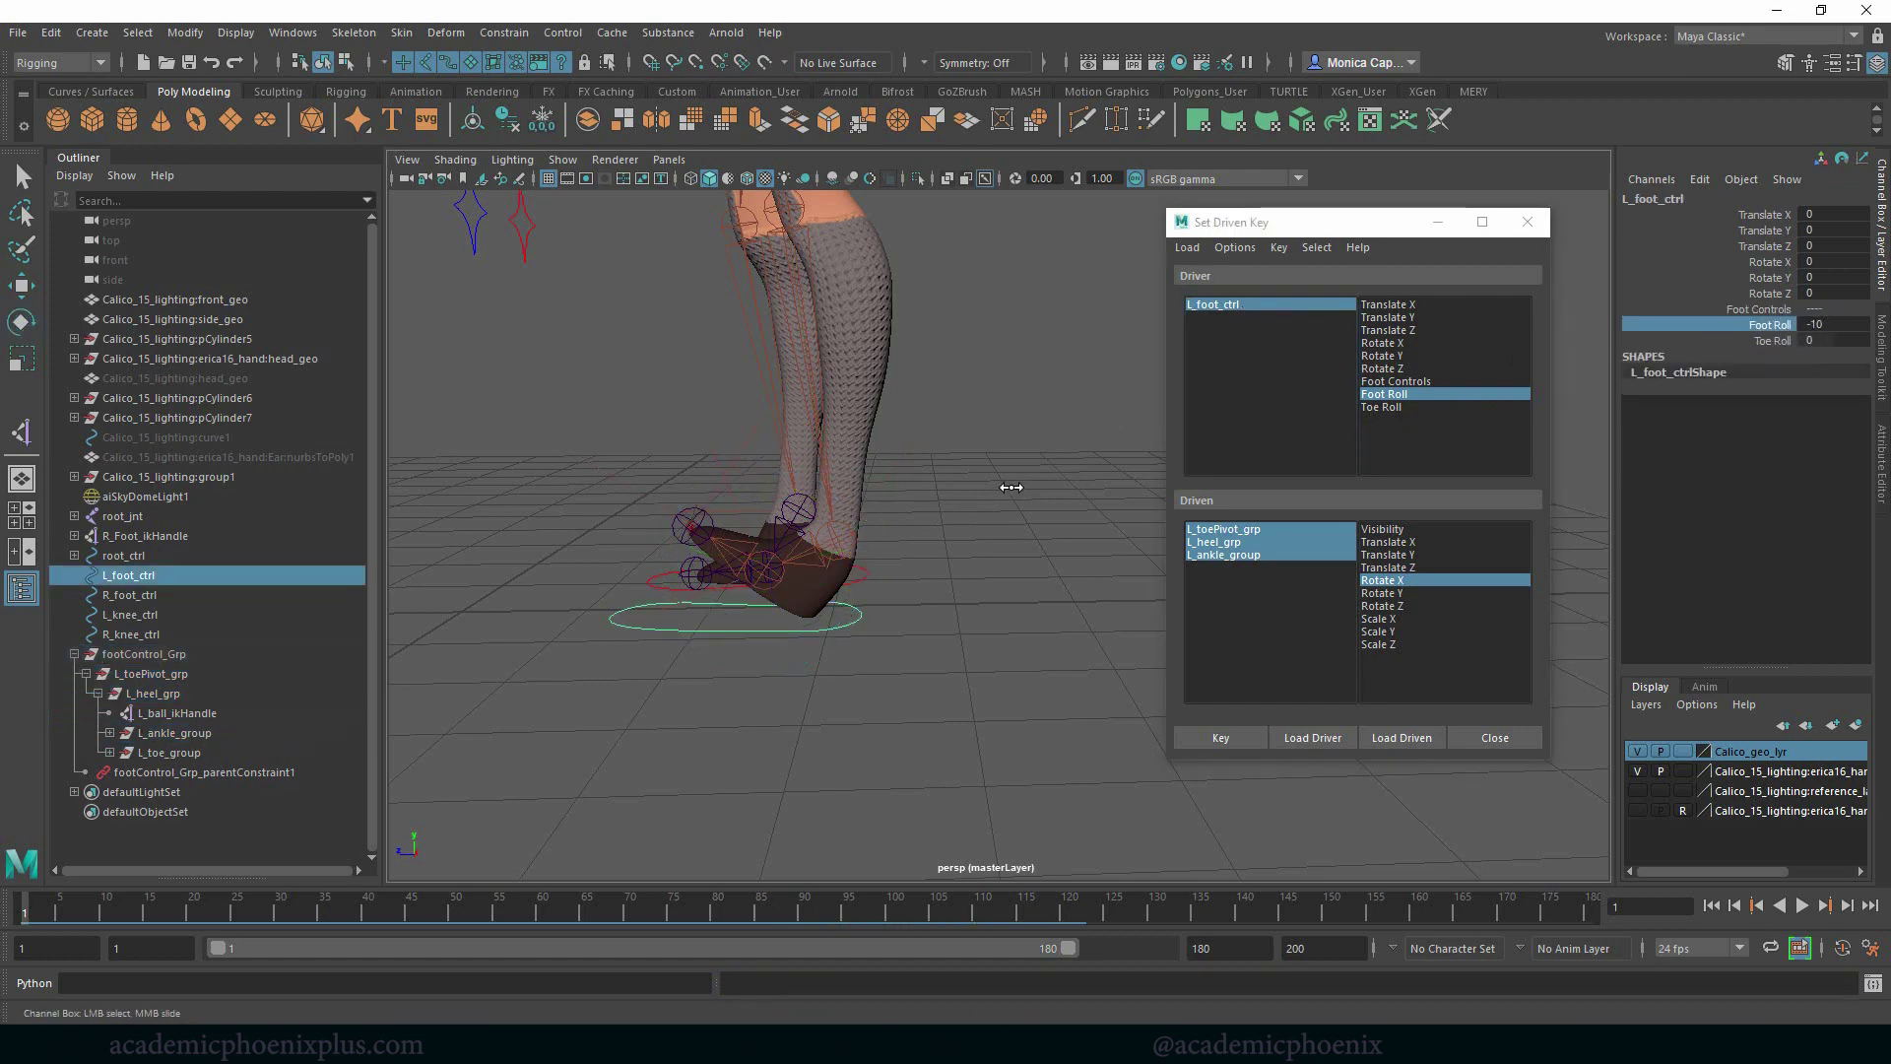
{"action": "middle_click_drag", "start_coordinate": [914, 482], "coordinate": [970, 545]}
{"action": "middle_click_drag", "start_coordinate": [849, 545], "coordinate": [1840, 323]}
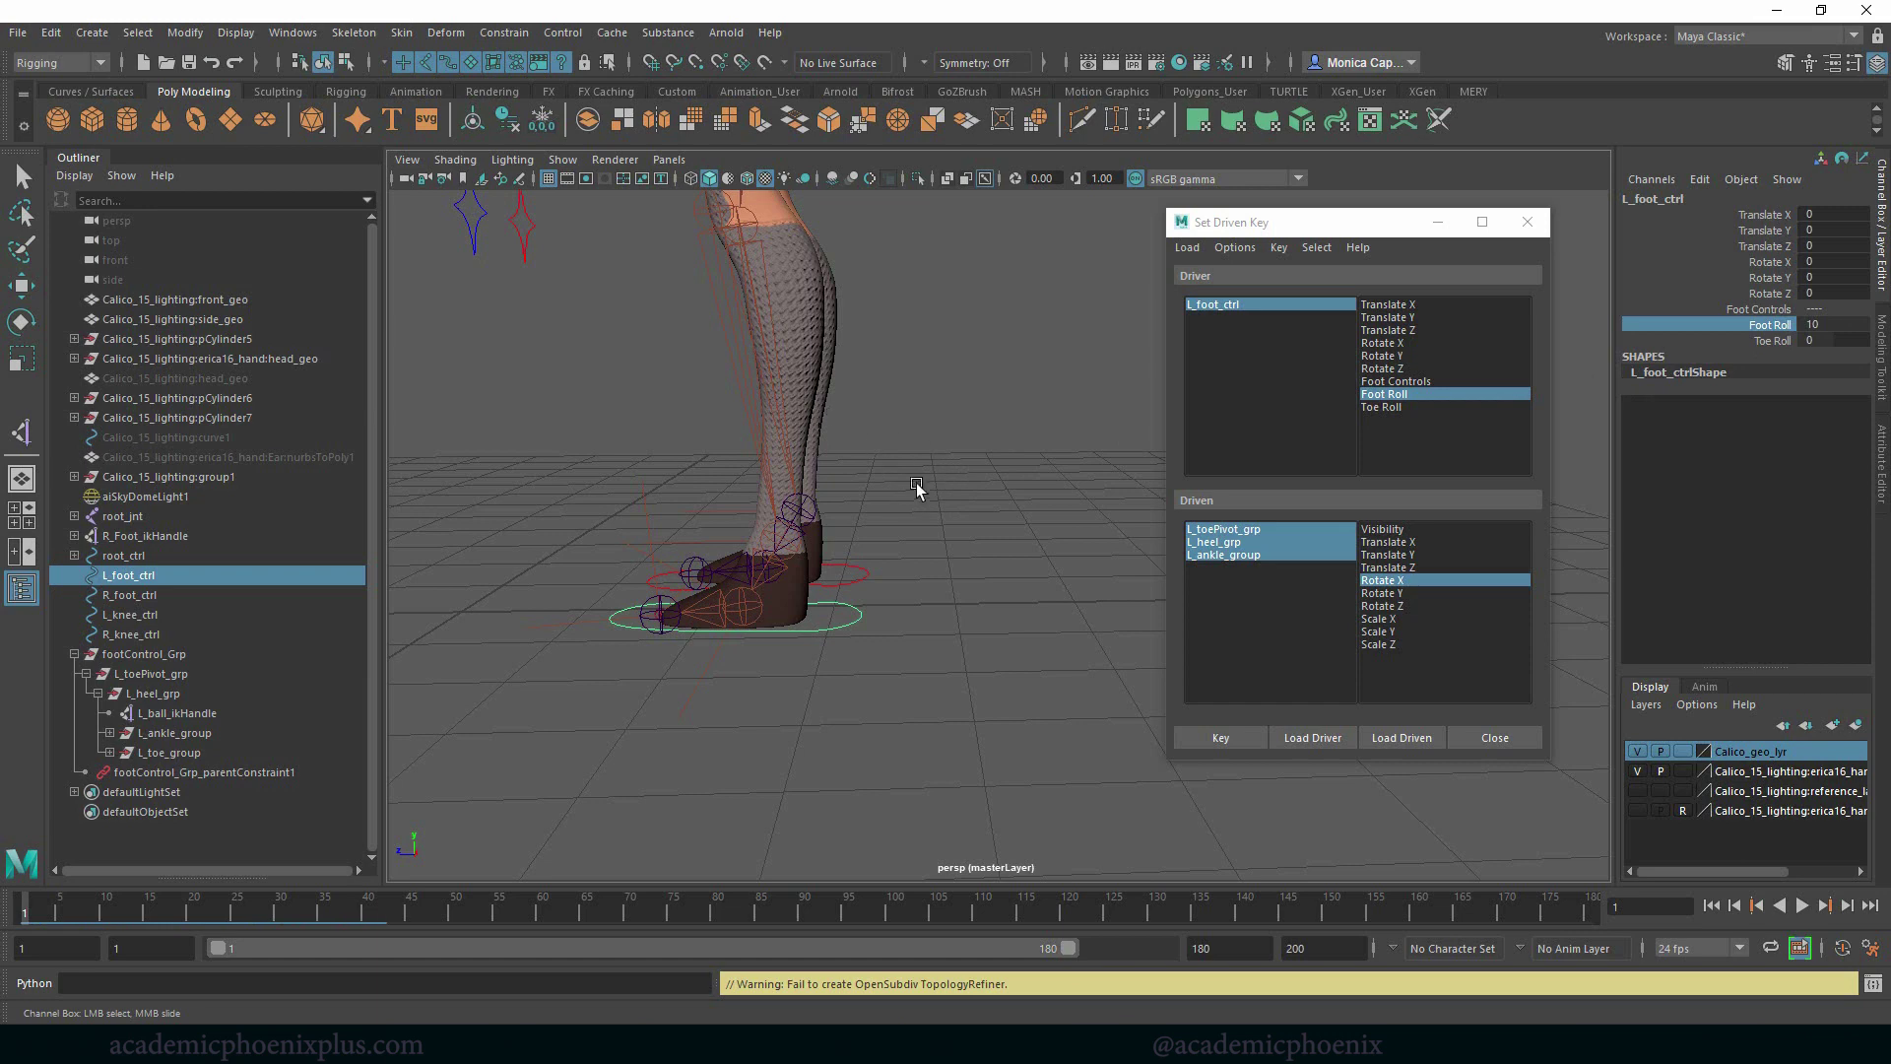
Rotate L_toePivot_grp in X to lift the heel and key Rotate X of all three driven groups at Foot Roll 10
{"action": "middle_click_drag", "start_coordinate": [919, 490], "coordinate": [994, 461], "text": "alt"}
{"action": "right_click_drag", "start_coordinate": [994, 462], "coordinate": [1064, 490], "text": "alt"}
{"action": "left_click_drag", "start_coordinate": [1015, 501], "coordinate": [1092, 533], "text": "alt"}
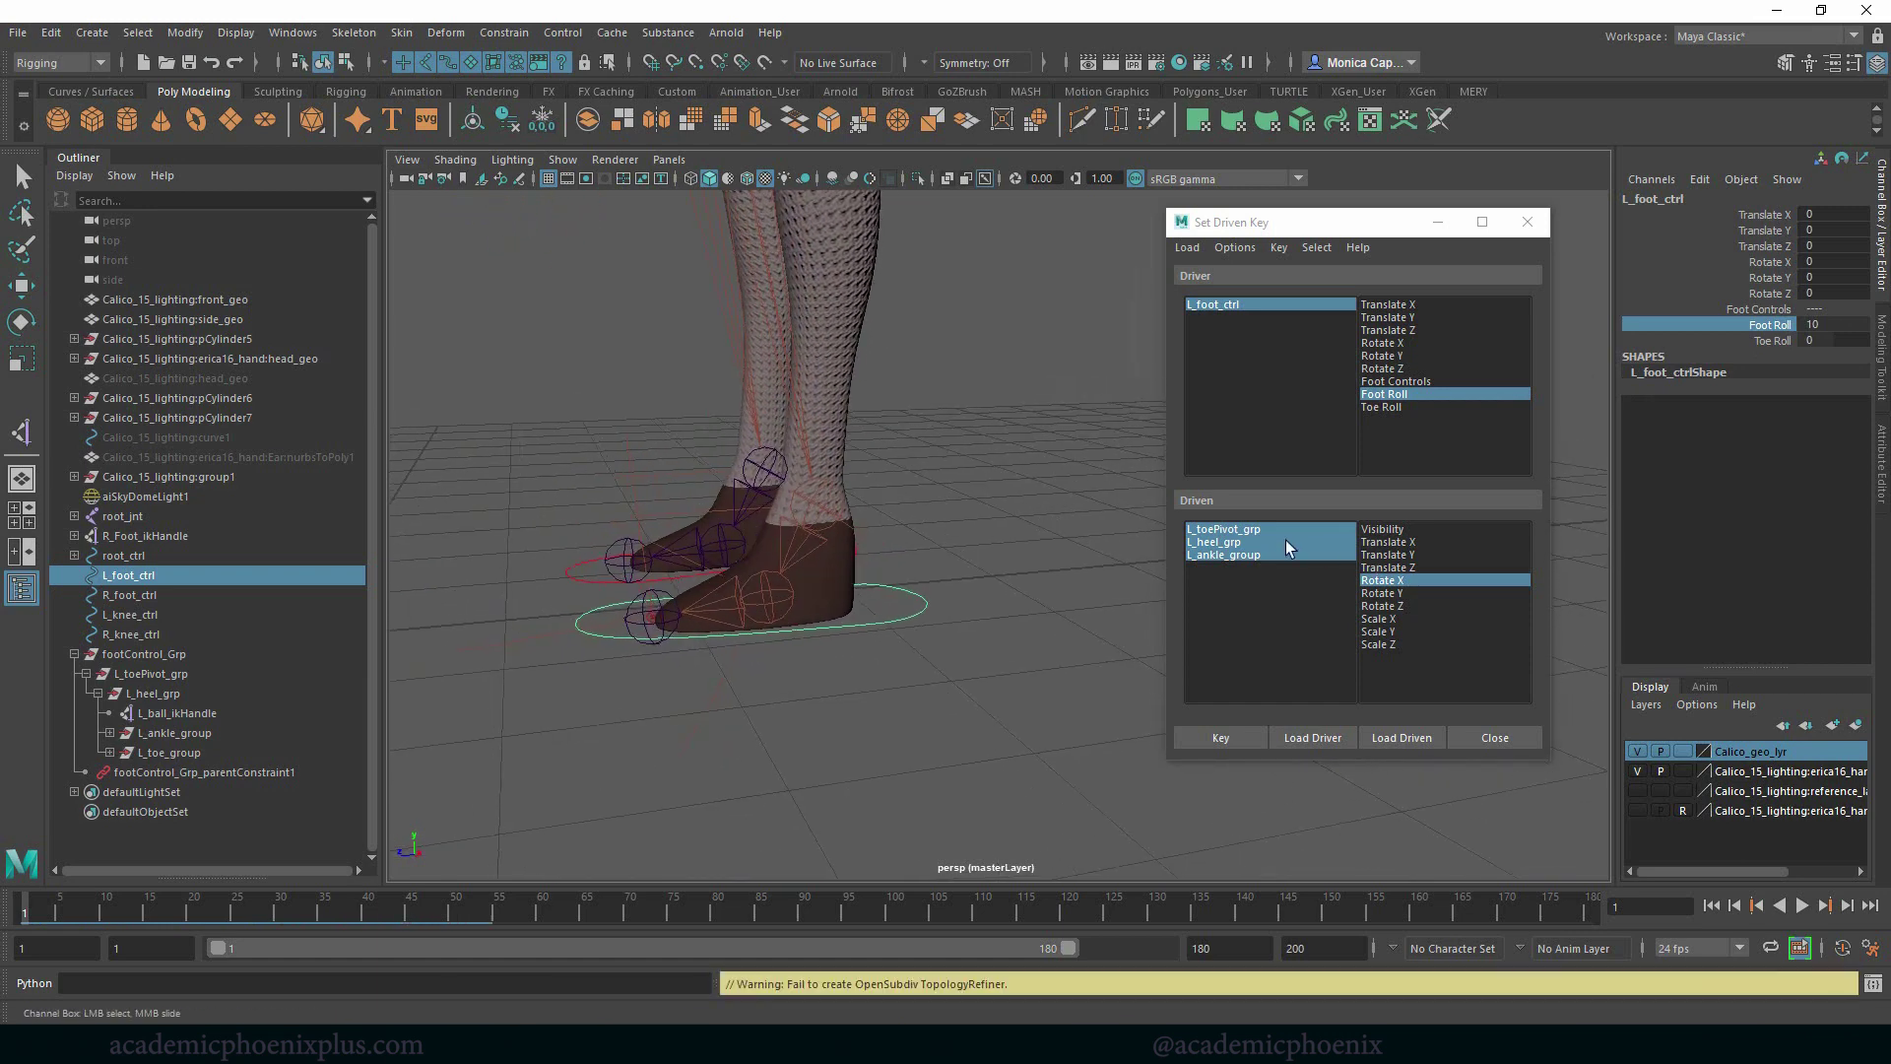
{"action": "left_click", "coordinate": [1256, 555]}
{"action": "left_click", "coordinate": [1262, 529]}
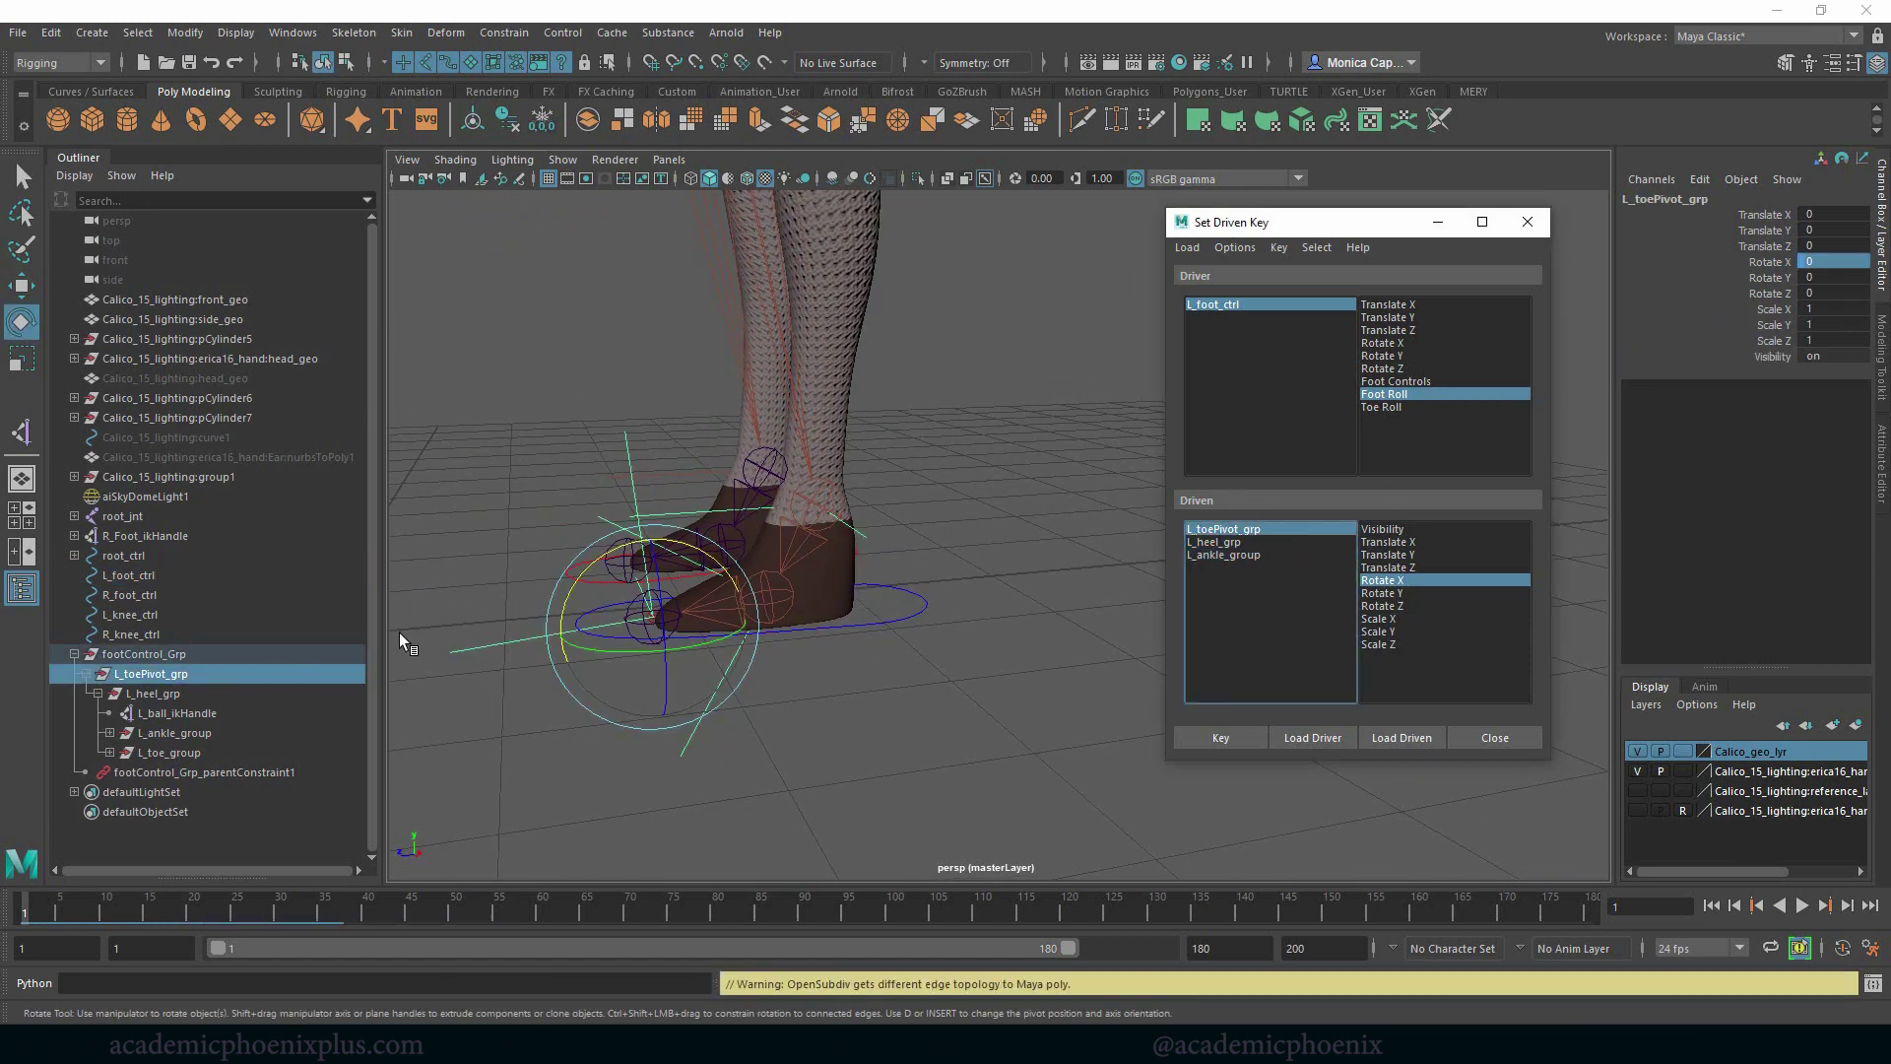
{"action": "left_click_drag", "start_coordinate": [596, 561], "coordinate": [444, 589]}
{"action": "left_click", "coordinate": [1243, 556], "text": "shift"}
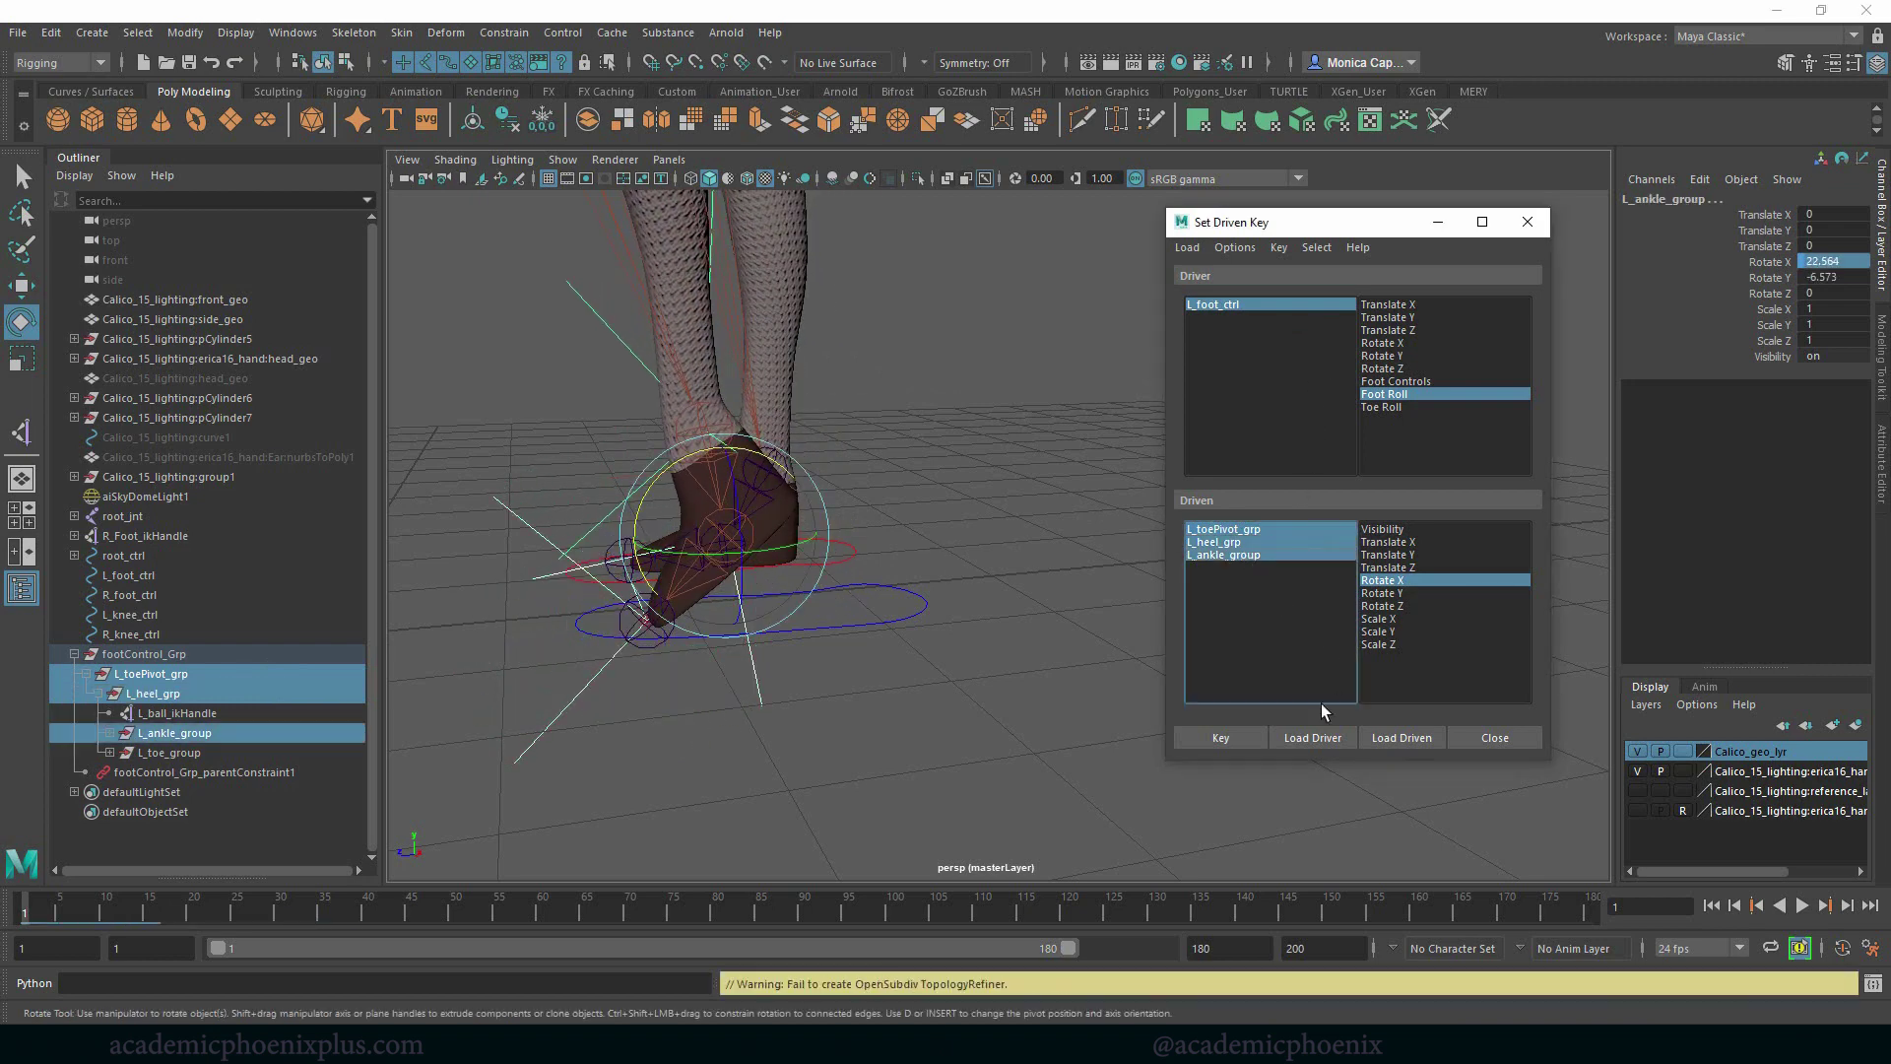
{"action": "left_click", "coordinate": [1238, 738]}
Scrub Foot Roll on L_foot_ctrl to check how the foot moves between the keyed poses
{"action": "left_click", "coordinate": [1296, 303]}
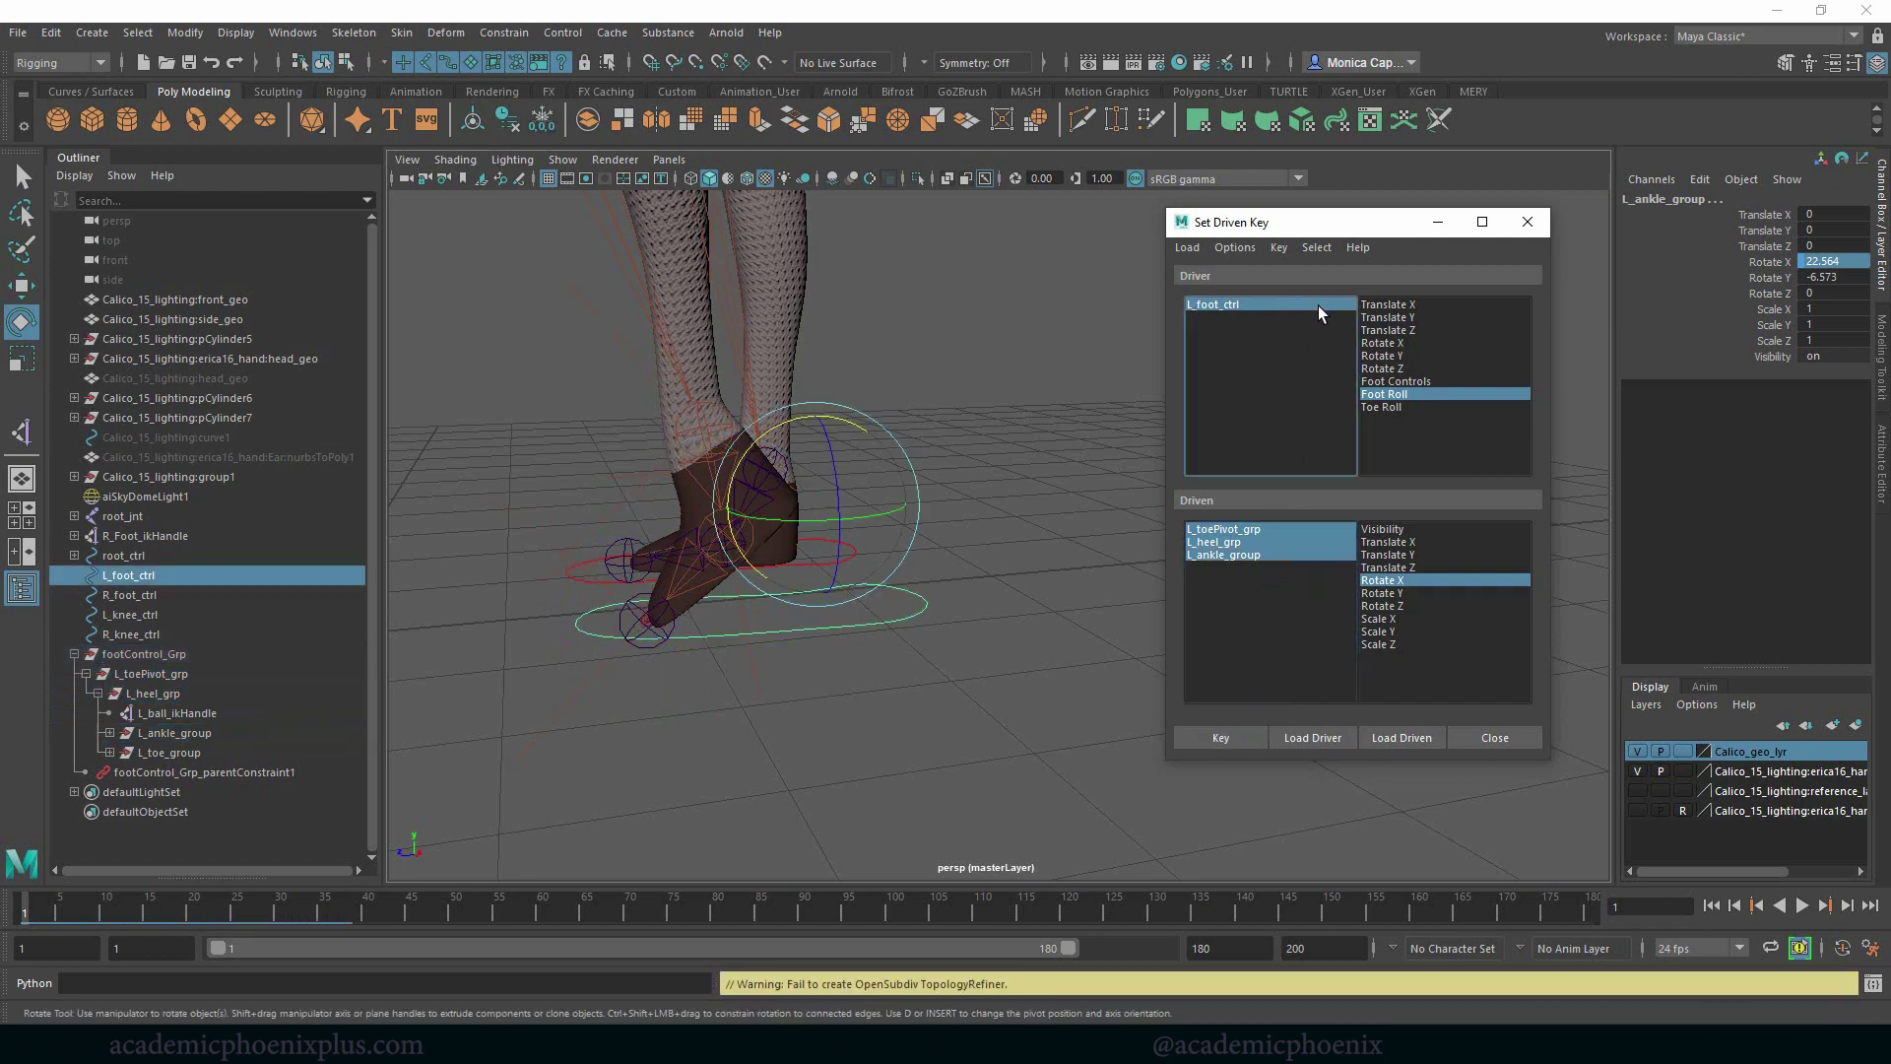
{"action": "left_click", "coordinate": [1770, 325]}
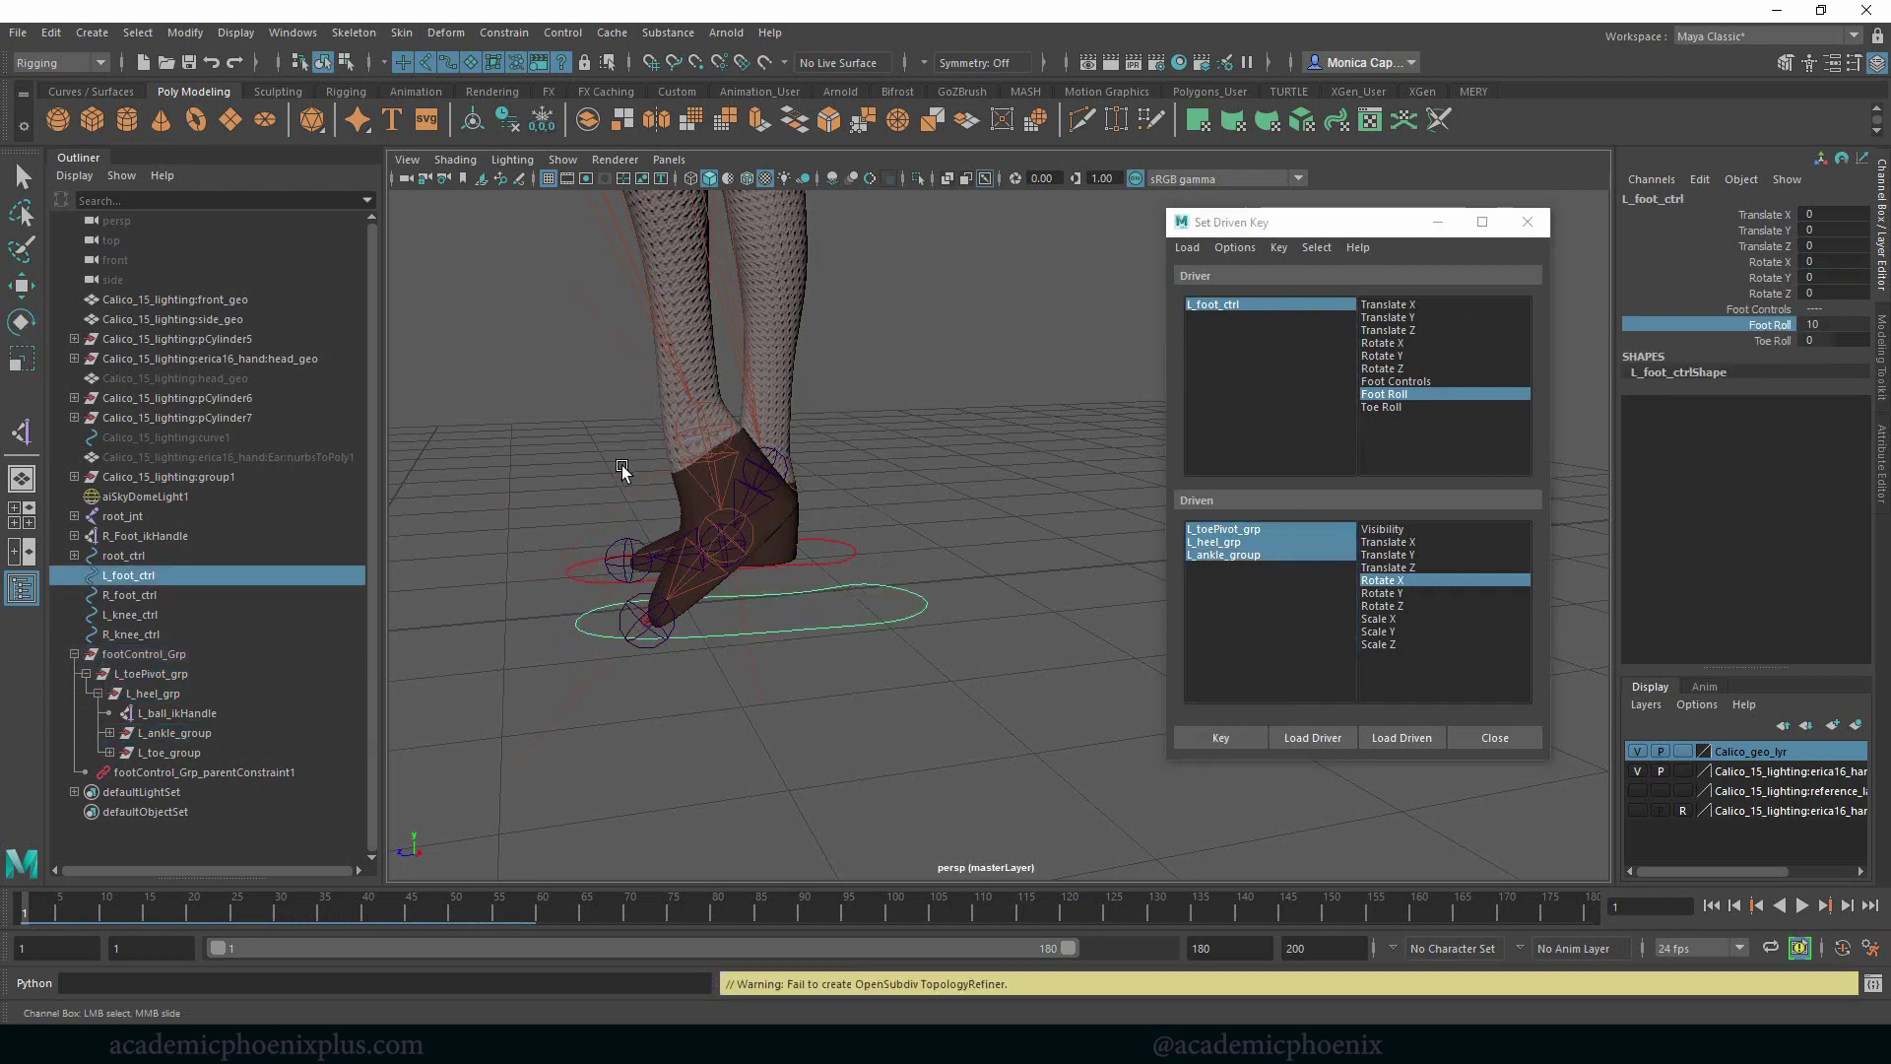
{"action": "middle_click_drag", "start_coordinate": [934, 472], "coordinate": [979, 595]}
{"action": "left_click", "coordinate": [1267, 313]}
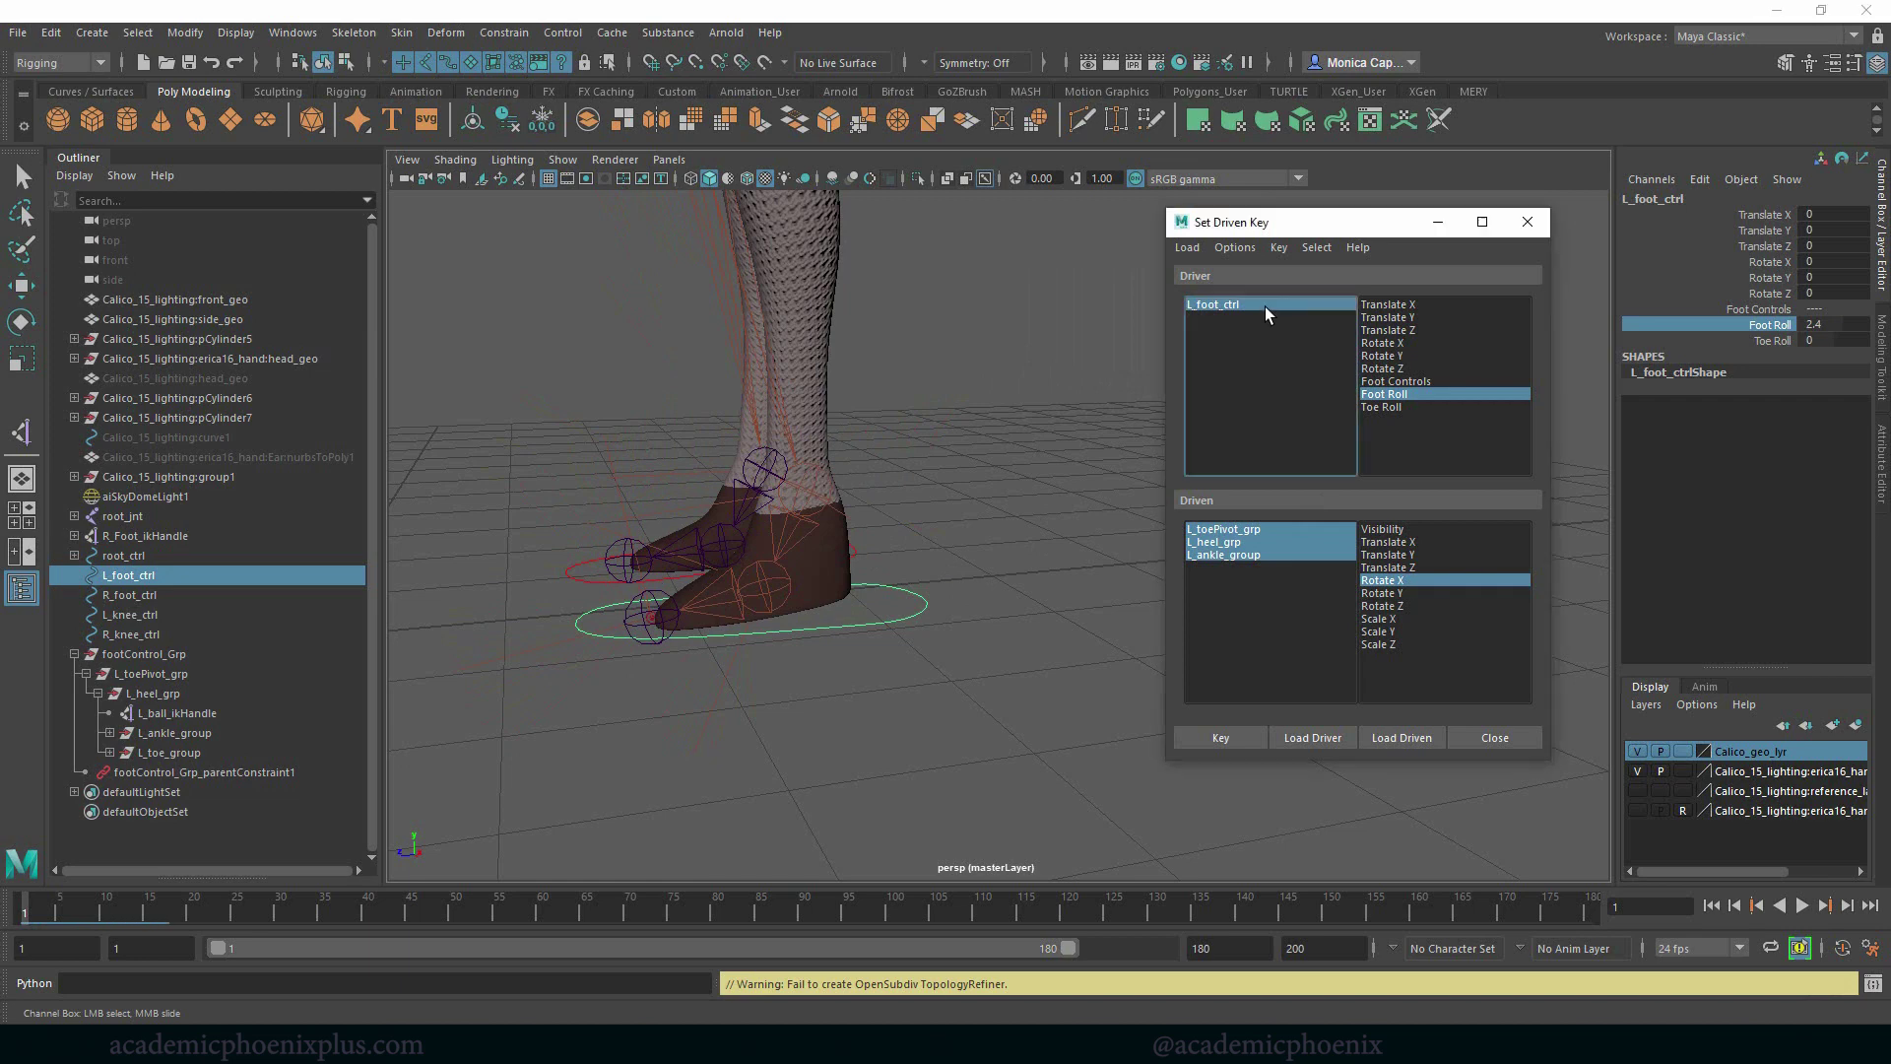
Set L_foot_ctrl's Foot Roll to 5 and L_toePivot_grp's Rotate X to 0
{"action": "double_click", "coordinate": [1830, 324]}
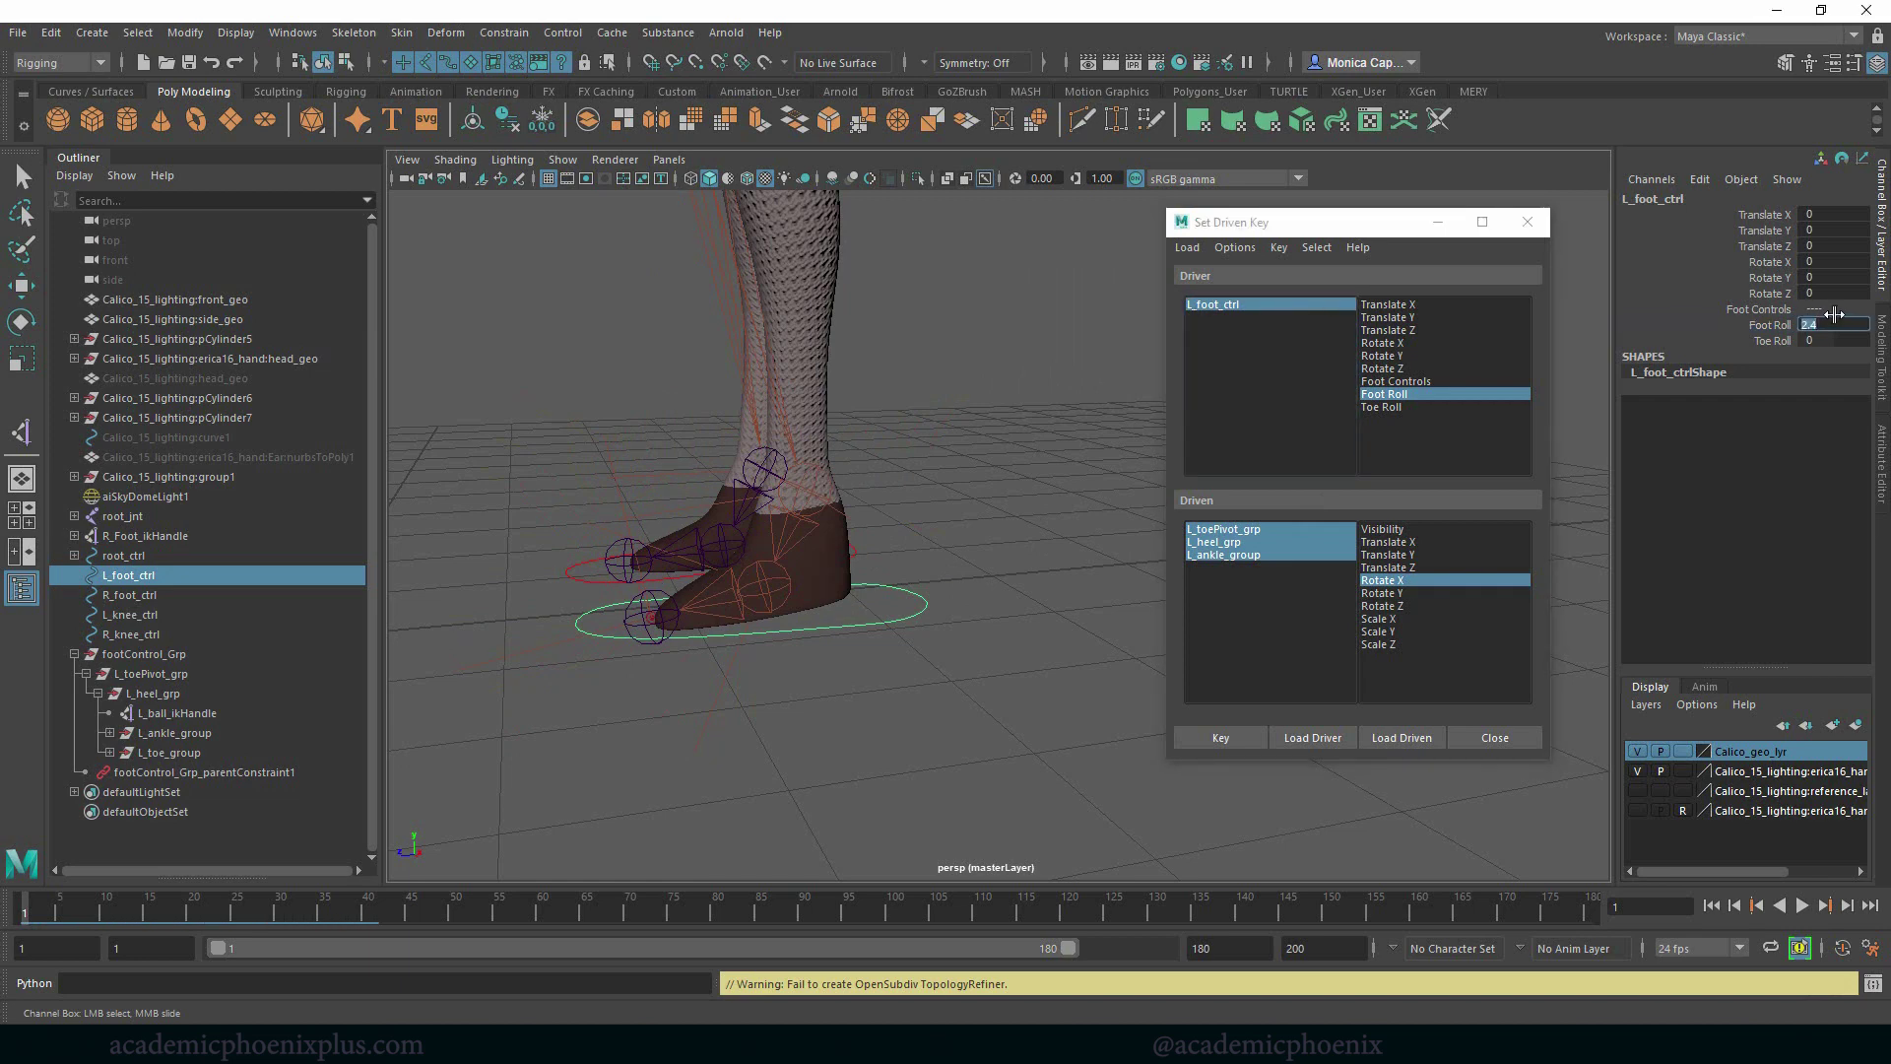
{"action": "type", "text": "5"}
{"action": "key", "text": "Return"}
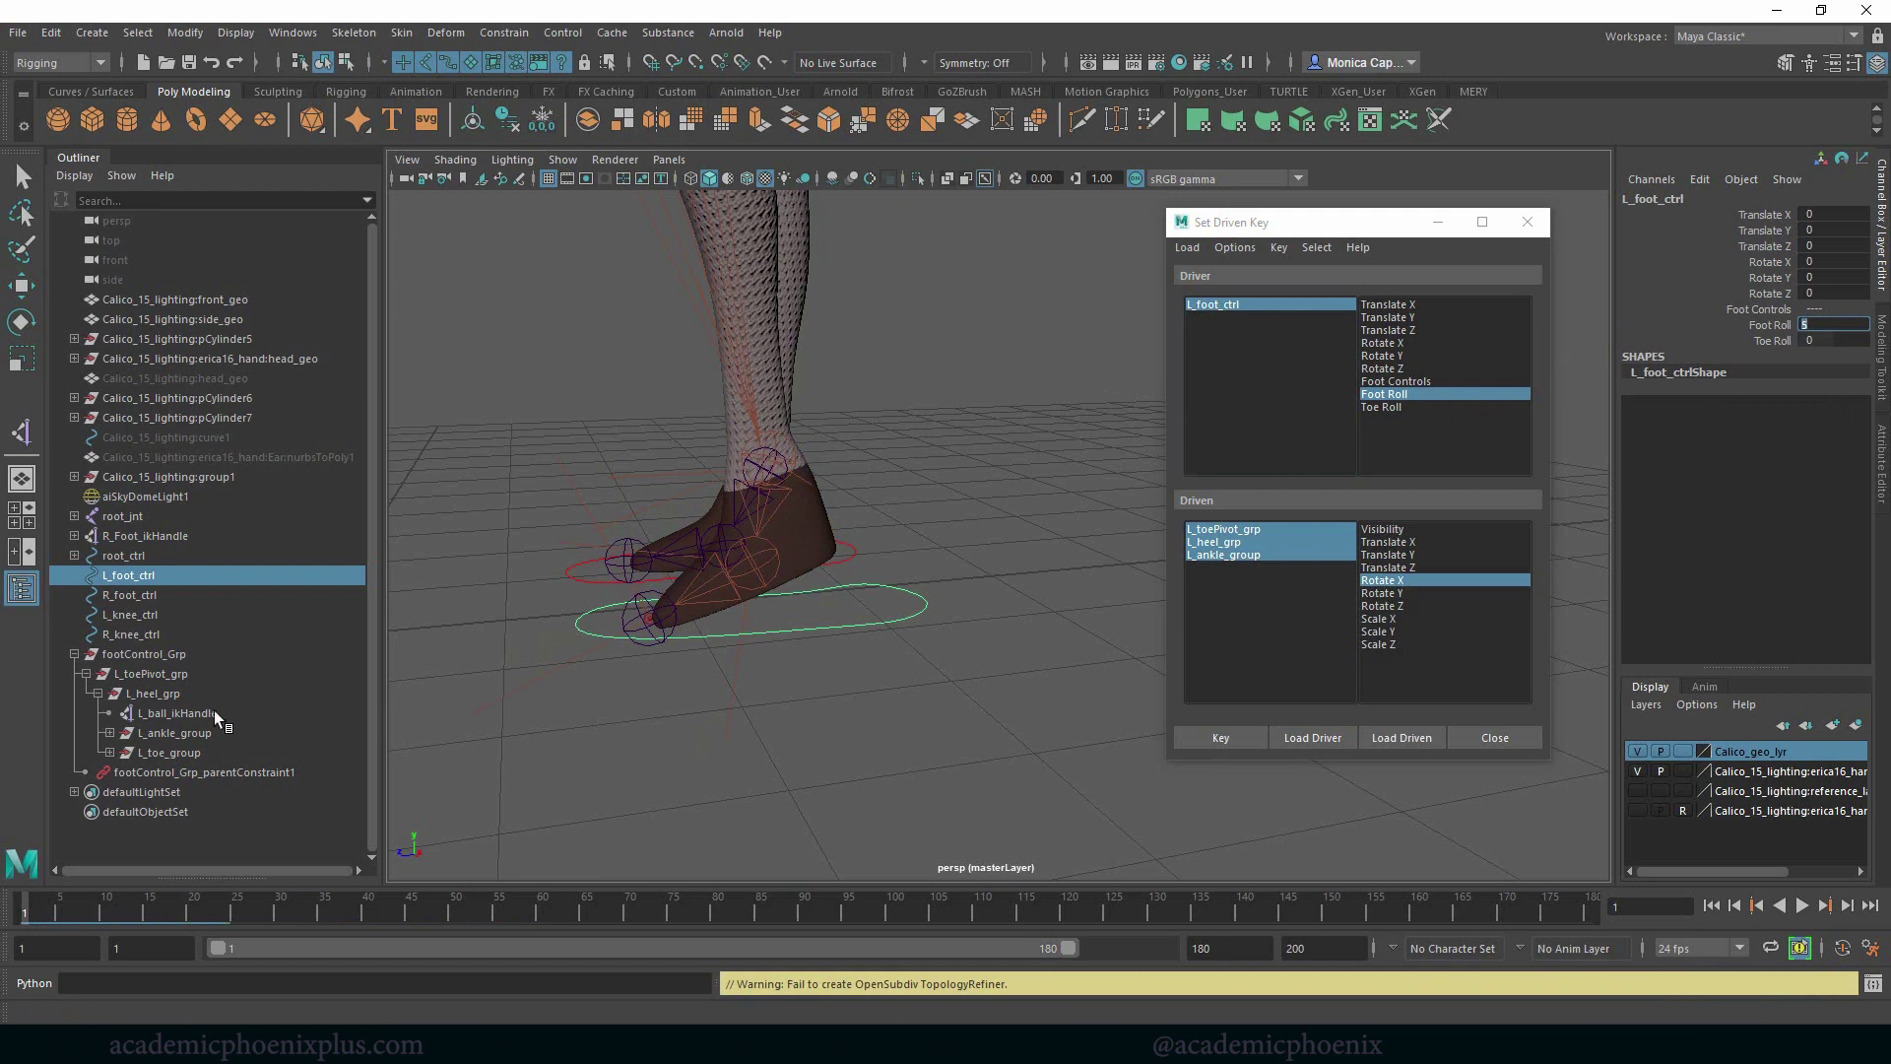
{"action": "left_click", "coordinate": [148, 674]}
{"action": "key", "text": "e"}
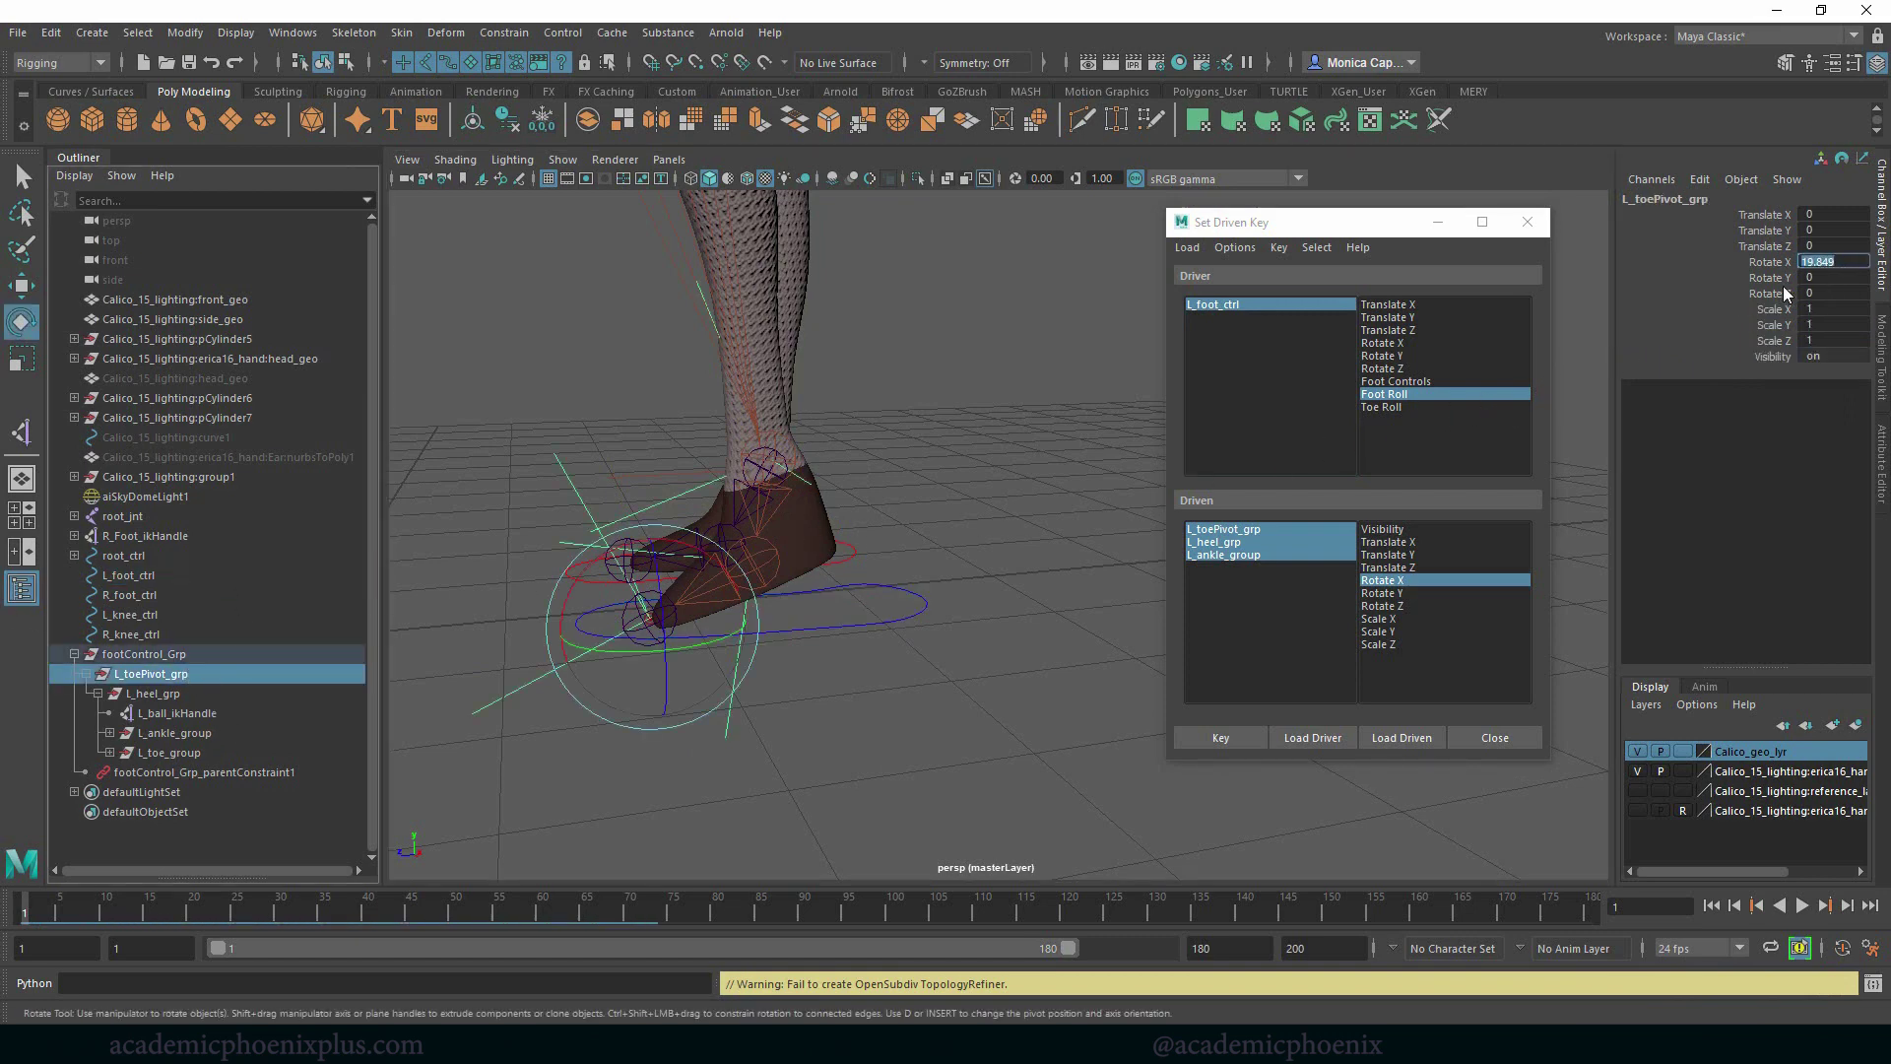
{"action": "key", "text": "Return"}
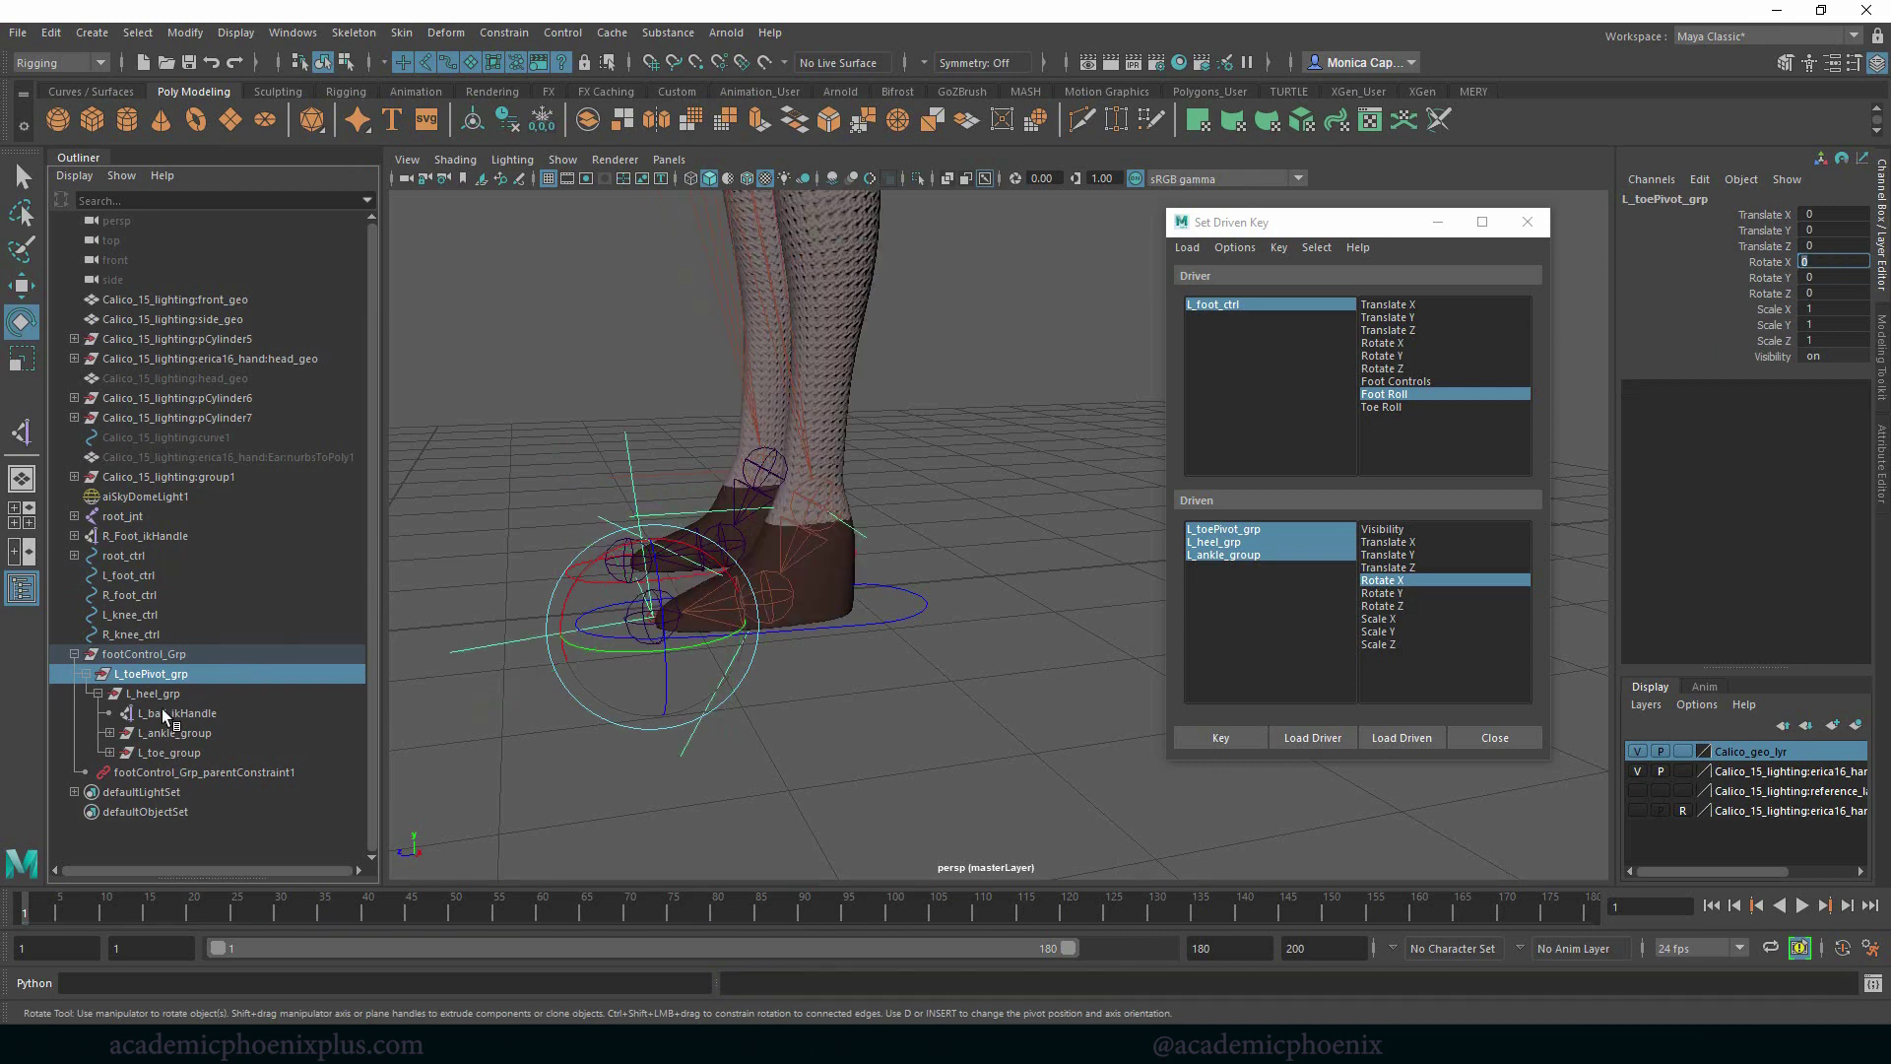
Increase L_ankle_group's Rotate X to about 60.8 so the heel lifts from the ball of the foot
{"action": "left_click", "coordinate": [174, 695]}
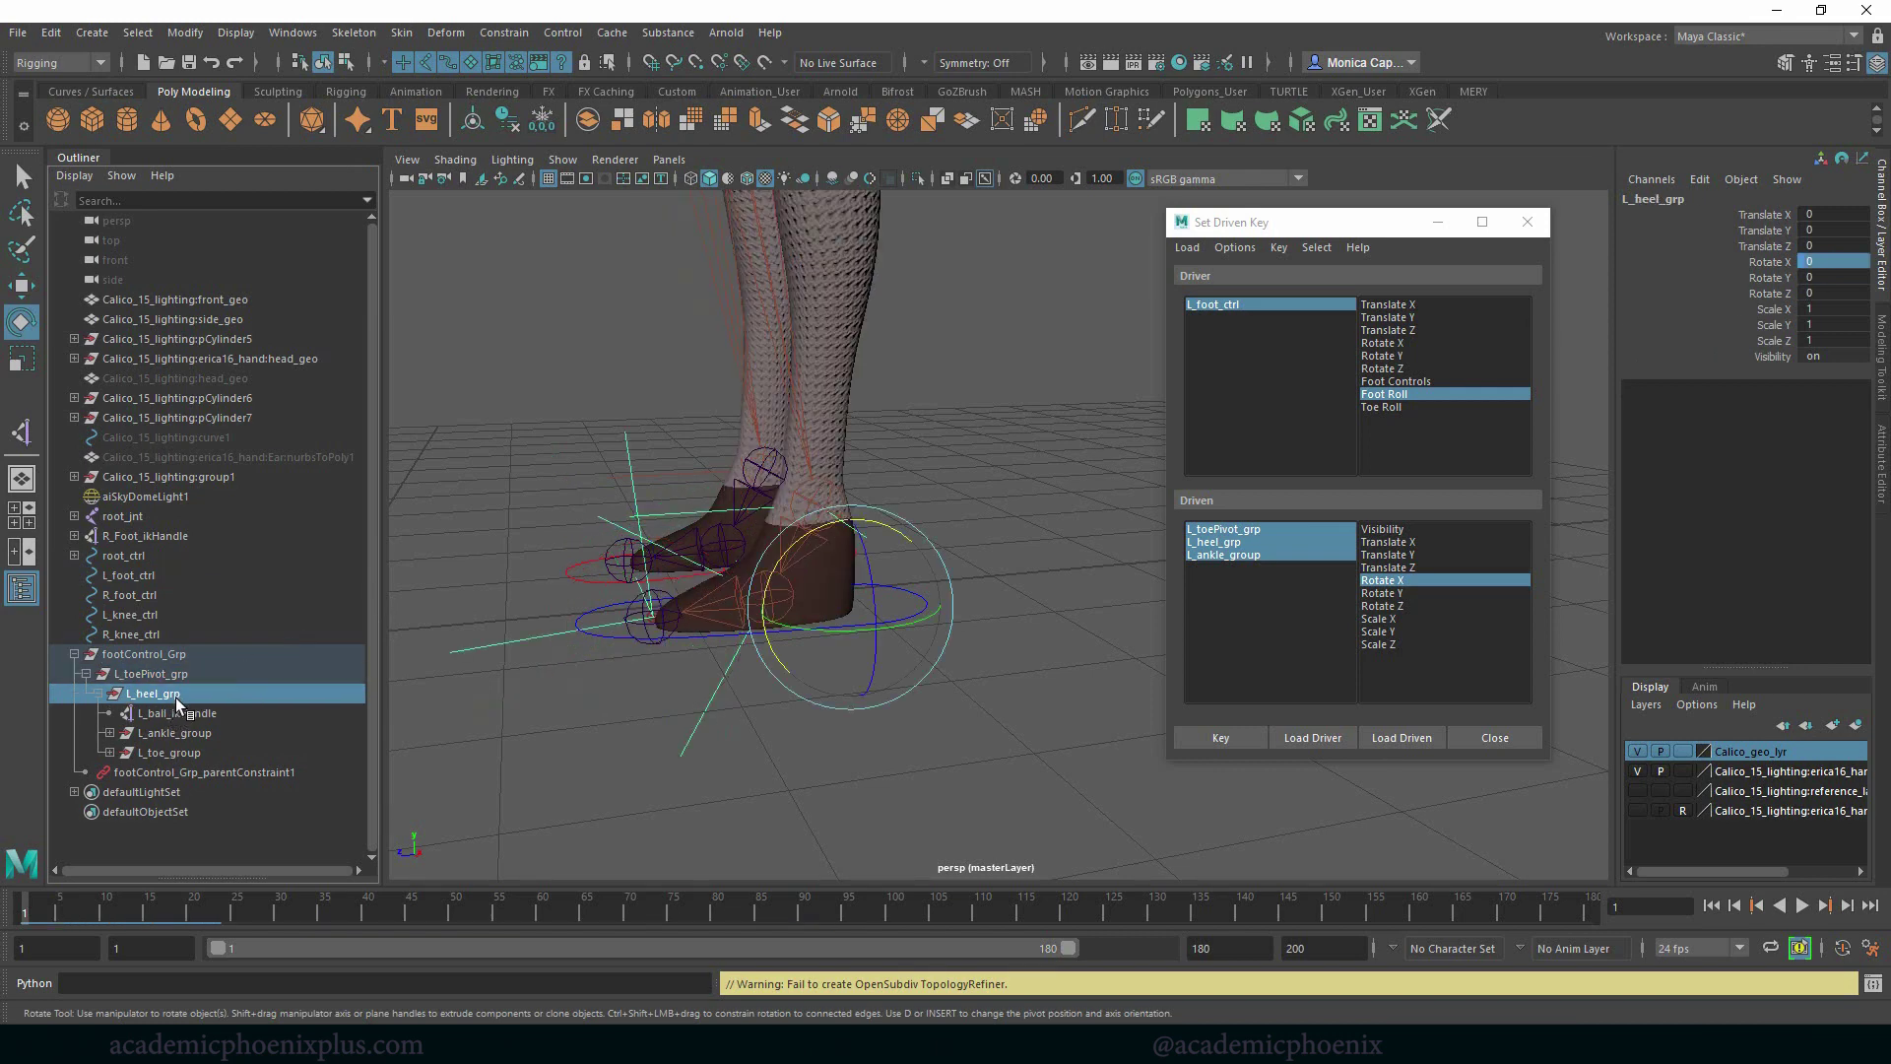
{"action": "left_click", "coordinate": [186, 734]}
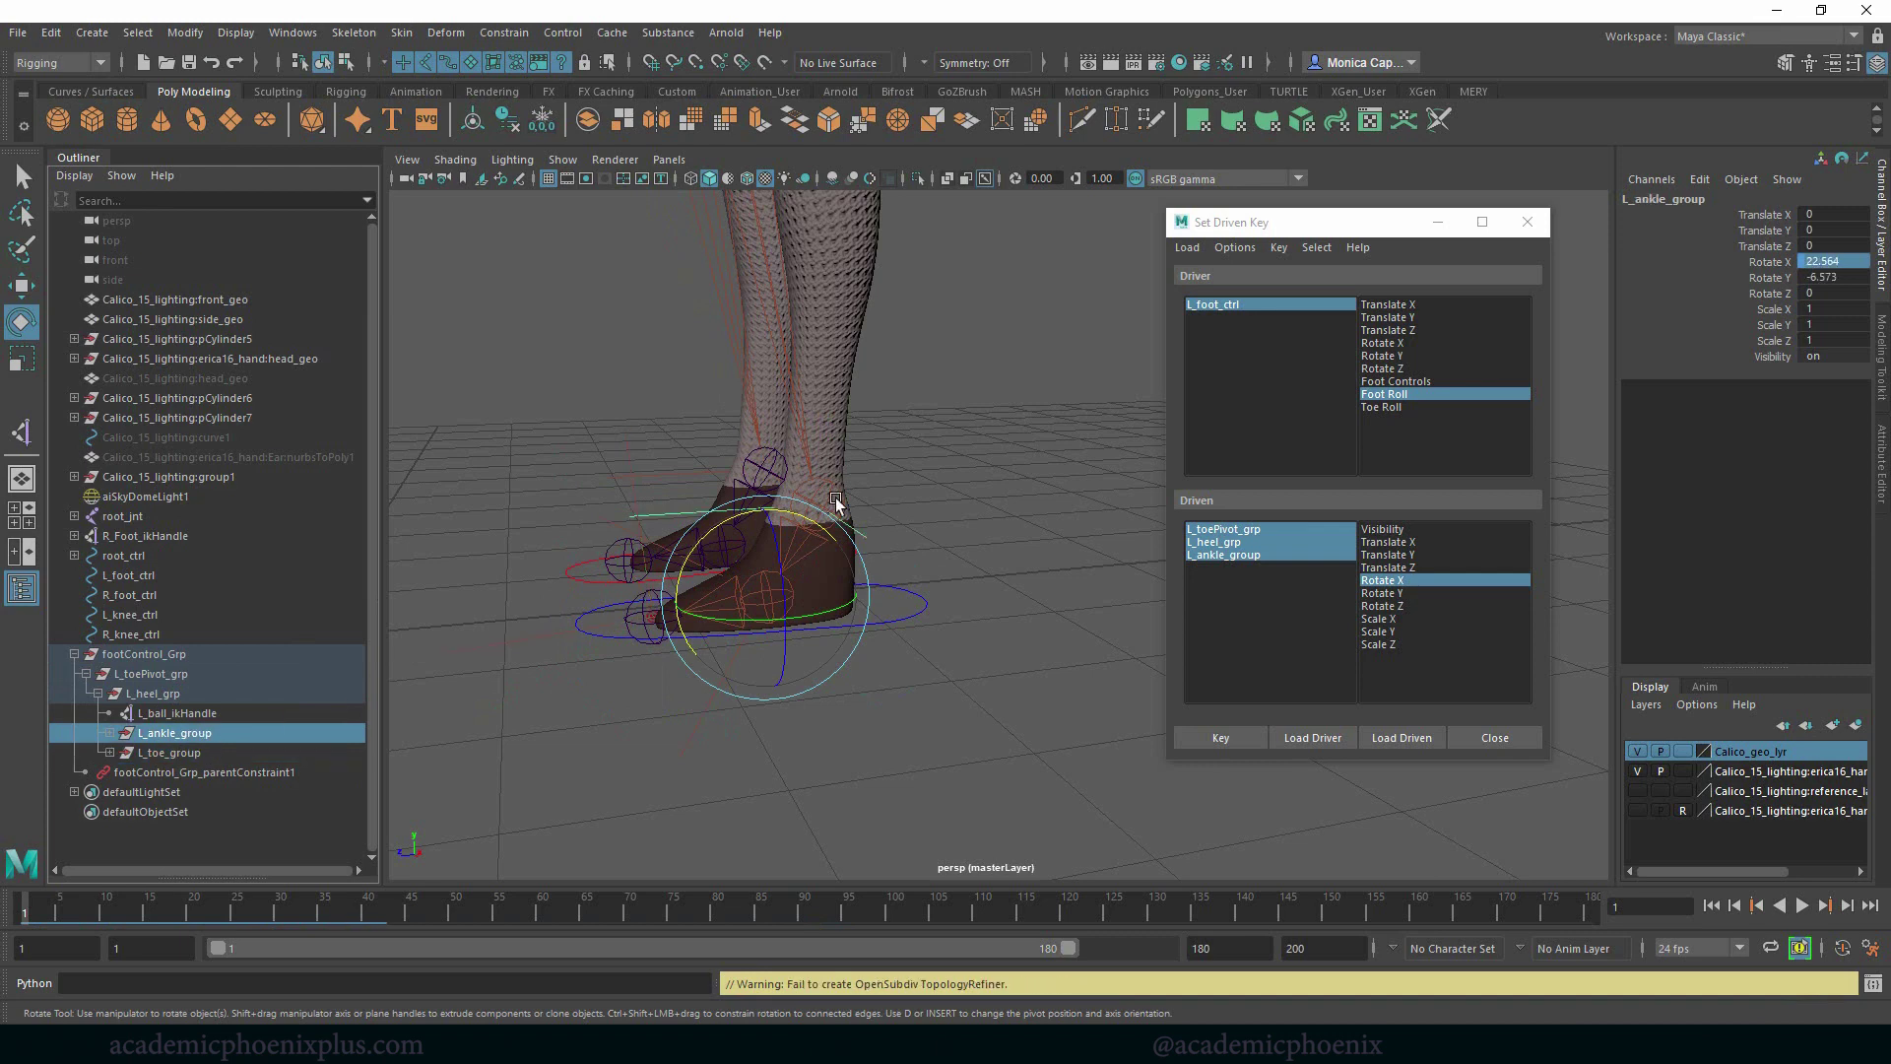
{"action": "left_click", "coordinate": [1782, 262]}
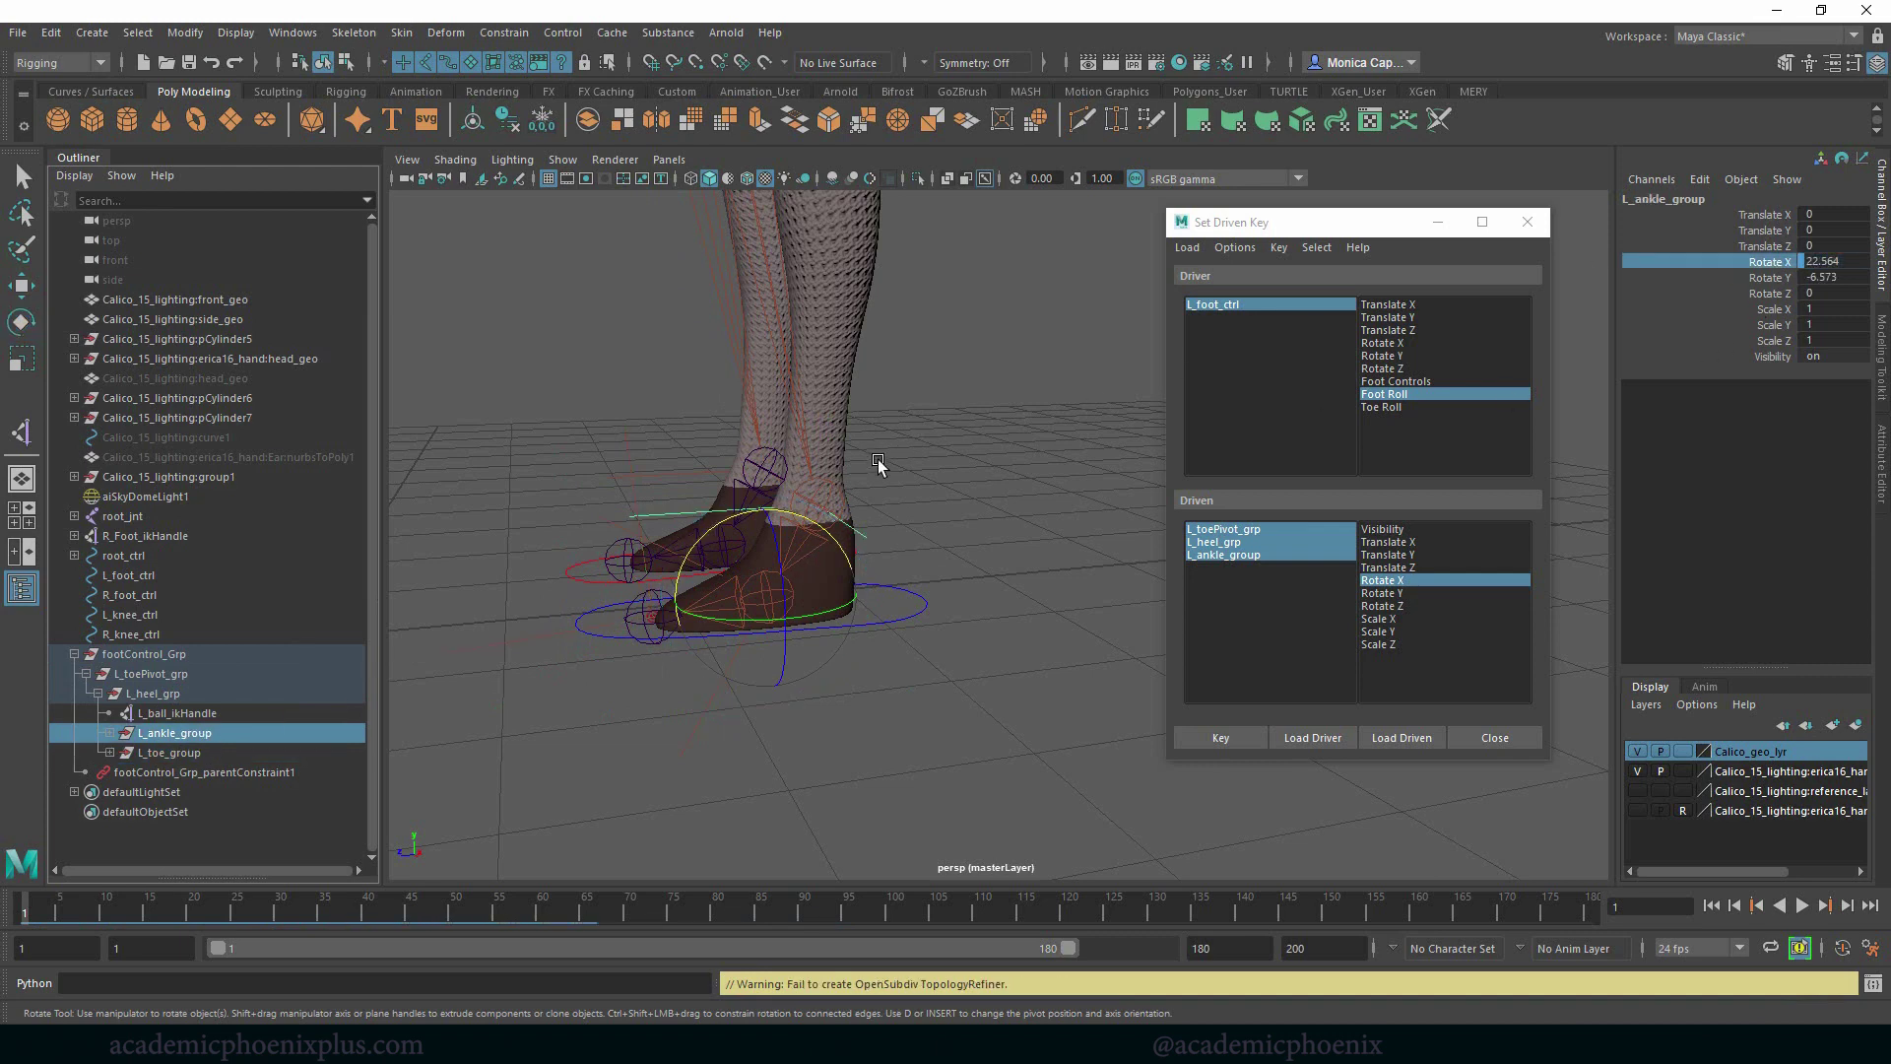
{"action": "middle_click_drag", "start_coordinate": [878, 463], "coordinate": [815, 588]}
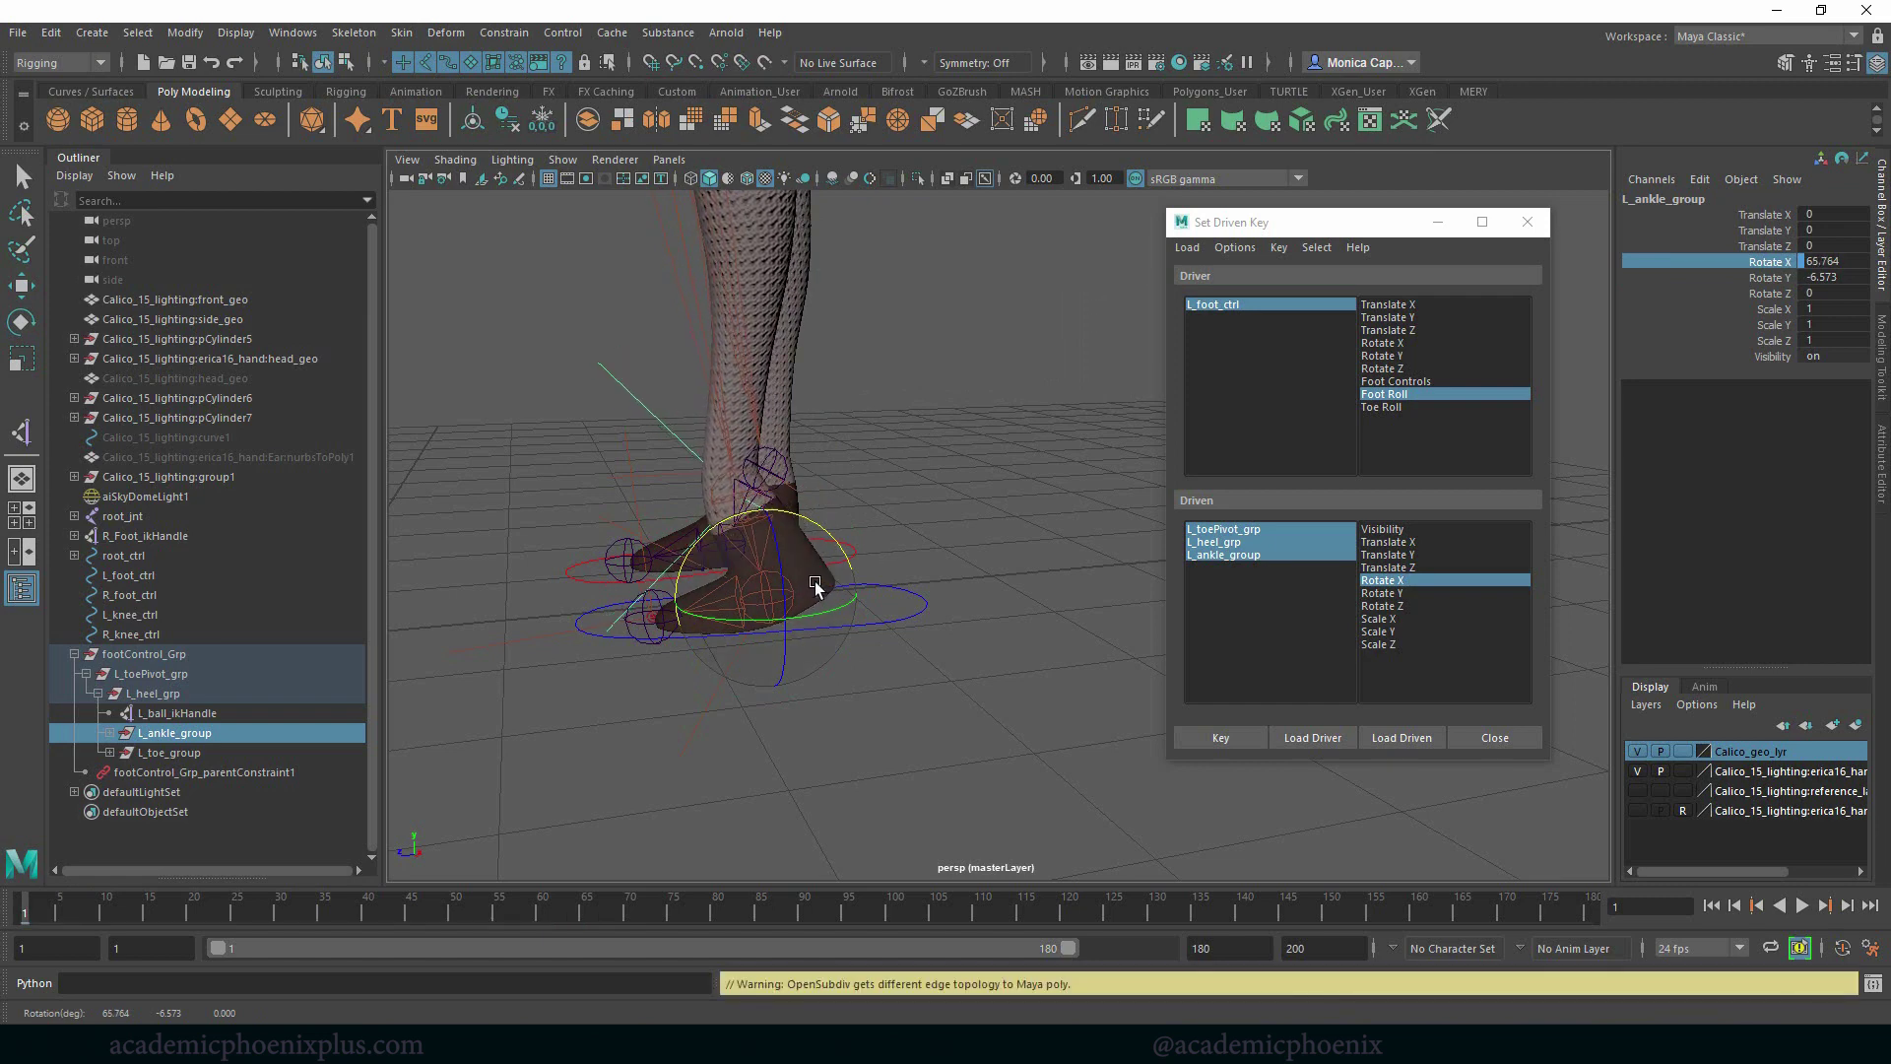
{"action": "mouse_move", "coordinate": [899, 500]}
{"action": "middle_mouse_down"}
{"action": "mouse_move", "coordinate": [914, 482]}
{"action": "mouse_move", "coordinate": [1025, 502]}
{"action": "mouse_move", "coordinate": [869, 511]}
{"action": "middle_mouse_up"}
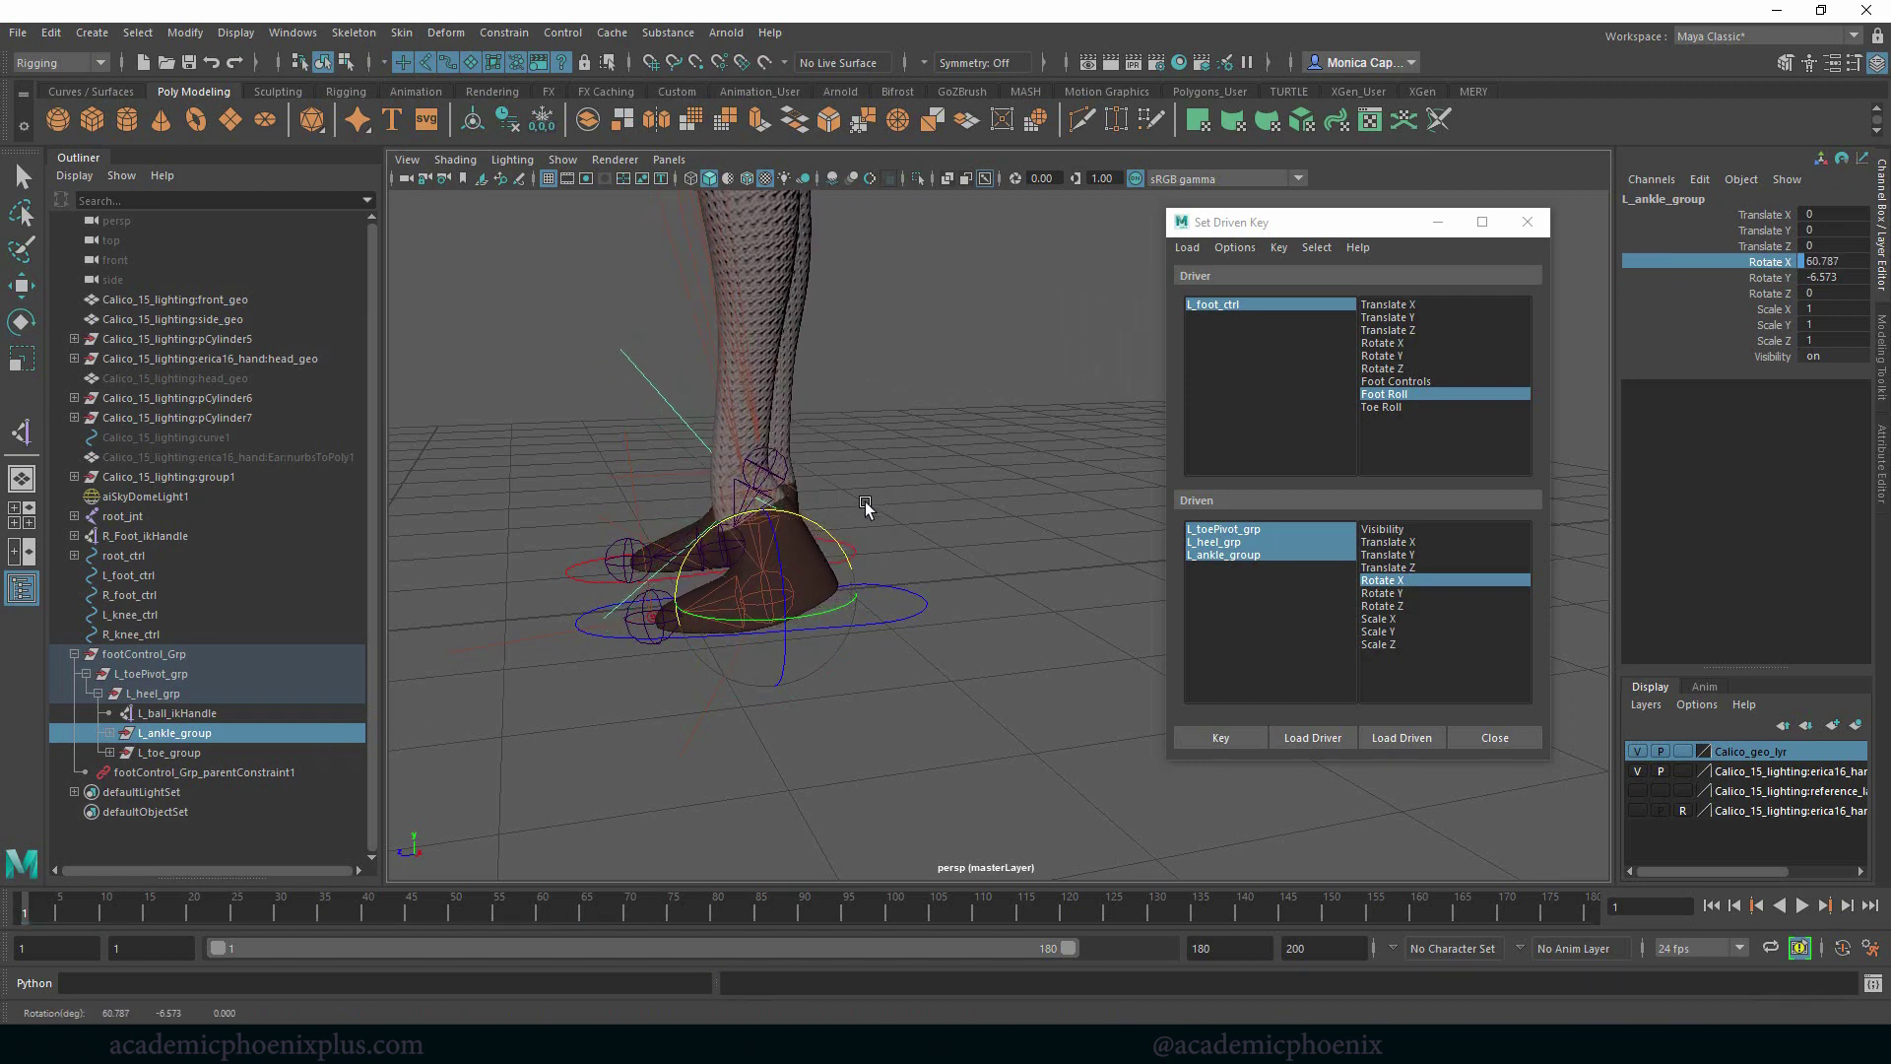
Try rotating L_heel_grp and L_toePivot_grp in X, undoing each rotation
{"action": "left_click", "coordinate": [196, 696]}
{"action": "left_click_drag", "start_coordinate": [832, 517], "coordinate": [847, 522]}
{"action": "key", "text": "ctrl+z"}
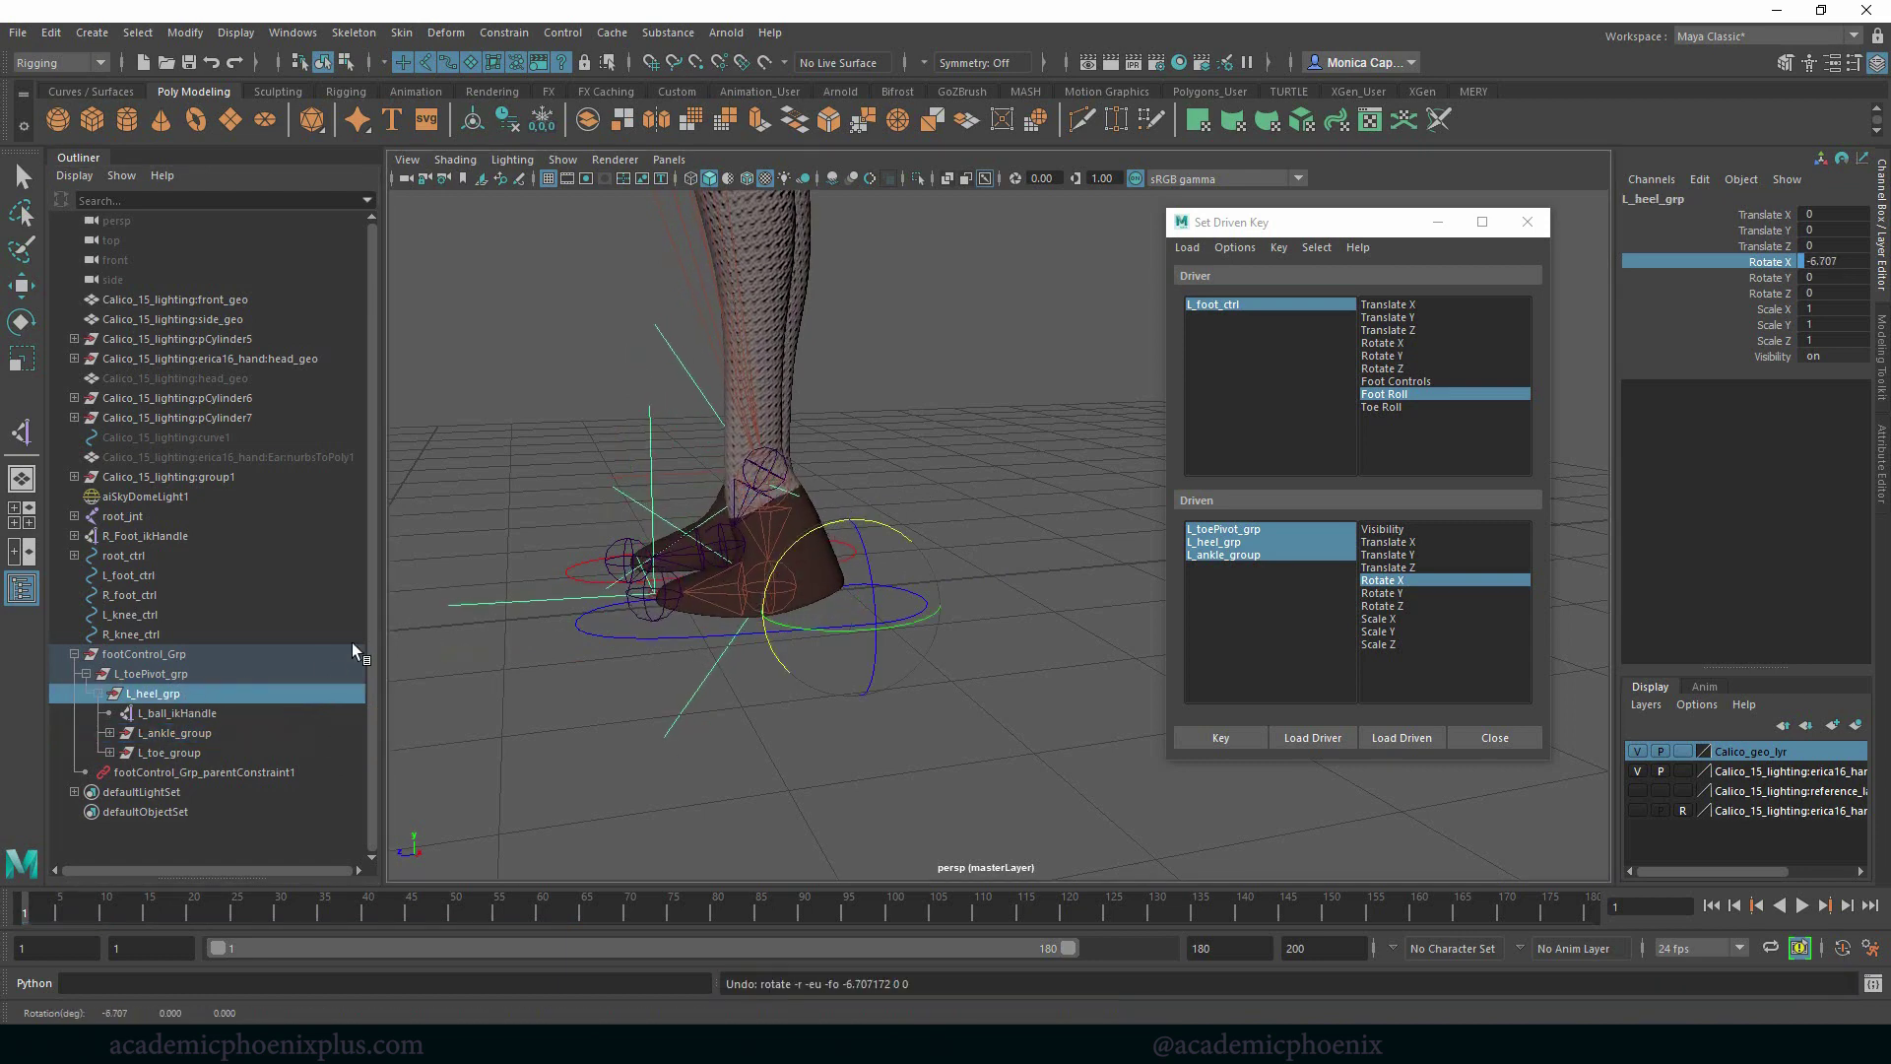
{"action": "left_click", "coordinate": [181, 673]}
{"action": "left_click_drag", "start_coordinate": [724, 581], "coordinate": [664, 536]}
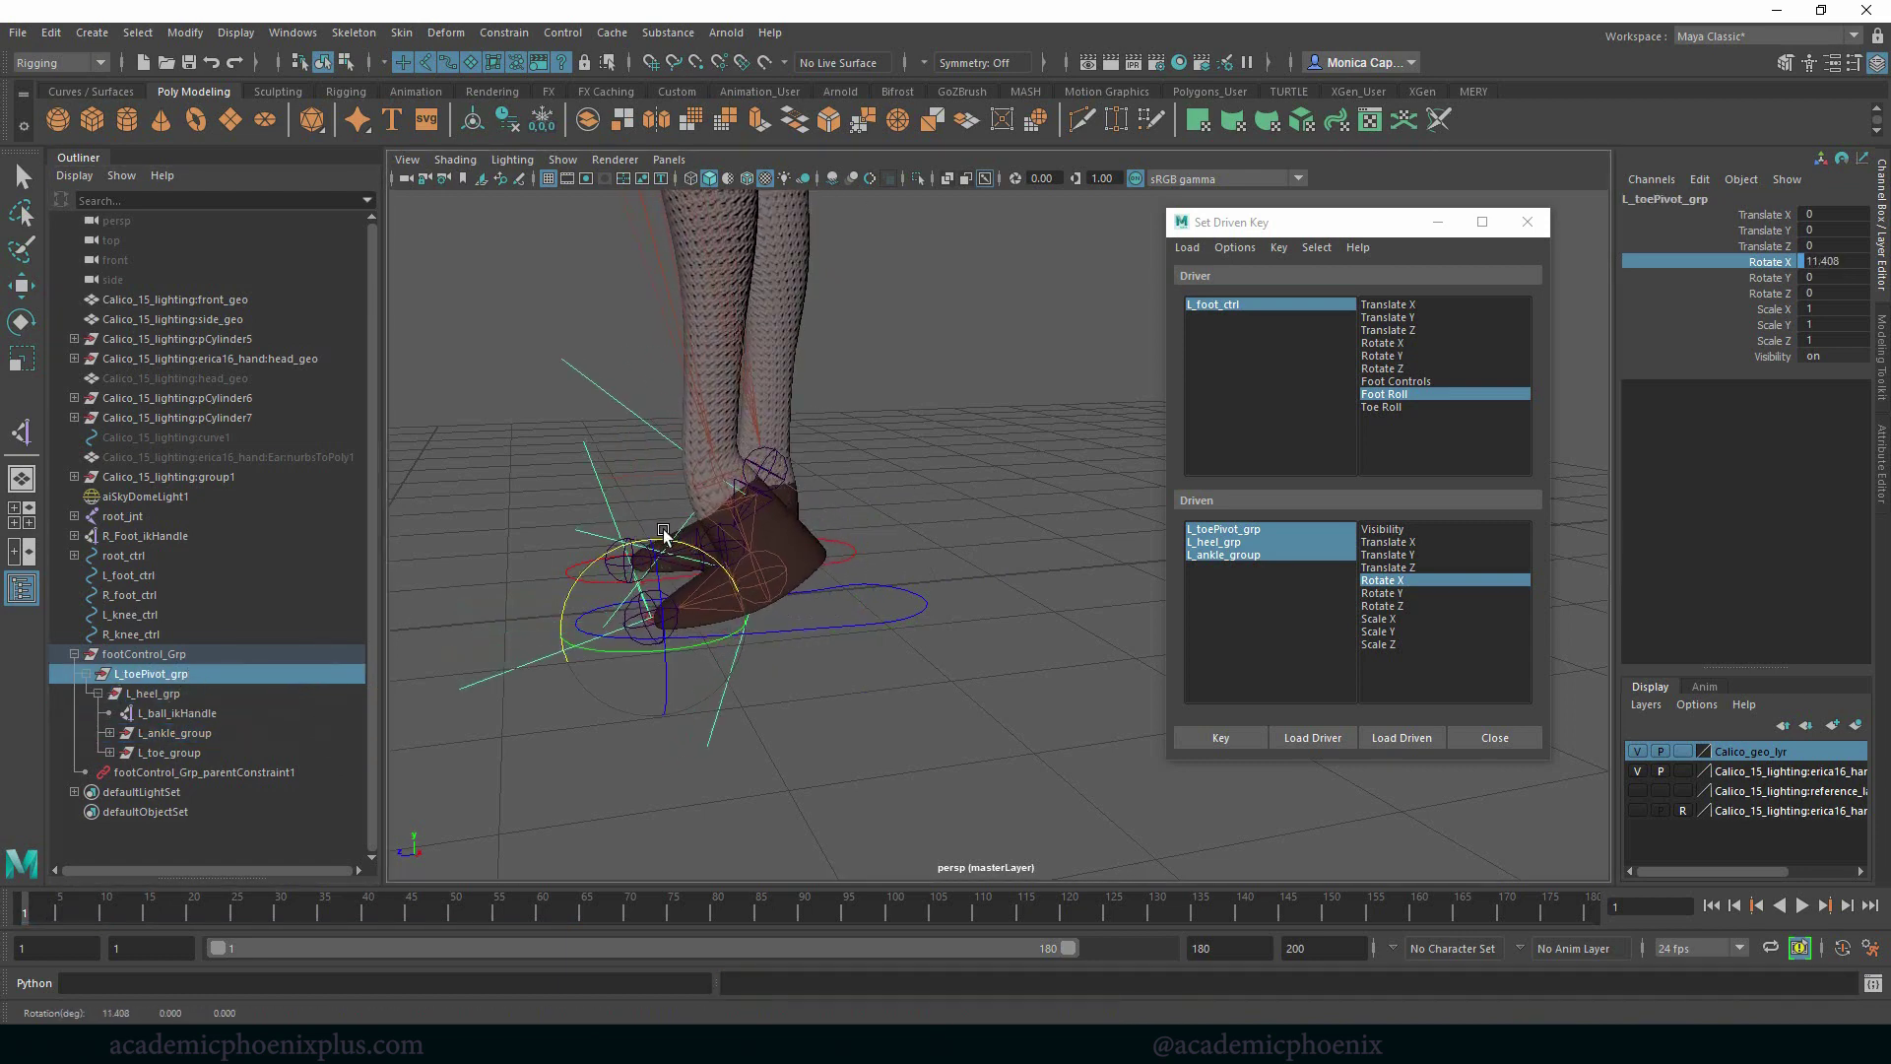
{"action": "key", "text": "ctrl+z"}
Try different Rotate X angles on L_ankle_group, undoing the first trial
{"action": "left_click", "coordinate": [175, 733]}
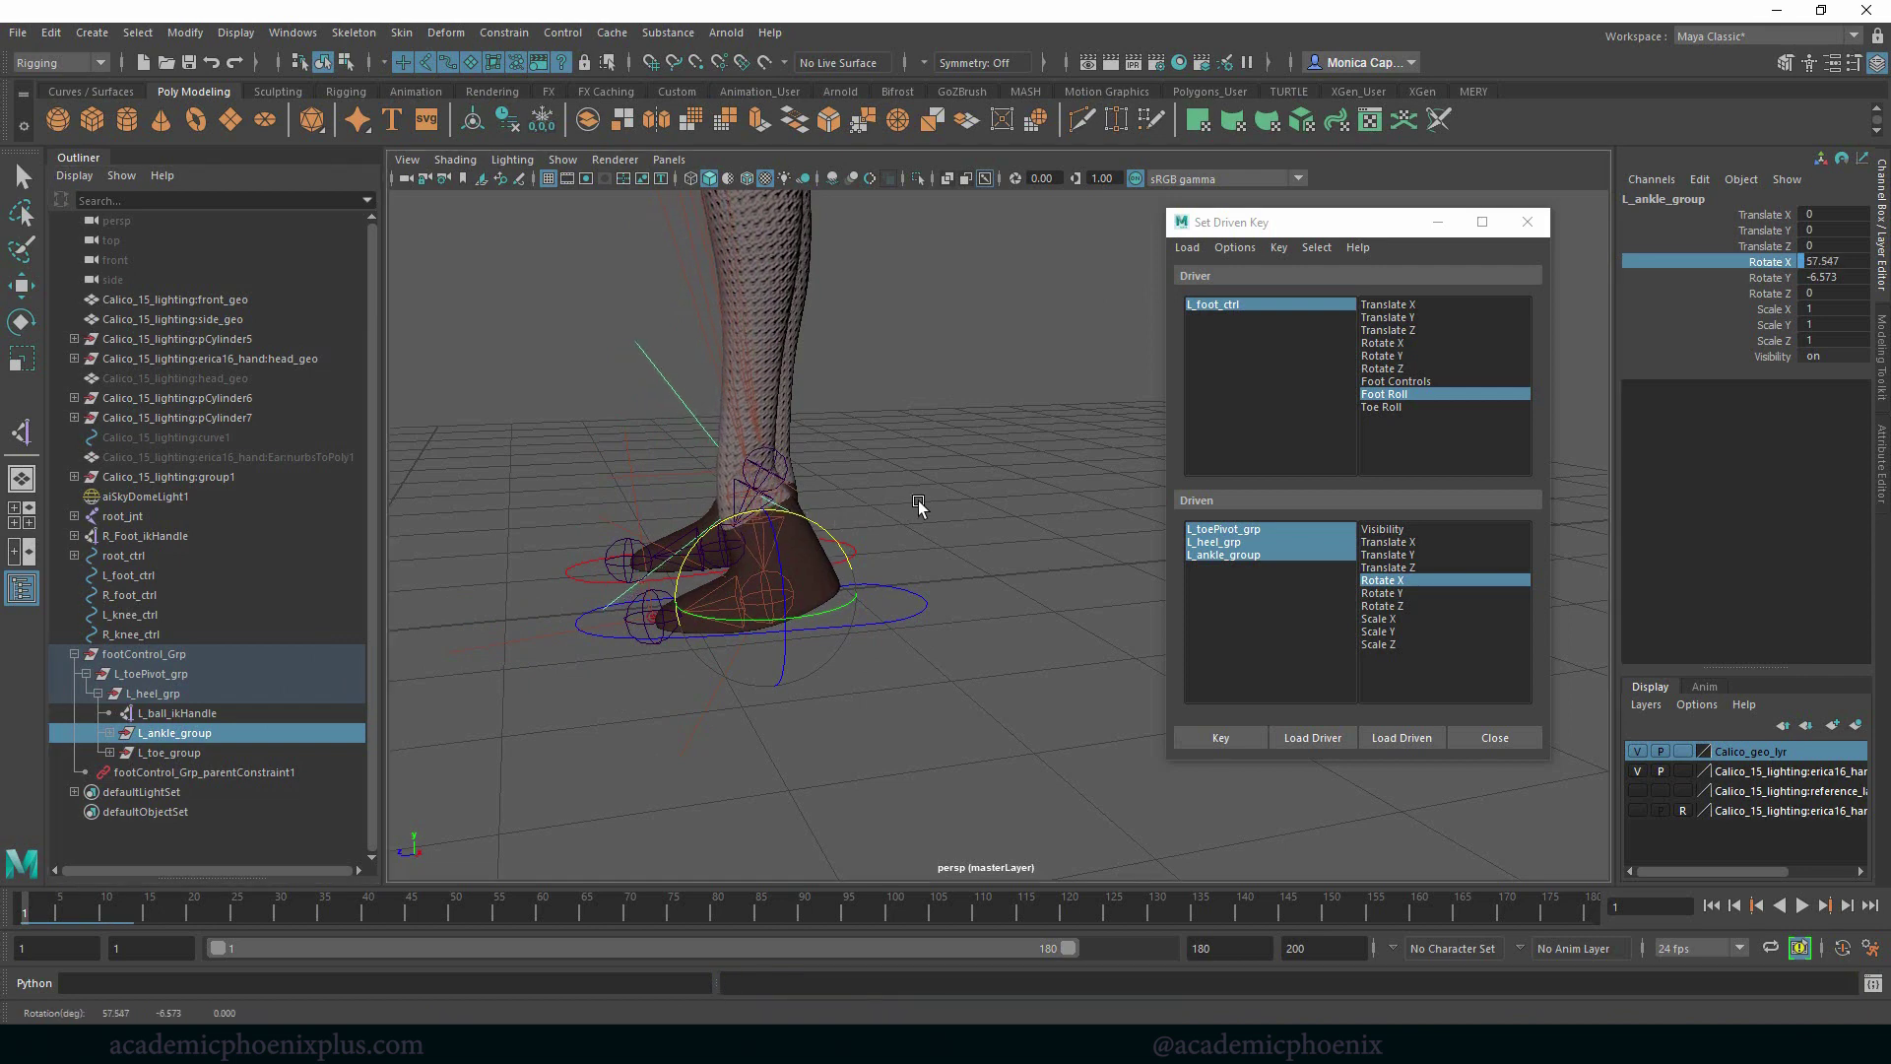
{"action": "left_click_drag", "start_coordinate": [918, 505], "coordinate": [896, 566]}
{"action": "key", "text": "ctrl+z"}
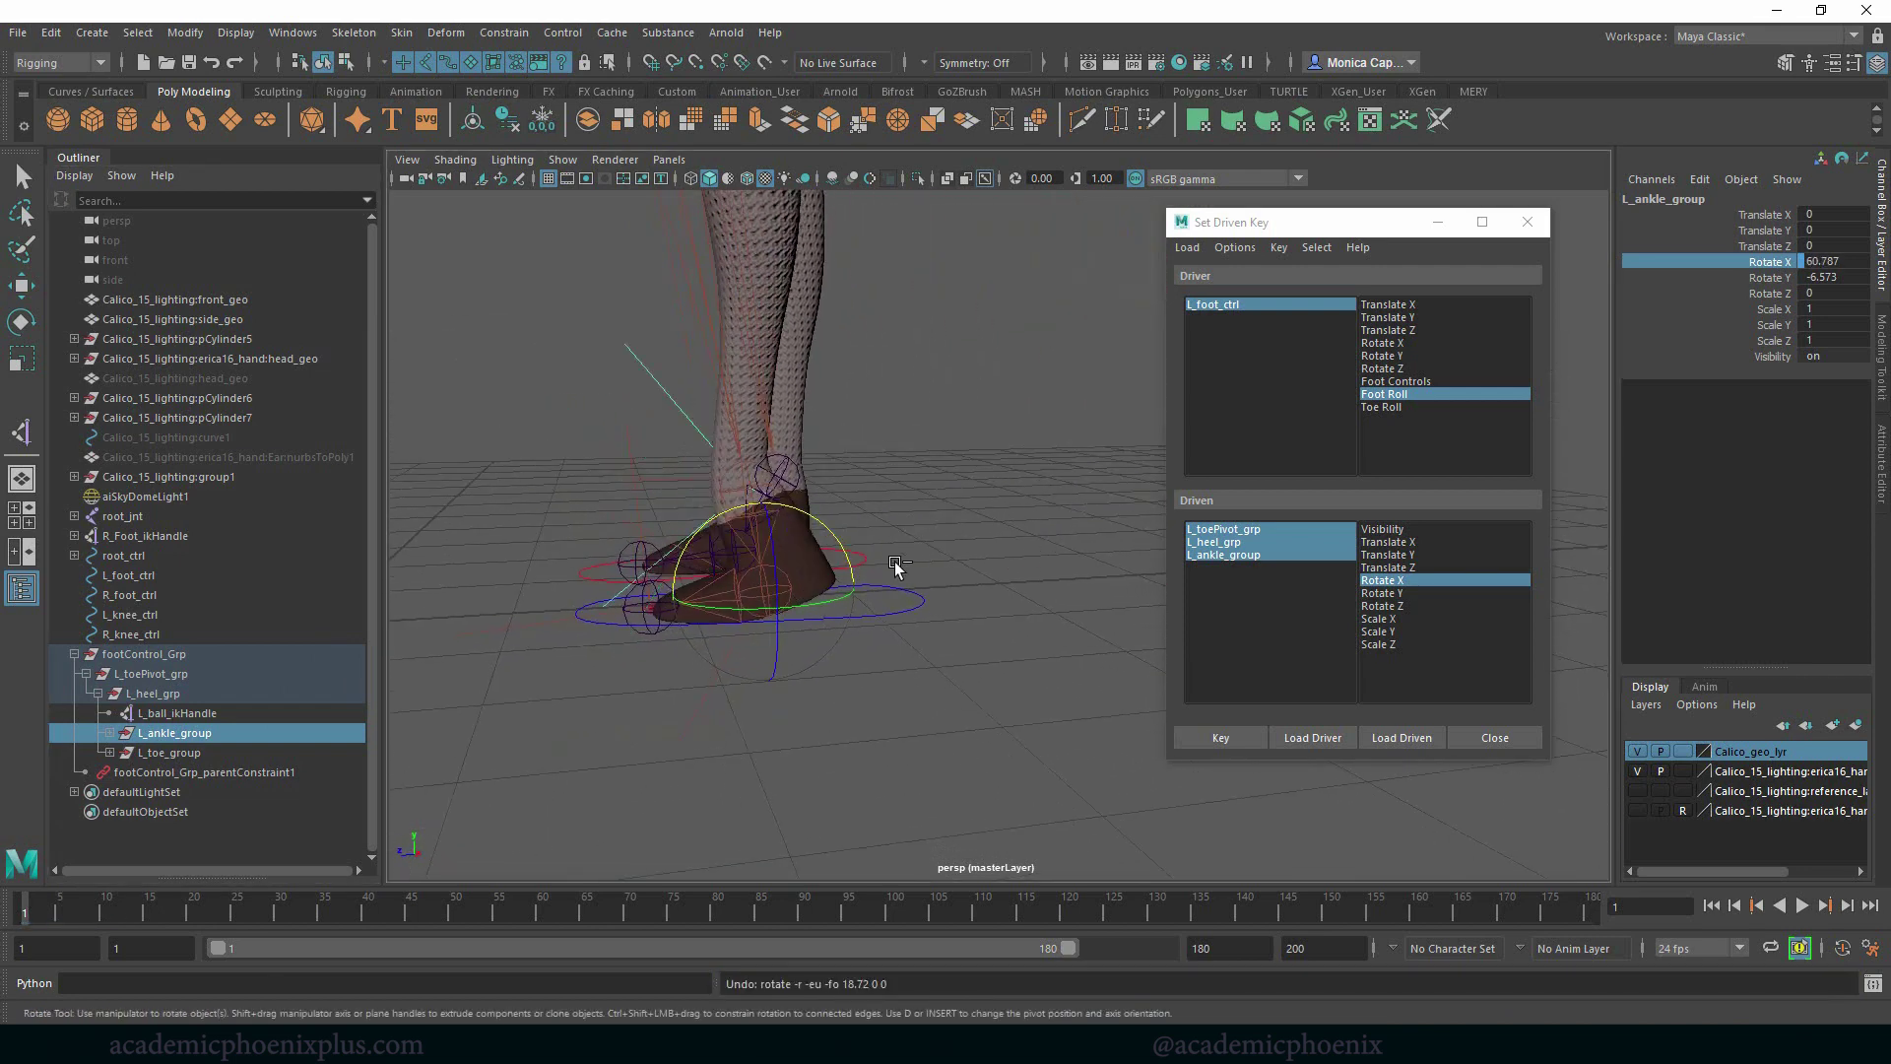
{"action": "left_click_drag", "start_coordinate": [691, 524], "coordinate": [723, 552]}
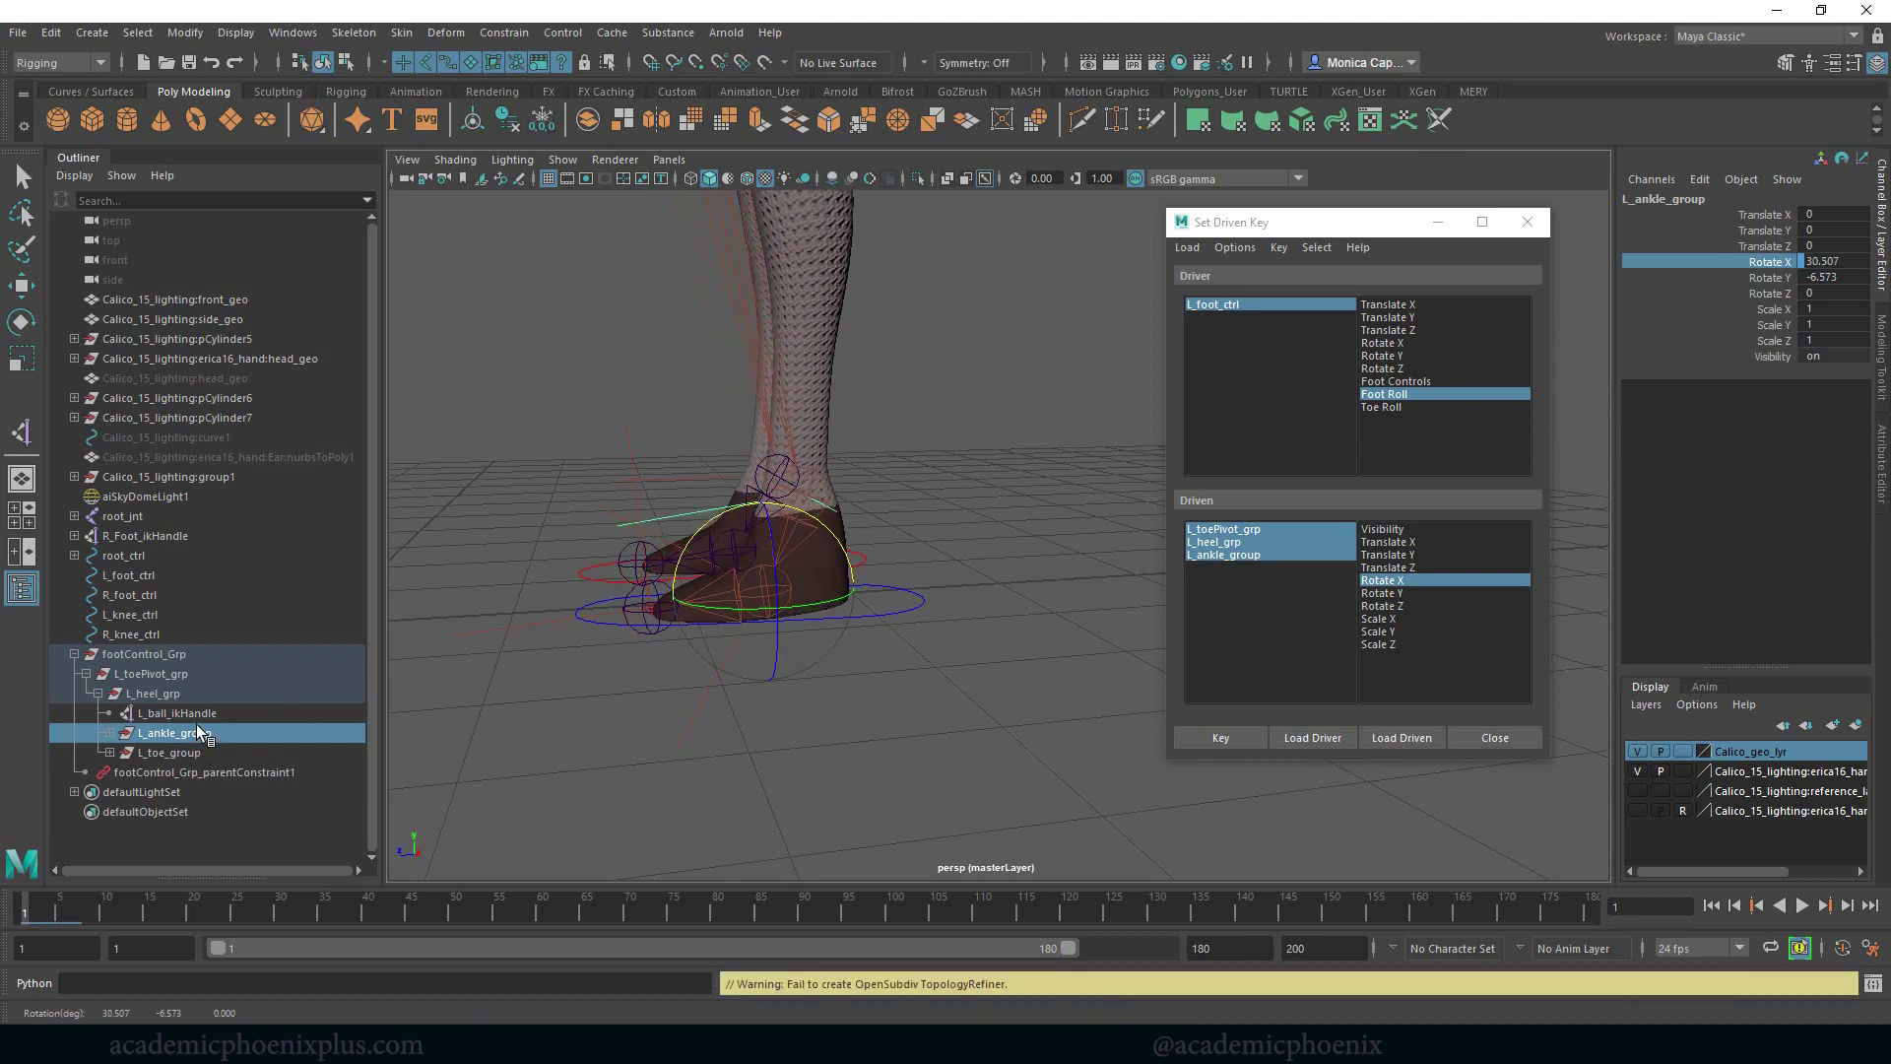
{"action": "left_click", "coordinate": [177, 713], "text": "ctrl"}
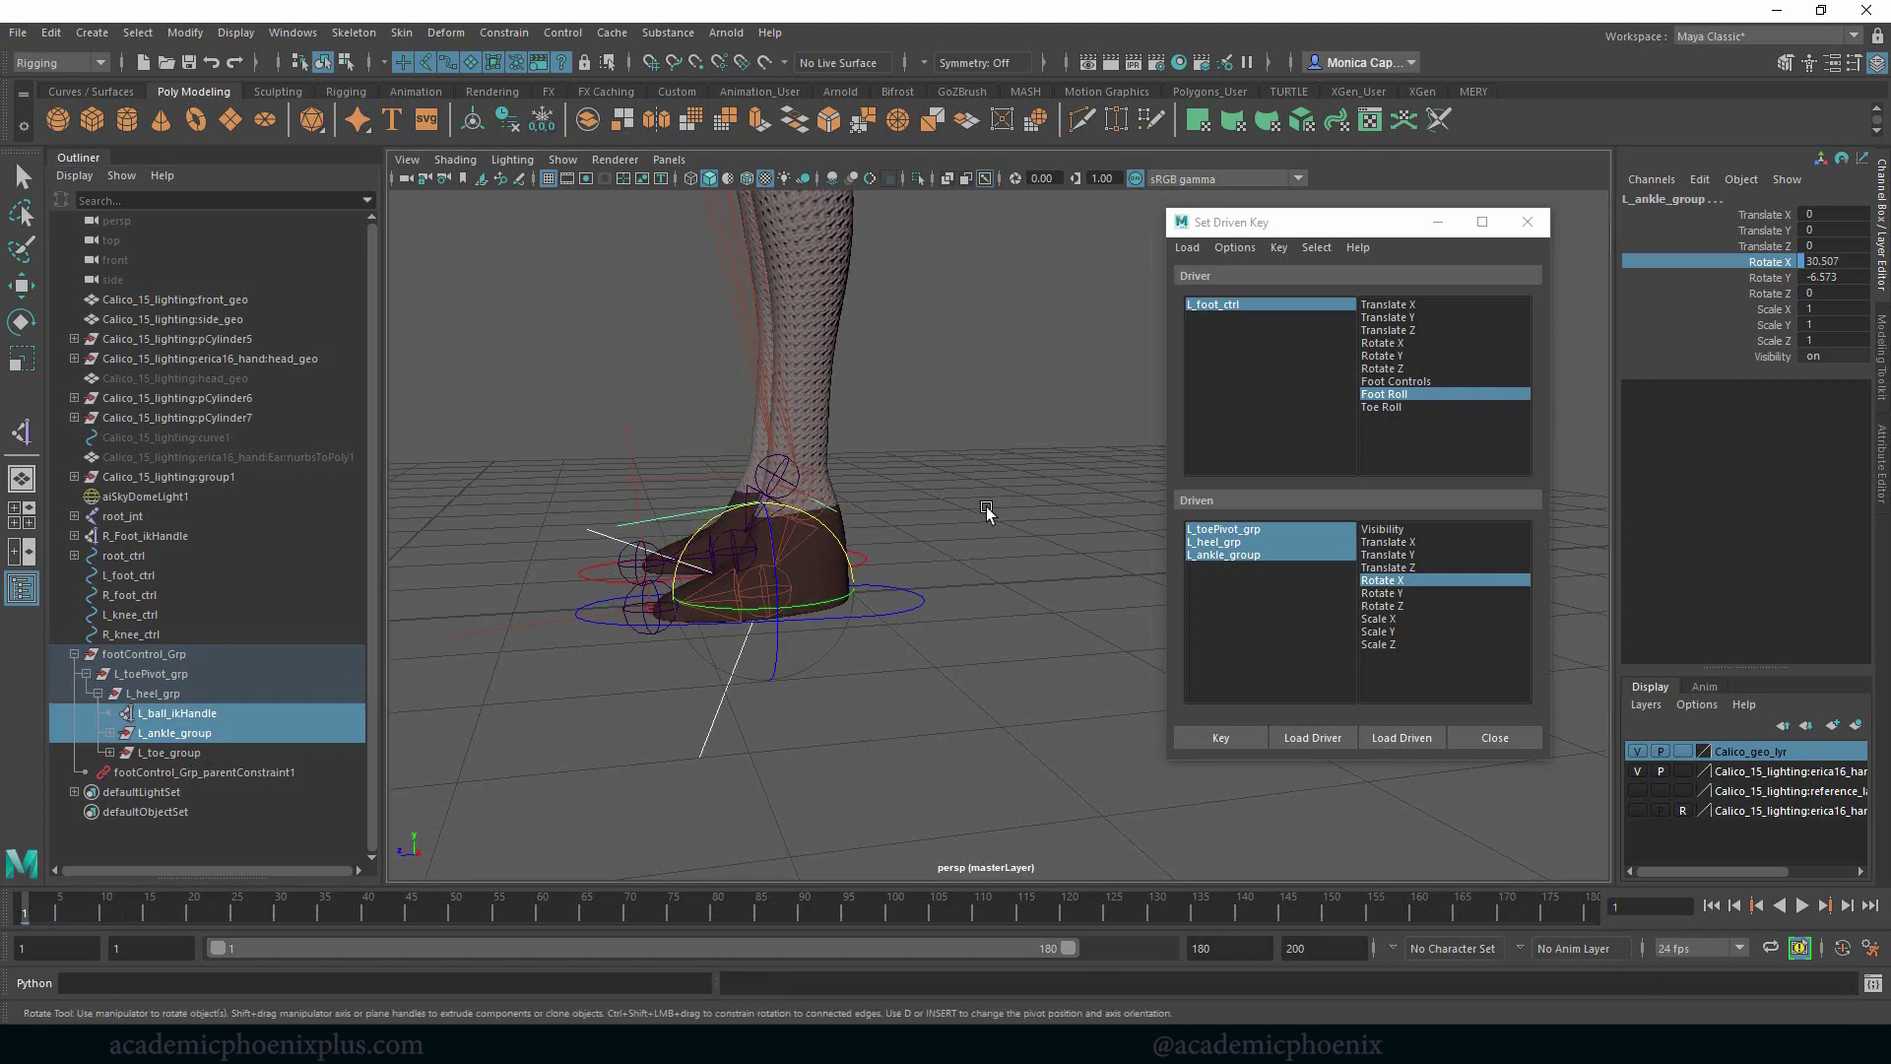
Rotate L_ankle_group to about 55.4 in X, -6 in Y and -2.8 in Z, and key its Rotate X against Foot Roll
{"action": "left_click", "coordinate": [177, 732]}
{"action": "left_click_drag", "start_coordinate": [728, 518], "coordinate": [796, 608]}
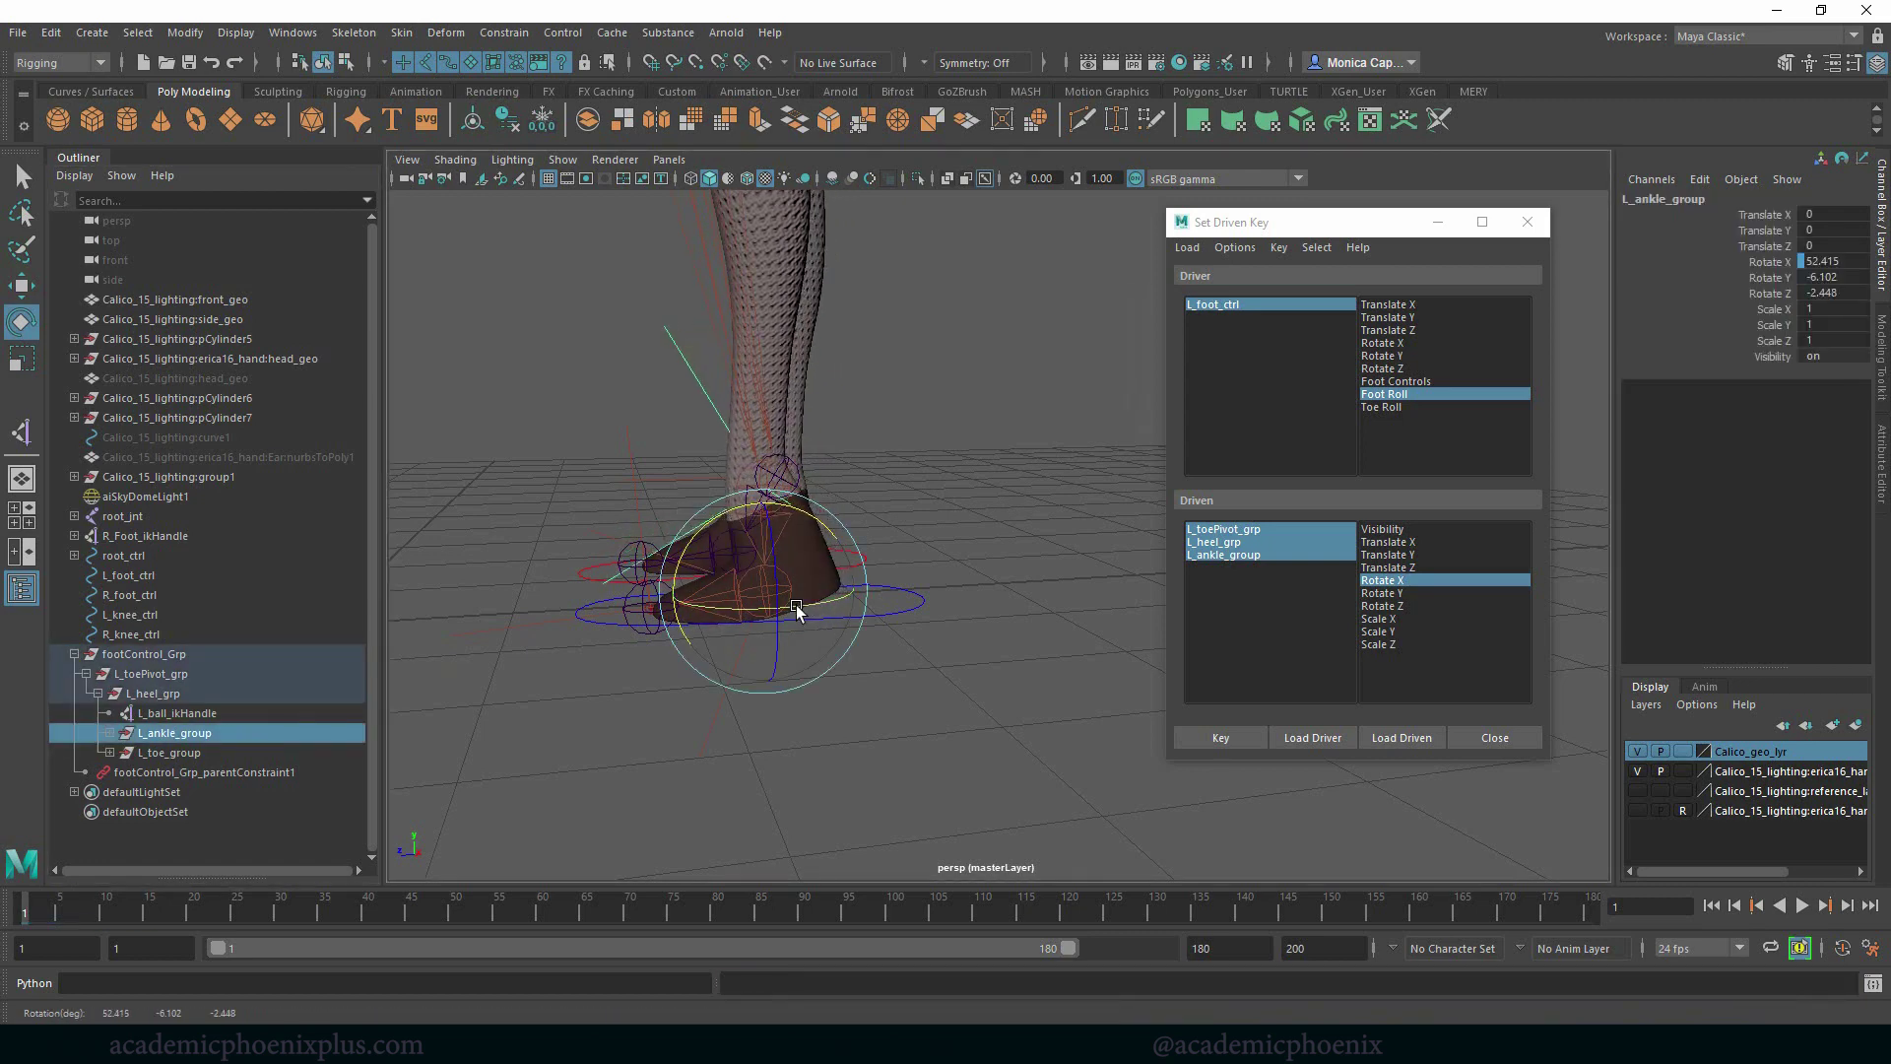
{"action": "mouse_move", "coordinate": [716, 526]}
{"action": "left_mouse_down"}
{"action": "mouse_move", "coordinate": [778, 591]}
{"action": "mouse_move", "coordinate": [718, 533]}
{"action": "mouse_move", "coordinate": [766, 543]}
{"action": "mouse_move", "coordinate": [682, 535]}
{"action": "mouse_move", "coordinate": [710, 525]}
{"action": "left_mouse_up"}
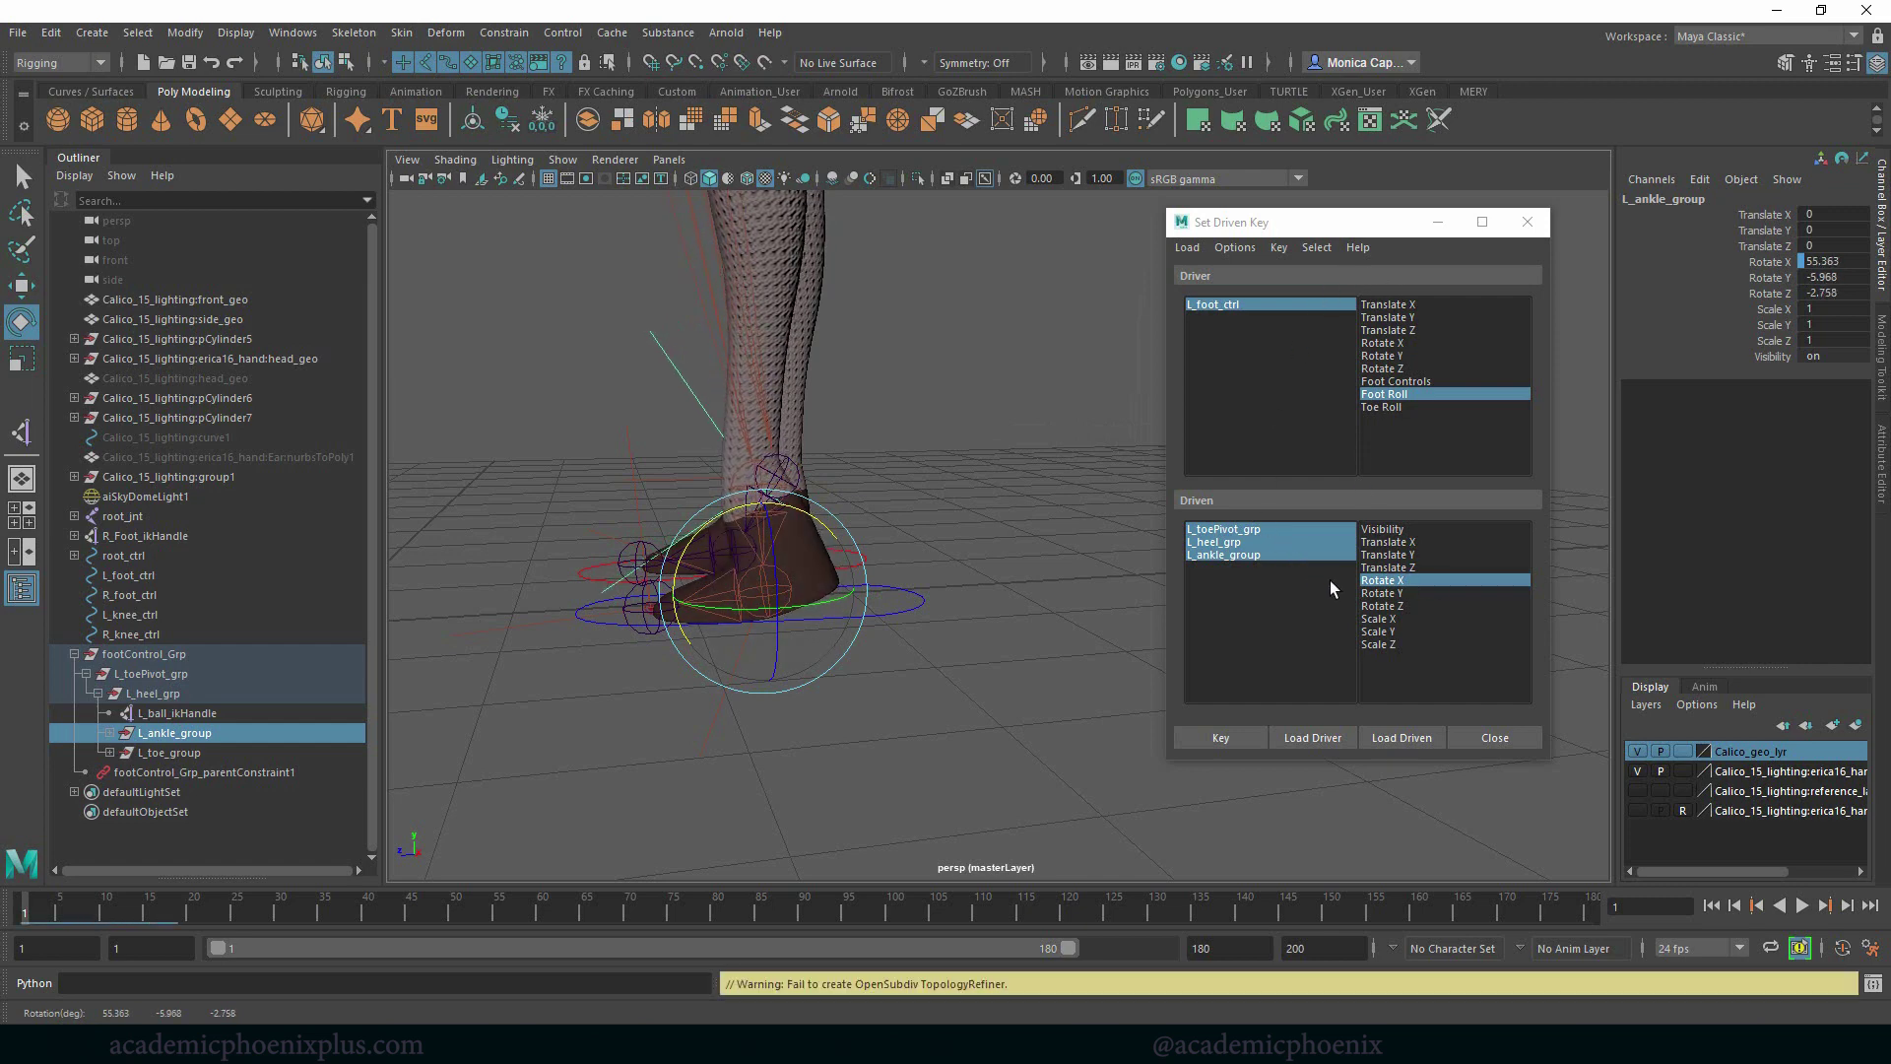
{"action": "left_click", "coordinate": [1243, 749]}
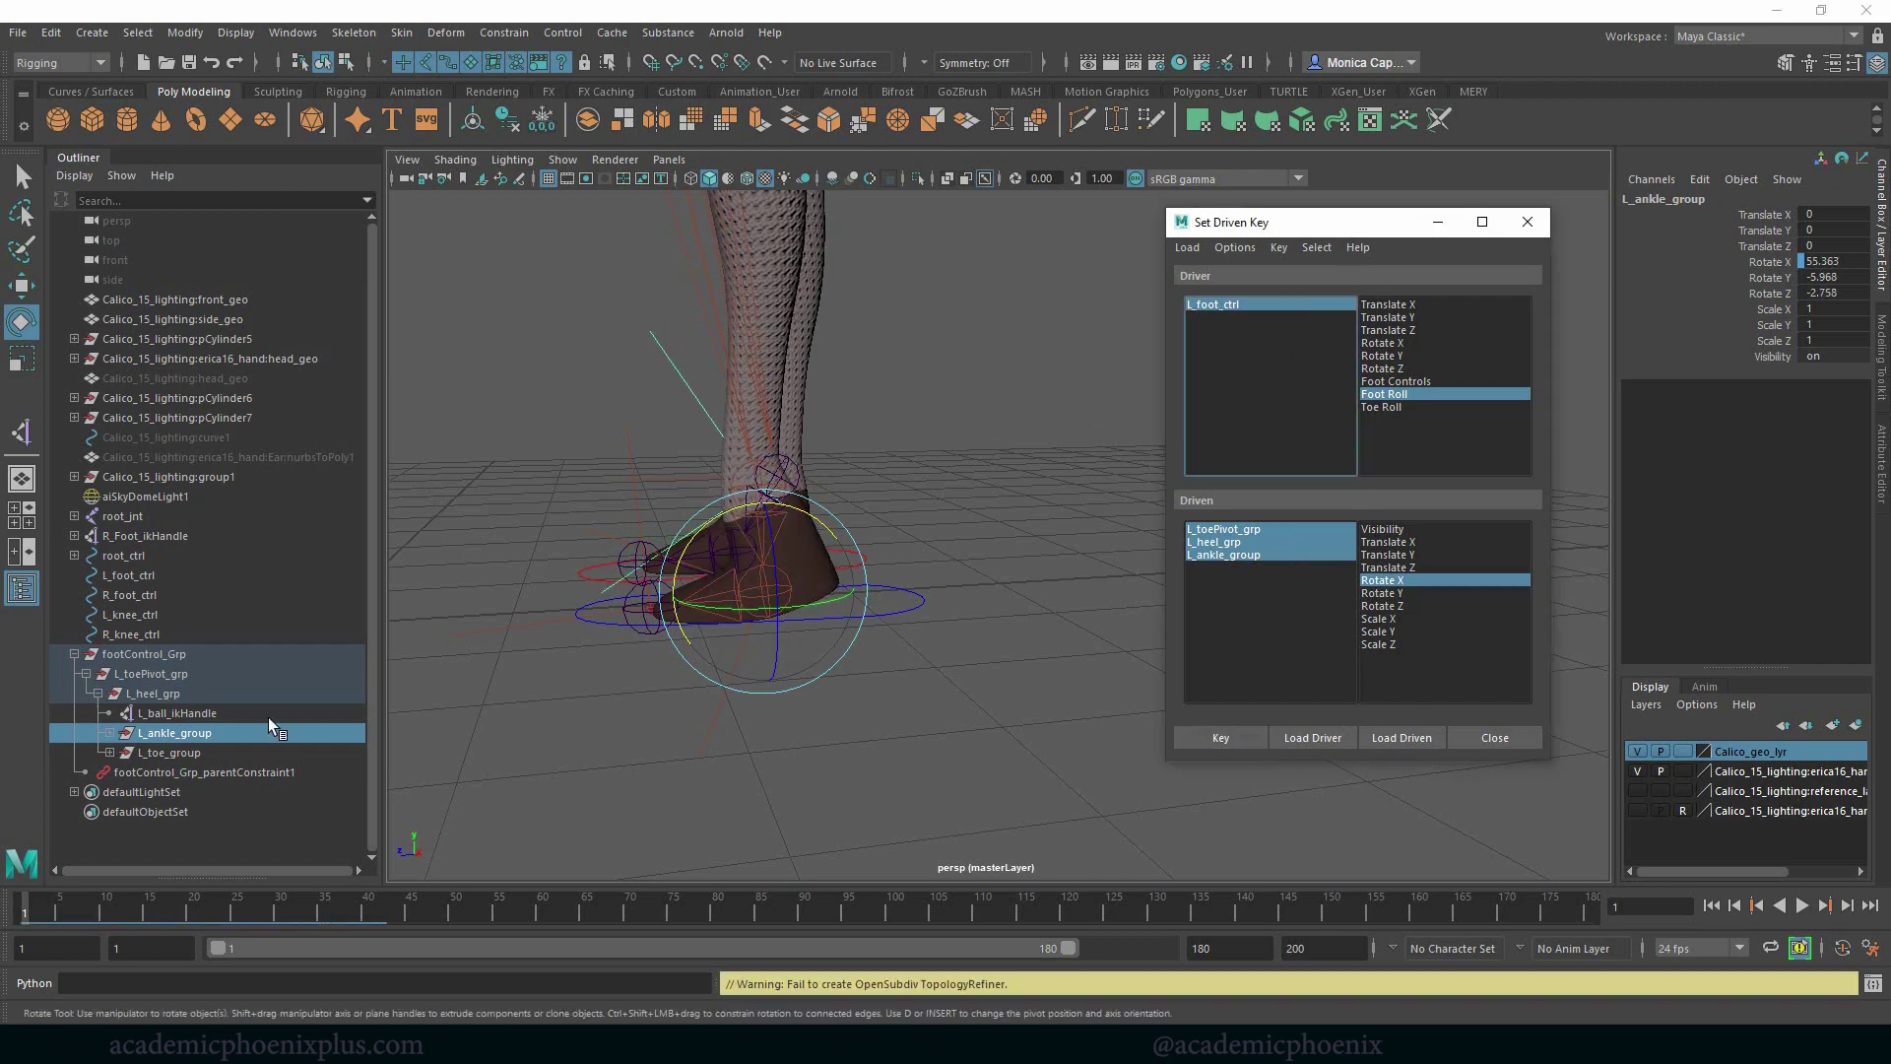
Scrub Foot Roll on L_foot_ctrl to test the keyed heel lift, and reset Foot Roll to 0
{"action": "left_click", "coordinate": [1302, 305]}
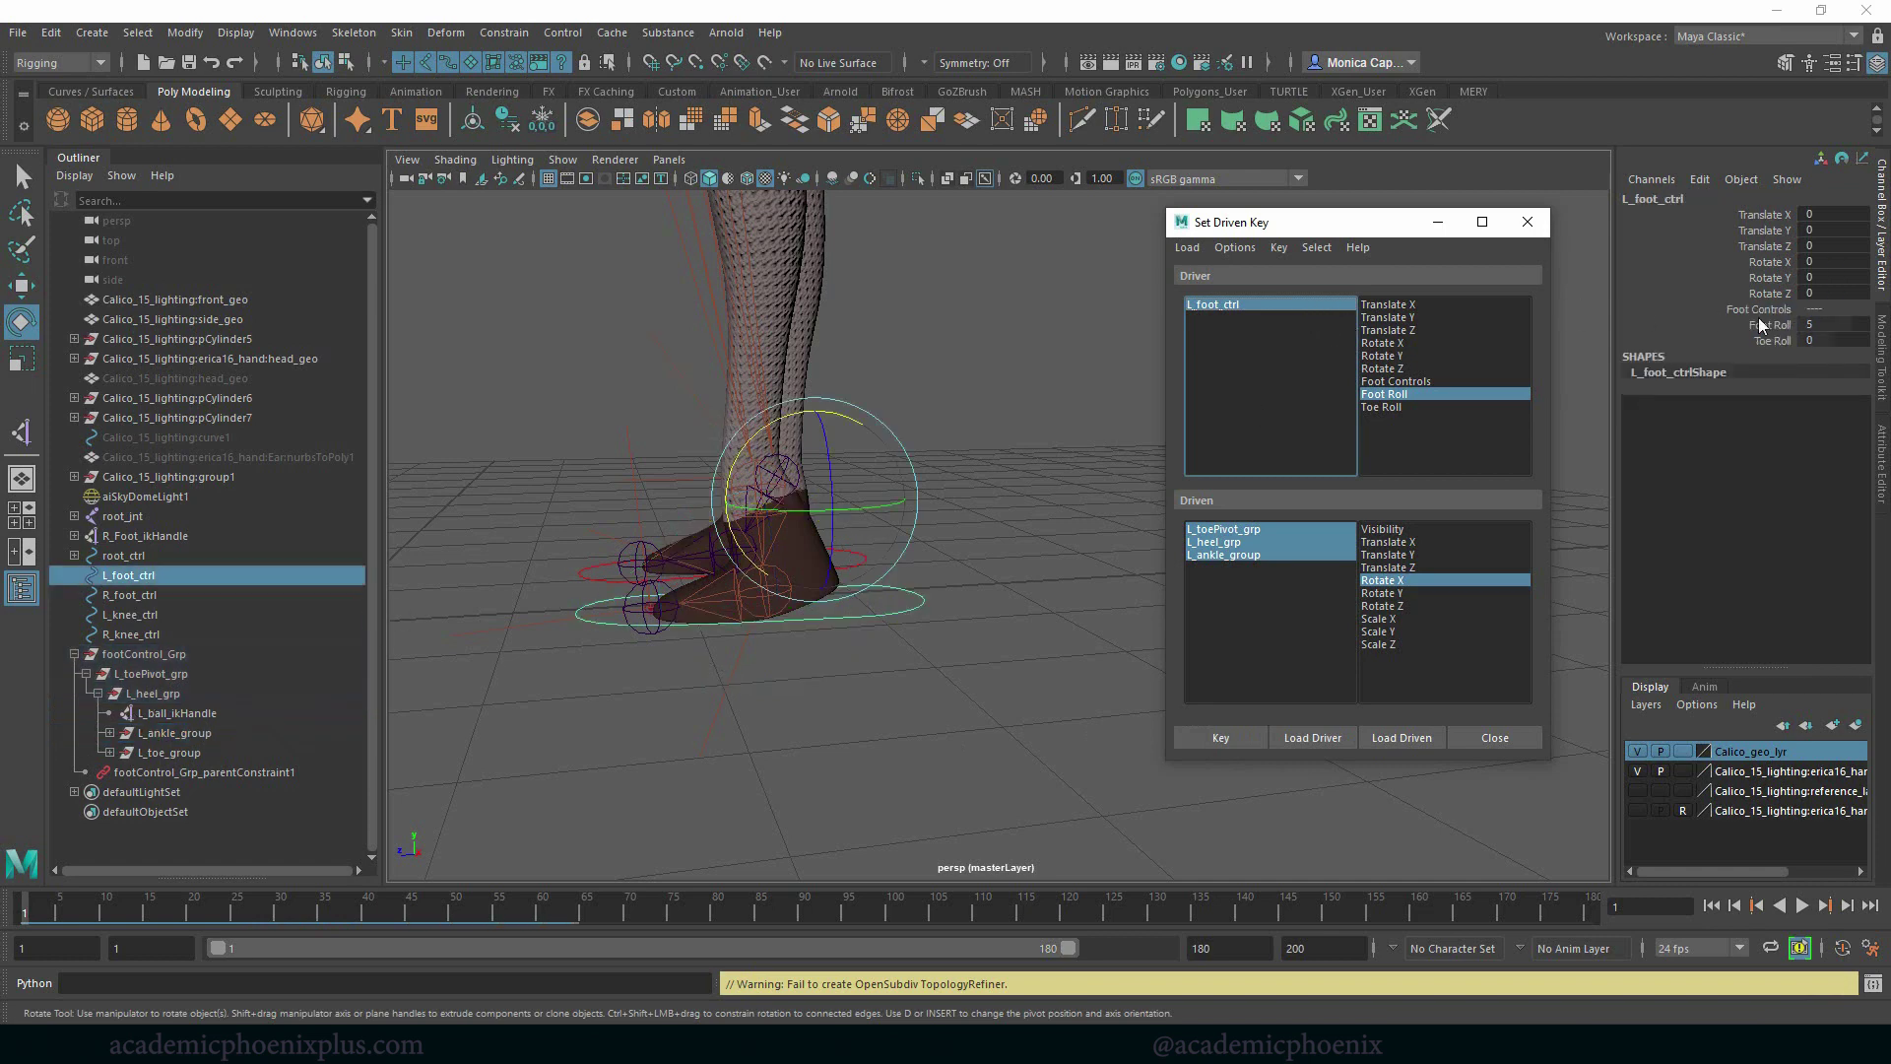
{"action": "left_click", "coordinate": [1770, 325]}
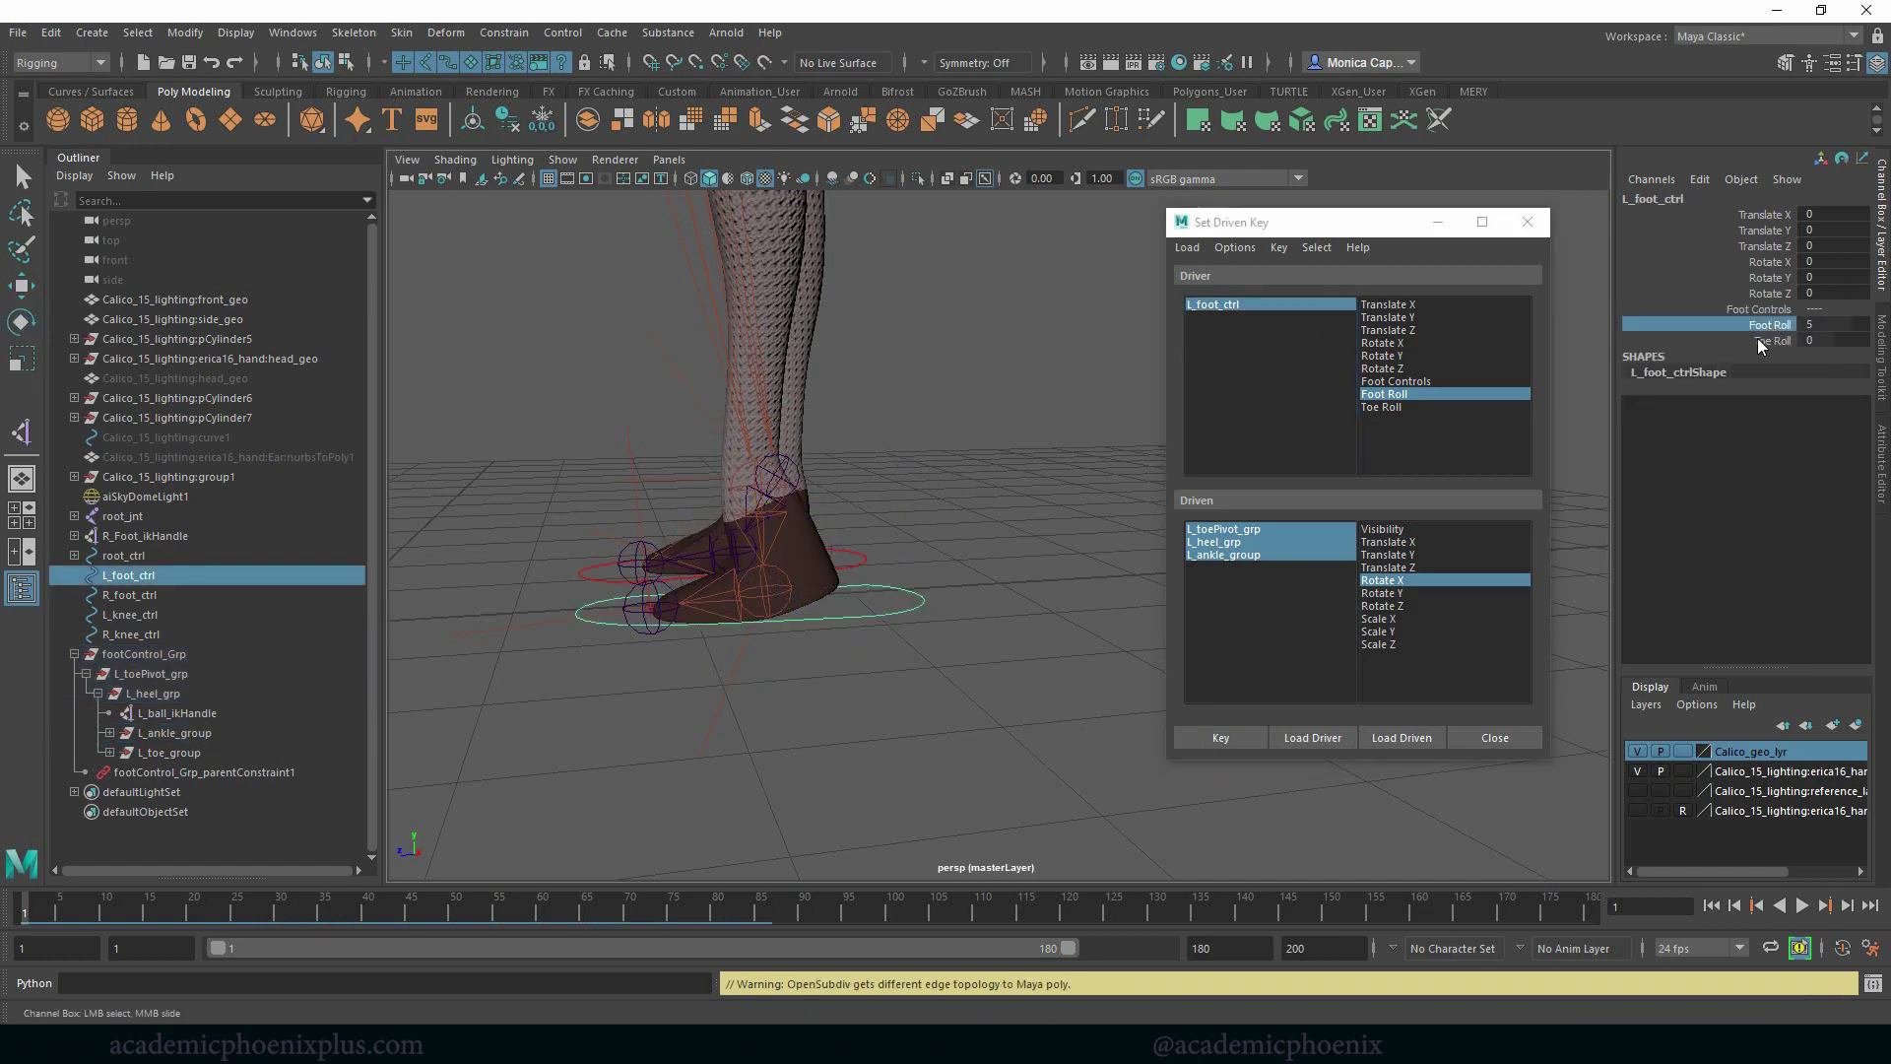
{"action": "left_click", "coordinate": [1830, 324]}
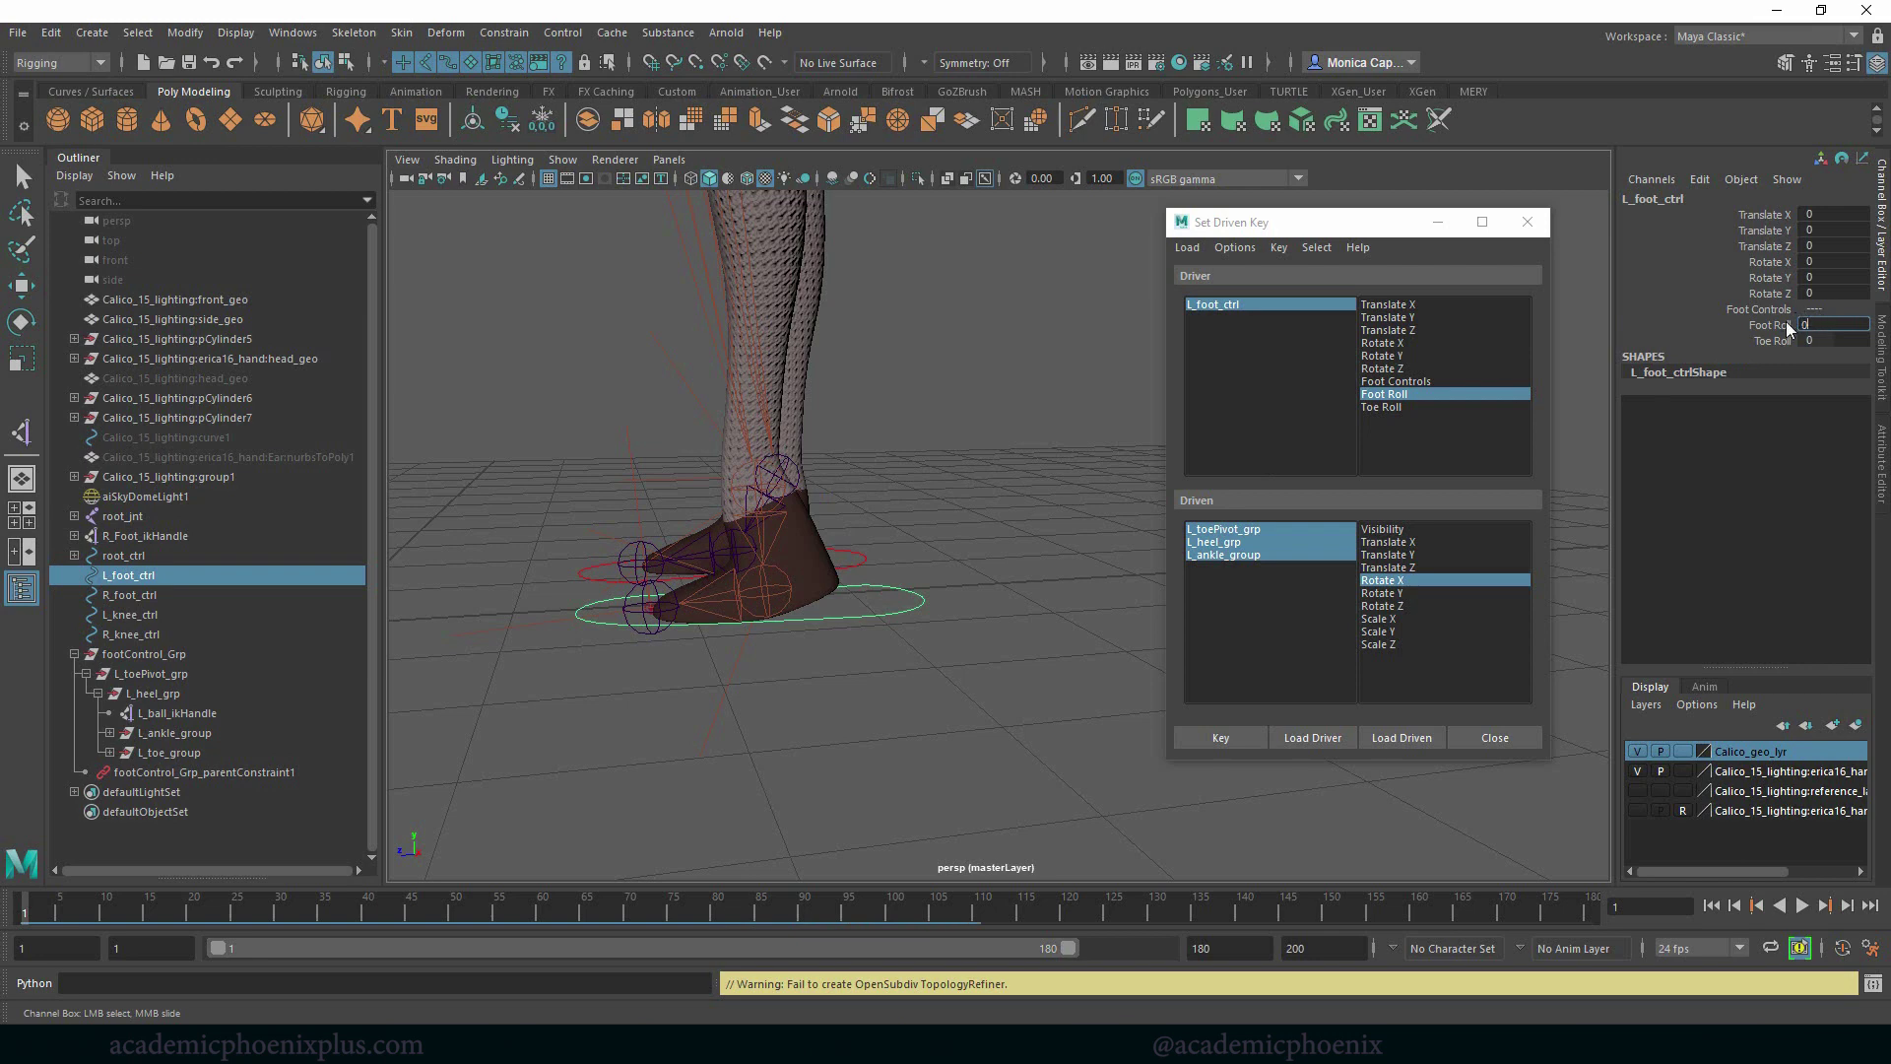
{"action": "key", "text": "Return"}
{"action": "middle_click_drag", "start_coordinate": [934, 501], "coordinate": [1053, 504]}
{"action": "middle_click_drag", "start_coordinate": [1033, 503], "coordinate": [936, 507]}
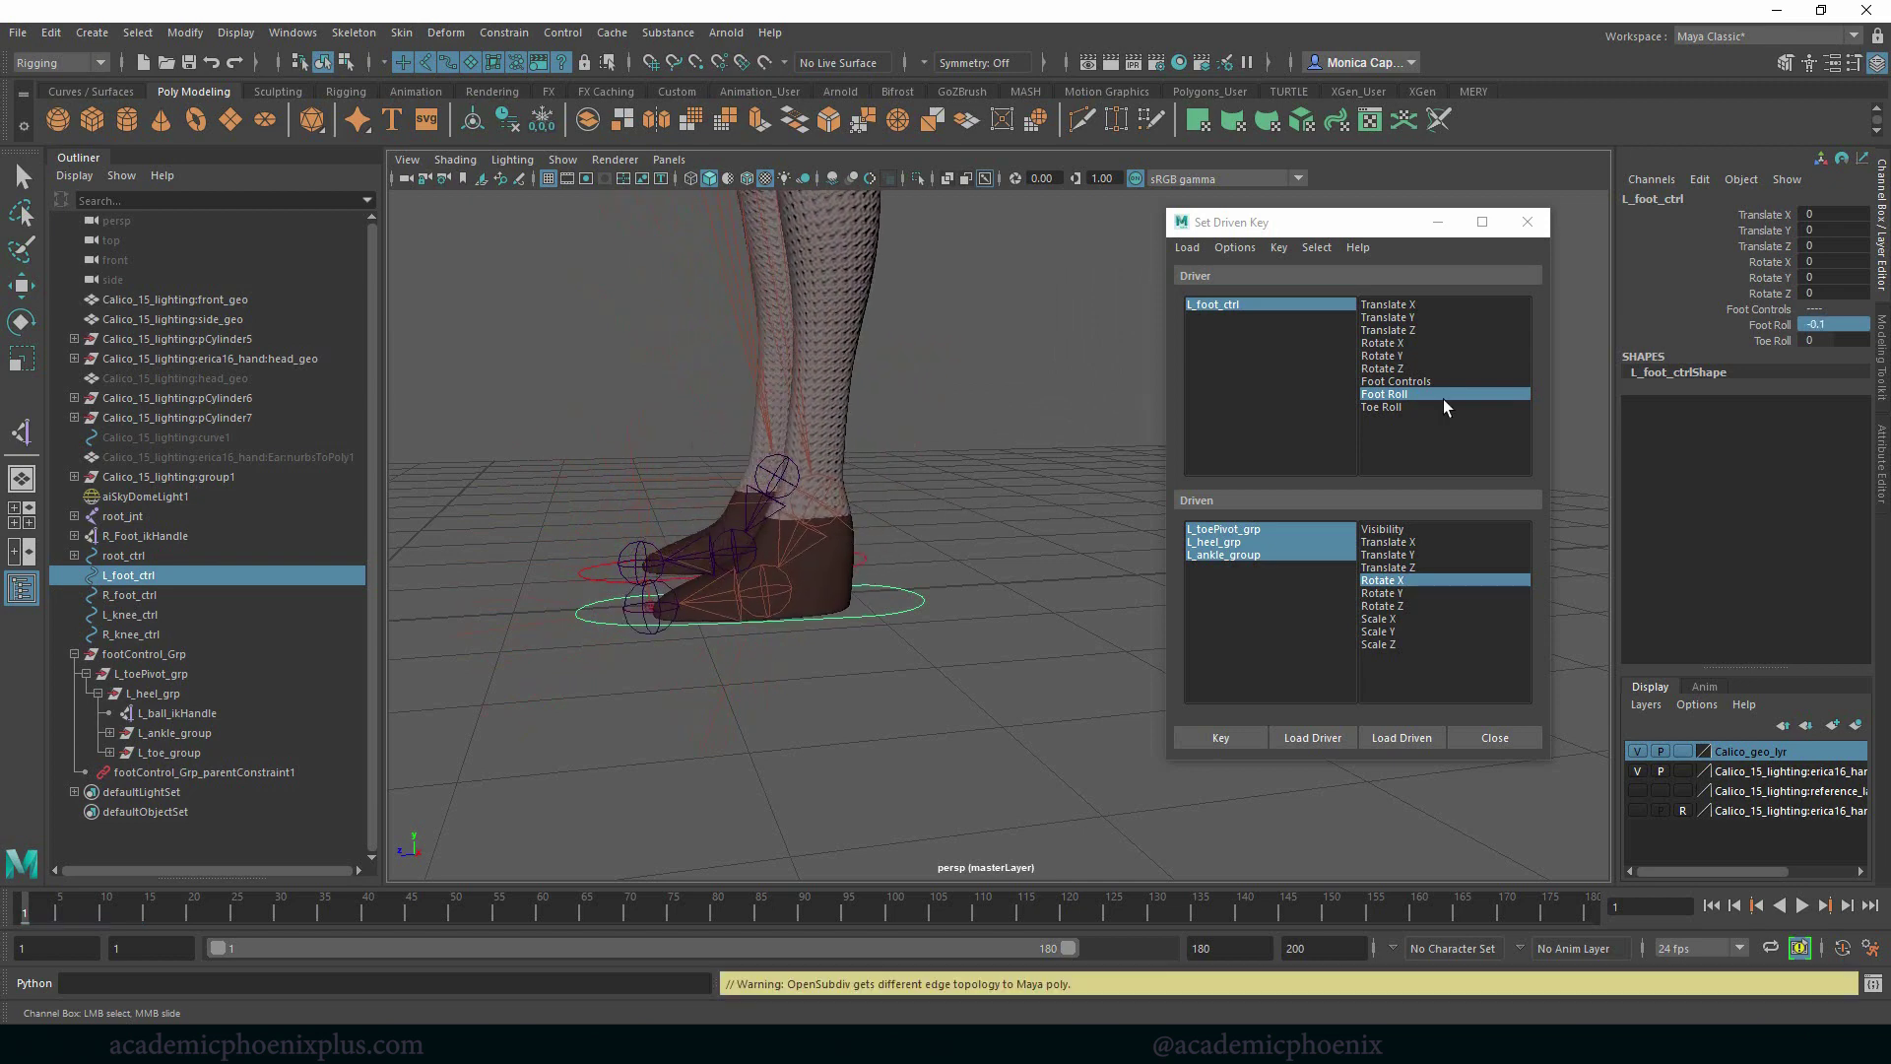
{"action": "double_click", "coordinate": [1817, 326]}
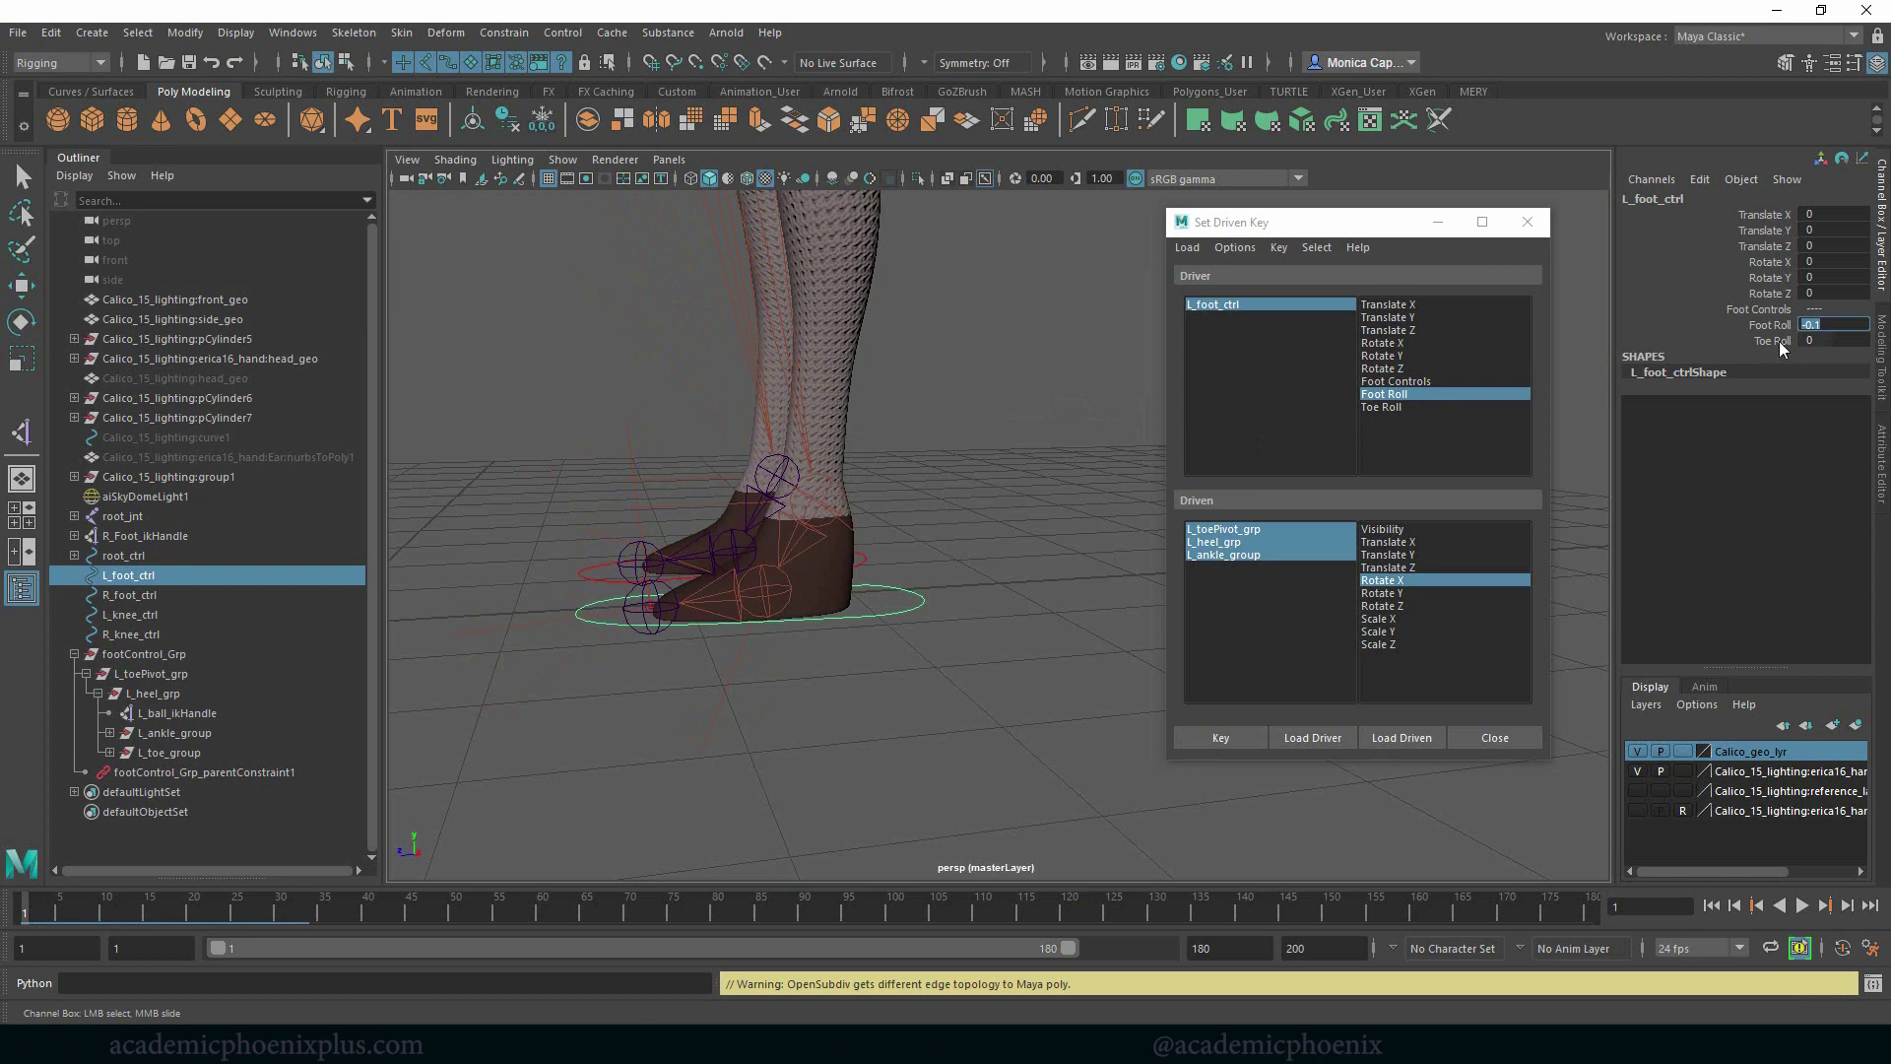
{"action": "type", "text": "0"}
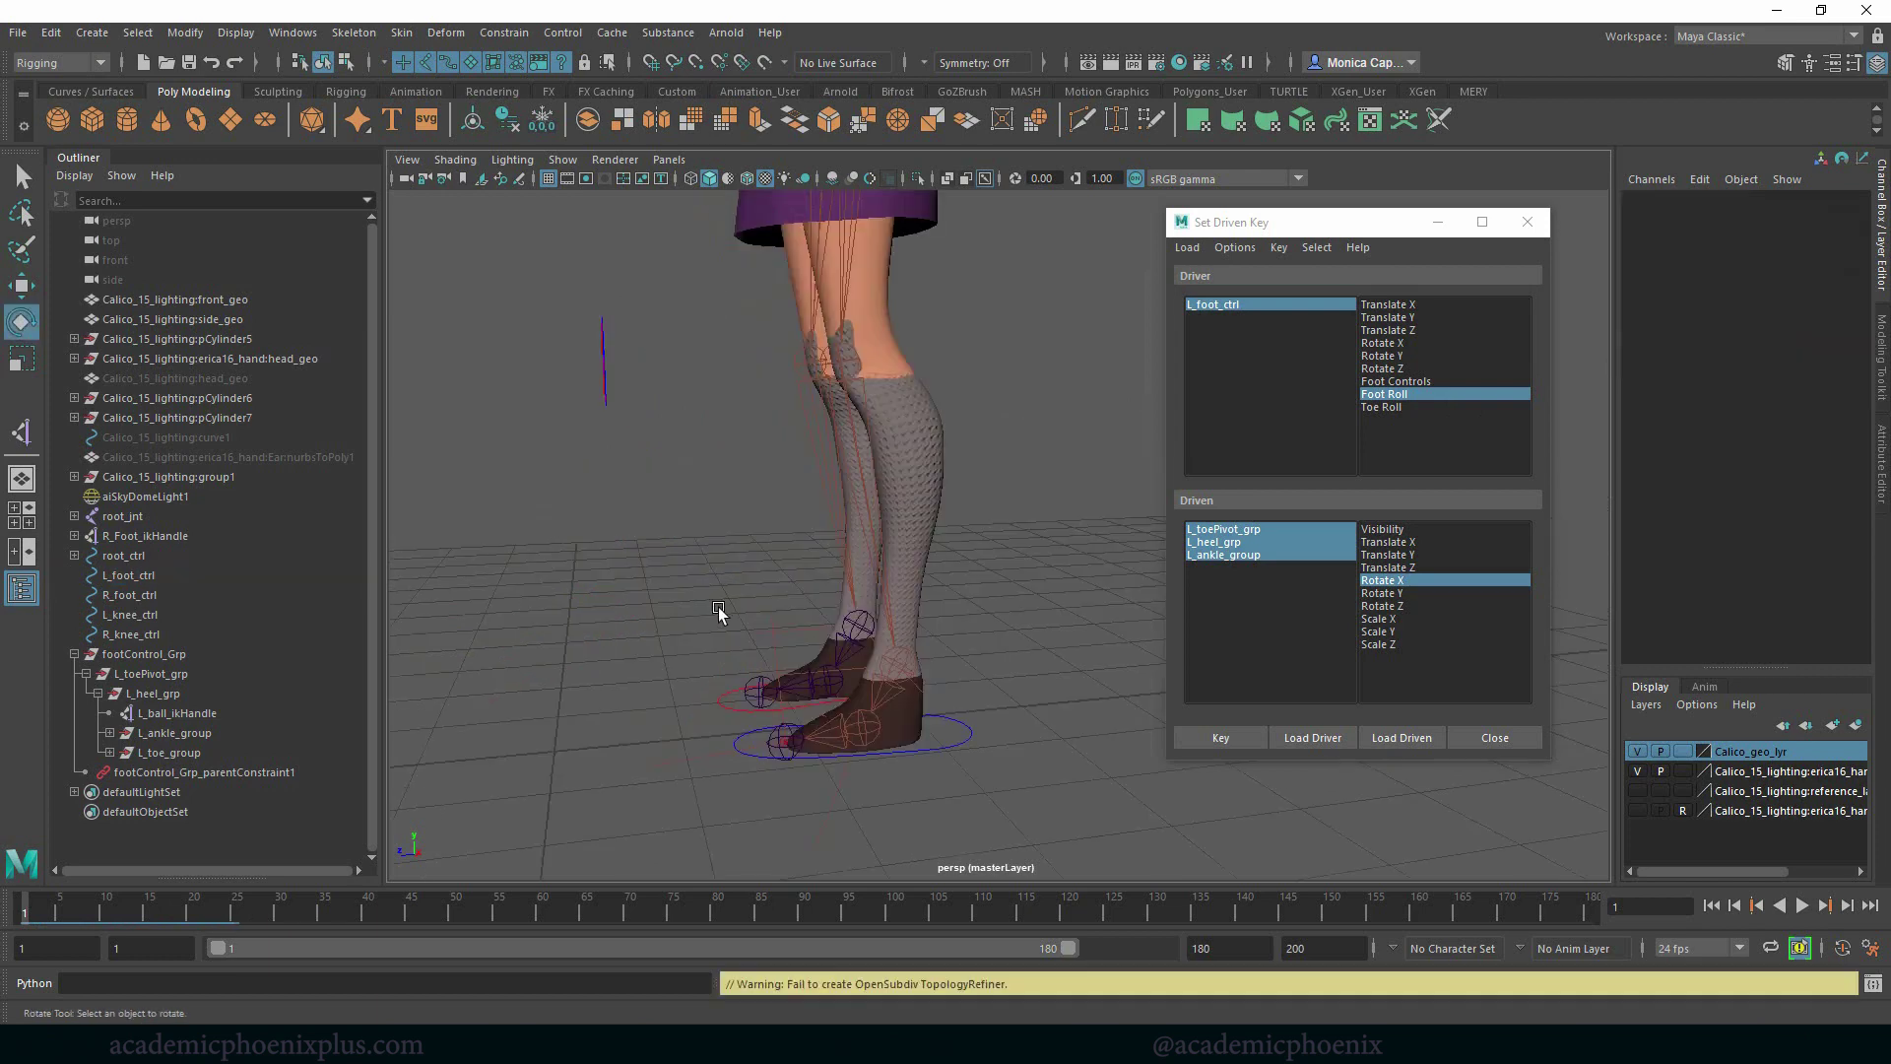
Reload L_foot_ctrl as the driver in Set Driven Key and choose Toe Roll as its driving attribute
{"action": "left_click_drag", "start_coordinate": [718, 606], "coordinate": [824, 602], "text": "alt"}
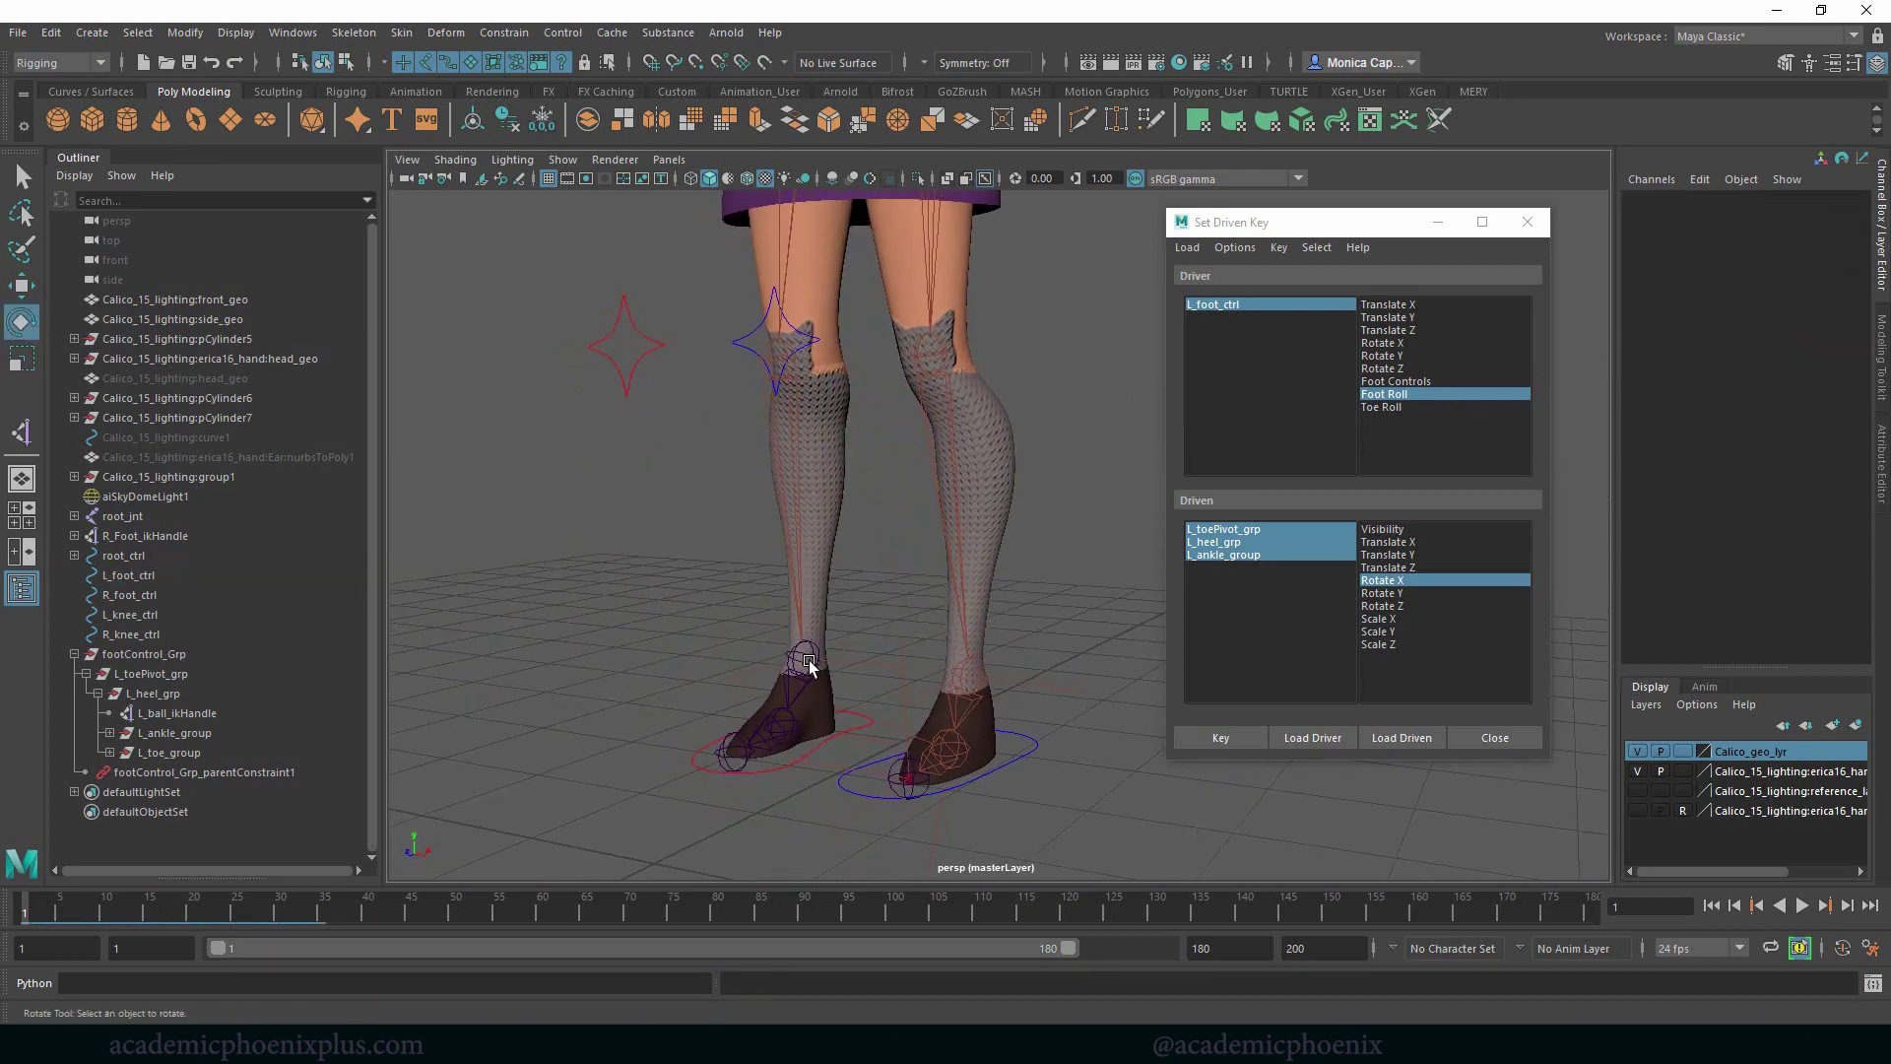
{"action": "left_click", "coordinate": [809, 661]}
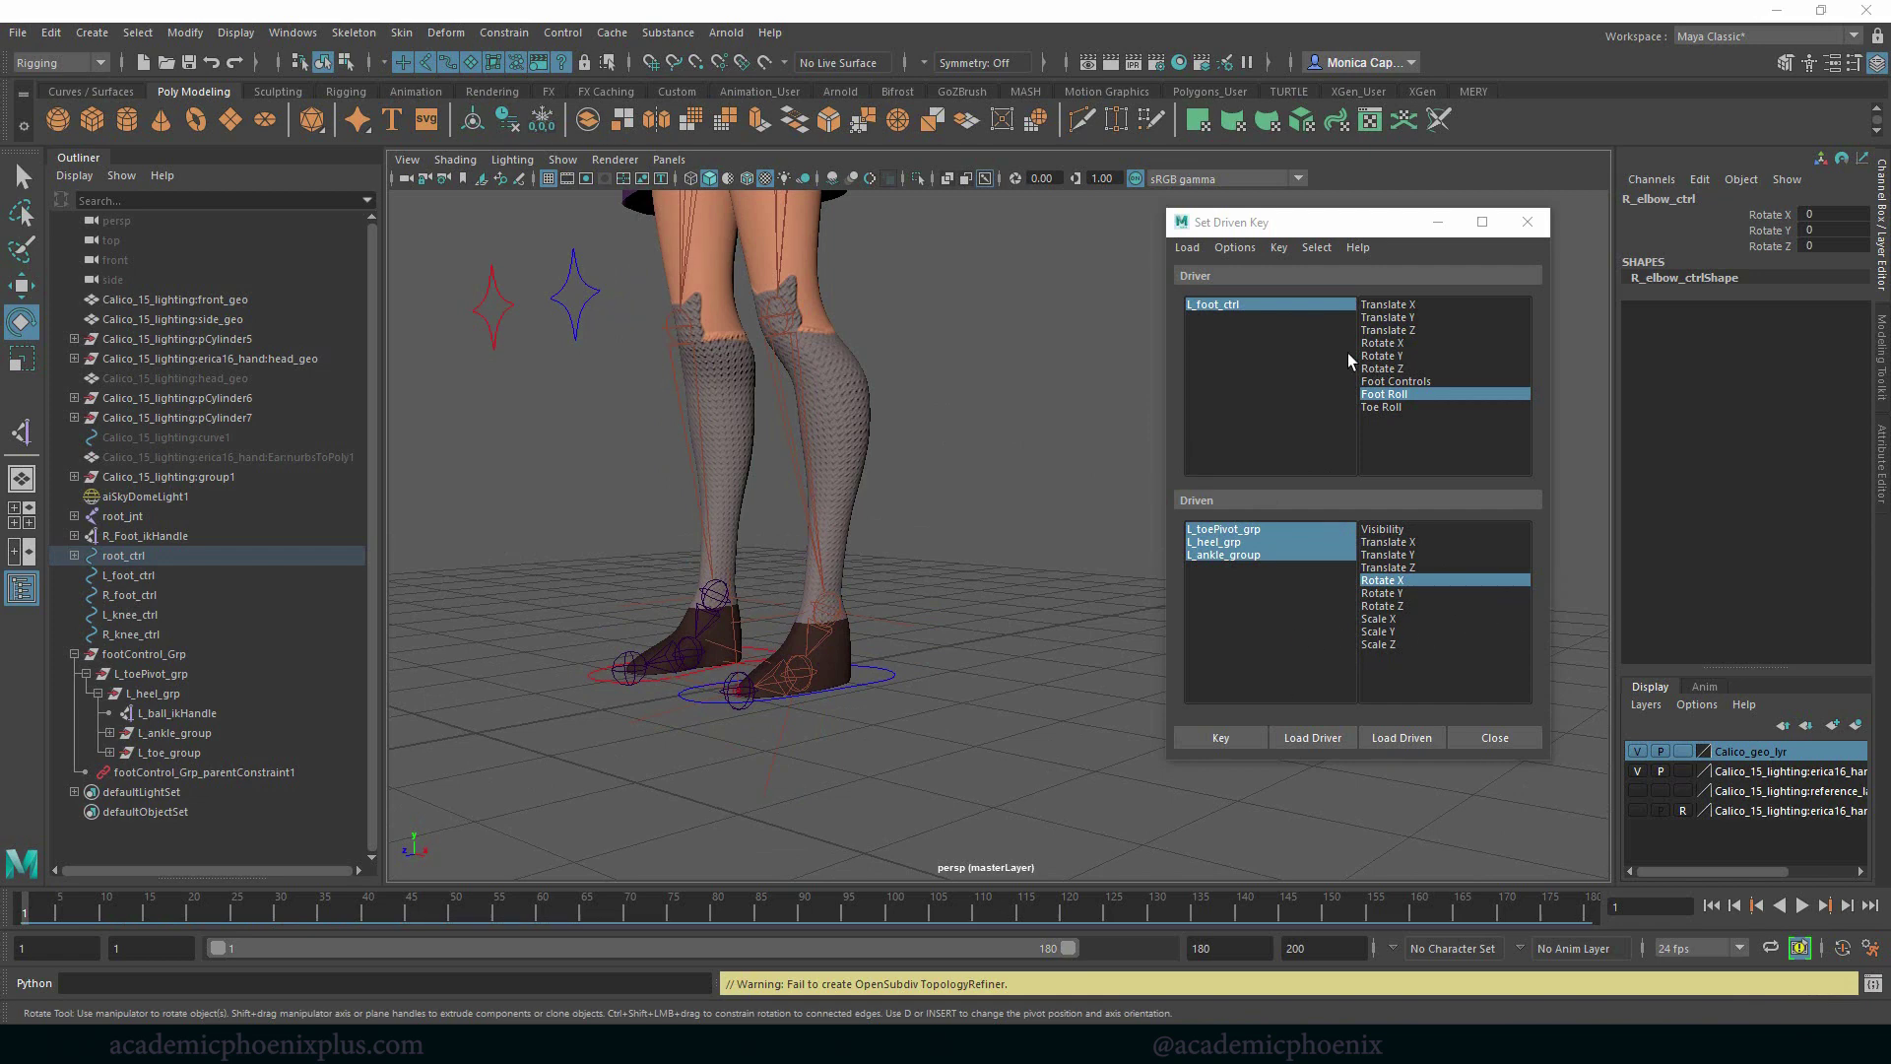
{"action": "left_click", "coordinate": [874, 678]}
{"action": "left_click", "coordinate": [891, 690]}
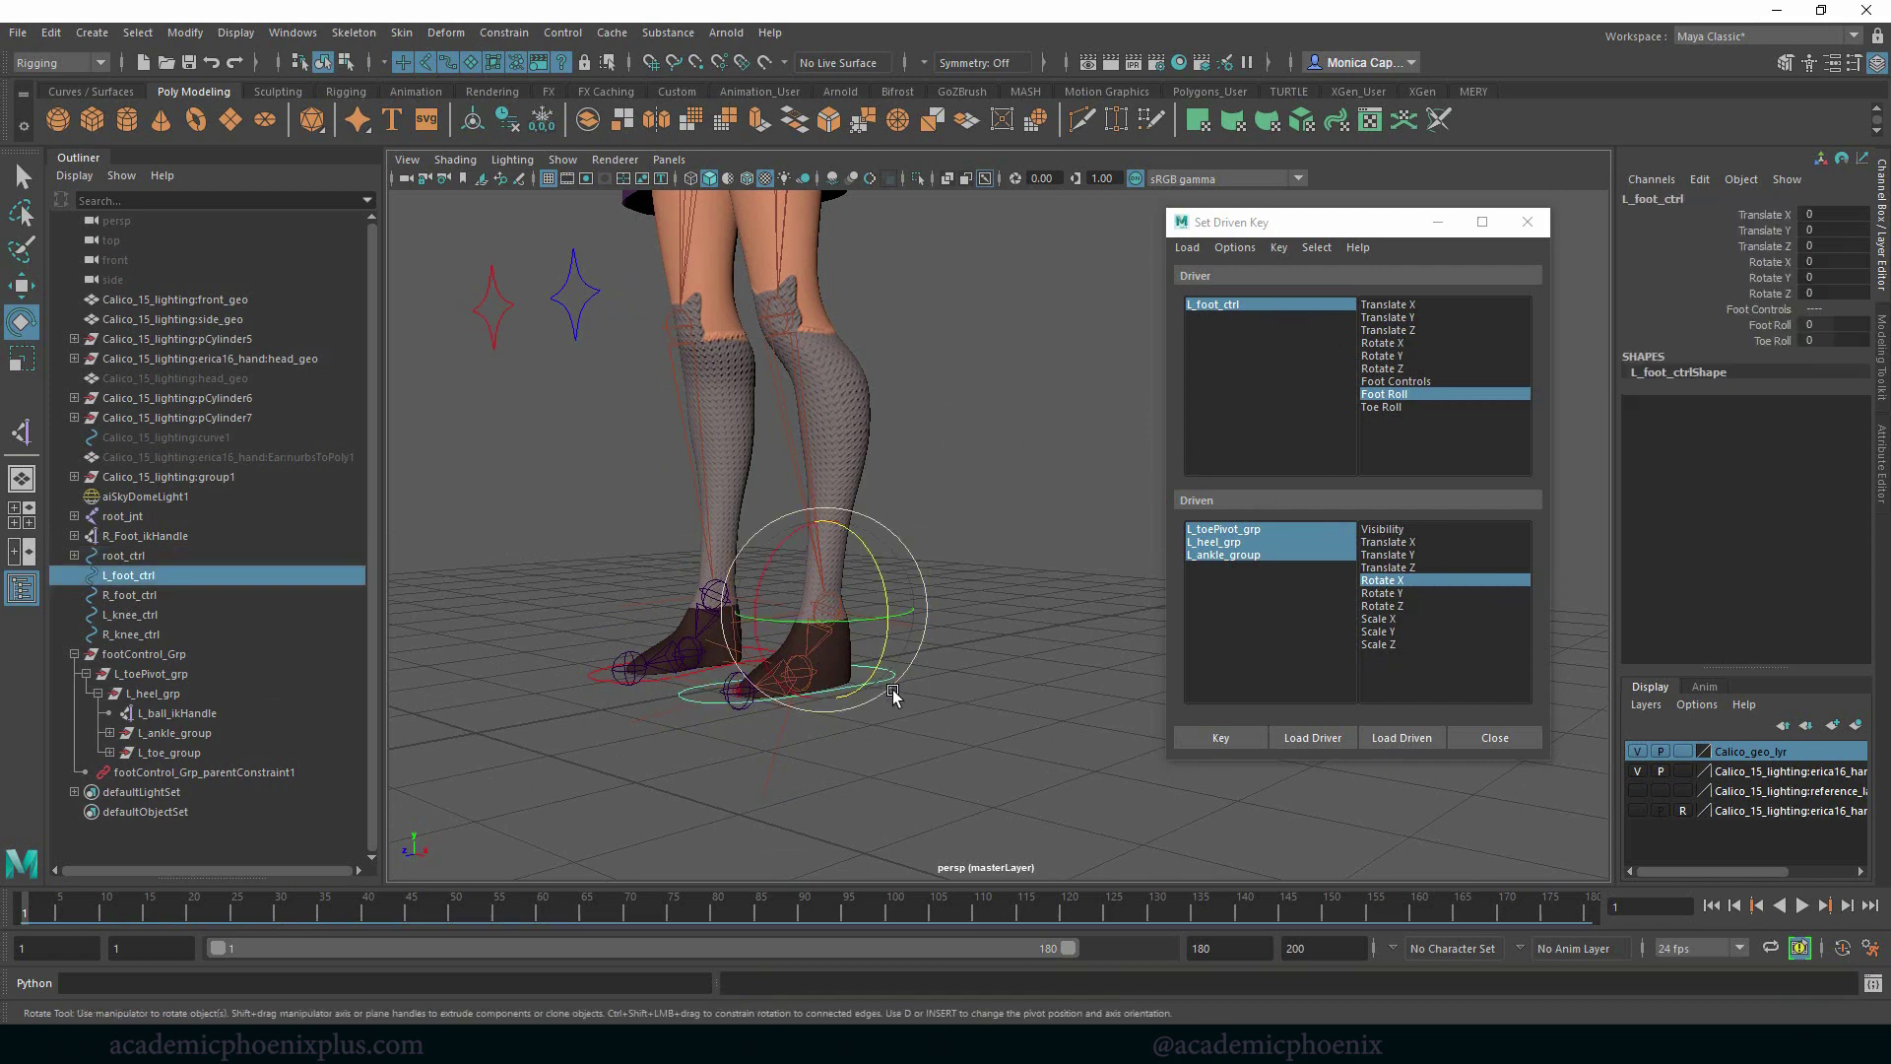
{"action": "left_click", "coordinate": [1774, 340]}
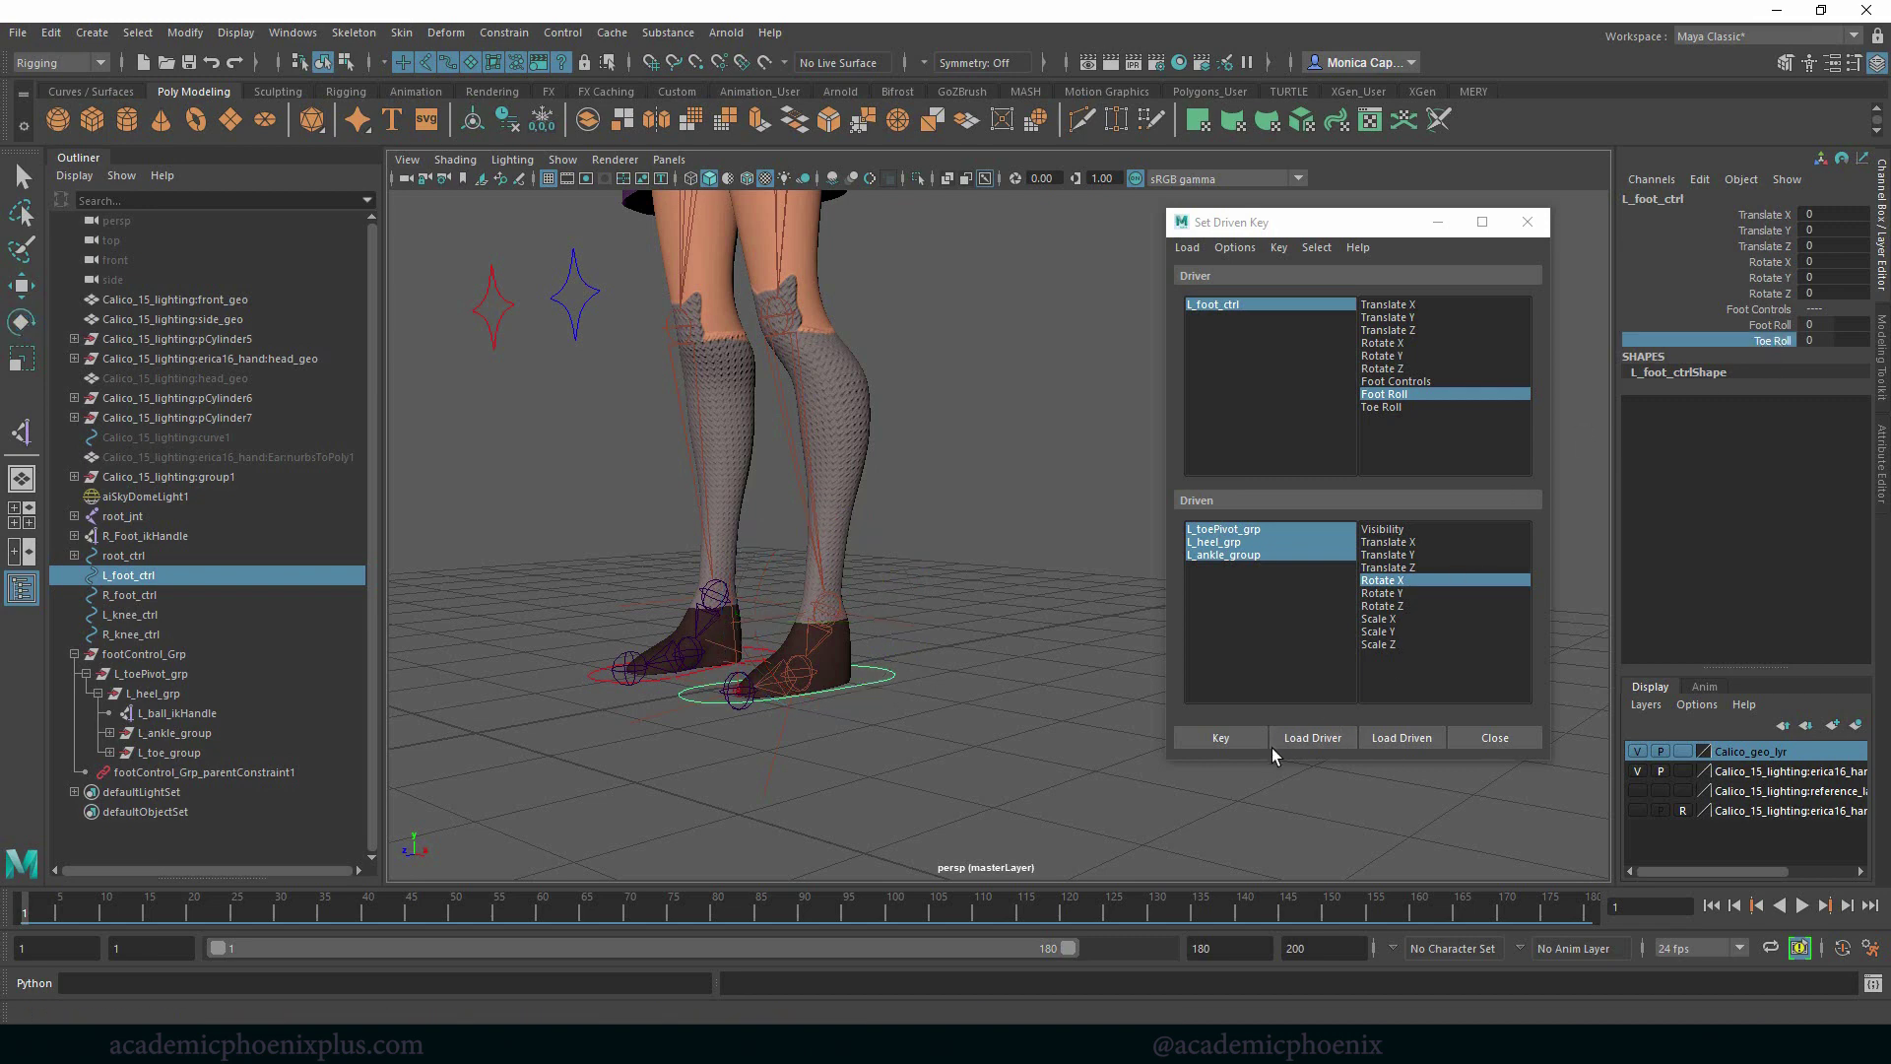
{"action": "left_click", "coordinate": [1316, 737]}
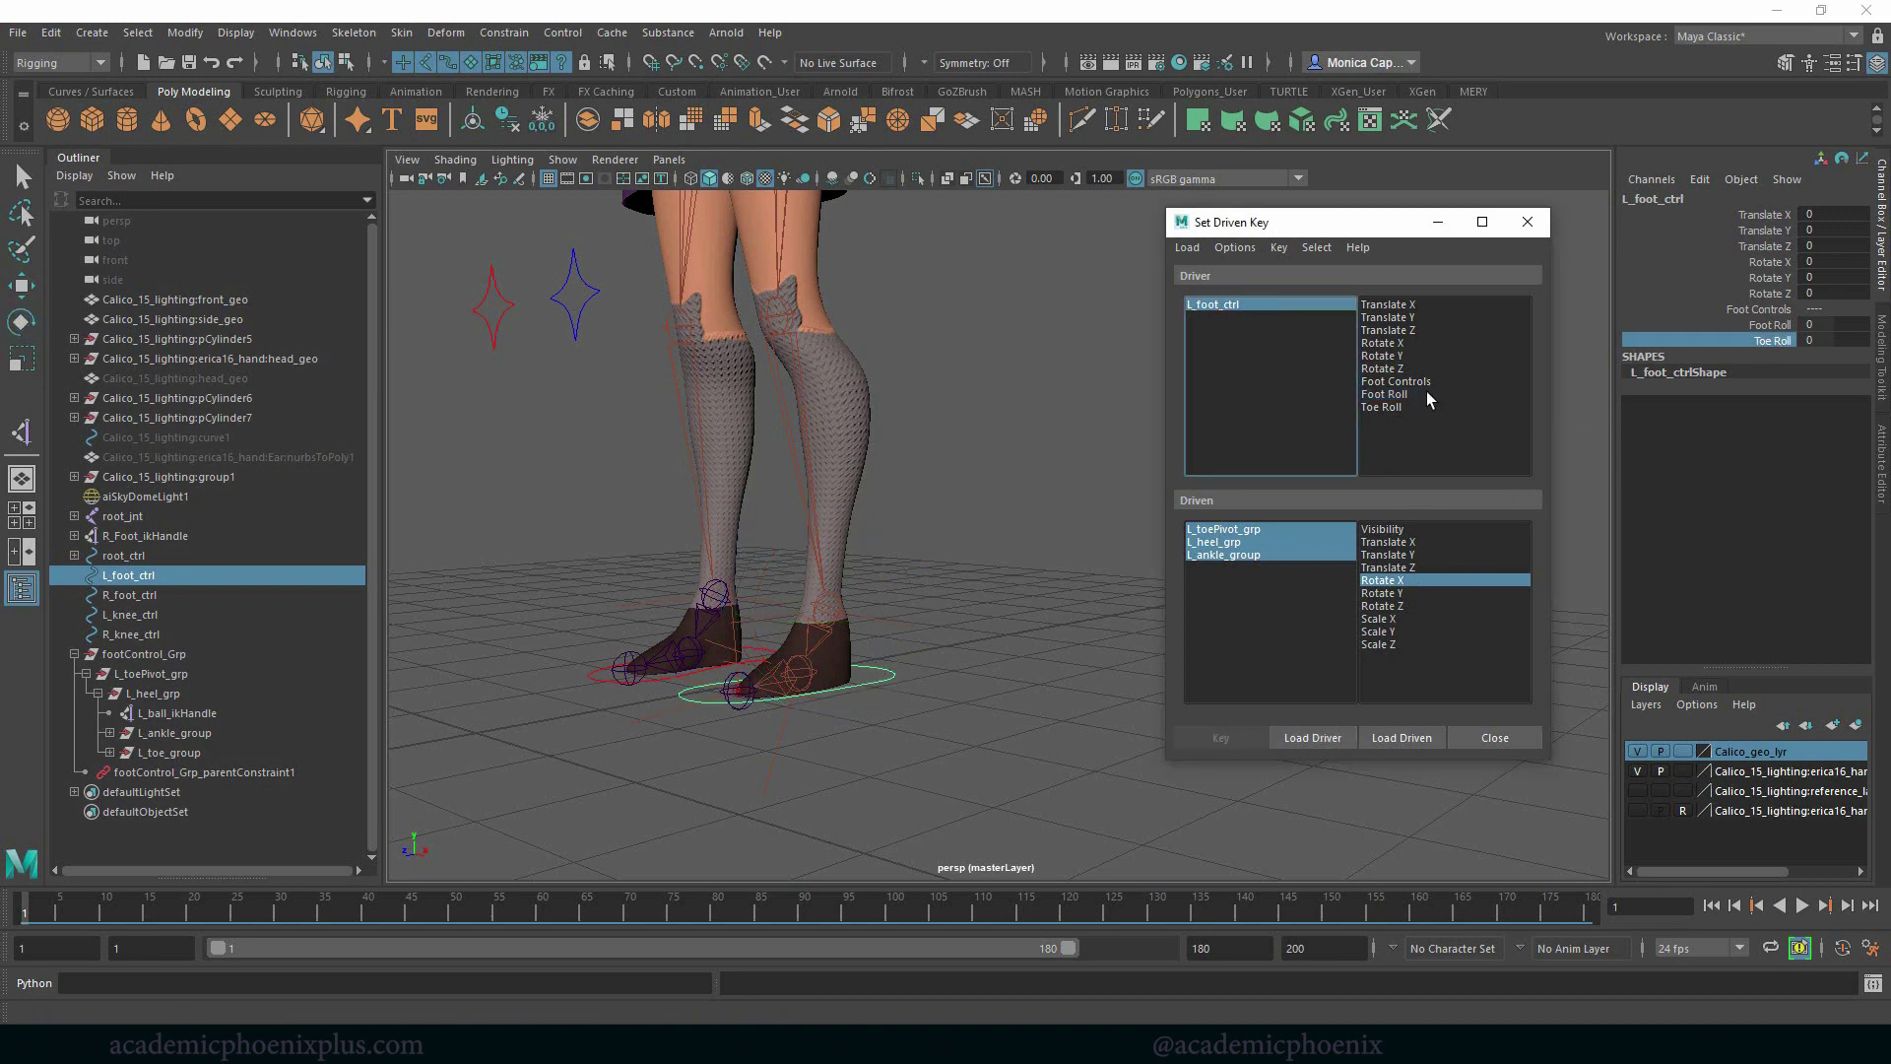
{"action": "left_click", "coordinate": [1404, 405]}
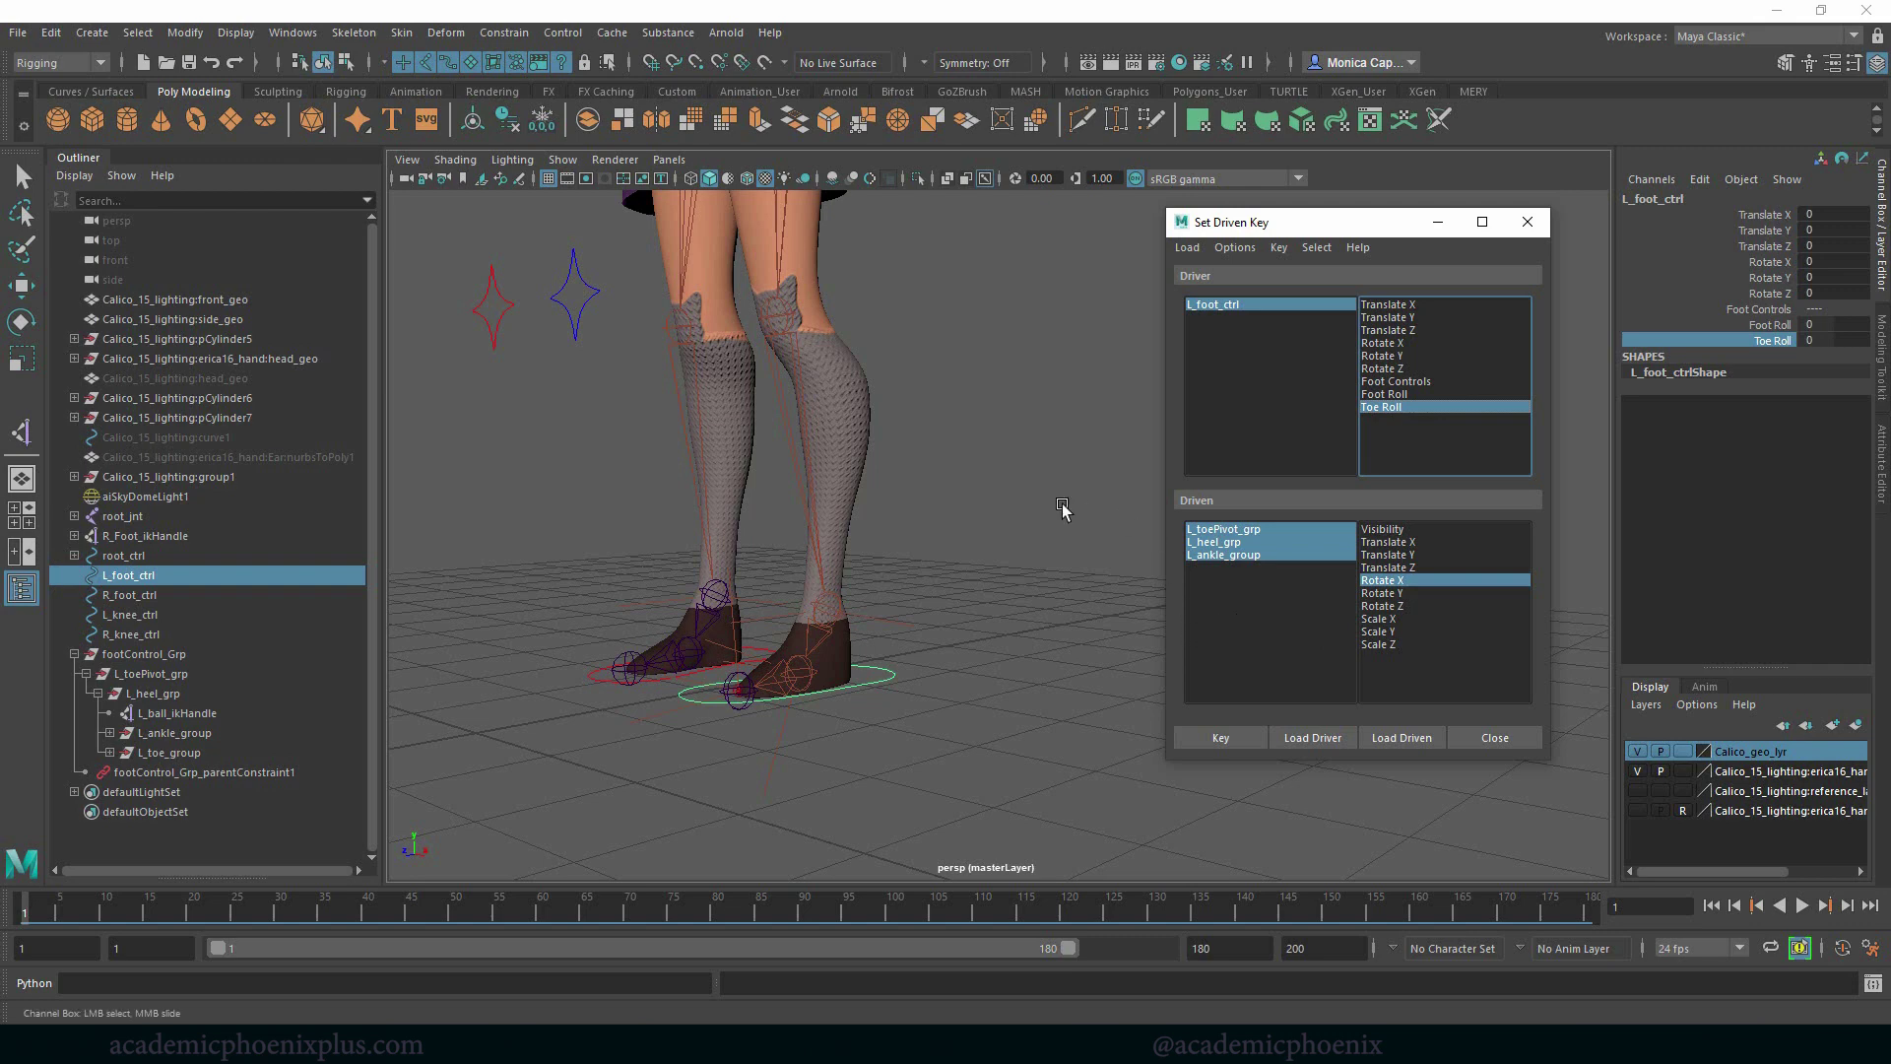
Select L_toe_group and test how its X rotation bends the toes, undoing each trial rotation
{"action": "left_click", "coordinate": [217, 751]}
{"action": "key", "text": "e"}
{"action": "mouse_move", "coordinate": [749, 631]}
{"action": "left_mouse_down"}
{"action": "mouse_move", "coordinate": [720, 666]}
{"action": "mouse_move", "coordinate": [810, 562]}
{"action": "mouse_move", "coordinate": [718, 654]}
{"action": "mouse_move", "coordinate": [744, 612]}
{"action": "mouse_move", "coordinate": [741, 630]}
{"action": "left_mouse_up"}
{"action": "key", "text": "ctrl+z"}
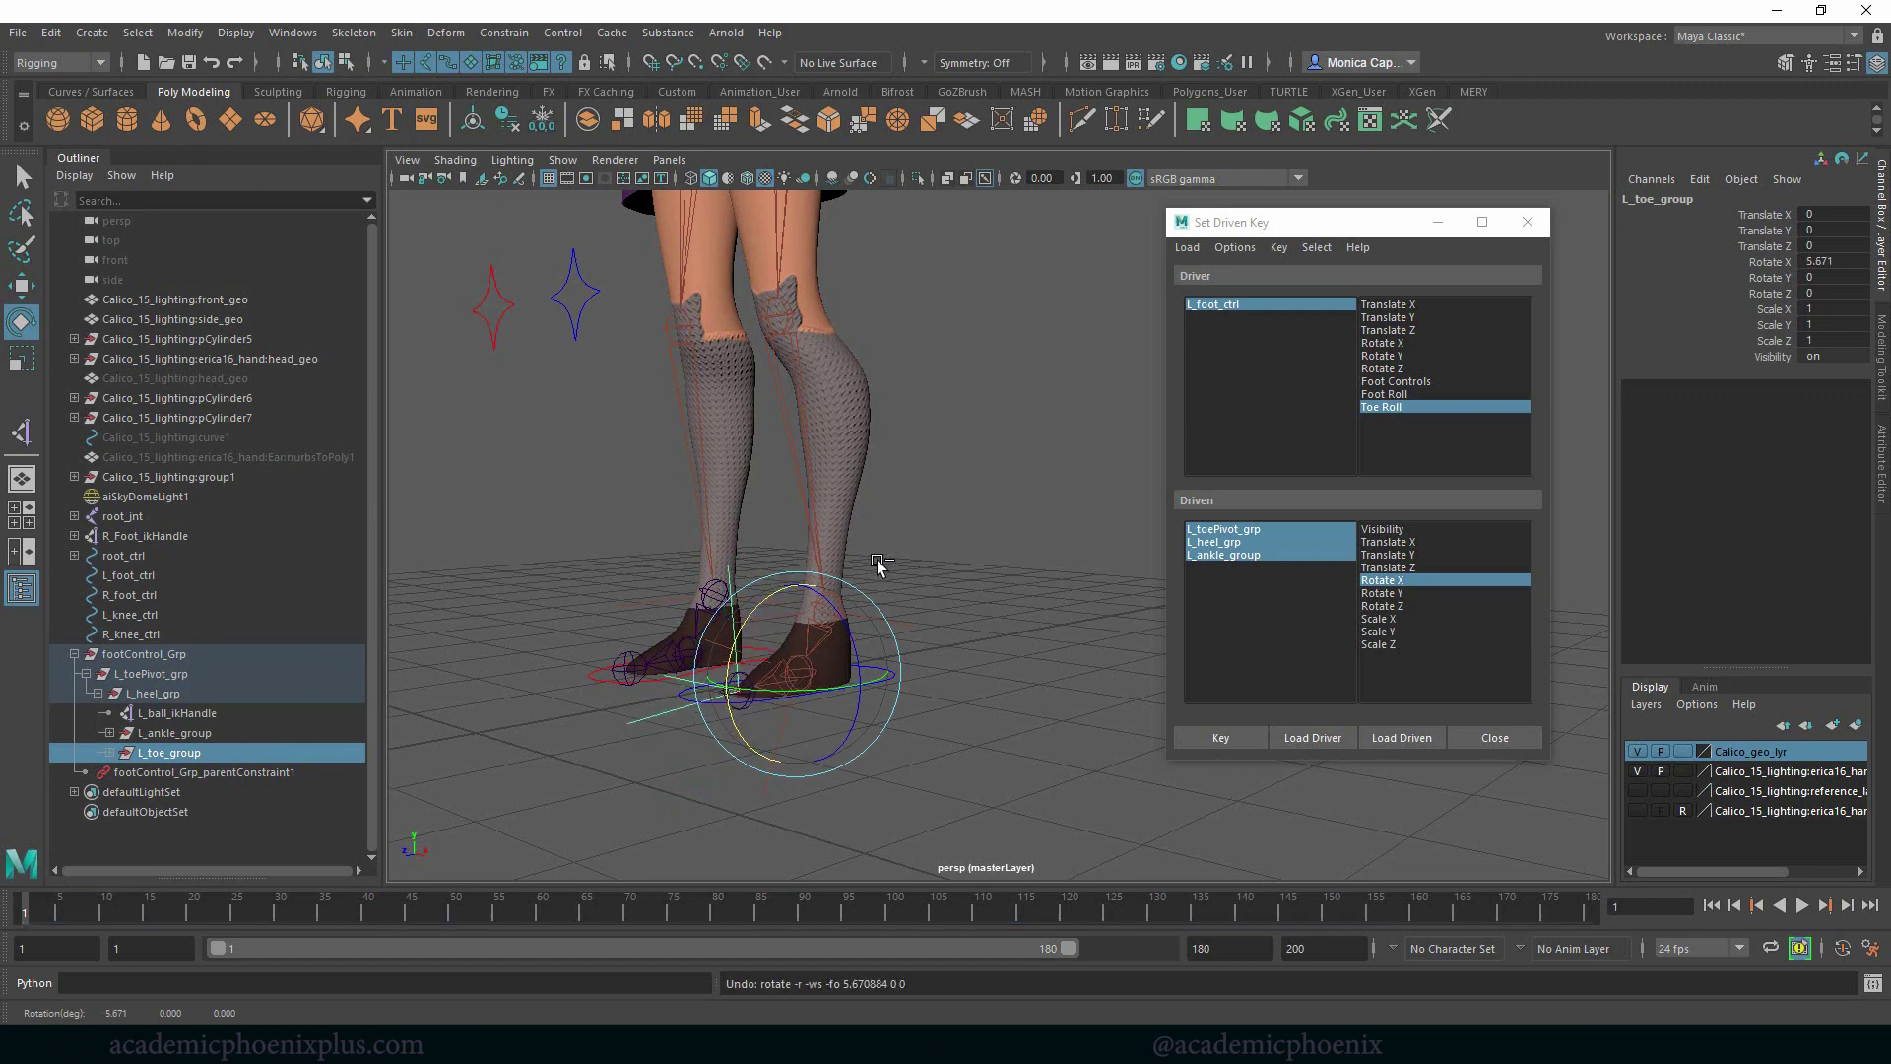
{"action": "left_click_drag", "start_coordinate": [937, 500], "coordinate": [929, 471], "text": "alt"}
{"action": "right_click_drag", "start_coordinate": [929, 470], "coordinate": [1080, 486], "text": "alt"}
{"action": "middle_click_drag", "start_coordinate": [930, 514], "coordinate": [913, 470], "text": "alt"}
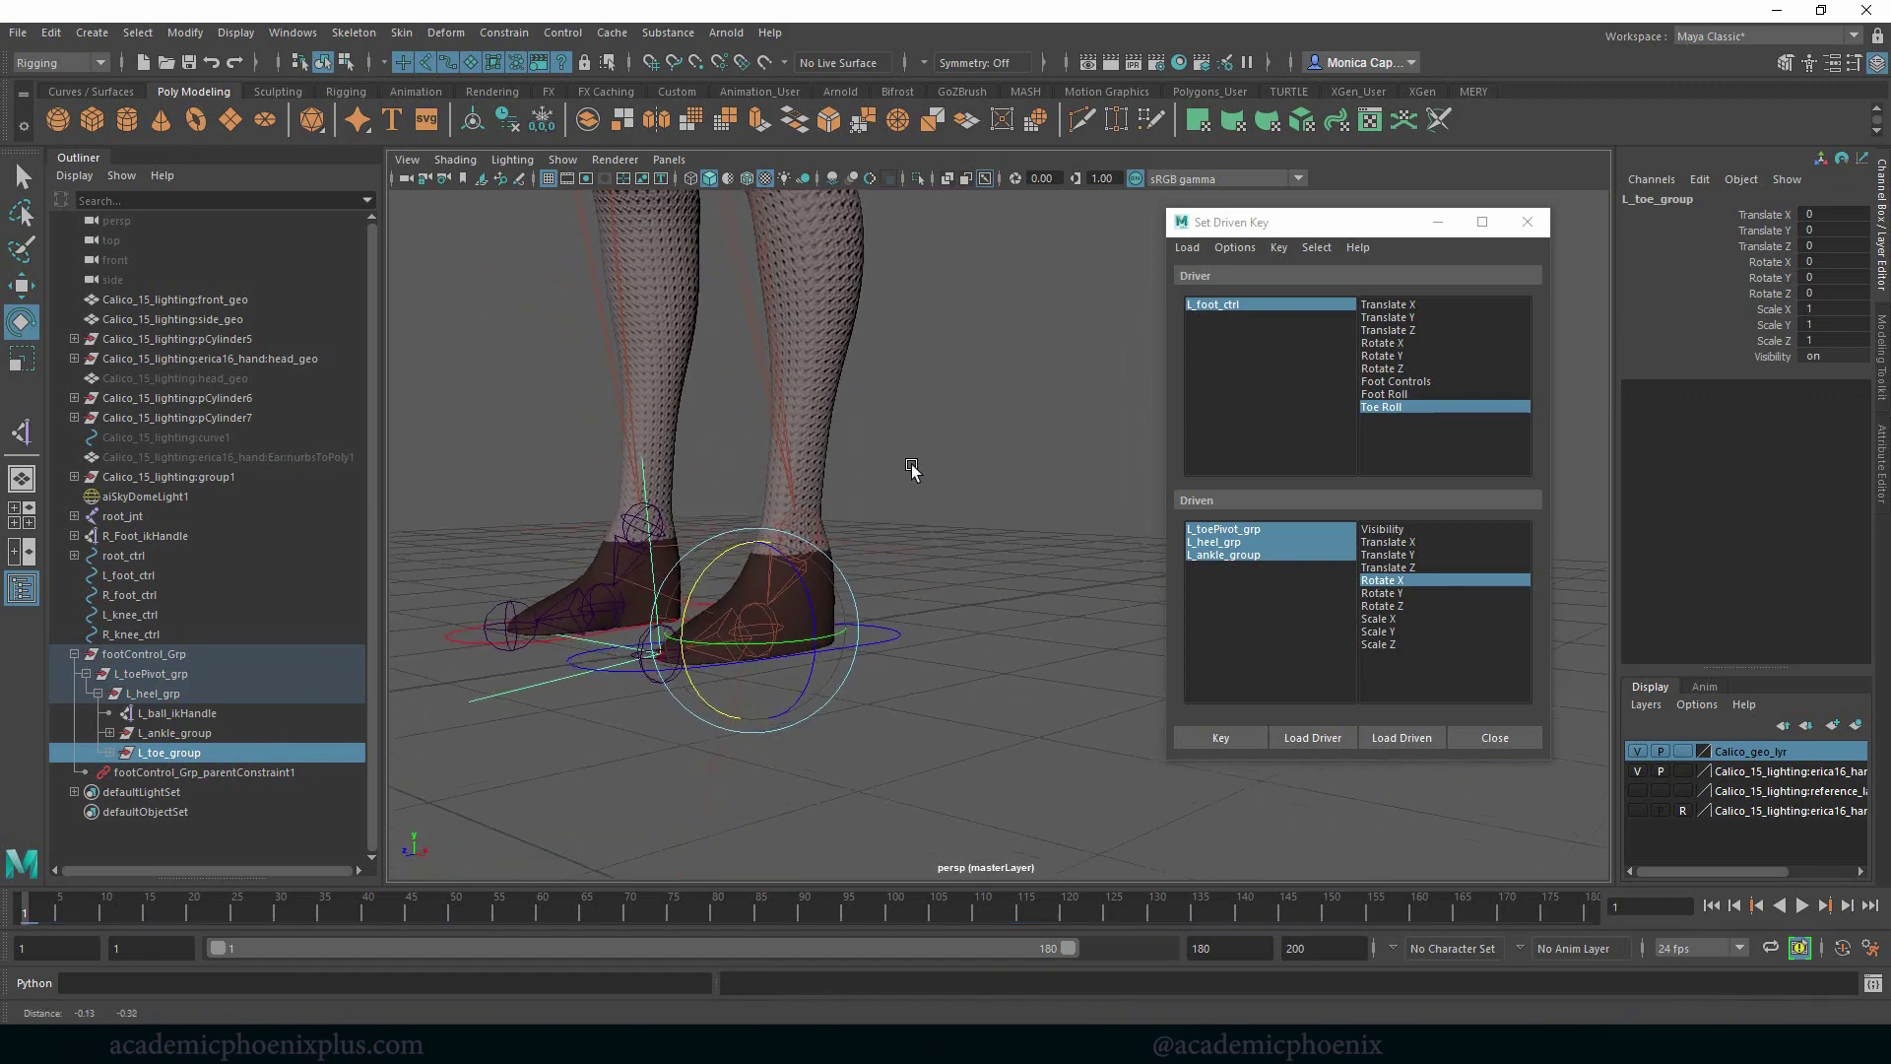
{"action": "mouse_move", "coordinate": [911, 468]}
{"action": "left_mouse_down", "text": "alt"}
{"action": "mouse_move", "coordinate": [896, 493]}
{"action": "mouse_move", "coordinate": [934, 479]}
{"action": "left_mouse_up", "text": "alt"}
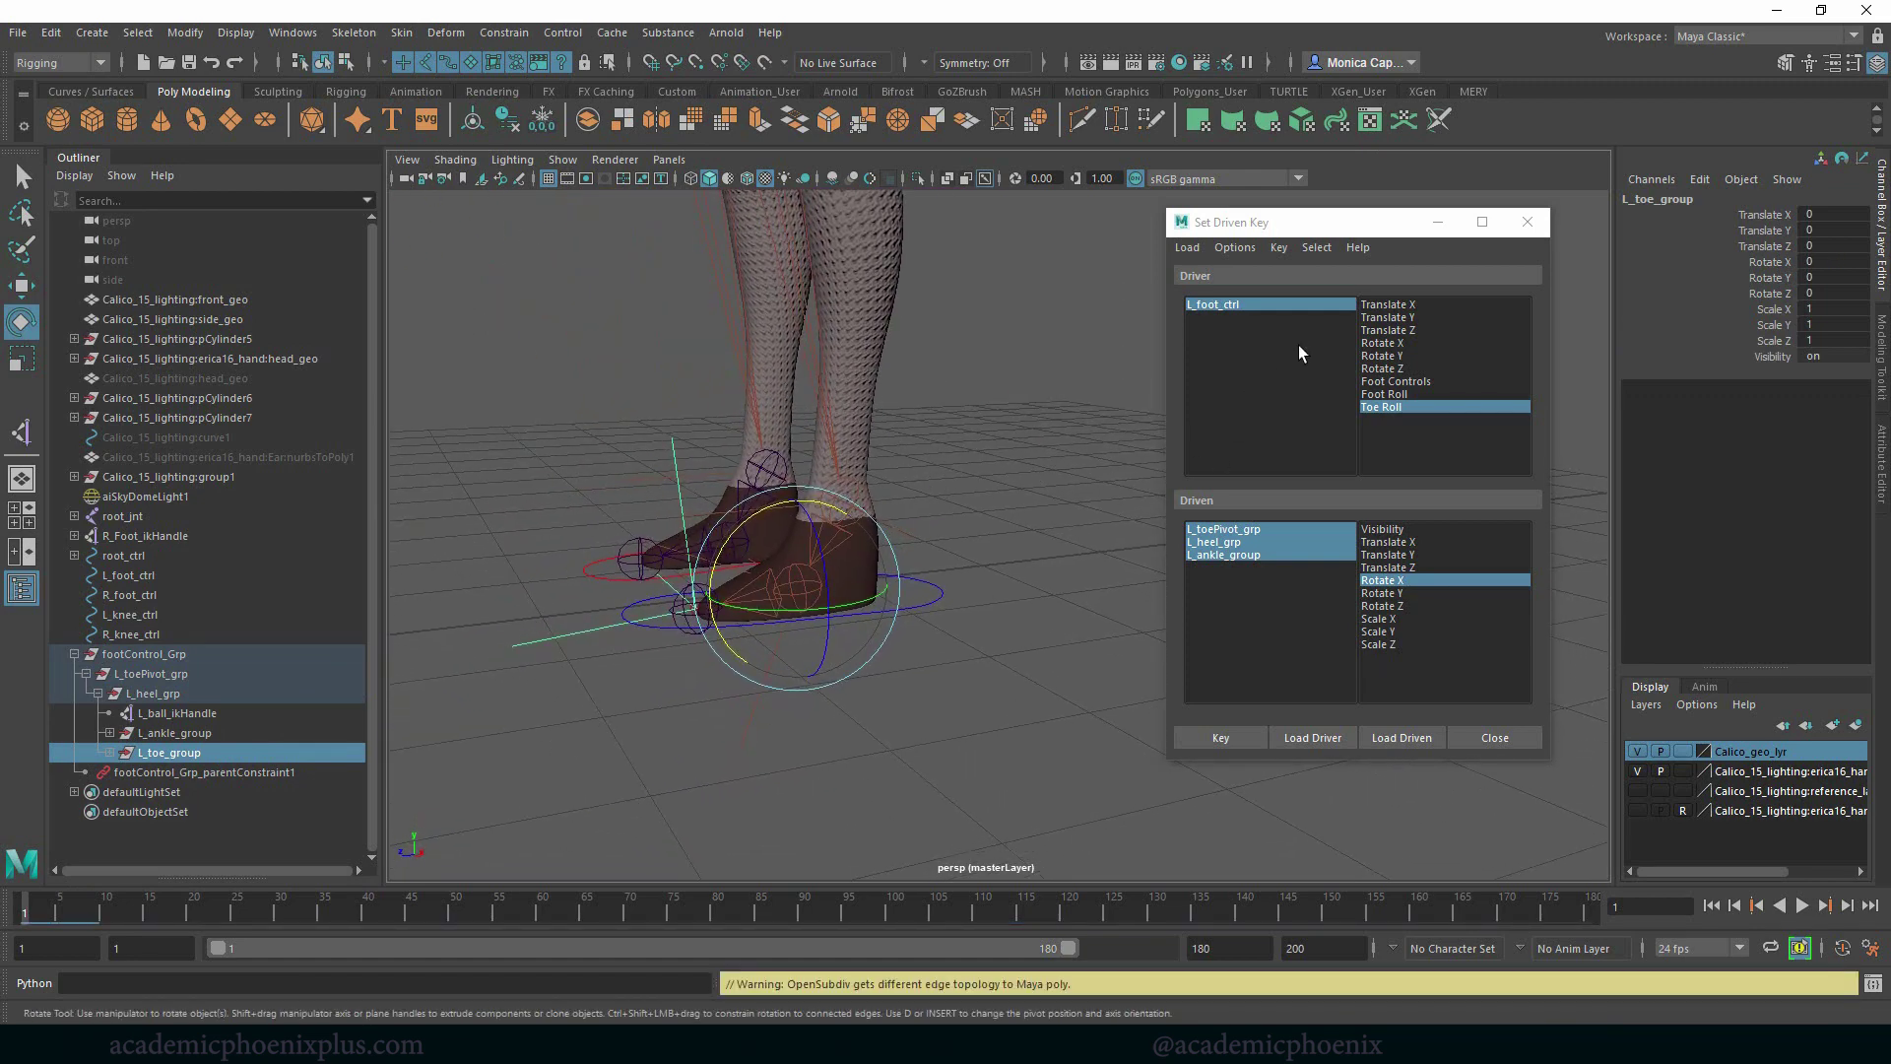
{"action": "left_click_drag", "start_coordinate": [759, 516], "coordinate": [784, 518]}
{"action": "key", "text": "ctrl+z"}
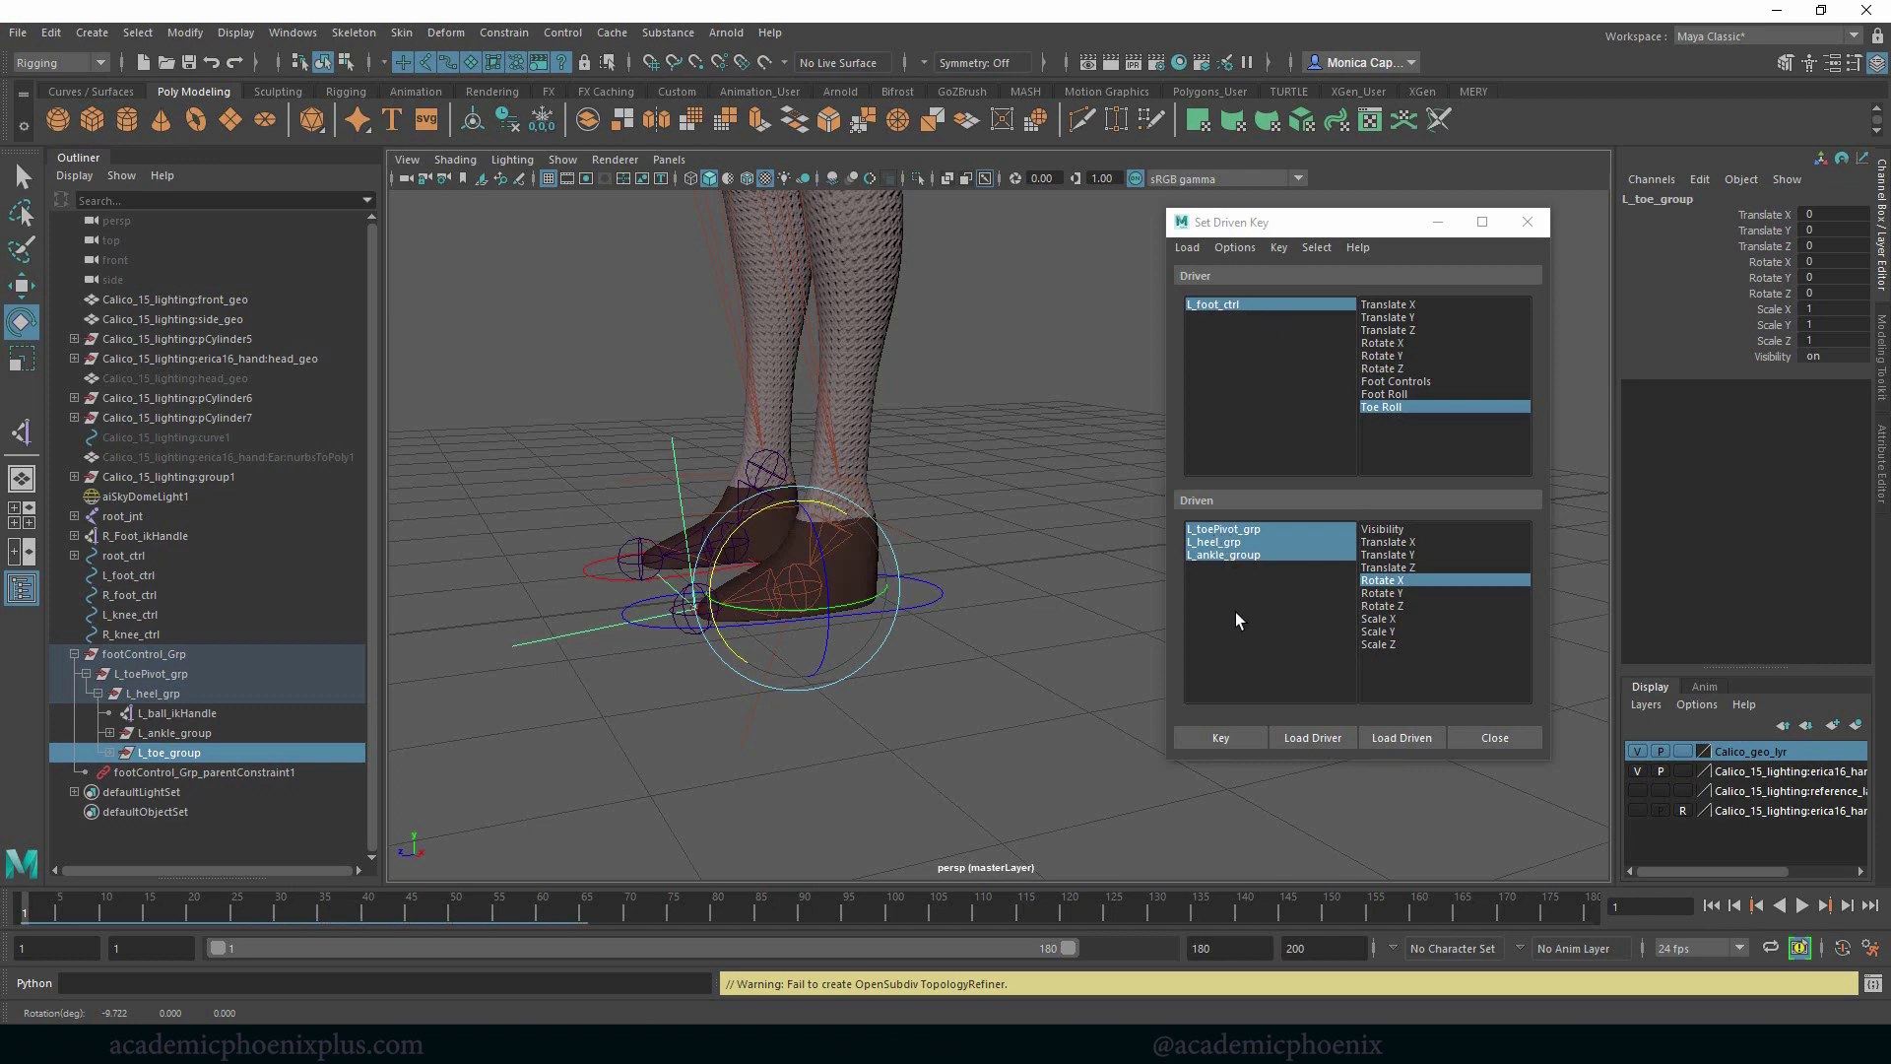
Load L_toe_group as the driven object and key its Rotate X at 0 against Toe Roll 0
{"action": "left_click", "coordinate": [1415, 738]}
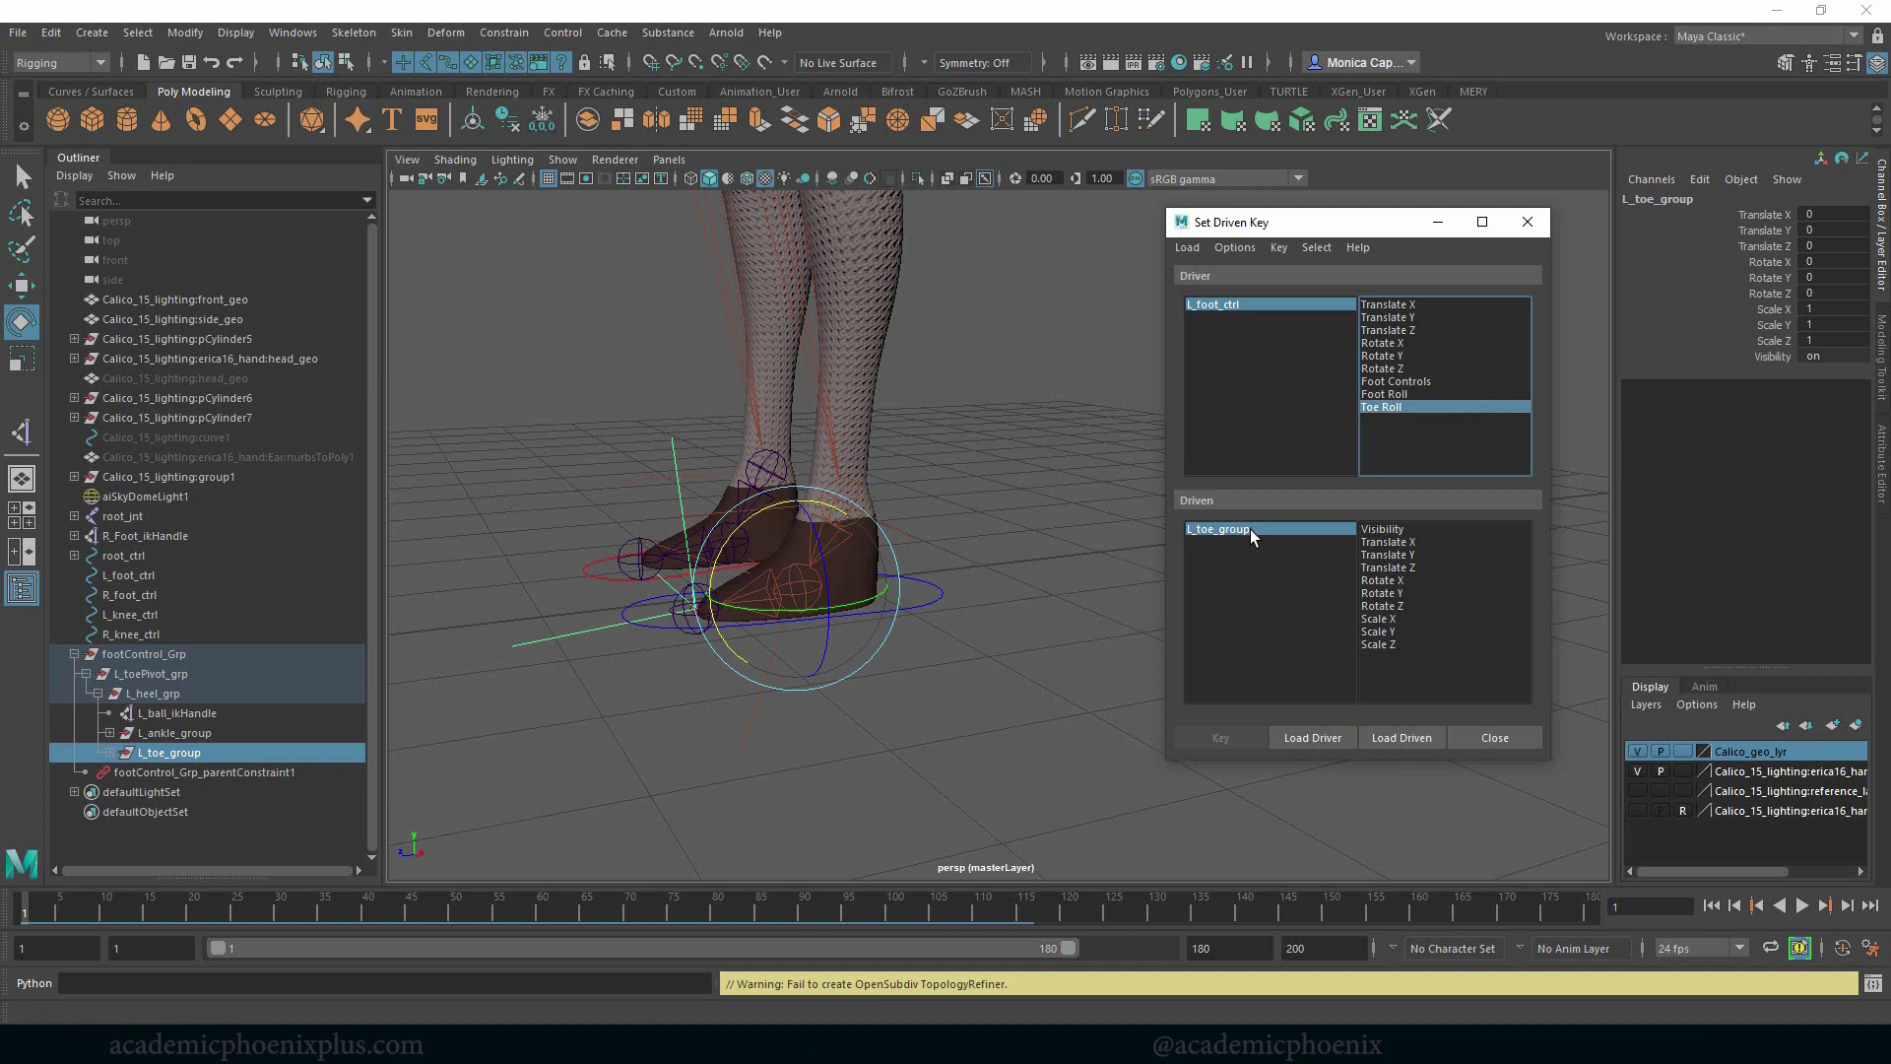
{"action": "left_click_drag", "start_coordinate": [734, 530], "coordinate": [742, 521]}
{"action": "key", "text": "ctrl+z"}
{"action": "left_click", "coordinate": [1398, 582]}
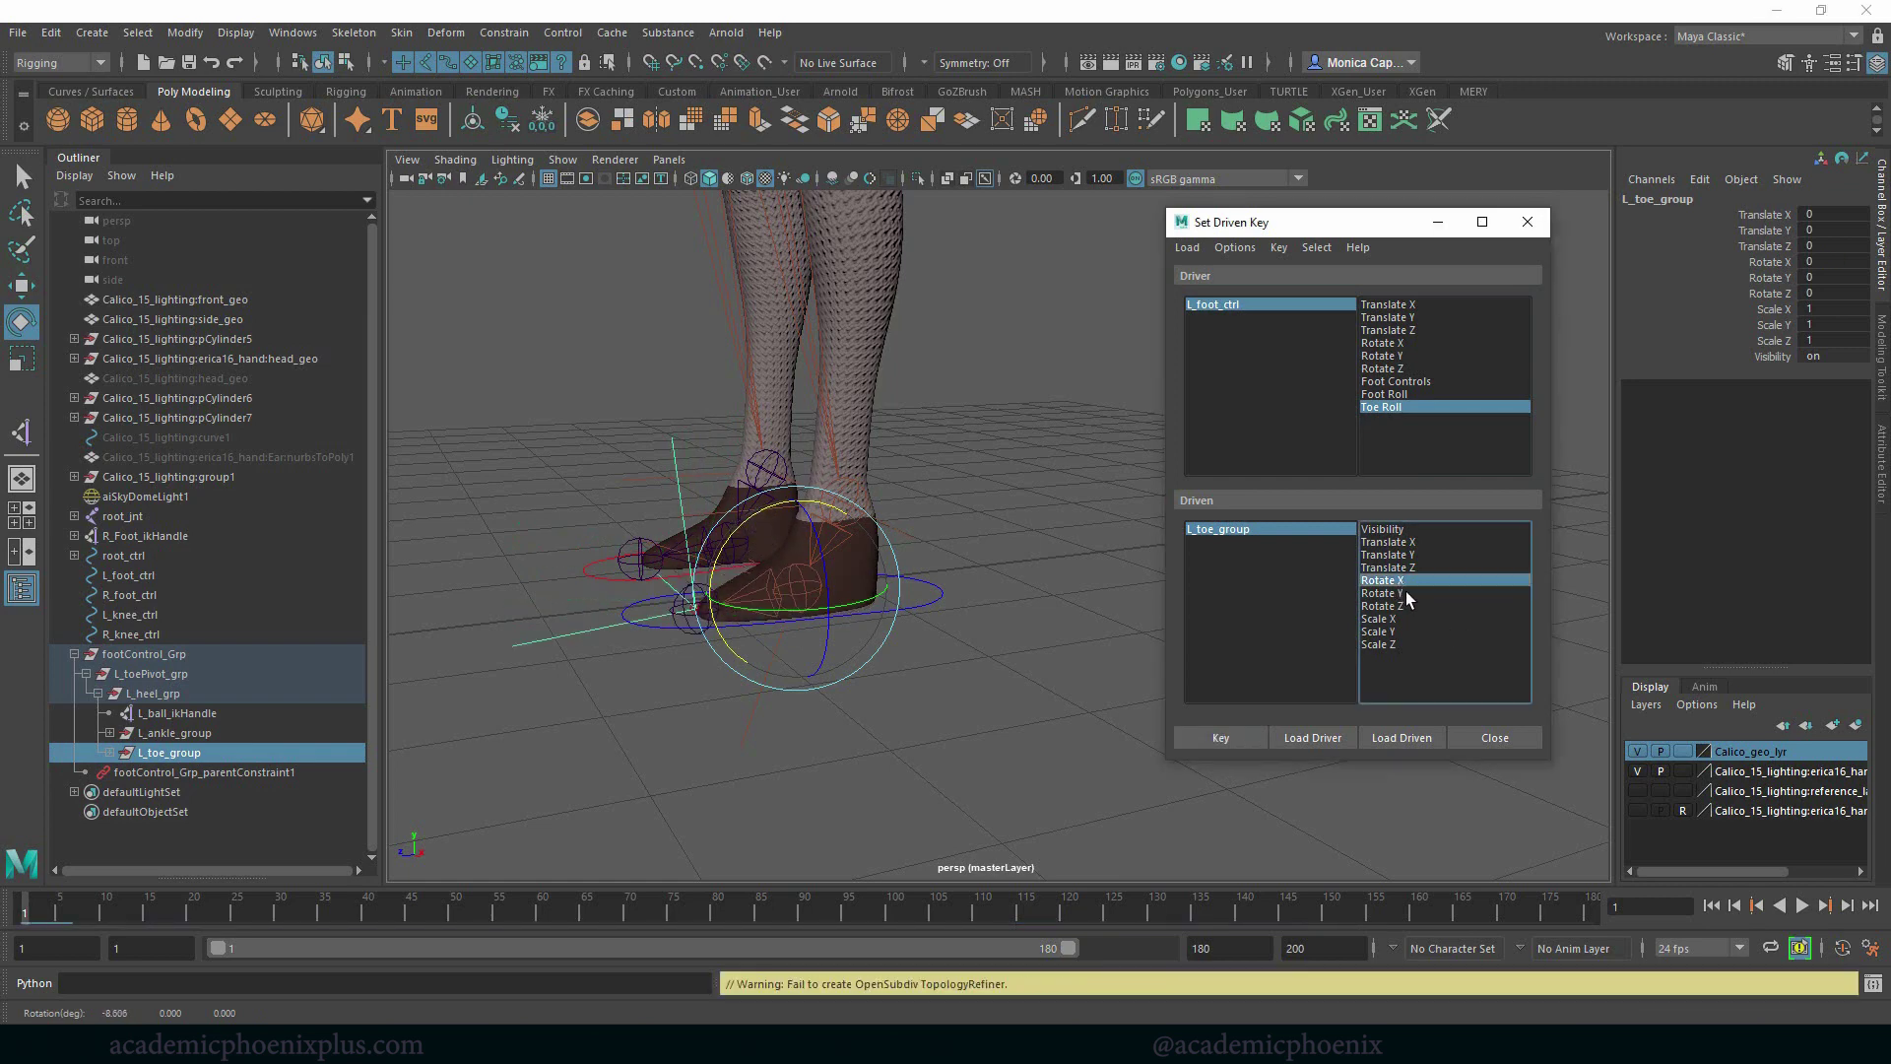
{"action": "left_click", "coordinate": [1227, 738]}
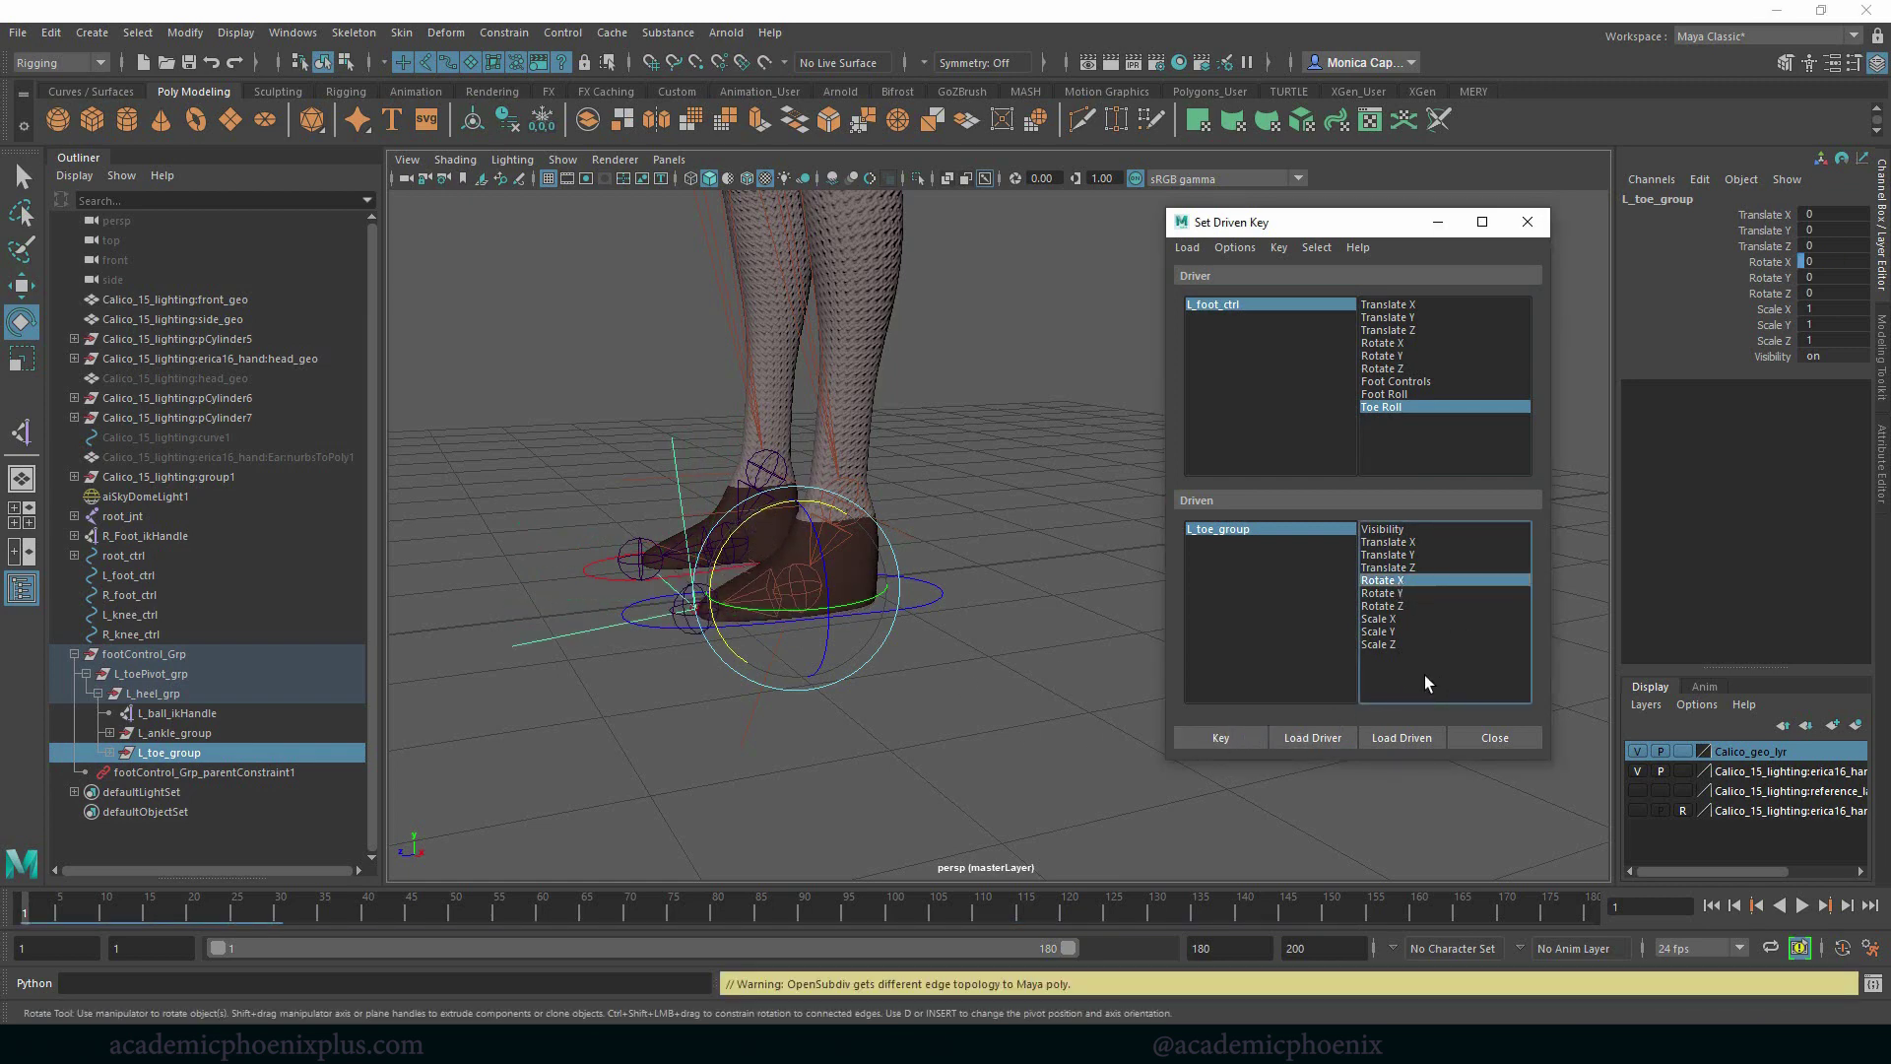
Set L_foot_ctrl's Toe Roll to -10
{"action": "left_click", "coordinate": [1250, 306]}
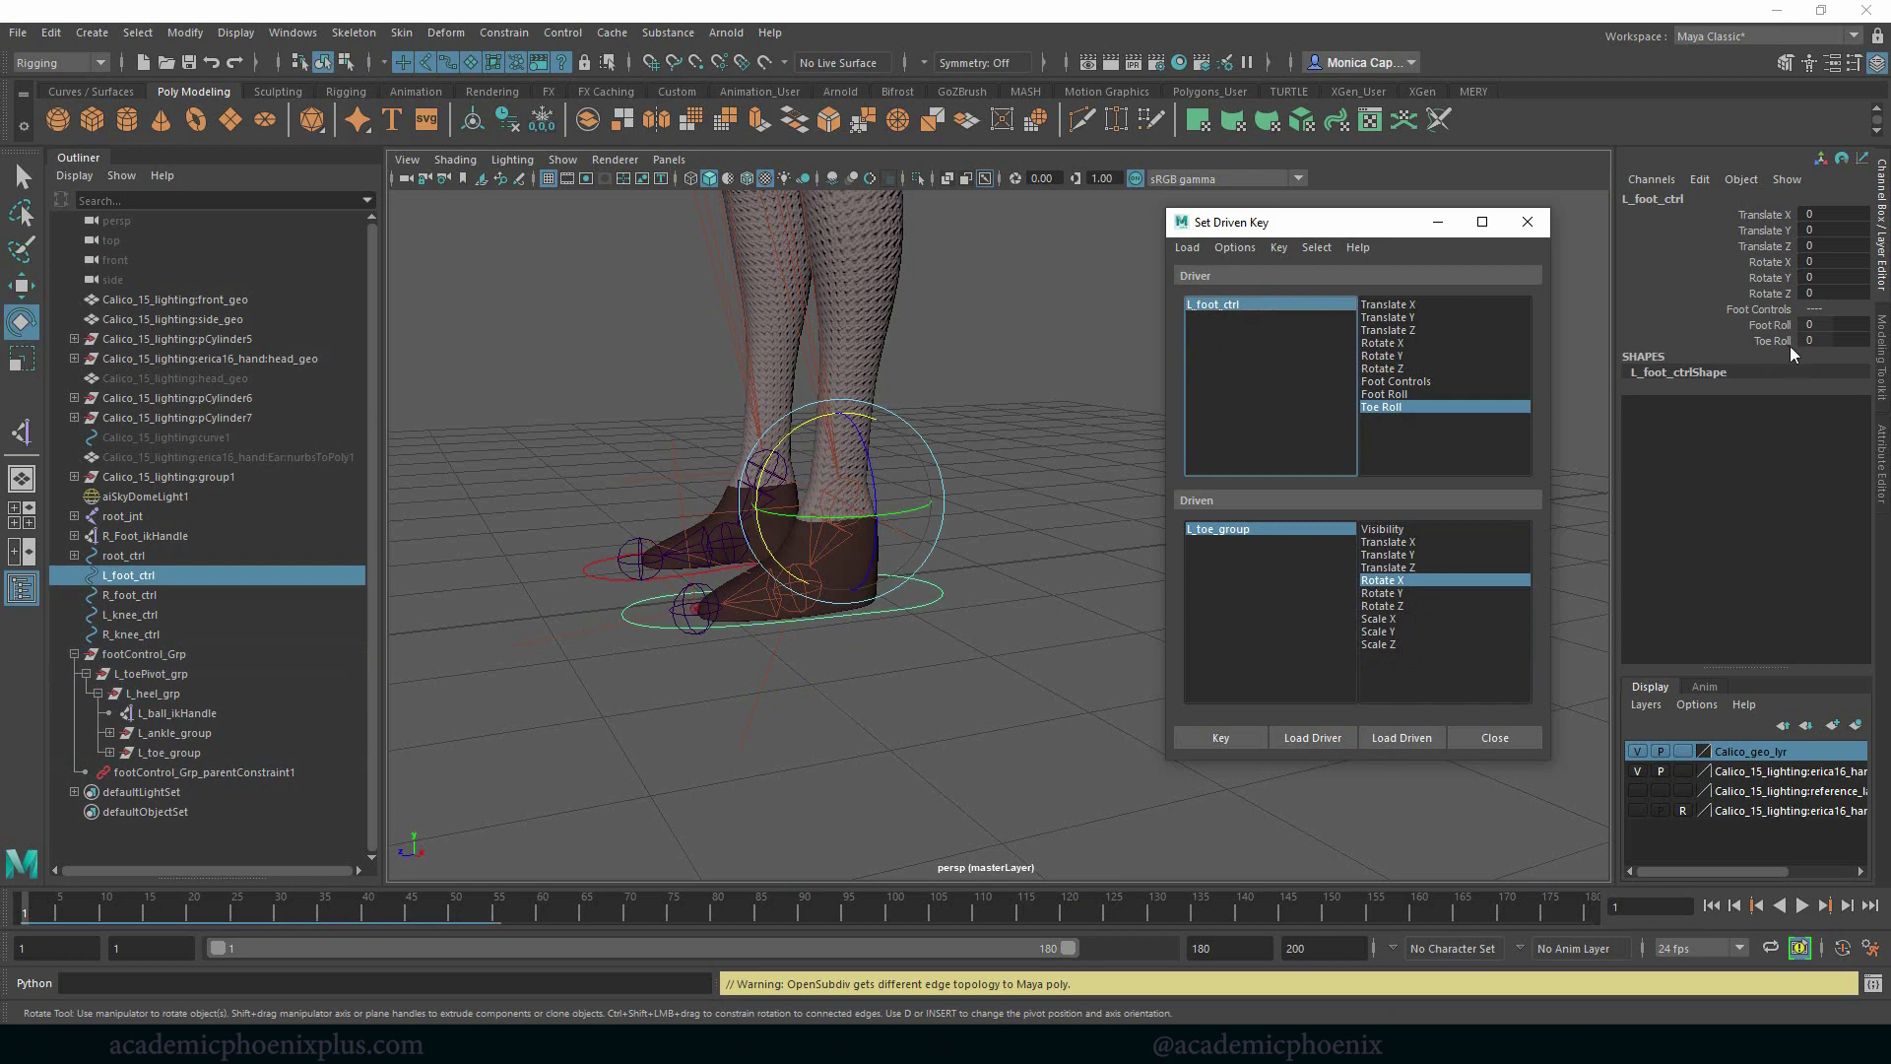
{"action": "left_click", "coordinate": [1275, 534]}
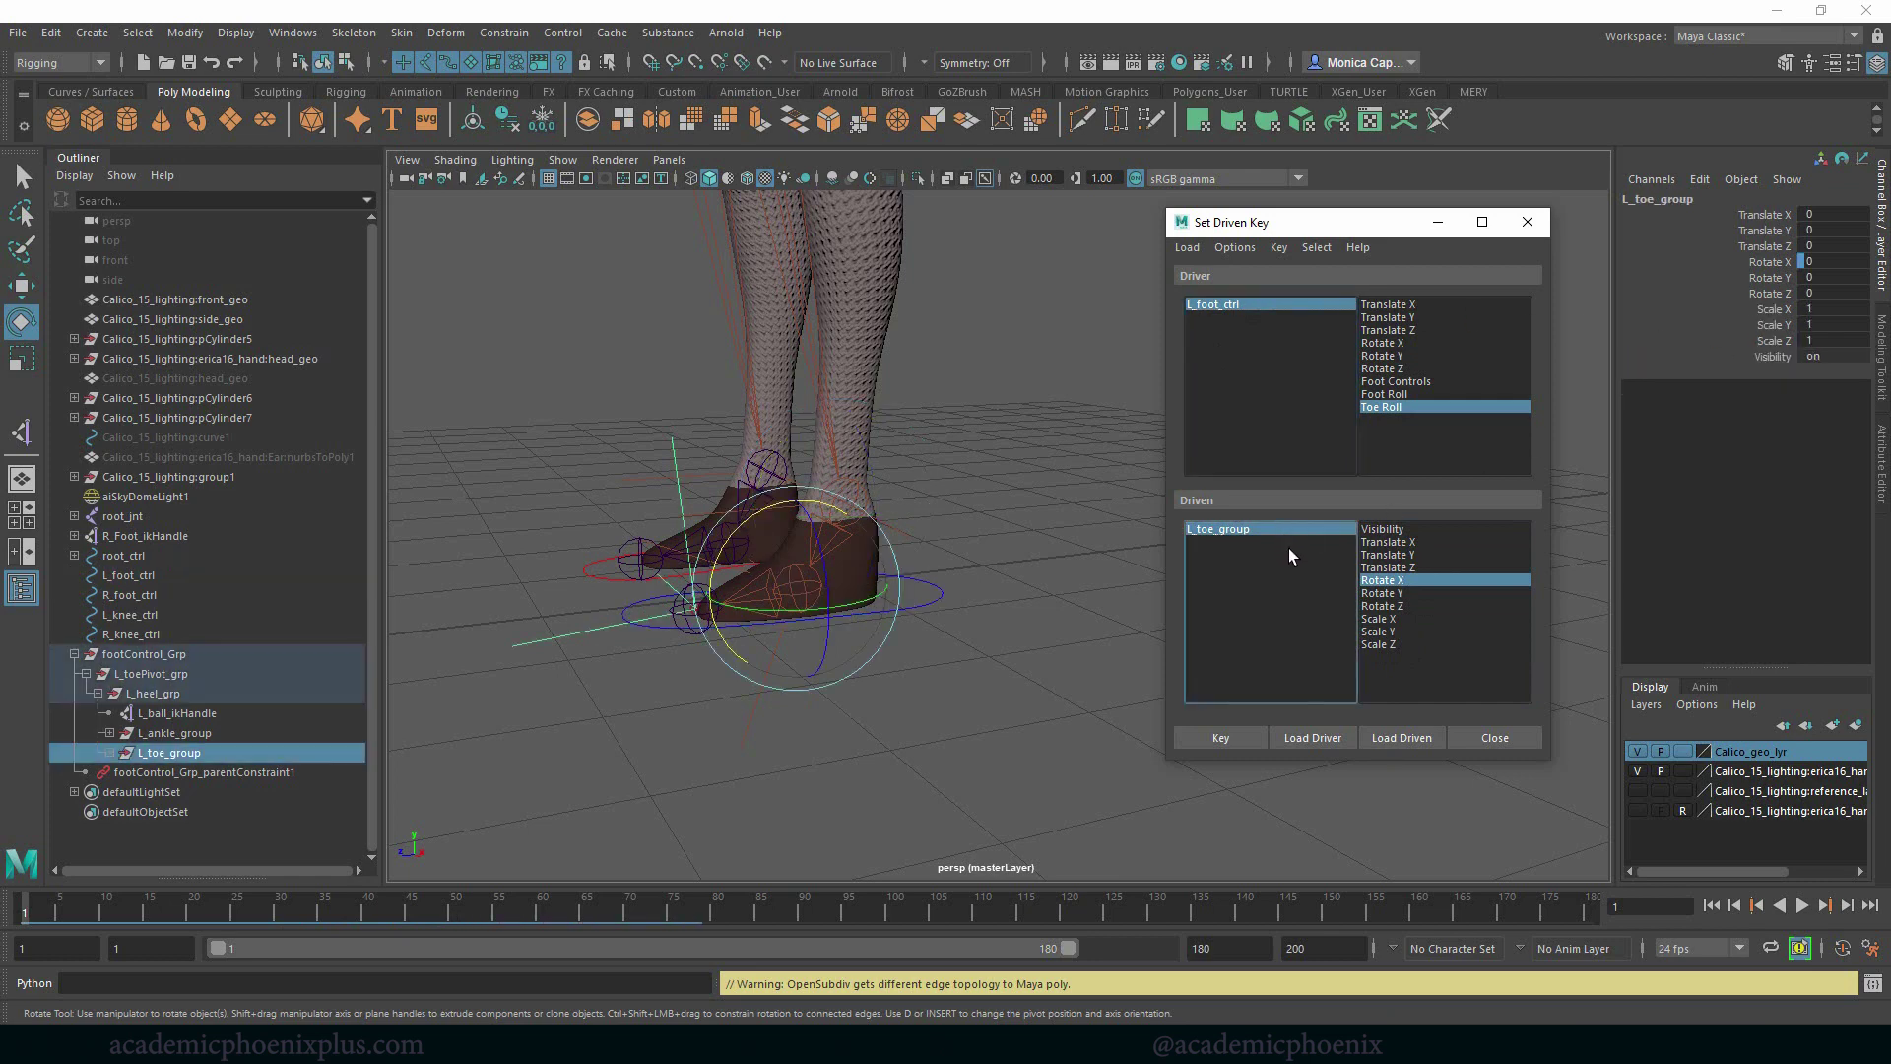
{"action": "left_click", "coordinate": [1310, 304]}
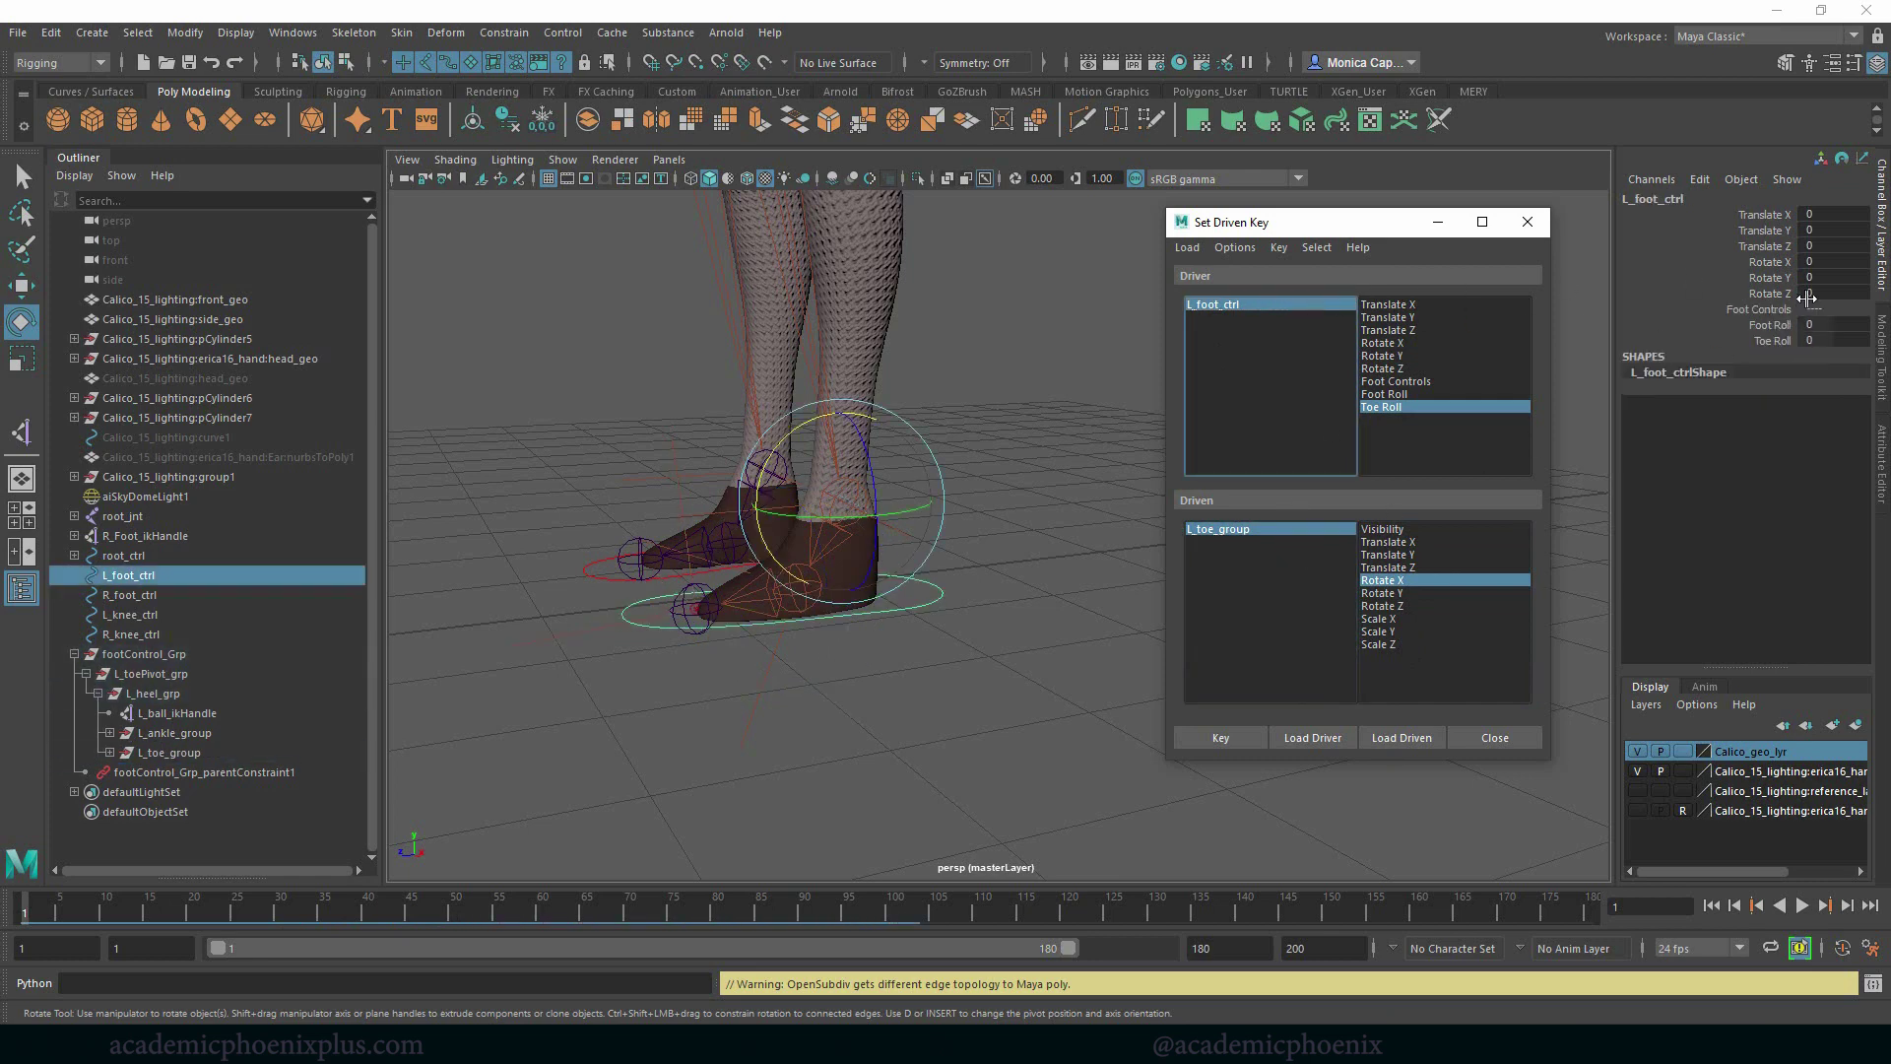
{"action": "left_click", "coordinate": [1814, 339]}
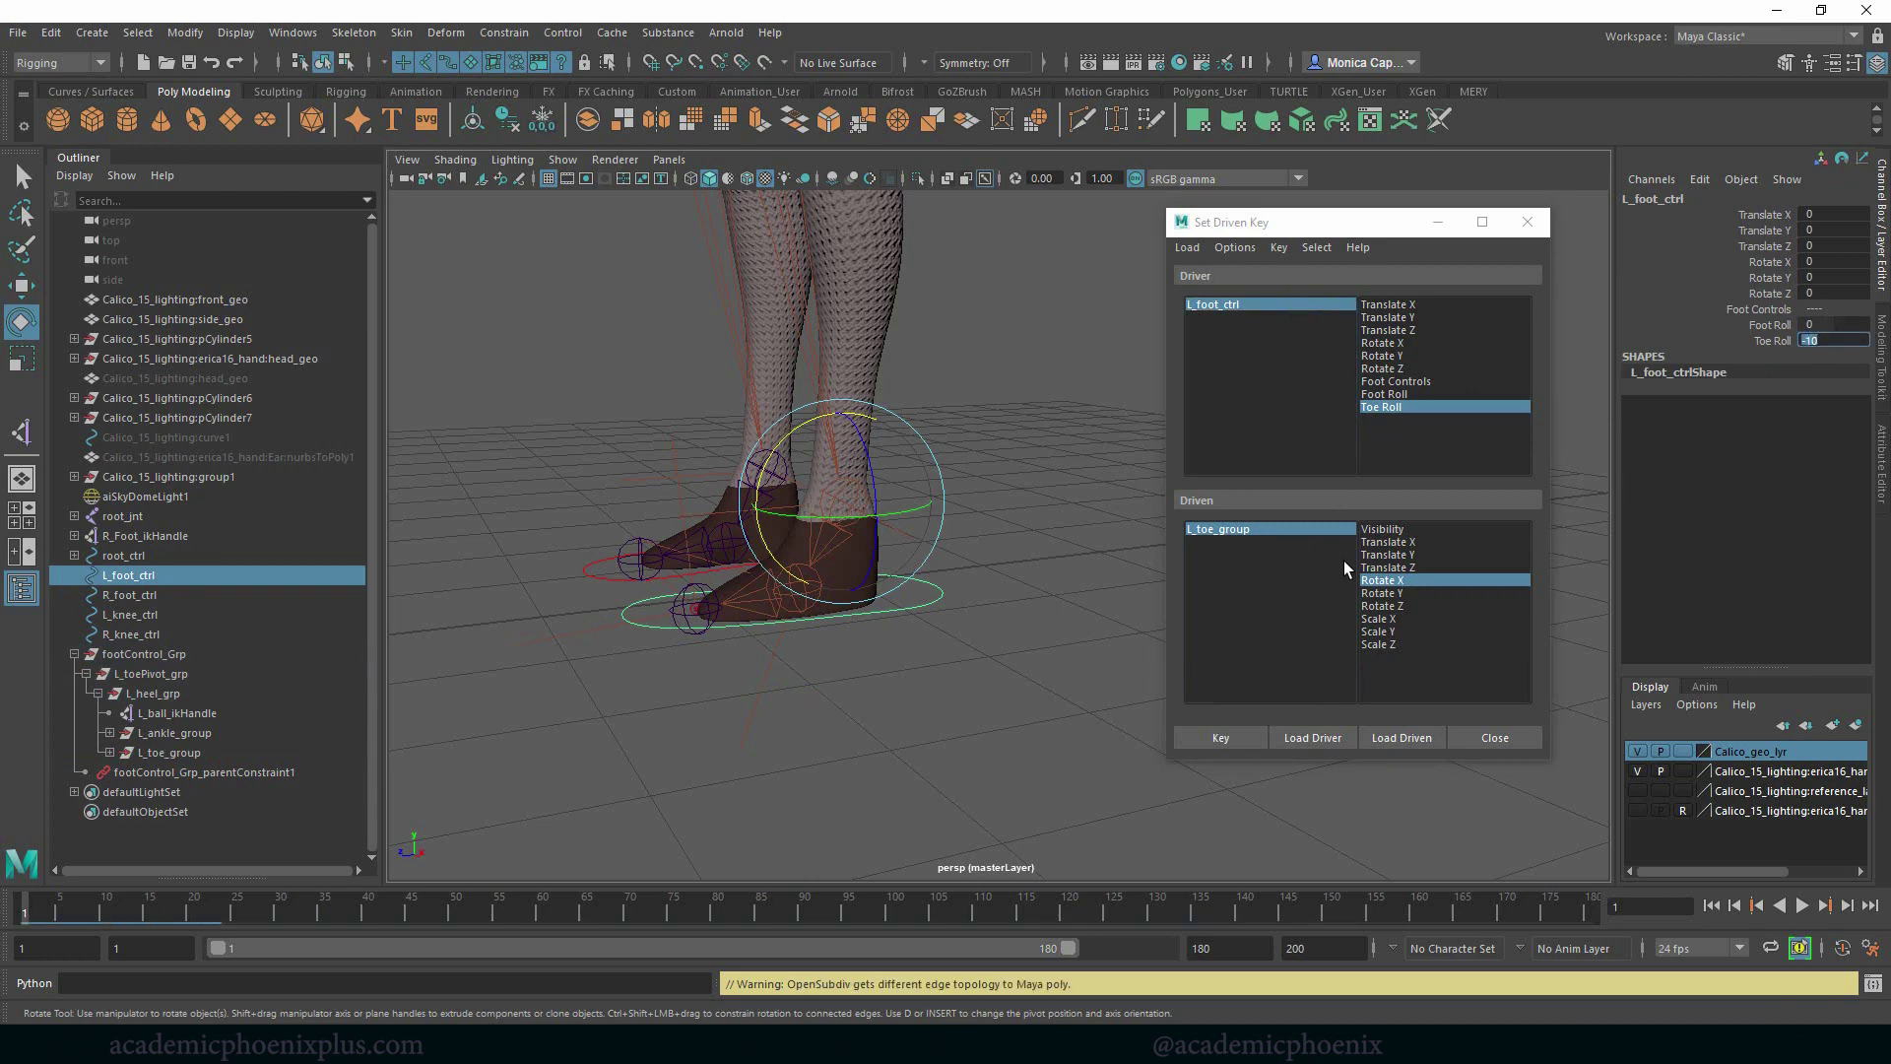
Set L_toe_group's Rotate X to 30 to bend the left toes downward
{"action": "left_click", "coordinate": [1300, 534]}
{"action": "left_click", "coordinate": [1398, 584]}
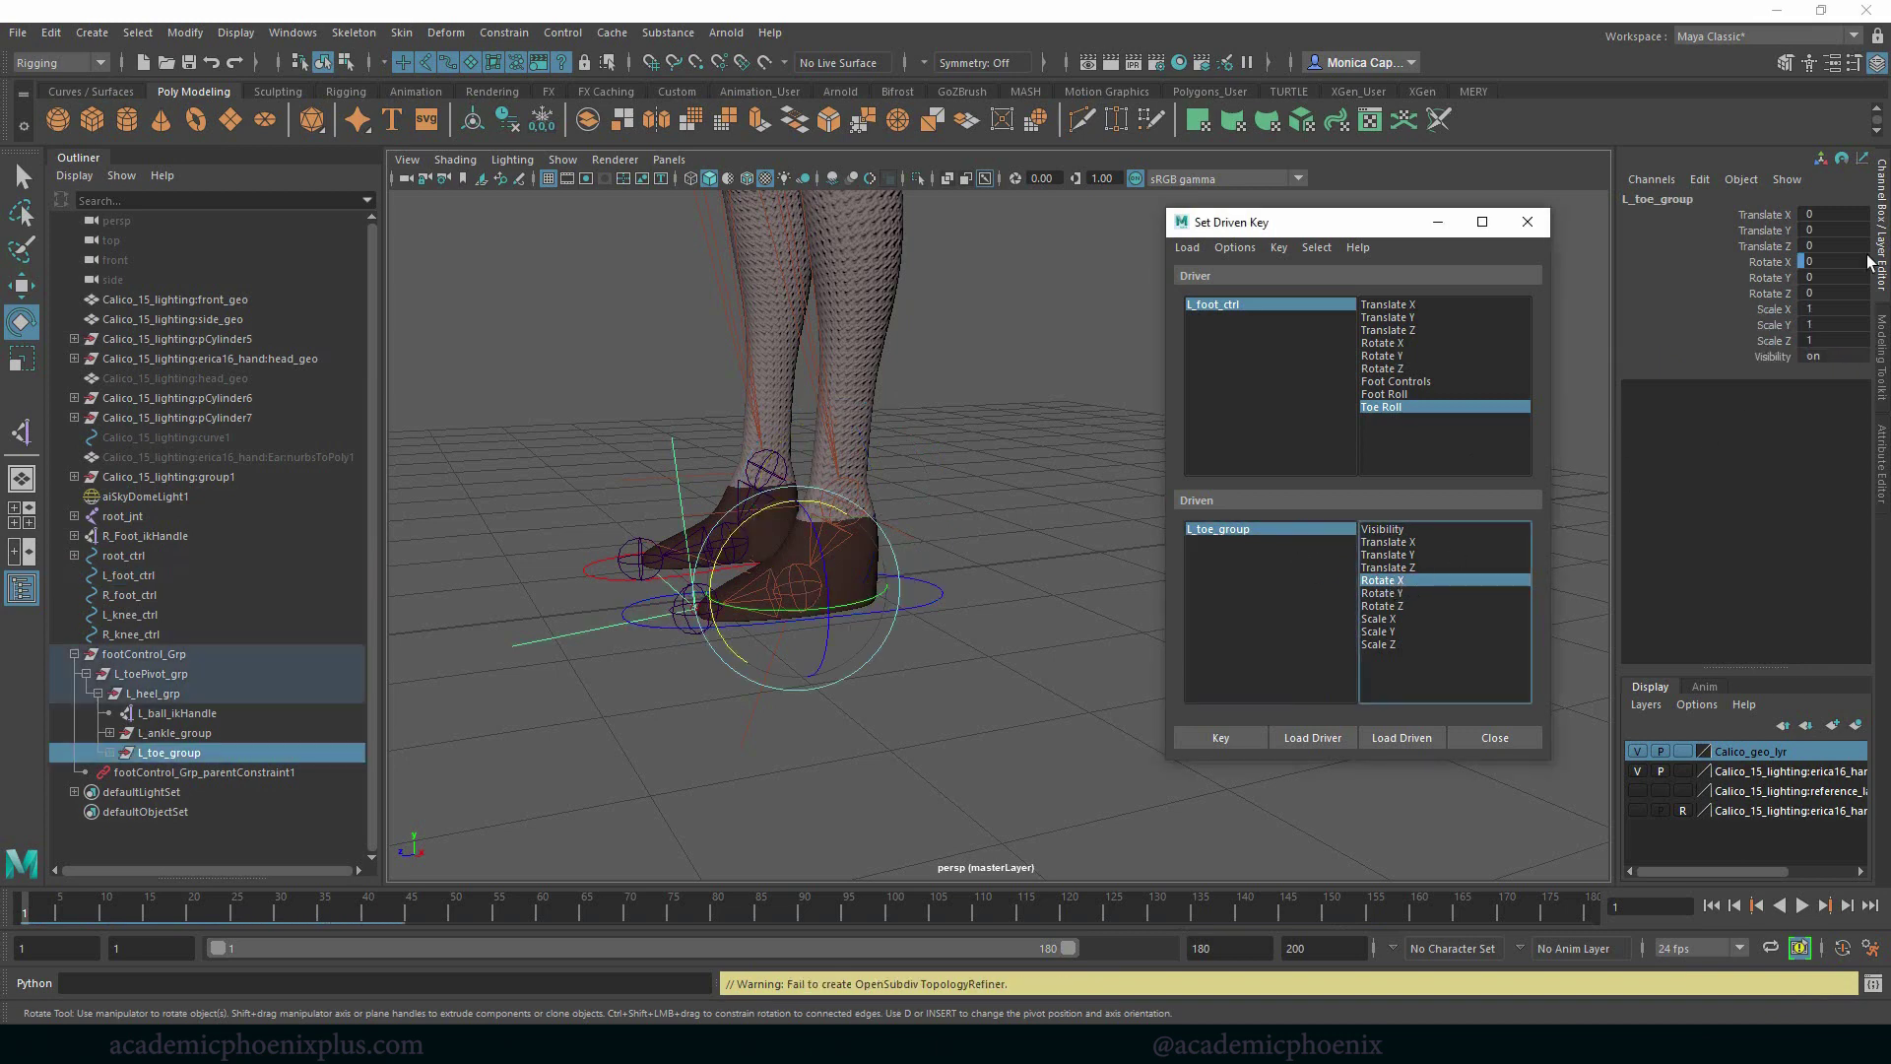
{"action": "left_click", "coordinate": [1777, 264]}
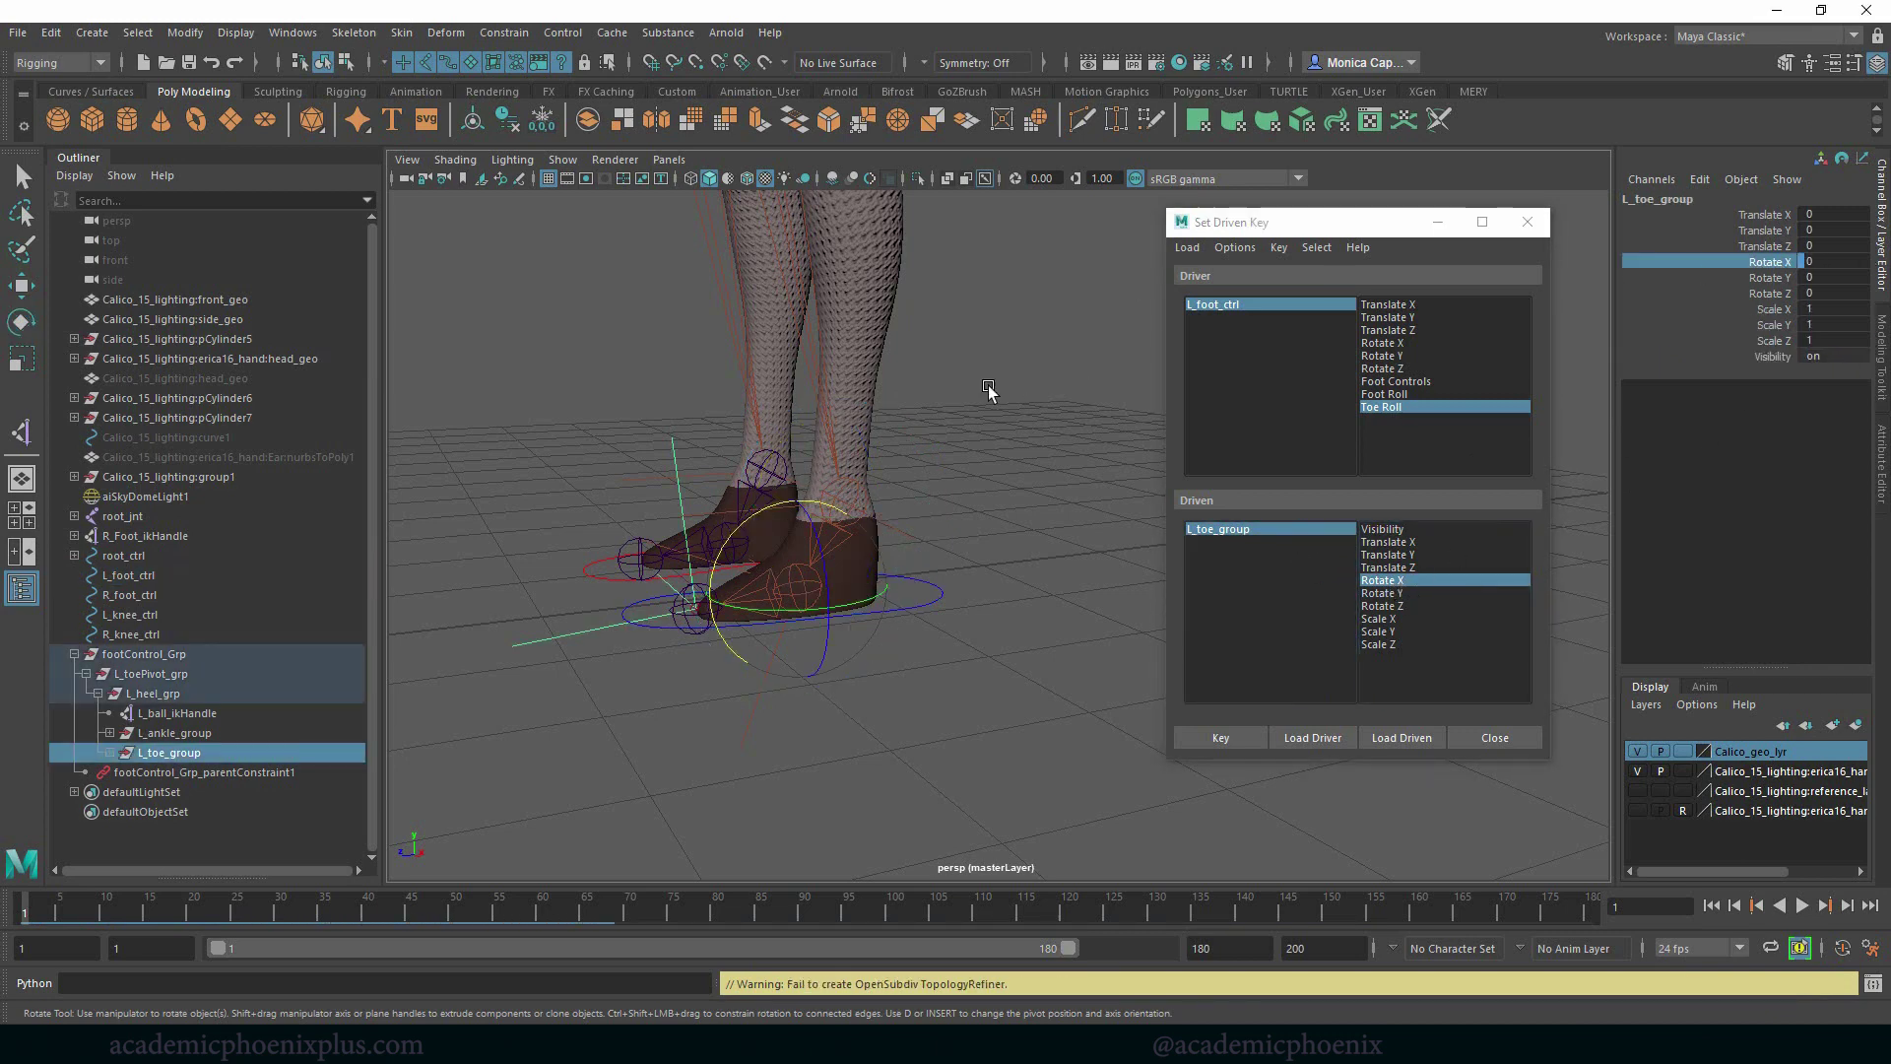
{"action": "middle_click_drag", "start_coordinate": [988, 396], "coordinate": [954, 473]}
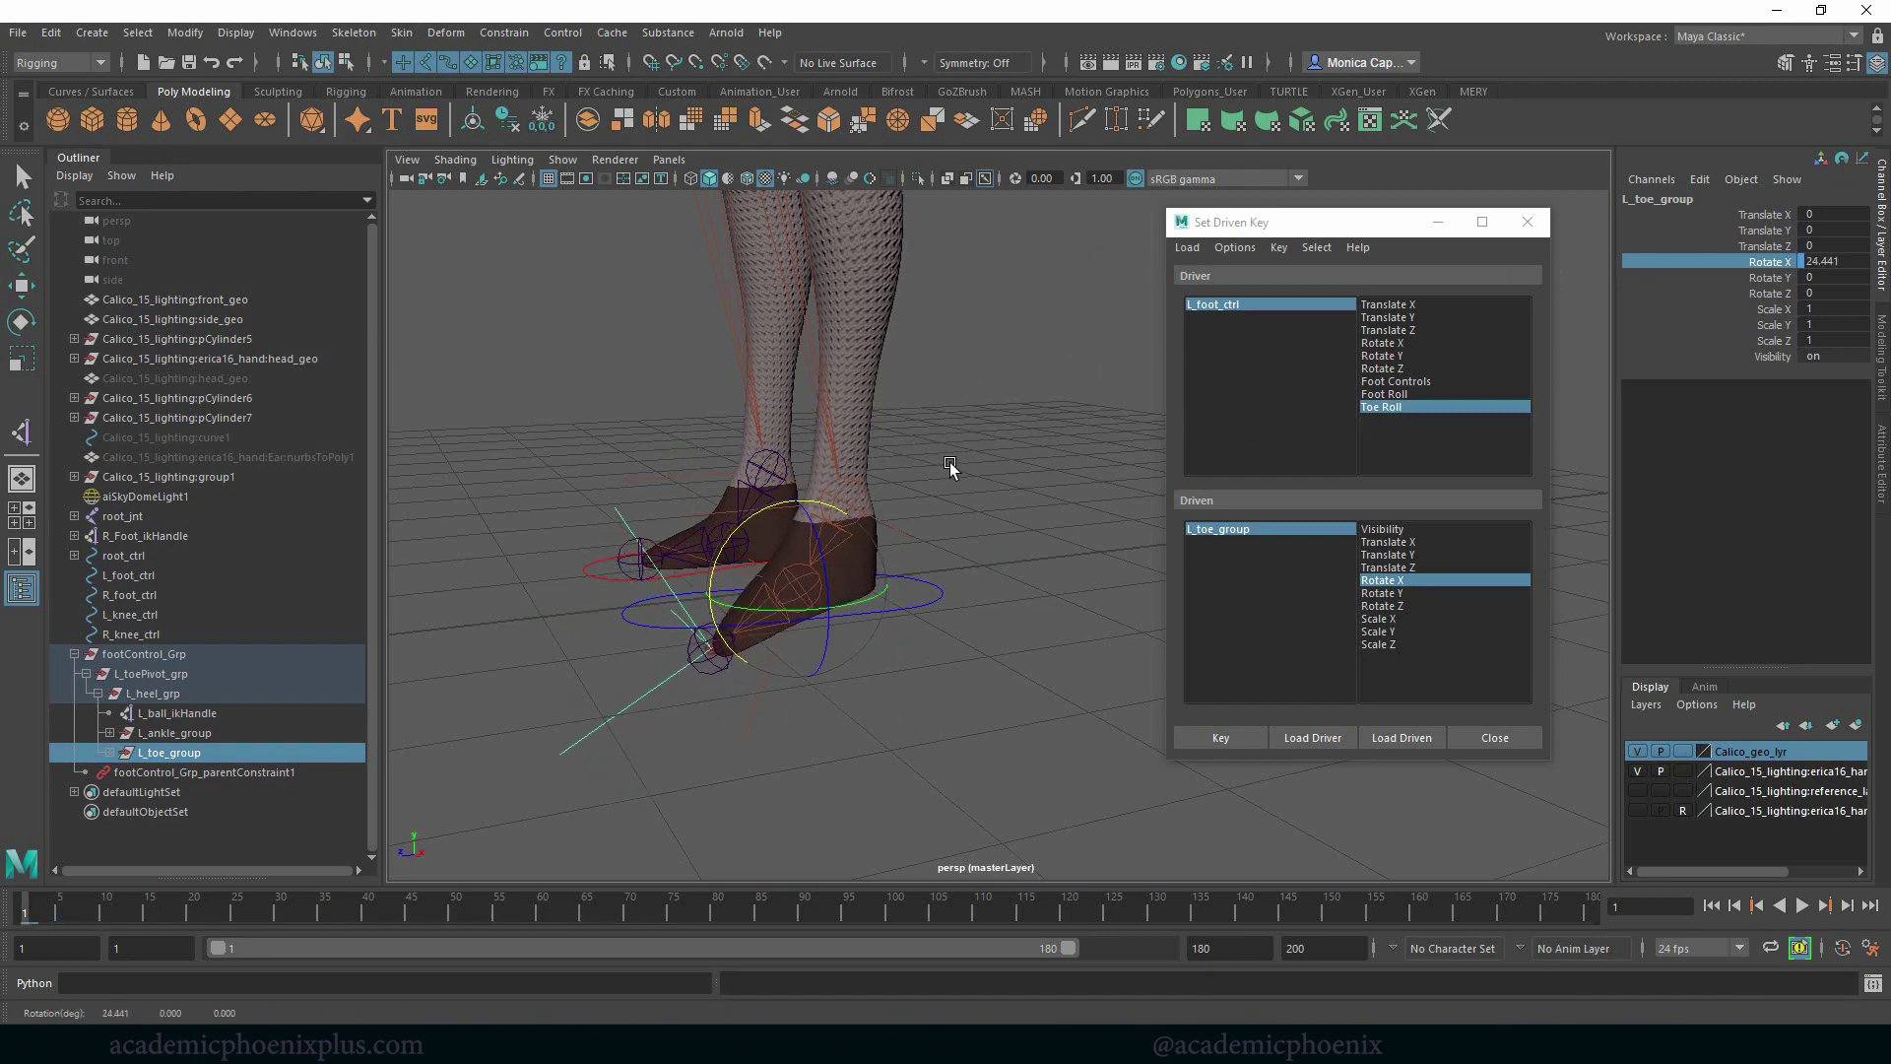
{"action": "double_click", "coordinate": [1833, 260]}
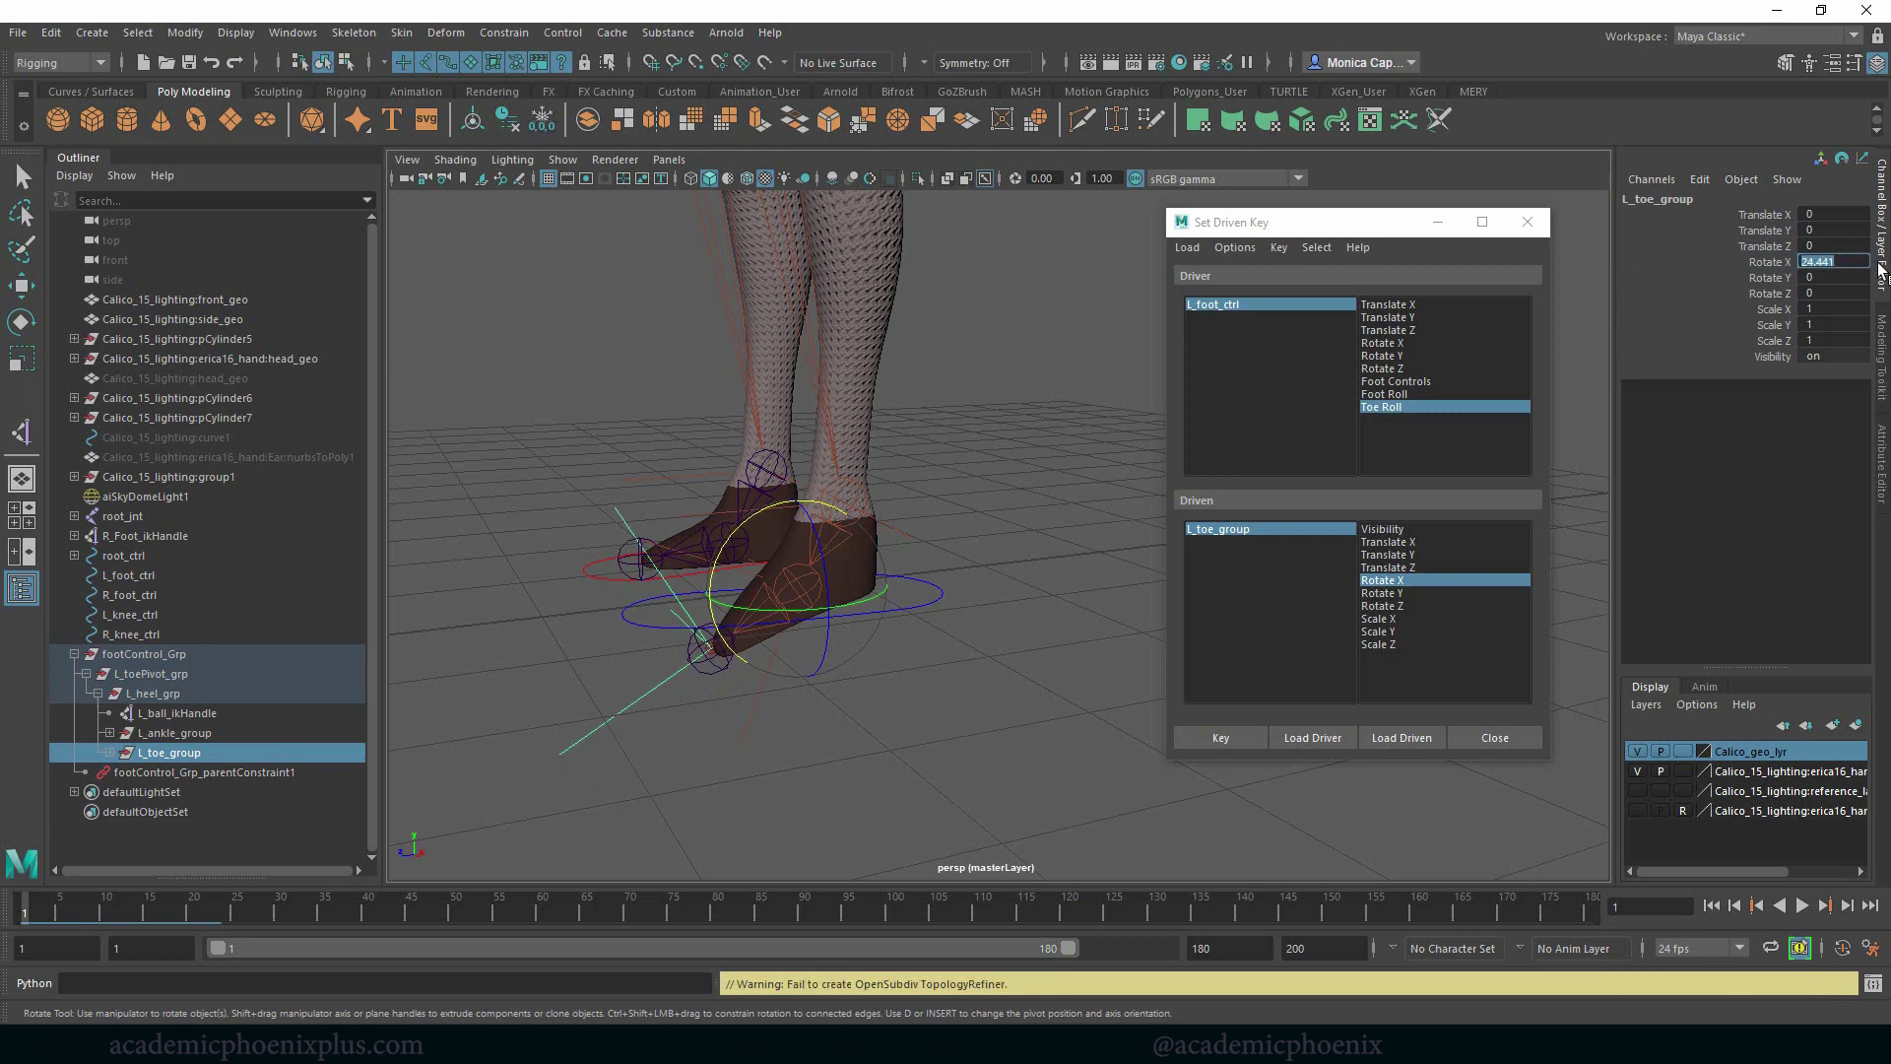
{"action": "type", "text": "30"}
{"action": "key", "text": "Return"}
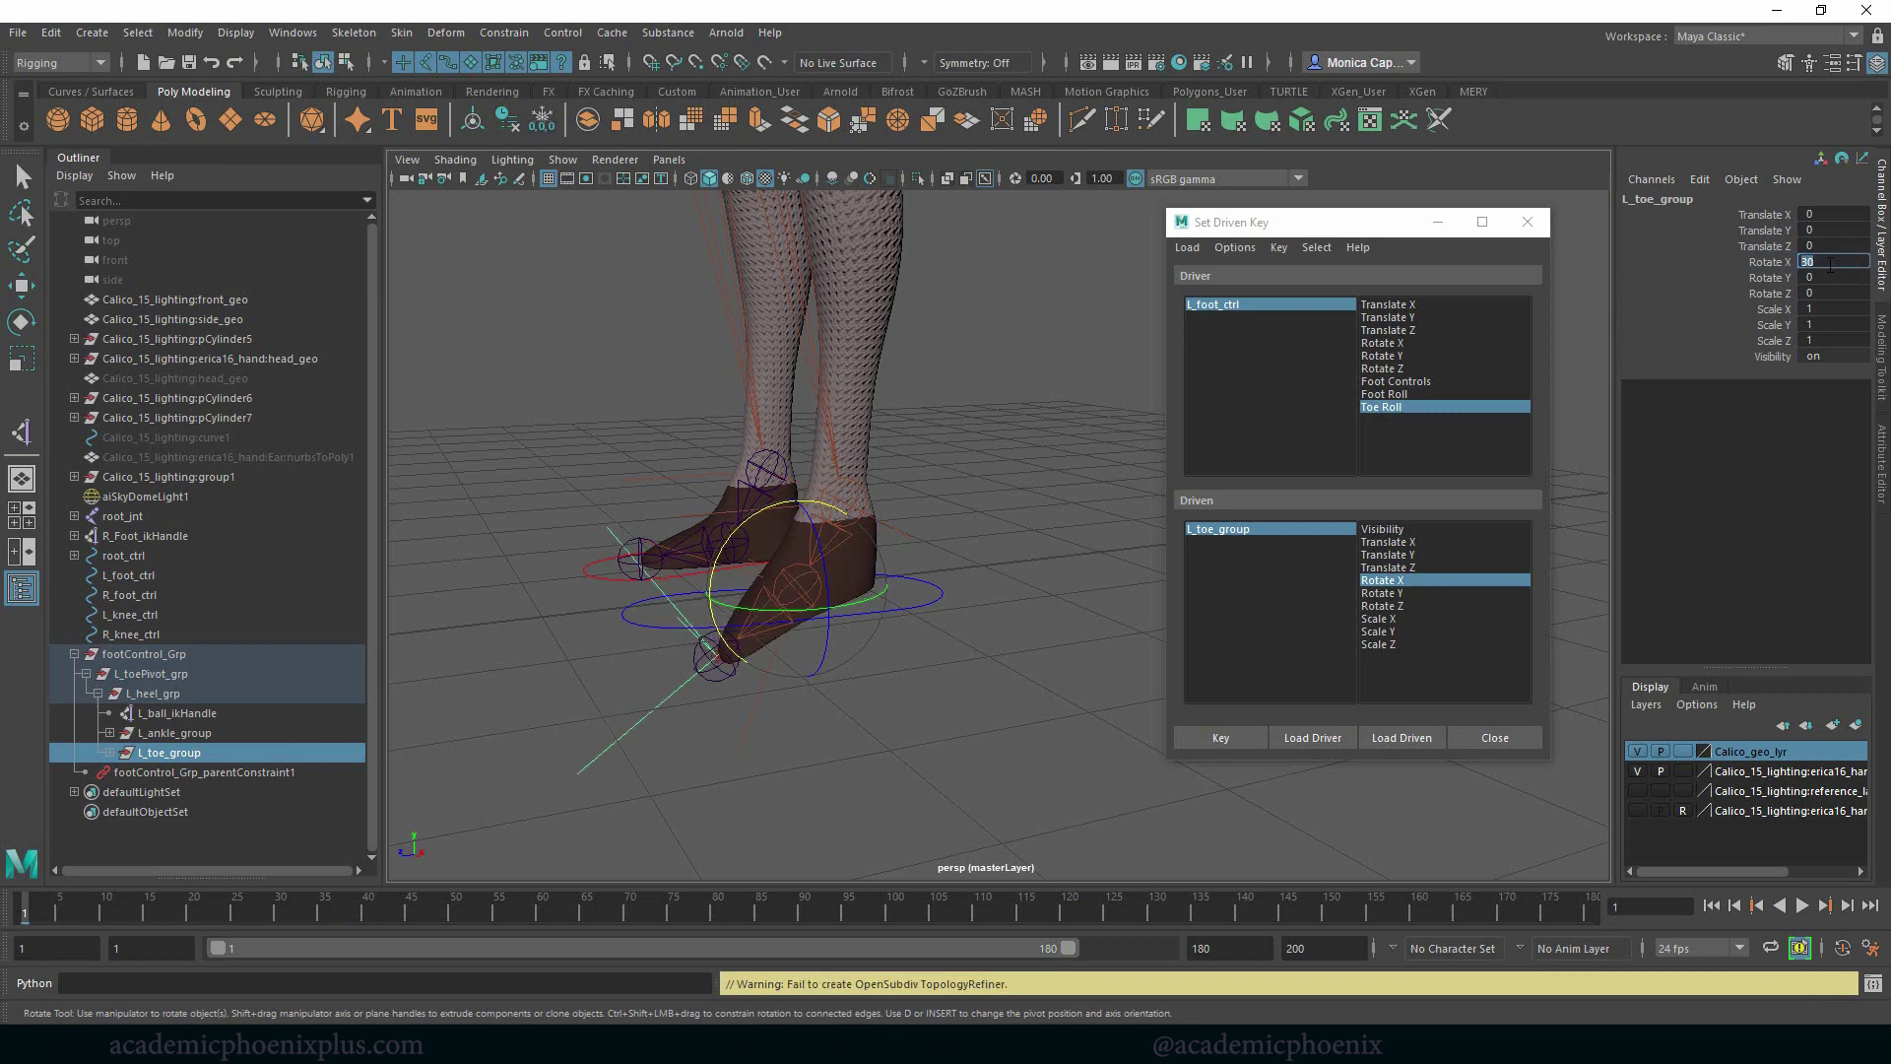
Key L_toe_group's Rotate X of 30 against Toe Roll -10, and select L_foot_ctrl again
{"action": "left_click", "coordinate": [1781, 262]}
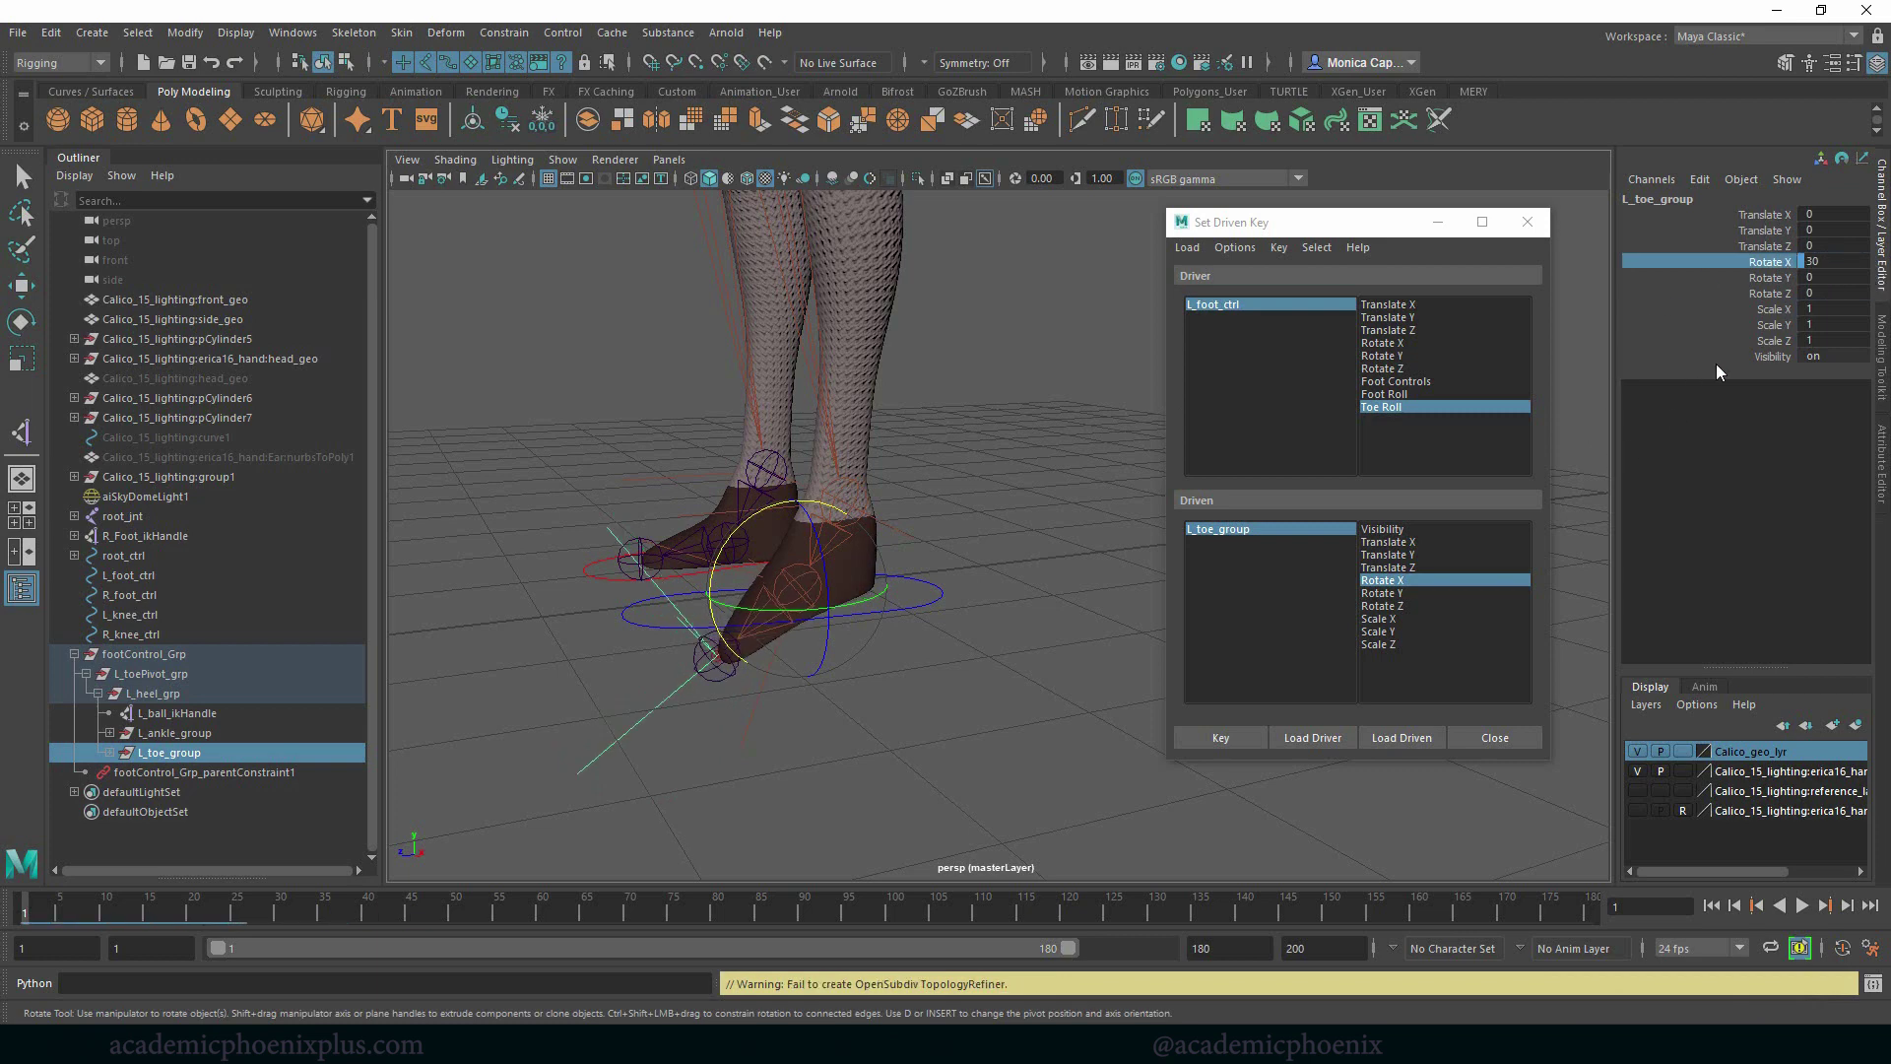
{"action": "left_click", "coordinate": [1221, 741]}
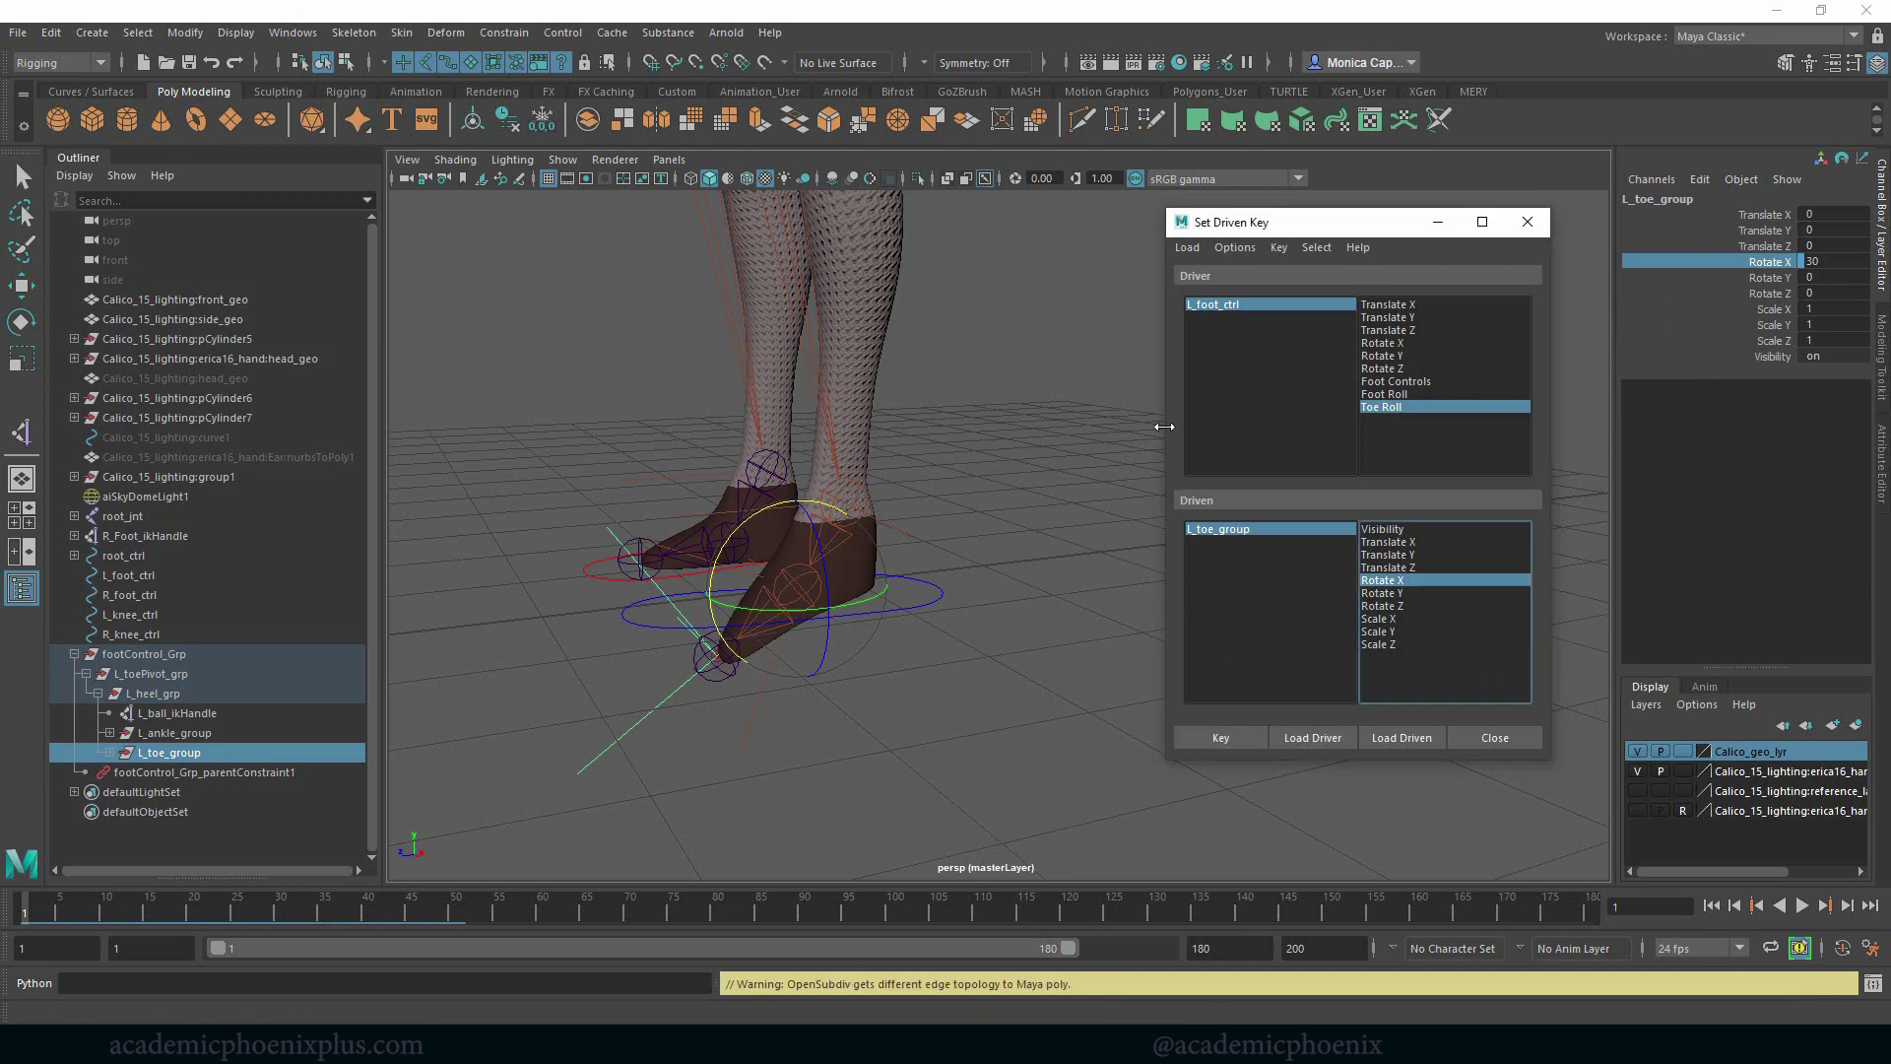
{"action": "left_click", "coordinate": [1237, 303]}
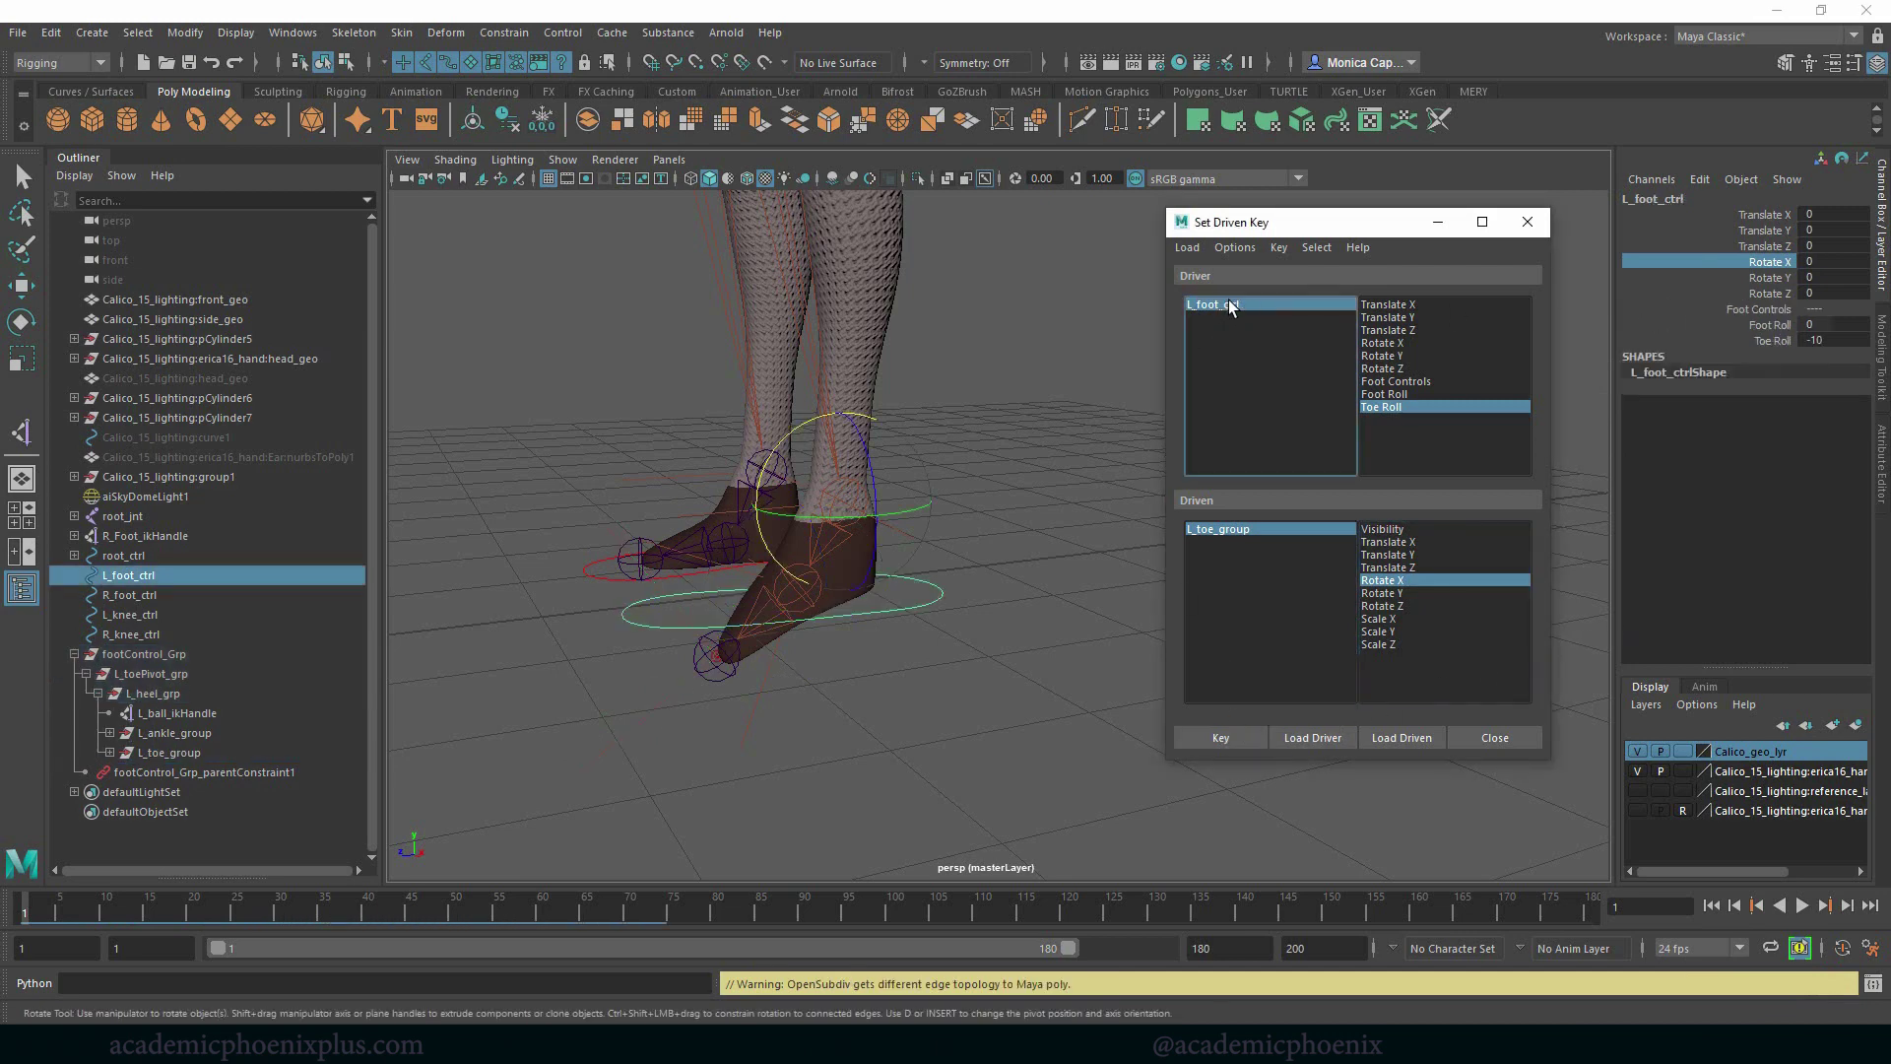
Try out Foot Roll on L_foot_ctrl and undo the trial change
{"action": "left_click", "coordinate": [1770, 325]}
{"action": "middle_click_drag", "start_coordinate": [995, 402], "coordinate": [958, 455]}
{"action": "key", "text": "ctrl+z"}
Set L_foot_ctrl's Toe Roll to 10
{"action": "left_click", "coordinate": [1777, 340]}
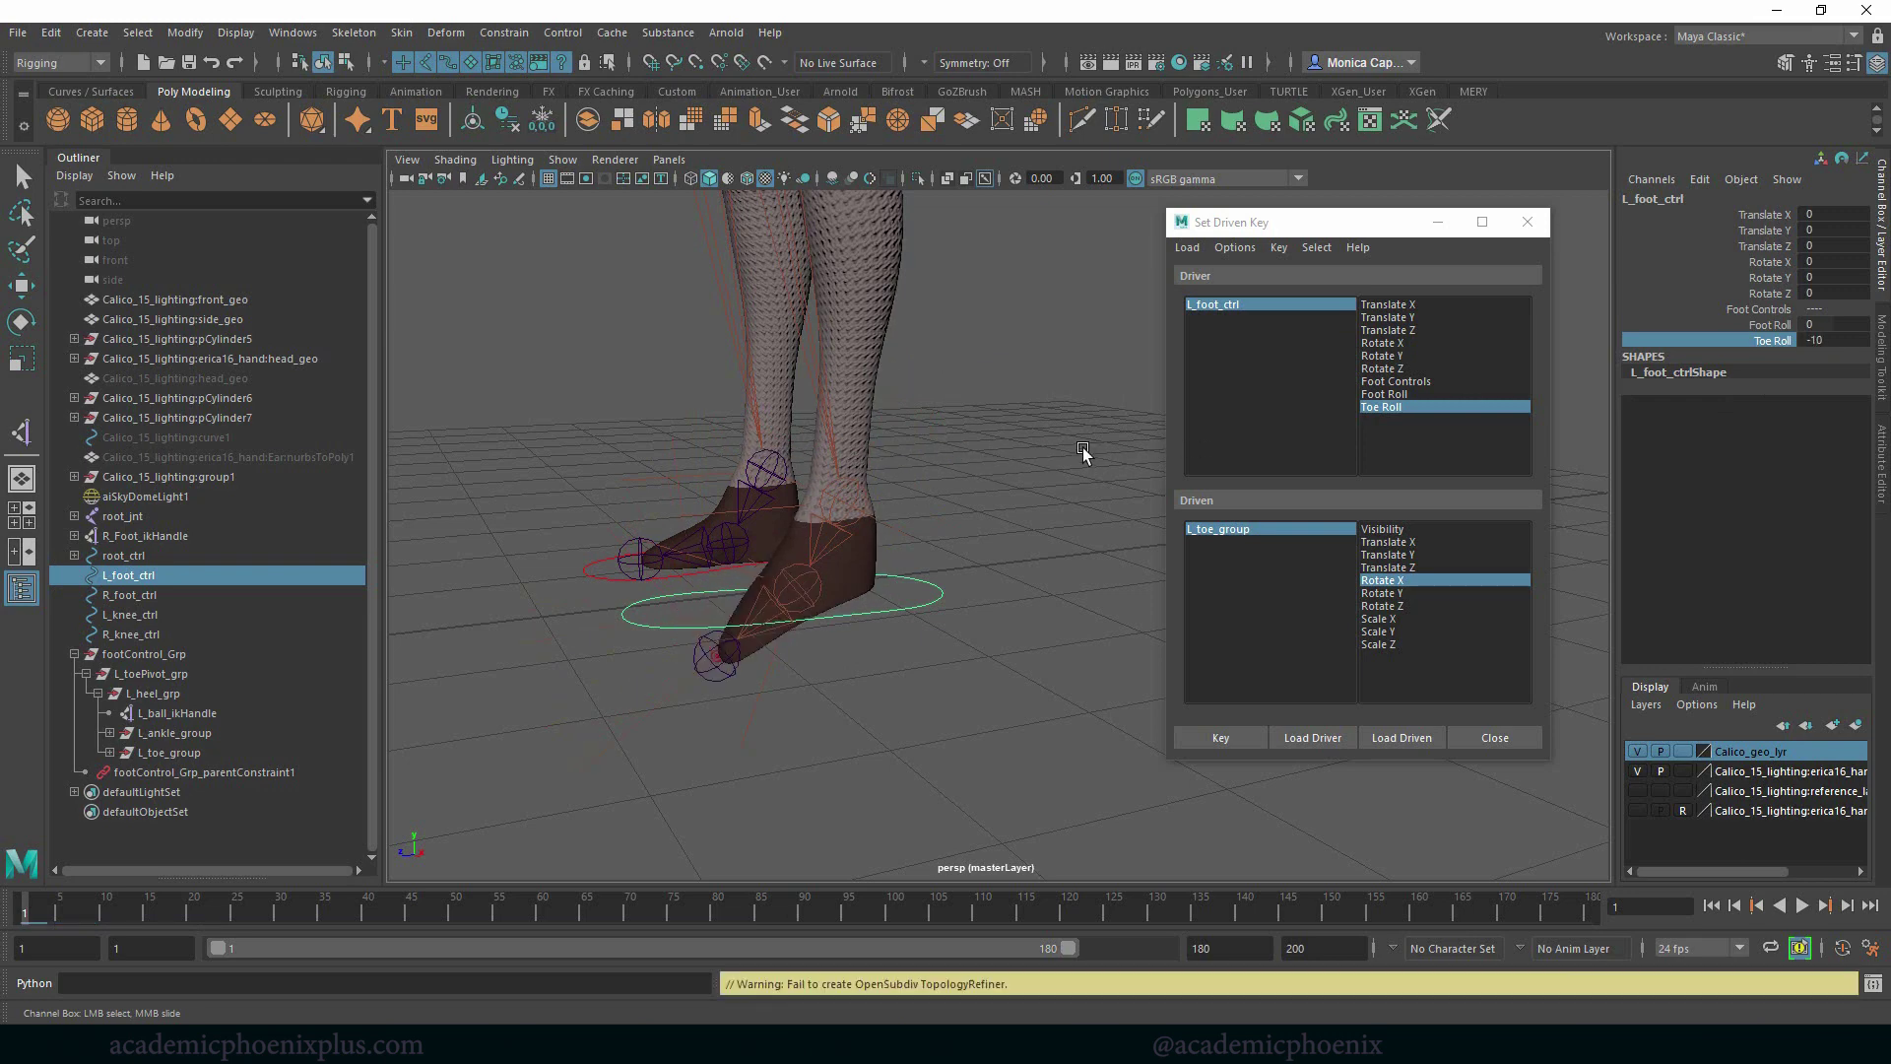
{"action": "double_click", "coordinate": [1836, 339]}
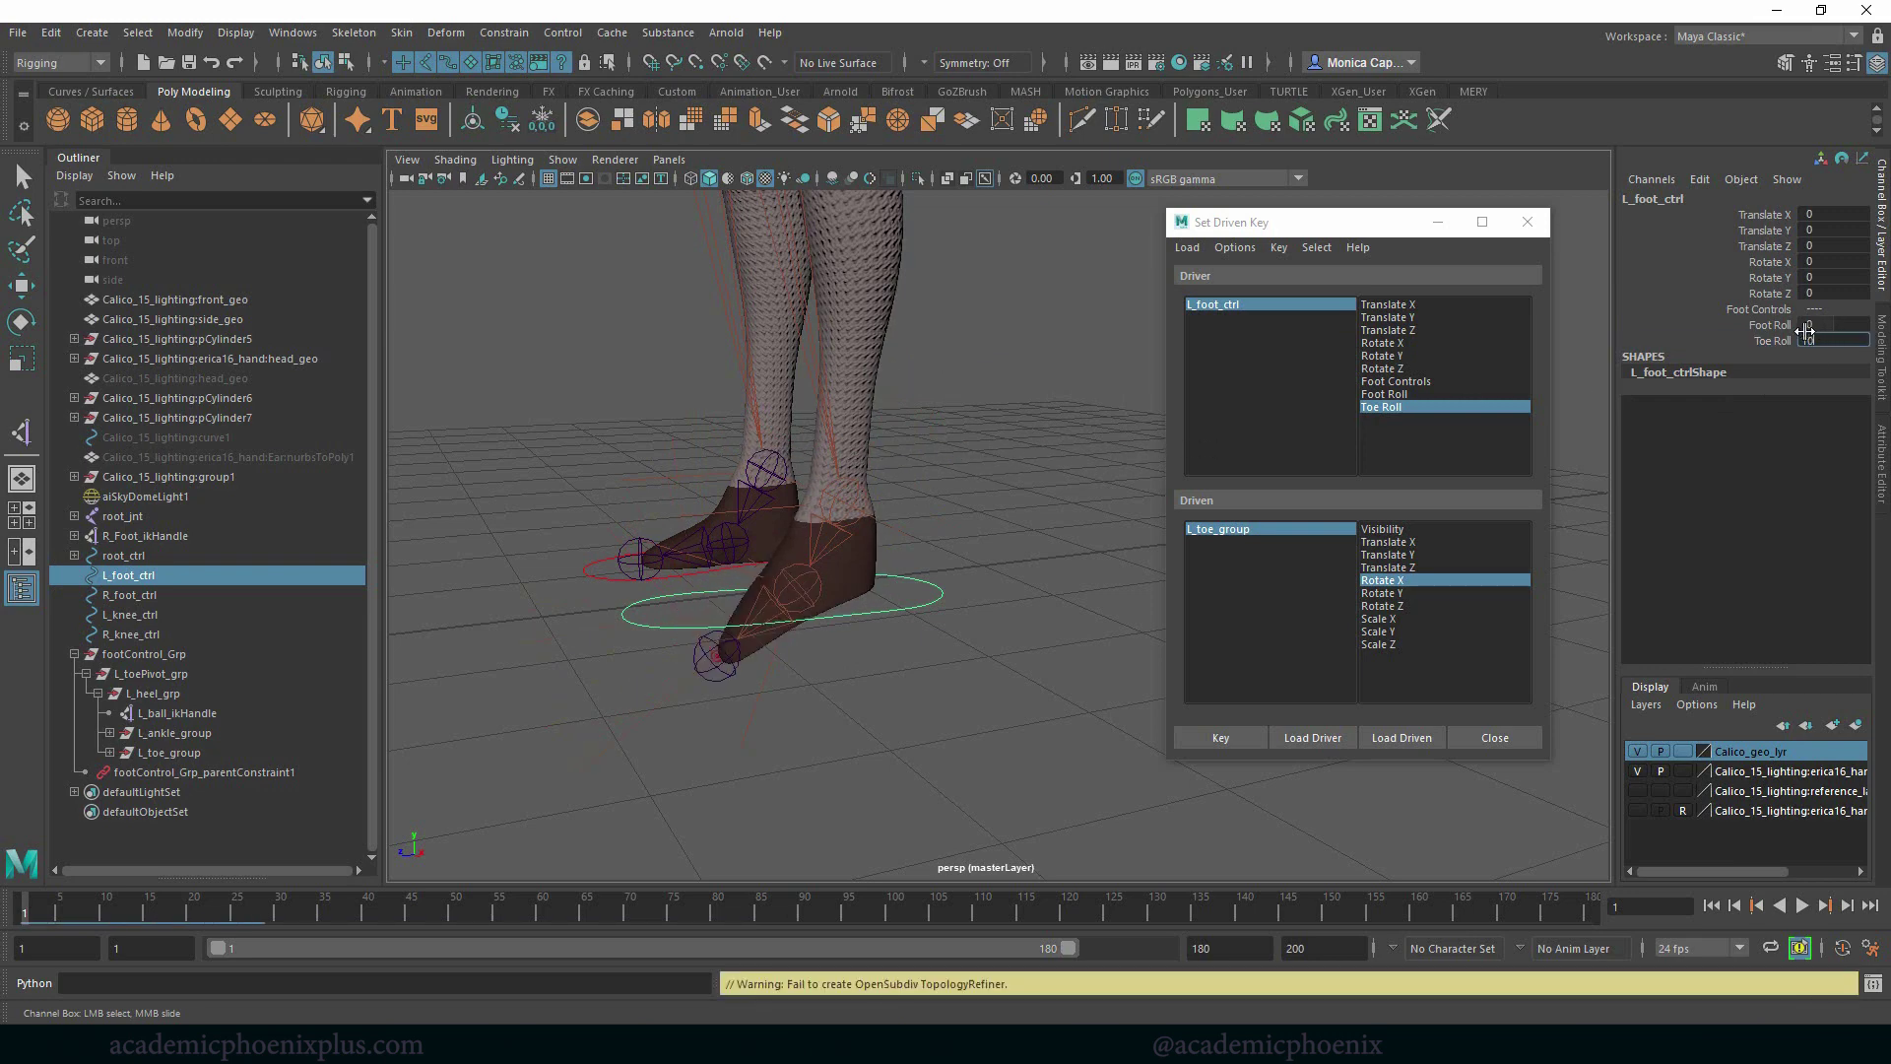
{"action": "type", "text": "0"}
{"action": "key", "text": "Return"}
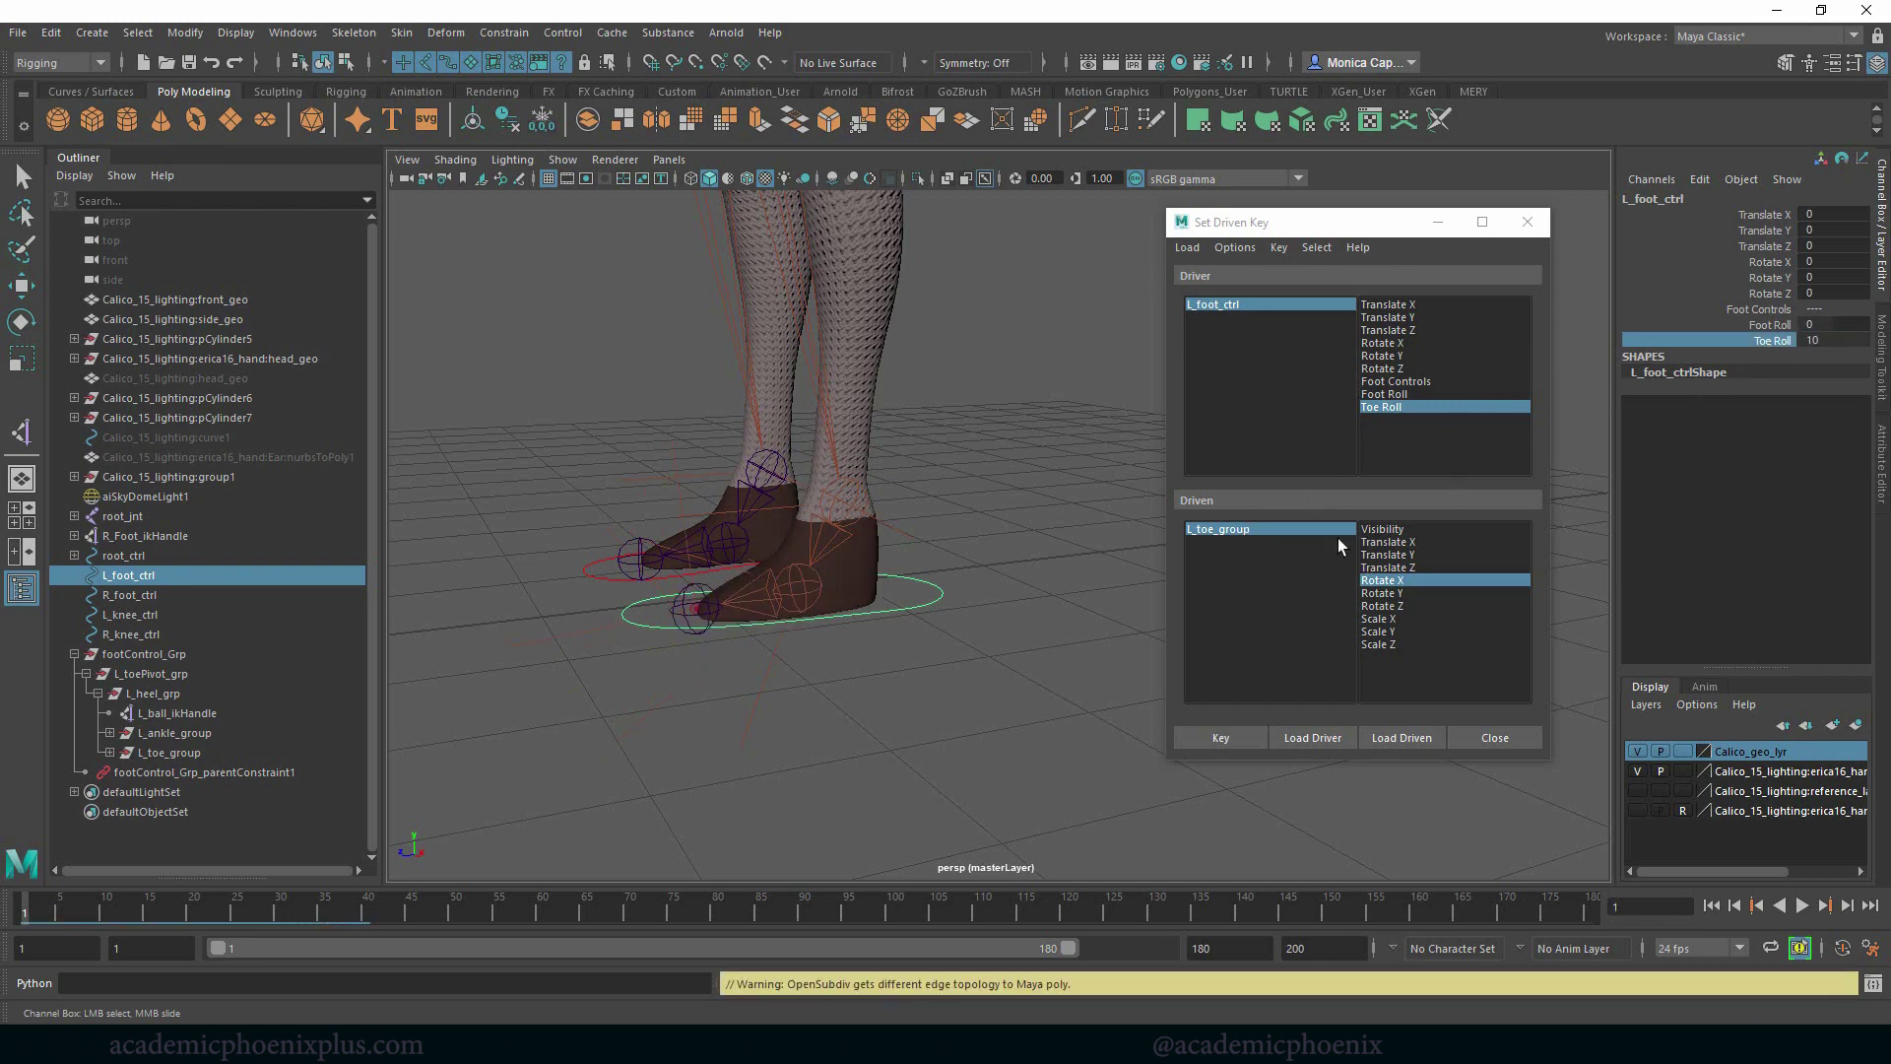
Bend L_toe_group upward, set its Rotate X to -45, and key it against Toe Roll 10
{"action": "left_click", "coordinate": [1278, 528]}
{"action": "key", "text": "e"}
{"action": "left_click_drag", "start_coordinate": [737, 537], "coordinate": [805, 501]}
{"action": "left_click", "coordinate": [1239, 737]}
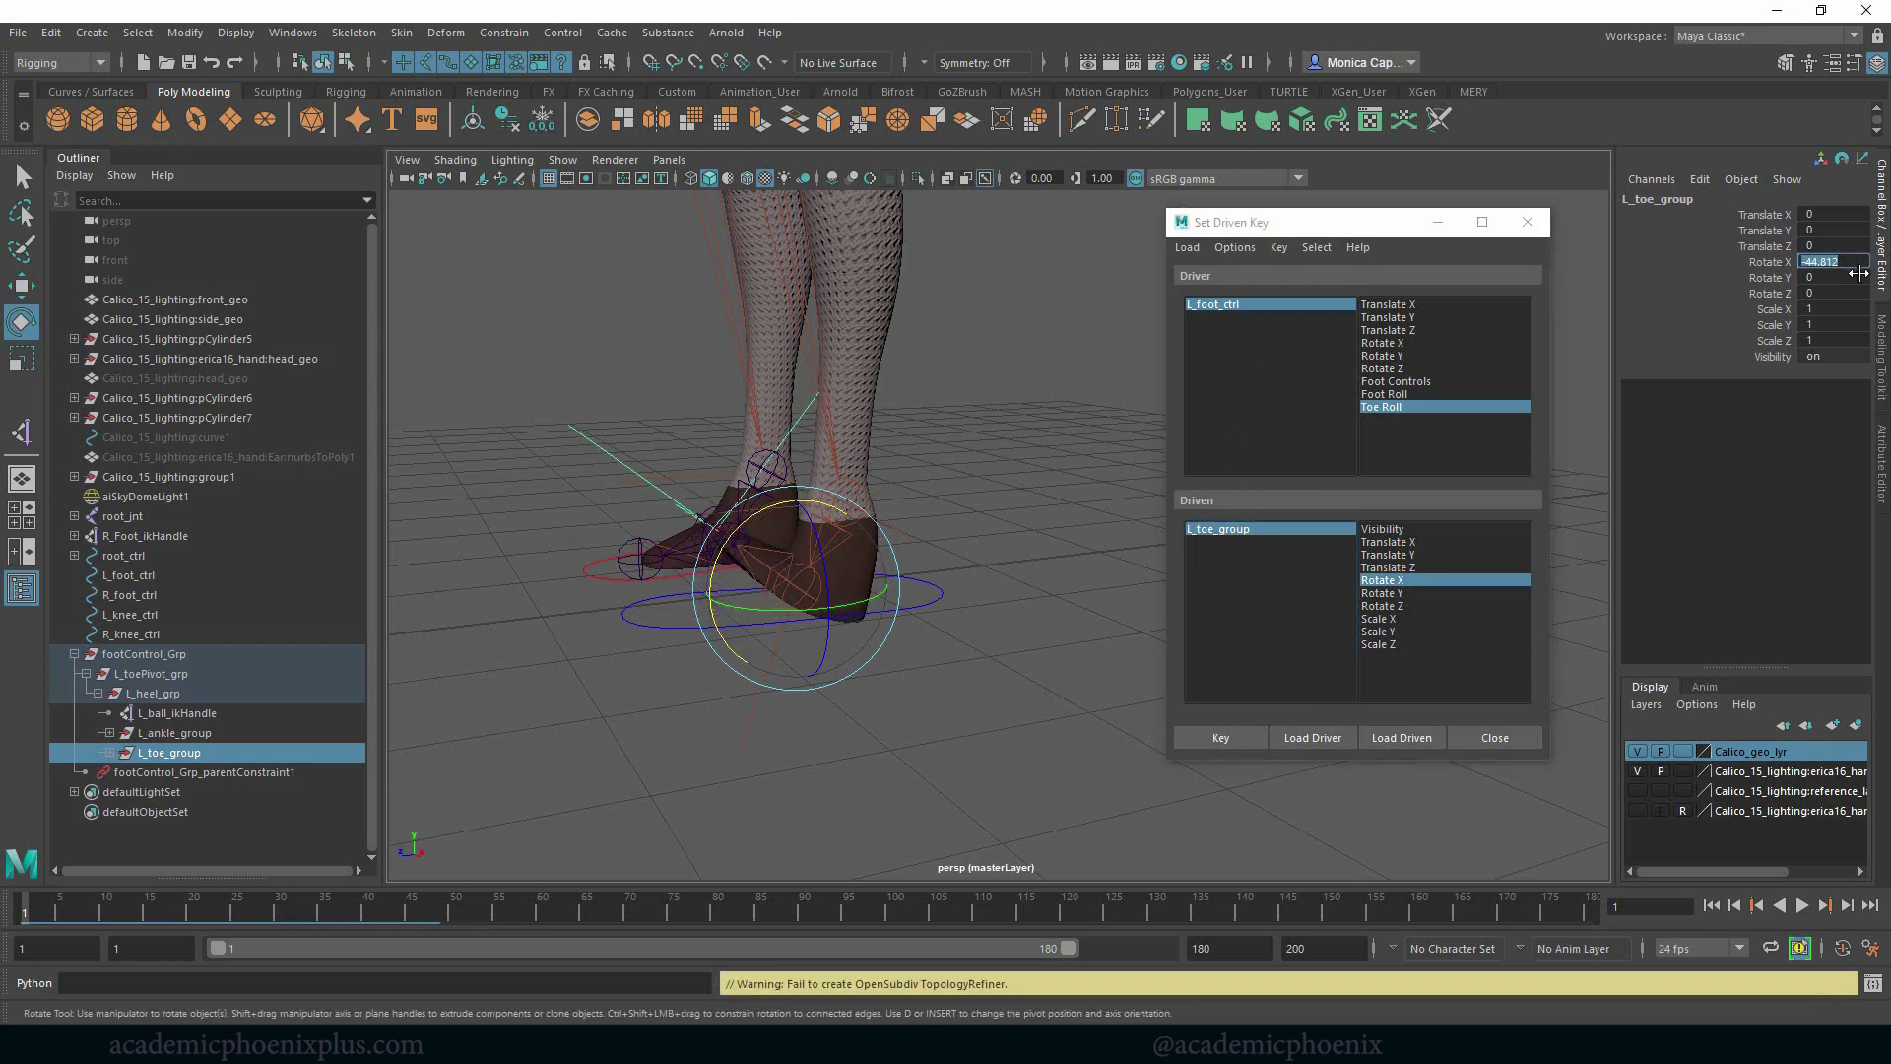
{"action": "type", "text": "-45"}
{"action": "key", "text": "Return"}
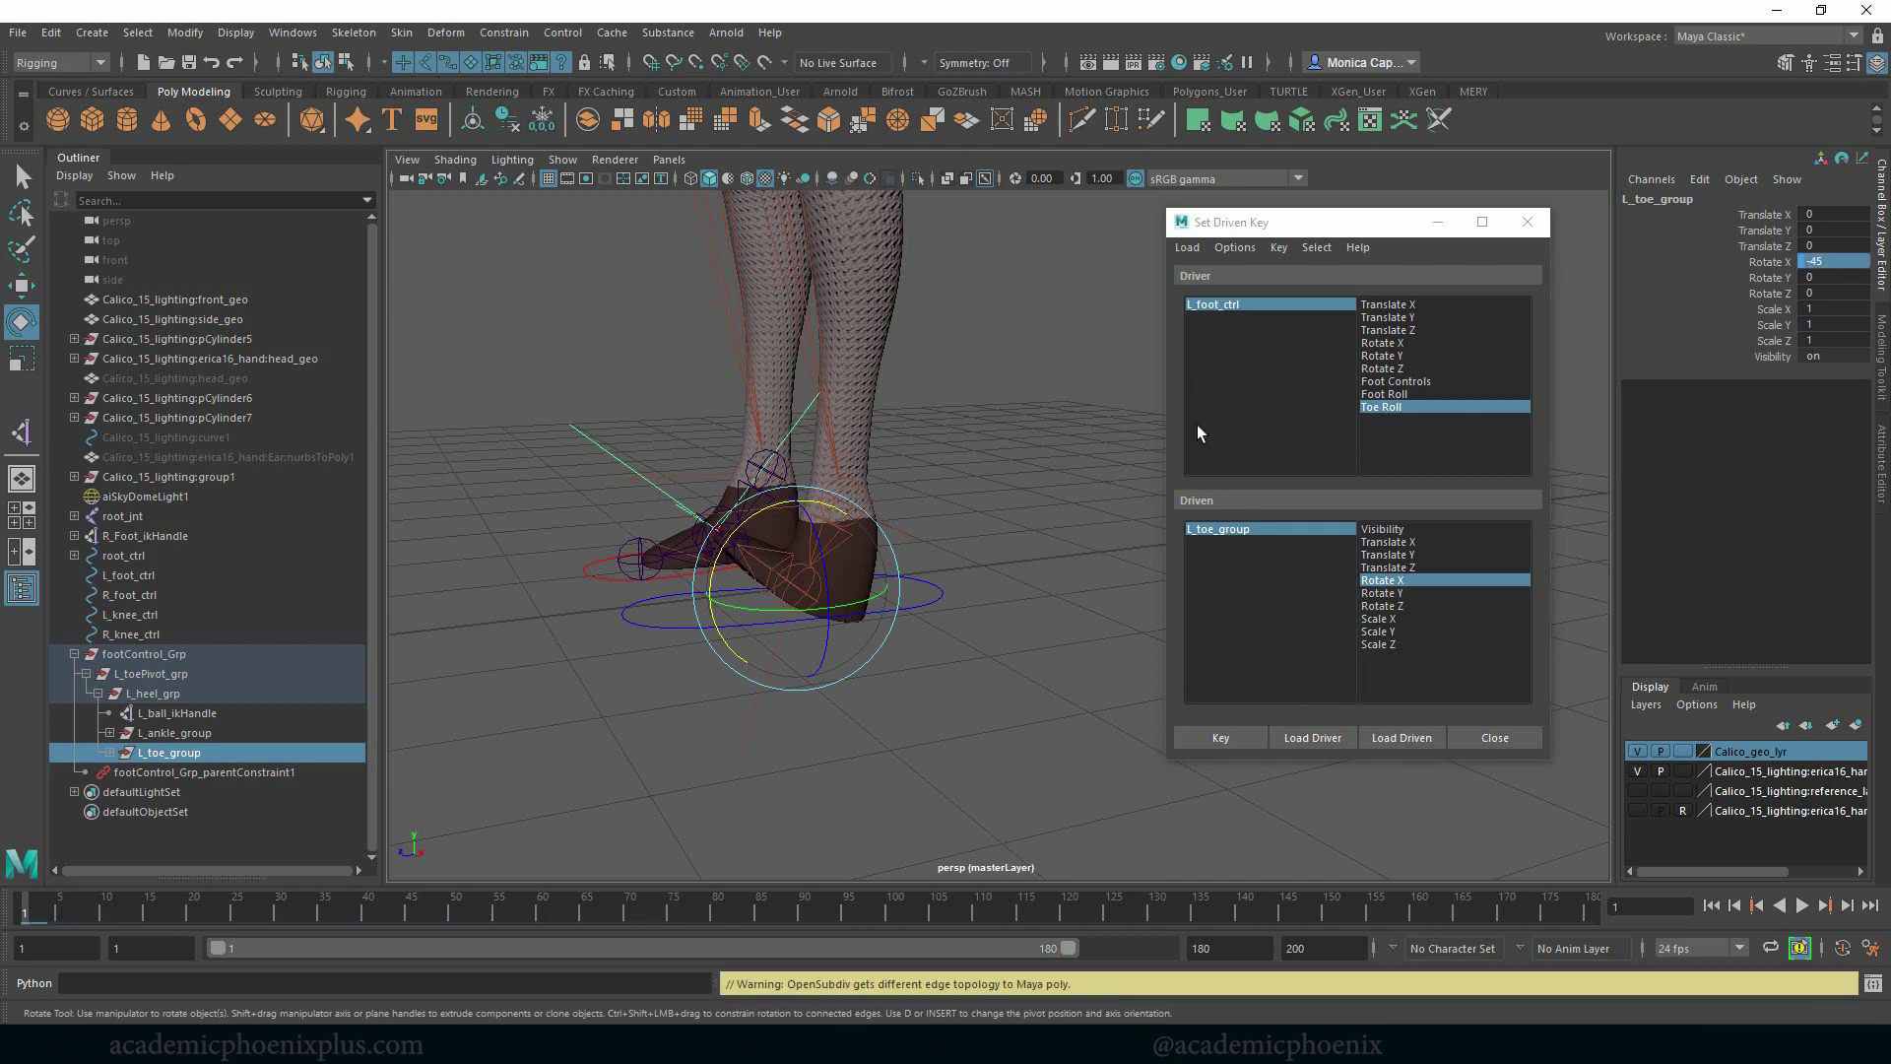
{"action": "left_click", "coordinate": [1218, 734]}
Select L_foot_ctrl, undo a trial Toe Roll change, and reset Toe Roll to 0
{"action": "left_click", "coordinate": [908, 597]}
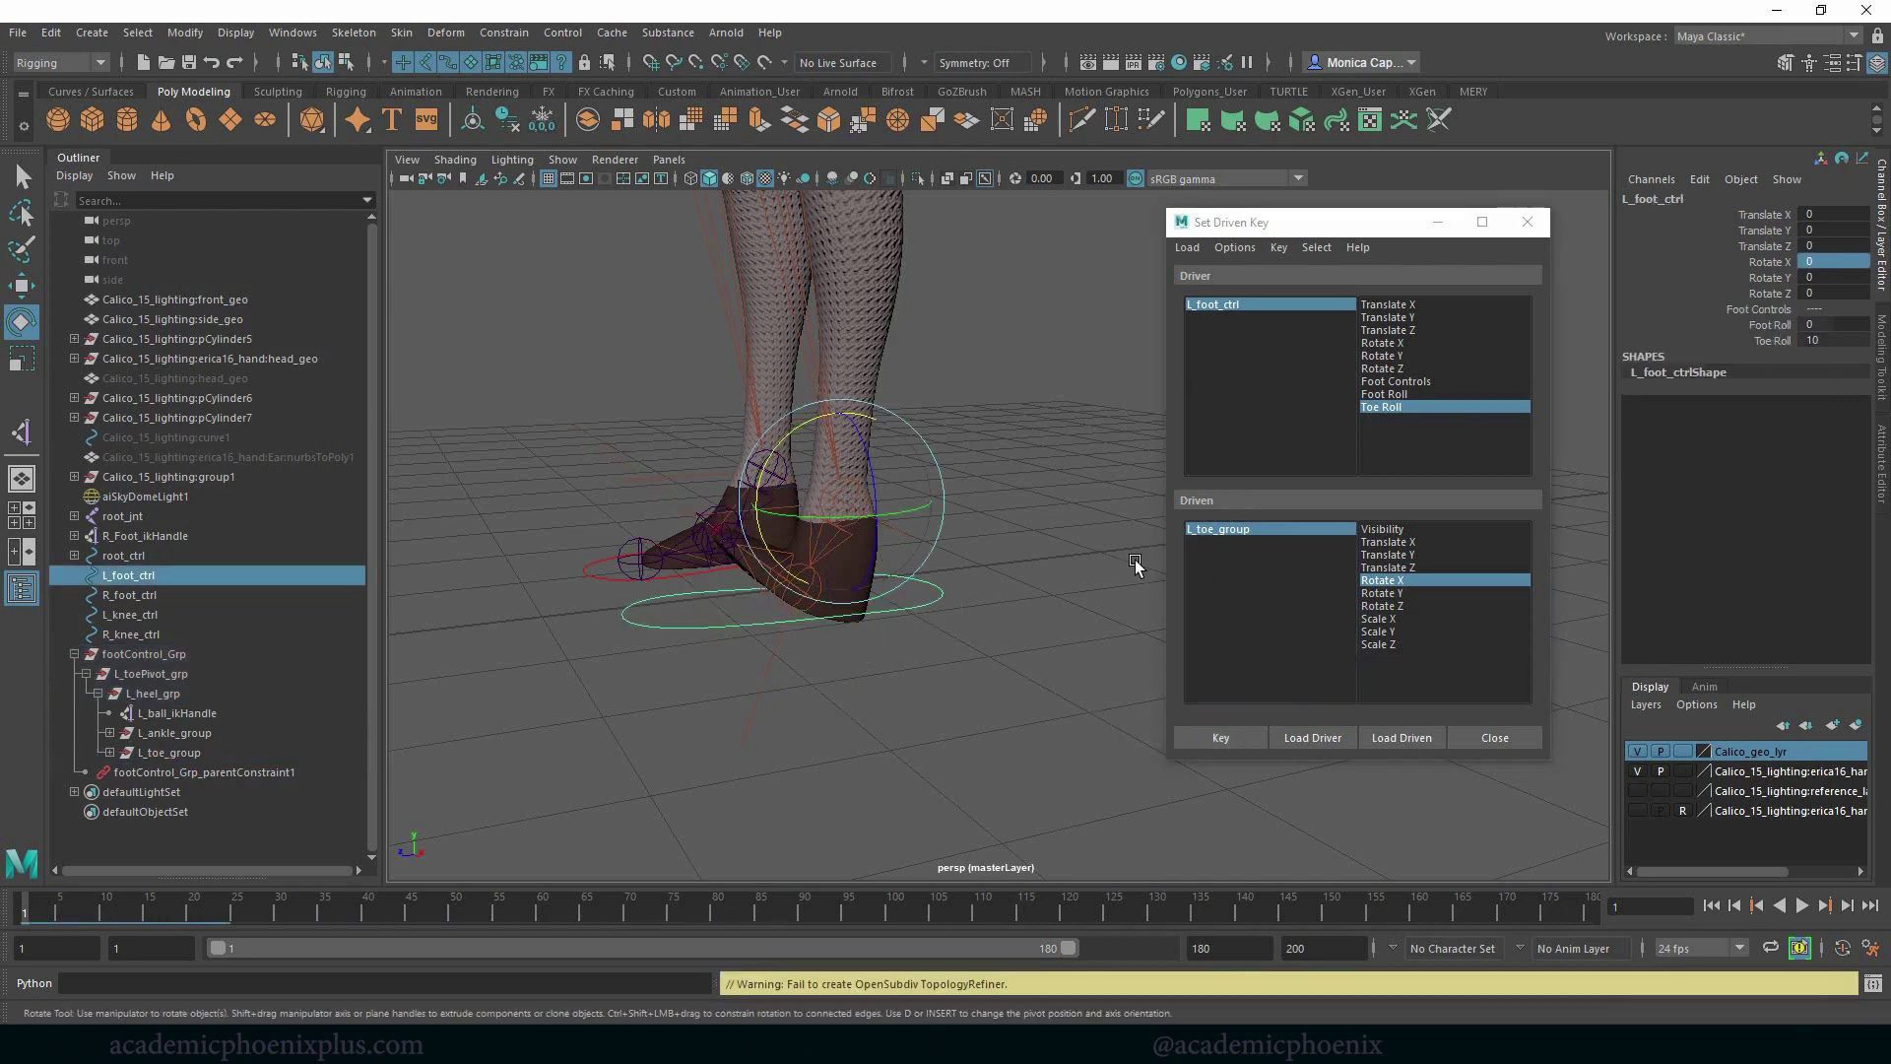
{"action": "left_click", "coordinate": [1773, 340]}
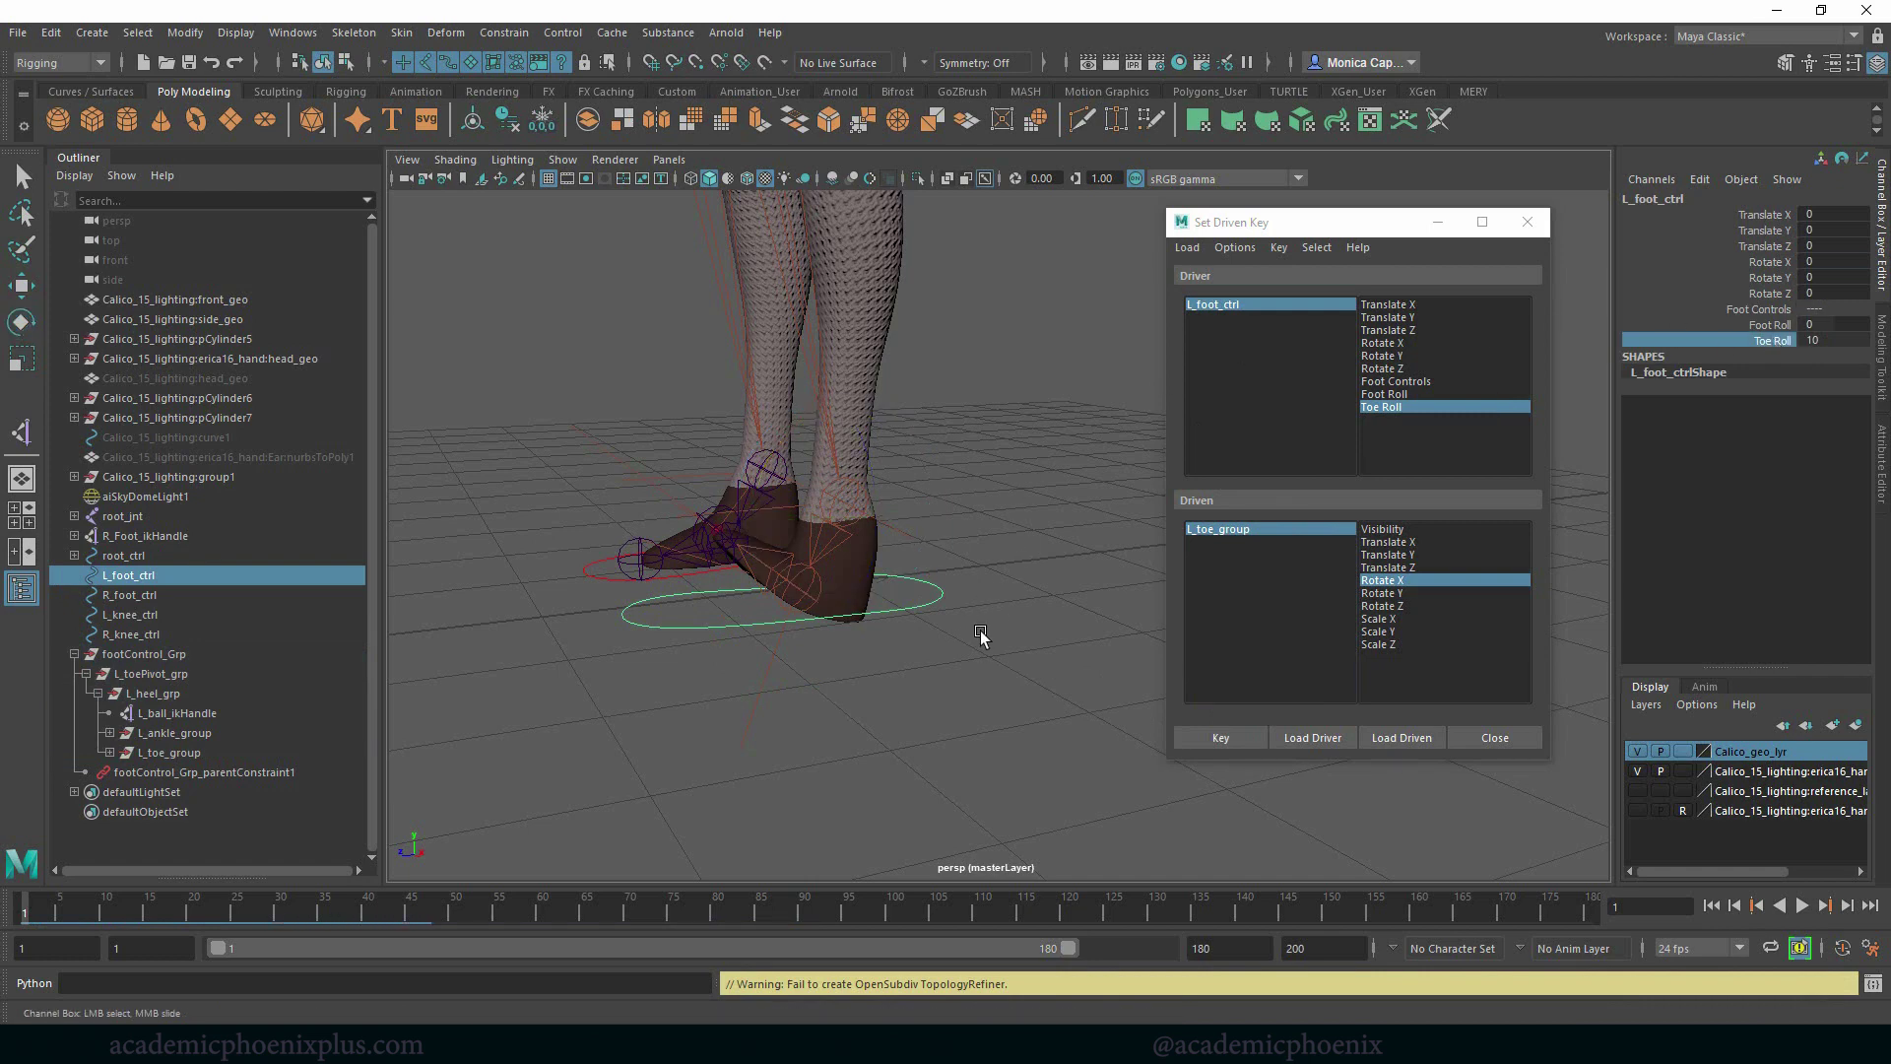
{"action": "key", "text": "ctrl+z"}
{"action": "left_click", "coordinate": [1821, 340]}
{"action": "type", "text": "0"}
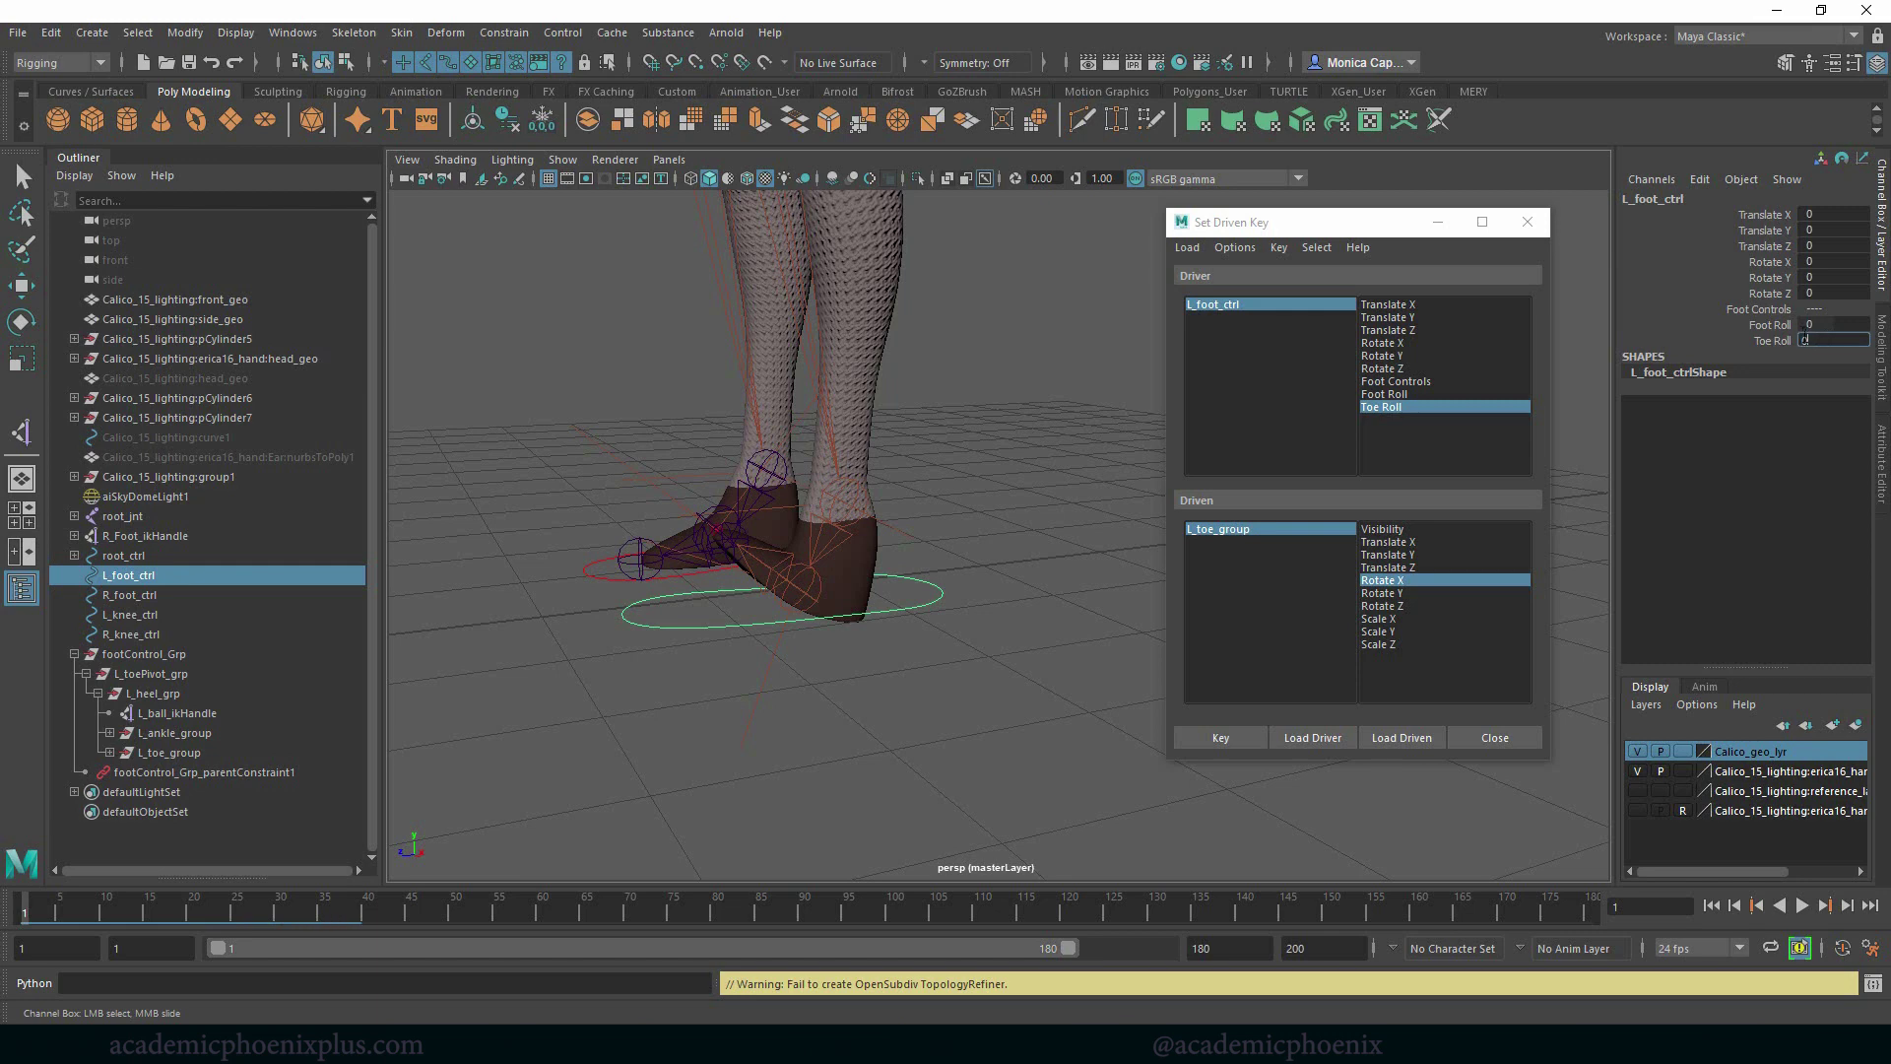
{"action": "key", "text": "Return"}
Rotate L_foot_ctrl about -8.2 degrees in Y and close the Set Driven Key window
{"action": "key", "text": "e"}
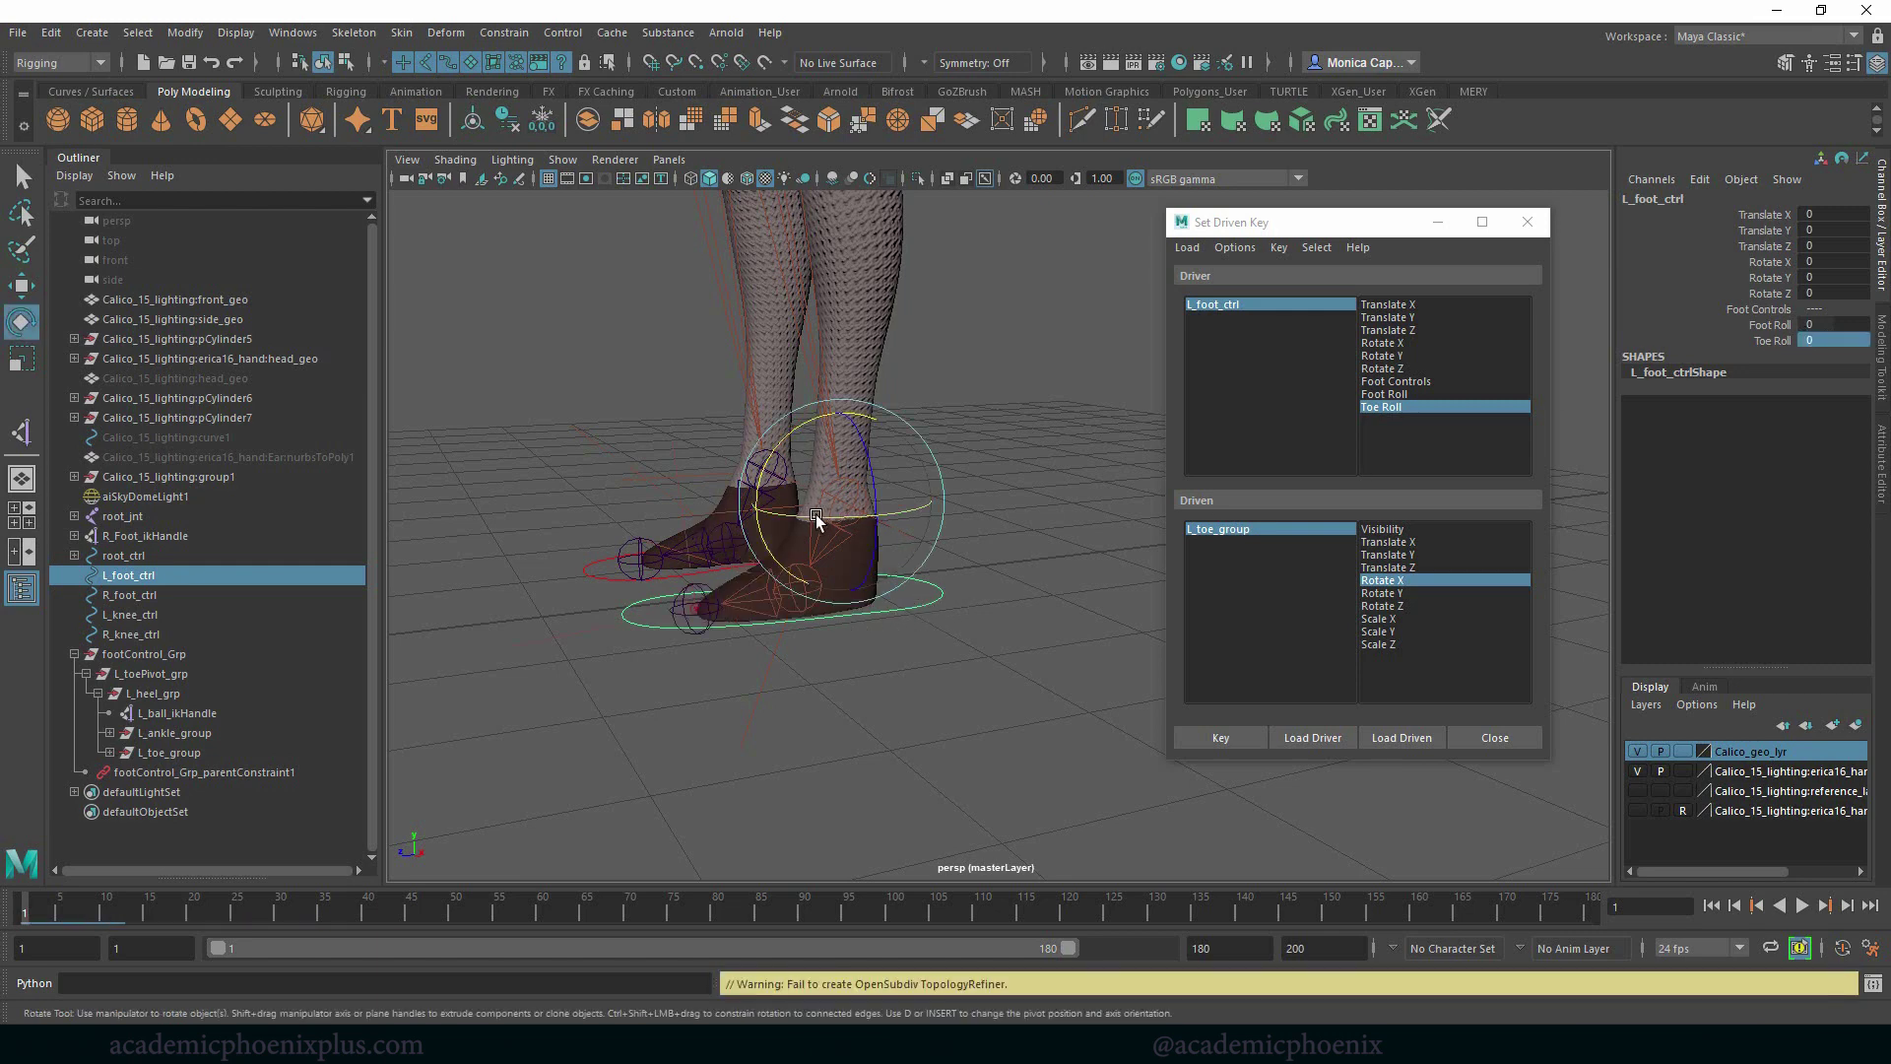
{"action": "mouse_move", "coordinate": [815, 519]}
{"action": "left_mouse_down"}
{"action": "mouse_move", "coordinate": [866, 519]}
{"action": "mouse_move", "coordinate": [815, 536]}
{"action": "mouse_move", "coordinate": [836, 539]}
{"action": "mouse_move", "coordinate": [780, 528]}
{"action": "left_mouse_up"}
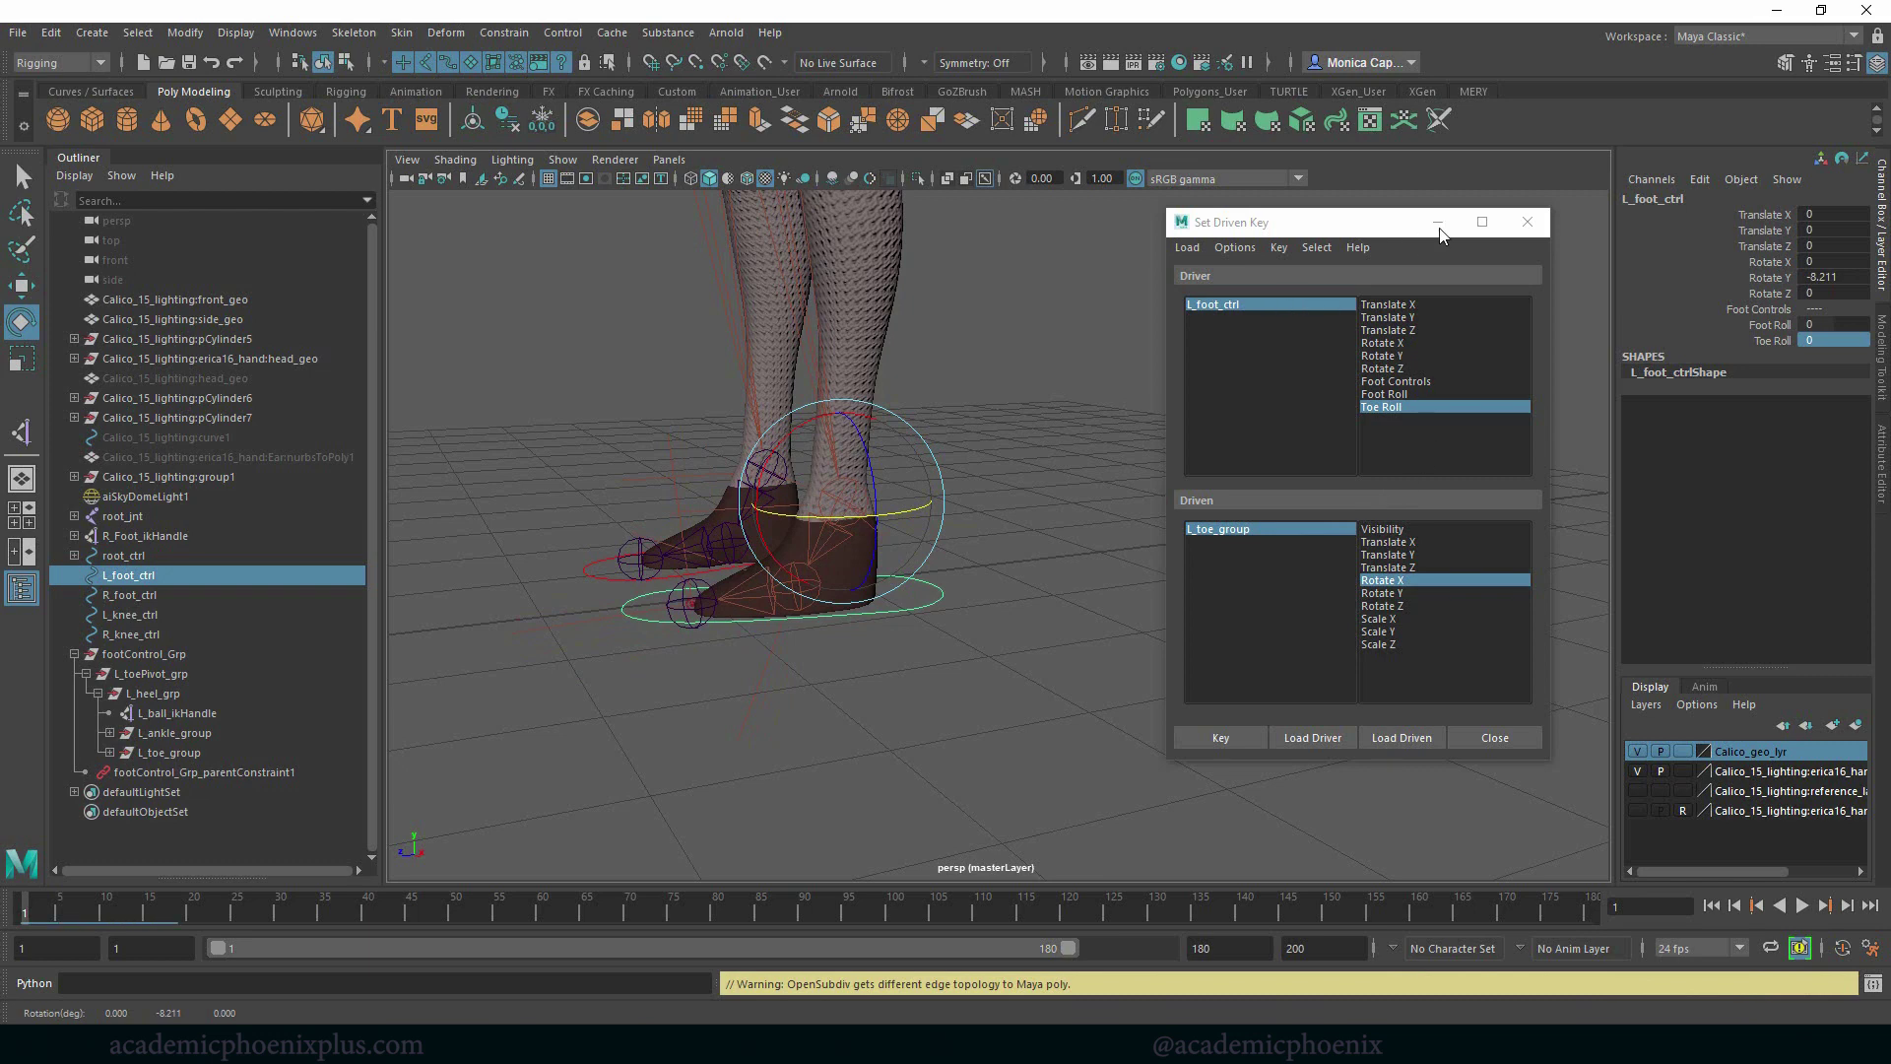
{"action": "left_click", "coordinate": [1527, 221]}
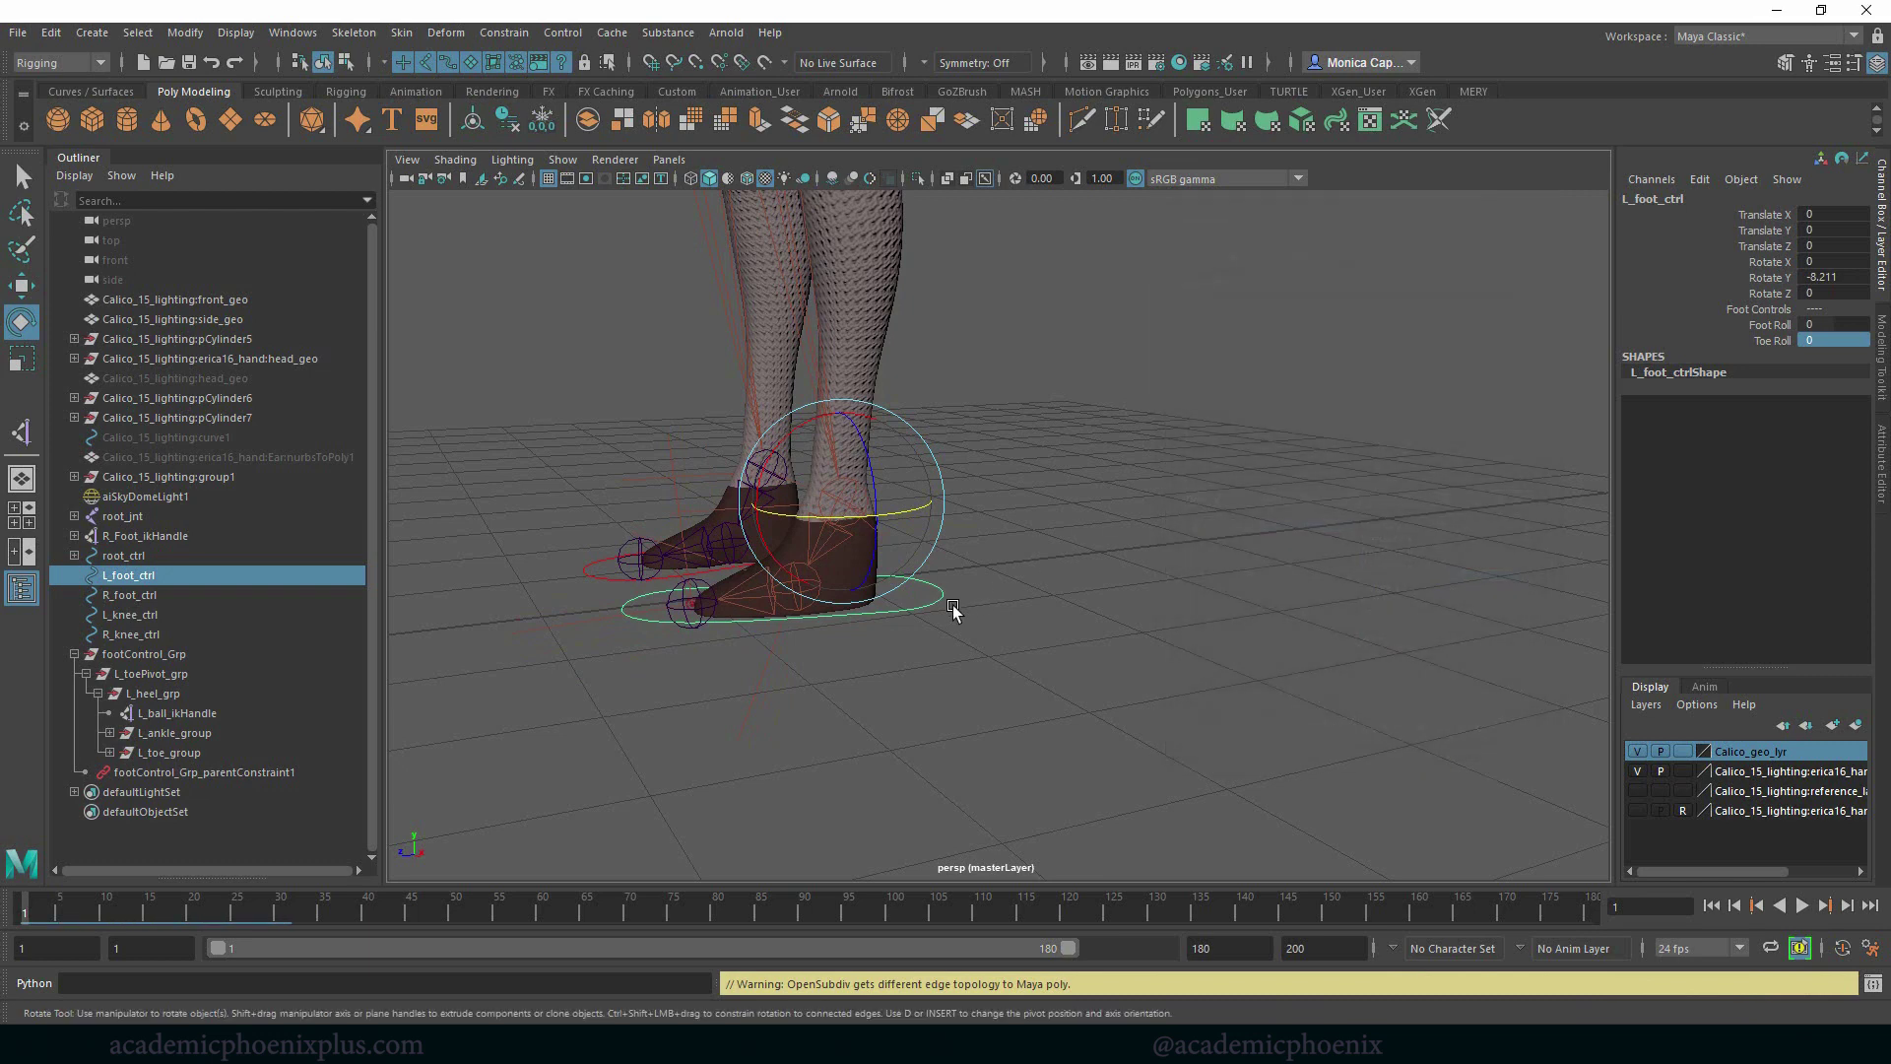
Try a Toe Roll of 3.5 combined with a free rotation of L_foot_ctrl, and undo both
{"action": "left_click", "coordinate": [1772, 340]}
{"action": "mouse_move", "coordinate": [1248, 426]}
{"action": "middle_mouse_down"}
{"action": "mouse_move", "coordinate": [1186, 441]}
{"action": "mouse_move", "coordinate": [1304, 452]}
{"action": "mouse_move", "coordinate": [1262, 450]}
{"action": "middle_mouse_up"}
{"action": "key", "text": "e"}
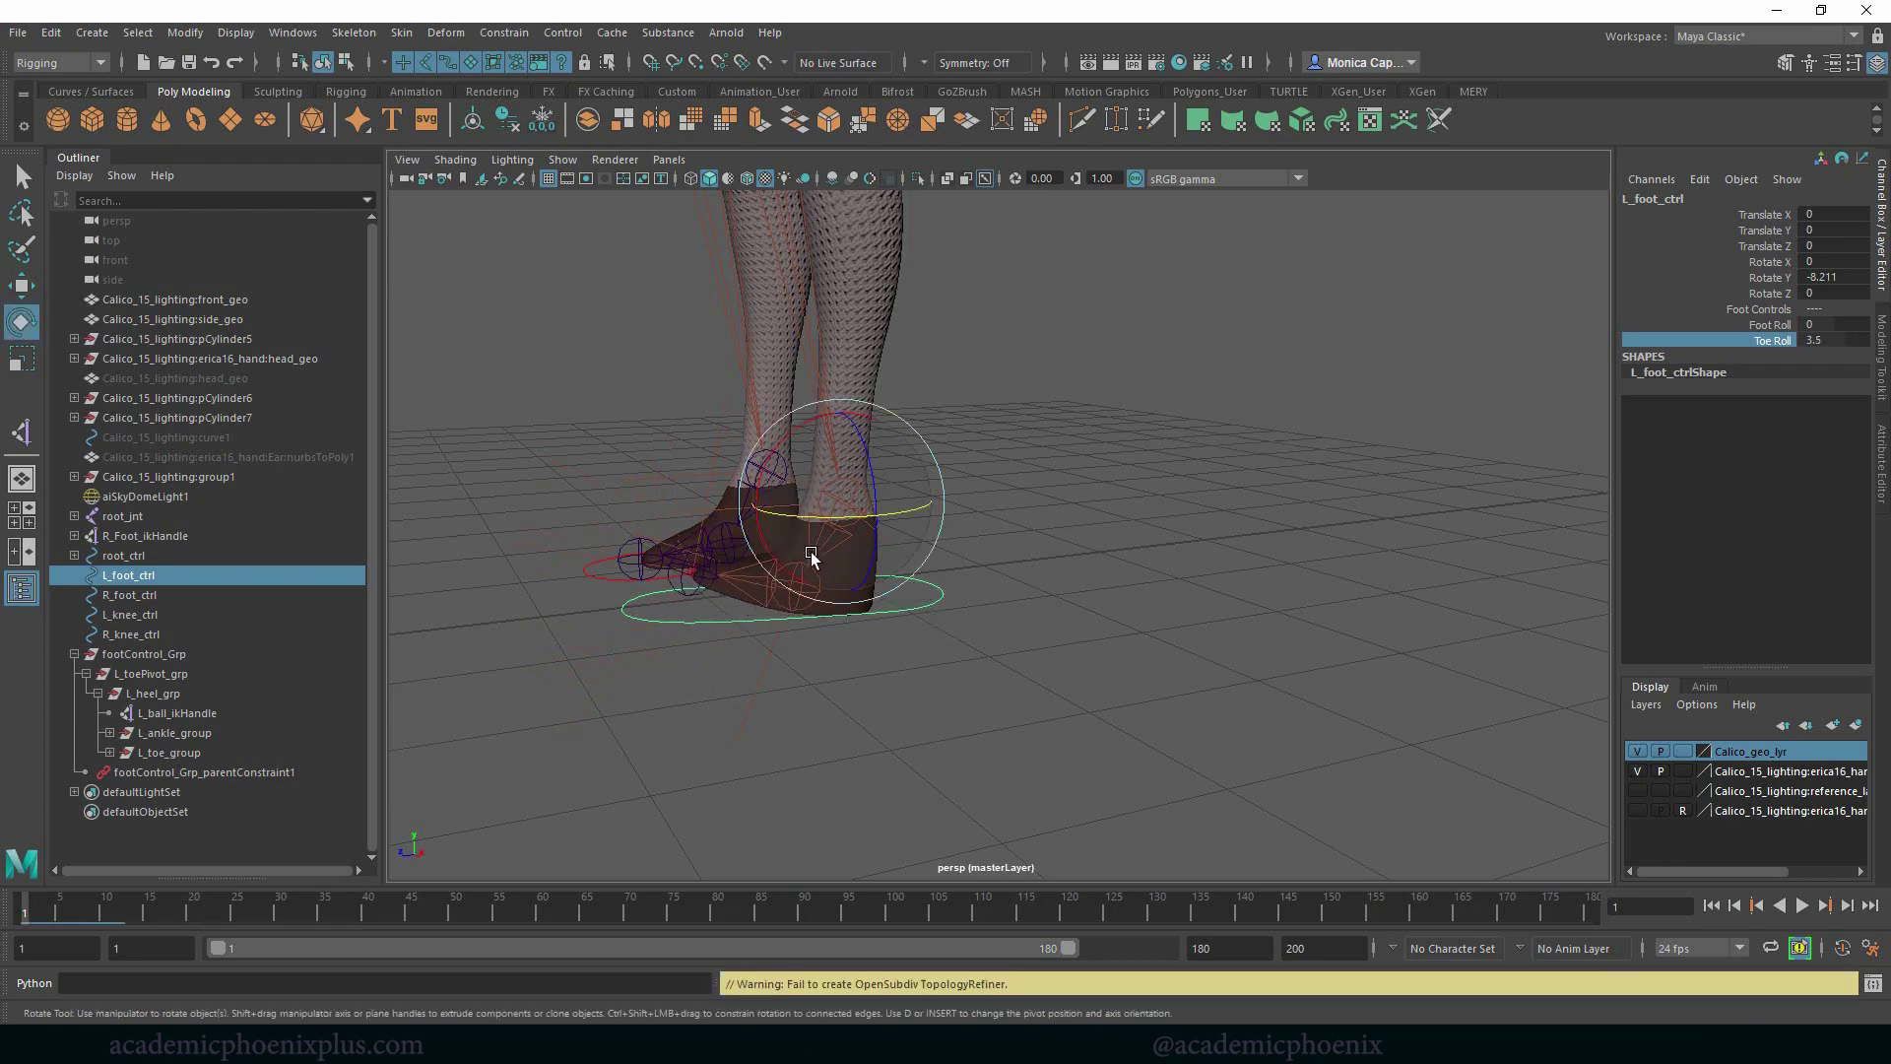
{"action": "left_click_drag", "start_coordinate": [811, 557], "coordinate": [1182, 579]}
{"action": "key", "text": "w"}
{"action": "key", "text": "e"}
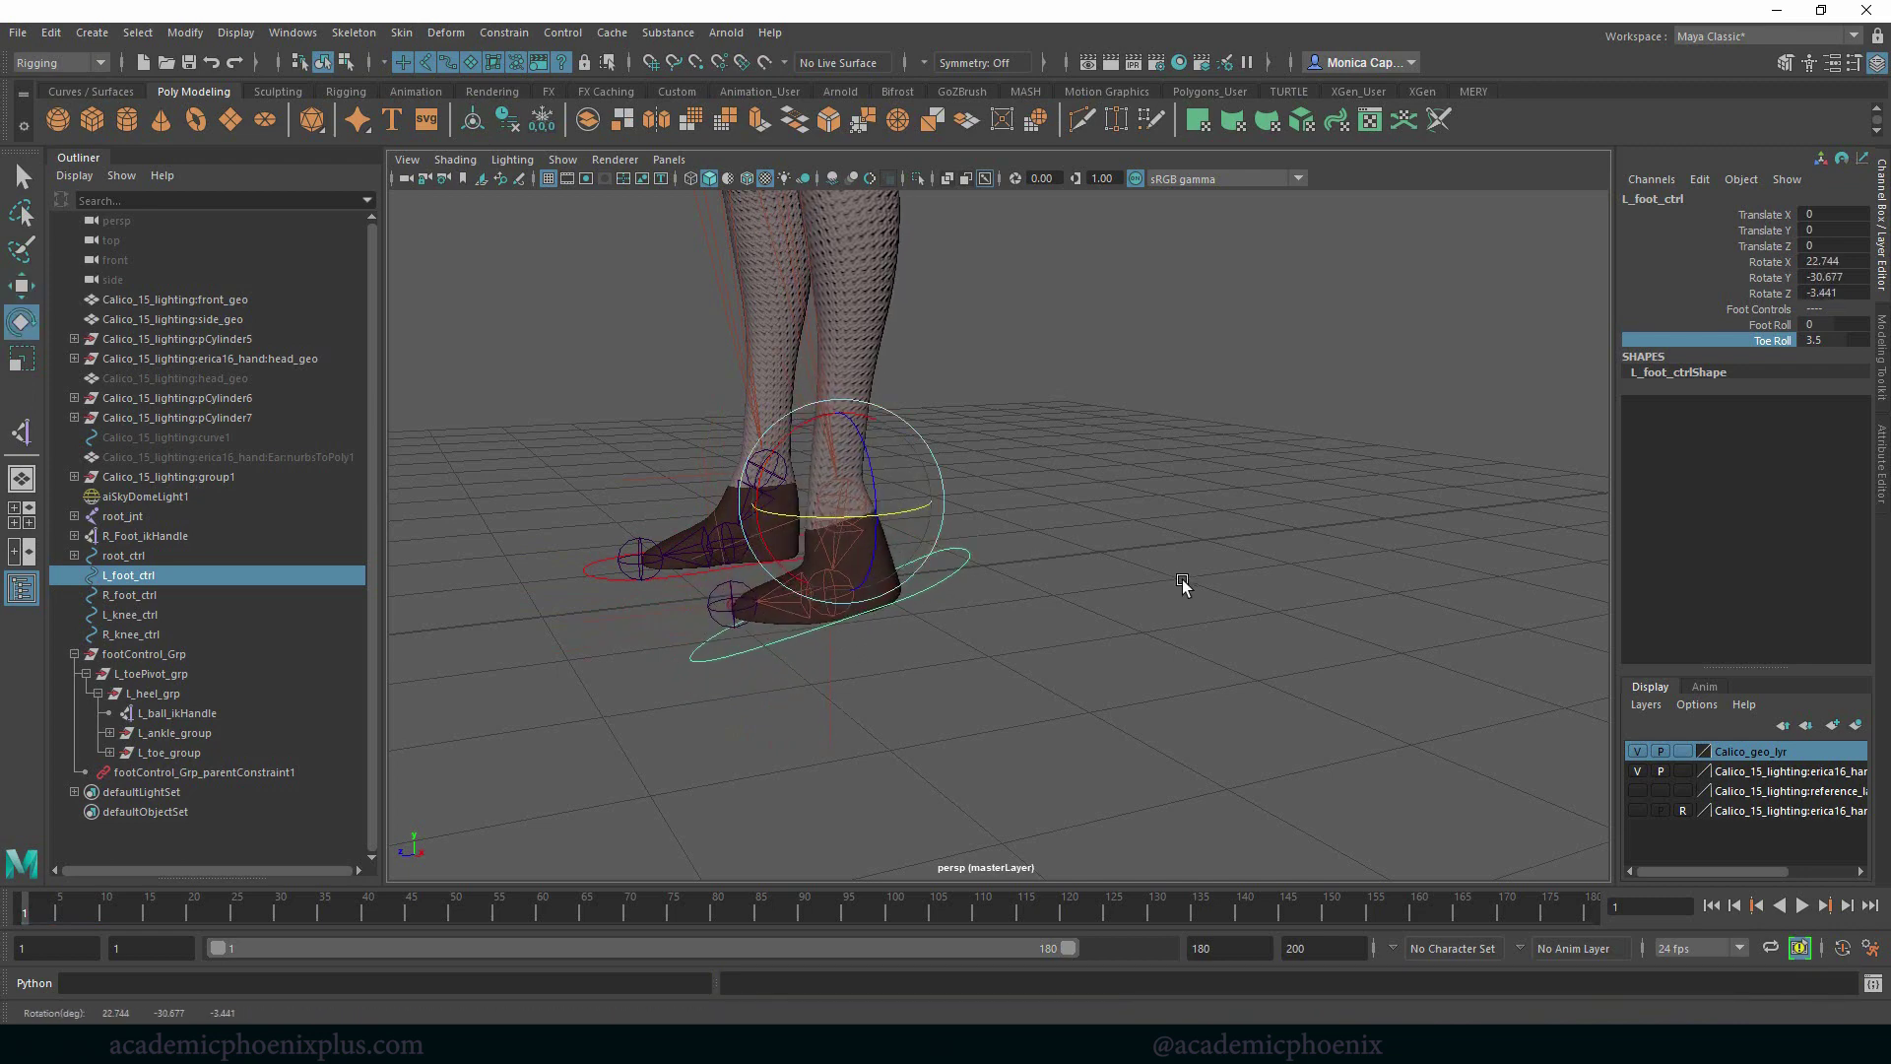
{"action": "key", "text": "ctrl+z"}
{"action": "key", "text": "ctrl+z"}
{"action": "key", "text": "ctrl+z"}
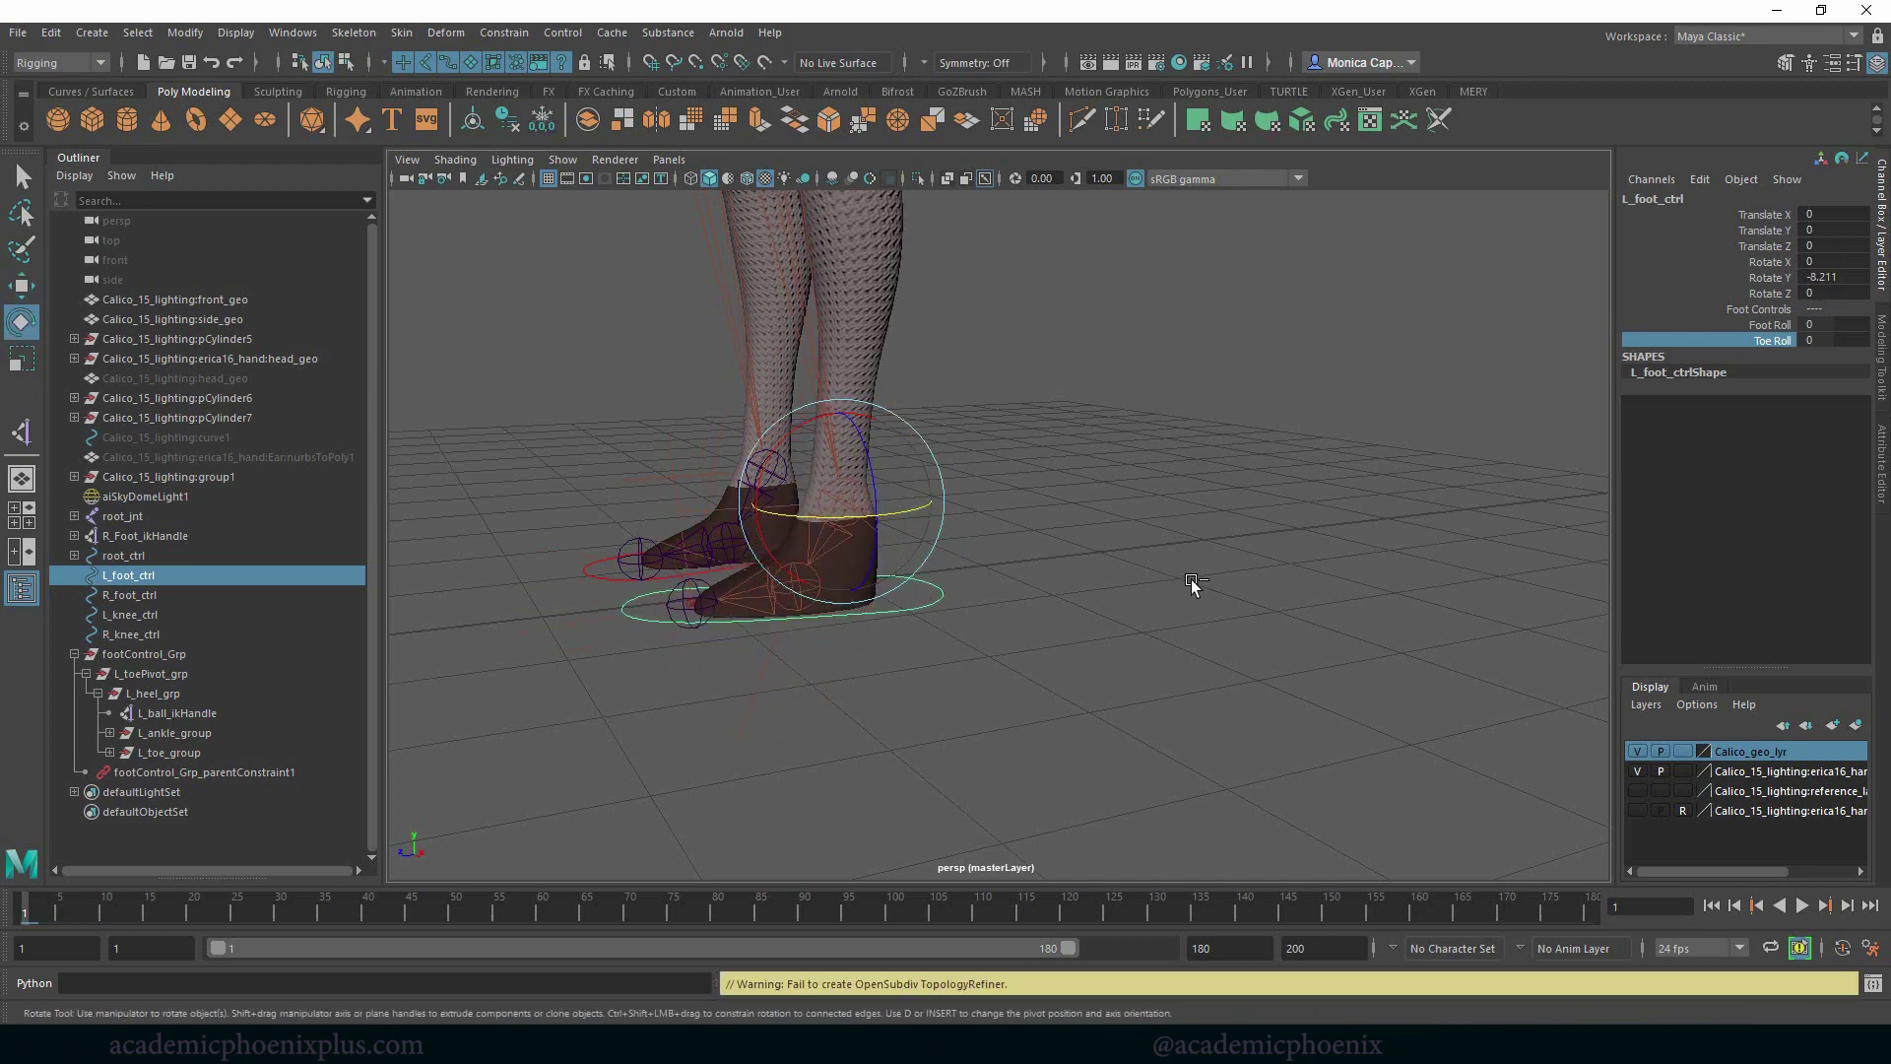
Reselect L_foot_ctrl, test the heel lift with Foot Roll, and undo the trial
{"action": "left_click", "coordinate": [1034, 595]}
{"action": "left_click", "coordinate": [929, 610]}
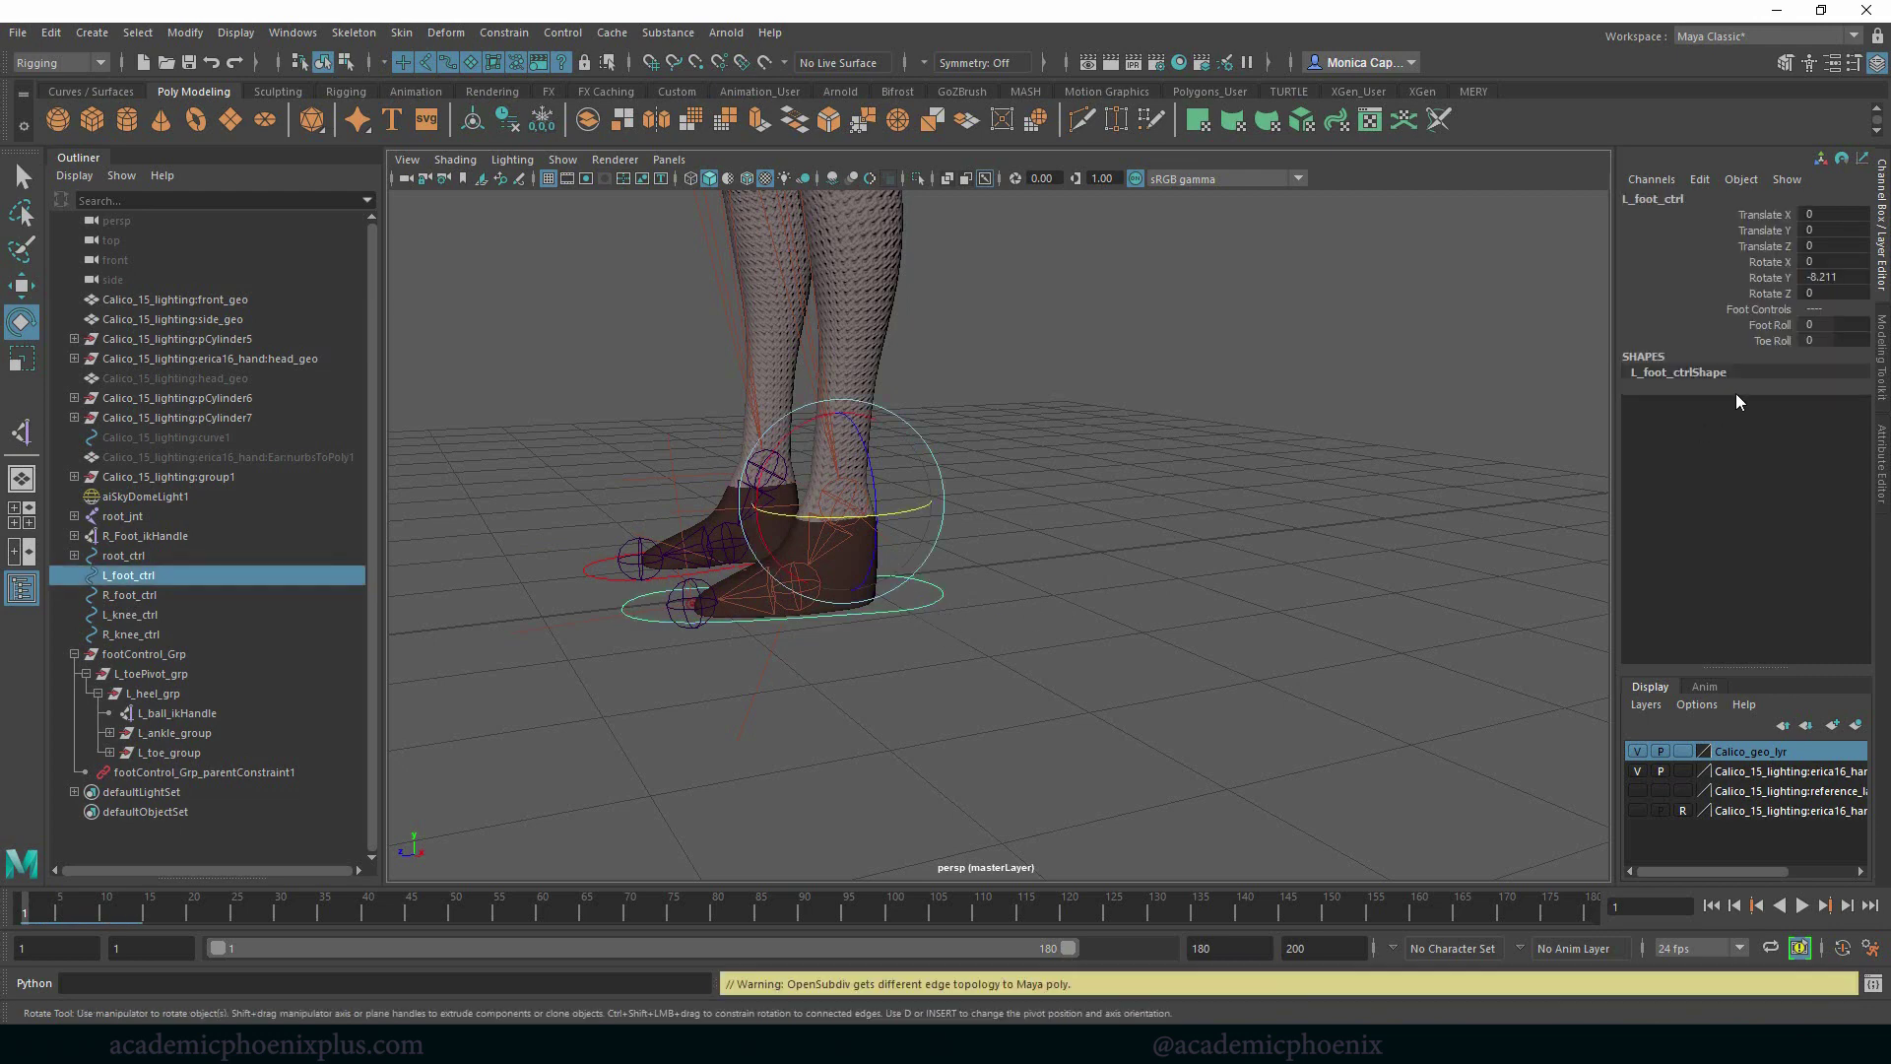
{"action": "left_click", "coordinate": [1768, 328]}
{"action": "middle_click_drag", "start_coordinate": [1142, 429], "coordinate": [1022, 445]}
{"action": "key", "text": "ctrl+z"}
Reset L_foot_ctrl's Rotate Y to 0
{"action": "left_click", "coordinate": [1757, 342]}
{"action": "scroll", "coordinate": [1071, 525], "scroll_direction": "up", "scroll_amount": 2}
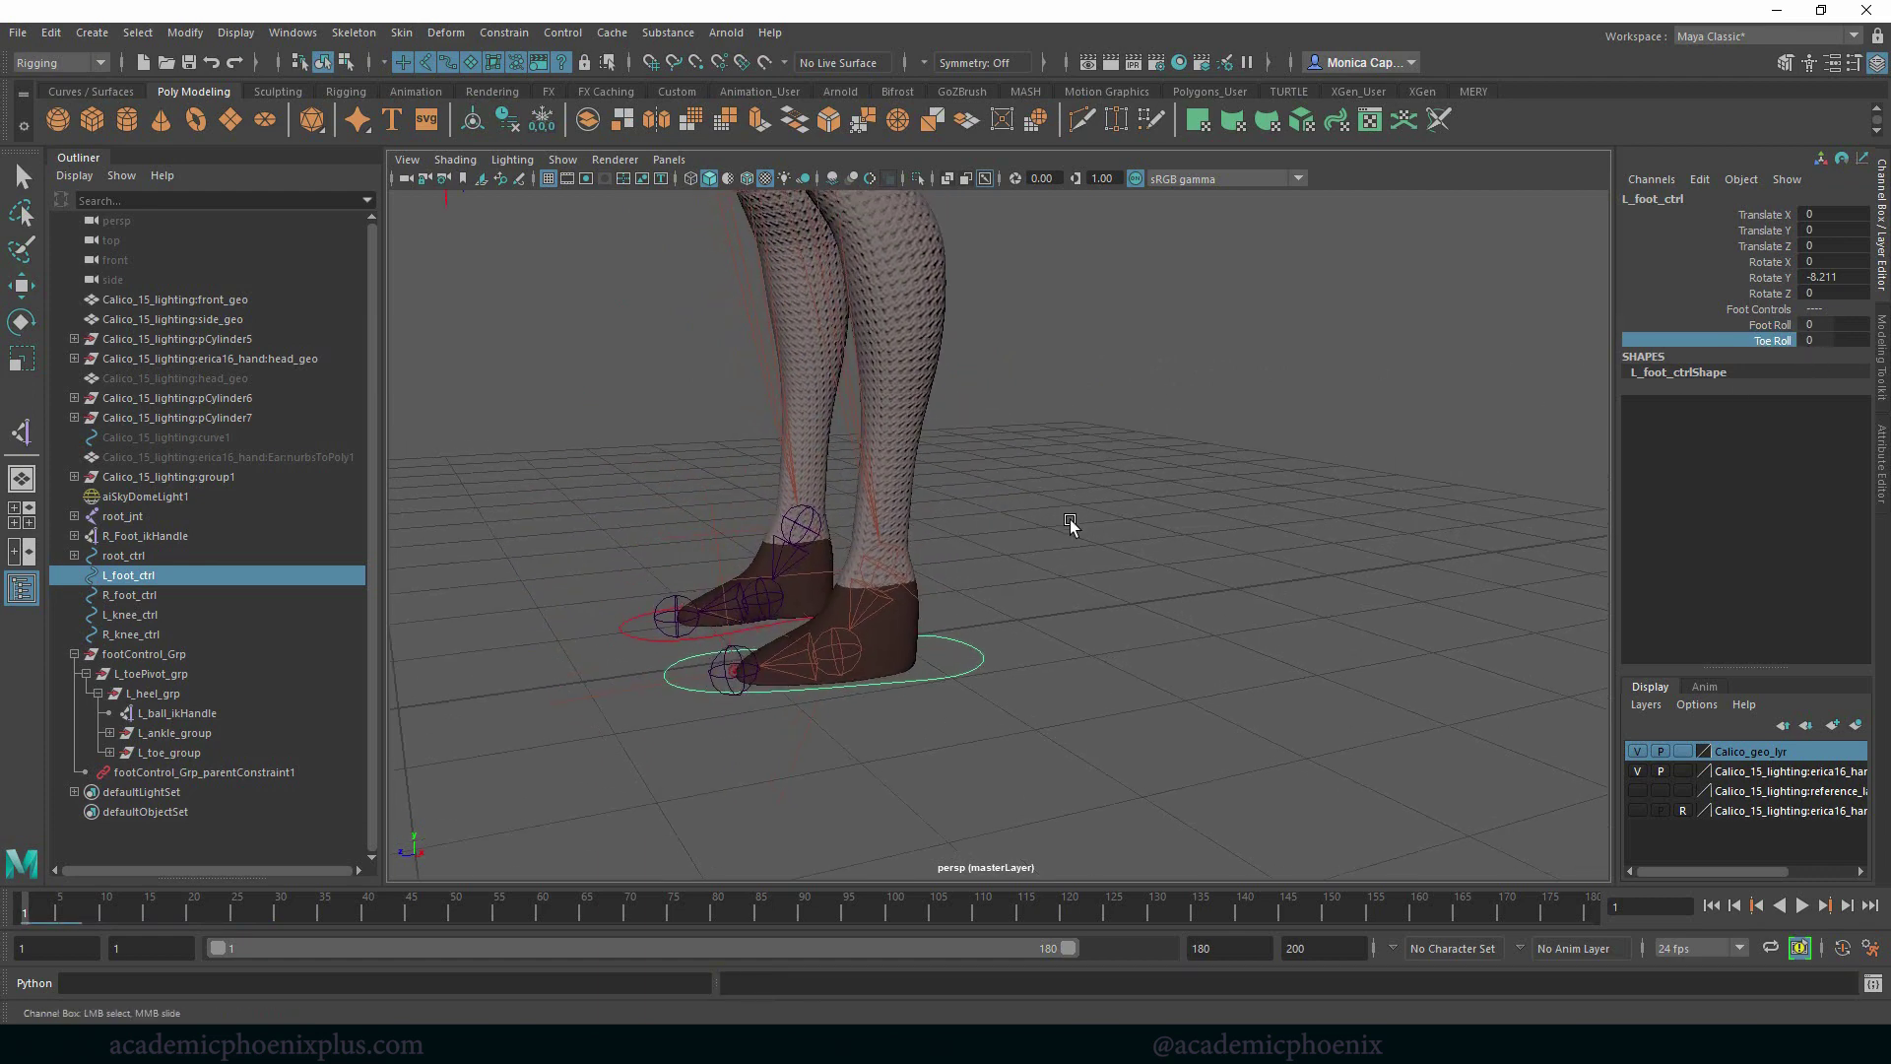
{"action": "left_click_drag", "start_coordinate": [1070, 525], "coordinate": [1180, 481], "text": "alt"}
{"action": "double_click", "coordinate": [1844, 279]}
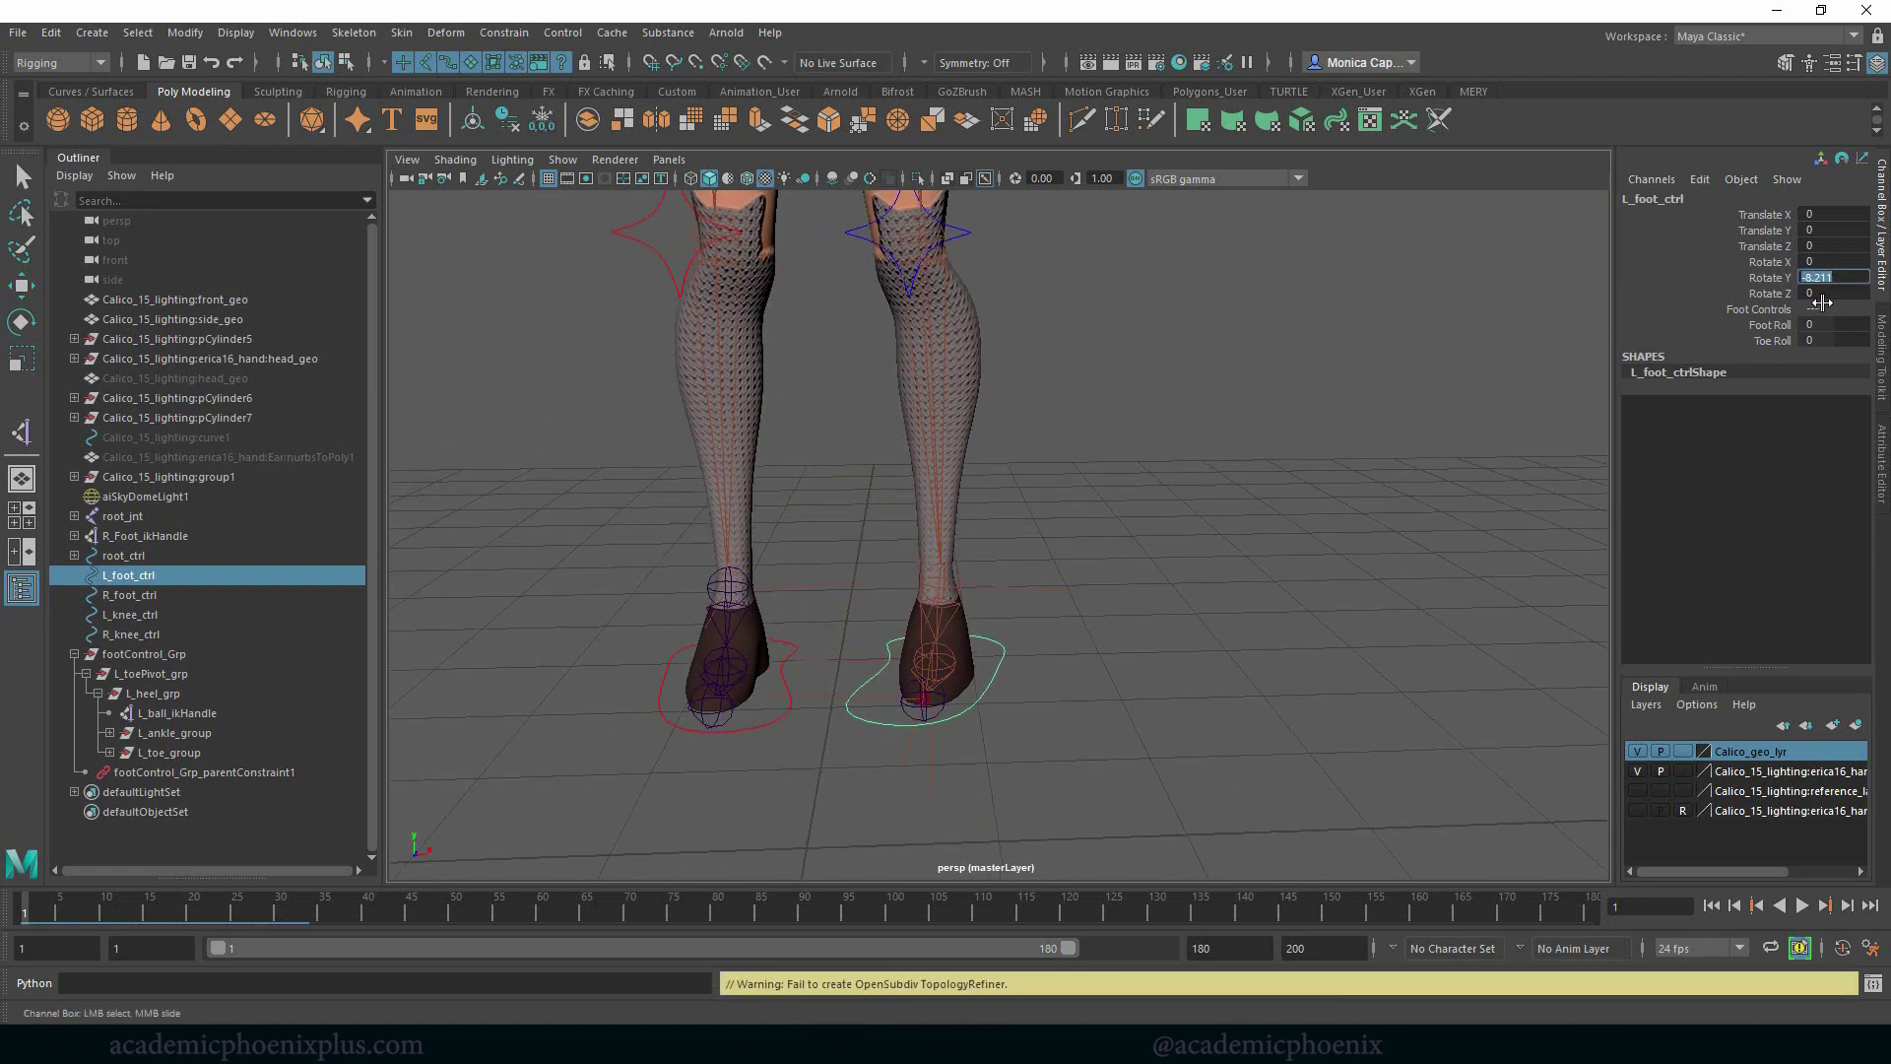
{"action": "type", "text": "0"}
{"action": "key", "text": "Return"}
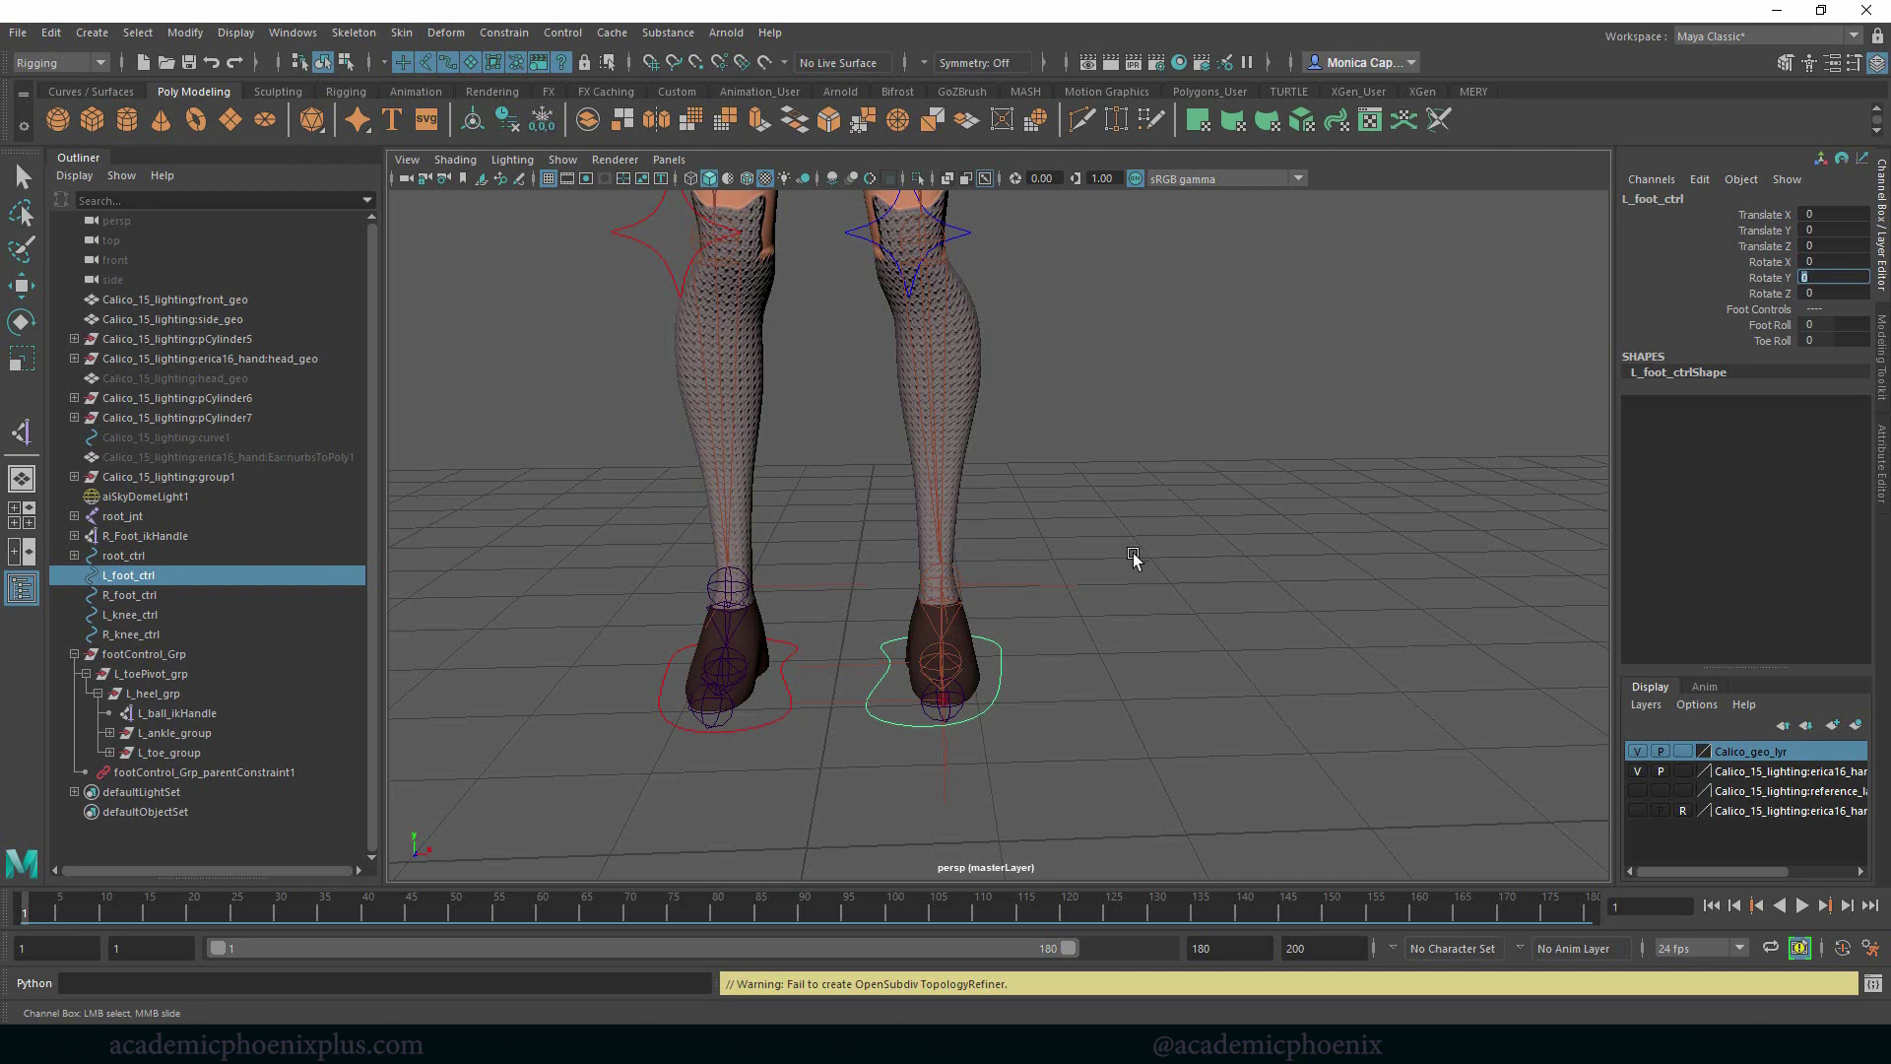
Deselect the control and examine the character's legs, skirt and foot controls from several angles
{"action": "key", "text": "e"}
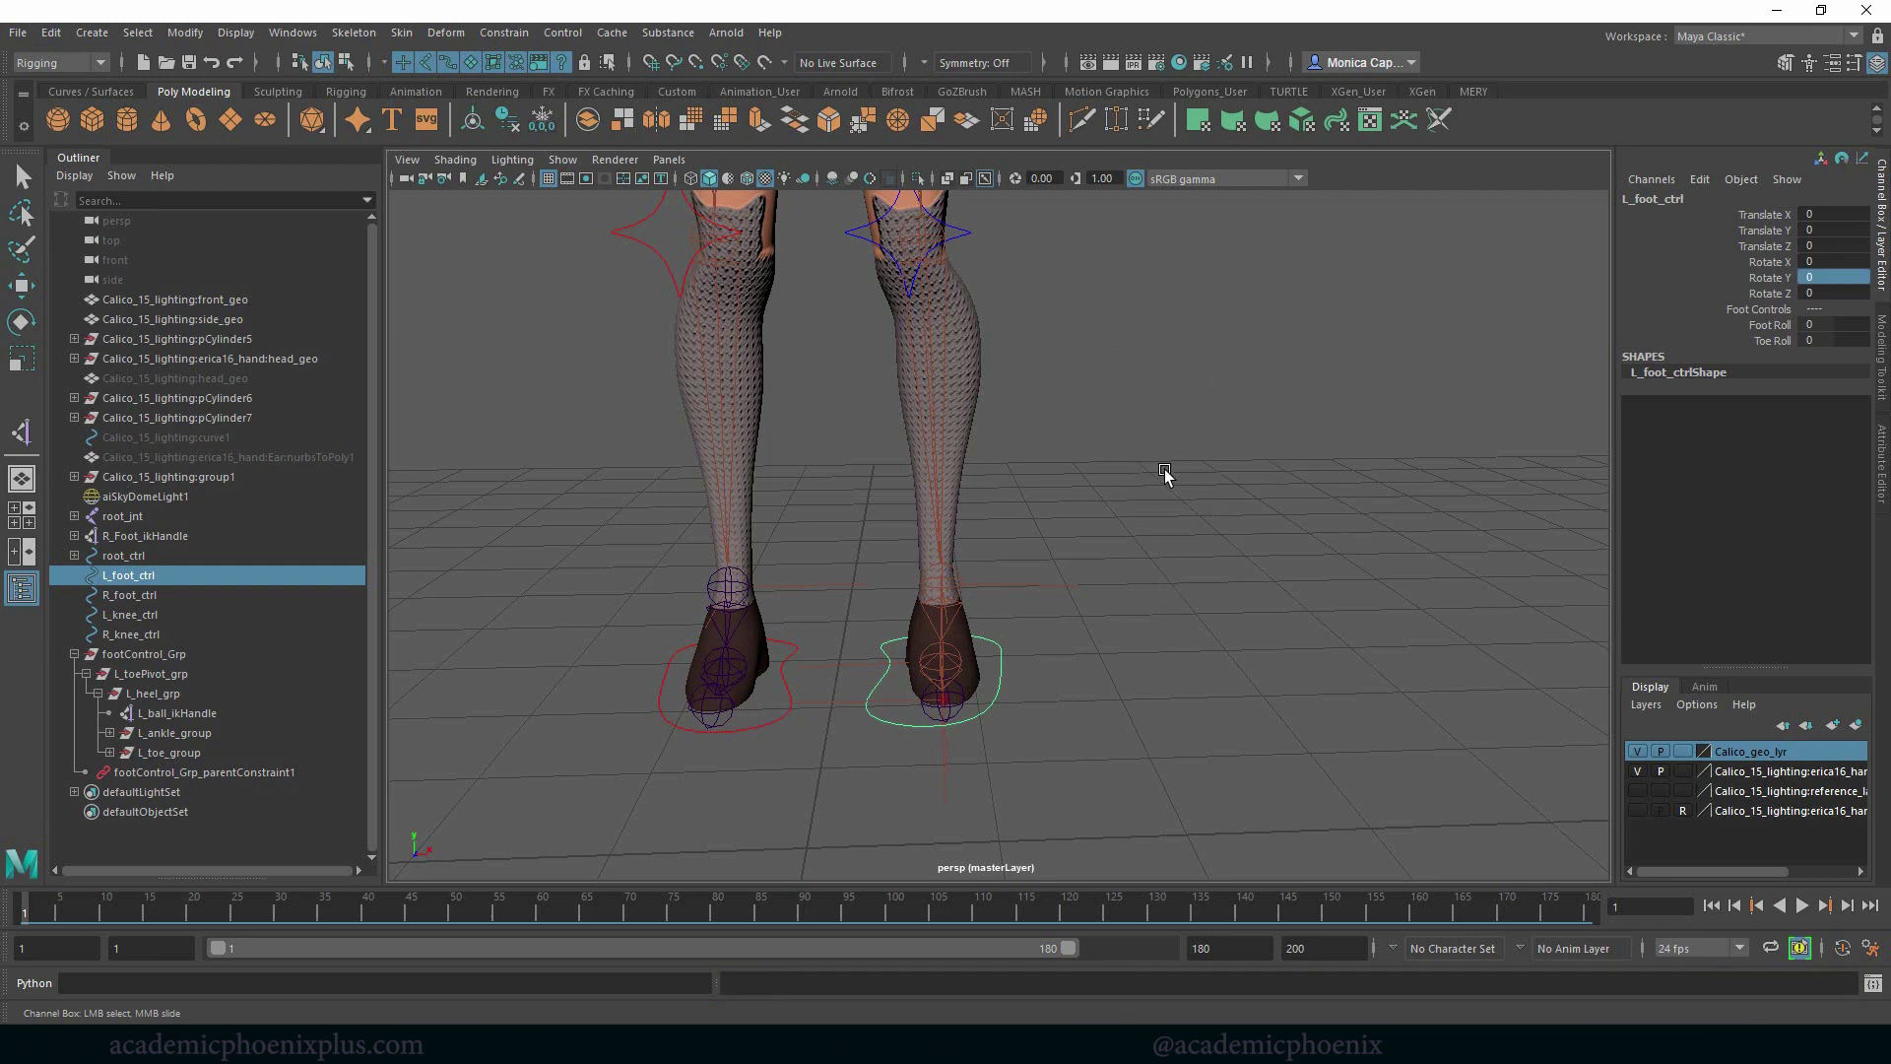
{"action": "left_click", "coordinate": [1172, 471]}
{"action": "left_click_drag", "start_coordinate": [1186, 417], "coordinate": [1162, 485], "text": "alt"}
{"action": "right_click_drag", "start_coordinate": [1162, 484], "coordinate": [1097, 414], "text": "alt"}
{"action": "left_click_drag", "start_coordinate": [1098, 414], "coordinate": [1102, 456], "text": "alt"}
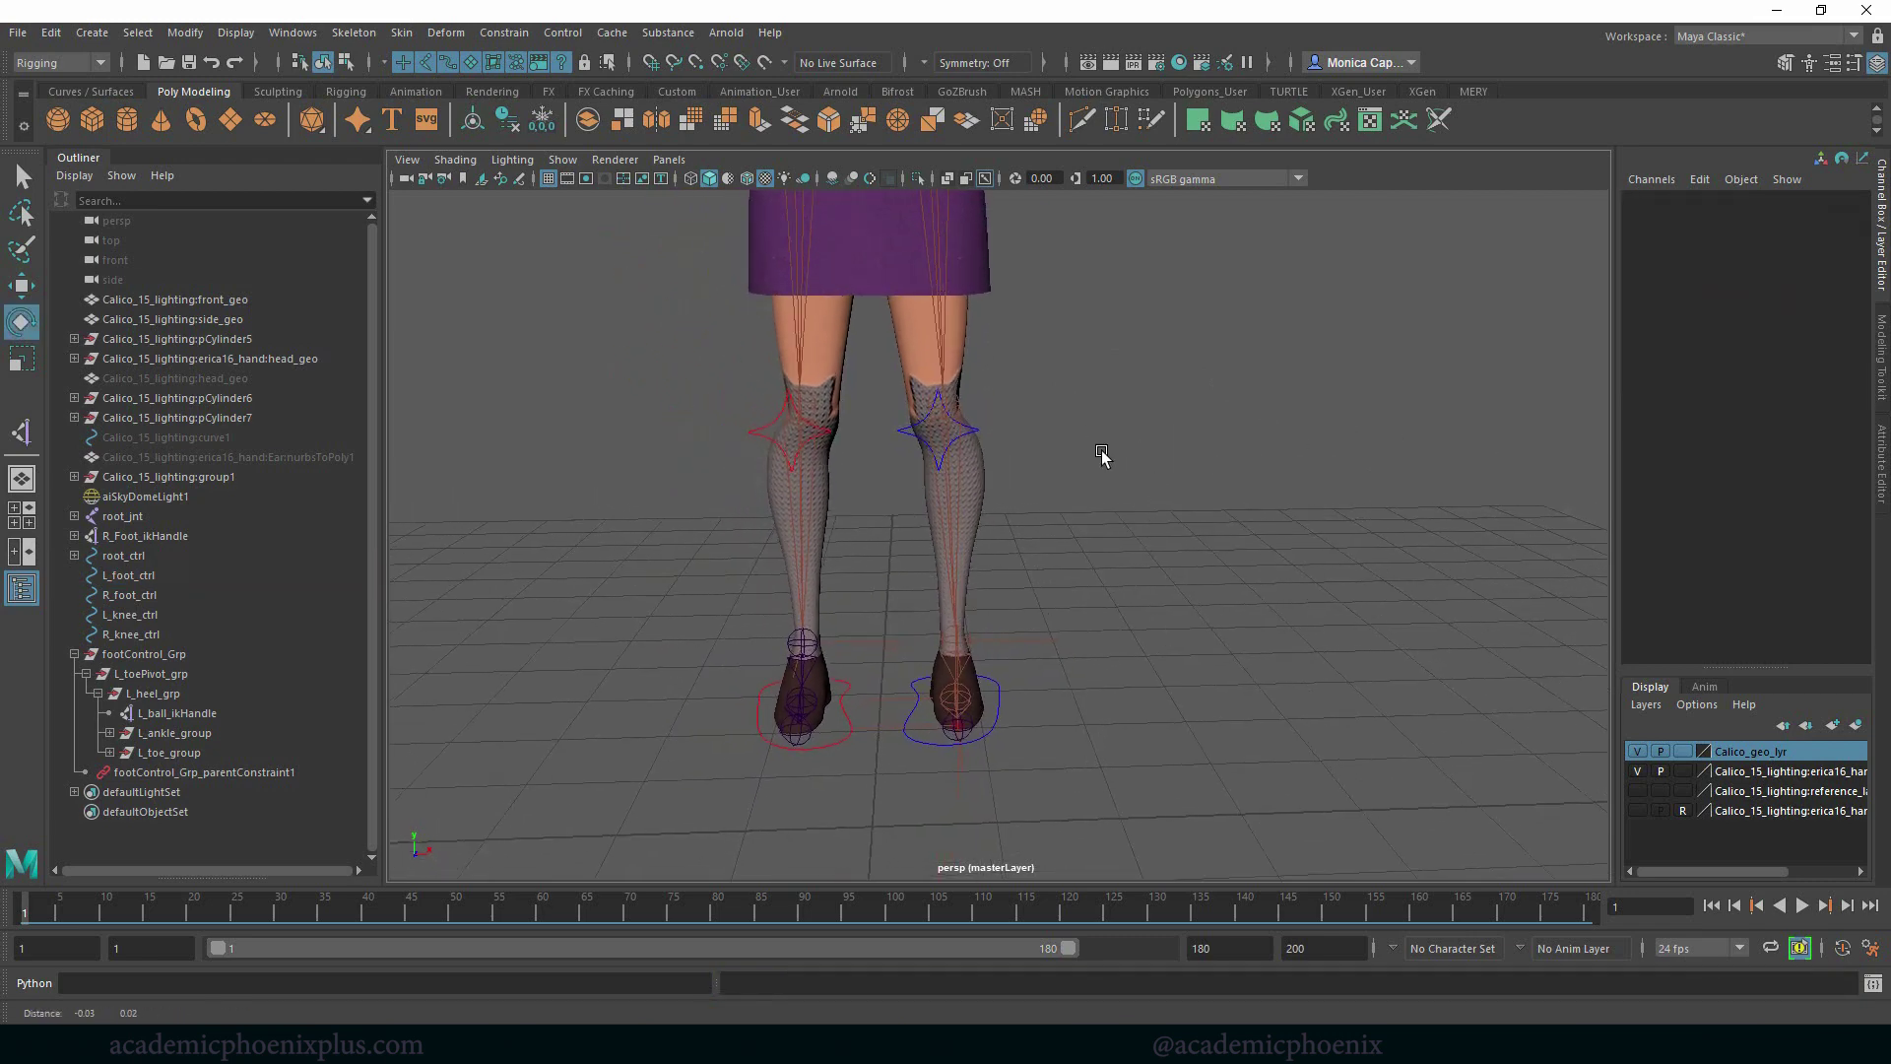
{"action": "middle_click_drag", "start_coordinate": [1102, 456], "coordinate": [1109, 532], "text": "alt"}
{"action": "right_click_drag", "start_coordinate": [1139, 498], "coordinate": [1145, 483], "text": "alt"}
{"action": "left_click_drag", "start_coordinate": [1145, 483], "coordinate": [1316, 488], "text": "alt"}
{"action": "right_click_drag", "start_coordinate": [1316, 488], "coordinate": [1468, 557], "text": "alt"}
{"action": "middle_click_drag", "start_coordinate": [1265, 661], "coordinate": [1232, 563], "text": "alt"}
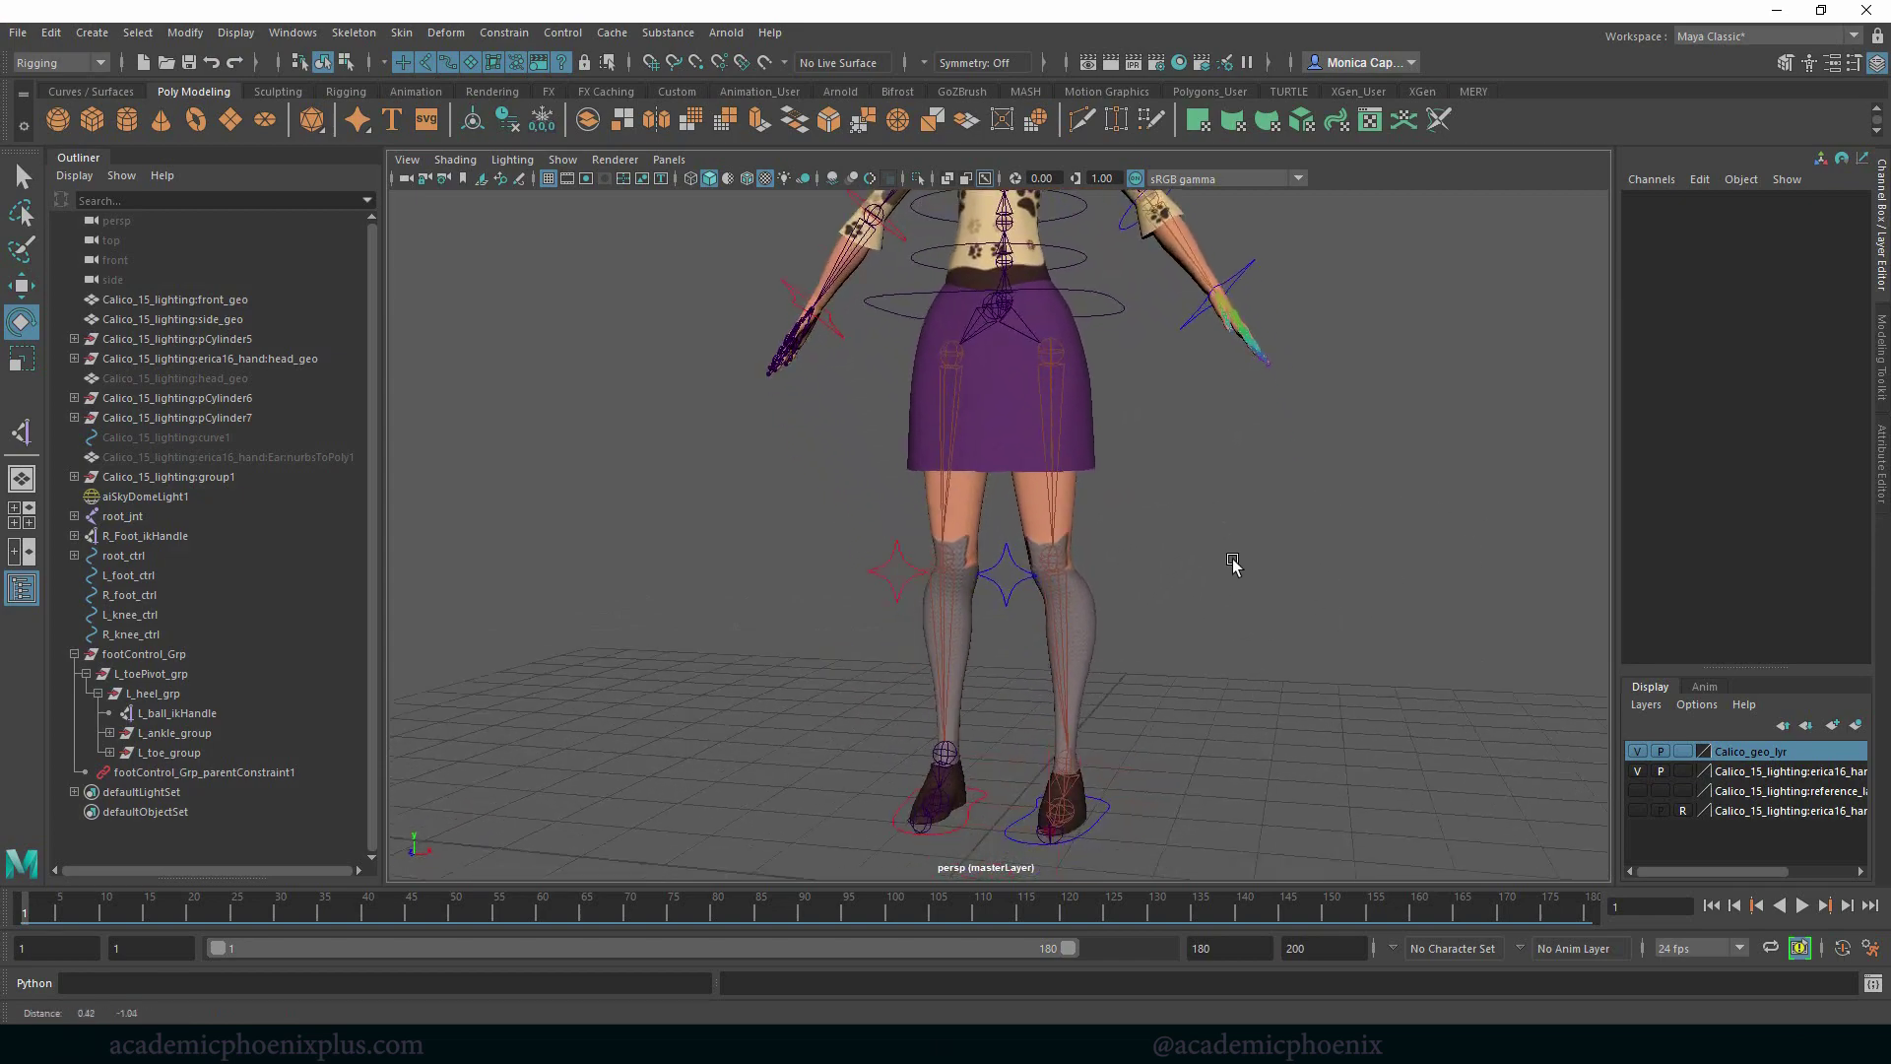
{"action": "mouse_move", "coordinate": [1232, 563]}
{"action": "left_mouse_down", "text": "alt"}
{"action": "mouse_move", "coordinate": [1275, 571]}
{"action": "mouse_move", "coordinate": [1241, 565]}
{"action": "left_mouse_up", "text": "alt"}
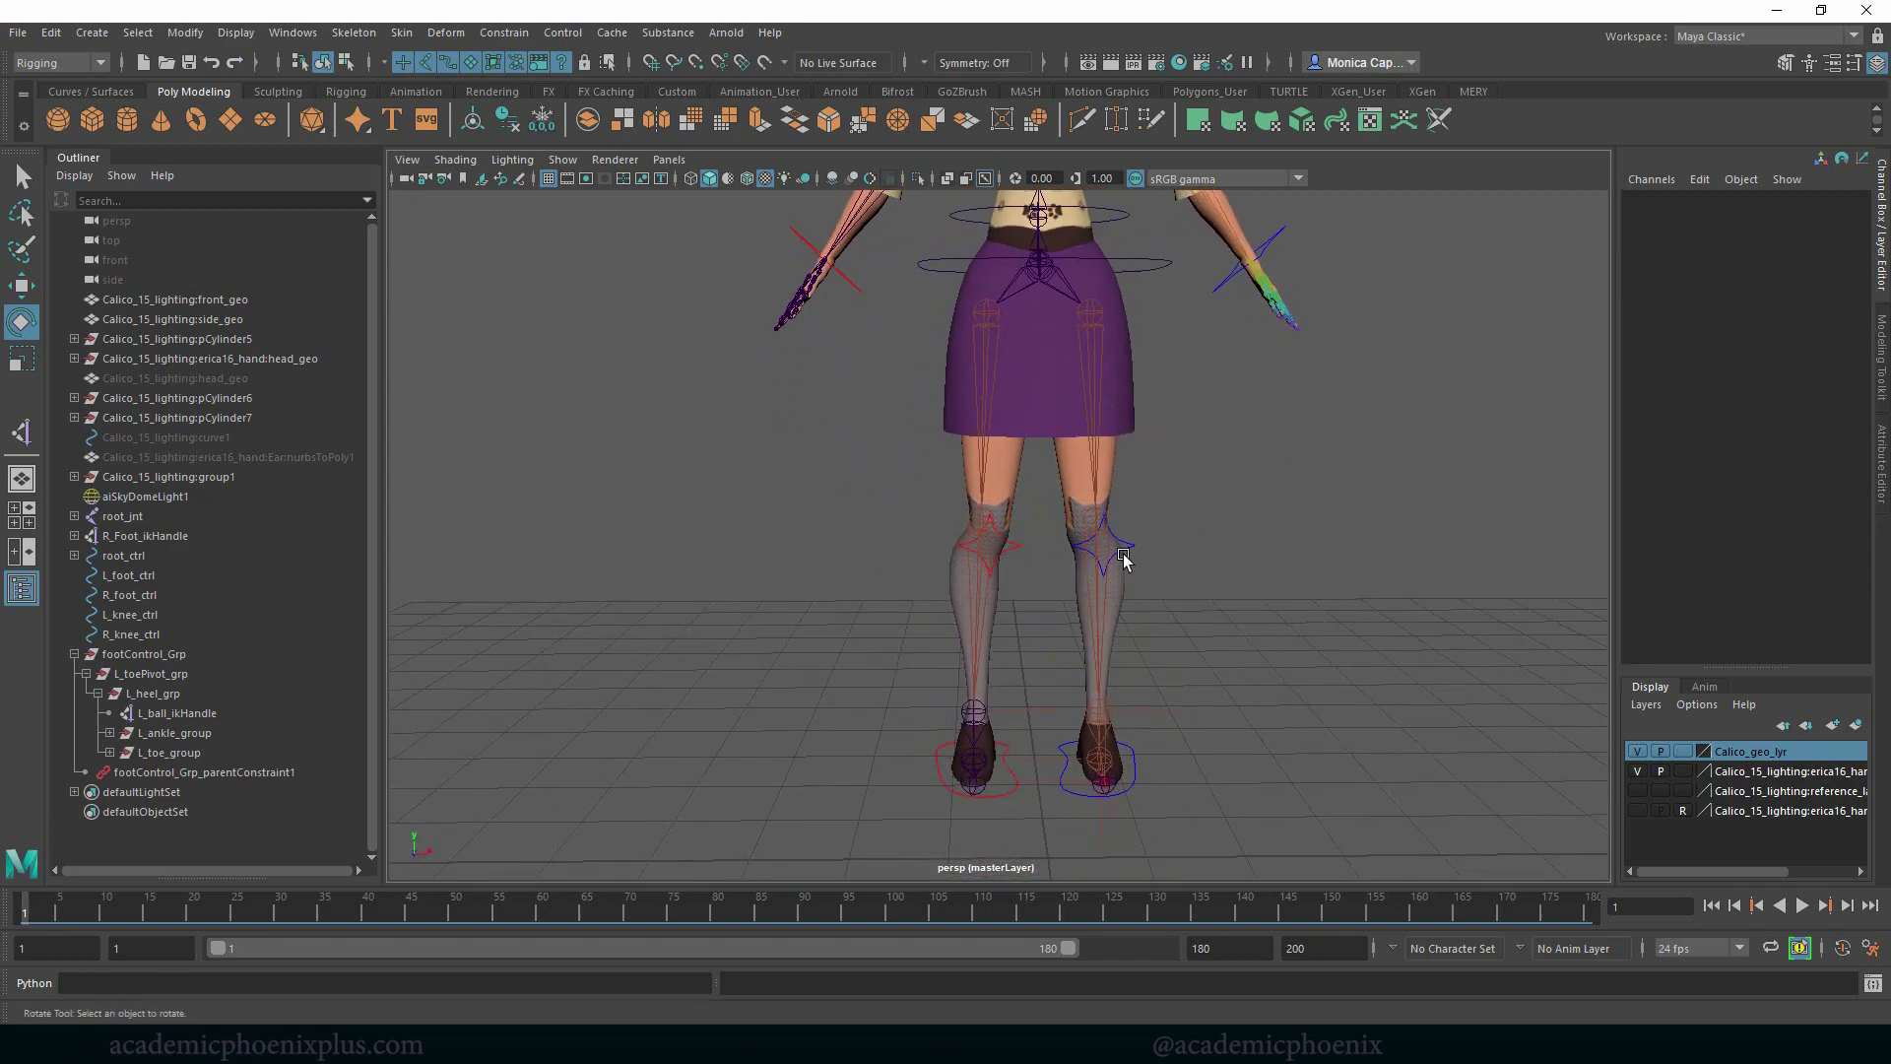
Try moving root_ctrl to test how the legs follow the hips, and undo the move
{"action": "left_click", "coordinate": [1130, 549]}
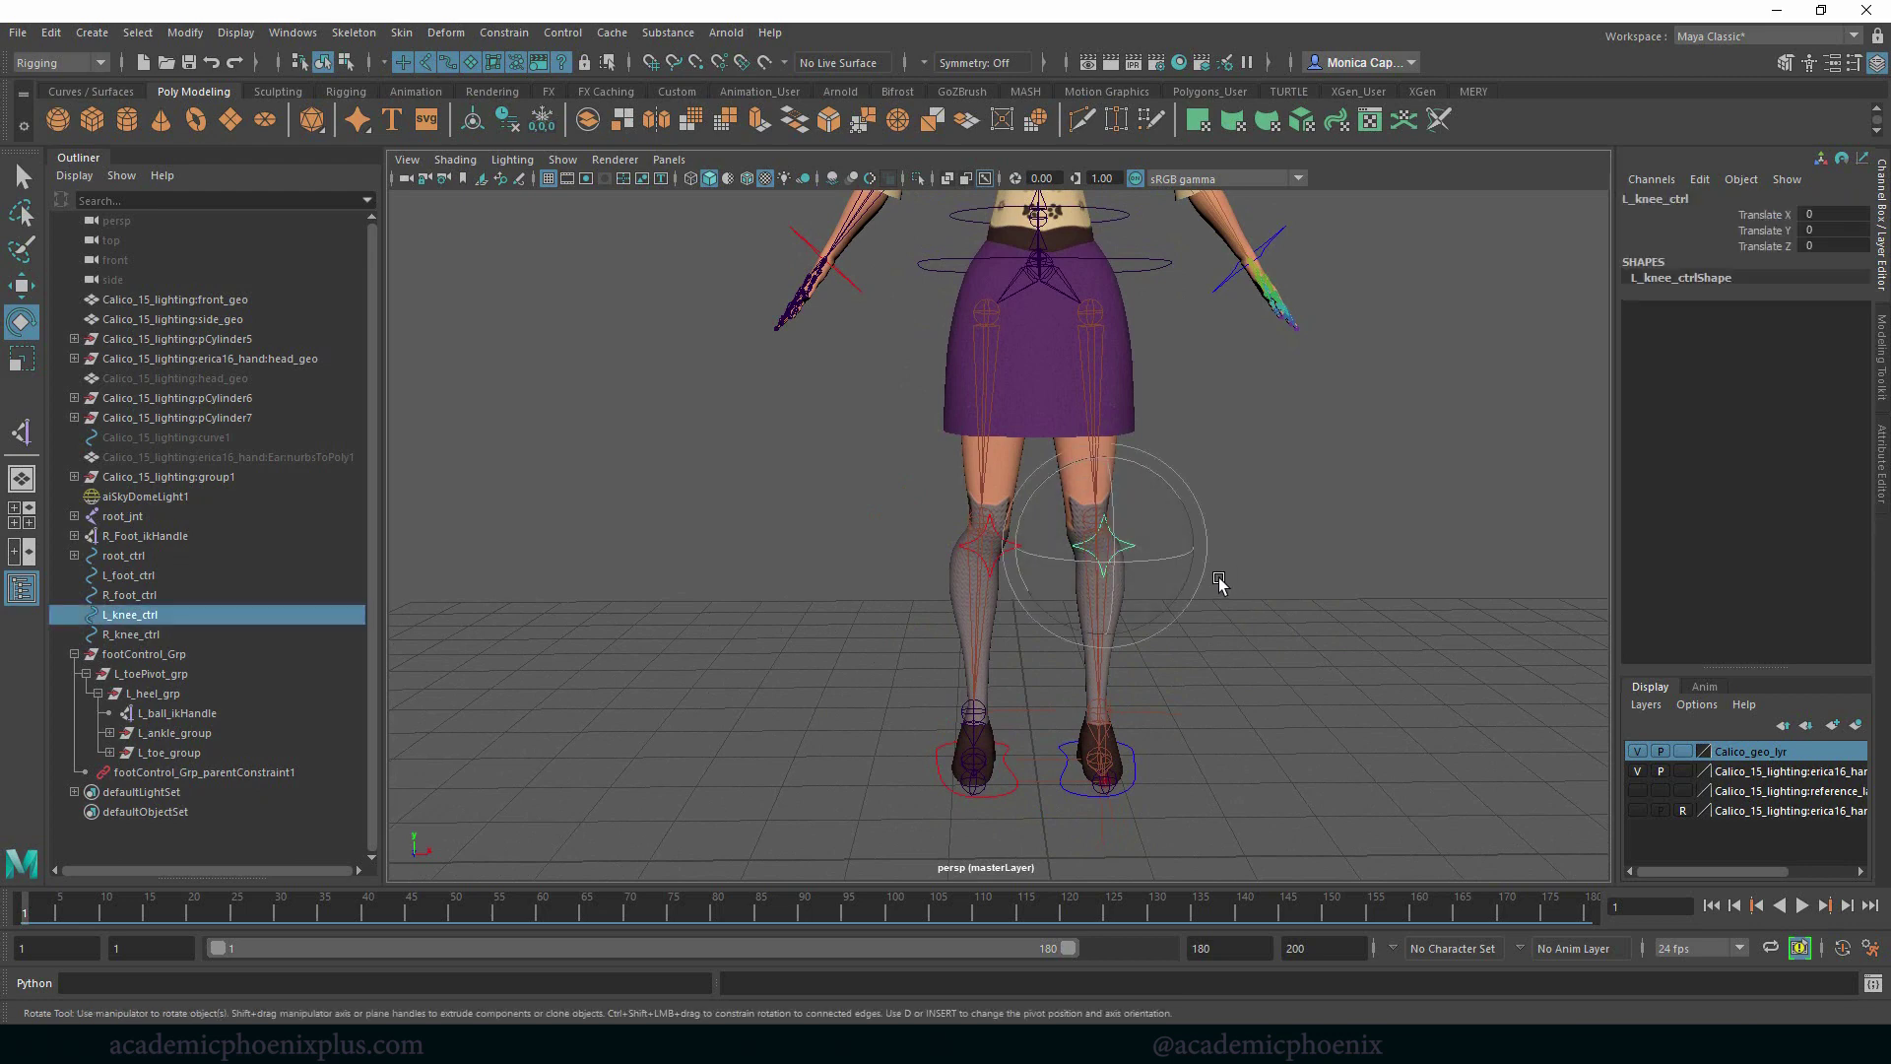
{"action": "left_click", "coordinate": [1134, 271]}
{"action": "key", "text": "w"}
{"action": "mouse_move", "coordinate": [1041, 256]}
{"action": "left_mouse_down"}
{"action": "mouse_move", "coordinate": [1052, 369]}
{"action": "mouse_move", "coordinate": [1029, 240]}
{"action": "mouse_move", "coordinate": [1053, 252]}
{"action": "left_mouse_up"}
{"action": "left_click_drag", "start_coordinate": [1071, 303], "coordinate": [1073, 303]}
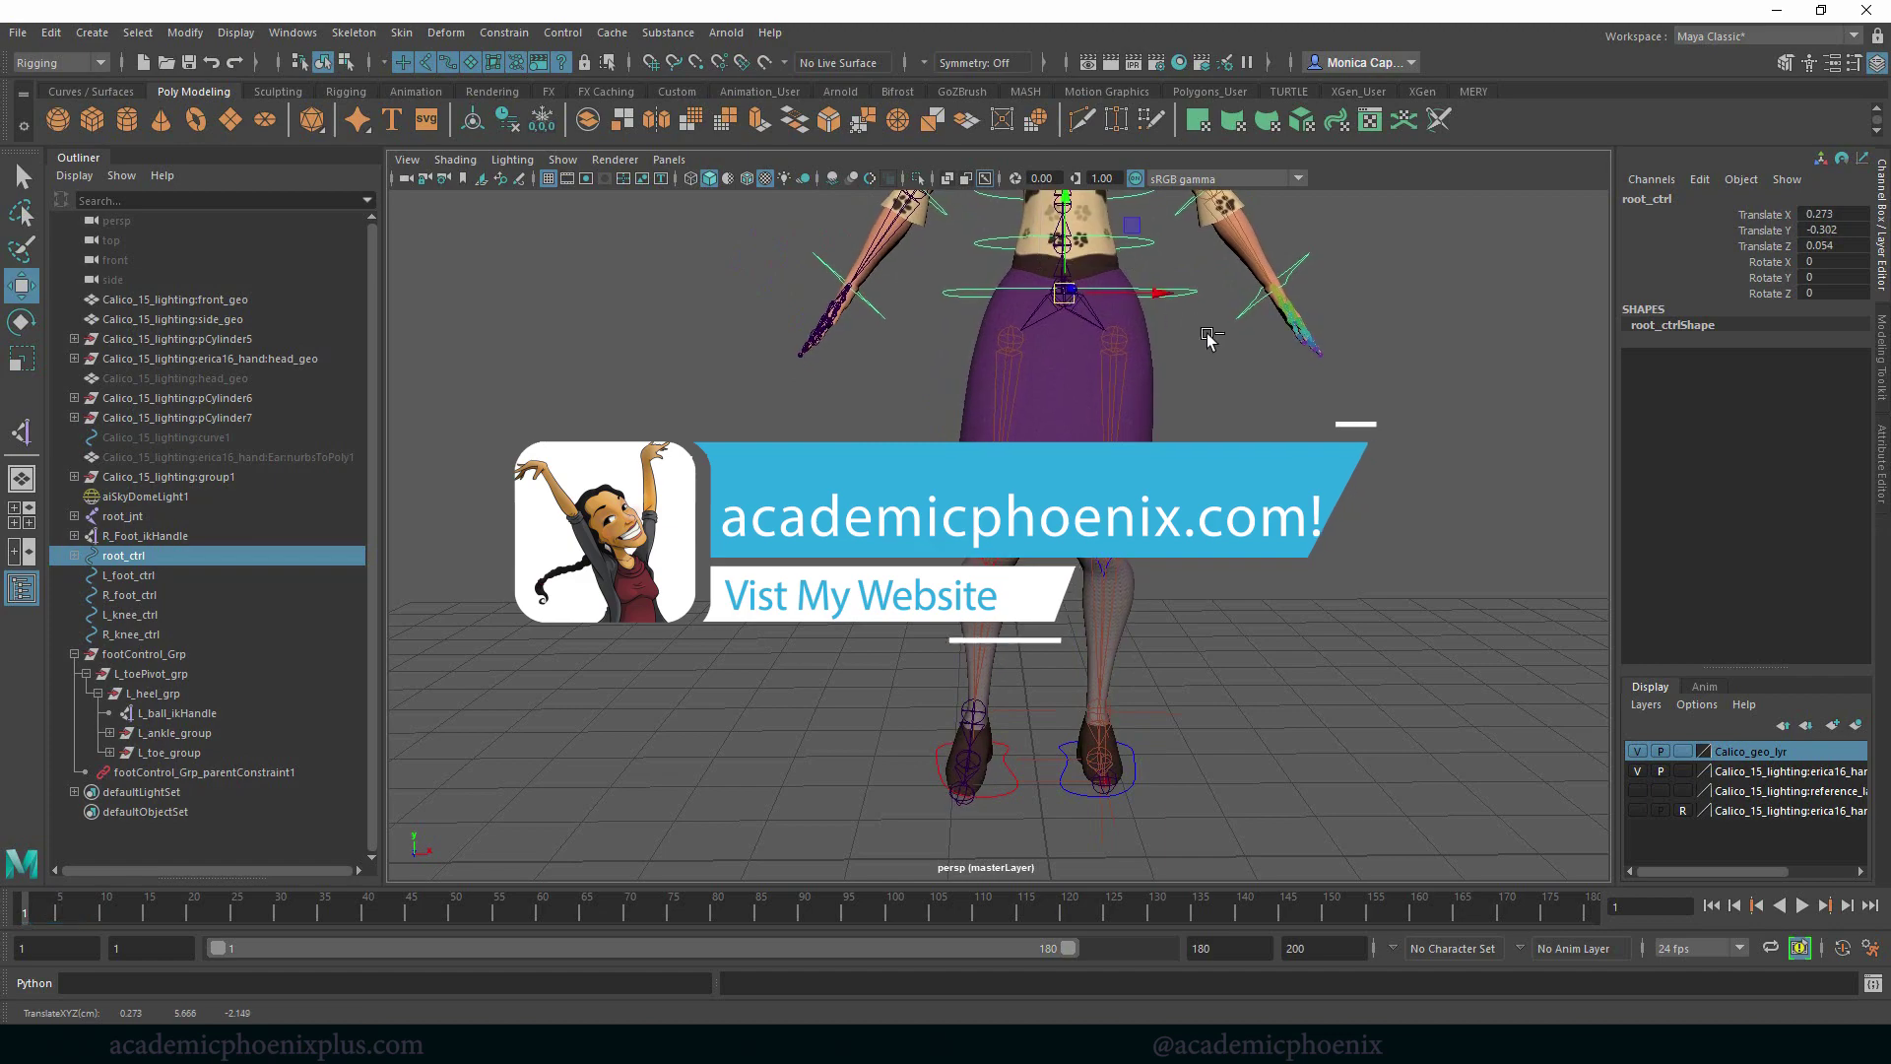
{"action": "key", "text": "ctrl+z"}
Examine the rigged character from several angles, from the feet and knee controls up to the head
{"action": "middle_click_drag", "start_coordinate": [1317, 452], "coordinate": [1279, 587], "text": "alt"}
{"action": "left_click_drag", "start_coordinate": [1320, 404], "coordinate": [1281, 439], "text": "alt"}
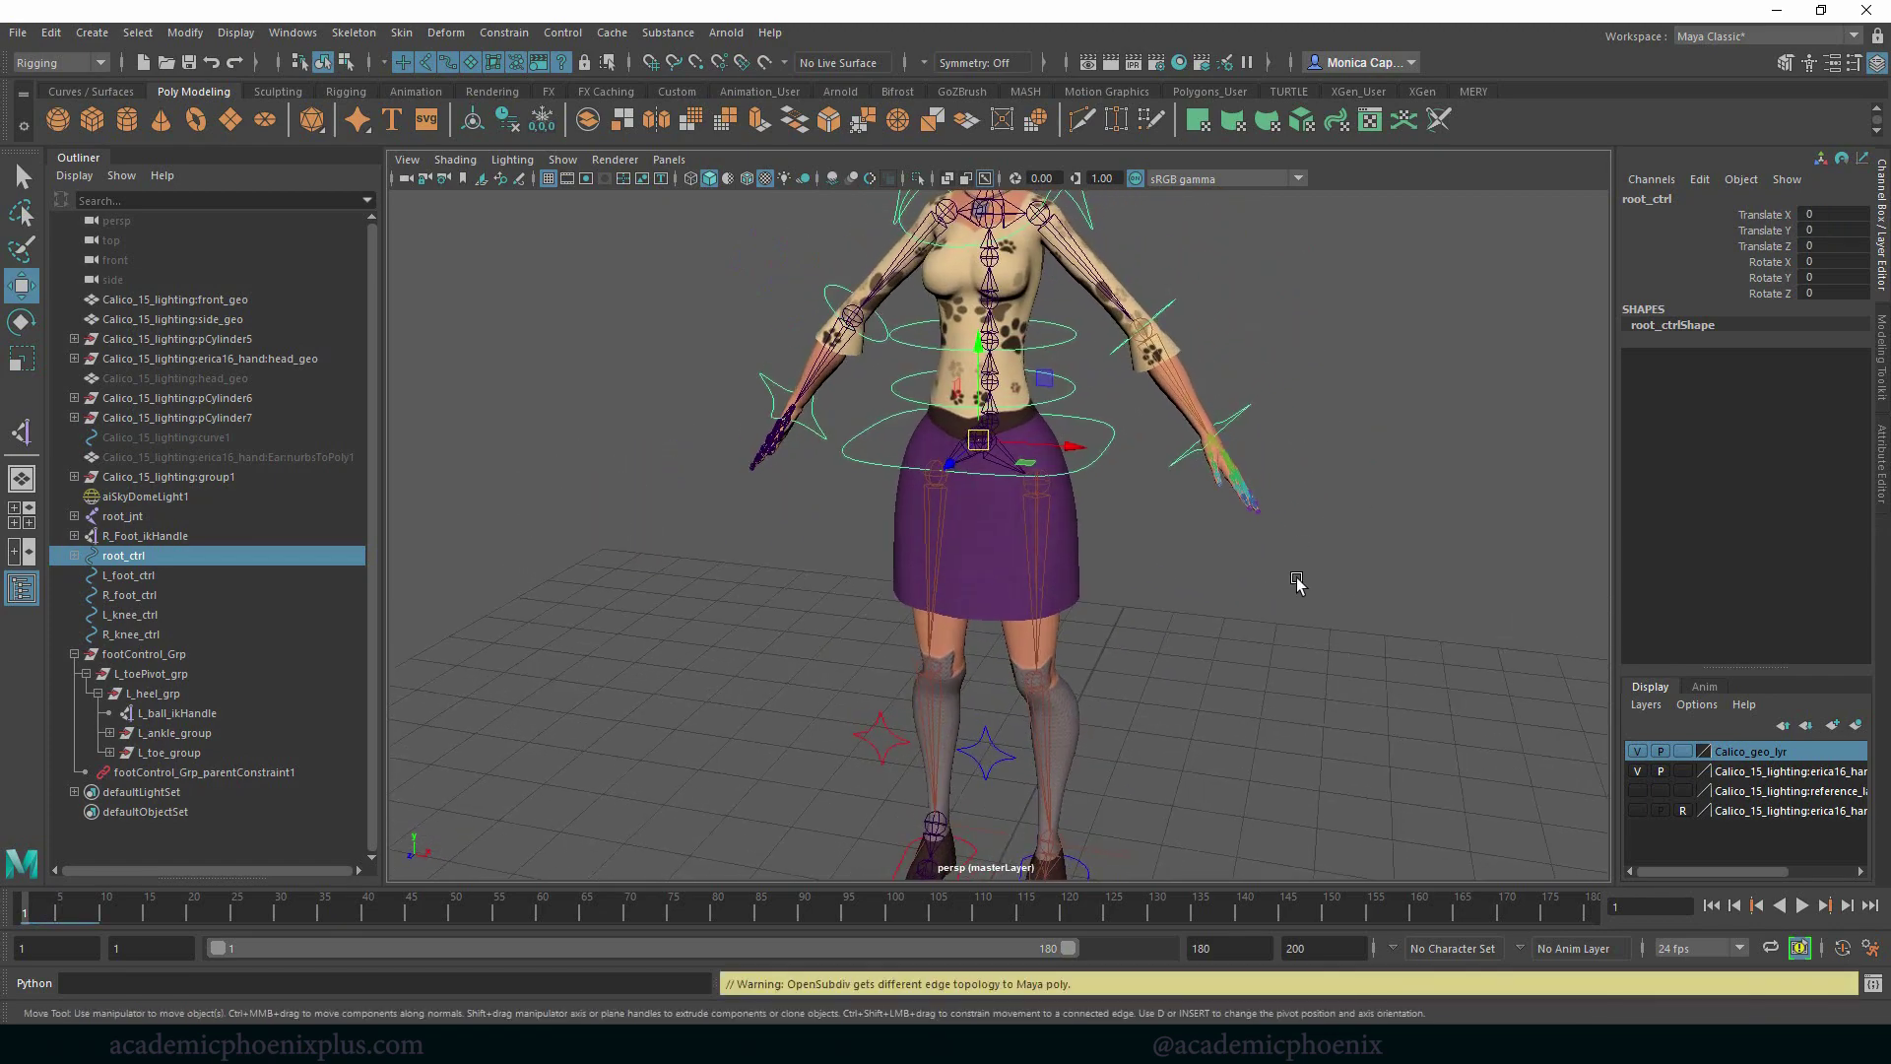
{"action": "middle_click_drag", "start_coordinate": [1297, 587], "coordinate": [1280, 561], "text": "alt"}
{"action": "left_click_drag", "start_coordinate": [1280, 561], "coordinate": [1254, 523], "text": "alt"}
{"action": "middle_click_drag", "start_coordinate": [1202, 549], "coordinate": [1177, 536], "text": "alt"}
{"action": "mouse_move", "coordinate": [1177, 536]}
{"action": "left_mouse_down", "text": "alt"}
{"action": "mouse_move", "coordinate": [1177, 562]}
{"action": "mouse_move", "coordinate": [1142, 527]}
{"action": "left_mouse_up", "text": "alt"}
{"action": "middle_click_drag", "start_coordinate": [1142, 525], "coordinate": [1190, 440], "text": "alt"}
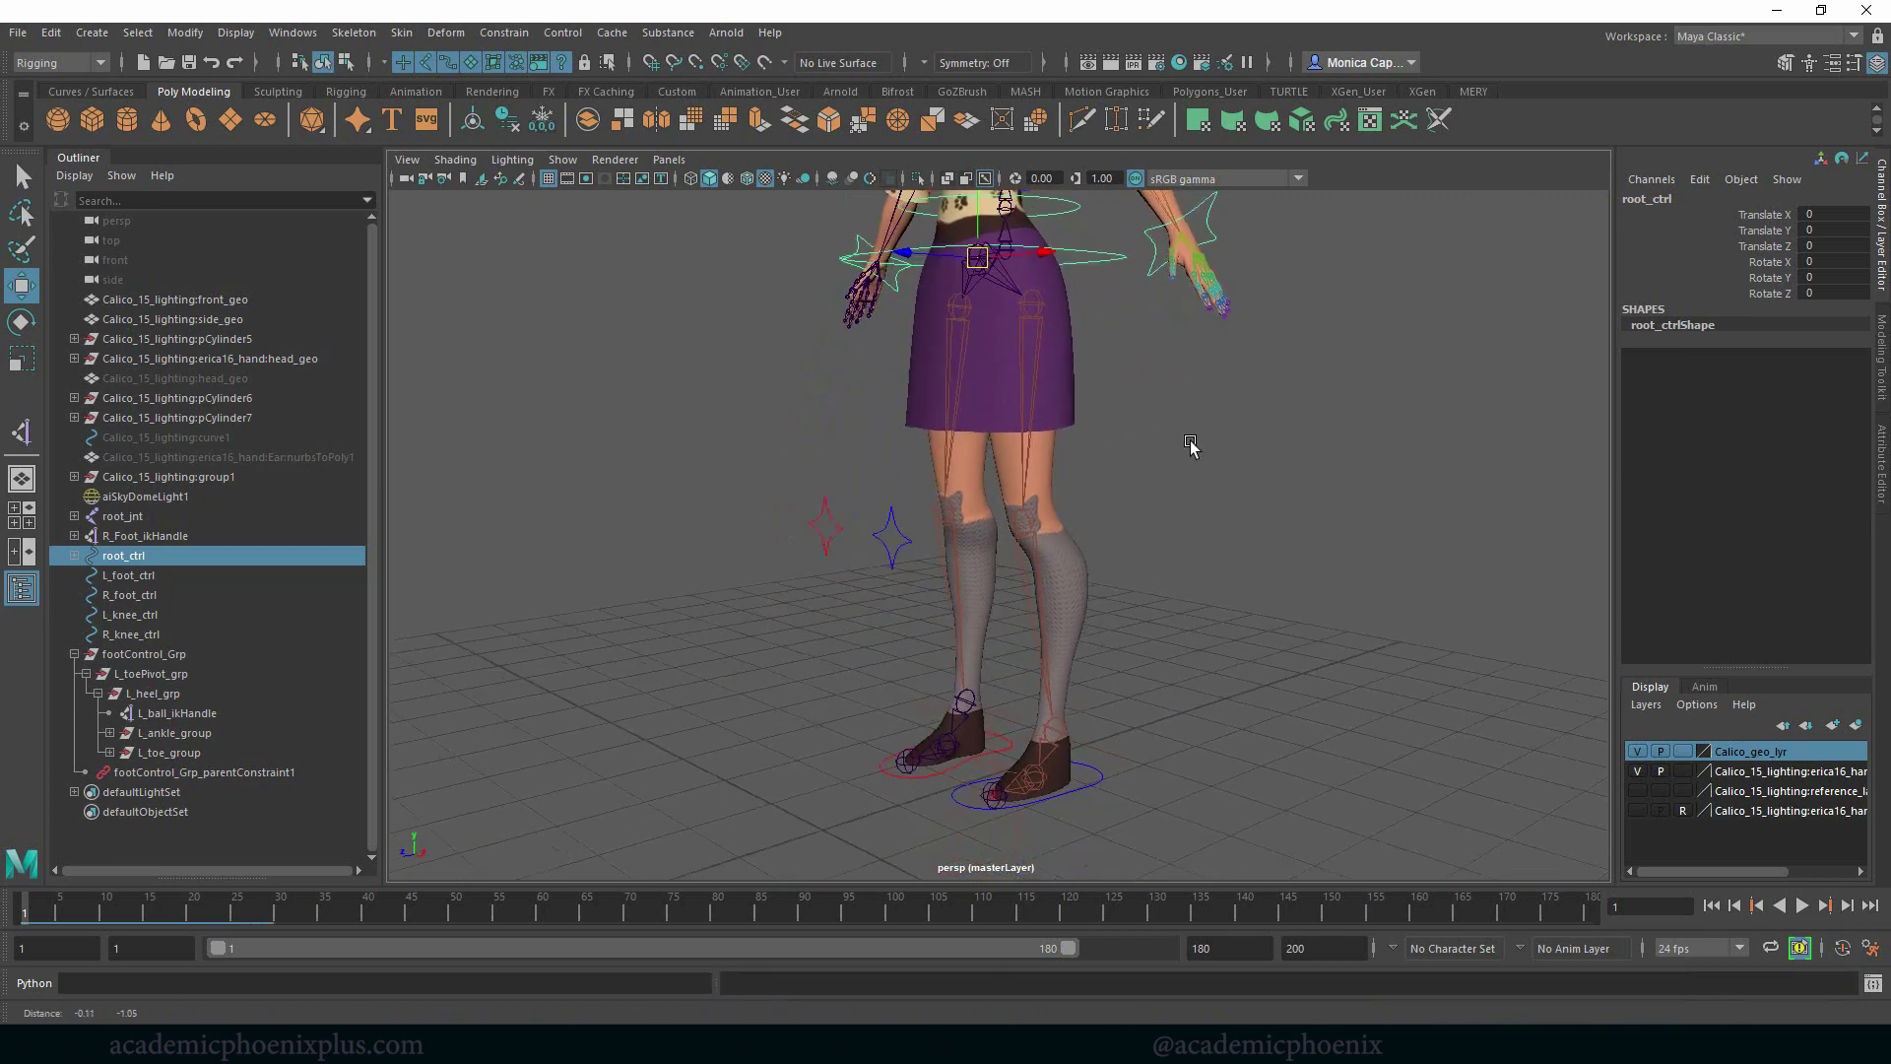
{"action": "right_click_drag", "start_coordinate": [1190, 440], "coordinate": [1284, 464], "text": "alt"}
{"action": "left_click_drag", "start_coordinate": [1284, 464], "coordinate": [1221, 505], "text": "alt"}
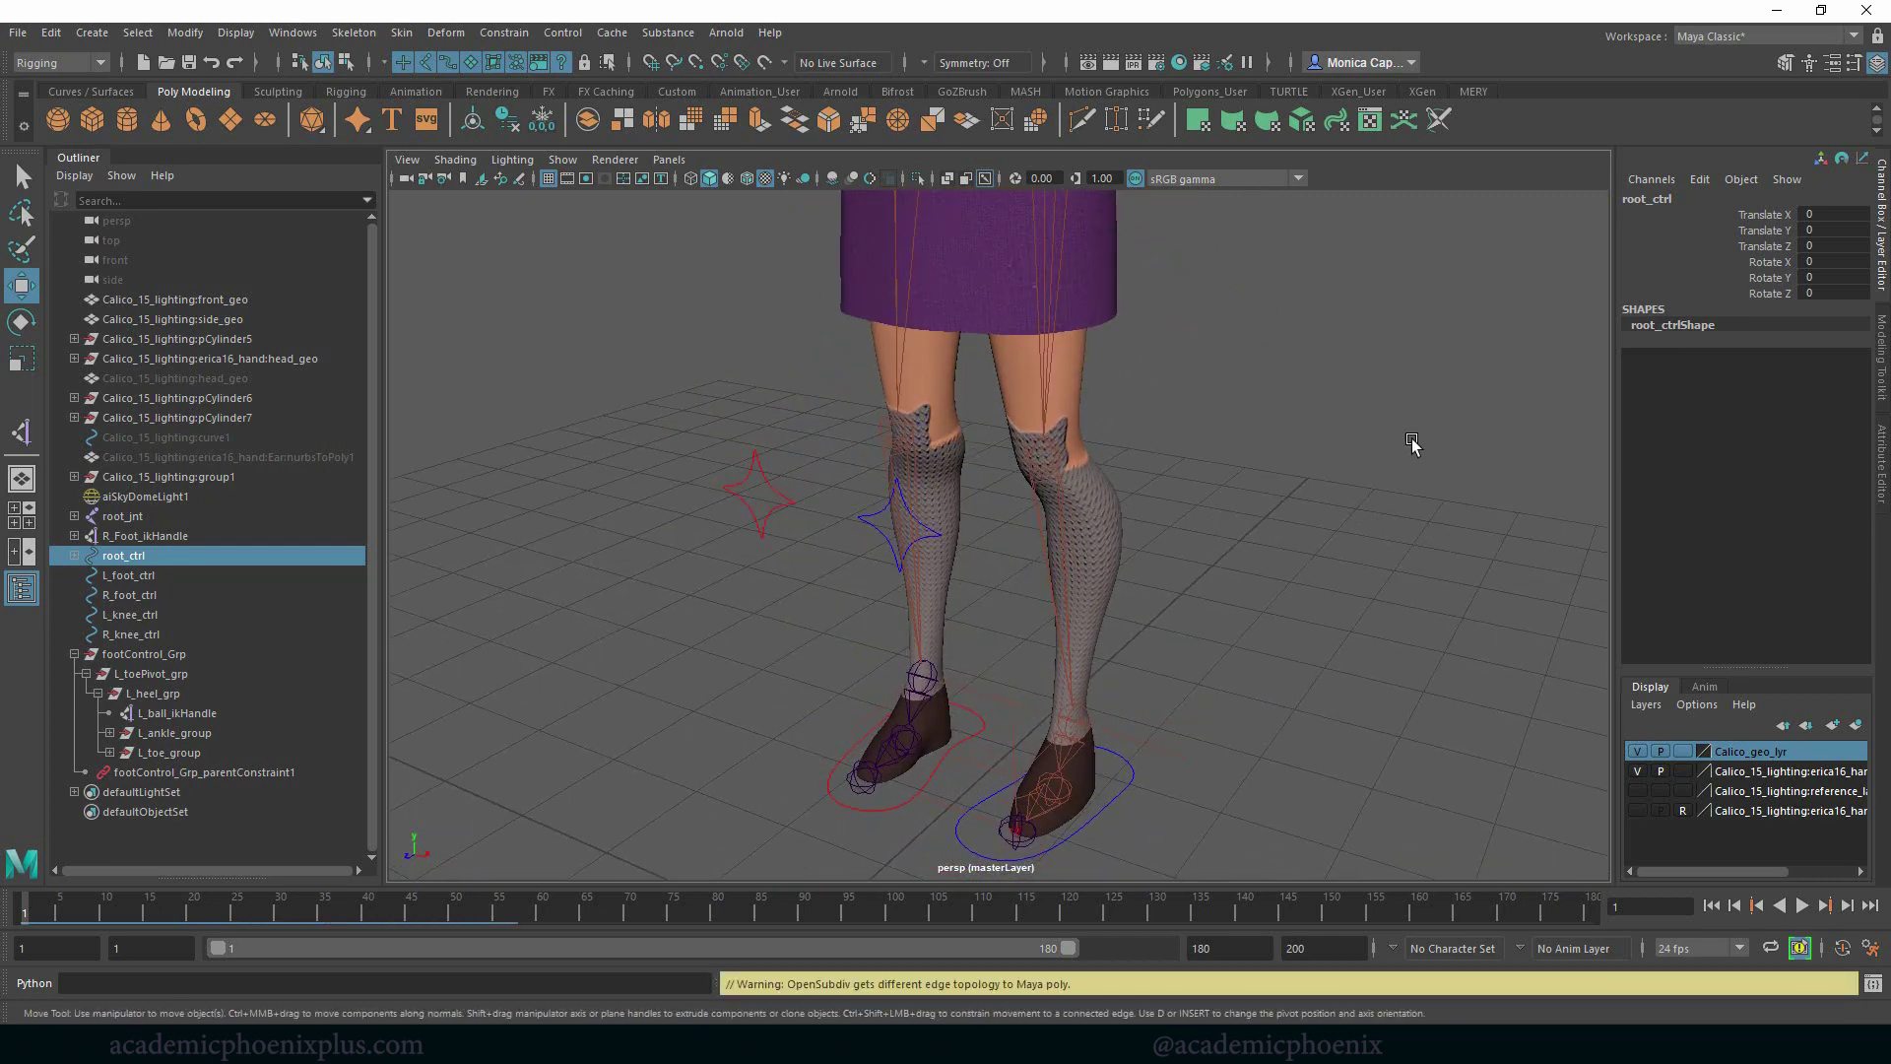
{"action": "middle_click_drag", "start_coordinate": [1410, 439], "coordinate": [1350, 527], "text": "alt"}
{"action": "right_click_drag", "start_coordinate": [1350, 528], "coordinate": [1151, 638], "text": "alt"}
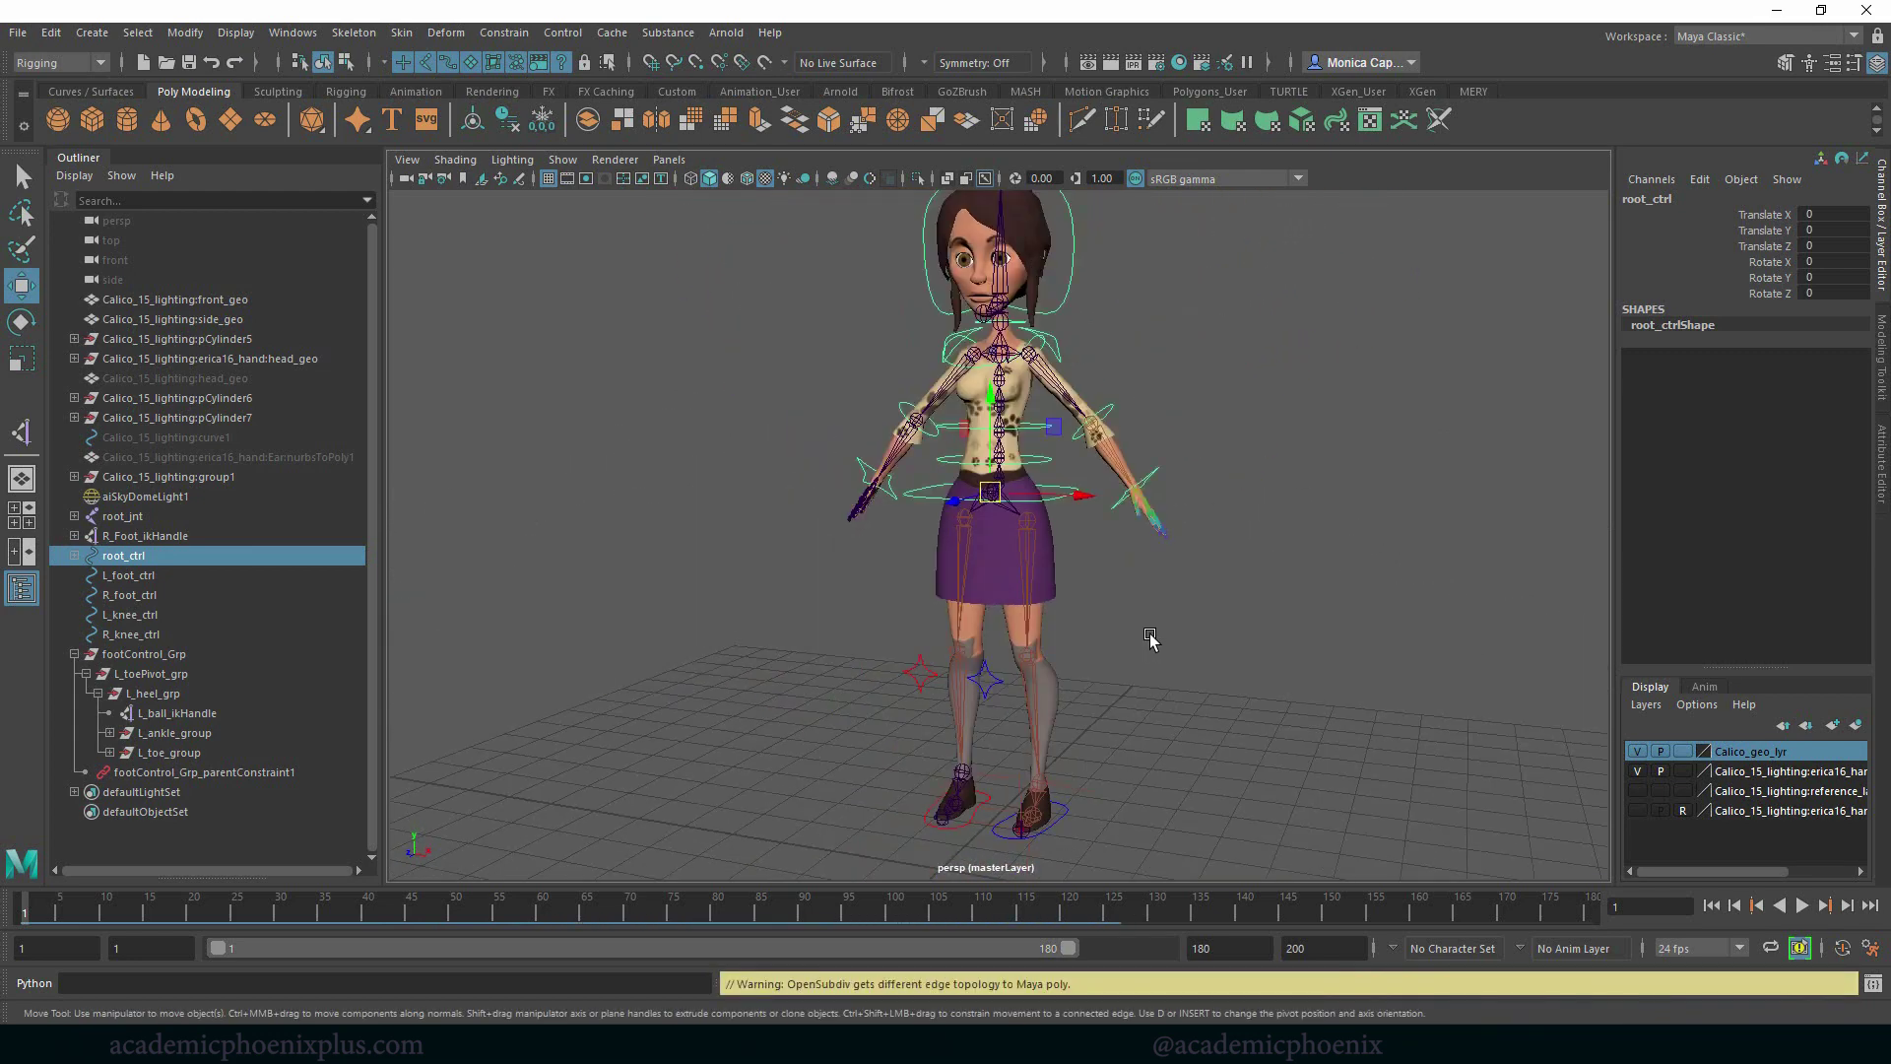
Shorten the playback range so it ends at frame 111
{"action": "left_click_drag", "start_coordinate": [1066, 949], "coordinate": [729, 945]}
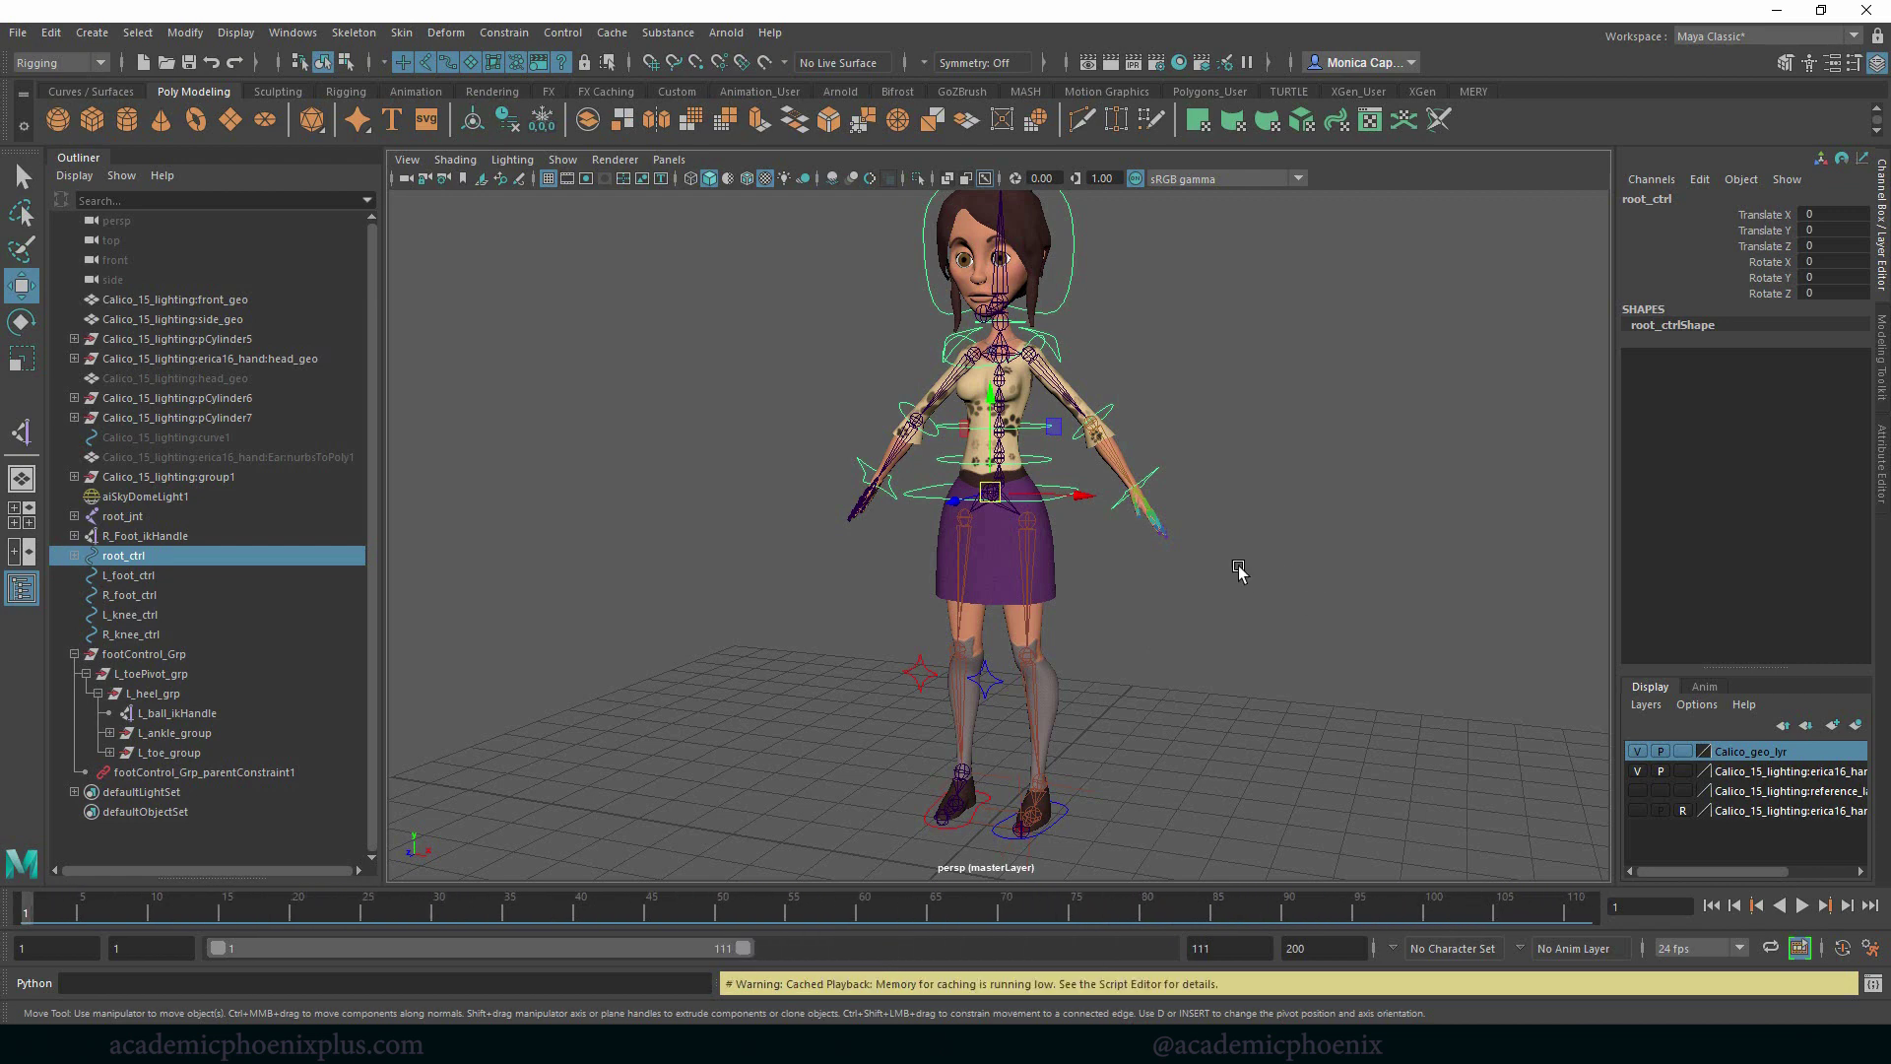
{"action": "mouse_move", "coordinate": [1238, 571]}
{"action": "right_mouse_down", "text": "alt"}
{"action": "mouse_move", "coordinate": [1241, 595]}
{"action": "mouse_move", "coordinate": [1211, 562]}
{"action": "right_mouse_up", "text": "alt"}
{"action": "mouse_move", "coordinate": [1317, 598]}
{"action": "left_mouse_down", "text": "alt"}
{"action": "mouse_move", "coordinate": [1274, 597]}
{"action": "mouse_move", "coordinate": [1308, 597]}
{"action": "left_mouse_up", "text": "alt"}
{"action": "right_click_drag", "start_coordinate": [1248, 572], "coordinate": [1315, 581], "text": "alt"}
{"action": "left_click_drag", "start_coordinate": [1316, 581], "coordinate": [1216, 597], "text": "alt"}
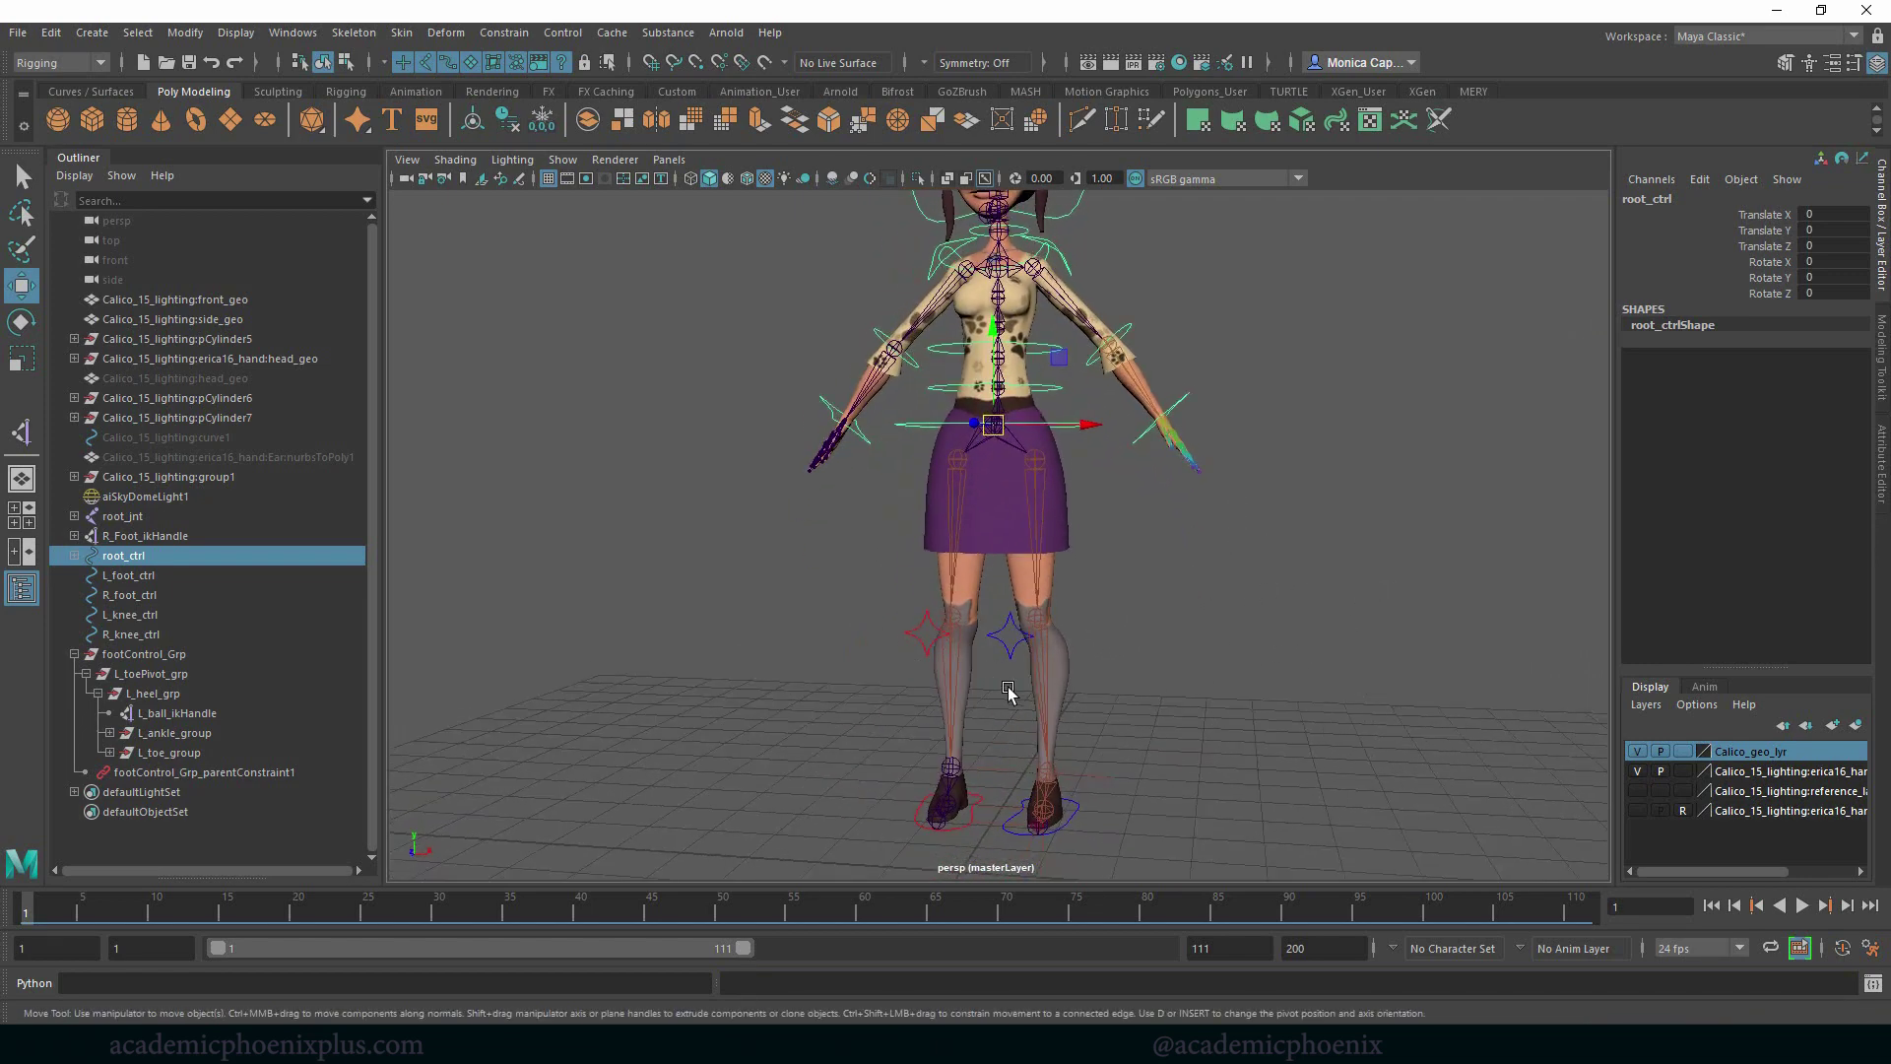
Select root_ctrl and test the full body's response to moving it, undoing each trial move
{"action": "left_click", "coordinate": [1241, 652]}
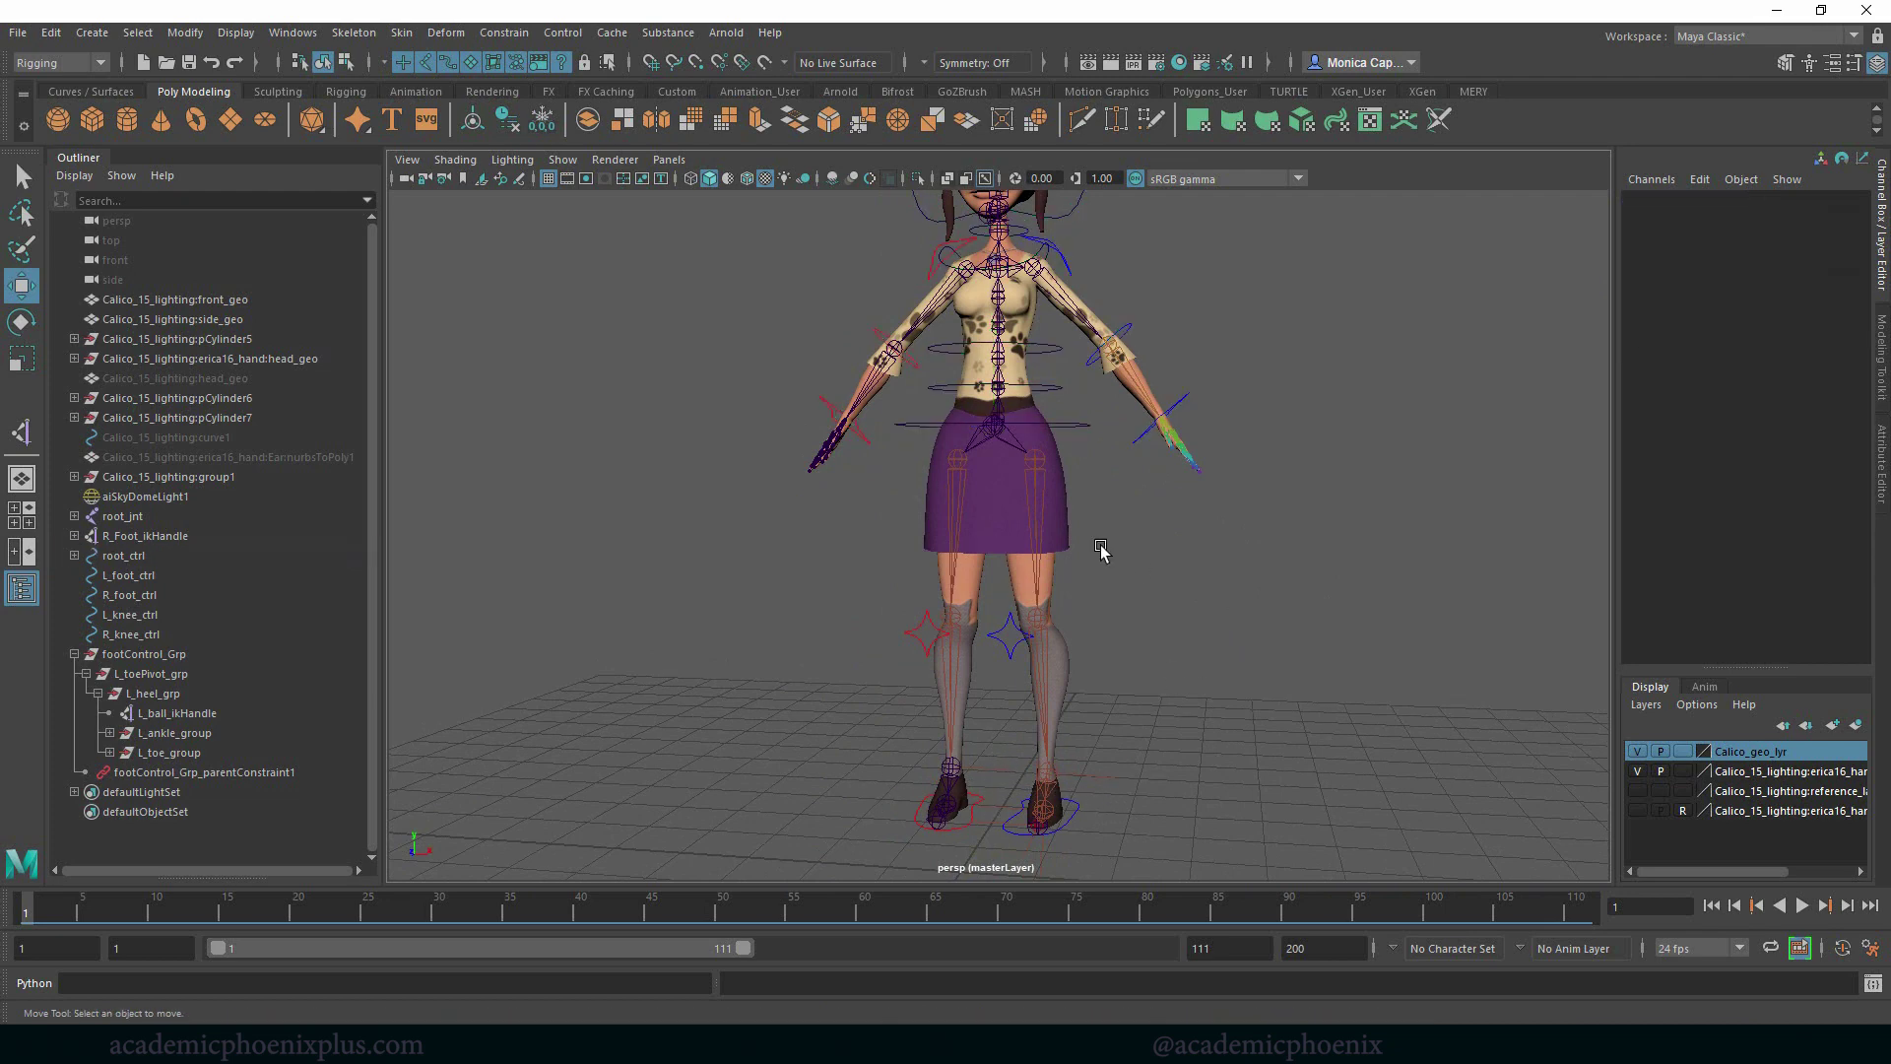
{"action": "left_click", "coordinate": [913, 425]}
{"action": "left_click_drag", "start_coordinate": [1007, 427], "coordinate": [1003, 550]}
{"action": "key", "text": "ctrl+z"}
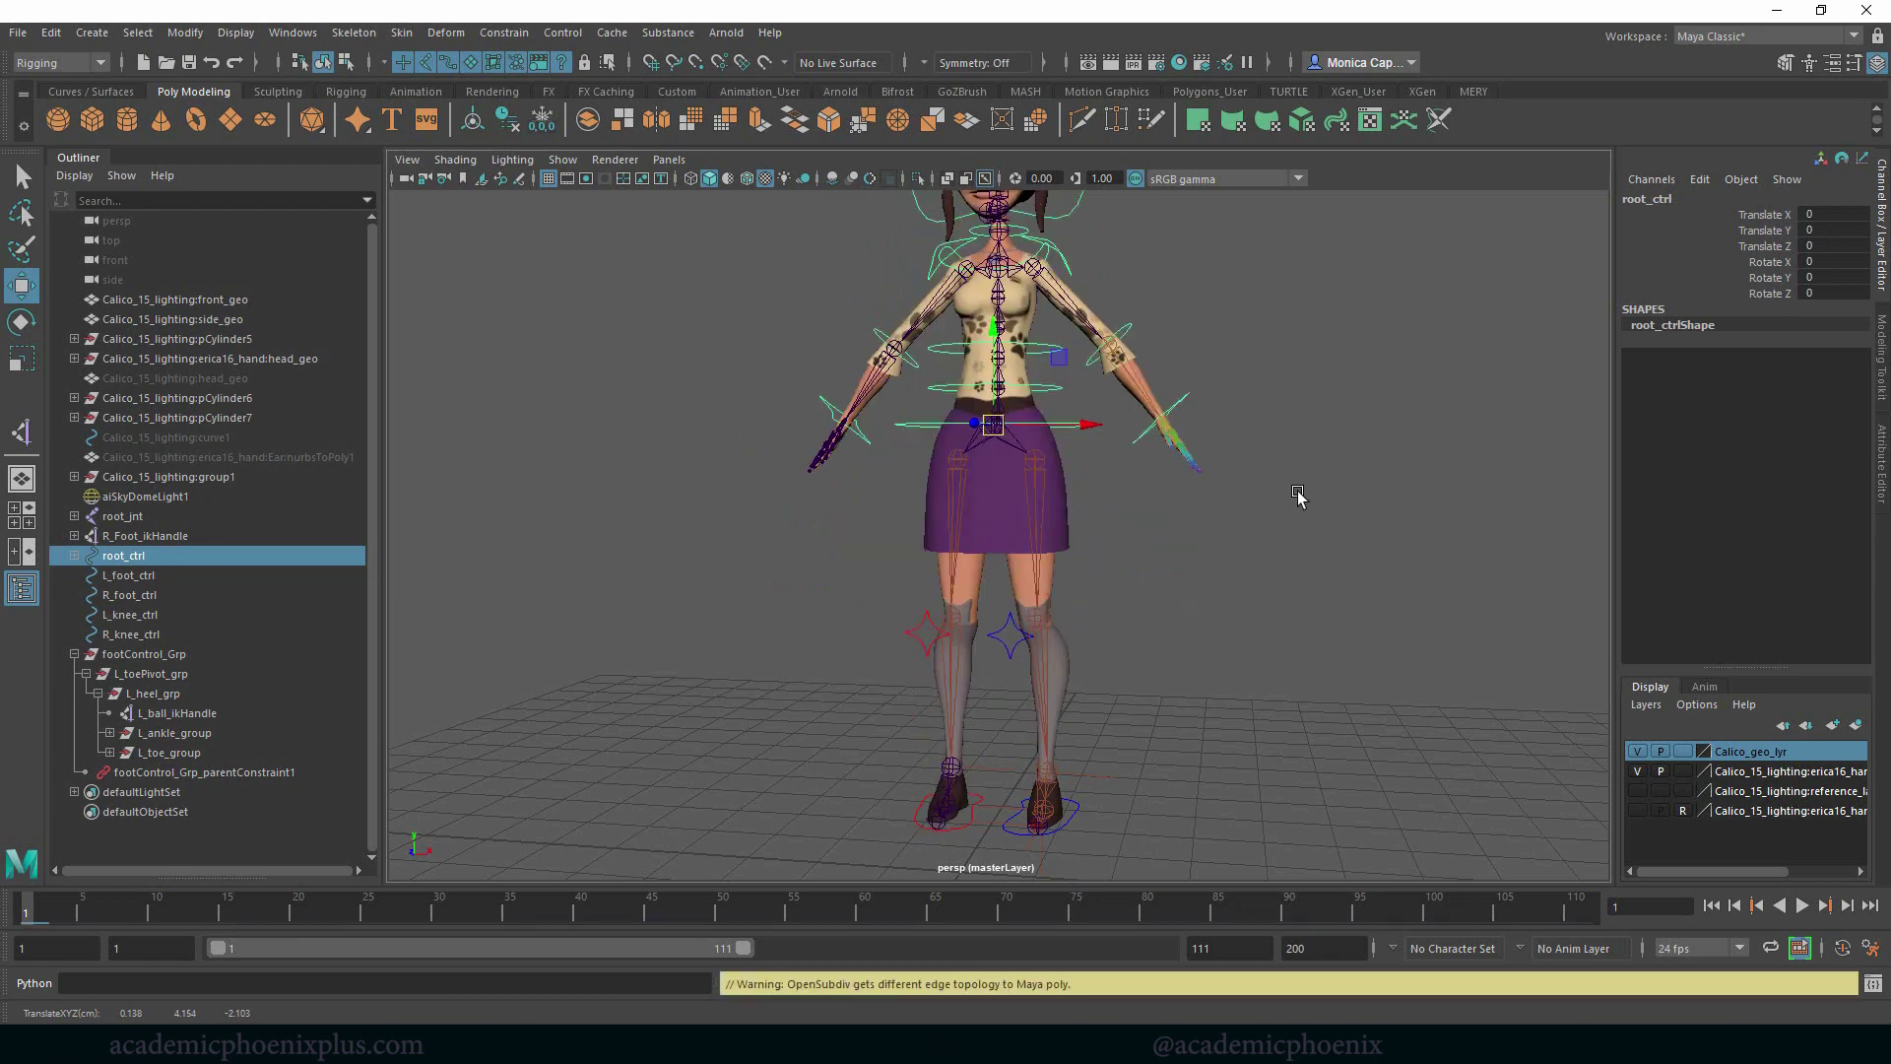
{"action": "middle_click_drag", "start_coordinate": [1282, 465], "coordinate": [1224, 625], "text": "alt"}
{"action": "right_click_drag", "start_coordinate": [996, 833], "coordinate": [980, 761], "text": "alt"}
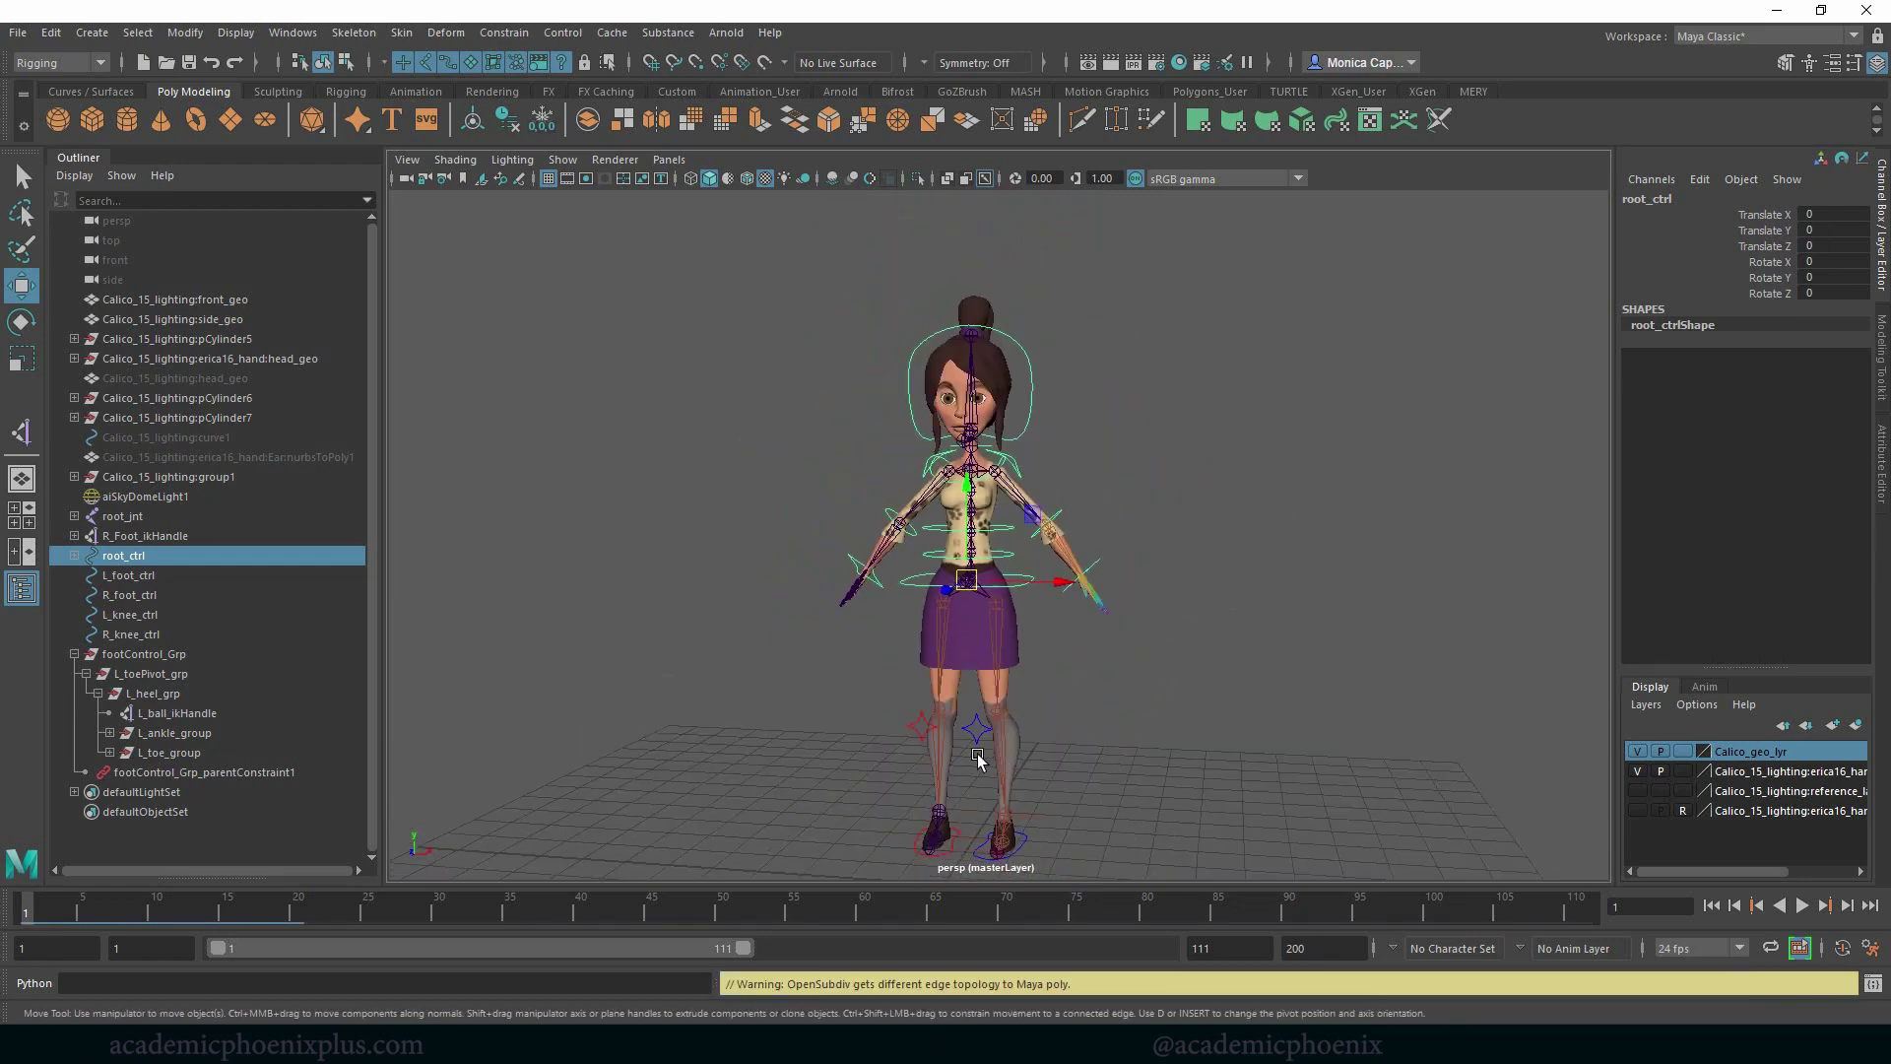
{"action": "left_click_drag", "start_coordinate": [980, 554], "coordinate": [957, 498]}
{"action": "key", "text": "ctrl+z"}
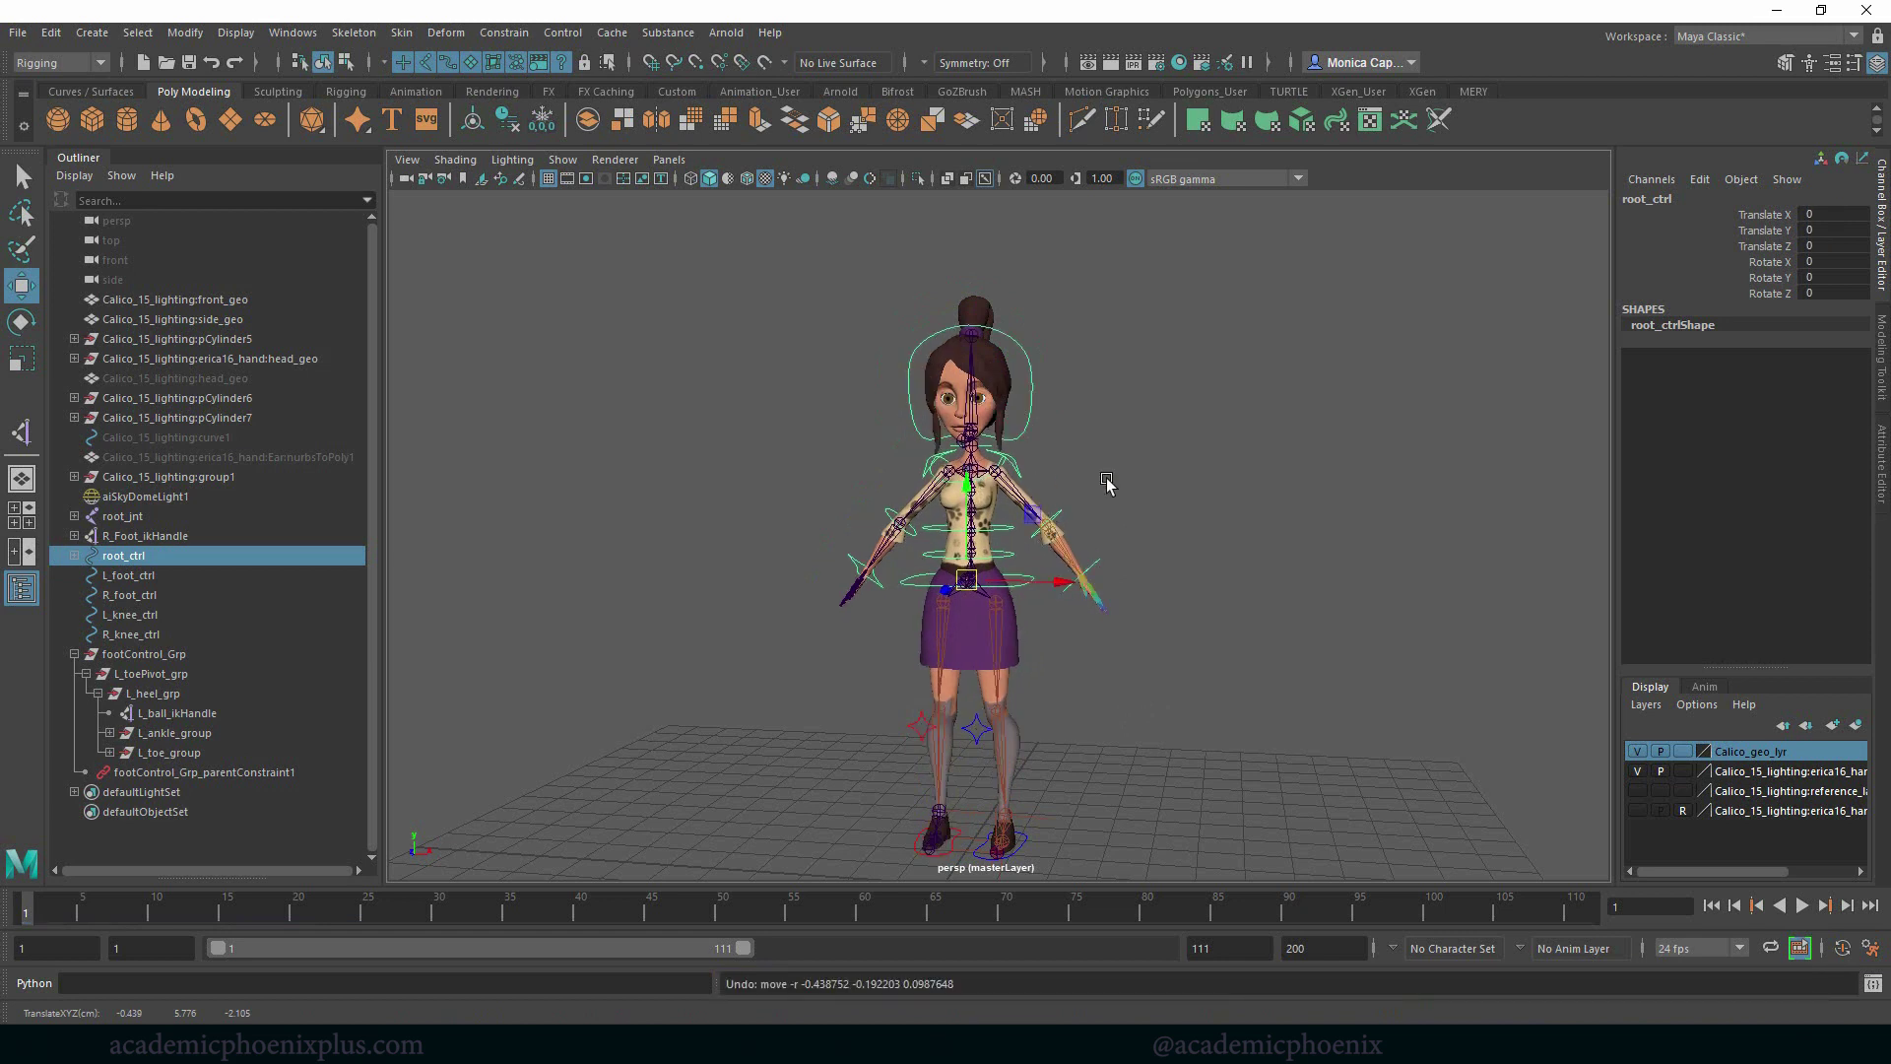